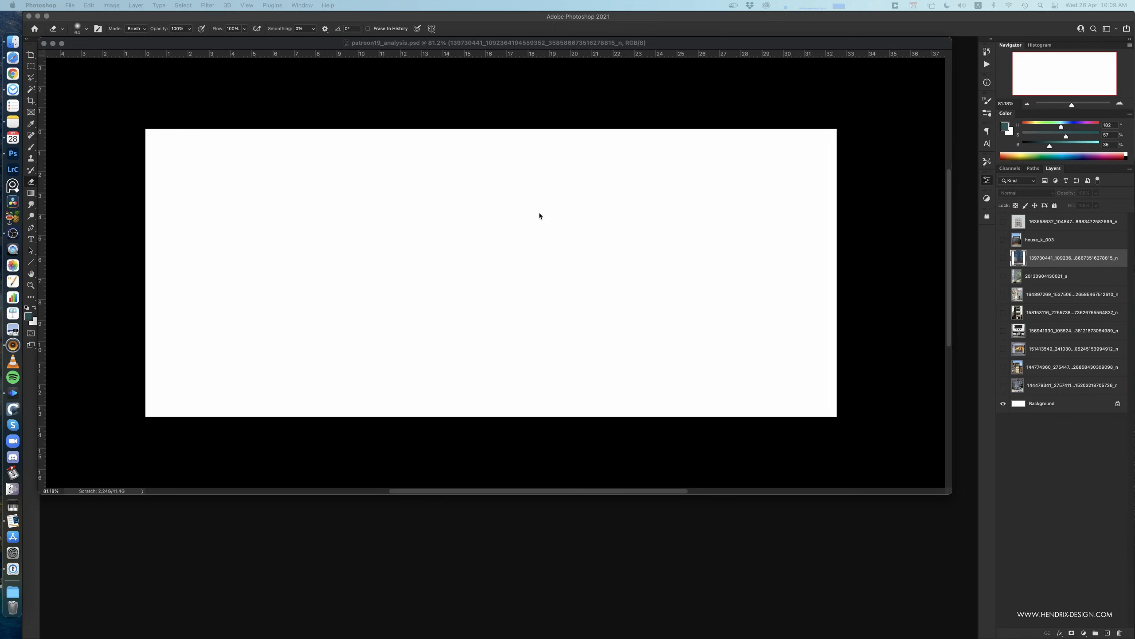
- Show the glass-block facade photo layer to examine it, and hide it again
{"action": "left_click", "coordinate": [581, 300]}
{"action": "left_click_drag", "start_coordinate": [874, 378], "coordinate": [882, 388]}
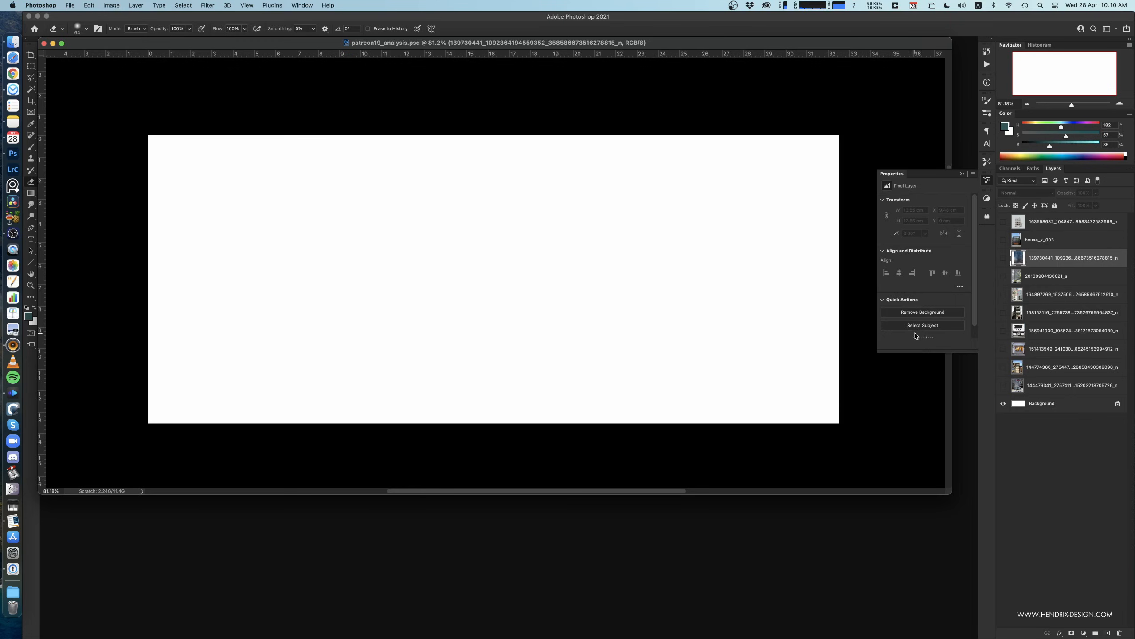
{"action": "left_click", "coordinate": [1004, 259]}
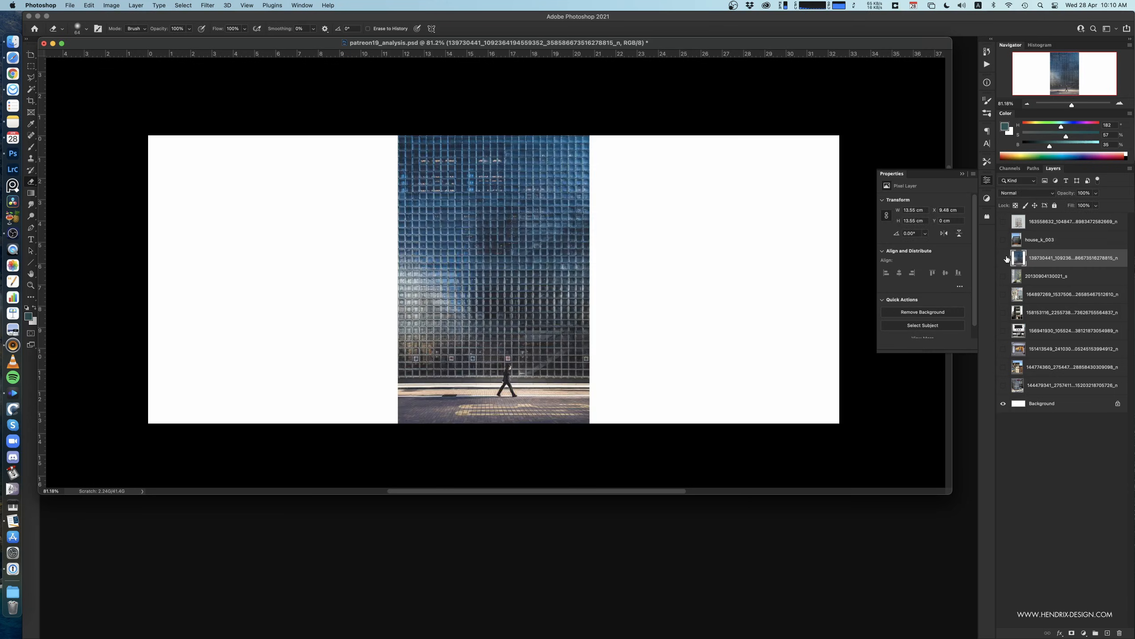
{"action": "left_click", "coordinate": [1003, 258]}
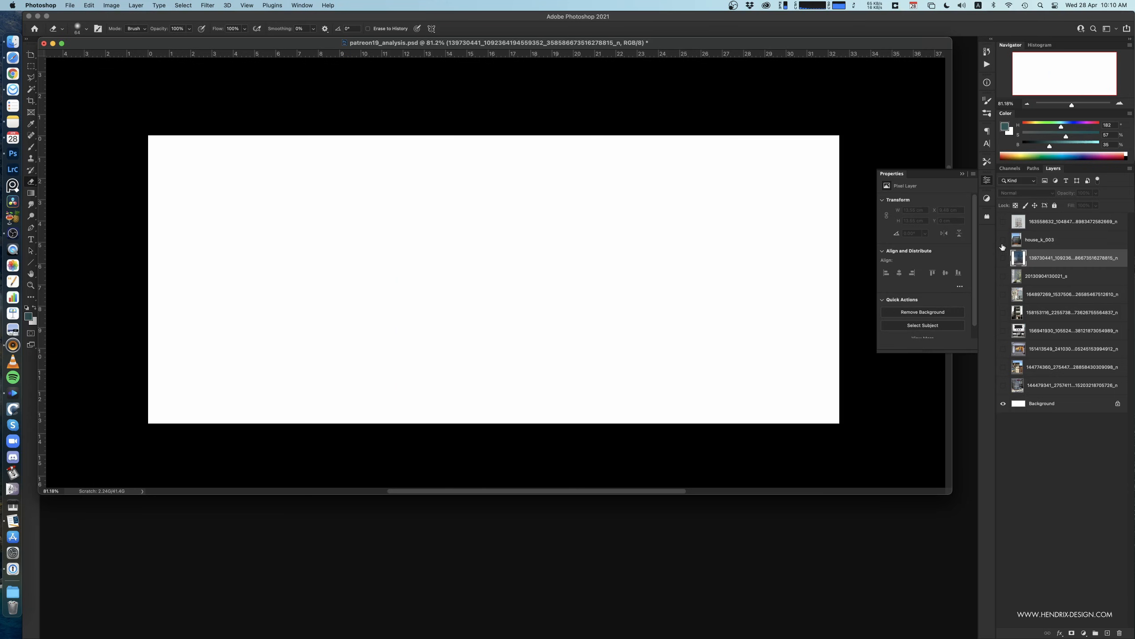
- Examine the white corner building photo and the narrow building with dark tiling one at a time, hiding each after viewing
{"action": "left_click", "coordinate": [1003, 294]}
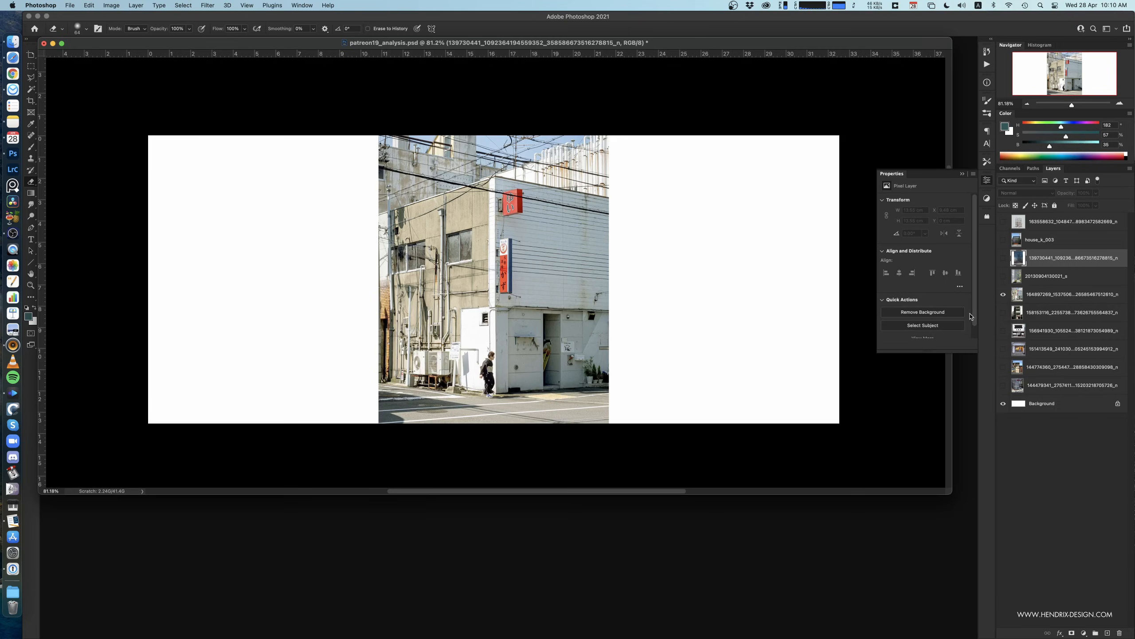
{"action": "left_click", "coordinate": [1043, 296]}
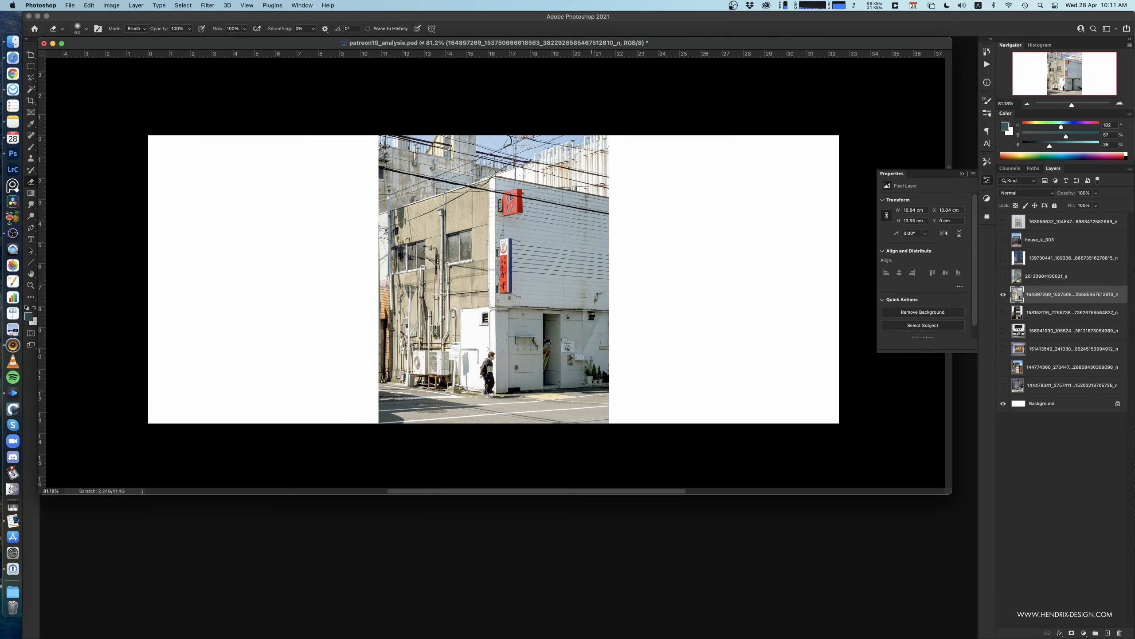
{"action": "left_click", "coordinate": [1004, 294]}
{"action": "left_click", "coordinate": [1003, 313]}
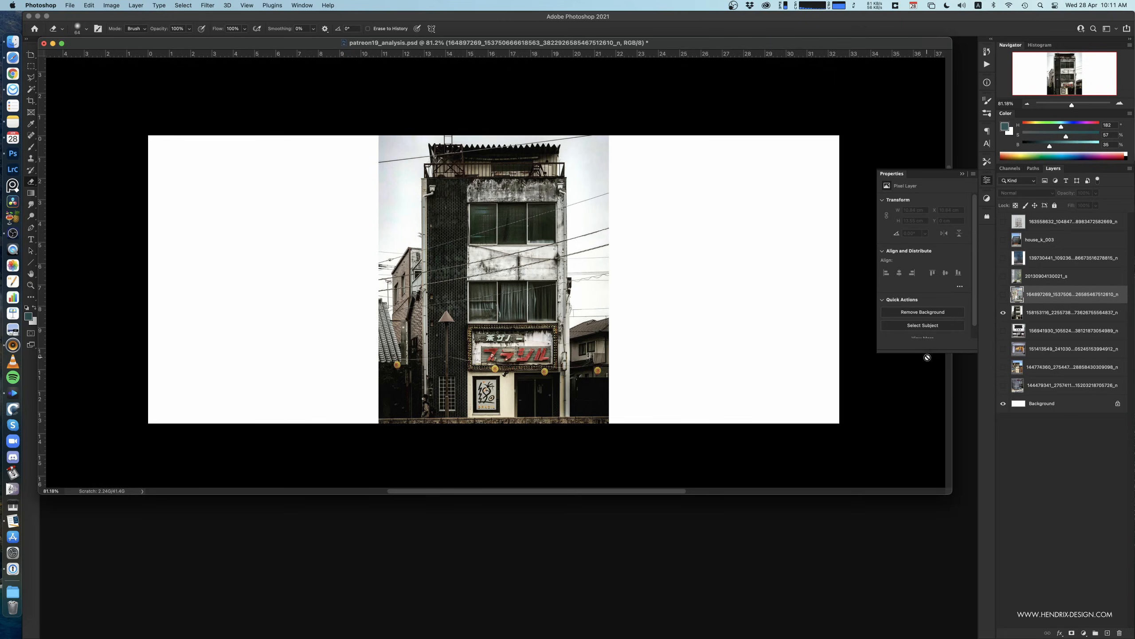
{"action": "left_click", "coordinate": [1004, 313]}
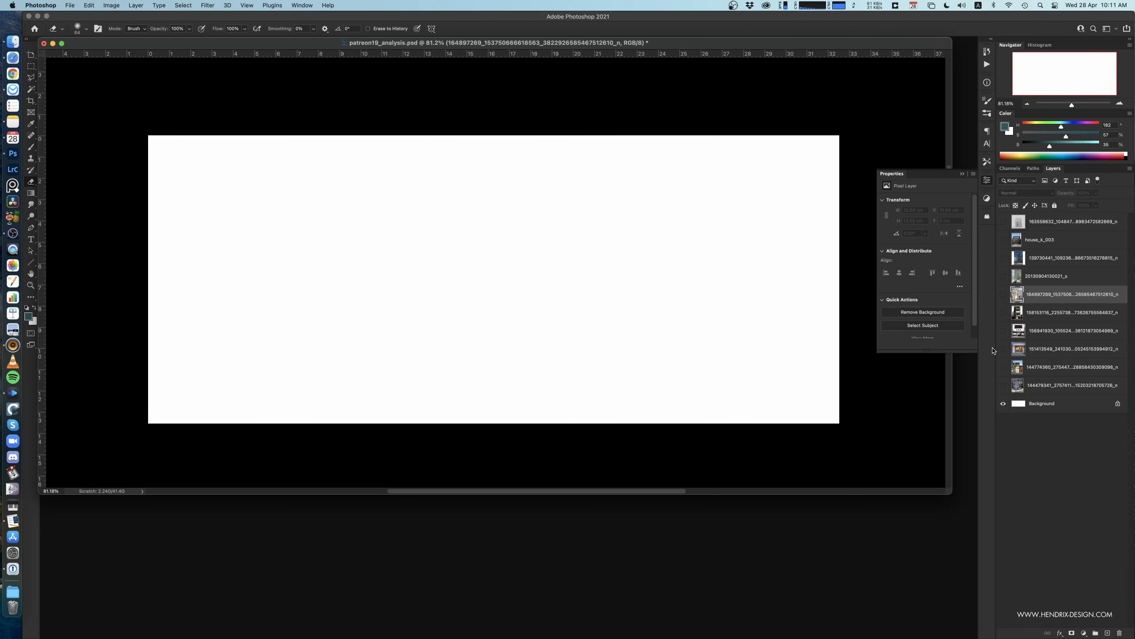
- Examine the lit storefront photo and the beige building with the white car one at a time, hiding each after viewing
{"action": "left_click", "coordinate": [1003, 349]}
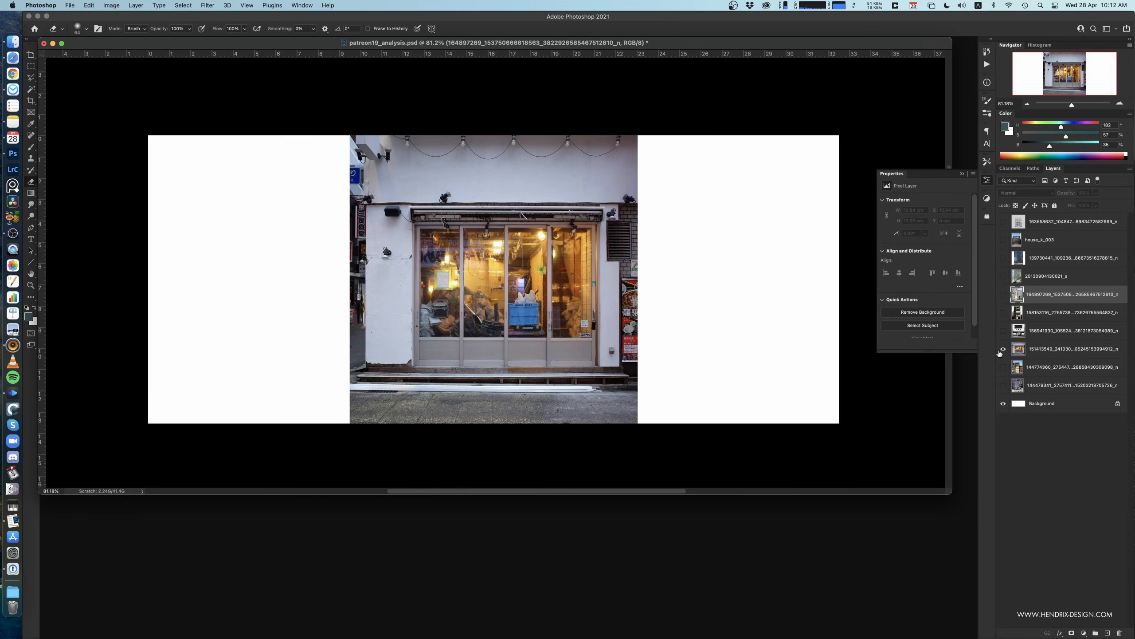
{"action": "left_click", "coordinate": [1004, 350]}
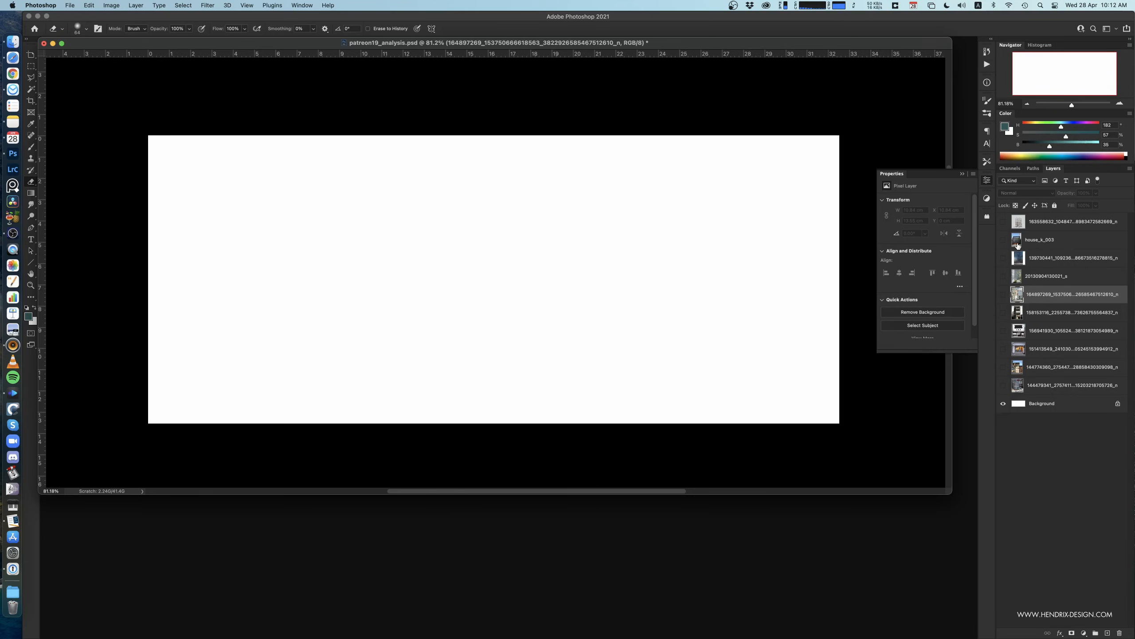
{"action": "left_click", "coordinate": [1004, 222]}
{"action": "left_click", "coordinate": [1032, 227]}
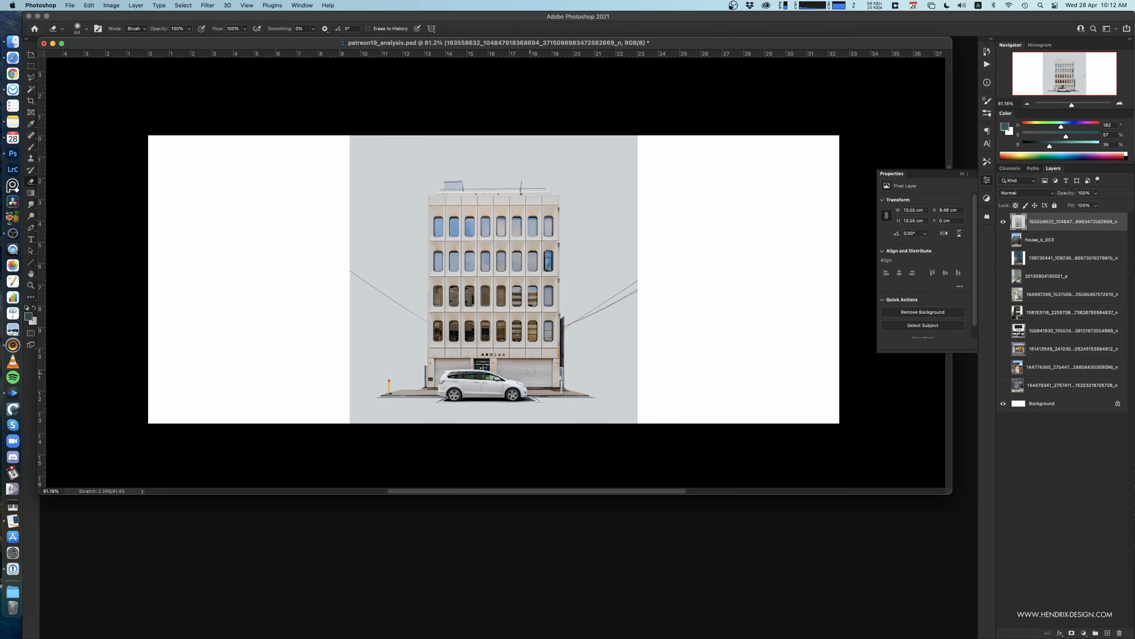
{"action": "left_click", "coordinate": [1003, 221]}
- Examine the white corner building photo and the house_k_003 photo one at a time, hiding each after viewing
{"action": "left_click", "coordinate": [1004, 294]}
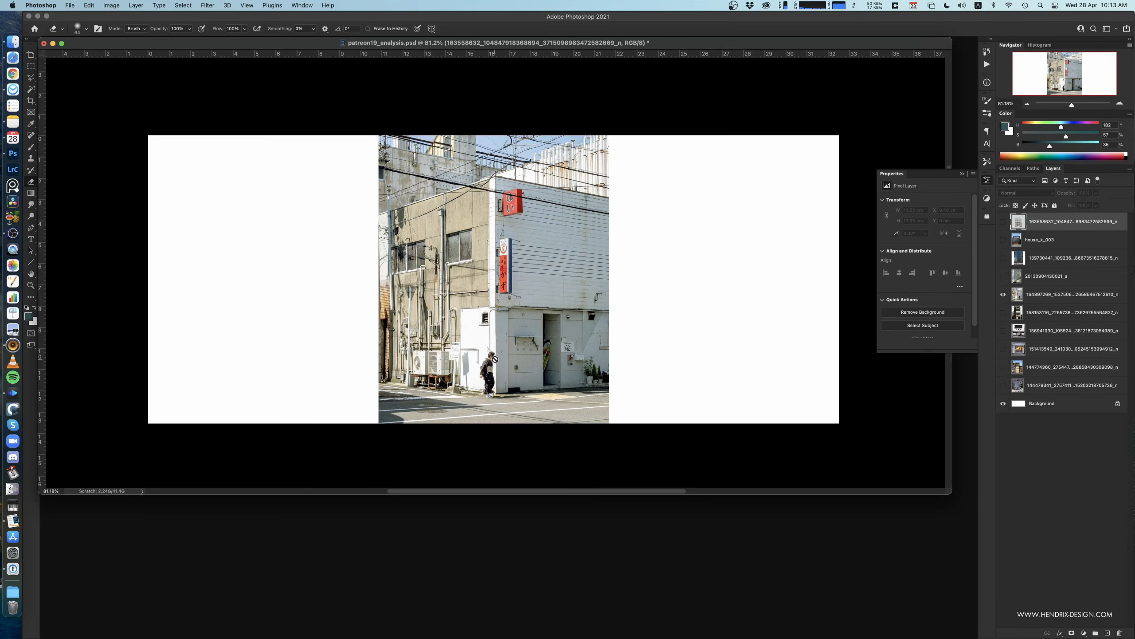
{"action": "left_click", "coordinate": [1003, 296]}
{"action": "left_click", "coordinate": [1003, 240]}
{"action": "left_click", "coordinate": [1022, 244]}
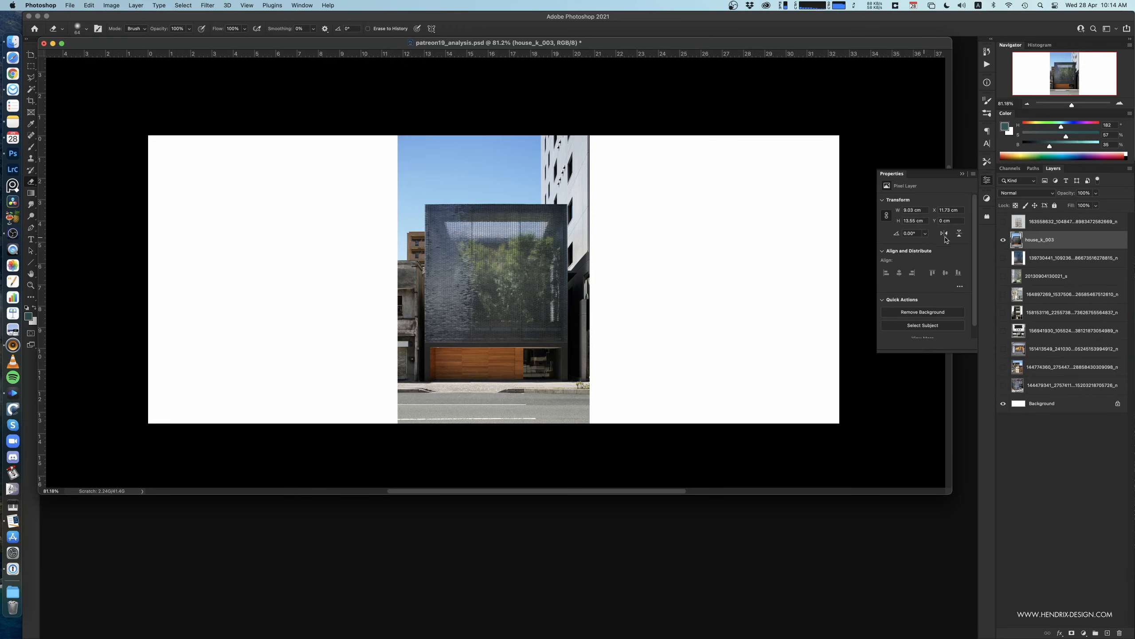
{"action": "left_click", "coordinate": [1004, 241]}
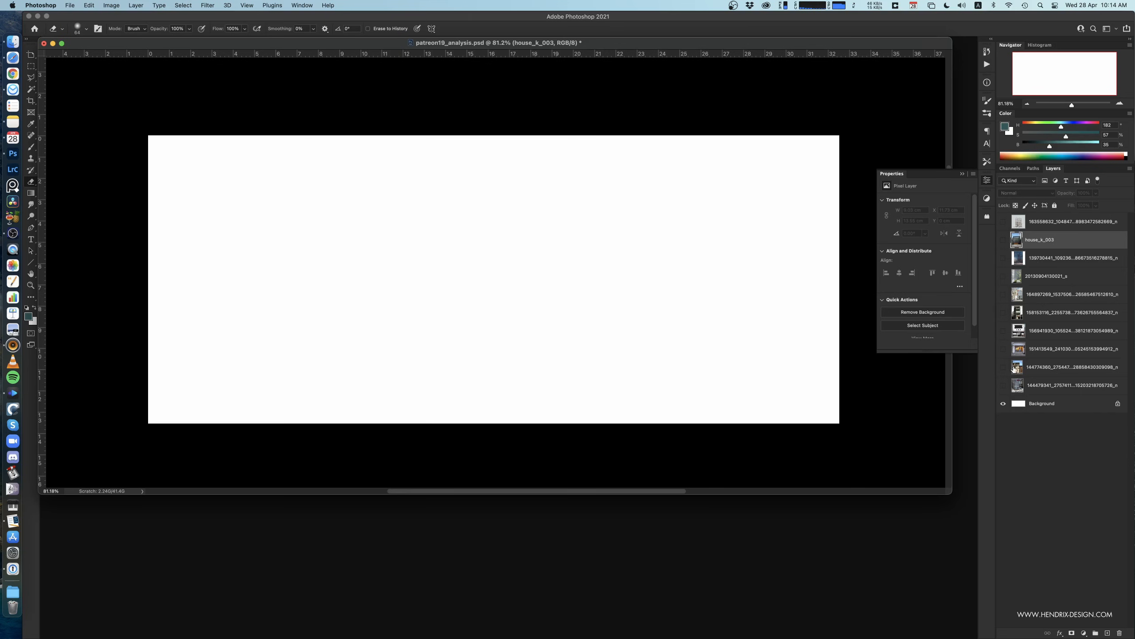
- Display only the white shop photo with the tiled awning and red bicycles, examine it with the Brush tool active, and hide it
{"action": "left_click", "coordinate": [1004, 330]}
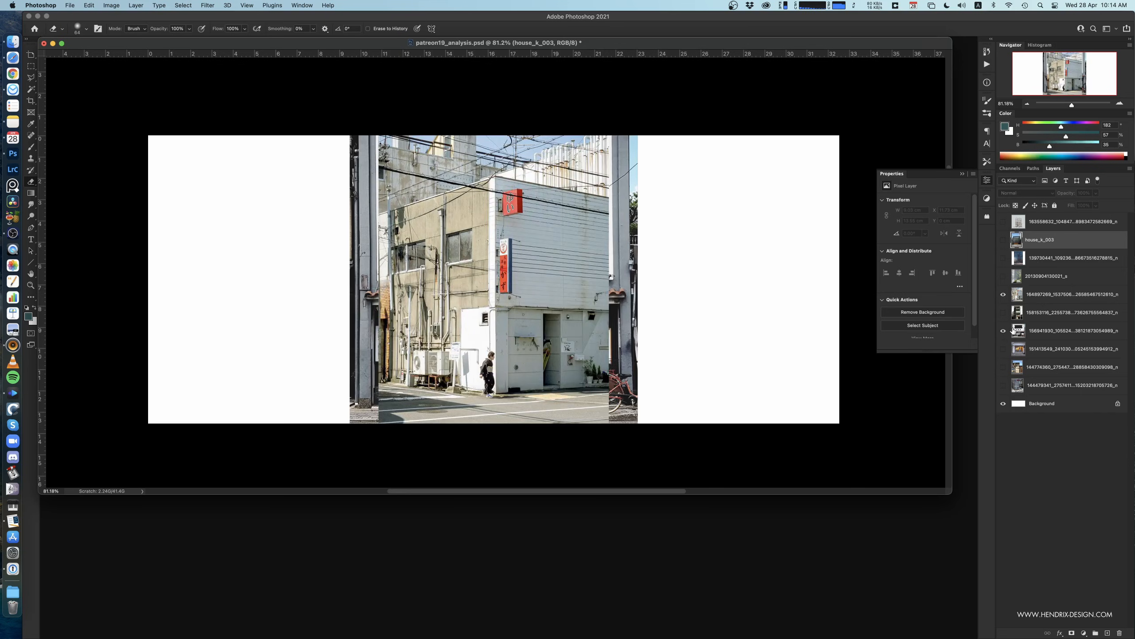
{"action": "left_click", "coordinate": [1002, 300]}
{"action": "left_click", "coordinate": [1030, 329]}
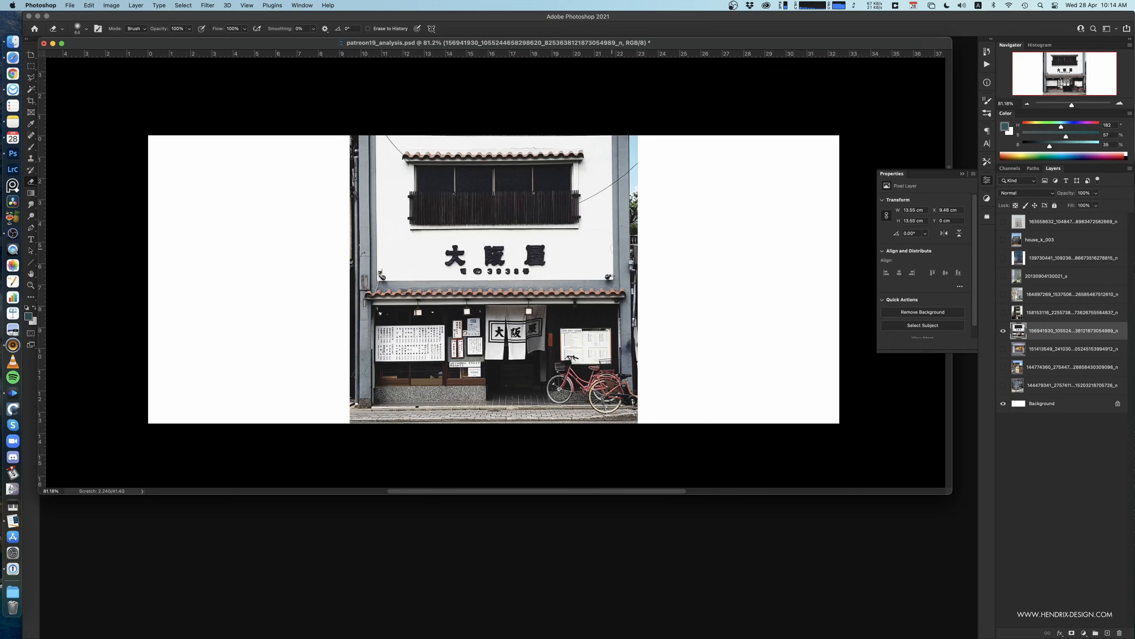
{"action": "key", "text": "b"}
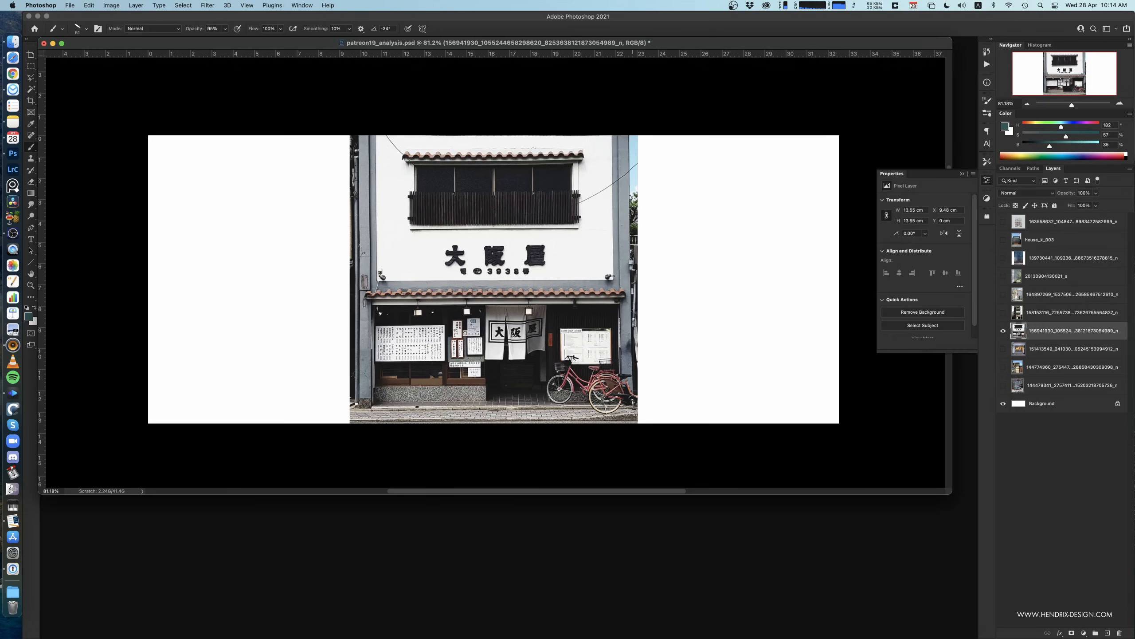
{"action": "mouse_move", "coordinate": [656, 307]}
{"action": "left_mouse_down", "text": "ctrl+alt"}
{"action": "mouse_move", "coordinate": [644, 306]}
{"action": "mouse_move", "coordinate": [655, 286]}
{"action": "left_mouse_up", "text": "ctrl+alt"}
{"action": "mouse_move", "coordinate": [691, 319]}
{"action": "left_mouse_down"}
{"action": "mouse_move", "coordinate": [692, 307]}
{"action": "mouse_move", "coordinate": [673, 313]}
{"action": "left_mouse_up"}
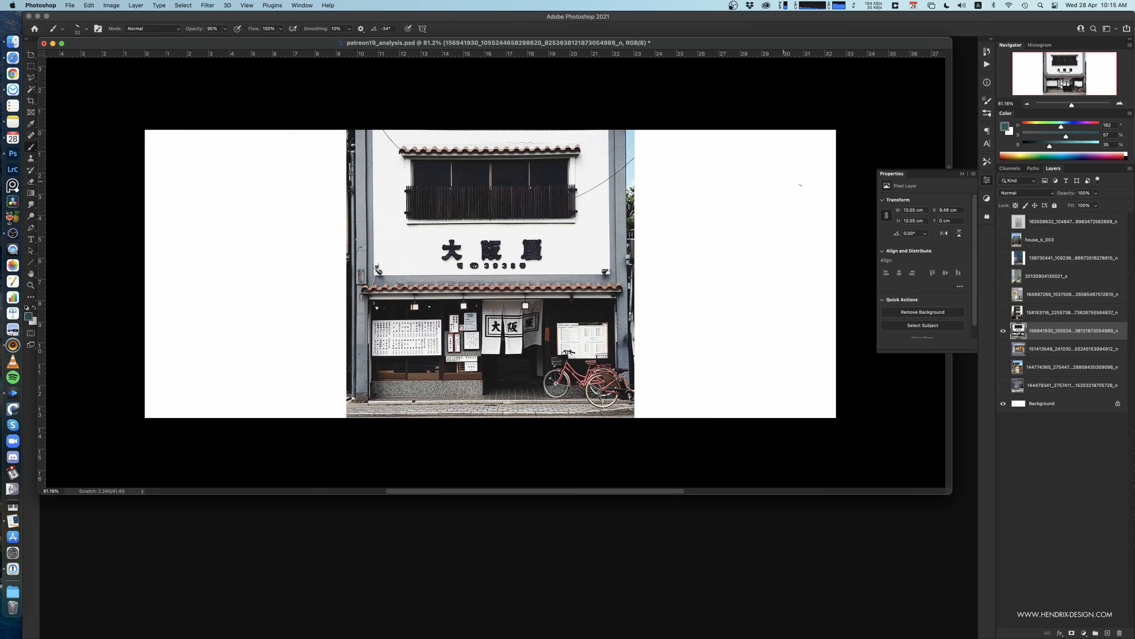
{"action": "left_click", "coordinate": [1003, 331]}
- Compare the lit storefront, the narrow blue-sky shop and the red-signed street corner photos by showing and hiding each layer
{"action": "left_click", "coordinate": [1003, 349]}
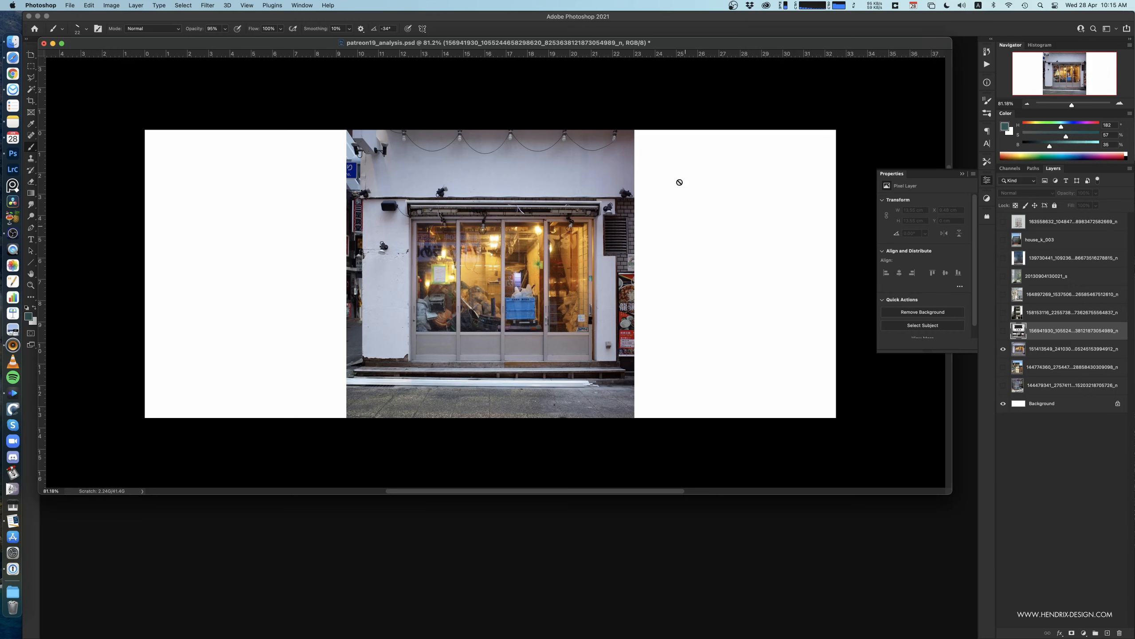
{"action": "left_click_drag", "start_coordinate": [632, 265], "coordinate": [616, 270]}
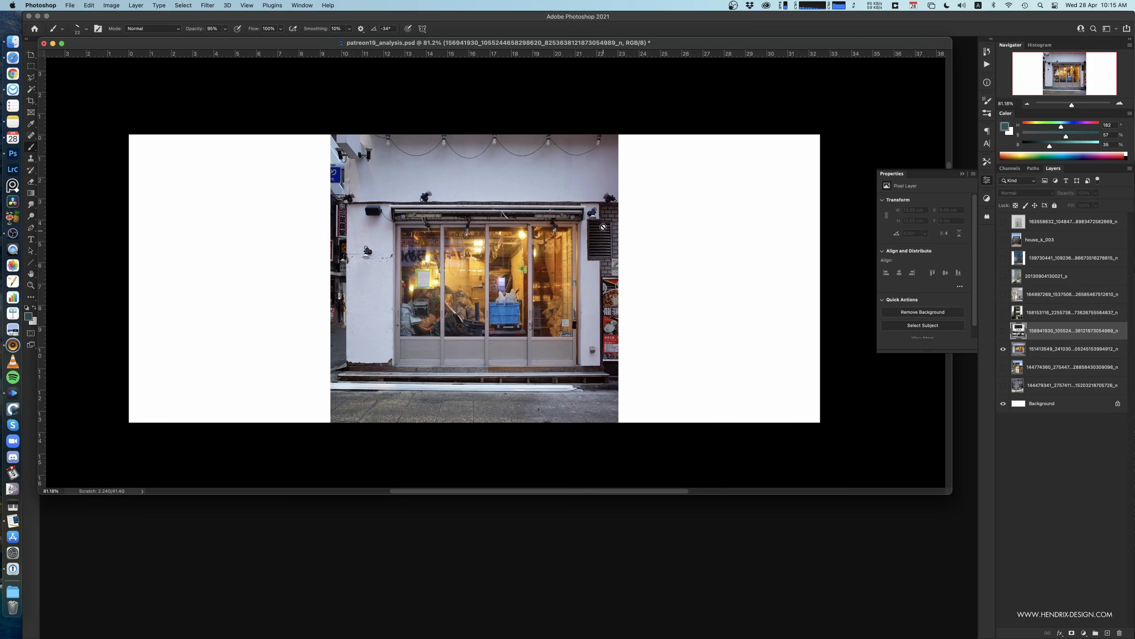
{"action": "left_click", "coordinate": [1004, 350]}
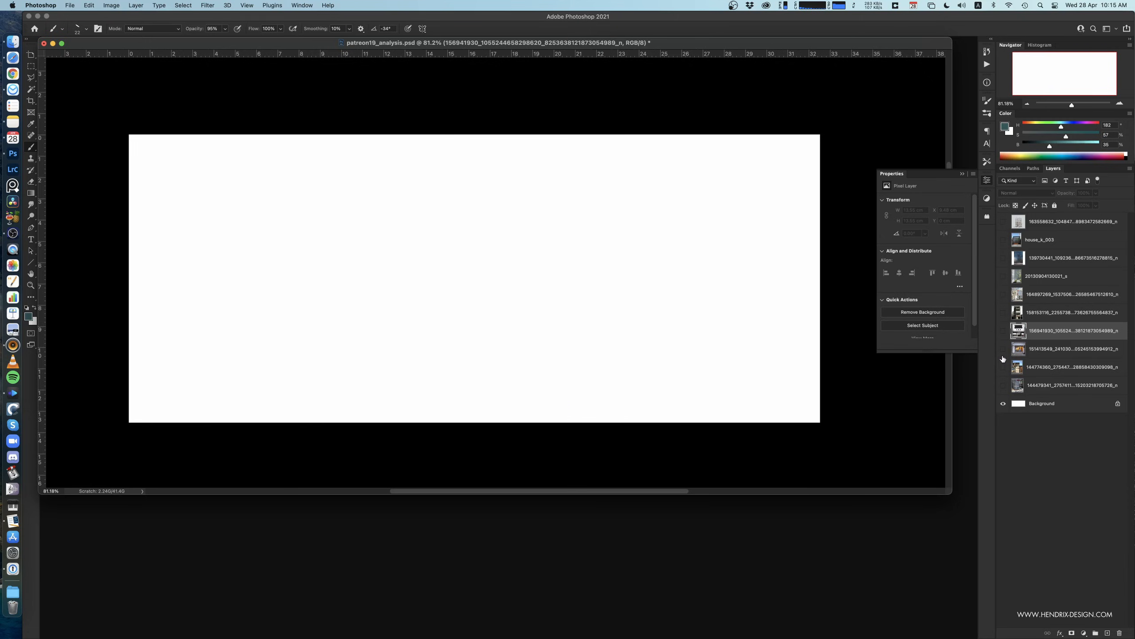
{"action": "left_click", "coordinate": [1003, 366]}
{"action": "left_click", "coordinate": [1002, 354]}
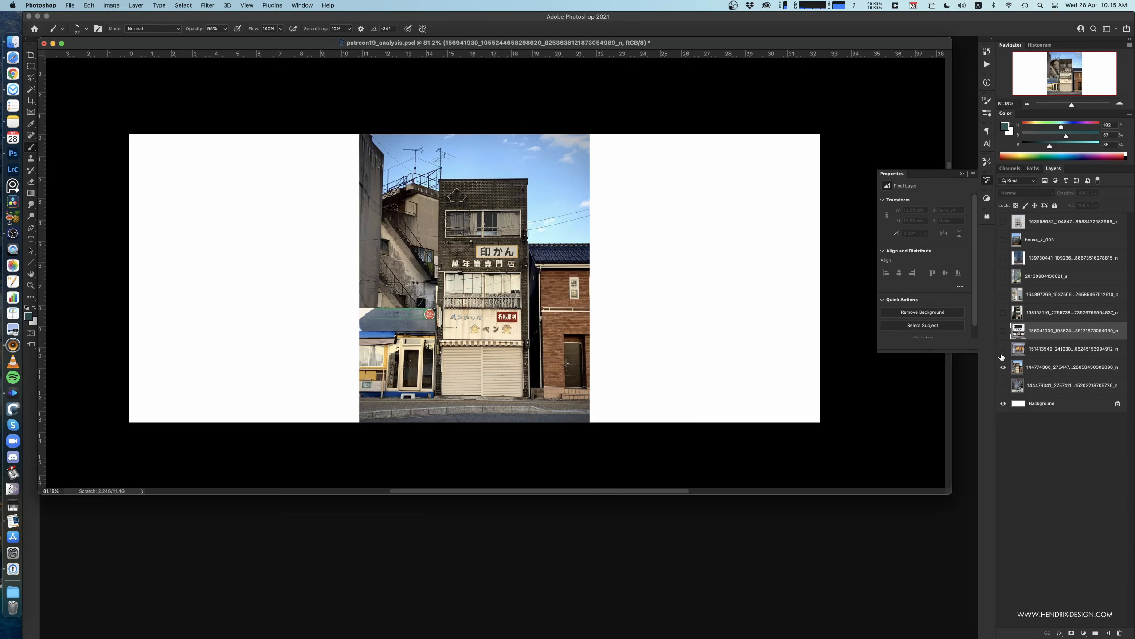
{"action": "left_click", "coordinate": [1003, 367]}
{"action": "left_click", "coordinate": [1003, 385]}
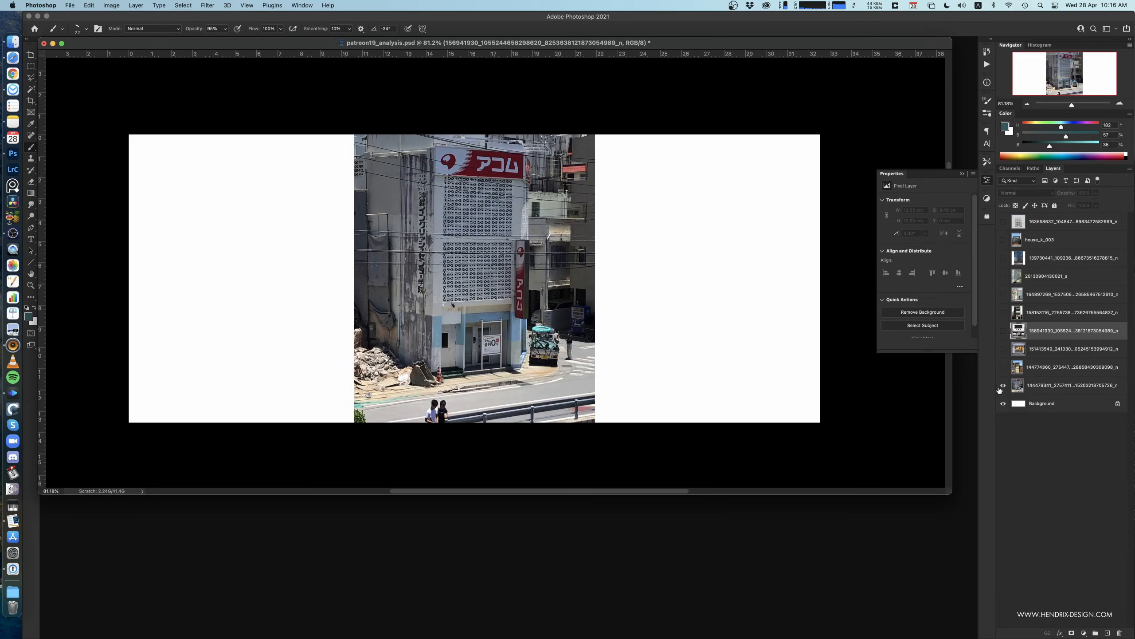
{"action": "left_click", "coordinate": [1004, 385]}
- Show the narrow shop photo with the blue sky again to examine it, and hide it
{"action": "left_click", "coordinate": [1003, 367]}
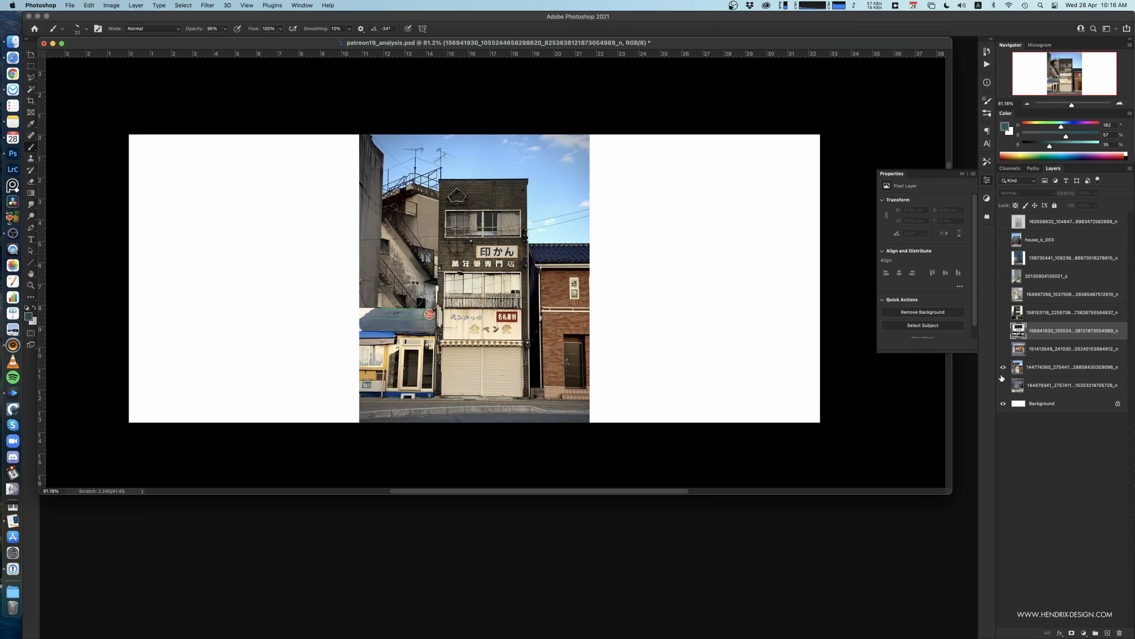
{"action": "scroll", "coordinate": [583, 355], "scroll_direction": "down", "scroll_amount": 1}
{"action": "left_click_drag", "start_coordinate": [587, 356], "coordinate": [576, 367]}
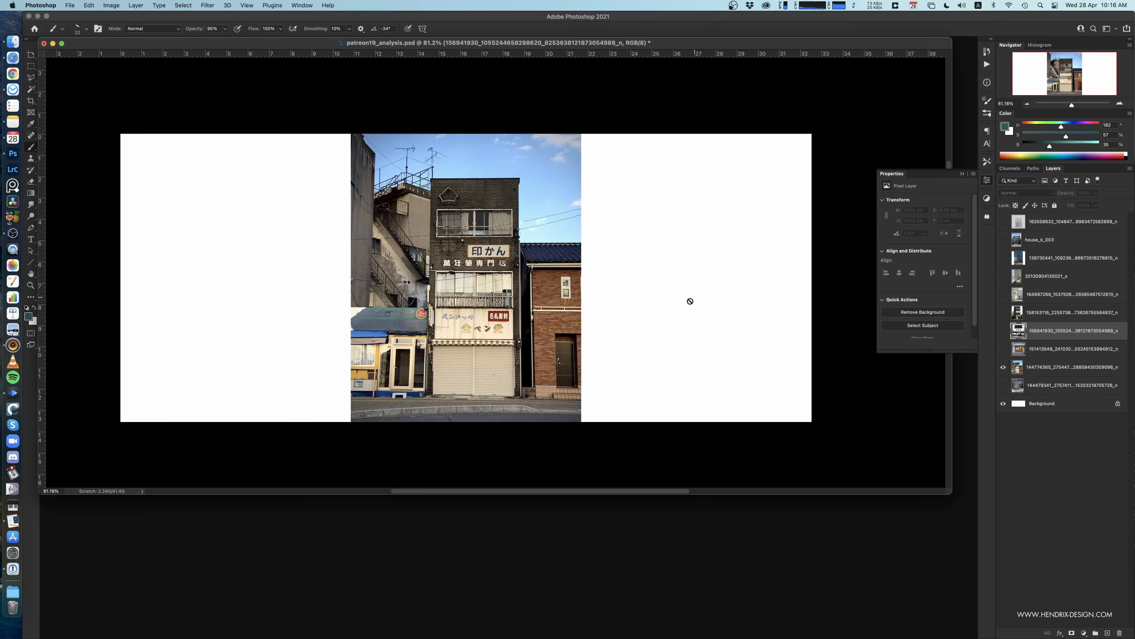
{"action": "left_click", "coordinate": [1003, 367]}
- Show the lit storefront photo layer and add a new empty layer directly above it
{"action": "left_click", "coordinate": [1003, 349]}
{"action": "left_click", "coordinate": [1064, 349]}
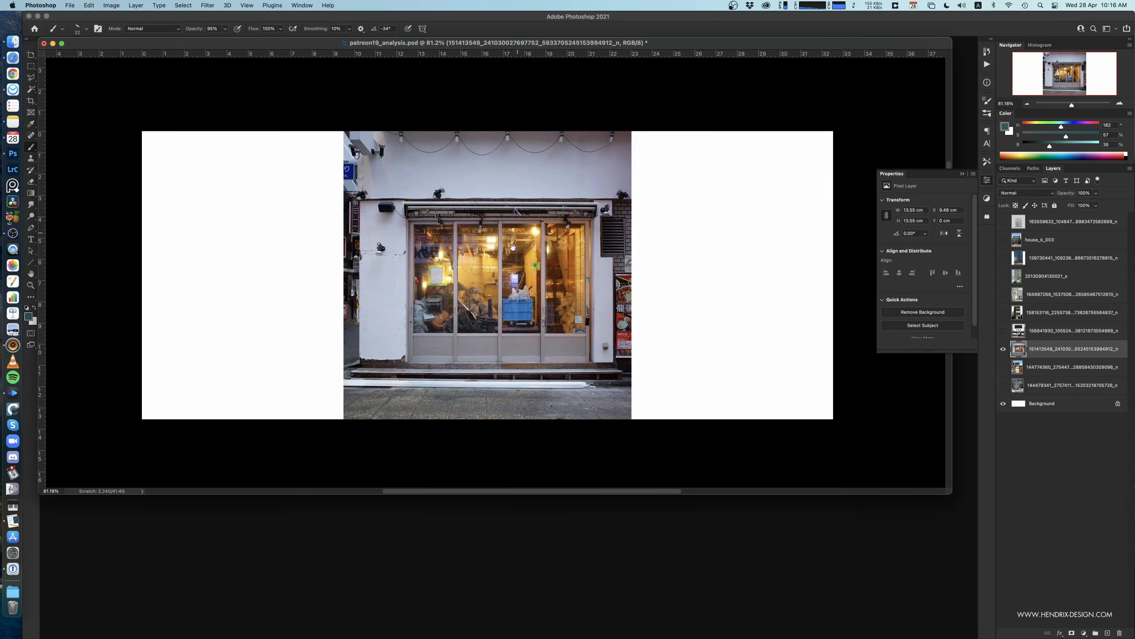
{"action": "scroll", "coordinate": [560, 316], "scroll_direction": "up", "scroll_amount": 3, "text": "alt"}
{"action": "scroll", "coordinate": [530, 321], "scroll_direction": "down", "scroll_amount": 3, "text": "alt"}
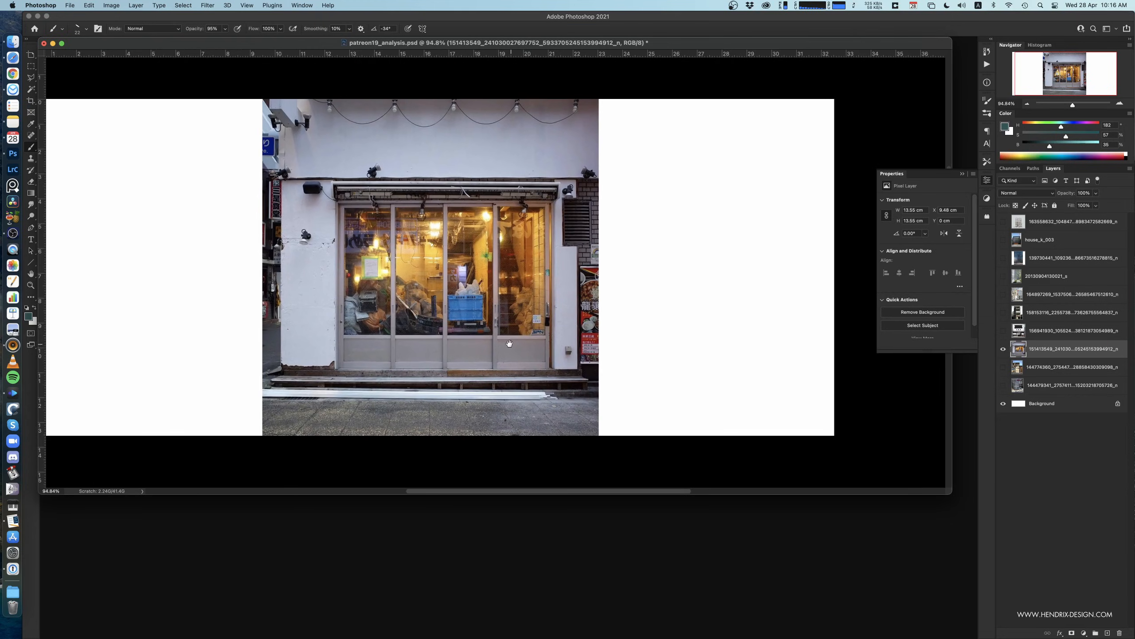
{"action": "left_click", "coordinate": [1109, 632]}
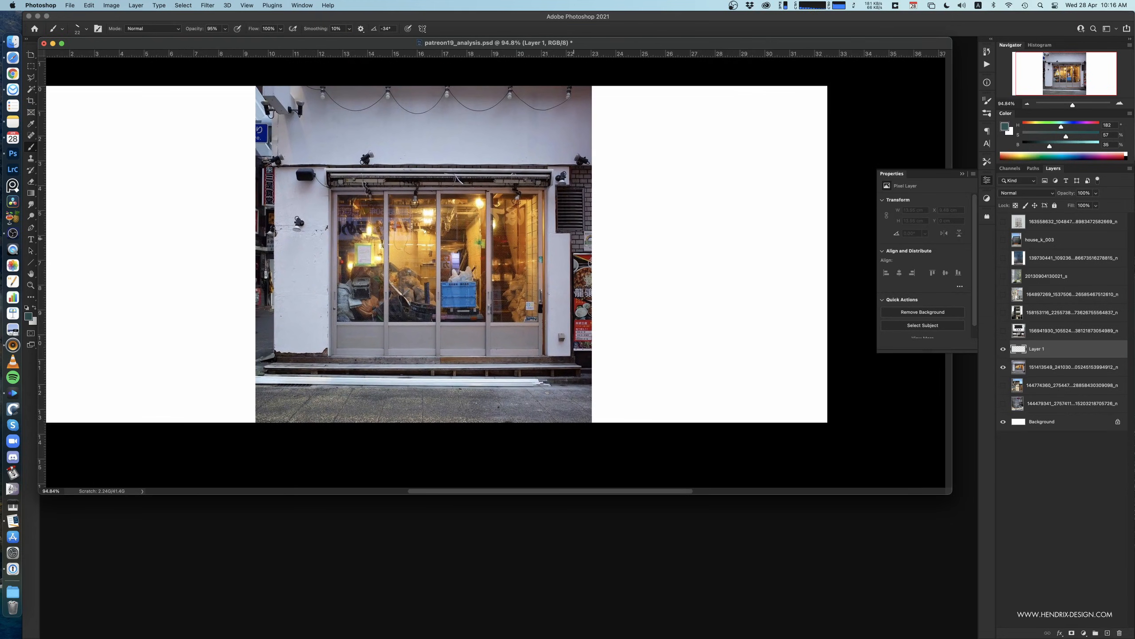
- Resize the brush, set the foreground colour to red, and test it with a stroke that is undone
{"action": "scroll", "coordinate": [608, 246], "scroll_direction": "down", "scroll_amount": 2, "text": "alt"}
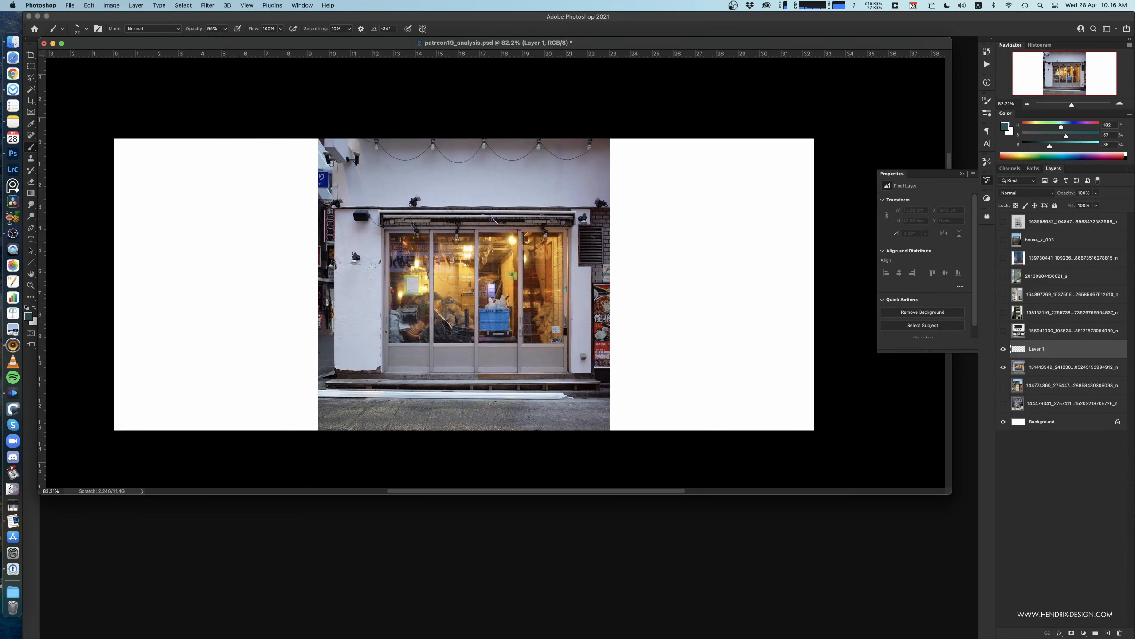
{"action": "right_click_drag", "start_coordinate": [623, 286], "coordinate": [622, 290], "text": "ctrl+alt"}
{"action": "mouse_move", "coordinate": [621, 287]}
{"action": "left_mouse_down", "text": "ctrl+alt"}
{"action": "mouse_move", "coordinate": [581, 302]}
{"action": "mouse_move", "coordinate": [633, 263]}
{"action": "left_mouse_up", "text": "ctrl+alt"}
{"action": "key", "text": "super+z"}
{"action": "left_click", "coordinate": [1005, 154]}
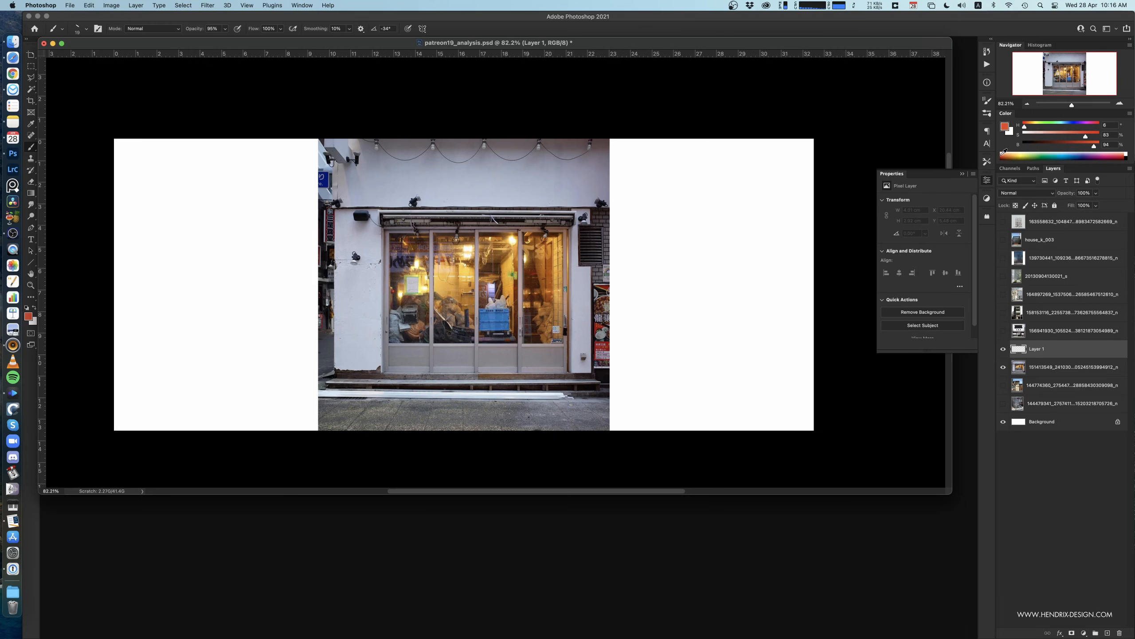
{"action": "left_click_drag", "start_coordinate": [655, 268], "coordinate": [570, 335]}
{"action": "key", "text": "super+z"}
- Outline the shutter box above the storefront windows with red brush strokes, and undo them
{"action": "scroll", "coordinate": [581, 313], "scroll_direction": "left", "scroll_amount": 2}
{"action": "left_click_drag", "start_coordinate": [477, 249], "coordinate": [497, 242], "text": "super"}
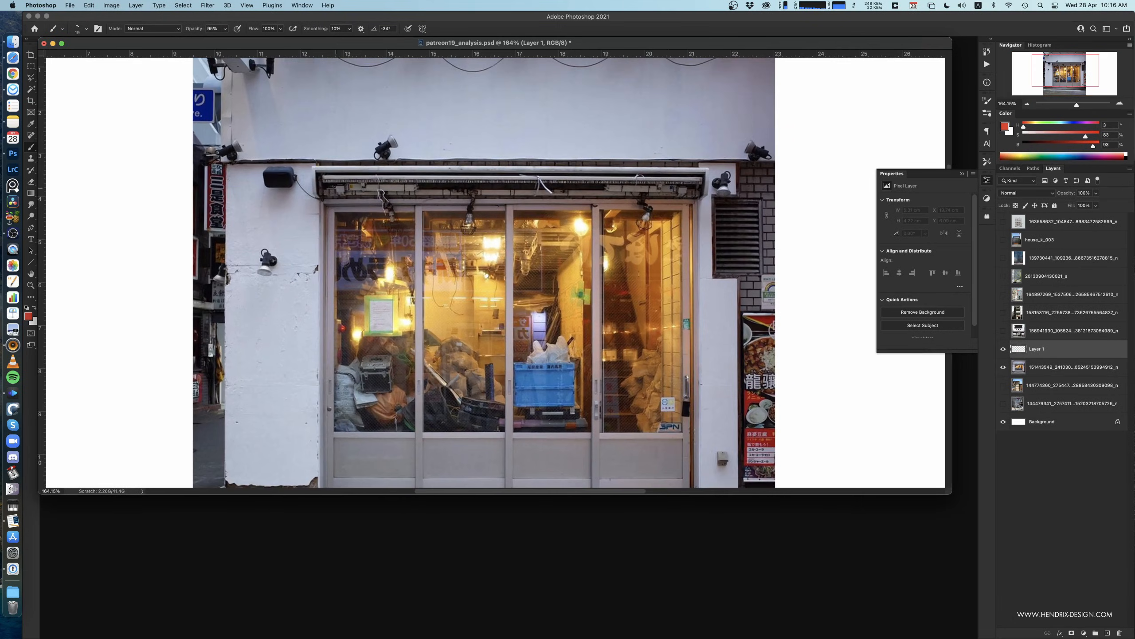
{"action": "mouse_move", "coordinate": [316, 199]}
{"action": "left_mouse_down", "text": "shift"}
{"action": "mouse_move", "coordinate": [697, 200]}
{"action": "mouse_move", "coordinate": [707, 170]}
{"action": "mouse_move", "coordinate": [315, 167]}
{"action": "mouse_move", "coordinate": [314, 199]}
{"action": "left_mouse_up", "text": "shift"}
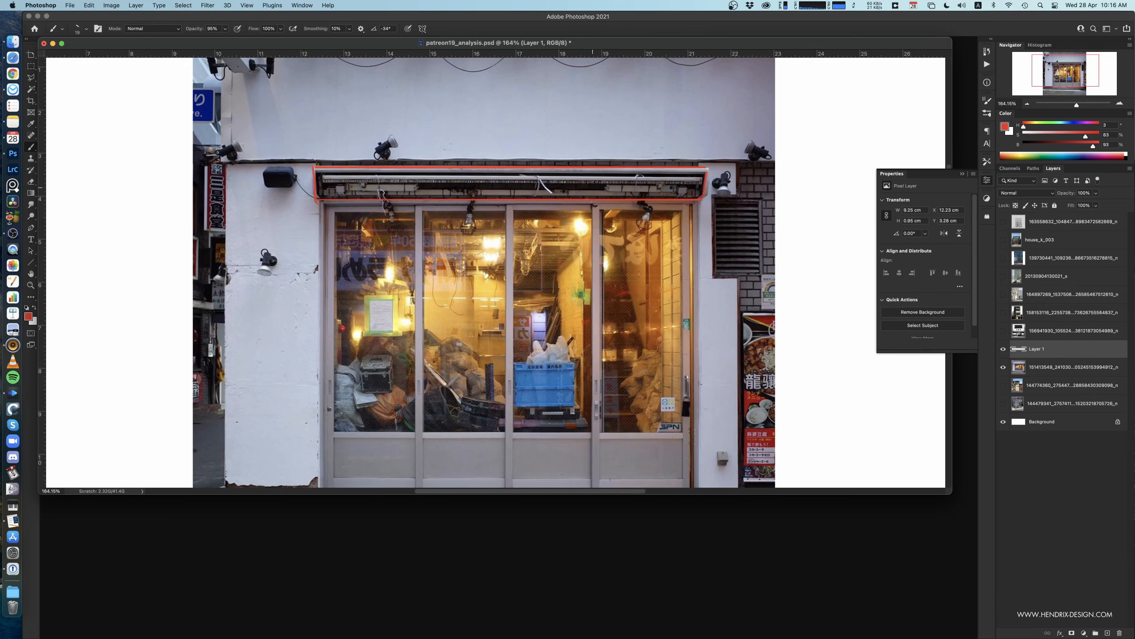
{"action": "key", "text": "super+z"}
{"action": "key", "text": "super+z"}
{"action": "key", "text": "super+z"}
{"action": "key", "text": "super+z"}
{"action": "key", "text": "super+z"}
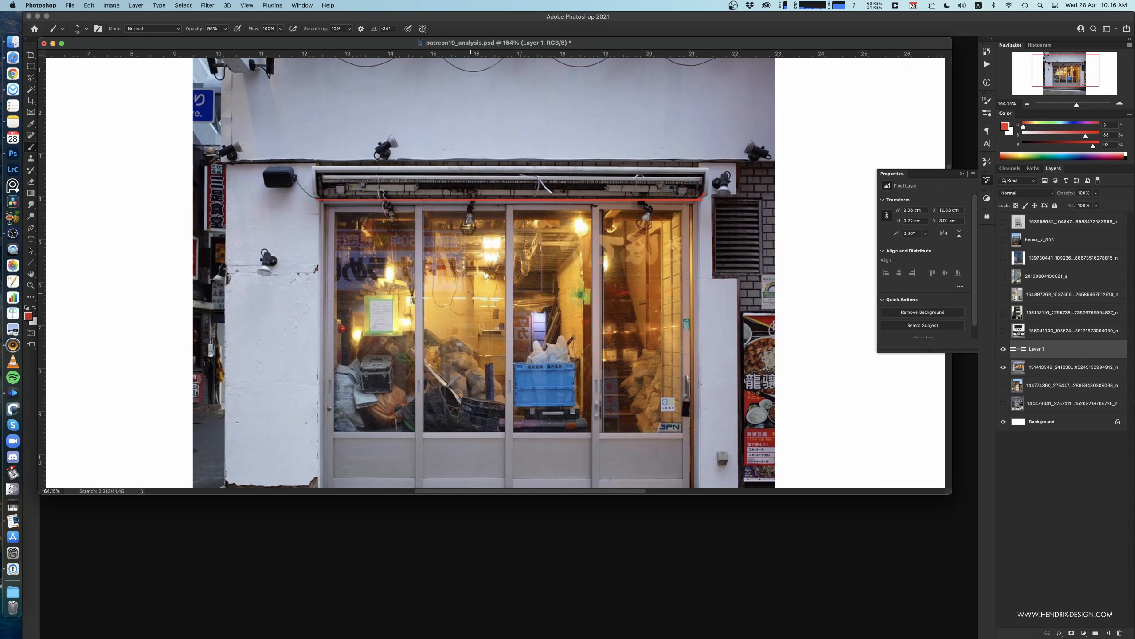
{"action": "key", "text": "super+z"}
- Trace the outer edges of the storefront's glazed window frame with red brush strokes, and undo them
{"action": "left_click_drag", "start_coordinate": [512, 269], "coordinate": [477, 309], "text": "super"}
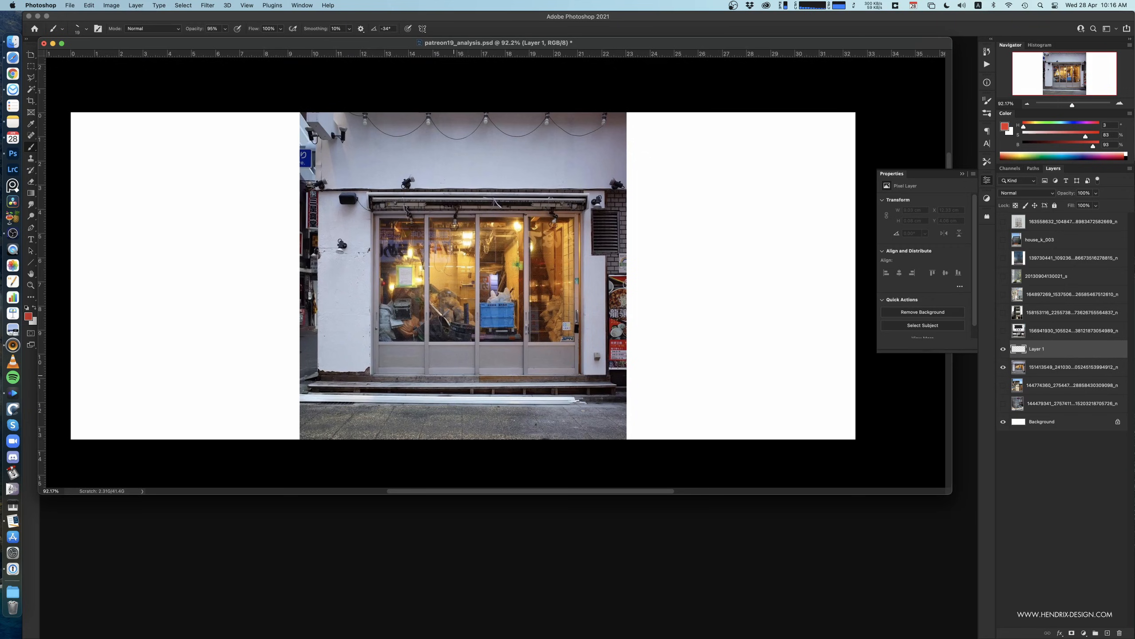
{"action": "mouse_move", "coordinate": [373, 373]}
{"action": "left_mouse_down"}
{"action": "mouse_move", "coordinate": [561, 373]}
{"action": "mouse_move", "coordinate": [582, 295]}
{"action": "mouse_move", "coordinate": [582, 215]}
{"action": "mouse_move", "coordinate": [381, 210]}
{"action": "mouse_move", "coordinate": [371, 371]}
{"action": "left_mouse_up"}
{"action": "left_click_drag", "start_coordinate": [495, 337], "coordinate": [472, 338]}
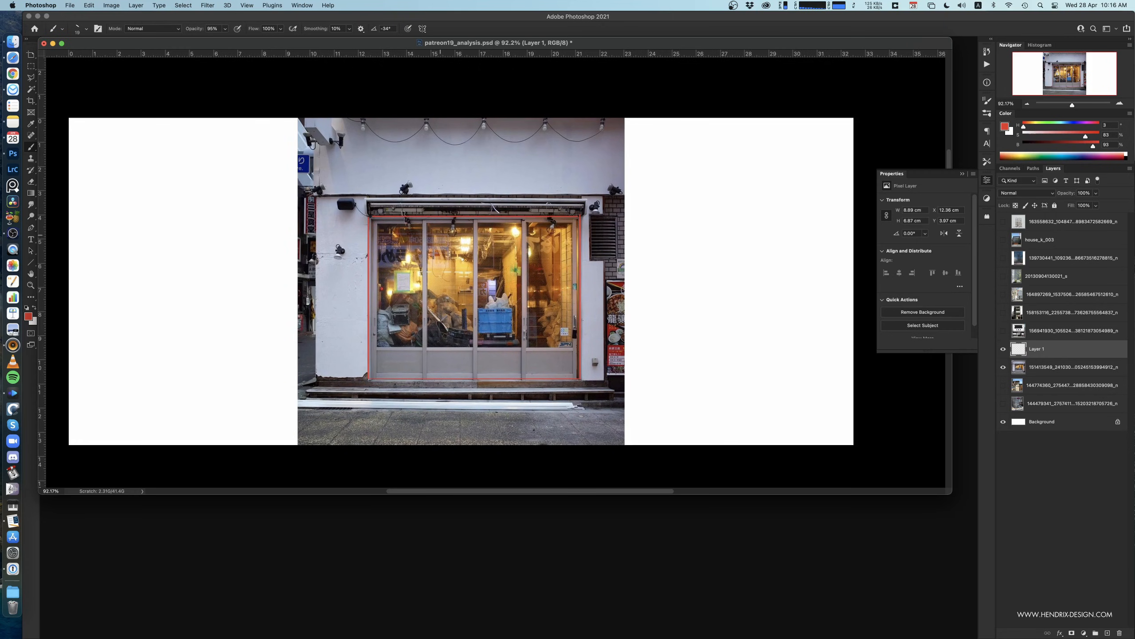
{"action": "key", "text": "super+z"}
{"action": "key", "text": "super+z"}
{"action": "key", "text": "super+z"}
{"action": "key", "text": "super+z"}
{"action": "left_click_drag", "start_coordinate": [420, 358], "coordinate": [449, 335]}
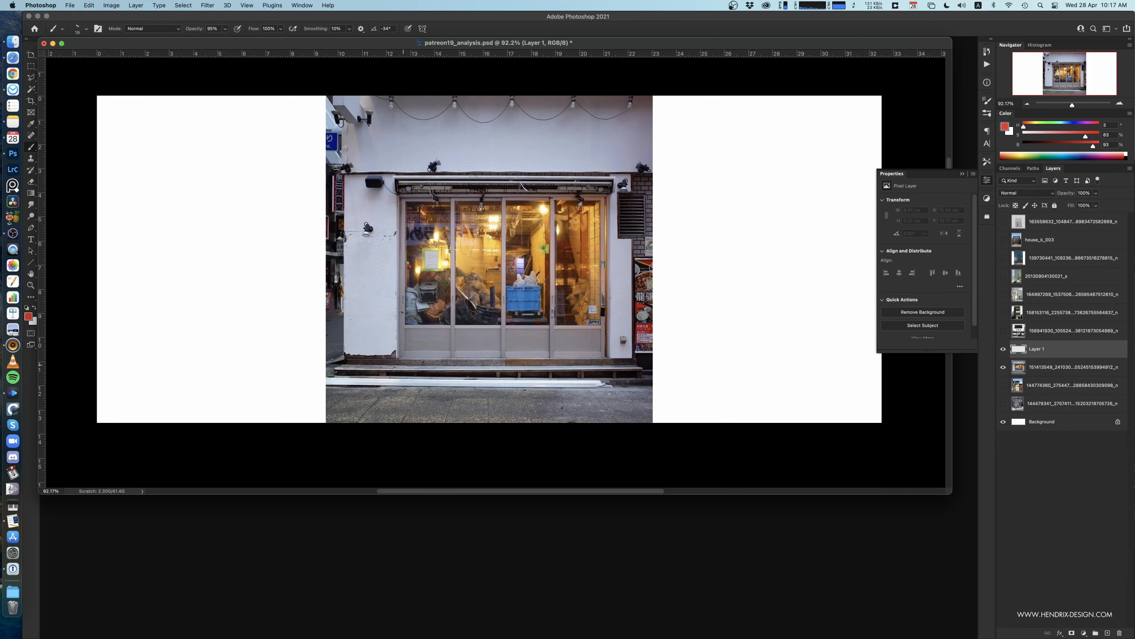
- Brush short red strokes along the base and side edges of the white wall beside the windows, and undo them
{"action": "left_click_drag", "start_coordinate": [381, 345], "coordinate": [410, 331]}
{"action": "key", "text": "super+z"}
{"action": "left_click_drag", "start_coordinate": [345, 356], "coordinate": [393, 358]}
{"action": "key", "text": "super+z"}
{"action": "left_click_drag", "start_coordinate": [346, 244], "coordinate": [346, 246]}
{"action": "key", "text": "super+z"}
{"action": "left_click", "coordinate": [396, 233]}
{"action": "key", "text": "super+z"}
- Trace the white wall's chipped bottom edge and its vertical edge next to the window frame in red, and undo the strokes
{"action": "left_click_drag", "start_coordinate": [345, 358], "coordinate": [397, 361]}
{"action": "key", "text": "super+z"}
{"action": "left_click_drag", "start_coordinate": [396, 352], "coordinate": [359, 357]}
{"action": "key", "text": "super+z"}
{"action": "left_click_drag", "start_coordinate": [393, 317], "coordinate": [395, 232]}
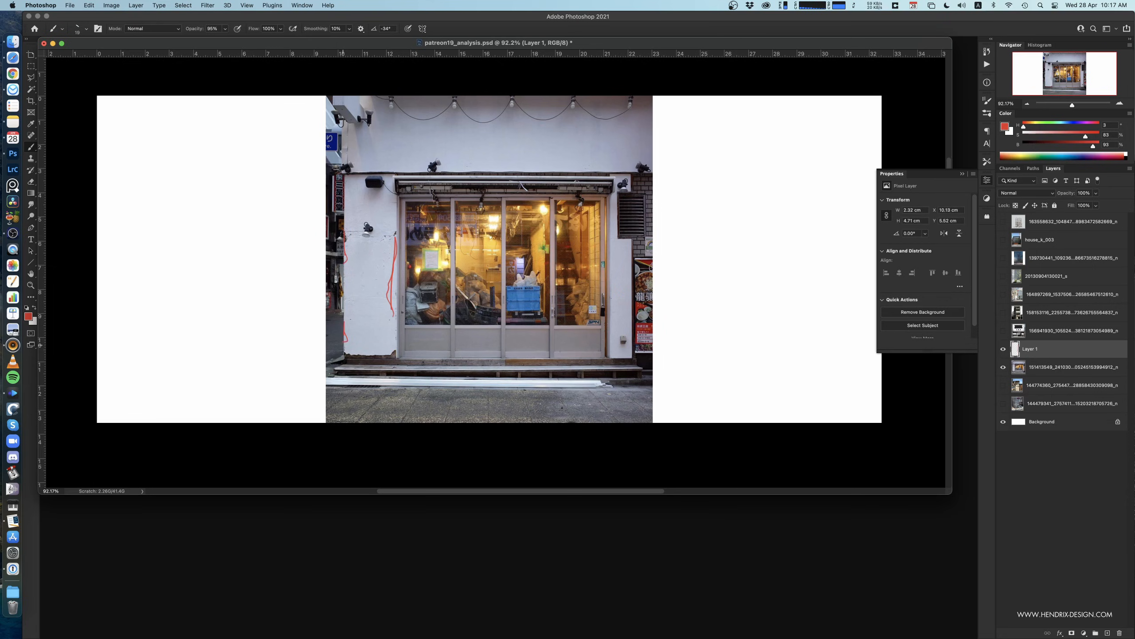
{"action": "key", "text": "super+z"}
{"action": "key", "text": "super+z"}
{"action": "key", "text": "super+z"}
{"action": "left_click_drag", "start_coordinate": [394, 356], "coordinate": [378, 340]}
{"action": "key", "text": "super+z"}
- Mark the narrow base strip below the glazed doors with red strokes, and undo them
{"action": "left_click_drag", "start_coordinate": [489, 348], "coordinate": [488, 354]}
{"action": "left_click_drag", "start_coordinate": [572, 346], "coordinate": [614, 345]}
{"action": "key", "text": "super+z"}
{"action": "key", "text": "super+z"}
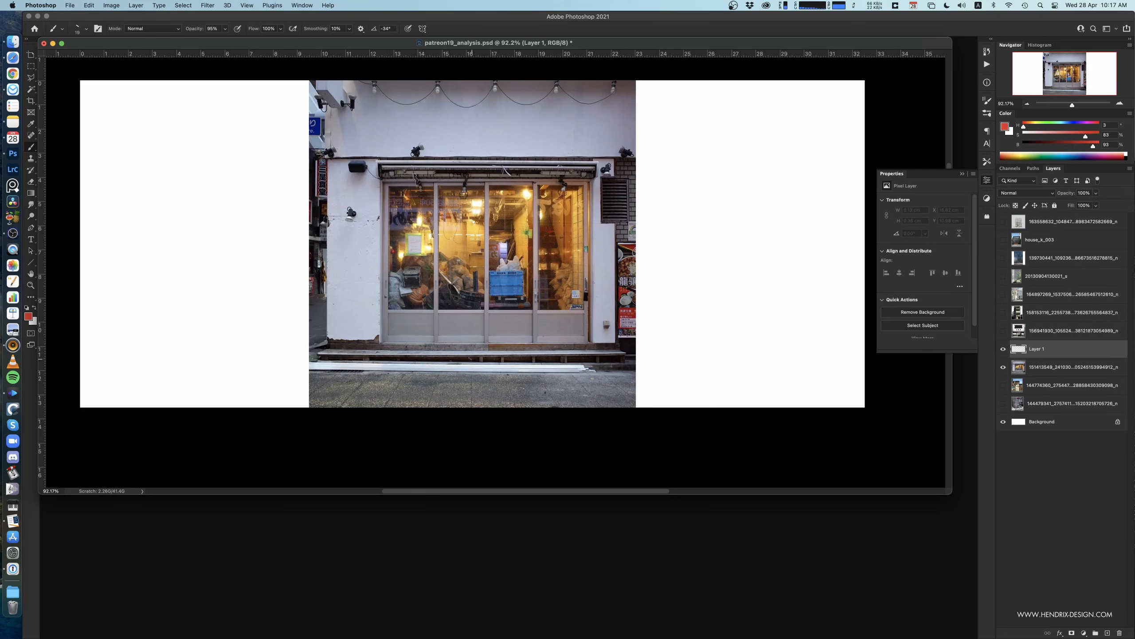
- Sketch over the raised step in front of the storefront in red, and undo the strokes
{"action": "left_click_drag", "start_coordinate": [319, 354], "coordinate": [434, 354]}
{"action": "mouse_move", "coordinate": [523, 345]}
{"action": "left_mouse_down"}
{"action": "mouse_move", "coordinate": [522, 361]}
{"action": "mouse_move", "coordinate": [515, 351]}
{"action": "mouse_move", "coordinate": [528, 350]}
{"action": "left_mouse_up"}
{"action": "key", "text": "super+z"}
{"action": "key", "text": "super+z"}
{"action": "key", "text": "super+z"}
{"action": "mouse_move", "coordinate": [624, 354]}
{"action": "left_mouse_down"}
{"action": "mouse_move", "coordinate": [310, 354]}
{"action": "mouse_move", "coordinate": [599, 360]}
{"action": "left_mouse_up"}
{"action": "key", "text": "super+z"}
{"action": "key", "text": "super+z"}
- Trace the white strip on the ground and a section of the pavement in front of the storefront in red, and undo both
{"action": "left_click_drag", "start_coordinate": [316, 363], "coordinate": [633, 369]}
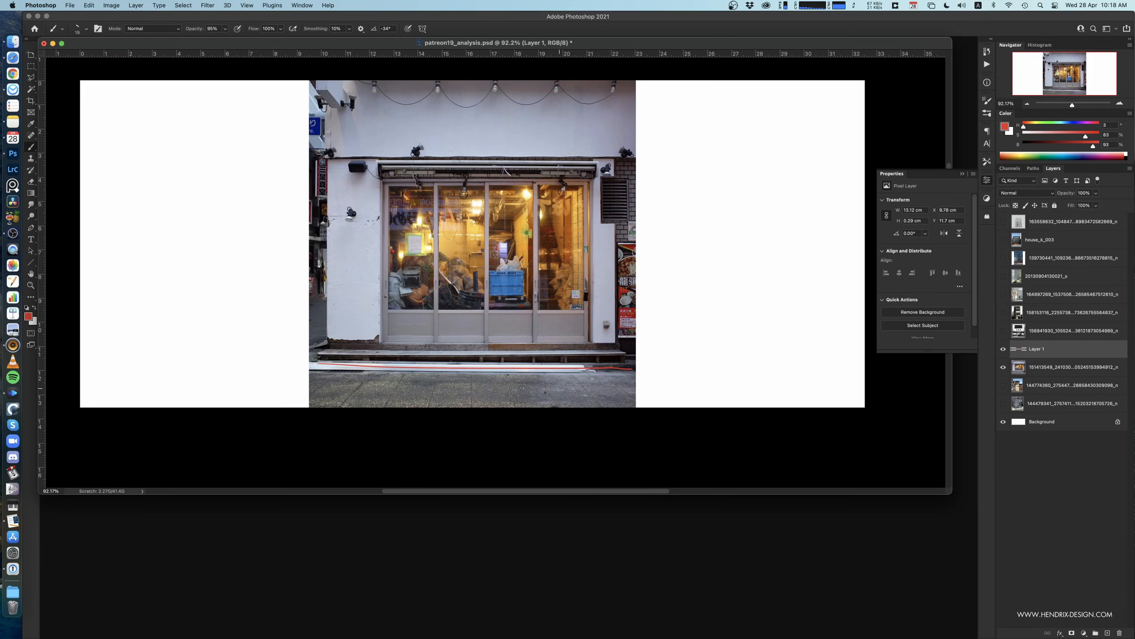
{"action": "key", "text": "super+z"}
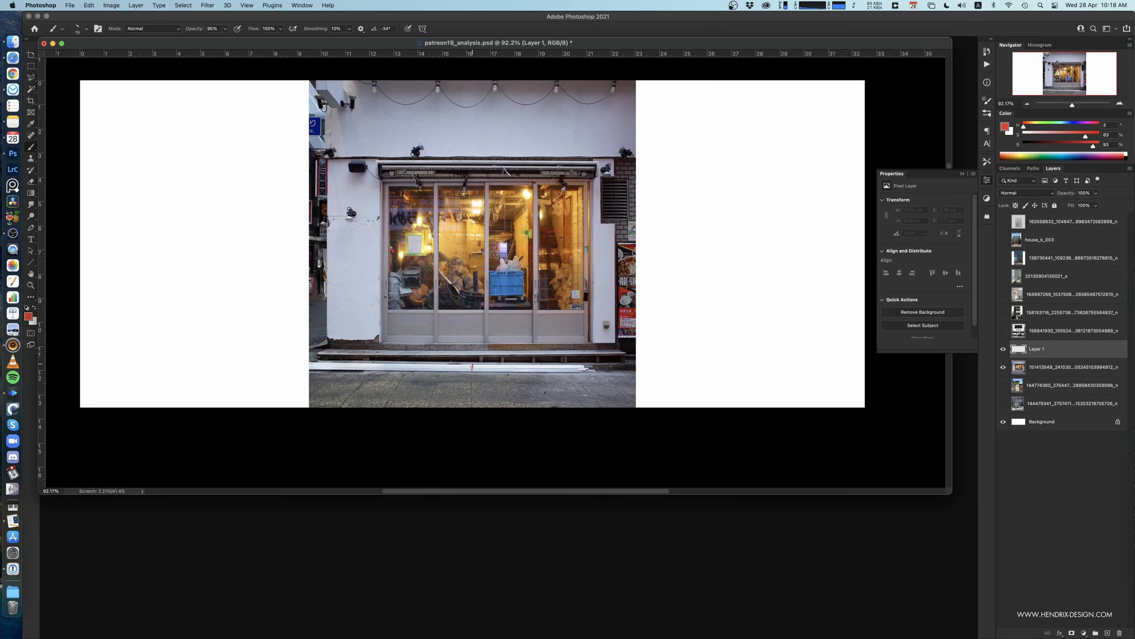
{"action": "key", "text": "super+z"}
{"action": "key", "text": "super+z"}
{"action": "key", "text": "super+z"}
{"action": "mouse_move", "coordinate": [472, 375]}
{"action": "left_mouse_down"}
{"action": "mouse_move", "coordinate": [508, 375]}
{"action": "mouse_move", "coordinate": [509, 406]}
{"action": "left_mouse_up"}
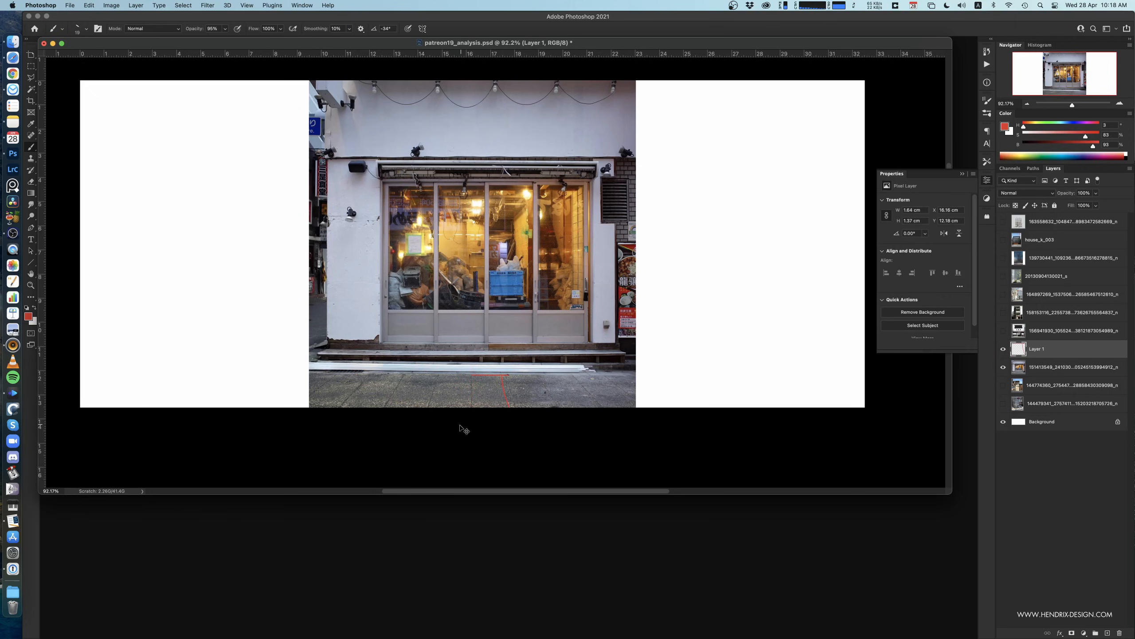
{"action": "key", "text": "super+z"}
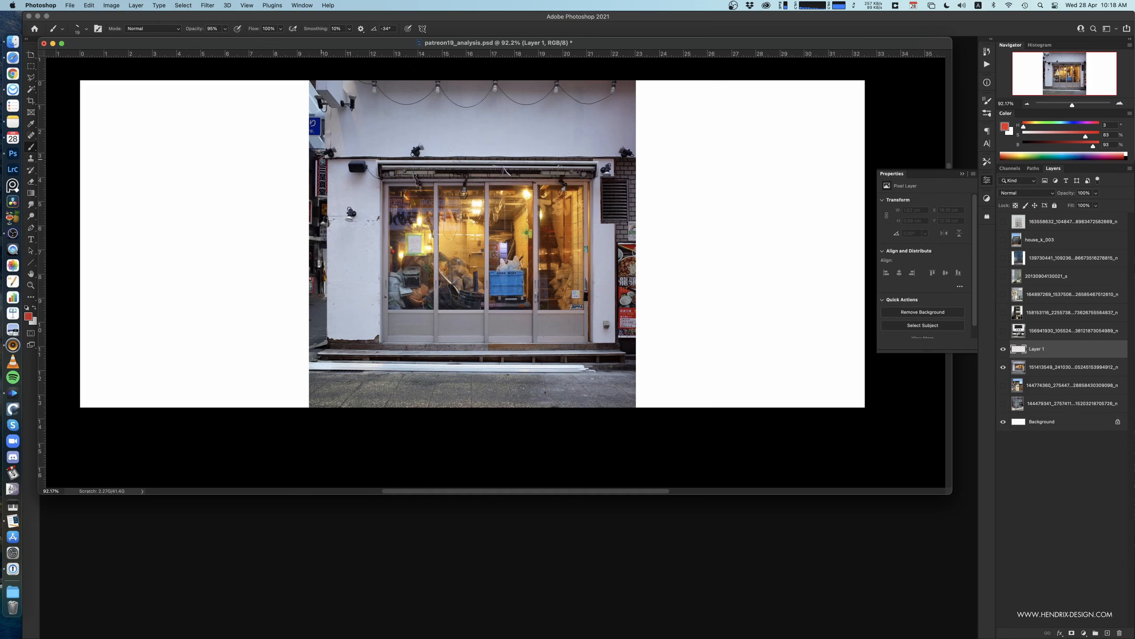
- Trace the horizontal ledge above the shutter box across the facade in red, and undo it
{"action": "scroll", "coordinate": [356, 152], "scroll_direction": "up", "scroll_amount": 5, "text": "alt"}
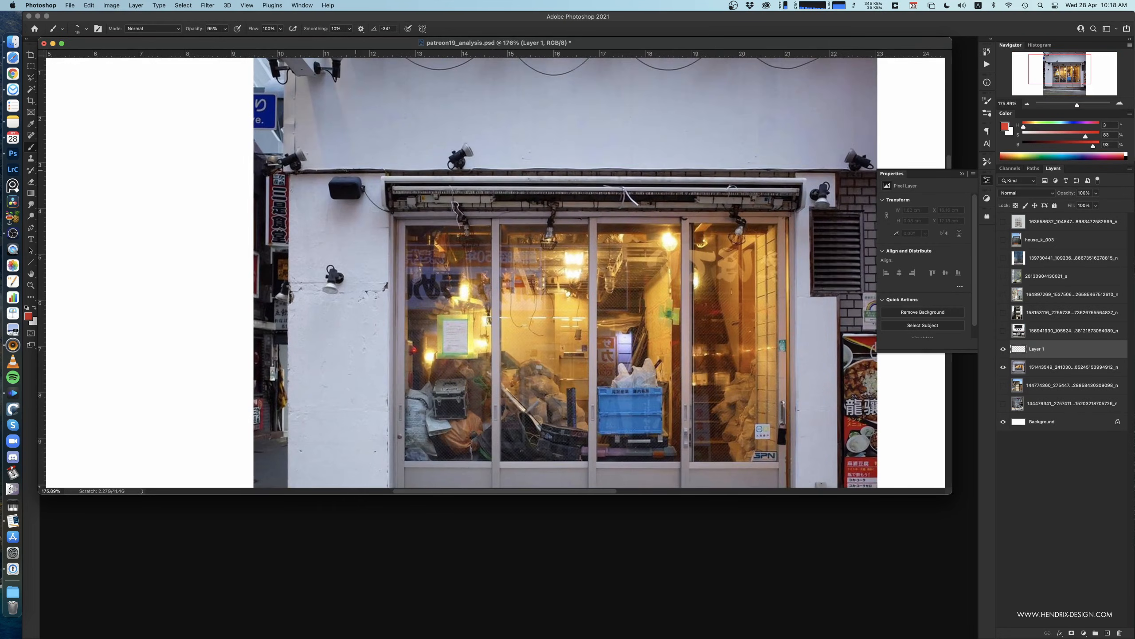
{"action": "left_click_drag", "start_coordinate": [304, 171], "coordinate": [824, 171]}
{"action": "key", "text": "super+z"}
{"action": "scroll", "coordinate": [521, 172], "scroll_direction": "right", "scroll_amount": 5}
{"action": "scroll", "coordinate": [521, 173], "scroll_direction": "up", "scroll_amount": 2}
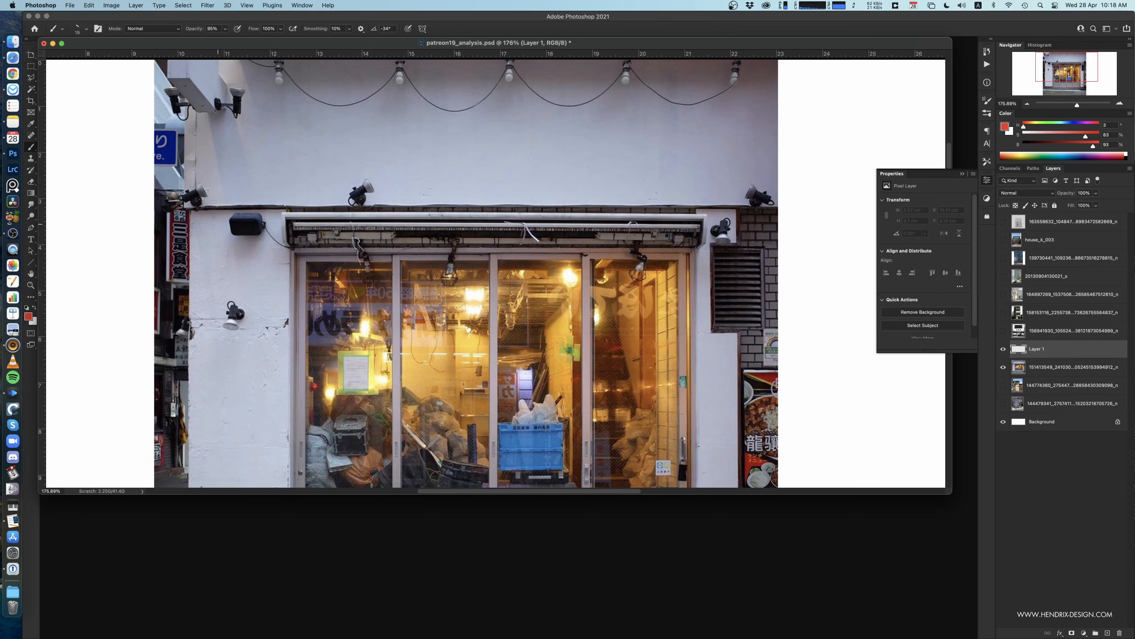
{"action": "left_click_drag", "start_coordinate": [192, 209], "coordinate": [784, 210]}
{"action": "key", "text": "super+z"}
- Add a row of red marks along the wall just above the ledge, and undo them
{"action": "left_click_drag", "start_coordinate": [694, 252], "coordinate": [677, 234]}
{"action": "left_click", "coordinate": [670, 196]}
{"action": "left_click", "coordinate": [648, 196]}
{"action": "left_click", "coordinate": [631, 196]}
{"action": "left_click", "coordinate": [602, 198]}
{"action": "left_click", "coordinate": [569, 196]}
{"action": "left_click", "coordinate": [530, 196]}
{"action": "left_click", "coordinate": [476, 197]}
{"action": "key", "text": "super+z"}
{"action": "key", "text": "super+z"}
{"action": "key", "text": "super+z"}
{"action": "key", "text": "super+z"}
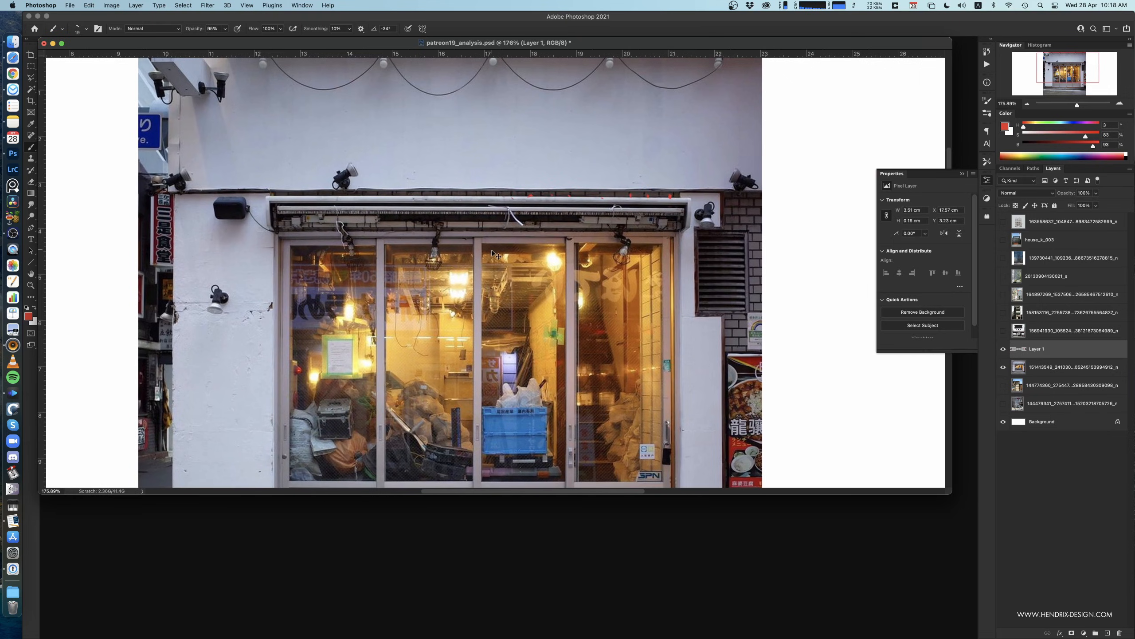
{"action": "key", "text": "super+z"}
{"action": "key", "text": "super+z"}
{"action": "scroll", "coordinate": [593, 250], "scroll_direction": "down", "scroll_amount": 3, "text": "alt"}
- Trace the outer edge of the narrow white wall between the windows and the brickwork in red, and undo the strokes
{"action": "left_click_drag", "start_coordinate": [592, 250], "coordinate": [571, 189]}
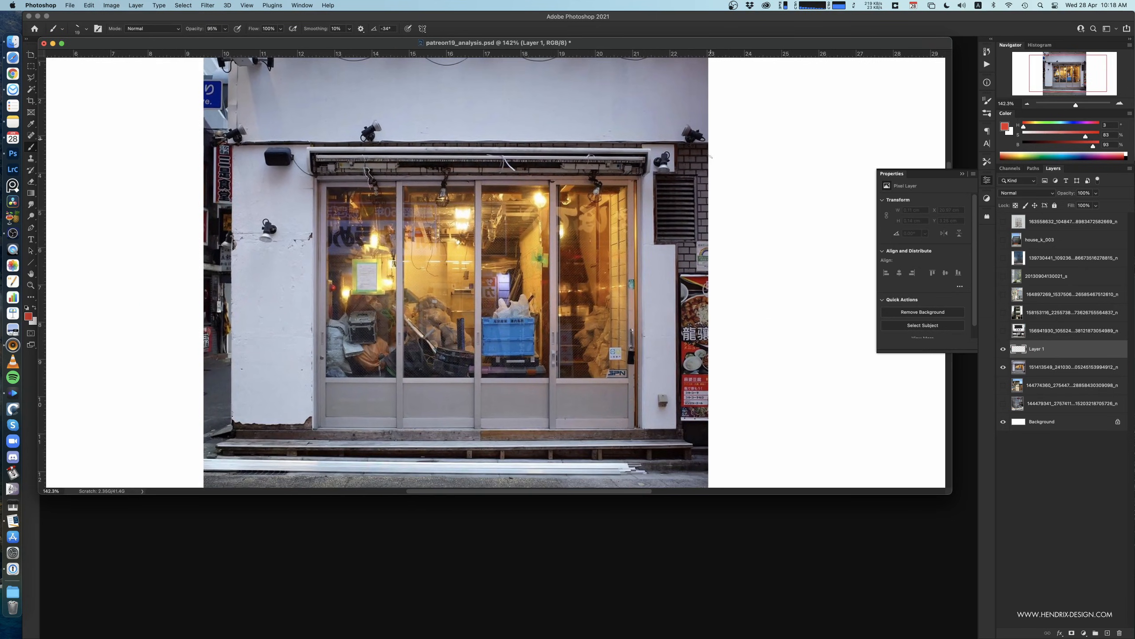
{"action": "mouse_move", "coordinate": [670, 152]}
{"action": "left_mouse_down"}
{"action": "mouse_move", "coordinate": [675, 173]}
{"action": "mouse_move", "coordinate": [650, 173]}
{"action": "mouse_move", "coordinate": [651, 260]}
{"action": "mouse_move", "coordinate": [675, 246]}
{"action": "mouse_move", "coordinate": [675, 422]}
{"action": "left_mouse_up"}
{"action": "key", "text": "super+z"}
{"action": "key", "text": "super+z"}
{"action": "key", "text": "super+z"}
{"action": "key", "text": "super+z"}
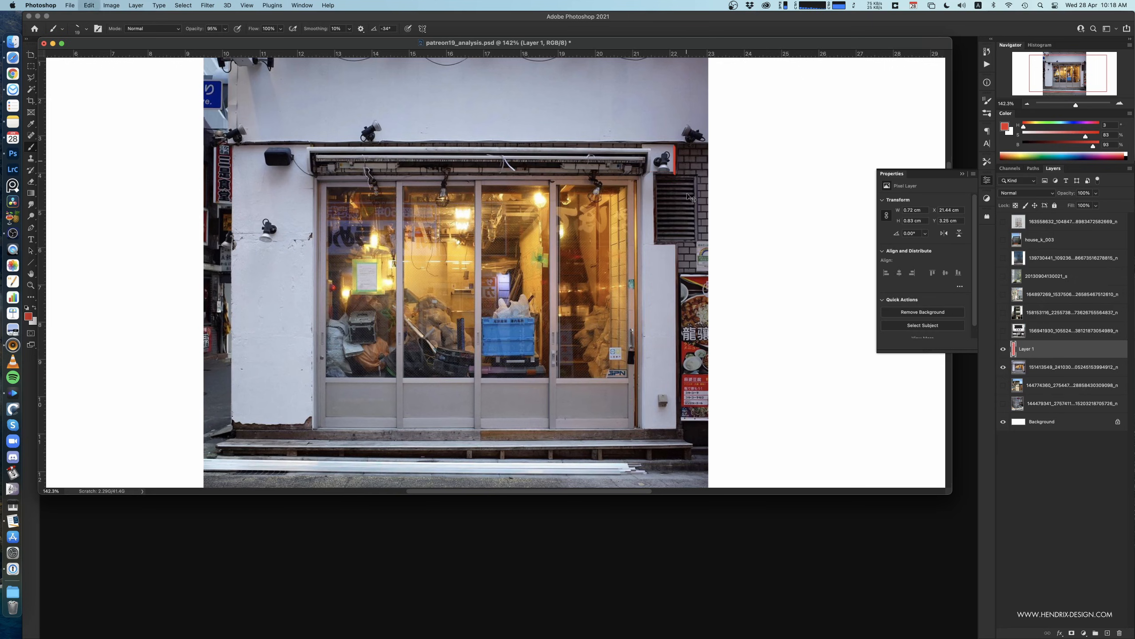
- Trace the wall notch beneath the ventilation grille in red, and undo it
{"action": "scroll", "coordinate": [684, 244], "scroll_direction": "up", "scroll_amount": 5, "text": "alt"}
{"action": "left_click_drag", "start_coordinate": [680, 240], "coordinate": [647, 240]}
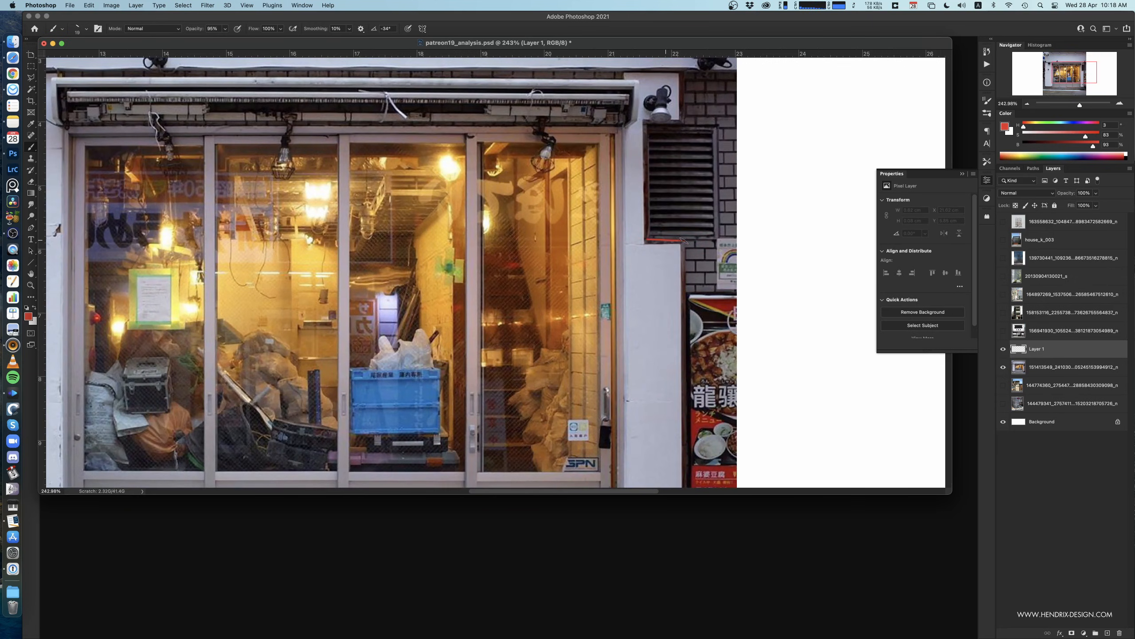
{"action": "scroll", "coordinate": [677, 207], "scroll_direction": "down", "scroll_amount": 3}
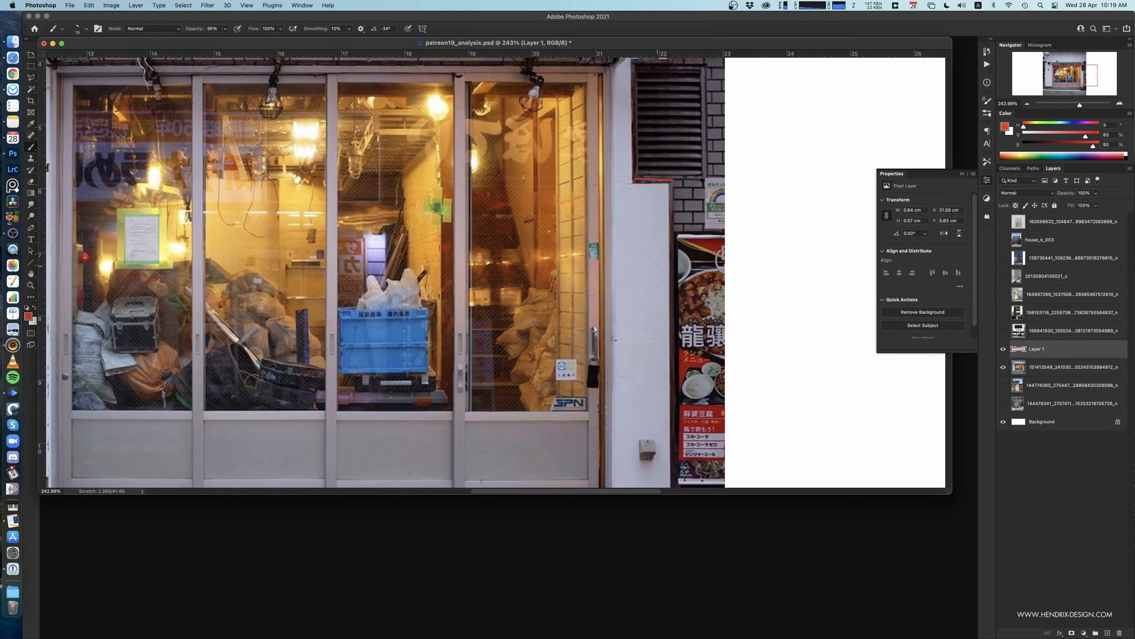
{"action": "key", "text": "cmd+z"}
{"action": "left_click_drag", "start_coordinate": [667, 254], "coordinate": [636, 256], "text": "super"}
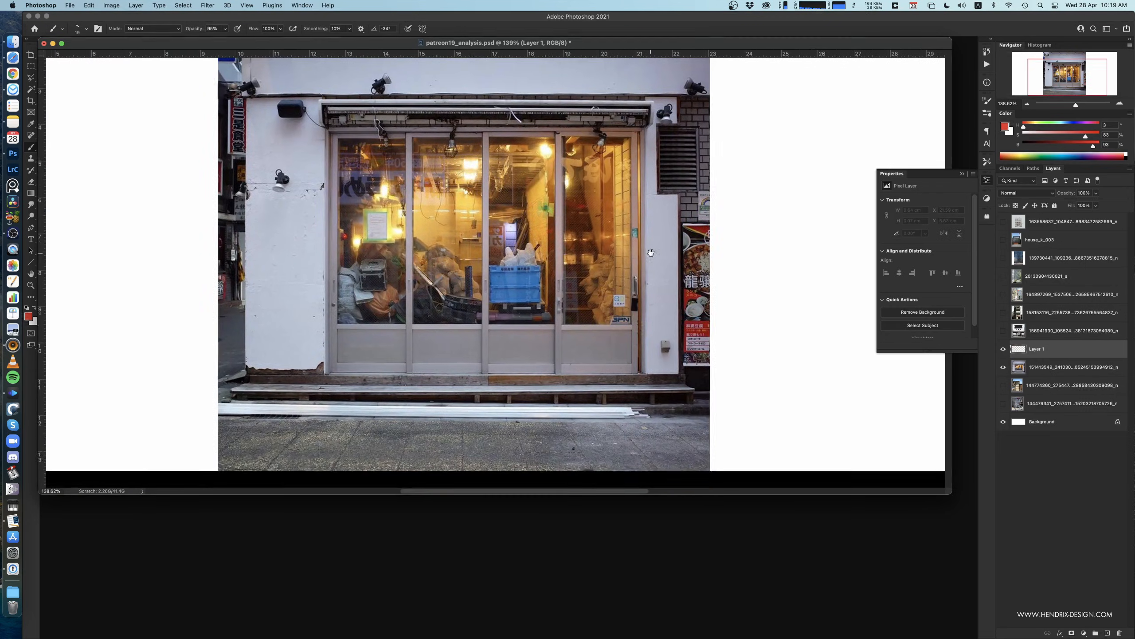
{"action": "mouse_move", "coordinate": [669, 352]}
{"action": "left_mouse_down", "text": "super"}
{"action": "mouse_move", "coordinate": [691, 351]}
{"action": "mouse_move", "coordinate": [666, 322]}
{"action": "mouse_move", "coordinate": [621, 345]}
{"action": "left_mouse_up", "text": "super"}
{"action": "key", "text": "super+z"}
{"action": "left_click_drag", "start_coordinate": [610, 343], "coordinate": [614, 376]}
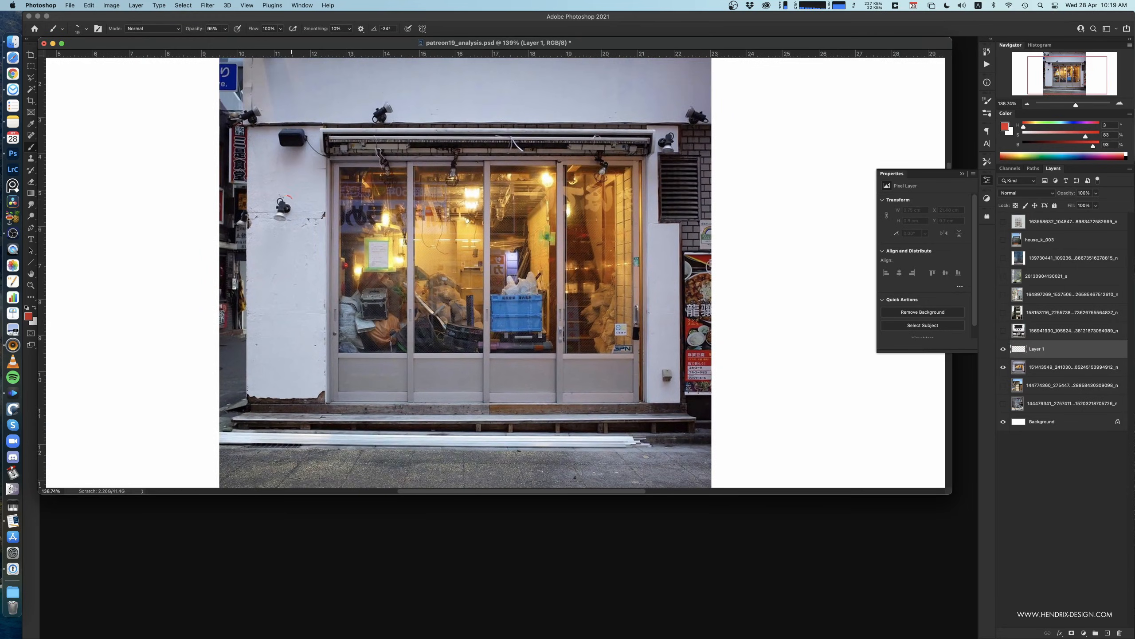
- Mark the white wall around the small spotlight in red, resize the brush, and undo the marks
{"action": "scroll", "coordinate": [361, 292], "scroll_direction": "up", "scroll_amount": 2}
{"action": "left_click_drag", "start_coordinate": [273, 244], "coordinate": [271, 240]}
{"action": "key", "text": "super+z"}
{"action": "left_click_drag", "start_coordinate": [362, 283], "coordinate": [350, 246]}
{"action": "mouse_move", "coordinate": [620, 385]}
{"action": "left_mouse_down", "text": "ctrl+alt"}
{"action": "mouse_move", "coordinate": [605, 393]}
{"action": "mouse_move", "coordinate": [644, 407]}
{"action": "left_mouse_up", "text": "ctrl+alt"}
{"action": "key", "text": "super+z"}
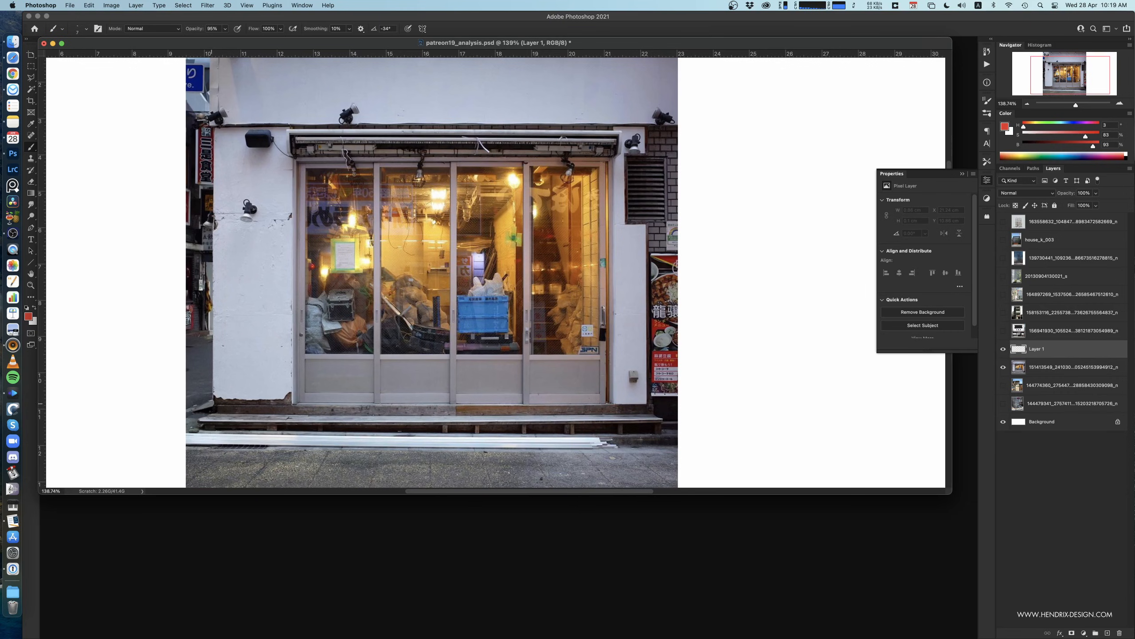
- Draw red strokes up the white wall beside the window frame and at the opposite wall's notch, and undo them
{"action": "left_click_drag", "start_coordinate": [286, 407], "coordinate": [295, 238], "text": "shift"}
{"action": "key", "text": "super+z"}
{"action": "left_click_drag", "start_coordinate": [622, 226], "coordinate": [636, 236]}
{"action": "key", "text": "super+z"}
- Trace the bottom of the facade and the front step with fine red lines, and undo them
{"action": "left_click_drag", "start_coordinate": [534, 367], "coordinate": [540, 351]}
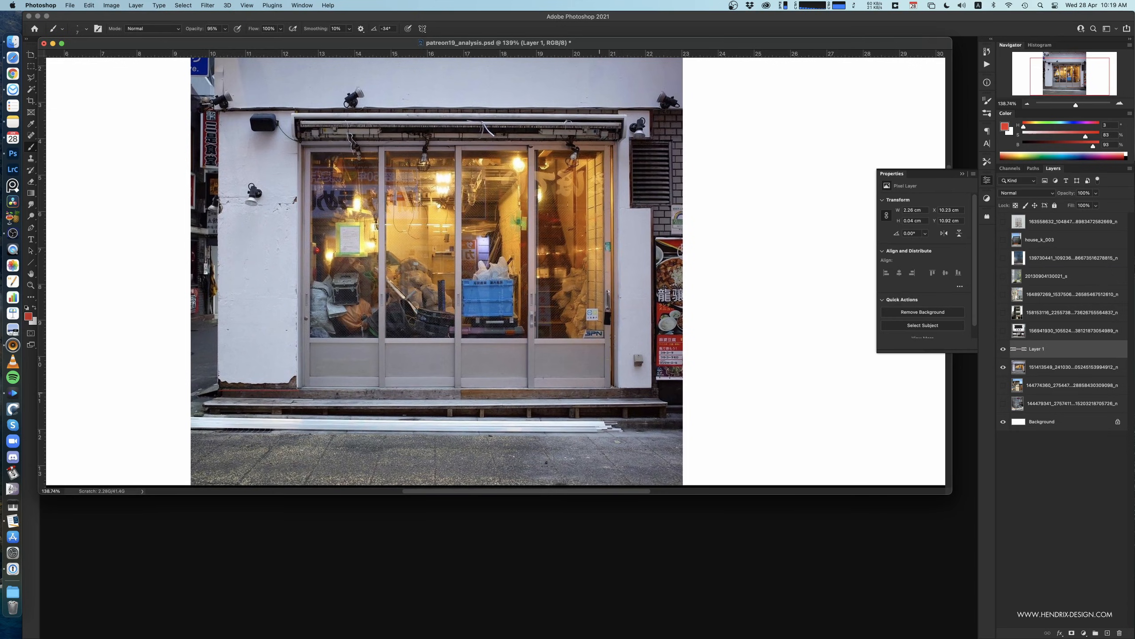
{"action": "left_click_drag", "start_coordinate": [580, 355], "coordinate": [579, 411], "text": "super"}
{"action": "left_click_drag", "start_coordinate": [579, 411], "coordinate": [548, 413]}
{"action": "key", "text": "super+z"}
{"action": "mouse_move", "coordinate": [263, 410]}
{"action": "left_mouse_down", "text": "shift"}
{"action": "mouse_move", "coordinate": [411, 411]}
{"action": "mouse_move", "coordinate": [403, 215]}
{"action": "left_mouse_up", "text": "shift"}
{"action": "key", "text": "super+z"}
{"action": "key", "text": "super+z"}
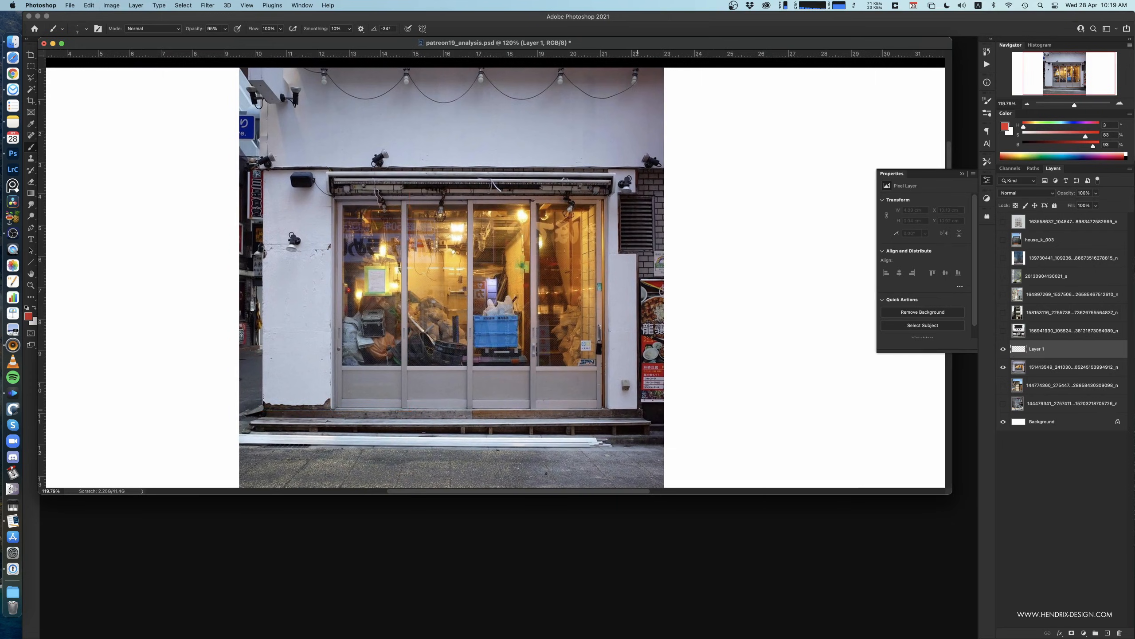
- Sketch small red marks on the lower part of the wide white wall, and undo them
{"action": "left_click_drag", "start_coordinate": [291, 335], "coordinate": [296, 346]}
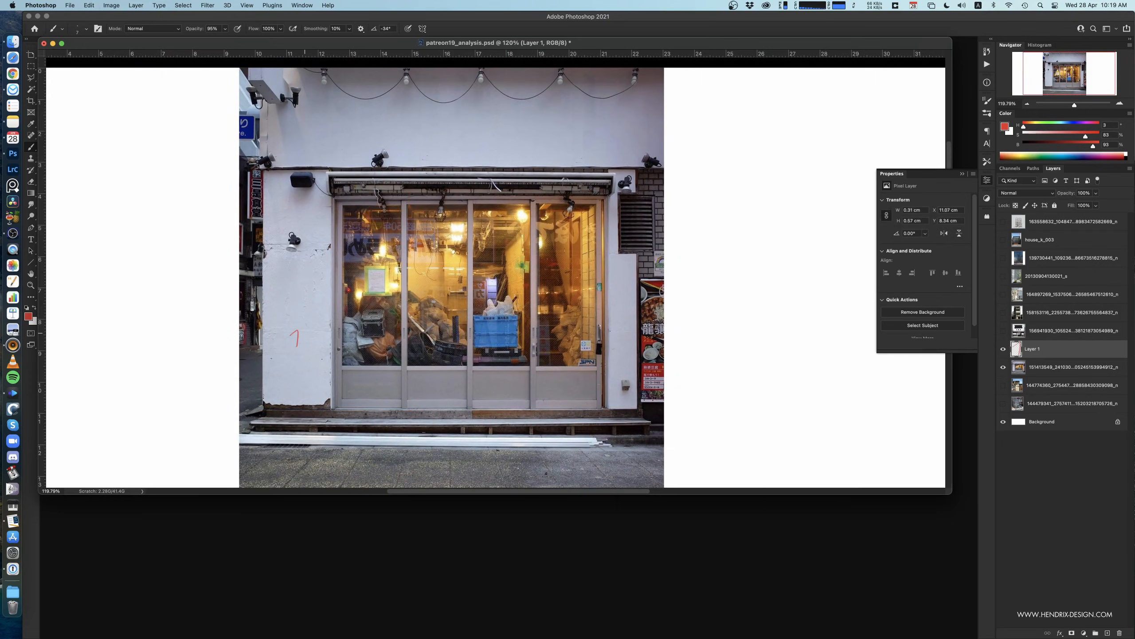
{"action": "key", "text": "super+z"}
{"action": "left_click_drag", "start_coordinate": [301, 335], "coordinate": [300, 359]}
{"action": "key", "text": "super+z"}
- Trace the base line of the glazed doors, undo it, clear the selection, and return to the Brush tool
{"action": "left_click_drag", "start_coordinate": [530, 375], "coordinate": [516, 405]}
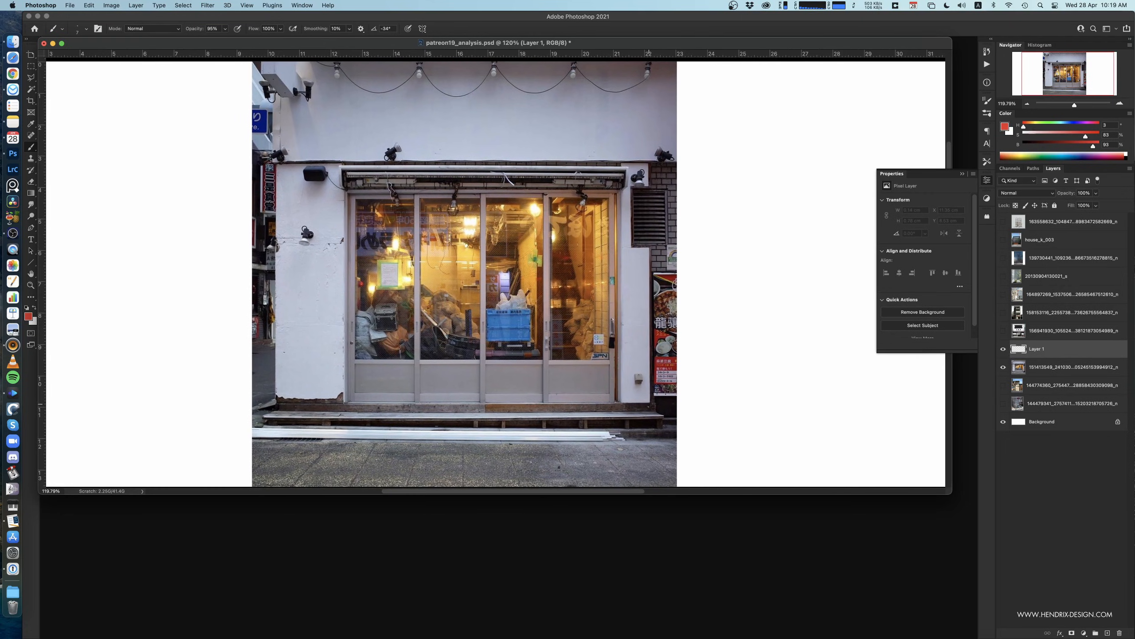
{"action": "mouse_move", "coordinate": [624, 404]}
{"action": "left_mouse_down"}
{"action": "mouse_move", "coordinate": [649, 404]}
{"action": "mouse_move", "coordinate": [666, 423]}
{"action": "mouse_move", "coordinate": [334, 411]}
{"action": "mouse_move", "coordinate": [361, 402]}
{"action": "left_mouse_up"}
{"action": "key", "text": "m"}
{"action": "key", "text": "super+z"}
{"action": "key", "text": "super+d"}
{"action": "left_click_drag", "start_coordinate": [435, 433], "coordinate": [445, 436]}
{"action": "left_click_drag", "start_coordinate": [478, 395], "coordinate": [495, 396]}
{"action": "key", "text": "super+z"}
{"action": "key", "text": "b"}
{"action": "mouse_move", "coordinate": [495, 427]}
{"action": "left_mouse_down"}
{"action": "mouse_move", "coordinate": [576, 413]}
{"action": "mouse_move", "coordinate": [538, 392]}
{"action": "left_mouse_up"}
{"action": "left_click_drag", "start_coordinate": [606, 385], "coordinate": [591, 383]}
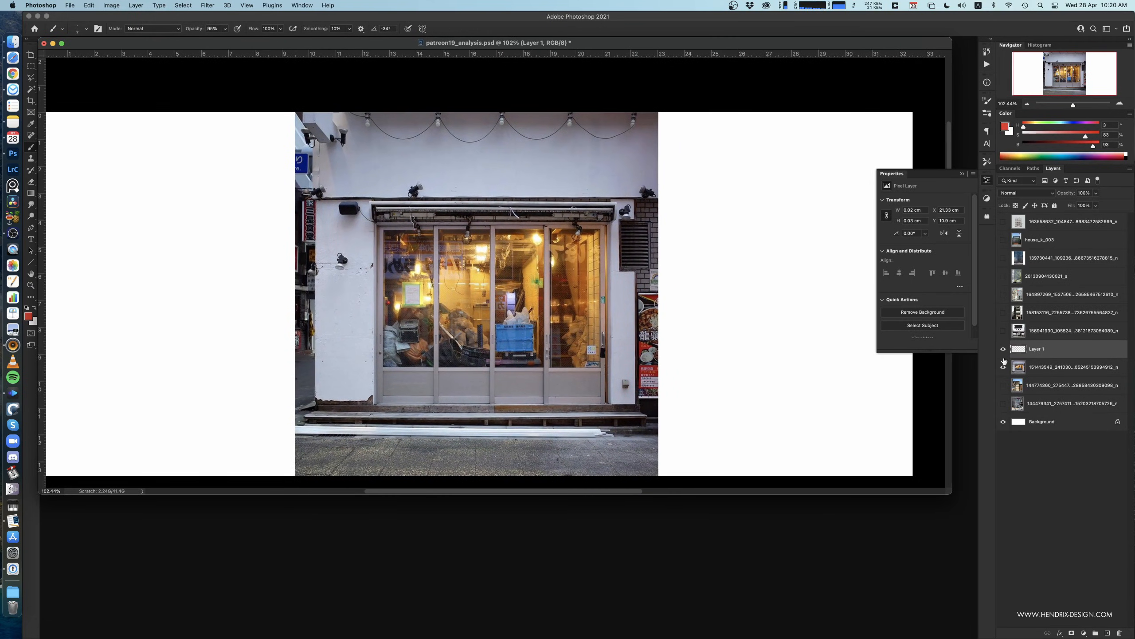
- Move Layer 1 above the corner building photo layer, then show and select that photo layer
{"action": "left_click_drag", "start_coordinate": [1040, 350], "coordinate": [1037, 291]}
{"action": "left_click", "coordinate": [1003, 314]}
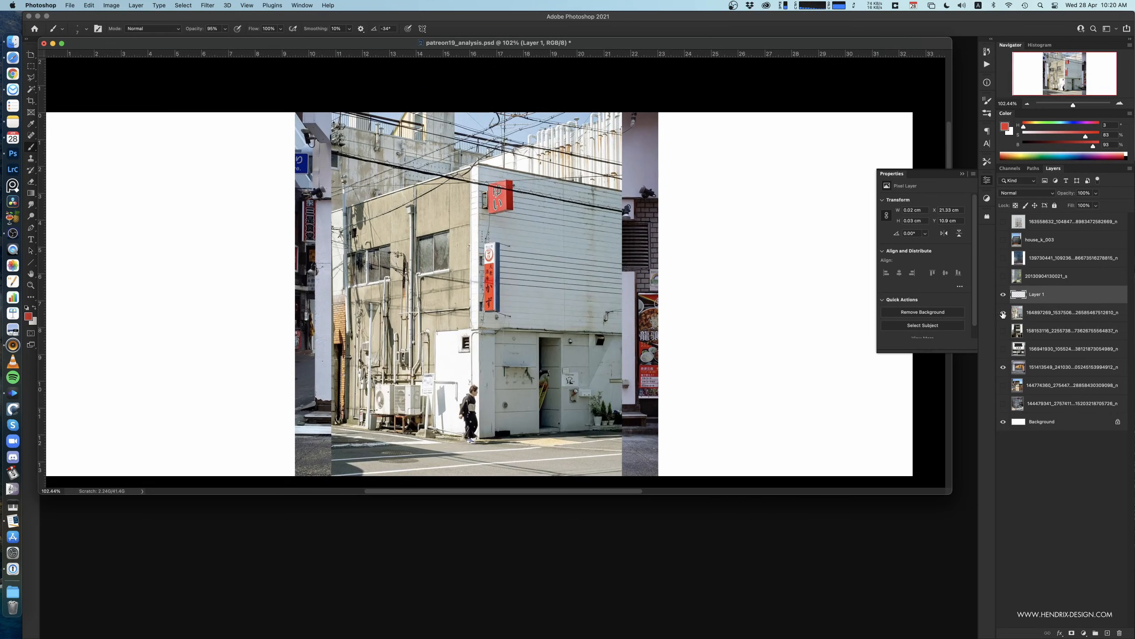
{"action": "left_click", "coordinate": [1028, 316]}
{"action": "scroll", "coordinate": [446, 352], "scroll_direction": "up", "scroll_amount": 3, "text": "alt"}
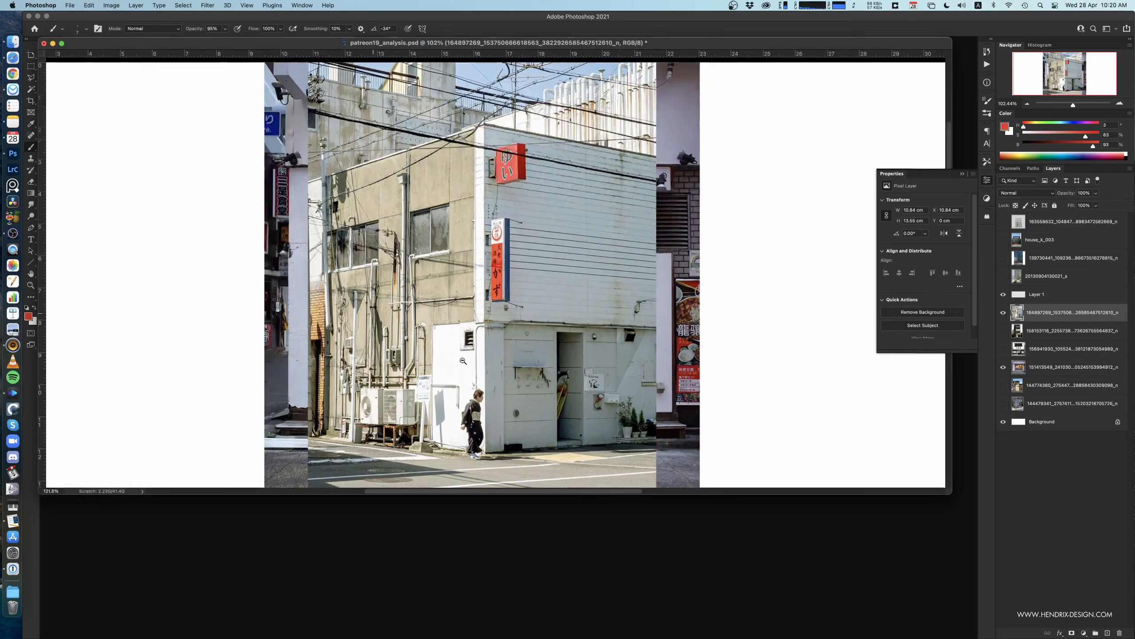
{"action": "left_click_drag", "start_coordinate": [572, 354], "coordinate": [574, 370]}
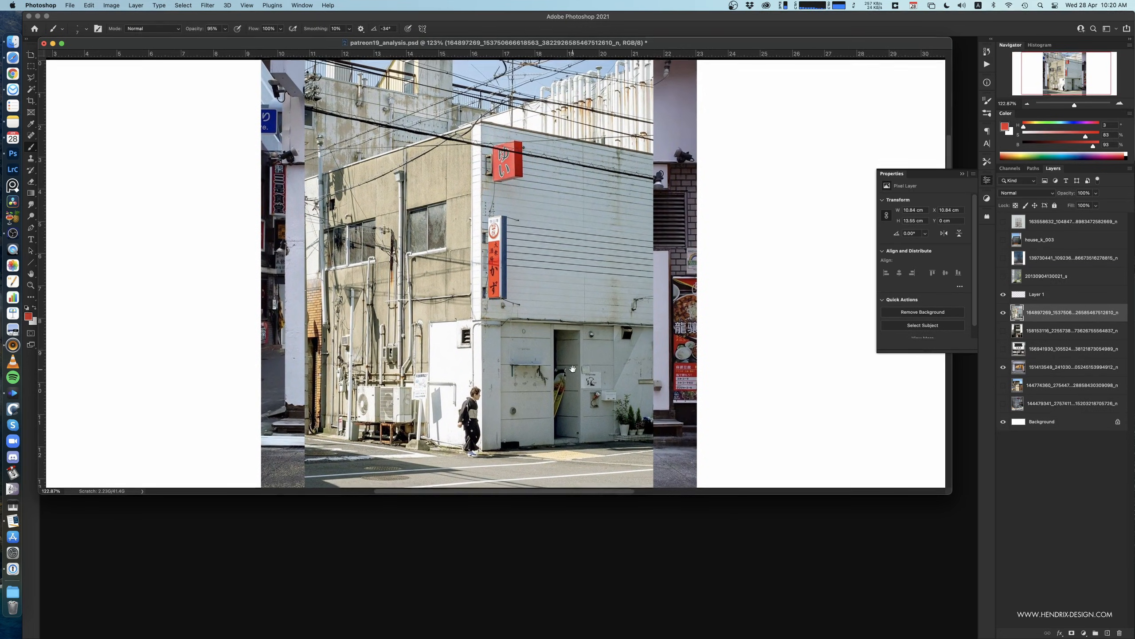
- Test red strokes along the building's vertical corner and across the white siding below the signs, and undo them
{"action": "mouse_move", "coordinate": [517, 327]}
{"action": "left_mouse_down"}
{"action": "mouse_move", "coordinate": [550, 325]}
{"action": "mouse_move", "coordinate": [526, 318]}
{"action": "mouse_move", "coordinate": [507, 152]}
{"action": "left_mouse_up"}
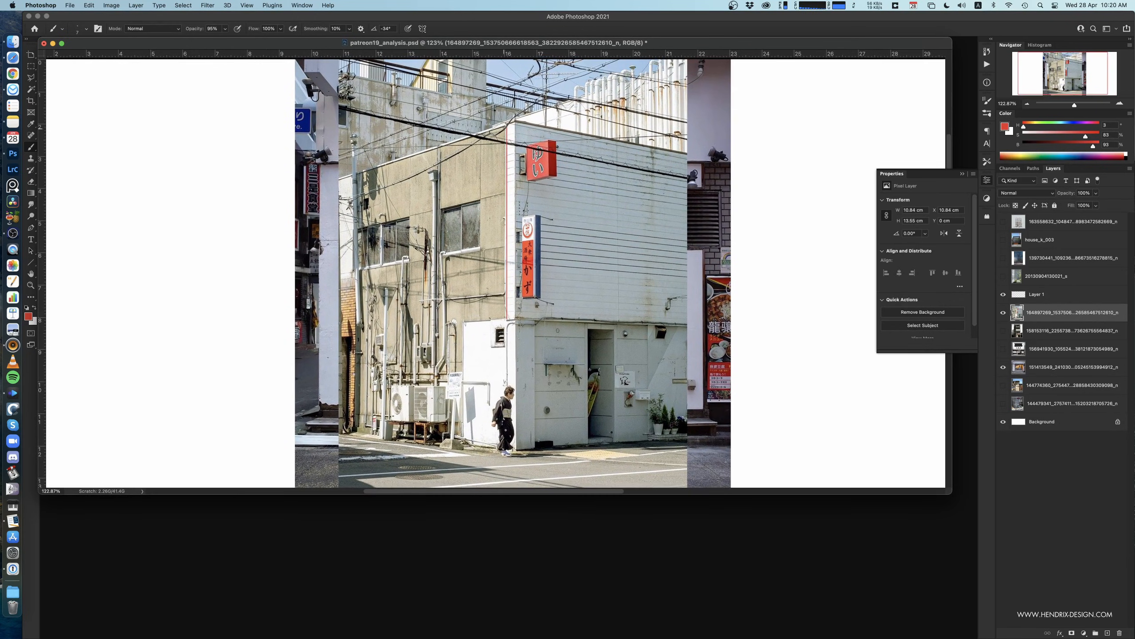
{"action": "key", "text": "super+z"}
{"action": "right_click", "coordinate": [529, 317]}
{"action": "key", "text": "Escape"}
{"action": "right_click", "coordinate": [554, 298]}
{"action": "key", "text": "Escape"}
{"action": "right_click", "coordinate": [567, 298]}
{"action": "key", "text": "Escape"}
{"action": "left_click_drag", "start_coordinate": [534, 307], "coordinate": [630, 308], "text": "shift"}
{"action": "key", "text": "super+z"}
- Outline the rectangular panel beside the doorway and the siding's lower edge in red, and undo the strokes
{"action": "mouse_move", "coordinate": [516, 304]}
{"action": "left_mouse_down"}
{"action": "mouse_move", "coordinate": [628, 309]}
{"action": "mouse_move", "coordinate": [515, 311]}
{"action": "mouse_move", "coordinate": [535, 365]}
{"action": "mouse_move", "coordinate": [584, 339]}
{"action": "mouse_move", "coordinate": [582, 365]}
{"action": "mouse_move", "coordinate": [531, 362]}
{"action": "left_mouse_up"}
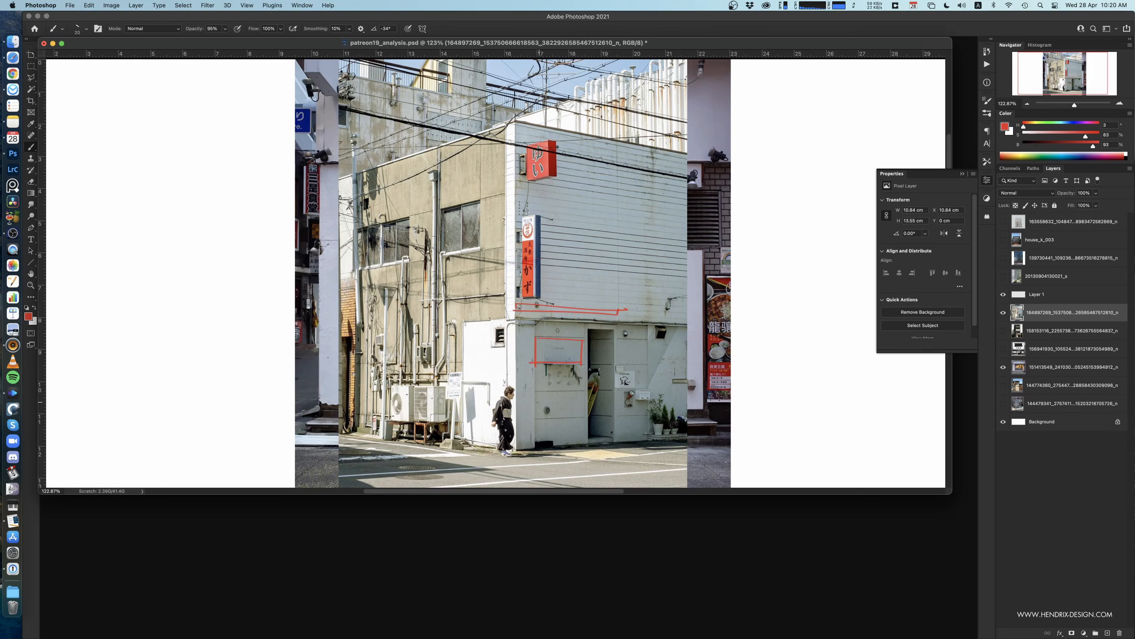
{"action": "key", "text": "super+z"}
{"action": "key", "text": "super+z"}
{"action": "key", "text": "super+z"}
{"action": "key", "text": "super+z"}
{"action": "key", "text": "super+z"}
{"action": "key", "text": "super+z"}
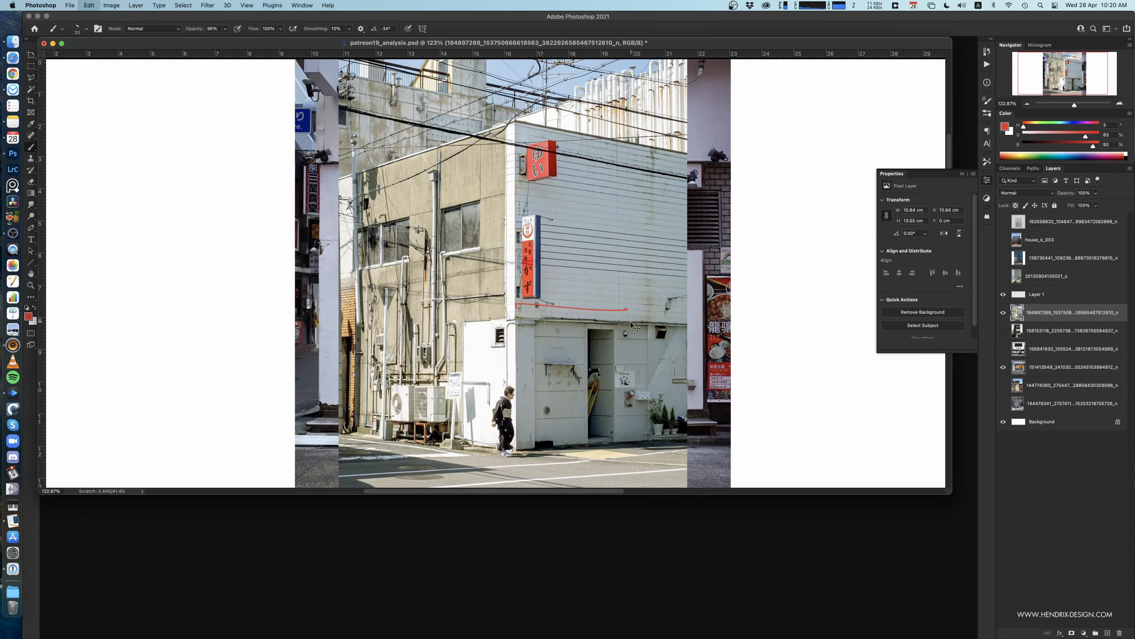
{"action": "key", "text": "super+z"}
{"action": "key", "text": "super+z"}
- Trace the top edge of the white panel on the beige side wall in red, and undo it
{"action": "left_click_drag", "start_coordinate": [519, 320], "coordinate": [465, 323]}
{"action": "key", "text": "super+z"}
{"action": "key", "text": "super+z"}
{"action": "scroll", "coordinate": [480, 324], "scroll_direction": "up", "scroll_amount": 5, "text": "alt"}
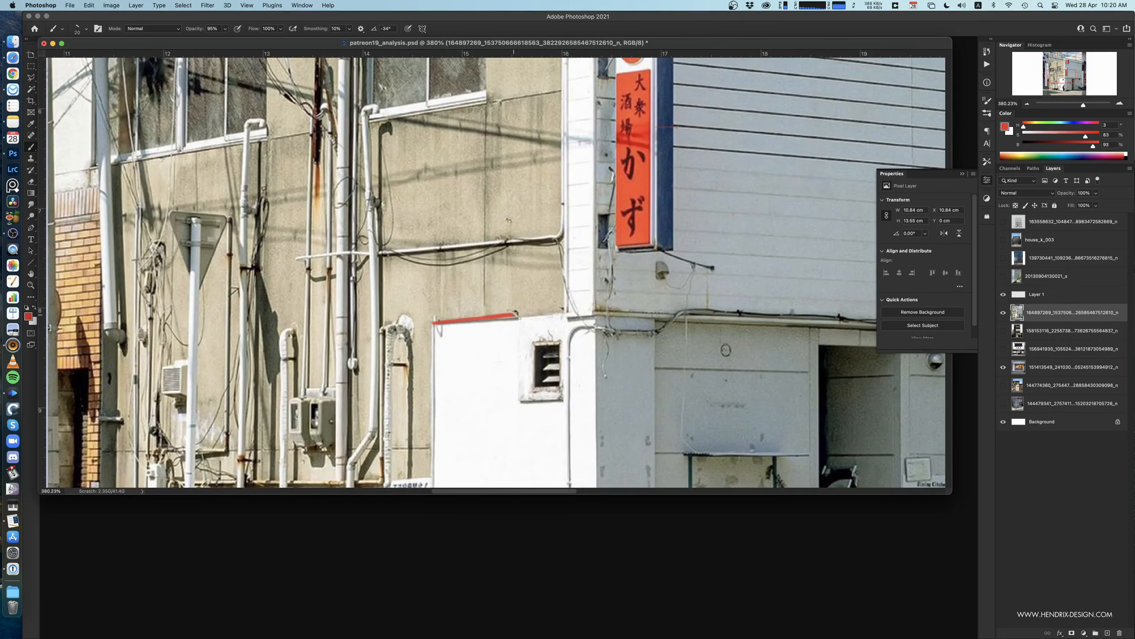
{"action": "key", "text": "super+z"}
- Trace the thin vertical pipe at the building's corner above the pedestrian in red, and undo it
{"action": "mouse_move", "coordinate": [481, 350]}
{"action": "left_mouse_down"}
{"action": "mouse_move", "coordinate": [485, 298]}
{"action": "mouse_move", "coordinate": [474, 334]}
{"action": "left_mouse_up"}
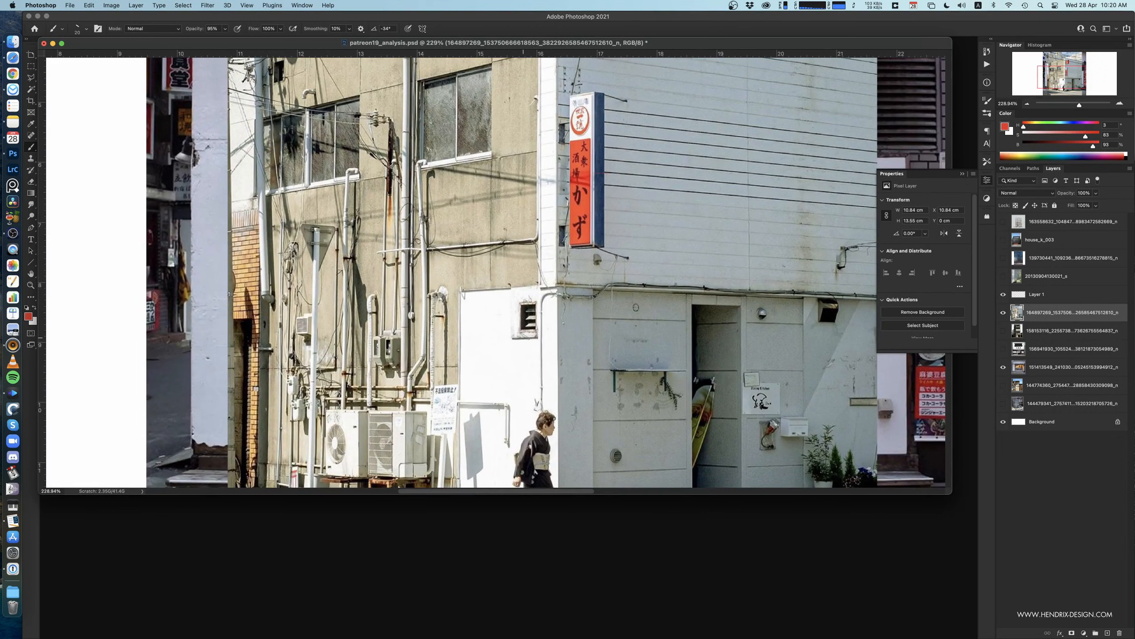
{"action": "right_click", "coordinate": [507, 301]}
{"action": "left_click", "coordinate": [500, 332]}
{"action": "left_click_drag", "start_coordinate": [541, 340], "coordinate": [534, 341], "text": "super"}
{"action": "mouse_move", "coordinate": [559, 304]}
{"action": "left_mouse_down"}
{"action": "mouse_move", "coordinate": [543, 307]}
{"action": "mouse_move", "coordinate": [543, 390]}
{"action": "left_mouse_up"}
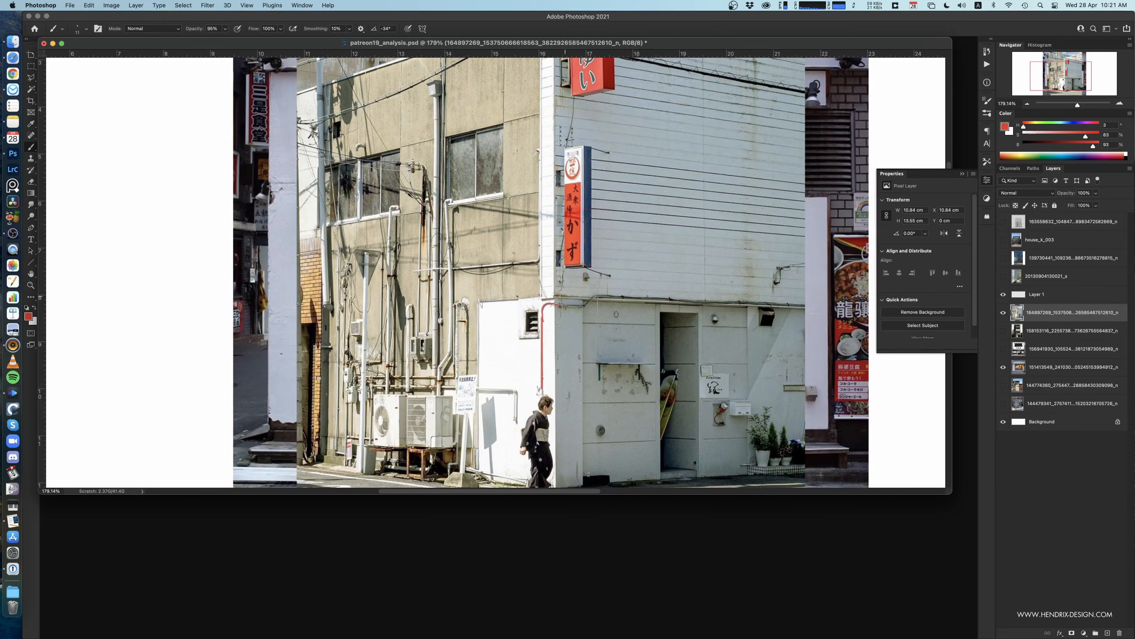
{"action": "left_click_drag", "start_coordinate": [559, 337], "coordinate": [544, 339], "text": "super"}
{"action": "scroll", "coordinate": [543, 337], "scroll_direction": "down", "scroll_amount": 4}
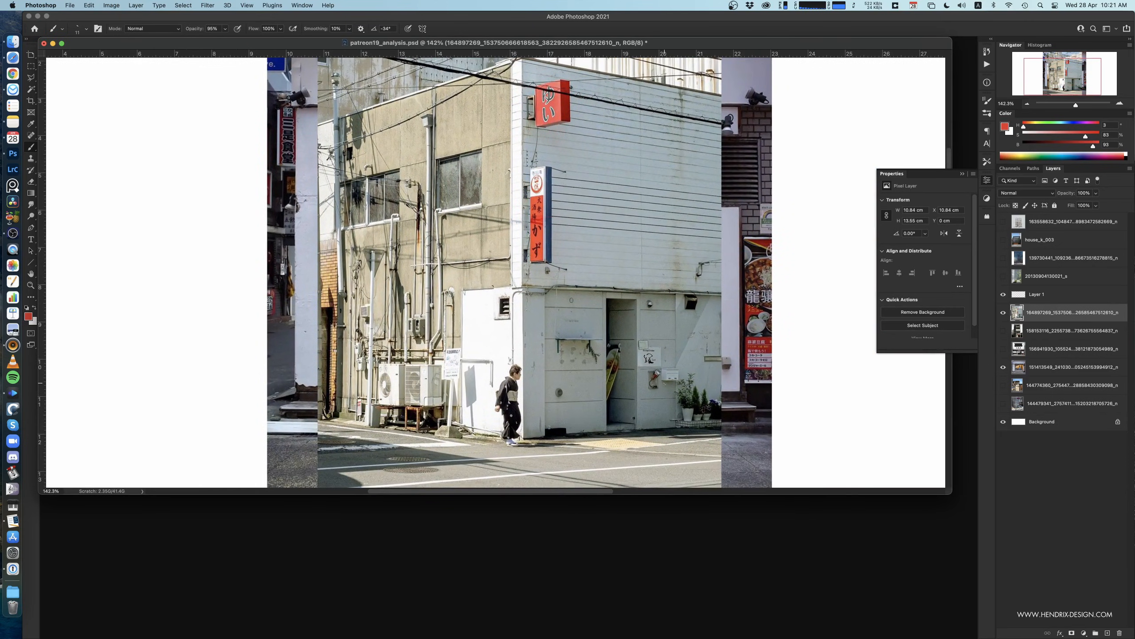
{"action": "scroll", "coordinate": [543, 338], "scroll_direction": "up", "scroll_amount": 2}
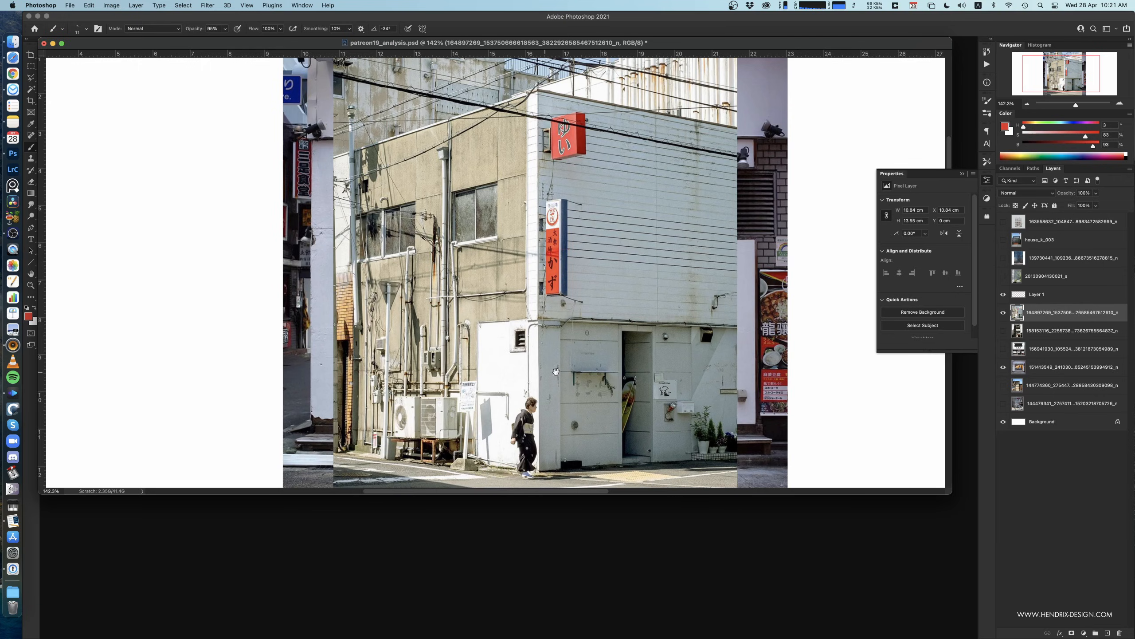
{"action": "scroll", "coordinate": [543, 371], "scroll_direction": "down", "scroll_amount": 1}
{"action": "key", "text": "super+z"}
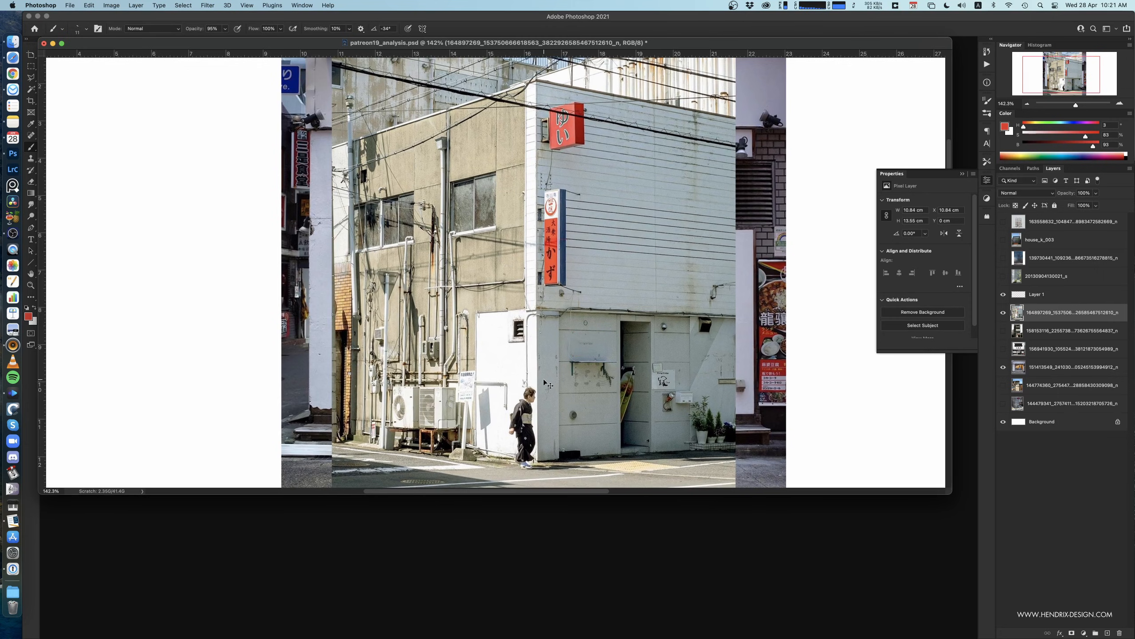
{"action": "left_click_drag", "start_coordinate": [548, 332], "coordinate": [589, 343]}
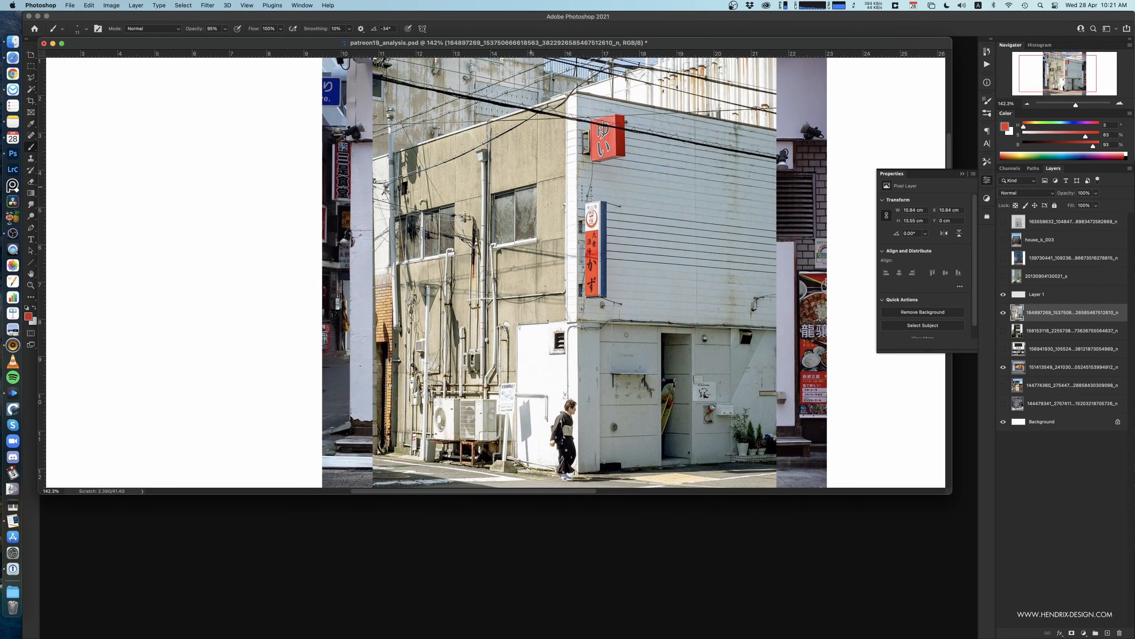
- Trace the vertical edge of the window nearest the corner on the beige wall in red, and undo the strokes
{"action": "left_click_drag", "start_coordinate": [537, 178], "coordinate": [537, 238]}
{"action": "key", "text": "super+z"}
{"action": "mouse_move", "coordinate": [540, 181]}
{"action": "left_mouse_down"}
{"action": "mouse_move", "coordinate": [569, 177]}
{"action": "mouse_move", "coordinate": [501, 192]}
{"action": "mouse_move", "coordinate": [564, 174]}
{"action": "mouse_move", "coordinate": [533, 139]}
{"action": "mouse_move", "coordinate": [533, 116]}
{"action": "mouse_move", "coordinate": [538, 185]}
{"action": "left_mouse_up"}
{"action": "key", "text": "super+z"}
{"action": "key", "text": "super+z"}
{"action": "key", "text": "super+z"}
{"action": "key", "text": "super+z"}
{"action": "key", "text": "super+z"}
{"action": "key", "text": "super+shift+z"}
{"action": "key", "text": "super+shift+z"}
{"action": "key", "text": "super+z"}
- Test red strokes along the beige wall's roof edge and across the window nearest the corner, and undo them
{"action": "left_click_drag", "start_coordinate": [568, 95], "coordinate": [462, 130]}
{"action": "key", "text": "super+z"}
{"action": "key", "text": "super+z"}
{"action": "mouse_move", "coordinate": [501, 197]}
{"action": "left_mouse_down"}
{"action": "mouse_move", "coordinate": [497, 246]}
{"action": "mouse_move", "coordinate": [509, 200]}
{"action": "left_mouse_up"}
{"action": "key", "text": "super+z"}
{"action": "left_click_drag", "start_coordinate": [497, 196], "coordinate": [517, 193]}
{"action": "key", "text": "super+z"}
{"action": "mouse_move", "coordinate": [538, 187]}
{"action": "left_mouse_down"}
{"action": "mouse_move", "coordinate": [538, 240]}
{"action": "mouse_move", "coordinate": [515, 244]}
{"action": "mouse_move", "coordinate": [514, 191]}
{"action": "left_mouse_up"}
{"action": "key", "text": "super+z"}
{"action": "scroll", "coordinate": [490, 331], "scroll_direction": "down", "scroll_amount": 3}
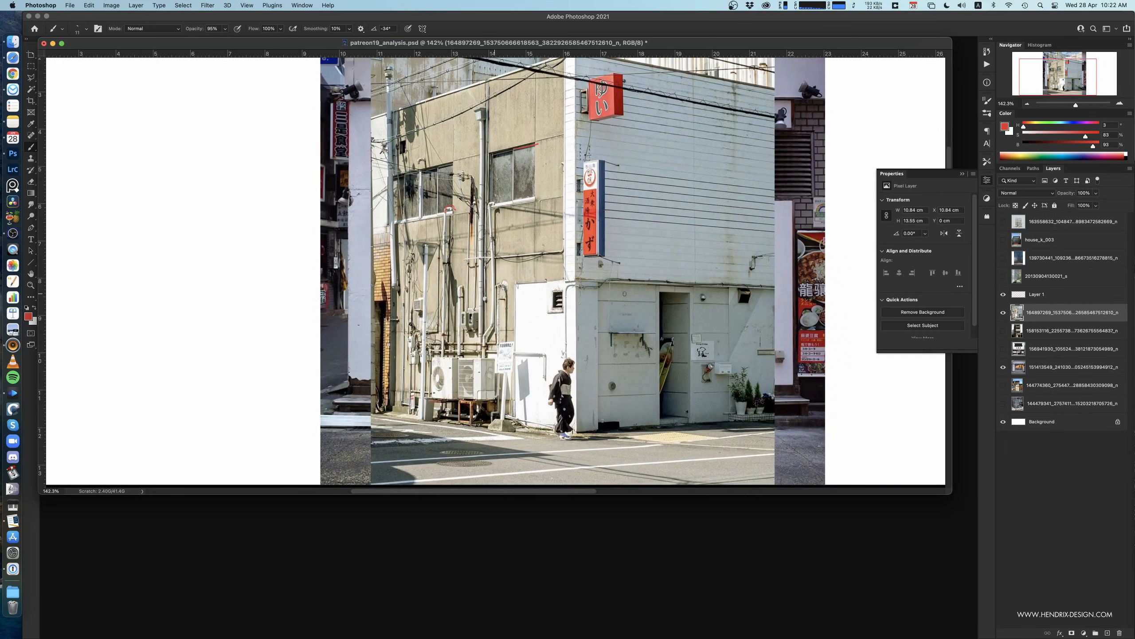
- Trace the tall pipe on the beige wall and the base of the air-conditioning units in red, and undo the strokes
{"action": "left_click_drag", "start_coordinate": [484, 364], "coordinate": [492, 208]}
{"action": "key", "text": "super+z"}
{"action": "key", "text": "super+z"}
{"action": "key", "text": "super+z"}
{"action": "scroll", "coordinate": [508, 263], "scroll_direction": "left", "scroll_amount": 1}
{"action": "scroll", "coordinate": [508, 263], "scroll_direction": "down", "scroll_amount": 3}
{"action": "mouse_move", "coordinate": [465, 400]}
{"action": "left_mouse_down"}
{"action": "mouse_move", "coordinate": [466, 372]}
{"action": "mouse_move", "coordinate": [500, 395]}
{"action": "left_mouse_up"}
{"action": "key", "text": "super+z"}
{"action": "key", "text": "super+z"}
{"action": "key", "text": "super+z"}
{"action": "key", "text": "super+z"}
- Sketch red strokes around the meter box and the pipes beside the white panel, and undo them
{"action": "mouse_move", "coordinate": [502, 312]}
{"action": "left_mouse_down"}
{"action": "mouse_move", "coordinate": [485, 347]}
{"action": "mouse_move", "coordinate": [468, 337]}
{"action": "left_mouse_up"}
{"action": "left_click_drag", "start_coordinate": [510, 369], "coordinate": [509, 381]}
{"action": "mouse_move", "coordinate": [473, 334]}
{"action": "left_mouse_down"}
{"action": "mouse_move", "coordinate": [508, 358]}
{"action": "mouse_move", "coordinate": [492, 360]}
{"action": "mouse_move", "coordinate": [518, 345]}
{"action": "mouse_move", "coordinate": [510, 307]}
{"action": "mouse_move", "coordinate": [540, 316]}
{"action": "mouse_move", "coordinate": [527, 341]}
{"action": "left_mouse_up"}
{"action": "key", "text": "super+z"}
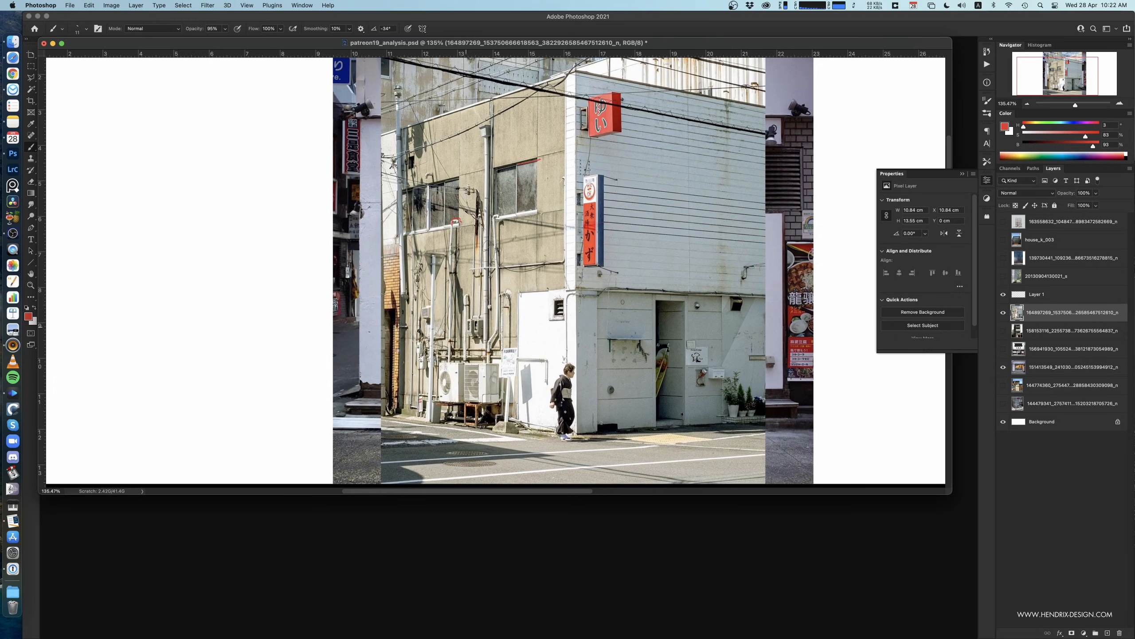
{"action": "left_click_drag", "start_coordinate": [464, 321], "coordinate": [465, 337]}
{"action": "key", "text": "super+z"}
- Sketch a tall human-height shape on the white side panel and an oval over the doorway in red, and undo the oval
{"action": "left_click_drag", "start_coordinate": [567, 368], "coordinate": [526, 385]}
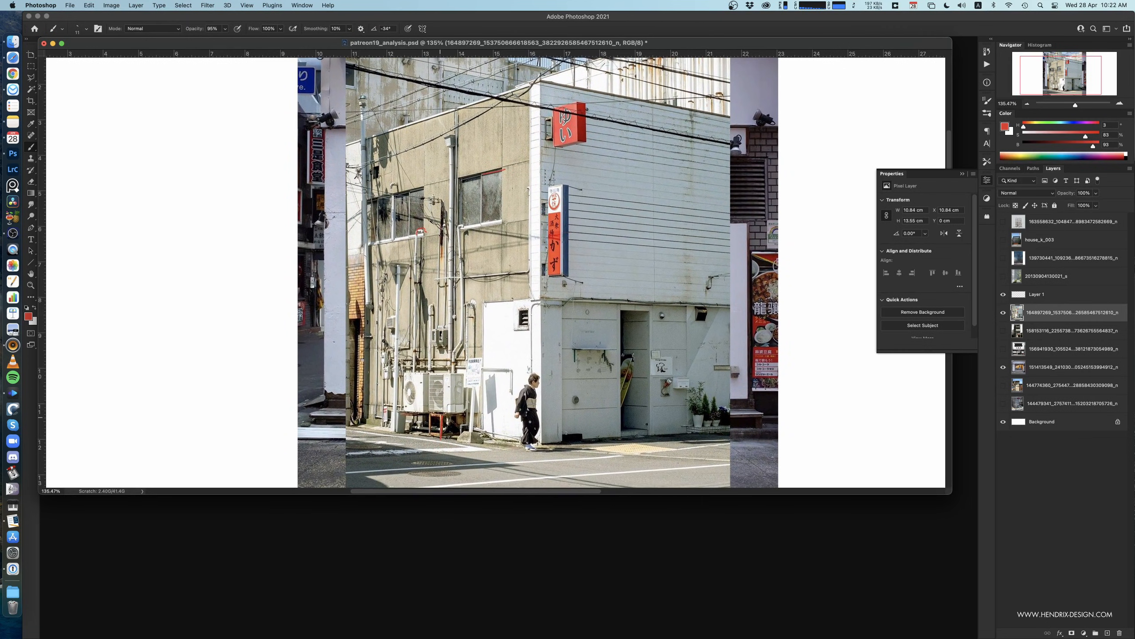
{"action": "left_click_drag", "start_coordinate": [438, 425], "coordinate": [448, 428]}
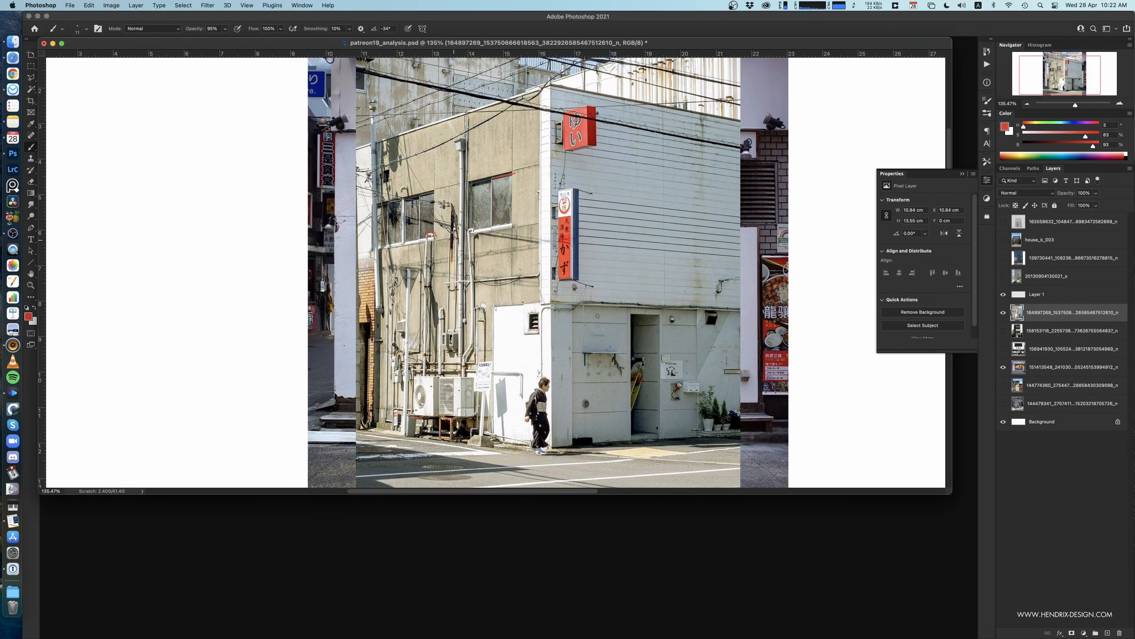
{"action": "mouse_move", "coordinate": [513, 280]}
{"action": "left_mouse_down"}
{"action": "mouse_move", "coordinate": [494, 290]}
{"action": "mouse_move", "coordinate": [518, 284]}
{"action": "left_mouse_up"}
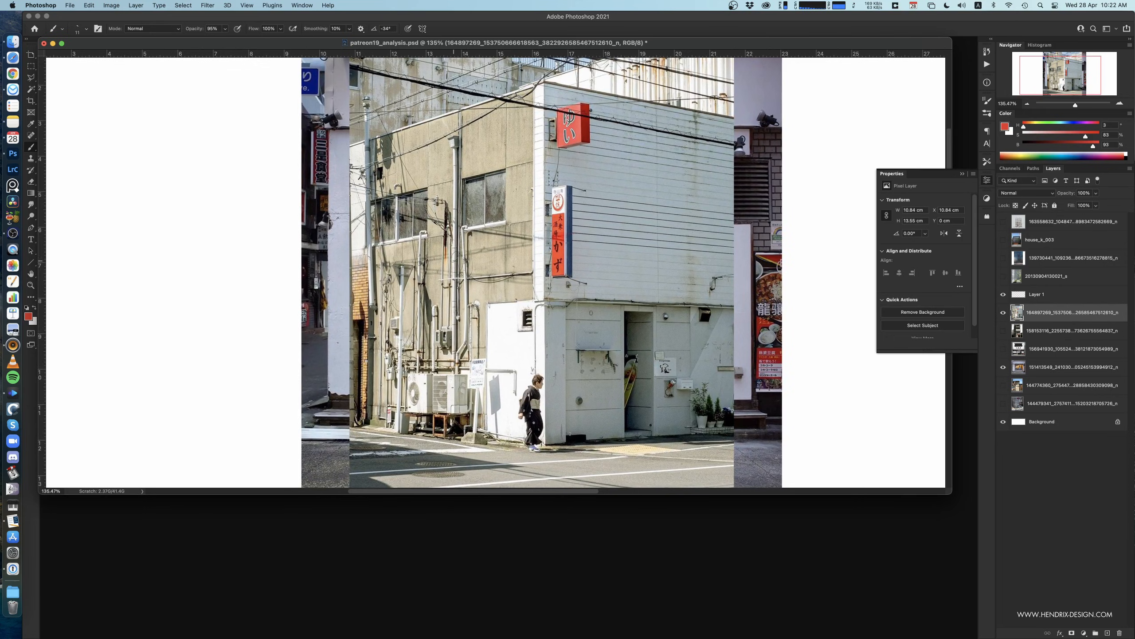
{"action": "left_click_drag", "start_coordinate": [515, 333], "coordinate": [484, 326]}
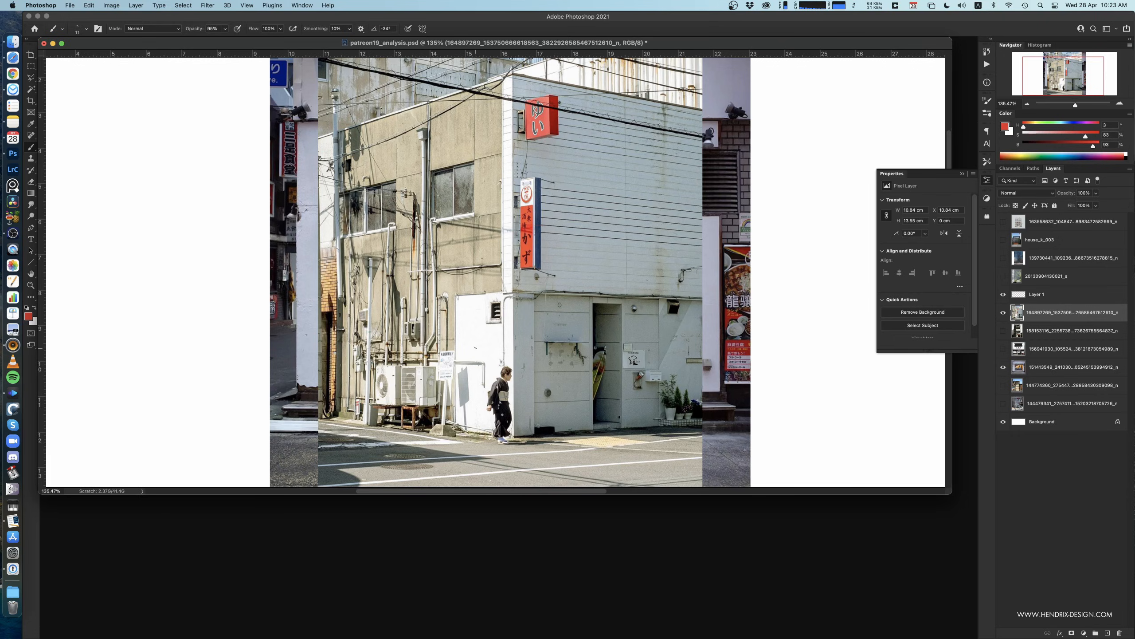
{"action": "key", "text": "super+z"}
{"action": "mouse_move", "coordinate": [472, 348]}
{"action": "left_mouse_down"}
{"action": "mouse_move", "coordinate": [484, 356]}
{"action": "mouse_move", "coordinate": [470, 355]}
{"action": "mouse_move", "coordinate": [473, 431]}
{"action": "left_mouse_up"}
{"action": "key", "text": "super+z"}
{"action": "left_click_drag", "start_coordinate": [475, 352], "coordinate": [472, 445]}
{"action": "mouse_move", "coordinate": [470, 379]}
{"action": "left_mouse_down"}
{"action": "mouse_move", "coordinate": [480, 350]}
{"action": "mouse_move", "coordinate": [485, 445]}
{"action": "left_mouse_up"}
{"action": "left_click_drag", "start_coordinate": [614, 411], "coordinate": [624, 358]}
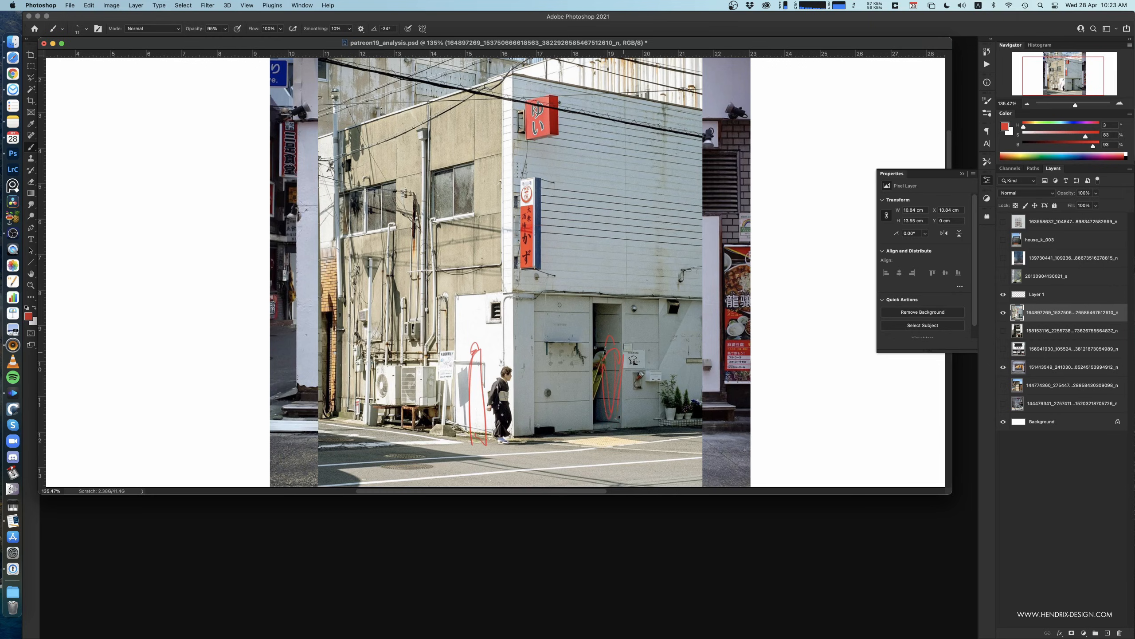
{"action": "key", "text": "super+z"}
- Trace the doorway's vertical edge and a stroke from the white panel towards the meter box, and undo all the test strokes
{"action": "left_click_drag", "start_coordinate": [595, 320], "coordinate": [594, 405]}
{"action": "left_click_drag", "start_coordinate": [469, 345], "coordinate": [411, 329]}
{"action": "key", "text": "super+z"}
{"action": "key", "text": "super+z"}
{"action": "key", "text": "super+z"}
{"action": "key", "text": "super+z"}
{"action": "key", "text": "super+z"}
{"action": "key", "text": "super+z"}
{"action": "key", "text": "super+z"}
- Outline the white panel and the corner pier on the corner building's ground floor in red
{"action": "left_click_drag", "start_coordinate": [547, 334], "coordinate": [538, 350]}
{"action": "key", "text": "super+minus"}
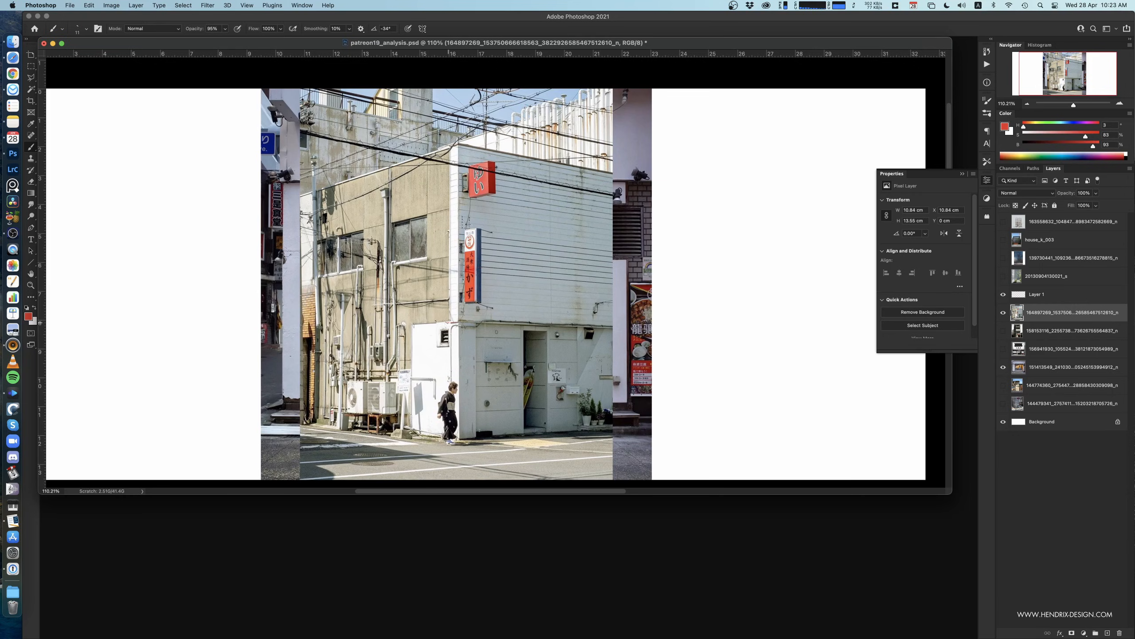
{"action": "left_click_drag", "start_coordinate": [476, 322], "coordinate": [477, 422]}
{"action": "left_click_drag", "start_coordinate": [450, 323], "coordinate": [451, 431]}
{"action": "mouse_move", "coordinate": [451, 323]}
{"action": "left_mouse_down"}
{"action": "mouse_move", "coordinate": [416, 327]}
{"action": "mouse_move", "coordinate": [414, 429]}
{"action": "left_mouse_up"}
{"action": "mouse_move", "coordinate": [412, 323]}
{"action": "left_mouse_down"}
{"action": "mouse_move", "coordinate": [435, 322]}
{"action": "mouse_move", "coordinate": [409, 425]}
{"action": "left_mouse_up"}
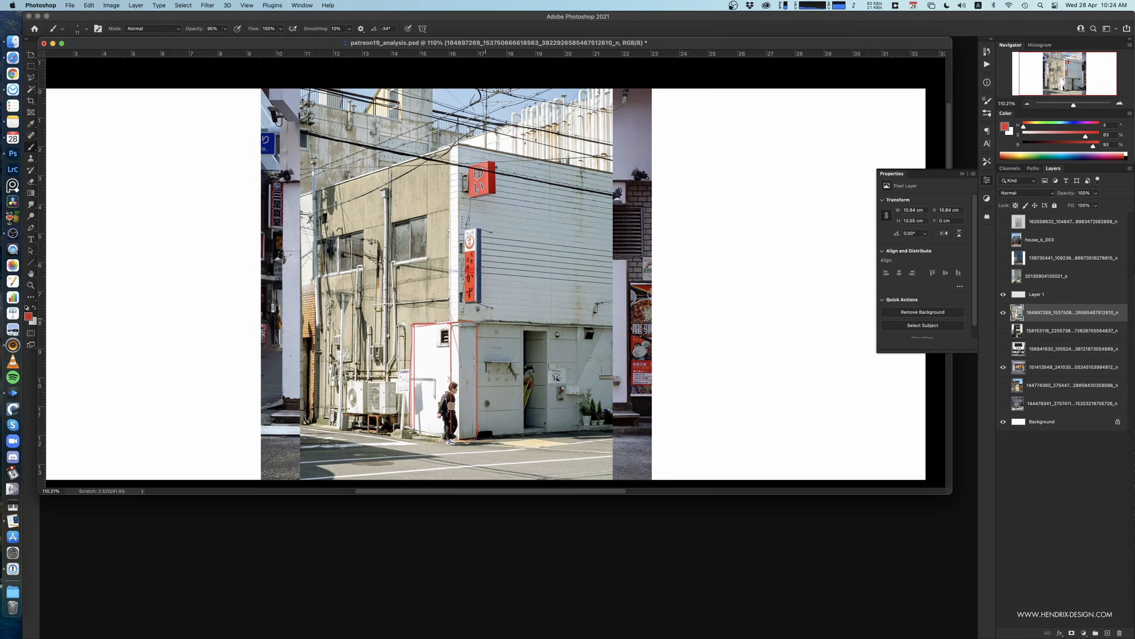
- Trace the ground floor's top edge, the doorway and the vertical division beside it in red
{"action": "left_click_drag", "start_coordinate": [578, 326], "coordinate": [621, 328]}
{"action": "left_click_drag", "start_coordinate": [565, 334], "coordinate": [565, 386]}
{"action": "left_click_drag", "start_coordinate": [523, 396], "coordinate": [523, 430]}
{"action": "scroll", "coordinate": [540, 393], "scroll_direction": "up", "scroll_amount": 2}
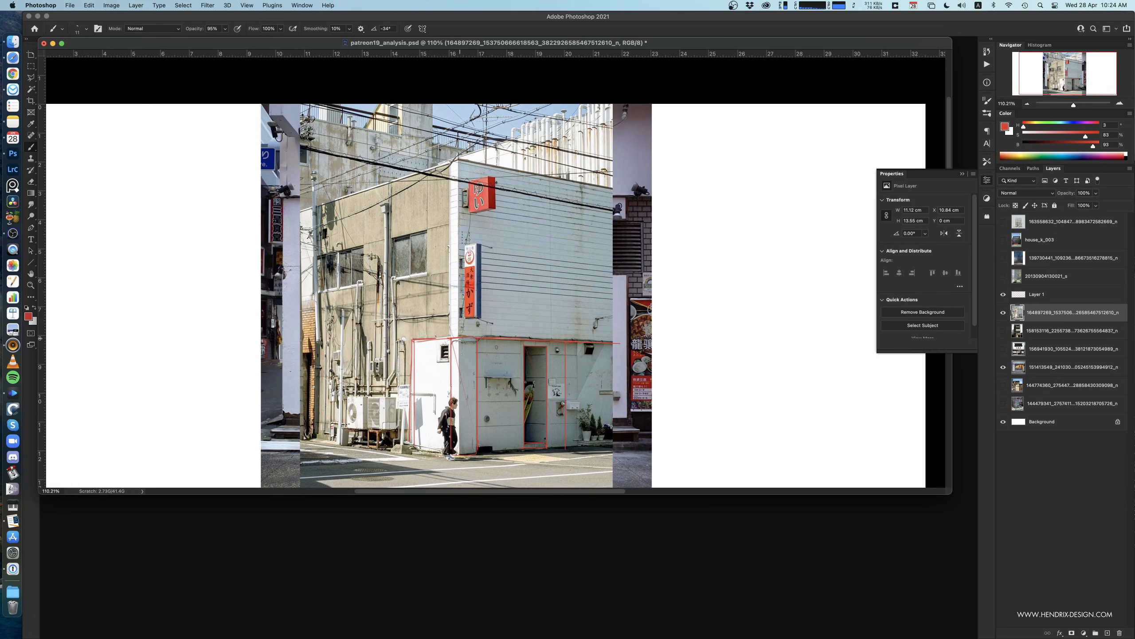
{"action": "scroll", "coordinate": [500, 305], "scroll_direction": "down", "scroll_amount": 2}
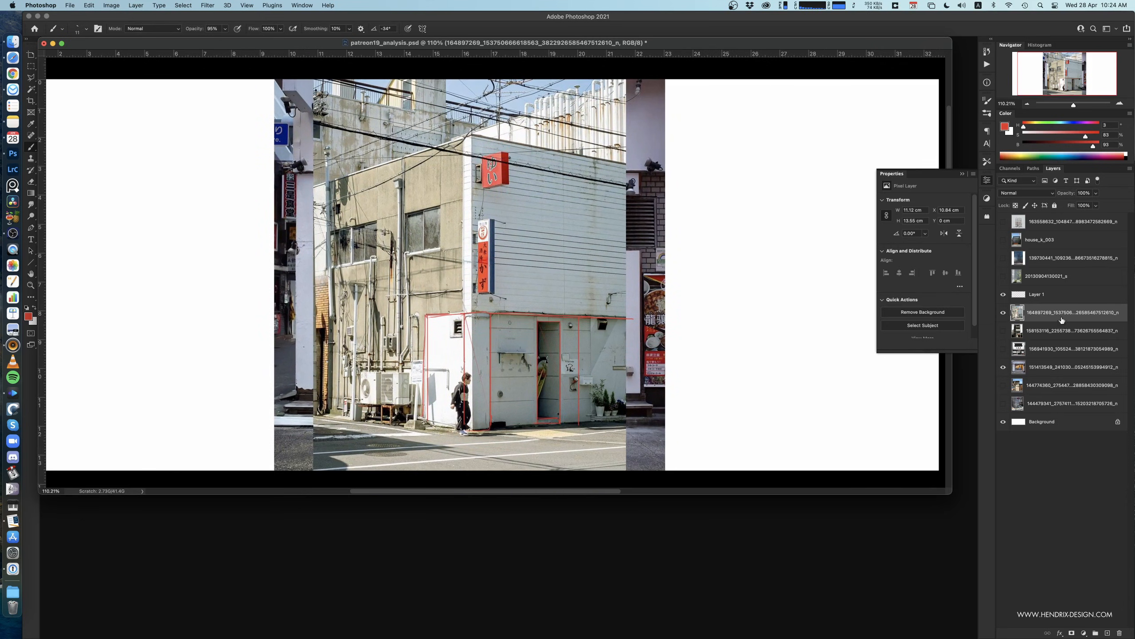
- Hide the corner building and storefront photos, and show and select the topmost photo layer with the multi-storey building
{"action": "left_click", "coordinate": [1058, 299]}
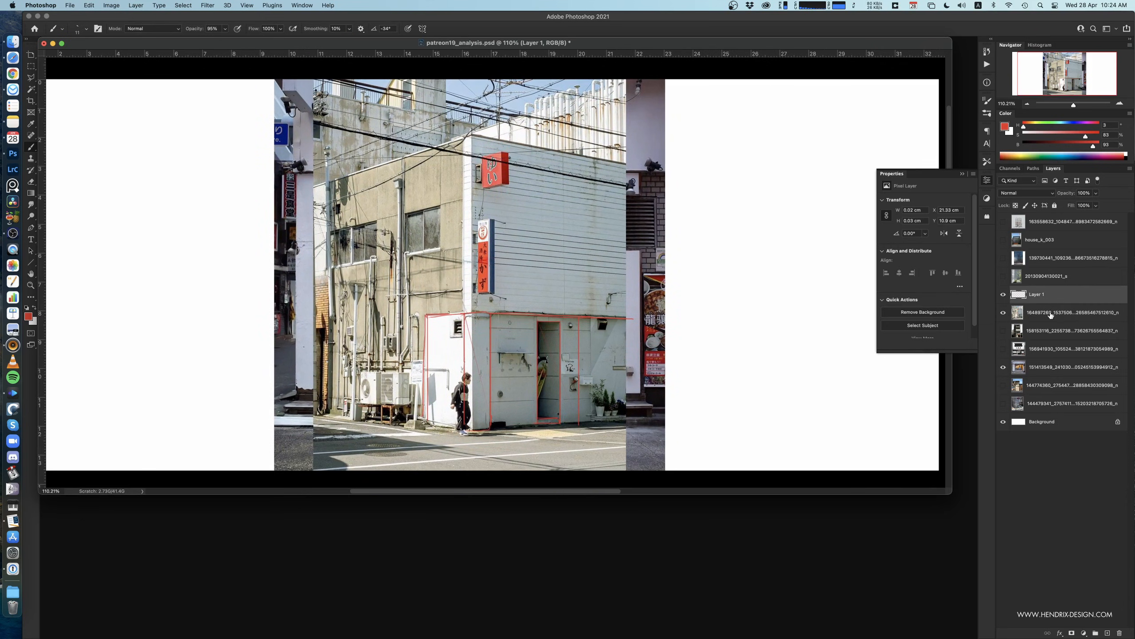
{"action": "left_click", "coordinate": [1004, 312]}
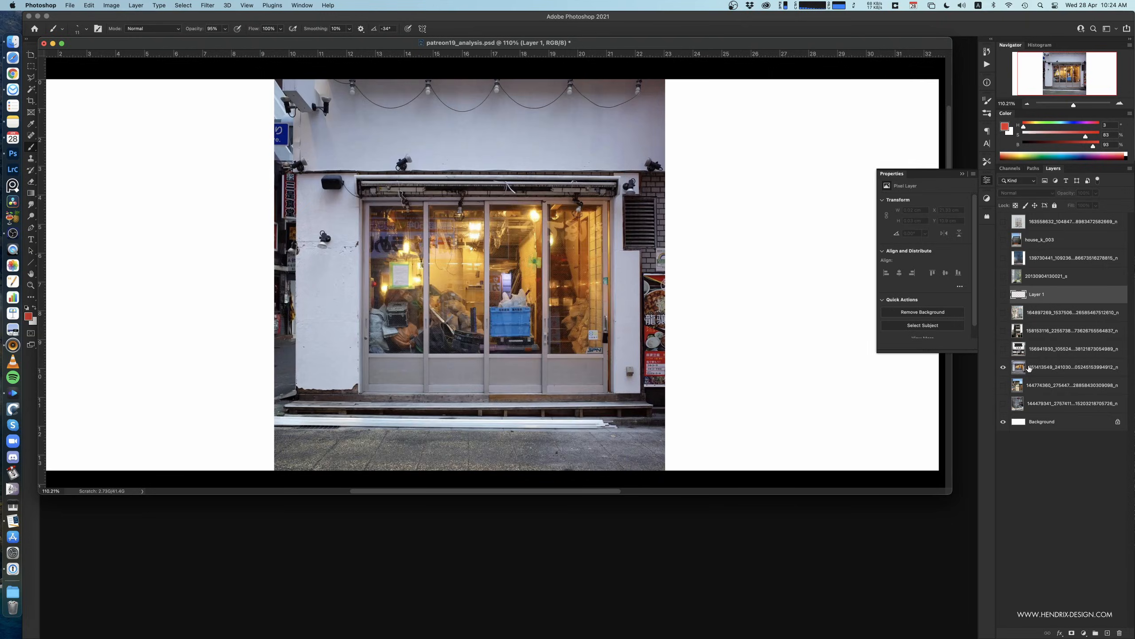
{"action": "left_click", "coordinate": [1003, 367]}
{"action": "left_click", "coordinate": [1003, 221]}
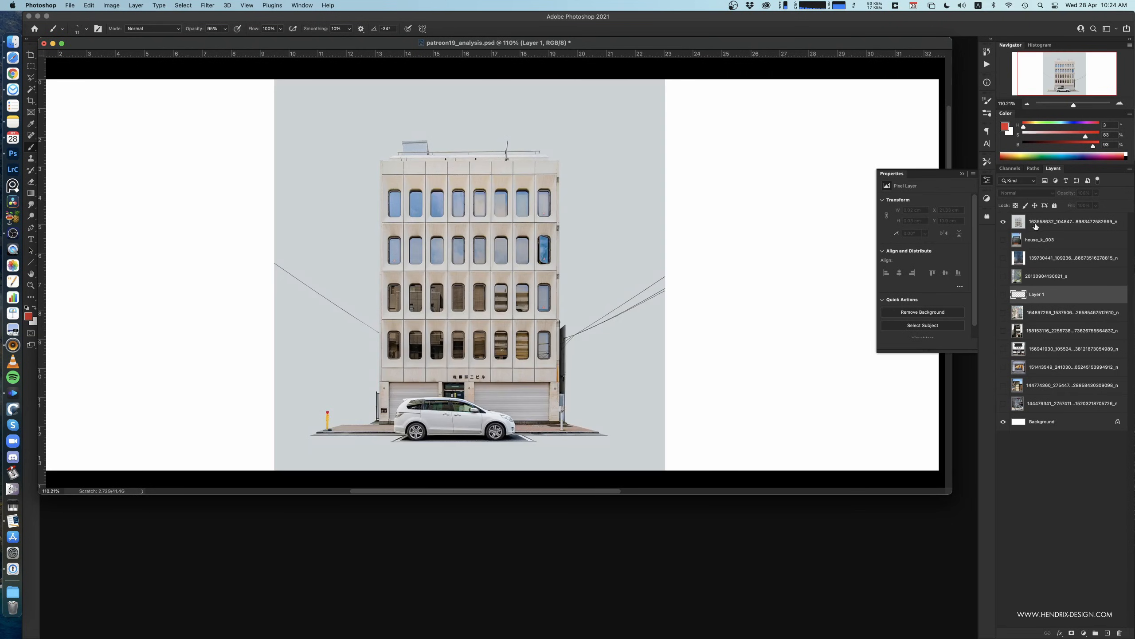
{"action": "left_click", "coordinate": [1033, 224]}
{"action": "left_click_drag", "start_coordinate": [465, 342], "coordinate": [524, 366], "text": "super"}
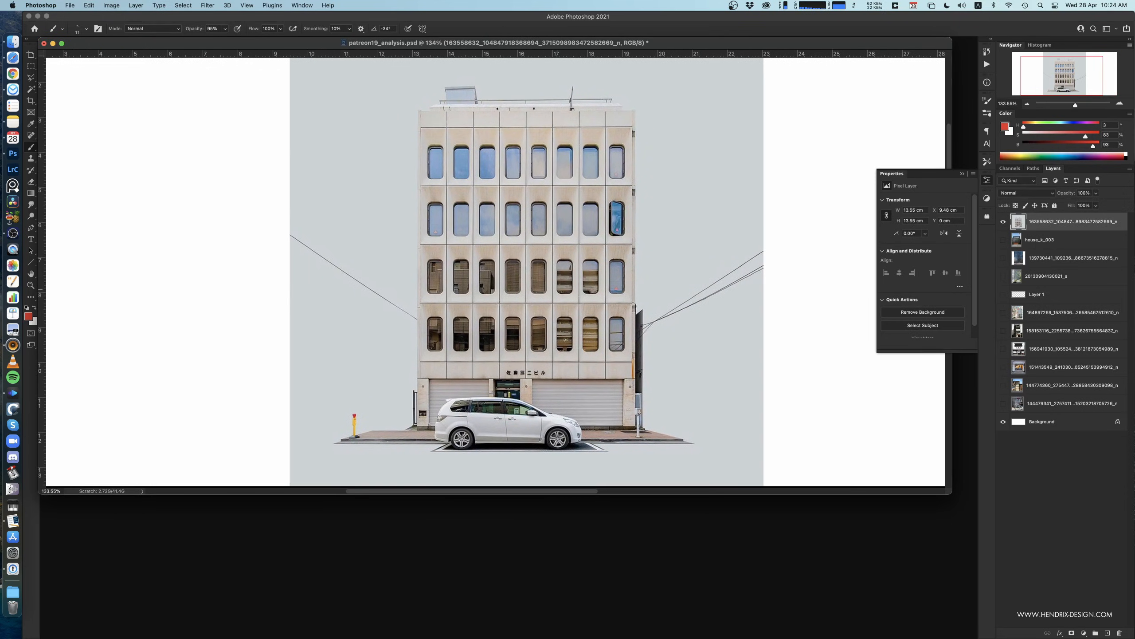
- Compare the multi-storey building photo with the corner building by toggling its visibility, and keep only the multi-storey photo shown
{"action": "left_click_drag", "start_coordinate": [654, 348], "coordinate": [611, 360]}
{"action": "mouse_move", "coordinate": [611, 360]}
{"action": "left_mouse_down"}
{"action": "mouse_move", "coordinate": [644, 385]}
{"action": "mouse_move", "coordinate": [610, 353]}
{"action": "mouse_move", "coordinate": [590, 358]}
{"action": "left_mouse_up"}
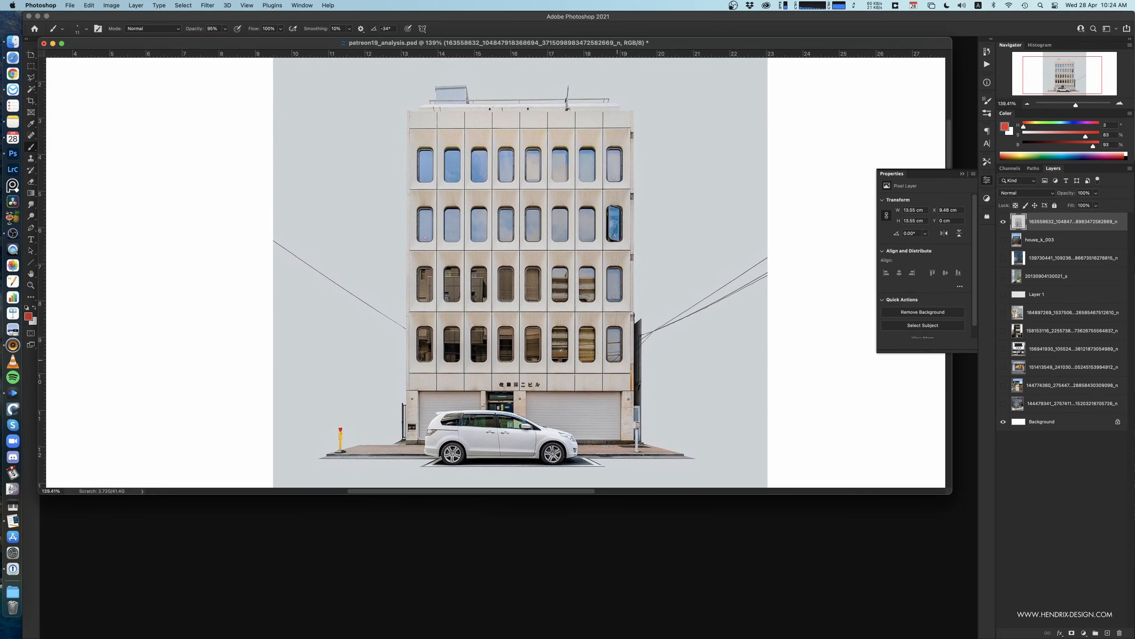
{"action": "left_click", "coordinate": [1003, 222]}
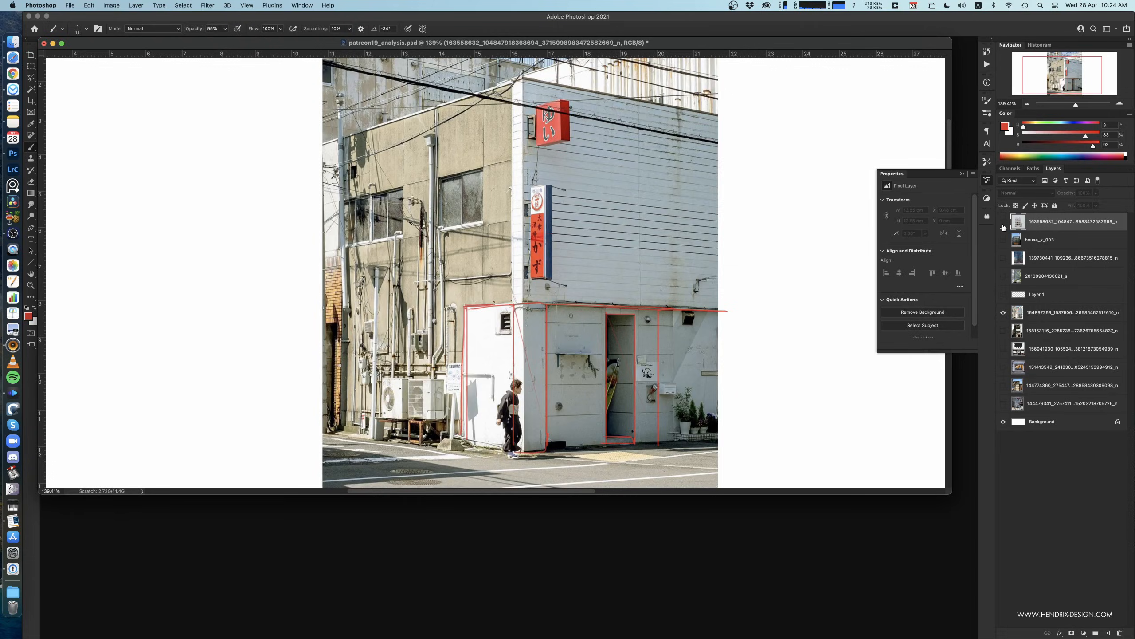
{"action": "left_click", "coordinate": [1003, 221]}
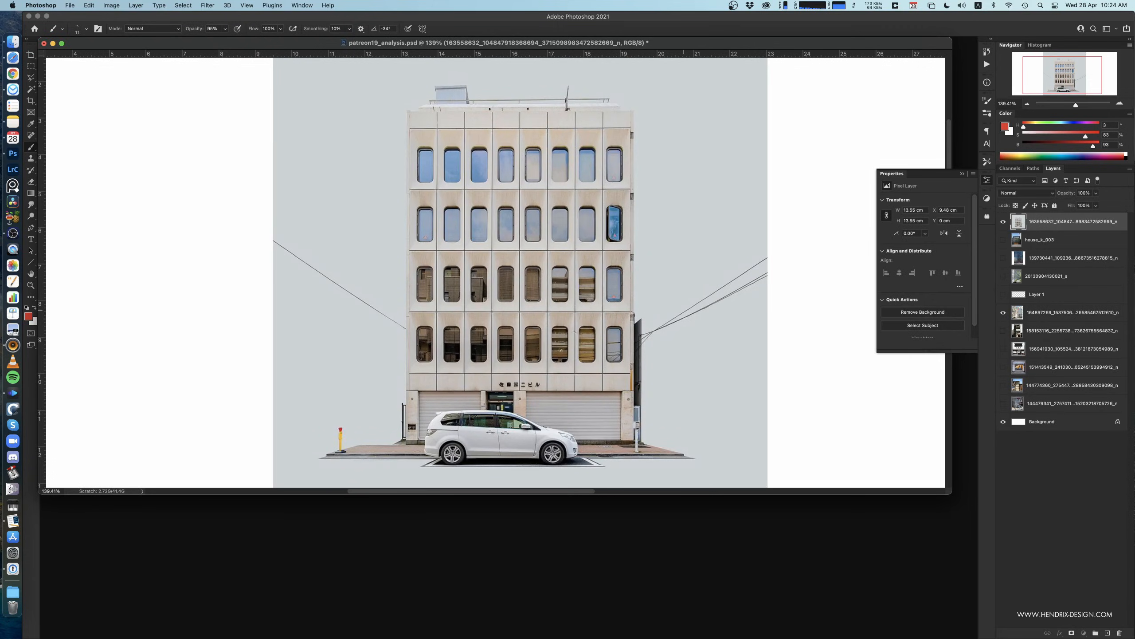
{"action": "left_click", "coordinate": [1004, 313]}
{"action": "left_click_drag", "start_coordinate": [591, 373], "coordinate": [566, 335]}
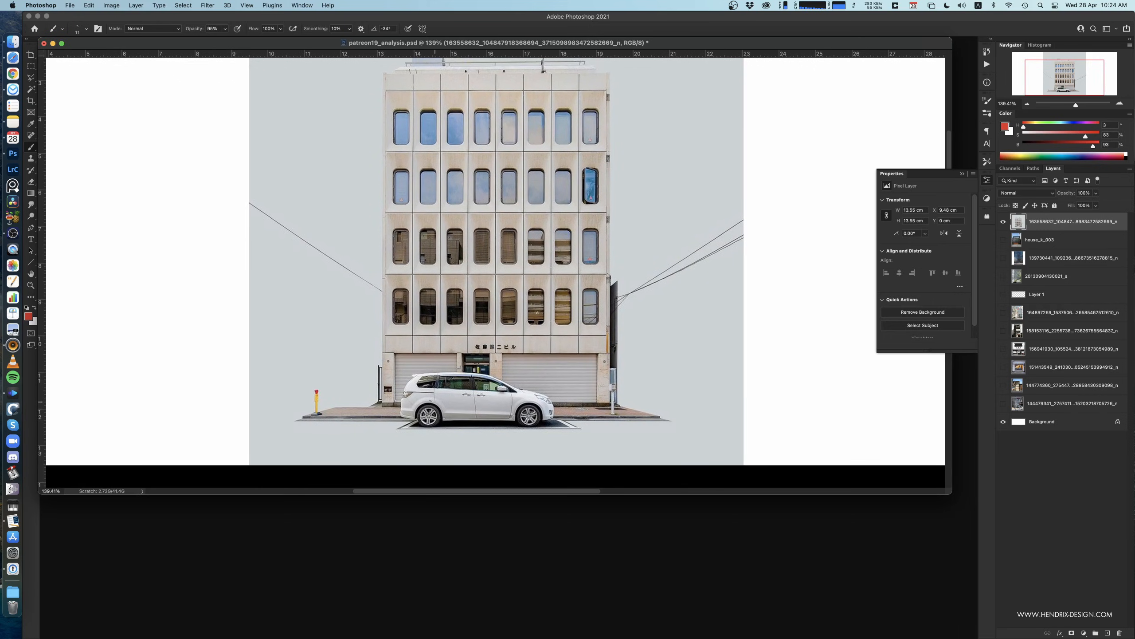
- Draw red ground-level lines across the car and along the building's base, and undo them
{"action": "left_click_drag", "start_coordinate": [384, 404], "coordinate": [556, 403]}
{"action": "left_click_drag", "start_coordinate": [577, 407], "coordinate": [401, 406]}
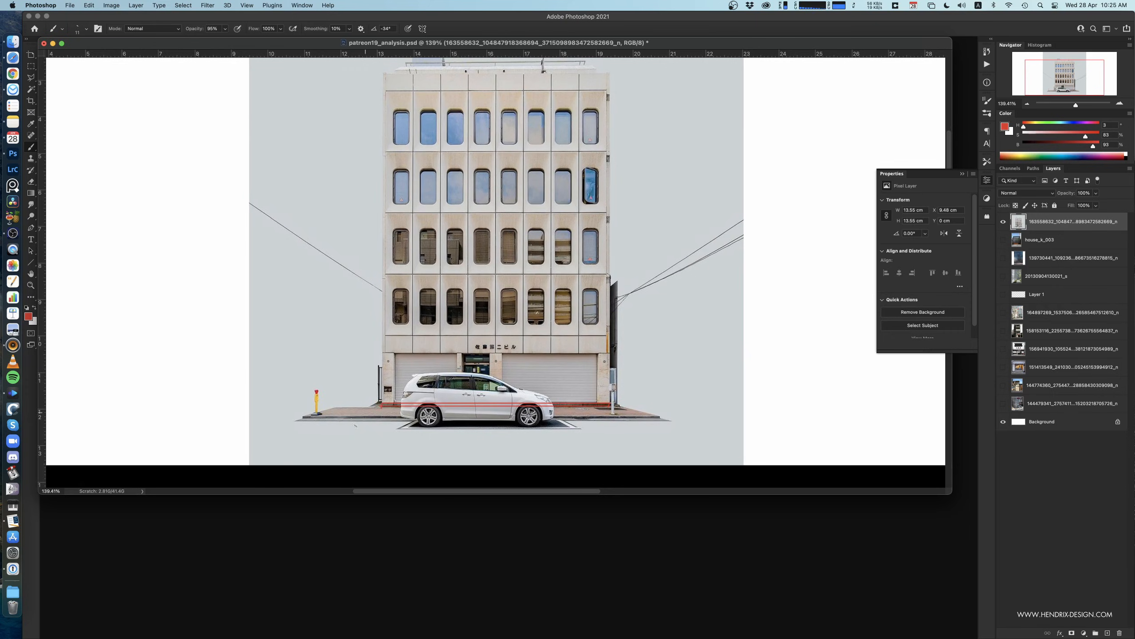
{"action": "mouse_move", "coordinate": [598, 403]}
{"action": "left_mouse_down"}
{"action": "mouse_move", "coordinate": [598, 361]}
{"action": "mouse_move", "coordinate": [612, 396]}
{"action": "left_mouse_up"}
{"action": "key", "text": "super+z"}
{"action": "key", "text": "super+z"}
{"action": "key", "text": "super+z"}
{"action": "key", "text": "super+z"}
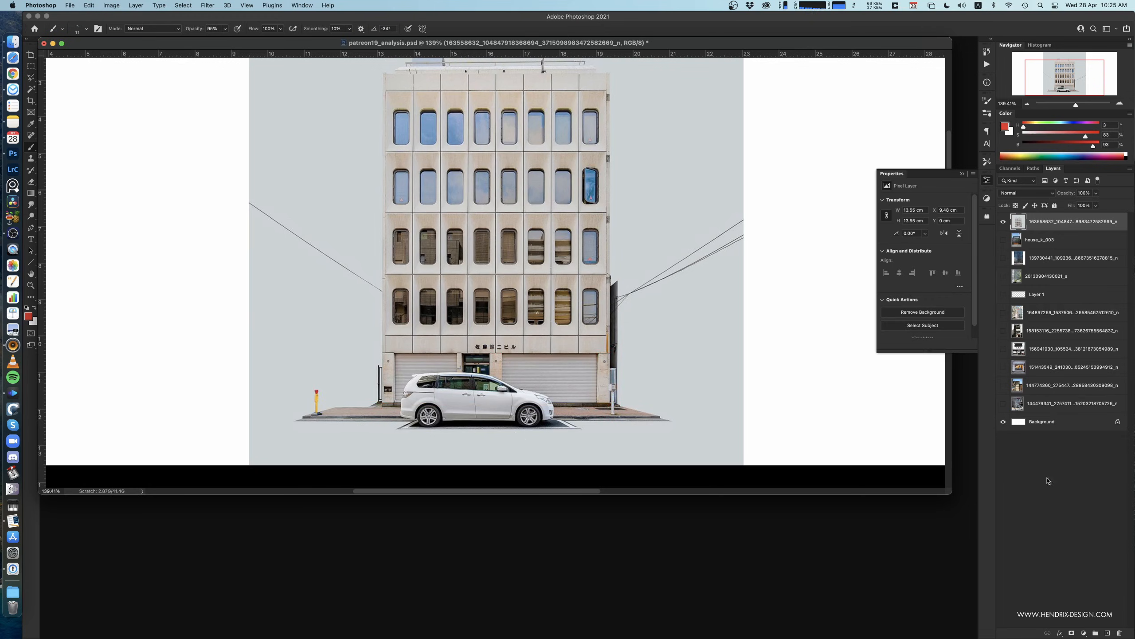
- Add a new layer and outline the ground-floor piers, the shutters and the base line across the car in red
{"action": "left_click", "coordinate": [1108, 632]}
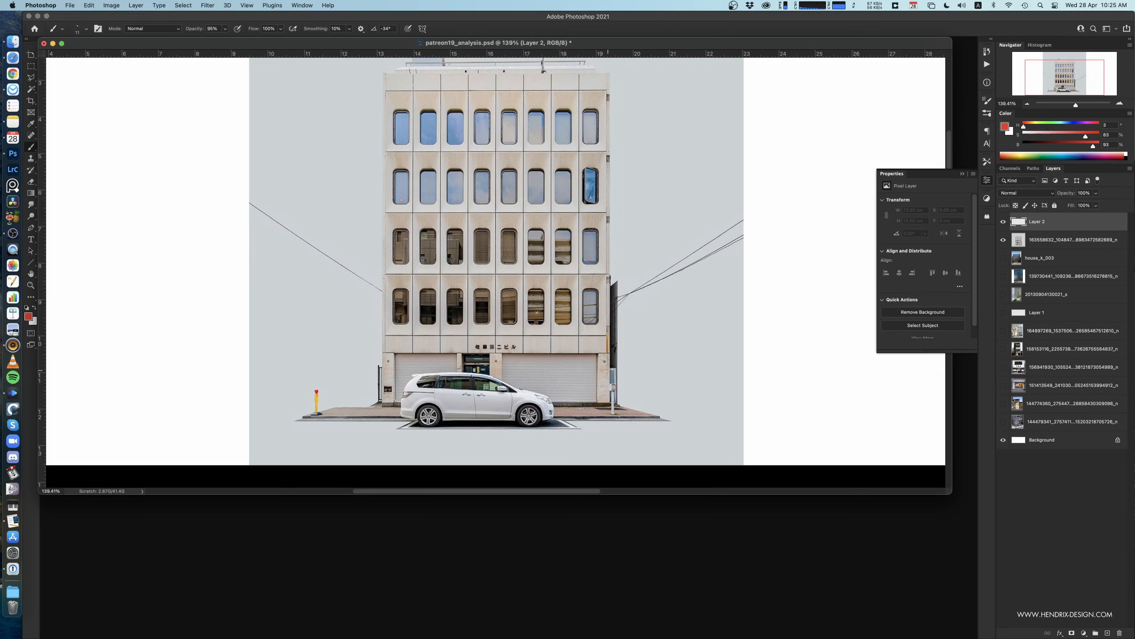
{"action": "mouse_move", "coordinate": [606, 354]}
{"action": "left_mouse_down"}
{"action": "mouse_move", "coordinate": [609, 396]}
{"action": "mouse_move", "coordinate": [601, 354]}
{"action": "left_mouse_up"}
{"action": "mouse_move", "coordinate": [498, 356]}
{"action": "left_mouse_down"}
{"action": "mouse_move", "coordinate": [502, 384]}
{"action": "mouse_move", "coordinate": [494, 358]}
{"action": "left_mouse_up"}
{"action": "left_click_drag", "start_coordinate": [396, 354], "coordinate": [393, 401]}
{"action": "key", "text": "super+z"}
{"action": "mouse_move", "coordinate": [395, 355]}
{"action": "left_mouse_down"}
{"action": "mouse_move", "coordinate": [397, 401]}
{"action": "mouse_move", "coordinate": [597, 402]}
{"action": "mouse_move", "coordinate": [401, 408]}
{"action": "left_mouse_up"}
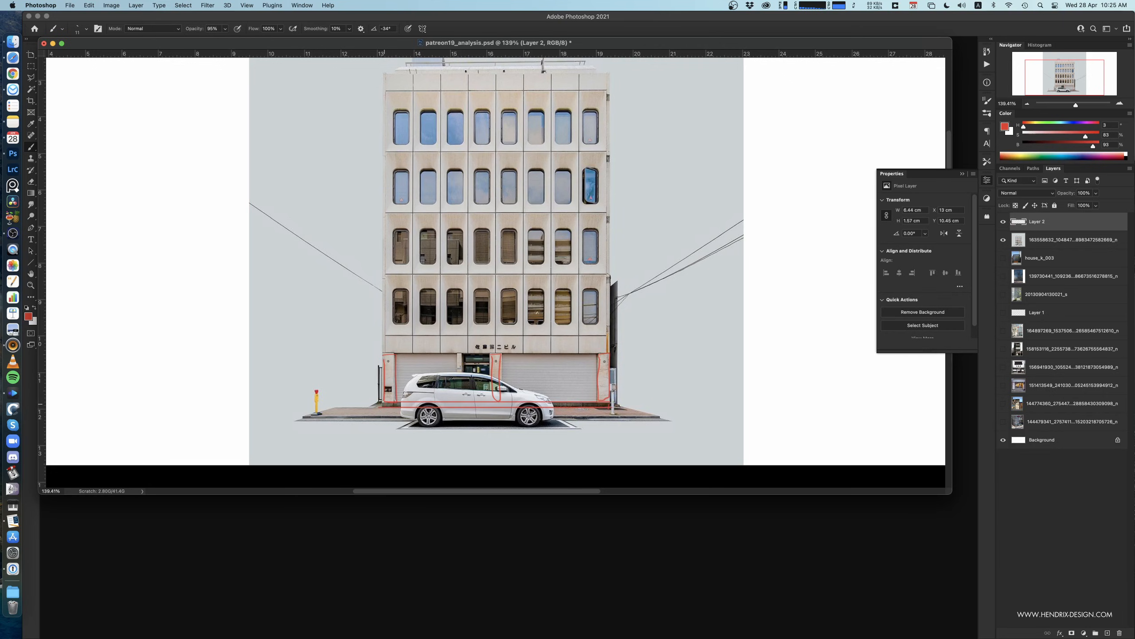
{"action": "mouse_move", "coordinate": [457, 355]}
{"action": "left_mouse_down"}
{"action": "mouse_move", "coordinate": [464, 381]}
{"action": "mouse_move", "coordinate": [597, 359]}
{"action": "left_mouse_up"}
{"action": "key", "text": "super+z"}
{"action": "left_click_drag", "start_coordinate": [595, 403], "coordinate": [514, 404]}
- Outline the entrance between the shutters with its transom, and trace the first shutter's outer edge in red
{"action": "left_click_drag", "start_coordinate": [464, 354], "coordinate": [491, 355]}
{"action": "key", "text": "super+z"}
{"action": "left_click_drag", "start_coordinate": [465, 354], "coordinate": [466, 372]}
{"action": "left_click_drag", "start_coordinate": [390, 356], "coordinate": [391, 401]}
{"action": "key", "text": "super+z"}
{"action": "left_click_drag", "start_coordinate": [395, 357], "coordinate": [393, 399]}
{"action": "left_click_drag", "start_coordinate": [465, 366], "coordinate": [482, 365]}
{"action": "scroll", "coordinate": [470, 379], "scroll_direction": "up", "scroll_amount": 2}
{"action": "scroll", "coordinate": [433, 387], "scroll_direction": "up", "scroll_amount": 2}
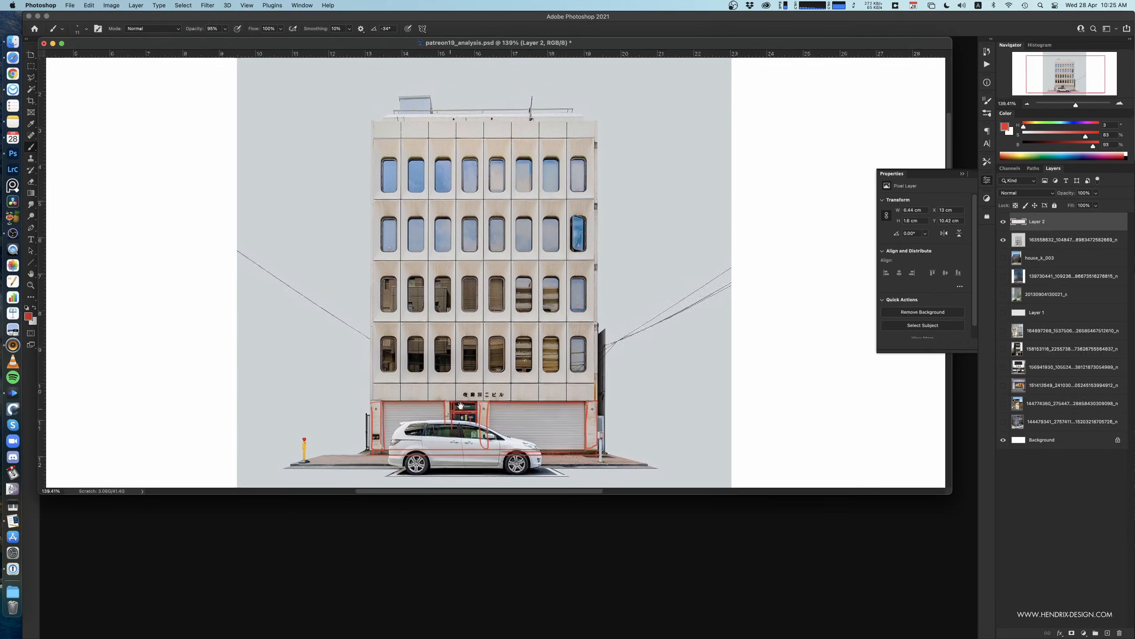
- Trace the line above the ground floor, and outline the leftmost panels of the sign band and the roof band
{"action": "scroll", "coordinate": [402, 376], "scroll_direction": "left", "scroll_amount": 2}
{"action": "left_click_drag", "start_coordinate": [385, 394], "coordinate": [573, 394]}
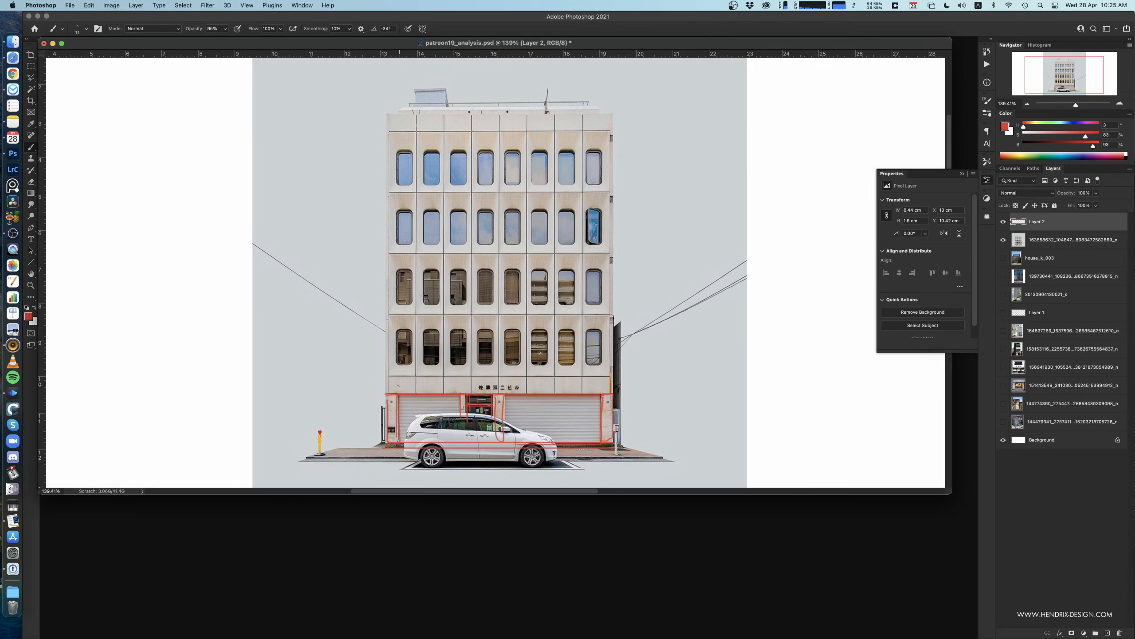
{"action": "mouse_move", "coordinate": [388, 395]}
{"action": "left_mouse_down"}
{"action": "mouse_move", "coordinate": [389, 377]}
{"action": "mouse_move", "coordinate": [417, 378]}
{"action": "mouse_move", "coordinate": [415, 392]}
{"action": "left_mouse_up"}
{"action": "left_click_drag", "start_coordinate": [390, 114], "coordinate": [390, 131]}
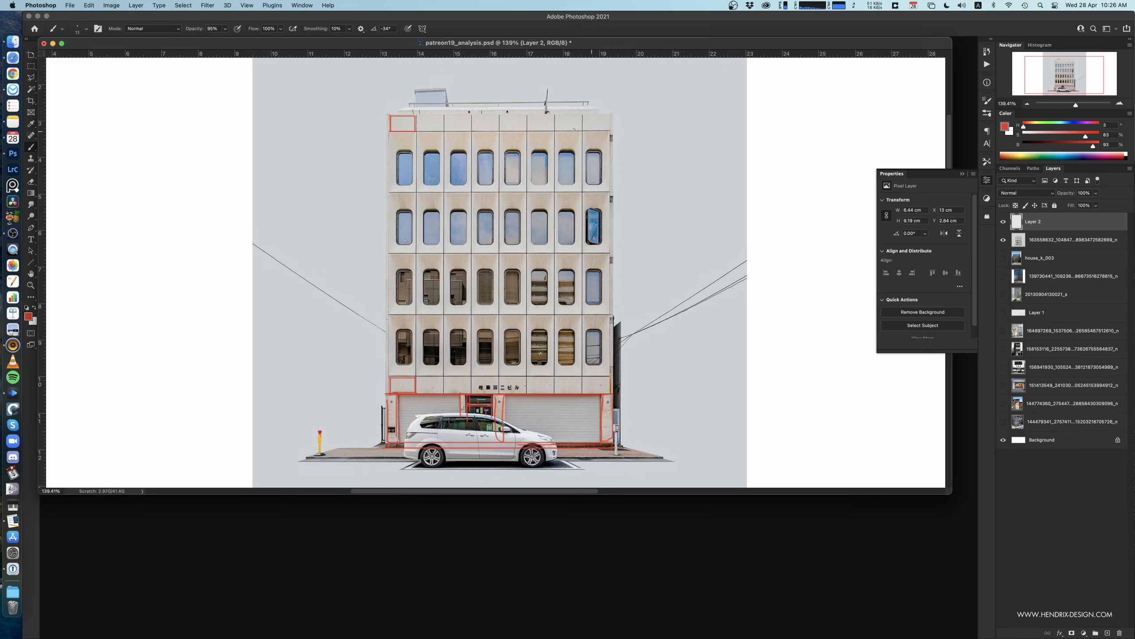
- Mark the floor heights with a vertical line and upward arrows along the facade's left edge, and cross out the opposite power lines
{"action": "mouse_move", "coordinate": [390, 392]}
{"action": "left_mouse_down"}
{"action": "mouse_move", "coordinate": [389, 320]}
{"action": "mouse_move", "coordinate": [386, 382]}
{"action": "left_mouse_up"}
{"action": "left_click_drag", "start_coordinate": [385, 330], "coordinate": [383, 168]}
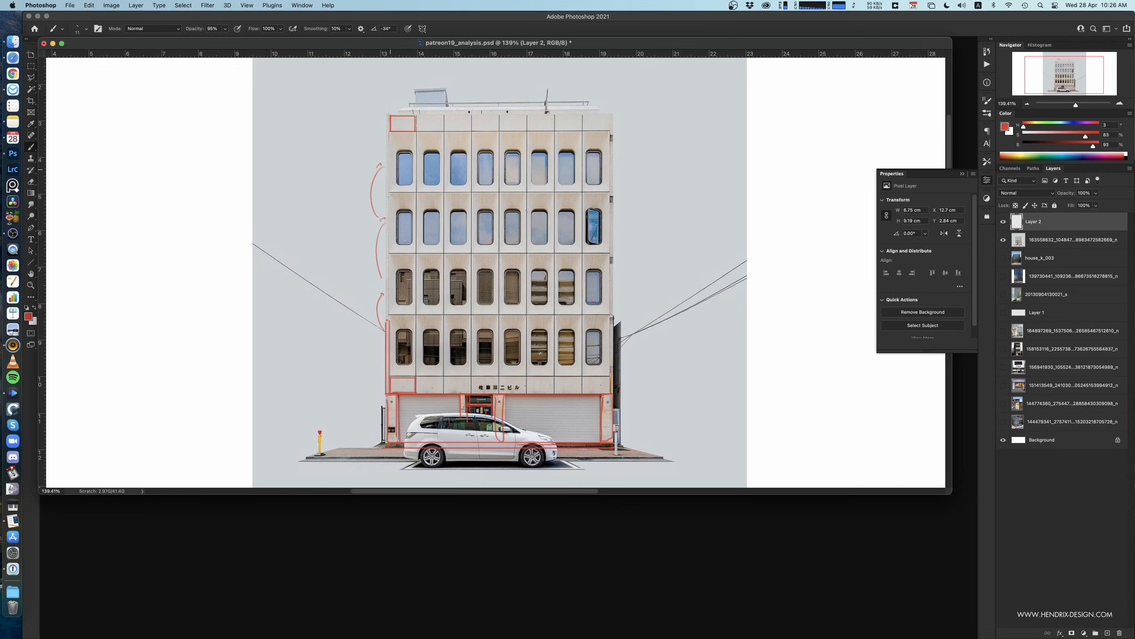
{"action": "left_click_drag", "start_coordinate": [642, 328], "coordinate": [628, 339]}
{"action": "left_click_drag", "start_coordinate": [630, 330], "coordinate": [640, 342]}
{"action": "scroll", "coordinate": [637, 338], "scroll_direction": "left", "scroll_amount": 1}
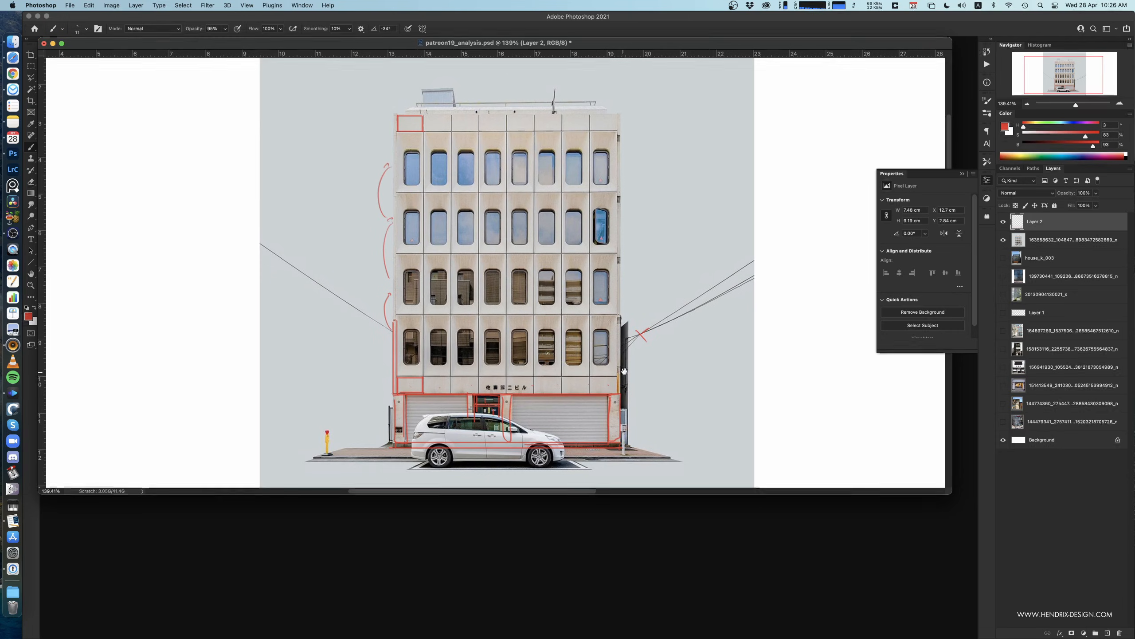
- Outline the second facade panel of the lowest window row in red
{"action": "mouse_move", "coordinate": [504, 345]}
{"action": "left_mouse_down"}
{"action": "mouse_move", "coordinate": [518, 364]}
{"action": "mouse_move", "coordinate": [521, 342]}
{"action": "mouse_move", "coordinate": [504, 340]}
{"action": "left_mouse_up"}
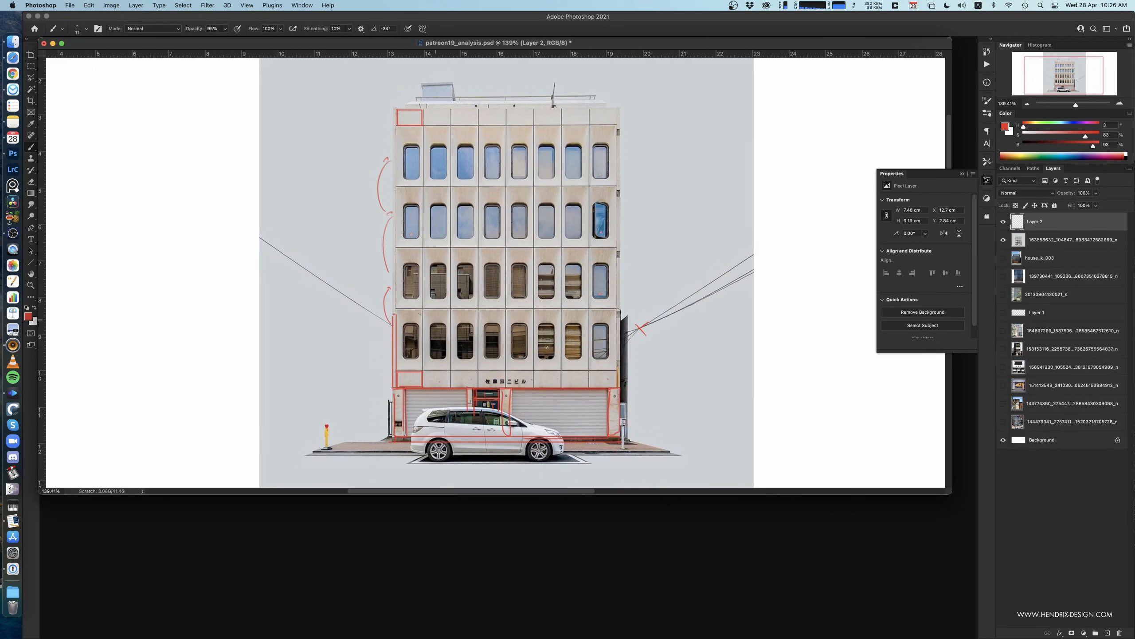
{"action": "mouse_move", "coordinate": [396, 310]}
{"action": "left_mouse_down"}
{"action": "mouse_move", "coordinate": [453, 311]}
{"action": "mouse_move", "coordinate": [452, 334]}
{"action": "mouse_move", "coordinate": [571, 246]}
{"action": "mouse_move", "coordinate": [569, 393]}
{"action": "mouse_move", "coordinate": [507, 247]}
{"action": "mouse_move", "coordinate": [482, 274]}
{"action": "mouse_move", "coordinate": [453, 274]}
{"action": "left_mouse_up"}
{"action": "key", "text": "super+z"}
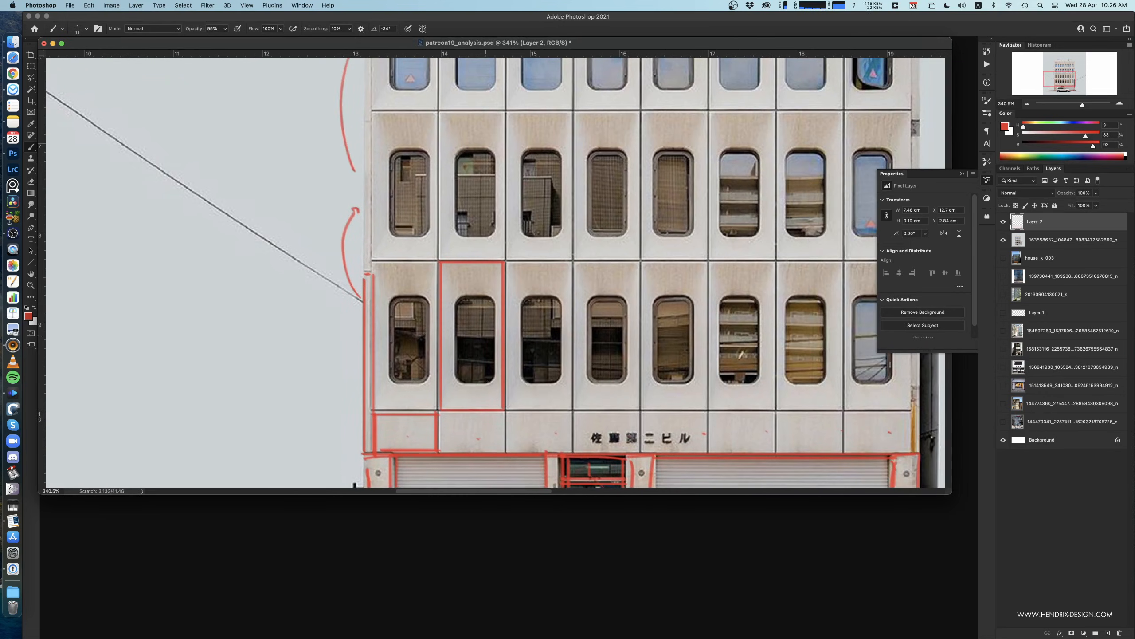
- Trace the rounded fourth window of the lowest window row and the slanted edge running to its panel's upper corner
{"action": "left_click_drag", "start_coordinate": [512, 229], "coordinate": [495, 224]}
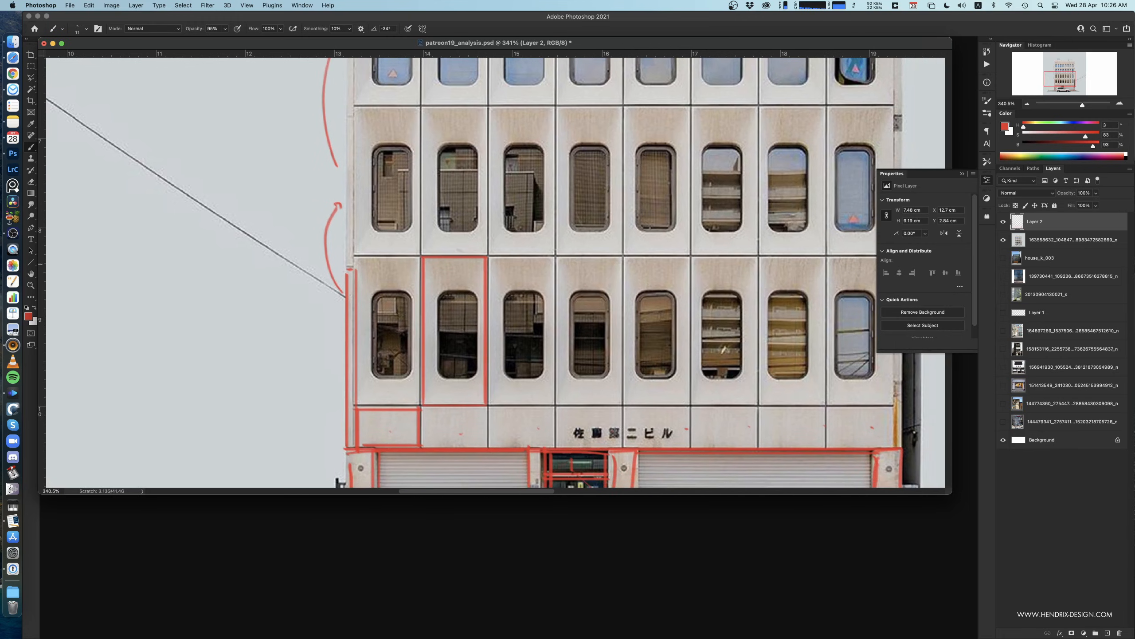
{"action": "mouse_move", "coordinate": [423, 308]}
{"action": "left_mouse_down"}
{"action": "mouse_move", "coordinate": [570, 313]}
{"action": "mouse_move", "coordinate": [416, 325]}
{"action": "mouse_move", "coordinate": [422, 279]}
{"action": "left_mouse_up"}
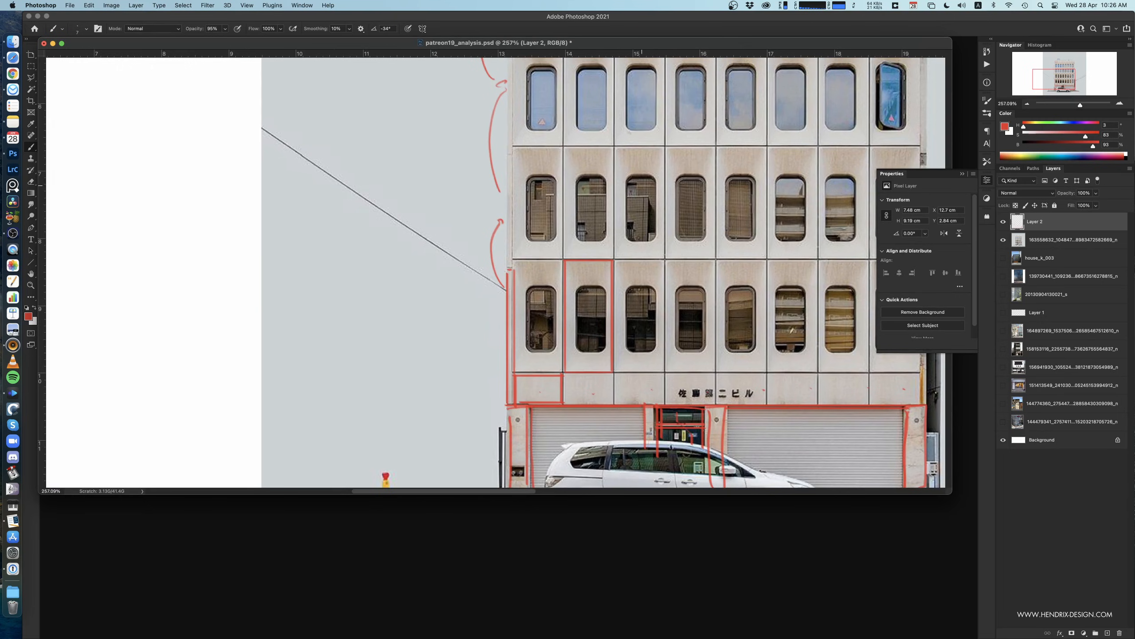
{"action": "mouse_move", "coordinate": [622, 161]}
{"action": "left_mouse_down"}
{"action": "mouse_move", "coordinate": [596, 228]}
{"action": "mouse_move", "coordinate": [601, 179]}
{"action": "left_mouse_up"}
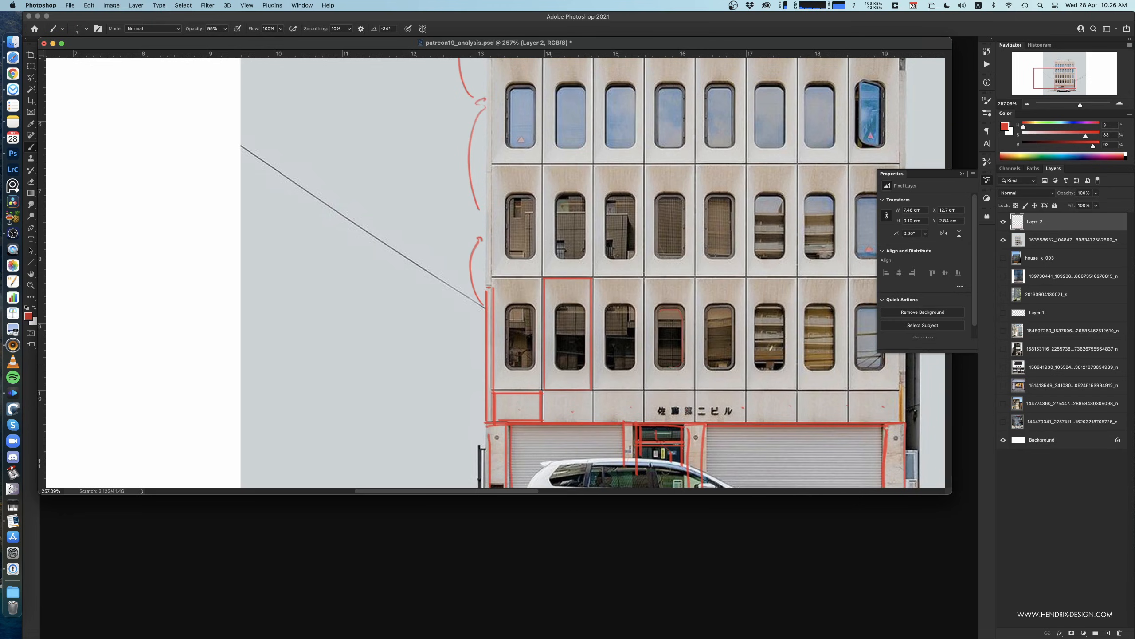
{"action": "left_click_drag", "start_coordinate": [662, 326], "coordinate": [661, 358]}
{"action": "left_click_drag", "start_coordinate": [657, 305], "coordinate": [648, 282]}
- Sketch a side section of one facade panel beside the building, with a vertical outer face and short horizontal edges at both ends
{"action": "left_click_drag", "start_coordinate": [333, 279], "coordinate": [370, 279]}
{"action": "key", "text": "super+z"}
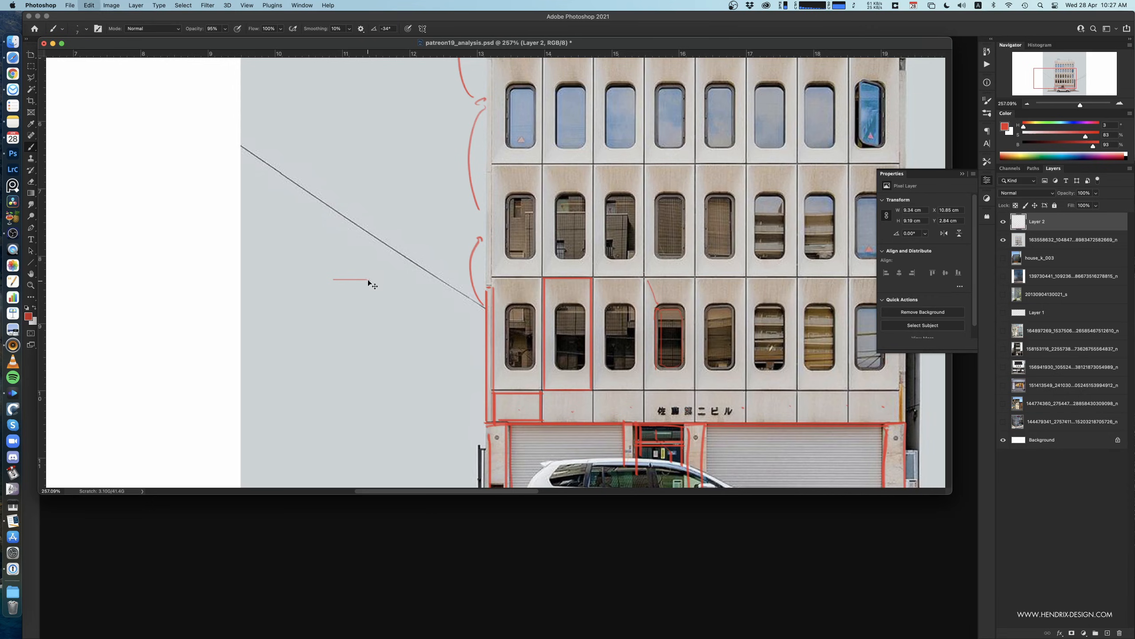
{"action": "left_click_drag", "start_coordinate": [371, 281], "coordinate": [371, 410]}
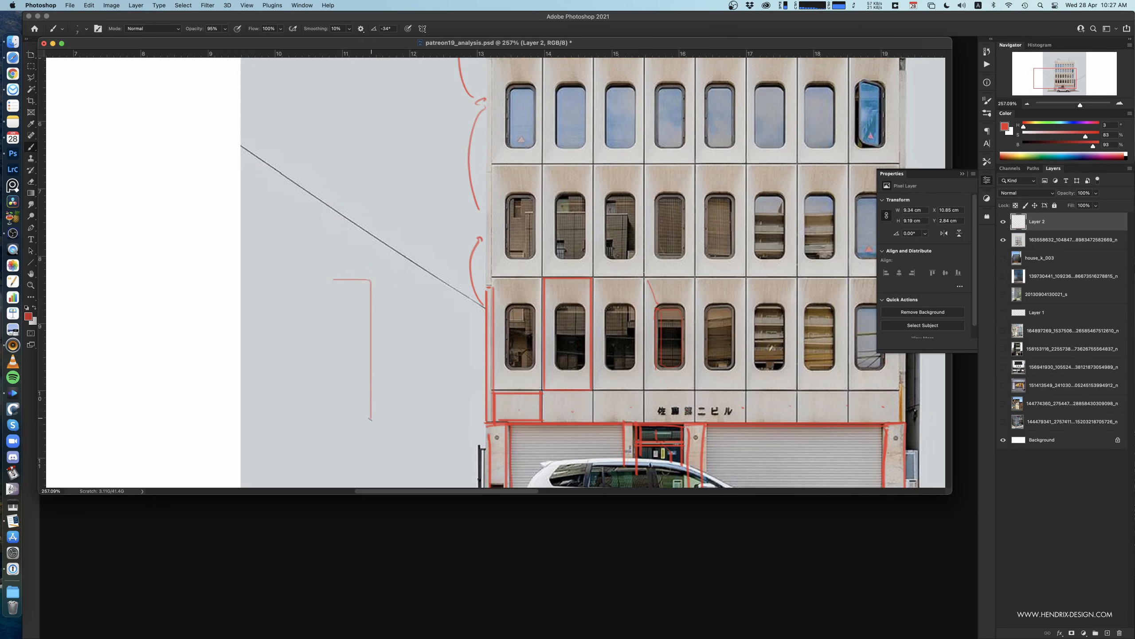
{"action": "left_click_drag", "start_coordinate": [346, 419], "coordinate": [331, 419]}
{"action": "mouse_move", "coordinate": [371, 280]}
{"action": "left_mouse_down"}
{"action": "mouse_move", "coordinate": [363, 428]}
{"action": "mouse_move", "coordinate": [372, 420]}
{"action": "left_mouse_up"}
{"action": "key", "text": "super+z"}
{"action": "key", "text": "super+z"}
{"action": "key", "text": "super+z"}
{"action": "key", "text": "super+z"}
{"action": "key", "text": "super+z"}
{"action": "key", "text": "super+z"}
- Add the recessed window and the slanted edges leading into it to the panel's side section sketch
{"action": "left_click_drag", "start_coordinate": [361, 317], "coordinate": [358, 389]}
{"action": "key", "text": "super+z"}
{"action": "left_click_drag", "start_coordinate": [358, 319], "coordinate": [358, 374]}
{"action": "mouse_move", "coordinate": [362, 312]}
{"action": "left_mouse_down"}
{"action": "mouse_move", "coordinate": [350, 312]}
{"action": "mouse_move", "coordinate": [349, 393]}
{"action": "left_mouse_up"}
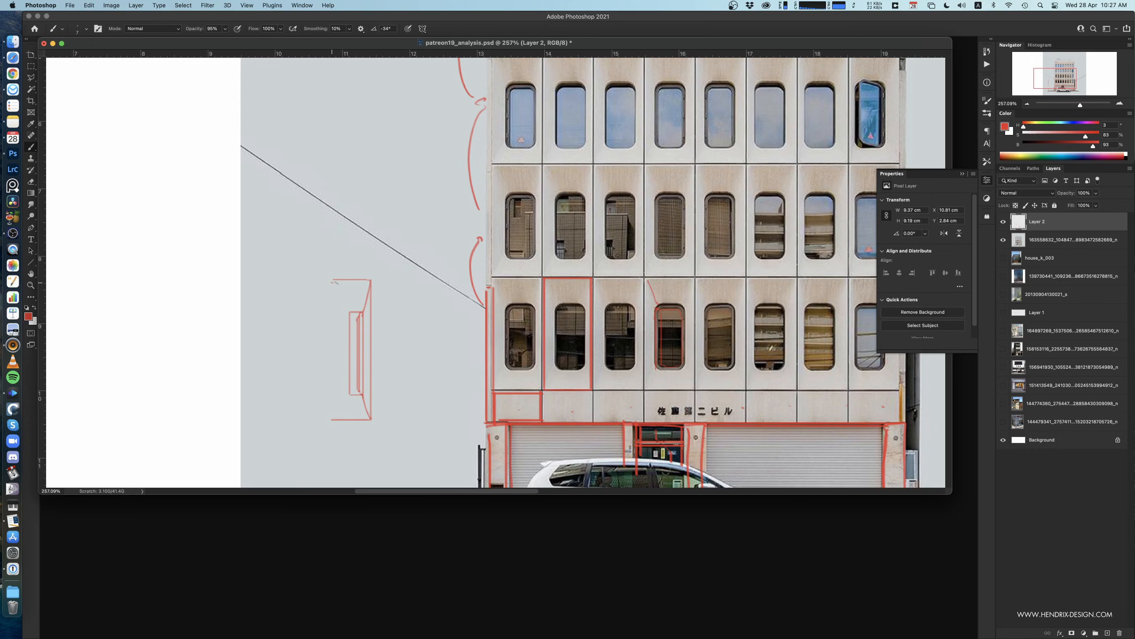
{"action": "left_click_drag", "start_coordinate": [349, 299], "coordinate": [348, 314]}
{"action": "mouse_move", "coordinate": [349, 393]}
{"action": "left_mouse_down"}
{"action": "mouse_move", "coordinate": [349, 415]}
{"action": "mouse_move", "coordinate": [323, 419]}
{"action": "left_mouse_up"}
- Examine the multi-storey facade's window rows and ground floor against the panel section sketched beside it
{"action": "scroll", "coordinate": [376, 407], "scroll_direction": "right", "scroll_amount": 2}
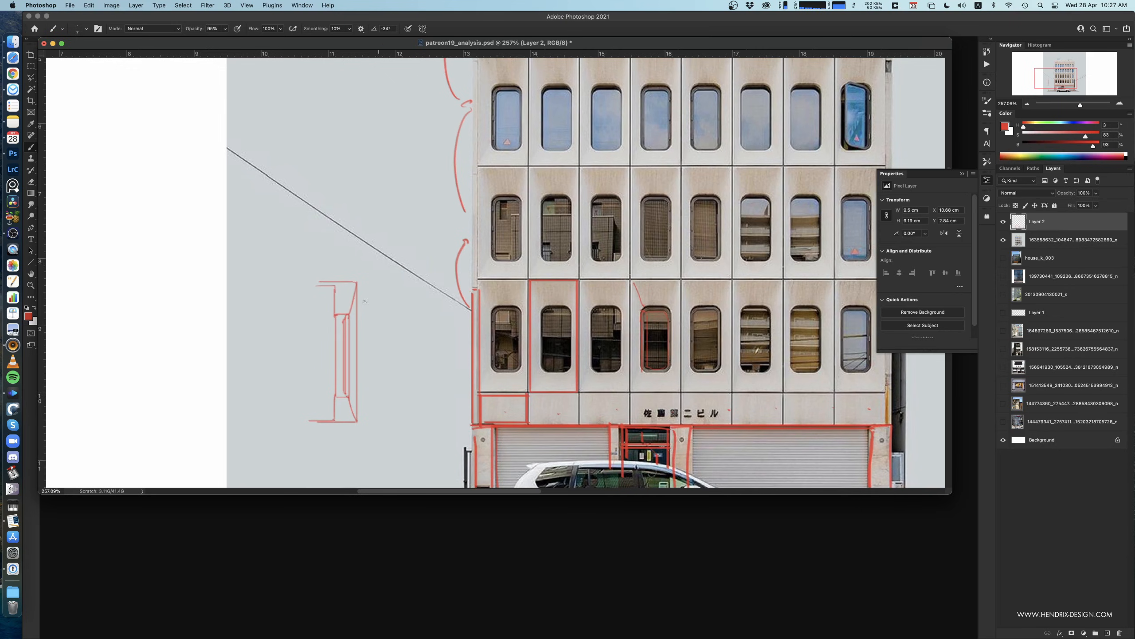
{"action": "scroll", "coordinate": [398, 380], "scroll_direction": "right", "scroll_amount": 3}
{"action": "scroll", "coordinate": [398, 381], "scroll_direction": "up", "scroll_amount": 2}
{"action": "scroll", "coordinate": [398, 385], "scroll_direction": "right", "scroll_amount": 2}
{"action": "scroll", "coordinate": [398, 385], "scroll_direction": "up", "scroll_amount": 1}
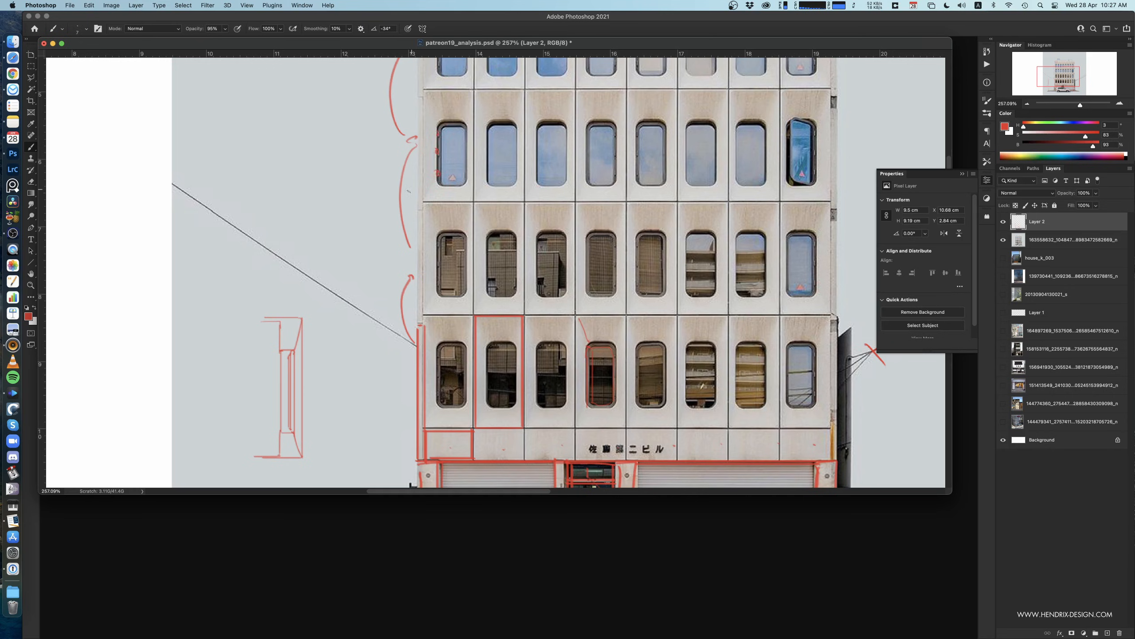
{"action": "scroll", "coordinate": [444, 199], "scroll_direction": "left", "scroll_amount": 2}
{"action": "scroll", "coordinate": [444, 199], "scroll_direction": "down", "scroll_amount": 2}
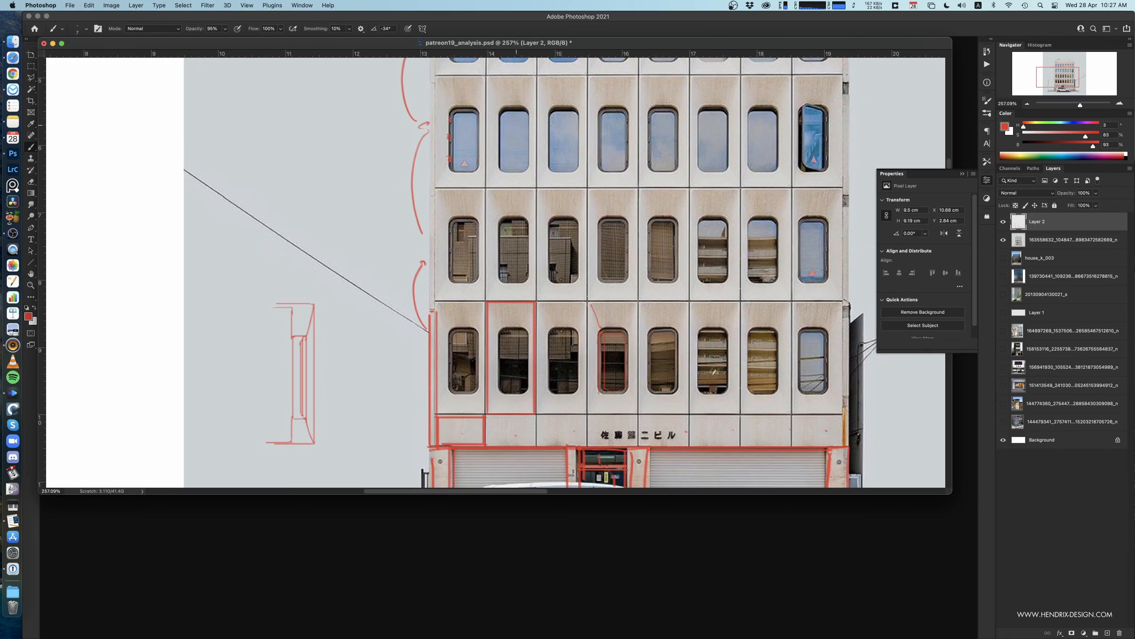
{"action": "scroll", "coordinate": [493, 218], "scroll_direction": "up", "scroll_amount": 2}
{"action": "left_click_drag", "start_coordinate": [834, 143], "coordinate": [799, 170]}
{"action": "key", "text": "super+z"}
{"action": "left_click_drag", "start_coordinate": [730, 223], "coordinate": [741, 207]}
{"action": "left_click_drag", "start_coordinate": [664, 273], "coordinate": [712, 241]}
{"action": "mouse_move", "coordinate": [497, 361]}
{"action": "left_mouse_down"}
{"action": "mouse_move", "coordinate": [502, 340]}
{"action": "mouse_move", "coordinate": [495, 346]}
{"action": "left_mouse_up"}
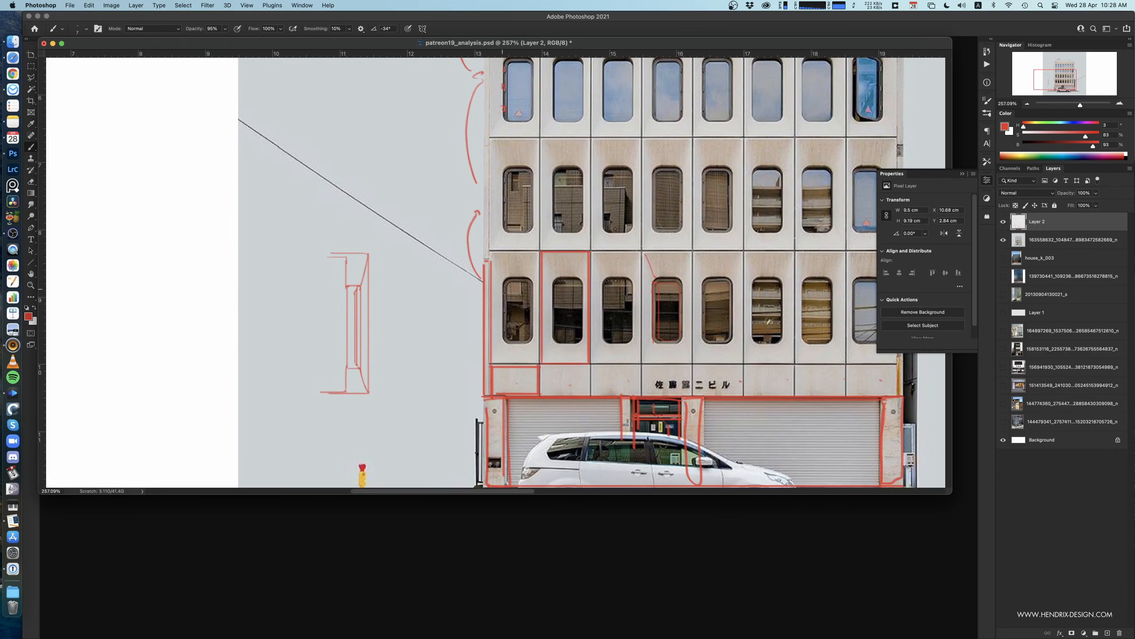
{"action": "left_click_drag", "start_coordinate": [518, 296], "coordinate": [530, 320]}
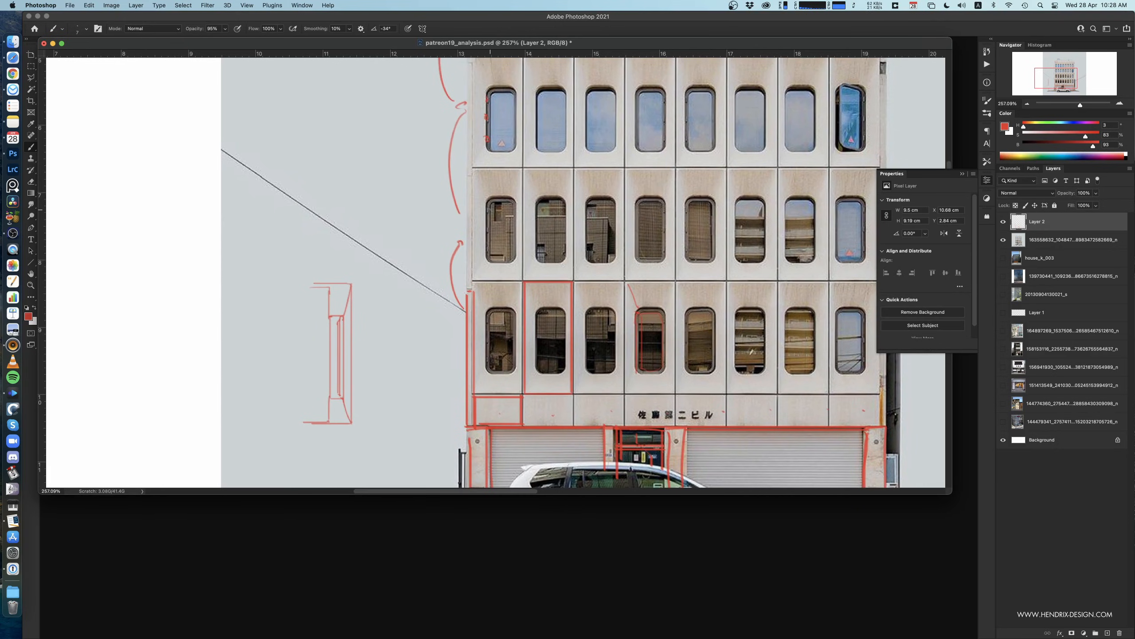
{"action": "mouse_move", "coordinate": [501, 330]}
{"action": "left_mouse_down"}
{"action": "mouse_move", "coordinate": [476, 325]}
{"action": "mouse_move", "coordinate": [514, 319]}
{"action": "left_mouse_up"}
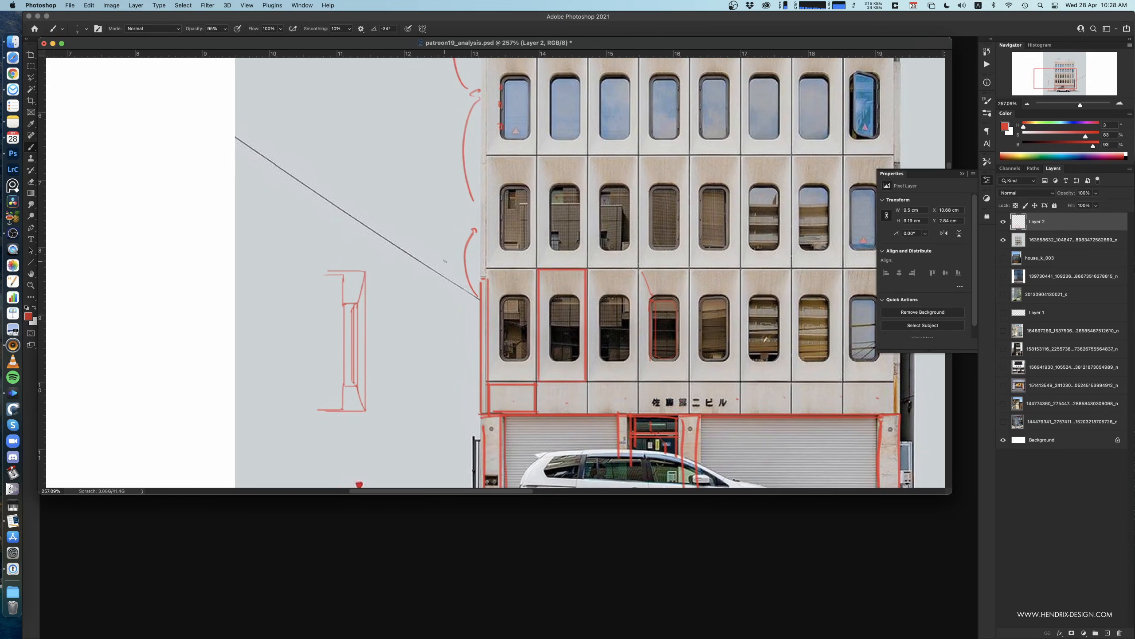
{"action": "mouse_move", "coordinate": [442, 316]}
{"action": "left_mouse_down"}
{"action": "mouse_move", "coordinate": [388, 335]}
{"action": "mouse_move", "coordinate": [405, 357]}
{"action": "mouse_move", "coordinate": [380, 364]}
{"action": "mouse_move", "coordinate": [389, 357]}
{"action": "left_mouse_up"}
{"action": "left_click_drag", "start_coordinate": [390, 357], "coordinate": [438, 346]}
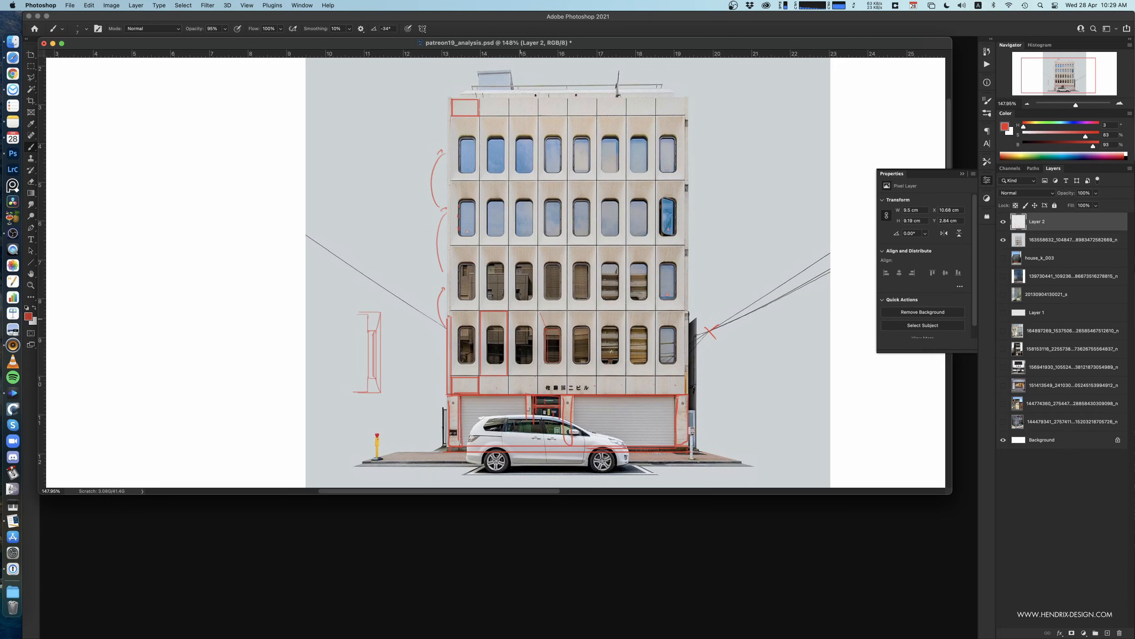
- Switch the visible reference from the multi-storey facade and its sketch to house_k_003, and add a new layer above it
{"action": "left_click_drag", "start_coordinate": [1003, 222], "coordinate": [1006, 248]}
{"action": "left_click", "coordinate": [1006, 262]}
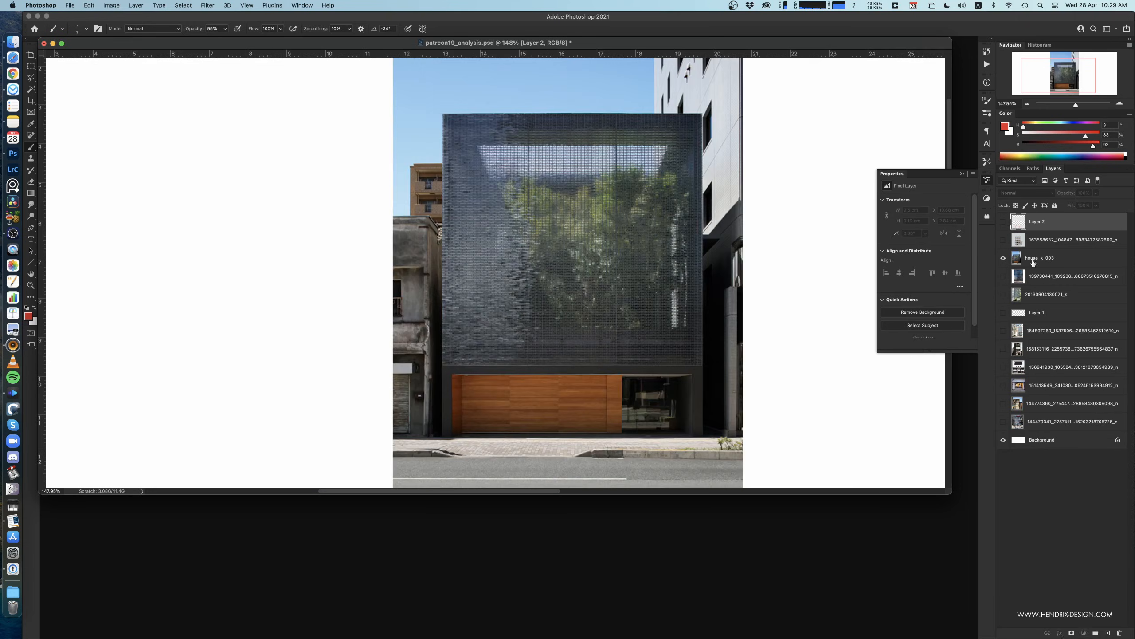
{"action": "left_click", "coordinate": [1033, 263]}
{"action": "mouse_move", "coordinate": [626, 364]}
{"action": "left_mouse_down"}
{"action": "mouse_move", "coordinate": [591, 360]}
{"action": "mouse_move", "coordinate": [631, 340]}
{"action": "mouse_move", "coordinate": [616, 375]}
{"action": "left_mouse_up"}
{"action": "scroll", "coordinate": [612, 347], "scroll_direction": "up", "scroll_amount": 4, "text": "alt"}
{"action": "scroll", "coordinate": [638, 345], "scroll_direction": "down", "scroll_amount": 2, "text": "alt"}
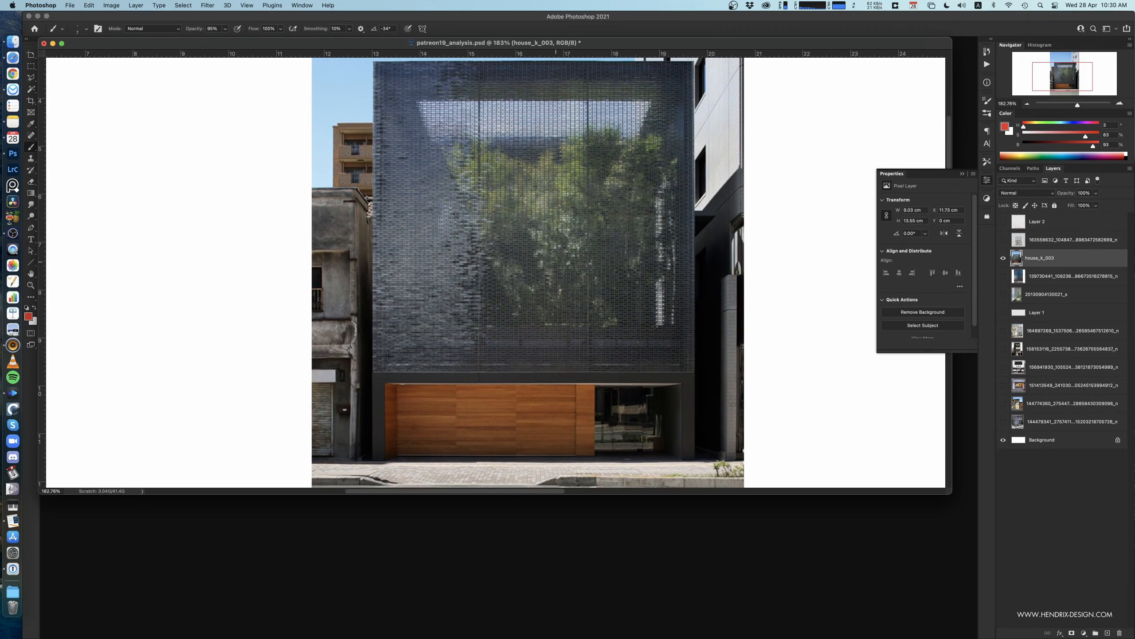
{"action": "left_click", "coordinate": [1107, 633]}
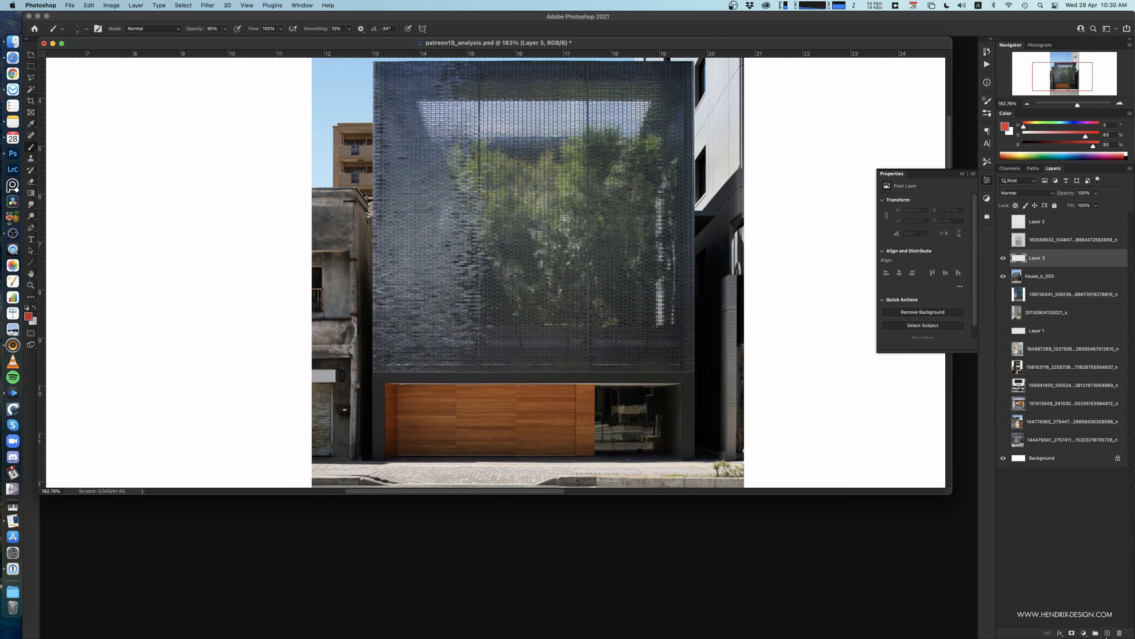
- Outline the ground-floor frame, the wooden front's divisions and the glazed entrance of the house in red
{"action": "scroll", "coordinate": [425, 391], "scroll_direction": "down", "scroll_amount": 4}
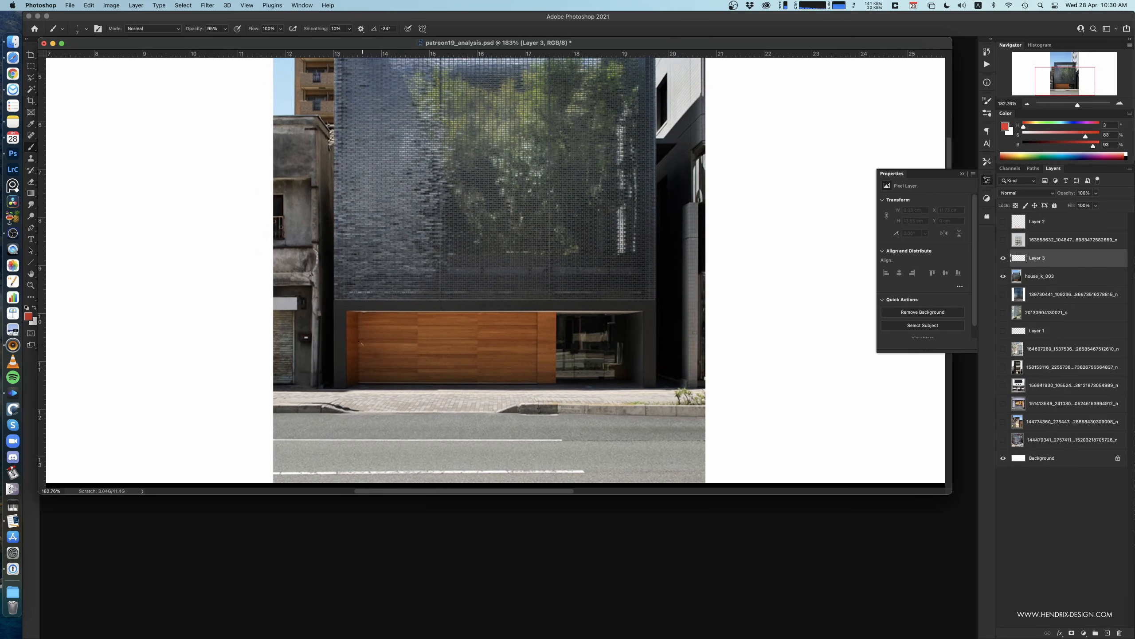
{"action": "mouse_move", "coordinate": [336, 385]}
{"action": "left_mouse_down"}
{"action": "mouse_move", "coordinate": [336, 302]}
{"action": "mouse_move", "coordinate": [655, 301]}
{"action": "mouse_move", "coordinate": [656, 374]}
{"action": "left_mouse_up"}
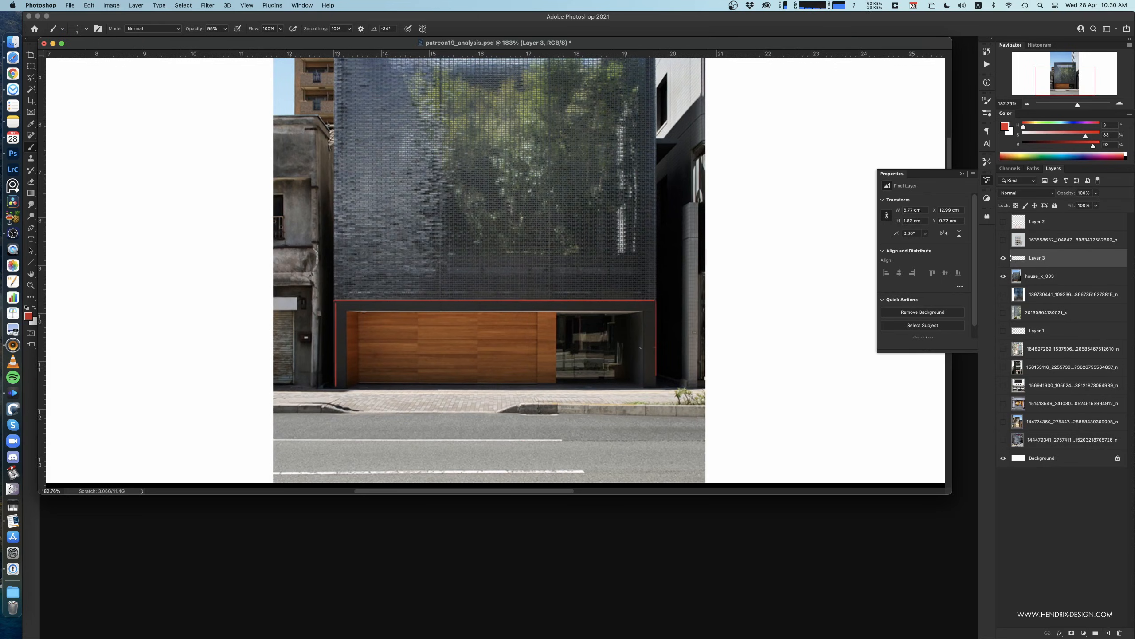
{"action": "mouse_move", "coordinate": [599, 316]}
{"action": "left_mouse_down"}
{"action": "mouse_move", "coordinate": [598, 377]}
{"action": "mouse_move", "coordinate": [626, 384]}
{"action": "mouse_move", "coordinate": [625, 316]}
{"action": "mouse_move", "coordinate": [562, 317]}
{"action": "left_mouse_up"}
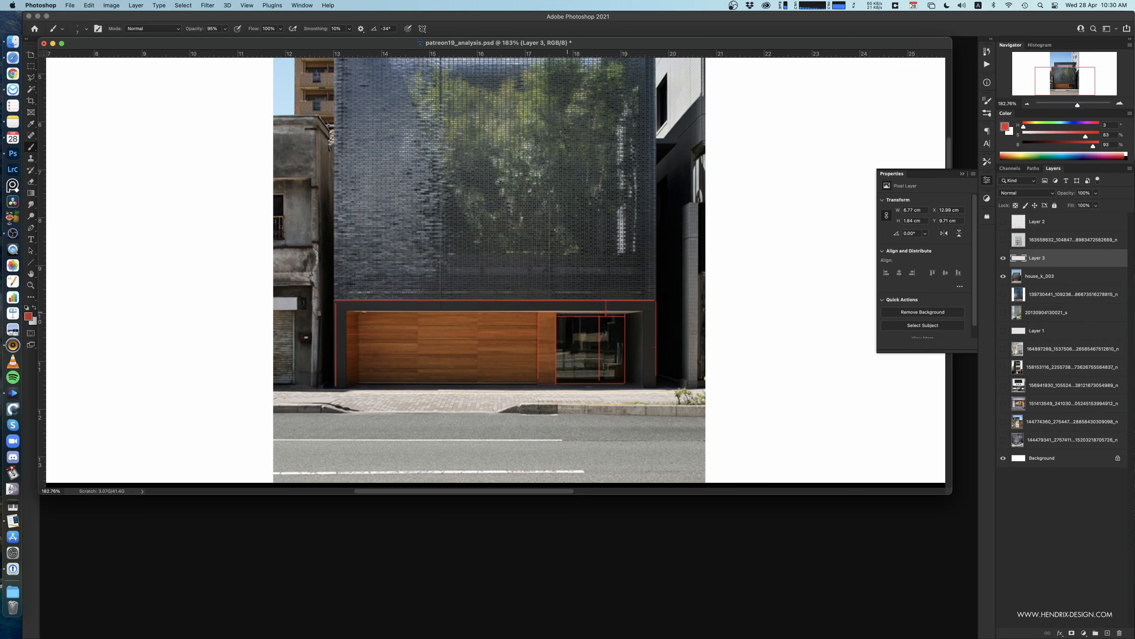
- Outline the large patterned screen above the ground floor and trace its two vertical dividing lines in red
{"action": "left_click_drag", "start_coordinate": [492, 324], "coordinate": [517, 389]}
{"action": "left_click_drag", "start_coordinate": [437, 417], "coordinate": [472, 430], "text": "super"}
{"action": "left_click_drag", "start_coordinate": [509, 380], "coordinate": [531, 361]}
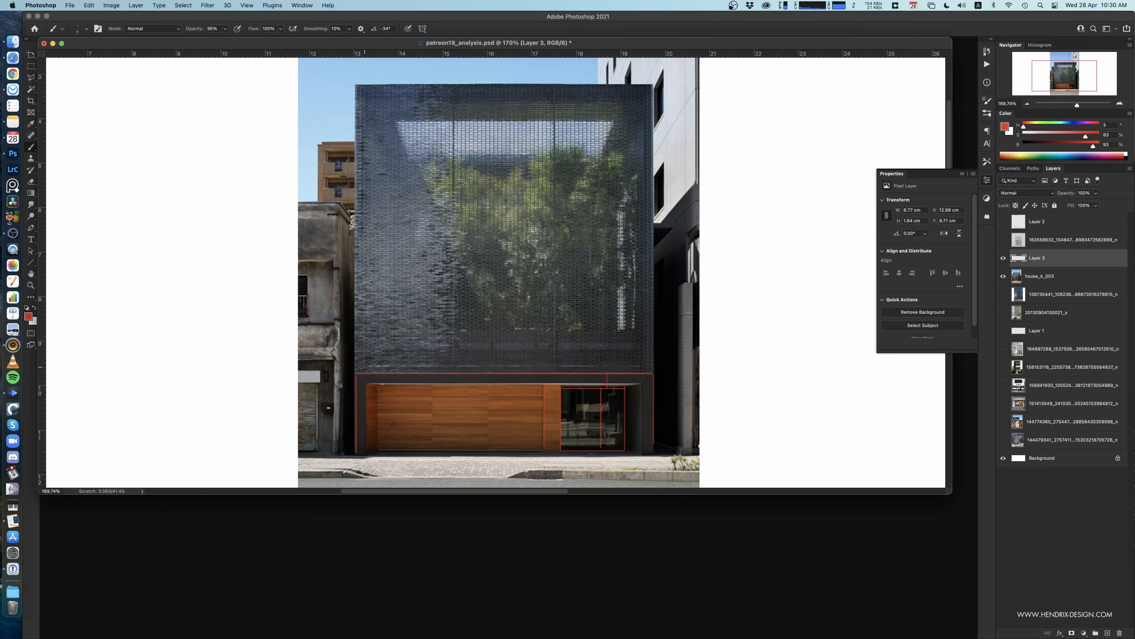
{"action": "mouse_move", "coordinate": [351, 339]}
{"action": "left_mouse_down", "text": "shift"}
{"action": "mouse_move", "coordinate": [362, 92]}
{"action": "mouse_move", "coordinate": [628, 95]}
{"action": "mouse_move", "coordinate": [653, 215]}
{"action": "mouse_move", "coordinate": [653, 372]}
{"action": "left_mouse_up", "text": "shift"}
{"action": "key", "text": "space"}
{"action": "left_click_drag", "start_coordinate": [534, 331], "coordinate": [517, 348]}
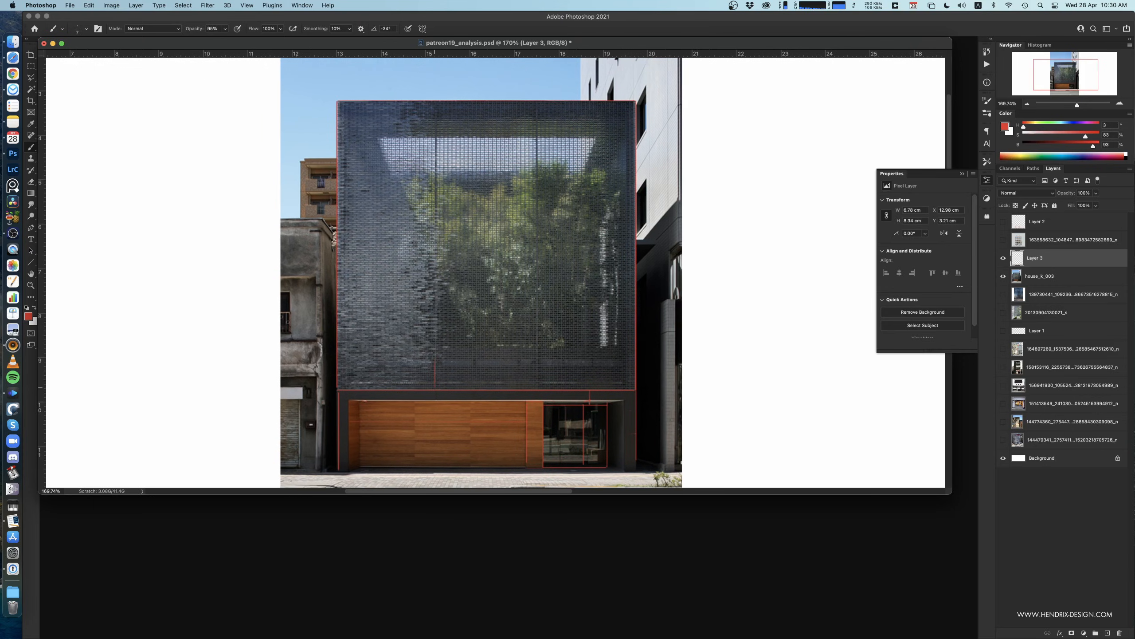
{"action": "left_click_drag", "start_coordinate": [431, 188], "coordinate": [438, 107], "text": "shift"}
{"action": "left_click_drag", "start_coordinate": [536, 102], "coordinate": [537, 325], "text": "shift"}
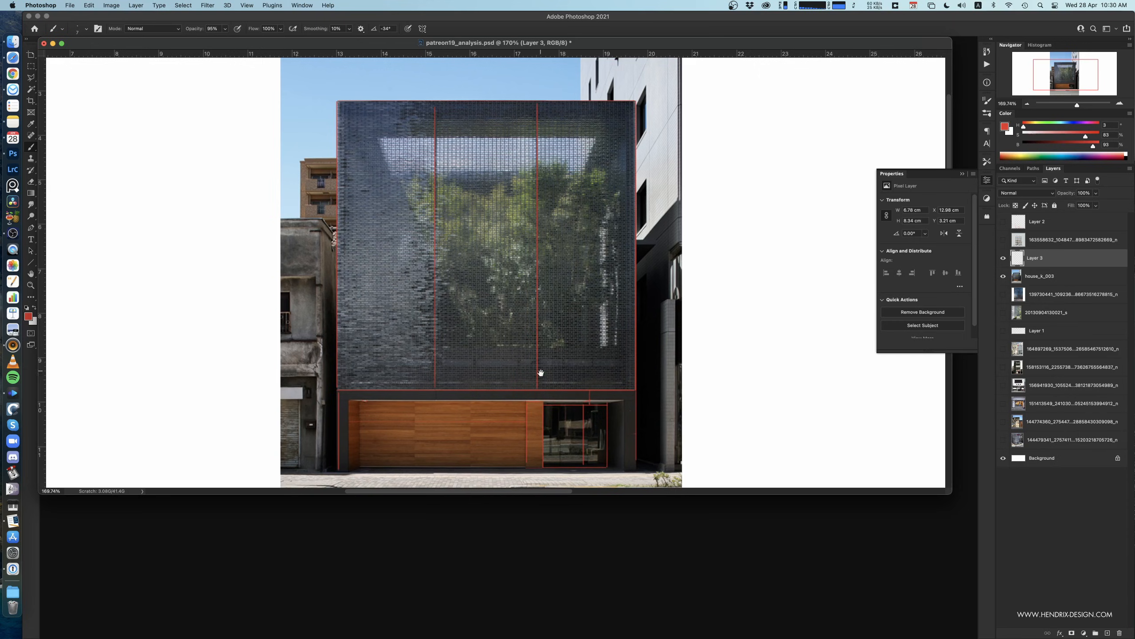
{"action": "left_click_drag", "start_coordinate": [539, 392], "coordinate": [548, 387]}
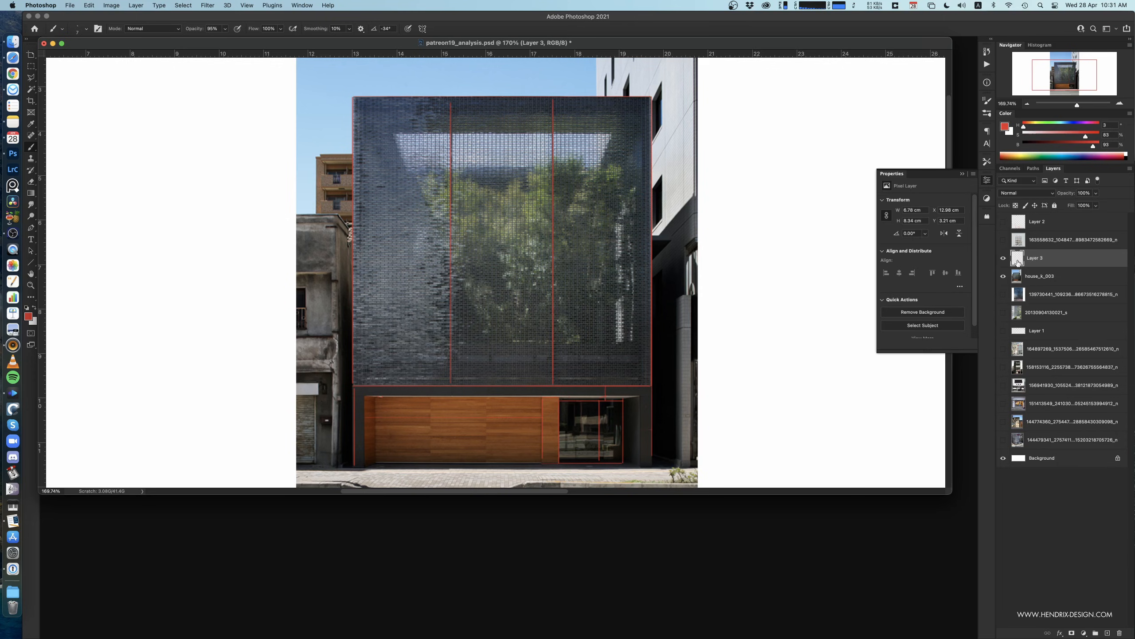
- Move the glass-block facade photo above Layer 3 and make it visible
{"action": "left_click_drag", "start_coordinate": [1073, 294], "coordinate": [1022, 256]}
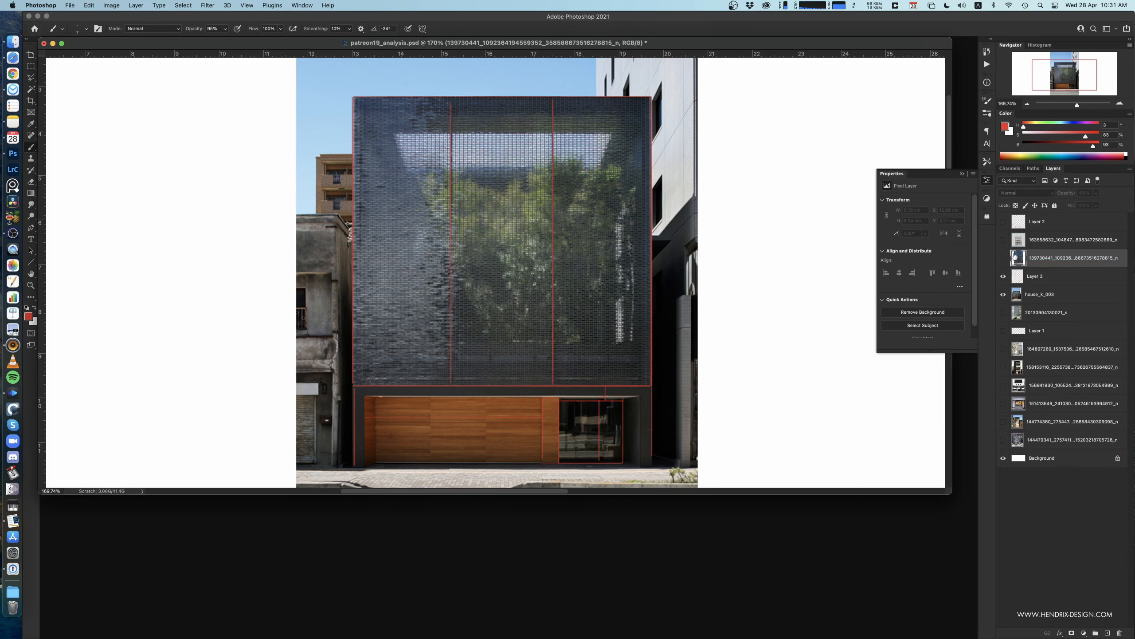
{"action": "left_click", "coordinate": [1004, 259]}
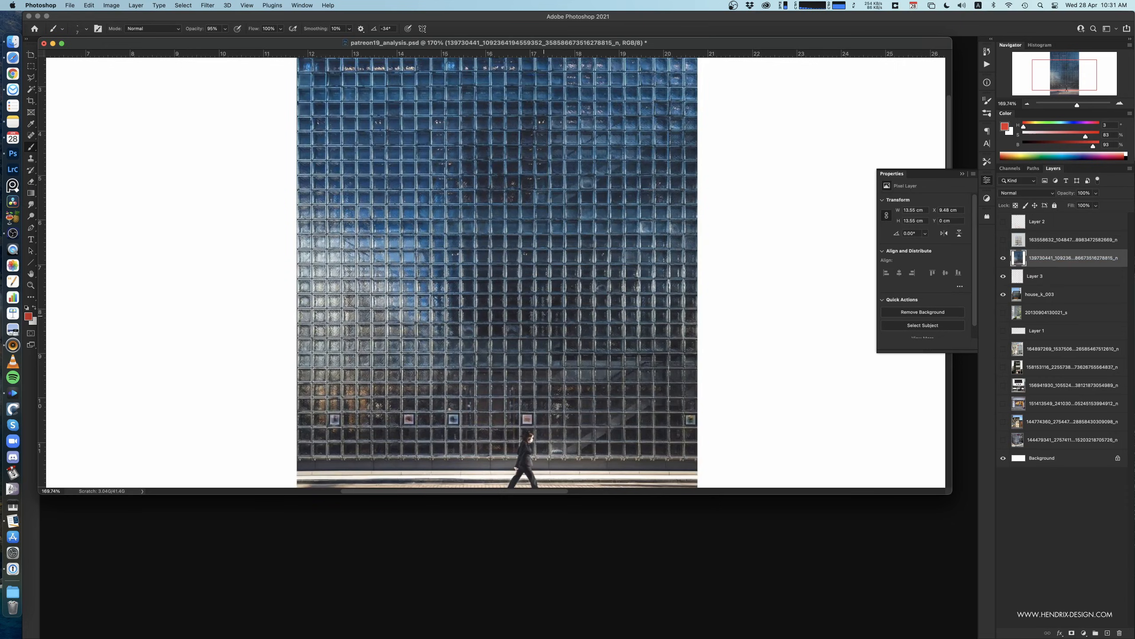
- Try outlining a single block of the glass-block facade in red and undo the strokes
{"action": "left_click_drag", "start_coordinate": [570, 334], "coordinate": [628, 312]}
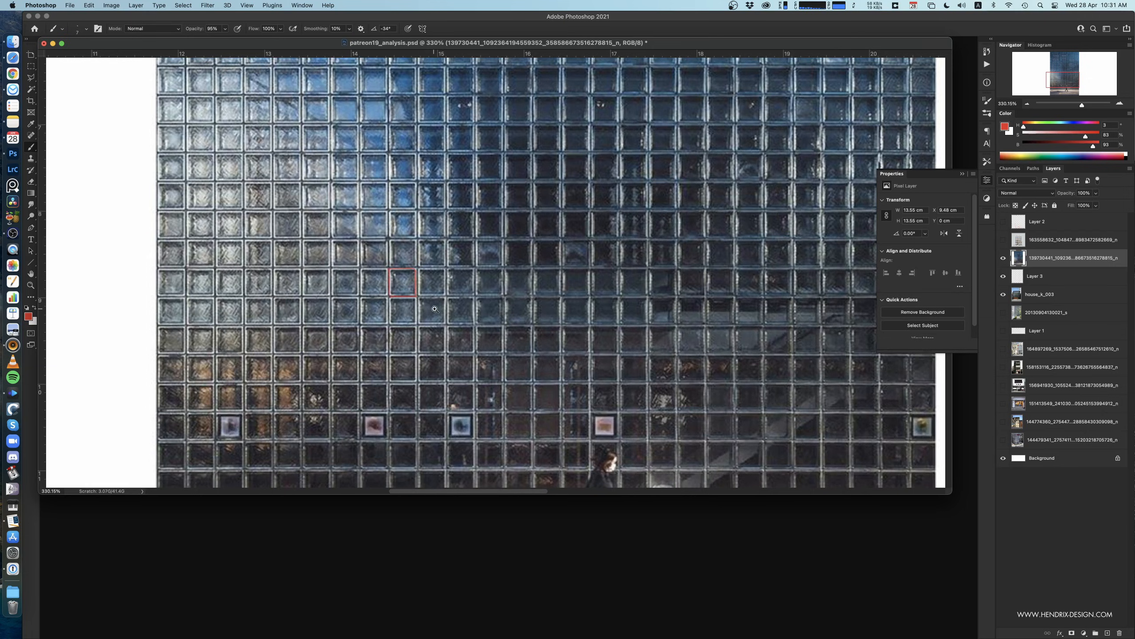
{"action": "left_click_drag", "start_coordinate": [432, 307], "coordinate": [405, 310], "text": "super"}
{"action": "left_click_drag", "start_coordinate": [433, 347], "coordinate": [450, 388]}
{"action": "left_click_drag", "start_coordinate": [498, 241], "coordinate": [487, 300]}
{"action": "mouse_move", "coordinate": [506, 349]}
{"action": "left_mouse_down", "text": "super"}
{"action": "mouse_move", "coordinate": [494, 351]}
{"action": "mouse_move", "coordinate": [502, 339]}
{"action": "left_mouse_up", "text": "super"}
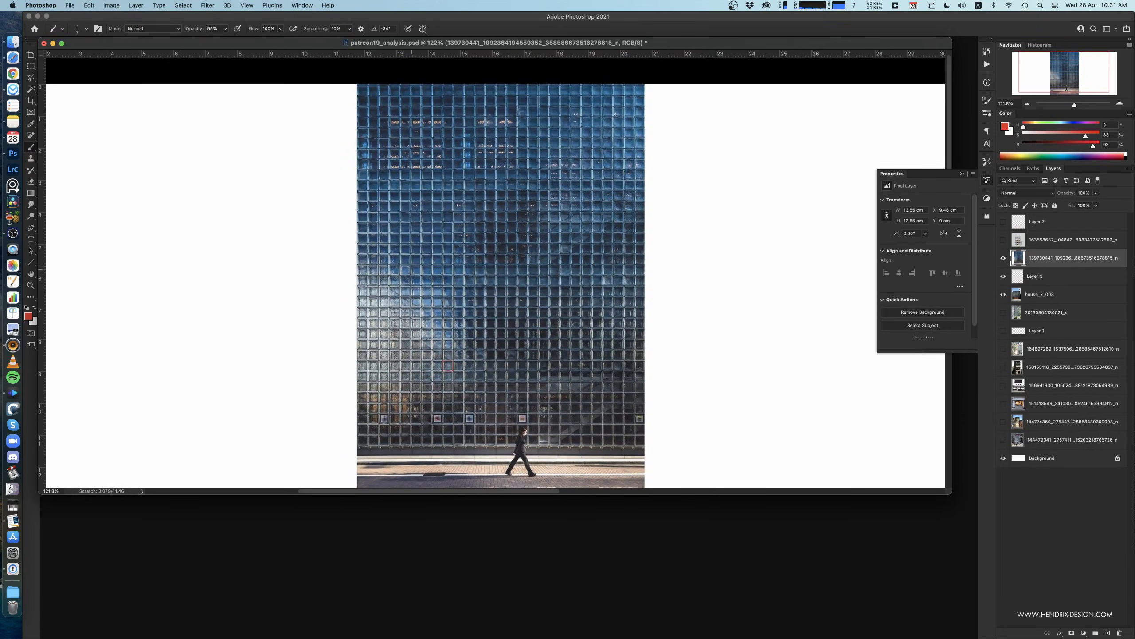
{"action": "left_click_drag", "start_coordinate": [407, 381], "coordinate": [463, 376], "text": "super"}
{"action": "key", "text": "super+z"}
{"action": "mouse_move", "coordinate": [514, 341]}
{"action": "left_mouse_down"}
{"action": "mouse_move", "coordinate": [445, 332]}
{"action": "mouse_move", "coordinate": [423, 275]}
{"action": "left_mouse_up"}
{"action": "key", "text": "super+z"}
{"action": "key", "text": "super+z"}
{"action": "key", "text": "super+z"}
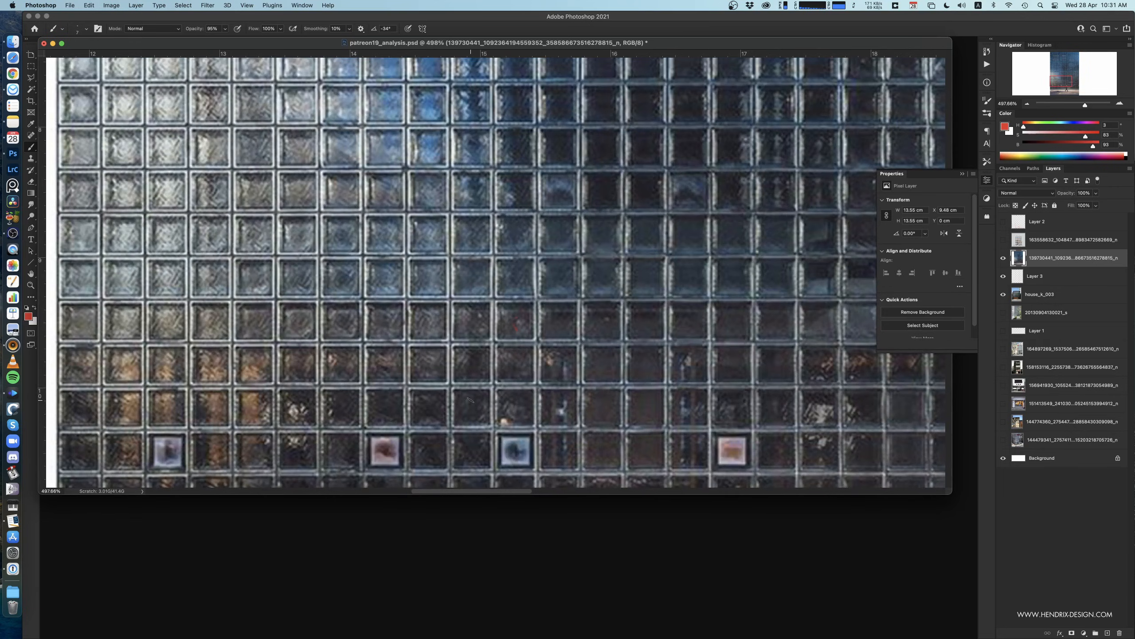
- Examine the glass-block grid and the wall's base near the walking pedestrian, both close up and across the whole facade
{"action": "left_click_drag", "start_coordinate": [540, 351], "coordinate": [479, 313]}
{"action": "left_click_drag", "start_coordinate": [480, 328], "coordinate": [462, 333], "text": "super"}
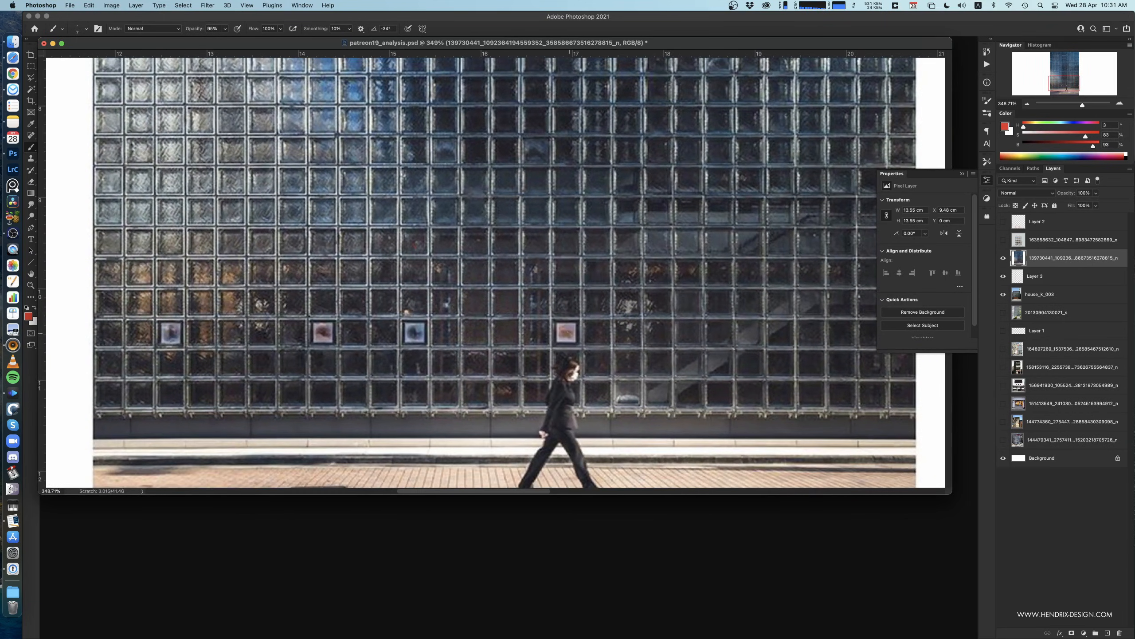
{"action": "key", "text": "super+space"}
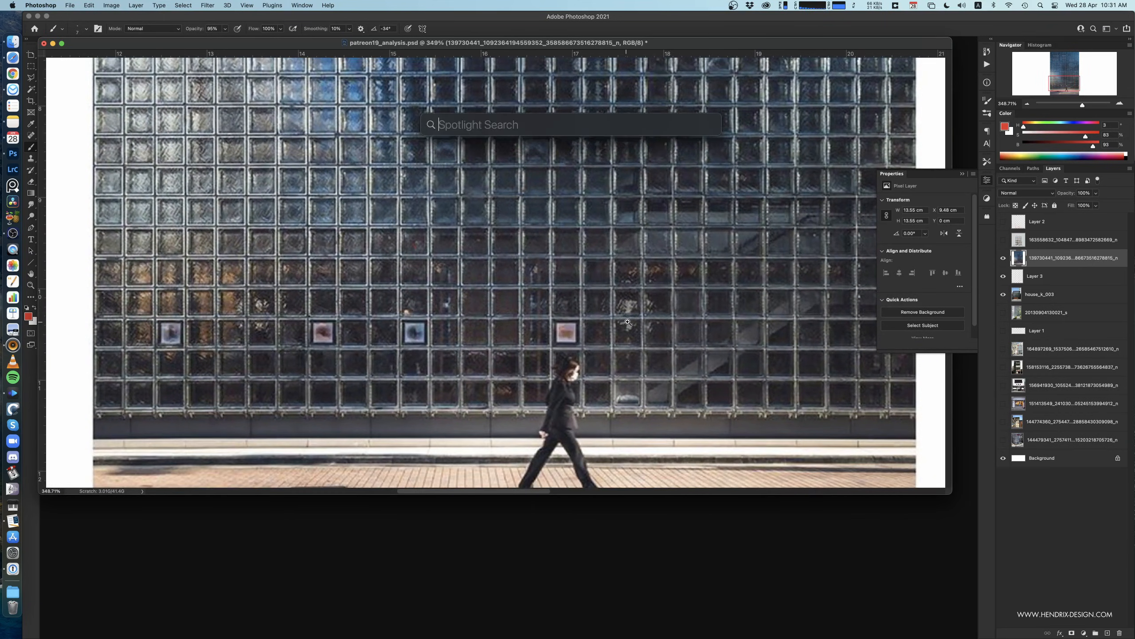
{"action": "left_click_drag", "start_coordinate": [627, 325], "coordinate": [604, 326], "text": "super"}
{"action": "left_click_drag", "start_coordinate": [401, 221], "coordinate": [421, 368]}
{"action": "left_click_drag", "start_coordinate": [480, 340], "coordinate": [450, 341], "text": "super"}
{"action": "left_click_drag", "start_coordinate": [488, 360], "coordinate": [468, 398]}
{"action": "left_click_drag", "start_coordinate": [501, 225], "coordinate": [508, 267]}
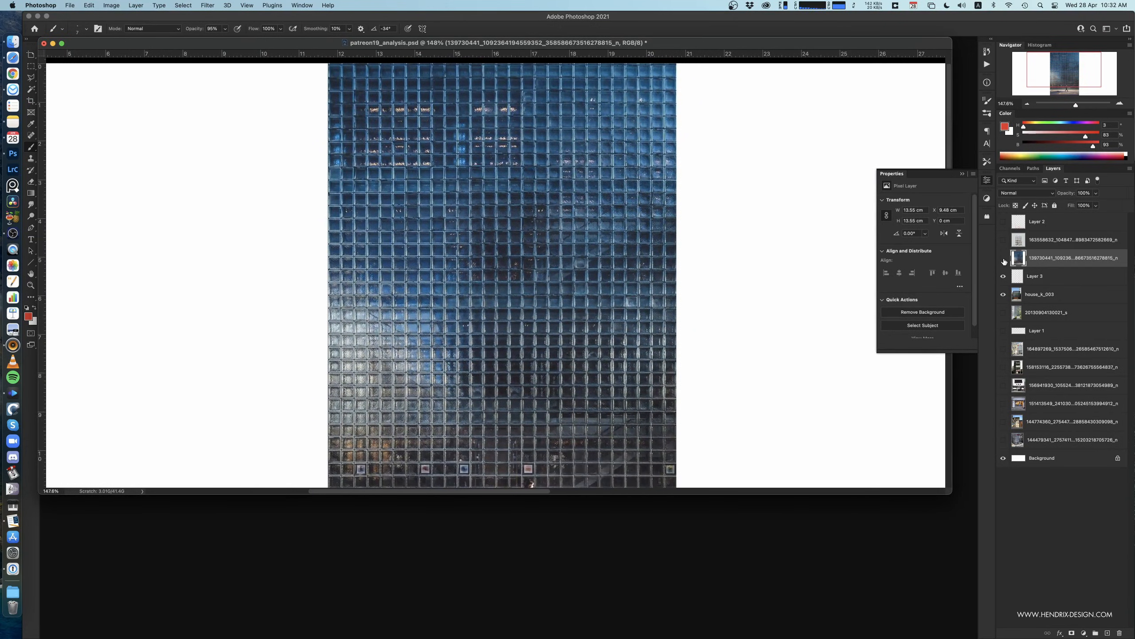
- Compare the glass-block facade with the house_k_003 photo by hiding and reshowing the glass-block layer
{"action": "left_click", "coordinate": [1003, 259]}
{"action": "left_click_drag", "start_coordinate": [580, 357], "coordinate": [580, 331]}
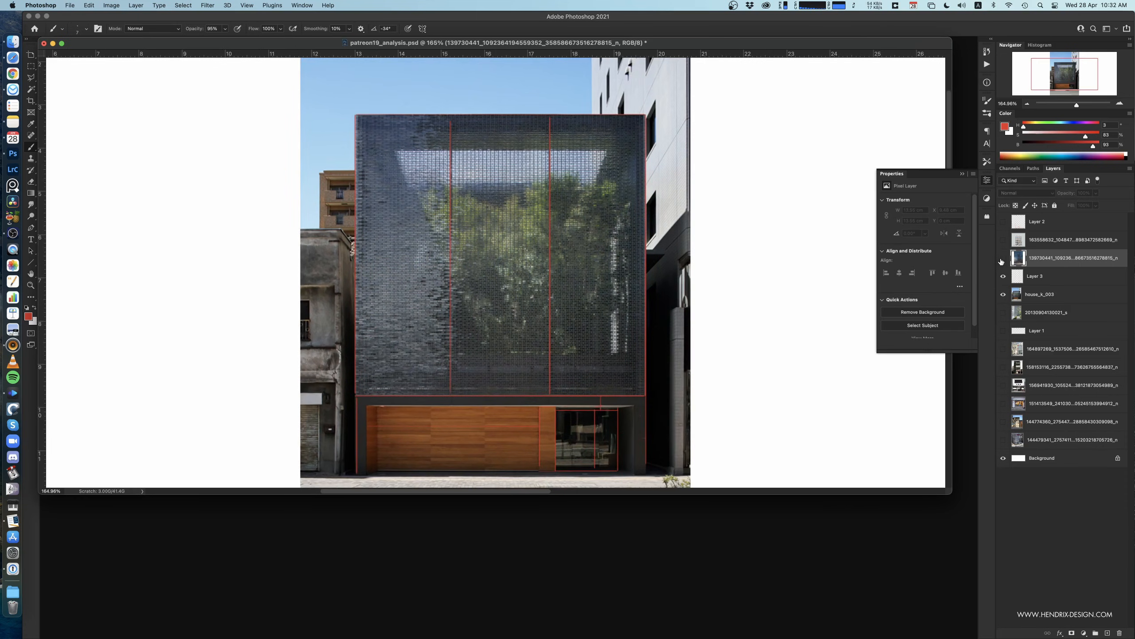
{"action": "left_click", "coordinate": [1003, 258]}
{"action": "mouse_move", "coordinate": [612, 384]}
{"action": "left_mouse_down"}
{"action": "mouse_move", "coordinate": [622, 318]}
{"action": "mouse_move", "coordinate": [614, 363]}
{"action": "left_mouse_up"}
- Sketch red strokes along the glass-block wall's lower edge and from the wall down across the pavement
{"action": "left_click_drag", "start_coordinate": [482, 413], "coordinate": [516, 398], "text": "super"}
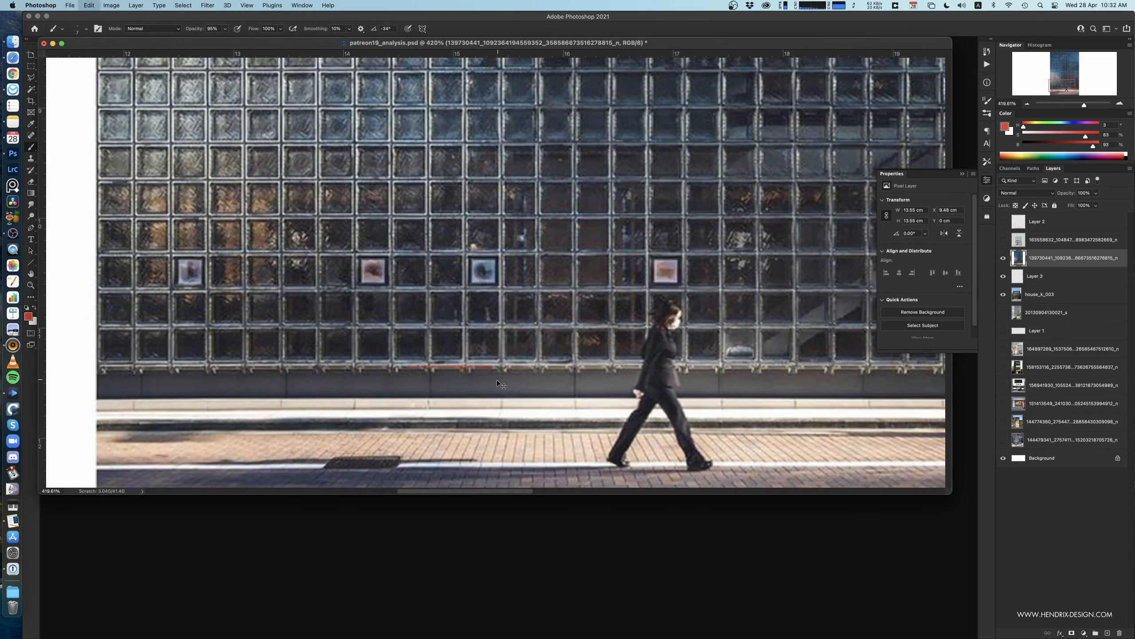
{"action": "left_click_drag", "start_coordinate": [496, 379], "coordinate": [489, 389], "text": "super"}
{"action": "left_click_drag", "start_coordinate": [607, 386], "coordinate": [540, 405]}
{"action": "left_click_drag", "start_coordinate": [540, 405], "coordinate": [523, 406], "text": "super"}
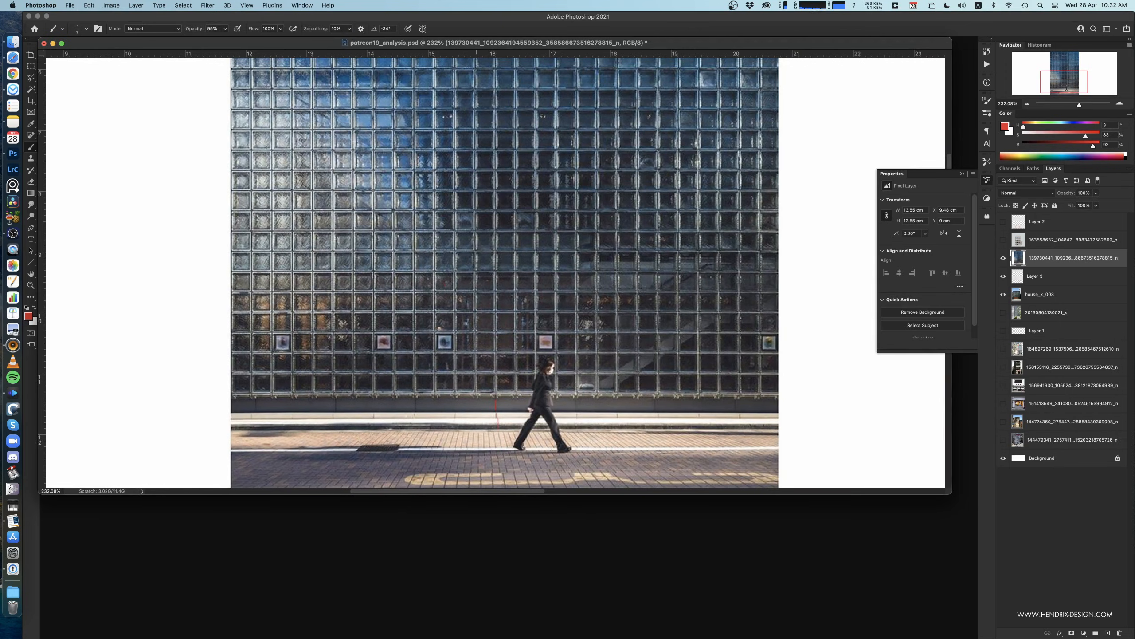
{"action": "left_click_drag", "start_coordinate": [518, 439], "coordinate": [495, 437], "text": "super"}
{"action": "scroll", "coordinate": [480, 431], "scroll_direction": "down", "scroll_amount": 3}
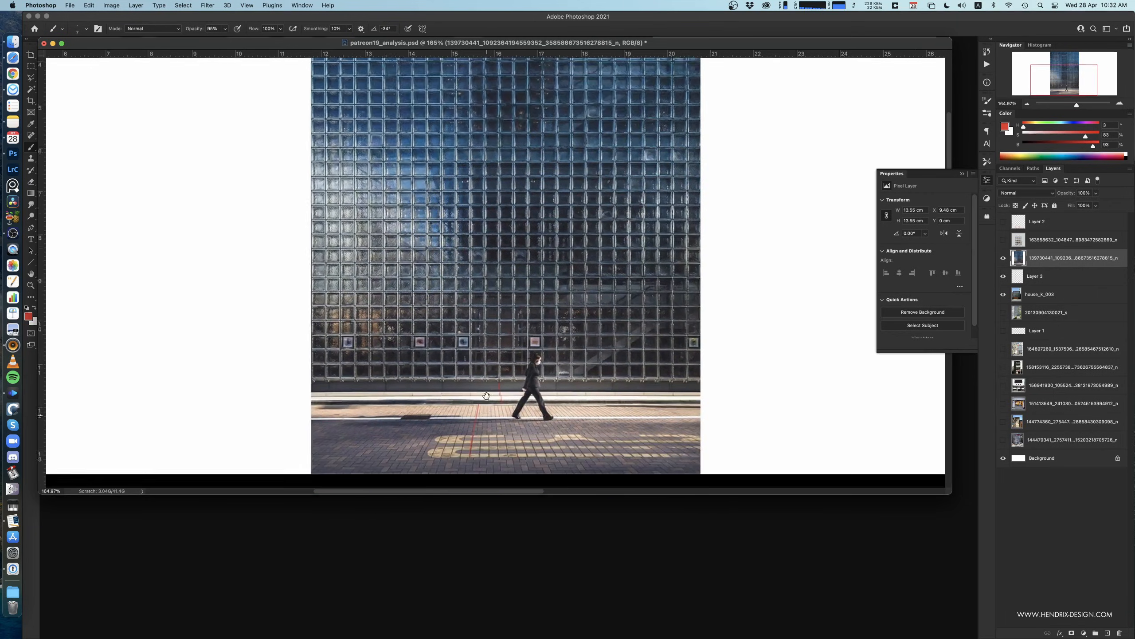
{"action": "left_click_drag", "start_coordinate": [499, 376], "coordinate": [474, 376], "text": "super"}
{"action": "mouse_move", "coordinate": [509, 357]}
{"action": "left_mouse_down"}
{"action": "mouse_move", "coordinate": [511, 422]}
{"action": "mouse_move", "coordinate": [505, 366]}
{"action": "left_mouse_up"}
{"action": "left_click_drag", "start_coordinate": [513, 367], "coordinate": [510, 392]}
{"action": "left_click_drag", "start_coordinate": [487, 340], "coordinate": [535, 330]}
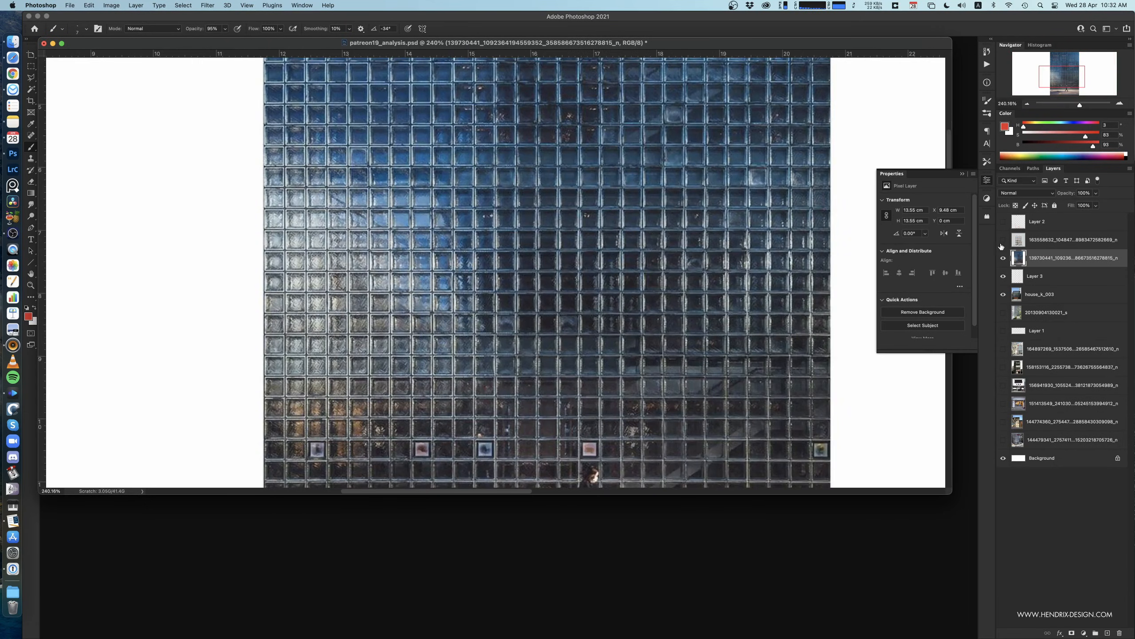
- Hide the glass-block facade photo and examine the house's patterned screen and ground floor with the red outlines
{"action": "left_click", "coordinate": [1003, 257]}
{"action": "left_click_drag", "start_coordinate": [610, 342], "coordinate": [593, 359], "text": "super"}
{"action": "left_click_drag", "start_coordinate": [599, 225], "coordinate": [616, 225], "text": "super"}
{"action": "left_click_drag", "start_coordinate": [617, 255], "coordinate": [610, 279]}
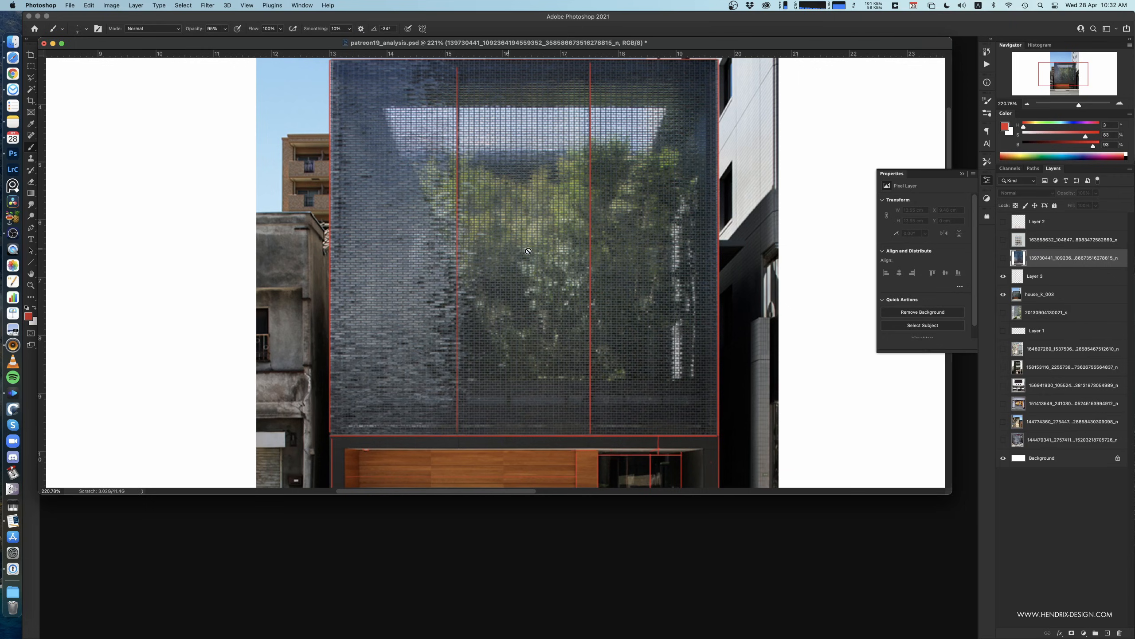
{"action": "key", "text": "super+space"}
{"action": "left_click_drag", "start_coordinate": [525, 337], "coordinate": [499, 340], "text": "super"}
{"action": "mouse_move", "coordinate": [524, 411]}
{"action": "left_mouse_down"}
{"action": "mouse_move", "coordinate": [542, 331]}
{"action": "mouse_move", "coordinate": [538, 407]}
{"action": "left_mouse_up"}
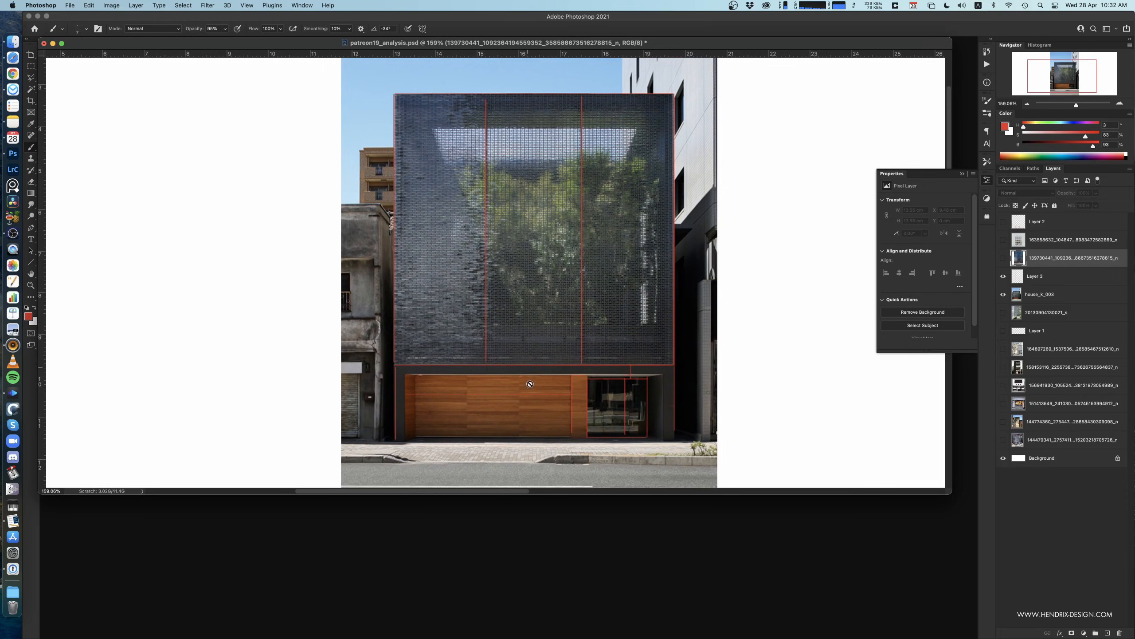
- Examine the house_k_003 photo's brick screen volume, recessed timber ground floor and street frontage within the red outlines
{"action": "left_click_drag", "start_coordinate": [537, 368], "coordinate": [548, 369]}
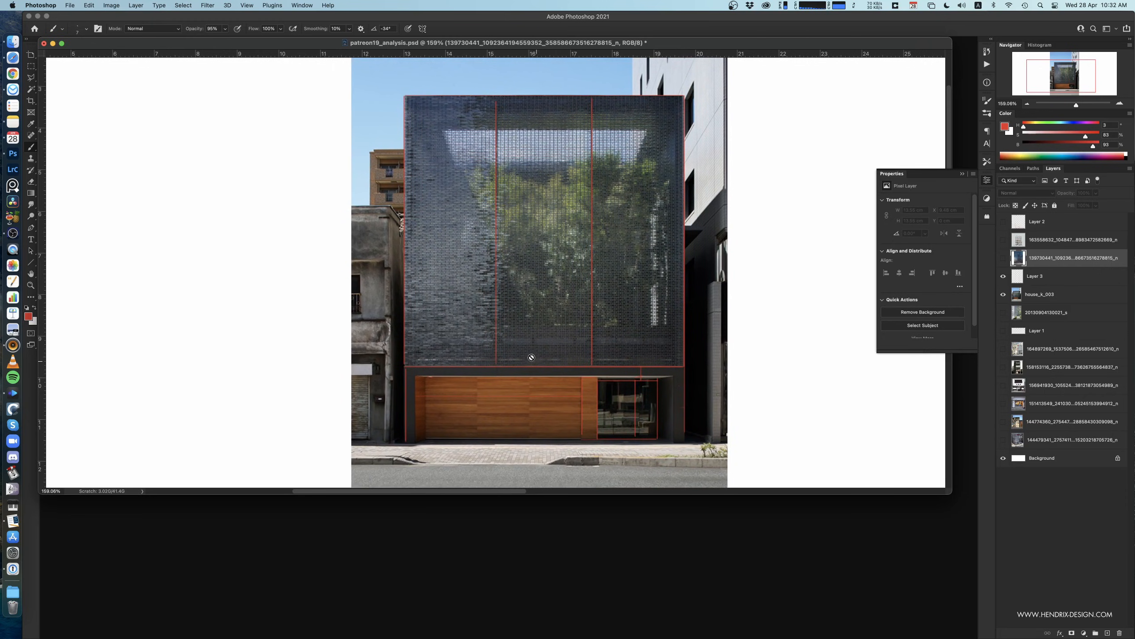
{"action": "left_click_drag", "start_coordinate": [583, 364], "coordinate": [578, 361]}
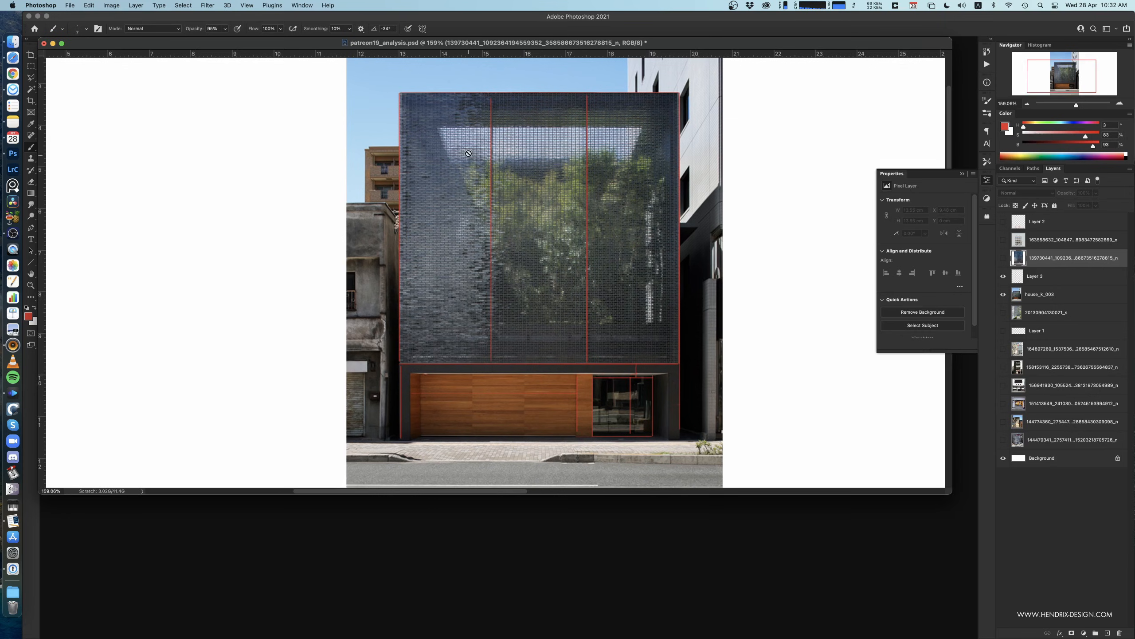
{"action": "scroll", "coordinate": [535, 264], "scroll_direction": "down", "scroll_amount": 2}
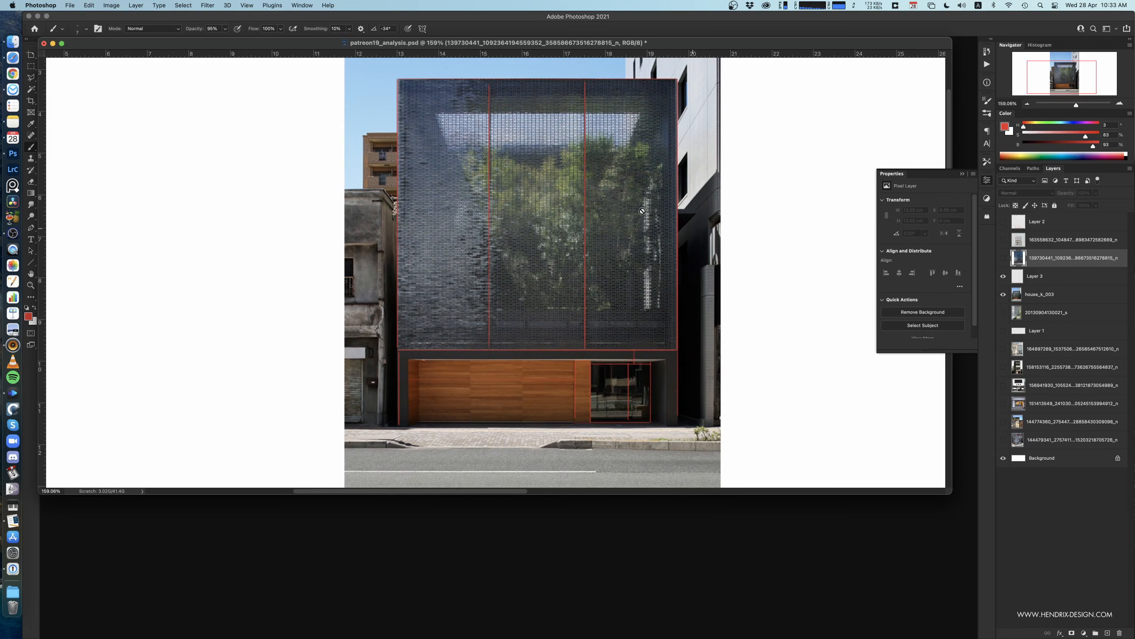
{"action": "left_click_drag", "start_coordinate": [599, 314], "coordinate": [621, 258]}
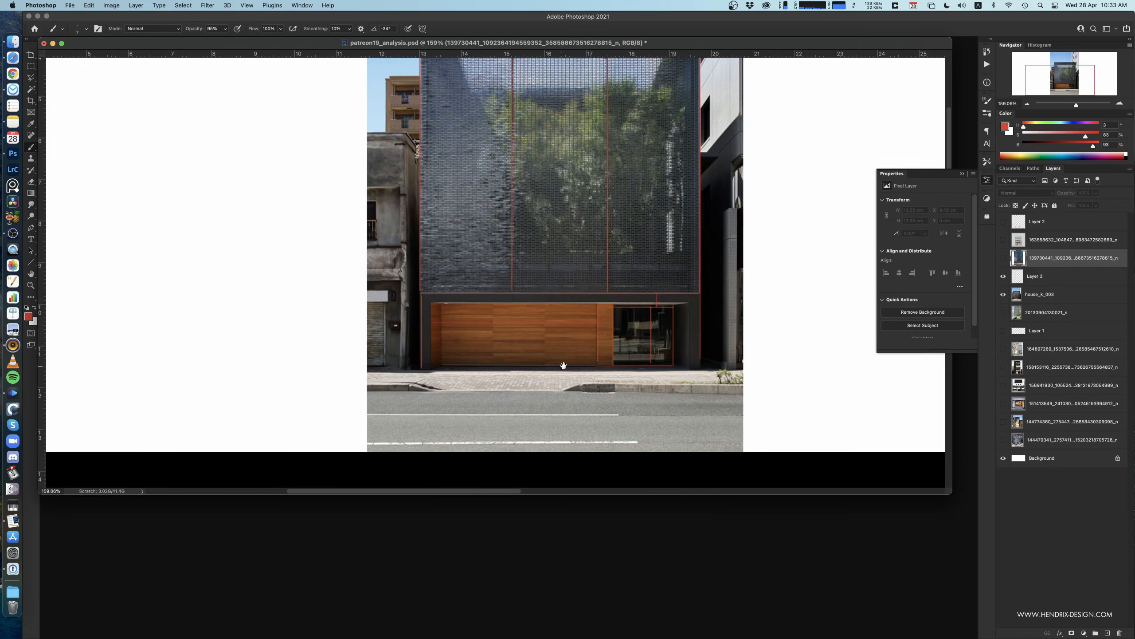
{"action": "left_click_drag", "start_coordinate": [561, 366], "coordinate": [547, 391]}
{"action": "left_click_drag", "start_coordinate": [490, 364], "coordinate": [507, 384]}
{"action": "scroll", "coordinate": [528, 382], "scroll_direction": "down", "scroll_amount": 1, "text": "alt"}
{"action": "left_click_drag", "start_coordinate": [575, 361], "coordinate": [567, 335]}
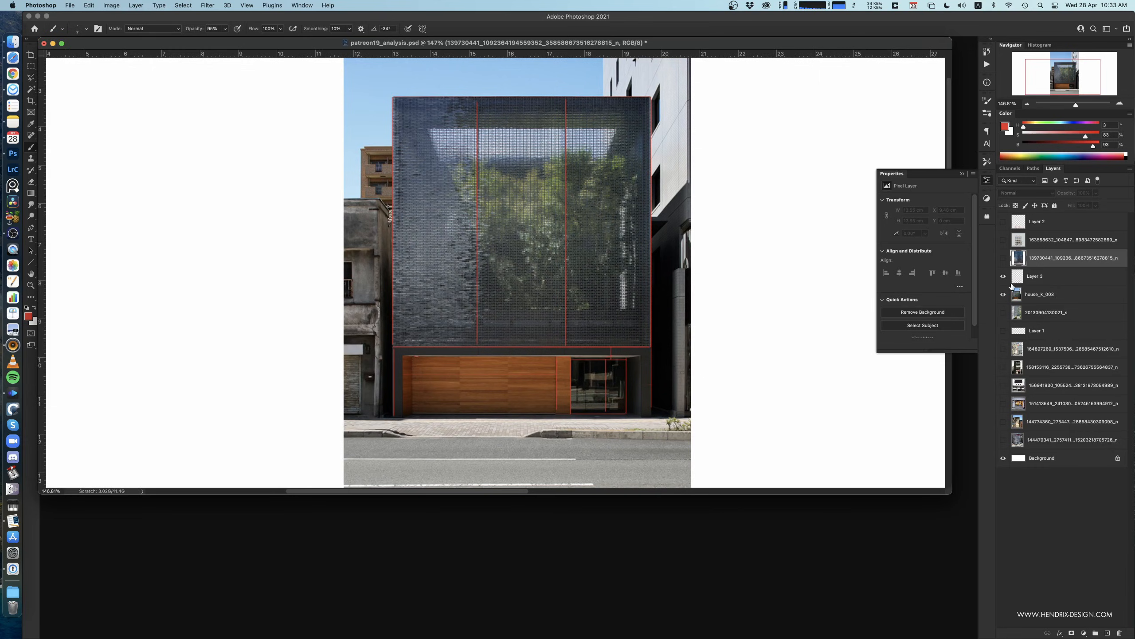
- Hide Layer 3's outlines and compare the house_k_003 photo with the white corner building and the glass-block facade by switching layer visibility
{"action": "left_click", "coordinate": [1003, 276]}
{"action": "left_click", "coordinate": [1003, 294]}
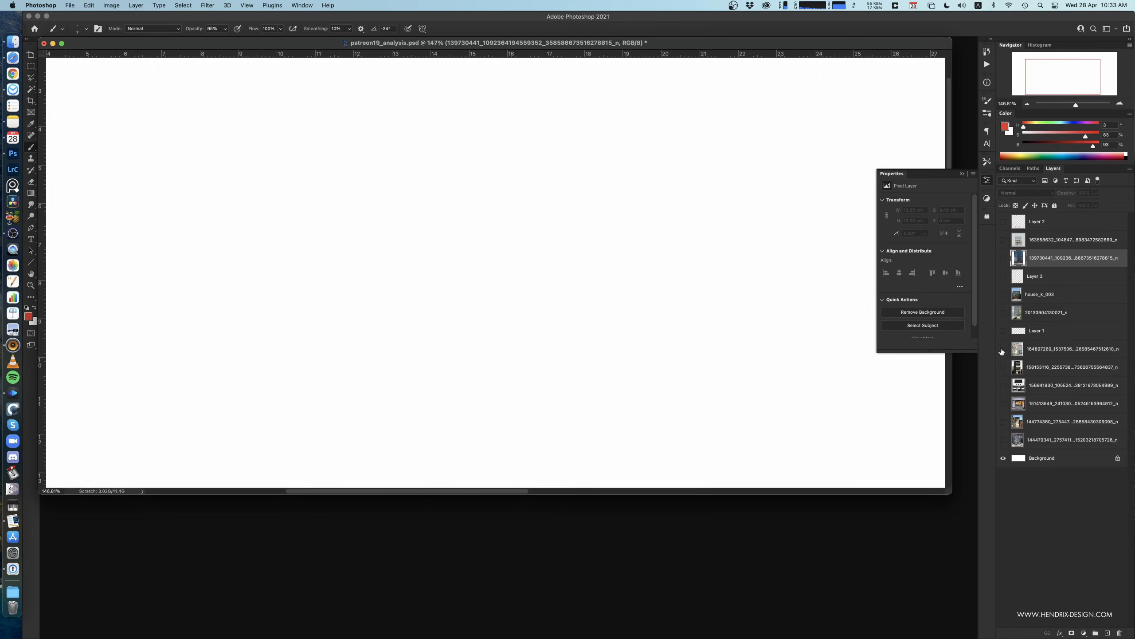
{"action": "left_click", "coordinate": [1003, 349]}
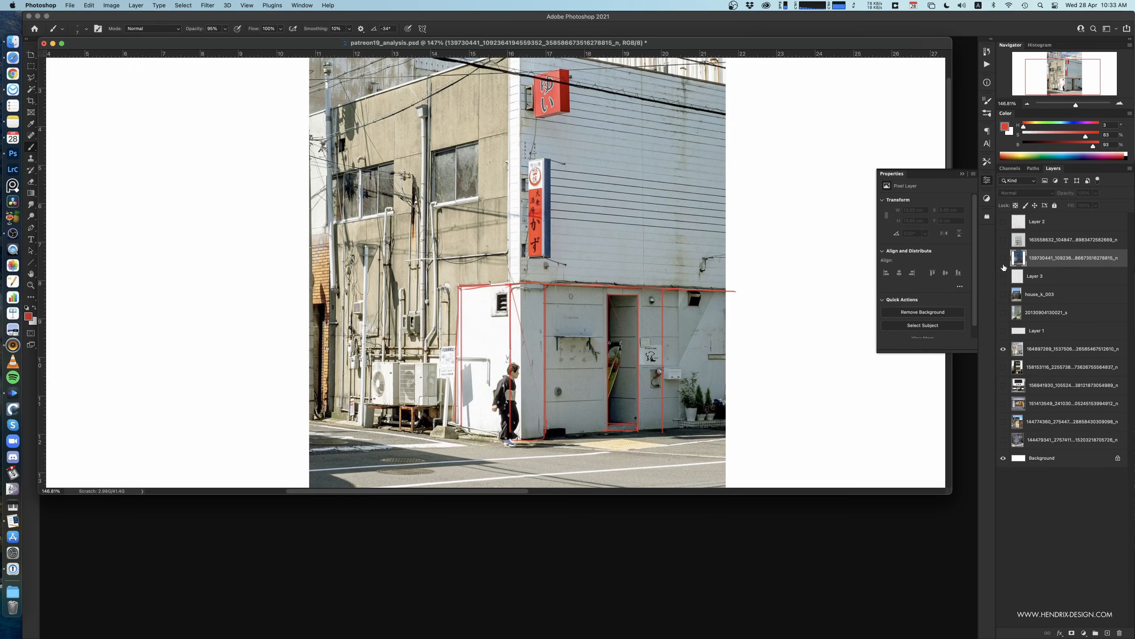
{"action": "left_click", "coordinate": [1003, 263]}
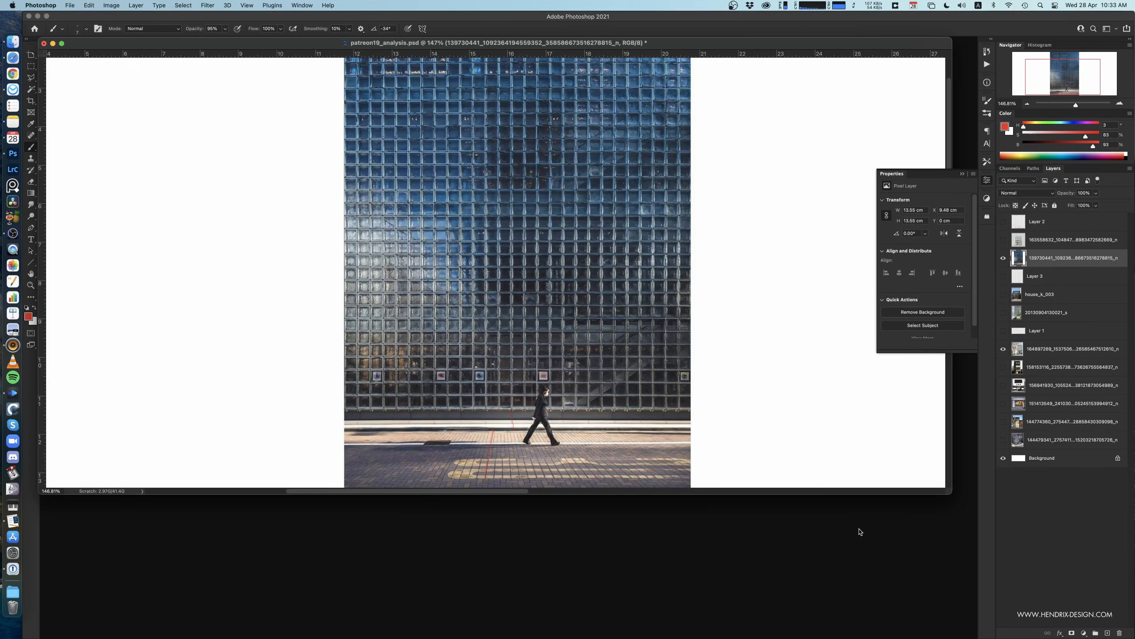
{"action": "left_click", "coordinate": [1004, 258]}
{"action": "left_click", "coordinate": [1003, 295]}
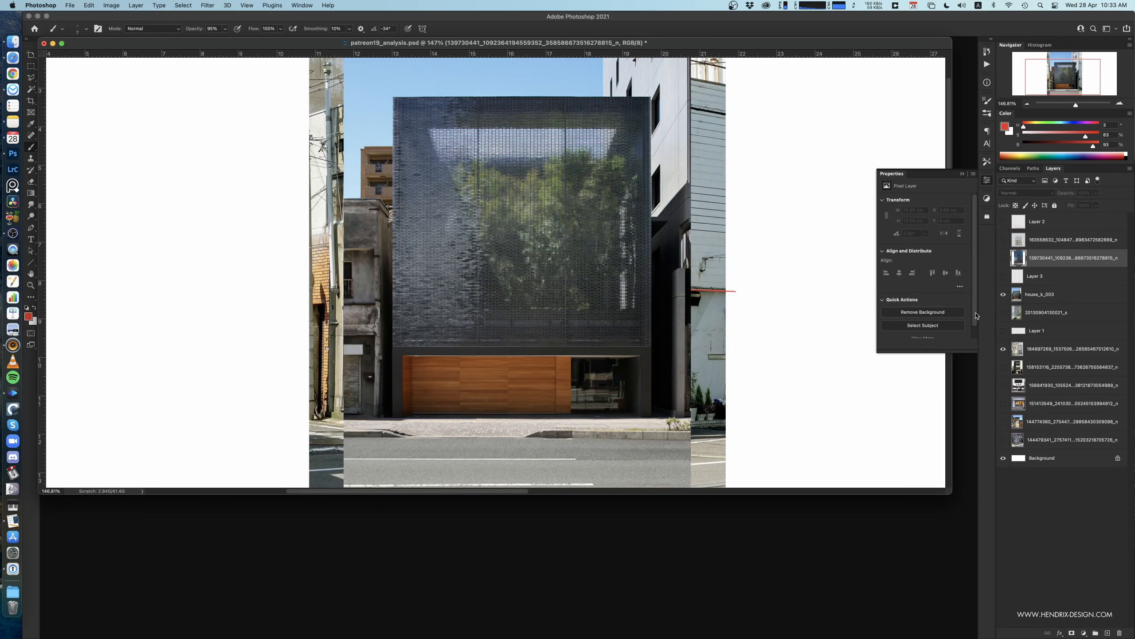
{"action": "left_click", "coordinate": [1003, 349]}
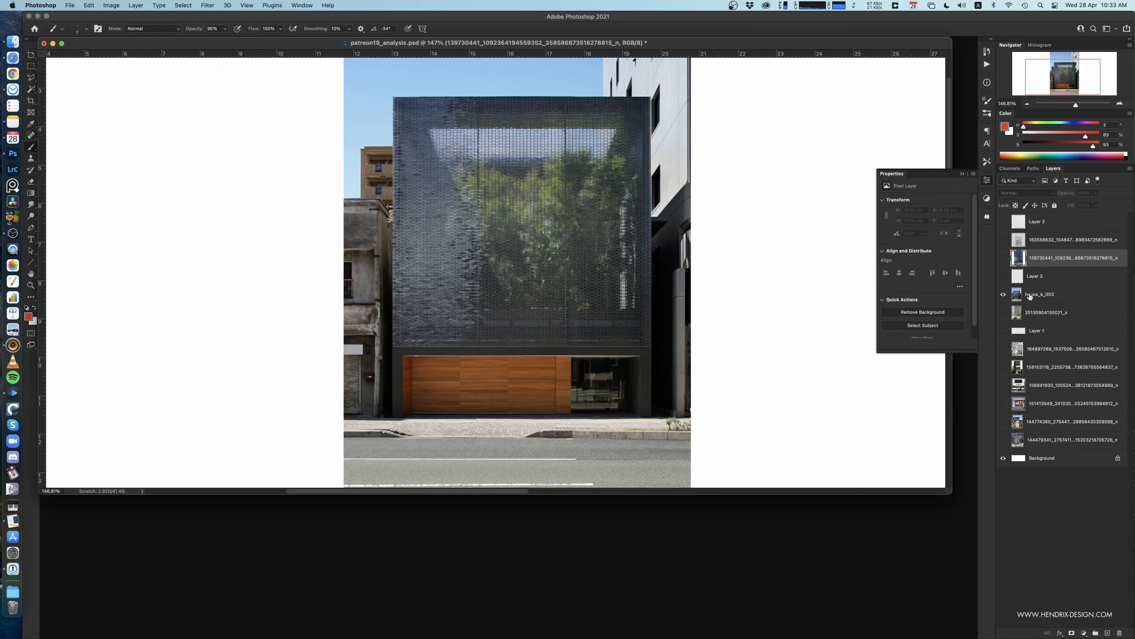
- Hide the house_k_003 photo and show the multi-storey facade photo with the red-lettered shop sign
{"action": "left_click", "coordinate": [1004, 295]}
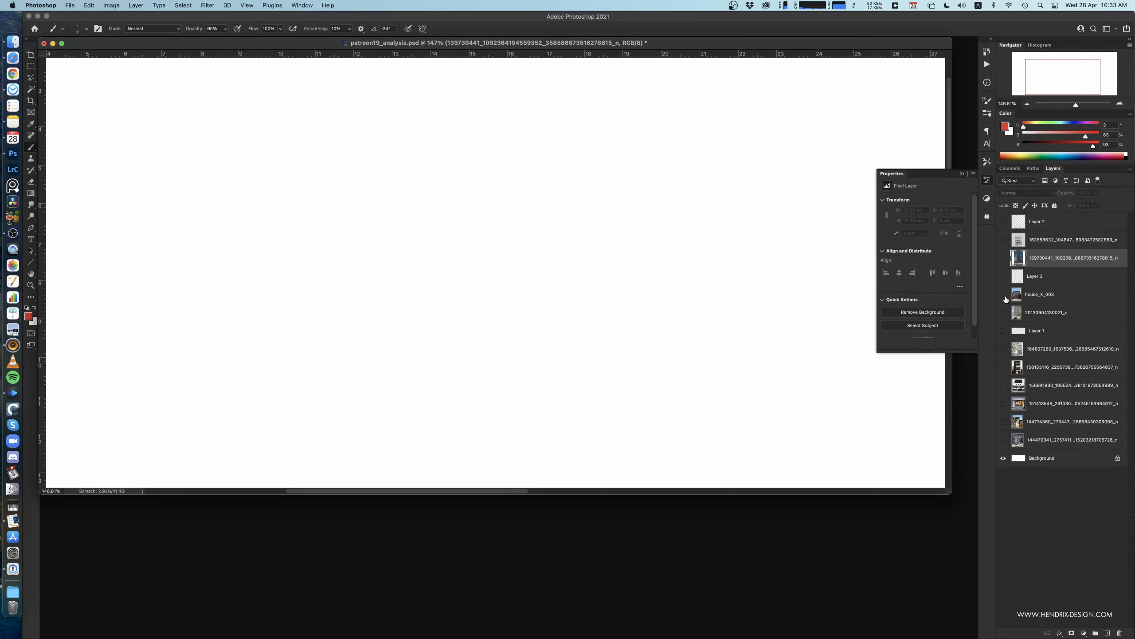
{"action": "left_click", "coordinate": [1003, 298]}
{"action": "left_click", "coordinate": [1003, 298]}
{"action": "left_click", "coordinate": [1003, 367]}
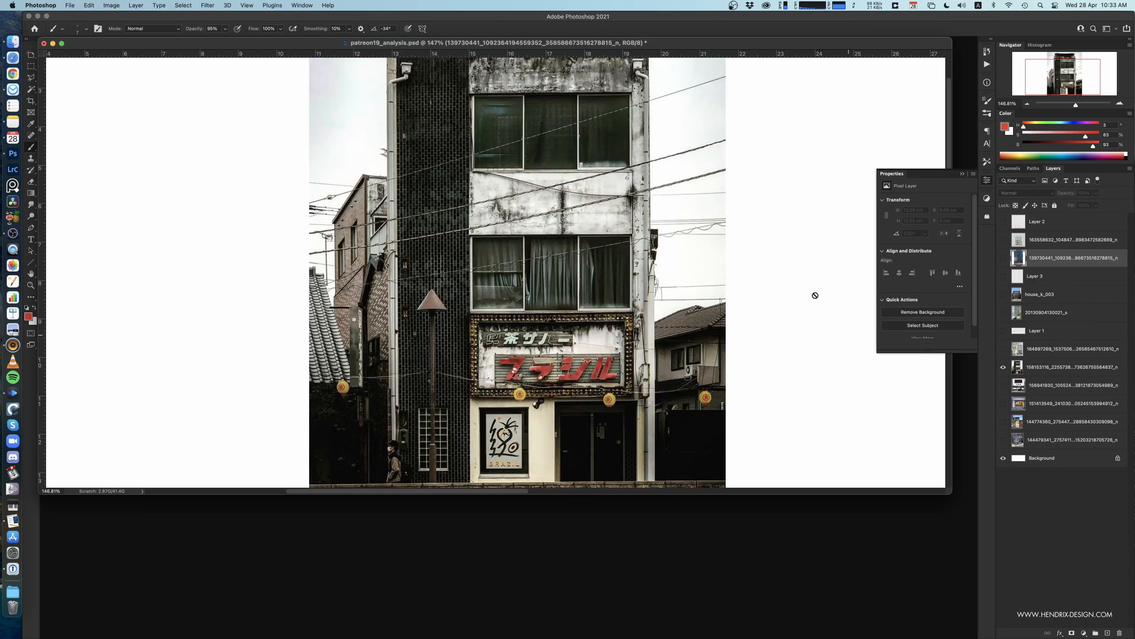
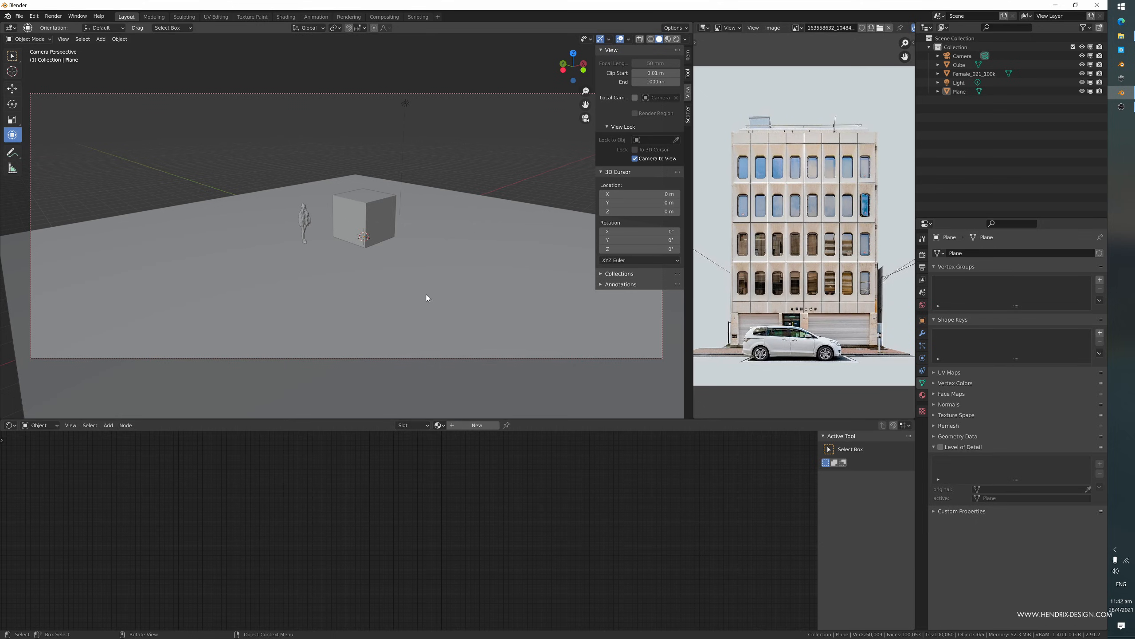
- Switch to Blender and examine the ground plane, human figure and cube at eye level from several angles
{"action": "middle_click_drag", "start_coordinate": [427, 286], "coordinate": [321, 232]}
{"action": "scroll", "coordinate": [434, 287], "scroll_direction": "up", "scroll_amount": 2}
{"action": "scroll", "coordinate": [296, 232], "scroll_direction": "up", "scroll_amount": 3}
{"action": "left_click", "coordinate": [275, 237]}
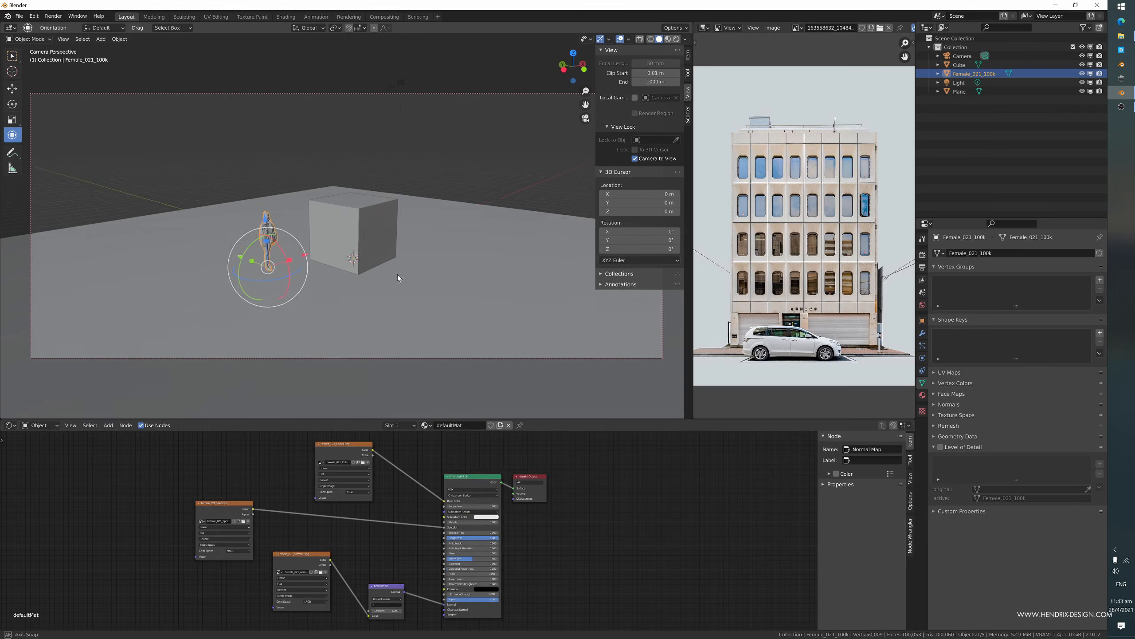
{"action": "left_click", "coordinate": [472, 285]}
{"action": "middle_click_drag", "start_coordinate": [472, 286], "coordinate": [544, 280]}
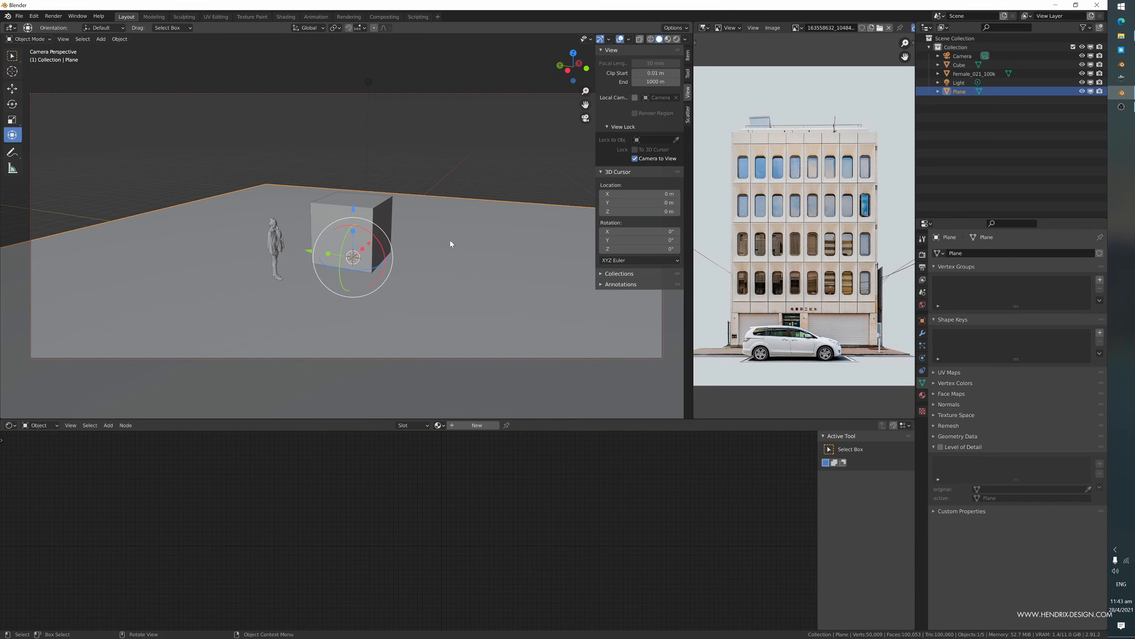
{"action": "middle_click_drag", "start_coordinate": [462, 273], "coordinate": [395, 229]}
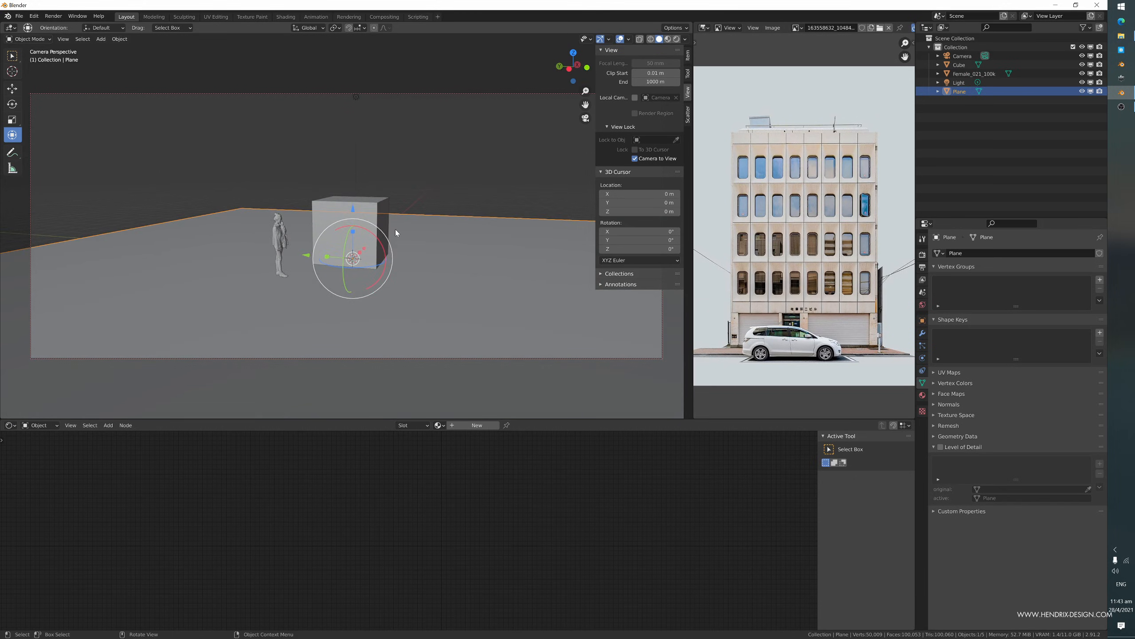
{"action": "left_click", "coordinate": [386, 210]}
{"action": "mouse_move", "coordinate": [446, 268]}
{"action": "middle_mouse_down"}
{"action": "mouse_move", "coordinate": [416, 275]}
{"action": "mouse_move", "coordinate": [460, 282]}
{"action": "middle_mouse_up"}
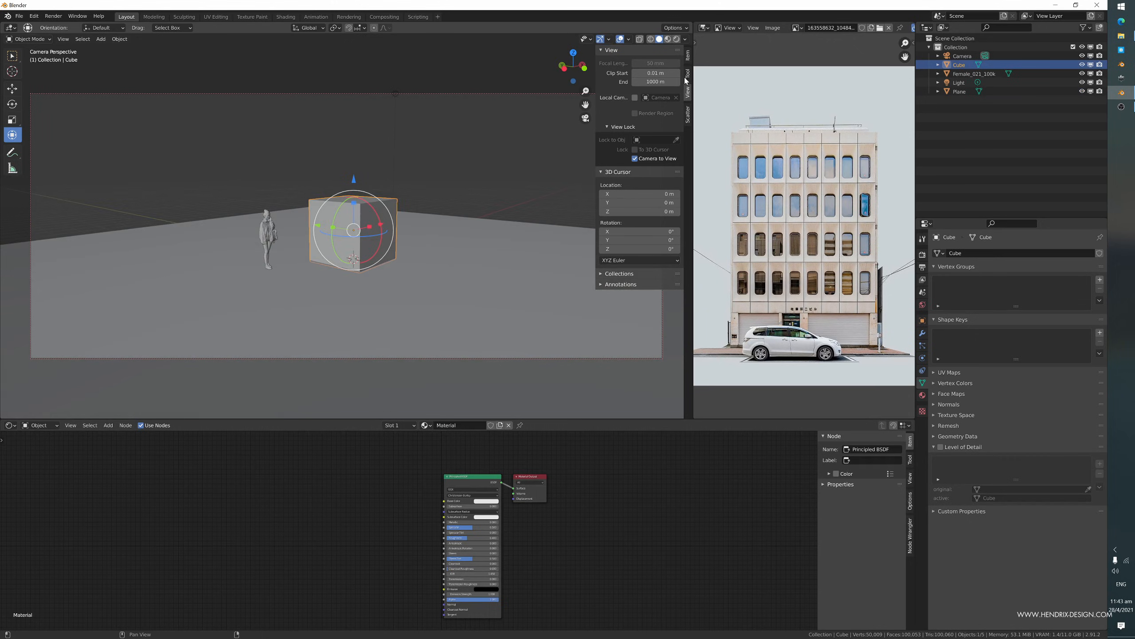
- Show the object transform values and apply the ground plane's scale
{"action": "left_click", "coordinate": [689, 54]}
{"action": "middle_click_drag", "start_coordinate": [387, 327], "coordinate": [418, 311]}
{"action": "left_click", "coordinate": [476, 298]}
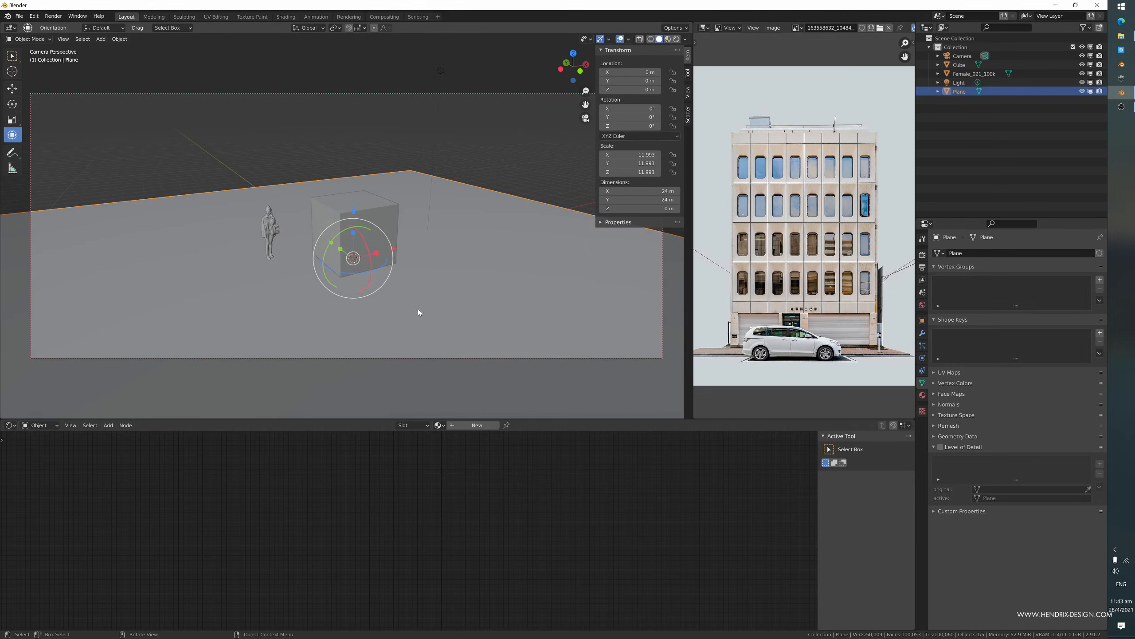
{"action": "middle_click_drag", "start_coordinate": [251, 273], "coordinate": [450, 288]}
{"action": "key", "text": "ctrl+a"}
{"action": "left_click", "coordinate": [458, 309]}
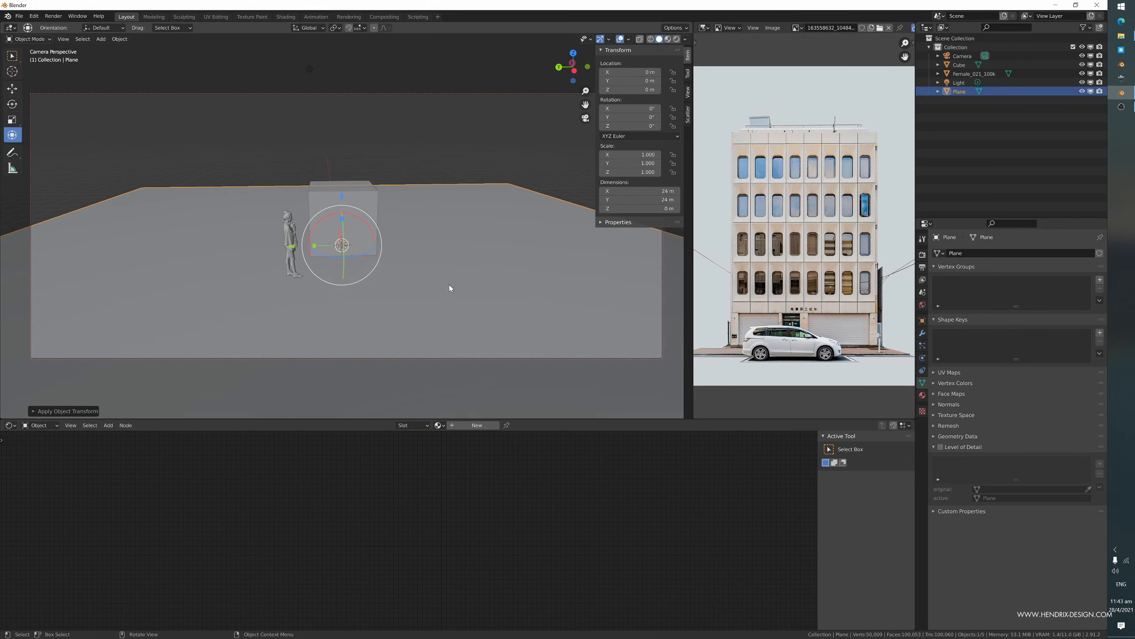
- Shrink the cube in X and Y only, keeping its height, to start a facade module
{"action": "left_click", "coordinate": [705, 29]}
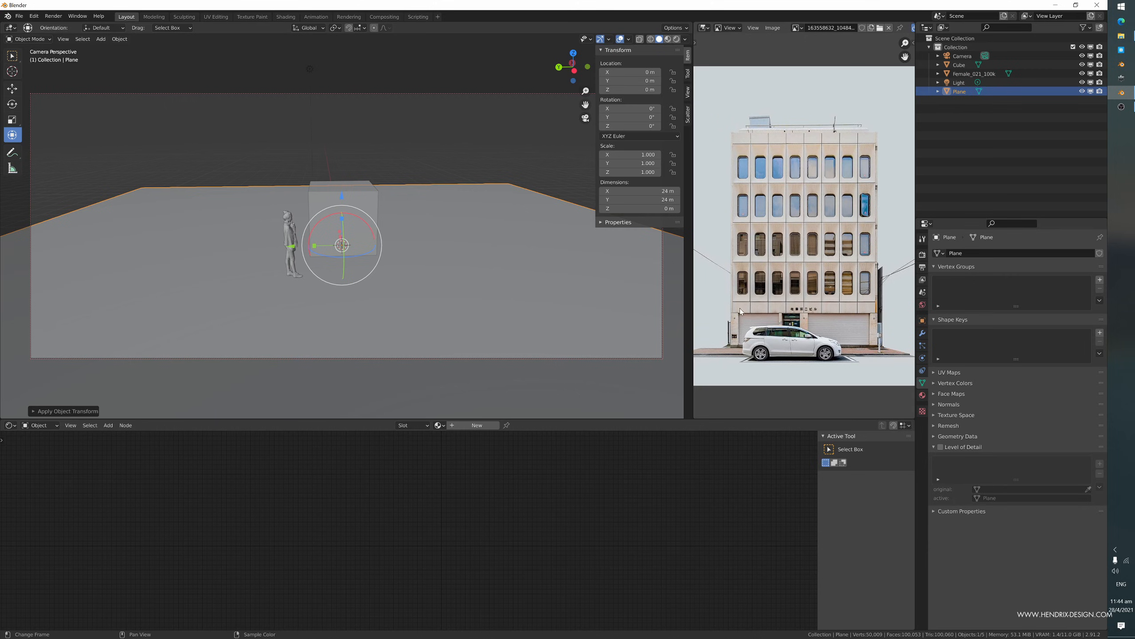
{"action": "middle_click_drag", "start_coordinate": [537, 226], "coordinate": [577, 287]}
{"action": "left_click", "coordinate": [422, 256]}
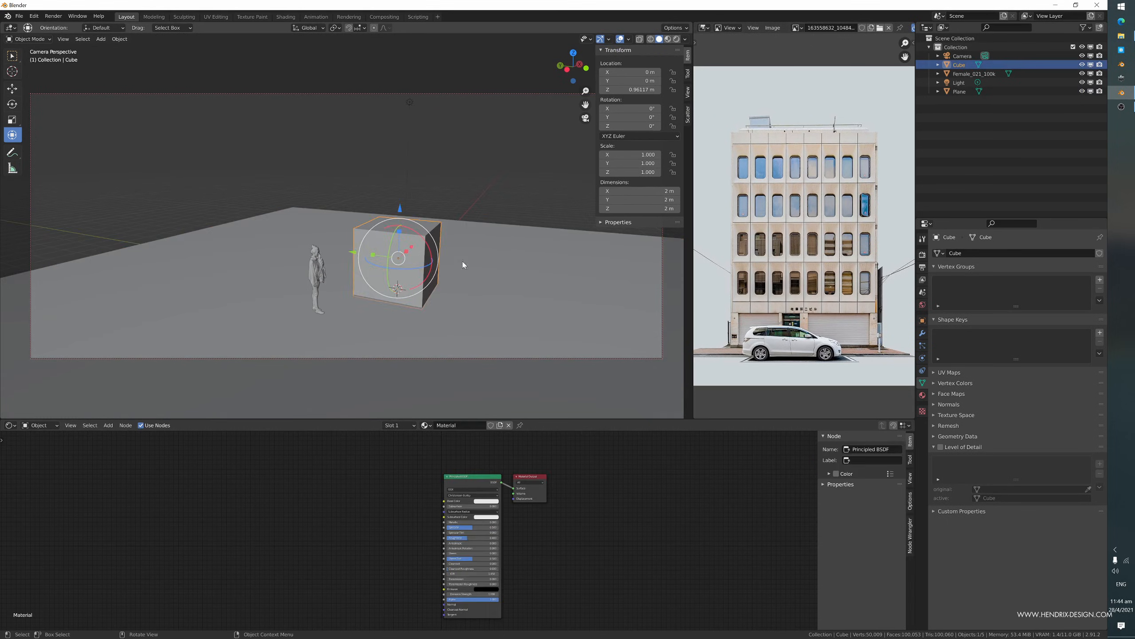
{"action": "middle_click_drag", "start_coordinate": [463, 264], "coordinate": [447, 223]}
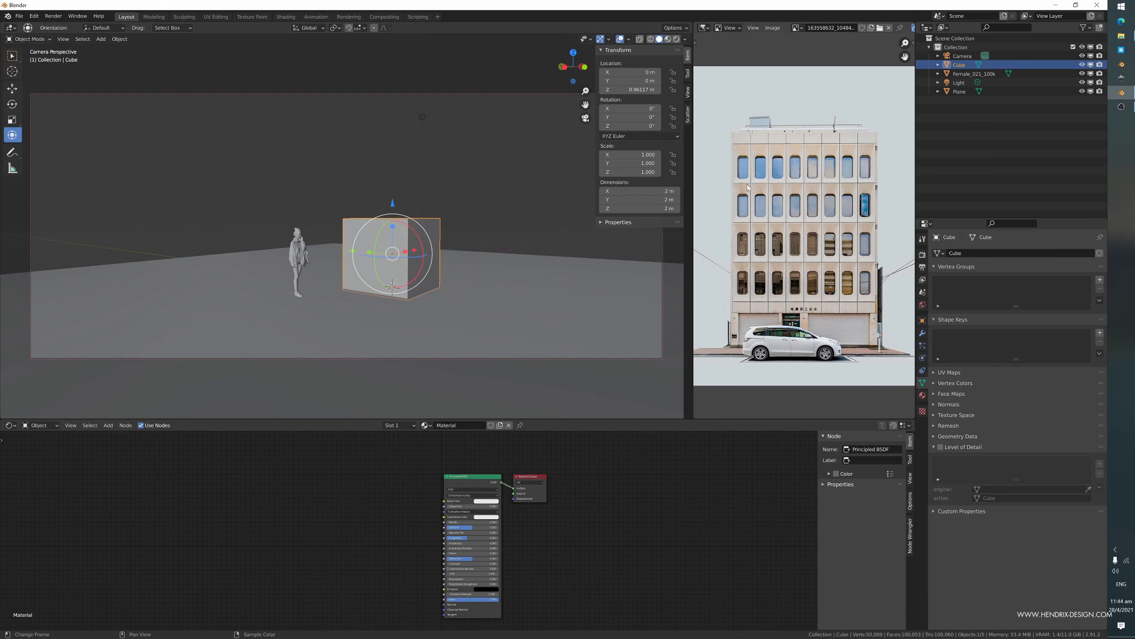
{"action": "middle_click_drag", "start_coordinate": [411, 268], "coordinate": [495, 273]}
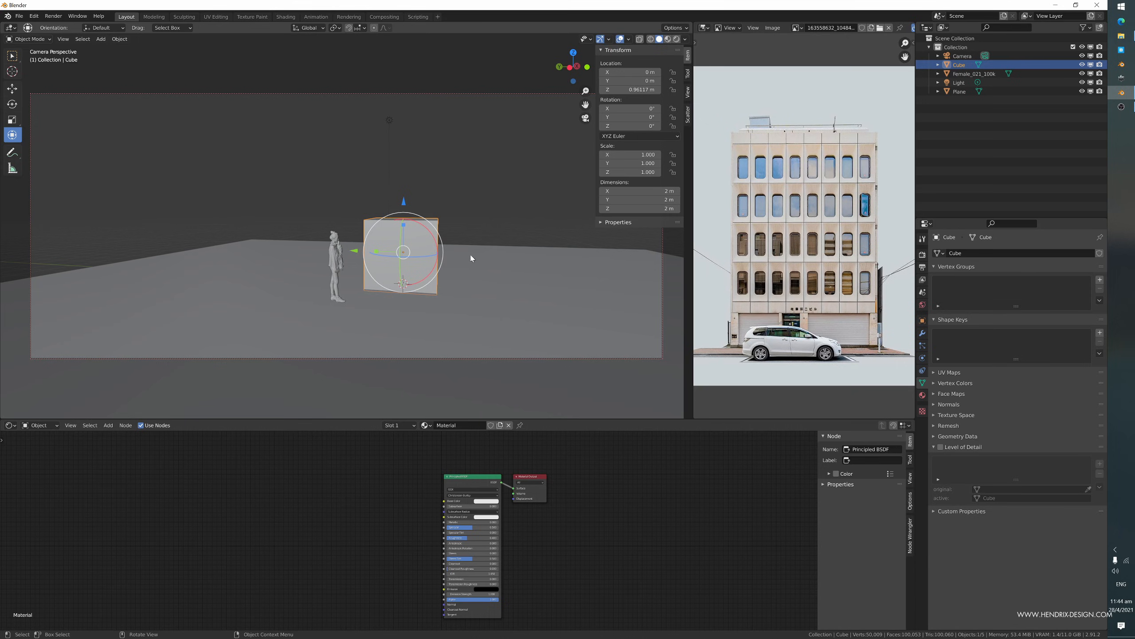
{"action": "mouse_move", "coordinate": [440, 242]}
{"action": "middle_mouse_down"}
{"action": "mouse_move", "coordinate": [447, 270]}
{"action": "mouse_move", "coordinate": [444, 256]}
{"action": "mouse_move", "coordinate": [461, 261]}
{"action": "mouse_move", "coordinate": [432, 240]}
{"action": "middle_mouse_up"}
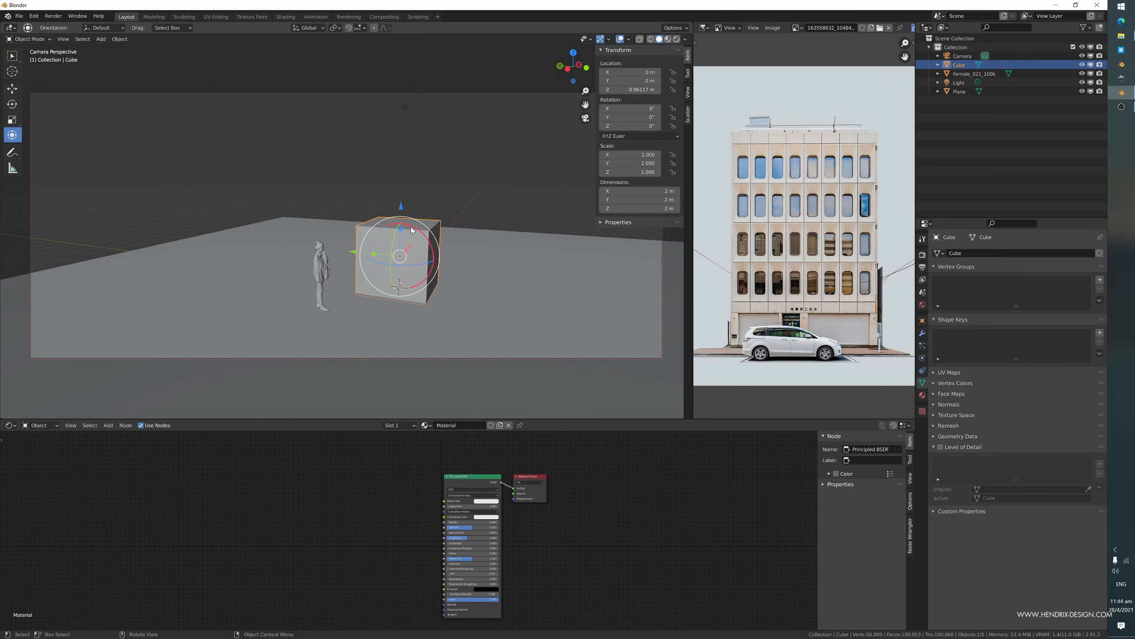
{"action": "key", "text": "s"}
{"action": "key", "text": "shift+z"}
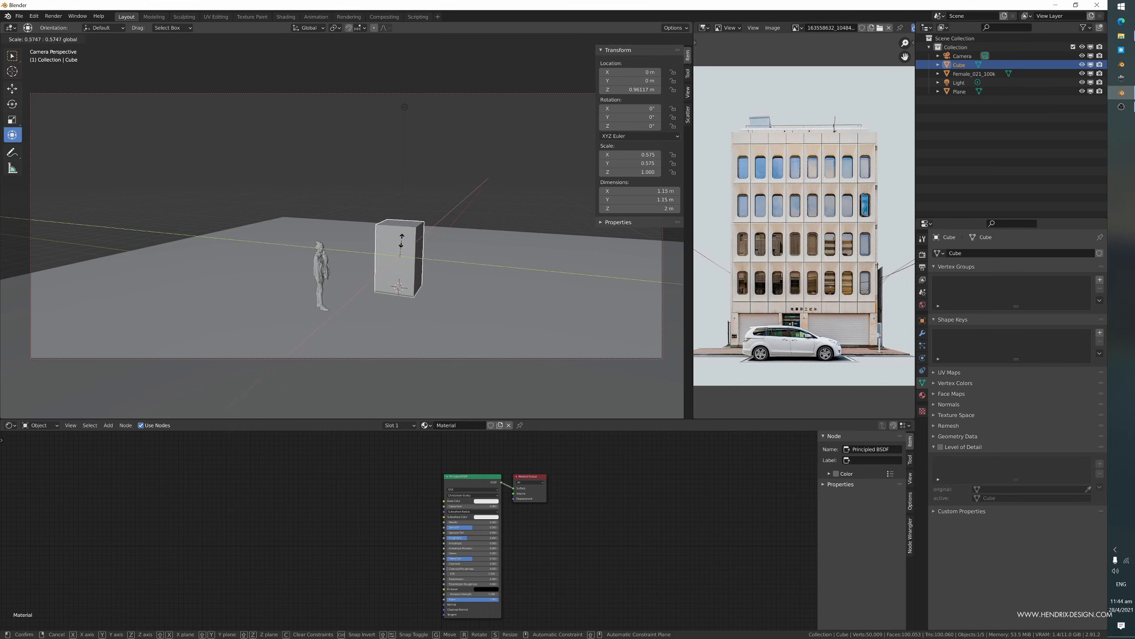
{"action": "left_click_drag", "start_coordinate": [402, 240], "coordinate": [401, 242], "text": "shift"}
- Raise the block to about 2.79 m on Z and scale it uniformly to about 1.34 × 1.34 × 2.66 m
{"action": "middle_click_drag", "start_coordinate": [419, 247], "coordinate": [432, 229]}
{"action": "left_click_drag", "start_coordinate": [405, 203], "coordinate": [419, 132]}
{"action": "key", "text": "s"}
{"action": "left_click", "coordinate": [444, 141]}
{"action": "middle_click_drag", "start_coordinate": [429, 185], "coordinate": [444, 195]}
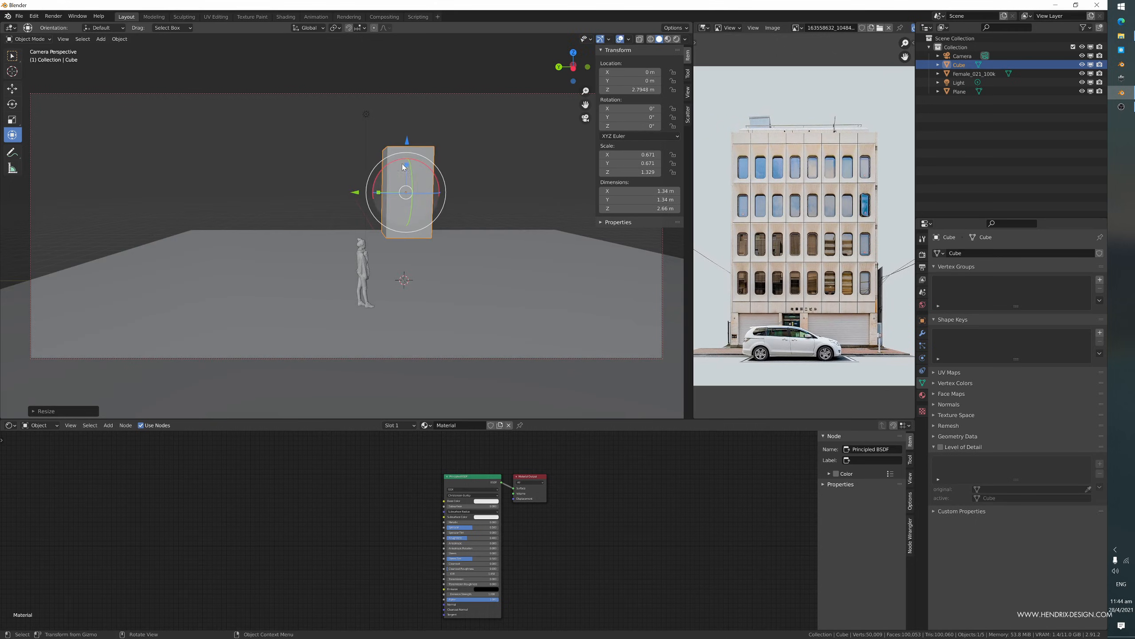
- Stretch the block to about 3.45 m high and 1.5 m along Y
{"action": "left_click_drag", "start_coordinate": [404, 166], "coordinate": [404, 158]}
{"action": "middle_click_drag", "start_coordinate": [404, 159], "coordinate": [383, 213]}
{"action": "left_click_drag", "start_coordinate": [380, 200], "coordinate": [367, 200]}
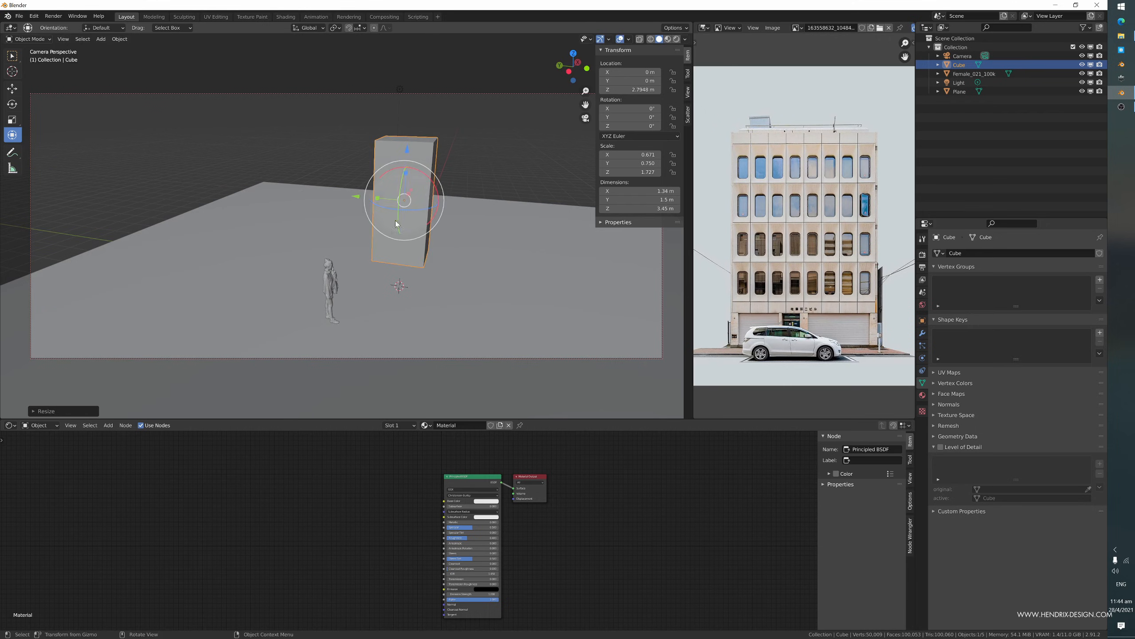
{"action": "mouse_move", "coordinate": [368, 200]}
{"action": "middle_mouse_down"}
{"action": "mouse_move", "coordinate": [419, 233]}
{"action": "mouse_move", "coordinate": [373, 194]}
{"action": "middle_mouse_up"}
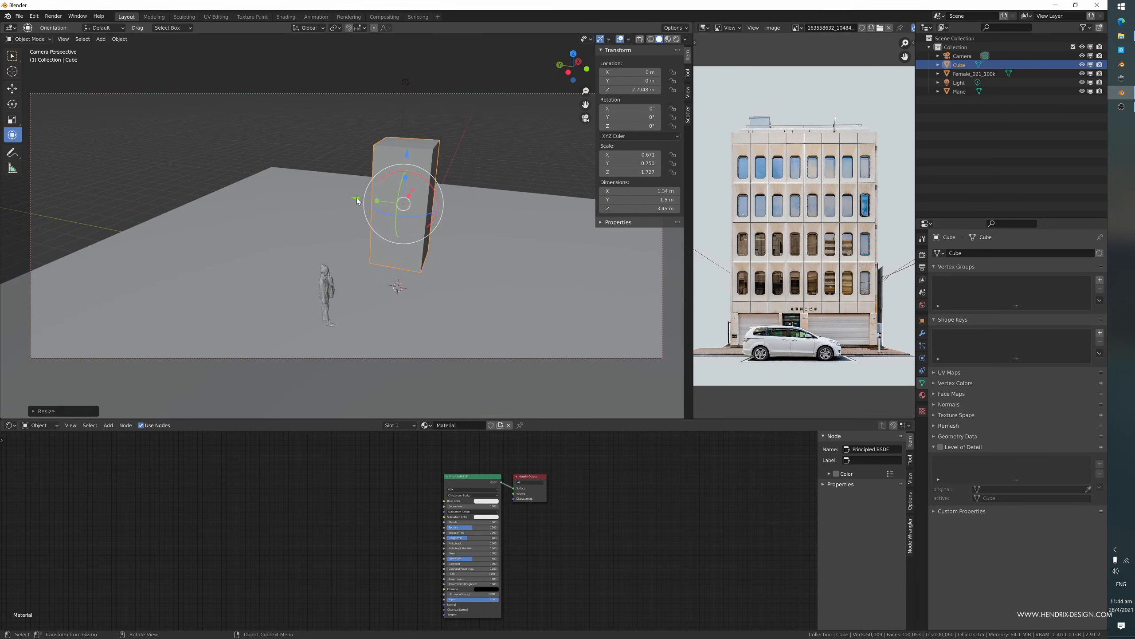
- Move the block along Y to about -1.34 m and check its proportions against the human figure
{"action": "left_click_drag", "start_coordinate": [358, 201], "coordinate": [407, 206]}
{"action": "middle_click_drag", "start_coordinate": [407, 206], "coordinate": [380, 233]}
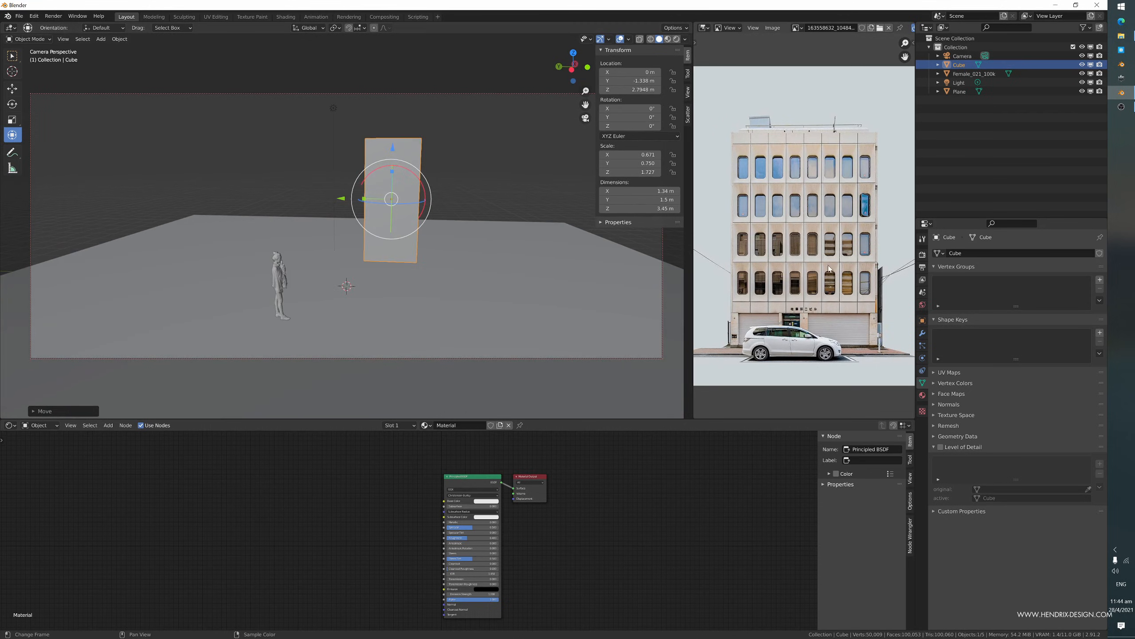
{"action": "mouse_move", "coordinate": [451, 246]}
{"action": "middle_mouse_down"}
{"action": "mouse_move", "coordinate": [518, 237]}
{"action": "mouse_move", "coordinate": [393, 251]}
{"action": "mouse_move", "coordinate": [415, 247]}
{"action": "mouse_move", "coordinate": [429, 272]}
{"action": "mouse_move", "coordinate": [413, 247]}
{"action": "mouse_move", "coordinate": [396, 246]}
{"action": "mouse_move", "coordinate": [437, 240]}
{"action": "middle_mouse_up"}
{"action": "scroll", "coordinate": [437, 240], "scroll_direction": "down", "scroll_amount": 1}
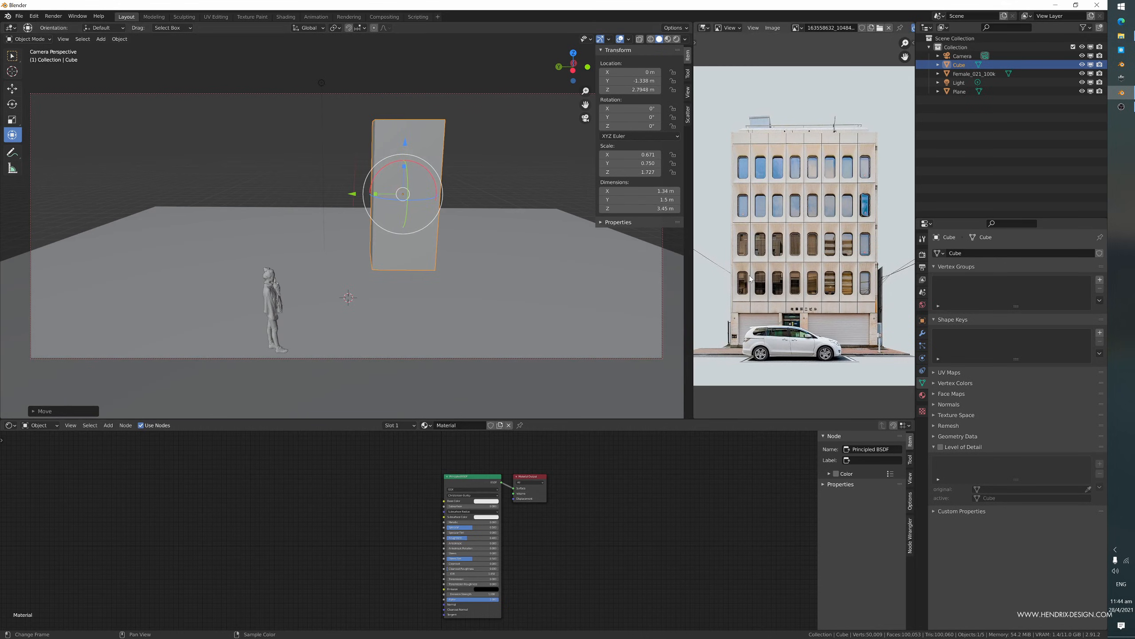
{"action": "middle_click_drag", "start_coordinate": [484, 209], "coordinate": [478, 210]}
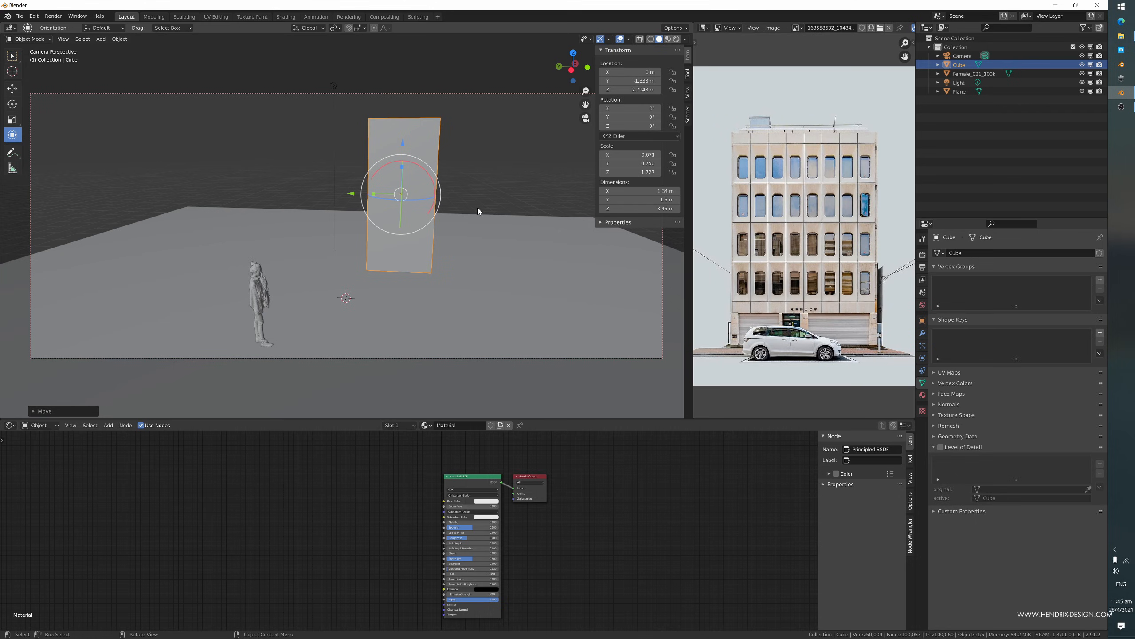
{"action": "middle_click_drag", "start_coordinate": [352, 159], "coordinate": [408, 245]}
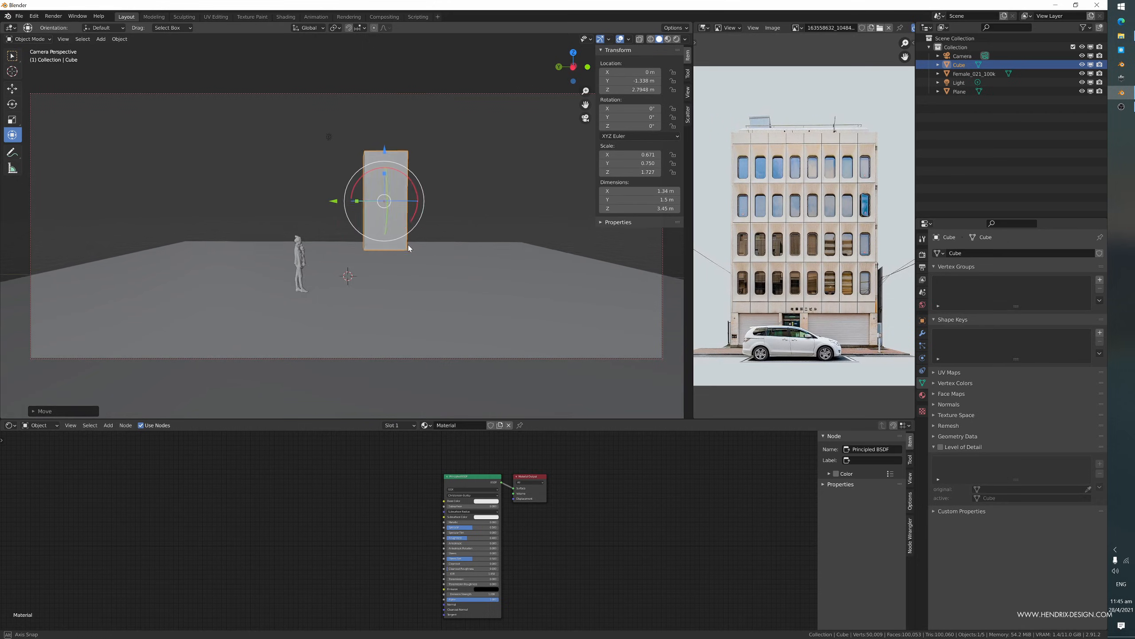
- Adjust the block's height above the ground, raising it to about 4.06 m on Z
{"action": "left_click_drag", "start_coordinate": [384, 151], "coordinate": [387, 177]}
{"action": "middle_click_drag", "start_coordinate": [387, 177], "coordinate": [379, 181]}
{"action": "left_click_drag", "start_coordinate": [379, 181], "coordinate": [379, 115]}
{"action": "middle_click_drag", "start_coordinate": [380, 116], "coordinate": [355, 205]}
- Widen the block to about 1.66 m along Y and apply its scale
{"action": "left_click_drag", "start_coordinate": [343, 185], "coordinate": [337, 180]}
{"action": "middle_click_drag", "start_coordinate": [337, 180], "coordinate": [345, 232]}
{"action": "key", "text": "ctrl+a"}
{"action": "left_click", "coordinate": [374, 217]}
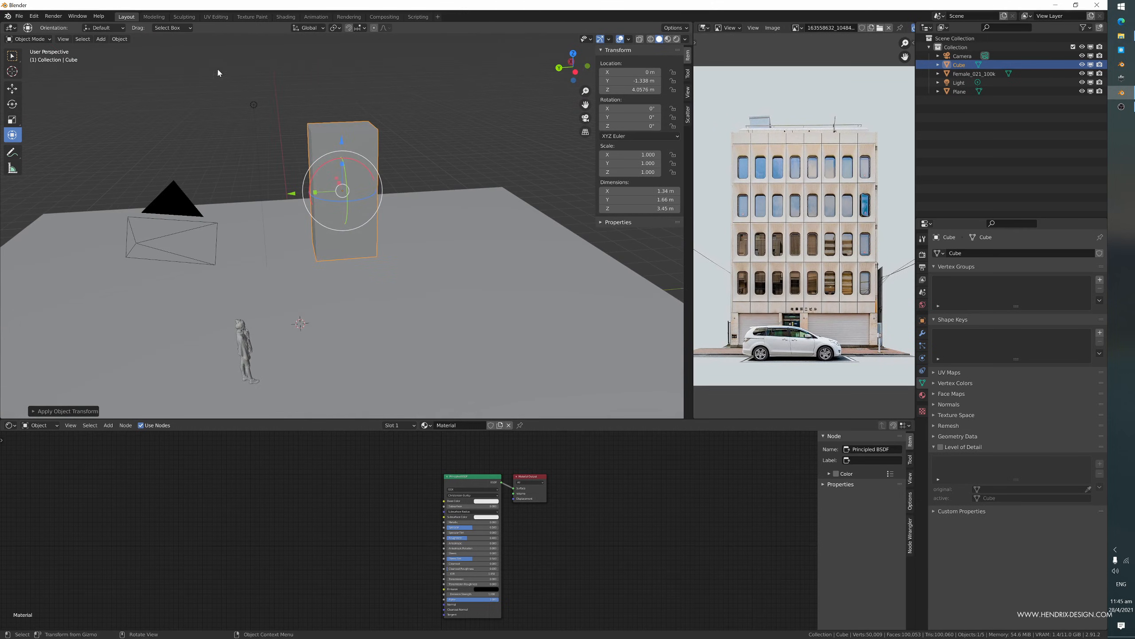
- Delete the light from the scene and reselect the tall block
{"action": "left_click", "coordinate": [253, 105]}
{"action": "key", "text": "x"}
{"action": "left_click", "coordinate": [283, 113]}
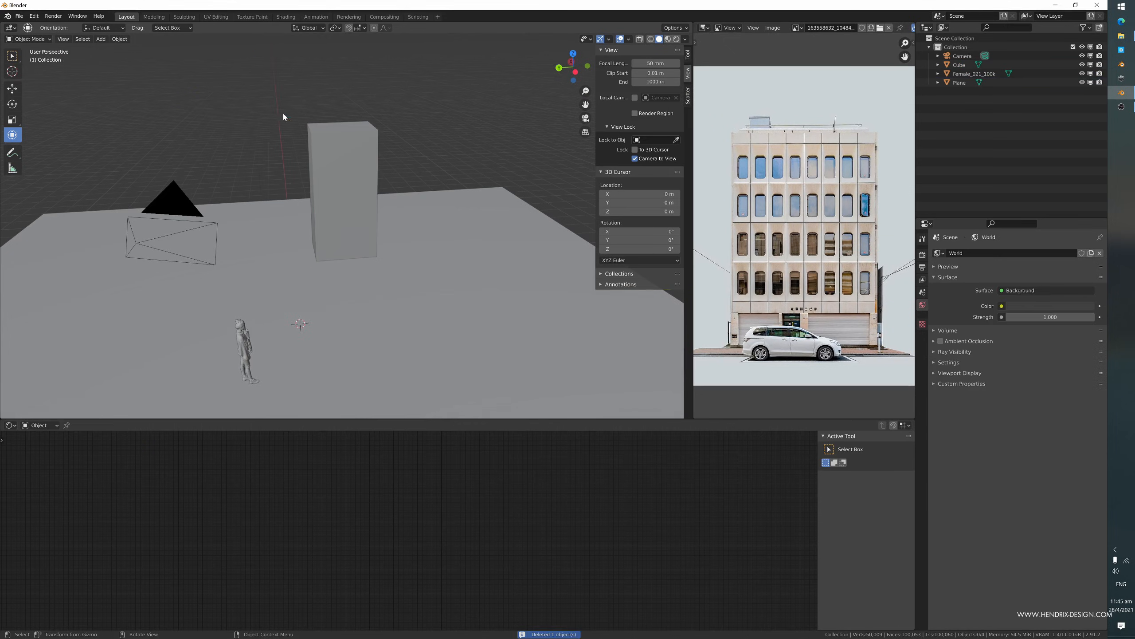
{"action": "middle_click_drag", "start_coordinate": [328, 180], "coordinate": [354, 195]}
{"action": "left_click", "coordinate": [334, 183]}
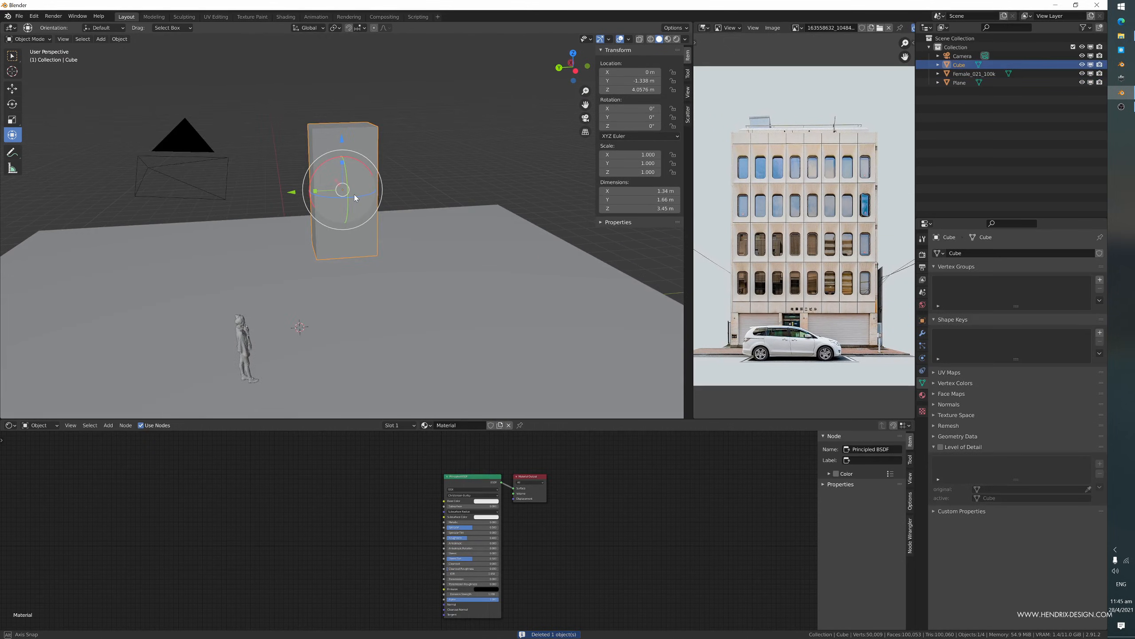
- Delete the tall block's back face on the +X side in face editing mode
{"action": "scroll", "coordinate": [356, 197], "scroll_direction": "up", "scroll_amount": 4}
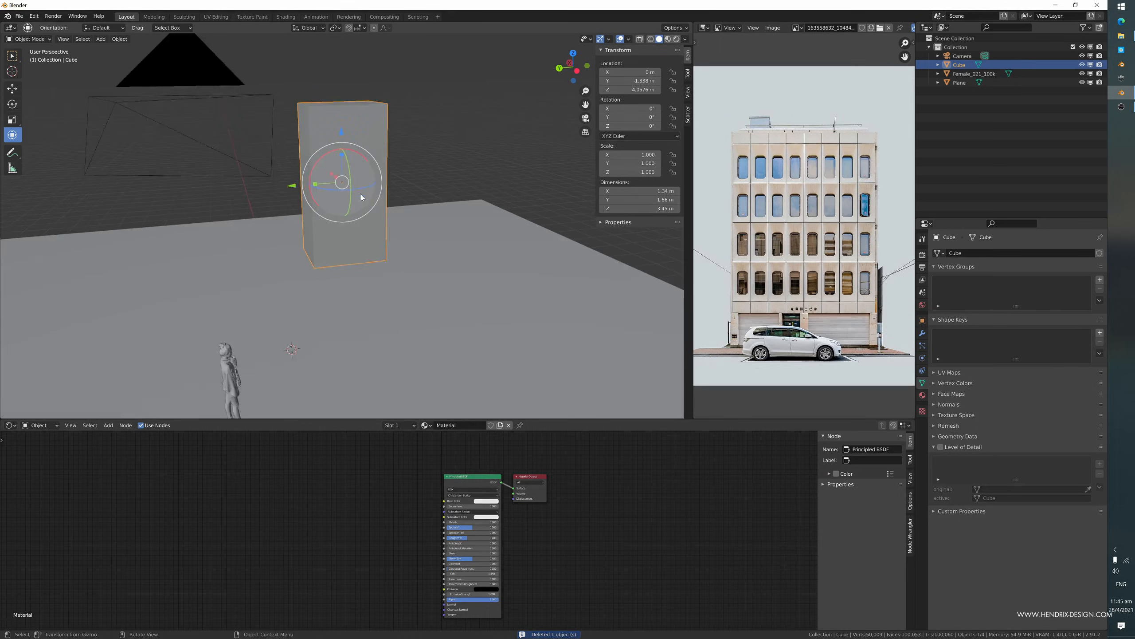
{"action": "middle_click_drag", "start_coordinate": [381, 194], "coordinate": [399, 222]}
{"action": "key", "text": "Tab"}
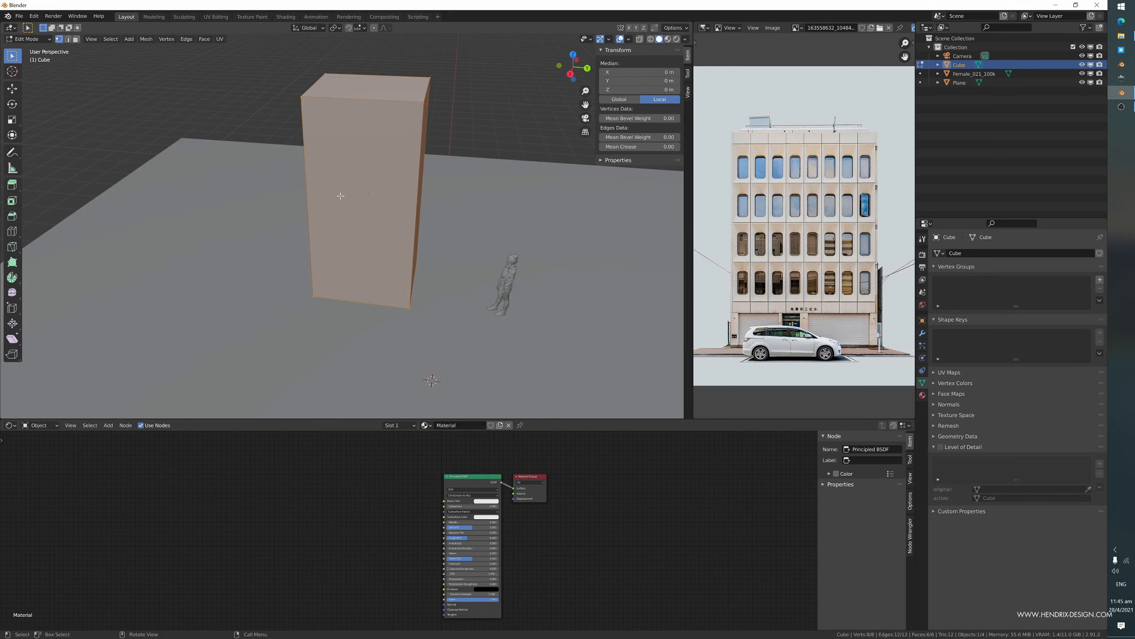
{"action": "key", "text": "3"}
{"action": "left_click", "coordinate": [348, 198]}
{"action": "mouse_move", "coordinate": [441, 216]}
{"action": "middle_mouse_down"}
{"action": "mouse_move", "coordinate": [405, 211]}
{"action": "mouse_move", "coordinate": [402, 228]}
{"action": "mouse_move", "coordinate": [289, 216]}
{"action": "mouse_move", "coordinate": [342, 244]}
{"action": "mouse_move", "coordinate": [315, 246]}
{"action": "mouse_move", "coordinate": [437, 217]}
{"action": "middle_mouse_up"}
{"action": "key", "text": "x"}
{"action": "left_click", "coordinate": [367, 232]}
- Inset the block's front face by about 0.35 m to outline the window opening
{"action": "left_click", "coordinate": [331, 234]}
{"action": "key", "text": "i"}
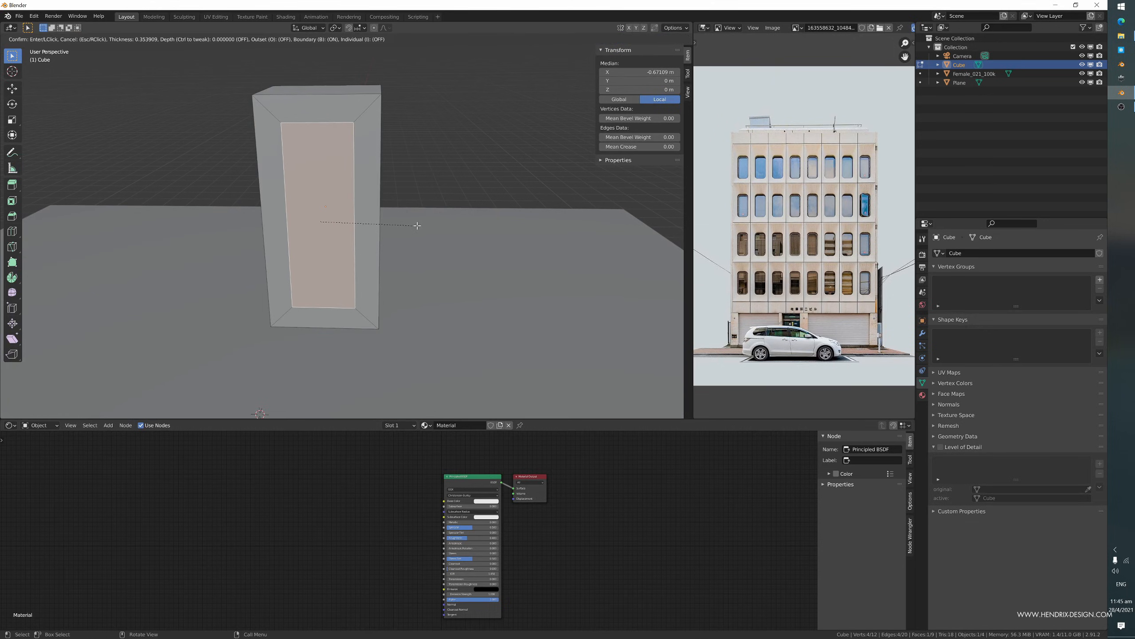
{"action": "left_click", "coordinate": [416, 226]}
{"action": "middle_click_drag", "start_coordinate": [417, 226], "coordinate": [437, 215]}
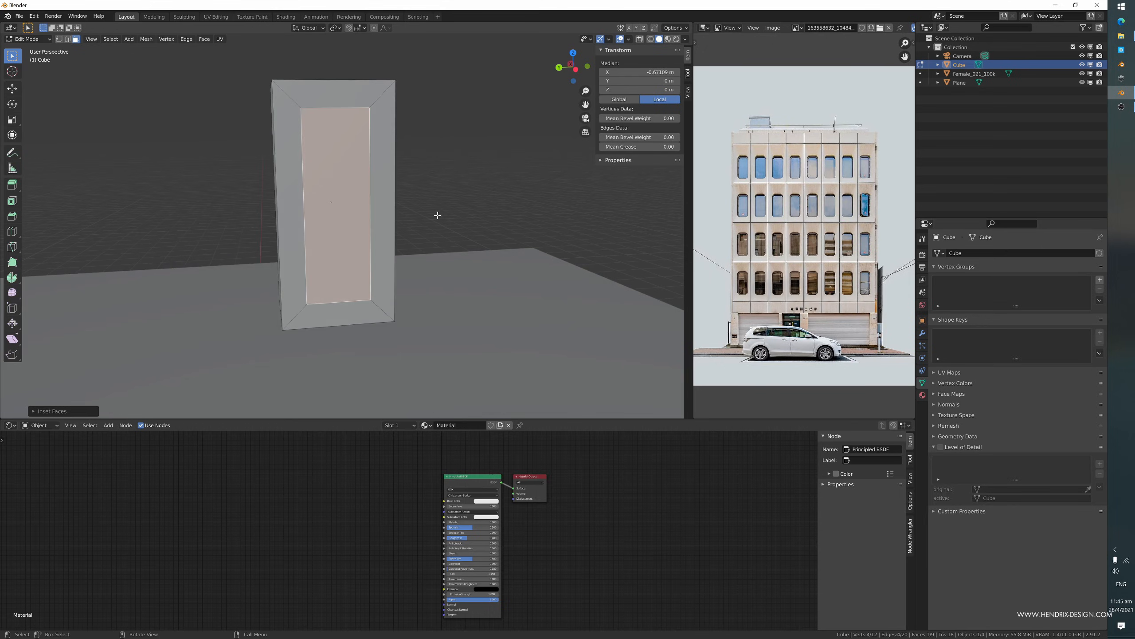
- Scale the inset front face with the Transform tool, shortening it along Z and adjusting its width along Y
{"action": "left_click", "coordinate": [12, 134]}
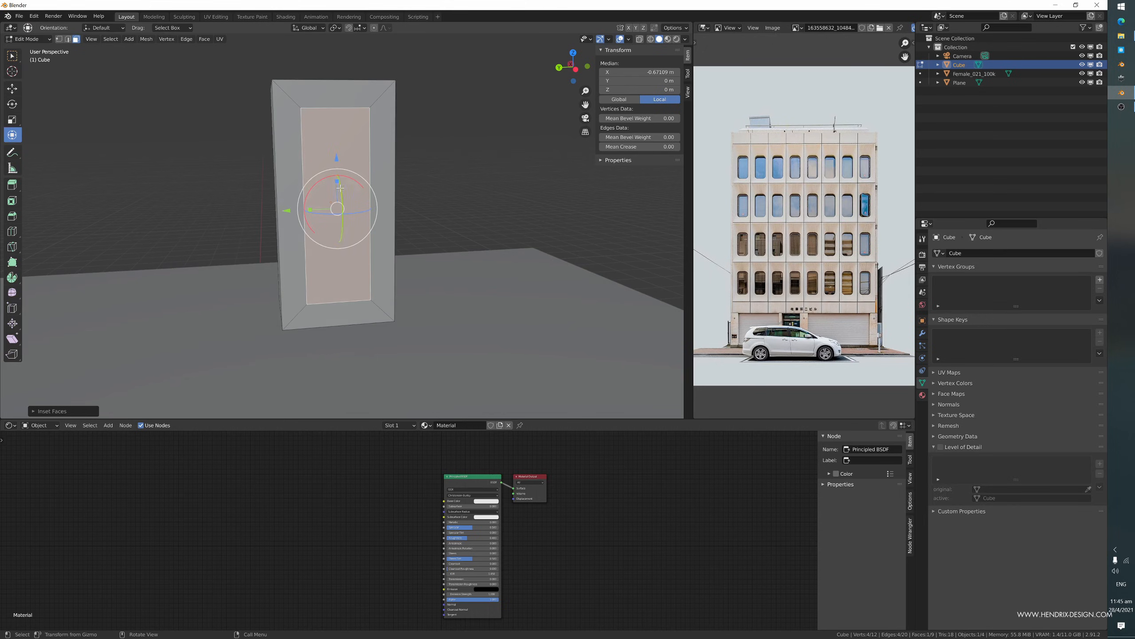
{"action": "left_click_drag", "start_coordinate": [341, 188], "coordinate": [337, 189]}
{"action": "middle_click_drag", "start_coordinate": [337, 189], "coordinate": [305, 204]}
{"action": "left_click_drag", "start_coordinate": [299, 218], "coordinate": [303, 216]}
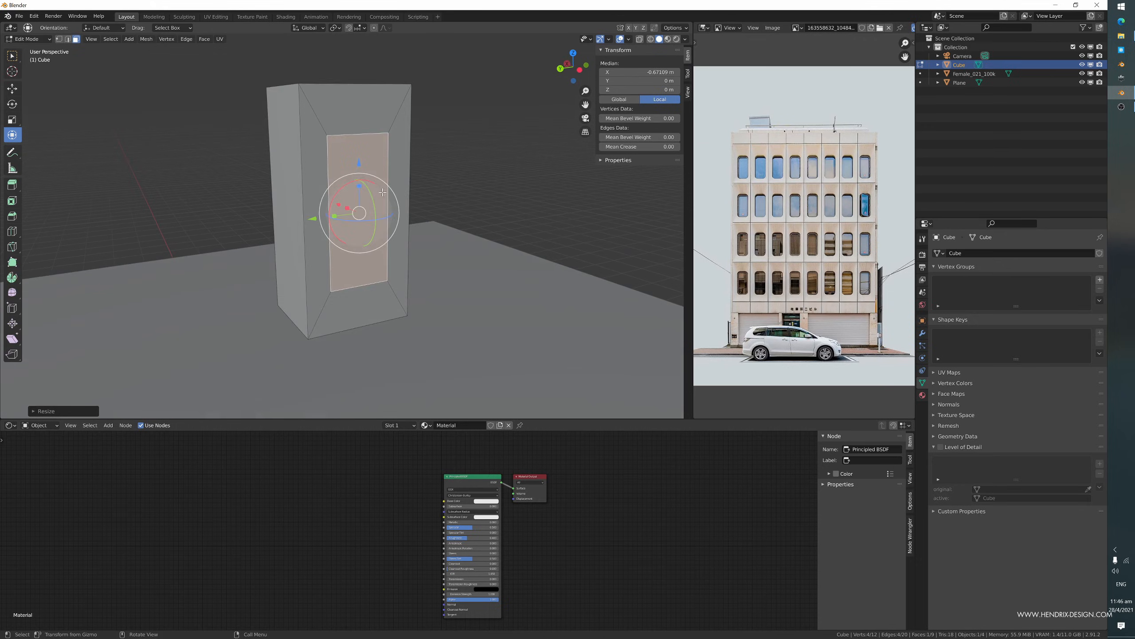
{"action": "middle_click_drag", "start_coordinate": [335, 192], "coordinate": [344, 214]}
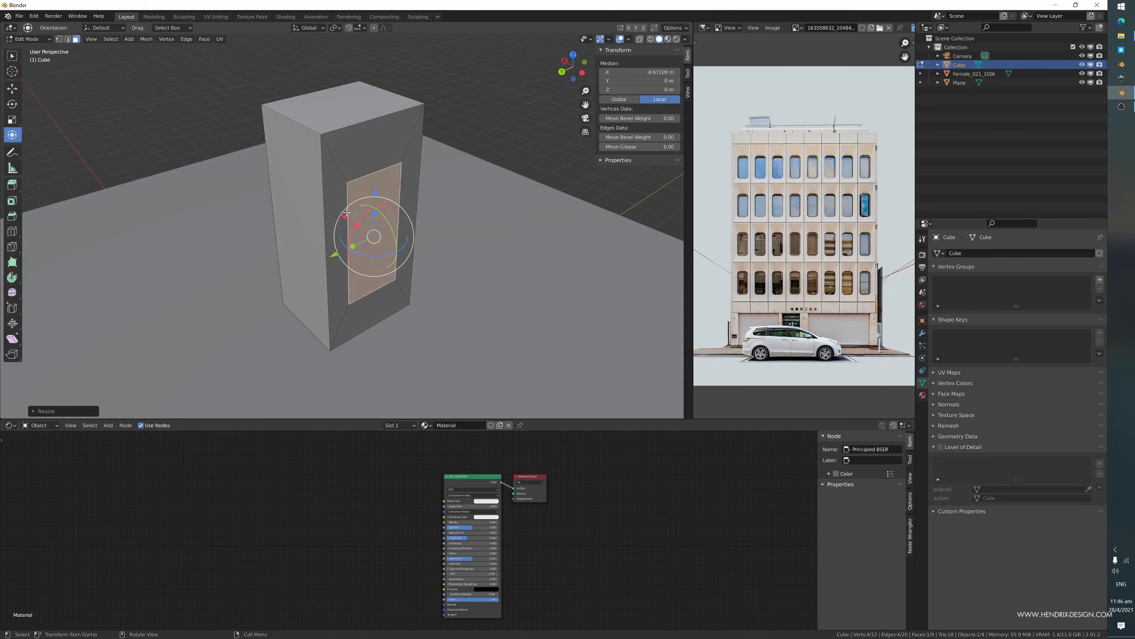
- Push the inset face into the block along X to about -0.50 m, giving the opening sloped sides
{"action": "key", "text": "g"}
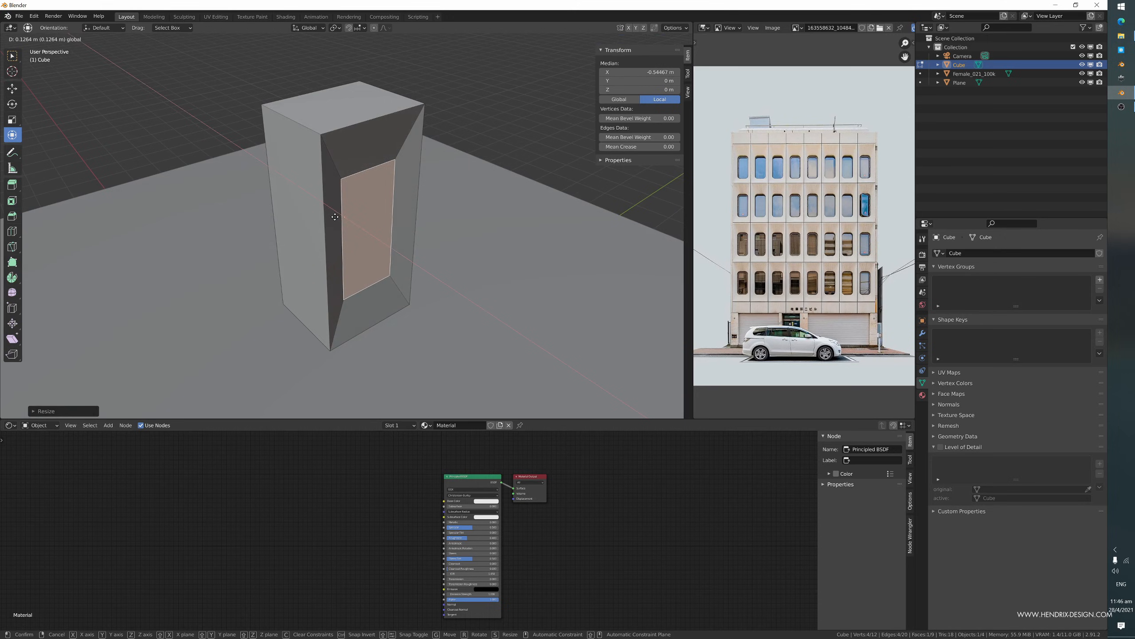
{"action": "left_click", "coordinate": [340, 219]}
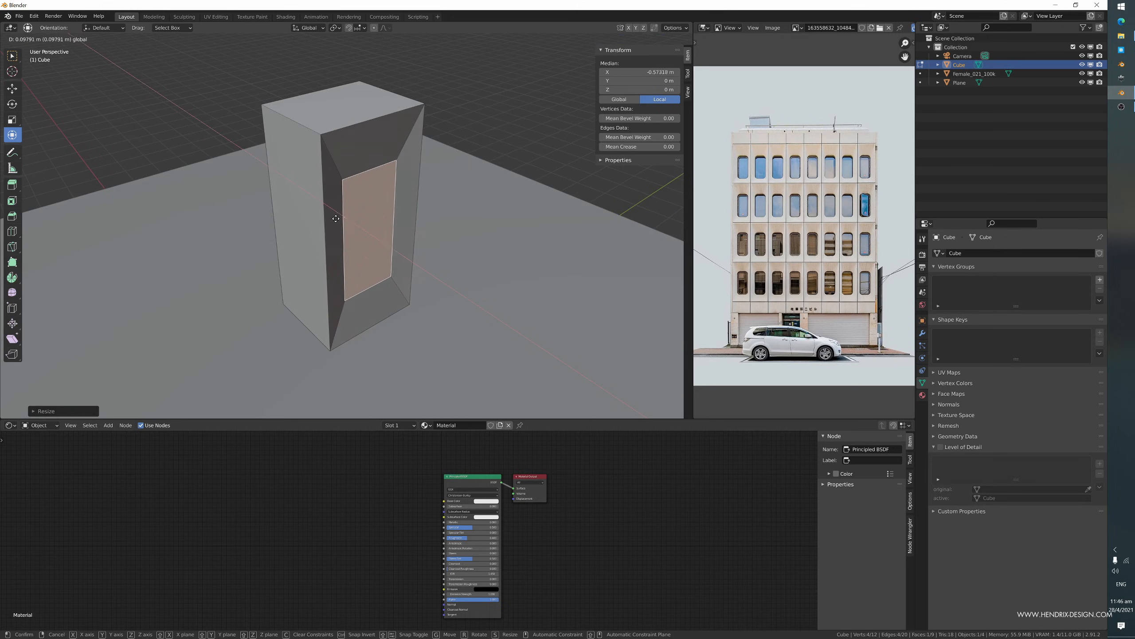
{"action": "middle_click_drag", "start_coordinate": [340, 218], "coordinate": [363, 220]}
{"action": "key", "text": "g"}
{"action": "key", "text": "x"}
{"action": "left_click", "coordinate": [339, 216]}
{"action": "key", "text": "g"}
{"action": "key", "text": "x"}
{"action": "left_click", "coordinate": [358, 215]}
{"action": "left_click_drag", "start_coordinate": [350, 218], "coordinate": [348, 217]}
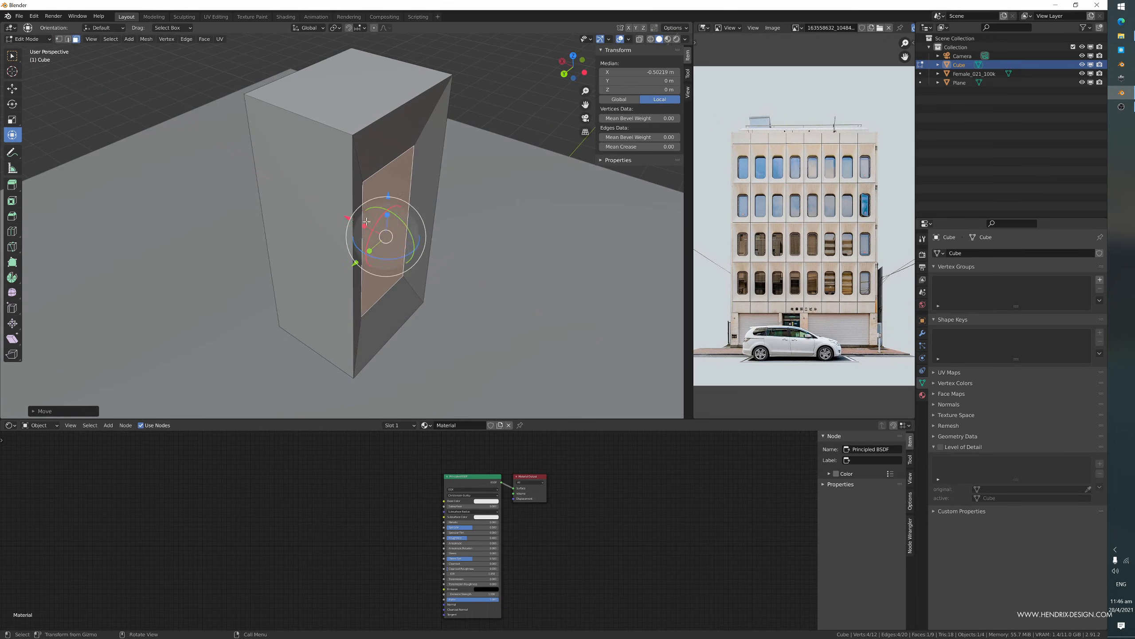
- Extrude the recessed face straight inward to about -0.39 m on X to form the window reveal
{"action": "scroll", "coordinate": [345, 214], "scroll_direction": "up", "scroll_amount": 3}
{"action": "middle_click_drag", "start_coordinate": [368, 216], "coordinate": [323, 225]}
{"action": "scroll", "coordinate": [334, 214], "scroll_direction": "down", "scroll_amount": 2}
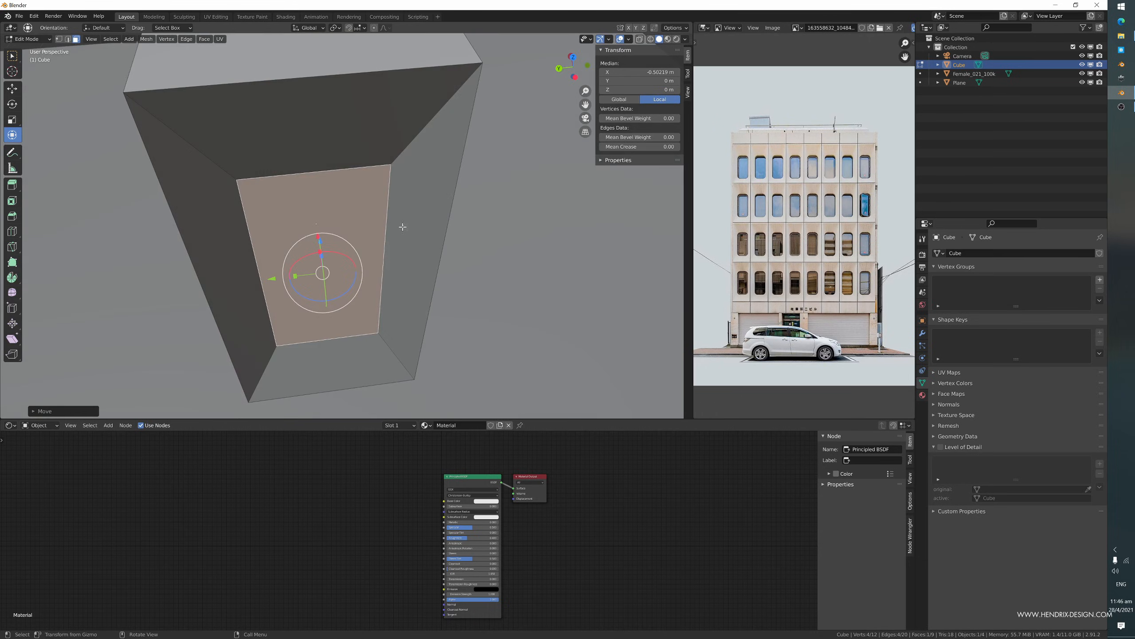
{"action": "key", "text": "e"}
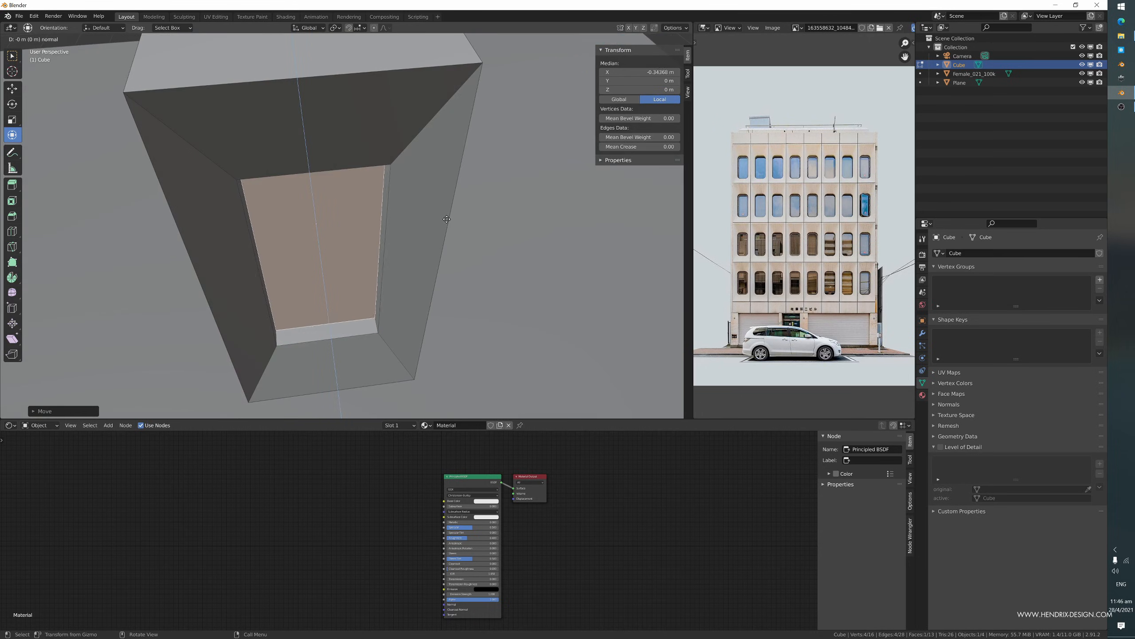
{"action": "left_click", "coordinate": [446, 225]}
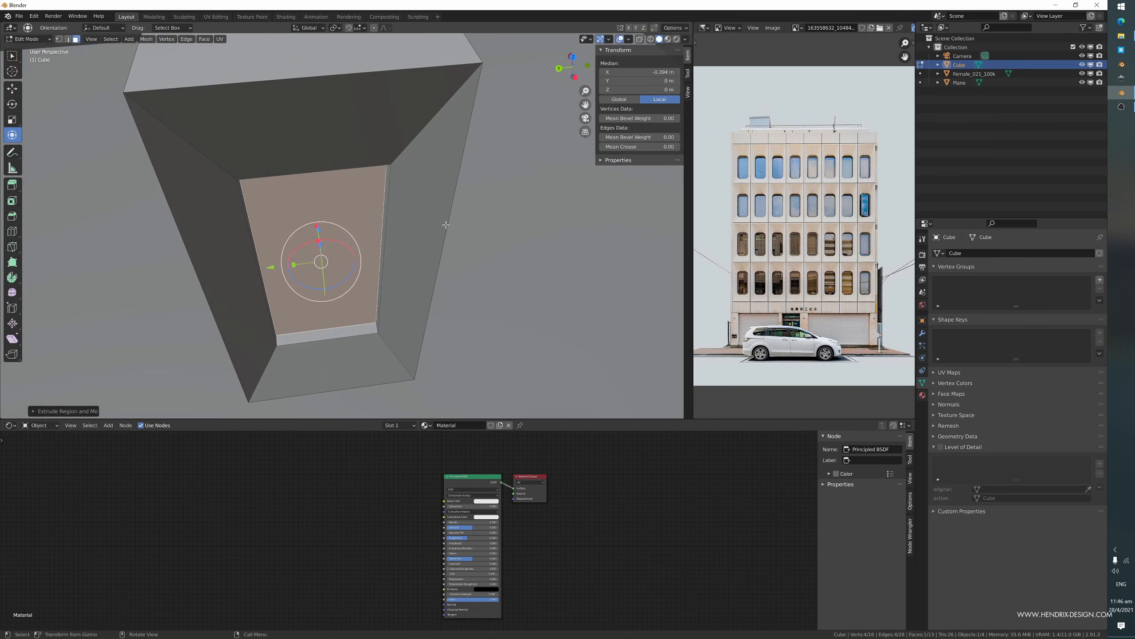
{"action": "mouse_move", "coordinate": [446, 225]}
{"action": "middle_mouse_down"}
{"action": "mouse_move", "coordinate": [485, 209]}
{"action": "mouse_move", "coordinate": [481, 220]}
{"action": "mouse_move", "coordinate": [462, 196]}
{"action": "mouse_move", "coordinate": [479, 191]}
{"action": "mouse_move", "coordinate": [461, 214]}
{"action": "middle_mouse_up"}
- Inset the recessed face by about 0.09 m and scale it up slightly to leave a narrow window frame
{"action": "scroll", "coordinate": [477, 220], "scroll_direction": "up", "scroll_amount": 3}
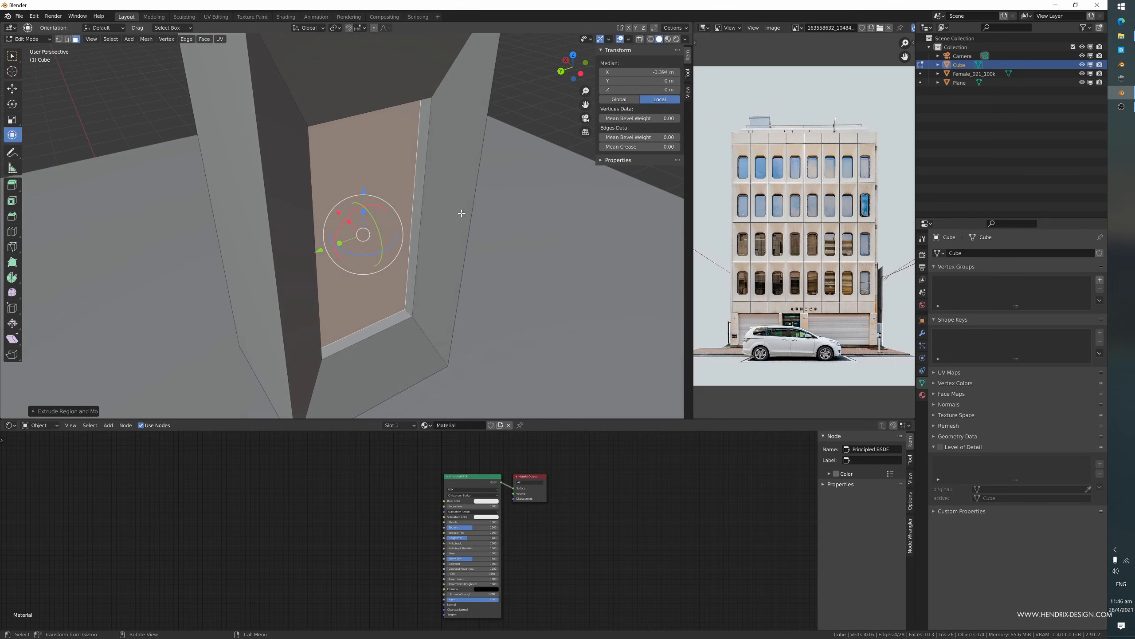
{"action": "key", "text": "i"}
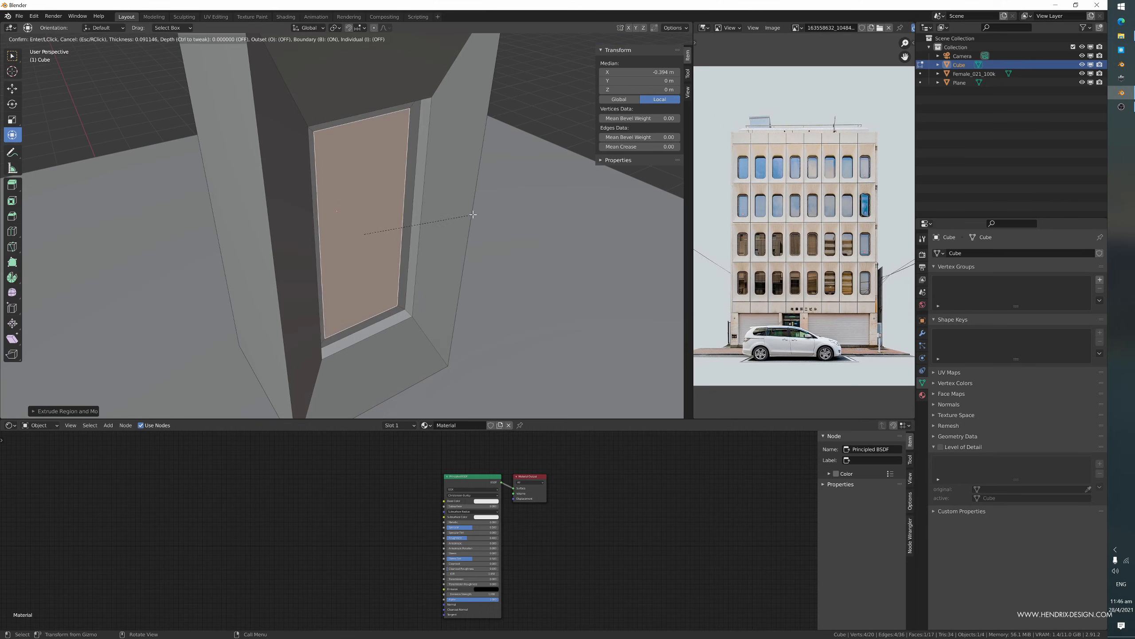
{"action": "left_click", "coordinate": [473, 215]}
{"action": "middle_click_drag", "start_coordinate": [474, 214], "coordinate": [417, 59]}
{"action": "middle_click_drag", "start_coordinate": [464, 116], "coordinate": [451, 148]}
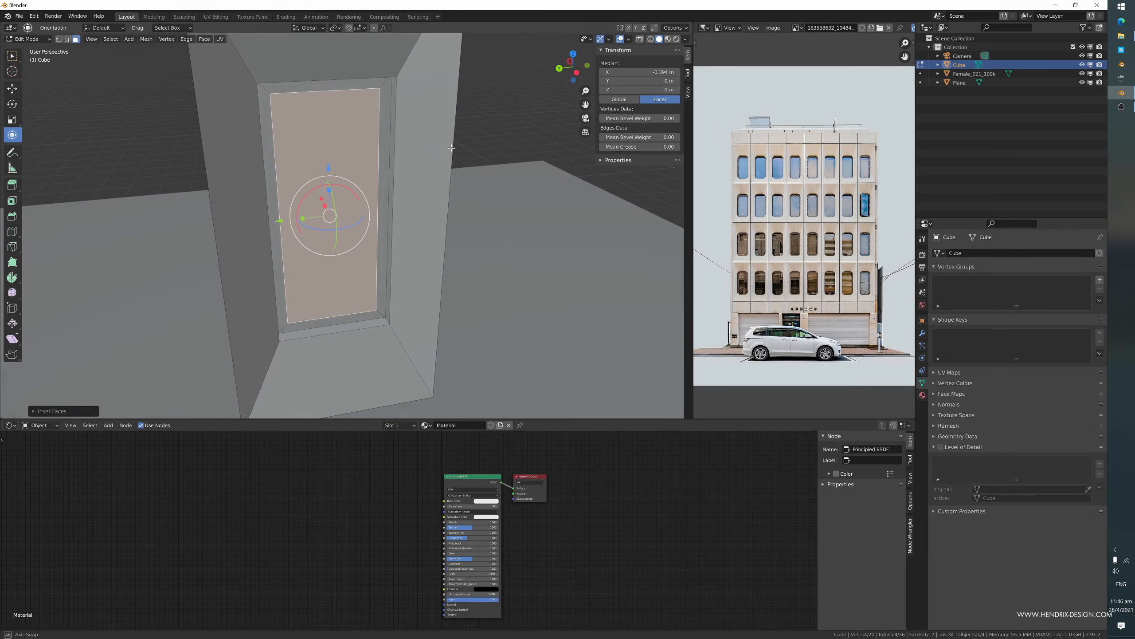
{"action": "left_click_drag", "start_coordinate": [370, 200], "coordinate": [372, 197]}
{"action": "left_click", "coordinate": [373, 198]}
{"action": "middle_click_drag", "start_coordinate": [373, 199], "coordinate": [408, 205]}
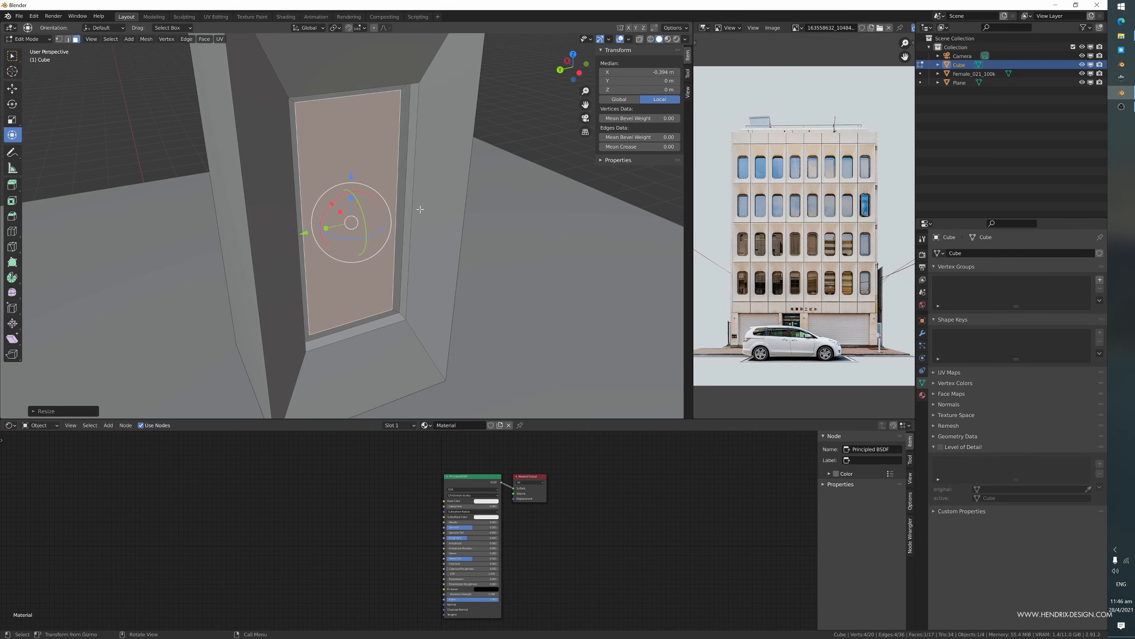
- Extrude the pane face inward to about -0.34 m on X and return to Object Mode to check the module
{"action": "key", "text": "e"}
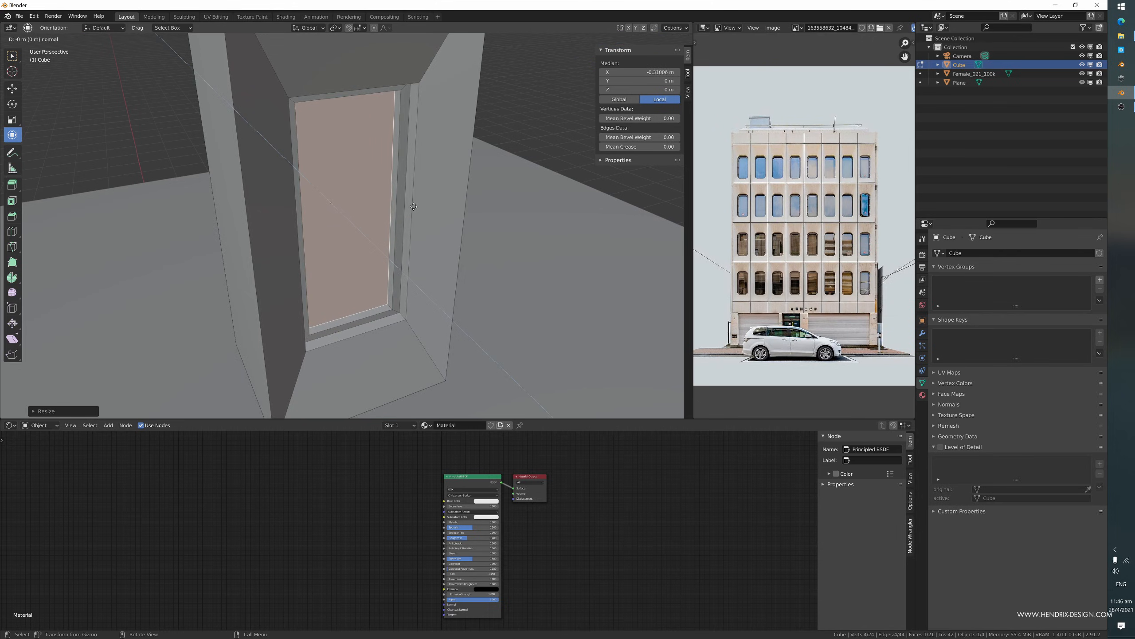
{"action": "left_click", "coordinate": [413, 207]}
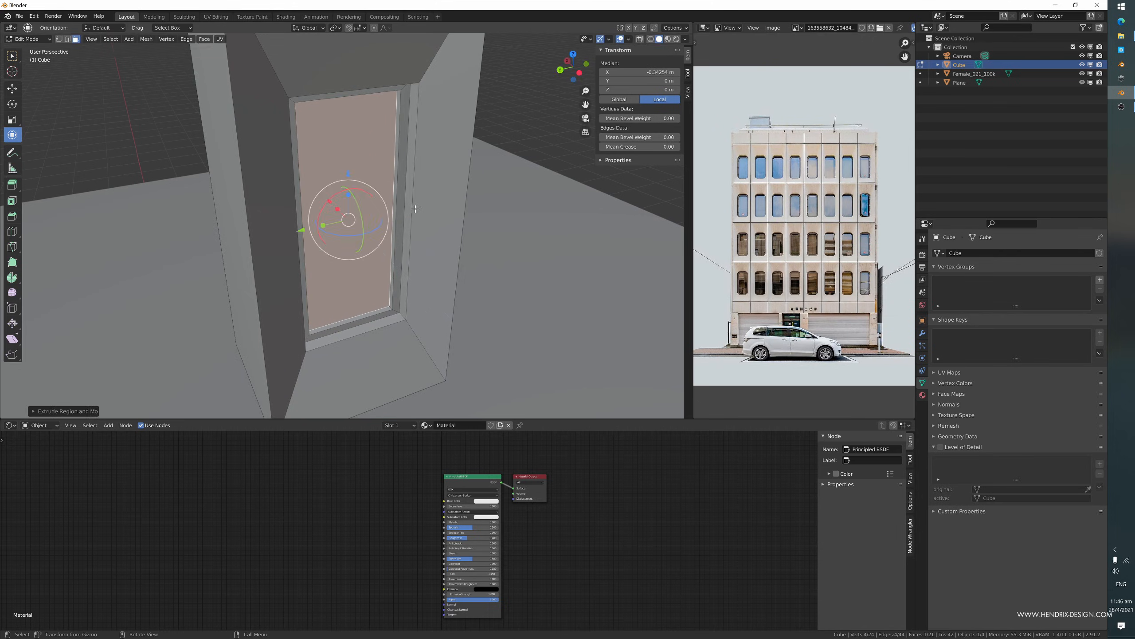
{"action": "mouse_move", "coordinate": [414, 207]}
{"action": "middle_mouse_down"}
{"action": "mouse_move", "coordinate": [473, 190]}
{"action": "mouse_move", "coordinate": [385, 195]}
{"action": "mouse_move", "coordinate": [466, 193]}
{"action": "mouse_move", "coordinate": [417, 202]}
{"action": "mouse_move", "coordinate": [412, 228]}
{"action": "middle_mouse_up"}
{"action": "scroll", "coordinate": [408, 190], "scroll_direction": "down", "scroll_amount": 4}
{"action": "left_click", "coordinate": [421, 196]}
{"action": "key", "text": "Tab"}
{"action": "scroll", "coordinate": [375, 204], "scroll_direction": "up", "scroll_amount": 3}
{"action": "scroll", "coordinate": [405, 213], "scroll_direction": "down", "scroll_amount": 4}
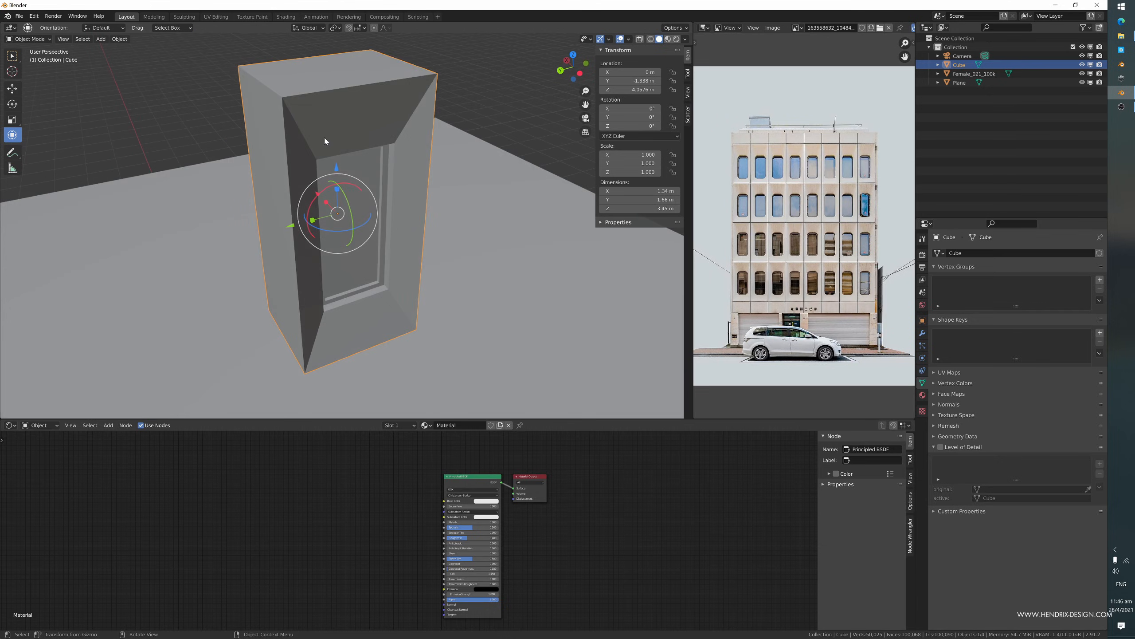
- Extrude the loop of four outer side faces outward along their normals by about 0.02 m
{"action": "mouse_move", "coordinate": [325, 141]}
{"action": "middle_mouse_down"}
{"action": "mouse_move", "coordinate": [337, 142]}
{"action": "mouse_move", "coordinate": [322, 139]}
{"action": "middle_mouse_up"}
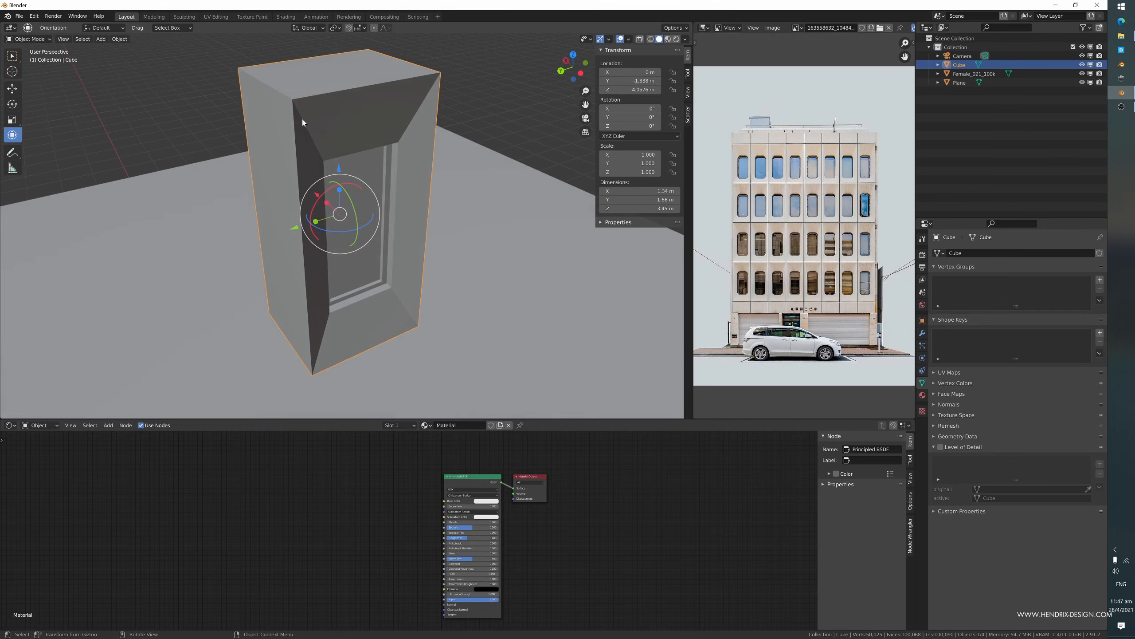
{"action": "key", "text": "Tab"}
{"action": "left_click", "coordinate": [280, 105], "text": "alt"}
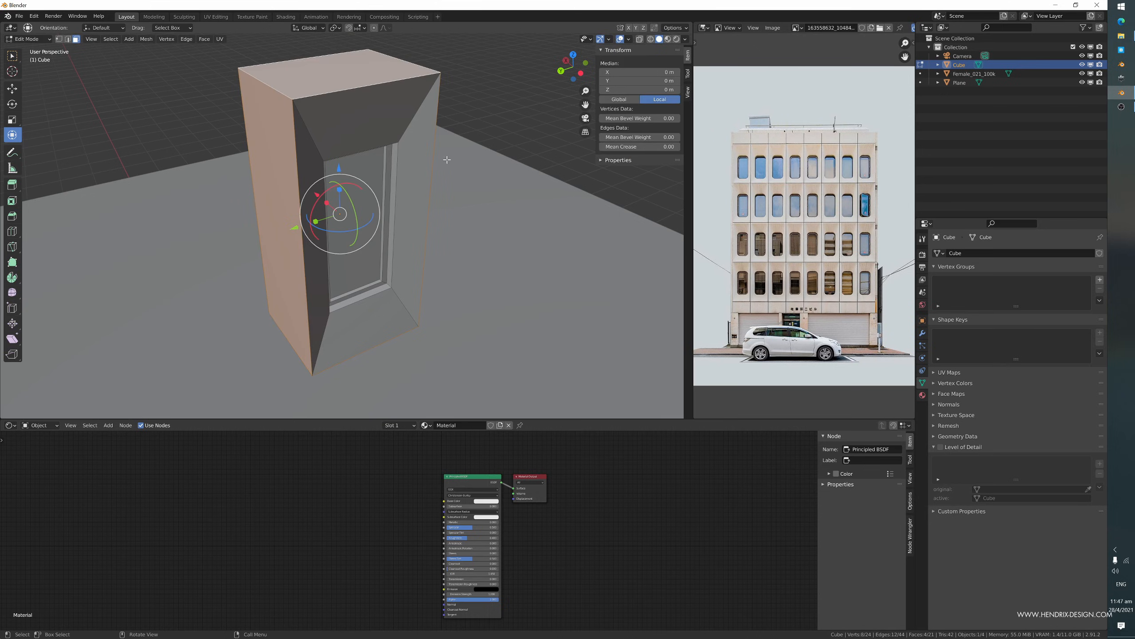
{"action": "key", "text": "alt+e"}
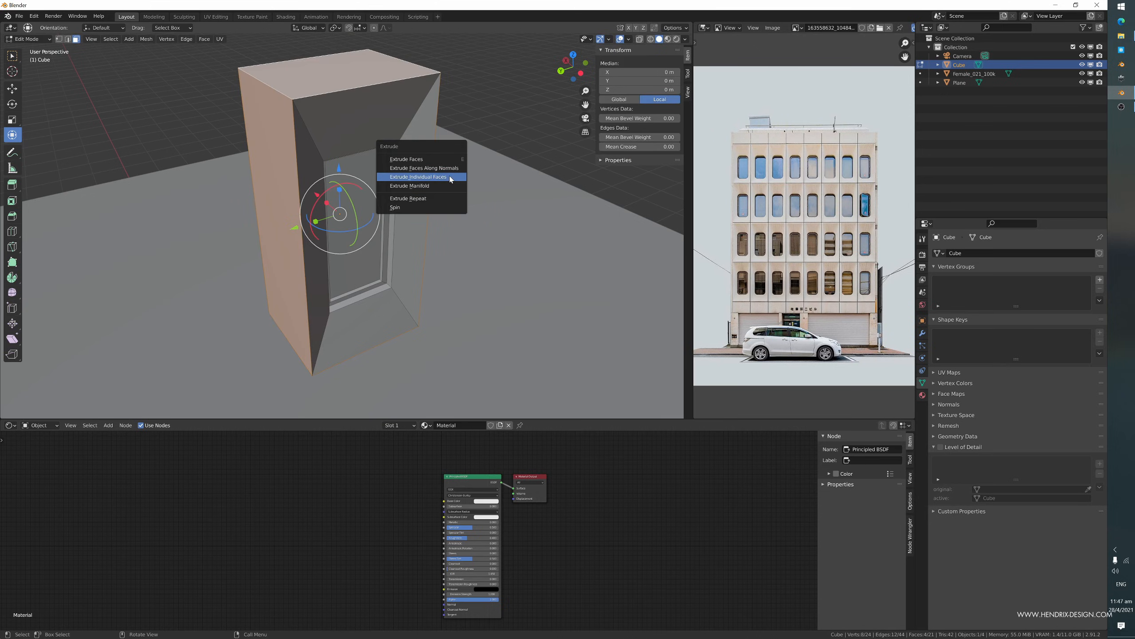
{"action": "left_click", "coordinate": [450, 177]}
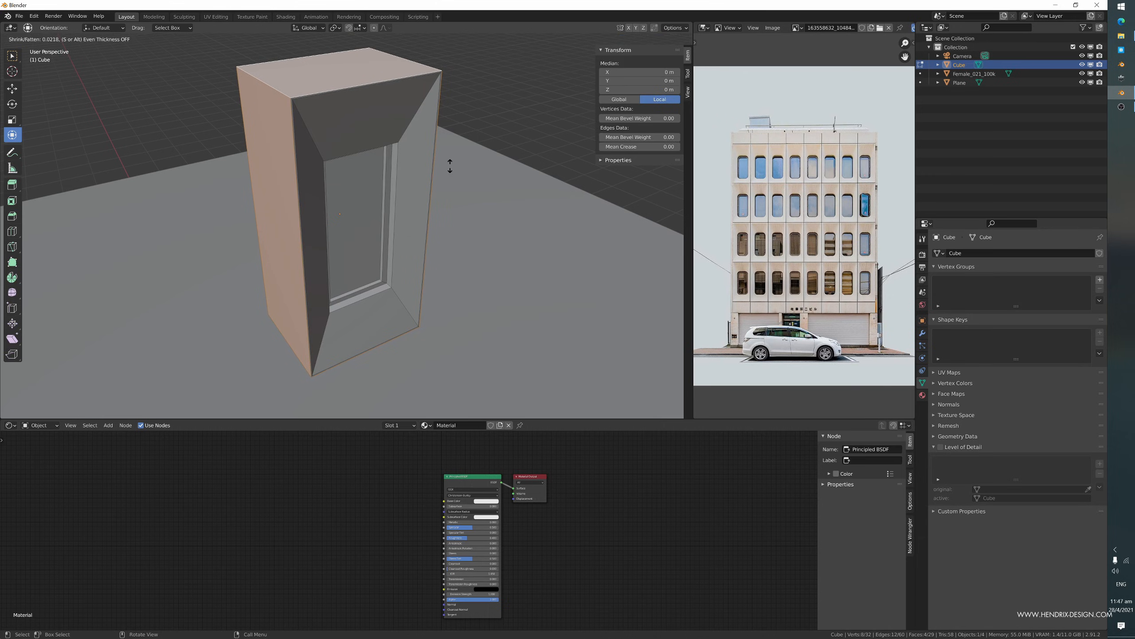
{"action": "left_click", "coordinate": [451, 166]}
{"action": "middle_click_drag", "start_coordinate": [463, 177], "coordinate": [480, 132]}
{"action": "key", "text": "Tab"}
- Add a loop cut around the outer window reveal, slid close to its inner edge at about -0.41 m on X
{"action": "middle_click_drag", "start_coordinate": [341, 149], "coordinate": [408, 244]}
{"action": "scroll", "coordinate": [371, 188], "scroll_direction": "up", "scroll_amount": 3}
{"action": "scroll", "coordinate": [353, 181], "scroll_direction": "up", "scroll_amount": 3}
{"action": "key", "text": "Tab"}
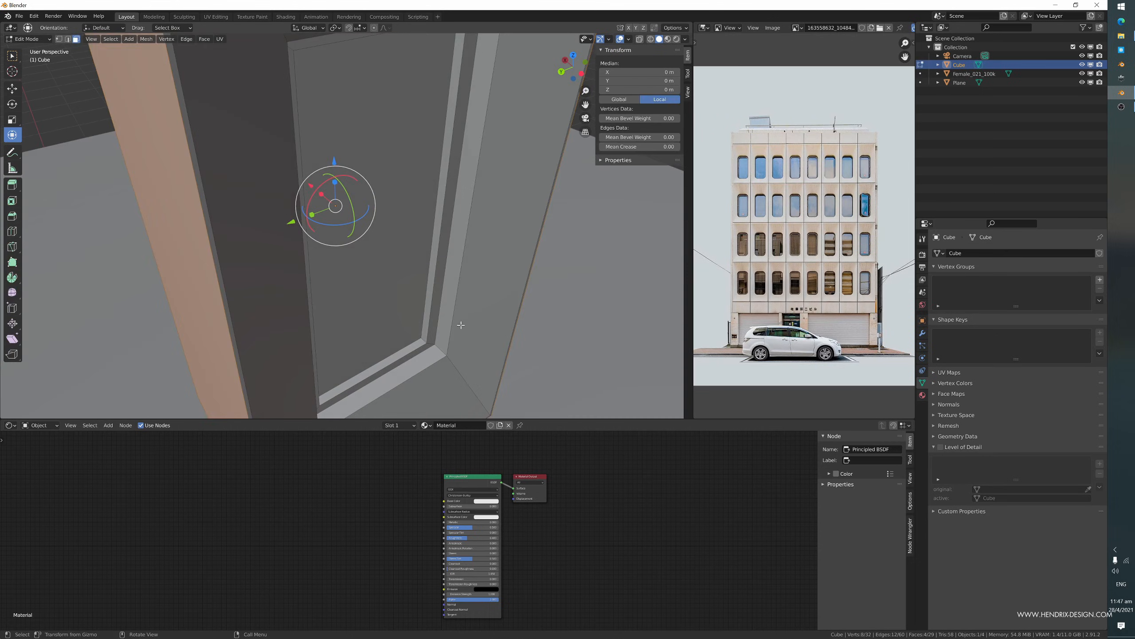
{"action": "scroll", "coordinate": [461, 324], "scroll_direction": "up", "scroll_amount": 2}
{"action": "middle_click_drag", "start_coordinate": [468, 322], "coordinate": [451, 299], "text": "shift"}
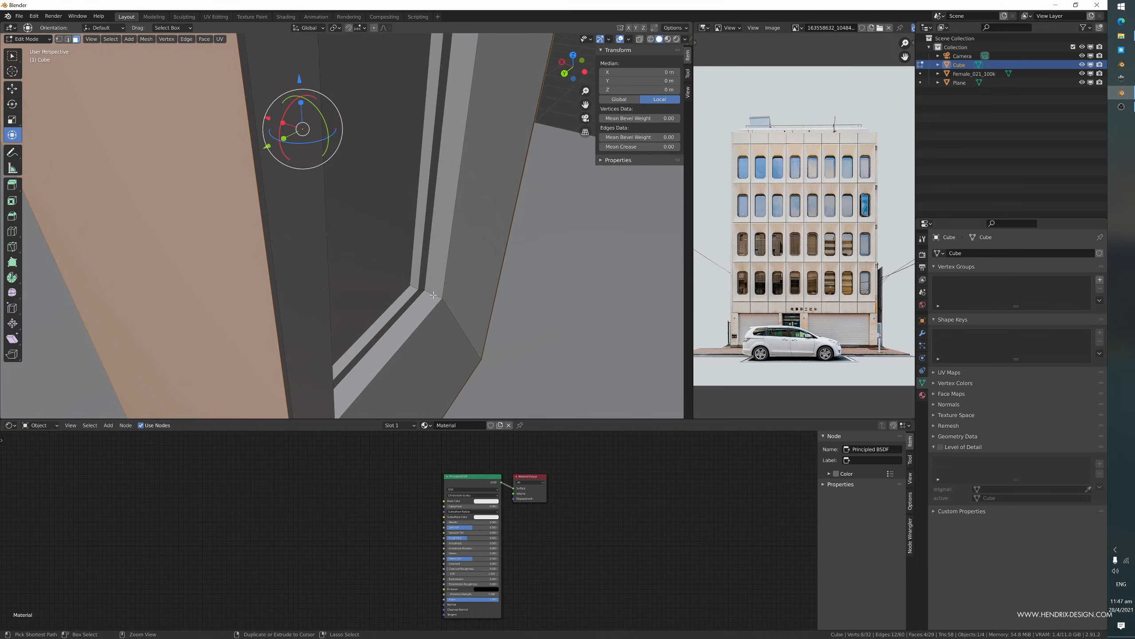
{"action": "key", "text": "ctrl+r"}
{"action": "left_click", "coordinate": [435, 296]}
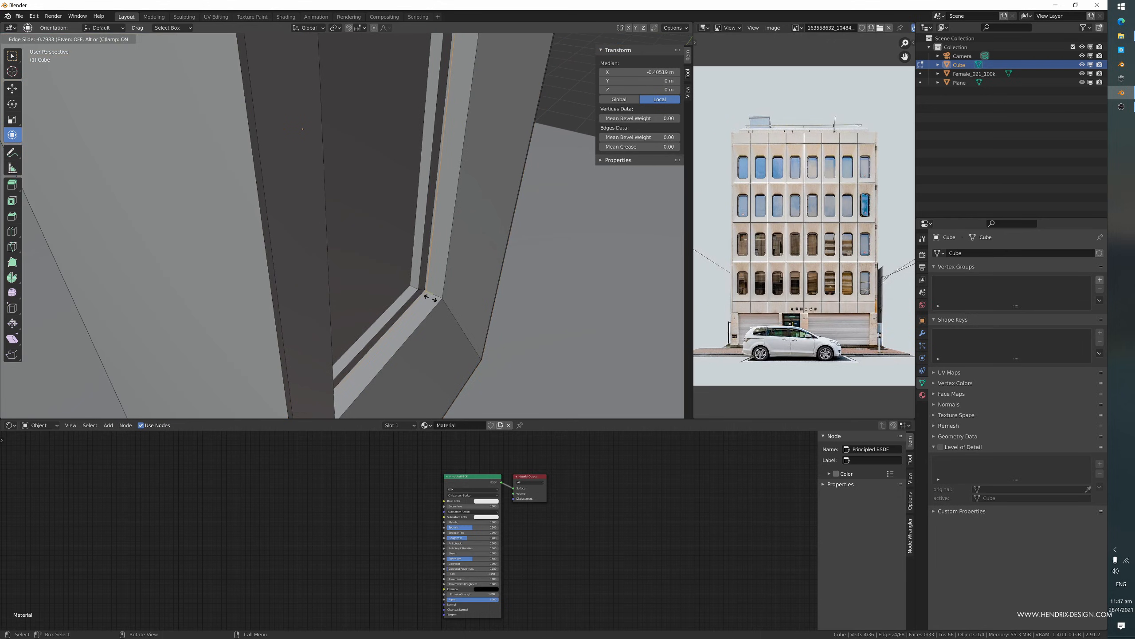
{"action": "left_click", "coordinate": [430, 297]}
- Add a loop cut around the inner frame step, slid close to the pane at about -0.35 m on X
{"action": "key", "text": "ctrl+r"}
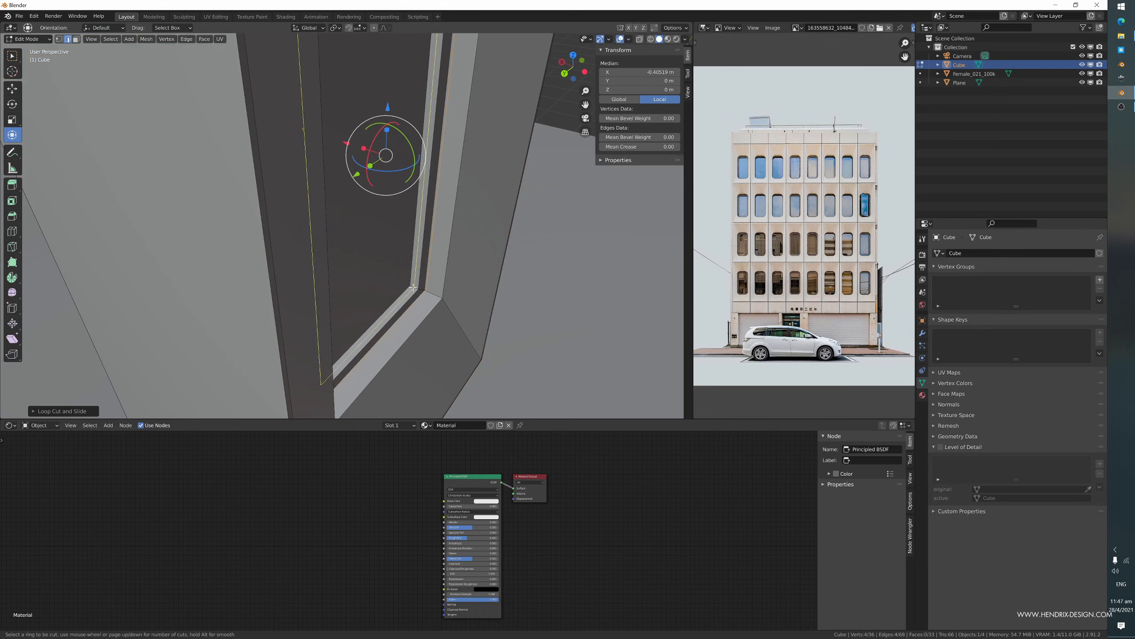
{"action": "left_click", "coordinate": [410, 288]}
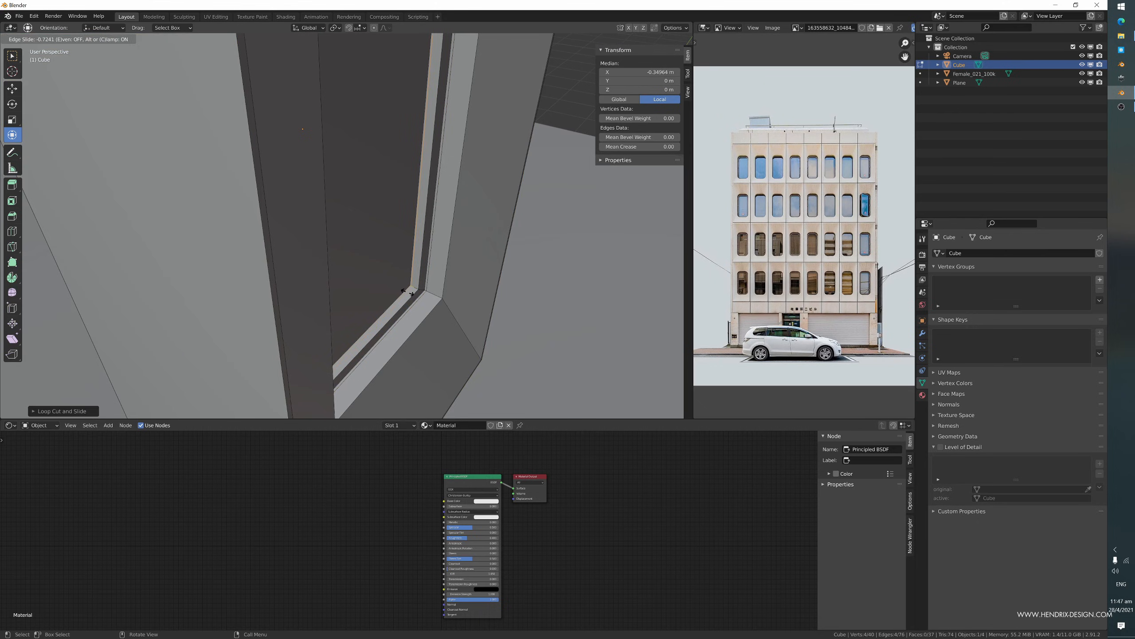
{"action": "left_click", "coordinate": [407, 291]}
- Extrude the two thin face loops beside the new cuts along their normals and return to Object Mode to inspect them
{"action": "middle_click_drag", "start_coordinate": [407, 291], "coordinate": [457, 317]}
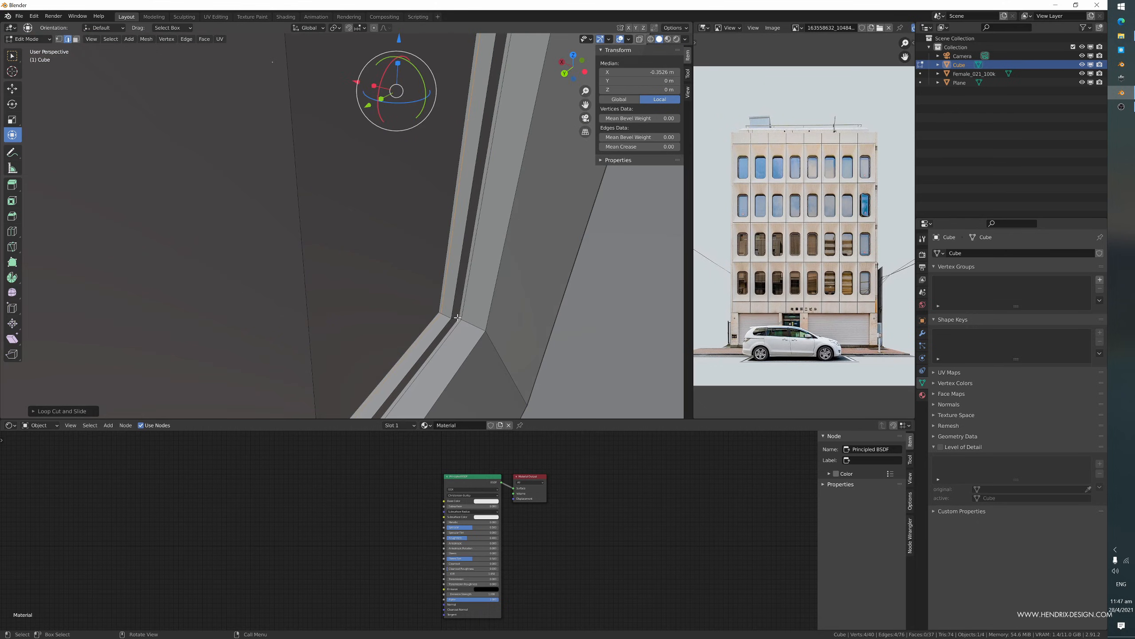
{"action": "key", "text": "3"}
{"action": "left_click", "coordinate": [457, 317], "text": "alt"}
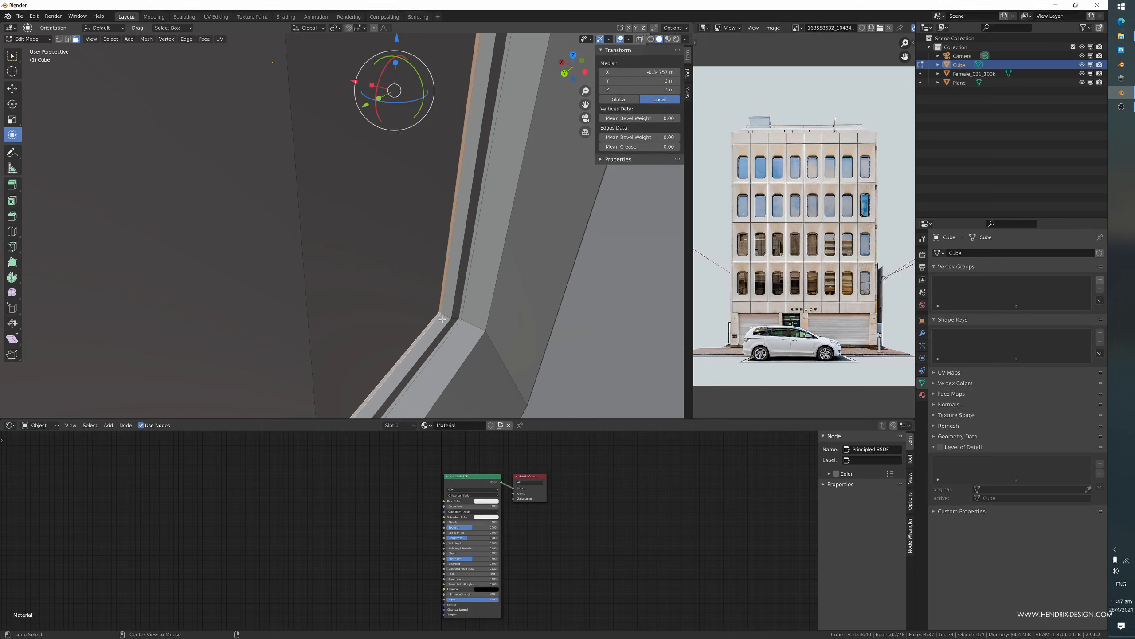
{"action": "left_click", "coordinate": [460, 318], "text": "alt+shift"}
{"action": "middle_click_drag", "start_coordinate": [460, 318], "coordinate": [424, 311]}
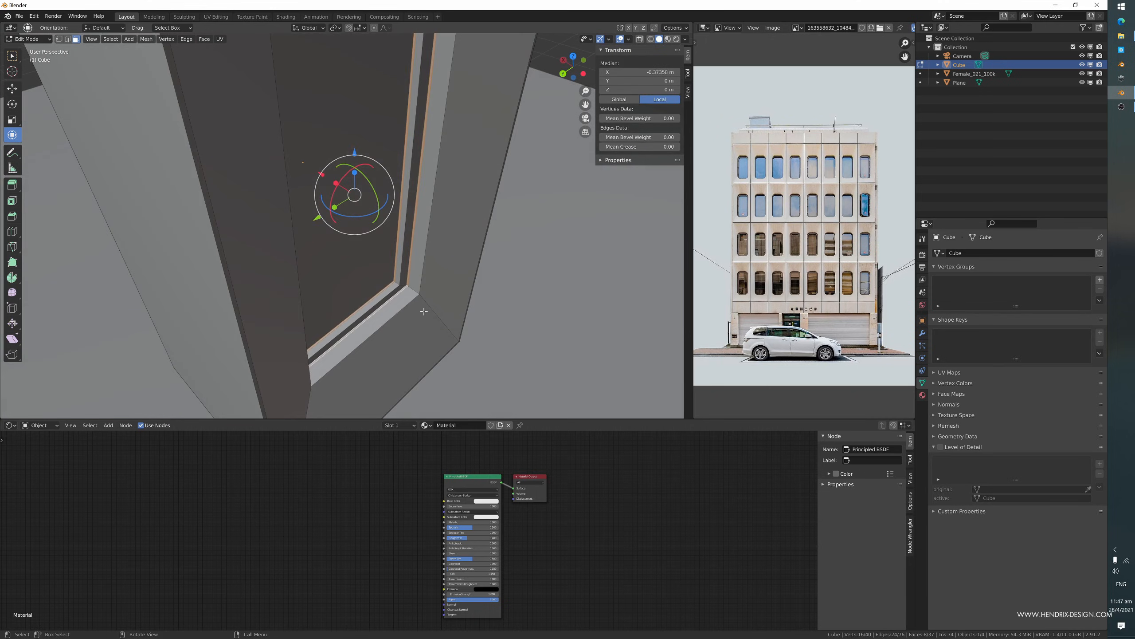
{"action": "key", "text": "alt+e"}
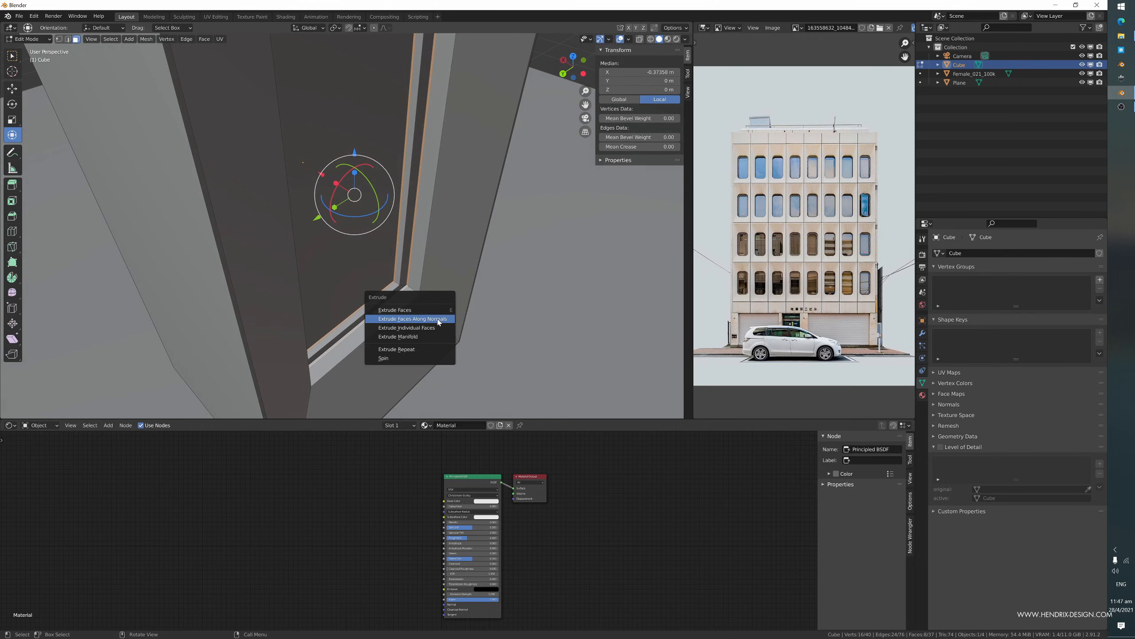
{"action": "left_click", "coordinate": [438, 319]}
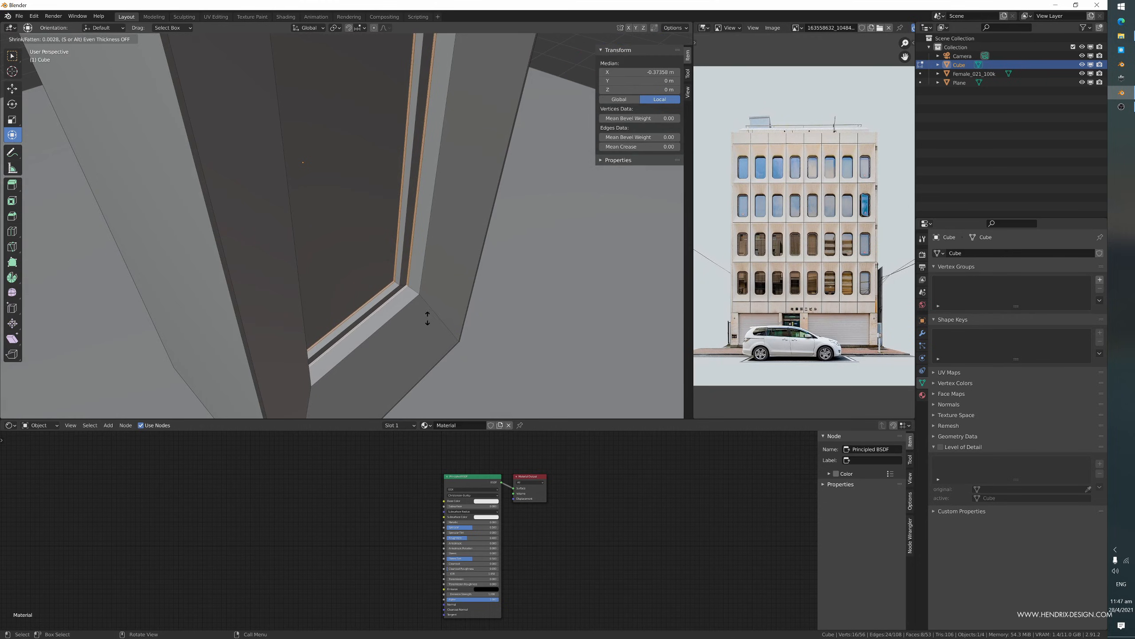
{"action": "left_click", "coordinate": [403, 321]}
{"action": "scroll", "coordinate": [401, 319], "scroll_direction": "up", "scroll_amount": 3}
{"action": "key", "text": "Tab"}
{"action": "scroll", "coordinate": [406, 312], "scroll_direction": "up", "scroll_amount": 3}
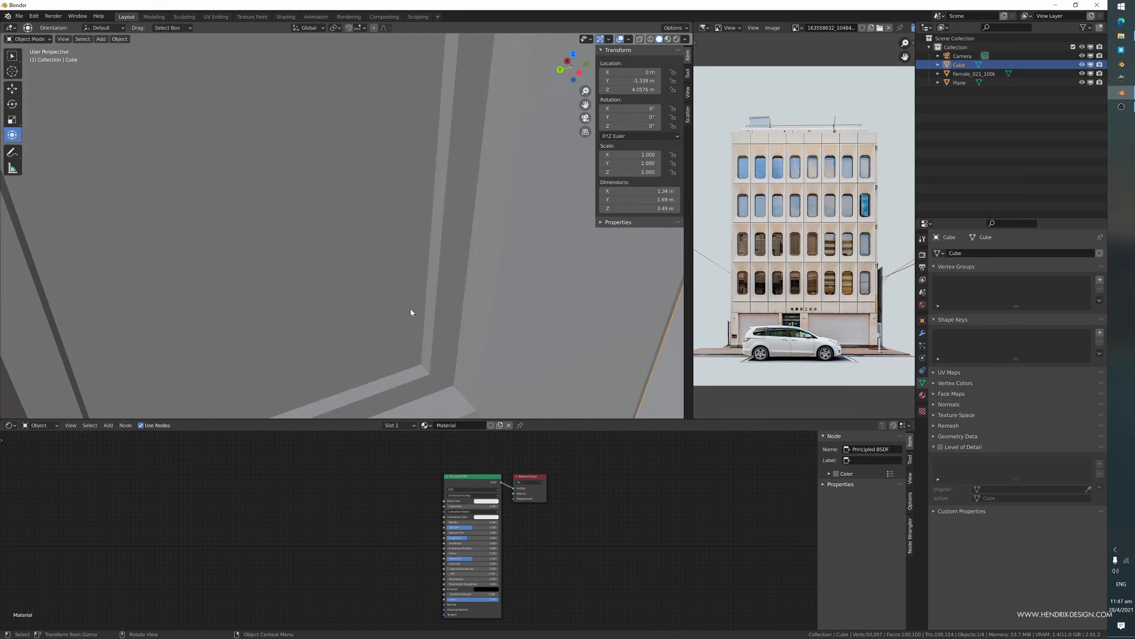
- Examine the window module's frame steps and extruded seams from several angles in Object and Edit Mode
{"action": "middle_click_drag", "start_coordinate": [410, 309], "coordinate": [376, 277]}
{"action": "scroll", "coordinate": [264, 330], "scroll_direction": "down", "scroll_amount": 3}
{"action": "scroll", "coordinate": [147, 300], "scroll_direction": "up", "scroll_amount": 2}
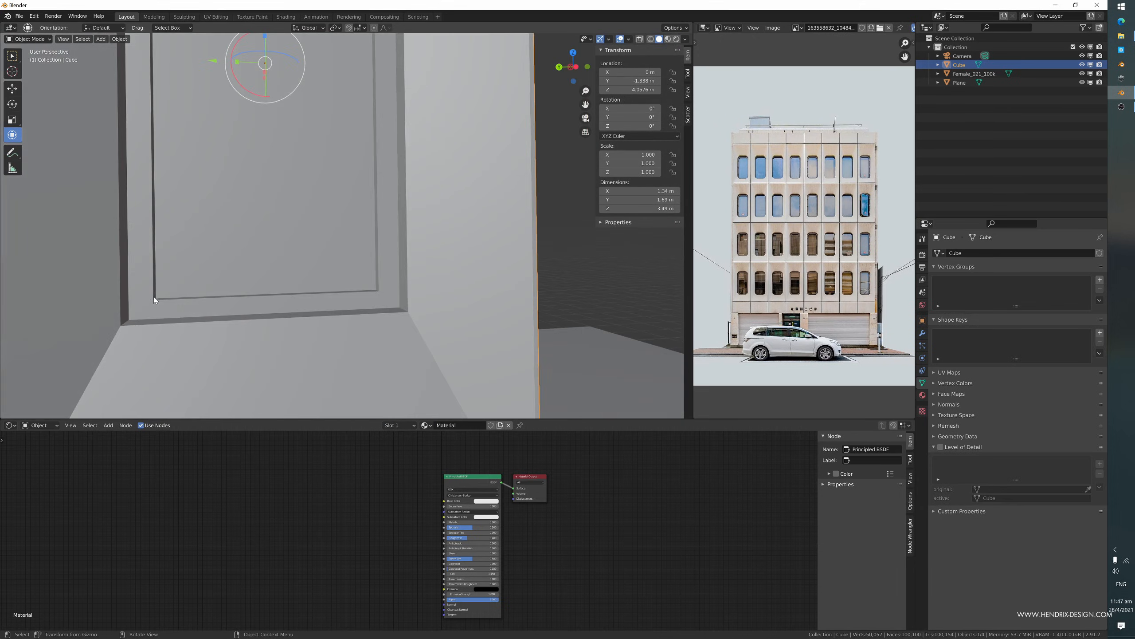
{"action": "middle_click_drag", "start_coordinate": [152, 312], "coordinate": [231, 338]}
{"action": "key", "text": "Tab"}
{"action": "scroll", "coordinate": [142, 276], "scroll_direction": "up", "scroll_amount": 3}
{"action": "middle_click_drag", "start_coordinate": [207, 262], "coordinate": [253, 261]}
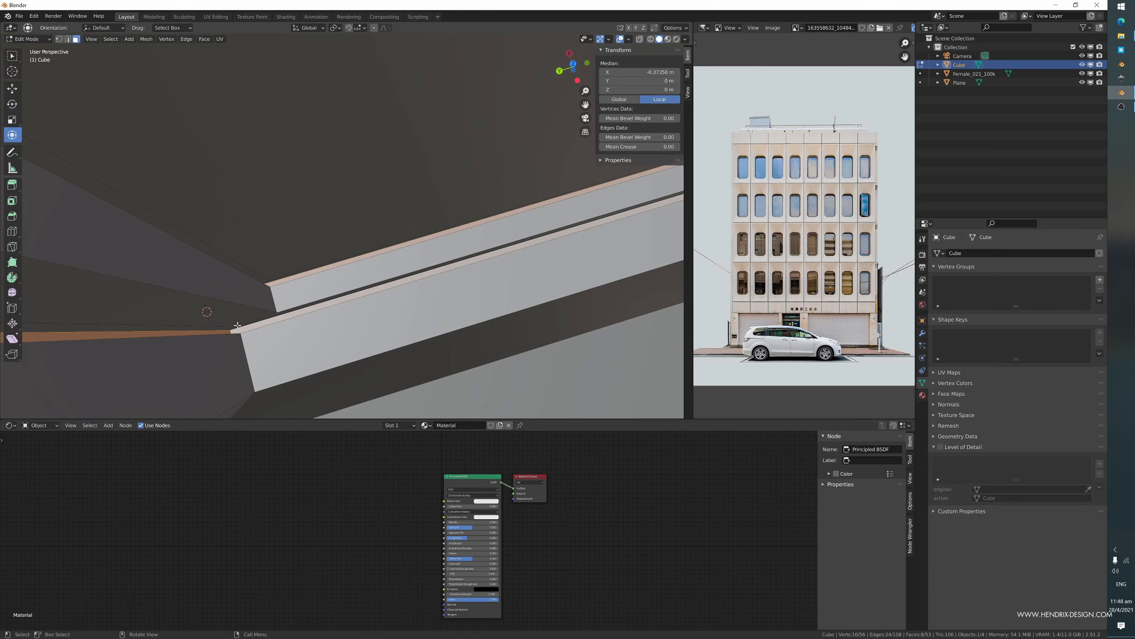
{"action": "key", "text": "Tab"}
{"action": "middle_click_drag", "start_coordinate": [236, 332], "coordinate": [368, 277]}
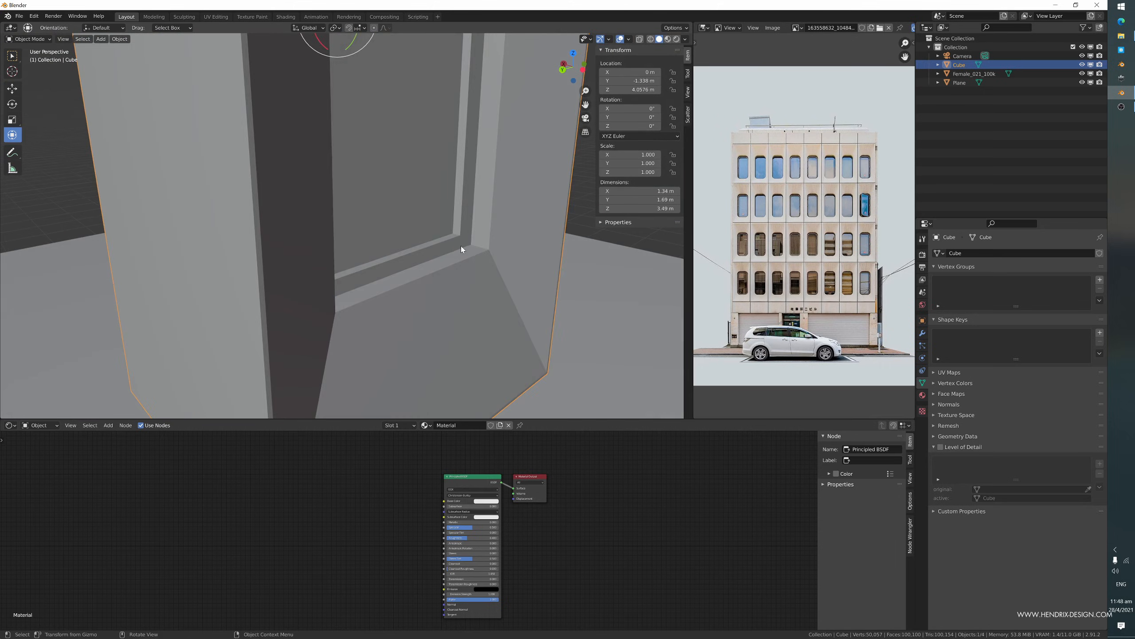
{"action": "middle_click_drag", "start_coordinate": [475, 234], "coordinate": [367, 352]}
{"action": "scroll", "coordinate": [374, 362], "scroll_direction": "down", "scroll_amount": 3}
{"action": "scroll", "coordinate": [374, 362], "scroll_direction": "up", "scroll_amount": 3}
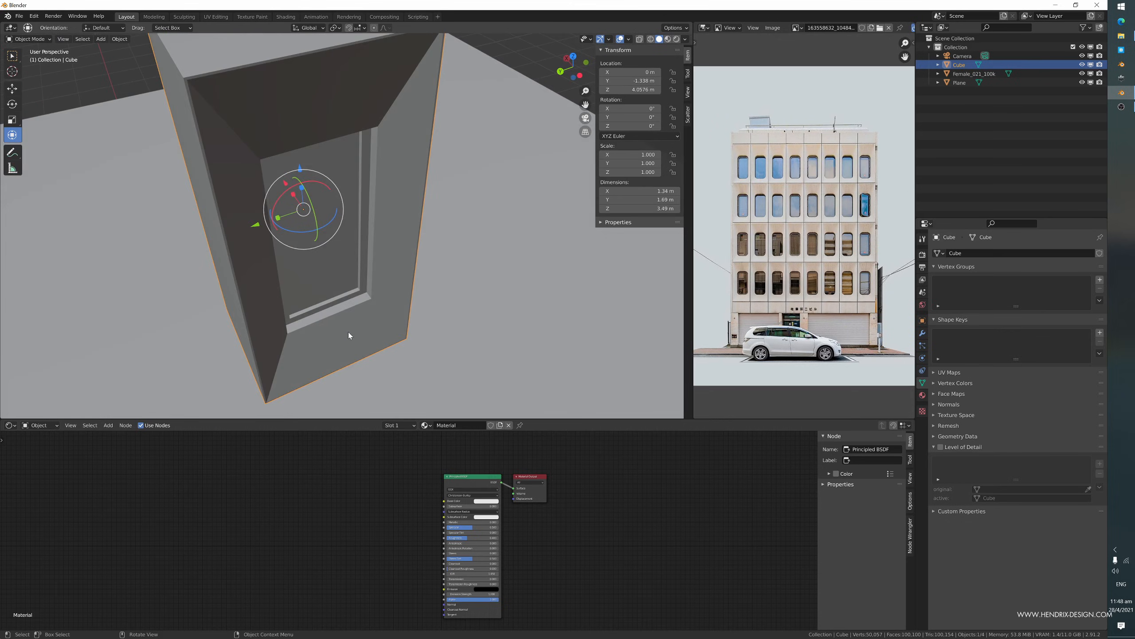
{"action": "key", "text": "Tab"}
{"action": "middle_click_drag", "start_coordinate": [350, 333], "coordinate": [367, 315]}
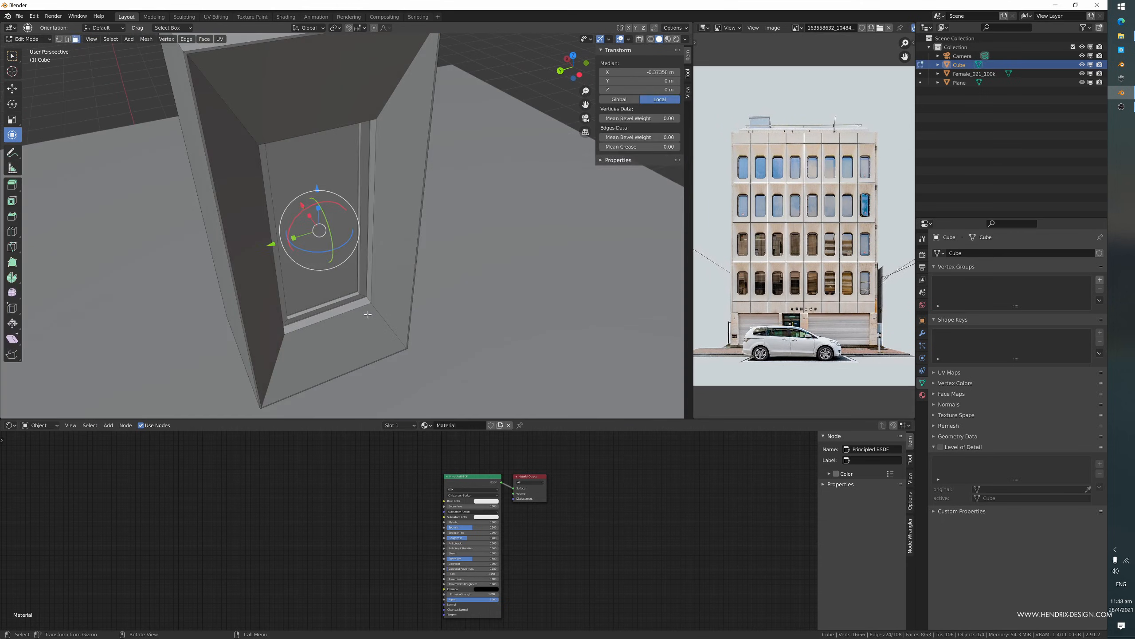
{"action": "key", "text": "Tab"}
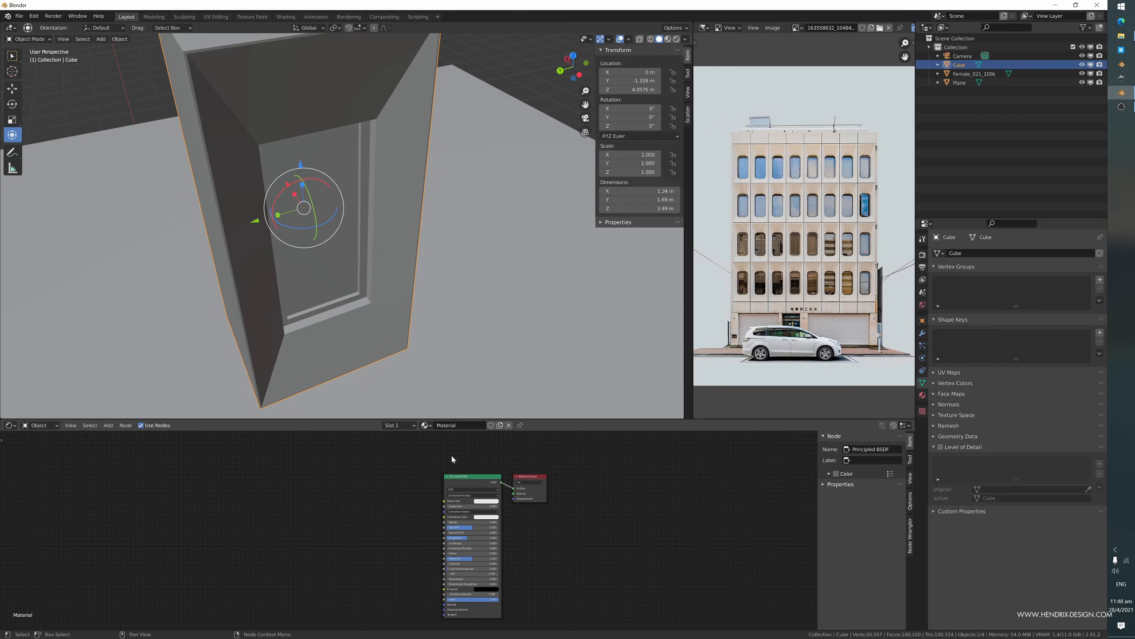
- Rename the module's material as wall and show its material settings
{"action": "left_click", "coordinate": [449, 425]}
{"action": "middle_click_drag", "start_coordinate": [349, 304], "coordinate": [380, 285]}
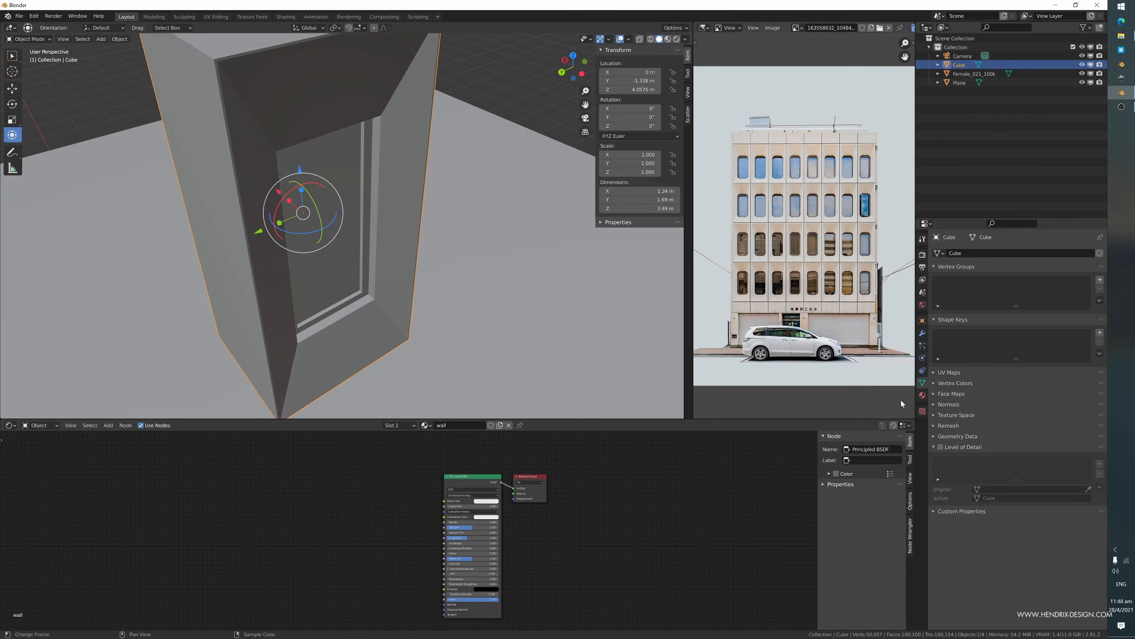
{"action": "left_click", "coordinate": [924, 394]}
- Add a second material named metal and assign it to the face loops of the inner window frame
{"action": "key", "text": "Tab"}
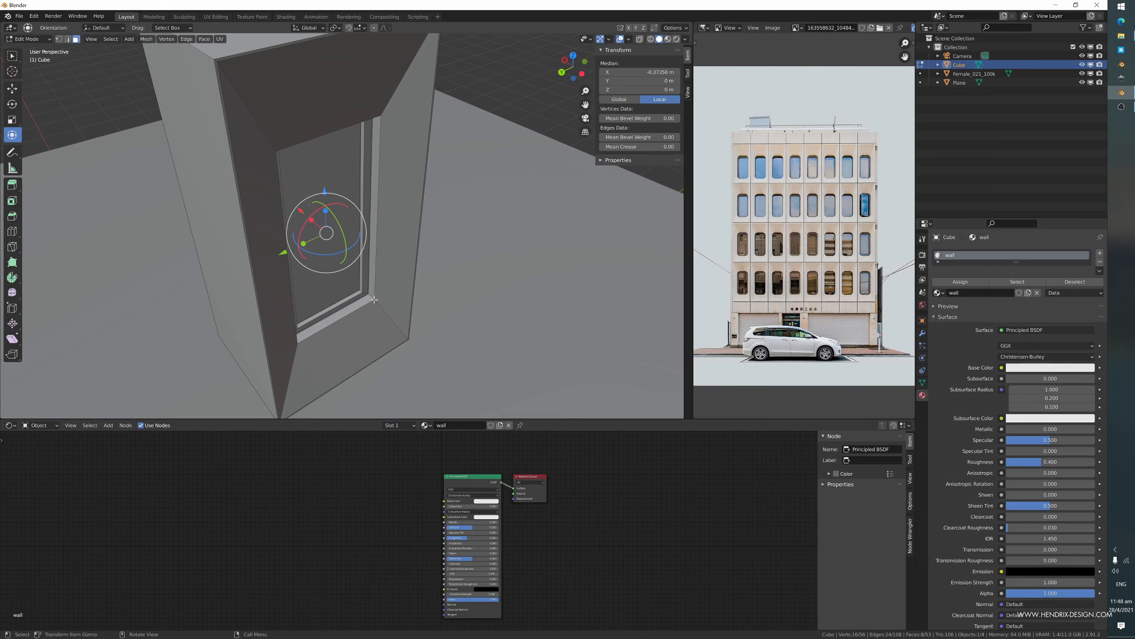
{"action": "scroll", "coordinate": [378, 296], "scroll_direction": "up", "scroll_amount": 5}
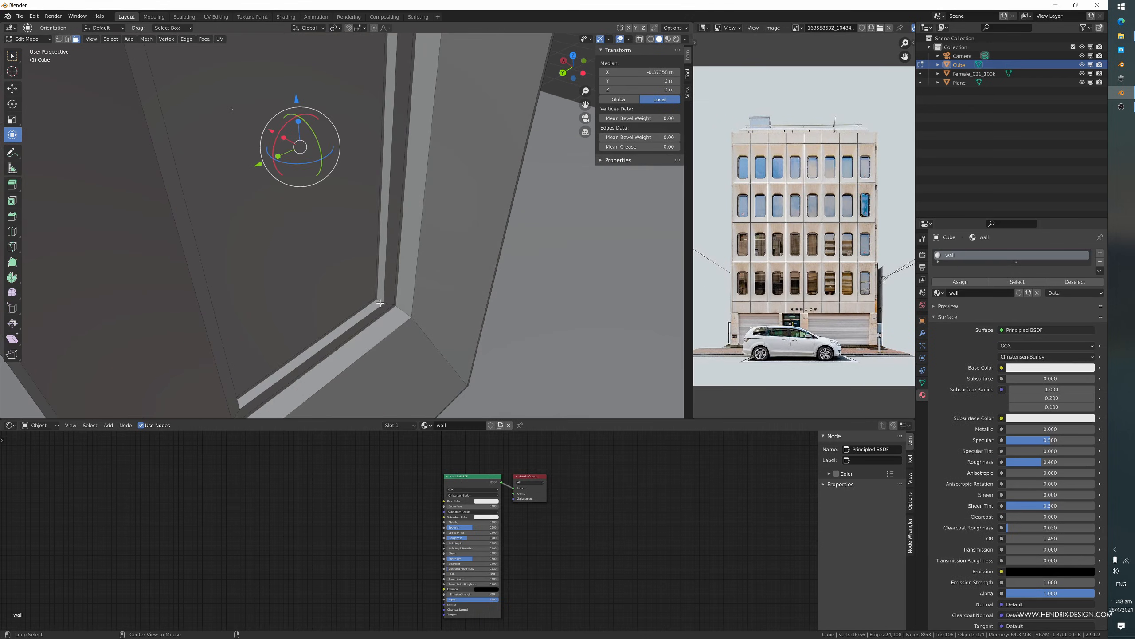
{"action": "left_click", "coordinate": [384, 305], "text": "alt"}
{"action": "left_click", "coordinate": [395, 306], "text": "alt+shift"}
{"action": "left_click", "coordinate": [396, 305], "text": "alt+shift"}
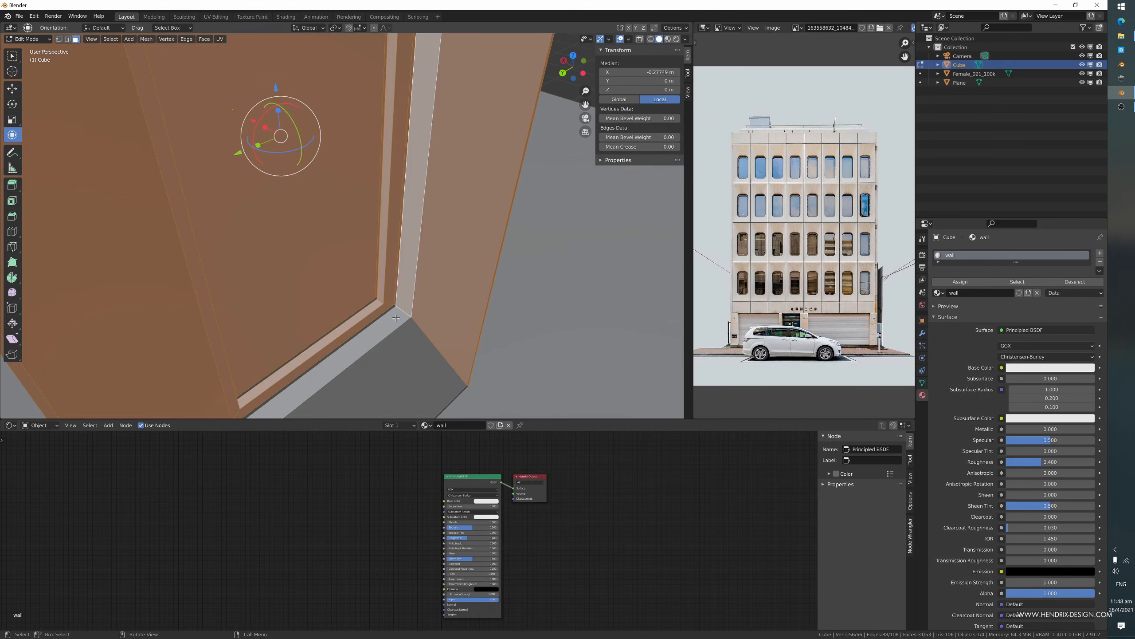
{"action": "left_click", "coordinate": [389, 313], "text": "alt"}
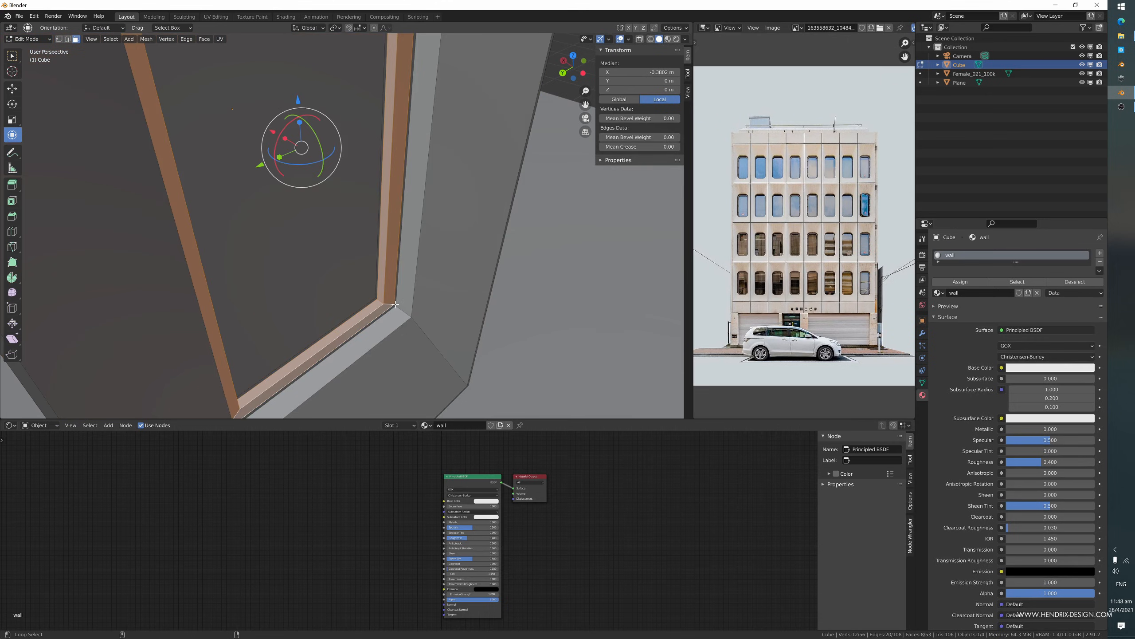
{"action": "left_click", "coordinate": [396, 304], "text": "alt+shift"}
{"action": "middle_click_drag", "start_coordinate": [396, 304], "coordinate": [405, 321]}
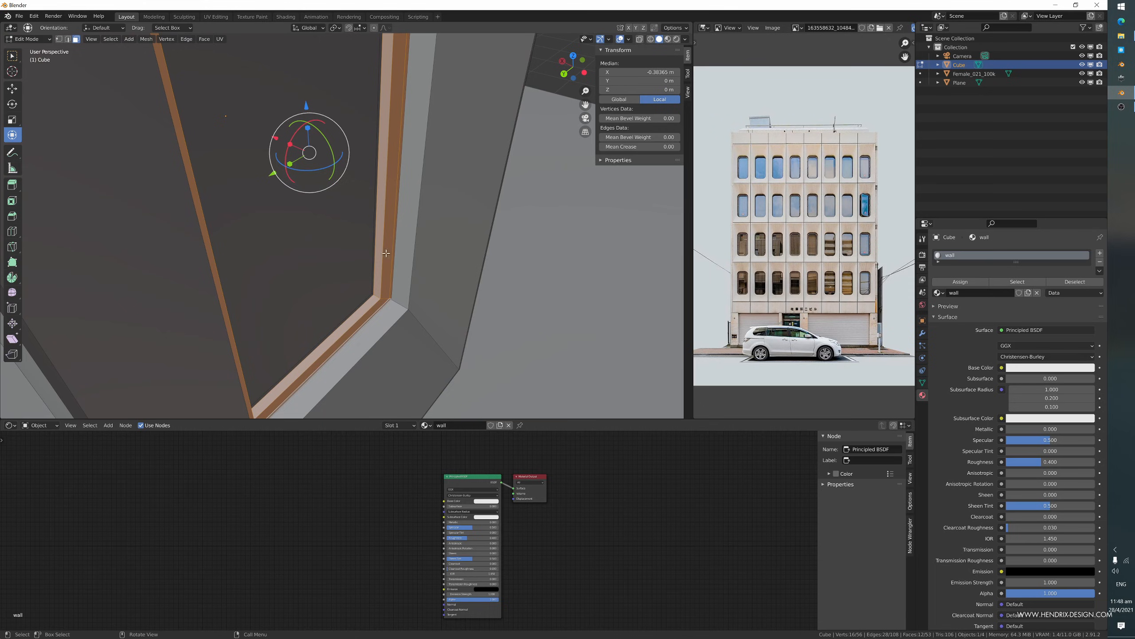
{"action": "middle_click_drag", "start_coordinate": [362, 322], "coordinate": [578, 332]}
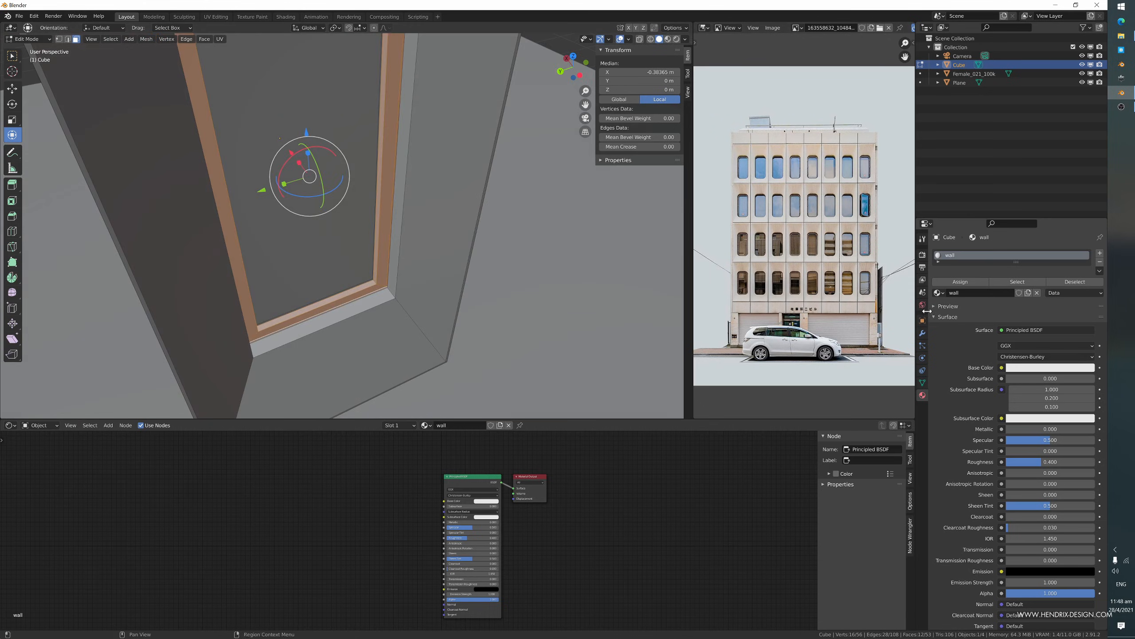
{"action": "left_click_drag", "start_coordinate": [1017, 263], "coordinate": [1018, 289]}
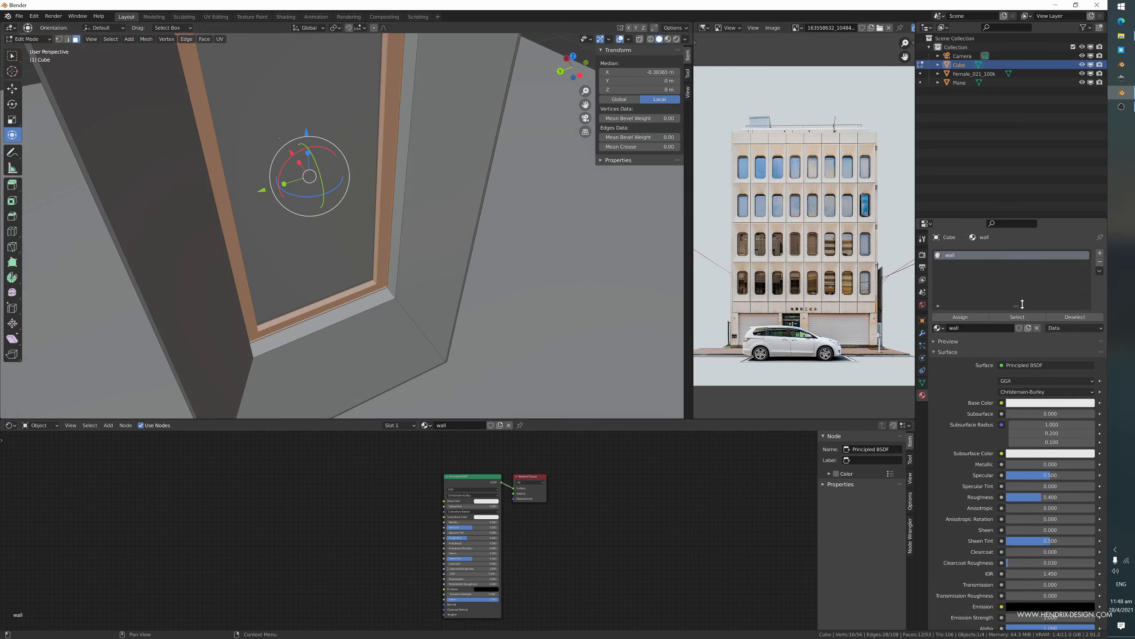
{"action": "left_click", "coordinate": [1100, 254]}
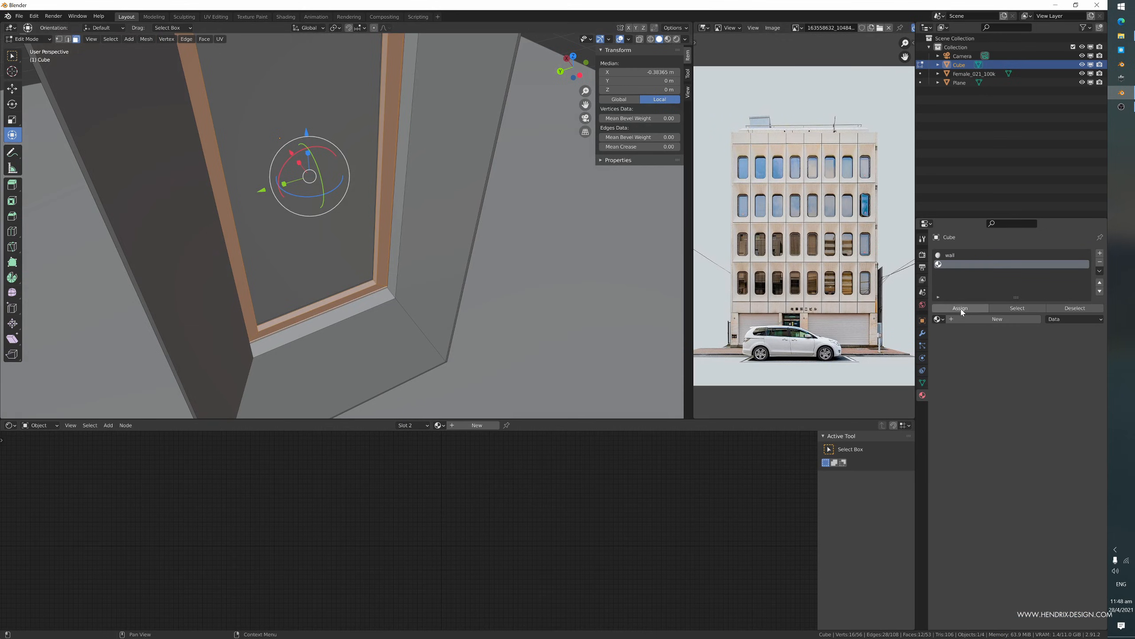
{"action": "left_click", "coordinate": [951, 321]}
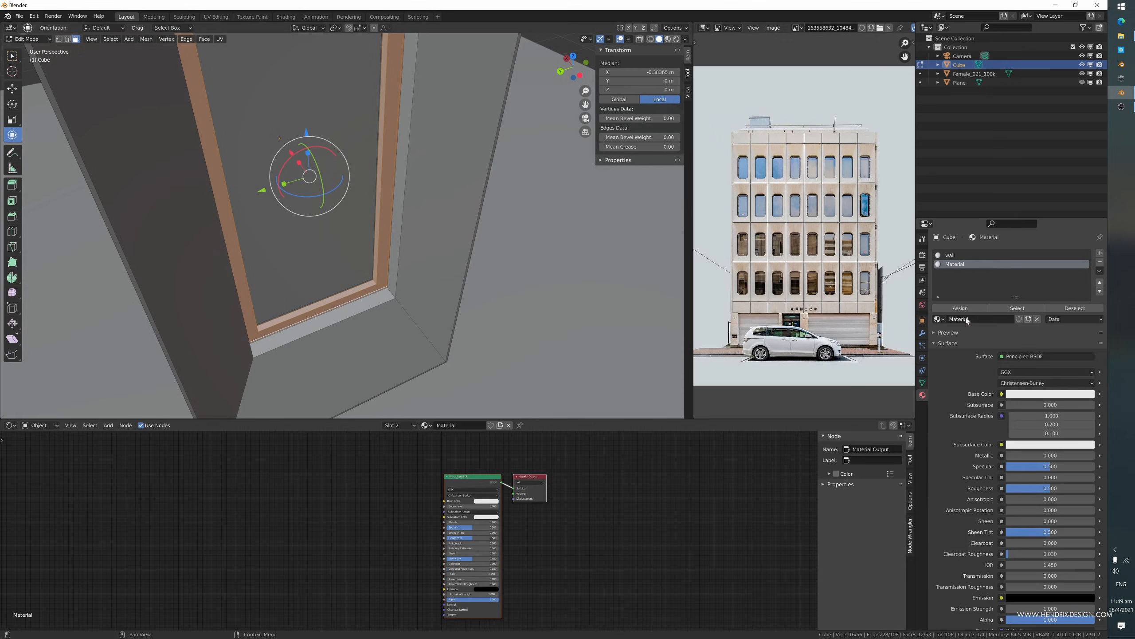
{"action": "double_click", "coordinate": [967, 320]}
{"action": "key", "text": "Return"}
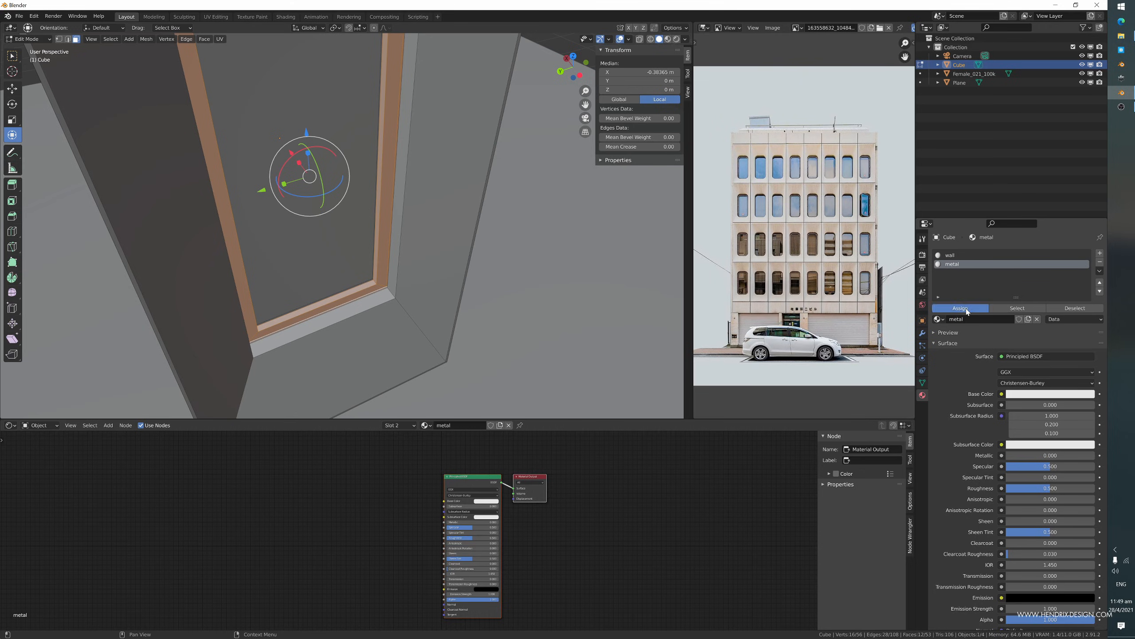
- Add a third material named glass and assign it to the window pane and its thin surrounding faces
{"action": "left_click", "coordinate": [363, 275]}
{"action": "scroll", "coordinate": [365, 277], "scroll_direction": "up", "scroll_amount": 3}
{"action": "middle_click_drag", "start_coordinate": [379, 304], "coordinate": [518, 248], "text": "shift"}
{"action": "left_click", "coordinate": [409, 274], "text": "alt"}
{"action": "left_click", "coordinate": [403, 268], "text": "shift"}
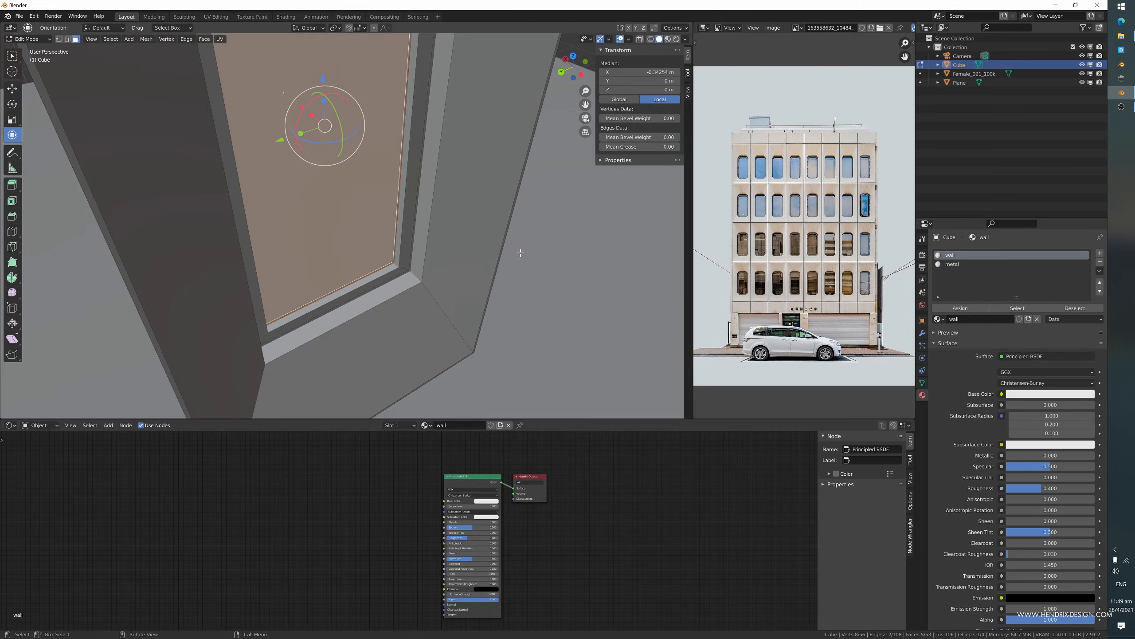
{"action": "left_click", "coordinate": [1100, 254]}
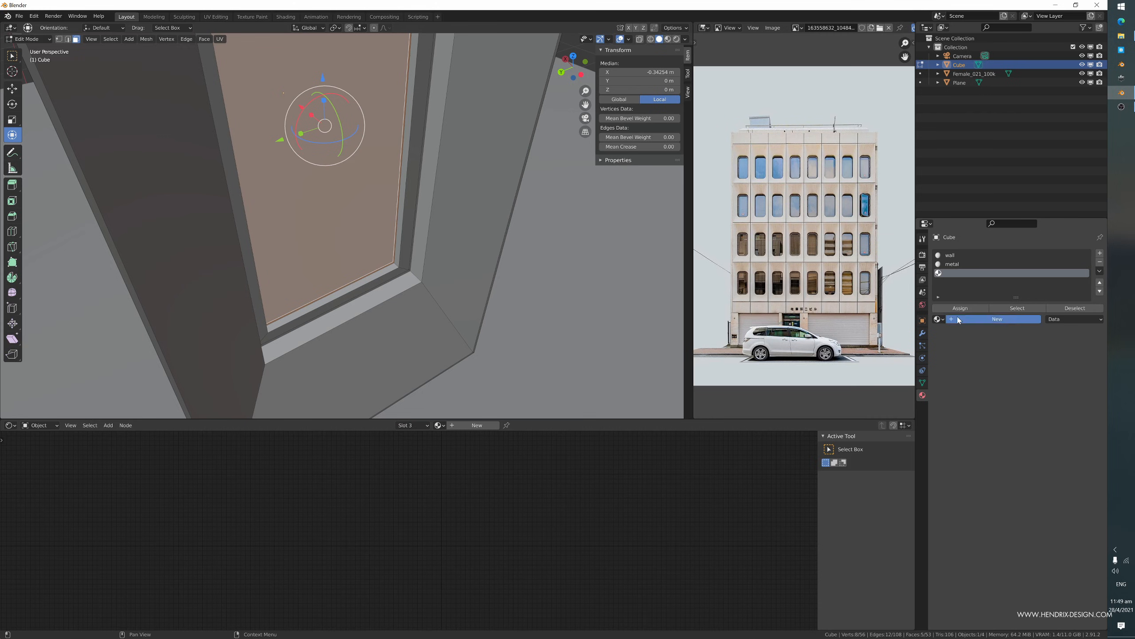
{"action": "left_click", "coordinate": [958, 319]}
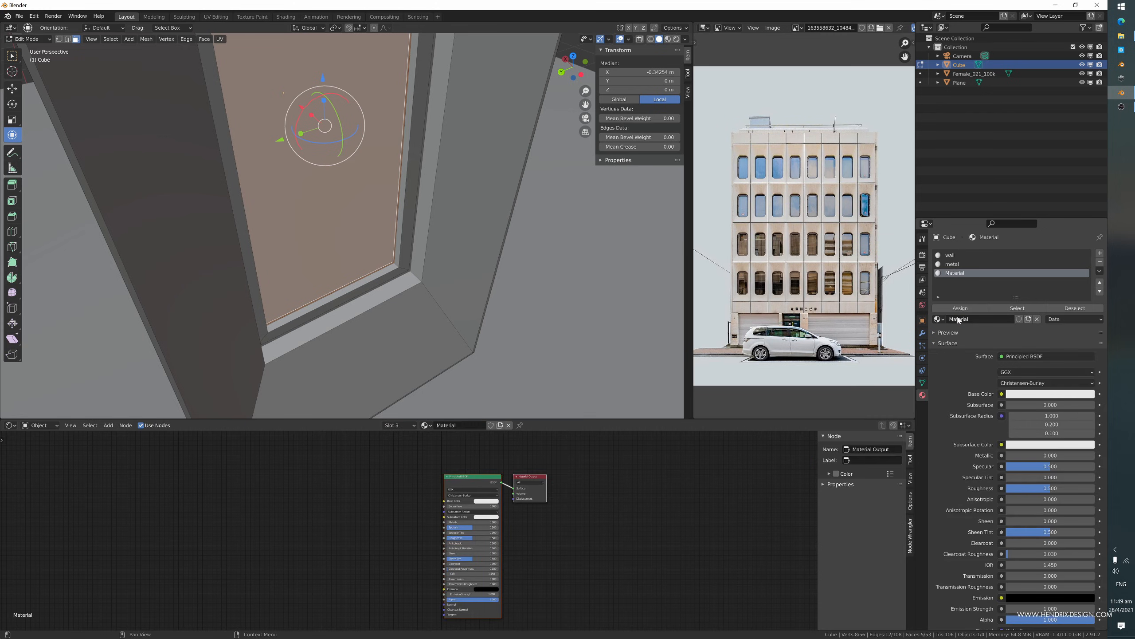
{"action": "double_click", "coordinate": [959, 319]}
{"action": "key", "text": "Return"}
{"action": "left_click", "coordinate": [961, 308]}
{"action": "key", "text": "Tab"}
{"action": "middle_click_drag", "start_coordinate": [370, 242], "coordinate": [412, 310]}
{"action": "scroll", "coordinate": [436, 332], "scroll_direction": "down", "scroll_amount": 4}
- Select the edge loops running through the four diagonal corners of the recess, and try to bevel them
{"action": "key", "text": "Tab"}
{"action": "scroll", "coordinate": [403, 339], "scroll_direction": "up", "scroll_amount": 3}
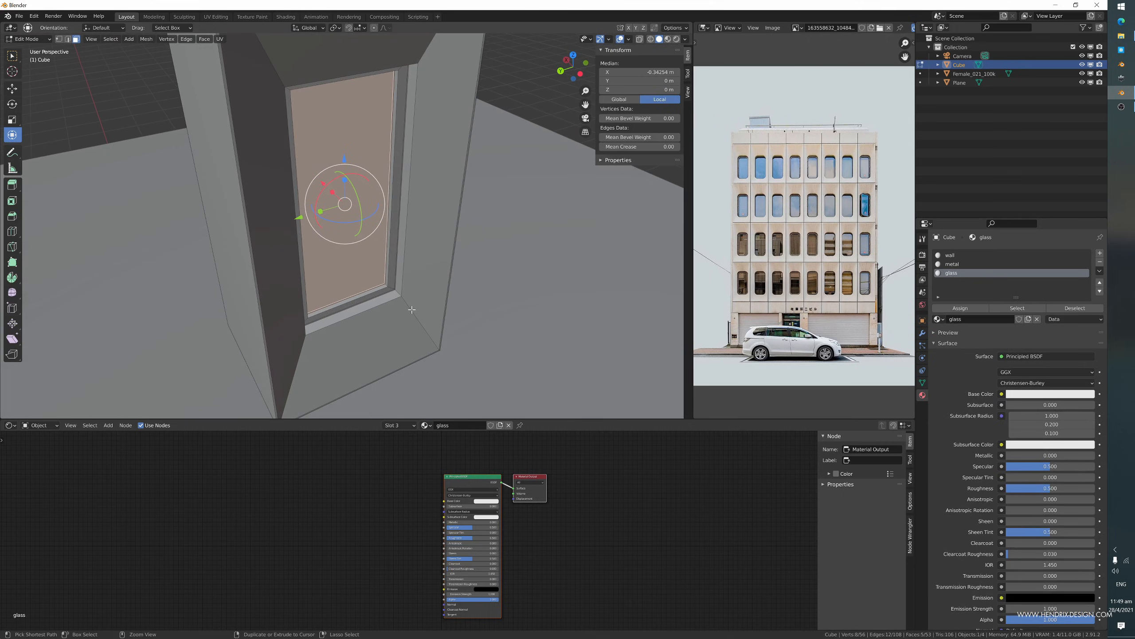
{"action": "left_click", "coordinate": [419, 325], "text": "alt"}
{"action": "key", "text": "2"}
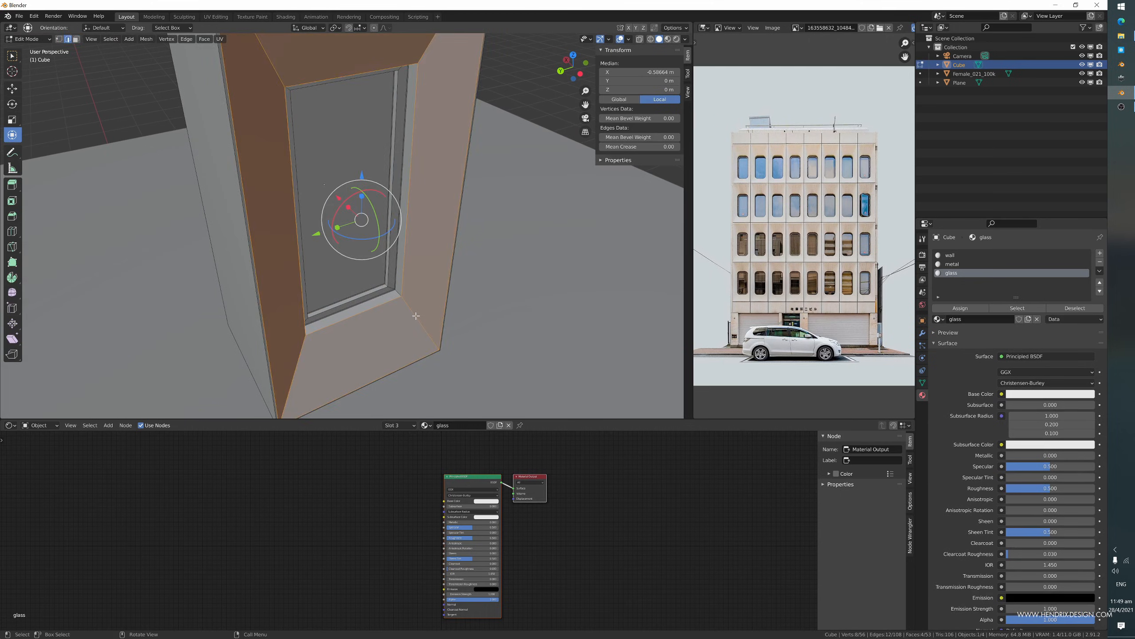
{"action": "left_click", "coordinate": [417, 316], "text": "alt"}
{"action": "middle_click_drag", "start_coordinate": [431, 323], "coordinate": [482, 314]}
{"action": "left_click", "coordinate": [359, 354], "text": "alt+shift"}
{"action": "scroll", "coordinate": [401, 232], "scroll_direction": "down", "scroll_amount": 4}
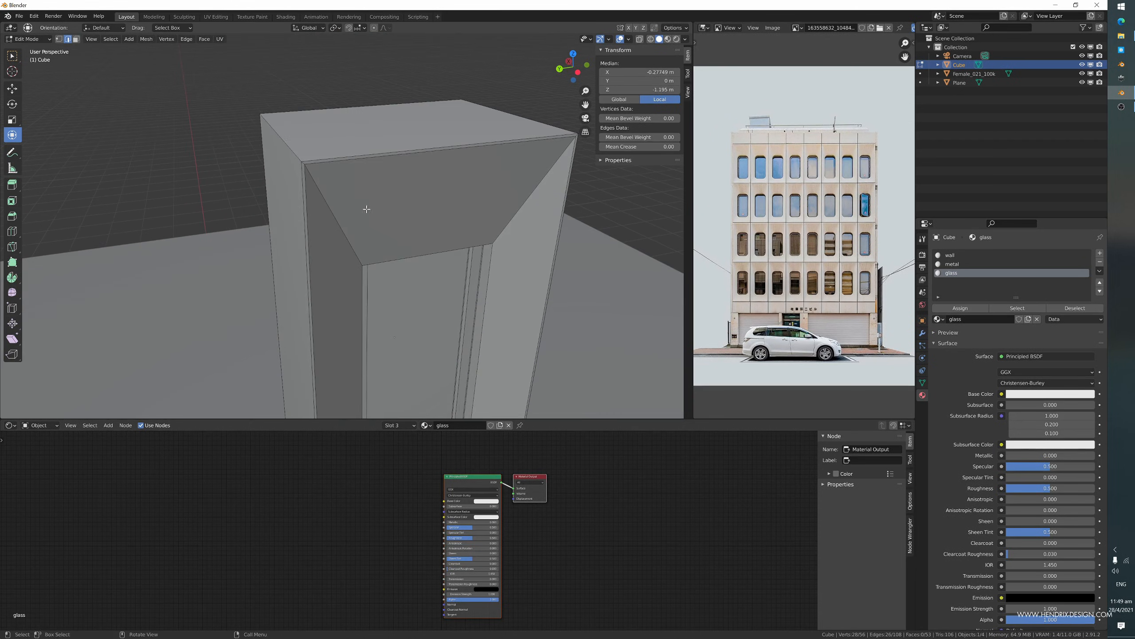
{"action": "left_click", "coordinate": [331, 210], "text": "alt+shift"}
{"action": "left_click", "coordinate": [539, 189], "text": "alt+shift"}
{"action": "scroll", "coordinate": [539, 189], "scroll_direction": "down", "scroll_amount": 2}
{"action": "middle_click_drag", "start_coordinate": [538, 192], "coordinate": [536, 279]}
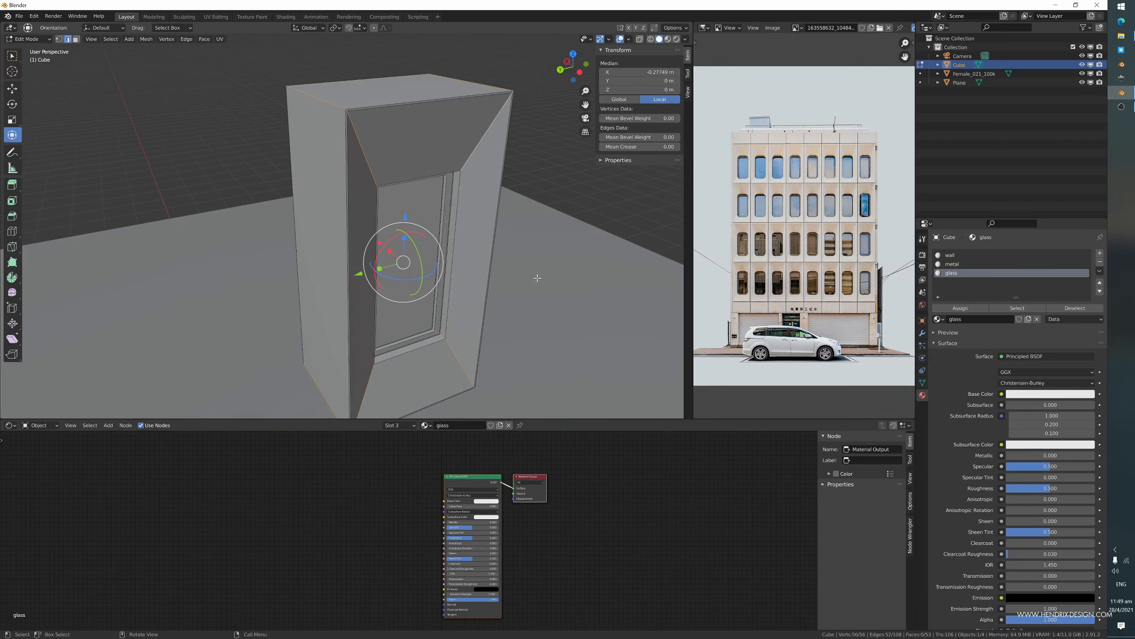
{"action": "key", "text": "ctrl+b"}
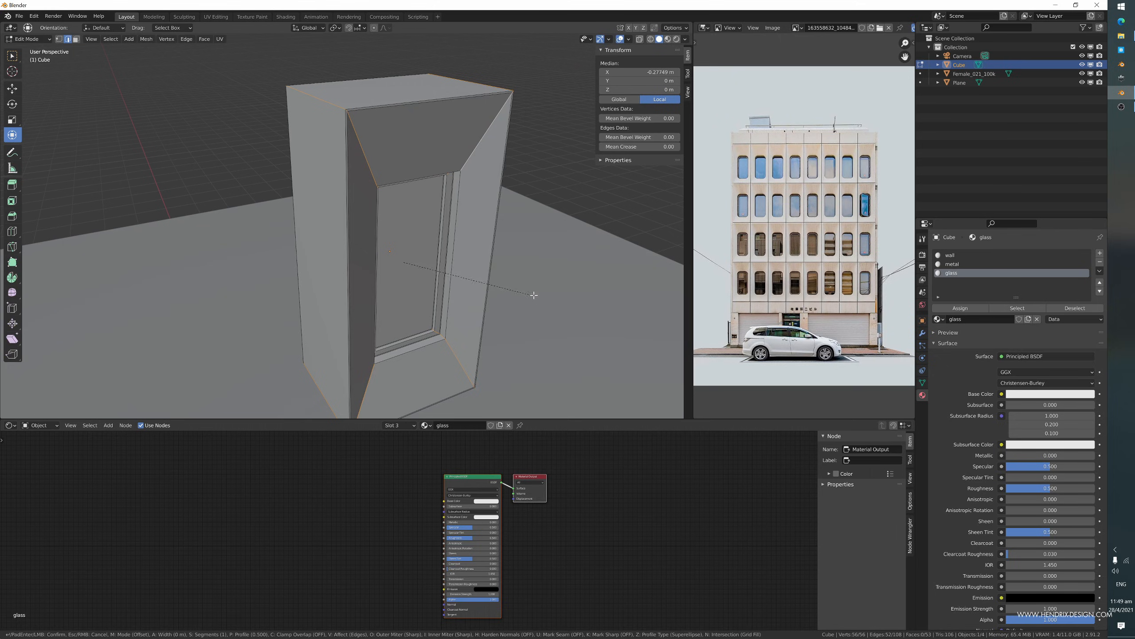
{"action": "right_click", "coordinate": [533, 295]}
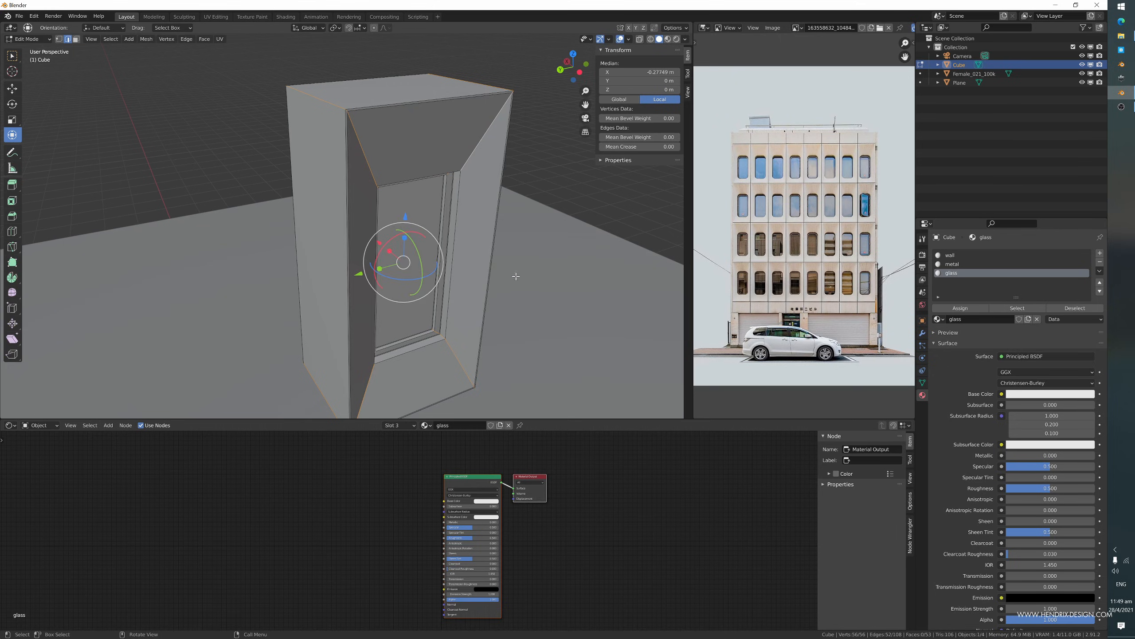
- Deselect short edges at the module's outer front corners, and try a bevel on the remaining corner edges
{"action": "left_click", "coordinate": [356, 149], "text": "alt+shift"}
{"action": "left_click", "coordinate": [471, 155], "text": "alt+shift"}
{"action": "scroll", "coordinate": [353, 134], "scroll_direction": "up", "scroll_amount": 4}
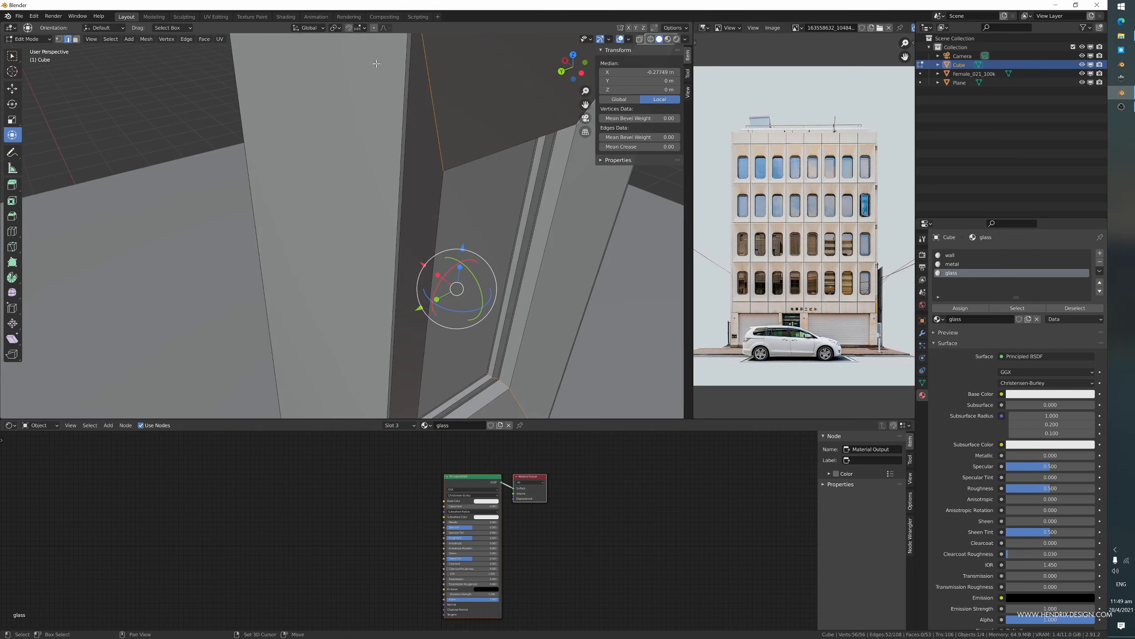
{"action": "middle_click_drag", "start_coordinate": [377, 64], "coordinate": [347, 191], "text": "shift"}
{"action": "left_click", "coordinate": [399, 195], "text": "shift"}
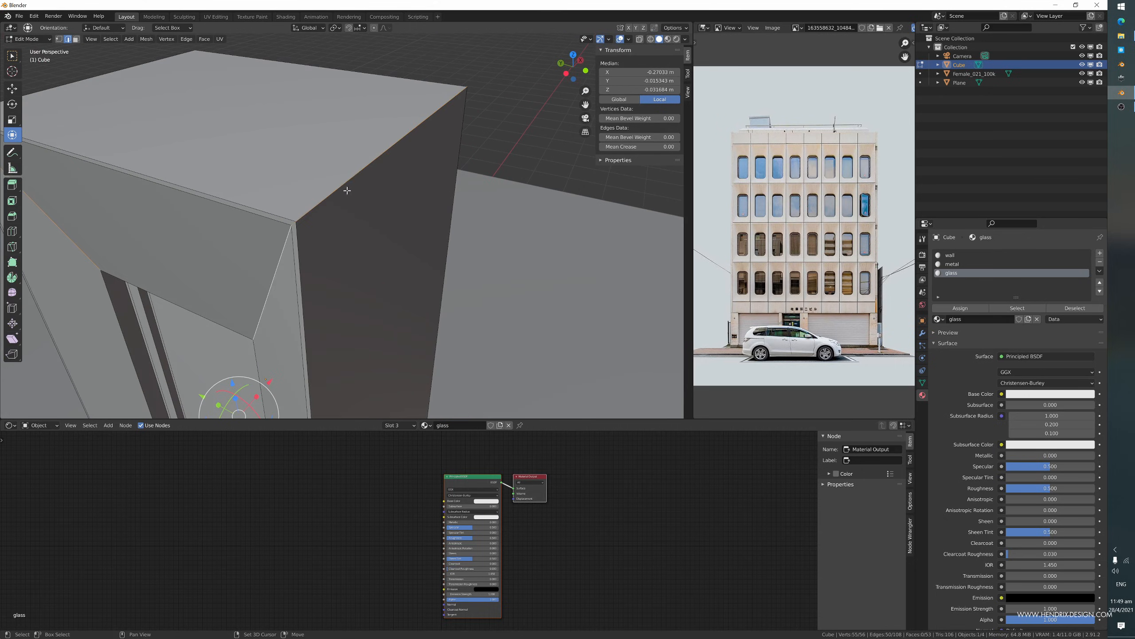
{"action": "left_click", "coordinate": [292, 222], "text": "shift"}
{"action": "middle_click_drag", "start_coordinate": [318, 281], "coordinate": [451, 287]}
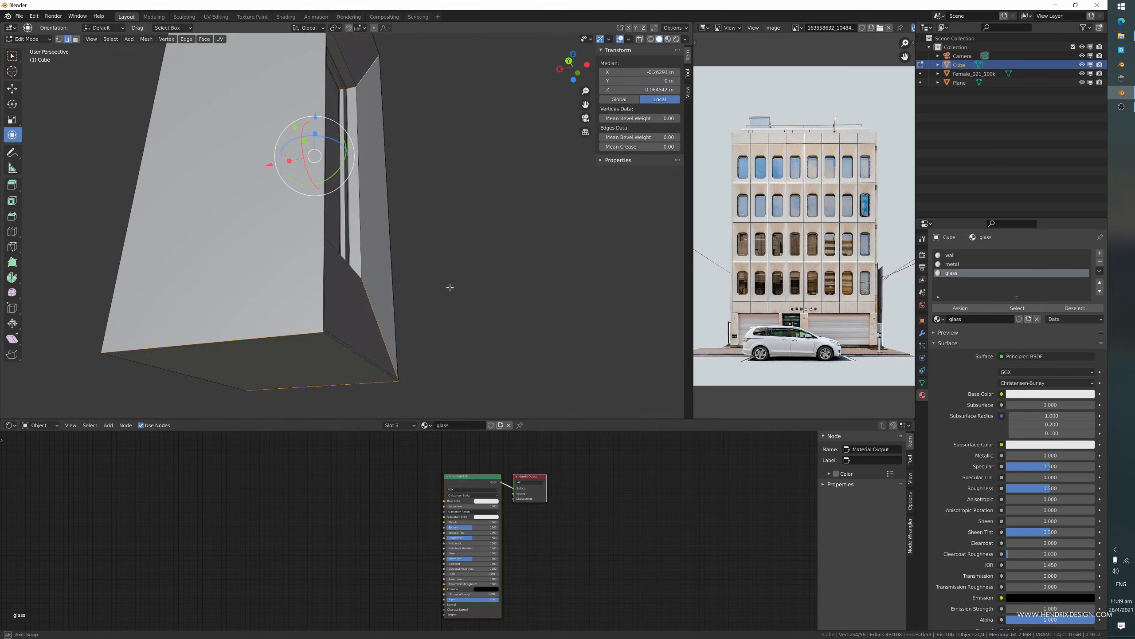
{"action": "middle_click_drag", "start_coordinate": [299, 337], "coordinate": [294, 360]}
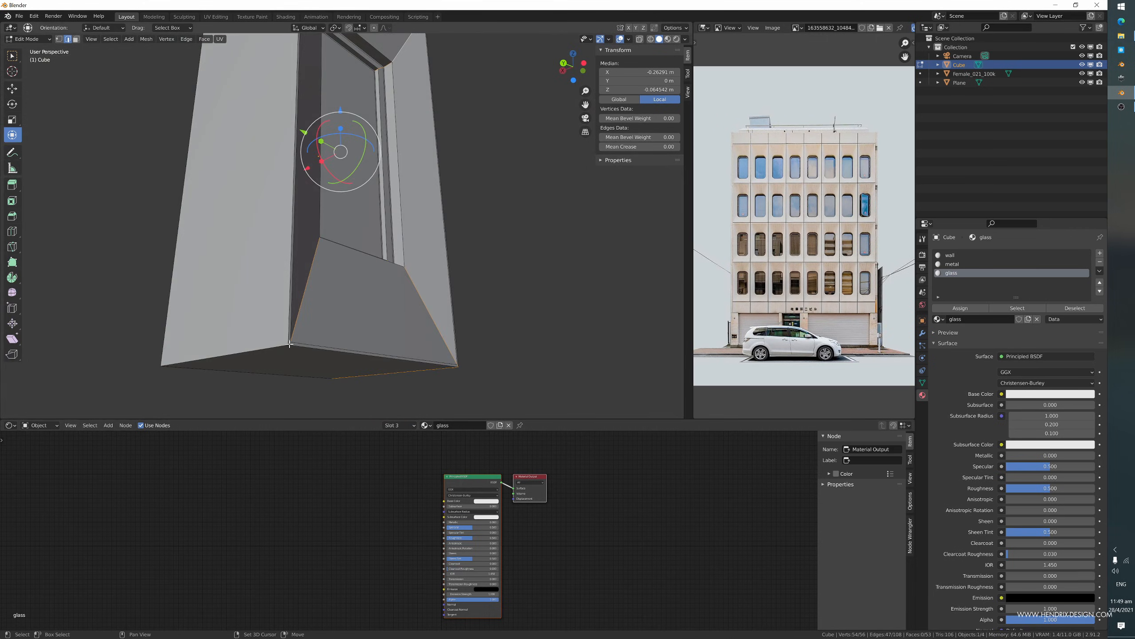
{"action": "left_click", "coordinate": [290, 343], "text": "shift"}
{"action": "middle_click_drag", "start_coordinate": [349, 388], "coordinate": [258, 380]}
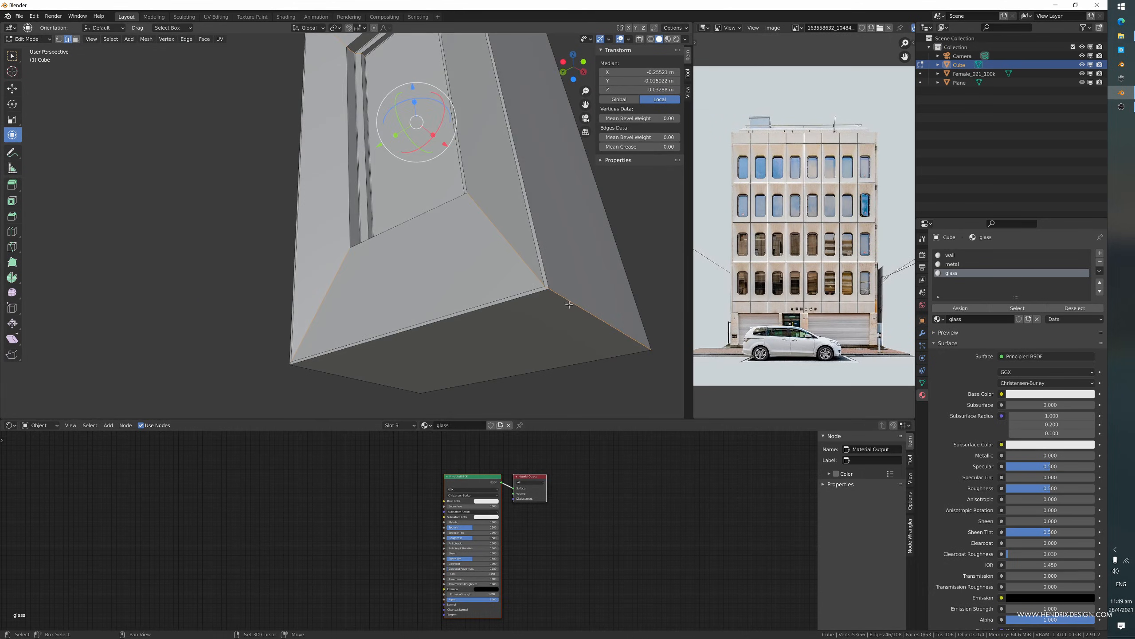
{"action": "left_click", "coordinate": [546, 289], "text": "shift"}
{"action": "middle_click_drag", "start_coordinate": [546, 288], "coordinate": [435, 364]}
{"action": "key", "text": "ctrl+b"}
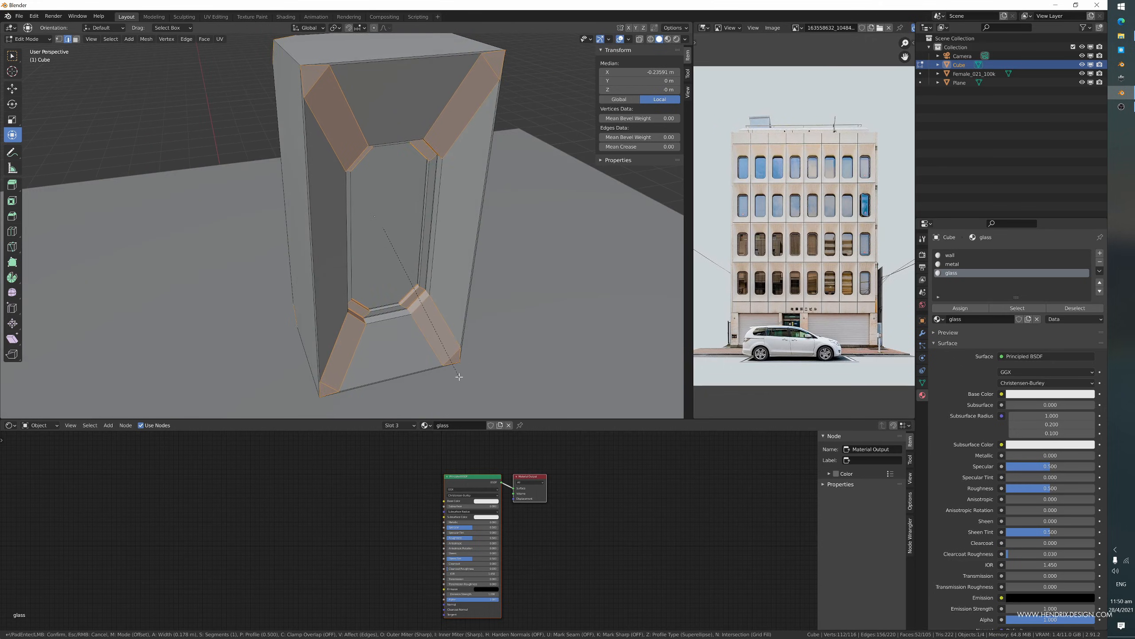
{"action": "key", "text": "Escape"}
- Deselect the remaining short edges at the module's outer corners, keeping the diagonal recess corner edges selected
{"action": "middle_click_drag", "start_coordinate": [401, 222], "coordinate": [493, 300]}
{"action": "left_click", "coordinate": [427, 224], "text": "shift"}
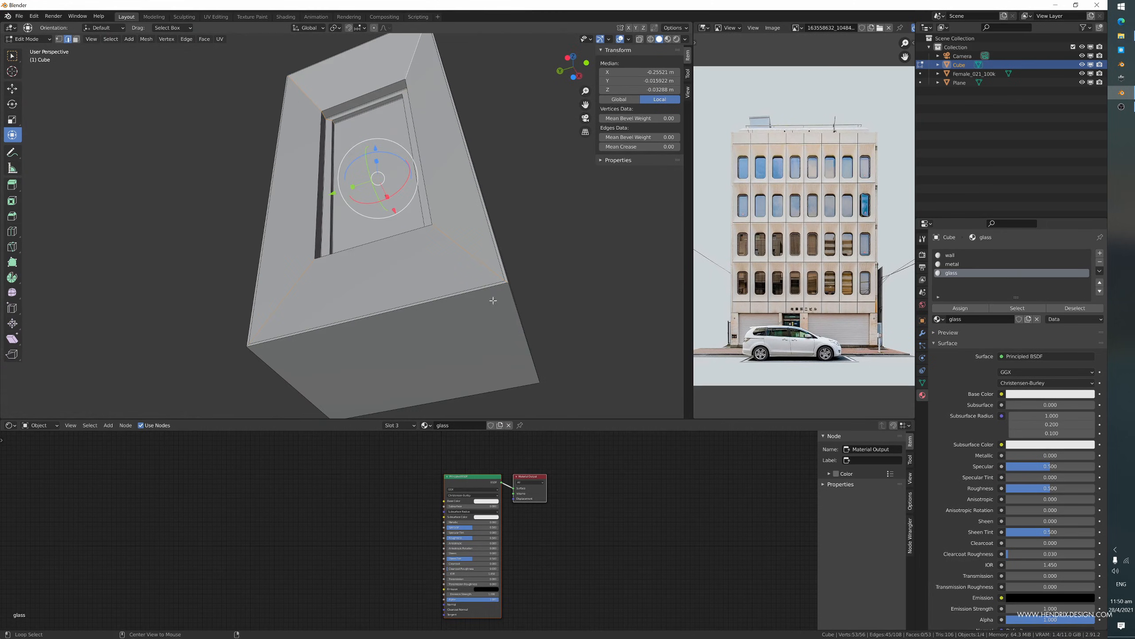
{"action": "left_click", "coordinate": [507, 280], "text": "shift"}
{"action": "middle_click_drag", "start_coordinate": [396, 296], "coordinate": [345, 232]}
{"action": "scroll", "coordinate": [338, 251], "scroll_direction": "up", "scroll_amount": 4}
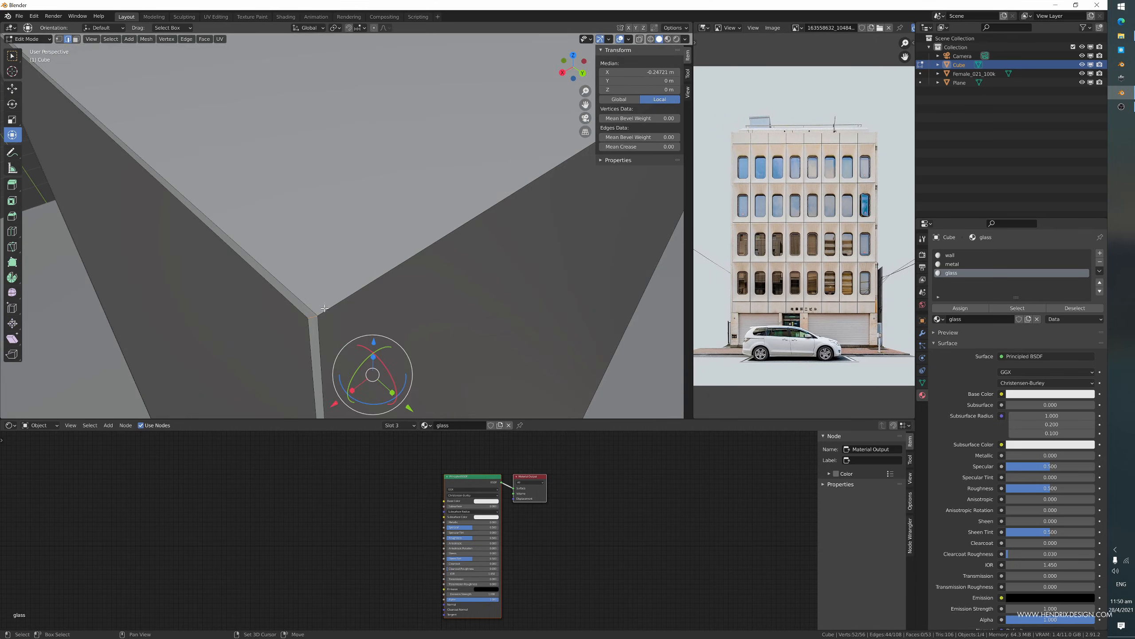
{"action": "left_click", "coordinate": [313, 317], "text": "shift"}
{"action": "scroll", "coordinate": [308, 320], "scroll_direction": "down", "scroll_amount": 5}
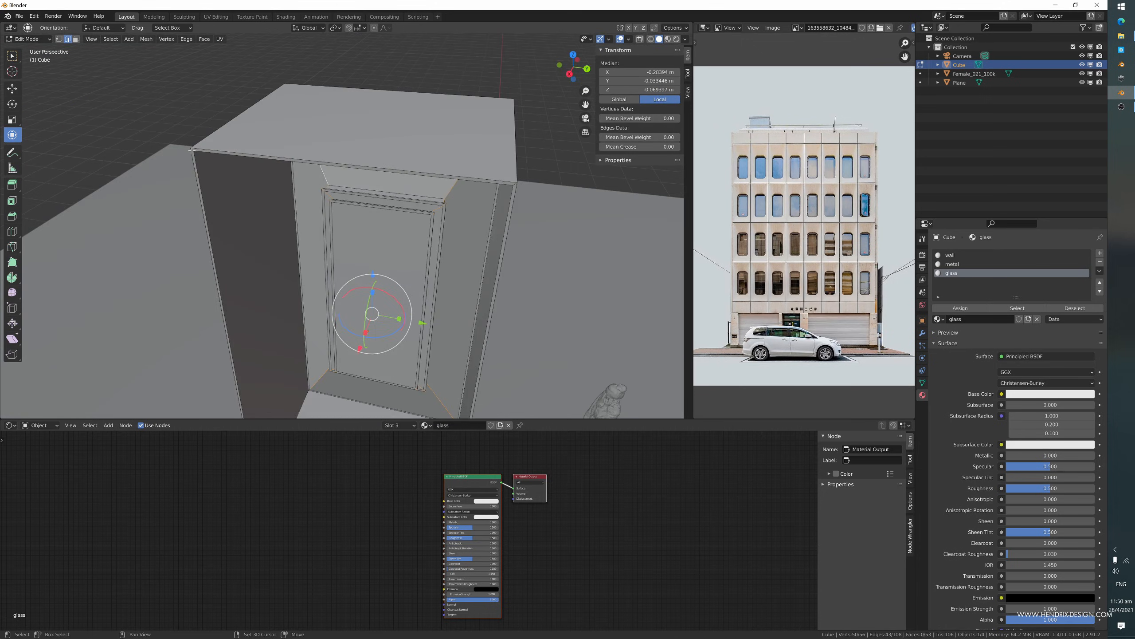
{"action": "left_click", "coordinate": [192, 149], "text": "shift"}
{"action": "middle_click_drag", "start_coordinate": [208, 223], "coordinate": [243, 215]}
{"action": "middle_click_drag", "start_coordinate": [278, 375], "coordinate": [253, 228], "text": "shift"}
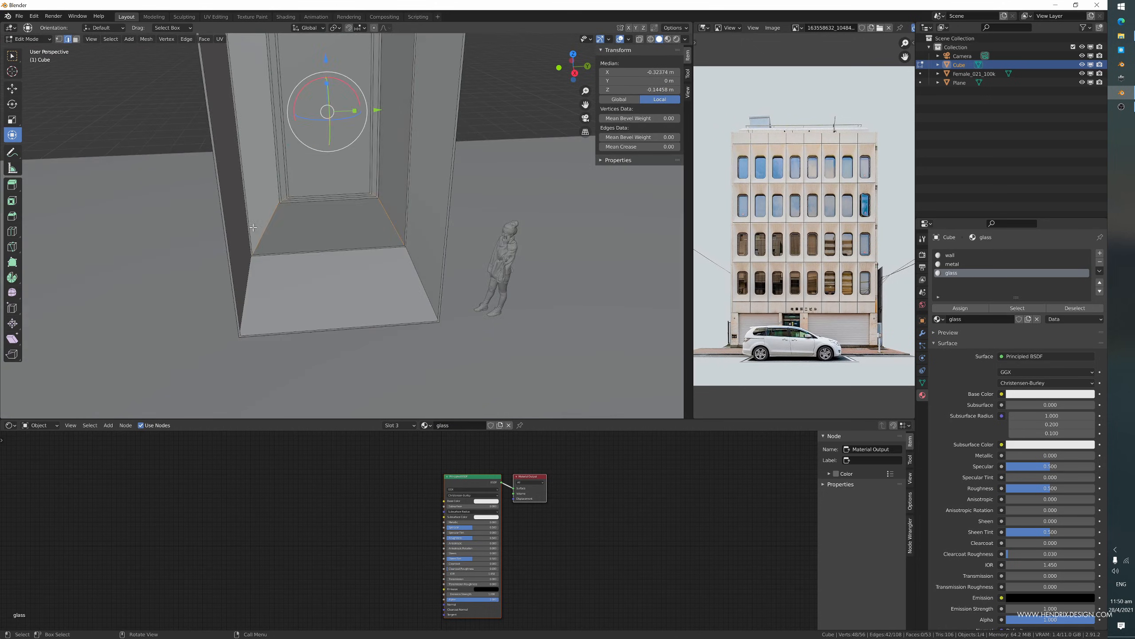
{"action": "scroll", "coordinate": [283, 338], "scroll_direction": "up", "scroll_amount": 2}
{"action": "middle_click_drag", "start_coordinate": [283, 338], "coordinate": [308, 323]}
{"action": "middle_click_drag", "start_coordinate": [222, 407], "coordinate": [232, 332], "text": "shift"}
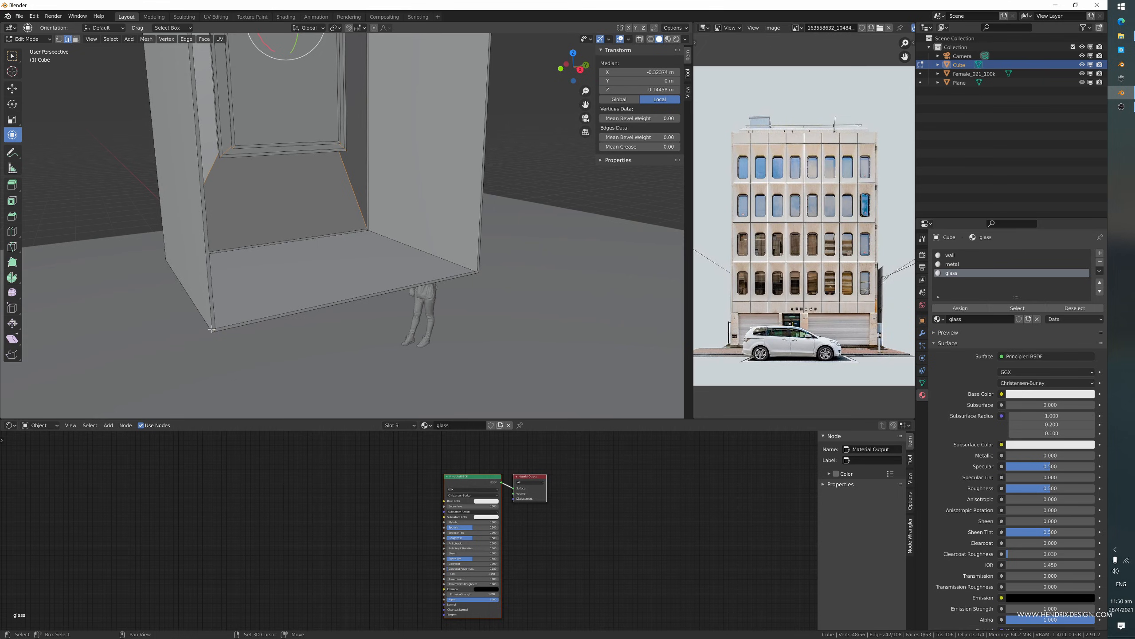
{"action": "left_click", "coordinate": [213, 330], "text": "shift"}
{"action": "left_click", "coordinate": [479, 270], "text": "shift"}
{"action": "middle_click_drag", "start_coordinate": [508, 317], "coordinate": [392, 325]}
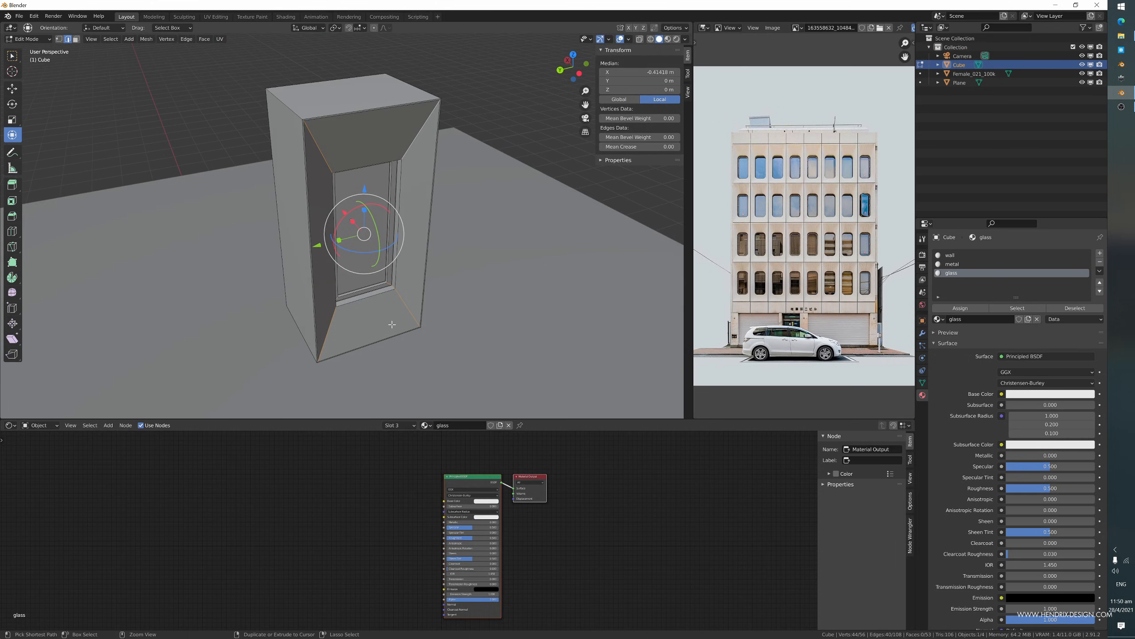
- Try a 12-segment bevel on the diagonal recess corners and compare the rounding with the reference photo
{"action": "key", "text": "ctrl+b"}
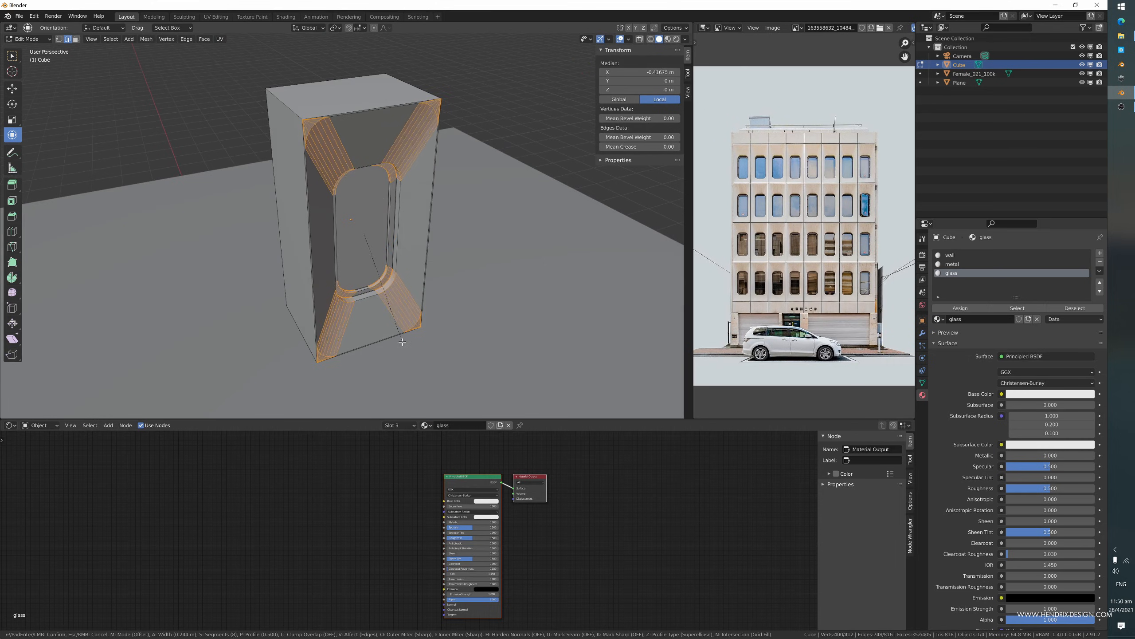
{"action": "scroll", "coordinate": [402, 341], "scroll_direction": "up", "scroll_amount": 2}
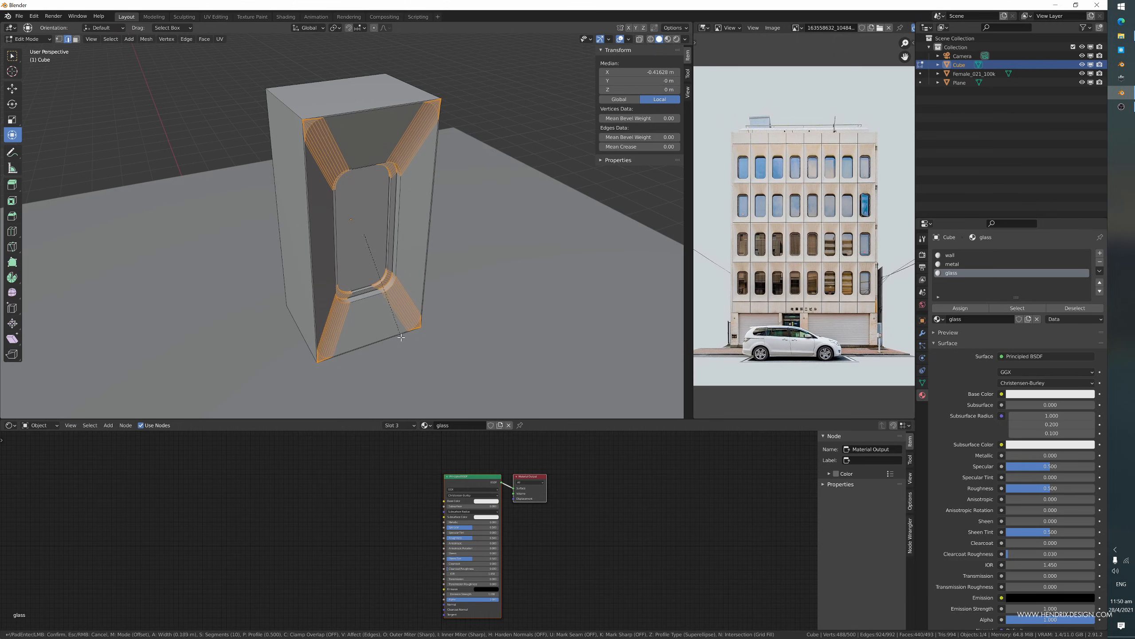
{"action": "scroll", "coordinate": [400, 337], "scroll_direction": "up", "scroll_amount": 2}
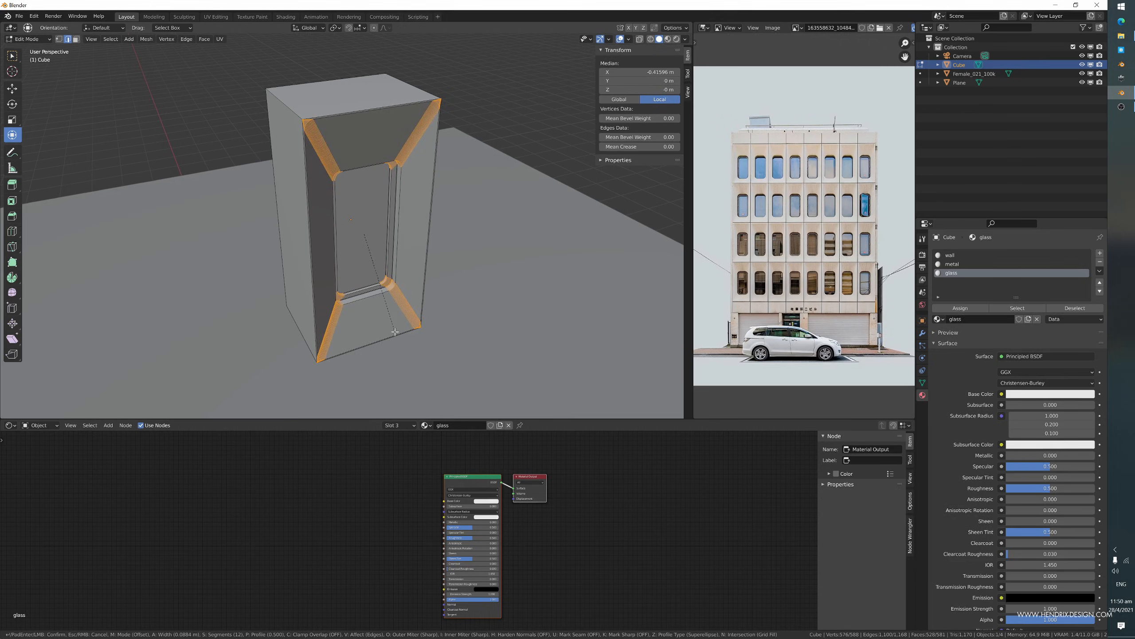
{"action": "left_click", "coordinate": [398, 335]}
{"action": "middle_click_drag", "start_coordinate": [398, 333], "coordinate": [375, 307]}
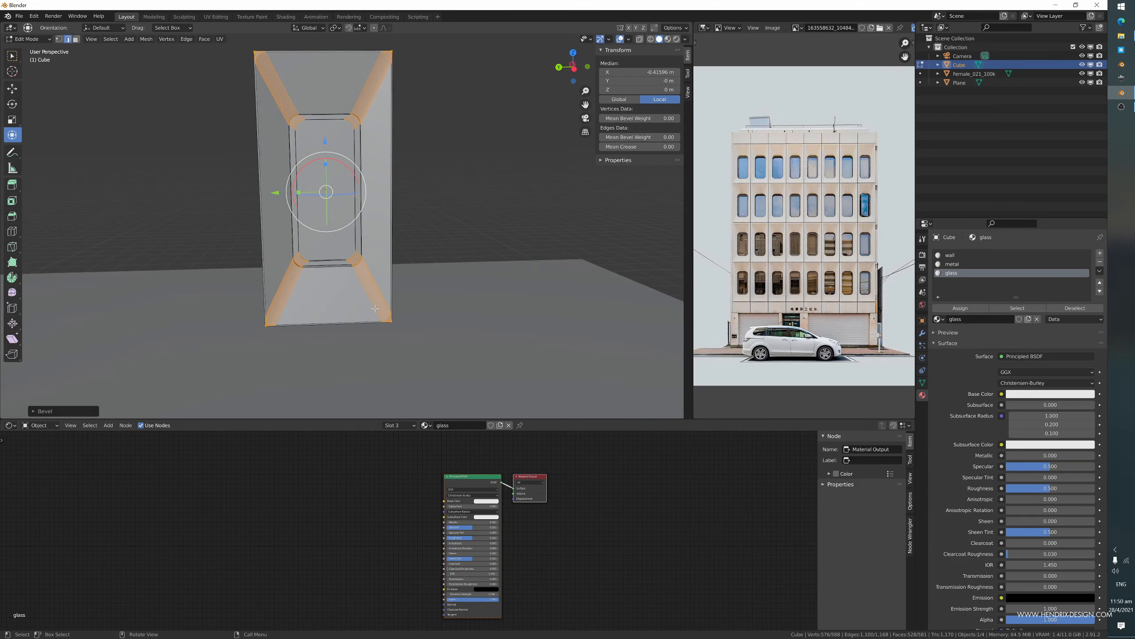
{"action": "scroll", "coordinate": [340, 179], "scroll_direction": "up", "scroll_amount": 2}
{"action": "middle_click_drag", "start_coordinate": [298, 67], "coordinate": [403, 181], "text": "shift"}
{"action": "middle_click_drag", "start_coordinate": [401, 247], "coordinate": [386, 191], "text": "shift"}
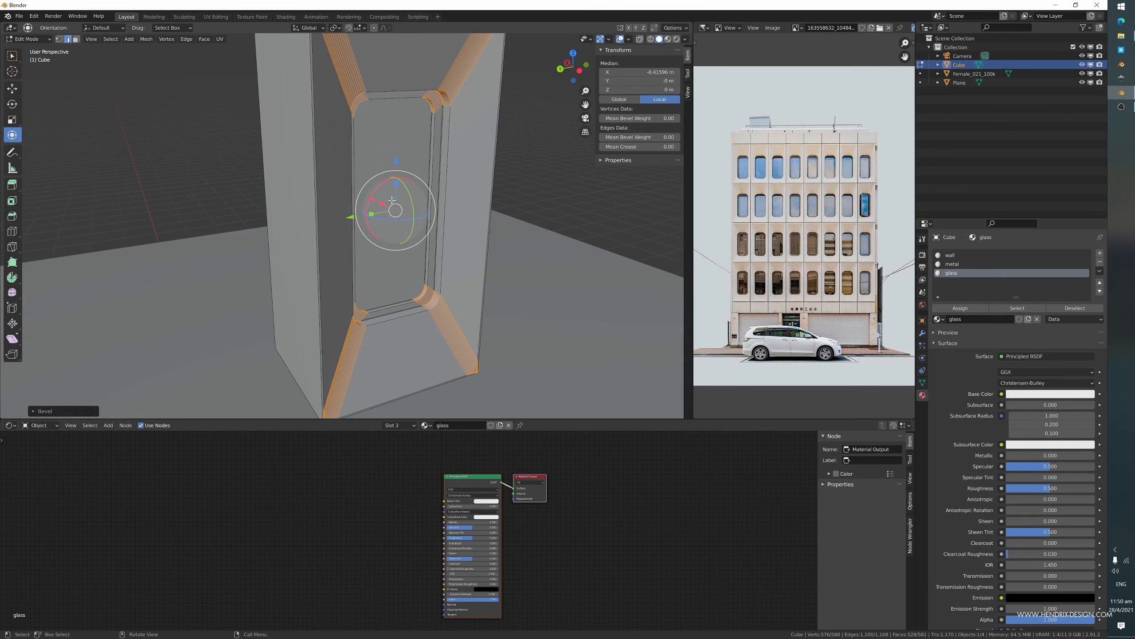
{"action": "middle_click_drag", "start_coordinate": [432, 264], "coordinate": [474, 220]}
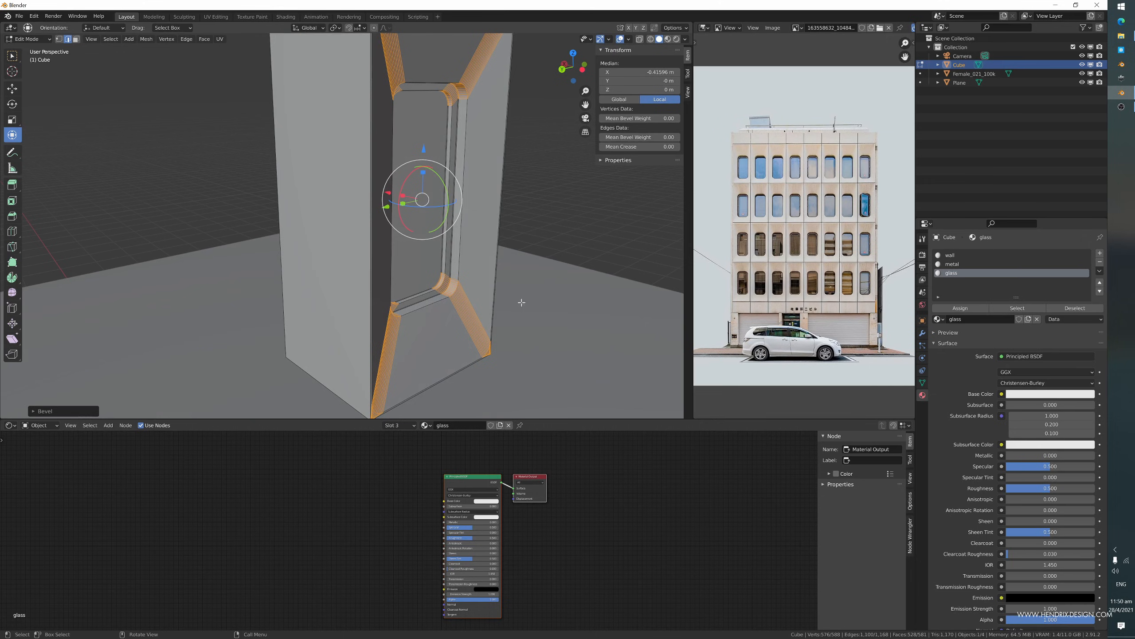
{"action": "middle_click_drag", "start_coordinate": [521, 303], "coordinate": [380, 192]}
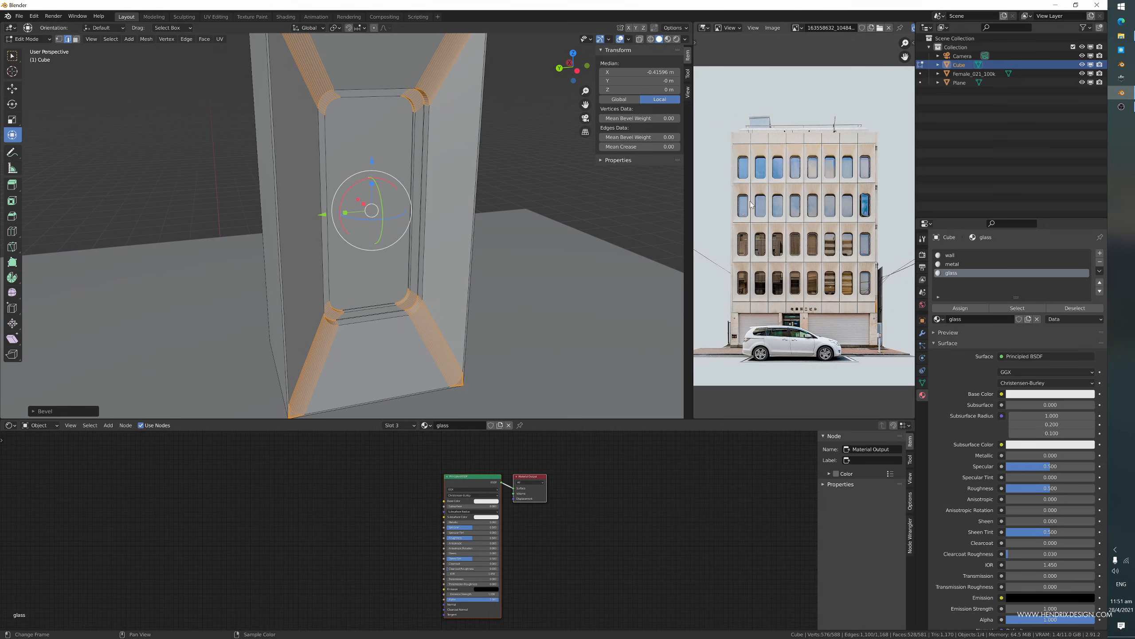
{"action": "middle_click_drag", "start_coordinate": [310, 263], "coordinate": [375, 284]}
{"action": "key", "text": "ctrl+z"}
- Bevel the diagonal recess corner edges with 12 segments and a width of about 0.082 m
{"action": "key", "text": "ctrl+b"}
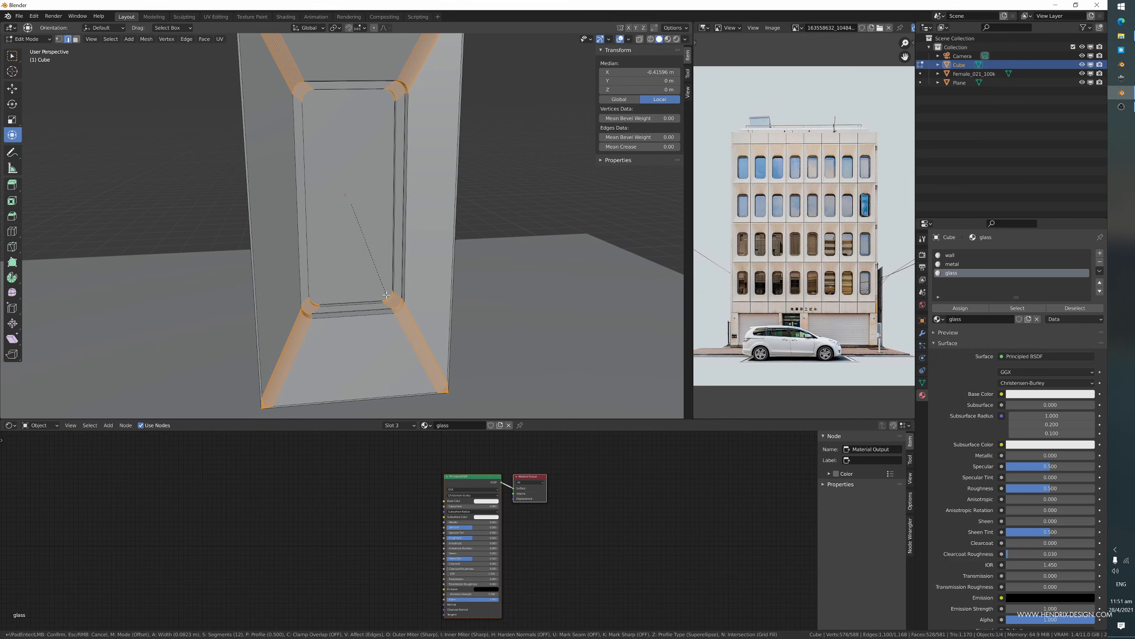
{"action": "left_click", "coordinate": [387, 296]}
{"action": "key", "text": "Tab"}
{"action": "middle_click_drag", "start_coordinate": [386, 296], "coordinate": [468, 239]}
- Select the rounded edge loops around the window opening and its inner frame
{"action": "key", "text": "Tab"}
{"action": "left_click", "coordinate": [481, 210], "text": "alt"}
{"action": "left_click", "coordinate": [450, 195], "text": "alt+shift"}
{"action": "scroll", "coordinate": [373, 195], "scroll_direction": "up", "scroll_amount": 5}
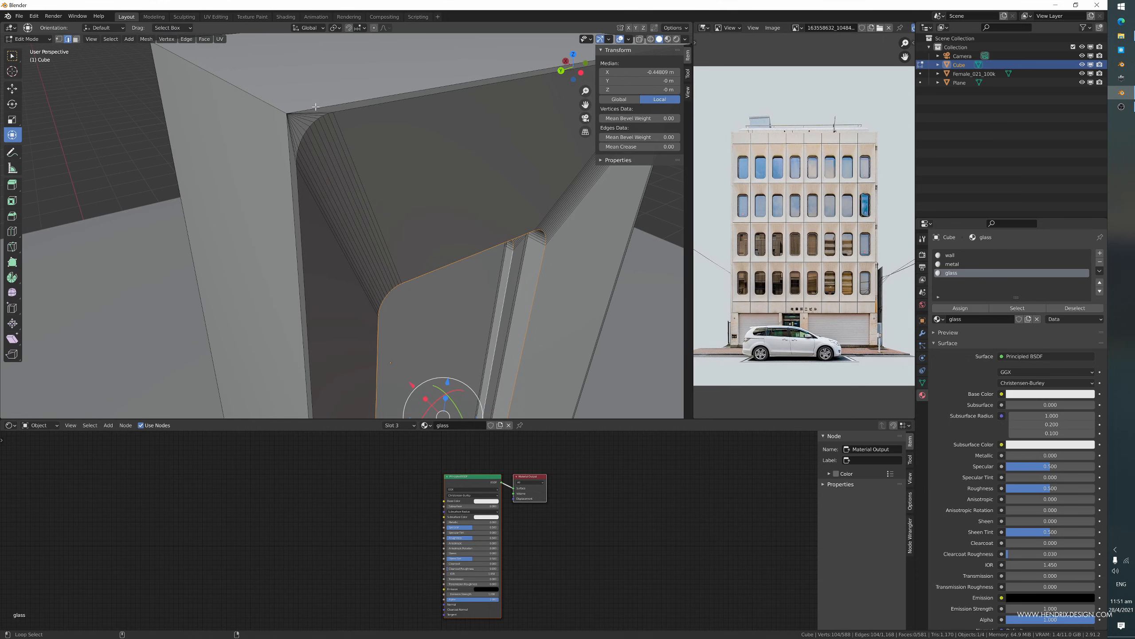
- Add the module's outer front edge loop to the selection and bevel all loops about 0.011 m with 3 segments
{"action": "left_click", "coordinate": [359, 132], "text": "alt+shift"}
{"action": "middle_click_drag", "start_coordinate": [360, 133], "coordinate": [357, 206]}
{"action": "scroll", "coordinate": [342, 206], "scroll_direction": "down", "scroll_amount": 2}
{"action": "key", "text": "ctrl+b"}
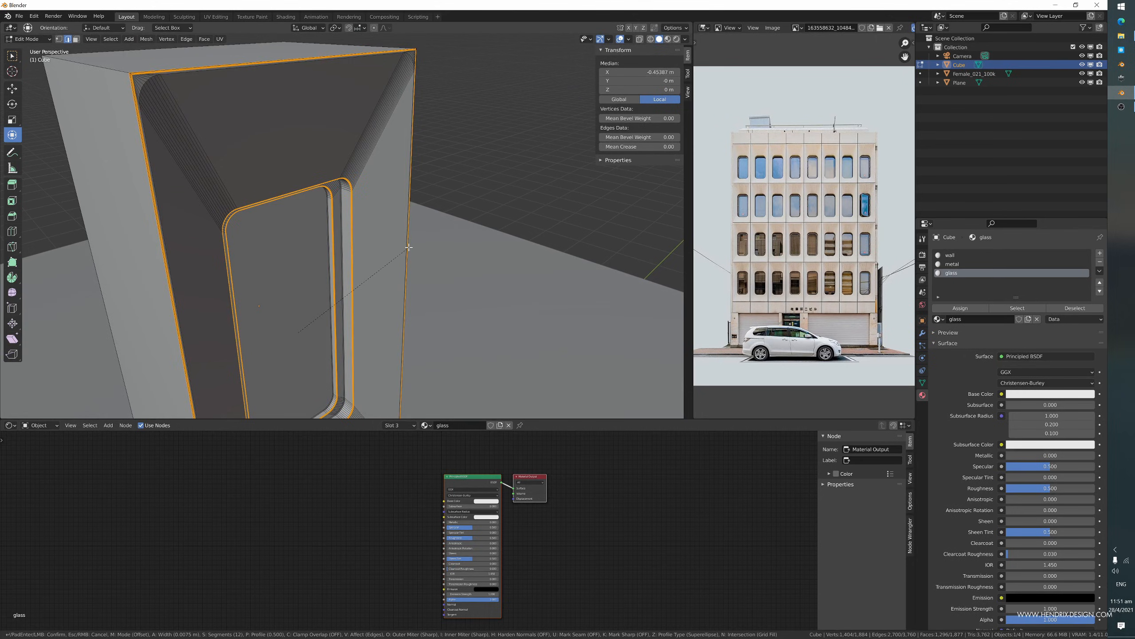
{"action": "scroll", "coordinate": [408, 247], "scroll_direction": "down", "scroll_amount": 15}
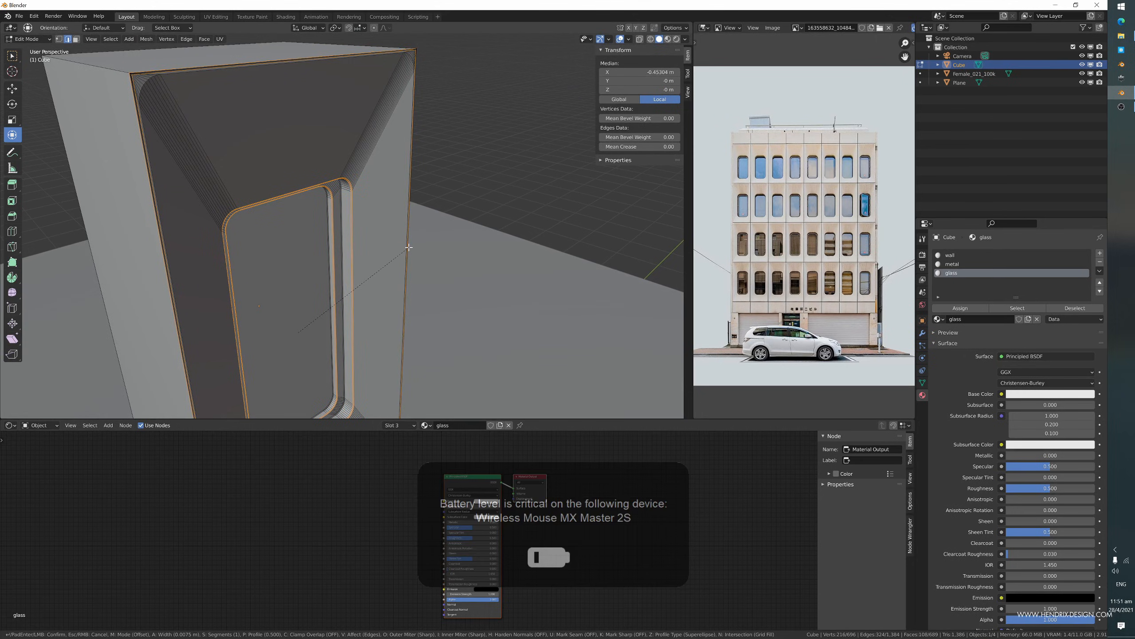
{"action": "scroll", "coordinate": [409, 247], "scroll_direction": "up", "scroll_amount": 1}
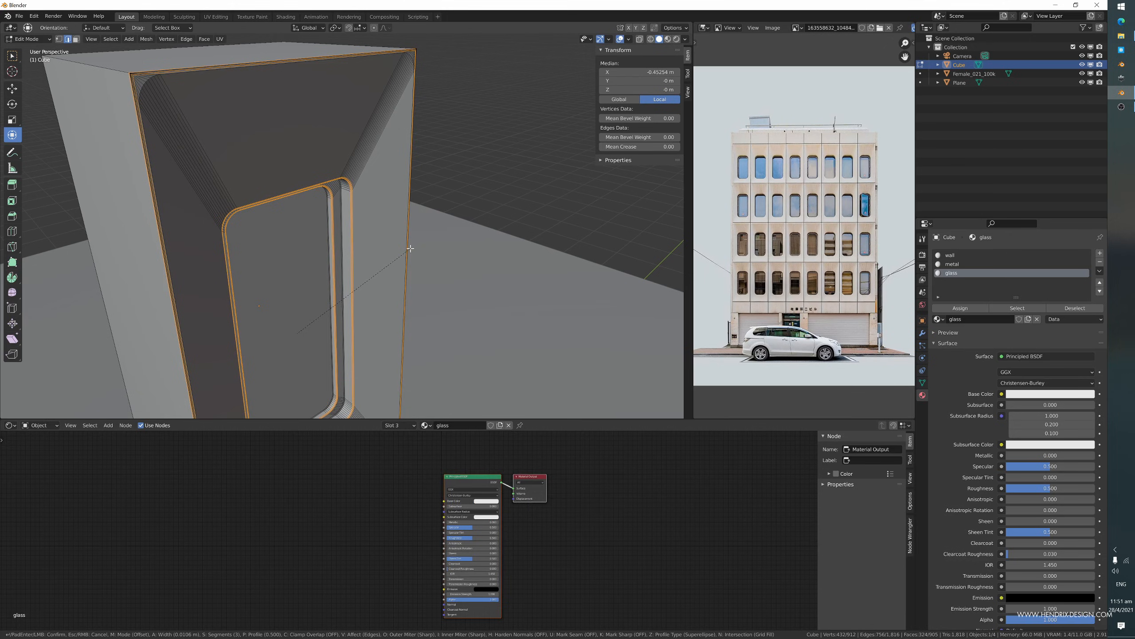
{"action": "left_click", "coordinate": [410, 248]}
{"action": "key", "text": "Tab"}
{"action": "middle_click_drag", "start_coordinate": [417, 263], "coordinate": [337, 242]}
{"action": "scroll", "coordinate": [335, 236], "scroll_direction": "up", "scroll_amount": 4}
{"action": "scroll", "coordinate": [370, 251], "scroll_direction": "down", "scroll_amount": 5}
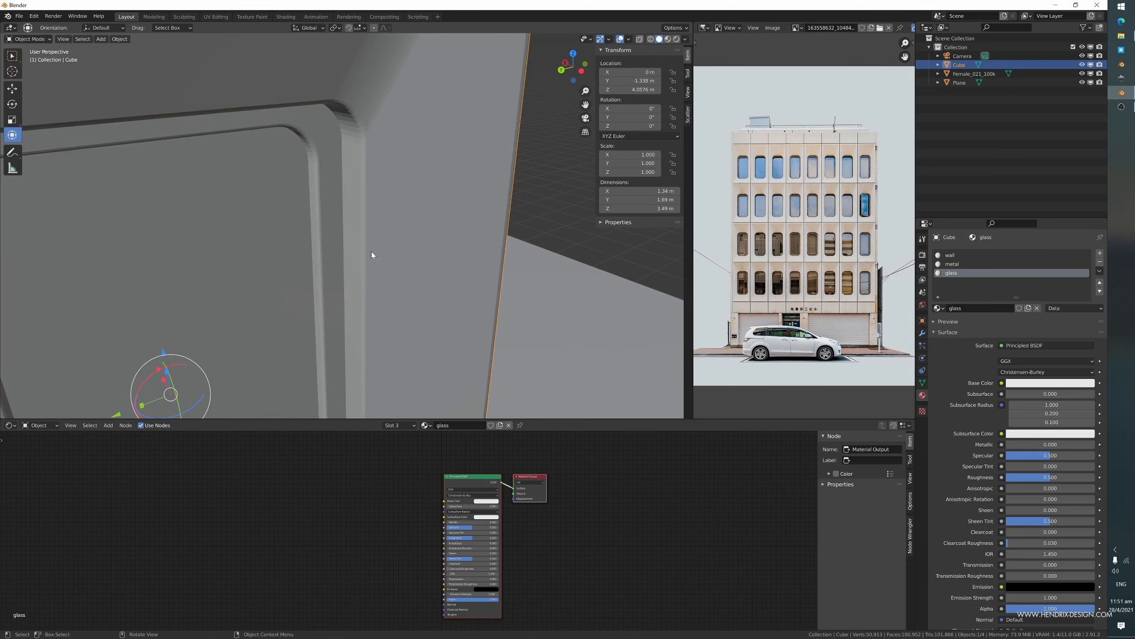
- Shade the module smooth and enable Auto Smooth at 30°
{"action": "right_click", "coordinate": [373, 245]}
{"action": "left_click", "coordinate": [373, 243]}
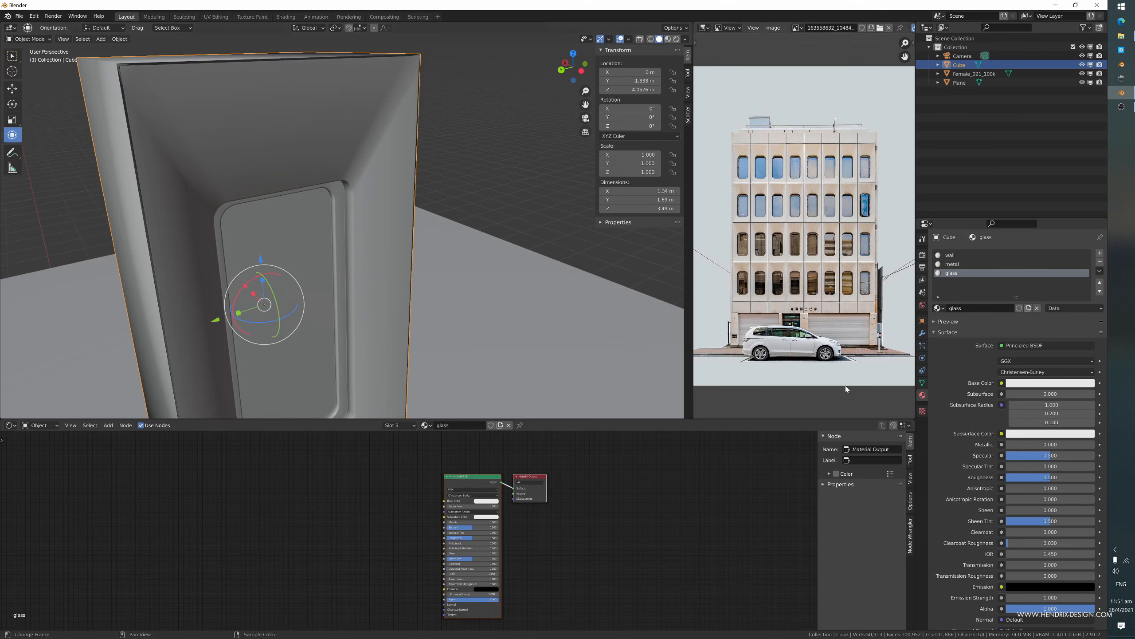
{"action": "left_click", "coordinate": [922, 383]}
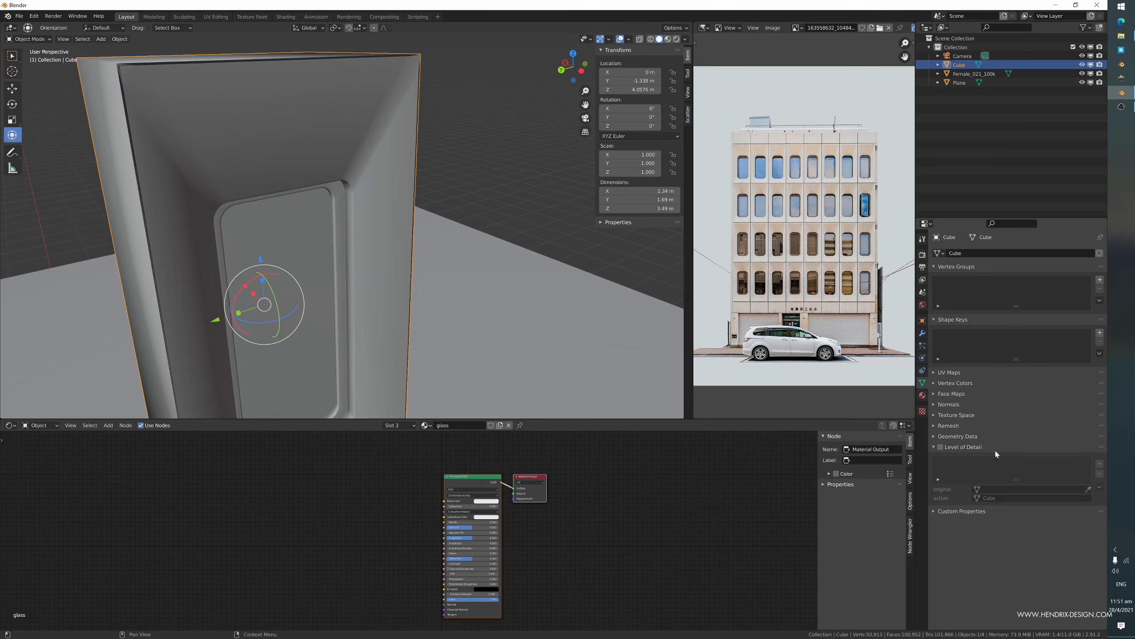
{"action": "left_click", "coordinate": [934, 404]}
{"action": "left_click", "coordinate": [1000, 418]}
- Examine the shading and bevel geometry along the module's outer front edge and upper corner
{"action": "middle_click_drag", "start_coordinate": [531, 302], "coordinate": [456, 227]}
{"action": "left_click", "coordinate": [420, 280]}
{"action": "scroll", "coordinate": [453, 227], "scroll_direction": "up", "scroll_amount": 2}
{"action": "middle_click_drag", "start_coordinate": [288, 149], "coordinate": [322, 171]}
{"action": "left_click", "coordinate": [321, 172]}
{"action": "key", "text": "Tab"}
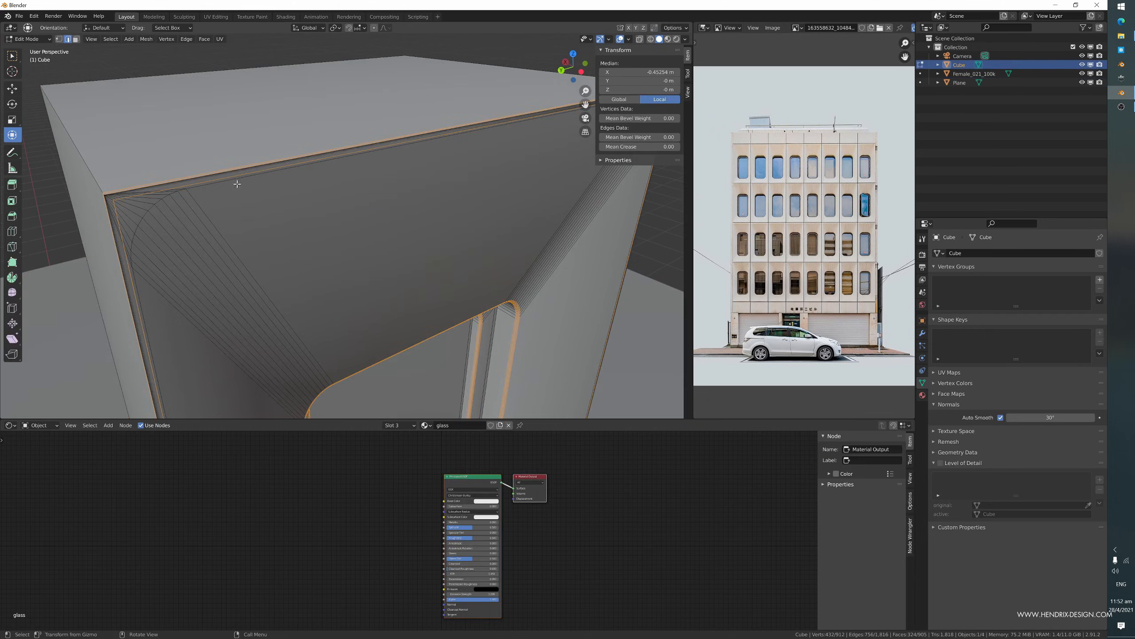
{"action": "scroll", "coordinate": [269, 185], "scroll_direction": "up", "scroll_amount": 3}
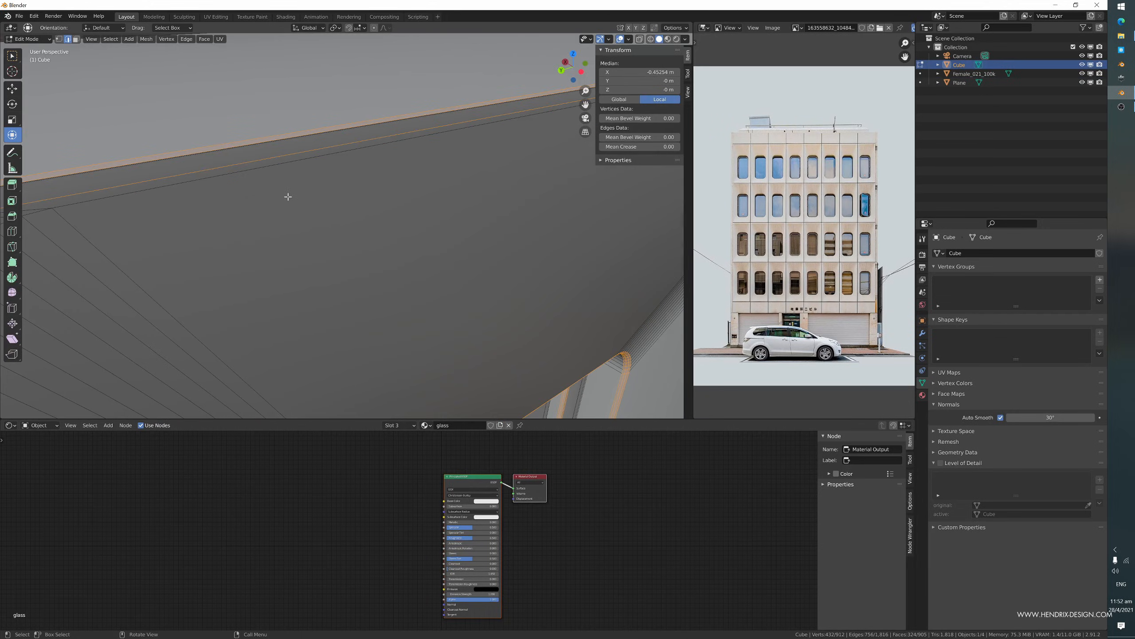
{"action": "scroll", "coordinate": [291, 201], "scroll_direction": "down", "scroll_amount": 5}
{"action": "mouse_move", "coordinate": [315, 223]}
{"action": "middle_mouse_down"}
{"action": "mouse_move", "coordinate": [306, 233]}
{"action": "mouse_move", "coordinate": [466, 244]}
{"action": "mouse_move", "coordinate": [320, 203]}
{"action": "middle_mouse_up"}
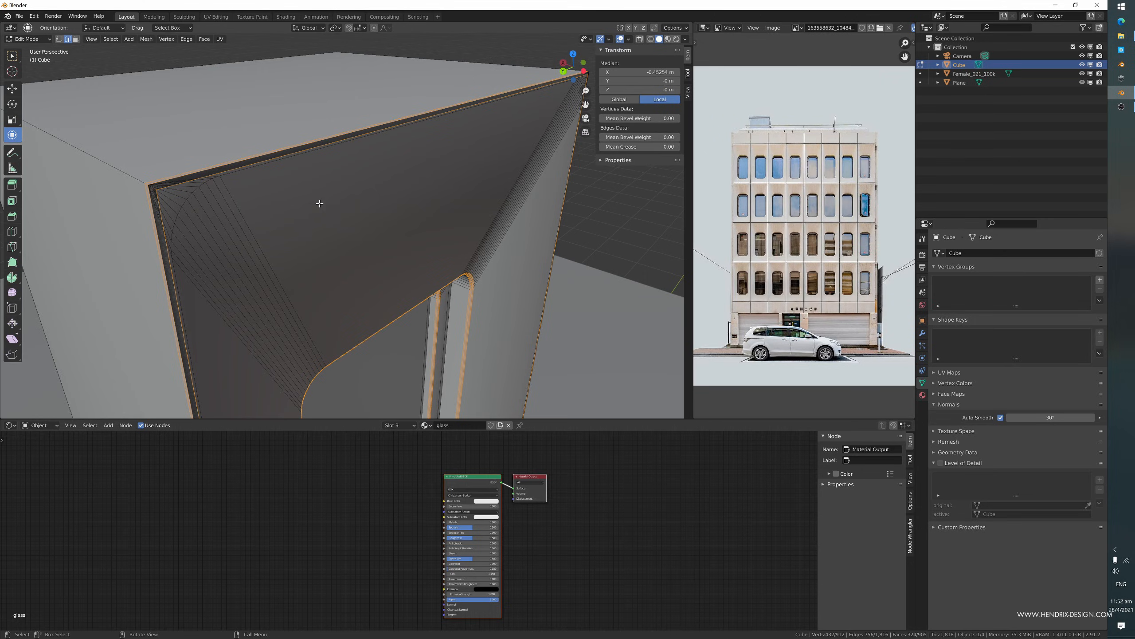
- Undo the smooth shading and the loop bevel, back to the selection of only the window opening loops
{"action": "key", "text": "ctrl+z"}
{"action": "key", "text": "ctrl+z"}
{"action": "key", "text": "ctrl+z"}
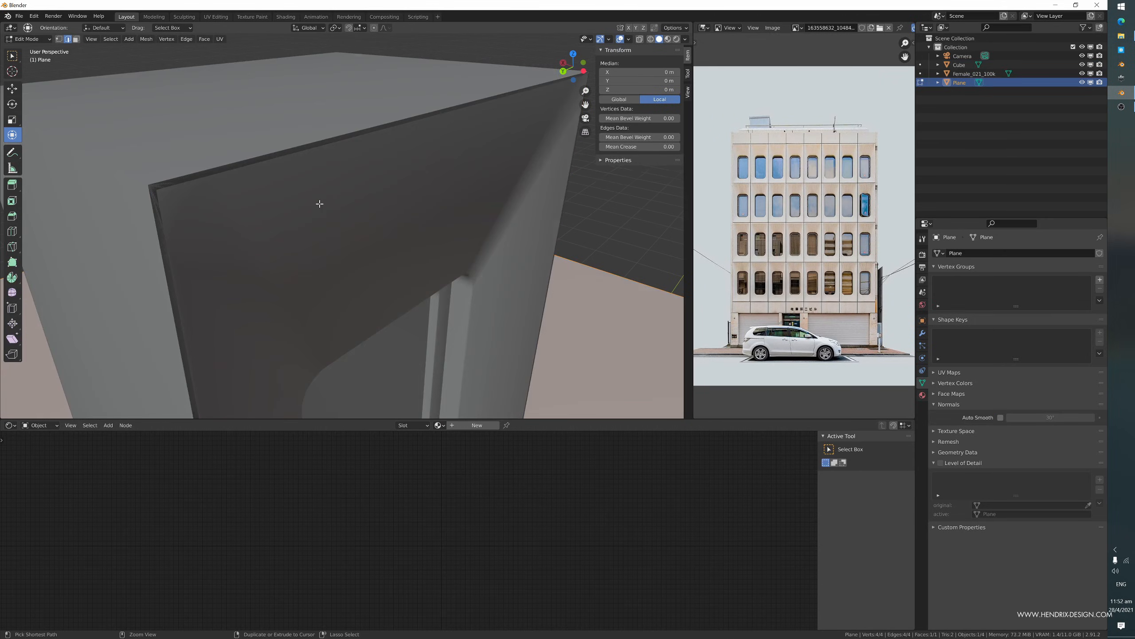
{"action": "key", "text": "ctrl+z"}
{"action": "key", "text": "ctrl+z"}
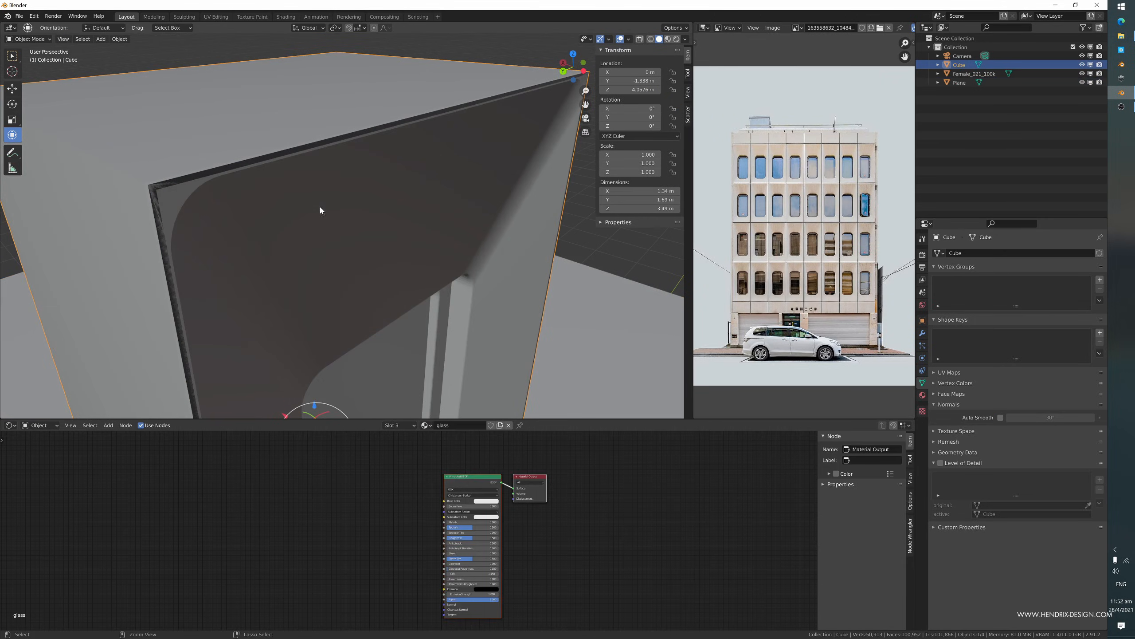
{"action": "key", "text": "ctrl+z"}
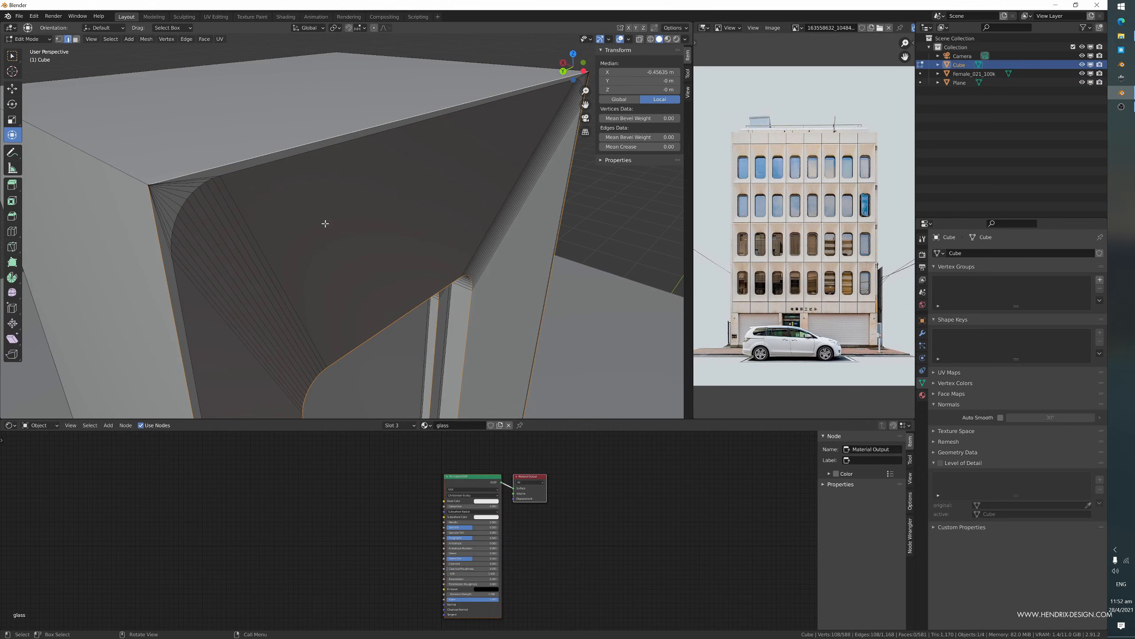
{"action": "key", "text": "ctrl+z"}
{"action": "middle_click_drag", "start_coordinate": [367, 259], "coordinate": [359, 216], "text": "shift"}
{"action": "scroll", "coordinate": [358, 216], "scroll_direction": "down", "scroll_amount": 1}
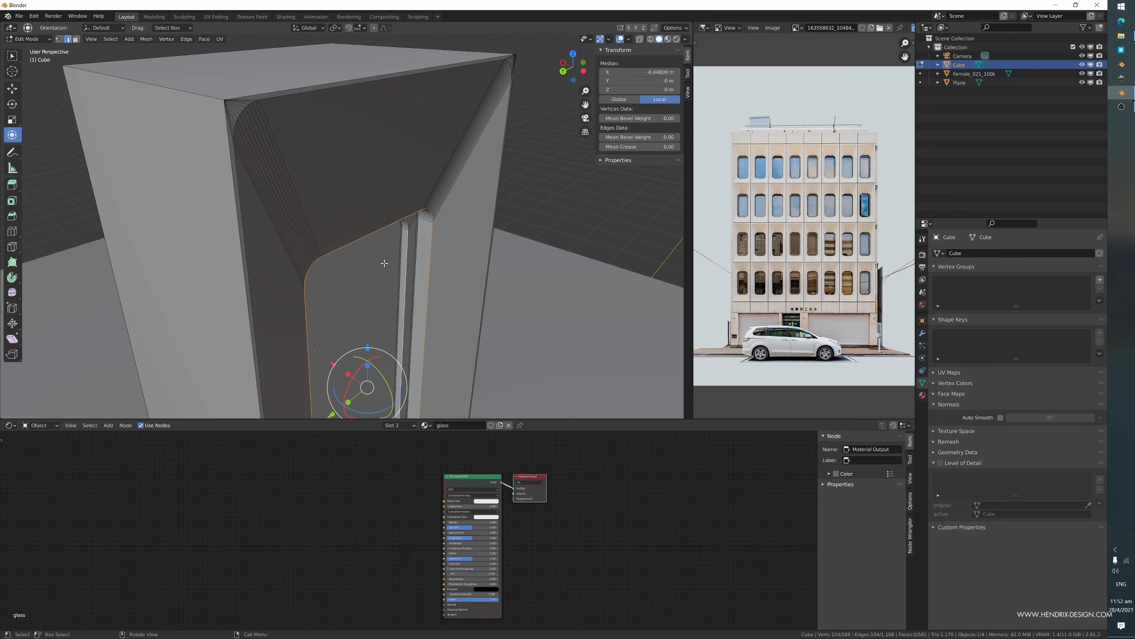
- Bevel the window opening and inner frame loops with 3 segments and a width of about 0.0095 m
{"action": "key", "text": "ctrl+b"}
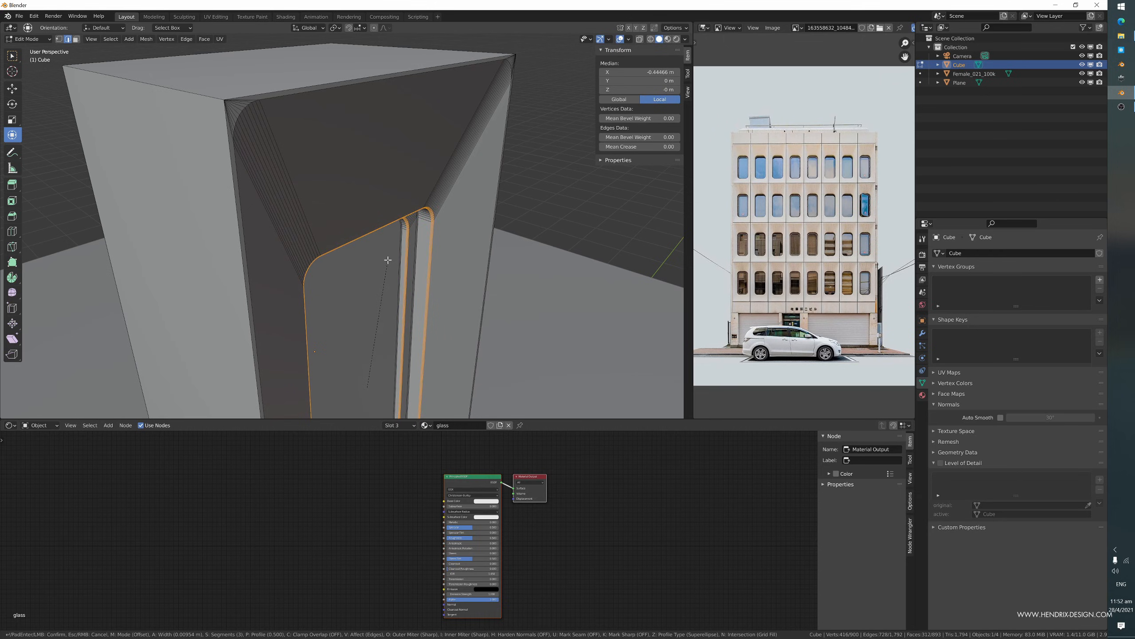
{"action": "left_click", "coordinate": [389, 260]}
{"action": "key", "text": "Tab"}
{"action": "mouse_move", "coordinate": [423, 259]}
{"action": "middle_mouse_down"}
{"action": "mouse_move", "coordinate": [393, 264]}
{"action": "mouse_move", "coordinate": [407, 263]}
{"action": "middle_mouse_up"}
{"action": "middle_click_drag", "start_coordinate": [282, 141], "coordinate": [296, 145]}
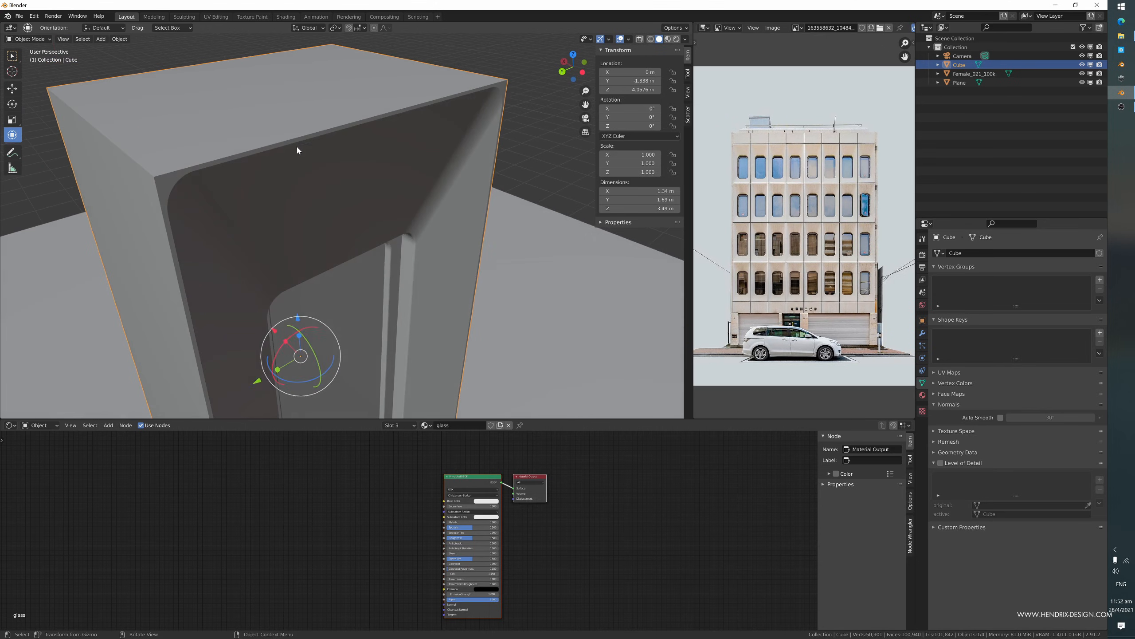
{"action": "key", "text": "Tab"}
{"action": "left_click", "coordinate": [220, 157]}
{"action": "left_click", "coordinate": [220, 157], "text": "alt"}
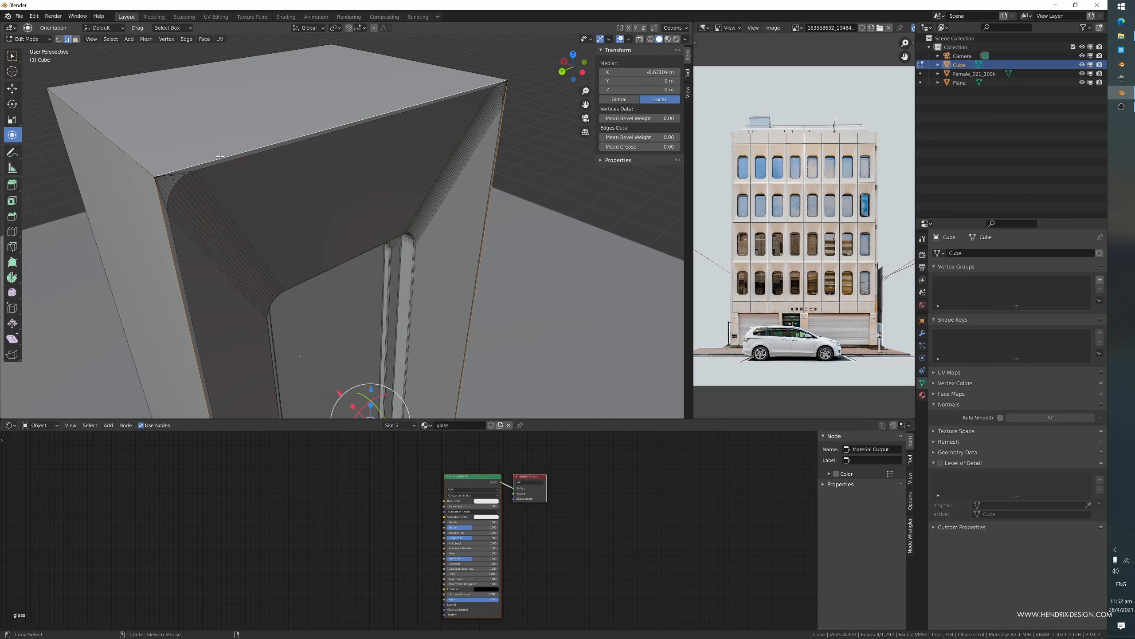
{"action": "key", "text": "ctrl+b"}
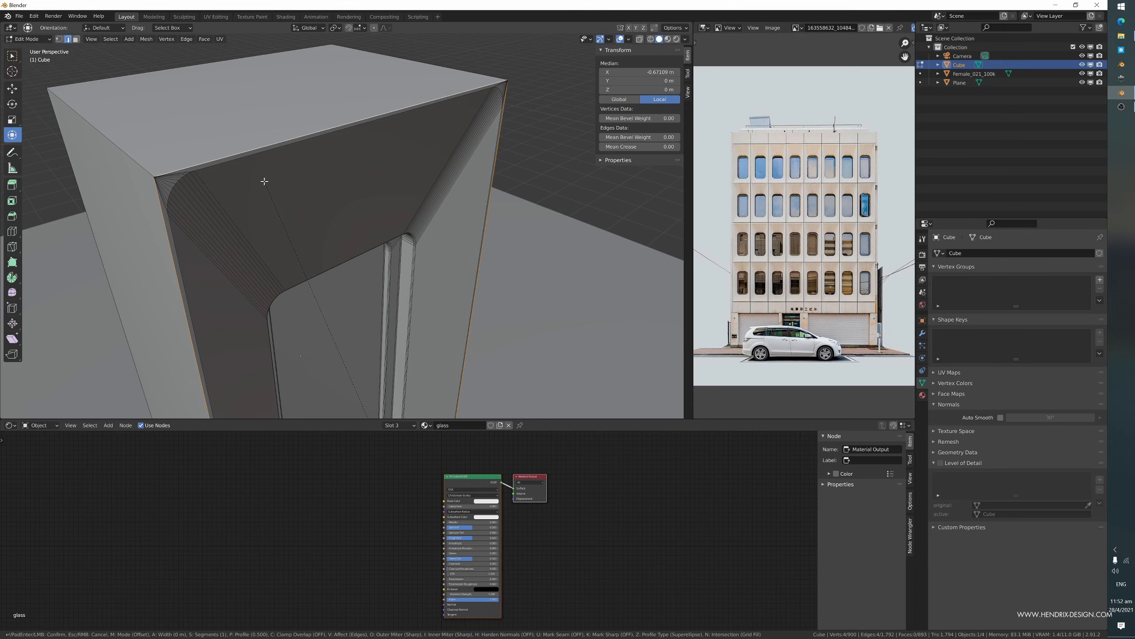
{"action": "right_click", "coordinate": [264, 181]}
{"action": "middle_click_drag", "start_coordinate": [265, 189], "coordinate": [288, 185]}
{"action": "scroll", "coordinate": [317, 169], "scroll_direction": "down", "scroll_amount": 3}
{"action": "scroll", "coordinate": [288, 185], "scroll_direction": "up", "scroll_amount": 5}
{"action": "middle_click_drag", "start_coordinate": [336, 111], "coordinate": [371, 349], "text": "shift"}
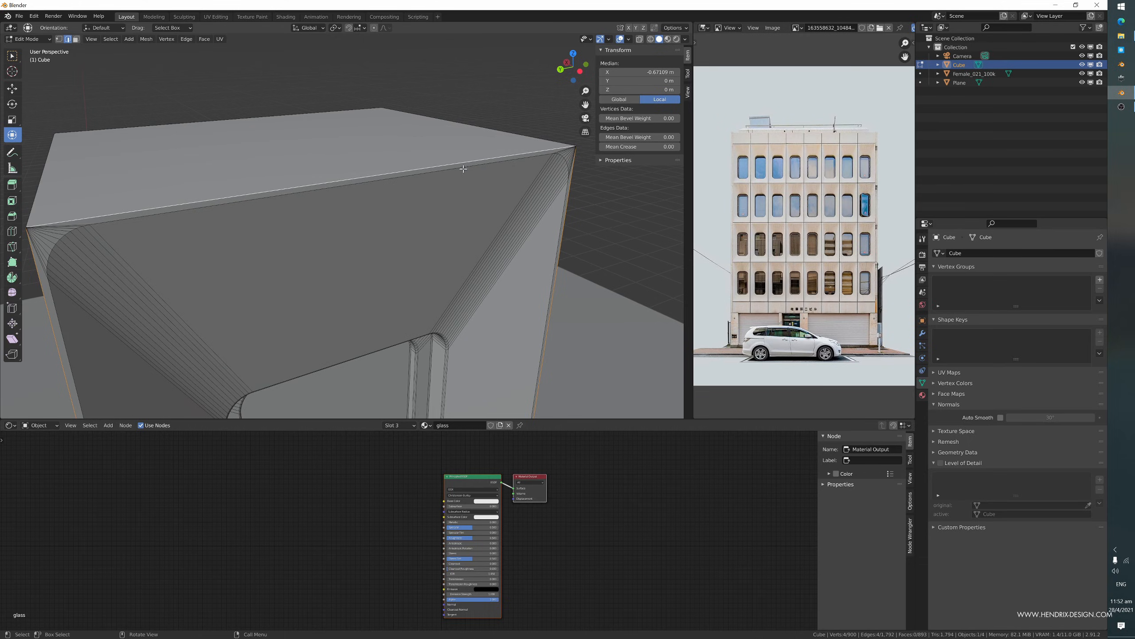
- Apply smooth shading to the window module
{"action": "key", "text": "Tab"}
{"action": "middle_click_drag", "start_coordinate": [464, 285], "coordinate": [452, 232], "text": "shift"}
{"action": "right_click", "coordinate": [451, 232]}
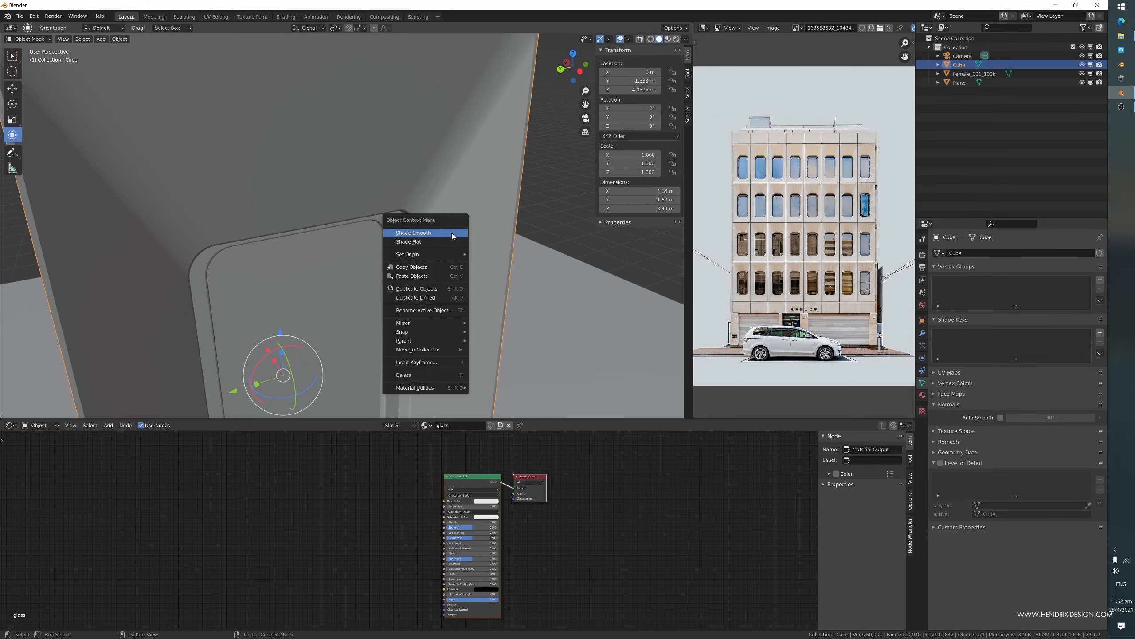
{"action": "left_click", "coordinate": [451, 232]}
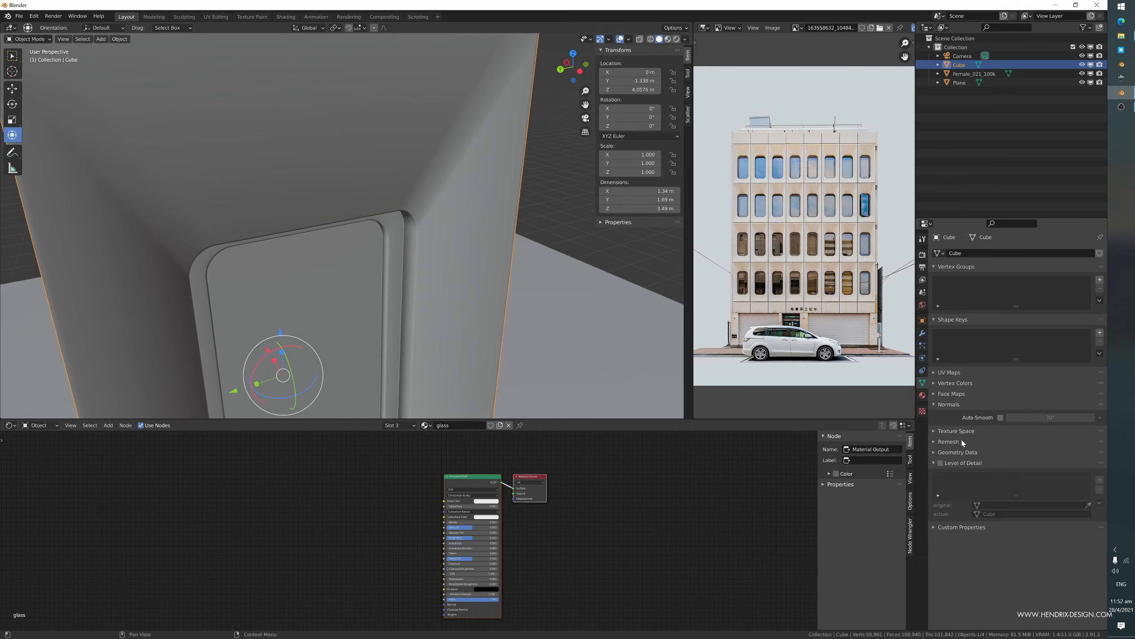
- Enable Auto Smooth at 30° for the window module's normals
{"action": "left_click", "coordinate": [1000, 417]}
{"action": "middle_click_drag", "start_coordinate": [453, 278], "coordinate": [440, 259]}
{"action": "scroll", "coordinate": [473, 294], "scroll_direction": "down", "scroll_amount": 4}
{"action": "scroll", "coordinate": [388, 222], "scroll_direction": "down", "scroll_amount": 5}
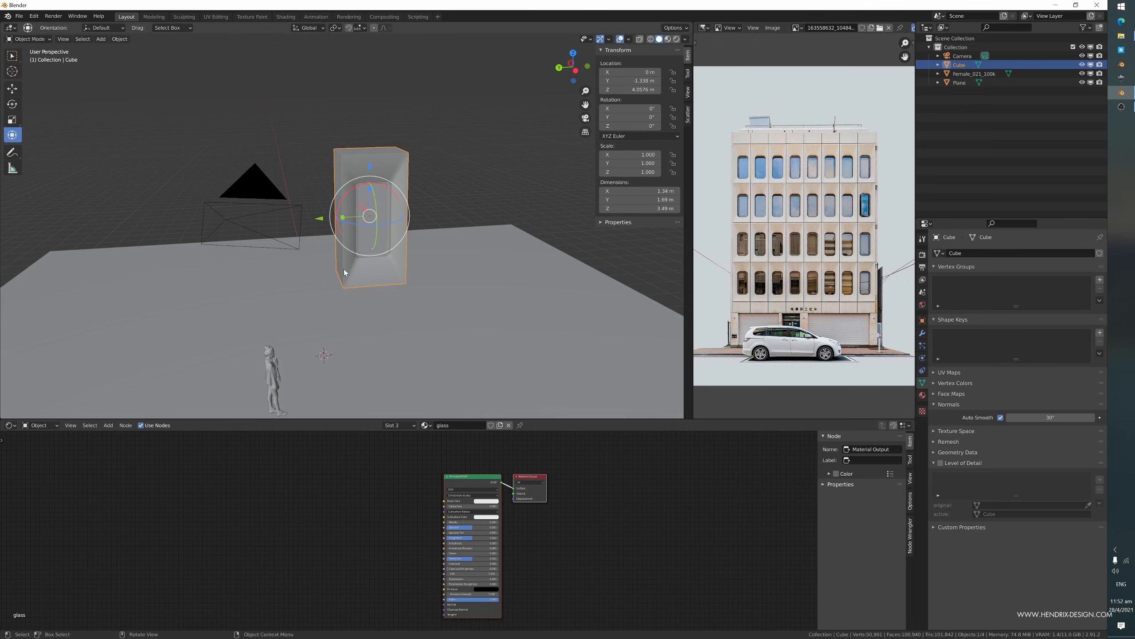
{"action": "mouse_move", "coordinate": [344, 268]}
{"action": "middle_mouse_down"}
{"action": "mouse_move", "coordinate": [355, 276]}
{"action": "mouse_move", "coordinate": [340, 270]}
{"action": "middle_mouse_up"}
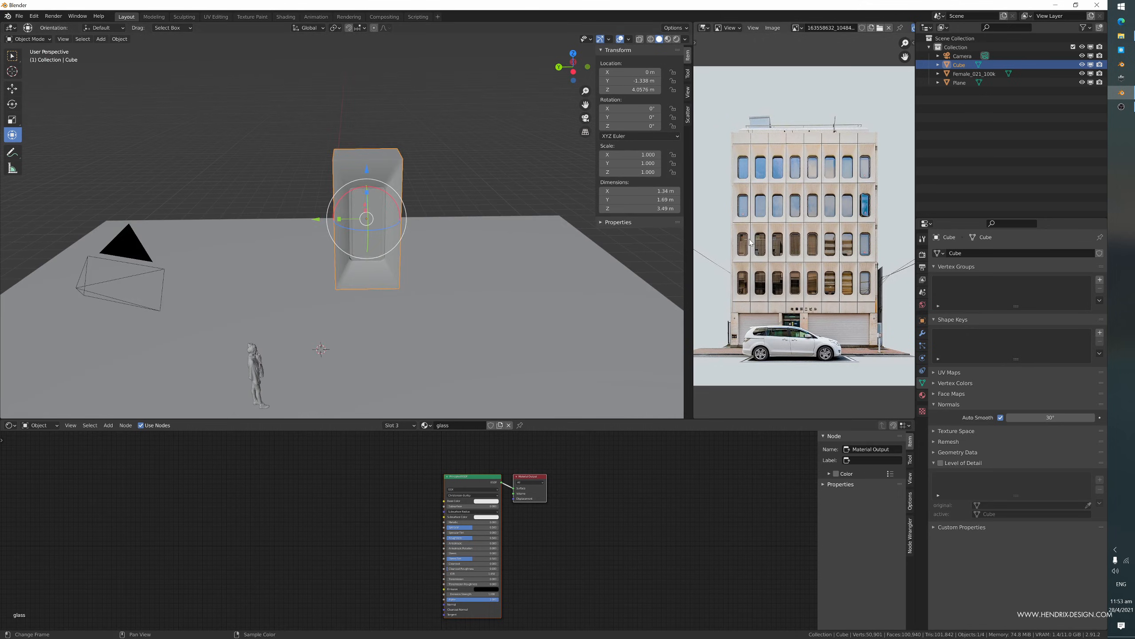
- Move the window module along the Y axis to about 0.17 m
{"action": "scroll", "coordinate": [418, 279], "scroll_direction": "up", "scroll_amount": 3}
{"action": "mouse_move", "coordinate": [418, 279]}
{"action": "middle_mouse_down"}
{"action": "mouse_move", "coordinate": [469, 254]}
{"action": "mouse_move", "coordinate": [416, 277]}
{"action": "middle_mouse_up"}
{"action": "left_click_drag", "start_coordinate": [356, 203], "coordinate": [268, 188]}
{"action": "middle_click_drag", "start_coordinate": [268, 188], "coordinate": [313, 204]}
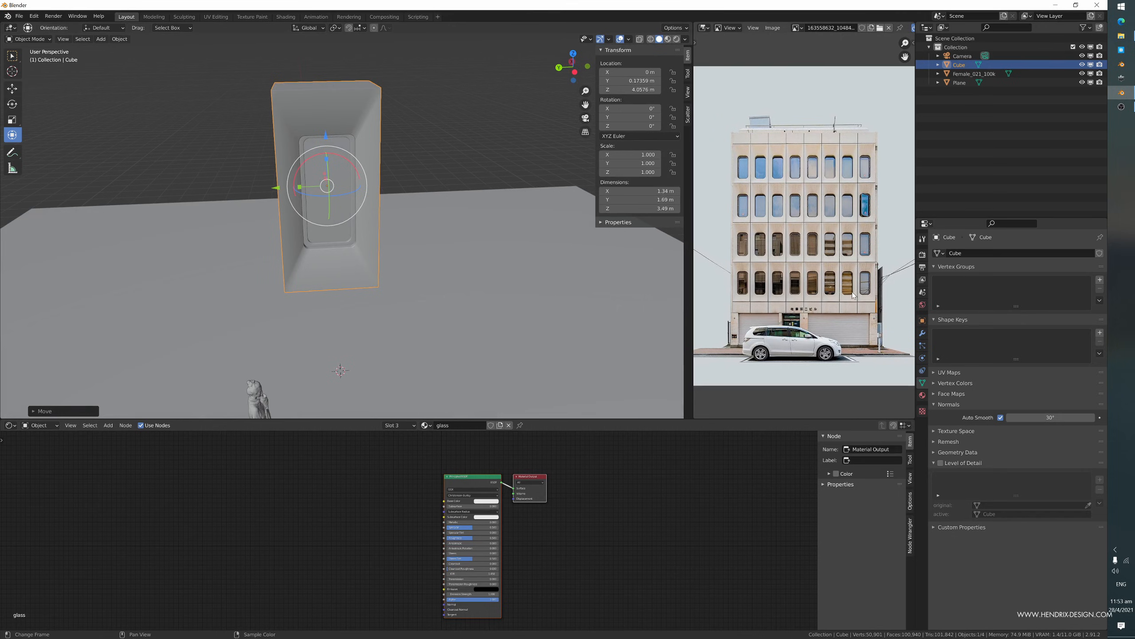
{"action": "middle_click_drag", "start_coordinate": [525, 314], "coordinate": [452, 322]}
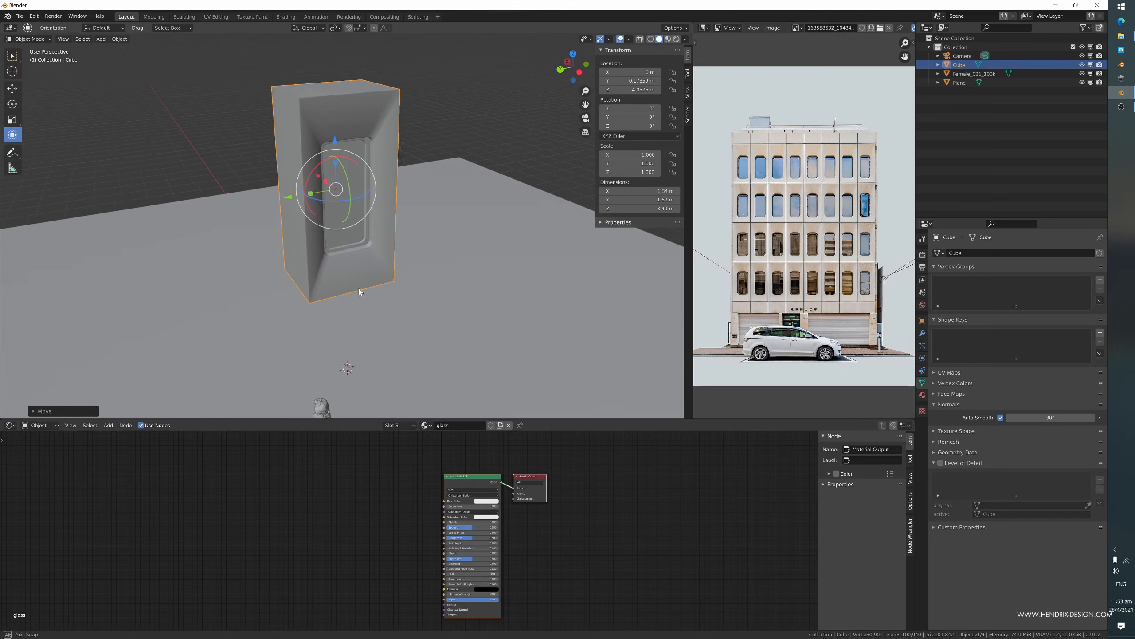
- Add an Array modifier to the window module with a relative offset of 0 in X and 1 in Y
{"action": "left_click", "coordinate": [924, 333]}
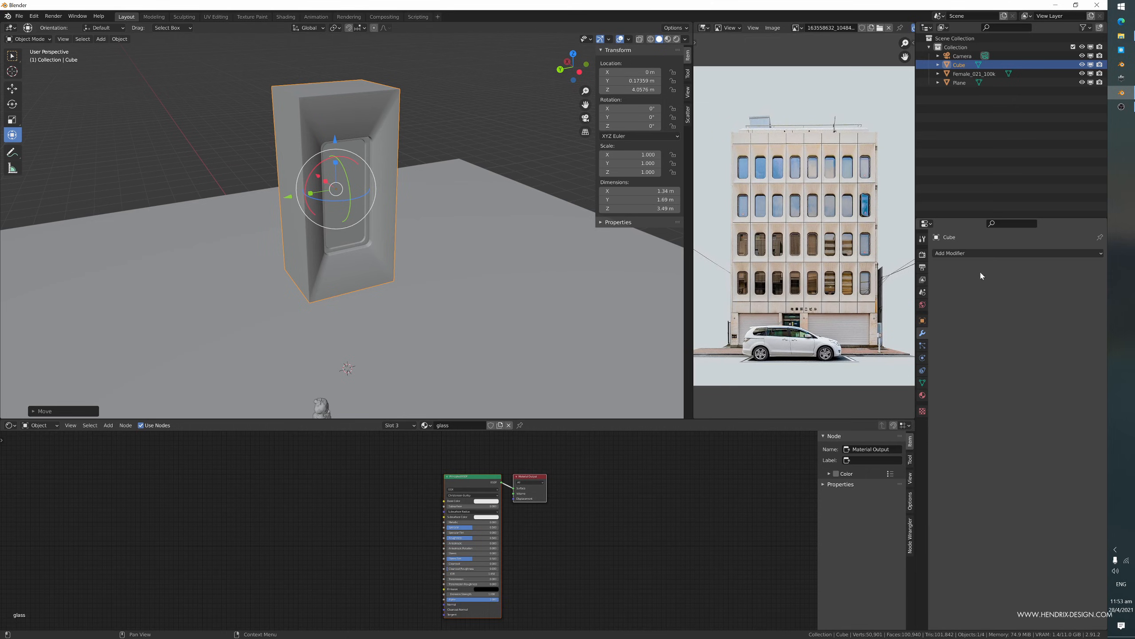
{"action": "left_click", "coordinate": [971, 260]}
{"action": "left_click", "coordinate": [938, 279]}
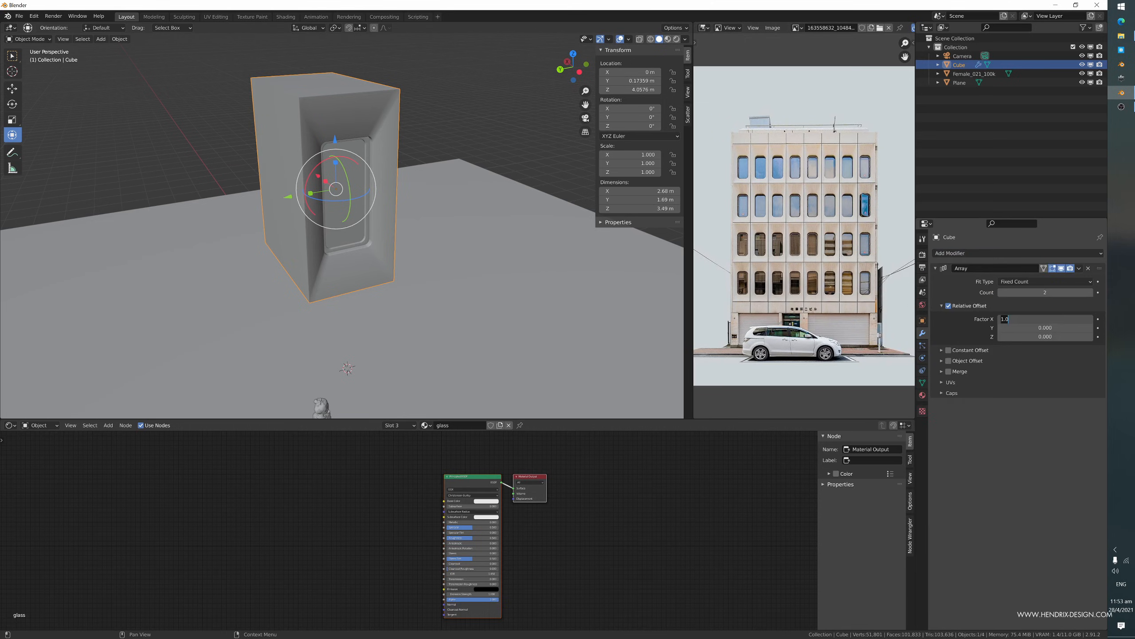
{"action": "key", "text": "Tab"}
{"action": "type", "text": "1"}
{"action": "key", "text": "Return"}
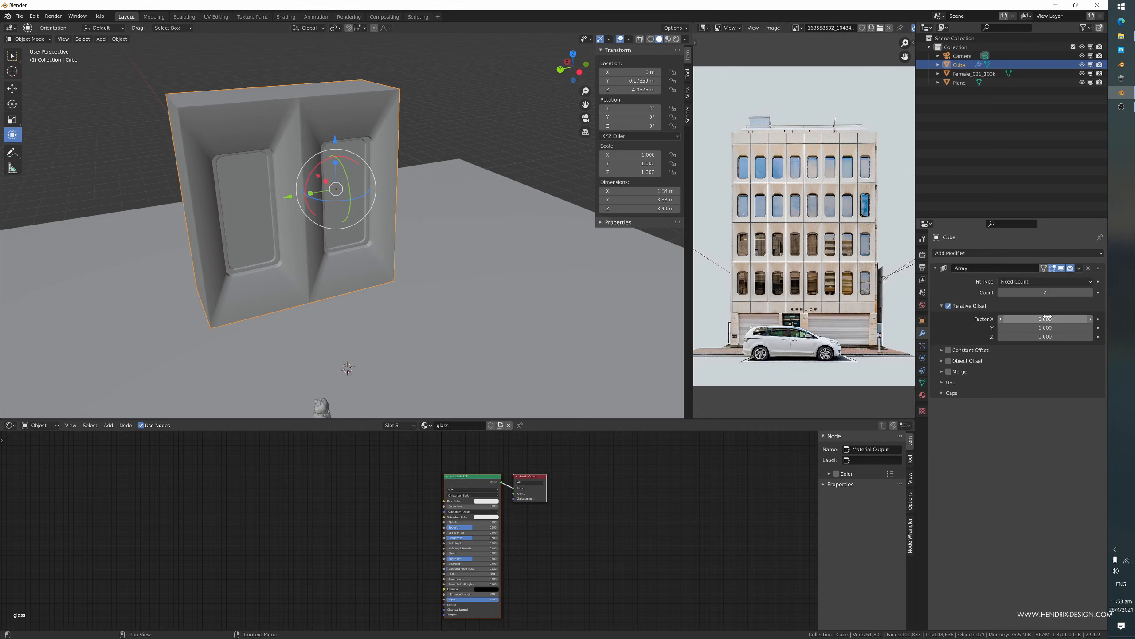
- Undo and re-enter the array's Y offset of 1, and apply the module's rotation and scale
{"action": "middle_click_drag", "start_coordinate": [226, 297], "coordinate": [399, 272]}
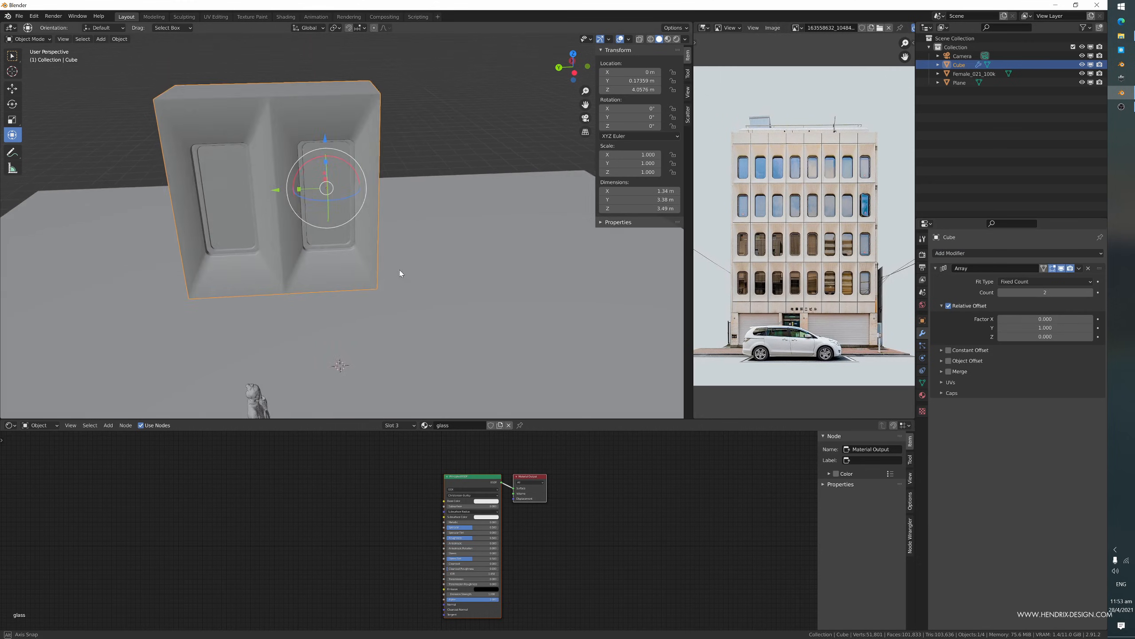
{"action": "scroll", "coordinate": [312, 213], "scroll_direction": "down", "scroll_amount": 3}
{"action": "key", "text": "ctrl+z"}
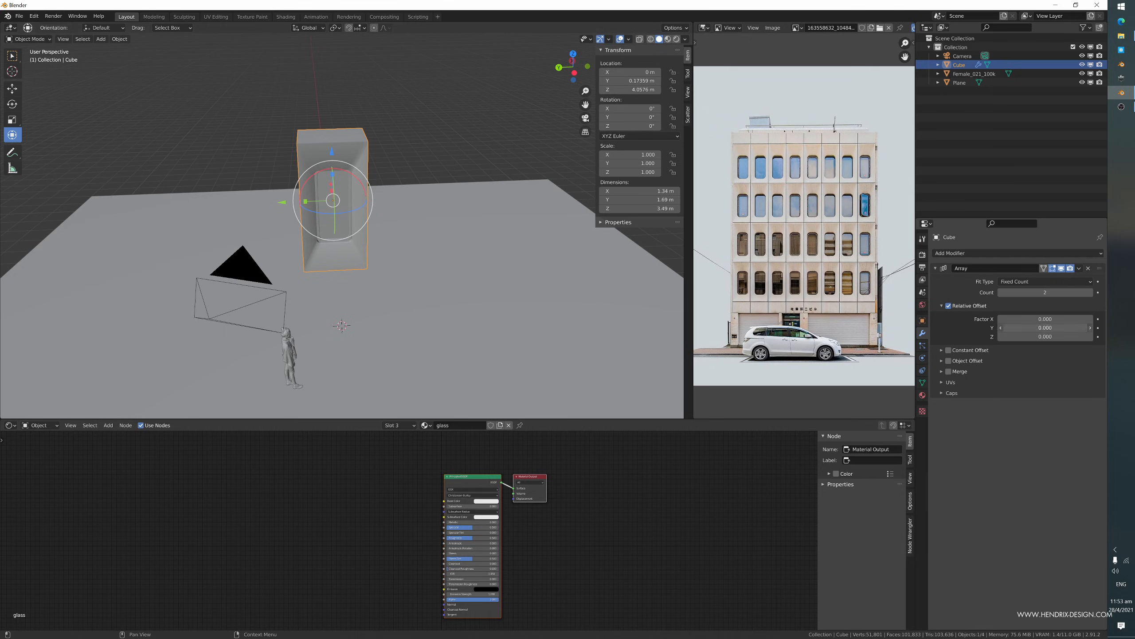
{"action": "key", "text": "Return"}
{"action": "middle_click_drag", "start_coordinate": [347, 247], "coordinate": [364, 252]}
{"action": "key", "text": "ctrl+a"}
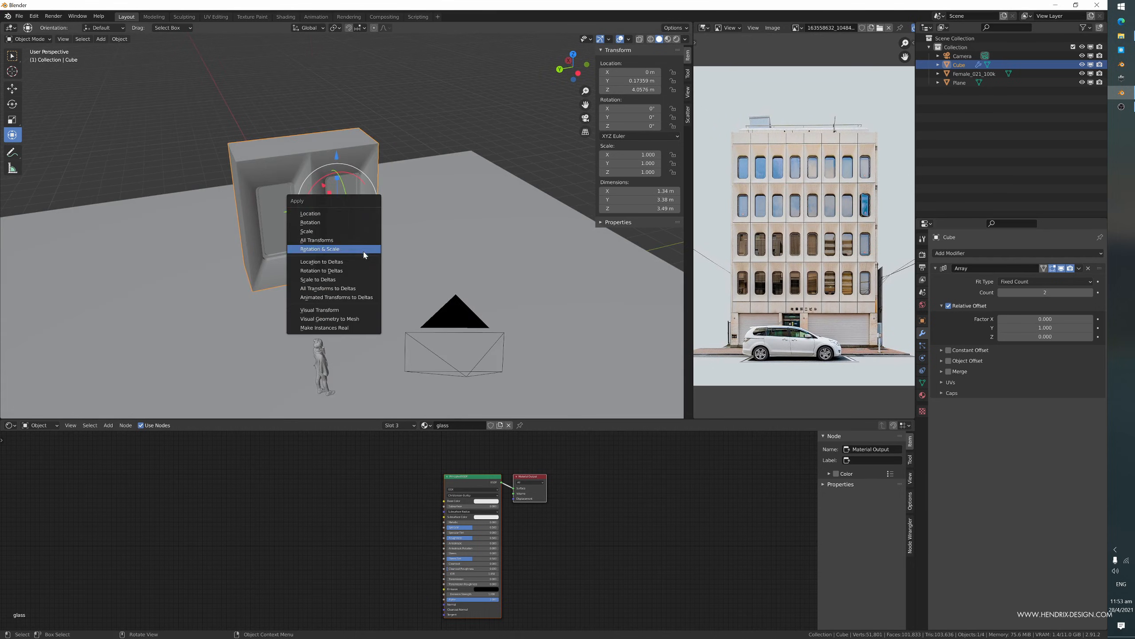
{"action": "left_click", "coordinate": [362, 253]}
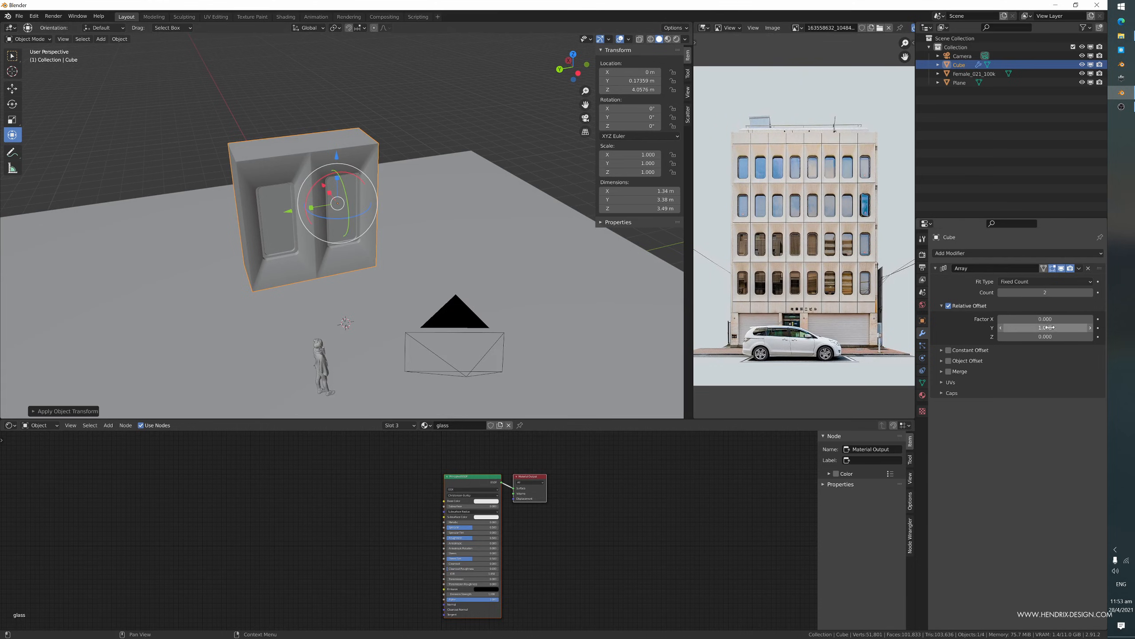
- Set the array's count to 8 to form a full row of window modules
{"action": "left_click", "coordinate": [1001, 292]}
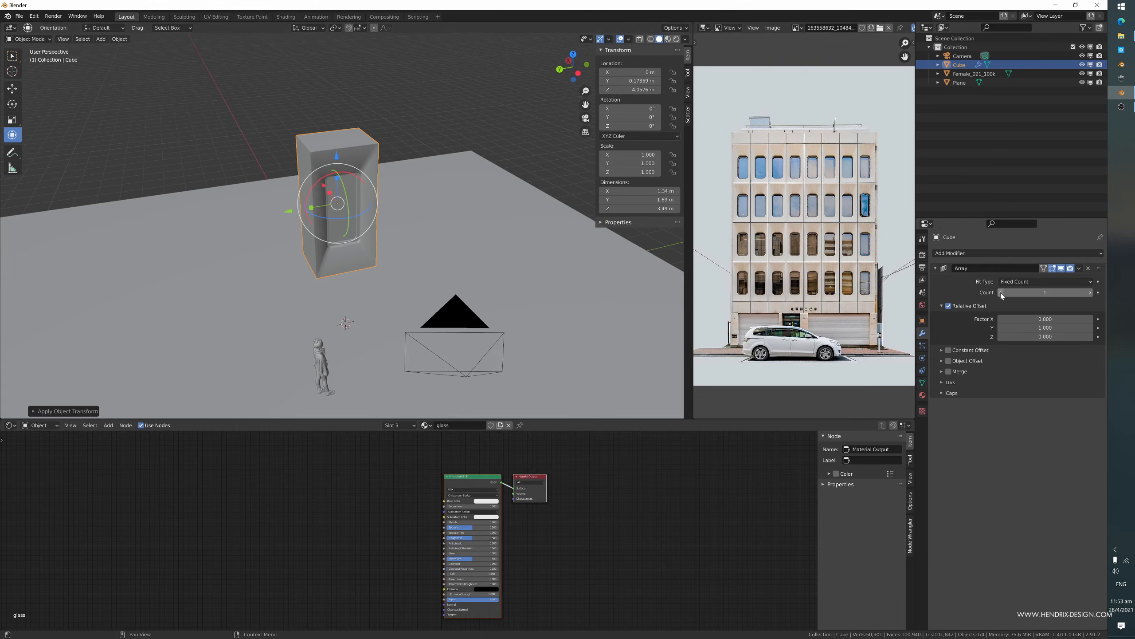
{"action": "left_click", "coordinate": [1091, 292]}
{"action": "left_click", "coordinate": [1090, 292]}
{"action": "left_click", "coordinate": [1091, 292]}
{"action": "left_click", "coordinate": [1090, 293]}
{"action": "left_click", "coordinate": [1090, 293]}
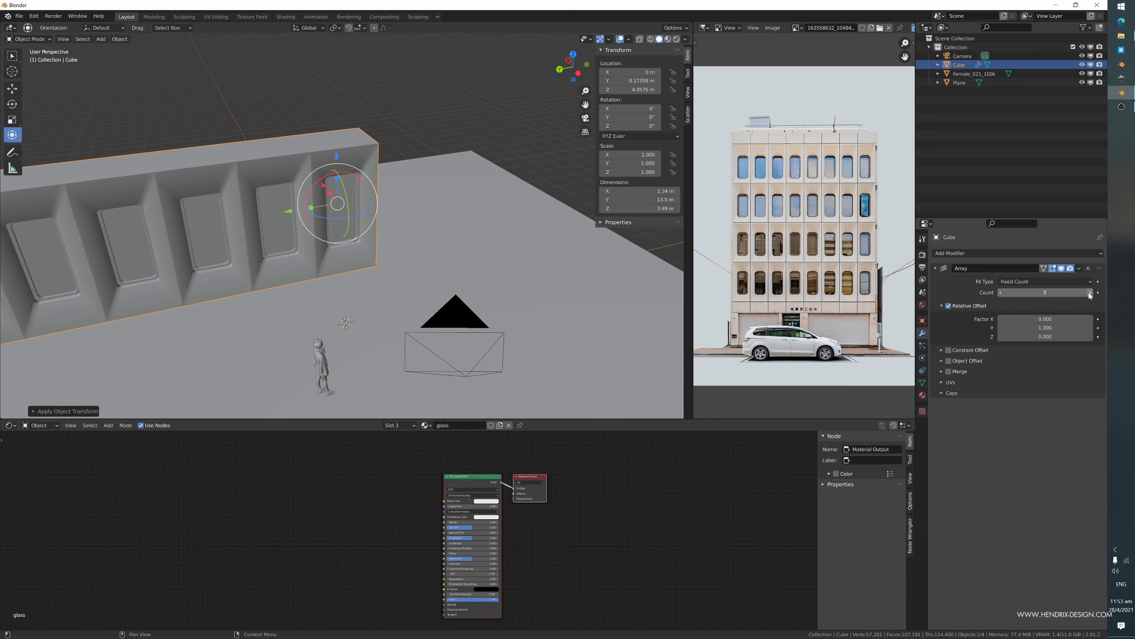
- Move the row of eight modules along the Y axis to about -7.1 m, towards the ground plane's centre
{"action": "middle_click_drag", "start_coordinate": [223, 233], "coordinate": [464, 216]}
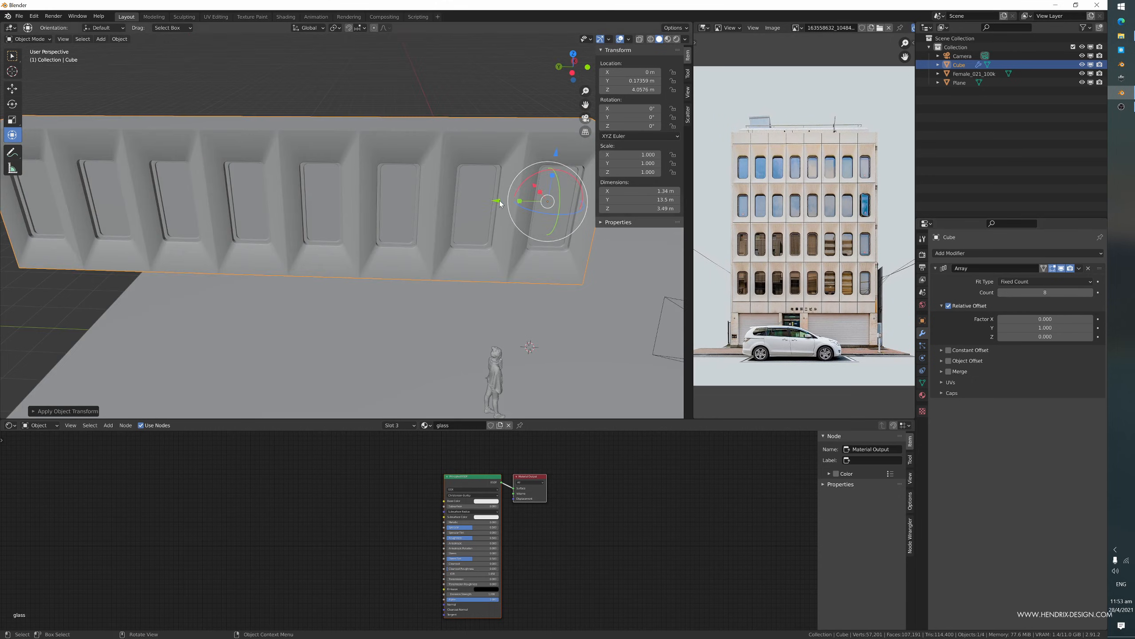
{"action": "scroll", "coordinate": [501, 204], "scroll_direction": "down", "scroll_amount": 6}
{"action": "left_click_drag", "start_coordinate": [487, 206], "coordinate": [478, 244]}
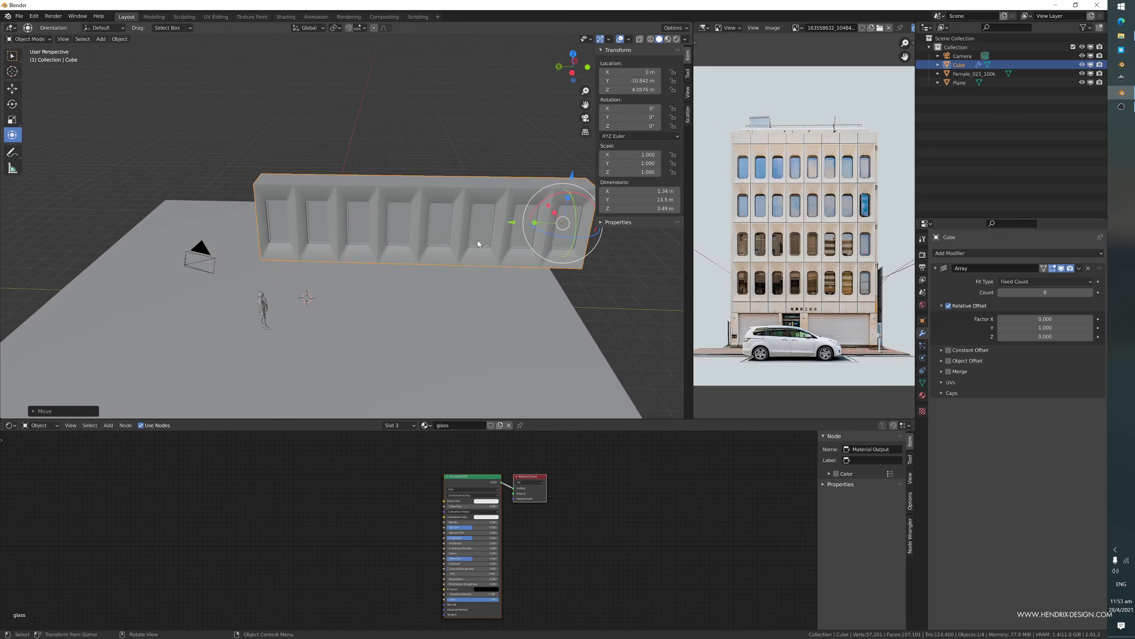
{"action": "middle_click_drag", "start_coordinate": [478, 244], "coordinate": [433, 257]}
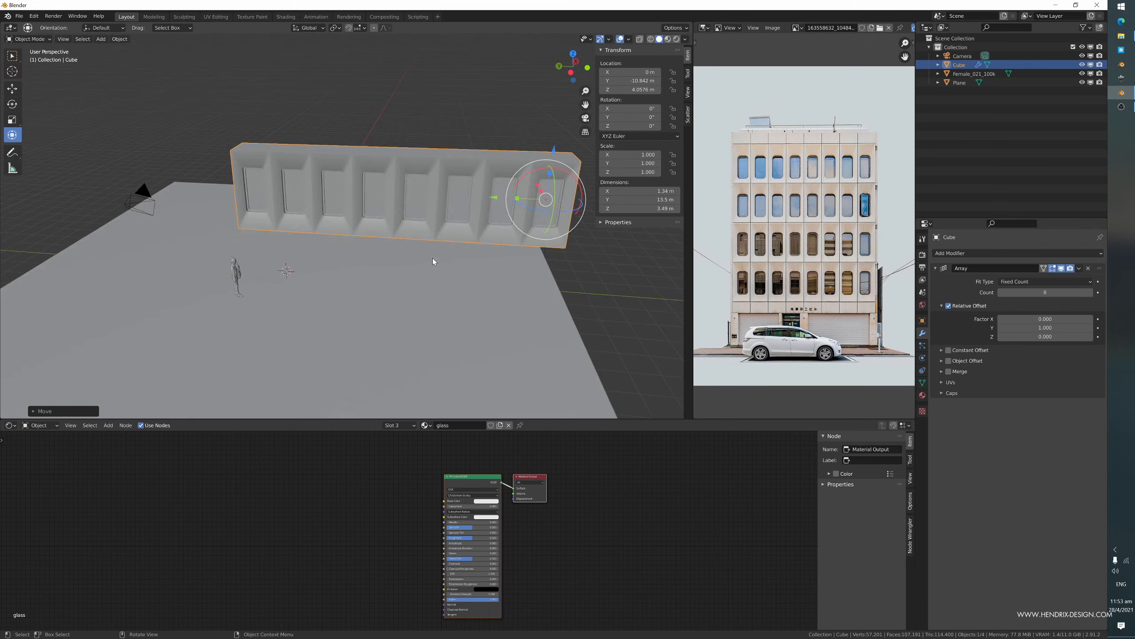
{"action": "scroll", "coordinate": [448, 259], "scroll_direction": "up", "scroll_amount": 3}
{"action": "scroll", "coordinate": [500, 265], "scroll_direction": "down", "scroll_amount": 3}
{"action": "left_click_drag", "start_coordinate": [492, 198], "coordinate": [405, 203]}
{"action": "scroll", "coordinate": [447, 204], "scroll_direction": "up", "scroll_amount": 3}
{"action": "scroll", "coordinate": [389, 253], "scroll_direction": "up", "scroll_amount": 3}
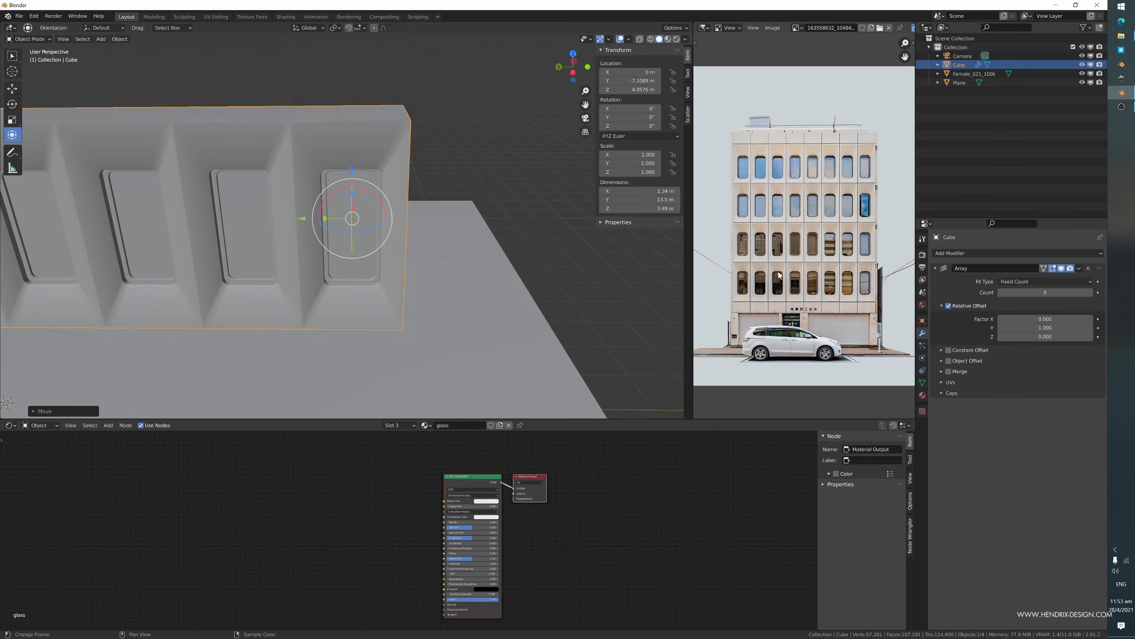
- Check the panel joints in the reference photo and set the array's Y relative offset to 1.01
{"action": "scroll", "coordinate": [779, 275], "scroll_direction": "up", "scroll_amount": 5}
{"action": "scroll", "coordinate": [802, 217], "scroll_direction": "down", "scroll_amount": 5}
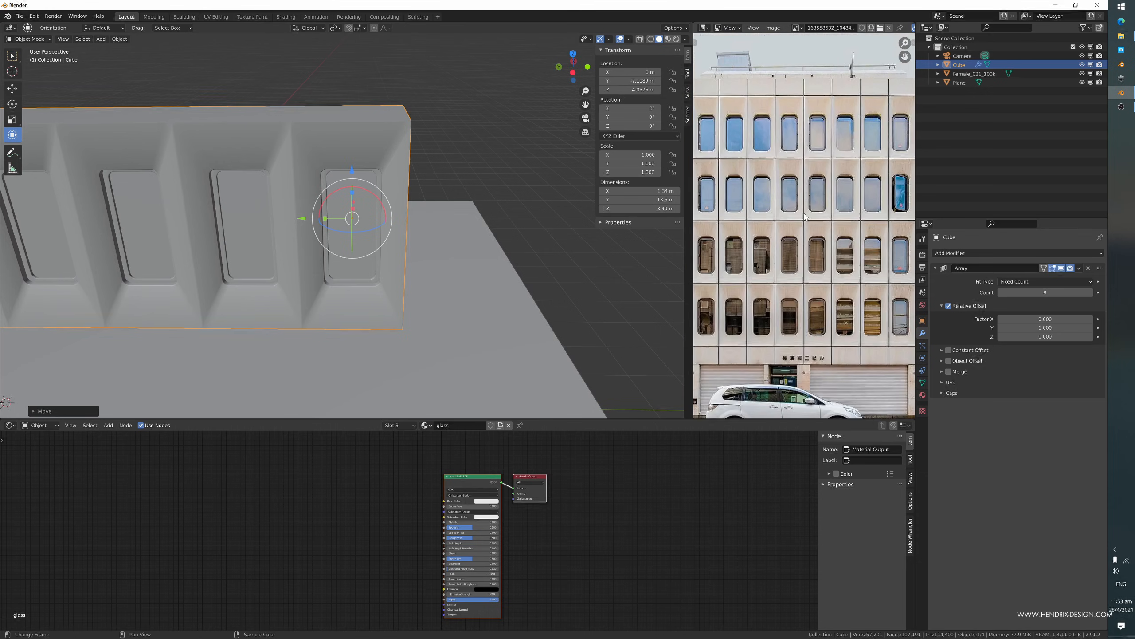
{"action": "scroll", "coordinate": [389, 229], "scroll_direction": "up", "scroll_amount": 2}
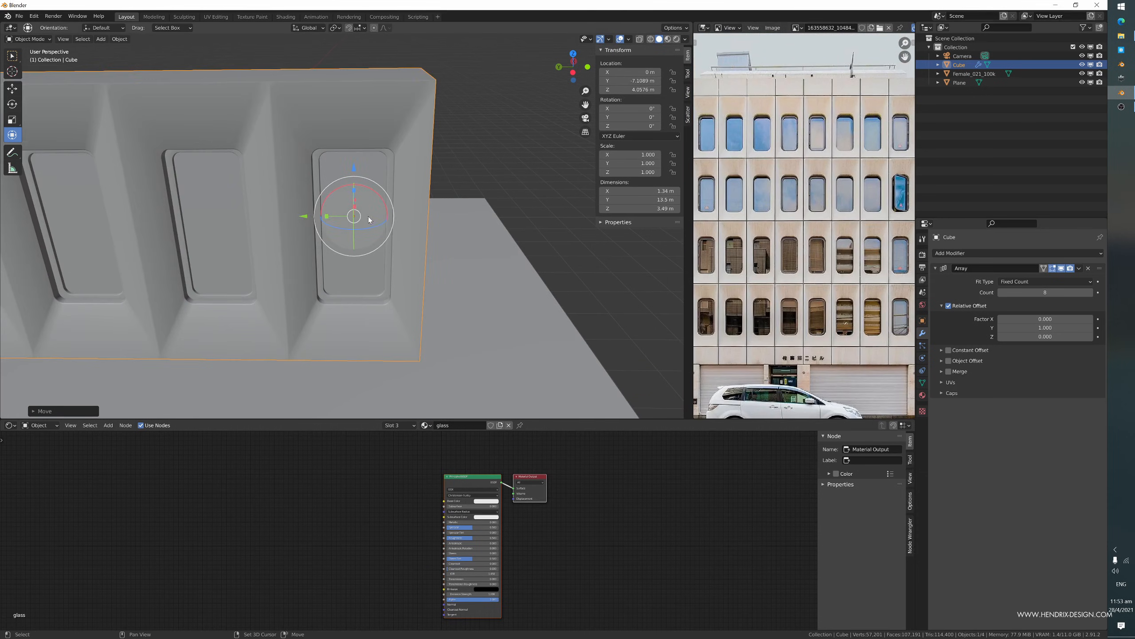
{"action": "scroll", "coordinate": [403, 218], "scroll_direction": "up", "scroll_amount": 3}
{"action": "mouse_move", "coordinate": [369, 216]}
{"action": "middle_mouse_down", "text": "shift"}
{"action": "mouse_move", "coordinate": [403, 219]}
{"action": "mouse_move", "coordinate": [408, 230]}
{"action": "mouse_move", "coordinate": [381, 217]}
{"action": "middle_mouse_up", "text": "shift"}
{"action": "scroll", "coordinate": [409, 231], "scroll_direction": "down", "scroll_amount": 3}
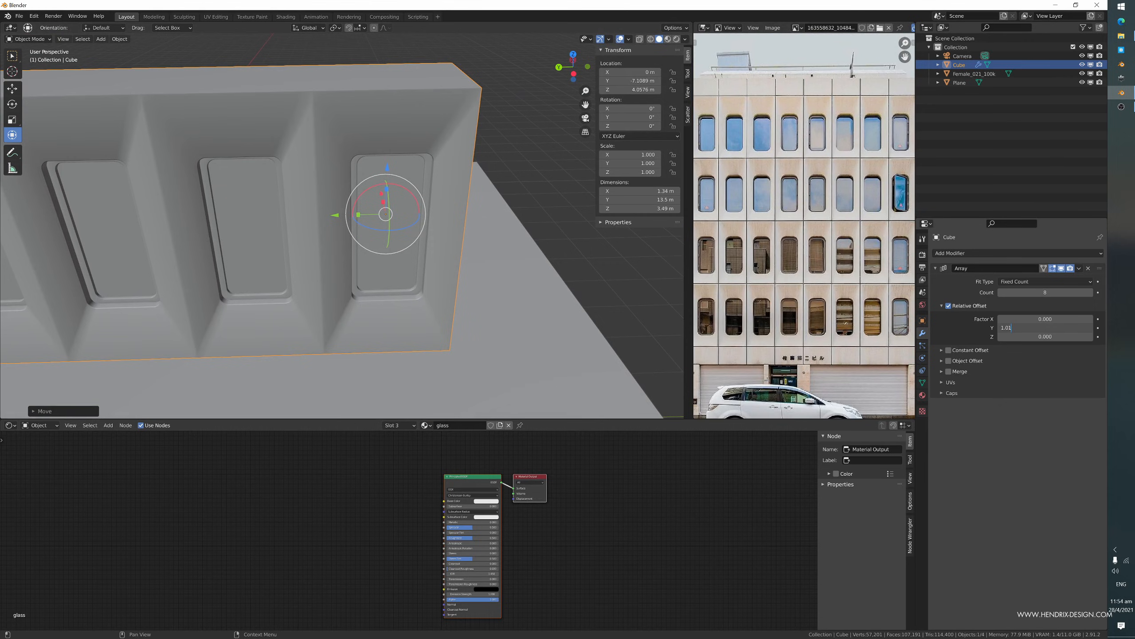
{"action": "key", "text": "Return"}
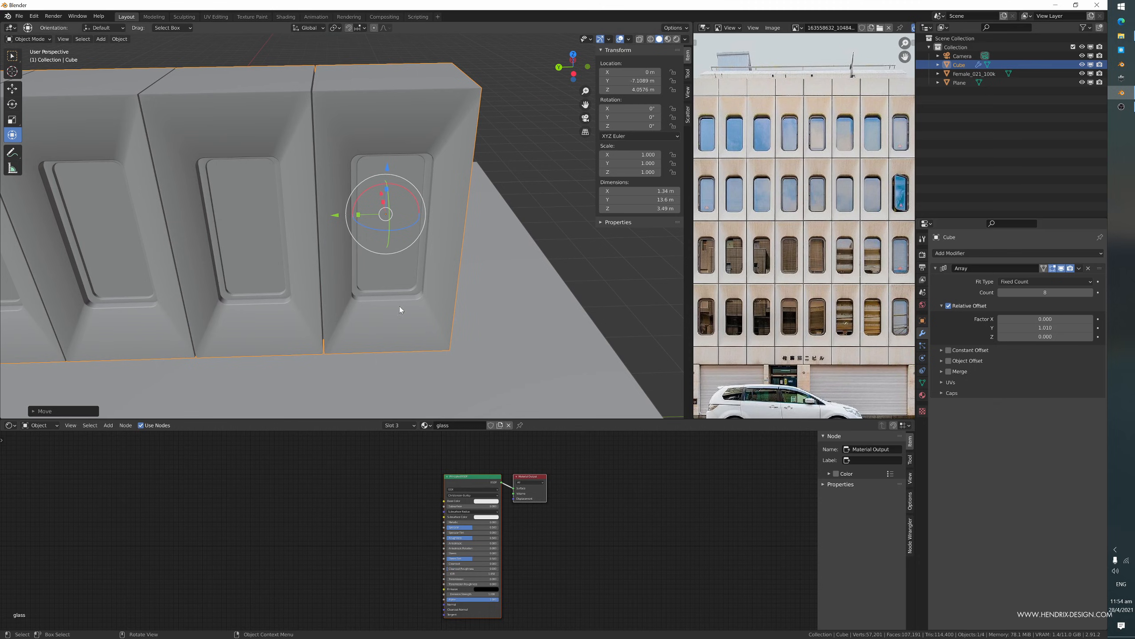
- Examine the vertical gaps between the arrayed modules from close up and across the whole row
{"action": "middle_click_drag", "start_coordinate": [386, 340], "coordinate": [477, 385]}
{"action": "scroll", "coordinate": [491, 364], "scroll_direction": "up", "scroll_amount": 2}
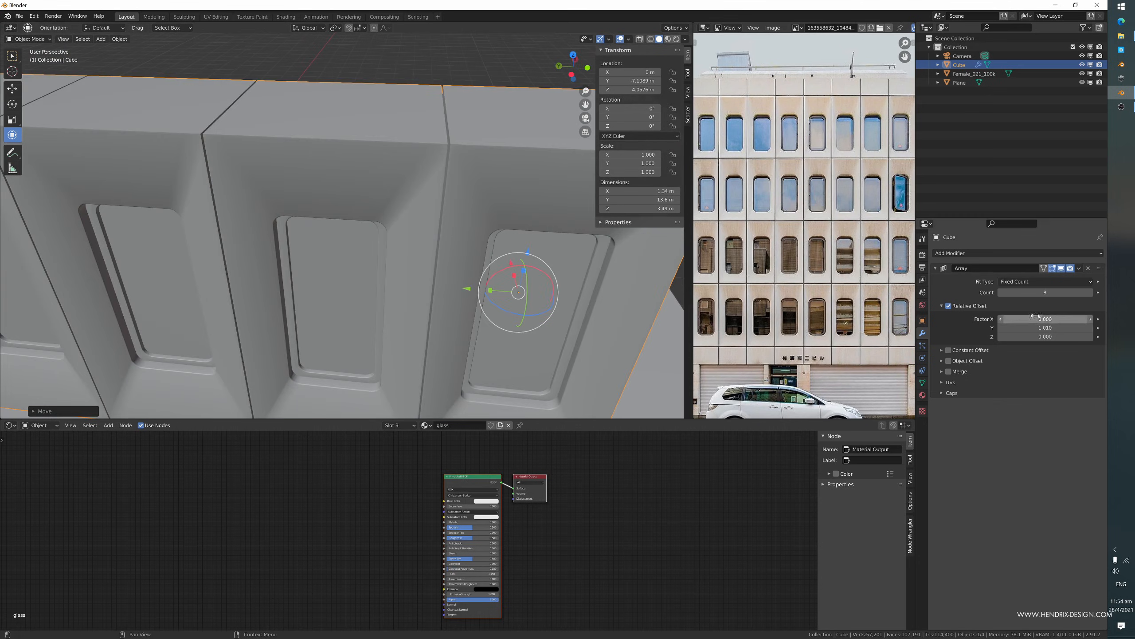
{"action": "middle_click_drag", "start_coordinate": [518, 305], "coordinate": [449, 250], "text": "shift"}
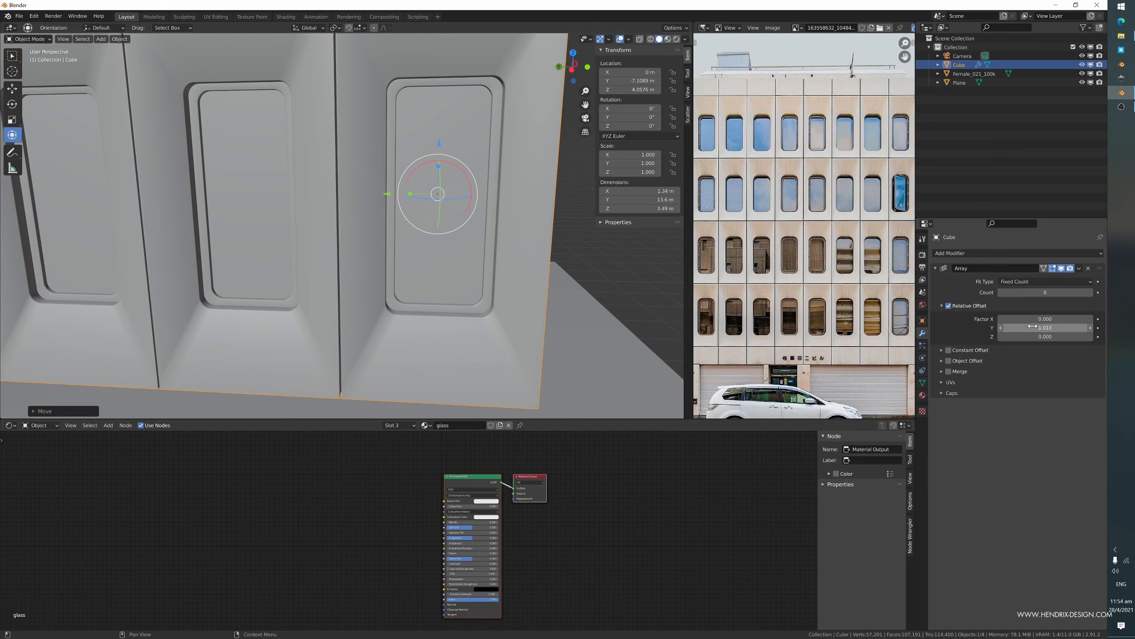
{"action": "middle_click_drag", "start_coordinate": [416, 308], "coordinate": [456, 259], "text": "shift"}
{"action": "scroll", "coordinate": [412, 312], "scroll_direction": "up", "scroll_amount": 4}
{"action": "middle_click_drag", "start_coordinate": [413, 314], "coordinate": [459, 305], "text": "shift"}
{"action": "scroll", "coordinate": [397, 340], "scroll_direction": "down", "scroll_amount": 6}
{"action": "scroll", "coordinate": [407, 357], "scroll_direction": "down", "scroll_amount": 6}
{"action": "scroll", "coordinate": [460, 320], "scroll_direction": "down", "scroll_amount": 4}
{"action": "scroll", "coordinate": [465, 323], "scroll_direction": "up", "scroll_amount": 3}
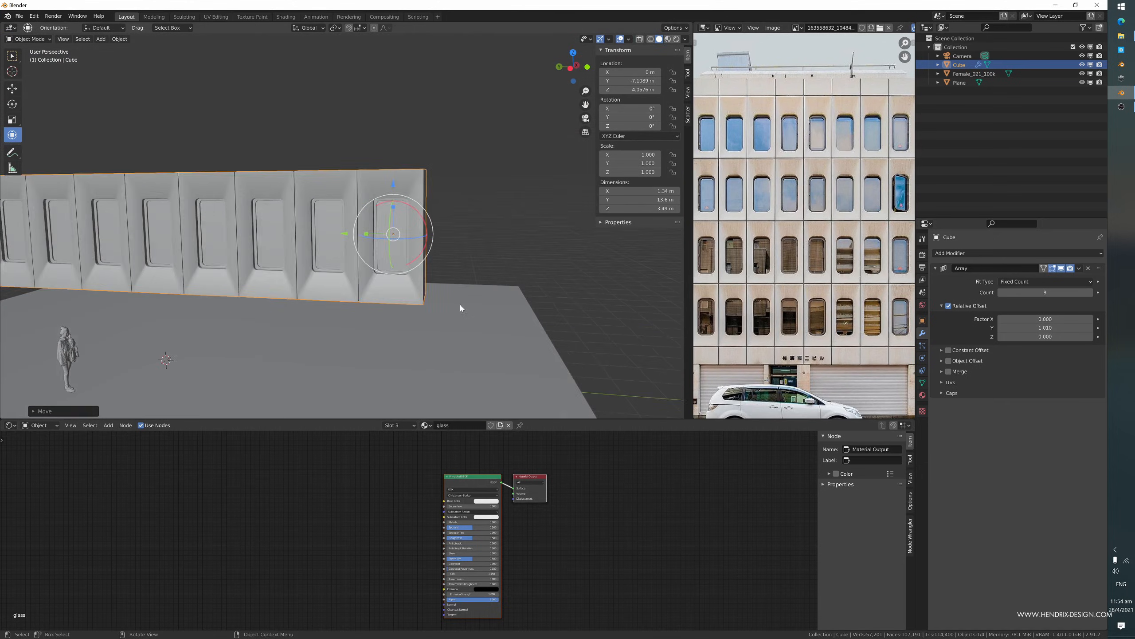
{"action": "scroll", "coordinate": [461, 308], "scroll_direction": "down", "scroll_amount": 2}
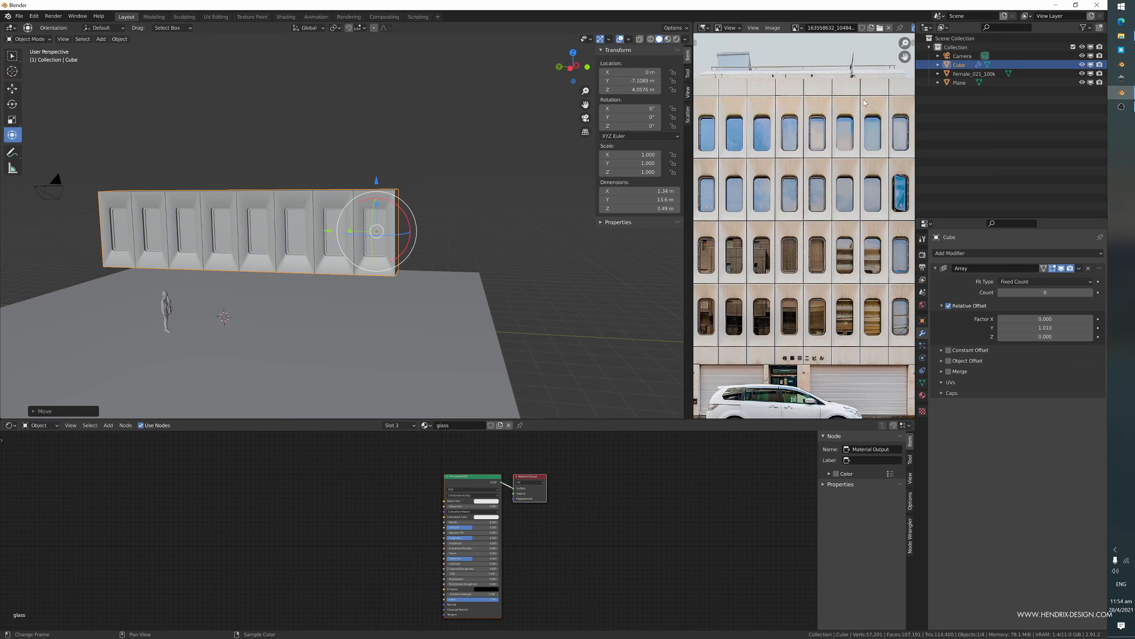
- Add a second Array modifier to the window row with a count of 4
{"action": "left_click", "coordinate": [976, 253]}
{"action": "left_click", "coordinate": [939, 279]}
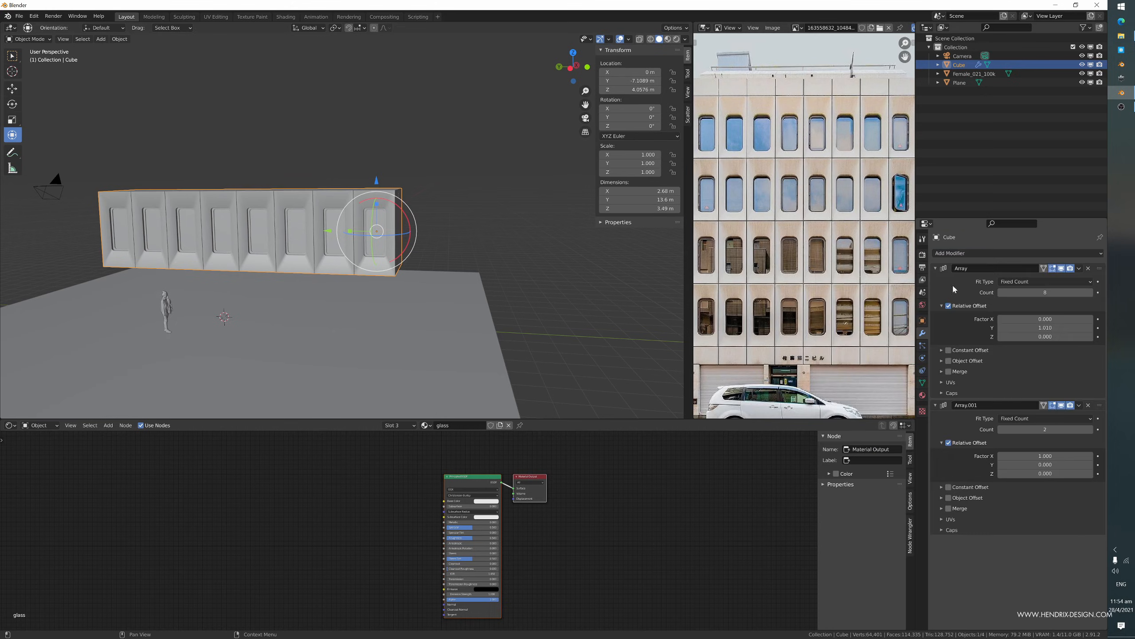
{"action": "left_click", "coordinate": [1045, 429]}
{"action": "type", "text": "4"}
{"action": "key", "text": "Return"}
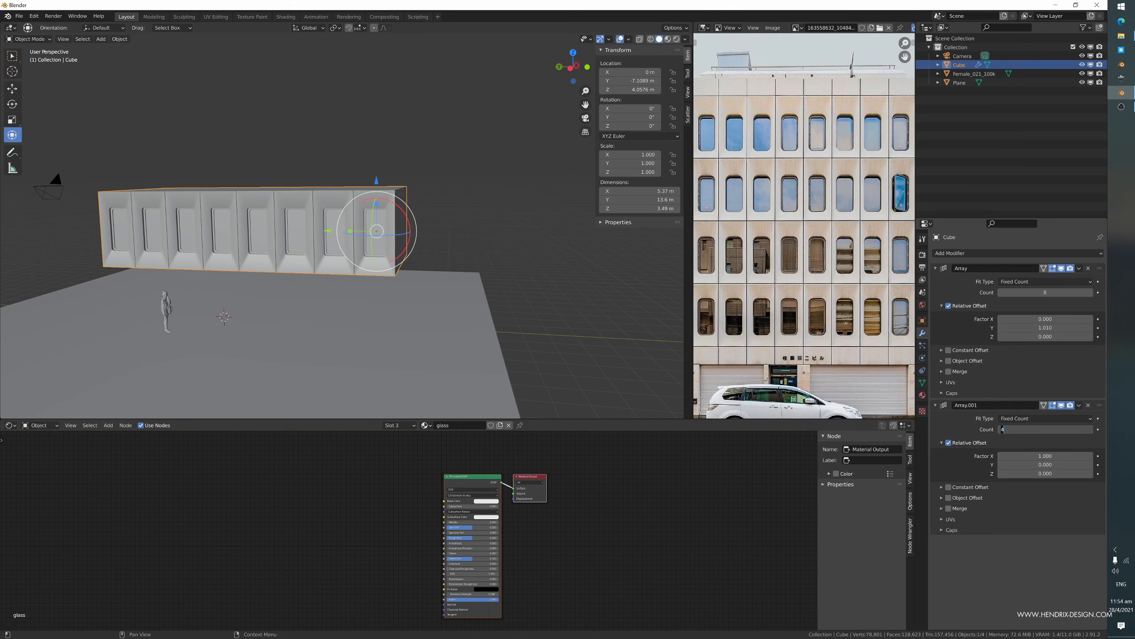
- Set the second array's relative offset to 0 in X and 1 in Z to stack the floors
{"action": "left_click", "coordinate": [1045, 456]}
{"action": "left_click", "coordinate": [1045, 456]}
{"action": "type", "text": "0"}
{"action": "key", "text": "Tab"}
{"action": "key", "text": "Tab"}
{"action": "type", "text": "0.0"}
{"action": "key", "text": "Return"}
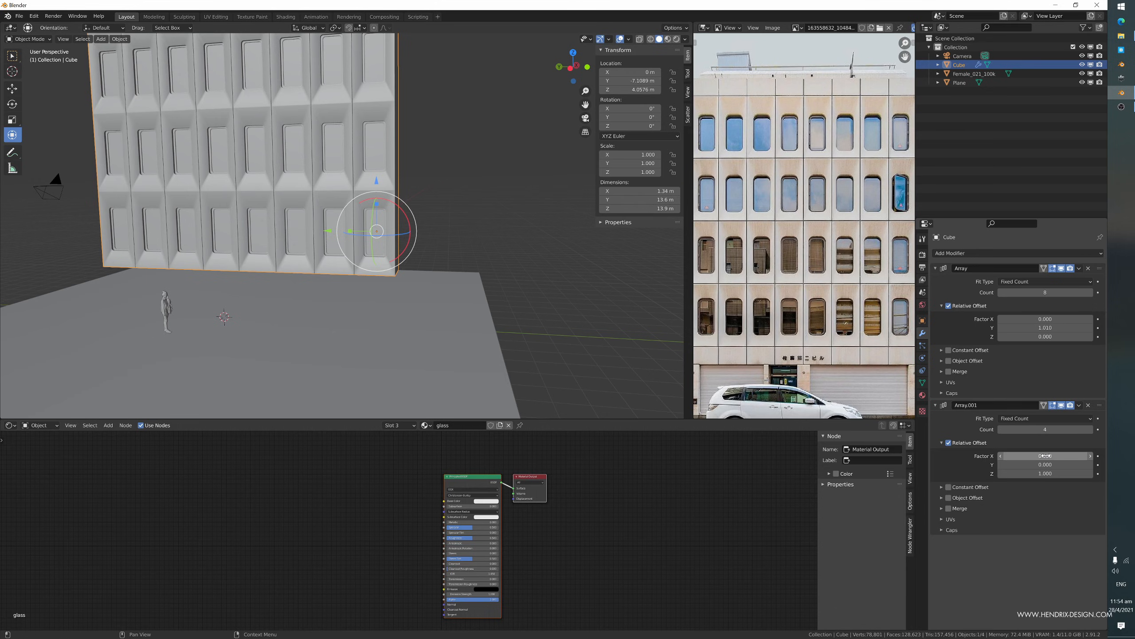
- Set the second array's Z relative offset to 1.01 to open horizontal joints between the floors
{"action": "scroll", "coordinate": [346, 220], "scroll_direction": "up", "scroll_amount": 8}
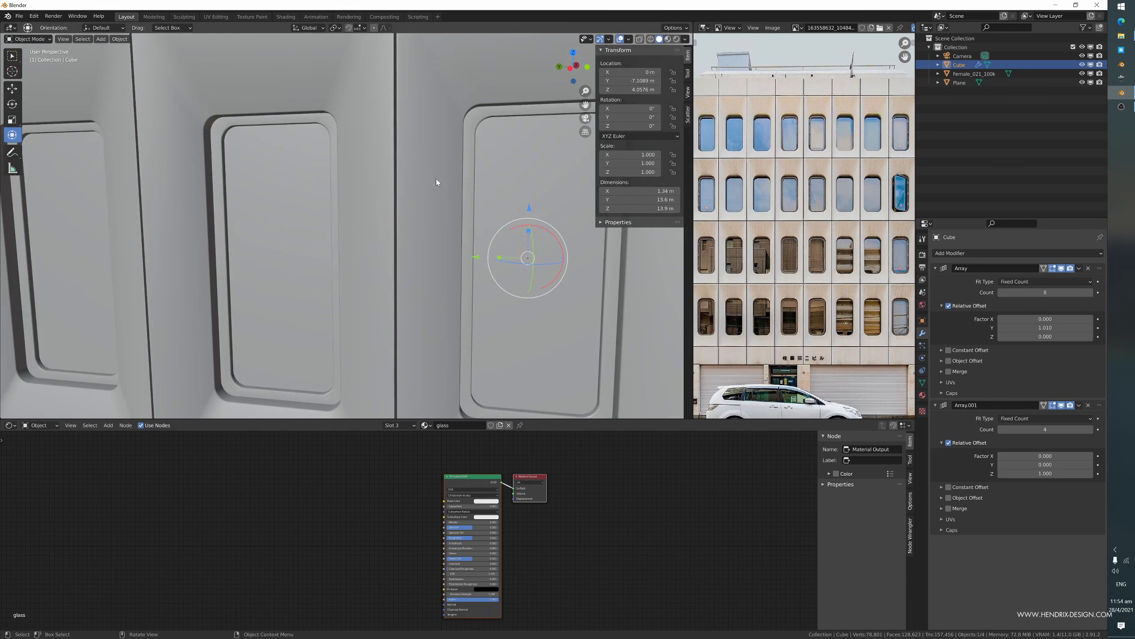
{"action": "middle_click_drag", "start_coordinate": [436, 182], "coordinate": [419, 256], "text": "shift"}
{"action": "left_click", "coordinate": [1045, 473]}
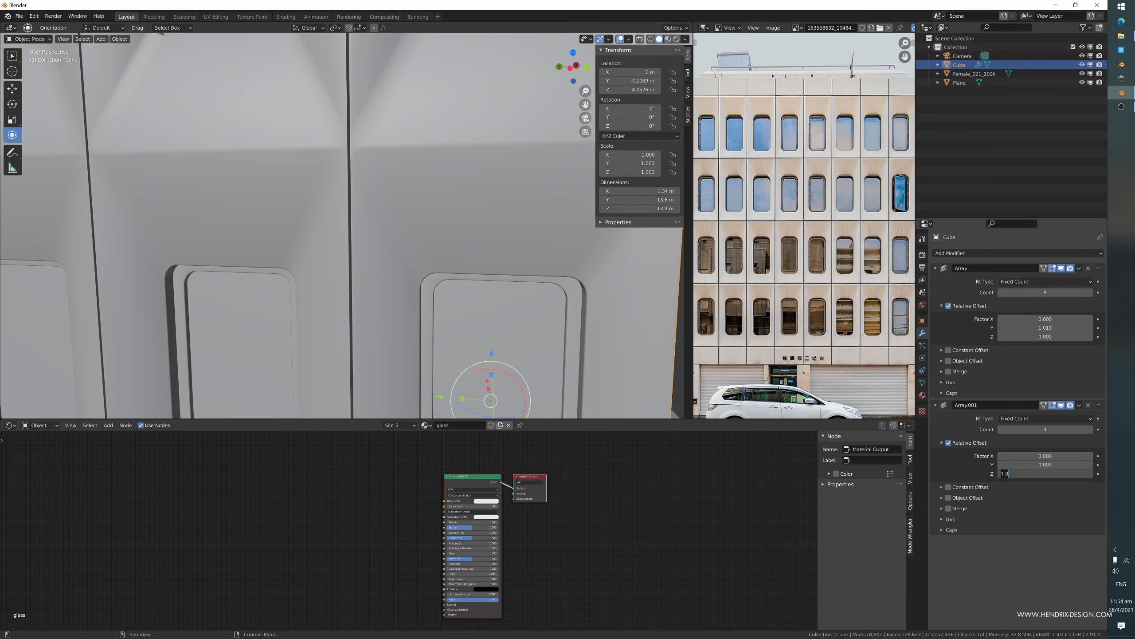
{"action": "type", "text": "1"}
{"action": "key", "text": "Return"}
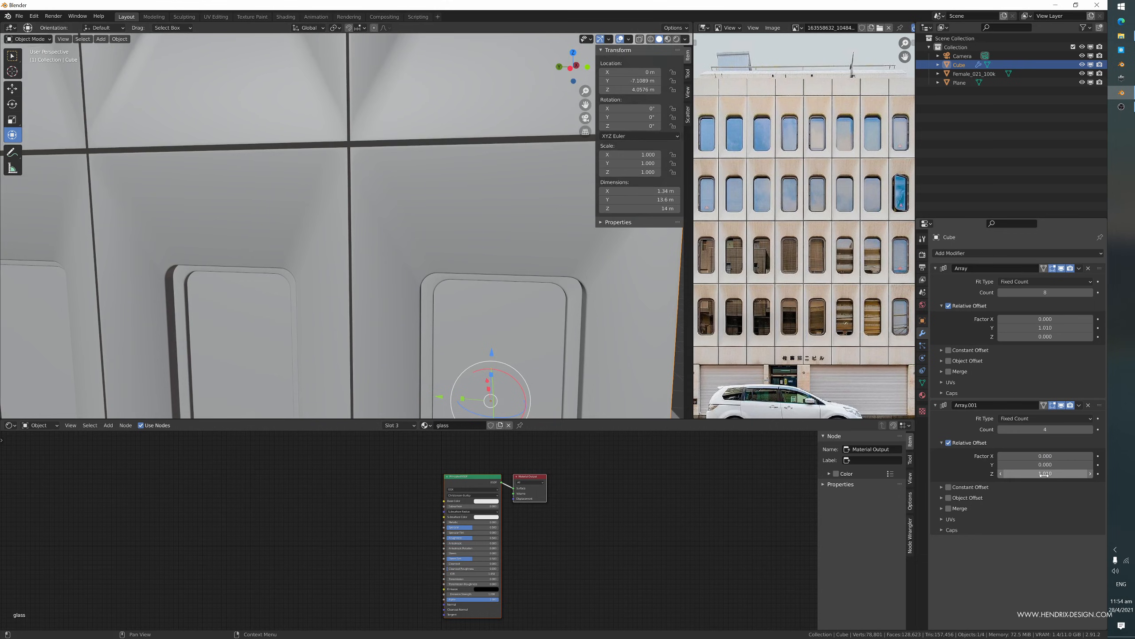
- Narrow the horizontal joints between floors by setting the second array's Z relative offset to 1.005
{"action": "mouse_move", "coordinate": [401, 121]}
{"action": "middle_mouse_down"}
{"action": "mouse_move", "coordinate": [410, 109]}
{"action": "mouse_move", "coordinate": [404, 117]}
{"action": "middle_mouse_up"}
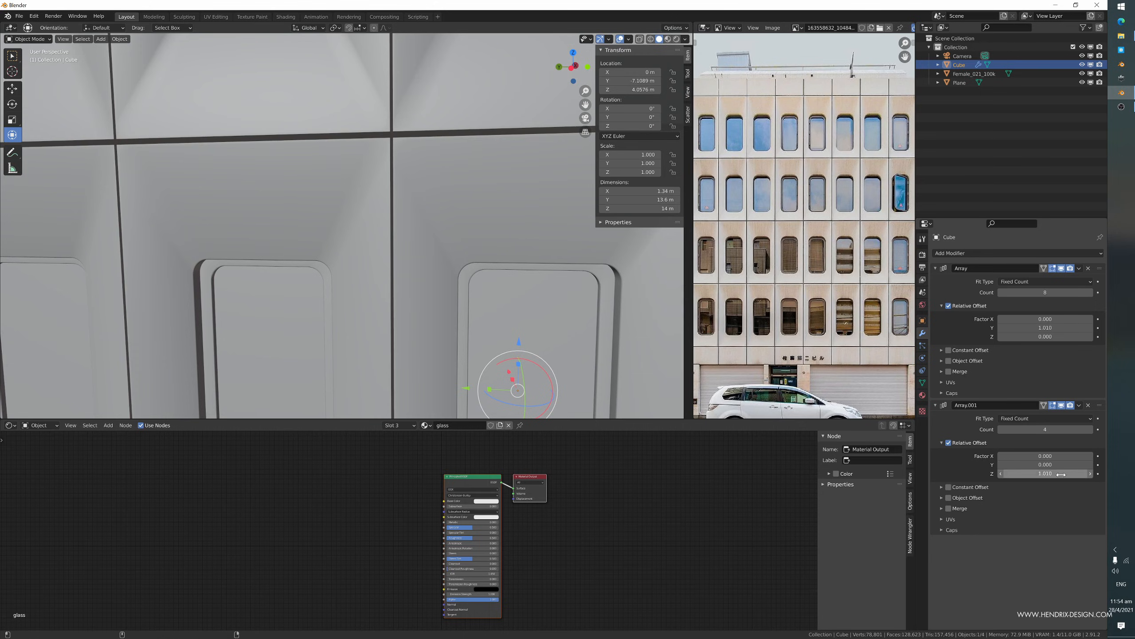
{"action": "mouse_move", "coordinate": [1045, 473]}
{"action": "left_mouse_down"}
{"action": "mouse_move", "coordinate": [1032, 473]}
{"action": "mouse_move", "coordinate": [1045, 473]}
{"action": "left_mouse_up"}
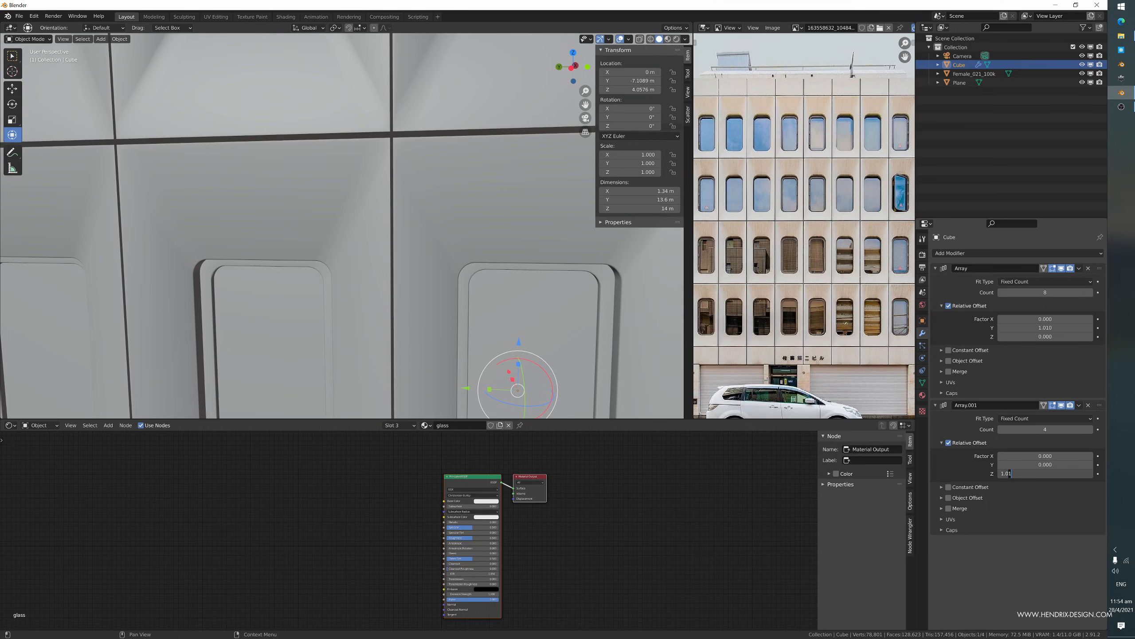
{"action": "key", "text": "Return"}
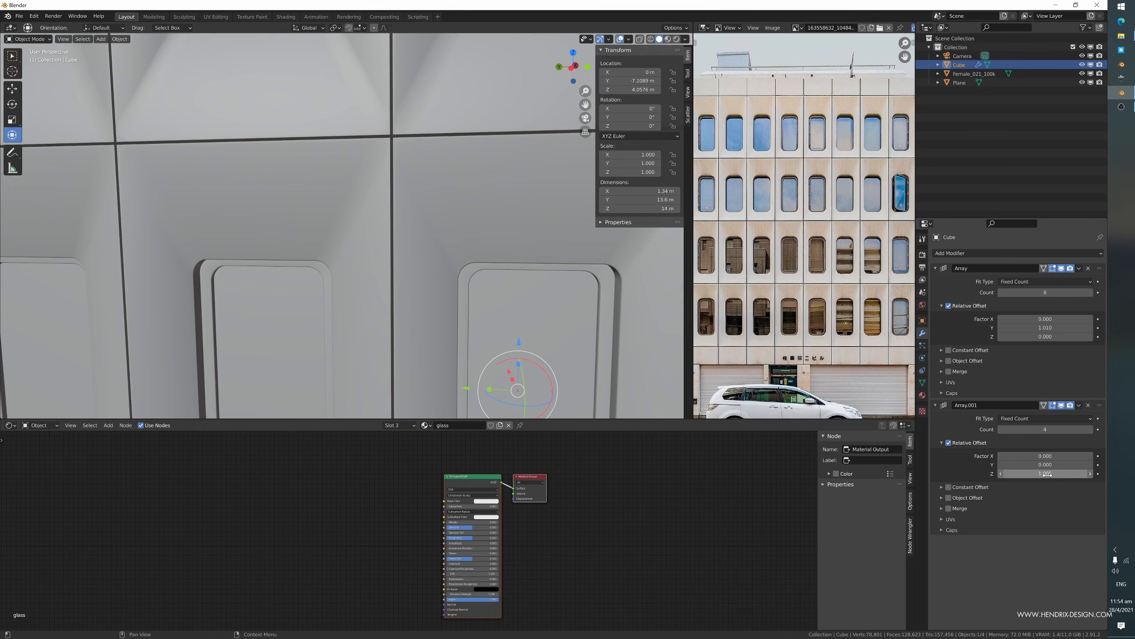
- Deselect the facade and examine the full grid of window modules from several angles
{"action": "scroll", "coordinate": [404, 366], "scroll_direction": "down", "scroll_amount": 5}
{"action": "middle_click_drag", "start_coordinate": [403, 365], "coordinate": [398, 333]}
{"action": "left_click", "coordinate": [553, 321]}
{"action": "scroll", "coordinate": [485, 332], "scroll_direction": "down", "scroll_amount": 4}
{"action": "middle_click_drag", "start_coordinate": [553, 320], "coordinate": [469, 351]}
{"action": "scroll", "coordinate": [389, 262], "scroll_direction": "up", "scroll_amount": 3}
{"action": "middle_click_drag", "start_coordinate": [357, 212], "coordinate": [400, 319]}
{"action": "scroll", "coordinate": [389, 302], "scroll_direction": "up", "scroll_amount": 3}
{"action": "scroll", "coordinate": [378, 269], "scroll_direction": "down", "scroll_amount": 4}
{"action": "scroll", "coordinate": [394, 310], "scroll_direction": "down", "scroll_amount": 2}
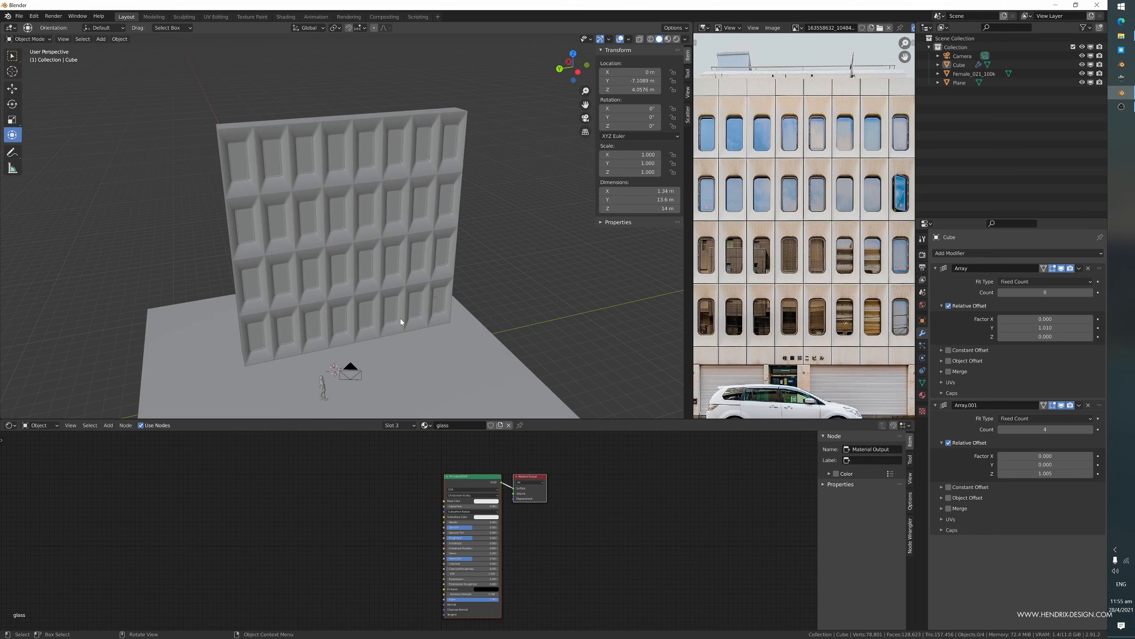
- Duplicate the bottom face of the facade's window module and place the copy just below the original
{"action": "scroll", "coordinate": [800, 258], "scroll_direction": "down", "scroll_amount": 2}
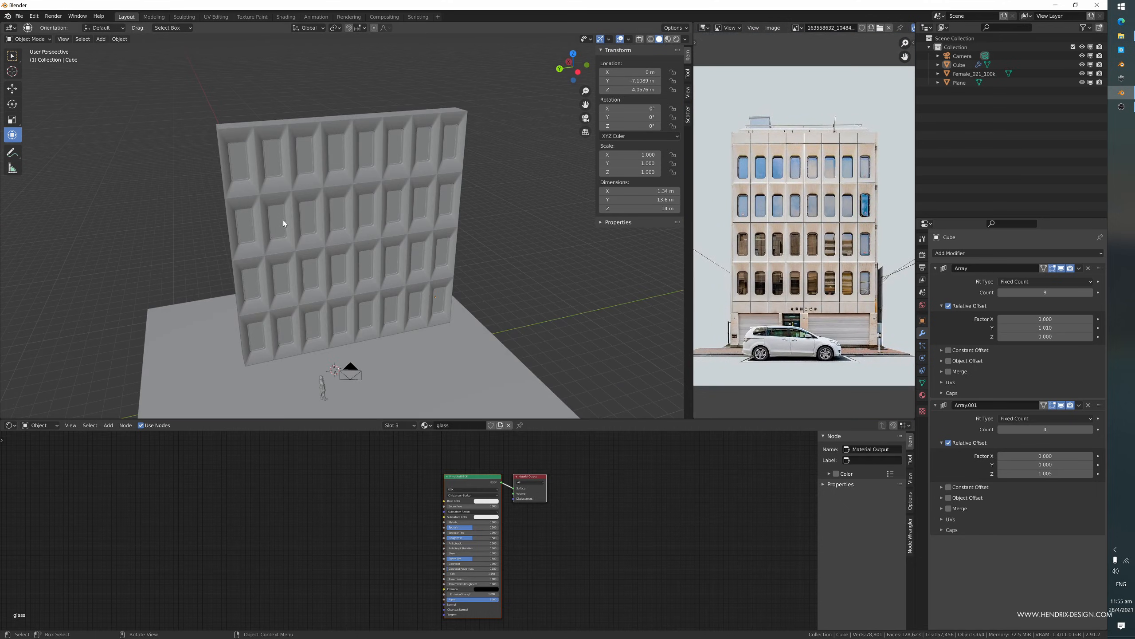
{"action": "scroll", "coordinate": [284, 218], "scroll_direction": "up", "scroll_amount": 3}
{"action": "middle_click_drag", "start_coordinate": [286, 215], "coordinate": [295, 198]}
{"action": "left_click", "coordinate": [282, 182]}
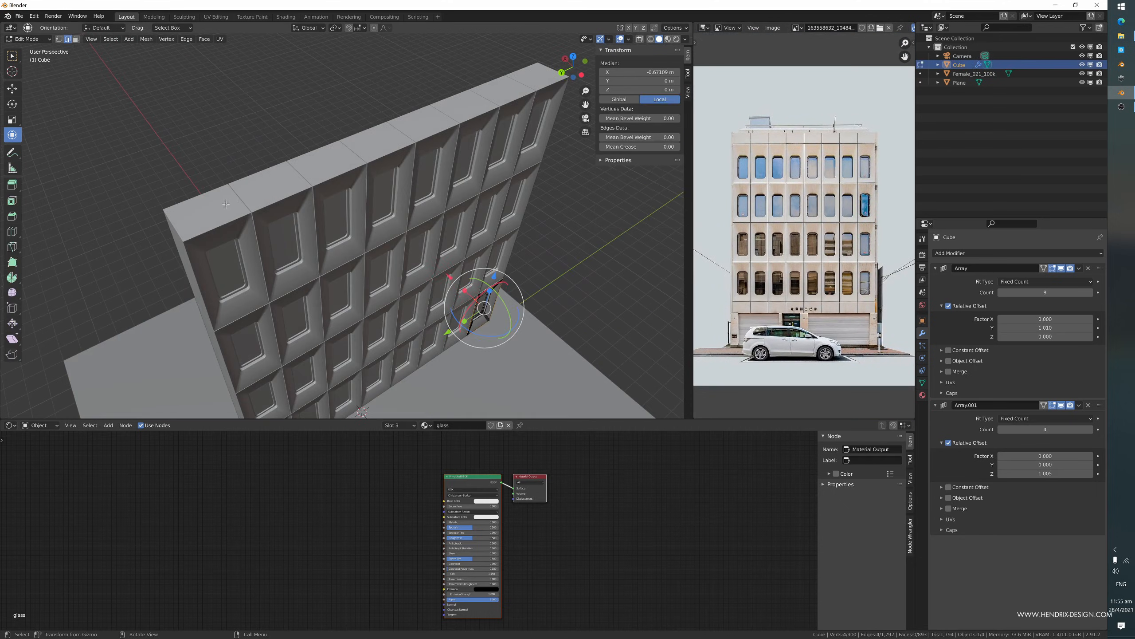
{"action": "key", "text": "Tab"}
{"action": "middle_click_drag", "start_coordinate": [563, 234], "coordinate": [400, 312]}
{"action": "scroll", "coordinate": [468, 281], "scroll_direction": "up", "scroll_amount": 4}
{"action": "left_click", "coordinate": [341, 287]}
{"action": "key", "text": "3"}
{"action": "left_click", "coordinate": [350, 283]}
{"action": "key", "text": "shift+d"}
{"action": "key", "text": "z"}
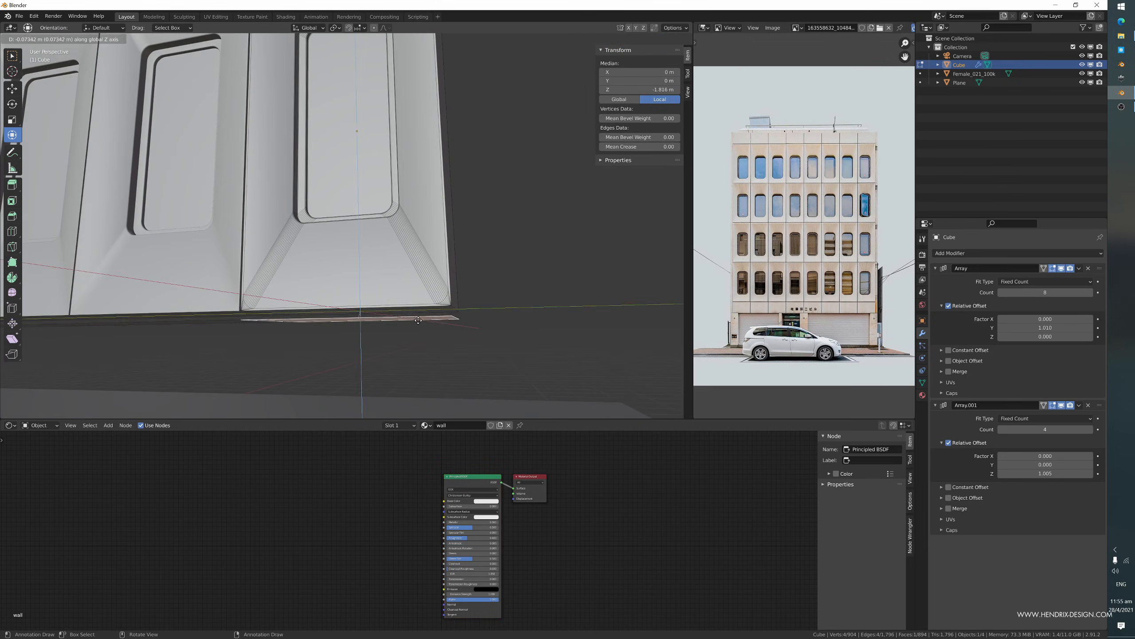
{"action": "left_click", "coordinate": [416, 320]}
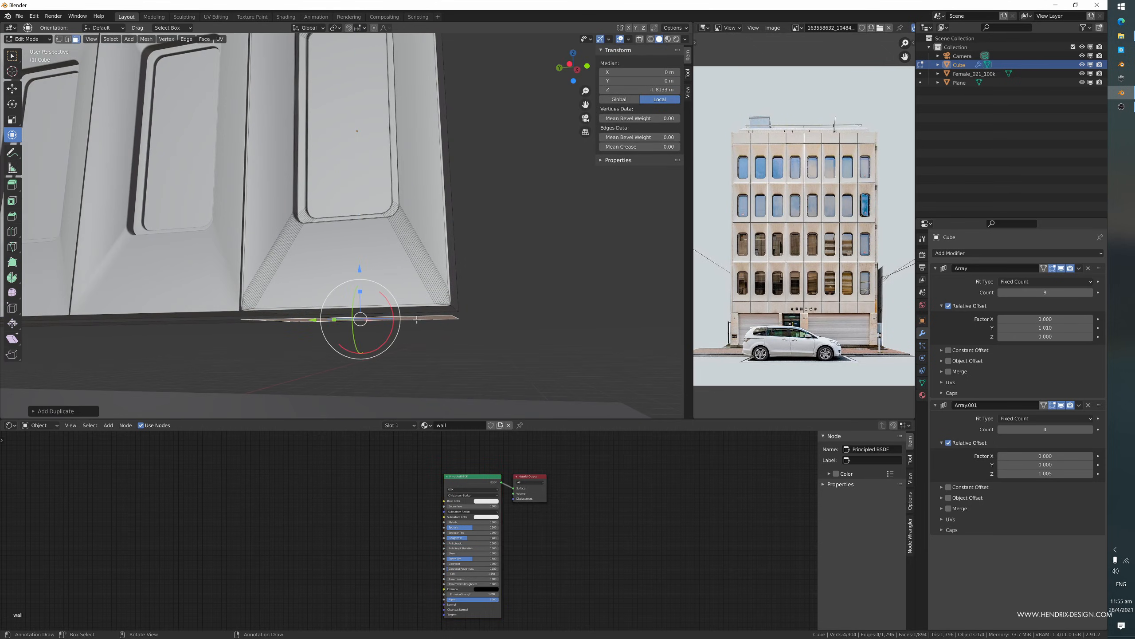
- Separate the duplicated bottom face into its own object and select it
{"action": "key", "text": "p"}
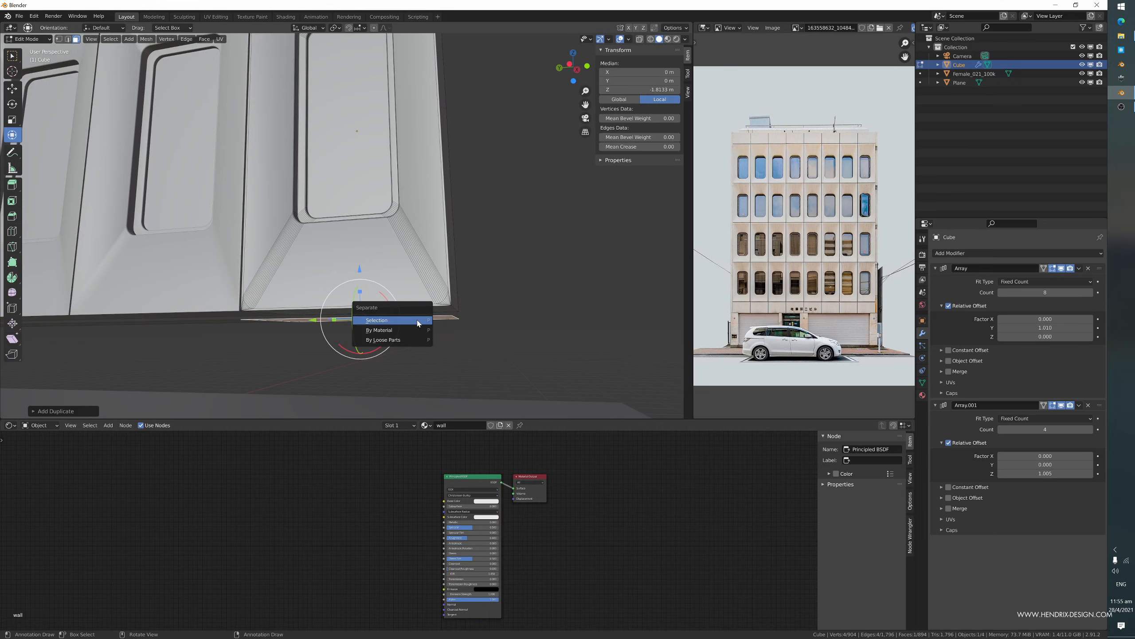
{"action": "left_click", "coordinate": [377, 319]}
{"action": "key", "text": "Tab"}
{"action": "middle_click_drag", "start_coordinate": [417, 319], "coordinate": [428, 320]}
{"action": "left_click", "coordinate": [309, 262]}
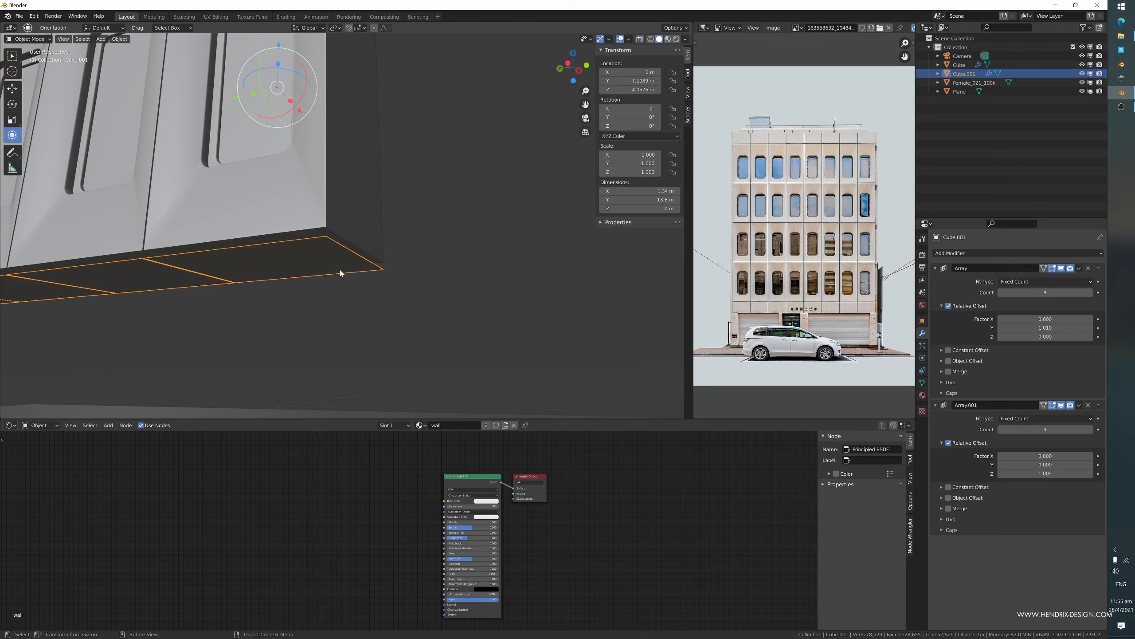
- Extrude the separated face downward by about 0.685 m to form a wall band
{"action": "key", "text": "Tab"}
{"action": "left_click", "coordinate": [309, 262]}
{"action": "key", "text": "e"}
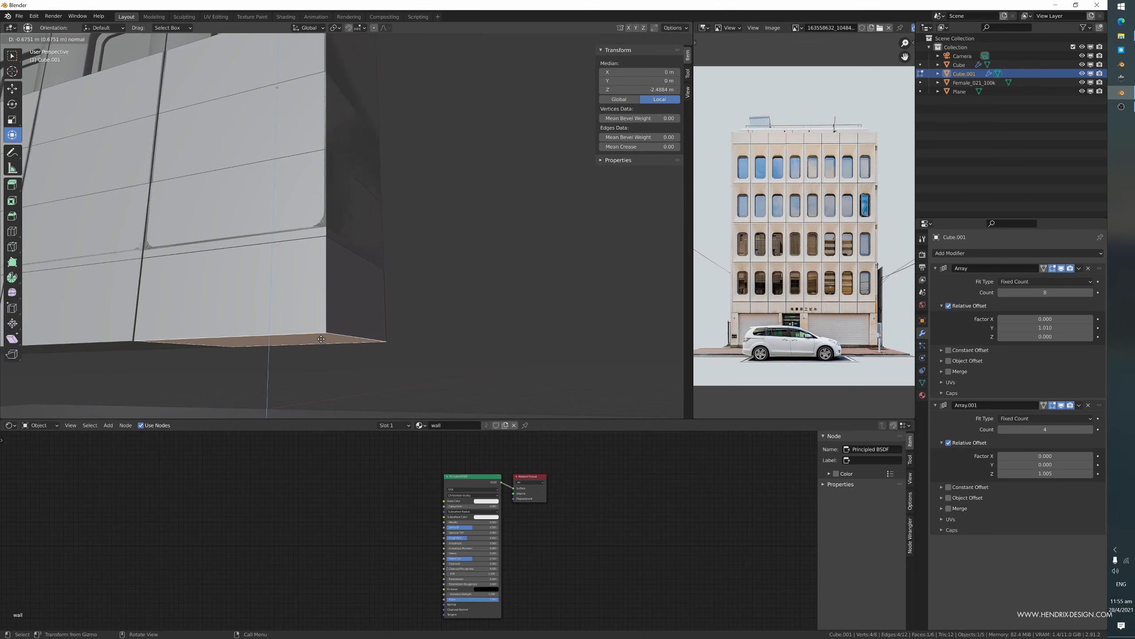
{"action": "left_click", "coordinate": [321, 338]}
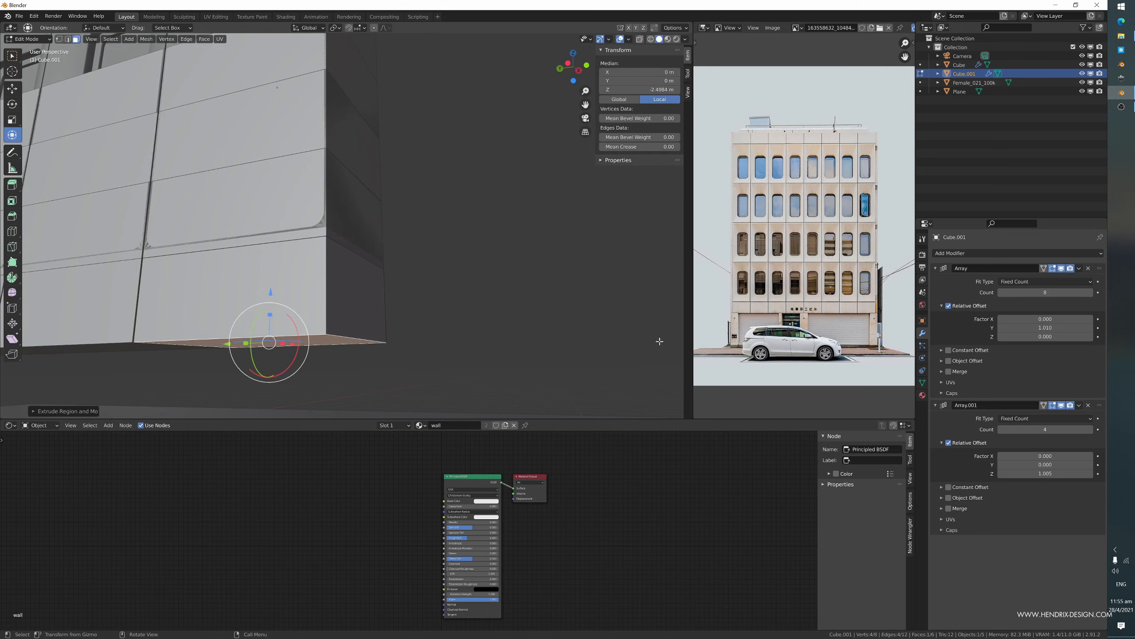
{"action": "key", "text": "Tab"}
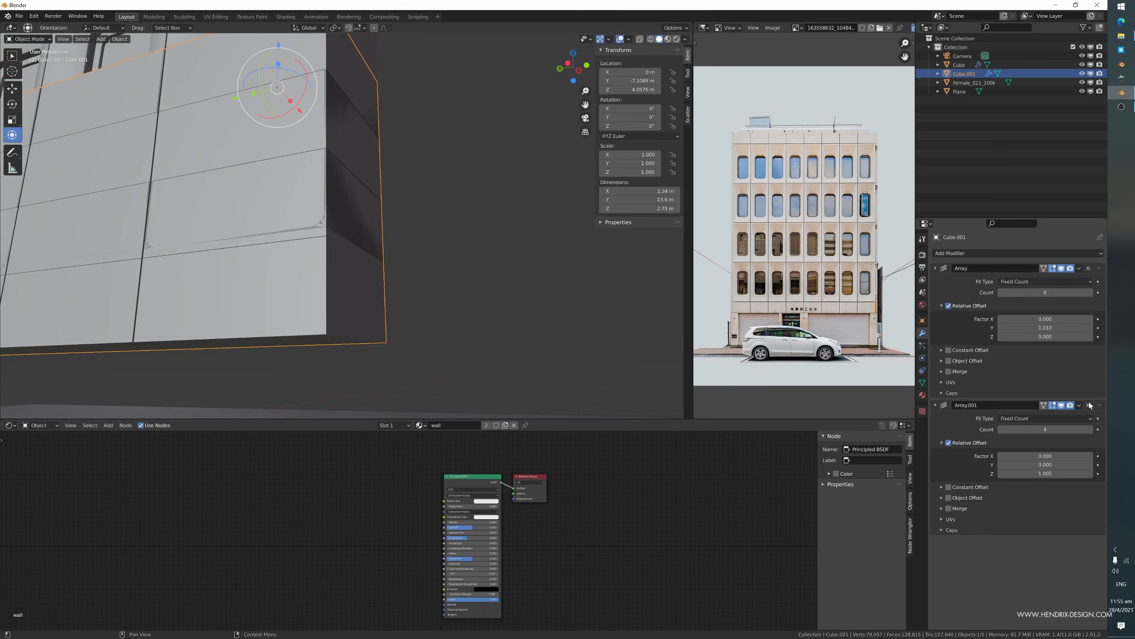
- Remove the vertical array from the new band and centre its origin on its own geometry
{"action": "left_click", "coordinate": [1088, 405]}
{"action": "middle_click_drag", "start_coordinate": [372, 264], "coordinate": [304, 241]}
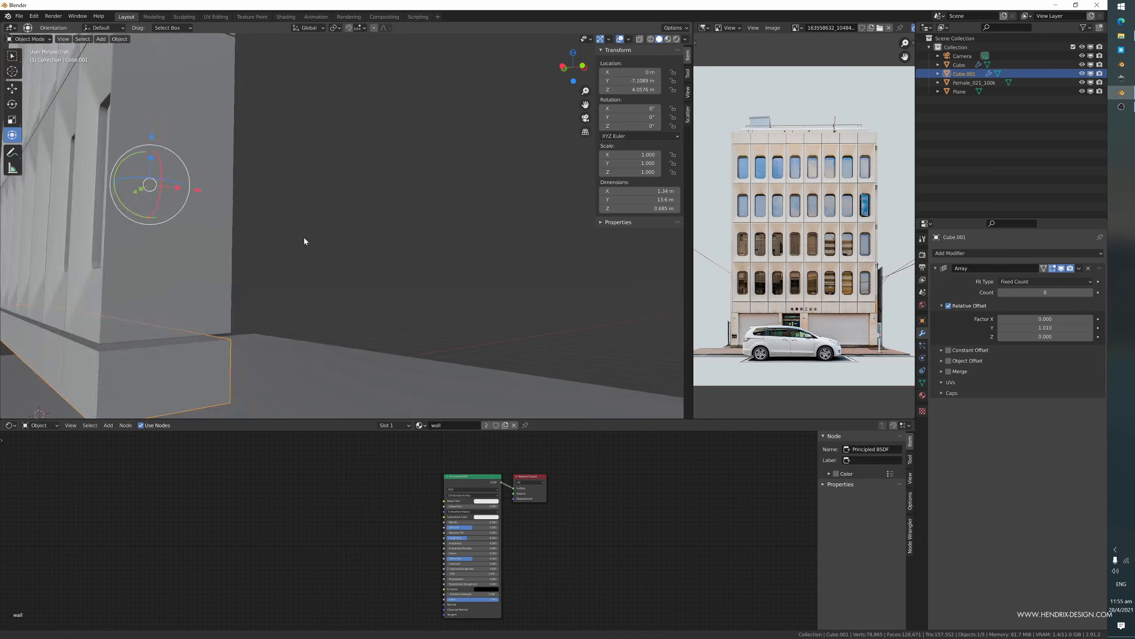
{"action": "scroll", "coordinate": [304, 238], "scroll_direction": "down", "scroll_amount": 5}
{"action": "right_click", "coordinate": [530, 177]}
{"action": "mouse_move", "coordinate": [525, 204]}
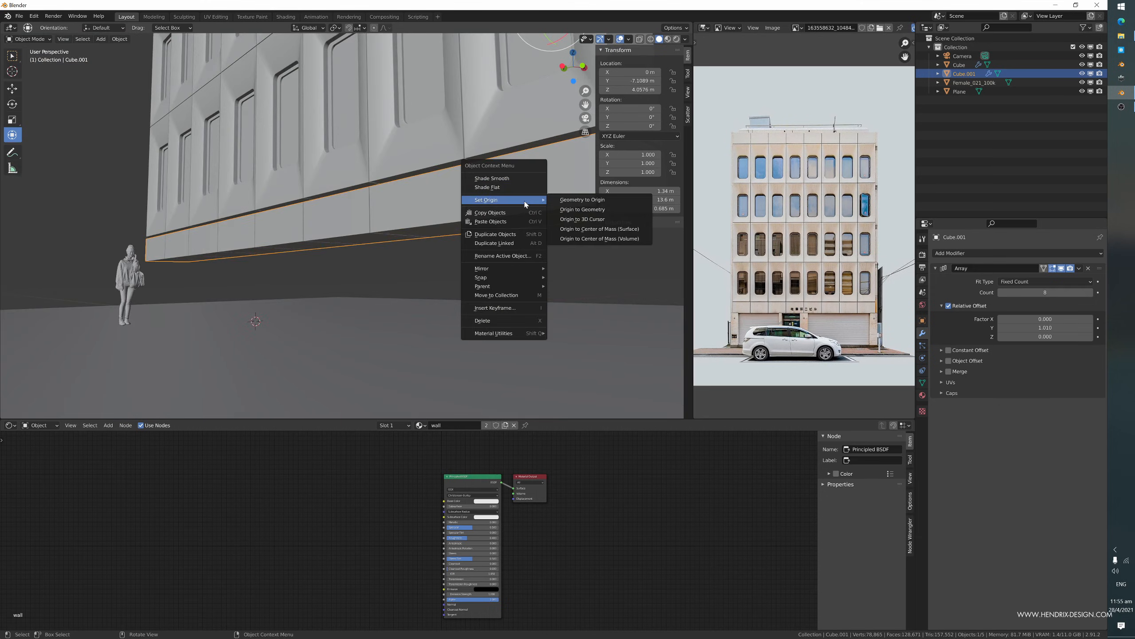
{"action": "left_click", "coordinate": [604, 219]}
- Raise the band to about Z 1.962 m, leaving only a thin joint beneath the lowest windows
{"action": "middle_click_drag", "start_coordinate": [604, 219], "coordinate": [365, 231]}
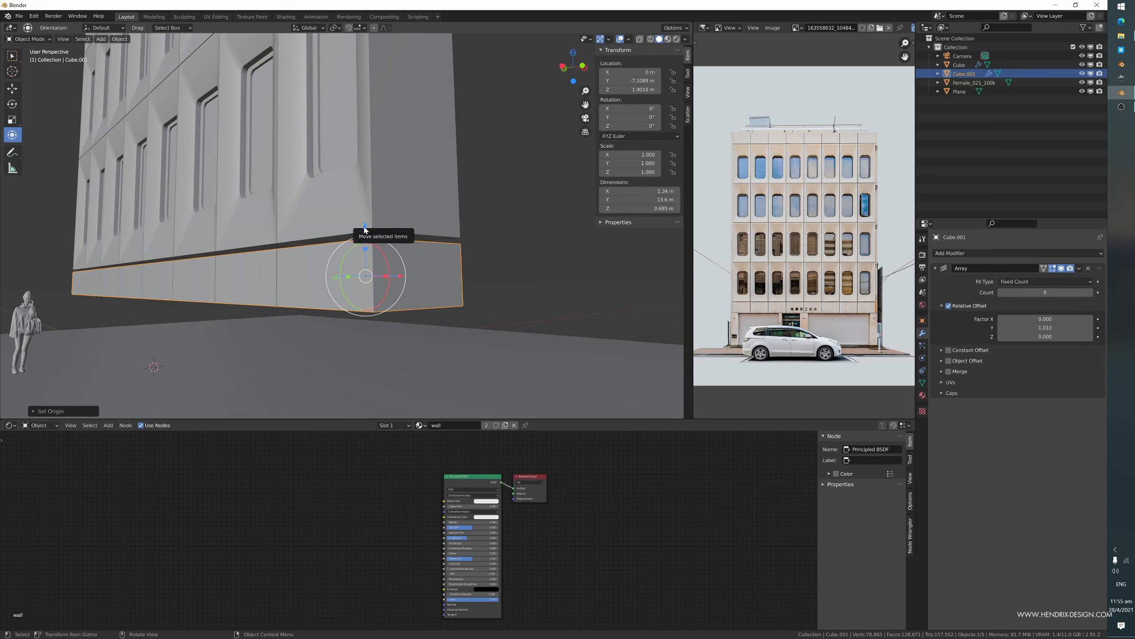
{"action": "left_click_drag", "start_coordinate": [364, 229], "coordinate": [364, 220]}
{"action": "scroll", "coordinate": [381, 264], "scroll_direction": "up", "scroll_amount": 4}
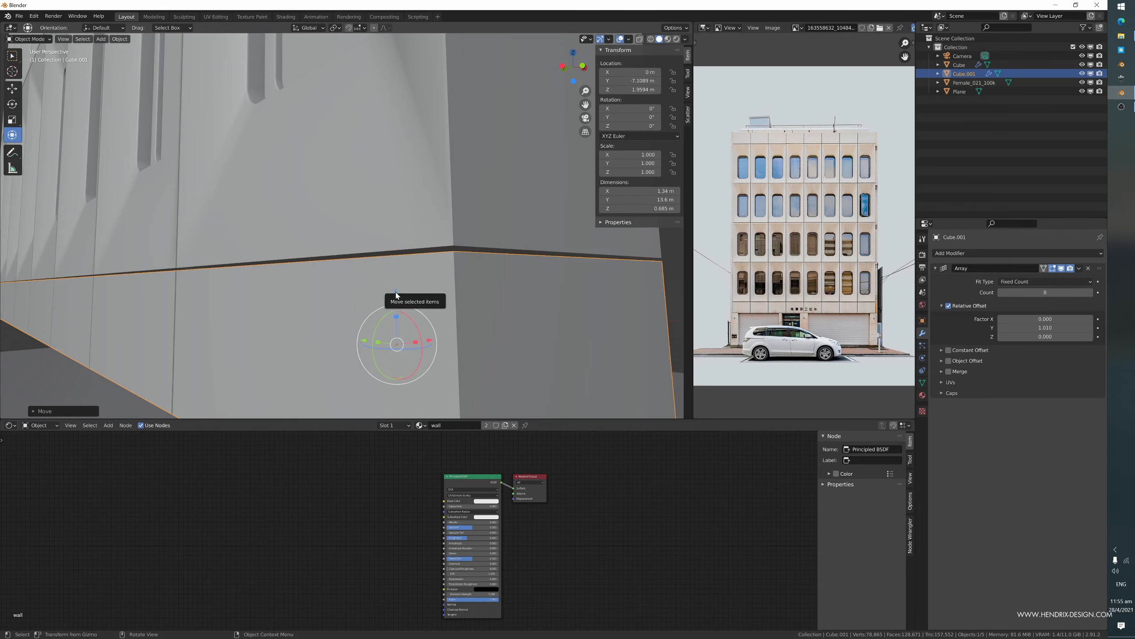
{"action": "left_click_drag", "start_coordinate": [396, 294], "coordinate": [395, 291]}
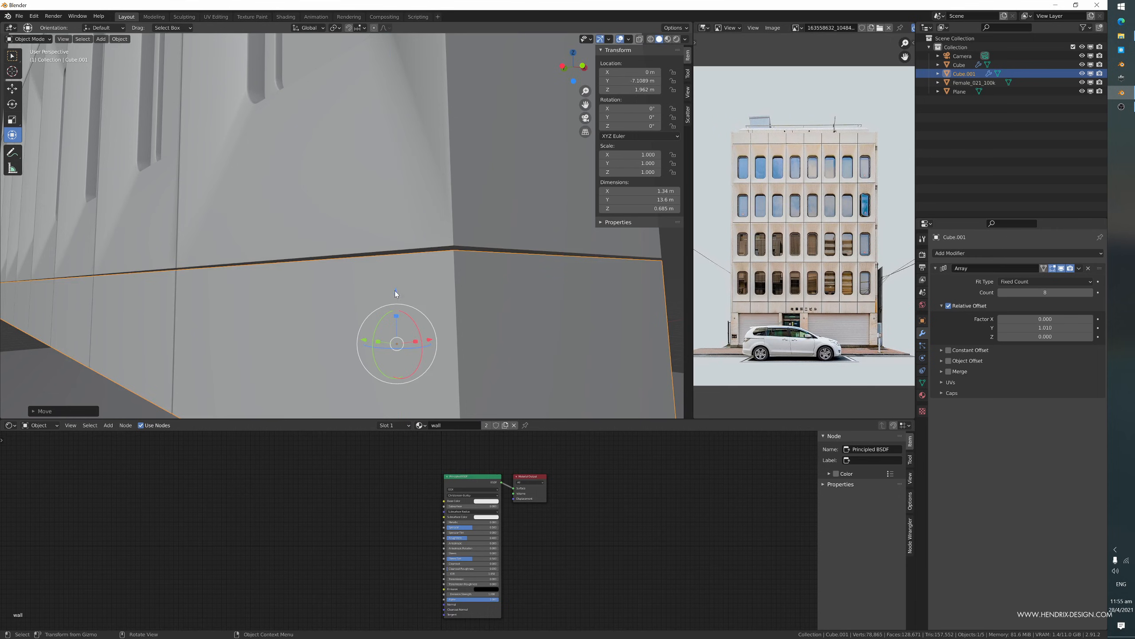
{"action": "middle_click_drag", "start_coordinate": [464, 224], "coordinate": [538, 247]}
{"action": "scroll", "coordinate": [315, 237], "scroll_direction": "down", "scroll_amount": 7}
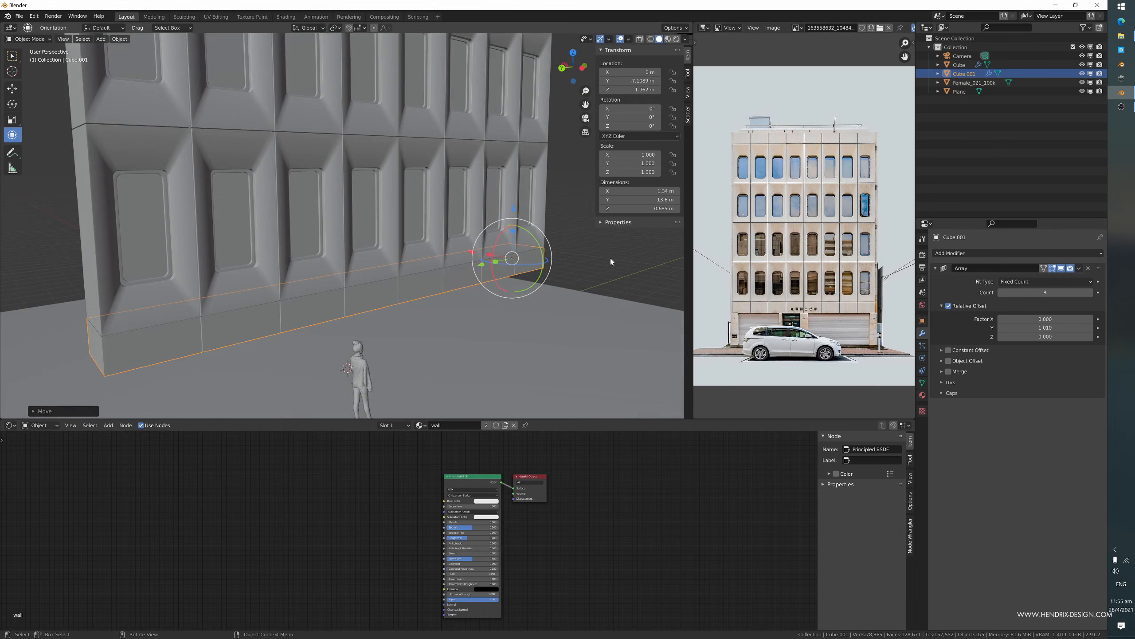
- Lower the bottom face of the band to make it about 0.94 m tall
{"action": "middle_click_drag", "start_coordinate": [611, 259], "coordinate": [523, 262]}
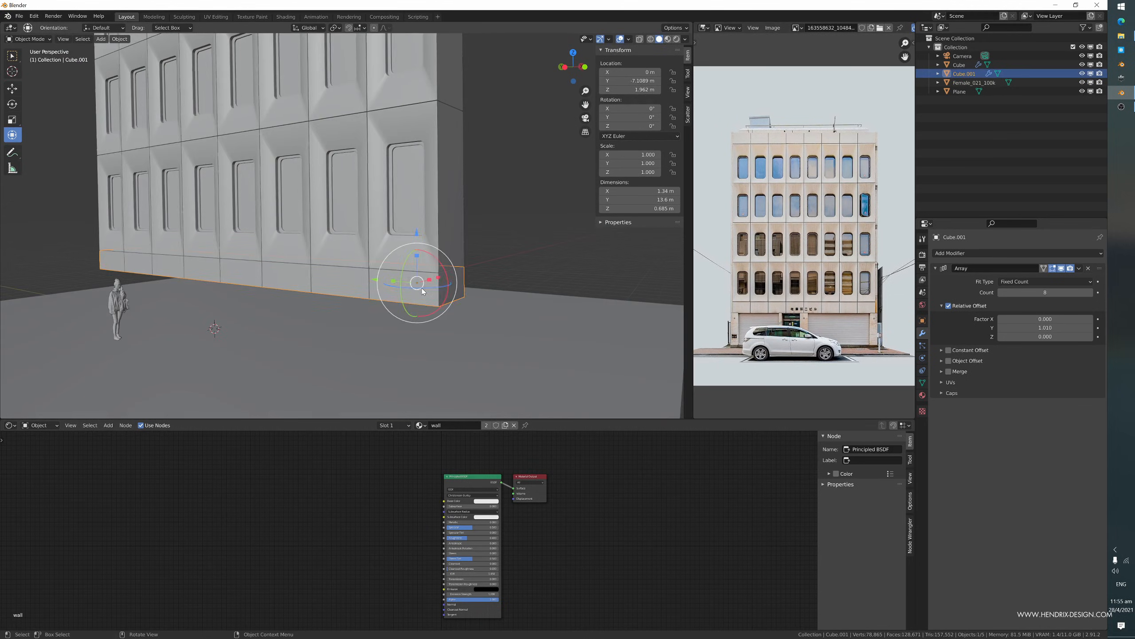
{"action": "middle_click_drag", "start_coordinate": [422, 291], "coordinate": [494, 267]}
{"action": "key", "text": "Tab"}
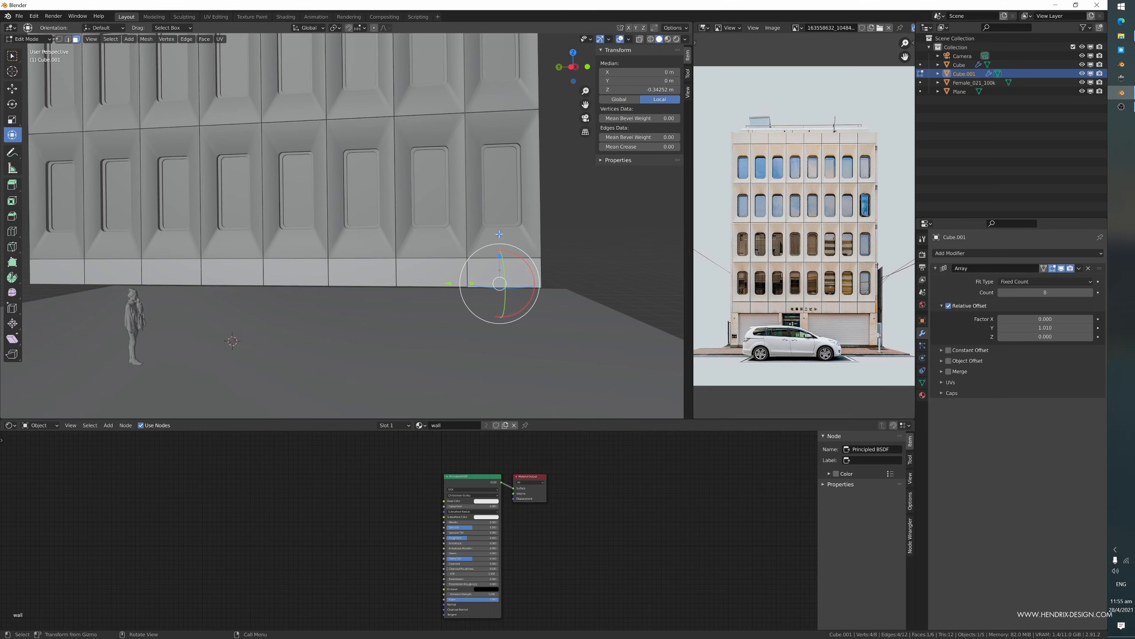
{"action": "left_click_drag", "start_coordinate": [499, 234], "coordinate": [496, 245]}
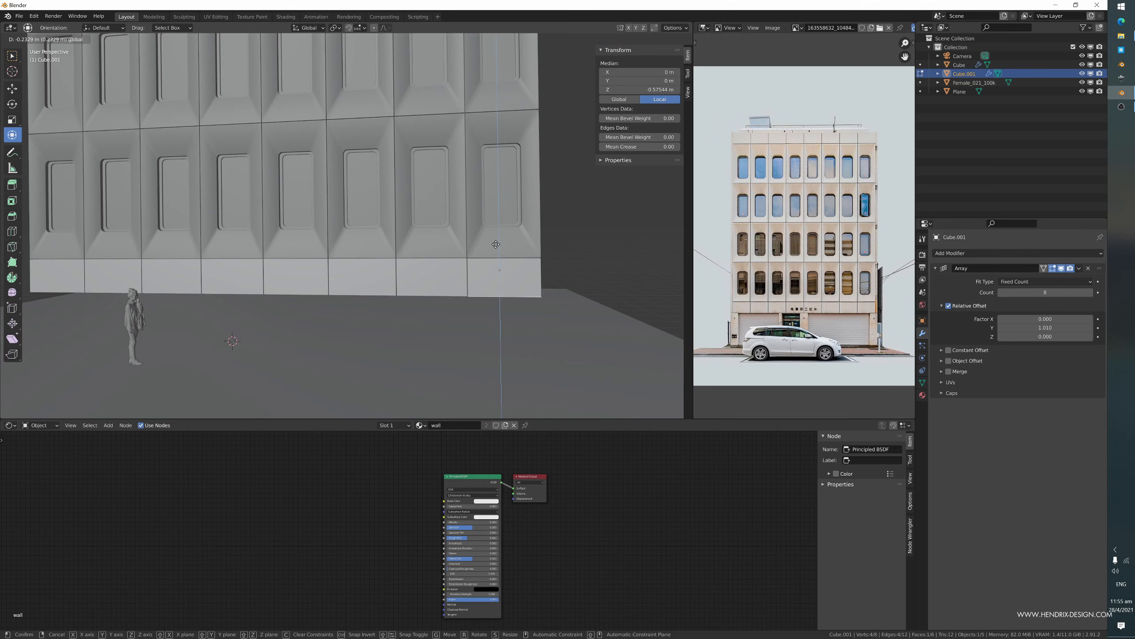
{"action": "left_click_drag", "start_coordinate": [496, 244], "coordinate": [496, 245]}
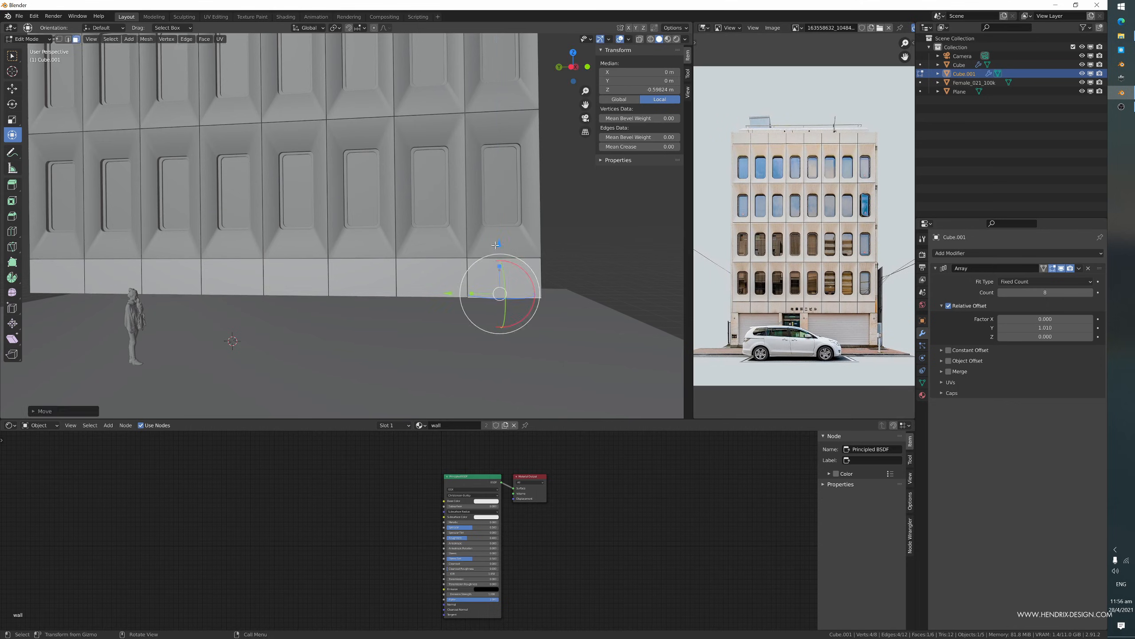
{"action": "key", "text": "Tab"}
- Raise the window grid and the bottom band together by about 1.4 m to make room for the ground floor
{"action": "middle_click_drag", "start_coordinate": [515, 267], "coordinate": [534, 265]}
{"action": "middle_click_drag", "start_coordinate": [478, 227], "coordinate": [433, 285]}
{"action": "left_click", "coordinate": [409, 293], "text": "shift"}
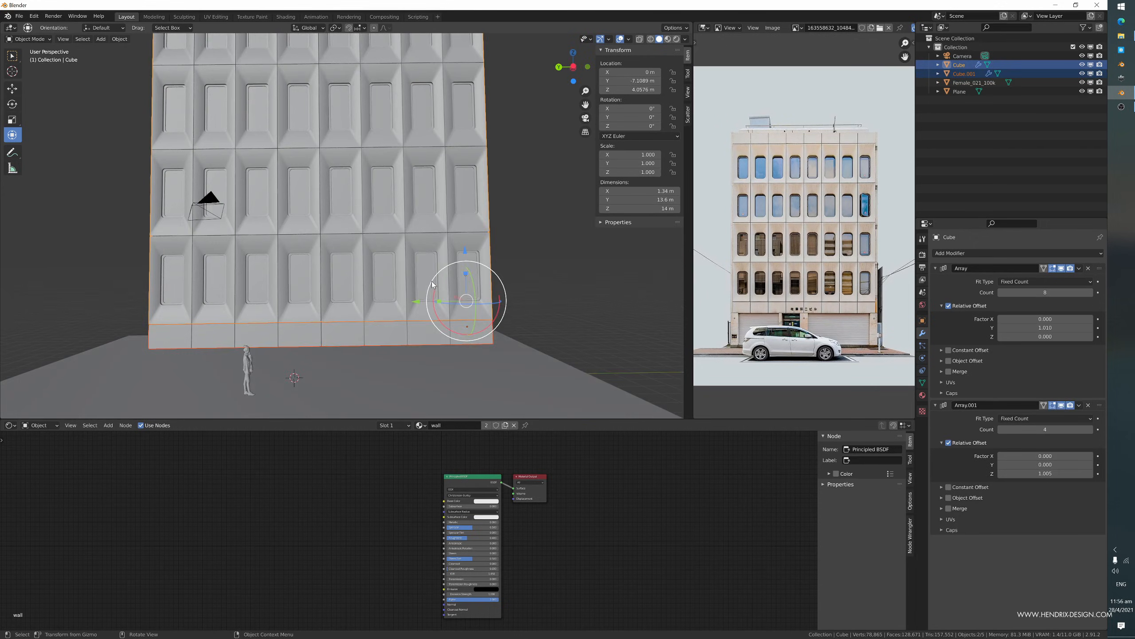
{"action": "left_click_drag", "start_coordinate": [469, 259], "coordinate": [468, 214]}
{"action": "middle_click_drag", "start_coordinate": [469, 215], "coordinate": [486, 229]}
{"action": "left_click_drag", "start_coordinate": [468, 211], "coordinate": [469, 220]}
- Duplicate the bottom band and move the copy straight up to the top of the facade
{"action": "middle_click_drag", "start_coordinate": [469, 219], "coordinate": [422, 346]}
{"action": "scroll", "coordinate": [451, 286], "scroll_direction": "down", "scroll_amount": 2}
{"action": "left_click", "coordinate": [459, 302]}
{"action": "left_click", "coordinate": [404, 280]}
{"action": "key", "text": "shift+d"}
{"action": "key", "text": "z"}
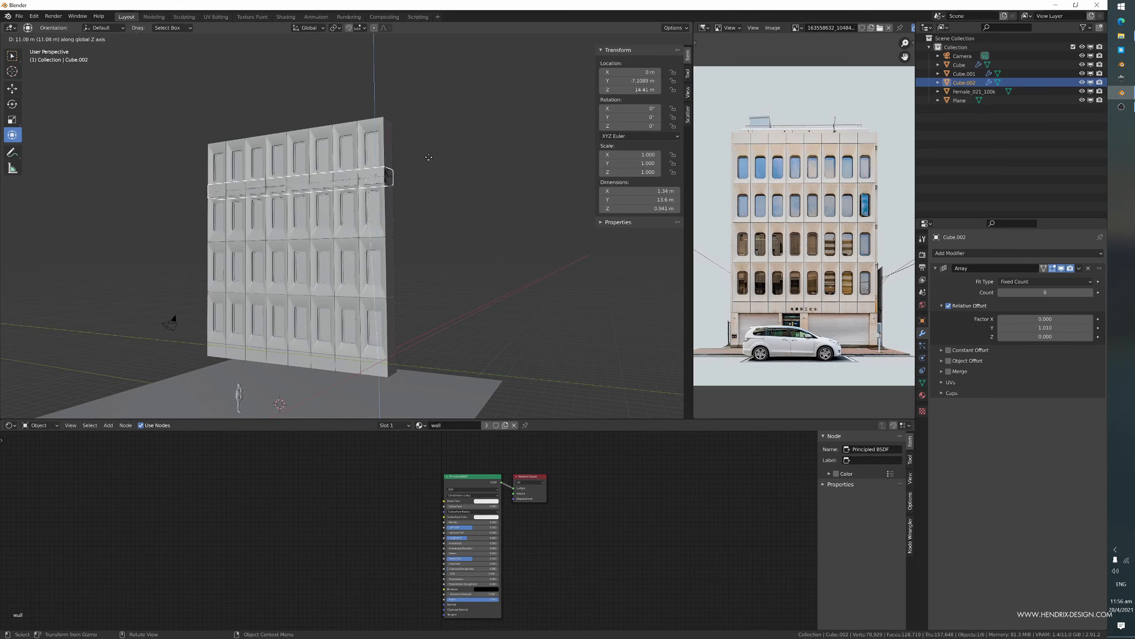
{"action": "left_click", "coordinate": [419, 110]}
- Lower the top band to about Z 18.29 m to narrow its joint with the top window row, and deselect it
{"action": "scroll", "coordinate": [419, 112], "scroll_direction": "up", "scroll_amount": 4}
{"action": "scroll", "coordinate": [419, 111], "scroll_direction": "up", "scroll_amount": 2}
{"action": "middle_click_drag", "start_coordinate": [419, 111], "coordinate": [385, 258], "text": "shift"}
{"action": "scroll", "coordinate": [413, 340], "scroll_direction": "up", "scroll_amount": 3}
{"action": "key", "text": "g"}
{"action": "key", "text": "z"}
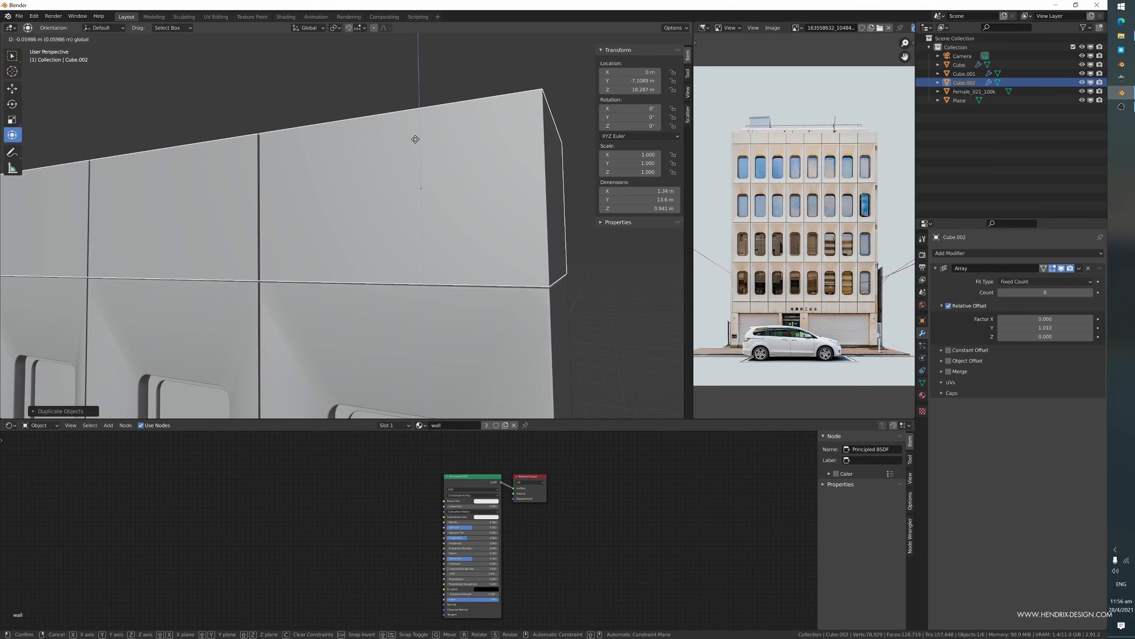
{"action": "left_click", "coordinate": [415, 139]}
{"action": "scroll", "coordinate": [416, 148], "scroll_direction": "down", "scroll_amount": 5}
{"action": "middle_click_drag", "start_coordinate": [420, 179], "coordinate": [456, 307]}
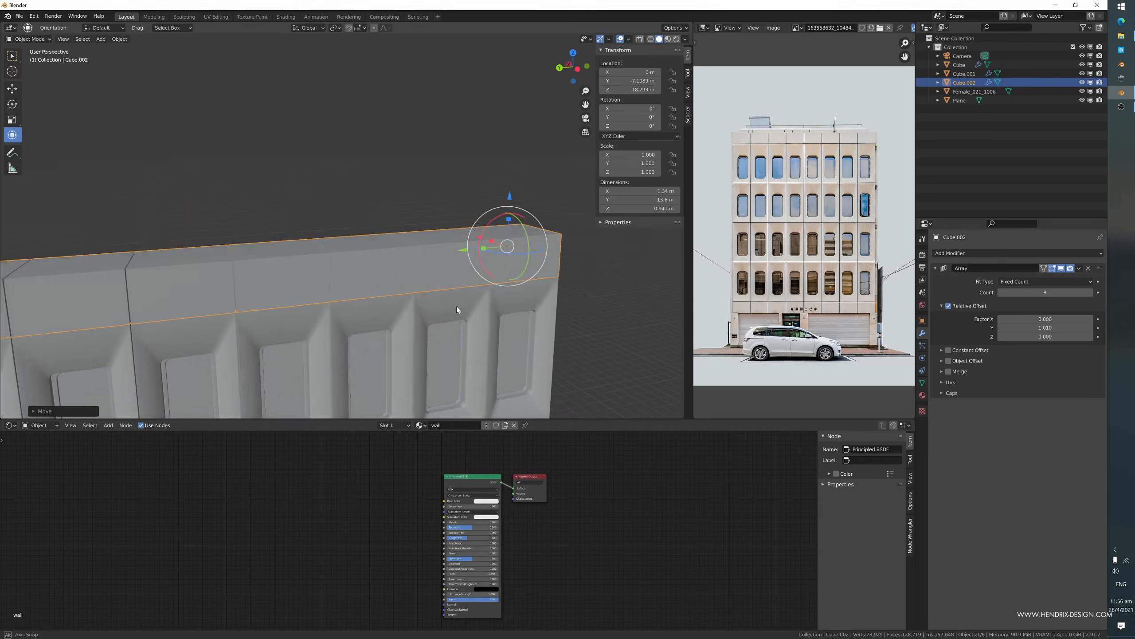
{"action": "left_click", "coordinate": [589, 332]}
- Add a mesh cube at the 3D cursor on the ground in front of the facade
{"action": "middle_click_drag", "start_coordinate": [589, 334], "coordinate": [510, 342]}
{"action": "scroll", "coordinate": [451, 269], "scroll_direction": "down", "scroll_amount": 3}
{"action": "mouse_move", "coordinate": [451, 268]}
{"action": "middle_mouse_down"}
{"action": "mouse_move", "coordinate": [464, 307]}
{"action": "mouse_move", "coordinate": [373, 295]}
{"action": "mouse_move", "coordinate": [462, 175]}
{"action": "mouse_move", "coordinate": [461, 266]}
{"action": "mouse_move", "coordinate": [458, 253]}
{"action": "mouse_move", "coordinate": [428, 248]}
{"action": "mouse_move", "coordinate": [440, 251]}
{"action": "middle_mouse_up"}
{"action": "scroll", "coordinate": [435, 313], "scroll_direction": "up", "scroll_amount": 3}
{"action": "middle_click_drag", "start_coordinate": [433, 323], "coordinate": [378, 250], "text": "shift"}
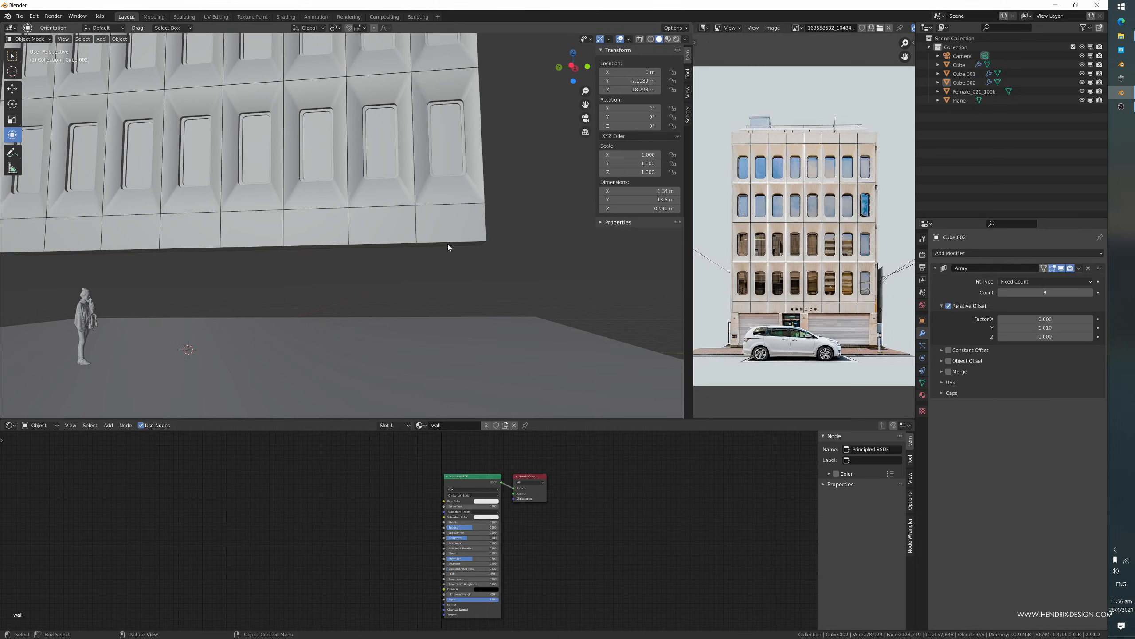
{"action": "middle_click_drag", "start_coordinate": [449, 247], "coordinate": [358, 272]}
{"action": "left_click", "coordinate": [397, 302]}
{"action": "key", "text": "shift+a"}
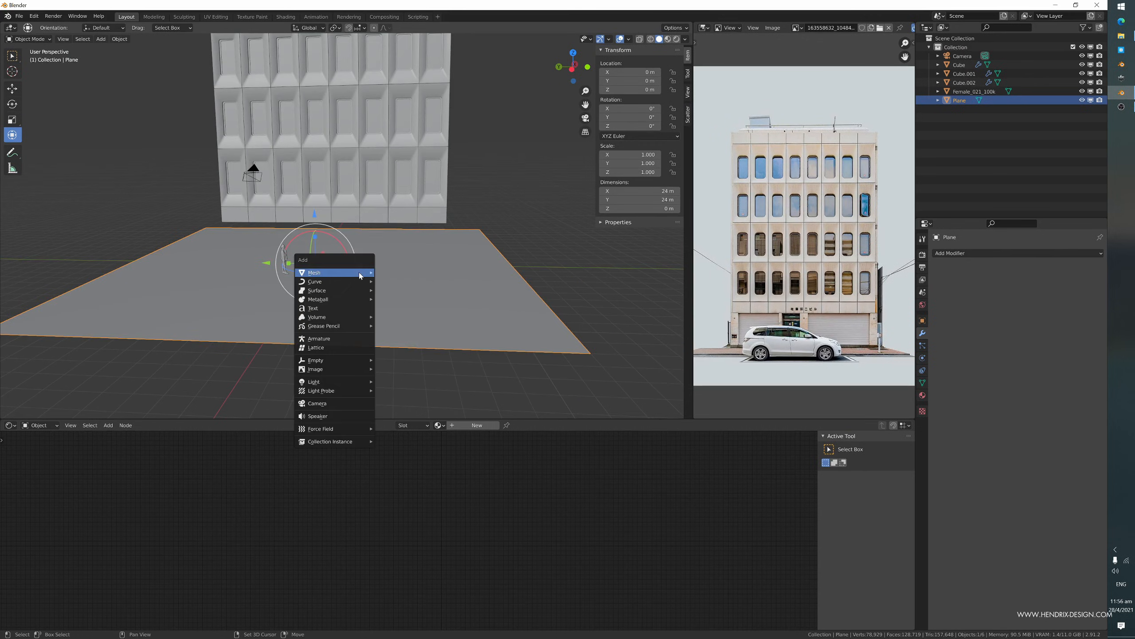
{"action": "mouse_move", "coordinate": [359, 271]}
{"action": "left_click", "coordinate": [411, 282]}
- Stretch the cube to about 14.5 m along Y and shift it to about Y -2.25 m
{"action": "scroll", "coordinate": [321, 255], "scroll_direction": "up", "scroll_amount": 3}
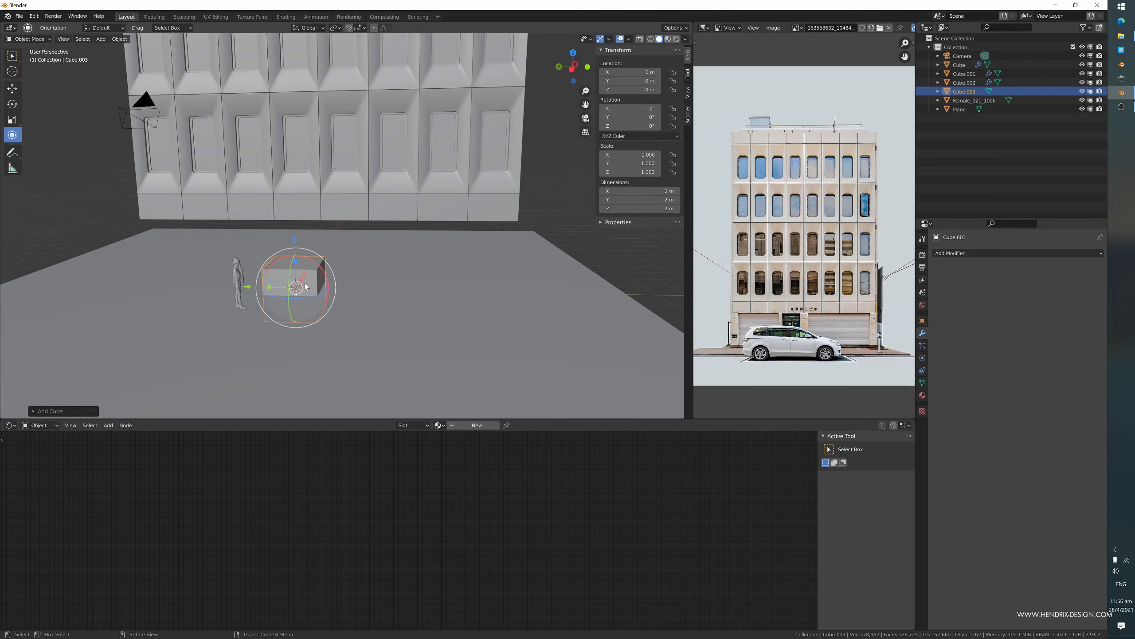
{"action": "left_click_drag", "start_coordinate": [269, 289], "coordinate": [103, 282]}
{"action": "middle_click_drag", "start_coordinate": [103, 283], "coordinate": [204, 290]}
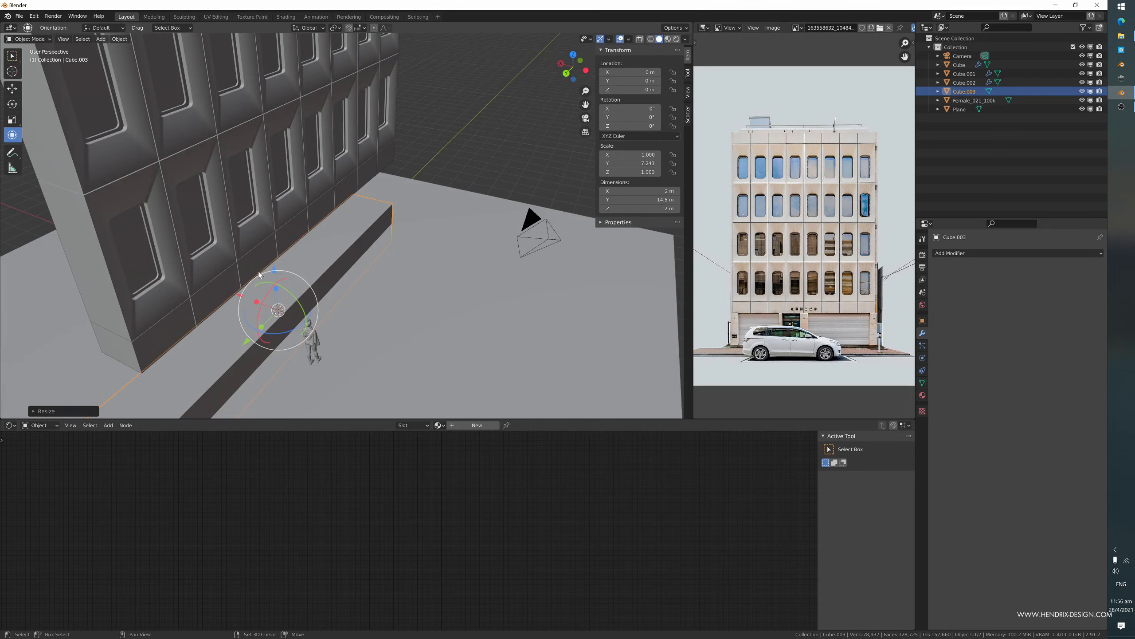
{"action": "left_click_drag", "start_coordinate": [274, 270], "coordinate": [299, 244], "text": "shift"}
{"action": "middle_click_drag", "start_coordinate": [298, 244], "coordinate": [315, 211]}
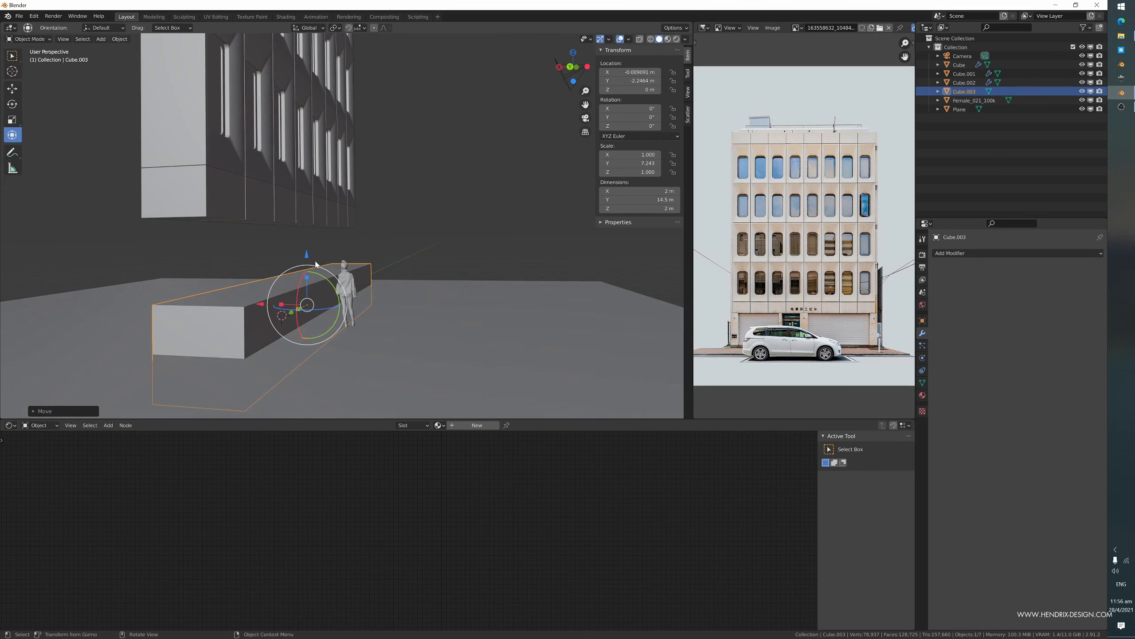
- Flatten the stretched cube vertically into a slab about 0.26 m thick
{"action": "left_click_drag", "start_coordinate": [307, 278], "coordinate": [306, 286]}
{"action": "right_click", "coordinate": [306, 286]}
{"action": "key", "text": "s"}
{"action": "key", "text": "z"}
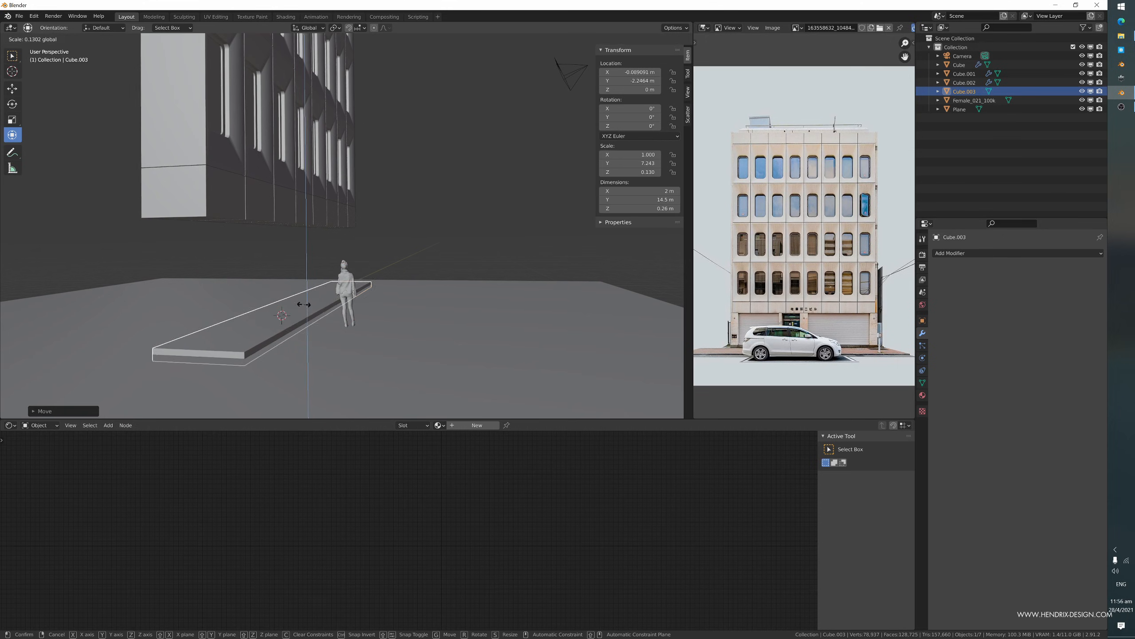
{"action": "left_click", "coordinate": [295, 308]}
- Move the slab to about Y -1.25 m and Z -0.013 m so that it sits partly in the ground
{"action": "key", "text": "g"}
{"action": "key", "text": "z"}
{"action": "left_click_drag", "start_coordinate": [306, 253], "coordinate": [306, 252]}
{"action": "middle_click_drag", "start_coordinate": [326, 263], "coordinate": [234, 313]}
{"action": "left_click_drag", "start_coordinate": [291, 276], "coordinate": [280, 280]}
{"action": "middle_click_drag", "start_coordinate": [280, 280], "coordinate": [305, 291]}
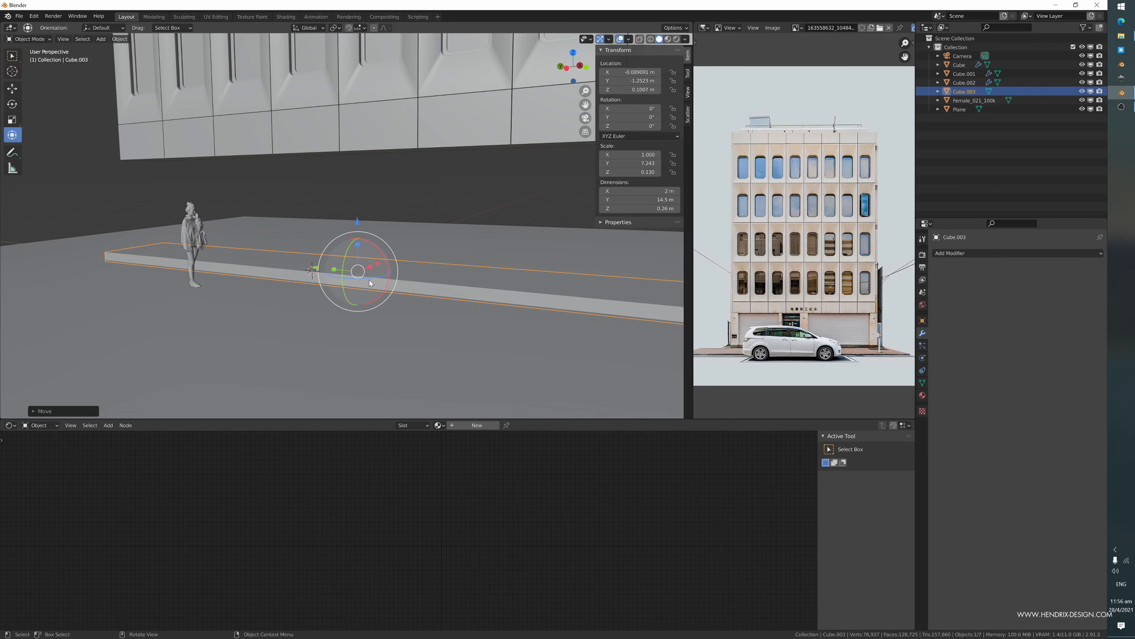
{"action": "left_click_drag", "start_coordinate": [358, 222], "coordinate": [357, 228]}
{"action": "middle_click_drag", "start_coordinate": [356, 228], "coordinate": [245, 292]}
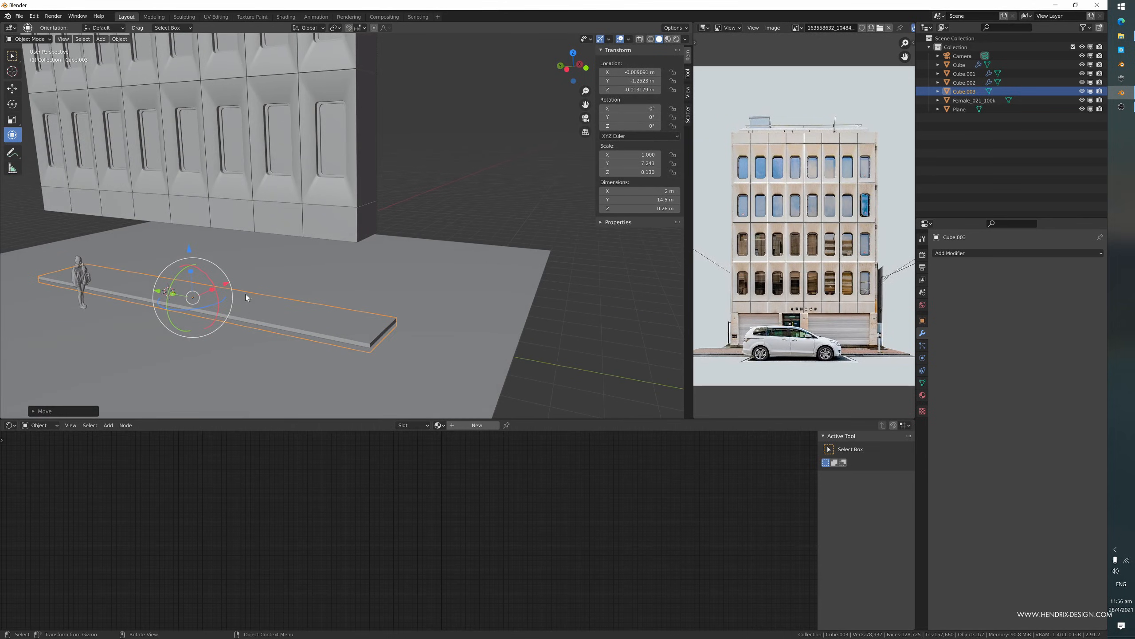
- Duplicate the slab and move the copy straight up to about Z 0.82 m
{"action": "key", "text": "shift+d"}
{"action": "key", "text": "z"}
{"action": "left_click", "coordinate": [256, 278]}
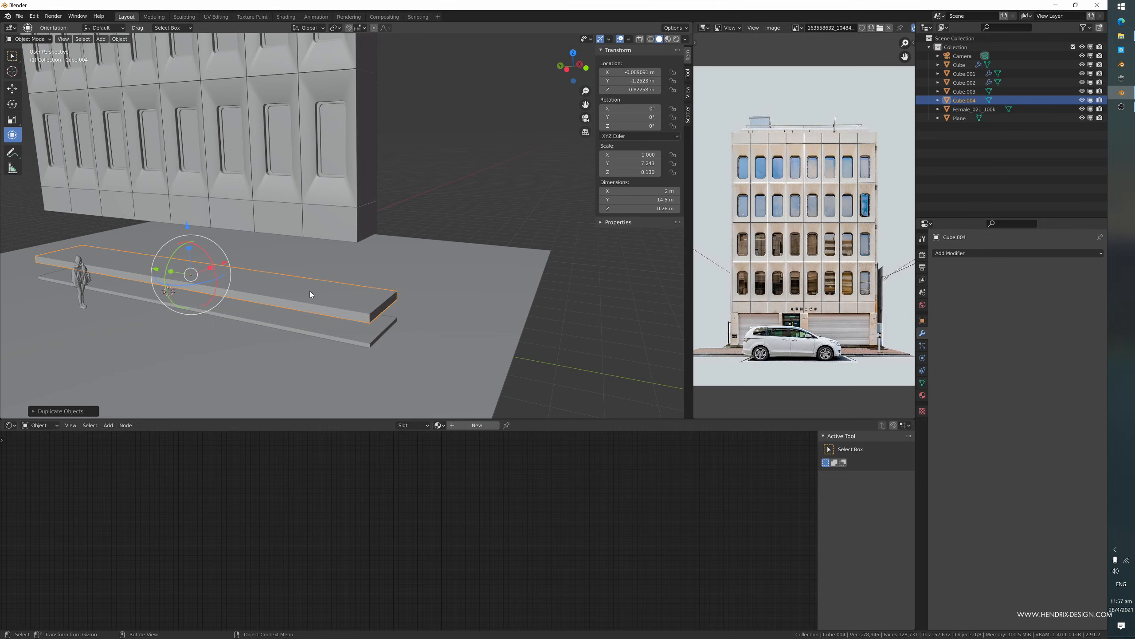
- Resize the slab copy into an upright block about 0.26 m by 1.85 m in plan and 2.84 m high
{"action": "key", "text": "s"}
{"action": "key", "text": "shift+z"}
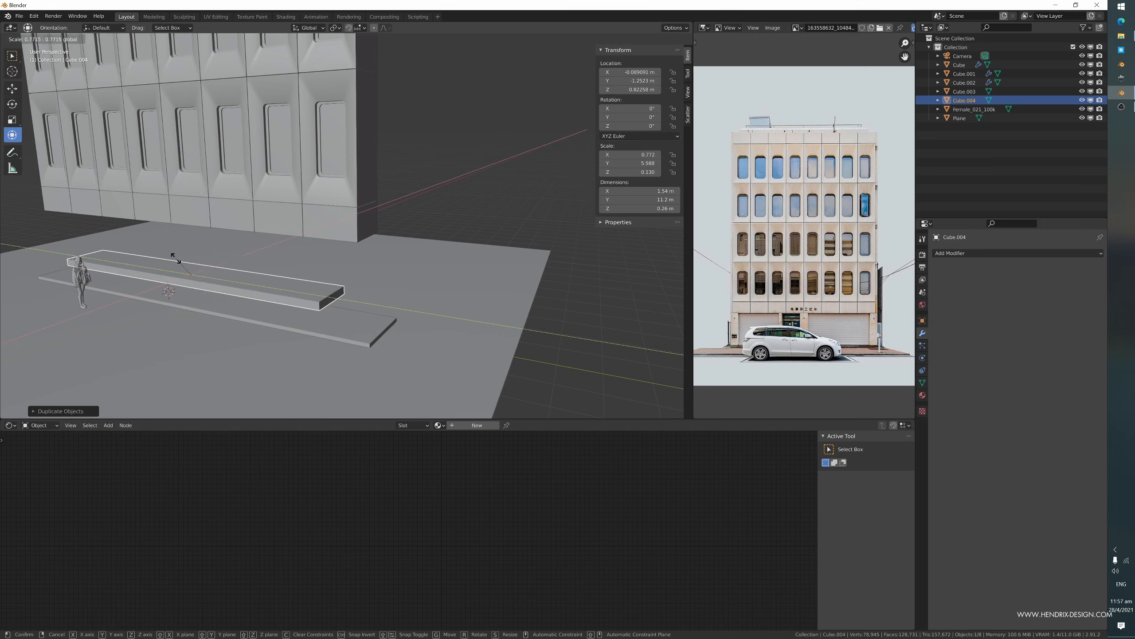
{"action": "left_click", "coordinate": [189, 277]}
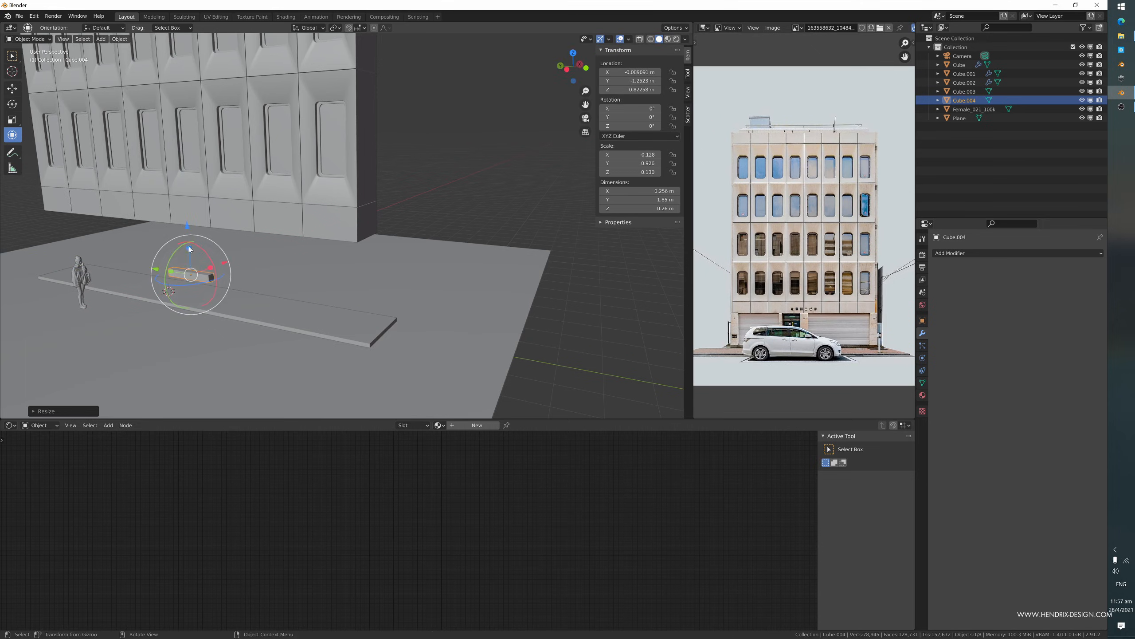
{"action": "key", "text": "s"}
{"action": "key", "text": "z"}
{"action": "left_click", "coordinate": [179, 341]}
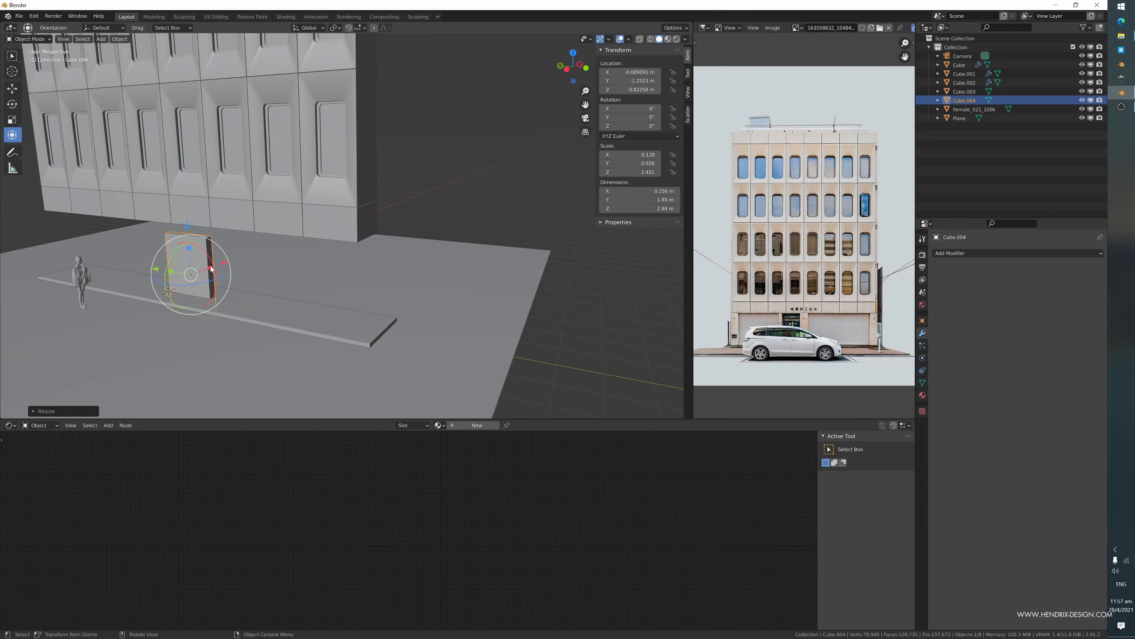
- Deepen the upright block to about 1.57 m along X and move it to the facade's end corner, at about Y -7.03 m and Z 1.89 m
{"action": "left_click_drag", "start_coordinate": [212, 269], "coordinate": [351, 227]}
{"action": "middle_click_drag", "start_coordinate": [351, 227], "coordinate": [304, 274]}
{"action": "key", "text": "g"}
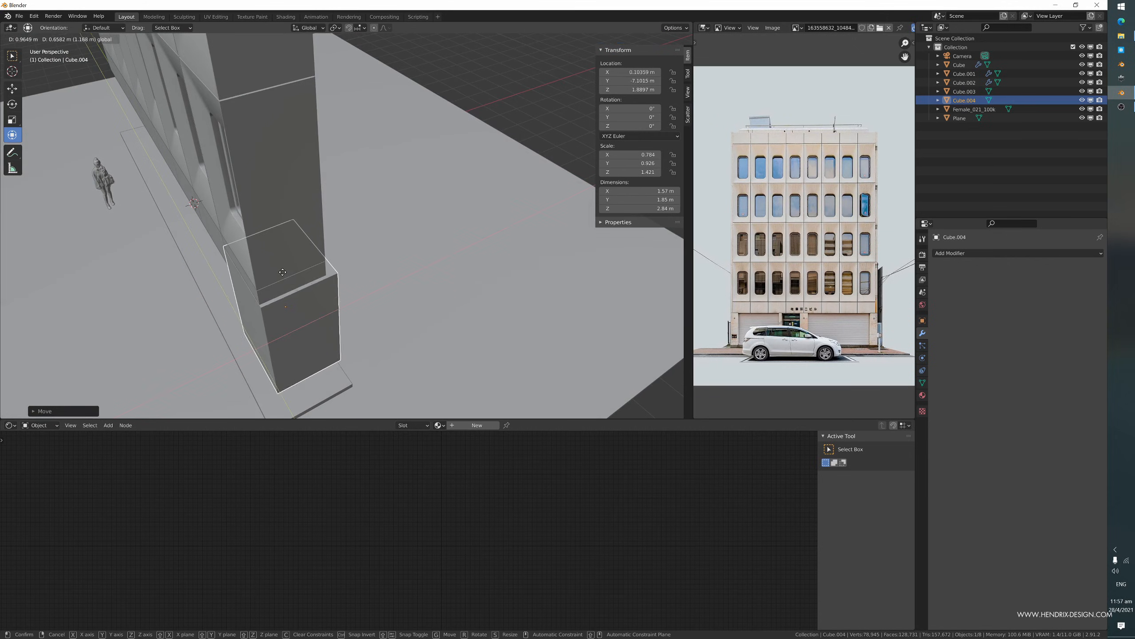
{"action": "left_click", "coordinate": [282, 270]}
{"action": "middle_click_drag", "start_coordinate": [282, 270], "coordinate": [316, 288]}
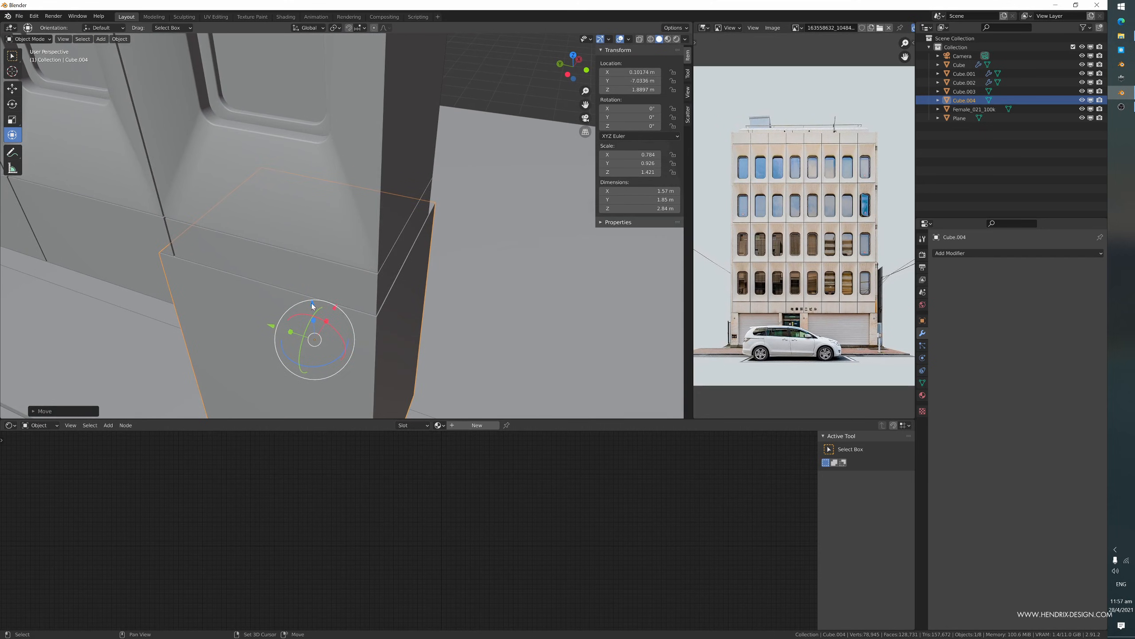
{"action": "left_click_drag", "start_coordinate": [313, 306], "coordinate": [309, 304]}
- Narrow the block to about 0.85 m along Y by moving its inner side face toward the facade's outer end
{"action": "middle_click_drag", "start_coordinate": [308, 304], "coordinate": [287, 339]}
{"action": "scroll", "coordinate": [276, 360], "scroll_direction": "down", "scroll_amount": 3}
{"action": "left_click", "coordinate": [300, 334]}
{"action": "left_click", "coordinate": [305, 334]}
{"action": "key", "text": "Tab"}
{"action": "left_click", "coordinate": [306, 334]}
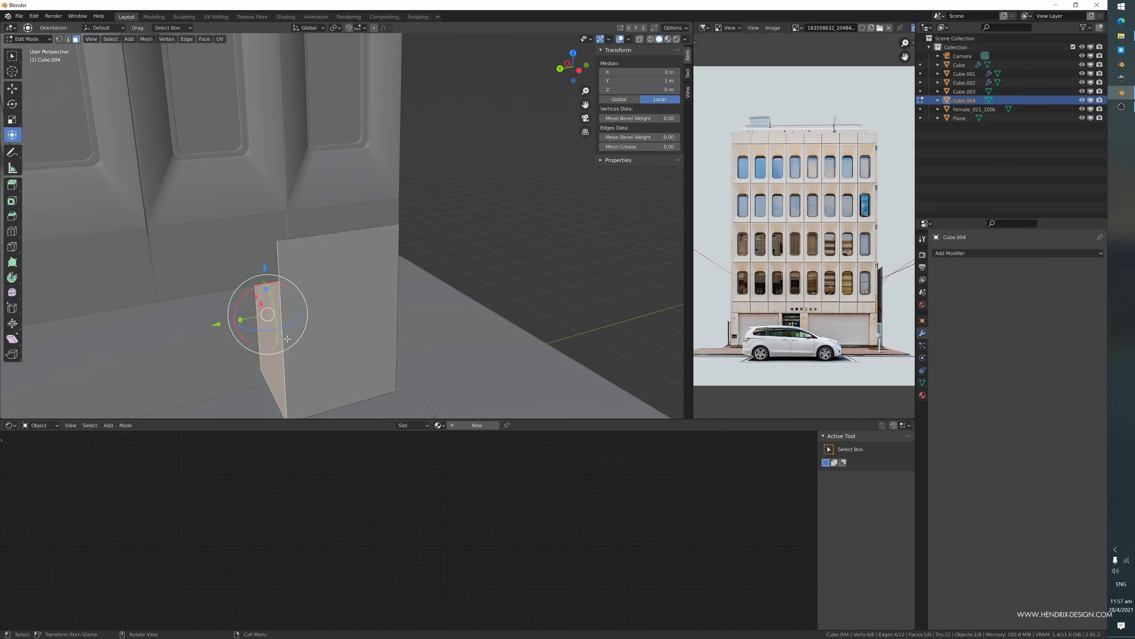
{"action": "left_click_drag", "start_coordinate": [223, 326], "coordinate": [266, 323]}
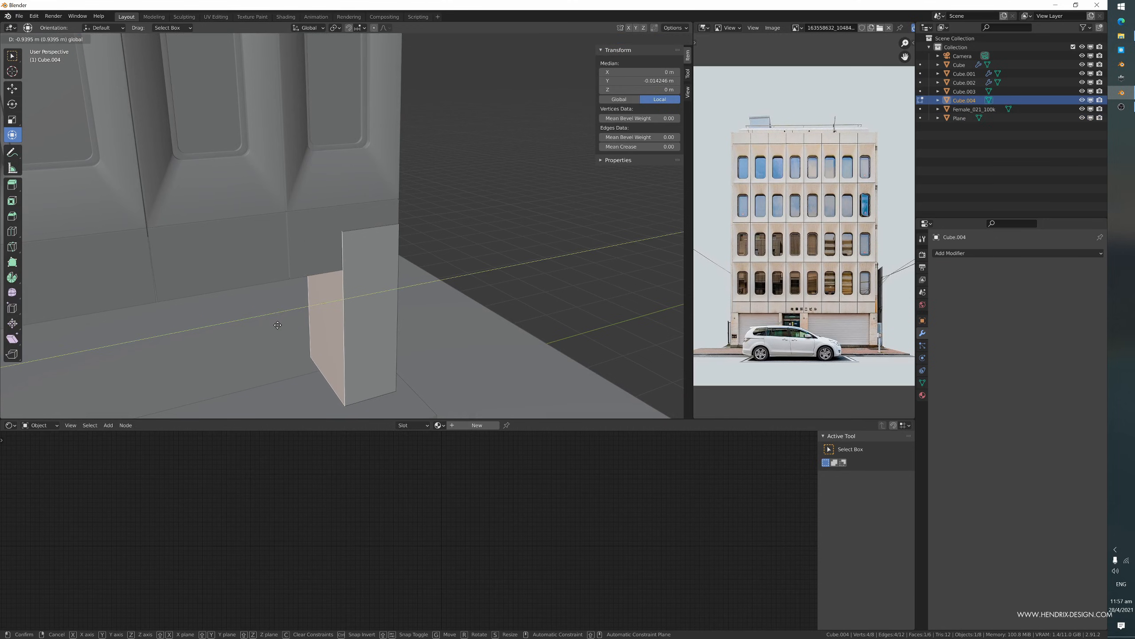
{"action": "left_click_drag", "start_coordinate": [281, 325], "coordinate": [281, 325]}
{"action": "middle_click_drag", "start_coordinate": [281, 325], "coordinate": [144, 318]}
{"action": "middle_click_drag", "start_coordinate": [335, 249], "coordinate": [394, 255]}
{"action": "scroll", "coordinate": [302, 251], "scroll_direction": "up", "scroll_amount": 3}
{"action": "key", "text": "Tab"}
- Move the narrowed block to about X 0.11 m, Y -7.26 m and Z 1.31 m so it stands as a corner pillar on the slab
{"action": "middle_click_drag", "start_coordinate": [261, 268], "coordinate": [263, 297]}
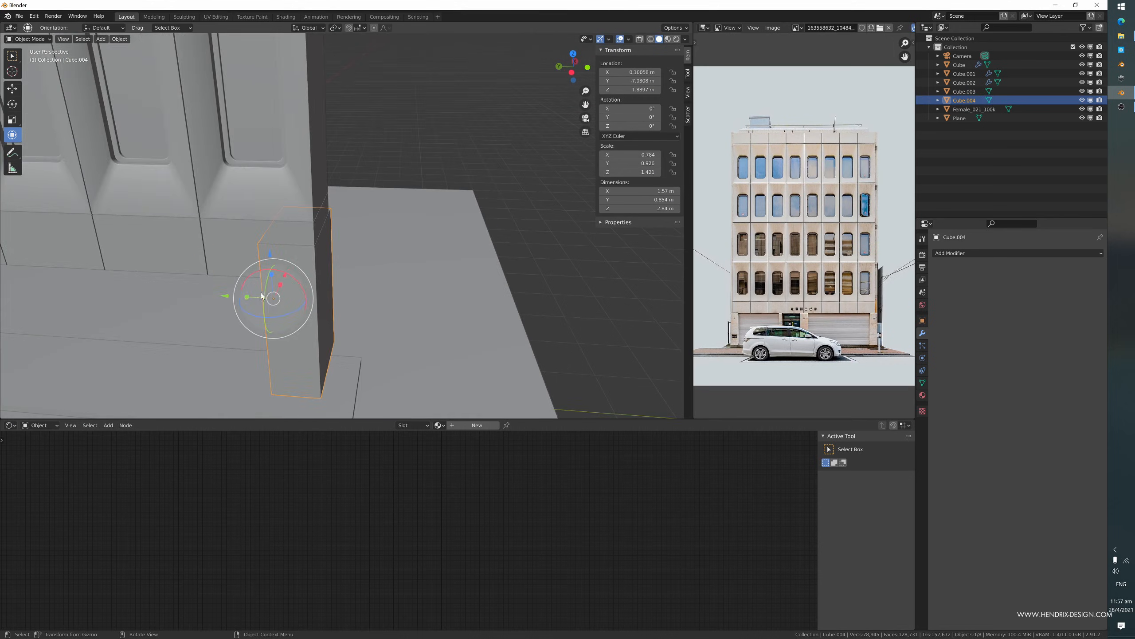
{"action": "left_click_drag", "start_coordinate": [227, 299], "coordinate": [238, 299]}
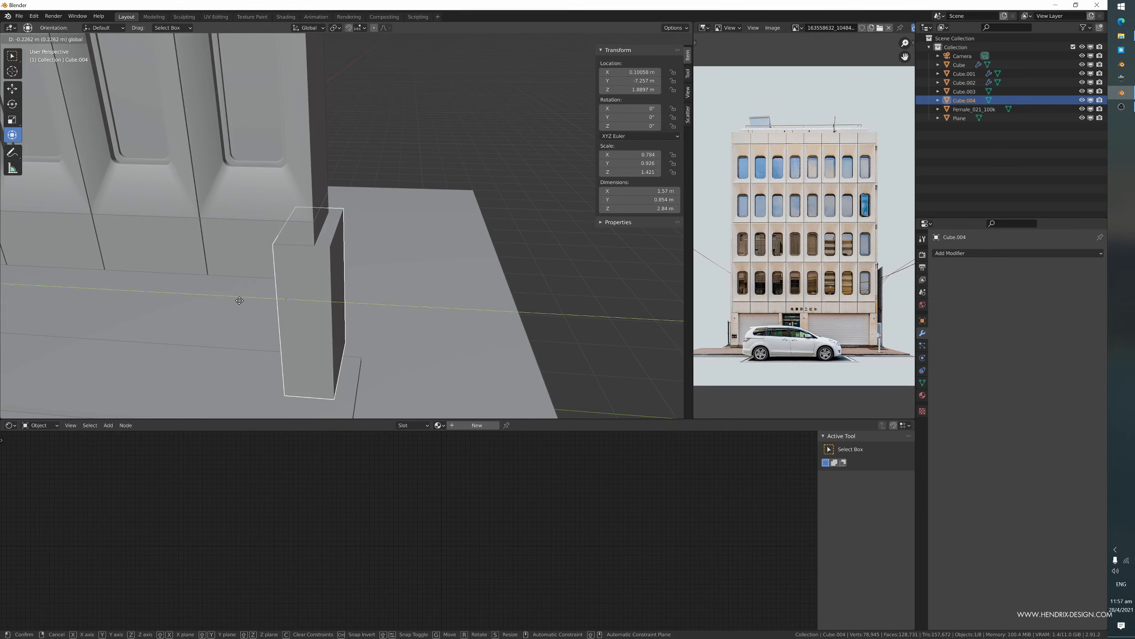
{"action": "left_click_drag", "start_coordinate": [239, 300], "coordinate": [241, 304]}
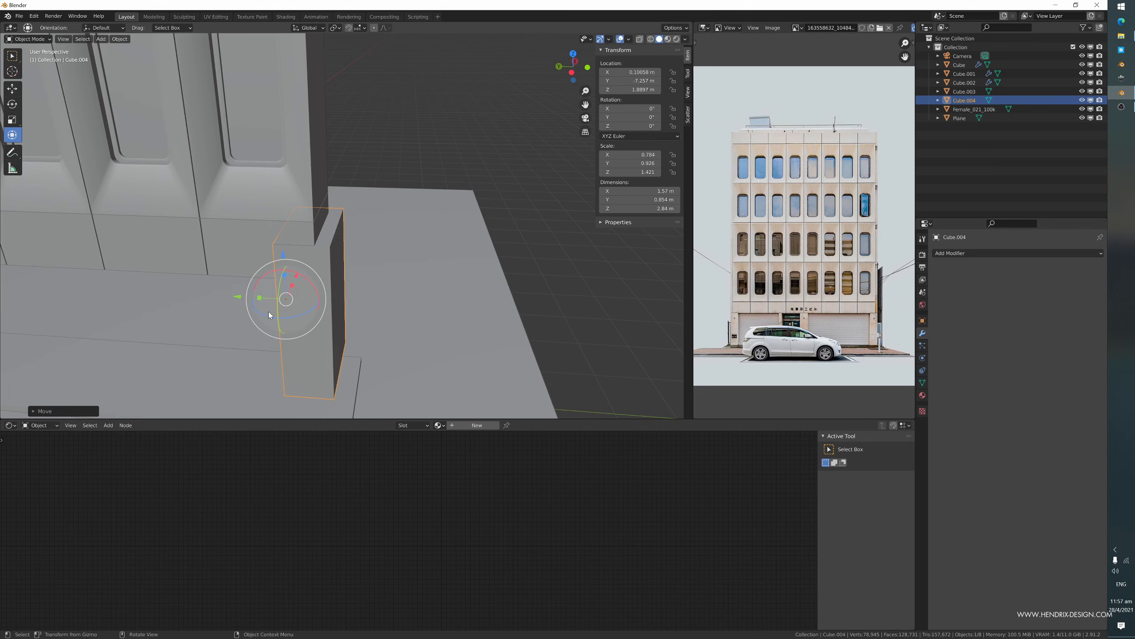
{"action": "middle_click_drag", "start_coordinate": [269, 308], "coordinate": [239, 314]}
{"action": "scroll", "coordinate": [239, 308], "scroll_direction": "up", "scroll_amount": 3}
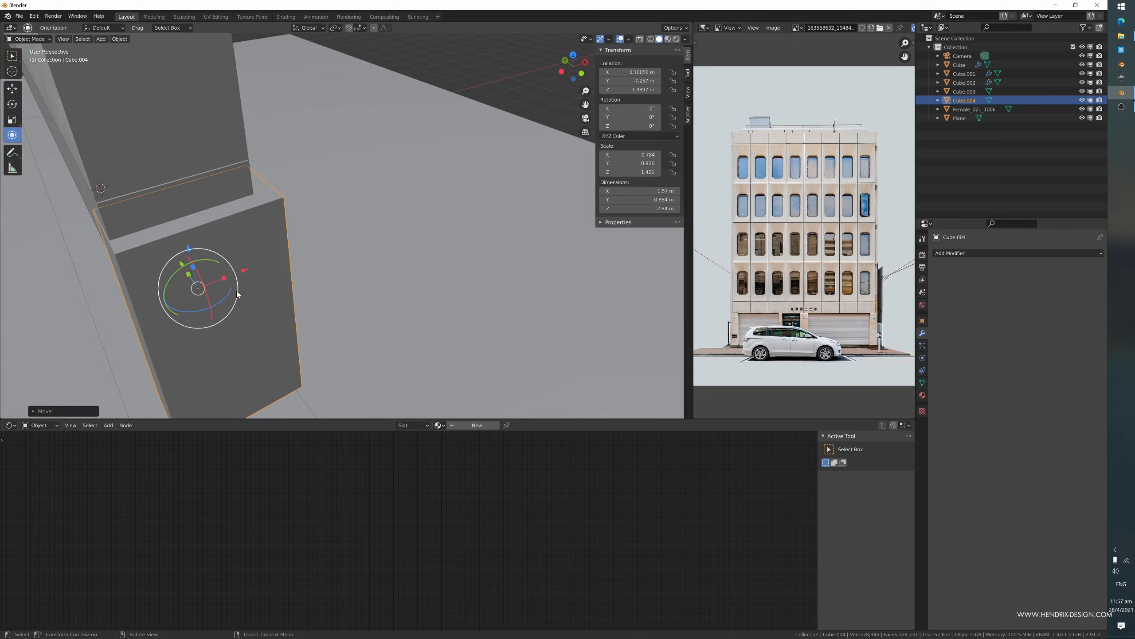
{"action": "left_click_drag", "start_coordinate": [248, 273], "coordinate": [248, 272]}
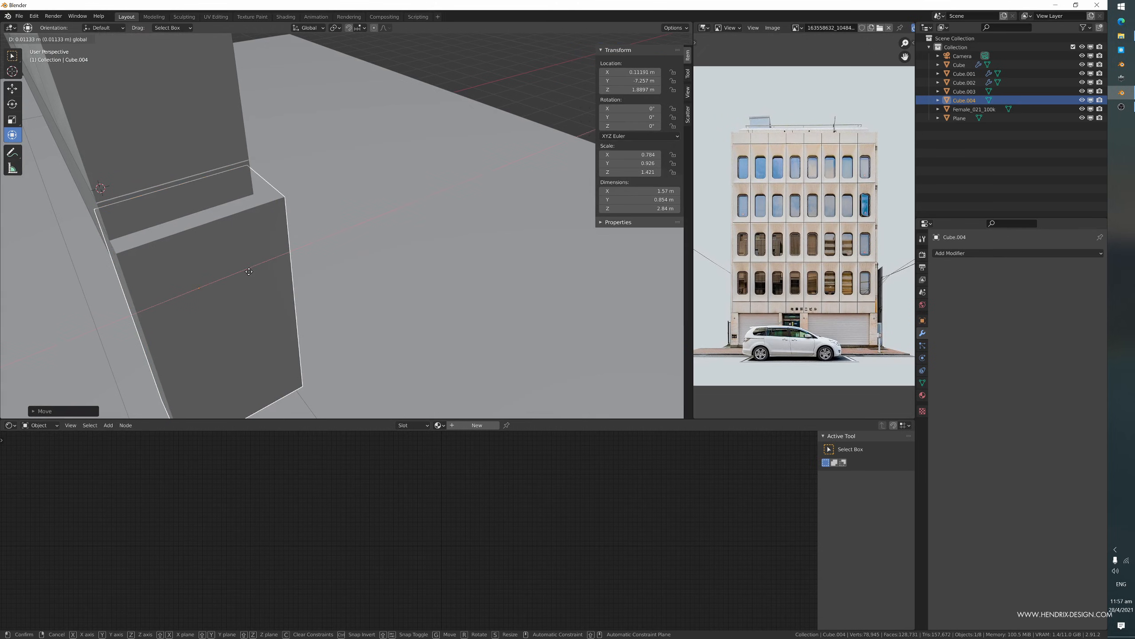
{"action": "middle_click_drag", "start_coordinate": [249, 272], "coordinate": [273, 184]}
{"action": "left_click_drag", "start_coordinate": [273, 184], "coordinate": [265, 217]}
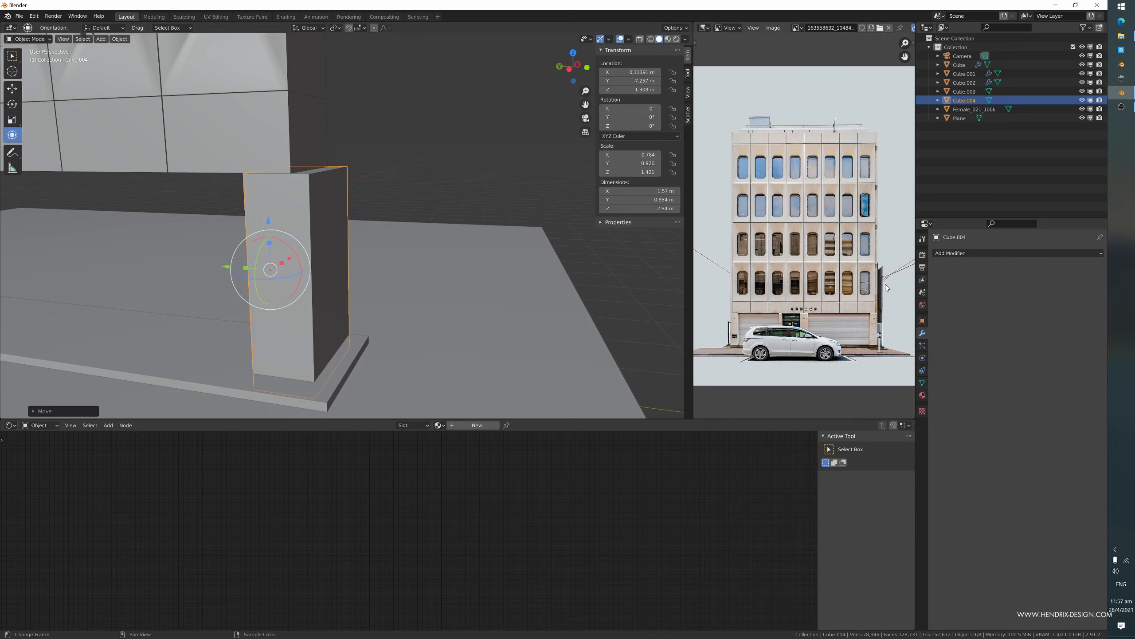
- Duplicate the end face of the lower wall band in place and extrude the copy outward above the corner pillar
{"action": "left_click", "coordinate": [272, 151]}
{"action": "scroll", "coordinate": [241, 191], "scroll_direction": "down", "scroll_amount": 3}
{"action": "middle_click_drag", "start_coordinate": [271, 152], "coordinate": [335, 222]}
{"action": "key", "text": "Tab"}
{"action": "left_click", "coordinate": [294, 204]}
{"action": "scroll", "coordinate": [323, 219], "scroll_direction": "up", "scroll_amount": 2}
{"action": "key", "text": "e"}
{"action": "left_click", "coordinate": [334, 220]}
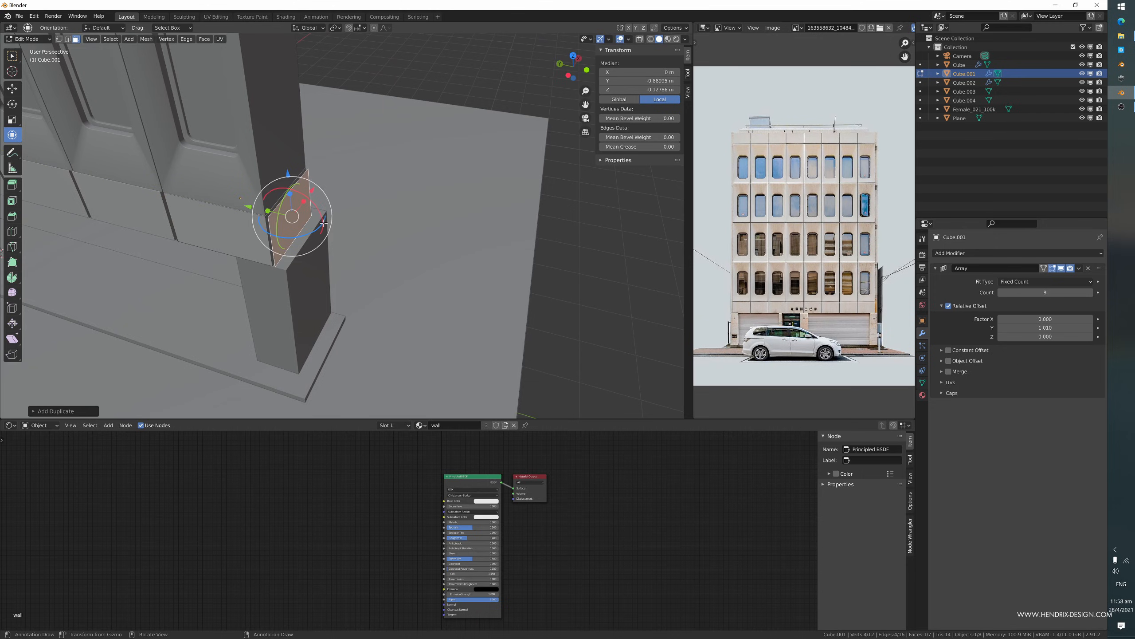
{"action": "key", "text": "e"}
{"action": "left_click", "coordinate": [339, 228]}
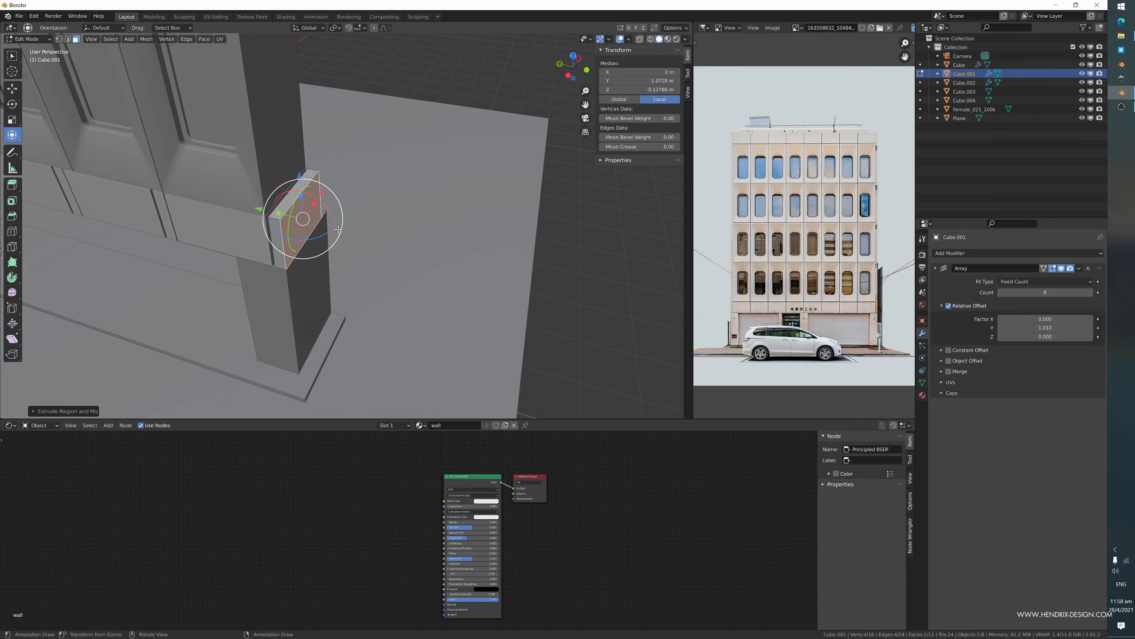
- Select all geometry linked to the extruded end piece and start separating it from the wall band
{"action": "key", "text": "ctrl+l"}
{"action": "key", "text": "p"}
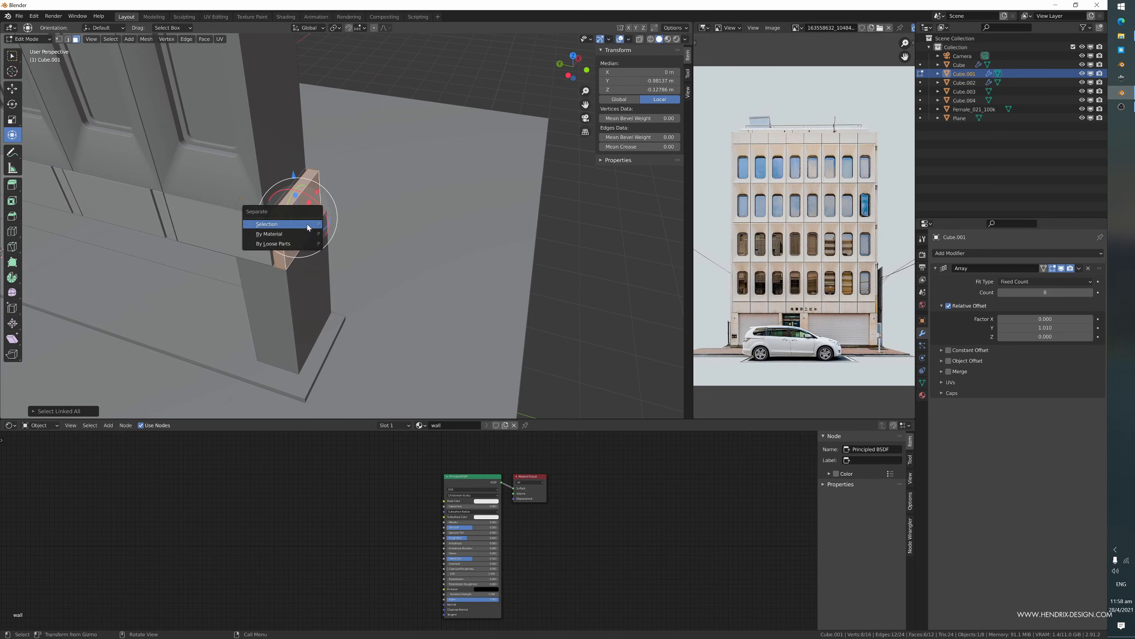
- Separate the selected corner block into its own object and set its array to count 4 with relative offsets Y 0 and Z 1
{"action": "left_click", "coordinate": [307, 224]}
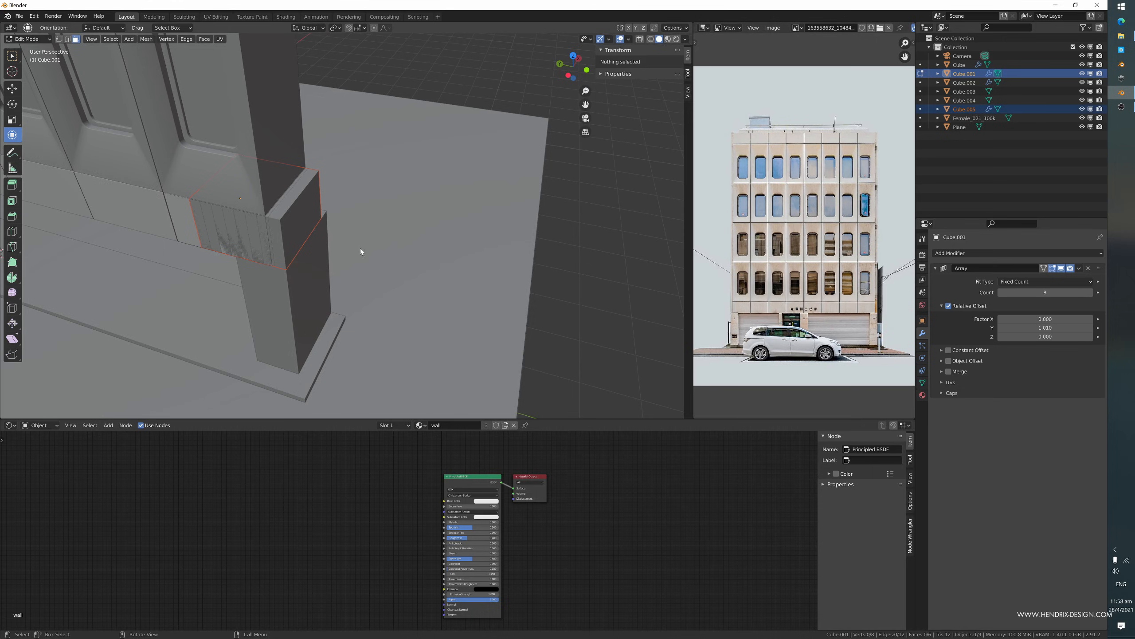
{"action": "key", "text": "Tab"}
{"action": "left_click", "coordinate": [300, 209]}
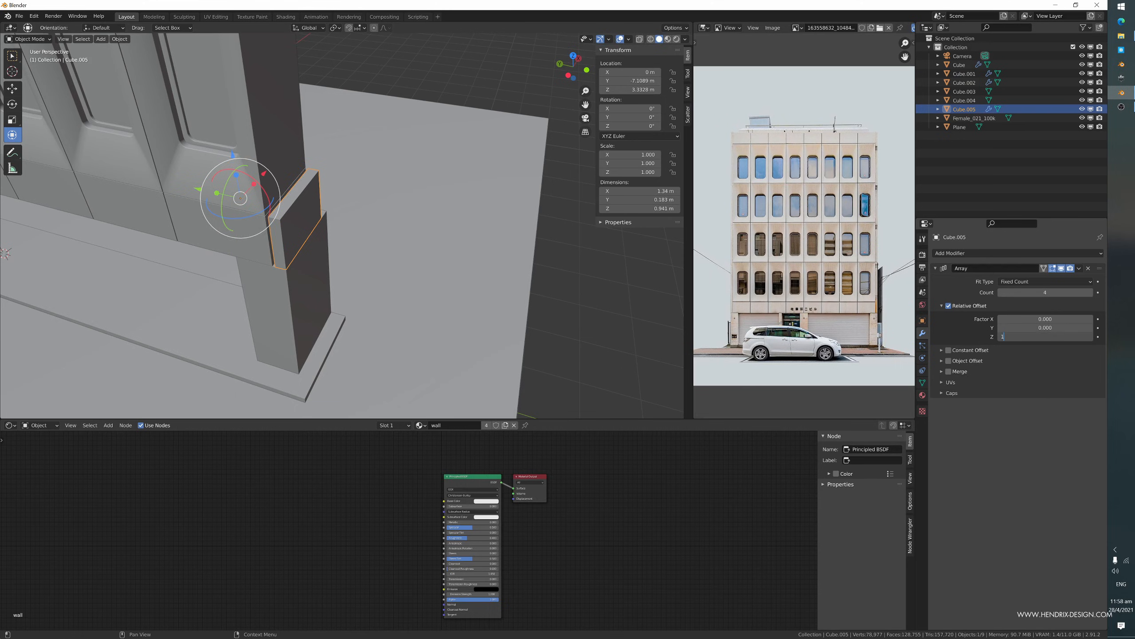
{"action": "key", "text": "Return"}
{"action": "middle_click_drag", "start_coordinate": [487, 228], "coordinate": [349, 268]}
{"action": "scroll", "coordinate": [349, 268], "scroll_direction": "down", "scroll_amount": 6}
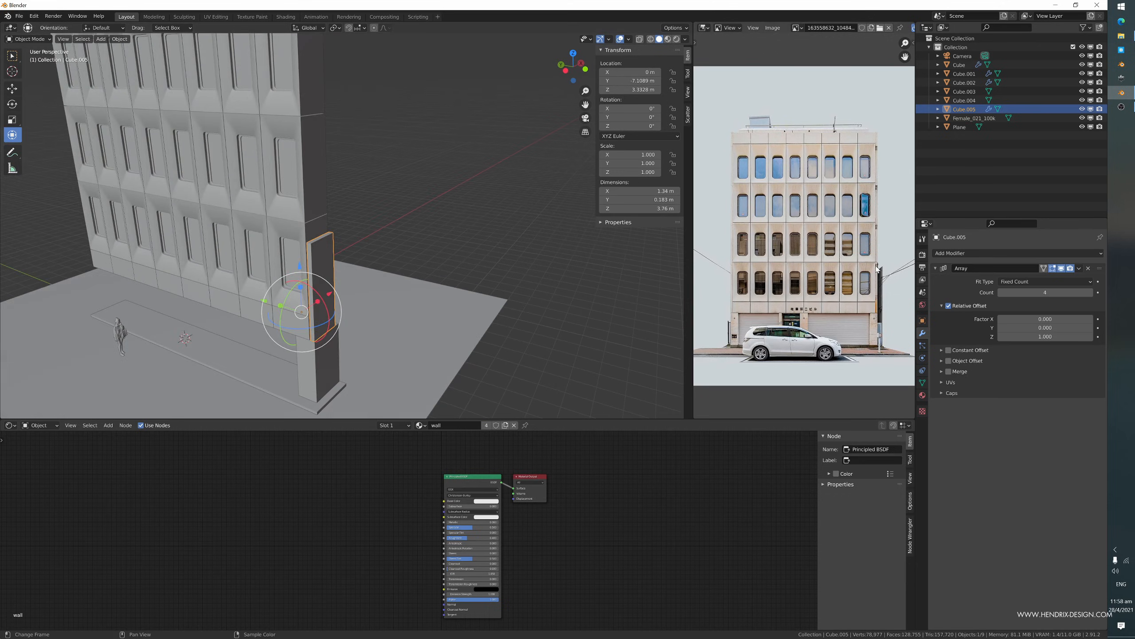
- Raise the corner block's top face along Z until the arrayed strip reaches the facade's full height, about 15.9 m
{"action": "key", "text": "Tab"}
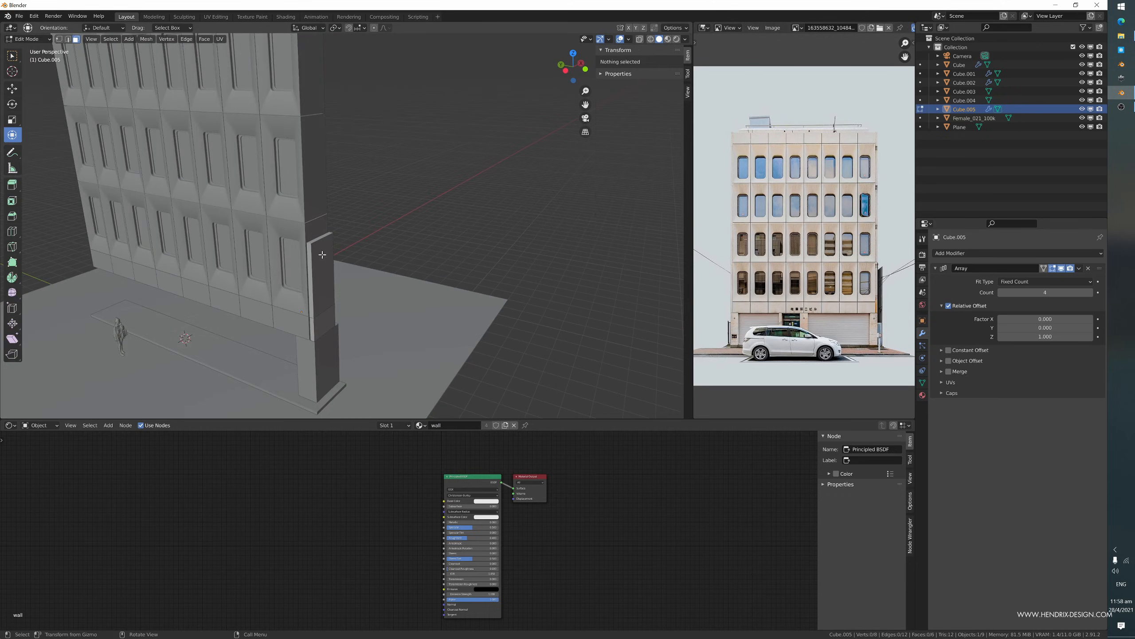
{"action": "left_click", "coordinate": [320, 311]}
{"action": "left_click_drag", "start_coordinate": [319, 274], "coordinate": [329, 223]}
{"action": "scroll", "coordinate": [329, 222], "scroll_direction": "down", "scroll_amount": 3}
{"action": "middle_click_drag", "start_coordinate": [329, 223], "coordinate": [330, 268], "text": "shift"}
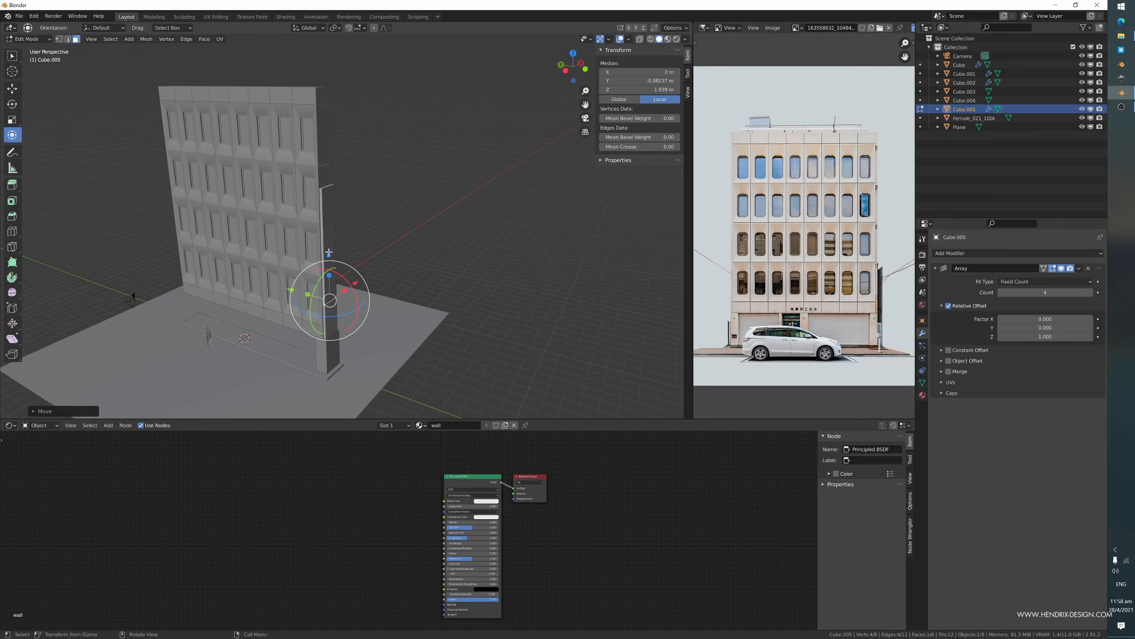
{"action": "left_click_drag", "start_coordinate": [328, 249], "coordinate": [331, 228]}
{"action": "key", "text": "Tab"}
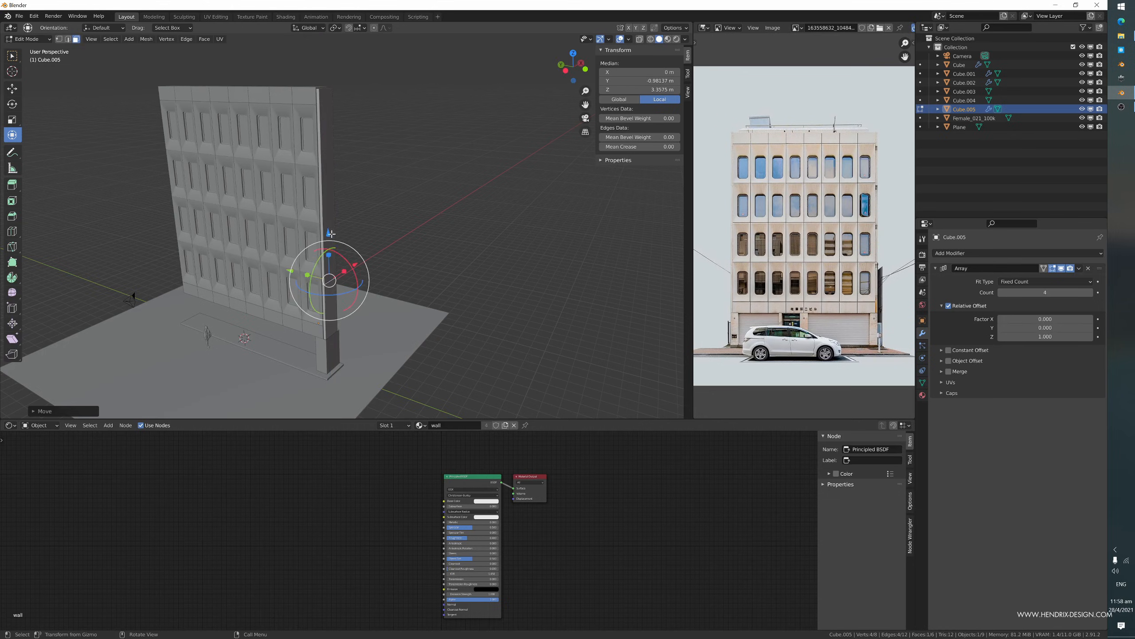
- Apply the corner strip's object transform and set its array's relative Z offset to 1.005
{"action": "scroll", "coordinate": [331, 268], "scroll_direction": "up", "scroll_amount": 8}
{"action": "mouse_move", "coordinate": [330, 290]}
{"action": "middle_mouse_down"}
{"action": "mouse_move", "coordinate": [342, 294]}
{"action": "mouse_move", "coordinate": [344, 278]}
{"action": "middle_mouse_up"}
{"action": "key", "text": "ctrl+a"}
{"action": "left_click", "coordinate": [343, 294]}
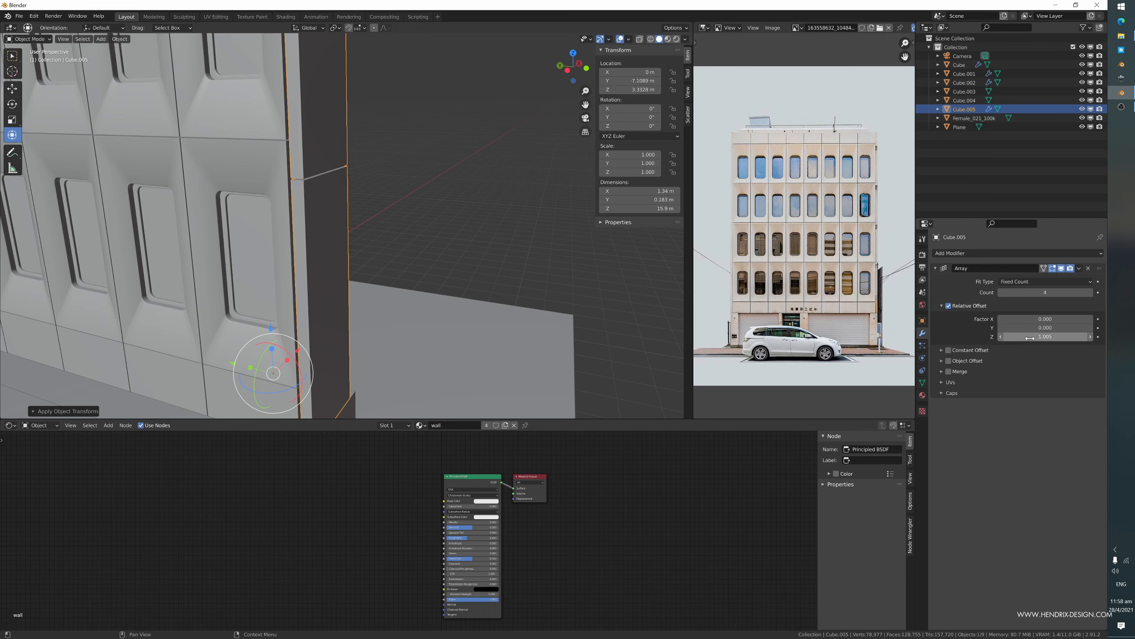
- Set the corner strip's origin to its geometry
{"action": "middle_click_drag", "start_coordinate": [481, 248], "coordinate": [462, 243]}
{"action": "scroll", "coordinate": [447, 264], "scroll_direction": "down", "scroll_amount": 3}
{"action": "middle_click_drag", "start_coordinate": [416, 283], "coordinate": [398, 314], "text": "shift"}
{"action": "scroll", "coordinate": [399, 315], "scroll_direction": "up", "scroll_amount": 4}
{"action": "right_click", "coordinate": [343, 328]}
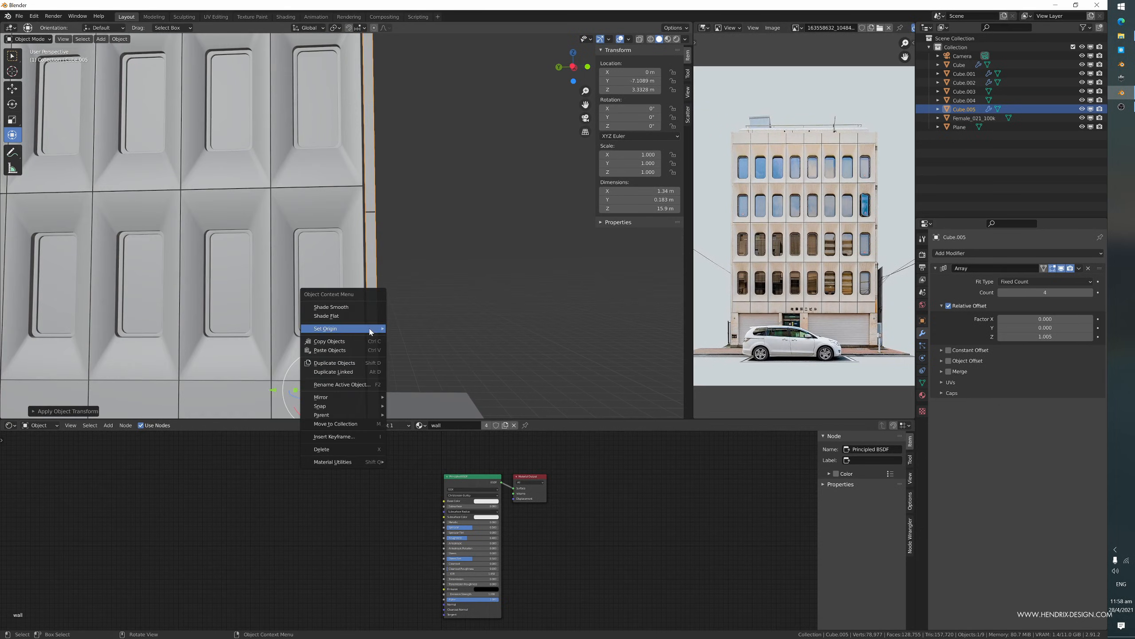
{"action": "left_click", "coordinate": [401, 339]}
- Move the corner strip along Y to about -8.05 m so it sits against the facade's end
{"action": "scroll", "coordinate": [396, 234], "scroll_direction": "up", "scroll_amount": 3}
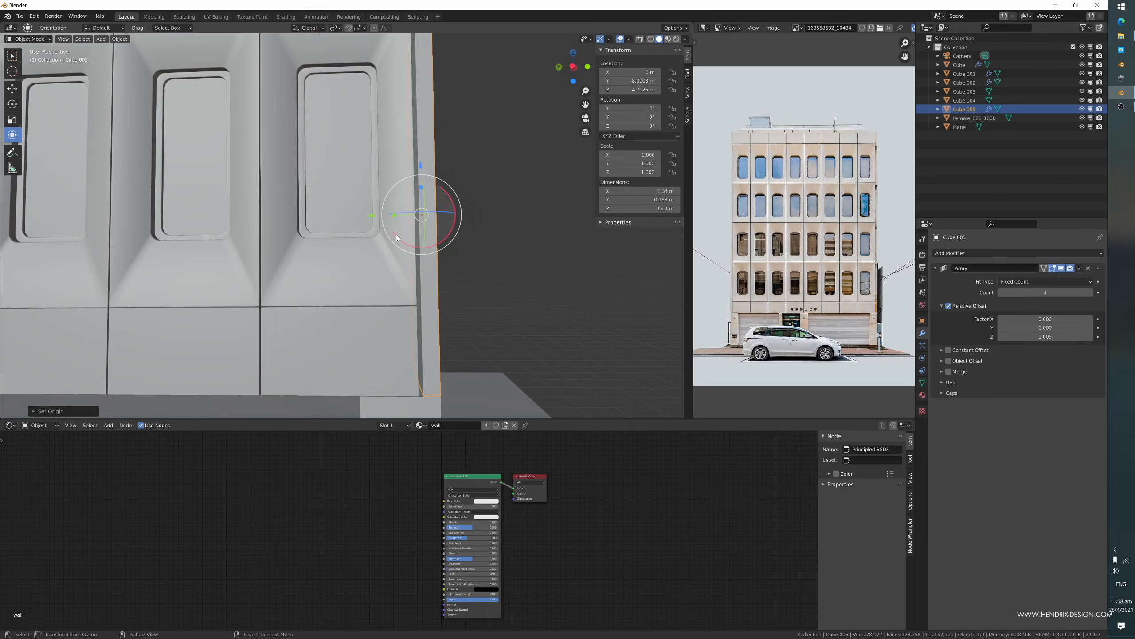
{"action": "left_click_drag", "start_coordinate": [375, 219], "coordinate": [368, 218]}
{"action": "scroll", "coordinate": [368, 219], "scroll_direction": "down", "scroll_amount": 5}
{"action": "middle_click_drag", "start_coordinate": [378, 254], "coordinate": [403, 278]}
{"action": "left_click", "coordinate": [482, 284]}
{"action": "middle_click_drag", "start_coordinate": [482, 284], "coordinate": [355, 342]}
{"action": "left_click", "coordinate": [355, 274]}
{"action": "scroll", "coordinate": [397, 204], "scroll_direction": "up", "scroll_amount": 5}
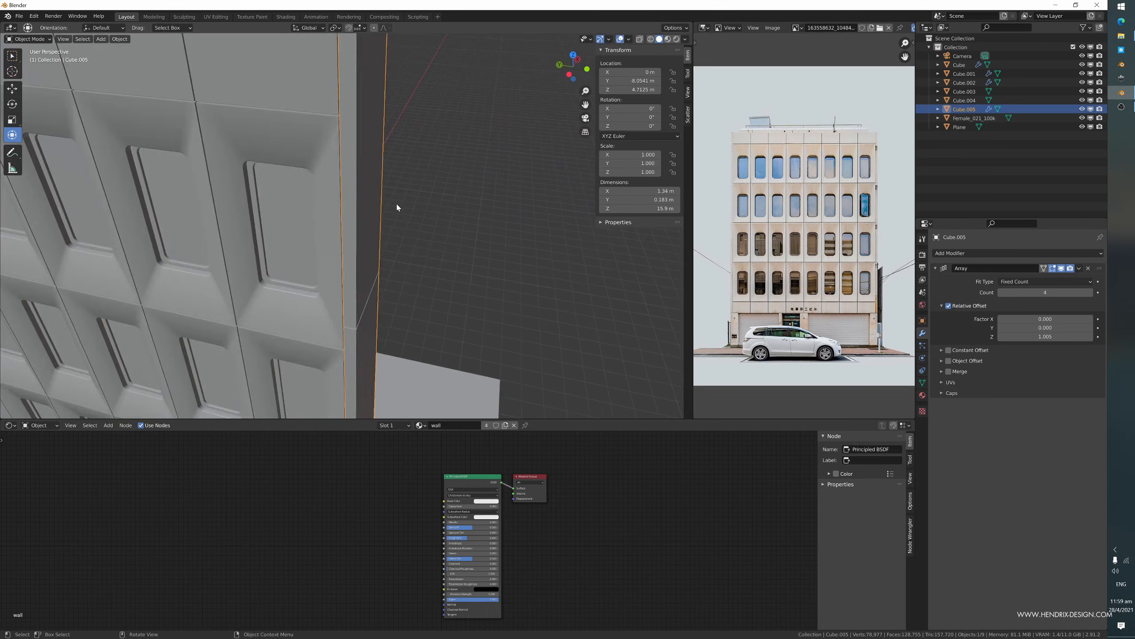
{"action": "middle_click_drag", "start_coordinate": [397, 208], "coordinate": [437, 204]}
{"action": "scroll", "coordinate": [407, 131], "scroll_direction": "down", "scroll_amount": 5}
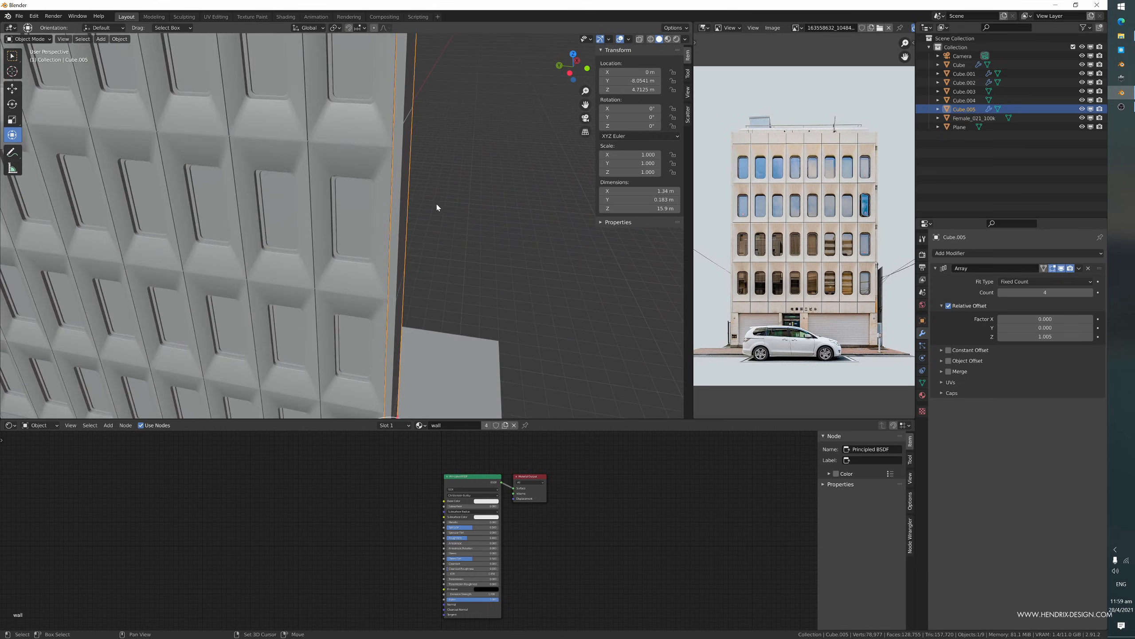
- Fine-tune the height of the strip segment's top face along Z to line up its joints with the facade floors
{"action": "scroll", "coordinate": [410, 289], "scroll_direction": "up", "scroll_amount": 3}
{"action": "middle_click_drag", "start_coordinate": [410, 288], "coordinate": [381, 131], "text": "shift"}
{"action": "middle_click_drag", "start_coordinate": [381, 270], "coordinate": [369, 216]}
{"action": "key", "text": "Tab"}
{"action": "middle_click_drag", "start_coordinate": [396, 75], "coordinate": [386, 193], "text": "shift"}
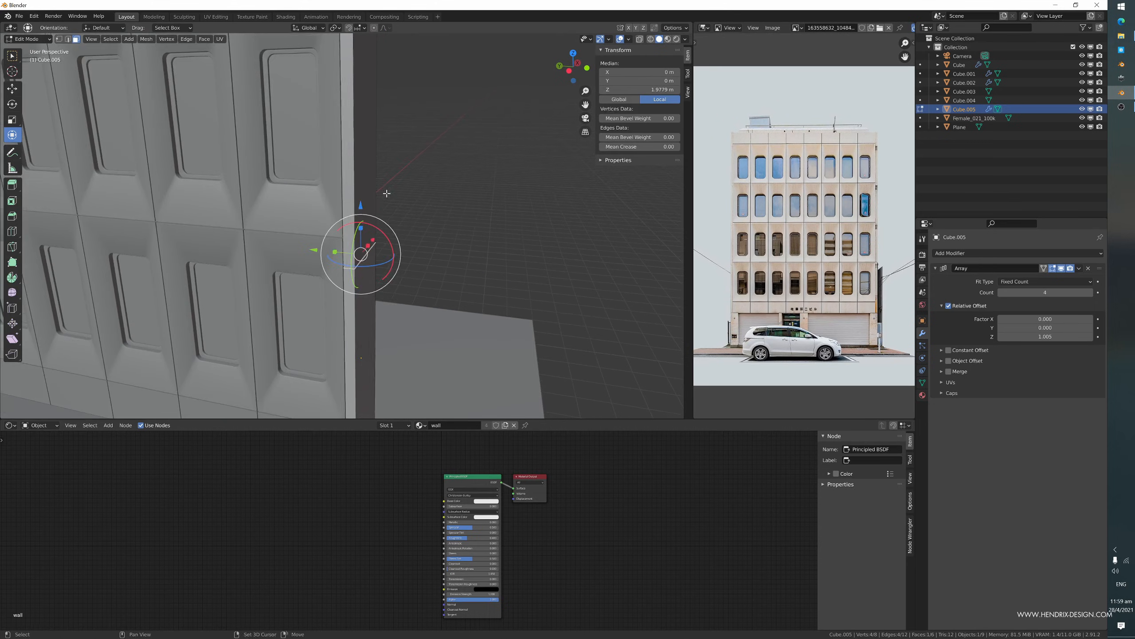
{"action": "scroll", "coordinate": [372, 204], "scroll_direction": "down", "scroll_amount": 4}
{"action": "scroll", "coordinate": [368, 202], "scroll_direction": "up", "scroll_amount": 5}
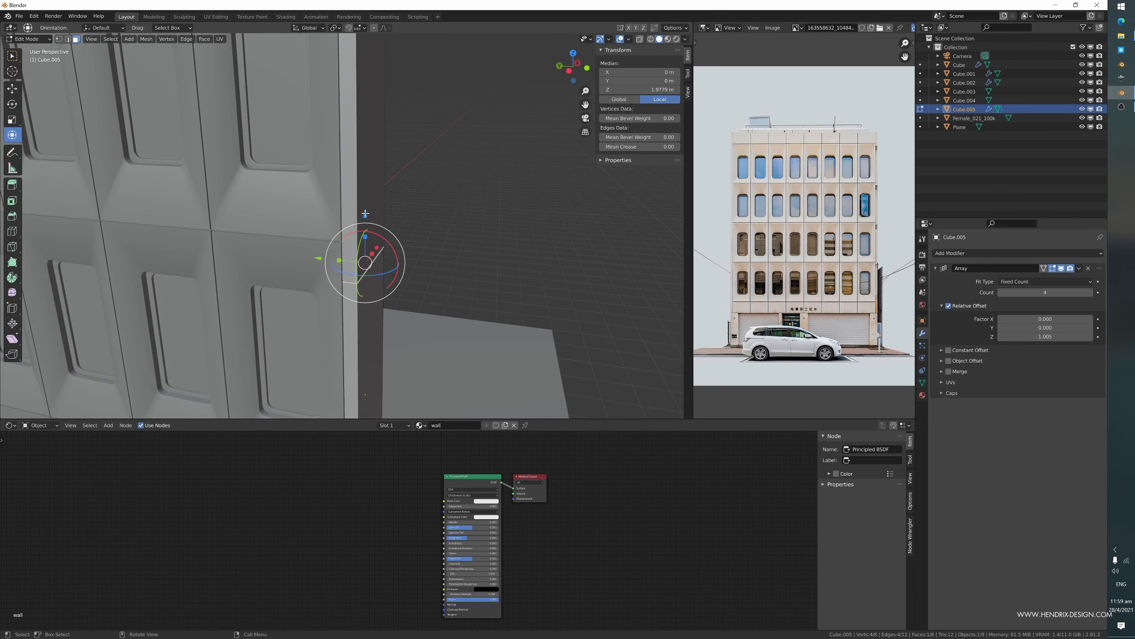
{"action": "key", "text": "g"}
{"action": "key", "text": "z"}
{"action": "left_click", "coordinate": [365, 212]}
{"action": "scroll", "coordinate": [378, 214], "scroll_direction": "down", "scroll_amount": 4}
{"action": "middle_click_drag", "start_coordinate": [382, 210], "coordinate": [343, 319], "text": "shift"}
{"action": "key", "text": "Tab"}
- Duplicate the corner strip and slide the copy along Y to the opposite end of the facade, at about 6.83 m
{"action": "scroll", "coordinate": [365, 317], "scroll_direction": "up", "scroll_amount": 3}
{"action": "scroll", "coordinate": [365, 317], "scroll_direction": "down", "scroll_amount": 5}
{"action": "key", "text": "shift+d"}
{"action": "key", "text": "shift+y"}
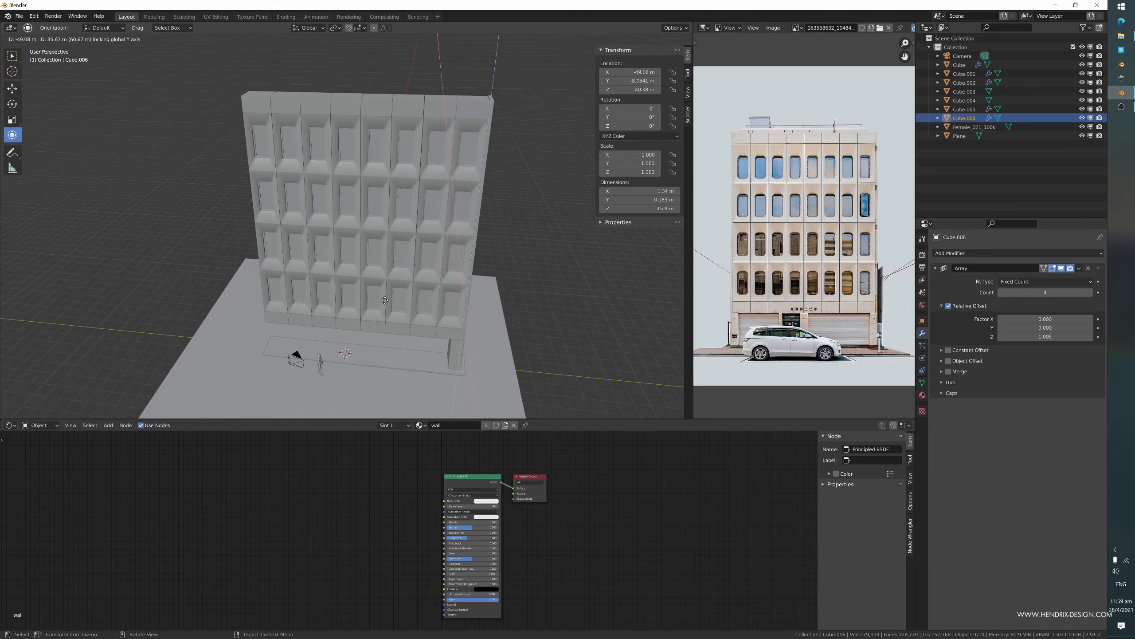
{"action": "key", "text": "y"}
{"action": "left_click", "coordinate": [300, 308]}
{"action": "scroll", "coordinate": [268, 302], "scroll_direction": "up", "scroll_amount": 5}
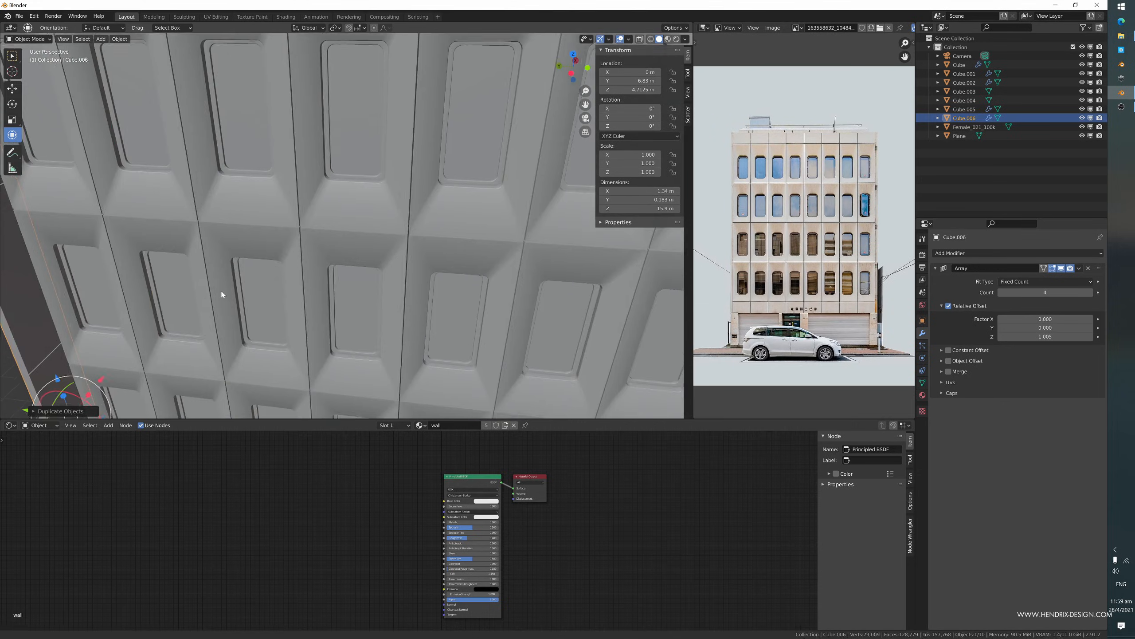
- Move the duplicated strip along Y to about 5.77 m so it sits against the facade's edge
{"action": "middle_click_drag", "start_coordinate": [221, 294], "coordinate": [465, 205], "text": "shift"}
{"action": "scroll", "coordinate": [402, 210], "scroll_direction": "up", "scroll_amount": 2}
{"action": "key", "text": "g"}
{"action": "key", "text": "y"}
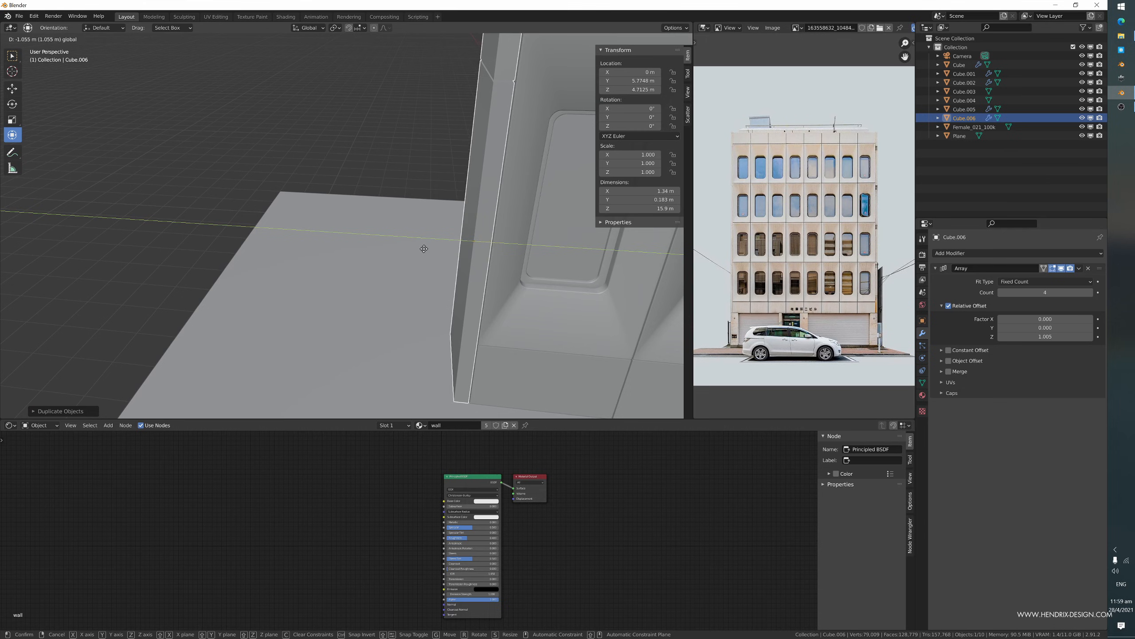
{"action": "left_click", "coordinate": [424, 249]}
{"action": "scroll", "coordinate": [424, 250], "scroll_direction": "down", "scroll_amount": 4}
{"action": "left_click", "coordinate": [344, 199]}
- Move the ground-floor pillar along Y to about -7.22 m and set its origin to its geometry
{"action": "middle_click_drag", "start_coordinate": [506, 257], "coordinate": [375, 257]}
{"action": "scroll", "coordinate": [509, 236], "scroll_direction": "down", "scroll_amount": 4}
{"action": "middle_click_drag", "start_coordinate": [417, 196], "coordinate": [326, 246]}
{"action": "middle_click_drag", "start_coordinate": [359, 315], "coordinate": [365, 310], "text": "shift"}
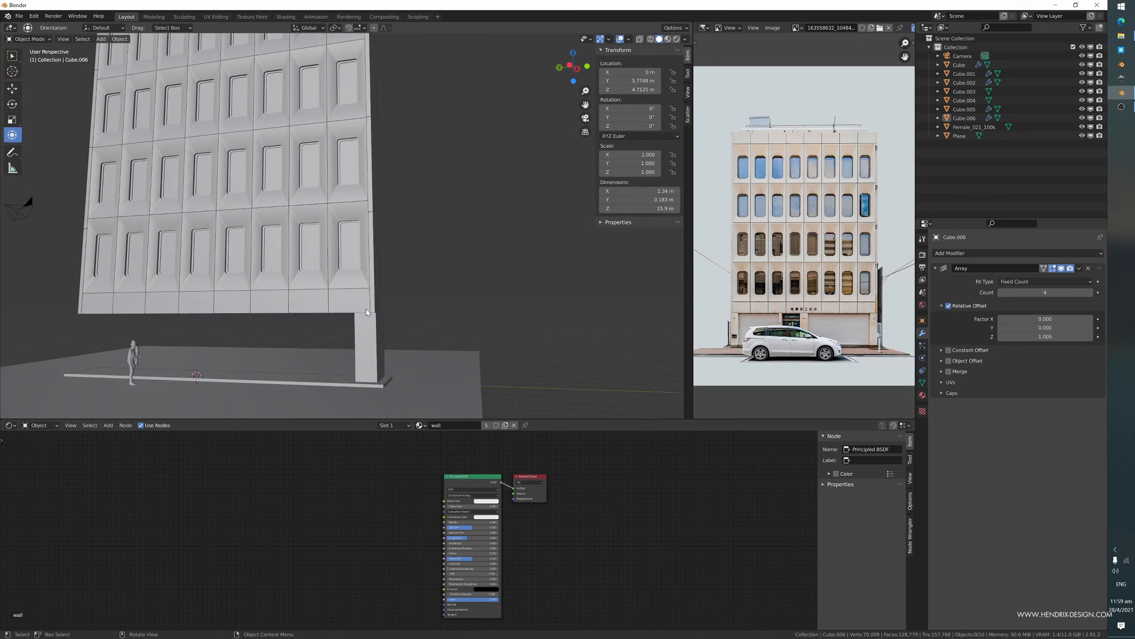
{"action": "scroll", "coordinate": [385, 261], "scroll_direction": "up", "scroll_amount": 4}
{"action": "left_click", "coordinate": [420, 287]}
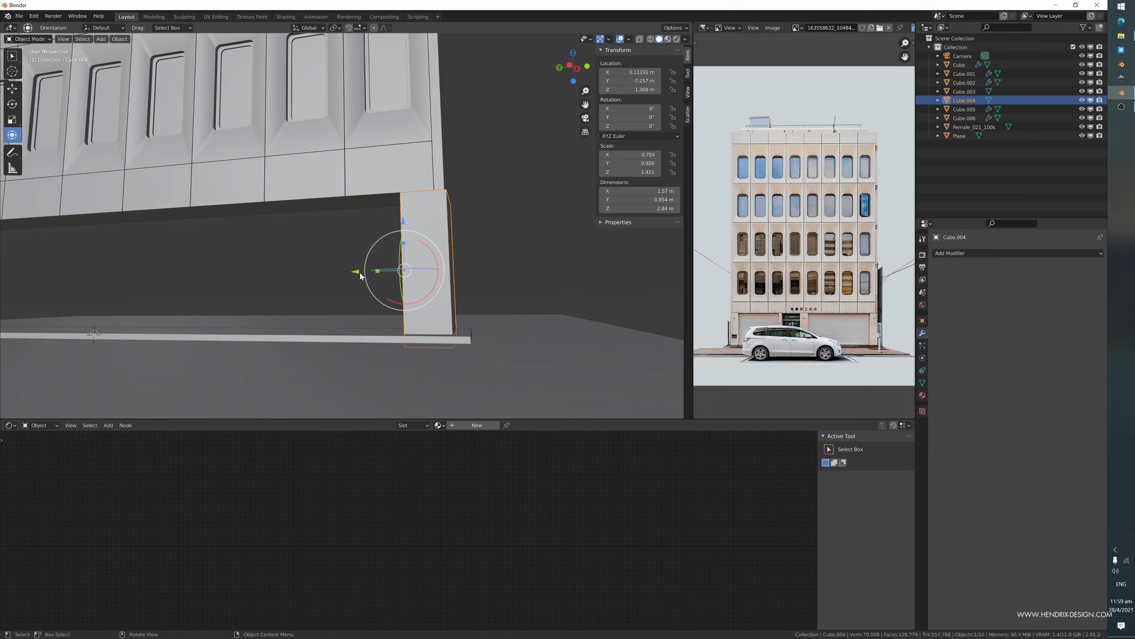
{"action": "left_click_drag", "start_coordinate": [361, 276], "coordinate": [354, 272]}
{"action": "right_click", "coordinate": [393, 281]}
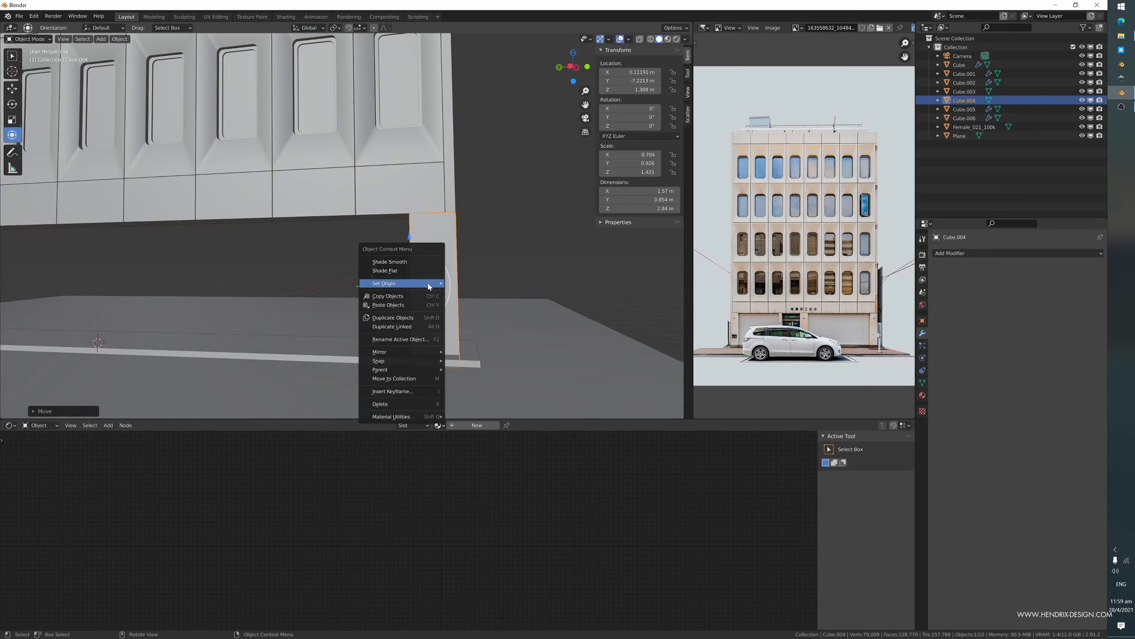
{"action": "mouse_move", "coordinate": [424, 281]}
{"action": "left_click", "coordinate": [483, 288]}
- Raise the pillar's bottom face along Z to shorten the pillar to about 2.35 m
{"action": "middle_click_drag", "start_coordinate": [502, 304], "coordinate": [235, 290]}
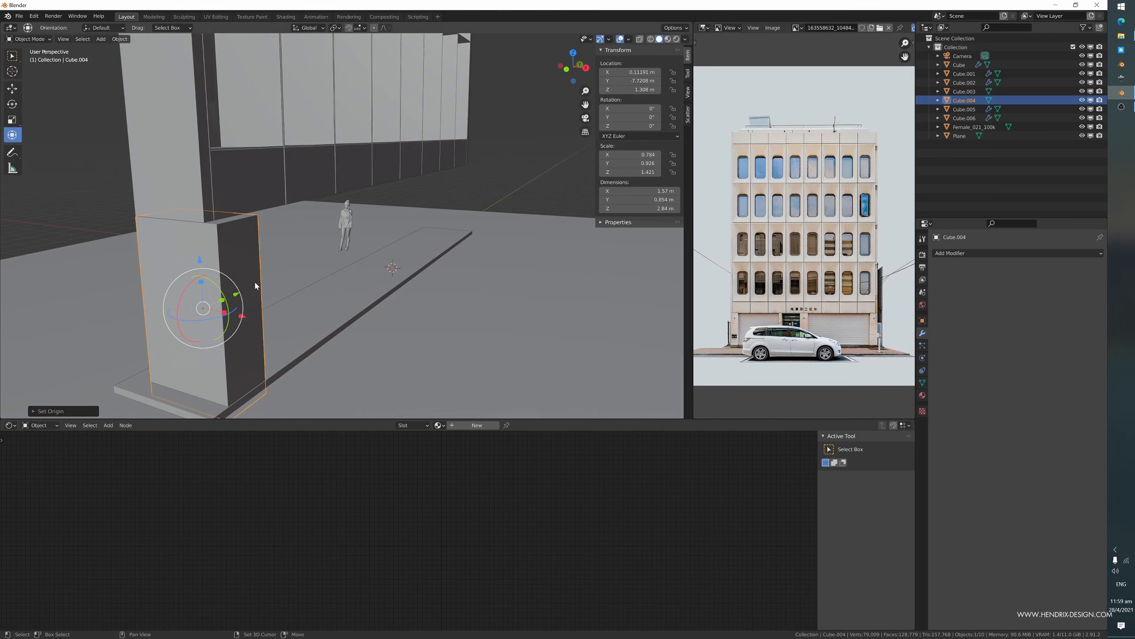
{"action": "middle_click_drag", "start_coordinate": [313, 315], "coordinate": [414, 278]}
{"action": "key", "text": "Tab"}
{"action": "left_click_drag", "start_coordinate": [412, 227], "coordinate": [413, 192]}
{"action": "middle_click_drag", "start_coordinate": [413, 193], "coordinate": [440, 256]}
{"action": "key", "text": "Tab"}
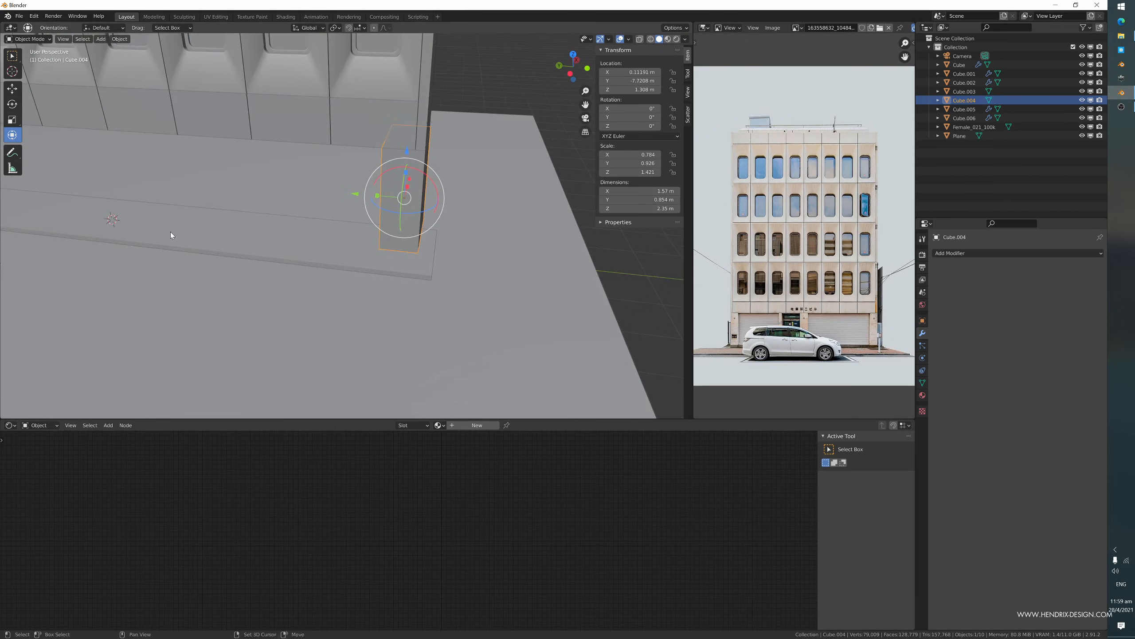
- Assign the existing "wall" material to the ground-floor pillar
{"action": "middle_click_drag", "start_coordinate": [170, 235], "coordinate": [138, 216]}
{"action": "middle_click_drag", "start_coordinate": [213, 231], "coordinate": [246, 260]}
{"action": "scroll", "coordinate": [214, 226], "scroll_direction": "down", "scroll_amount": 3}
{"action": "middle_click_drag", "start_coordinate": [465, 263], "coordinate": [338, 223], "text": "shift"}
{"action": "scroll", "coordinate": [287, 255], "scroll_direction": "up", "scroll_amount": 8}
{"action": "mouse_move", "coordinate": [340, 261]}
{"action": "middle_mouse_down"}
{"action": "mouse_move", "coordinate": [320, 248]}
{"action": "mouse_move", "coordinate": [334, 257]}
{"action": "mouse_move", "coordinate": [334, 287]}
{"action": "mouse_move", "coordinate": [327, 273]}
{"action": "middle_mouse_up"}
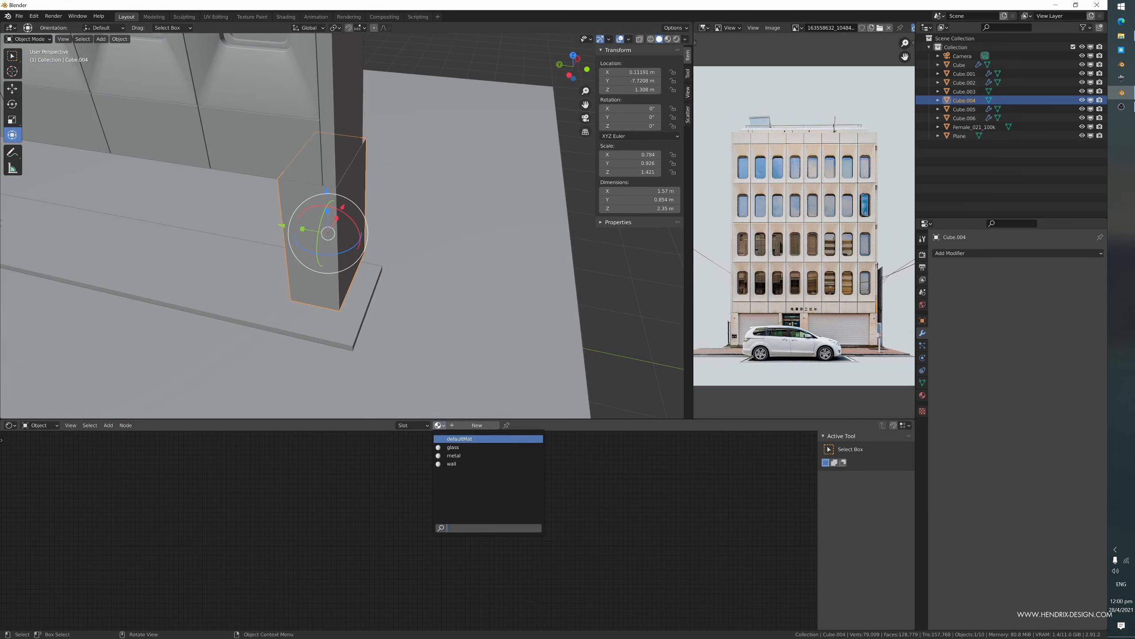
{"action": "left_click", "coordinate": [492, 464]}
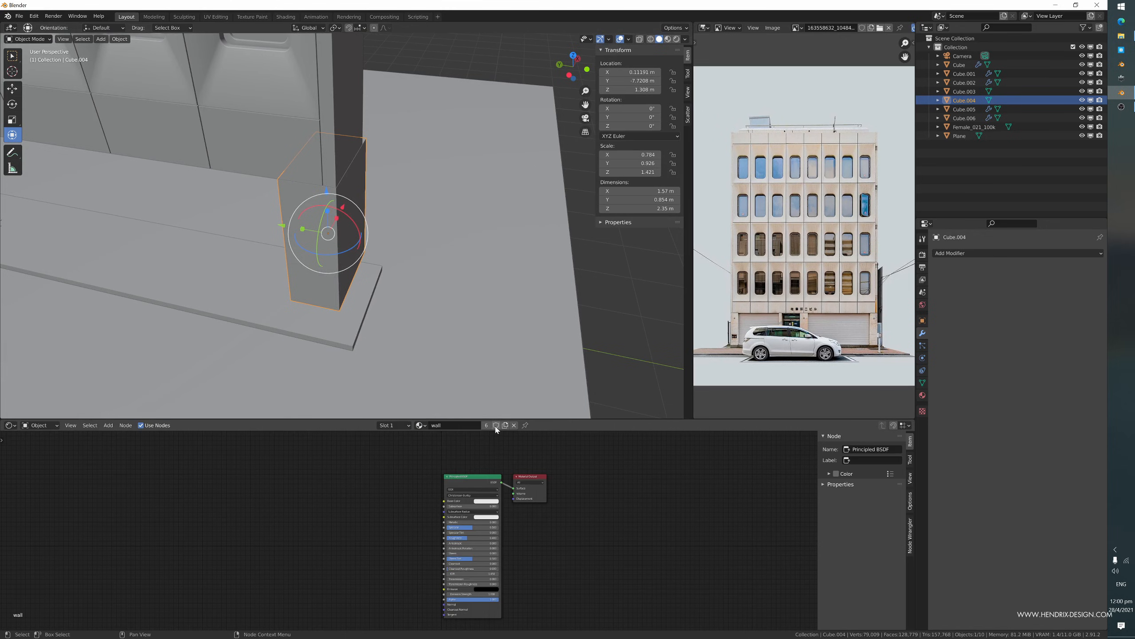
- Extrude the pillar's bottom face down about 0.012 m for a thin band, and again about 0.26 m for the base
{"action": "middle_click_drag", "start_coordinate": [382, 199], "coordinate": [343, 270]}
{"action": "scroll", "coordinate": [360, 262], "scroll_direction": "up", "scroll_amount": 4}
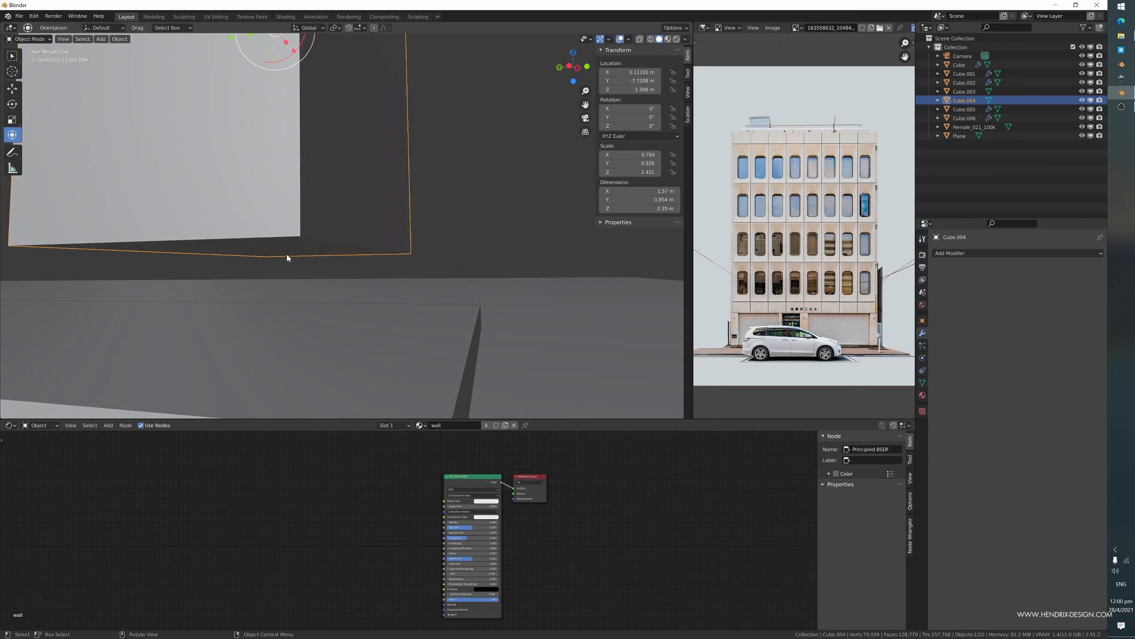
{"action": "key", "text": "Tab"}
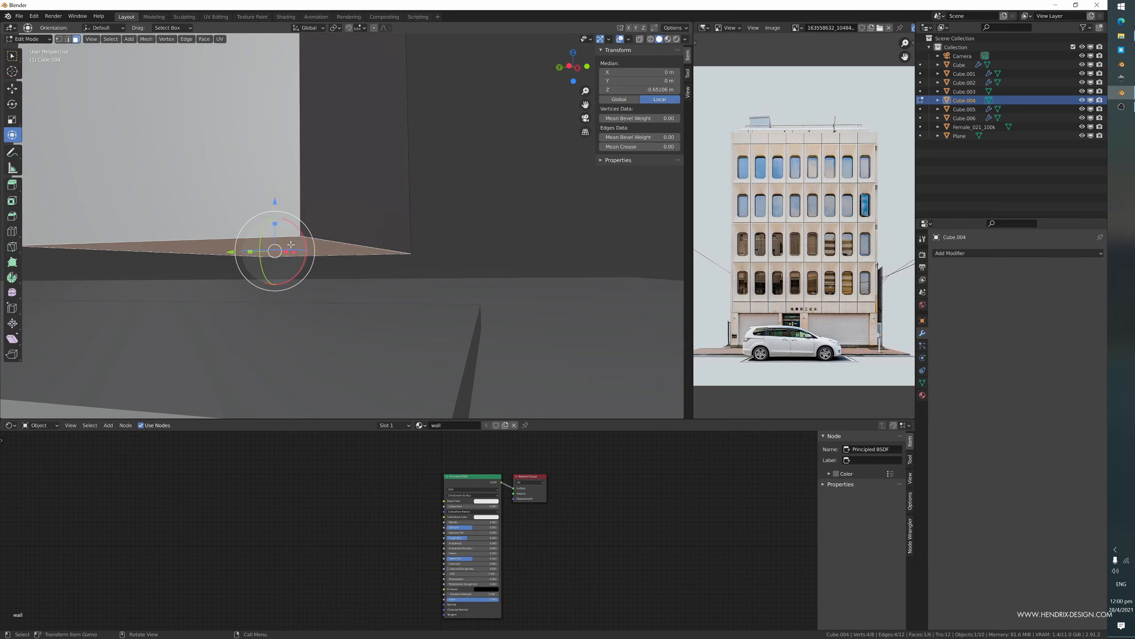
{"action": "key", "text": "e"}
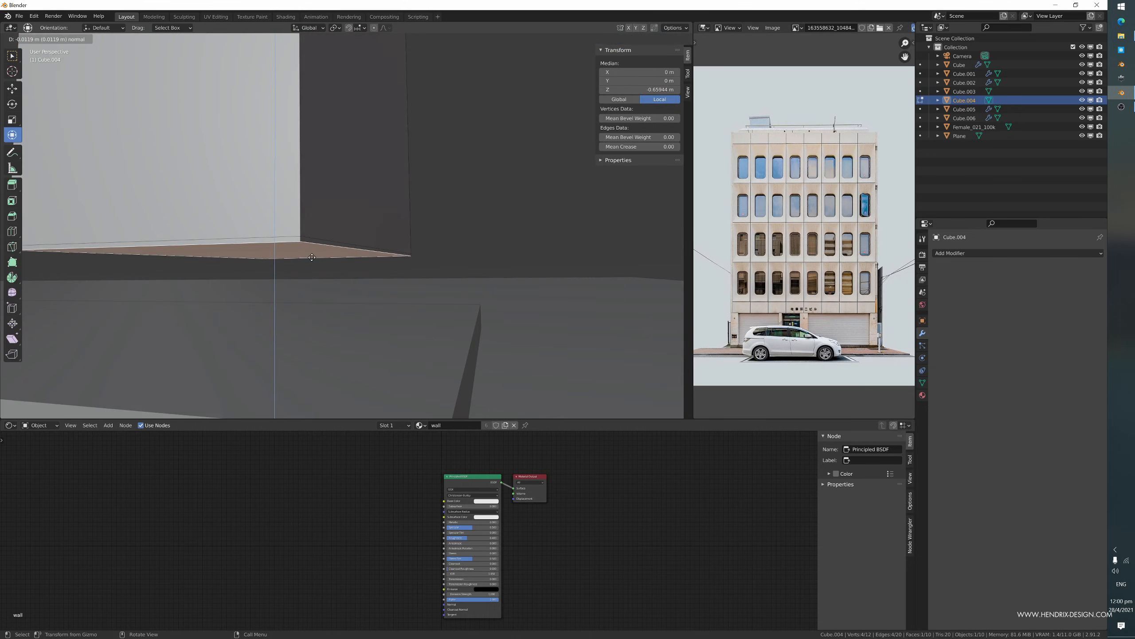
{"action": "left_click", "coordinate": [312, 257]}
{"action": "key", "text": "e"}
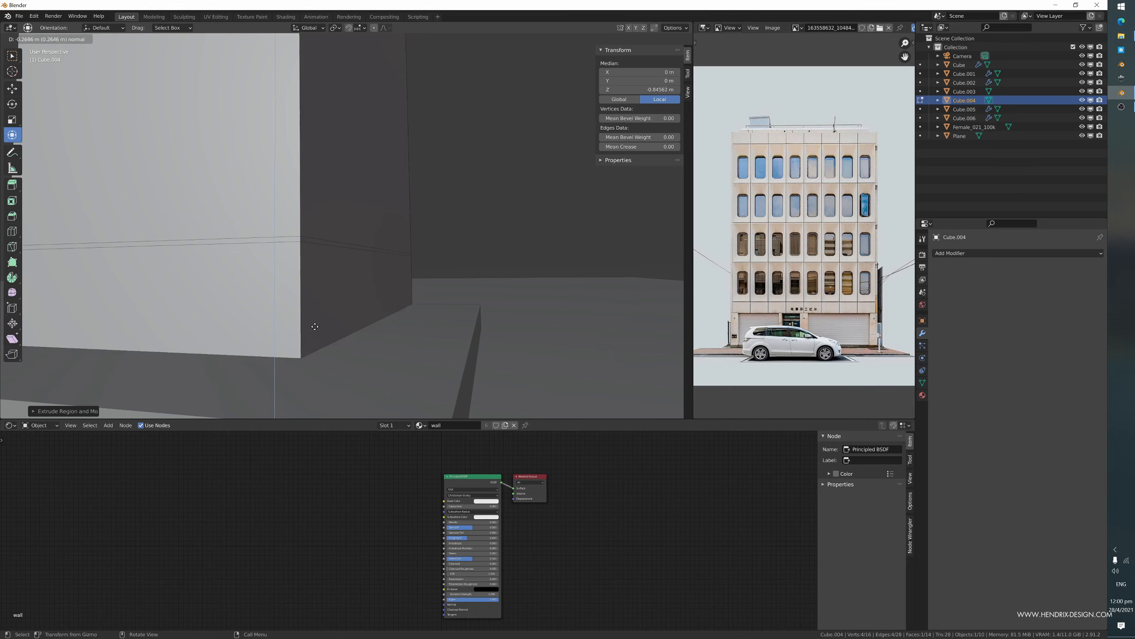
{"action": "left_click", "coordinate": [317, 324]}
- Select the thin band of faces around the pillar and lower it about 0.06 m along Z
{"action": "middle_click_drag", "start_coordinate": [316, 321], "coordinate": [323, 291]}
{"action": "scroll", "coordinate": [436, 249], "scroll_direction": "up", "scroll_amount": 3}
{"action": "left_click", "coordinate": [235, 309], "text": "alt"}
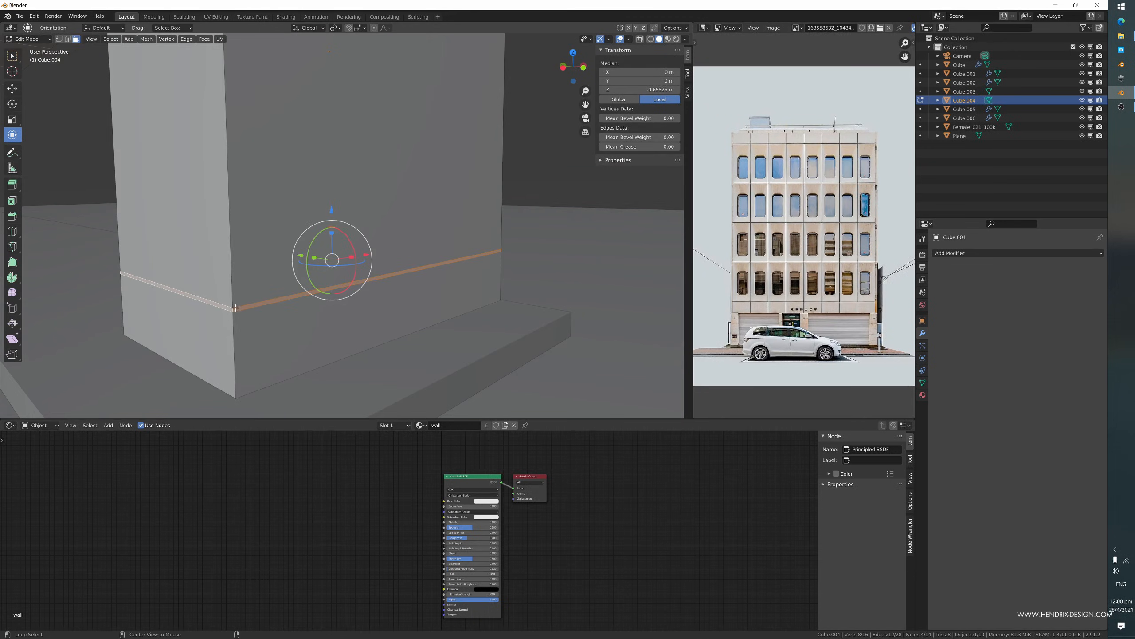
{"action": "key", "text": "g"}
{"action": "key", "text": "z"}
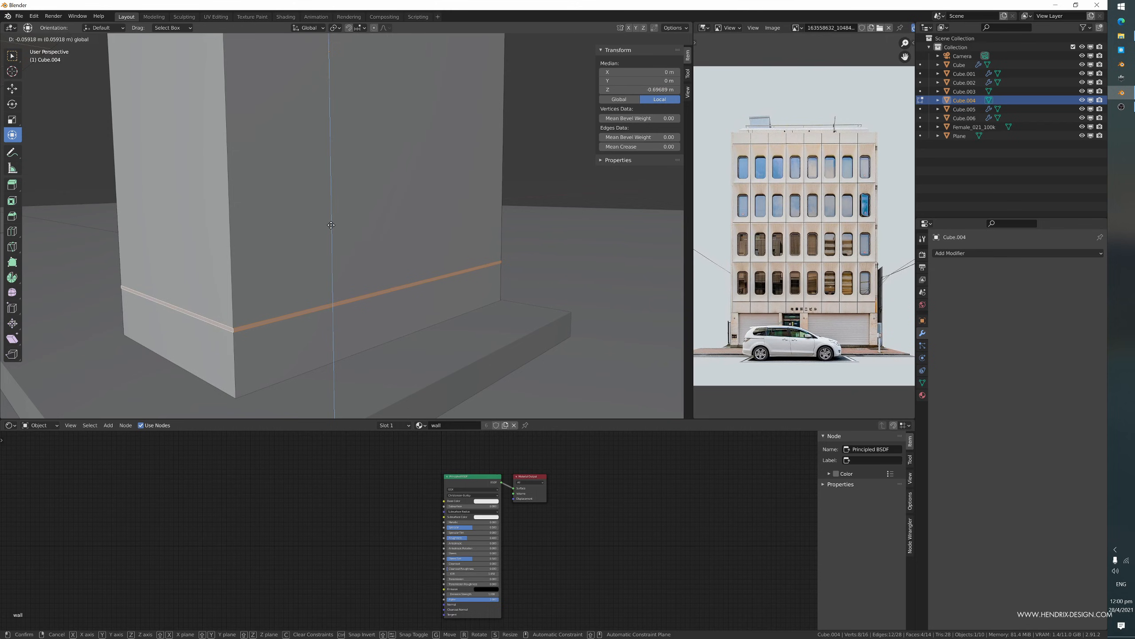
{"action": "left_click", "coordinate": [331, 225]}
- Extrude the thin band inward along its normals to form a recessed groove around the pillar
{"action": "scroll", "coordinate": [331, 224], "scroll_direction": "down", "scroll_amount": 6}
{"action": "middle_click_drag", "start_coordinate": [331, 228], "coordinate": [302, 238]}
{"action": "scroll", "coordinate": [307, 263], "scroll_direction": "up", "scroll_amount": 6}
{"action": "middle_click_drag", "start_coordinate": [308, 282], "coordinate": [346, 278]}
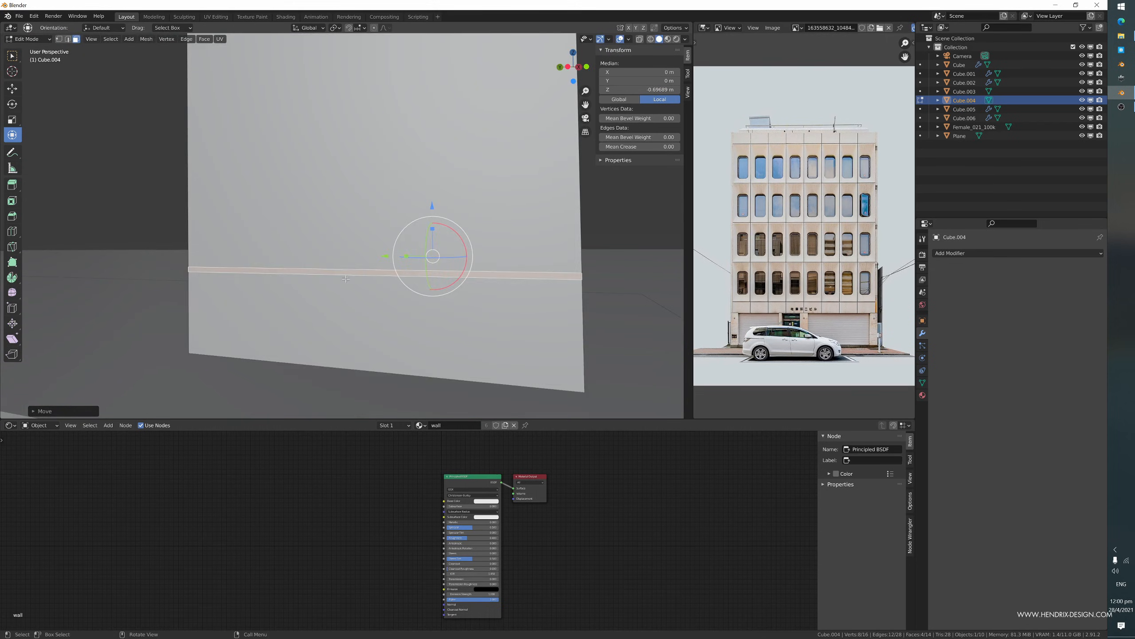
{"action": "key", "text": "alt+e"}
{"action": "left_click", "coordinate": [374, 289]}
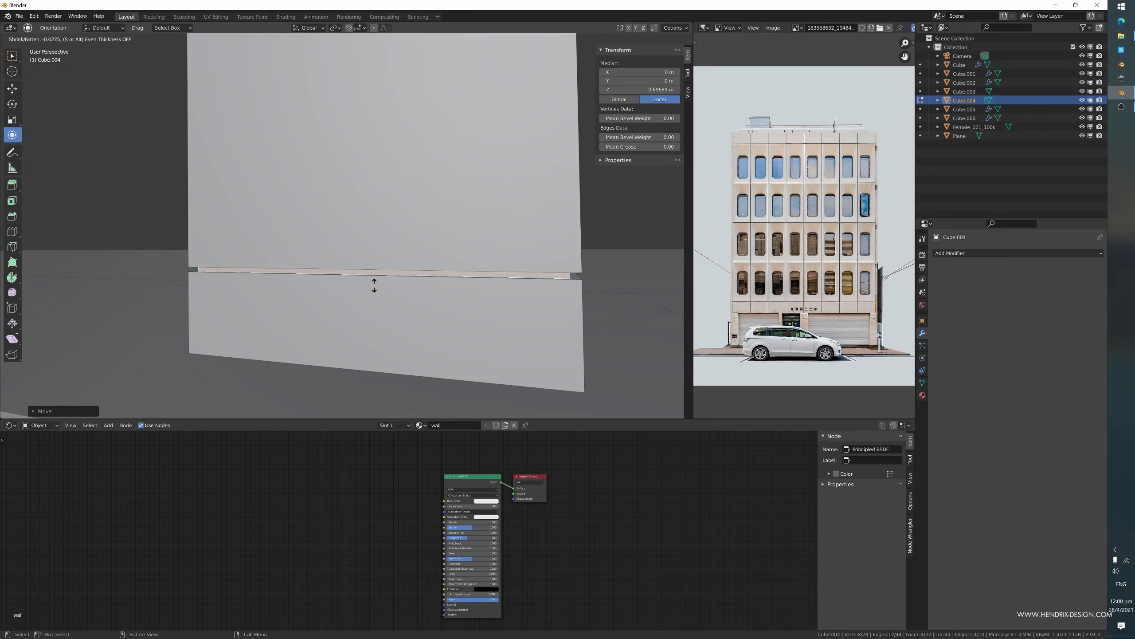
{"action": "left_click", "coordinate": [375, 288]}
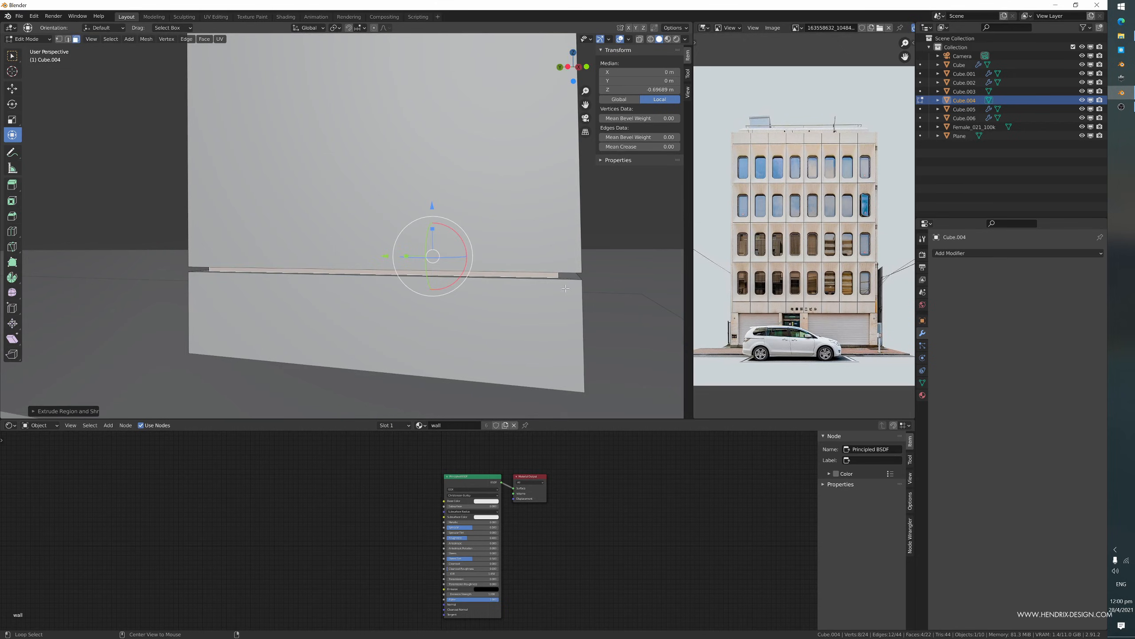
- Select the groove and base faces around the pillar and assign them a new material named "concrete"
{"action": "middle_click_drag", "start_coordinate": [565, 288], "coordinate": [502, 385]}
{"action": "left_click", "coordinate": [523, 303], "text": "alt+shift"}
{"action": "left_click", "coordinate": [537, 317], "text": "alt+shift"}
{"action": "scroll", "coordinate": [536, 316], "scroll_direction": "down", "scroll_amount": 4}
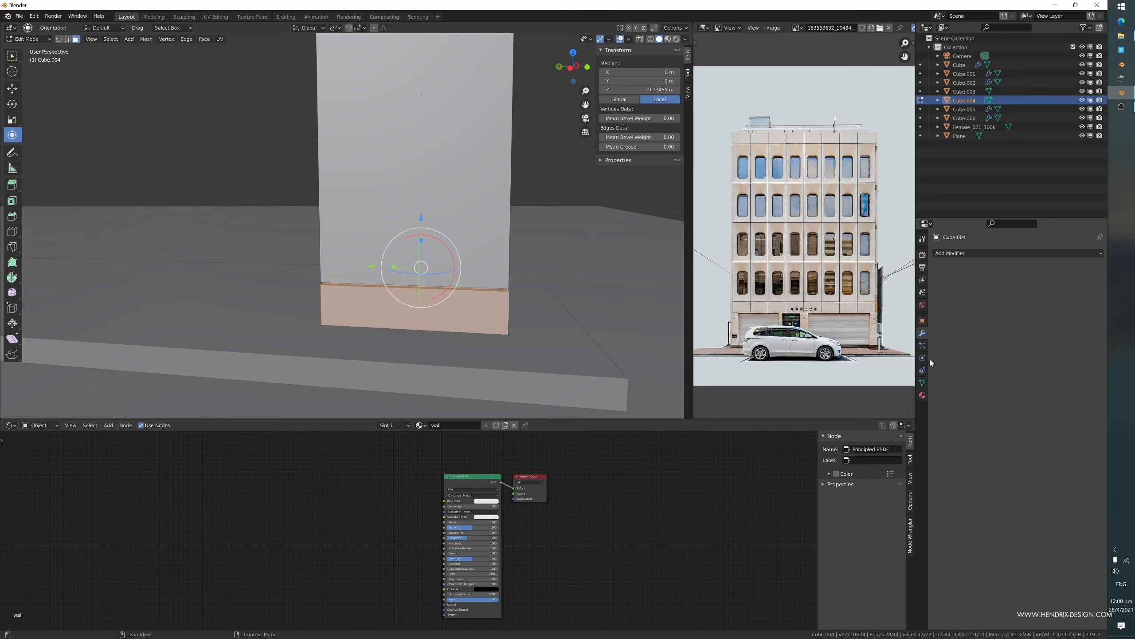
{"action": "left_click", "coordinate": [923, 395]}
{"action": "left_click", "coordinate": [1100, 253]}
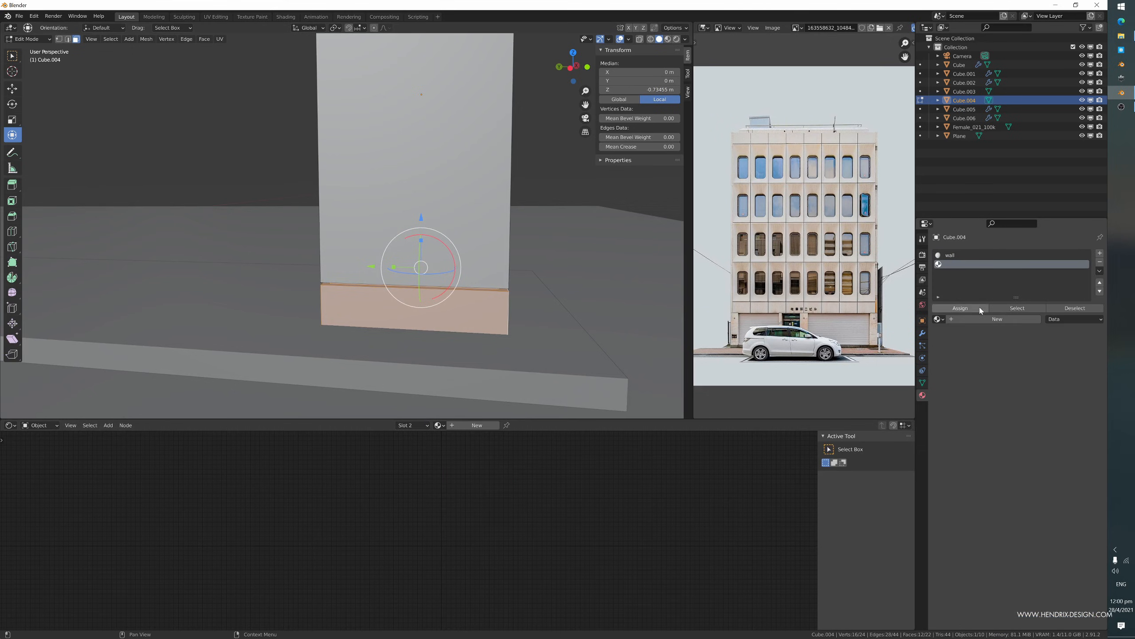
{"action": "left_click", "coordinate": [978, 319]}
{"action": "left_click", "coordinate": [978, 318]}
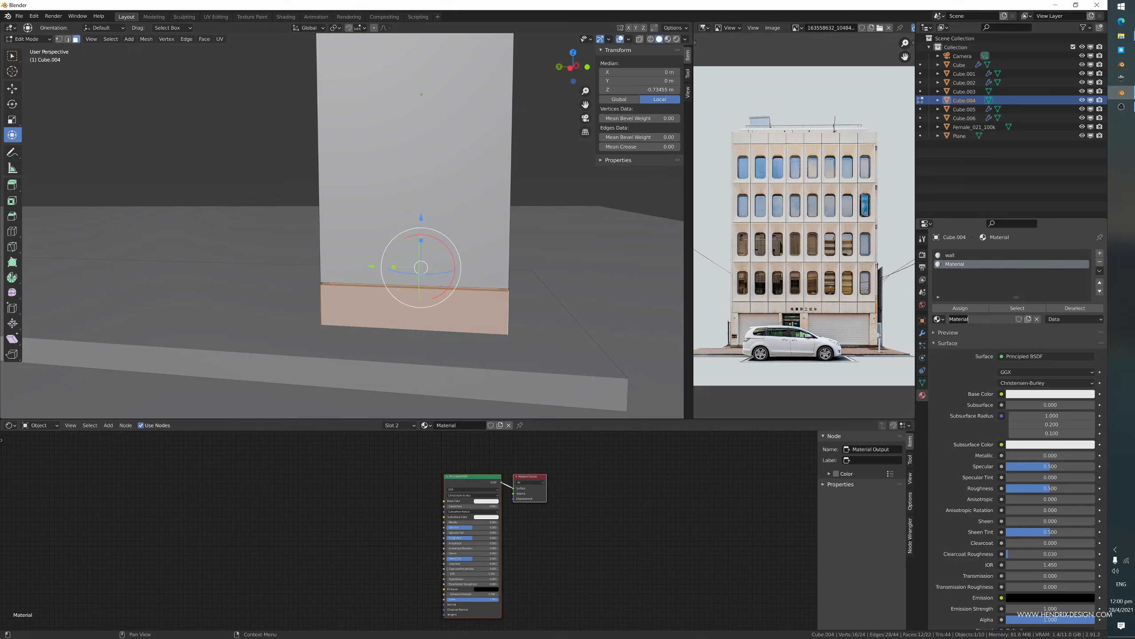
{"action": "type", "text": "concrete"}
{"action": "left_click", "coordinate": [971, 309]}
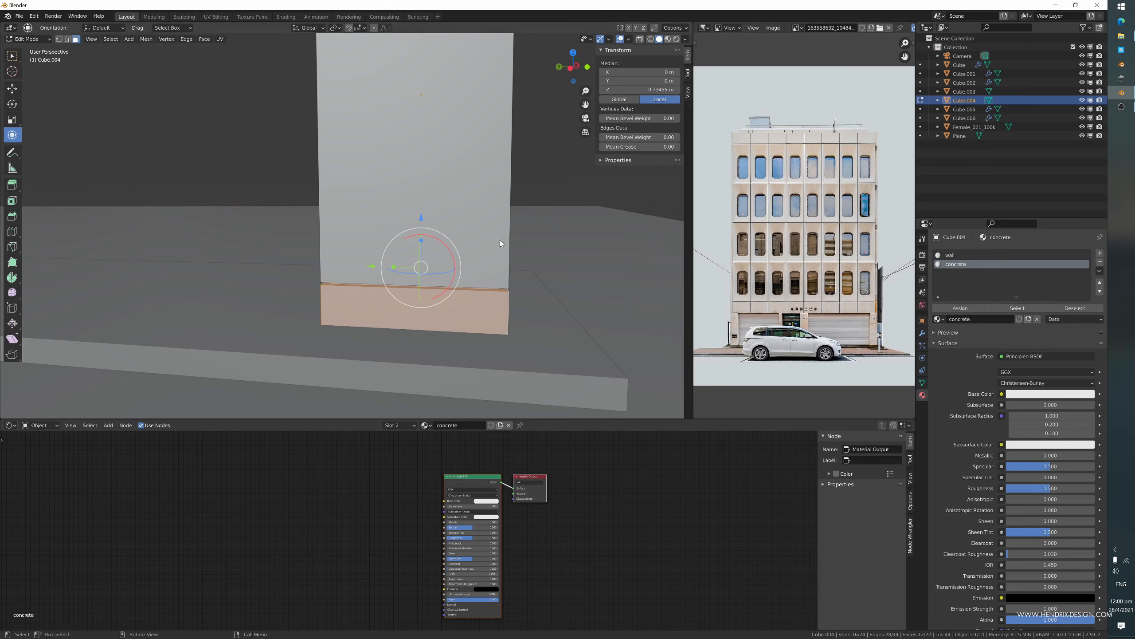
{"action": "key", "text": "Tab"}
- Duplicate the pillar about 13.2 m along Y to the facade's opposite corner
{"action": "scroll", "coordinate": [509, 261], "scroll_direction": "down", "scroll_amount": 3}
{"action": "middle_click_drag", "start_coordinate": [405, 247], "coordinate": [580, 284]}
{"action": "scroll", "coordinate": [426, 258], "scroll_direction": "down", "scroll_amount": 2}
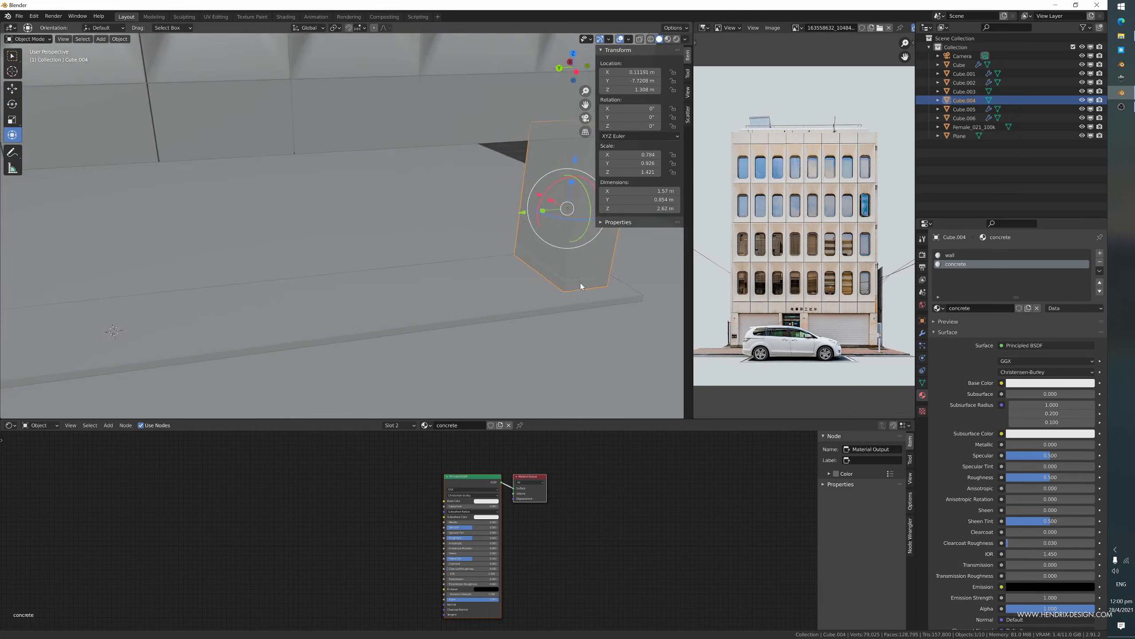
{"action": "scroll", "coordinate": [450, 293], "scroll_direction": "down", "scroll_amount": 3}
{"action": "middle_click_drag", "start_coordinate": [450, 293], "coordinate": [546, 281]}
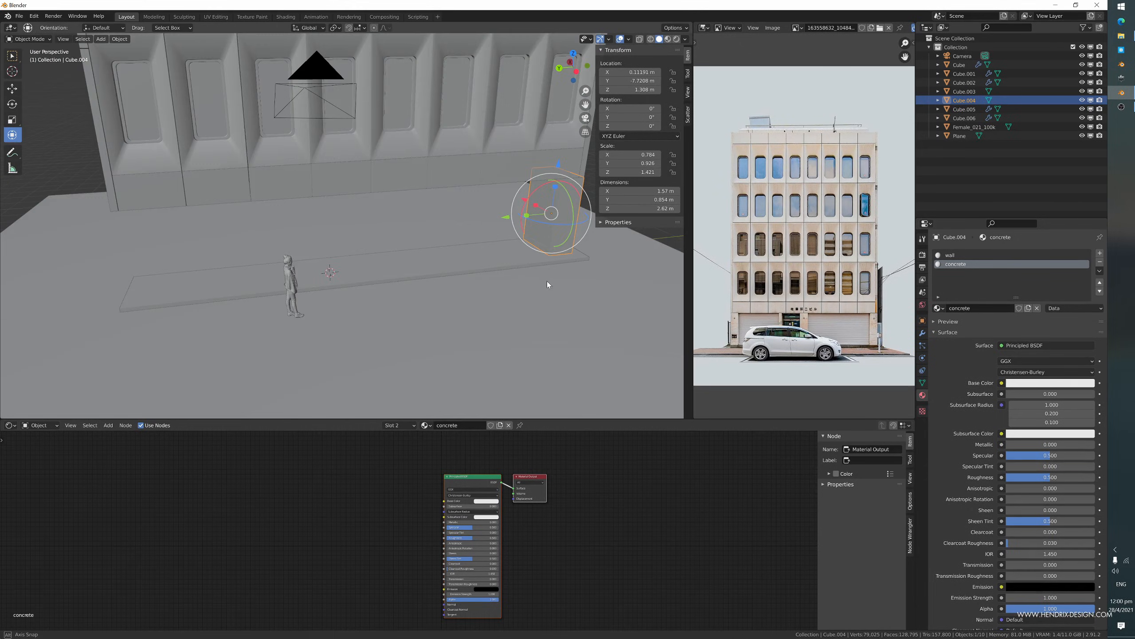
{"action": "key", "text": "shift+d"}
{"action": "key", "text": "y"}
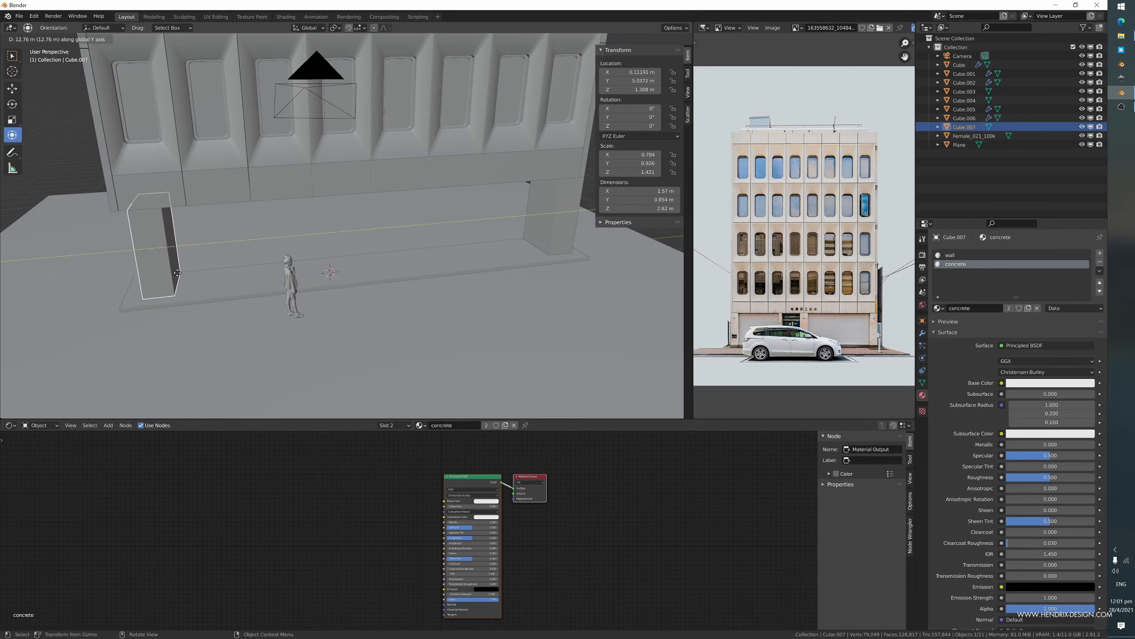
{"action": "left_click", "coordinate": [163, 267]}
{"action": "middle_click_drag", "start_coordinate": [160, 264], "coordinate": [258, 248], "text": "shift"}
{"action": "scroll", "coordinate": [217, 254], "scroll_direction": "up", "scroll_amount": 3}
{"action": "key", "text": "g"}
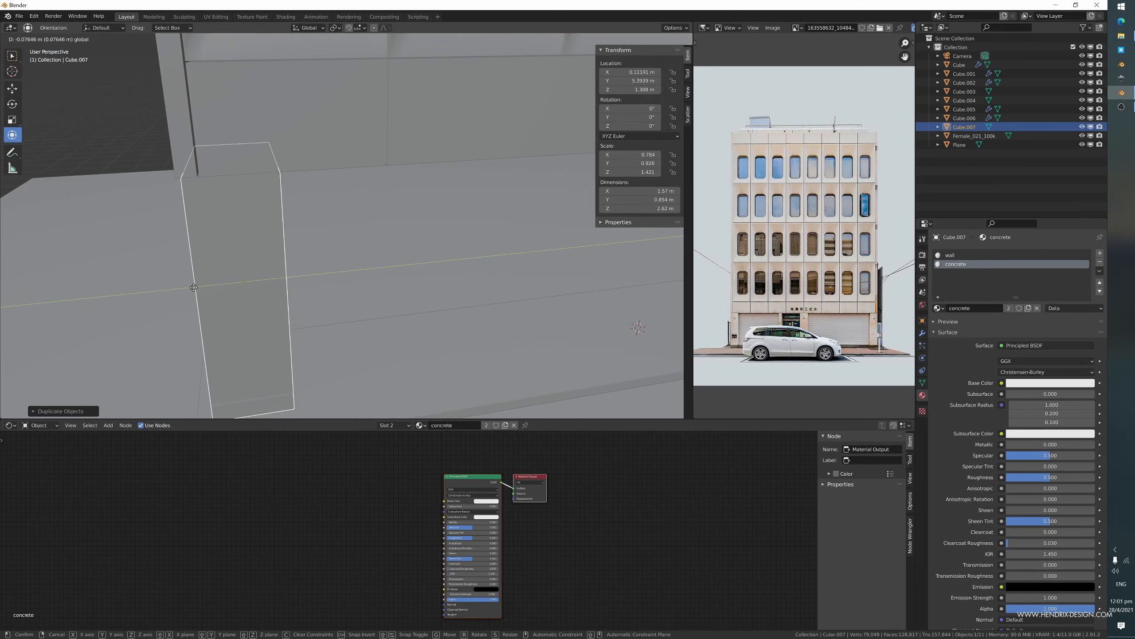
{"action": "left_click_drag", "start_coordinate": [188, 287], "coordinate": [189, 287]}
- Delete the duplicated pillar at the opposite corner
{"action": "scroll", "coordinate": [201, 293], "scroll_direction": "down", "scroll_amount": 5}
{"action": "middle_click_drag", "start_coordinate": [389, 306], "coordinate": [315, 298]}
{"action": "scroll", "coordinate": [291, 301], "scroll_direction": "down", "scroll_amount": 3}
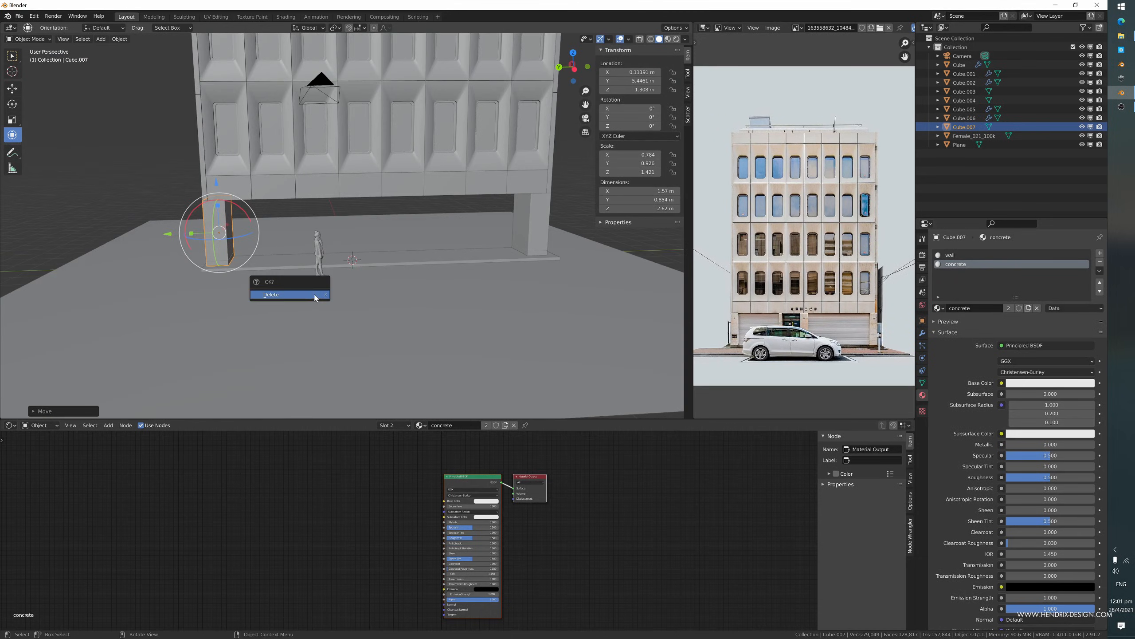
{"action": "left_click", "coordinate": [315, 294]}
- Narrow the original corner pillar to about 0.66 m along Y and move it to about -7.81 m on Y, towards the facade edge
{"action": "scroll", "coordinate": [494, 260], "scroll_direction": "up", "scroll_amount": 3}
{"action": "scroll", "coordinate": [197, 310], "scroll_direction": "up", "scroll_amount": 4}
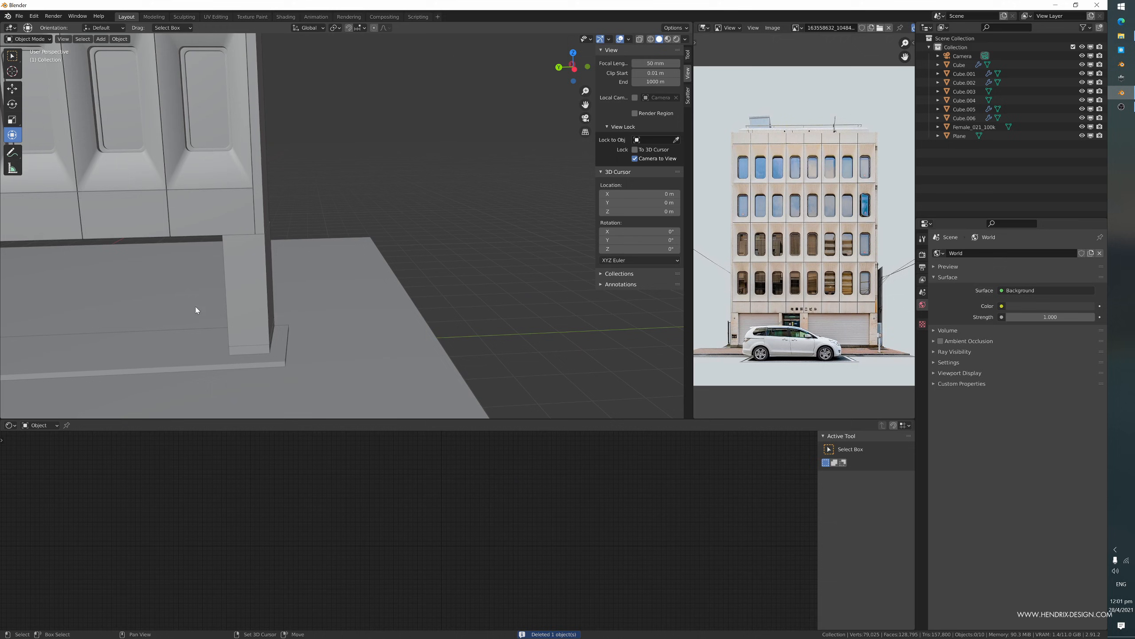
{"action": "left_click", "coordinate": [247, 310]}
{"action": "scroll", "coordinate": [243, 309], "scroll_direction": "up", "scroll_amount": 5}
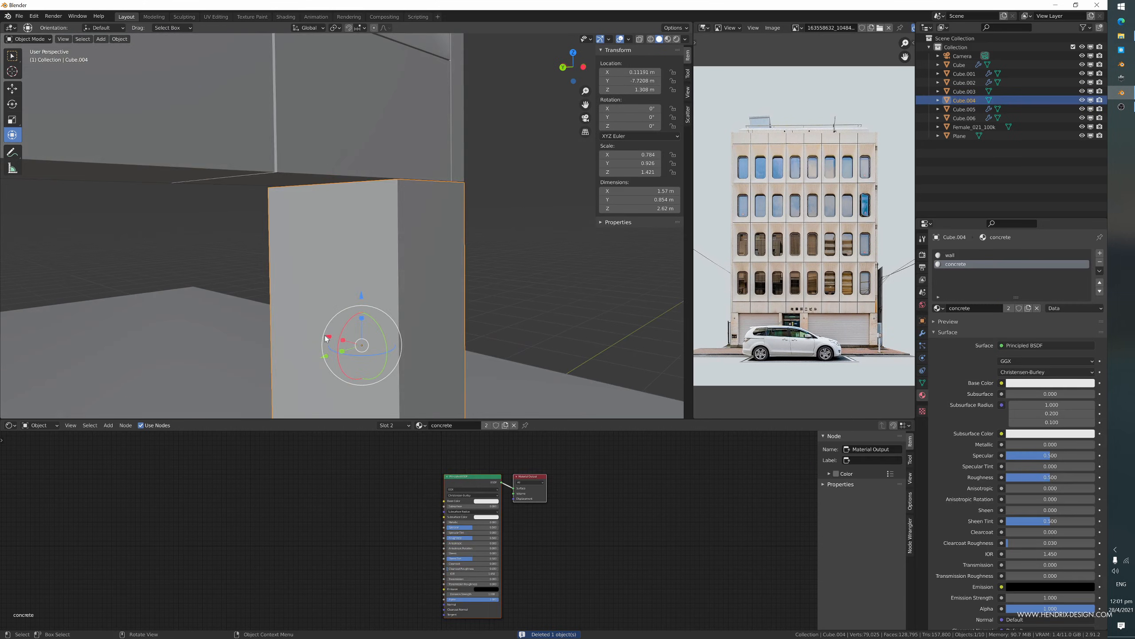
{"action": "key", "text": "Tab"}
{"action": "middle_click_drag", "start_coordinate": [326, 339], "coordinate": [291, 304]}
{"action": "scroll", "coordinate": [224, 362], "scroll_direction": "down", "scroll_amount": 3}
{"action": "key", "text": "Tab"}
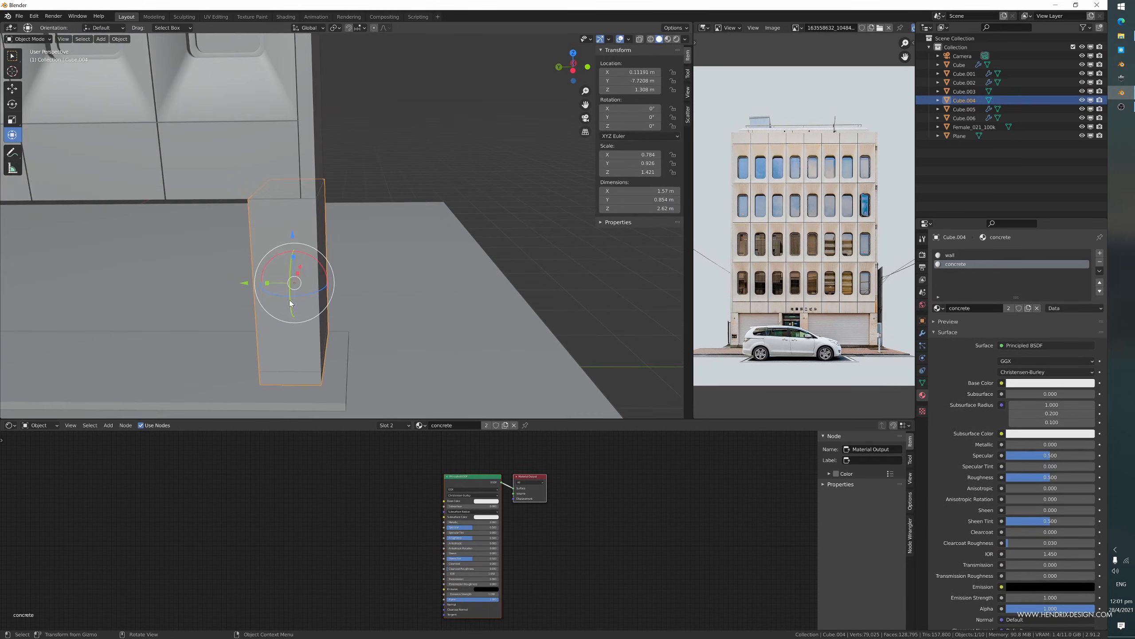
{"action": "left_click_drag", "start_coordinate": [267, 283], "coordinate": [250, 282]}
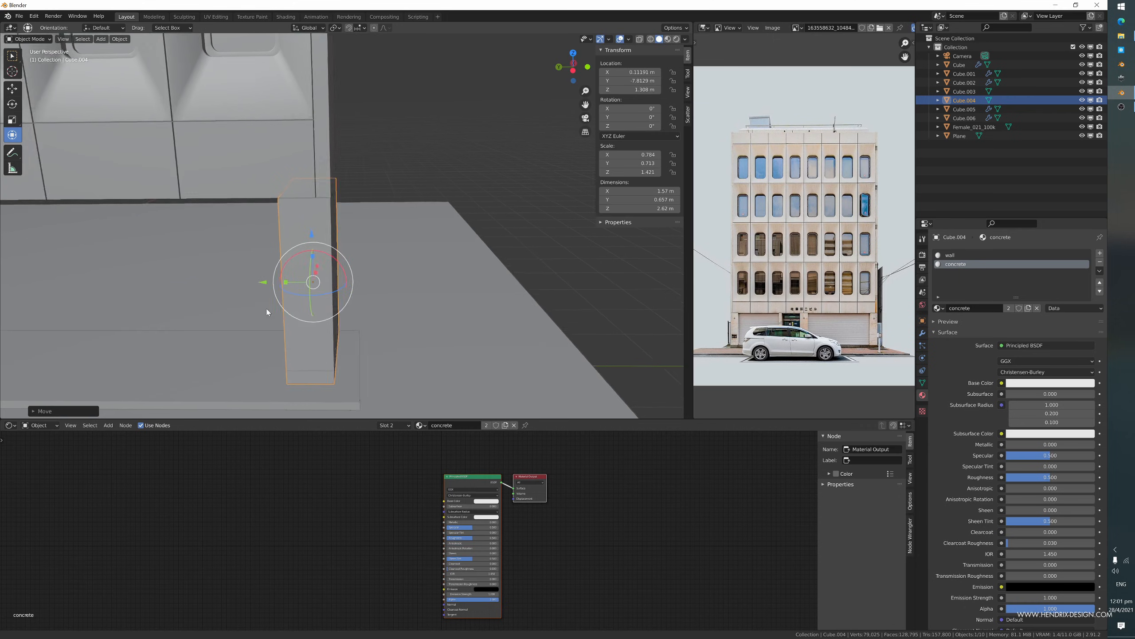
- Duplicate the narrowed pillar along Y and place the copy under the opposite facade corner at about 5.54 m on Y
{"action": "scroll", "coordinate": [266, 308], "scroll_direction": "down", "scroll_amount": 4}
{"action": "middle_click_drag", "start_coordinate": [267, 308], "coordinate": [429, 329], "text": "shift"}
{"action": "middle_click_drag", "start_coordinate": [429, 329], "coordinate": [492, 330]}
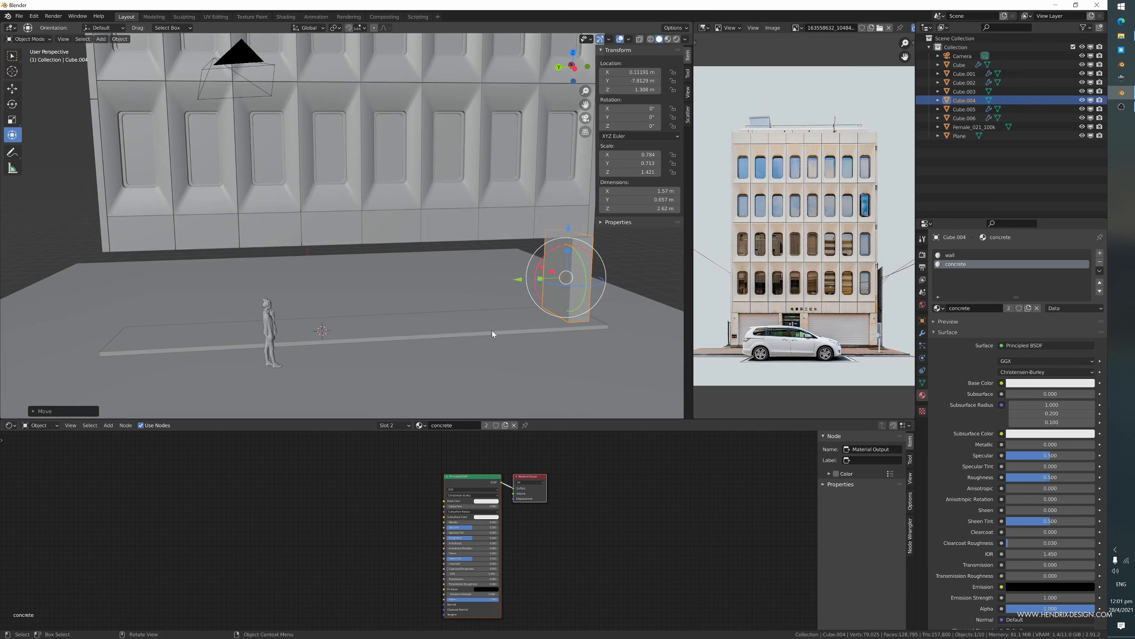
{"action": "key", "text": "shift+d"}
{"action": "key", "text": "y"}
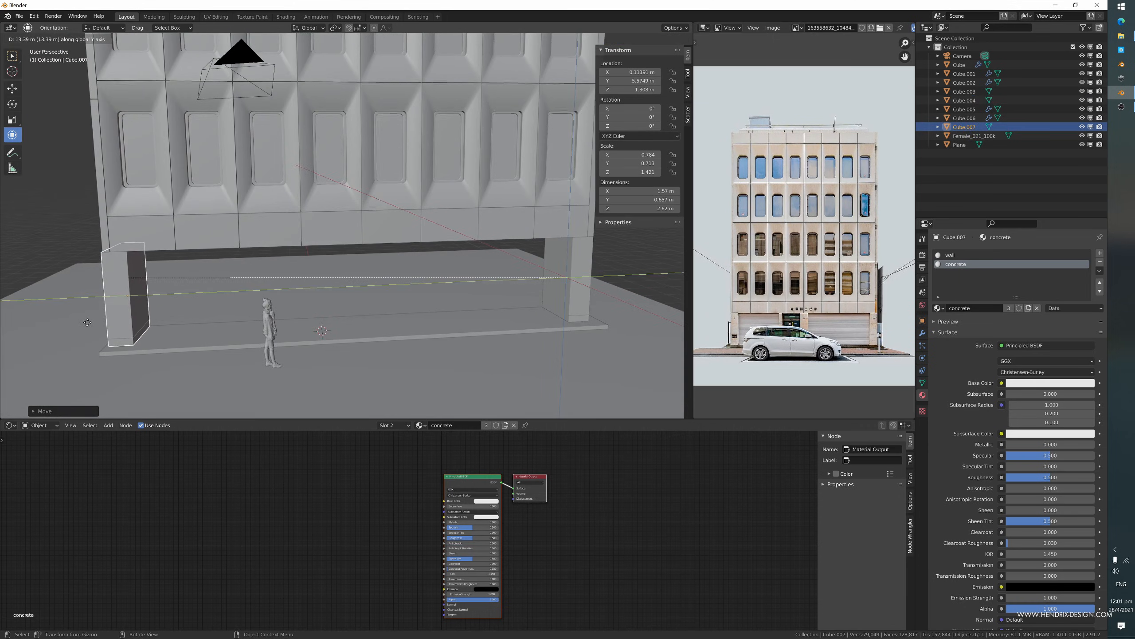
{"action": "left_click", "coordinate": [99, 322]}
{"action": "middle_click_drag", "start_coordinate": [132, 321], "coordinate": [158, 331]}
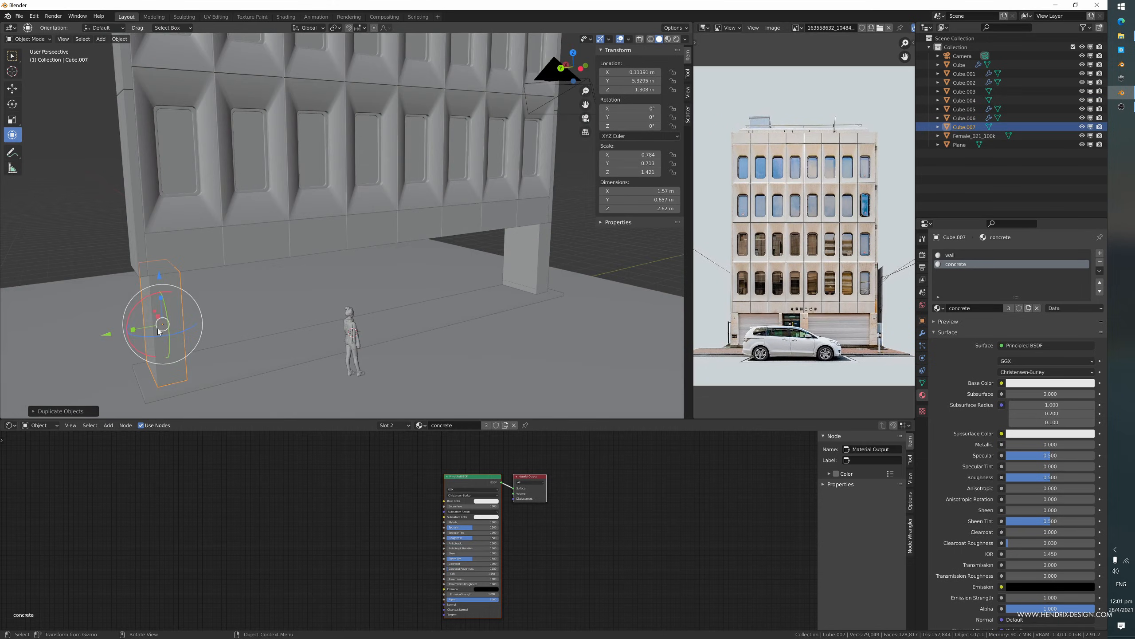
{"action": "left_click_drag", "start_coordinate": [110, 335], "coordinate": [94, 331]}
- Select both corner pillars and apply their scale
{"action": "left_click", "coordinate": [532, 260], "text": "shift"}
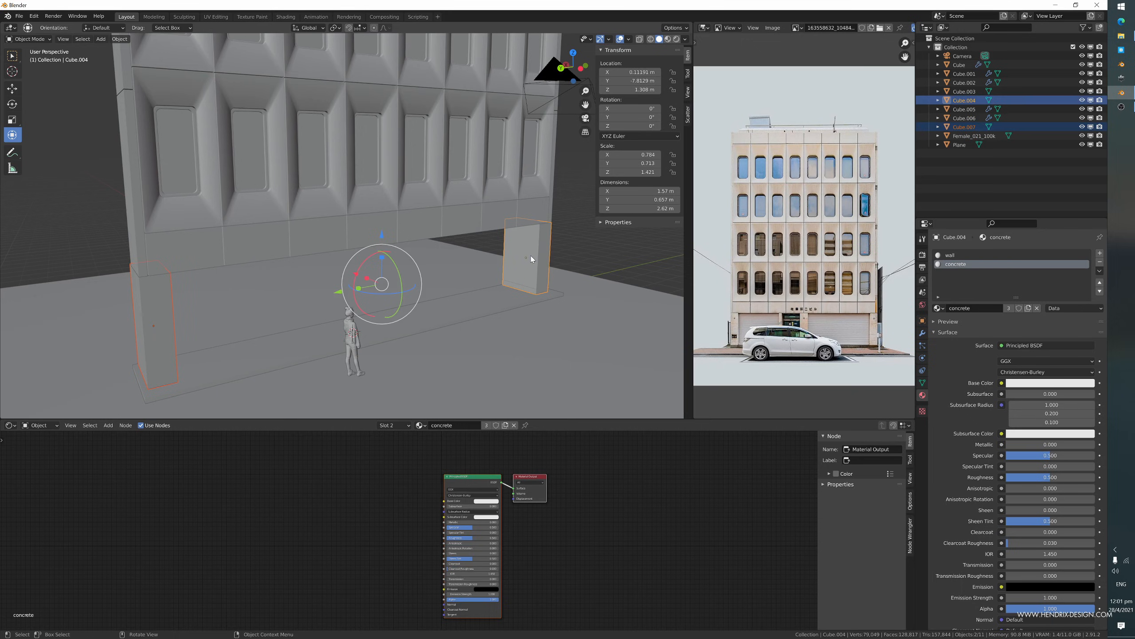
{"action": "key", "text": "ctrl+z"}
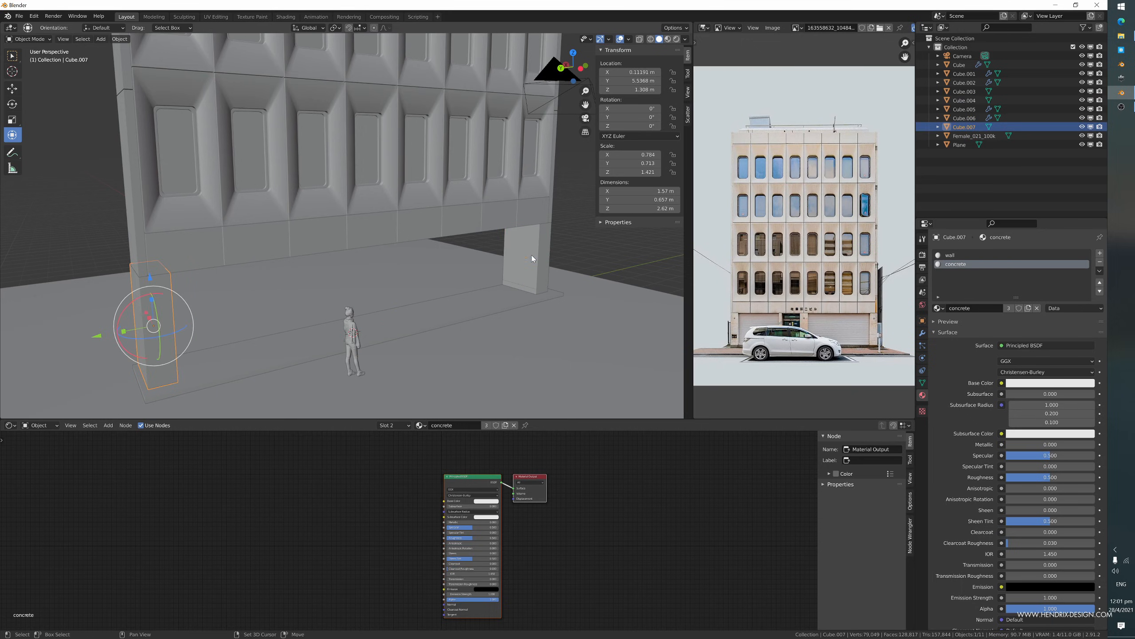
{"action": "left_click", "coordinate": [532, 259], "text": "shift"}
{"action": "key", "text": "ctrl+a"}
{"action": "left_click", "coordinate": [543, 244]}
- Duplicate the original corner pillar about 6.7 m along Y to the middle of the ground floor
{"action": "middle_click_drag", "start_coordinate": [493, 266], "coordinate": [389, 305]}
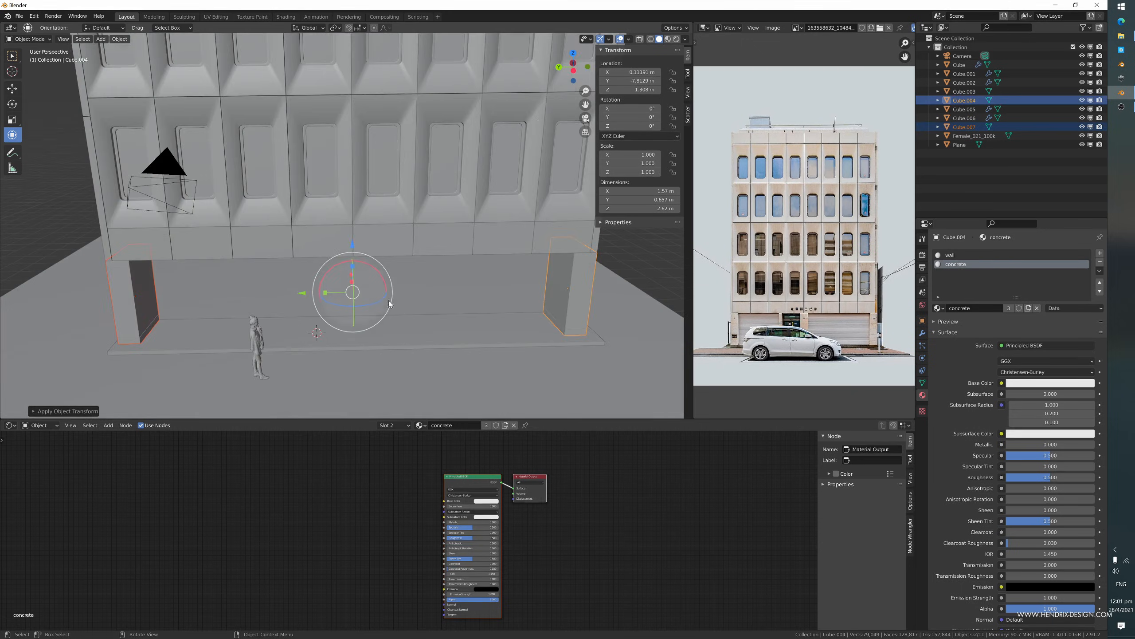
{"action": "left_click", "coordinate": [578, 308]}
{"action": "key", "text": "shift+d"}
{"action": "key", "text": "y"}
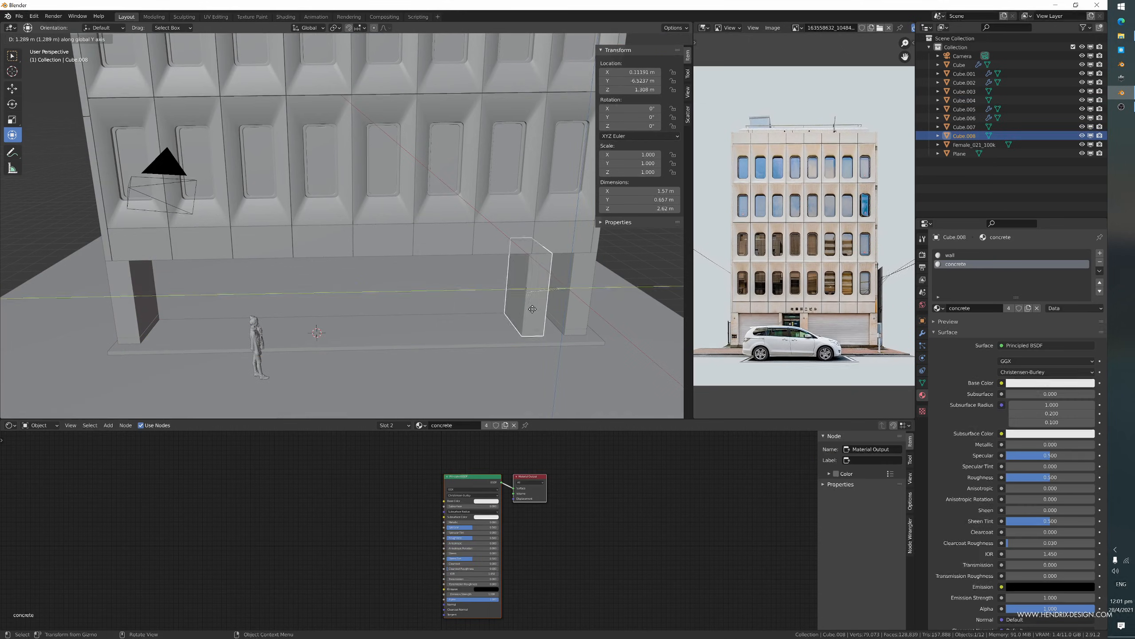
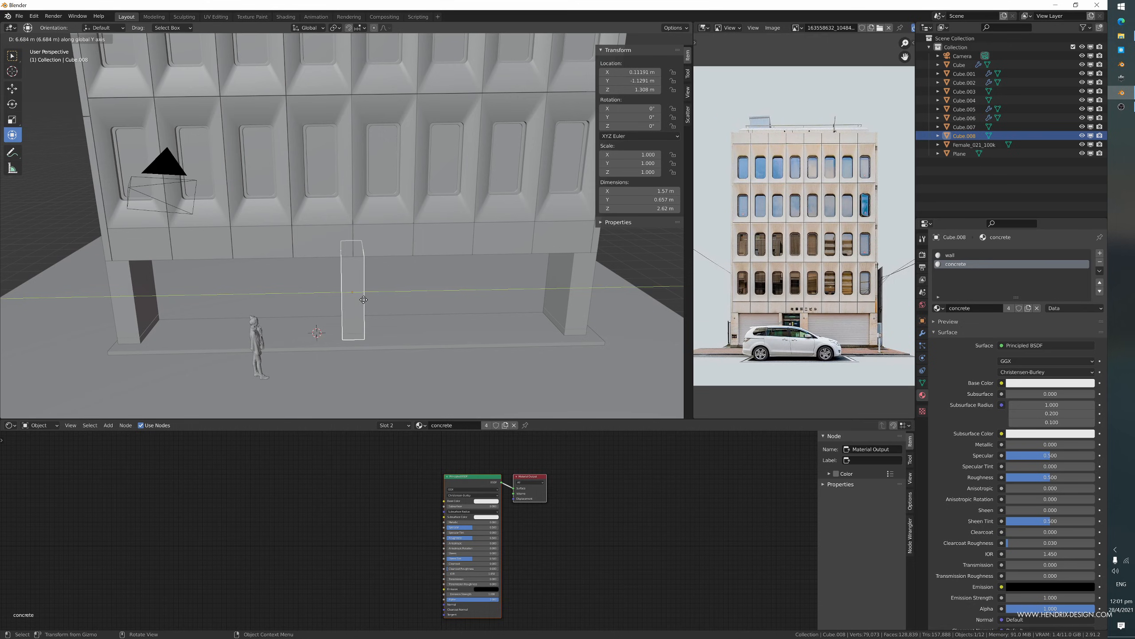
{"action": "left_click", "coordinate": [364, 300]}
- Duplicate the middle pillar along Y and place the copy at about 1.31 m on Y
{"action": "mouse_move", "coordinate": [363, 300]}
{"action": "middle_mouse_down"}
{"action": "mouse_move", "coordinate": [377, 293]}
{"action": "mouse_move", "coordinate": [327, 275]}
{"action": "mouse_move", "coordinate": [364, 294]}
{"action": "middle_mouse_up"}
{"action": "key", "text": "shift+d"}
{"action": "key", "text": "y"}
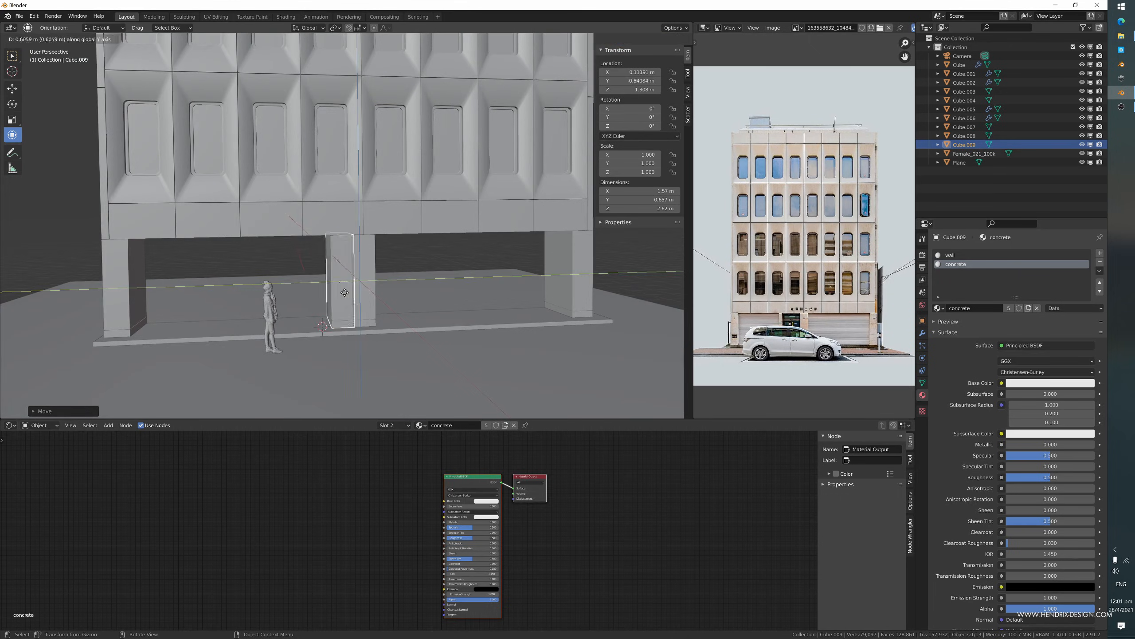
{"action": "left_click", "coordinate": [288, 289]}
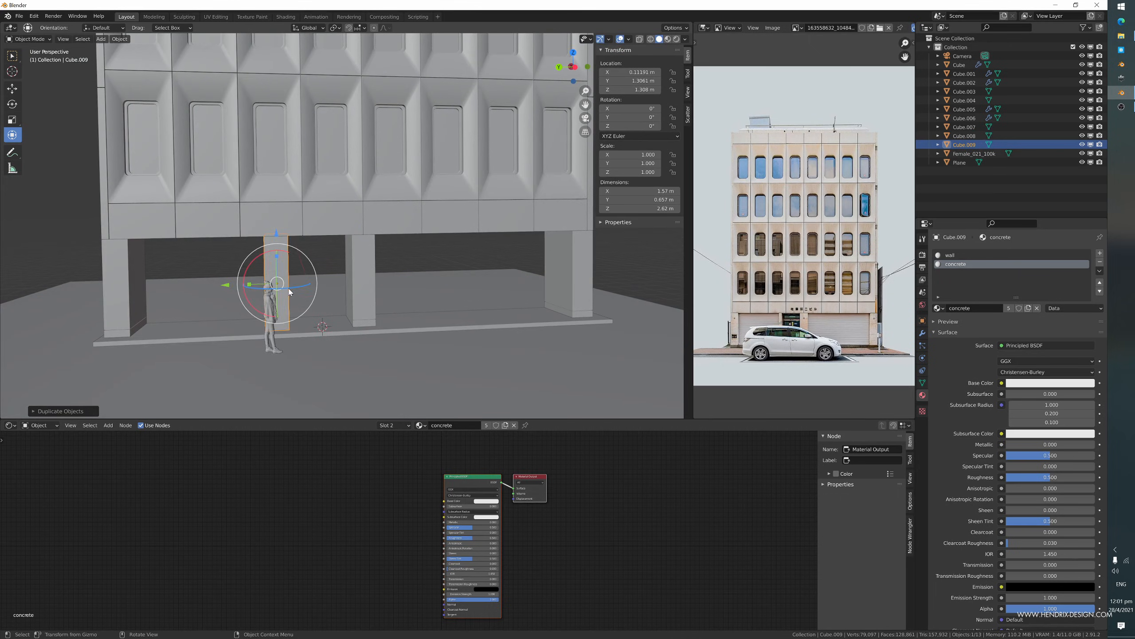
- Narrow the newest pillar copy to about 0.21 m along Y and shift it to about 1.02 m on Y
{"action": "left_click_drag", "start_coordinate": [252, 288], "coordinate": [255, 285]}
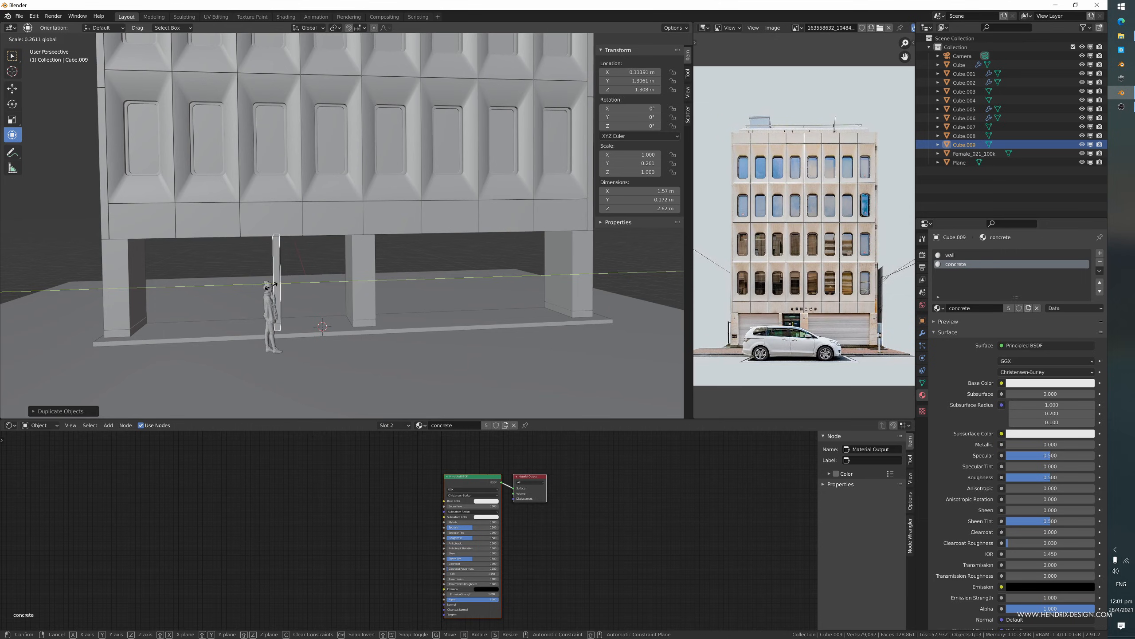
{"action": "left_click_drag", "start_coordinate": [271, 286], "coordinate": [233, 285]}
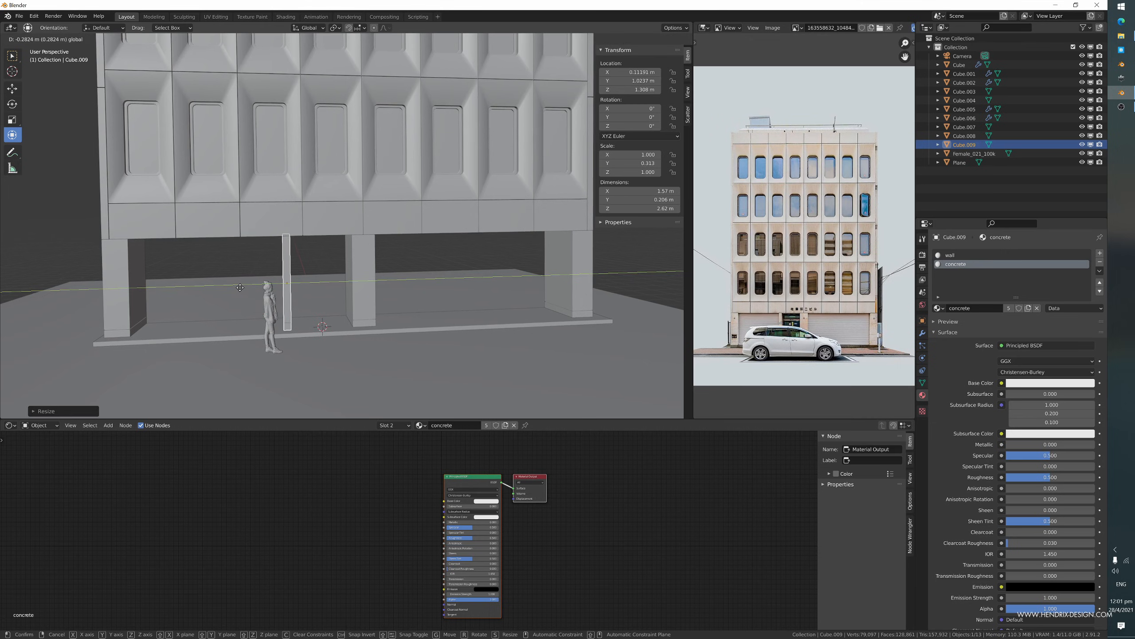
{"action": "left_click_drag", "start_coordinate": [240, 288], "coordinate": [240, 287]}
- Extend the ground slab under the pillars along X to about 9.6 m and shift it to about -0.47 m on X
{"action": "middle_click_drag", "start_coordinate": [404, 382], "coordinate": [495, 324]}
{"action": "scroll", "coordinate": [407, 386], "scroll_direction": "up", "scroll_amount": 2}
{"action": "left_click", "coordinate": [477, 298]}
{"action": "scroll", "coordinate": [495, 324], "scroll_direction": "down", "scroll_amount": 3}
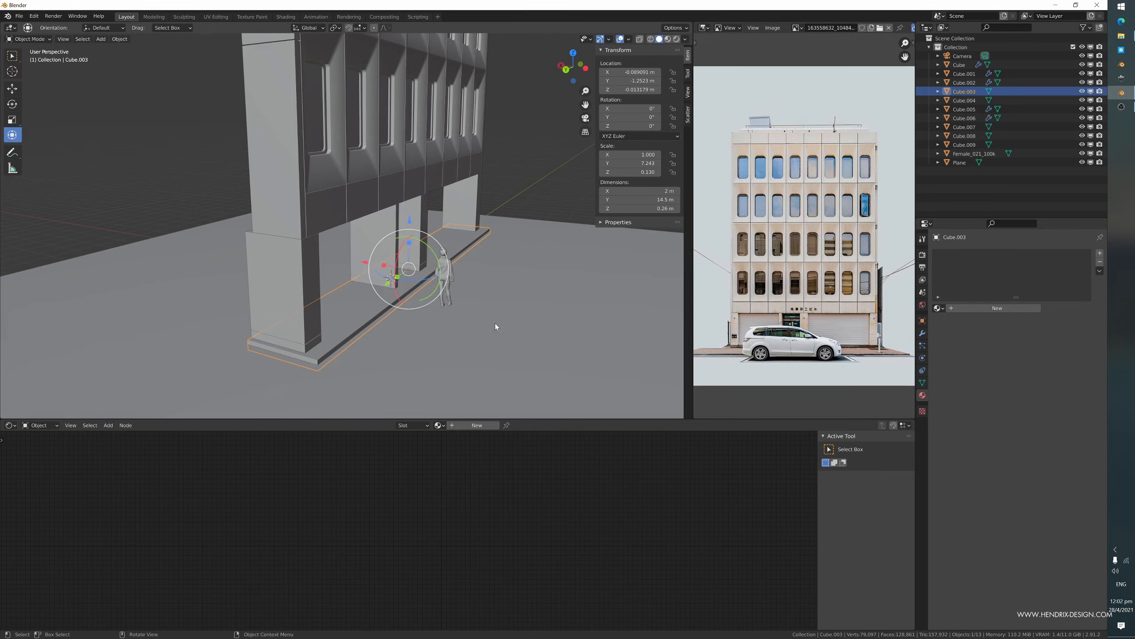
{"action": "mouse_move", "coordinate": [388, 267]}
{"action": "left_mouse_down"}
{"action": "mouse_move", "coordinate": [341, 278]}
{"action": "mouse_move", "coordinate": [378, 267]}
{"action": "left_mouse_up"}
{"action": "right_click", "coordinate": [370, 270]}
{"action": "middle_click_drag", "start_coordinate": [456, 309], "coordinate": [355, 209]}
- Raise the human figure to about 0.10 m on Z so it stands at slab level
{"action": "left_click", "coordinate": [379, 293]}
{"action": "left_click", "coordinate": [363, 266]}
{"action": "scroll", "coordinate": [362, 268], "scroll_direction": "up", "scroll_amount": 5}
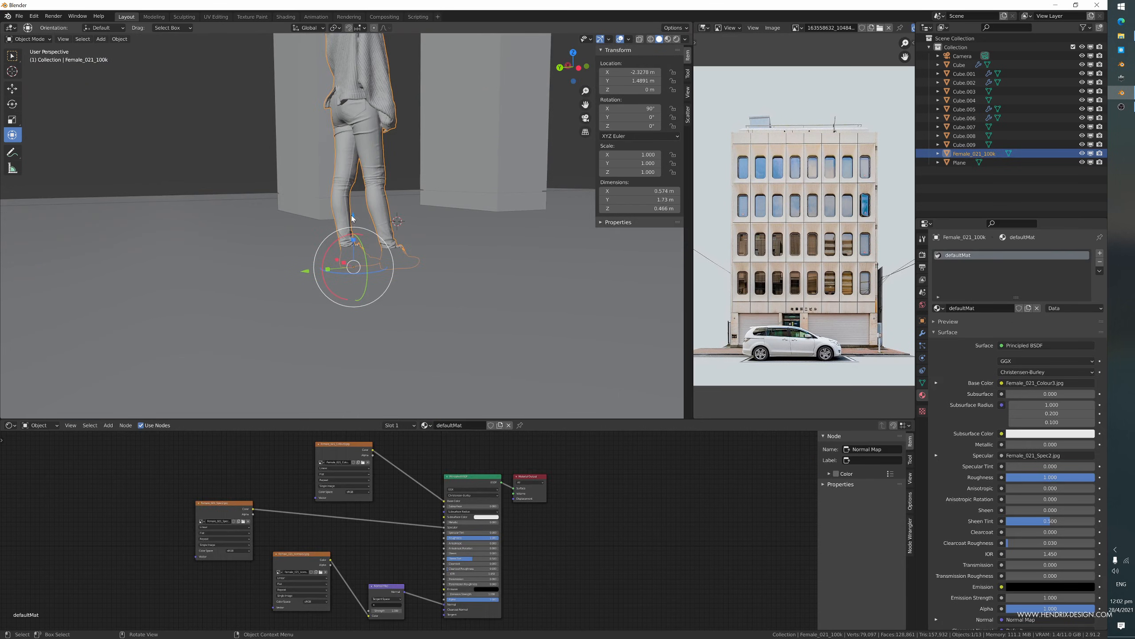
{"action": "left_click_drag", "start_coordinate": [352, 217], "coordinate": [357, 196]}
{"action": "middle_click_drag", "start_coordinate": [286, 156], "coordinate": [268, 267]}
{"action": "scroll", "coordinate": [191, 185], "scroll_direction": "down", "scroll_amount": 3}
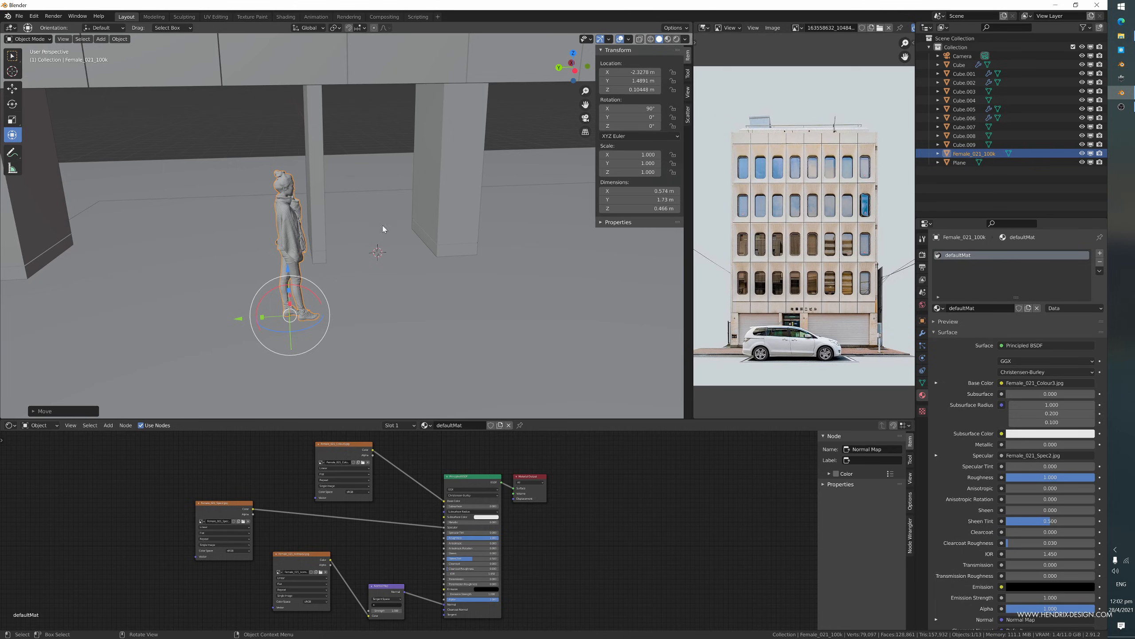
- Duplicate the ground slab about 6.2 m along X behind the facade and raise the copy to about 2.99 m on Z
{"action": "middle_click_drag", "start_coordinate": [421, 279], "coordinate": [387, 282]}
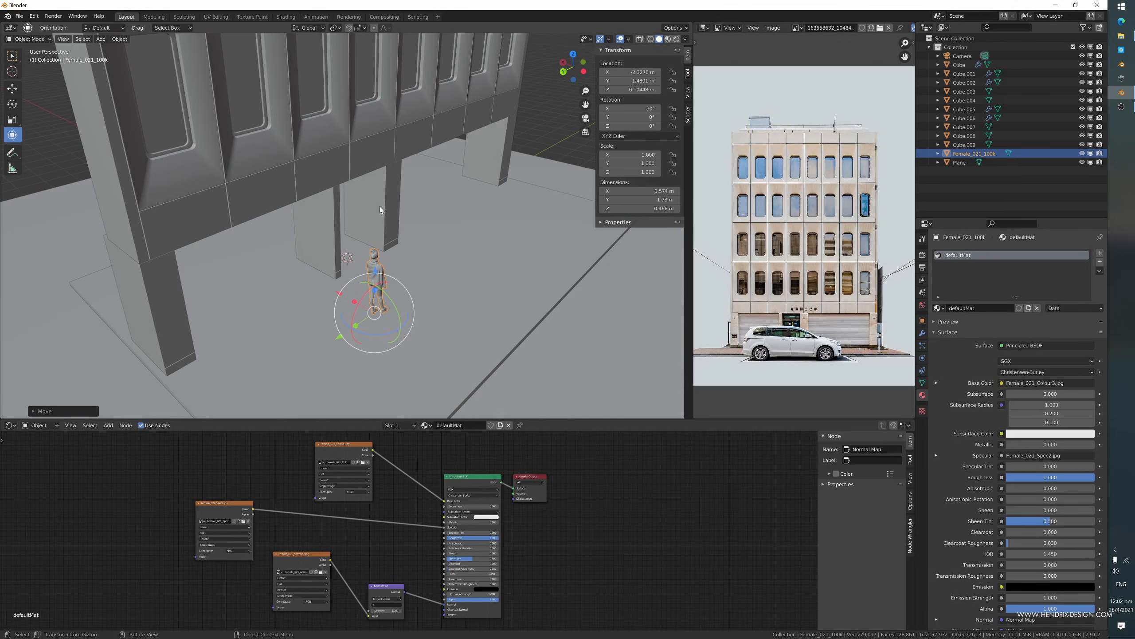
{"action": "middle_click_drag", "start_coordinate": [380, 209], "coordinate": [403, 243]}
{"action": "middle_click_drag", "start_coordinate": [451, 245], "coordinate": [408, 321]}
{"action": "left_click", "coordinate": [302, 368]}
{"action": "scroll", "coordinate": [346, 349], "scroll_direction": "down", "scroll_amount": 4}
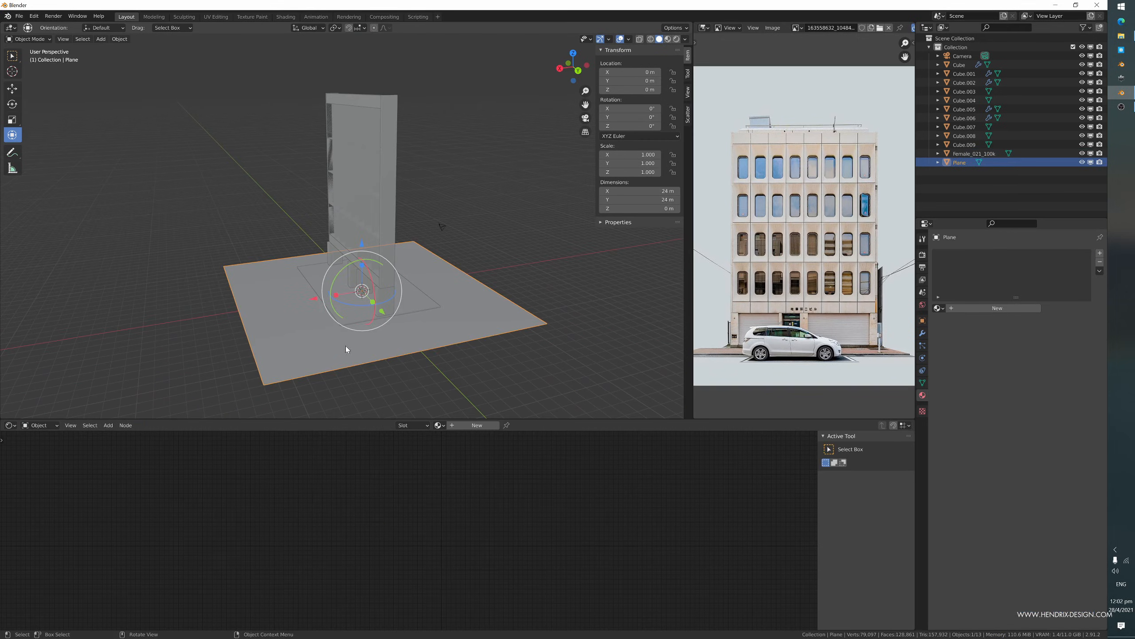
{"action": "left_click", "coordinate": [341, 302]}
{"action": "scroll", "coordinate": [341, 302], "scroll_direction": "up", "scroll_amount": 4}
{"action": "middle_click_drag", "start_coordinate": [329, 264], "coordinate": [356, 319]}
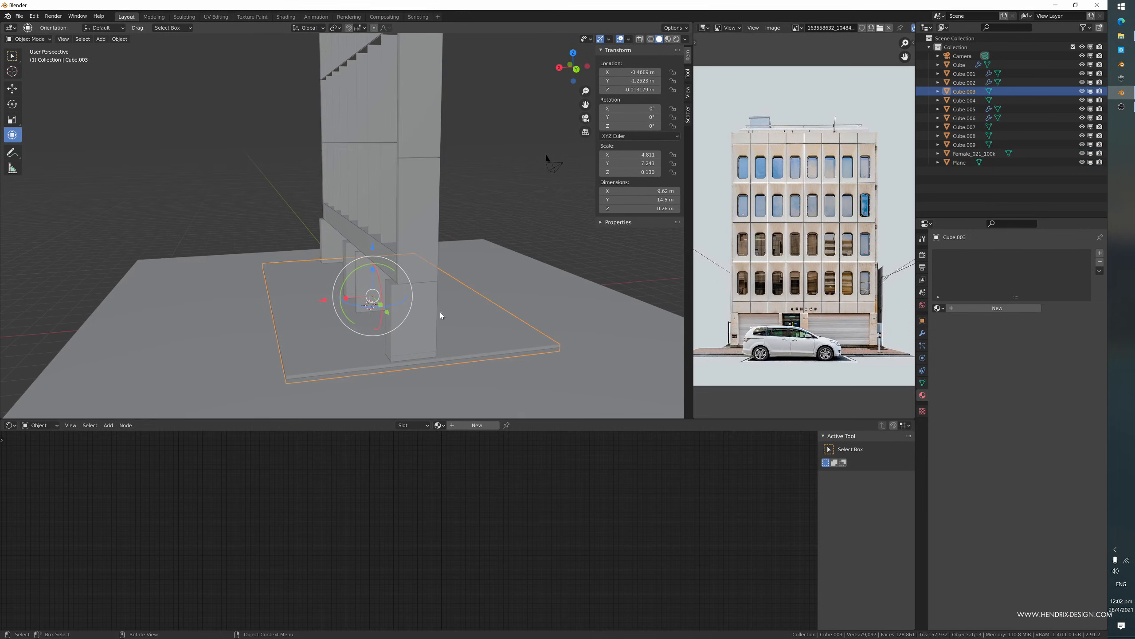
{"action": "key", "text": "shift+d"}
{"action": "key", "text": "shift+x"}
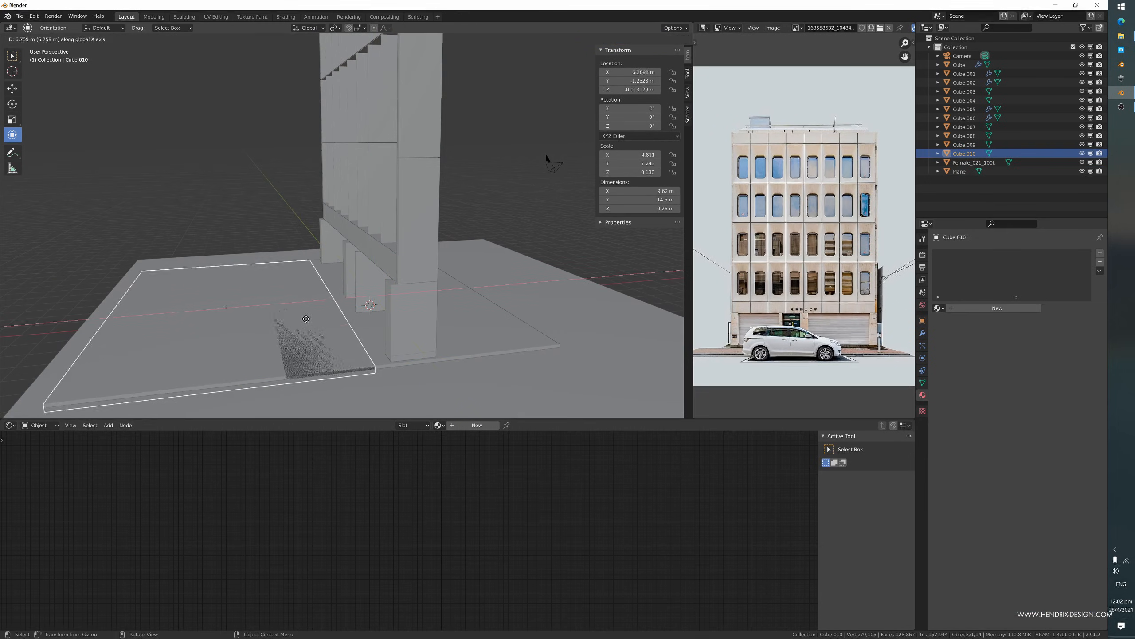
{"action": "left_click", "coordinate": [316, 322]}
{"action": "left_click_drag", "start_coordinate": [240, 258], "coordinate": [239, 188]}
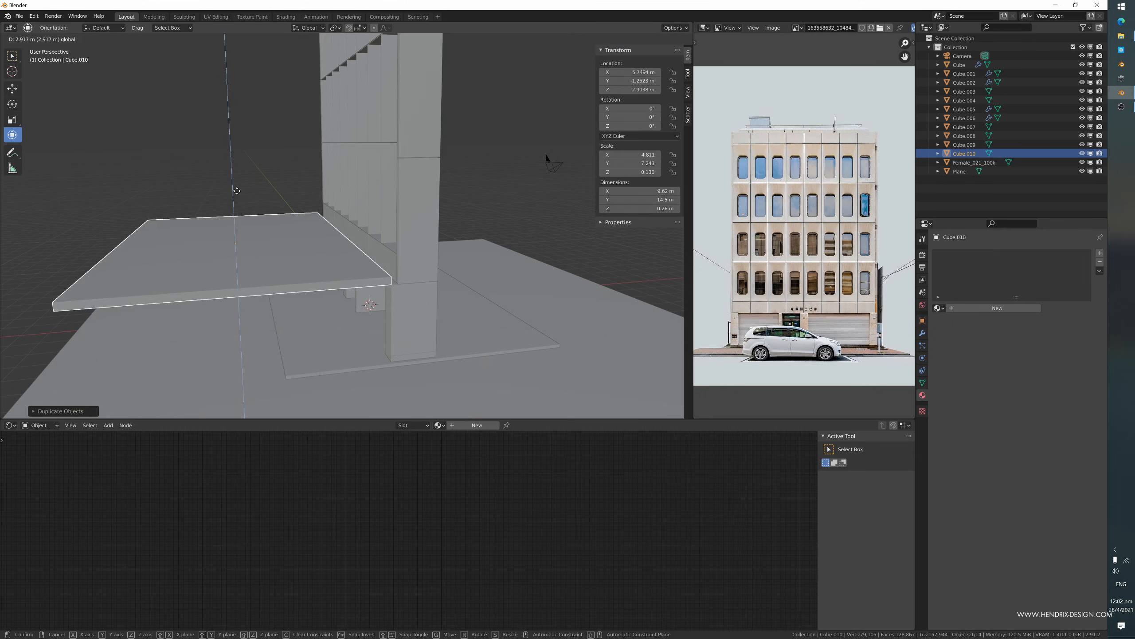
- Extend the raised slab's faces to form a building block about 11.9 m deep along X and 15.8 m high
{"action": "middle_click_drag", "start_coordinate": [239, 189], "coordinate": [189, 287]}
{"action": "key", "text": "Tab"}
{"action": "left_click", "coordinate": [188, 287]}
{"action": "left_click_drag", "start_coordinate": [123, 279], "coordinate": [69, 288]}
{"action": "left_click", "coordinate": [257, 268]}
{"action": "scroll", "coordinate": [263, 268], "scroll_direction": "down", "scroll_amount": 4}
{"action": "left_click_drag", "start_coordinate": [295, 195], "coordinate": [310, 45]}
{"action": "scroll", "coordinate": [387, 177], "scroll_direction": "up", "scroll_amount": 5}
{"action": "key", "text": "Tab"}
- Move the building block to about 5.4 m on X and -0.90 m on Y, against the back of the facade
{"action": "middle_click_drag", "start_coordinate": [388, 177], "coordinate": [445, 245]}
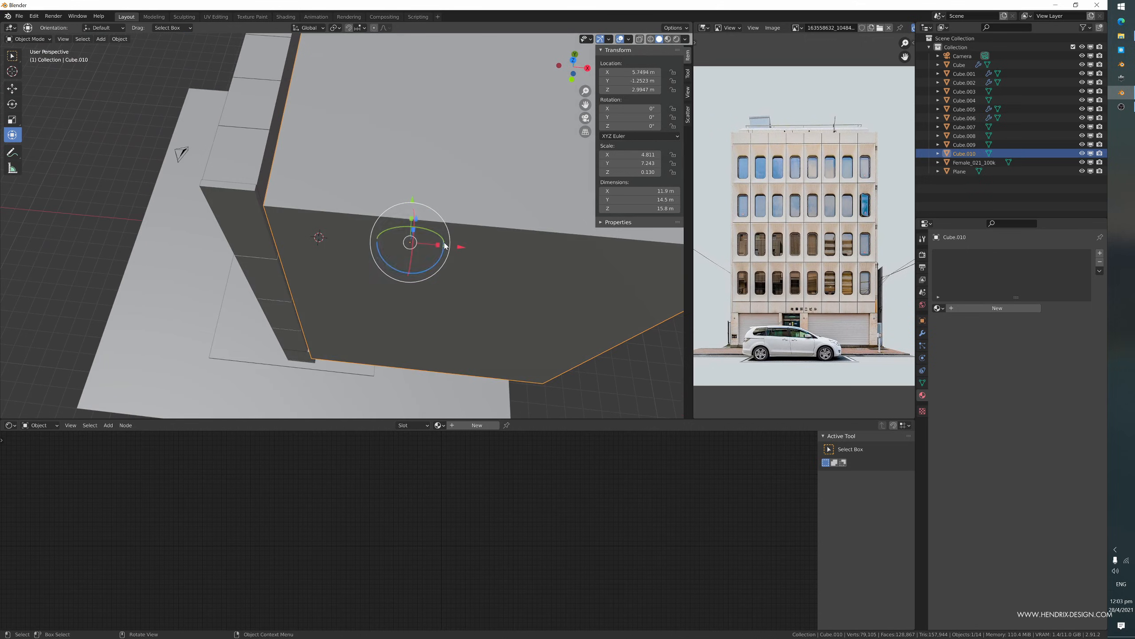
{"action": "left_click_drag", "start_coordinate": [417, 222], "coordinate": [407, 193]}
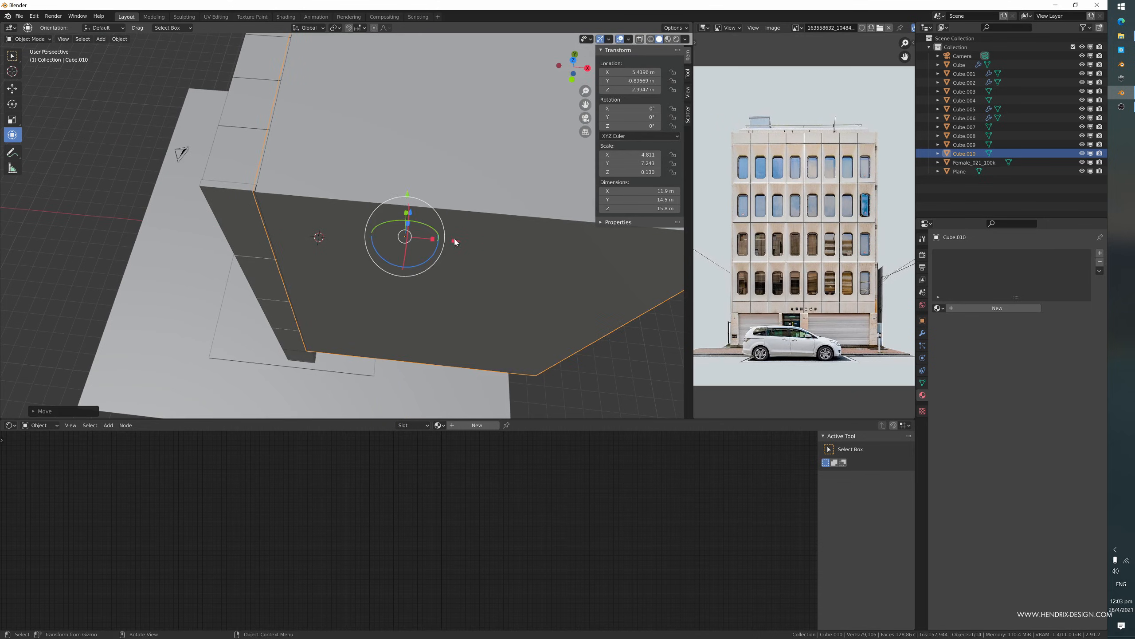
- Shift the building block to about 5.53 m on X and move its side face along Y for a 14 m width
{"action": "left_click_drag", "start_coordinate": [455, 240], "coordinate": [458, 241]}
{"action": "middle_click_drag", "start_coordinate": [433, 264], "coordinate": [215, 273]}
{"action": "left_click", "coordinate": [215, 274]}
{"action": "left_click", "coordinate": [227, 268]}
{"action": "key", "text": "Tab"}
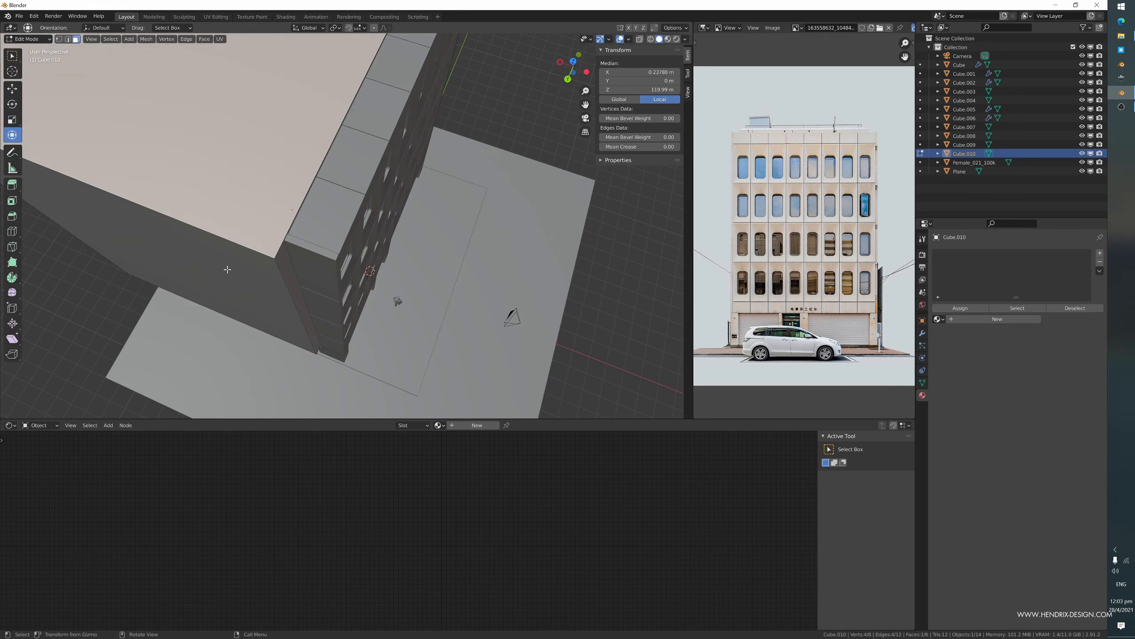
{"action": "left_click", "coordinate": [227, 269]}
{"action": "left_click_drag", "start_coordinate": [148, 313], "coordinate": [154, 305]}
- Raise the building block's bottom face about 0.11 m on Z to line up with the top of the pillars
{"action": "middle_click_drag", "start_coordinate": [154, 305], "coordinate": [255, 219]}
{"action": "scroll", "coordinate": [386, 278], "scroll_direction": "up", "scroll_amount": 4}
{"action": "left_click", "coordinate": [430, 222]}
{"action": "middle_click_drag", "start_coordinate": [430, 223], "coordinate": [357, 228]}
{"action": "key", "text": "g"}
{"action": "key", "text": "z"}
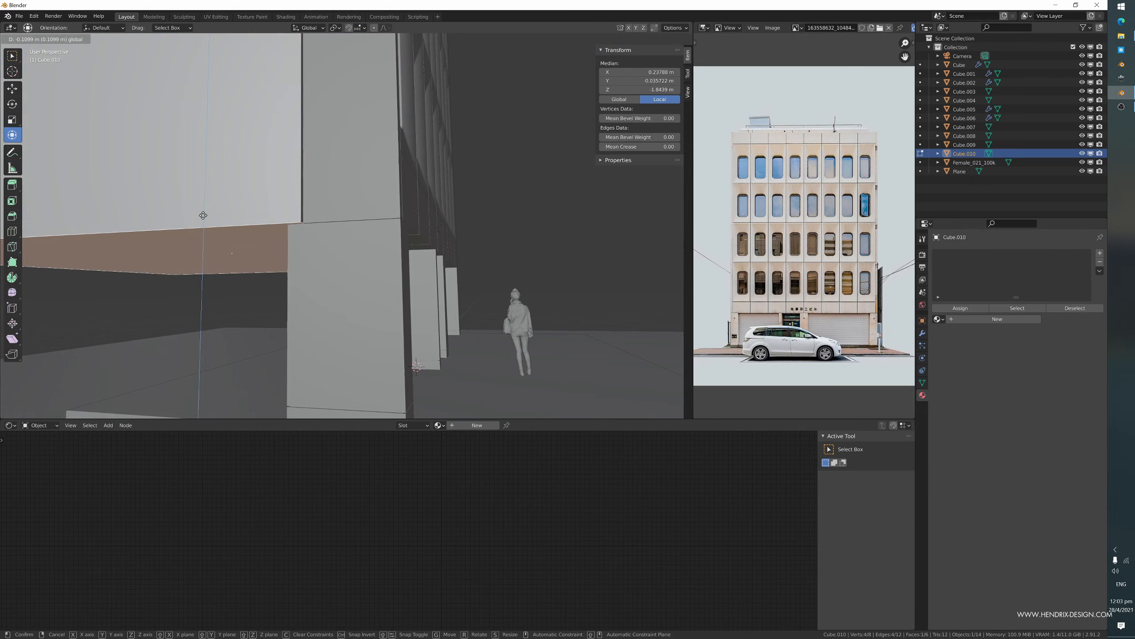
{"action": "left_click", "coordinate": [203, 215]}
- Add a loop cut across the building block near the facade and move it along X to about -0.75 m local
{"action": "key", "text": "Tab"}
{"action": "middle_click_drag", "start_coordinate": [204, 217], "coordinate": [304, 273]}
{"action": "scroll", "coordinate": [313, 253], "scroll_direction": "down", "scroll_amount": 3}
{"action": "key", "text": "Tab"}
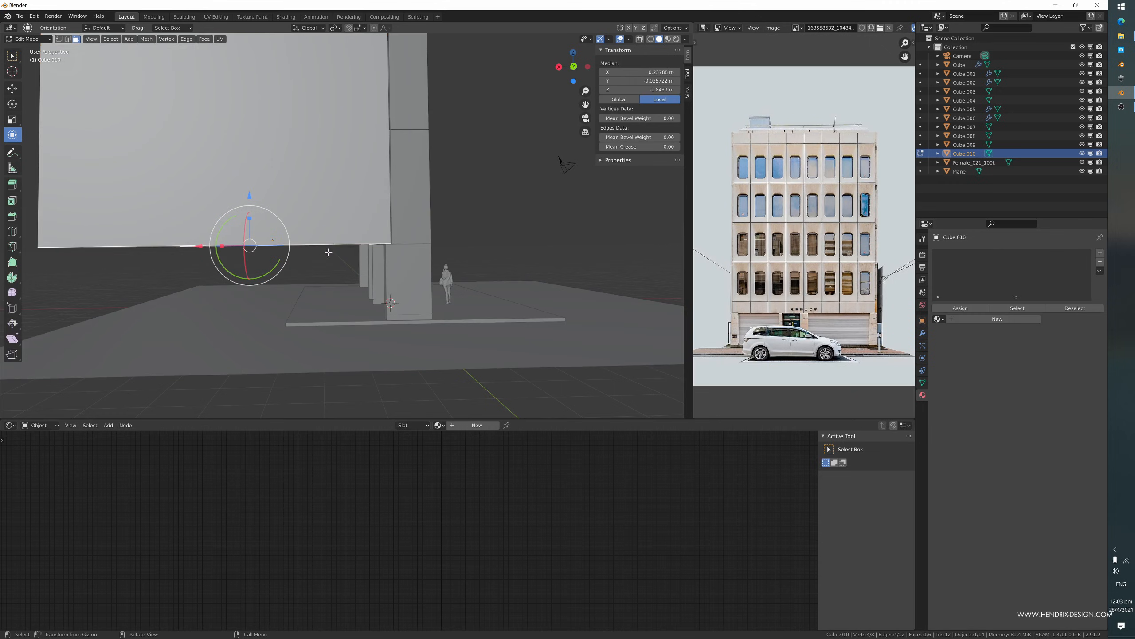
{"action": "left_click", "coordinate": [273, 245]}
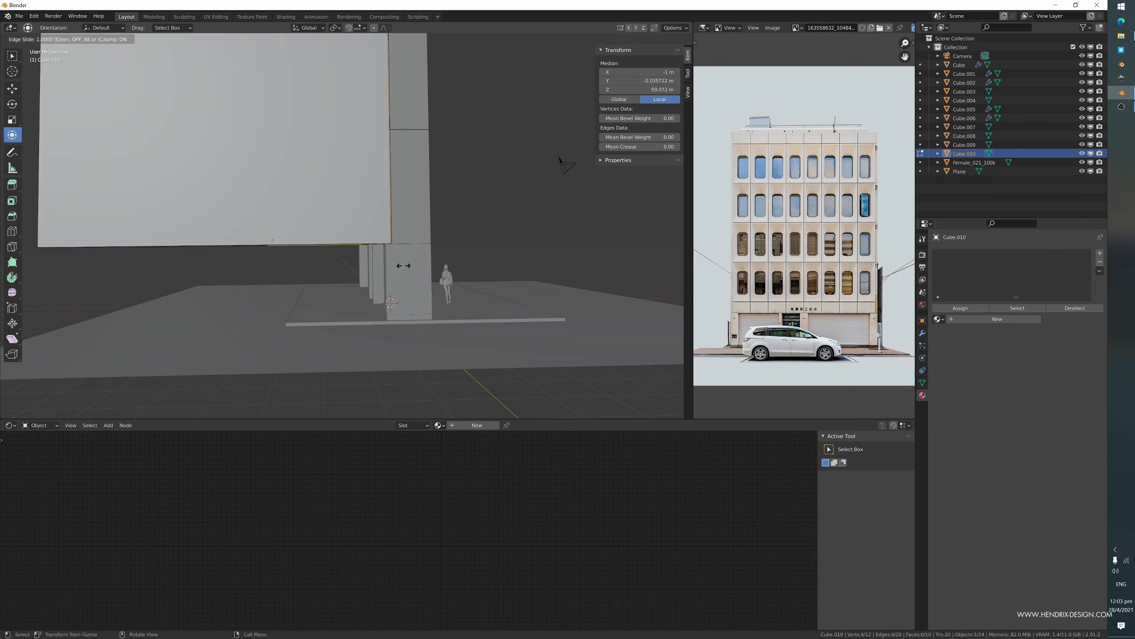
{"action": "left_click", "coordinate": [337, 253]}
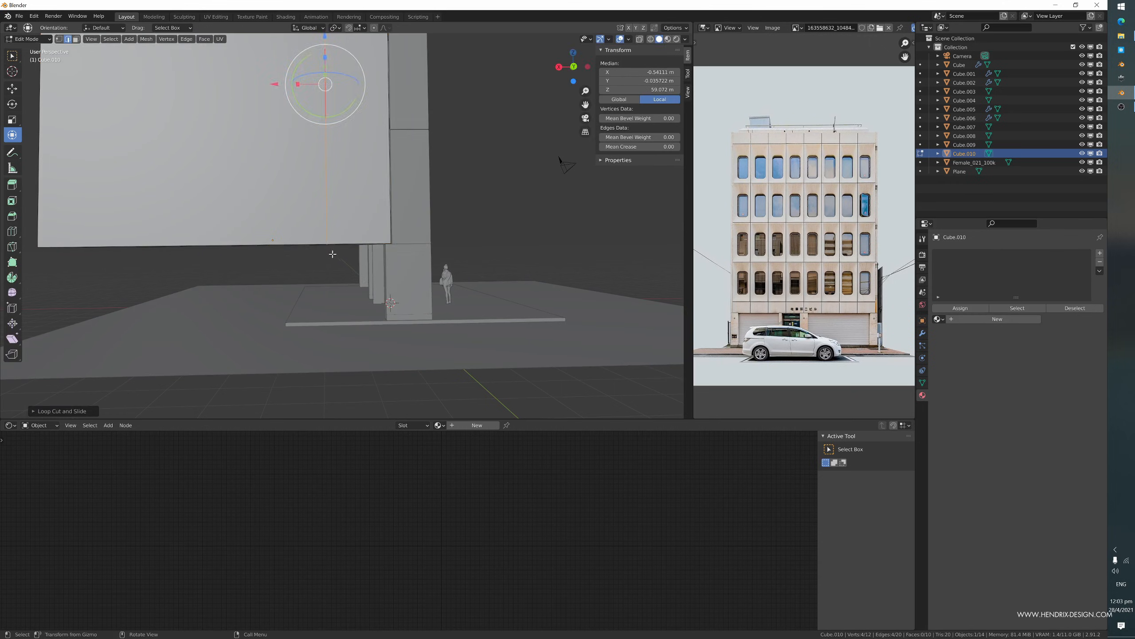
{"action": "scroll", "coordinate": [279, 297], "scroll_direction": "up", "scroll_amount": 3}
{"action": "key", "text": "g"}
{"action": "key", "text": "x"}
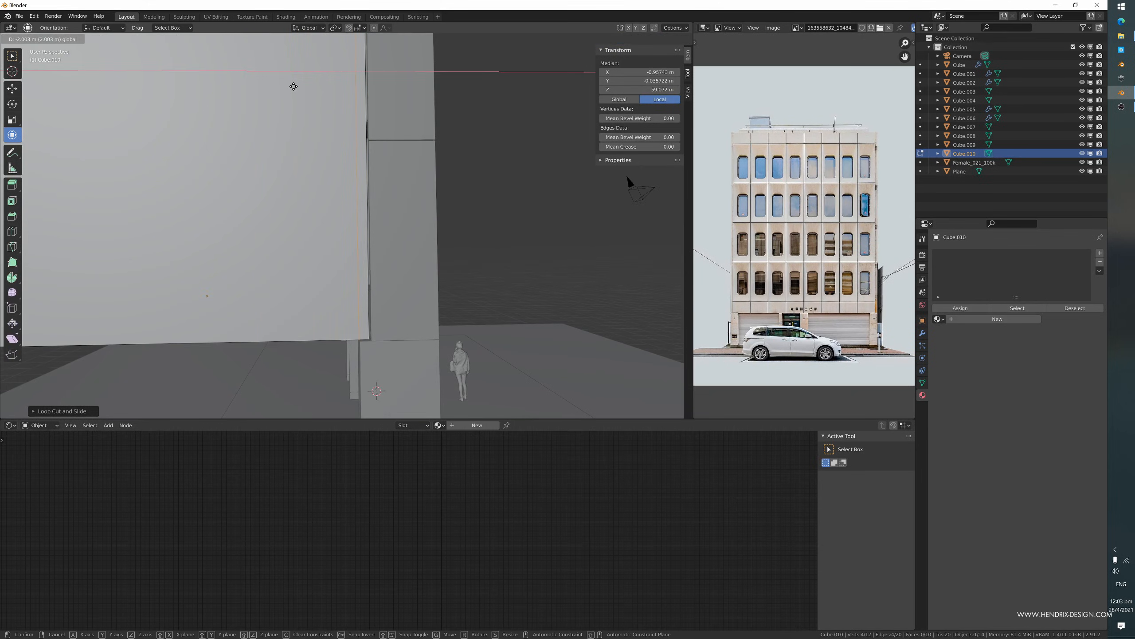
{"action": "left_click", "coordinate": [267, 97]}
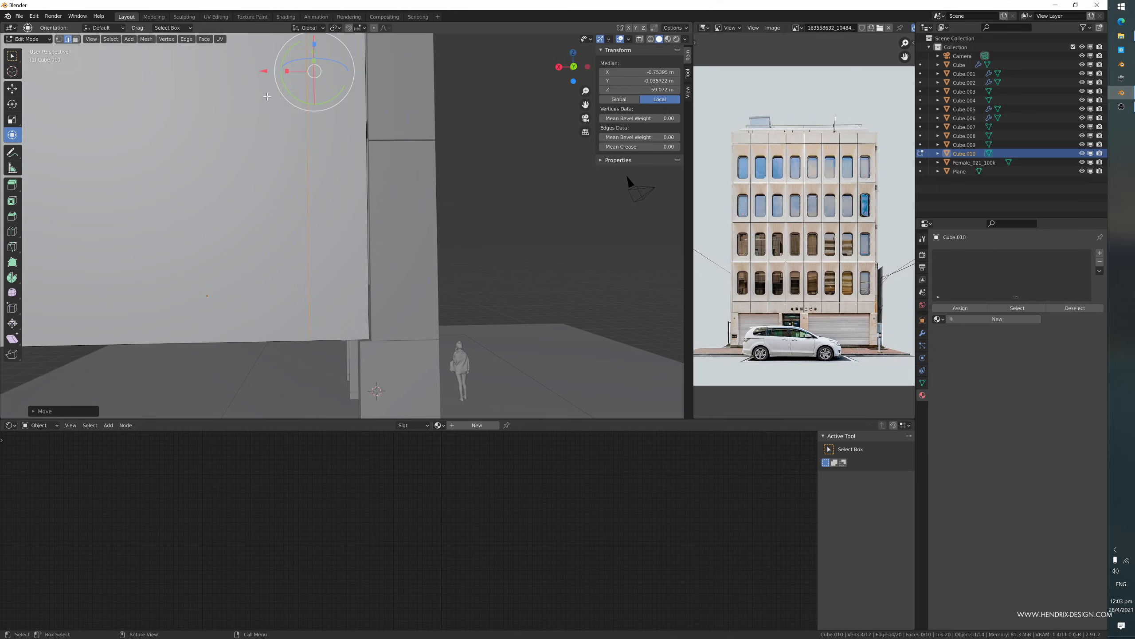
- Extrude the block's bottom face behind the loop cut down to the ground, for an overall height of 18.5 m
{"action": "middle_click_drag", "start_coordinate": [267, 96], "coordinate": [248, 289]}
{"action": "left_click", "coordinate": [260, 263]}
{"action": "key", "text": "3"}
{"action": "left_click", "coordinate": [255, 273]}
{"action": "scroll", "coordinate": [253, 275], "scroll_direction": "down", "scroll_amount": 2}
{"action": "key", "text": "e"}
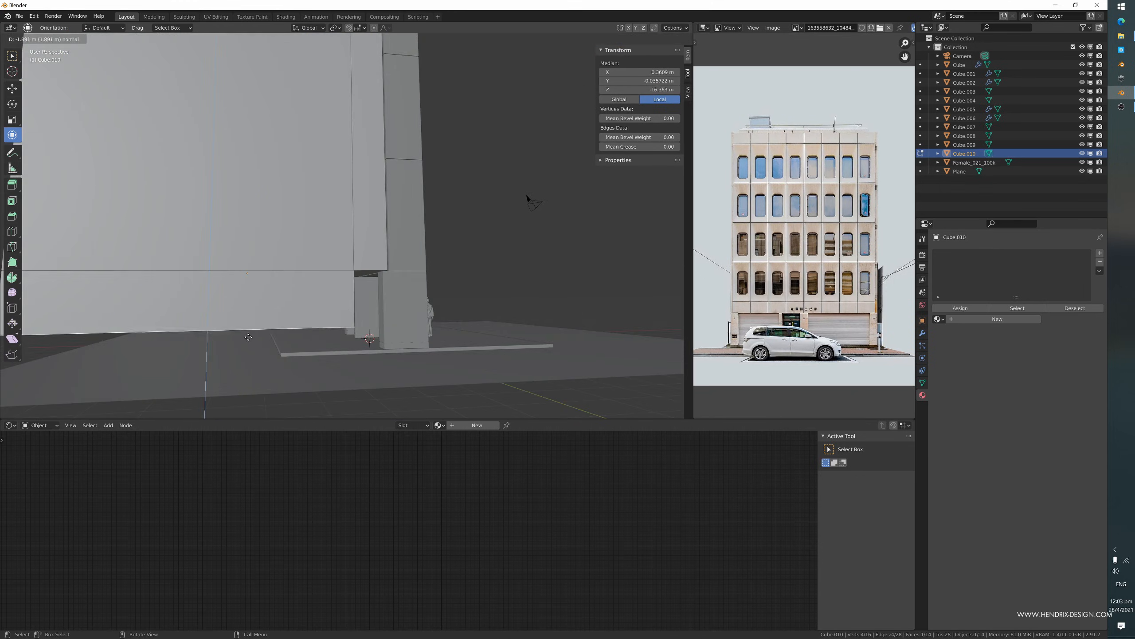
{"action": "left_click", "coordinate": [247, 351]}
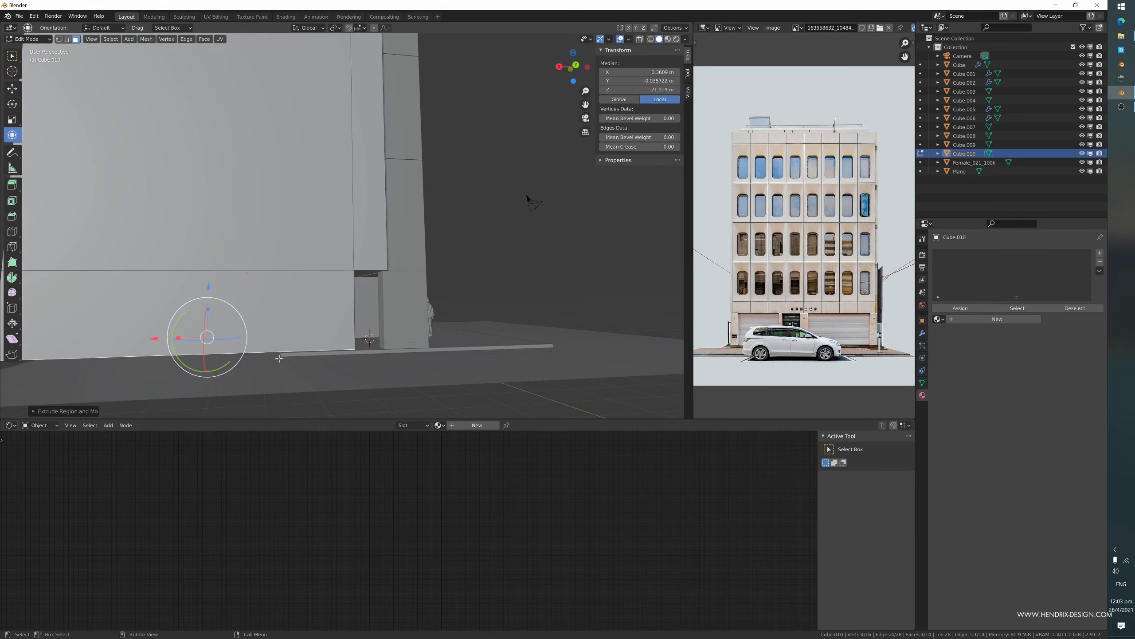
{"action": "middle_click_drag", "start_coordinate": [279, 360], "coordinate": [308, 362]}
{"action": "middle_click_drag", "start_coordinate": [414, 356], "coordinate": [378, 308]}
{"action": "scroll", "coordinate": [366, 337], "scroll_direction": "up", "scroll_amount": 4}
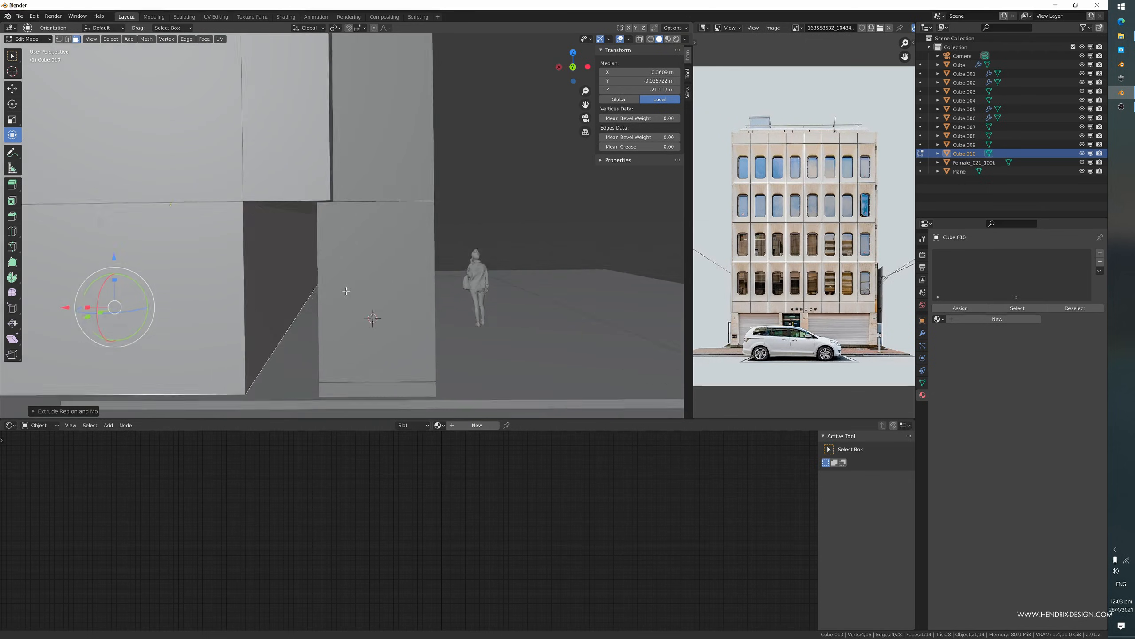
{"action": "scroll", "coordinate": [378, 309], "scroll_direction": "up", "scroll_amount": 4}
{"action": "left_click", "coordinate": [523, 325]}
{"action": "key", "text": "Tab"}
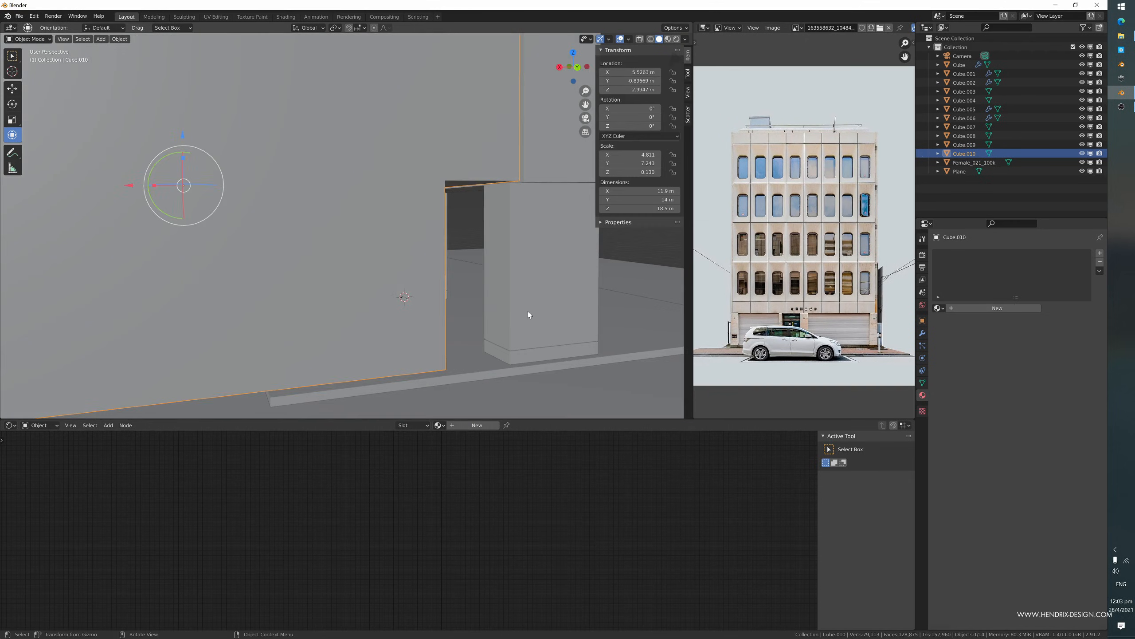
- Extend the rear faces of the first end pillar along X to the ground-floor block, making it 2.56 m deep
{"action": "left_click", "coordinate": [528, 313]}
{"action": "key", "text": "Tab"}
{"action": "left_click", "coordinate": [499, 352]}
{"action": "left_click", "coordinate": [507, 342], "text": "shift"}
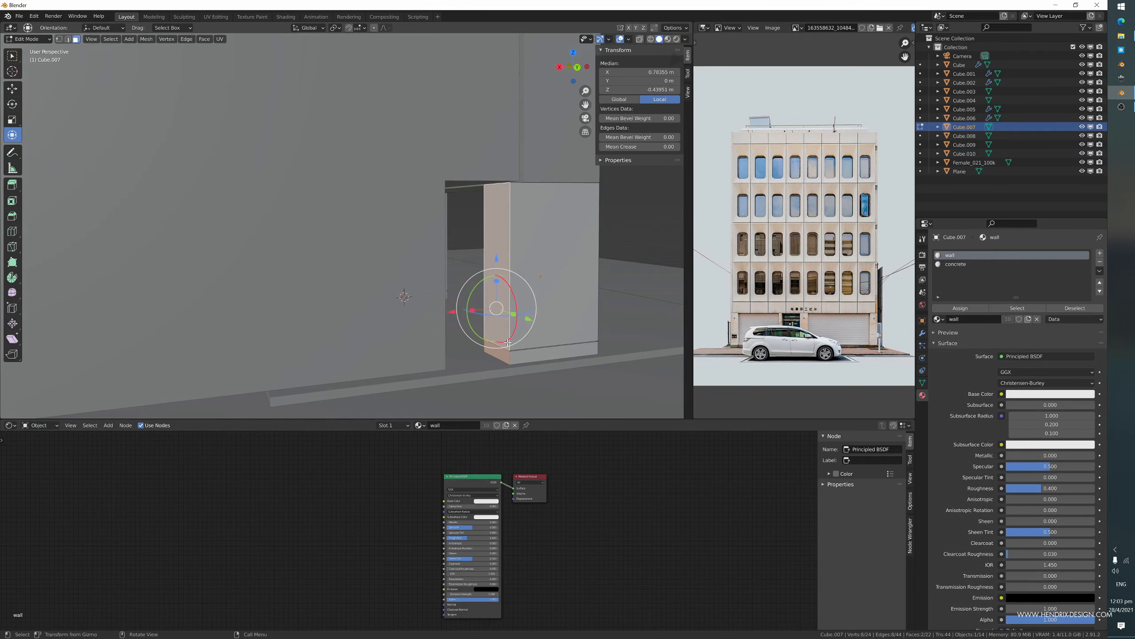
{"action": "left_click_drag", "start_coordinate": [459, 317], "coordinate": [387, 314]}
{"action": "middle_click_drag", "start_coordinate": [388, 314], "coordinate": [415, 312]}
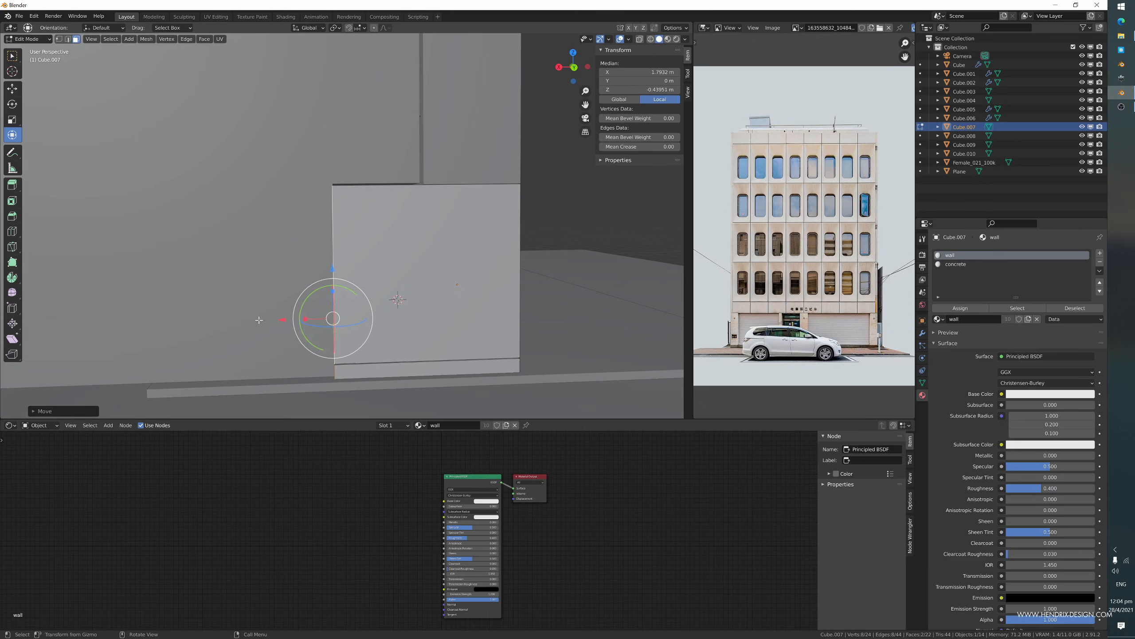
{"action": "left_click_drag", "start_coordinate": [282, 321], "coordinate": [284, 320]}
{"action": "key", "text": "Tab"}
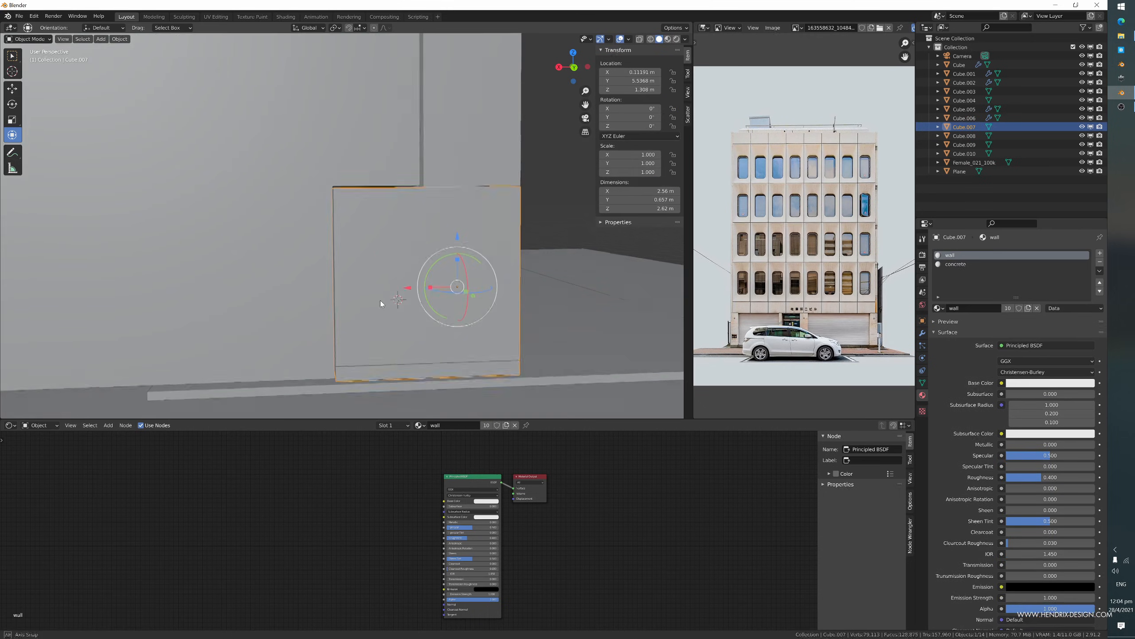
- Extend the opposite end pillar's rear wall and concrete faces along X to the block, making it 2.56 m deep
{"action": "middle_click_drag", "start_coordinate": [379, 300], "coordinate": [151, 313]}
{"action": "left_click", "coordinate": [162, 323]}
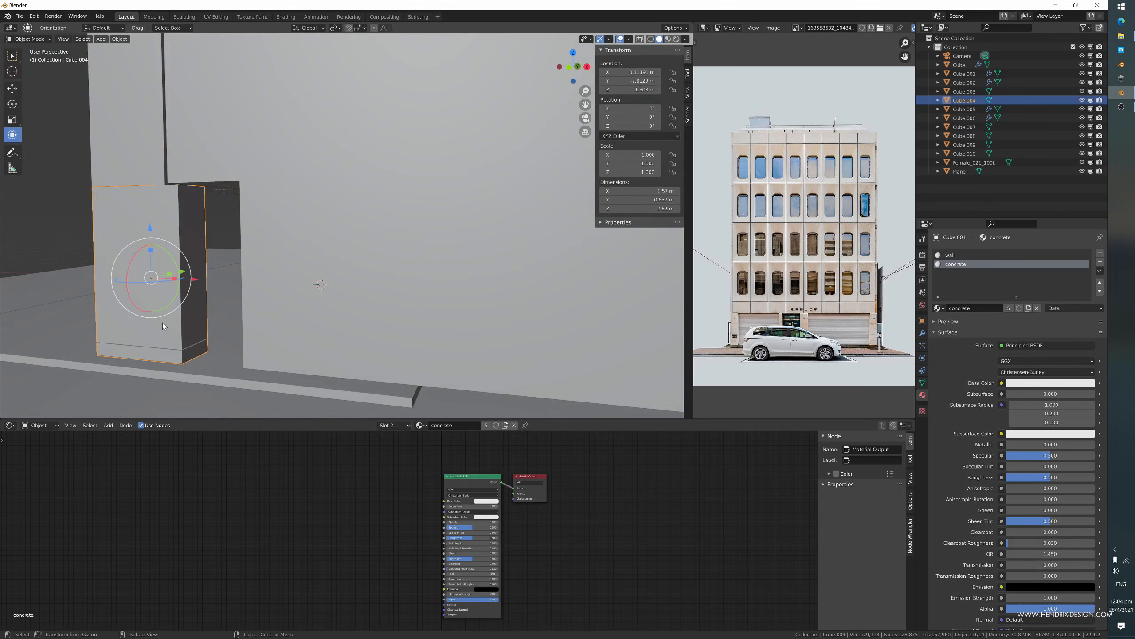
{"action": "key", "text": "Tab"}
{"action": "left_click", "coordinate": [191, 352]}
{"action": "left_click", "coordinate": [195, 324], "text": "shift"}
{"action": "middle_click_drag", "start_coordinate": [302, 332], "coordinate": [316, 333]}
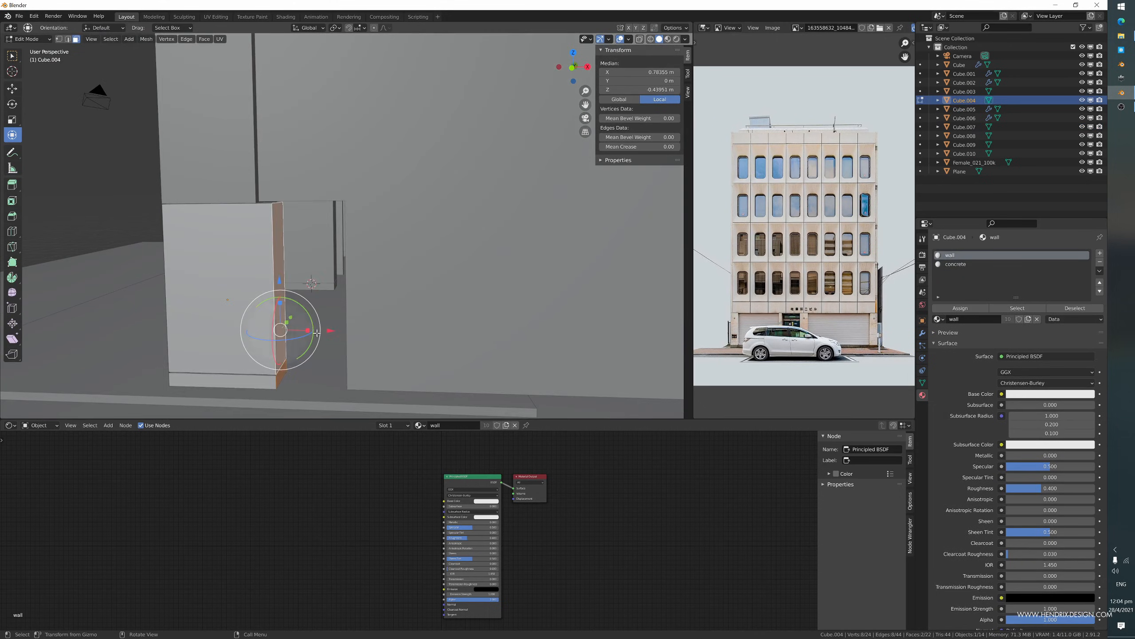
{"action": "left_click_drag", "start_coordinate": [333, 330], "coordinate": [401, 340]}
{"action": "middle_click_drag", "start_coordinate": [401, 340], "coordinate": [379, 285]}
{"action": "scroll", "coordinate": [412, 337], "scroll_direction": "down", "scroll_amount": 4}
{"action": "key", "text": "Tab"}
{"action": "left_click", "coordinate": [444, 344]}
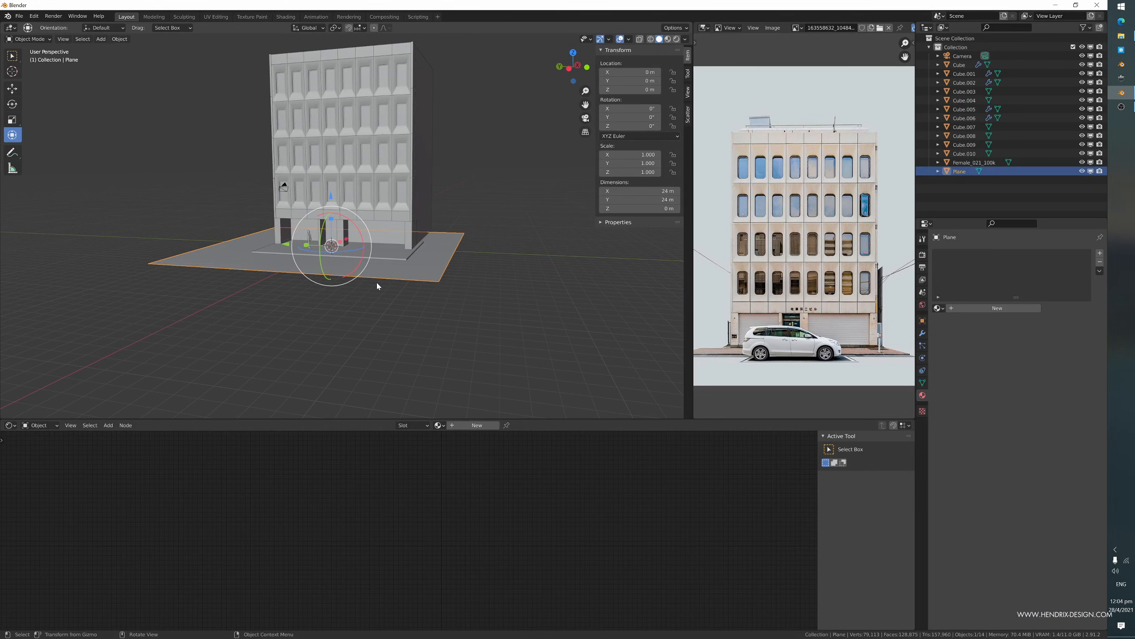
- Duplicate the concrete base's inner side face on the end pillar and extrude it about 6 m along Y to the next pillar
{"action": "scroll", "coordinate": [403, 246], "scroll_direction": "up", "scroll_amount": 10}
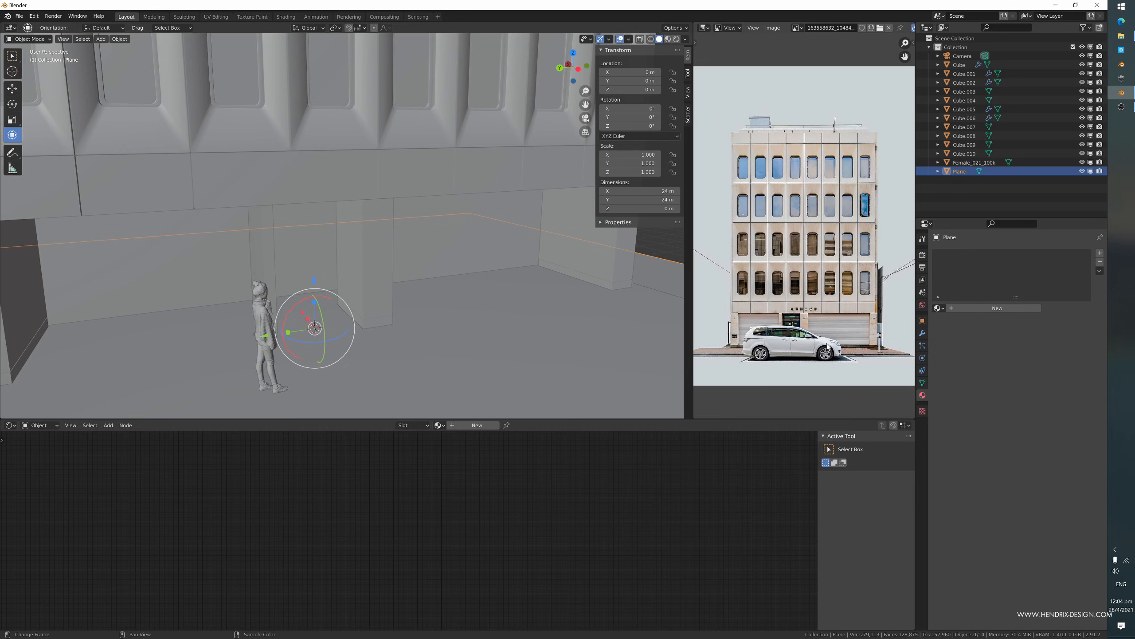
{"action": "middle_click_drag", "start_coordinate": [483, 232], "coordinate": [562, 283]}
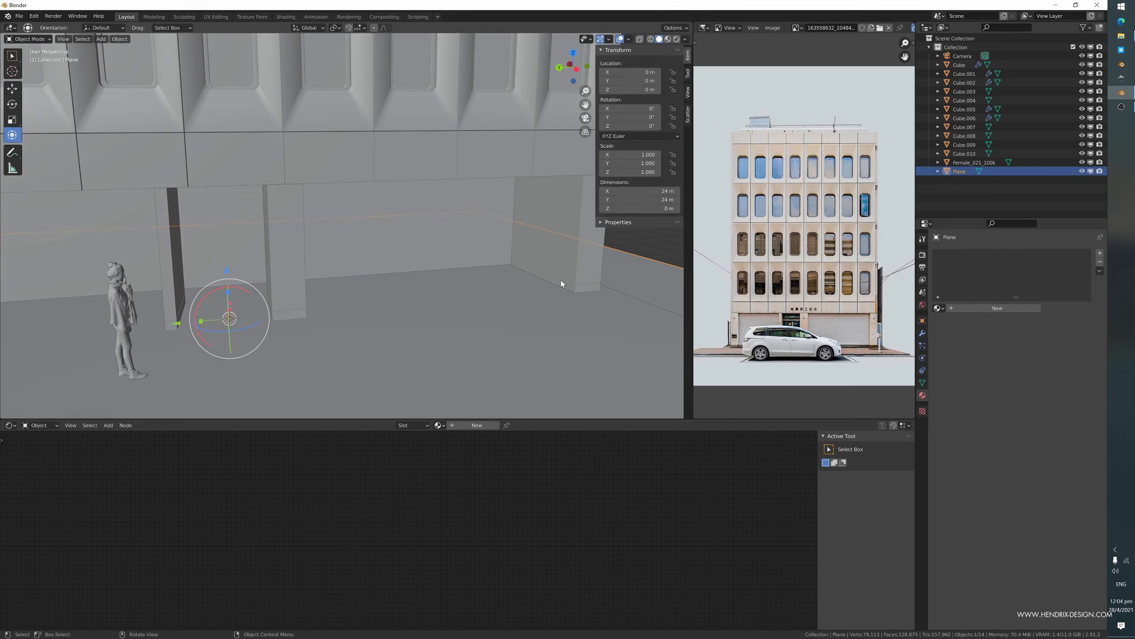
{"action": "left_click", "coordinate": [561, 284]}
{"action": "key", "text": "Caps_Lock"}
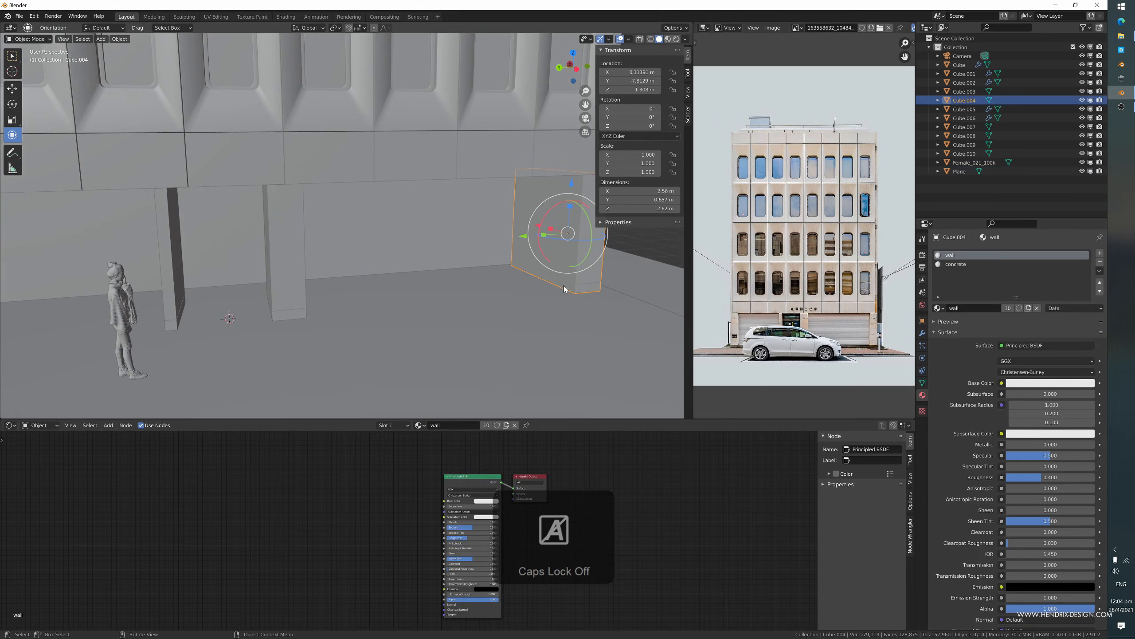
{"action": "key", "text": "Tab"}
{"action": "left_click", "coordinate": [555, 293]}
{"action": "scroll", "coordinate": [559, 295], "scroll_direction": "up", "scroll_amount": 2}
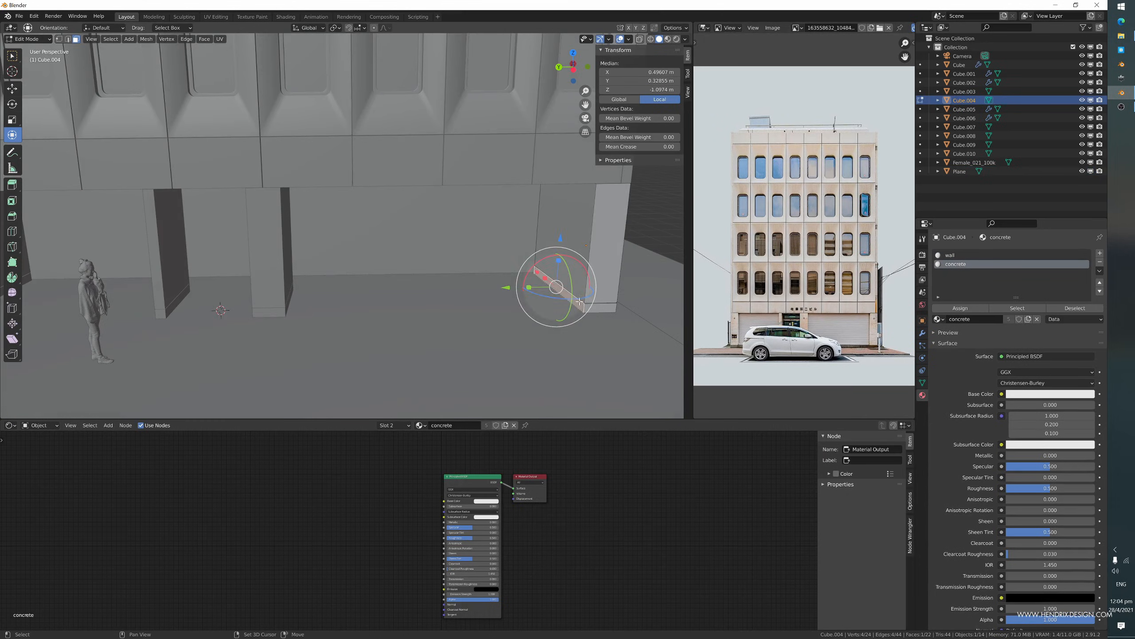
{"action": "key", "text": "shift+d"}
{"action": "key", "text": "y"}
{"action": "left_click", "coordinate": [574, 298]}
{"action": "key", "text": "e"}
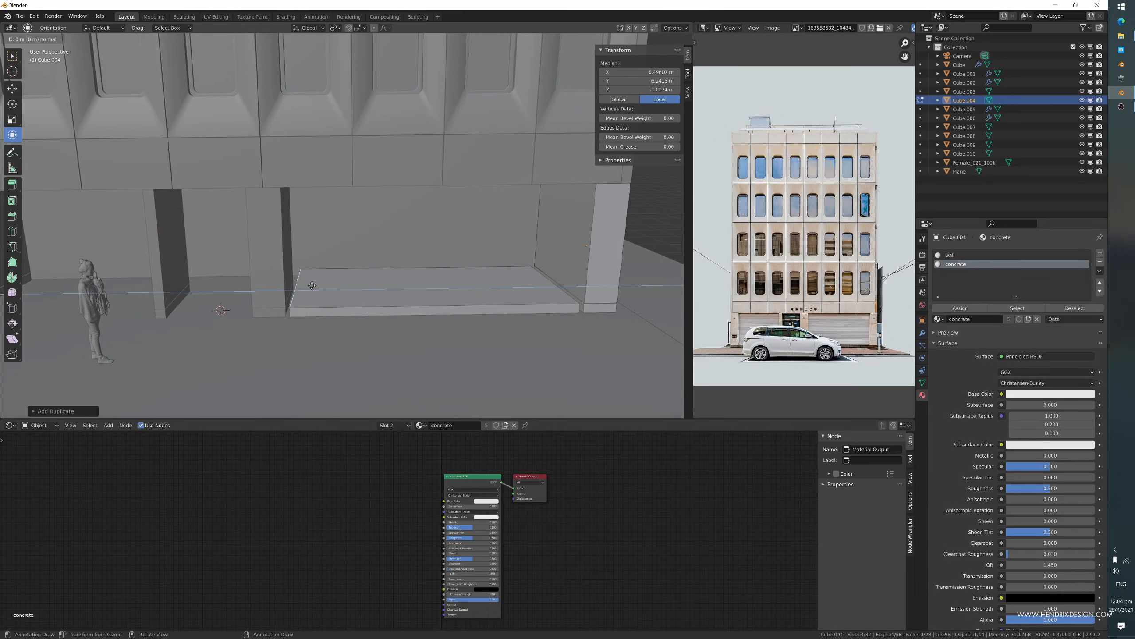
{"action": "left_click", "coordinate": [308, 286]}
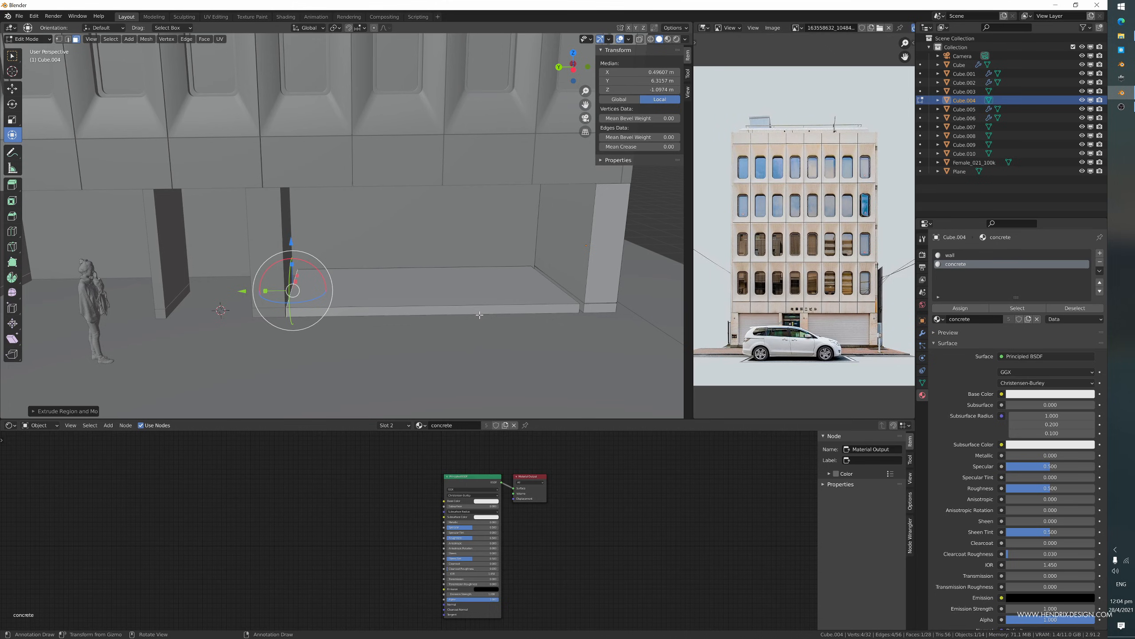
- Separate the extruded concrete base from the end pillar into its own object and select it
{"action": "key", "text": "l"}
{"action": "key", "text": "p"}
{"action": "left_click", "coordinate": [451, 324]}
{"action": "key", "text": "Tab"}
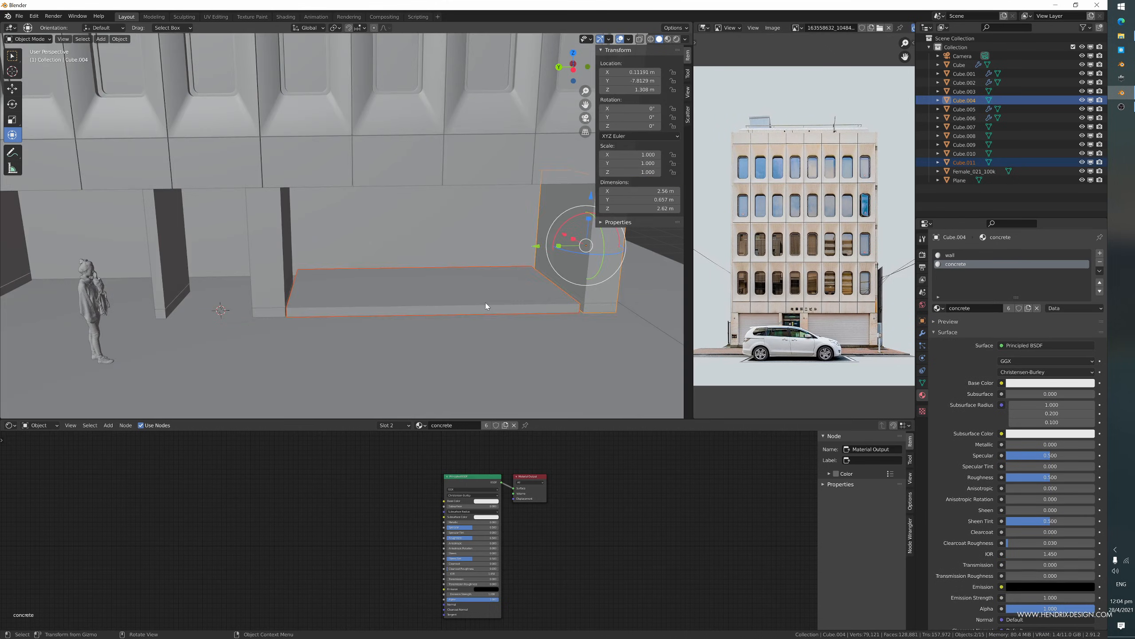
{"action": "left_click", "coordinate": [487, 307]}
- Adjust both end faces of the separated concrete base along Y to meet the pillars, at a length of 5.99 m
{"action": "middle_click_drag", "start_coordinate": [514, 311], "coordinate": [467, 320]}
{"action": "key", "text": "Tab"}
{"action": "left_click", "coordinate": [497, 359]}
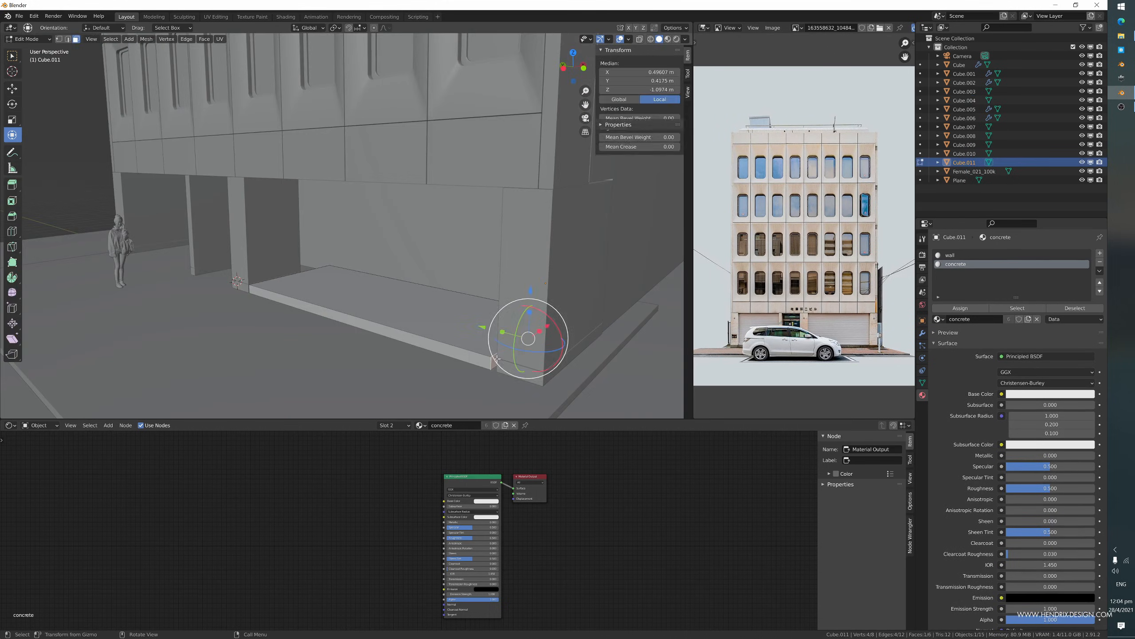
{"action": "left_click_drag", "start_coordinate": [479, 327], "coordinate": [492, 331]}
{"action": "middle_click_drag", "start_coordinate": [492, 331], "coordinate": [323, 321]}
{"action": "left_click", "coordinate": [321, 328]}
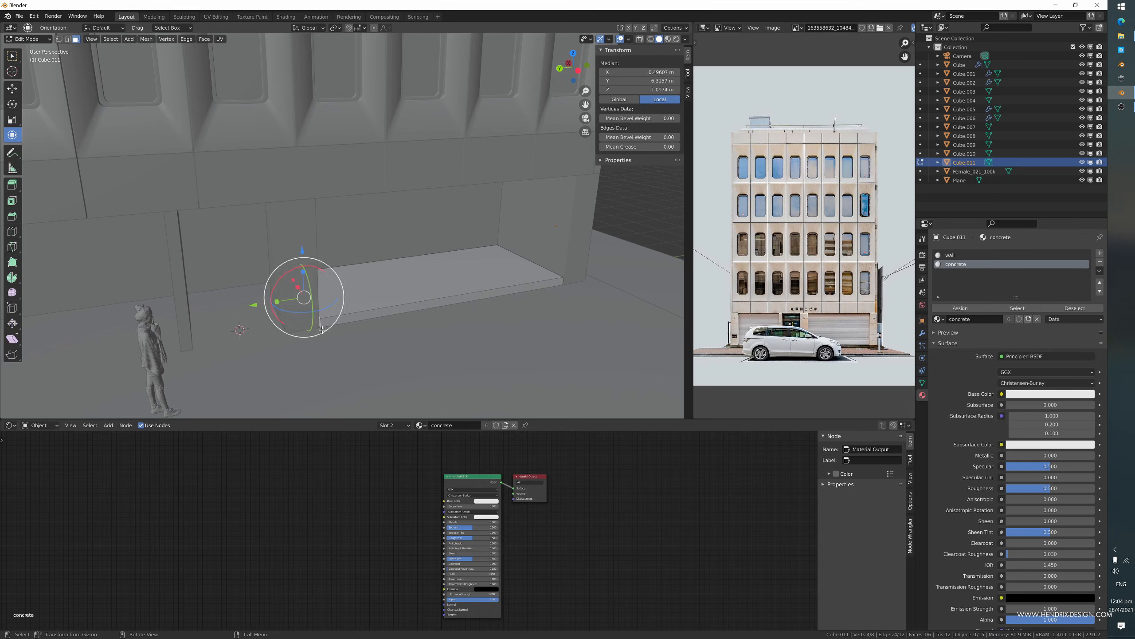
{"action": "left_click_drag", "start_coordinate": [253, 305], "coordinate": [253, 306]}
{"action": "key", "text": "Tab"}
- Set the concrete base's origin to its geometry and shift the base slightly back along X
{"action": "right_click", "coordinate": [478, 284]}
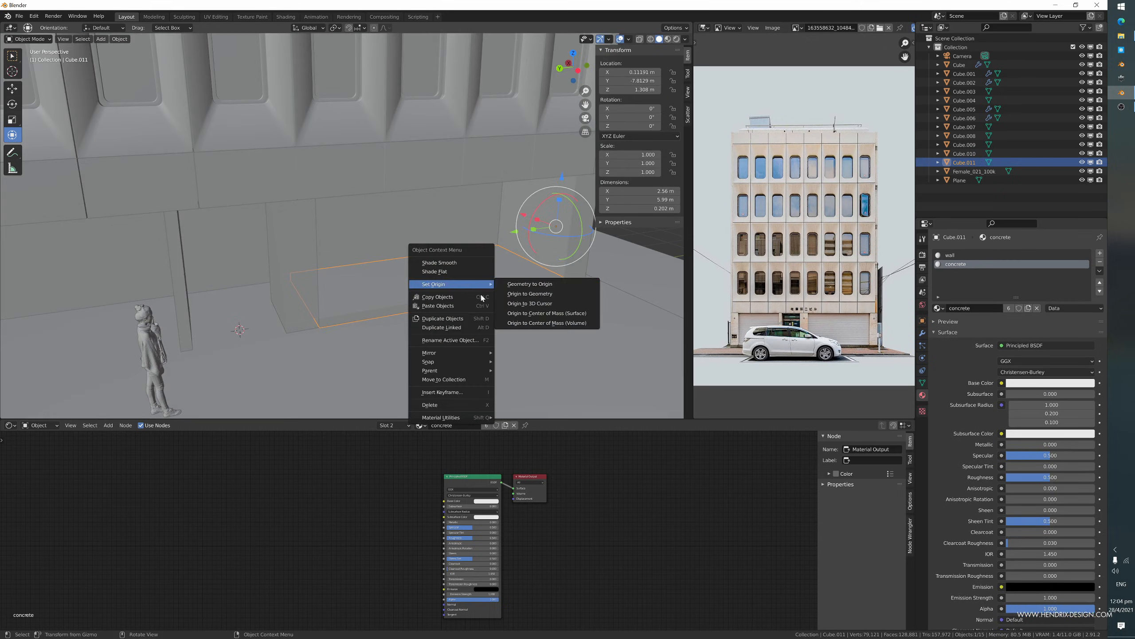
{"action": "left_click", "coordinate": [524, 296]}
{"action": "left_click_drag", "start_coordinate": [403, 264], "coordinate": [398, 260]}
- Extend the concrete base's end face about 6.7 m along Y to the far end pillar and apply the object's transform
{"action": "middle_click_drag", "start_coordinate": [399, 261], "coordinate": [460, 289]}
{"action": "key", "text": "Tab"}
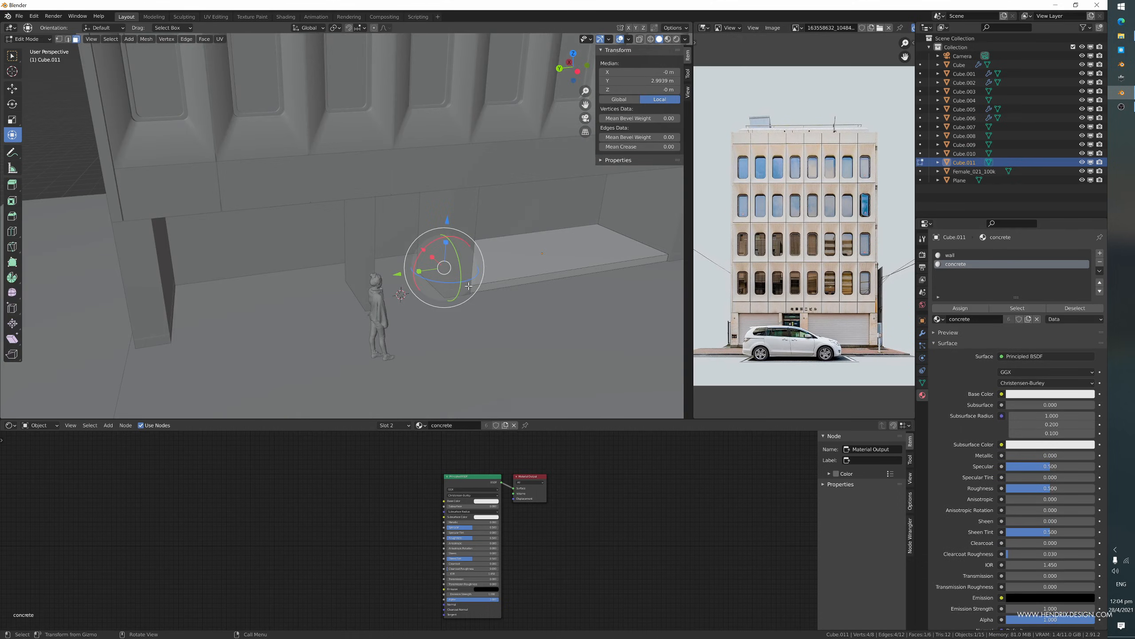
{"action": "left_click_drag", "start_coordinate": [402, 276], "coordinate": [121, 278]}
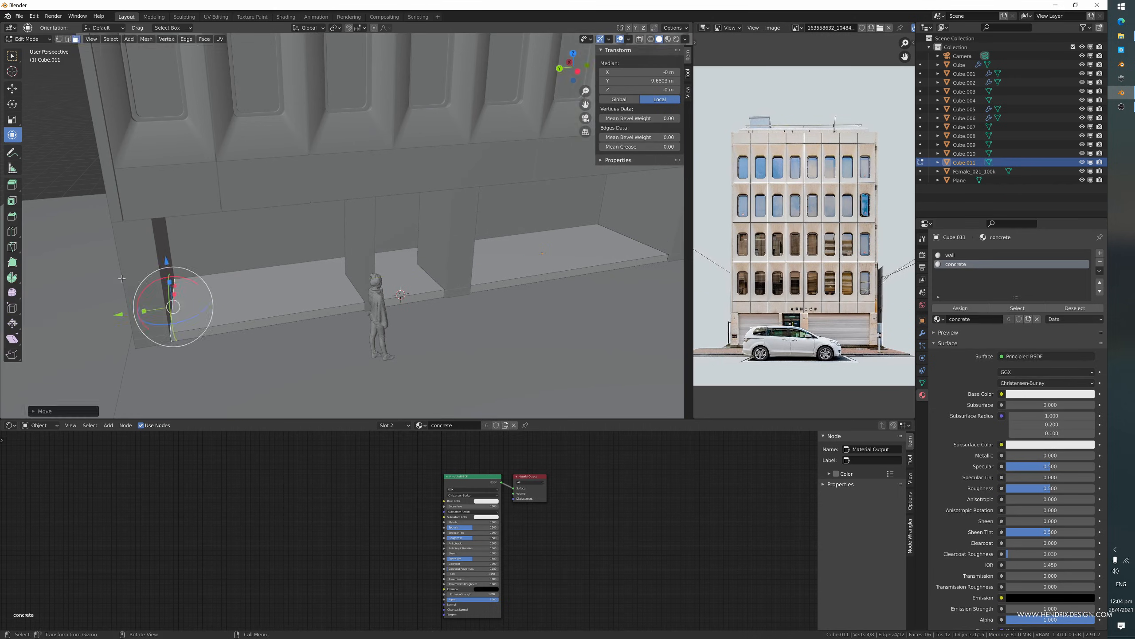
{"action": "key", "text": "Tab"}
{"action": "middle_click_drag", "start_coordinate": [122, 278], "coordinate": [298, 328]}
{"action": "key", "text": "ctrl+a"}
{"action": "left_click", "coordinate": [268, 295]}
{"action": "left_click", "coordinate": [159, 327]}
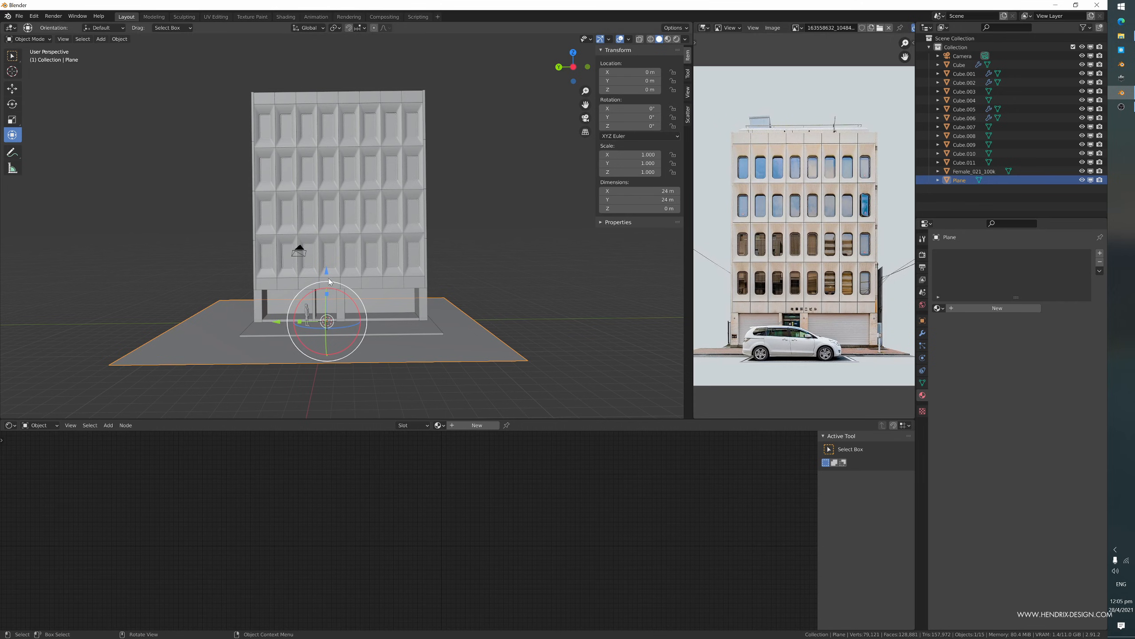
- Turn on X-ray for the window facade mesh and raise the upper part of its base window module slightly on Z
{"action": "mouse_move", "coordinate": [335, 283]}
{"action": "middle_mouse_down"}
{"action": "mouse_move", "coordinate": [394, 276]}
{"action": "mouse_move", "coordinate": [282, 277]}
{"action": "mouse_move", "coordinate": [338, 274]}
{"action": "mouse_move", "coordinate": [311, 284]}
{"action": "mouse_move", "coordinate": [368, 311]}
{"action": "mouse_move", "coordinate": [330, 298]}
{"action": "mouse_move", "coordinate": [339, 292]}
{"action": "middle_mouse_up"}
{"action": "scroll", "coordinate": [344, 278], "scroll_direction": "up", "scroll_amount": 2}
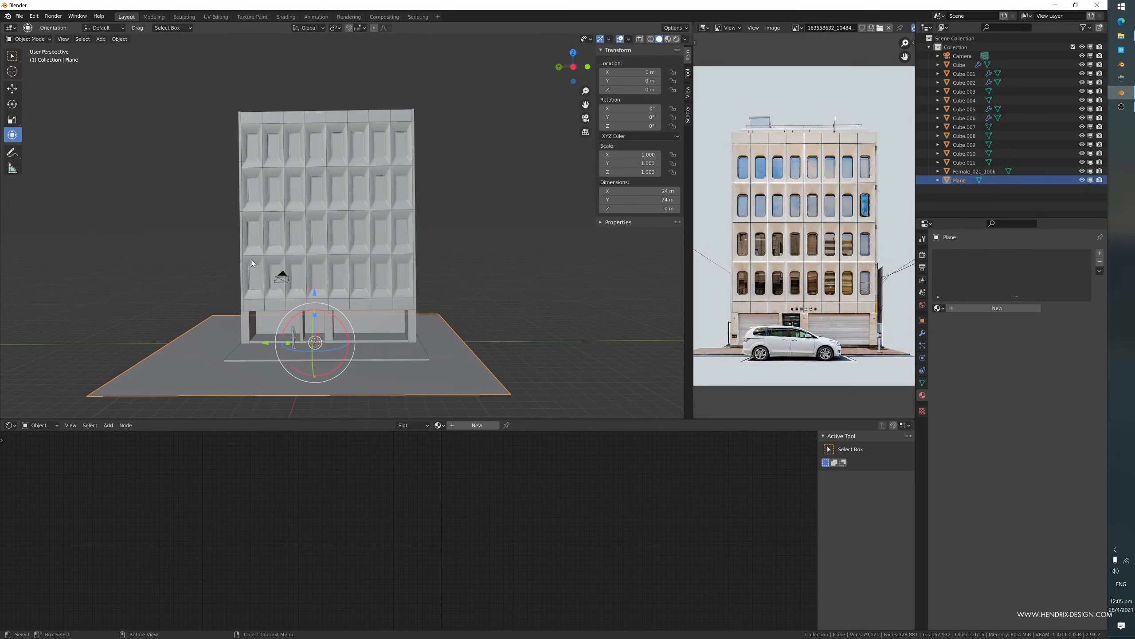
{"action": "scroll", "coordinate": [229, 284], "scroll_direction": "up", "scroll_amount": 3}
{"action": "left_click", "coordinate": [302, 279]}
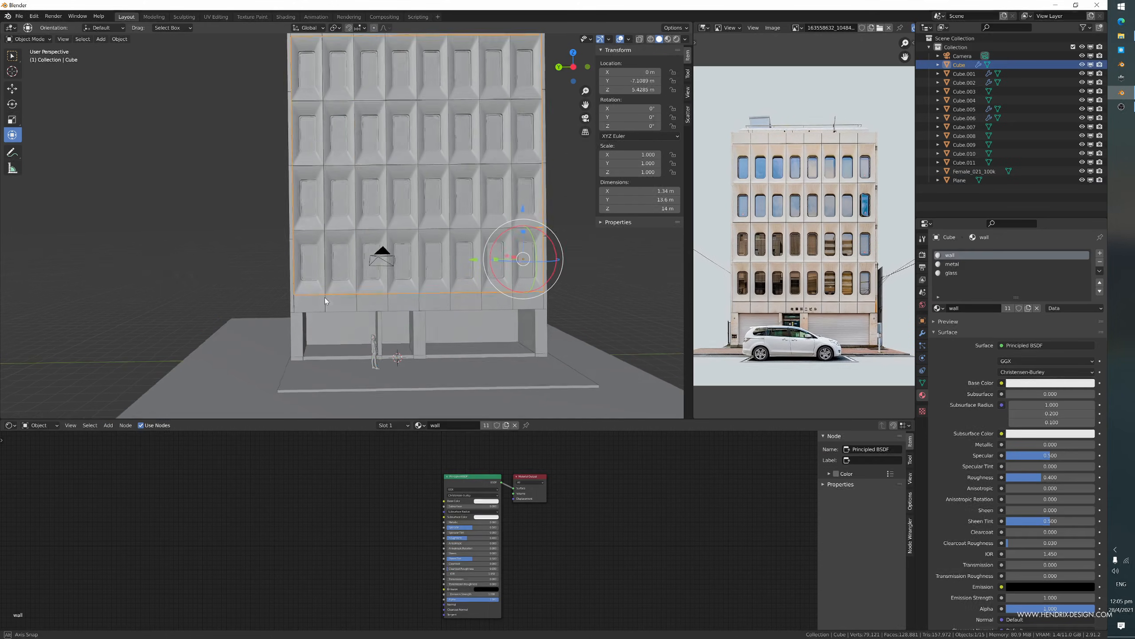
{"action": "key", "text": "Tab"}
{"action": "scroll", "coordinate": [371, 277], "scroll_direction": "up", "scroll_amount": 6}
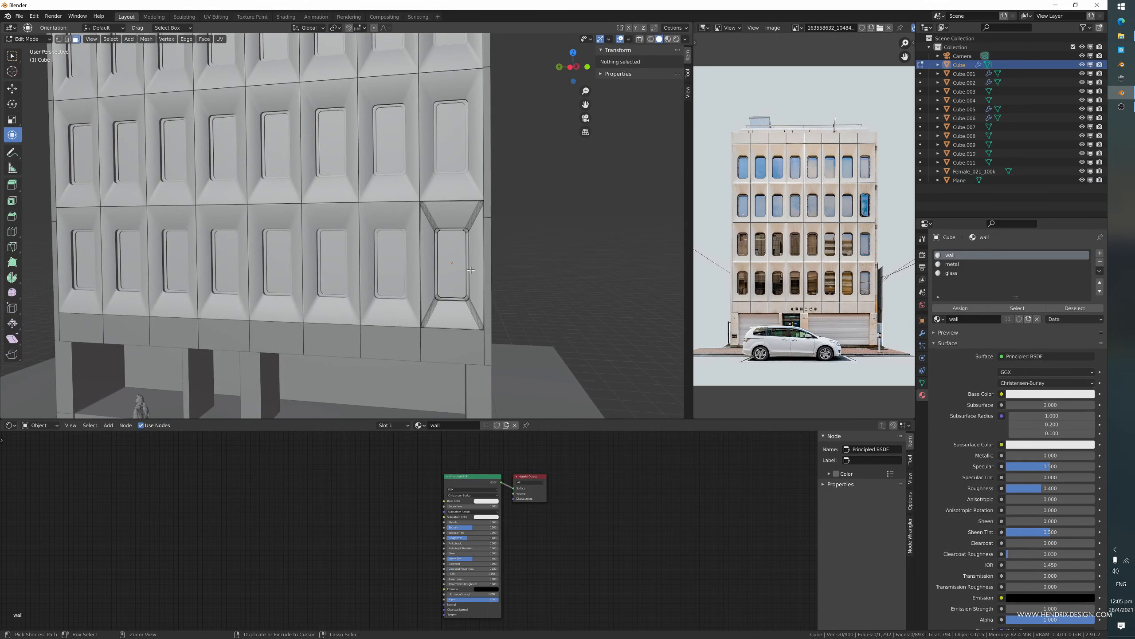
{"action": "key", "text": "alt+z"}
{"action": "left_click_drag", "start_coordinate": [374, 139], "coordinate": [584, 237]}
{"action": "left_click_drag", "start_coordinate": [456, 172], "coordinate": [456, 162]}
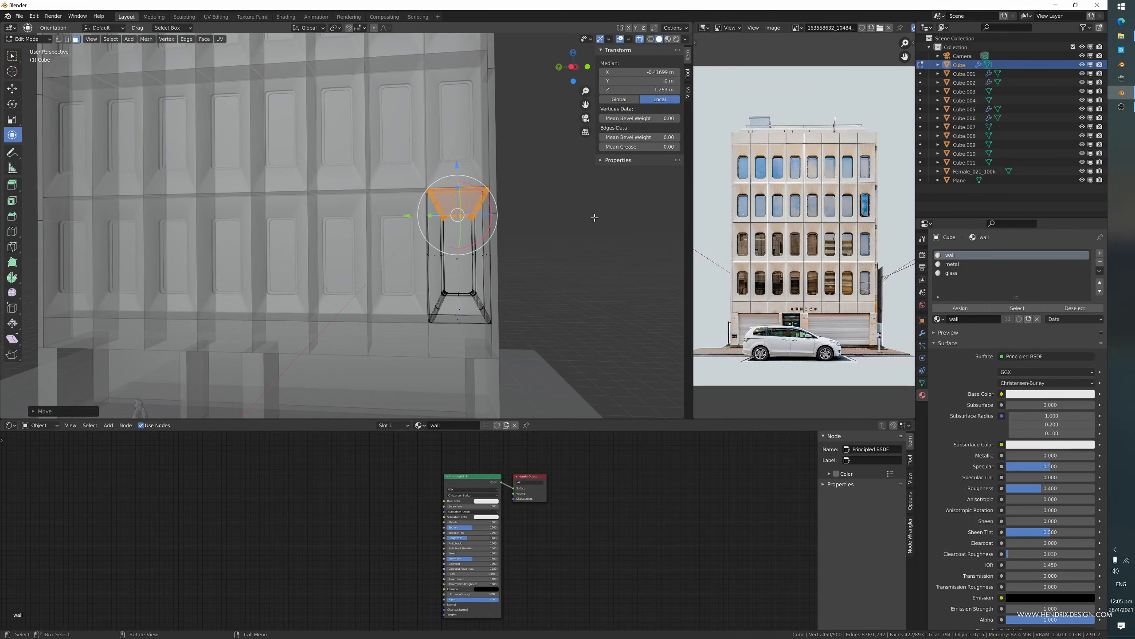
- Stretch the top and bottom edge faces of the base window module slightly apart along Z
{"action": "middle_click_drag", "start_coordinate": [594, 217], "coordinate": [580, 223]}
{"action": "left_click_drag", "start_coordinate": [388, 170], "coordinate": [531, 195]}
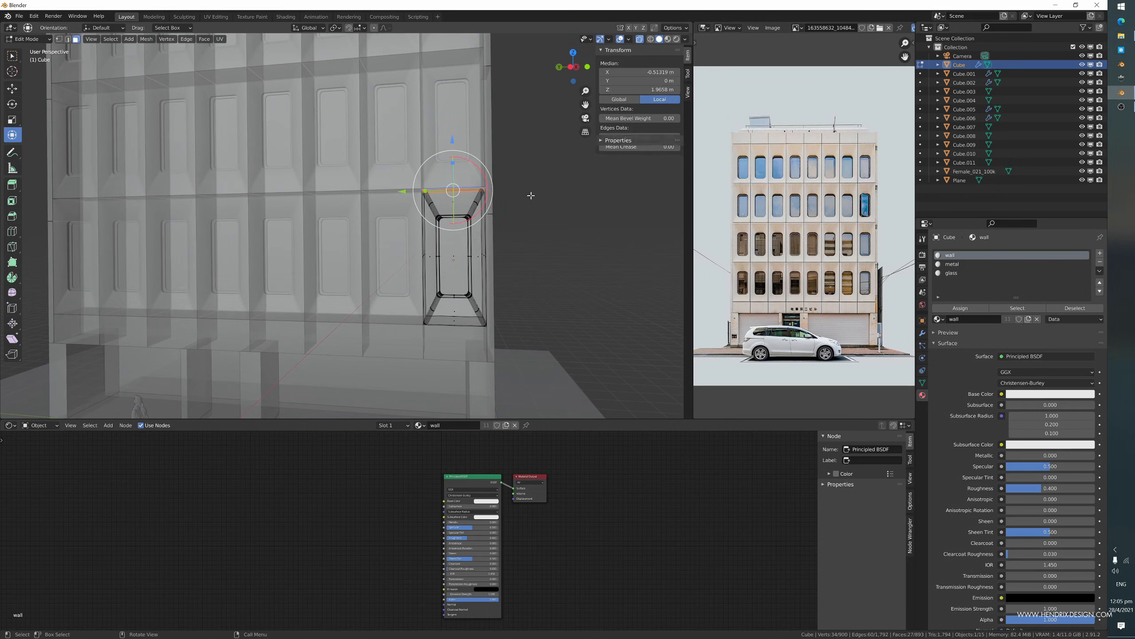
{"action": "key", "text": "g"}
{"action": "key", "text": "z"}
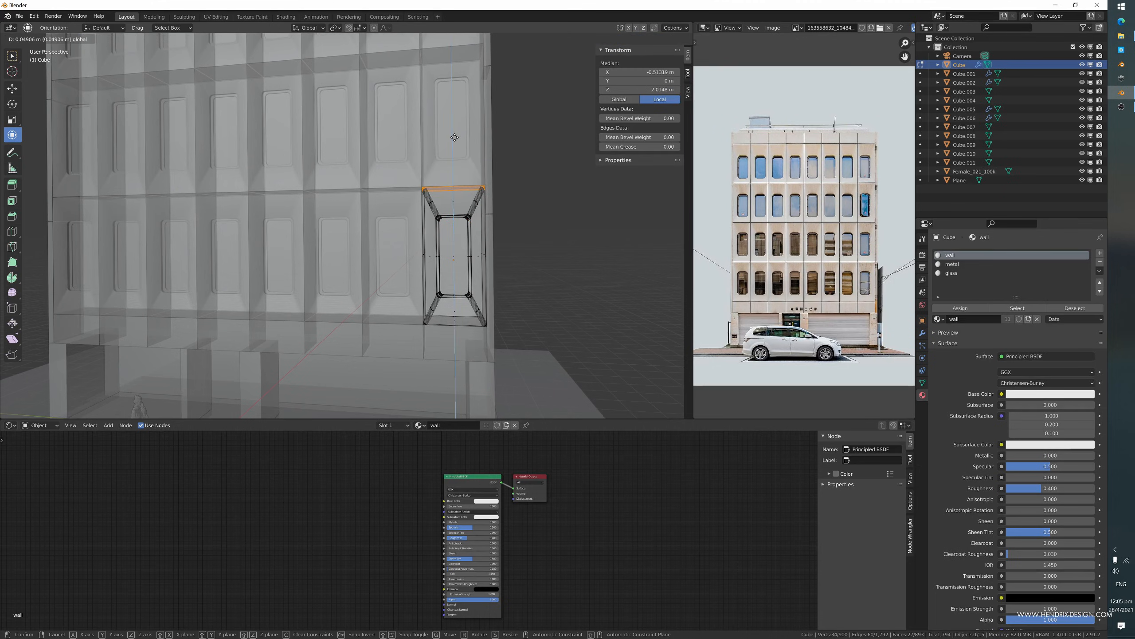
{"action": "key", "text": "Escape"}
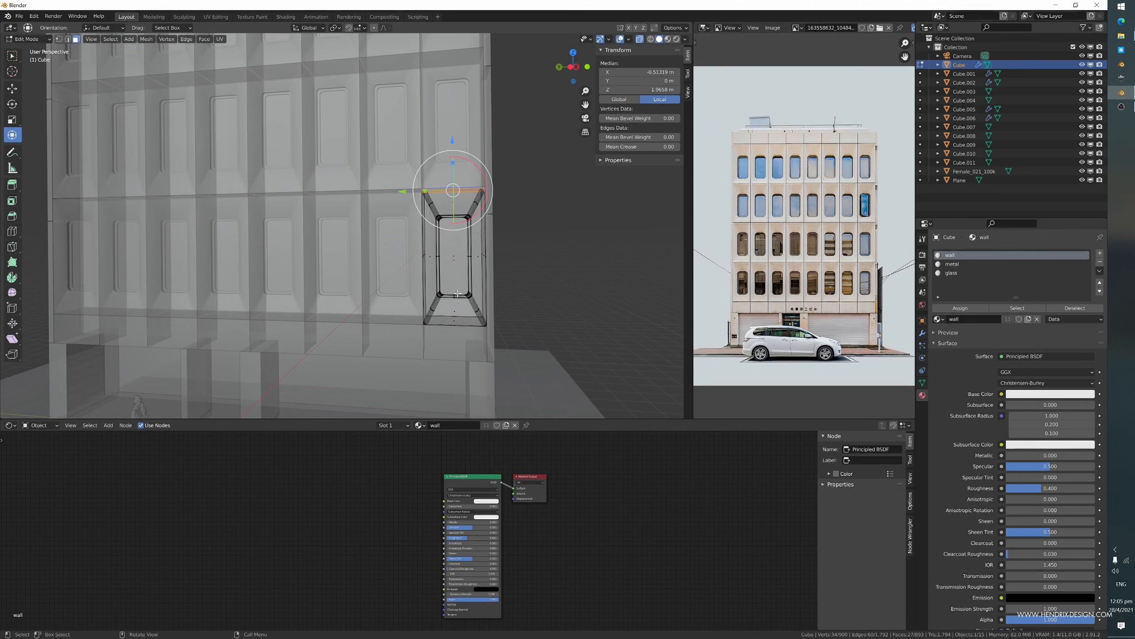
{"action": "middle_click_drag", "start_coordinate": [432, 339], "coordinate": [432, 332]}
{"action": "left_click_drag", "start_coordinate": [527, 309], "coordinate": [530, 318], "text": "shift"}
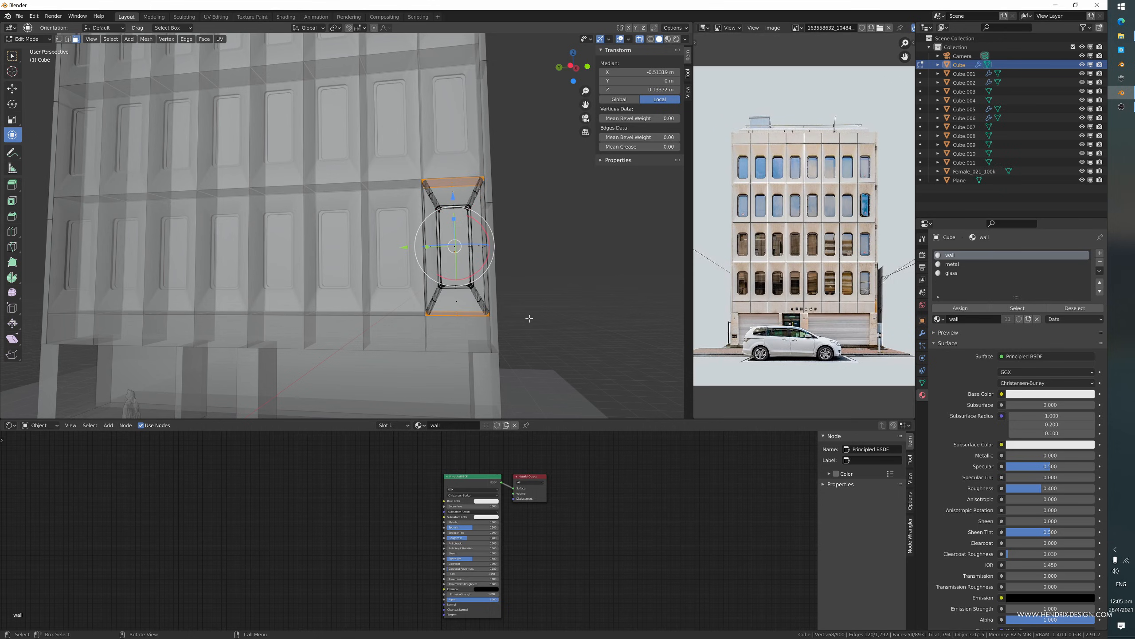
{"action": "left_click_drag", "start_coordinate": [453, 218], "coordinate": [453, 218]}
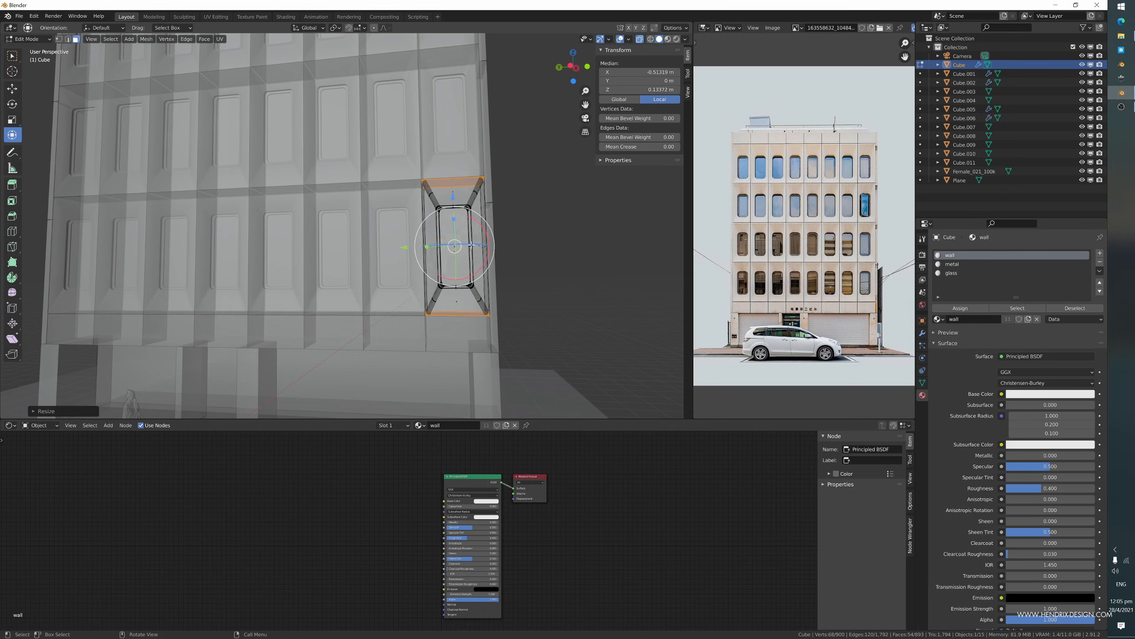
- Leave mesh editing and shift the whole window facade slightly along Z to a location of 5.4343 m
{"action": "key", "text": "a"}
{"action": "scroll", "coordinate": [456, 253], "scroll_direction": "up", "scroll_amount": 4}
{"action": "key", "text": "Tab"}
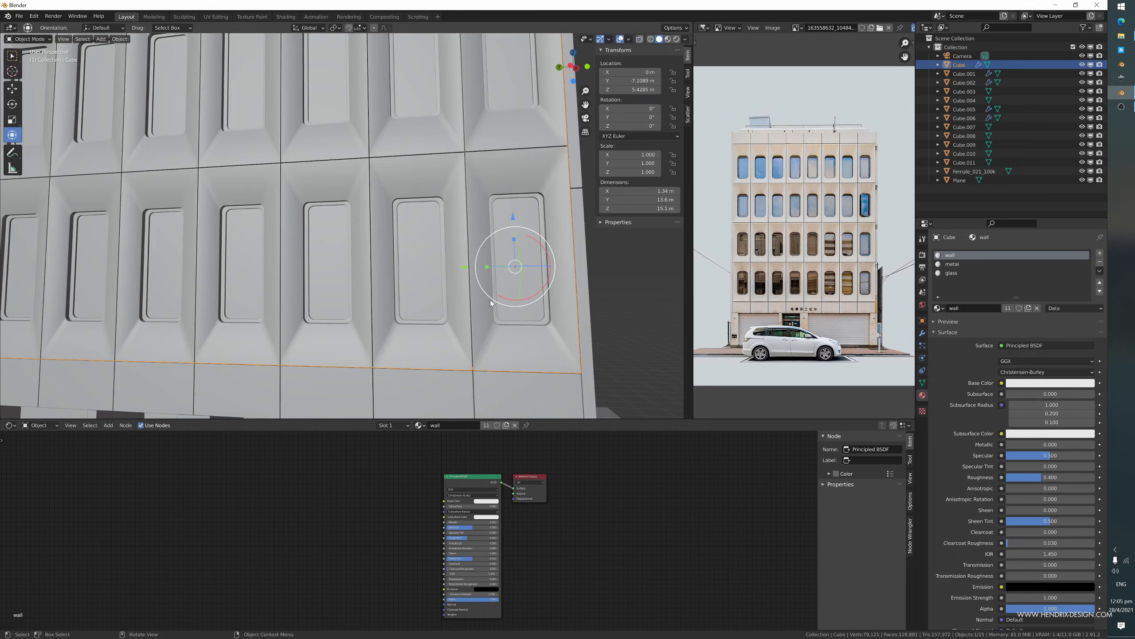
{"action": "left_click_drag", "start_coordinate": [513, 217], "coordinate": [513, 237]}
- Move the parapet strip along Z to meet the top of the window facade
{"action": "middle_click_drag", "start_coordinate": [438, 196], "coordinate": [521, 409], "text": "shift"}
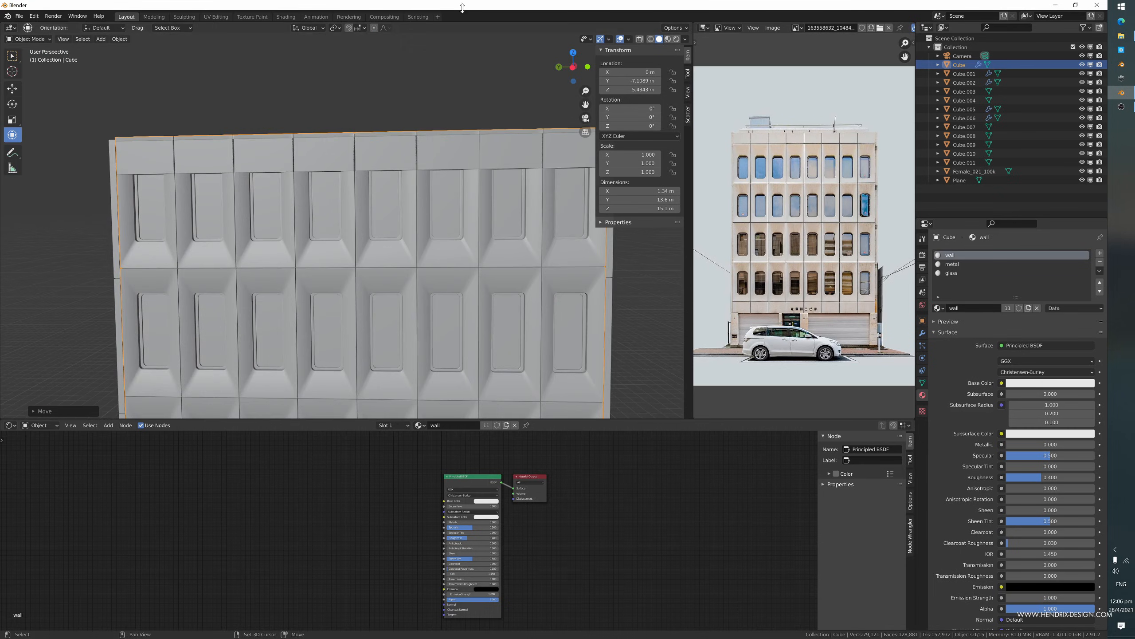
{"action": "middle_click_drag", "start_coordinate": [396, 146], "coordinate": [430, 146]}
{"action": "left_click", "coordinate": [151, 154]}
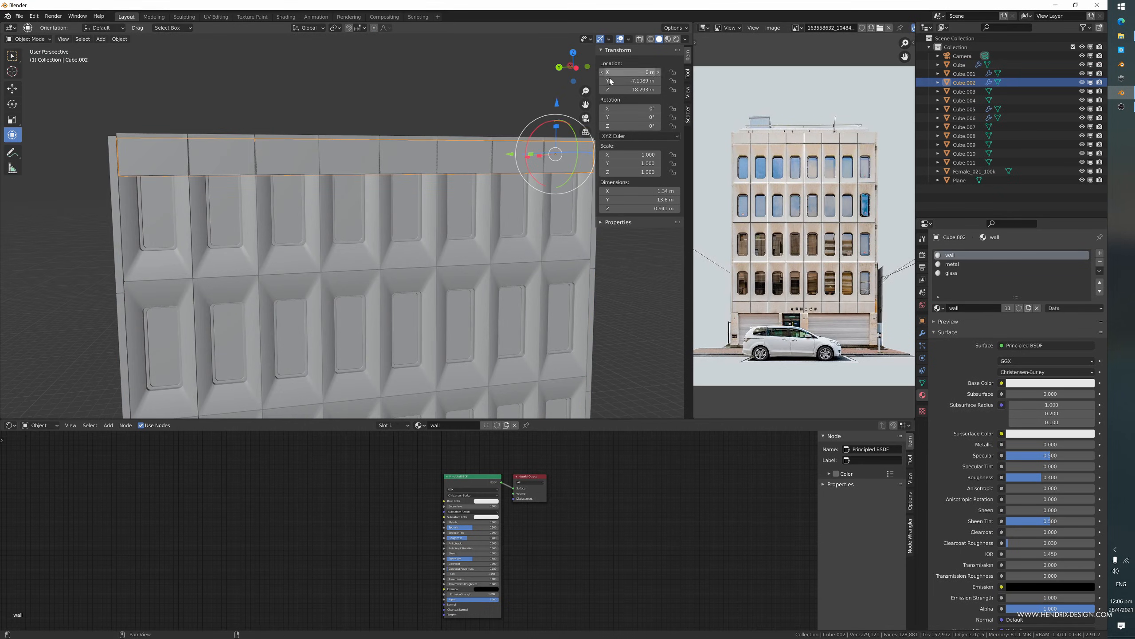
{"action": "left_click_drag", "start_coordinate": [557, 127], "coordinate": [557, 67]}
- Raise the top face of the side trim's base segment about 0.25 m along Z
{"action": "middle_click_drag", "start_coordinate": [553, 105], "coordinate": [443, 56]}
{"action": "left_click", "coordinate": [477, 173]}
{"action": "key", "text": "Tab"}
{"action": "scroll", "coordinate": [392, 320], "scroll_direction": "down", "scroll_amount": 2}
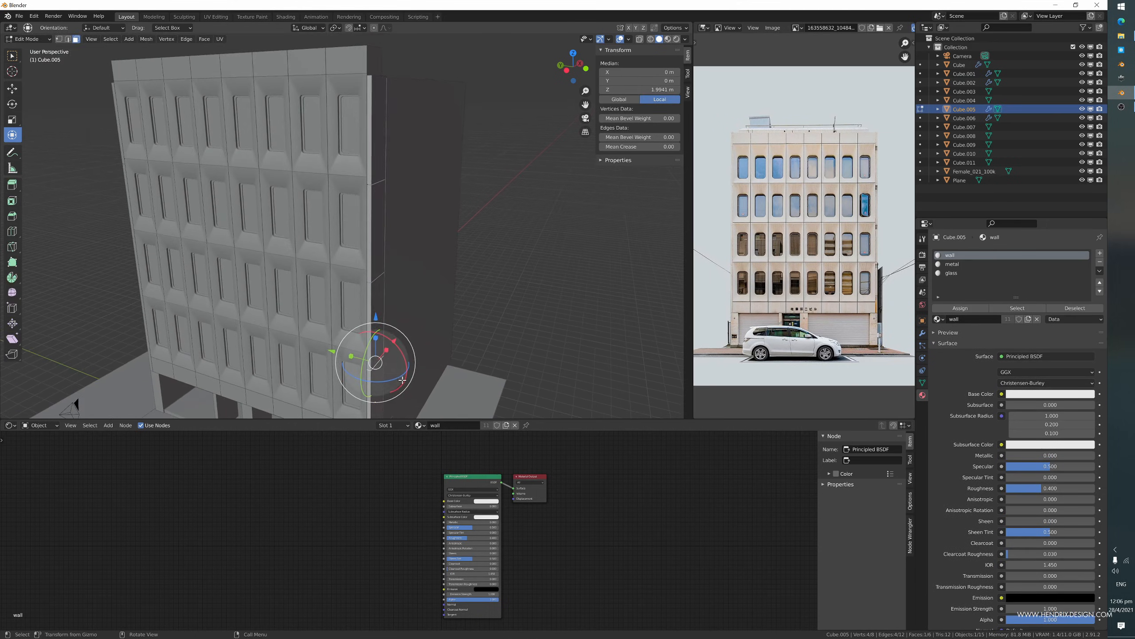
{"action": "key", "text": "g"}
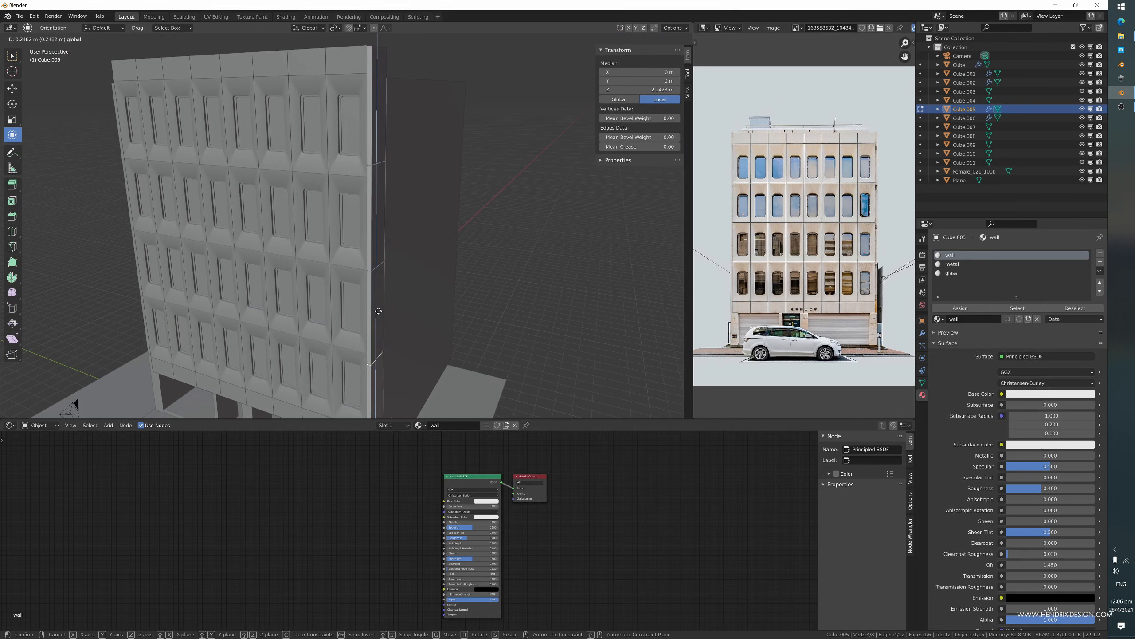
{"action": "left_click", "coordinate": [379, 311]}
- Delete the old side trim at the opposite end of the facade
{"action": "middle_click_drag", "start_coordinate": [331, 215], "coordinate": [360, 214]}
{"action": "key", "text": "Tab"}
{"action": "left_click", "coordinate": [62, 136]}
{"action": "key", "text": "x"}
{"action": "left_click", "coordinate": [64, 136]}
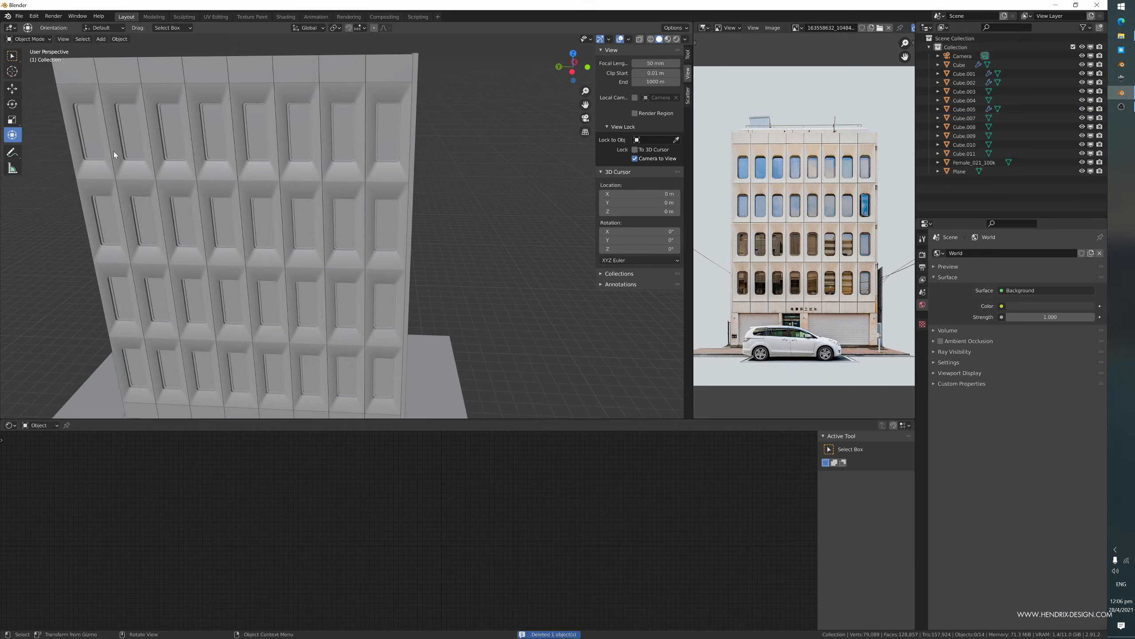
- Duplicate the raised side trim and place the copy about 13.8 m along Y at the opposite end of the facade
{"action": "key", "text": "ctrl+z"}
{"action": "key", "text": "g"}
{"action": "key", "text": "y"}
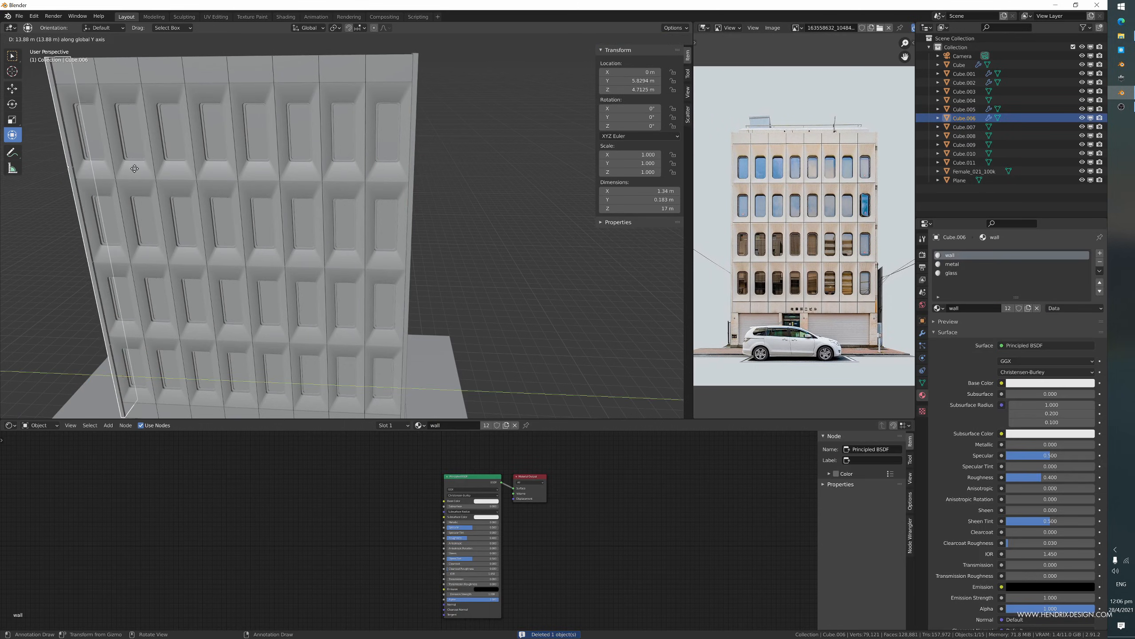
{"action": "left_click", "coordinate": [172, 185]}
{"action": "scroll", "coordinate": [190, 172], "scroll_direction": "down", "scroll_amount": 5}
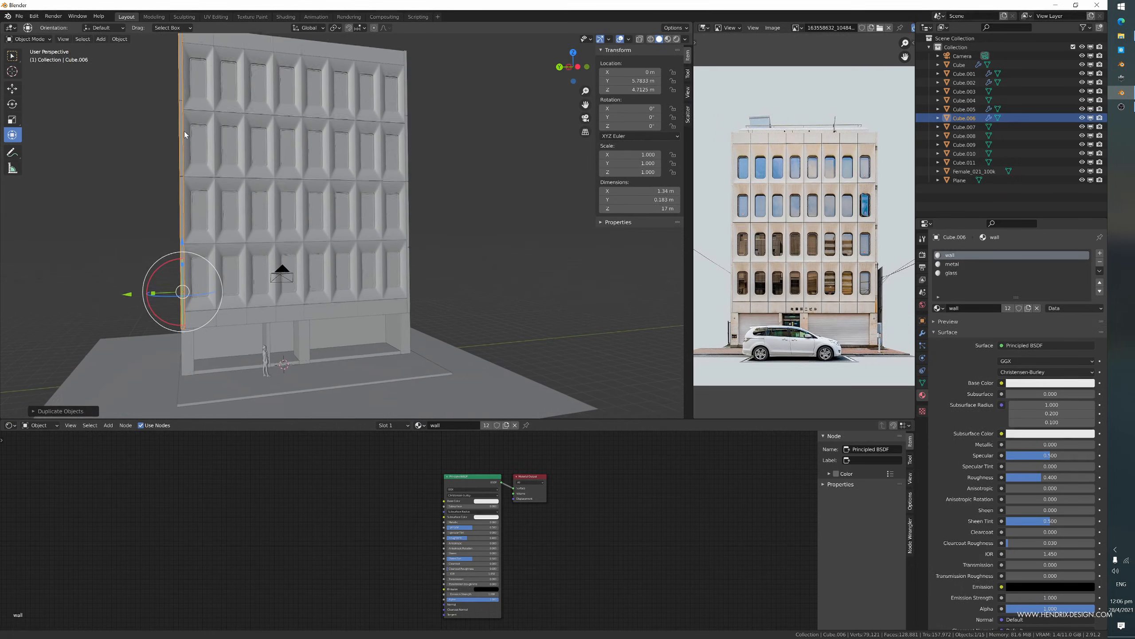
{"action": "middle_click_drag", "start_coordinate": [185, 132], "coordinate": [185, 128], "text": "shift"}
{"action": "left_click", "coordinate": [155, 269]}
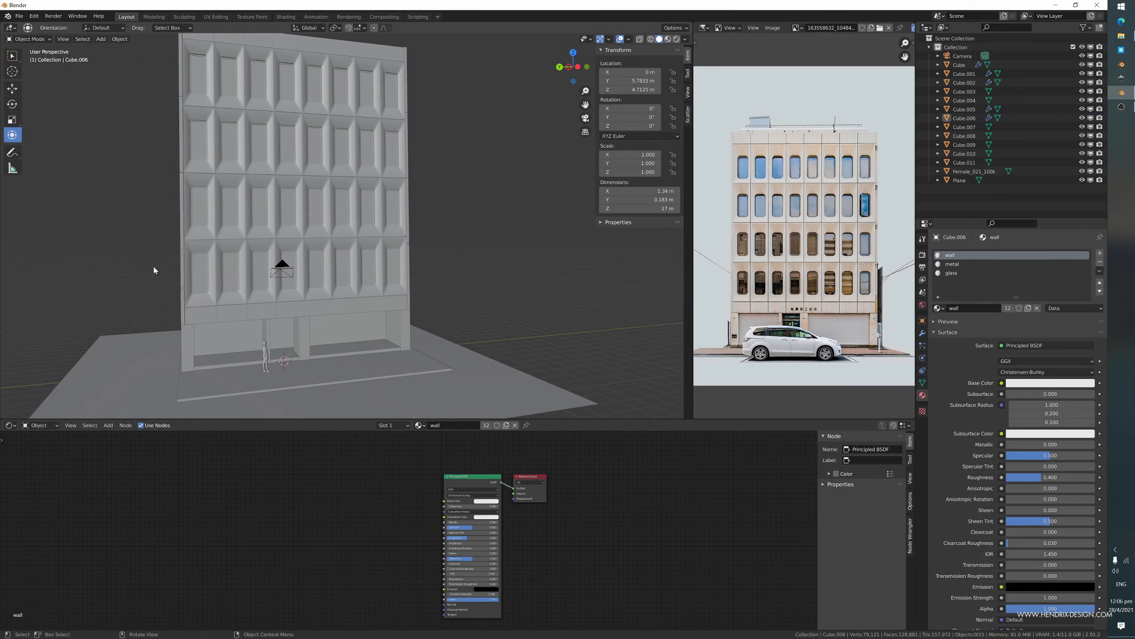
- Raise both top faces of the rear block along Z to about the facade parapet's height
{"action": "middle_click_drag", "start_coordinate": [413, 163], "coordinate": [272, 294], "text": "shift"}
{"action": "left_click", "coordinate": [360, 142]}
{"action": "scroll", "coordinate": [361, 144], "scroll_direction": "up", "scroll_amount": 4}
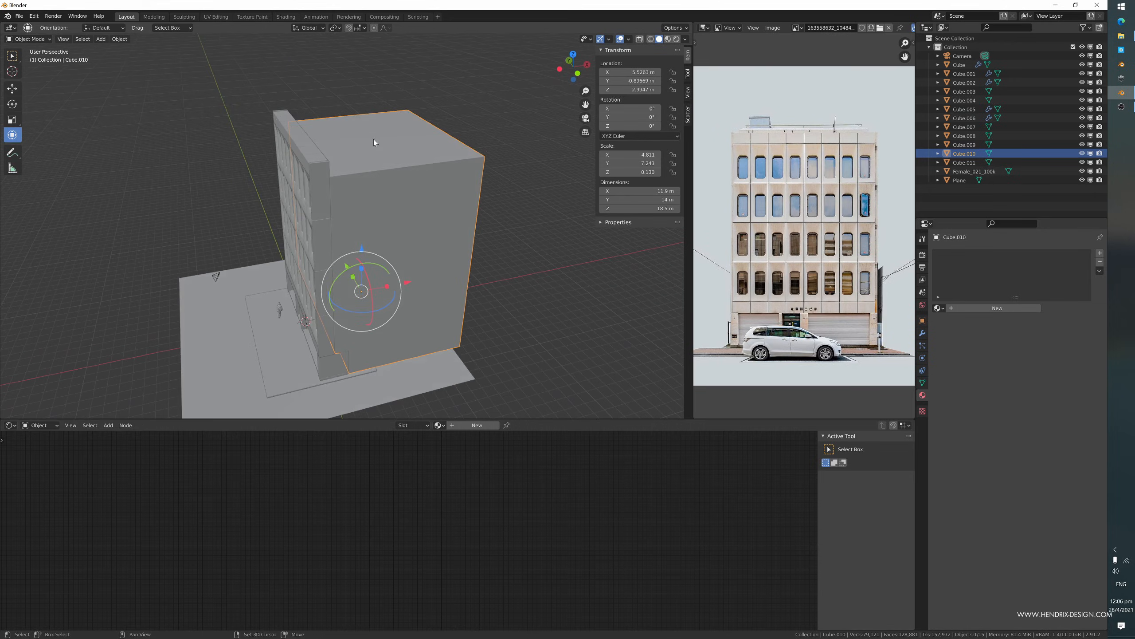
{"action": "middle_click_drag", "start_coordinate": [395, 204], "coordinate": [385, 194]}
{"action": "key", "text": "Tab"}
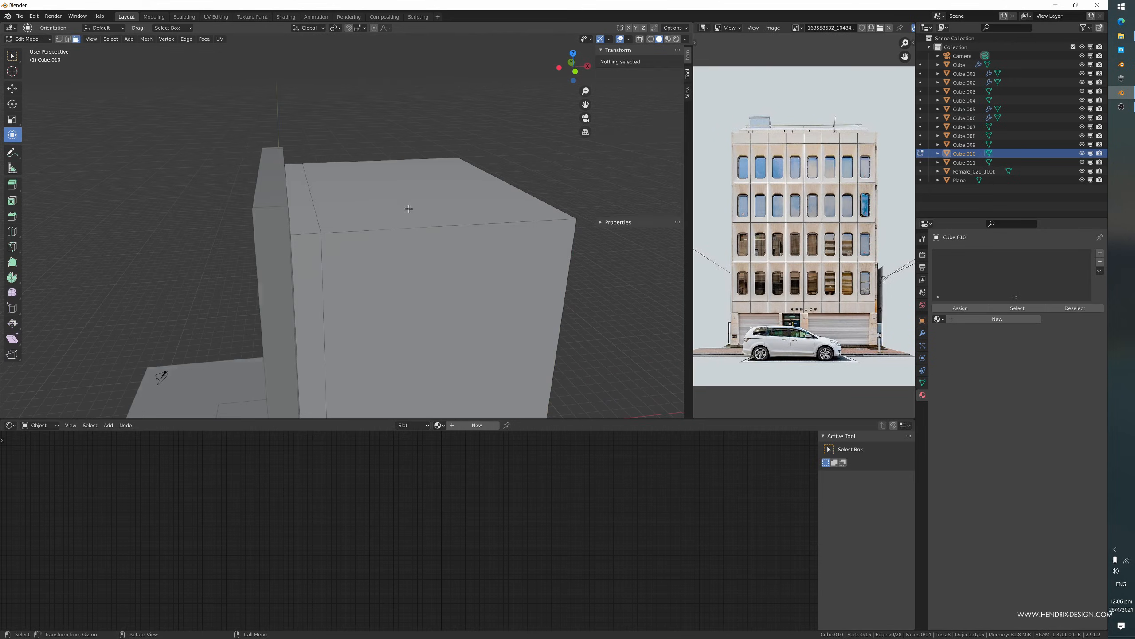
{"action": "left_click", "coordinate": [413, 202]}
{"action": "left_click", "coordinate": [311, 215], "text": "shift"}
{"action": "left_click_drag", "start_coordinate": [370, 138], "coordinate": [377, 120]}
- Duplicate the rear block's large roof face slightly above the roof and extrude the copy upward into a slab
{"action": "middle_click_drag", "start_coordinate": [376, 119], "coordinate": [417, 154]}
{"action": "left_click", "coordinate": [417, 153]}
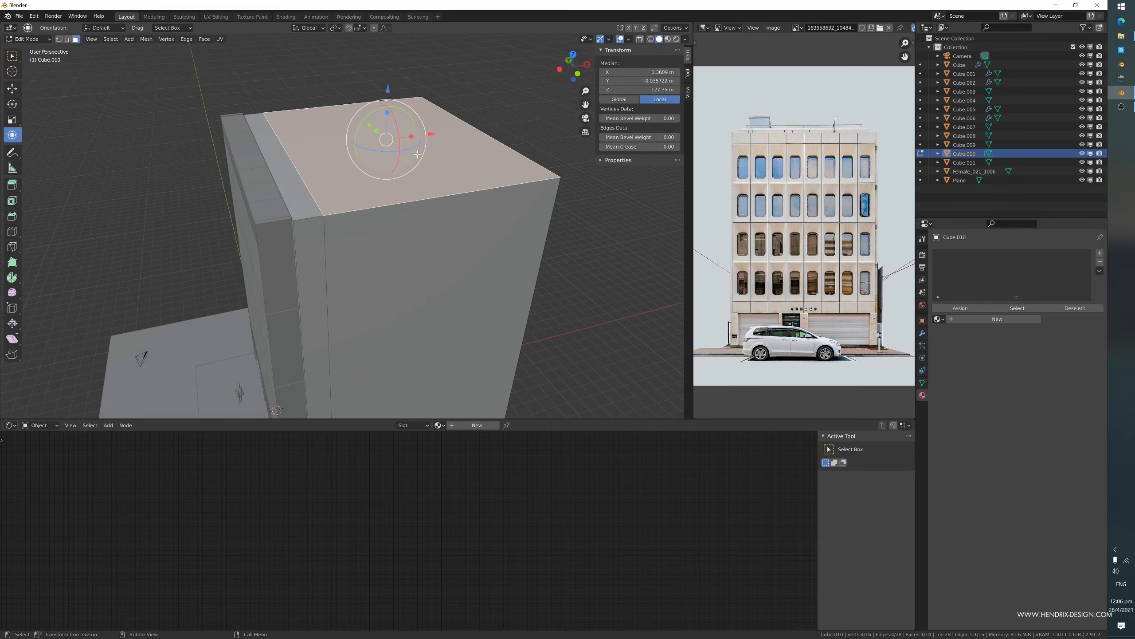
{"action": "key", "text": "shift+d"}
{"action": "key", "text": "z"}
{"action": "left_click", "coordinate": [421, 147]}
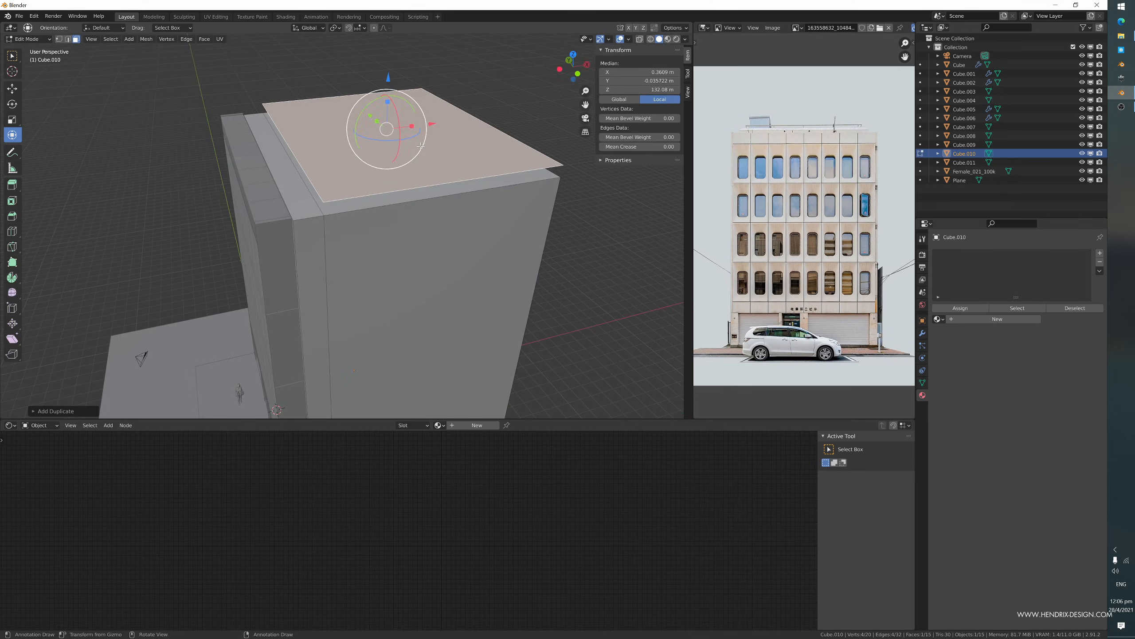
{"action": "key", "text": "e"}
{"action": "left_click", "coordinate": [423, 123]}
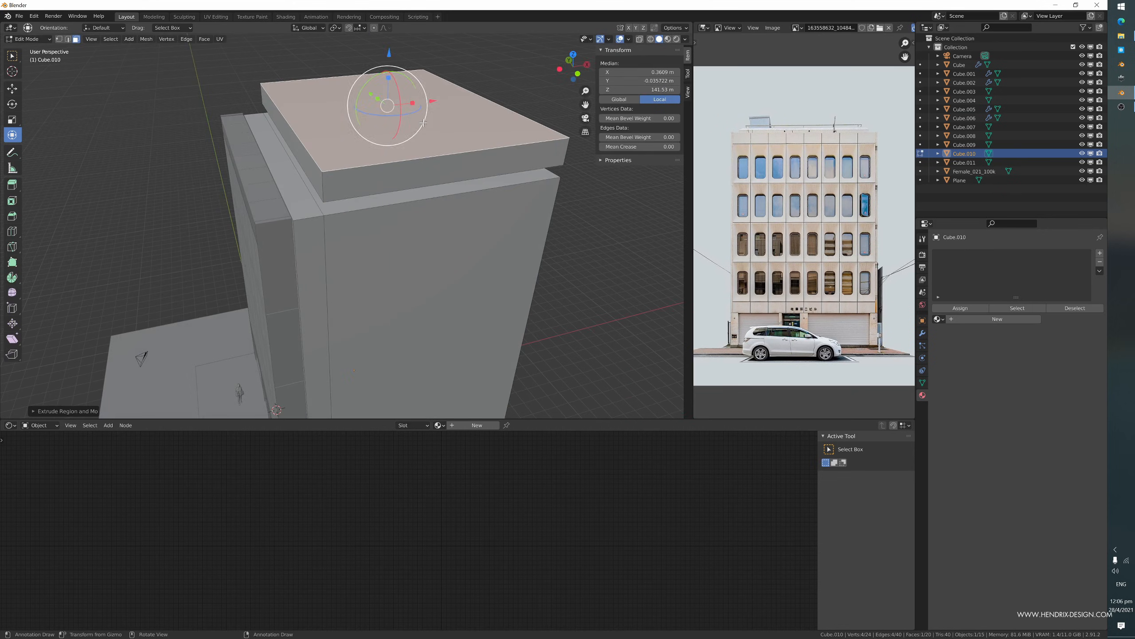
- Extrude the slab's top face again, scale it to about 0.8 for sloped edges, and lower it slightly on Z
{"action": "key", "text": "e"}
{"action": "left_click", "coordinate": [451, 118]}
{"action": "key", "text": "s"}
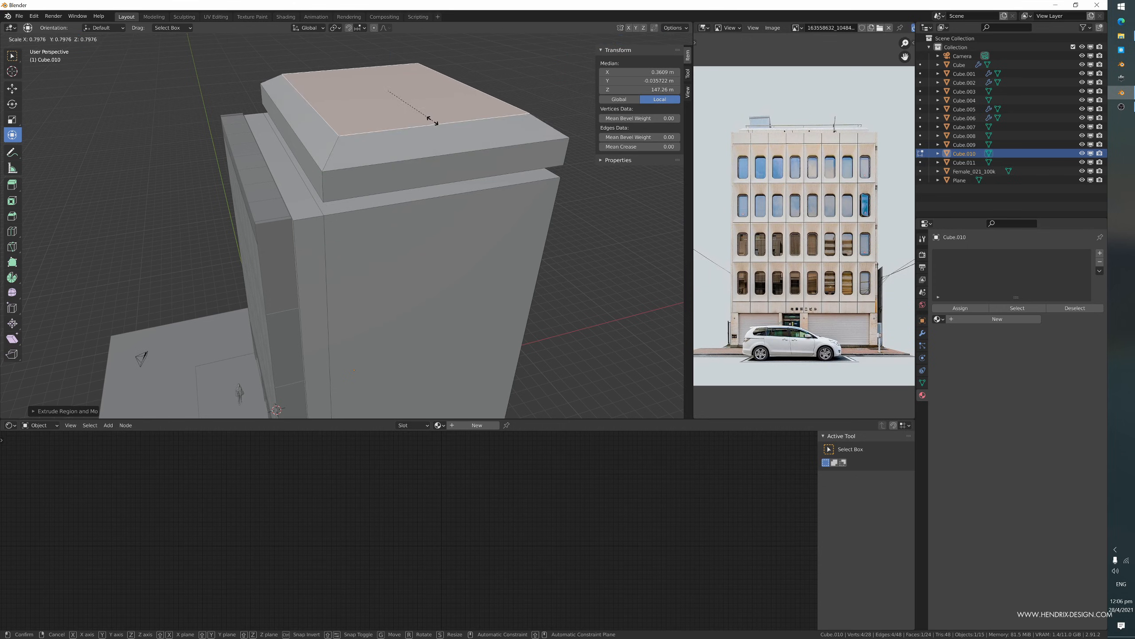
{"action": "left_click", "coordinate": [436, 122]}
{"action": "left_click_drag", "start_coordinate": [389, 41], "coordinate": [391, 48]}
{"action": "middle_click_drag", "start_coordinate": [425, 133], "coordinate": [438, 135]}
- Select all linked geometry of the roof slab and separate it into its own object
{"action": "key", "text": "Tab"}
{"action": "key", "text": "Tab"}
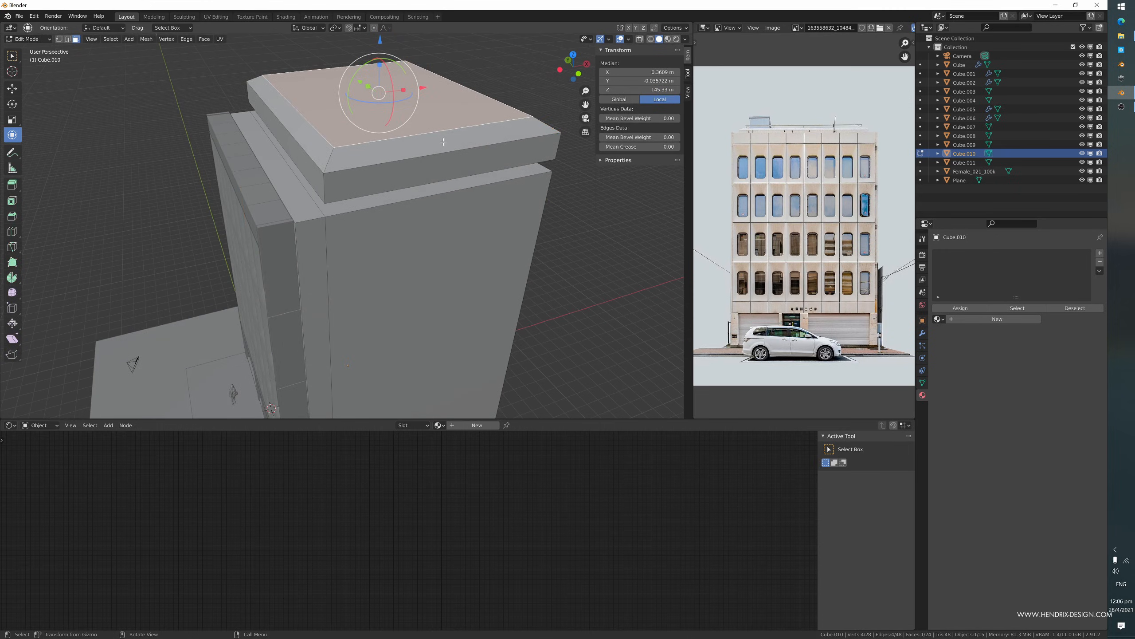
{"action": "key", "text": "ctrl+l"}
{"action": "key", "text": "p"}
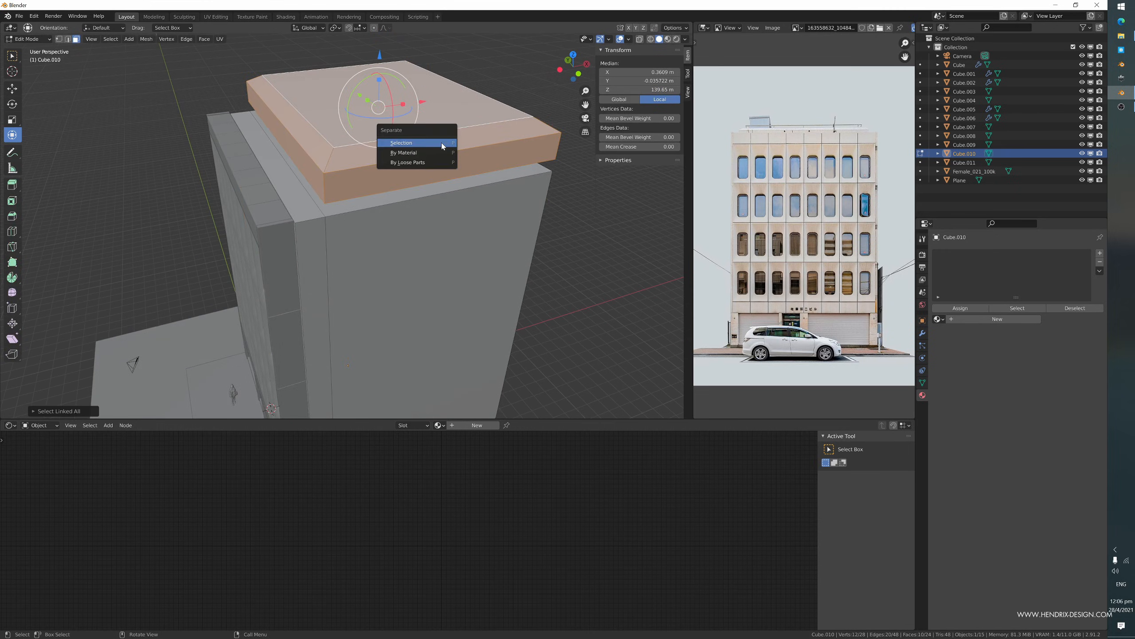
{"action": "left_click", "coordinate": [442, 143]}
{"action": "key", "text": "Tab"}
- Set the roof slab's origin to its geometry and scale the slab down to about 9.8 × 12.8 m
{"action": "left_click", "coordinate": [436, 145]}
{"action": "middle_click_drag", "start_coordinate": [437, 145], "coordinate": [439, 148]}
{"action": "right_click", "coordinate": [357, 144]}
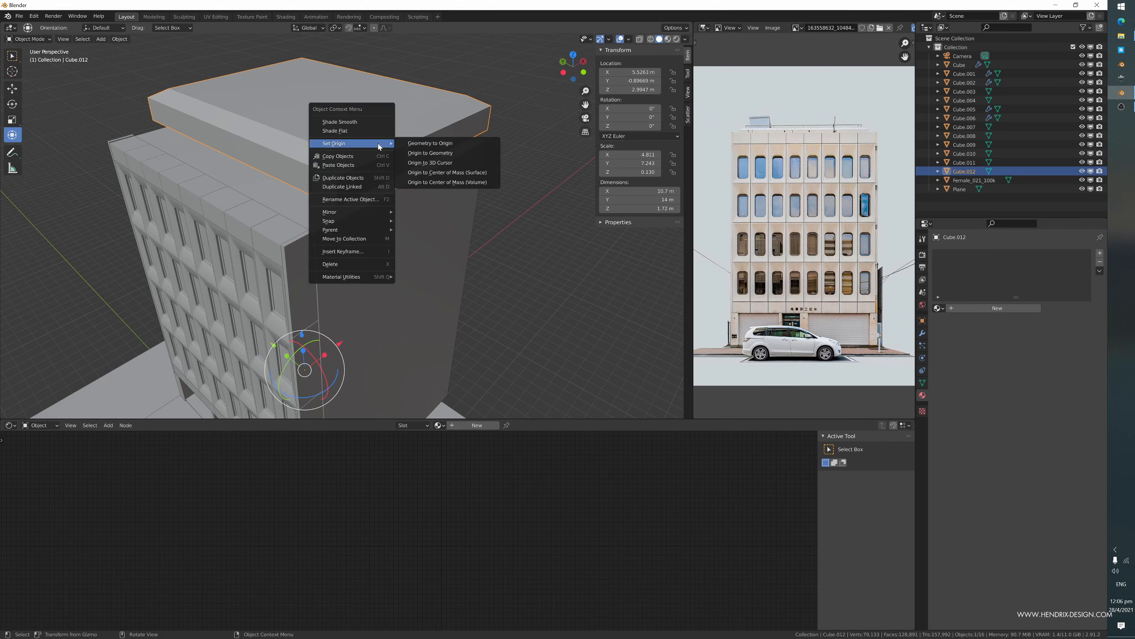
{"action": "left_click", "coordinate": [443, 148]}
{"action": "key", "text": "s"}
{"action": "left_click", "coordinate": [399, 144]}
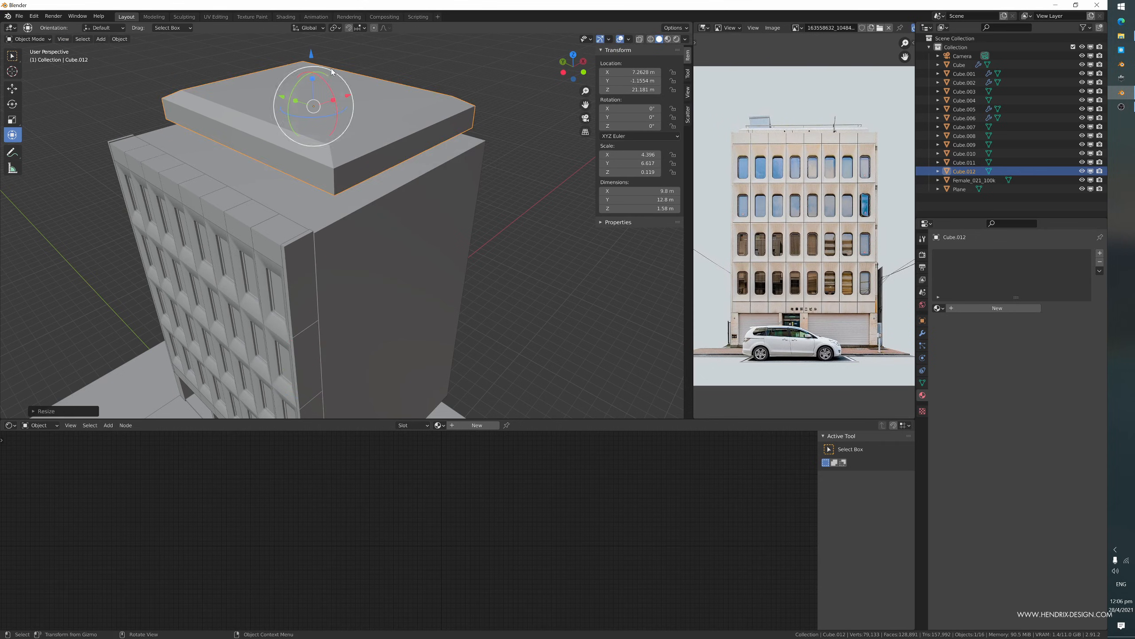
- Lower the roof slab to 20.266 m on Z and shift it toward the facade to 5.1432 m on X
{"action": "left_click_drag", "start_coordinate": [312, 56], "coordinate": [313, 74]}
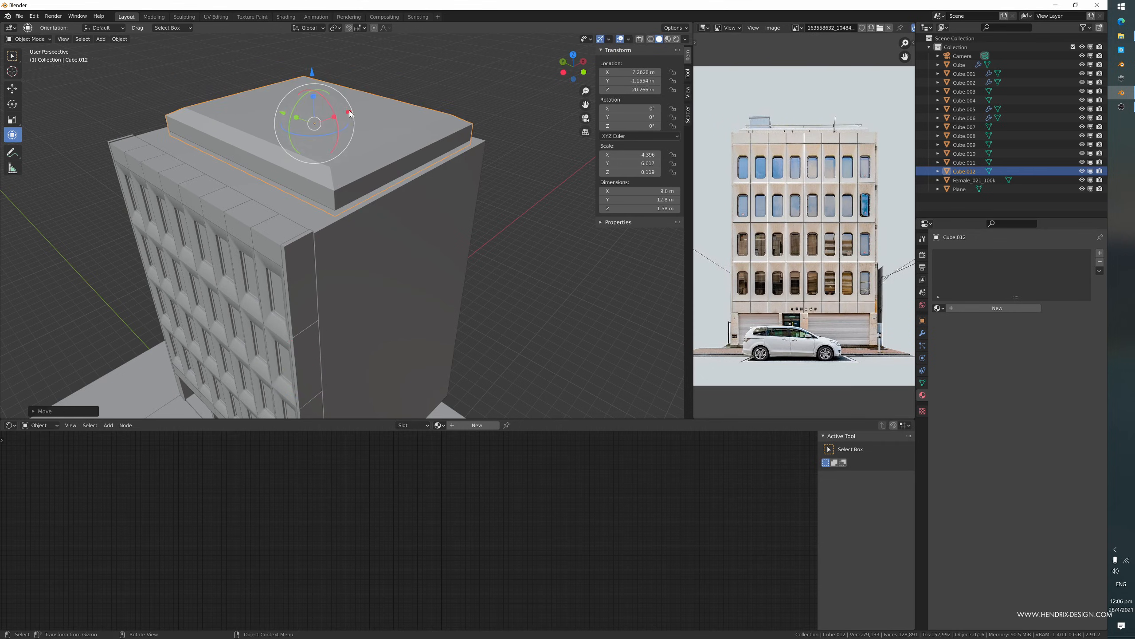
{"action": "left_click_drag", "start_coordinate": [350, 113], "coordinate": [325, 130]}
{"action": "scroll", "coordinate": [326, 129], "scroll_direction": "up", "scroll_amount": 5}
{"action": "middle_click_drag", "start_coordinate": [326, 129], "coordinate": [359, 131]}
{"action": "scroll", "coordinate": [352, 142], "scroll_direction": "down", "scroll_amount": 4}
{"action": "middle_click_drag", "start_coordinate": [359, 129], "coordinate": [395, 170], "text": "shift"}
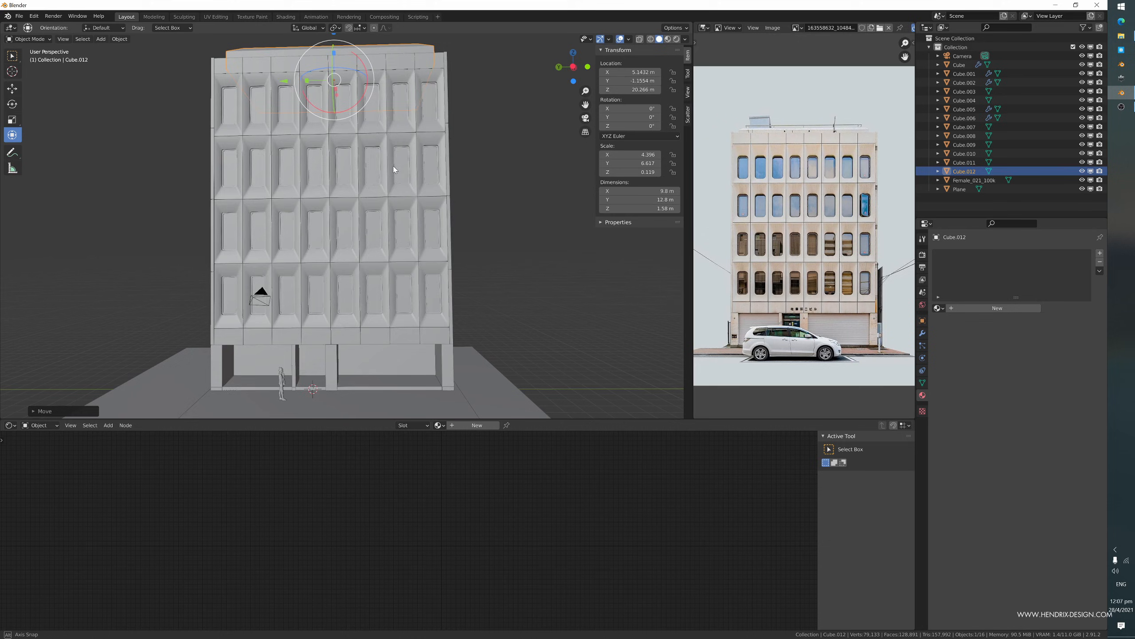
- Scale the roof slab's top face up slightly to steepen its sloped edges
{"action": "left_click", "coordinate": [505, 190]}
{"action": "middle_click_drag", "start_coordinate": [465, 171], "coordinate": [453, 168]}
{"action": "middle_click_drag", "start_coordinate": [362, 95], "coordinate": [373, 142]}
{"action": "left_click", "coordinate": [343, 77]}
{"action": "key", "text": "Tab"}
{"action": "left_click", "coordinate": [341, 75]}
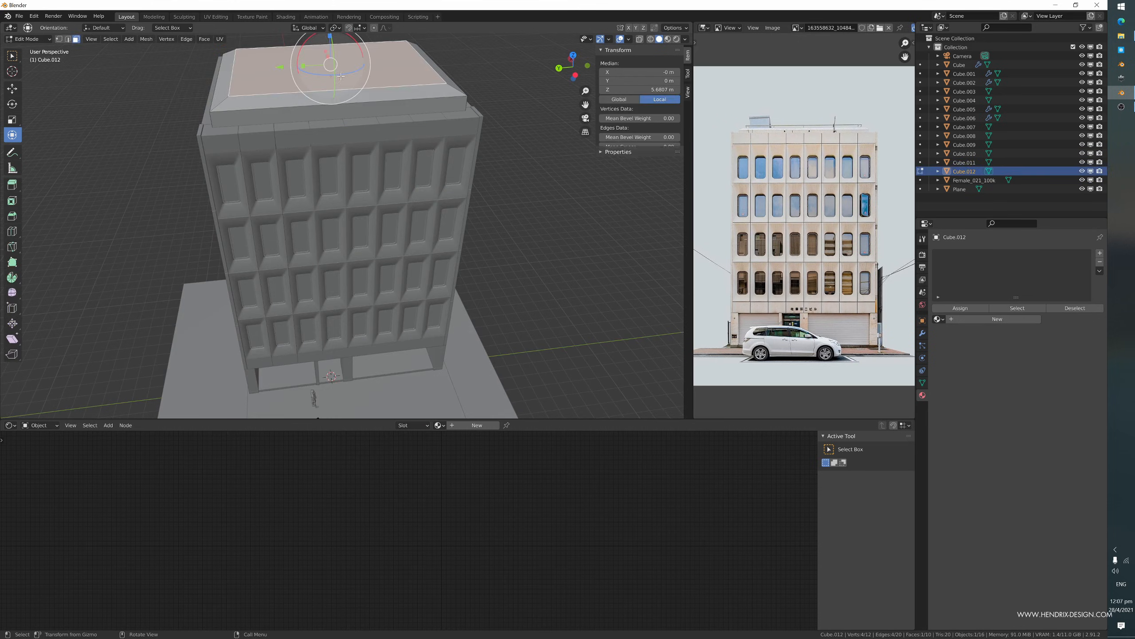
{"action": "key", "text": "s"}
{"action": "left_click", "coordinate": [364, 75]}
{"action": "middle_click_drag", "start_coordinate": [363, 87], "coordinate": [381, 99]}
{"action": "key", "text": "Tab"}
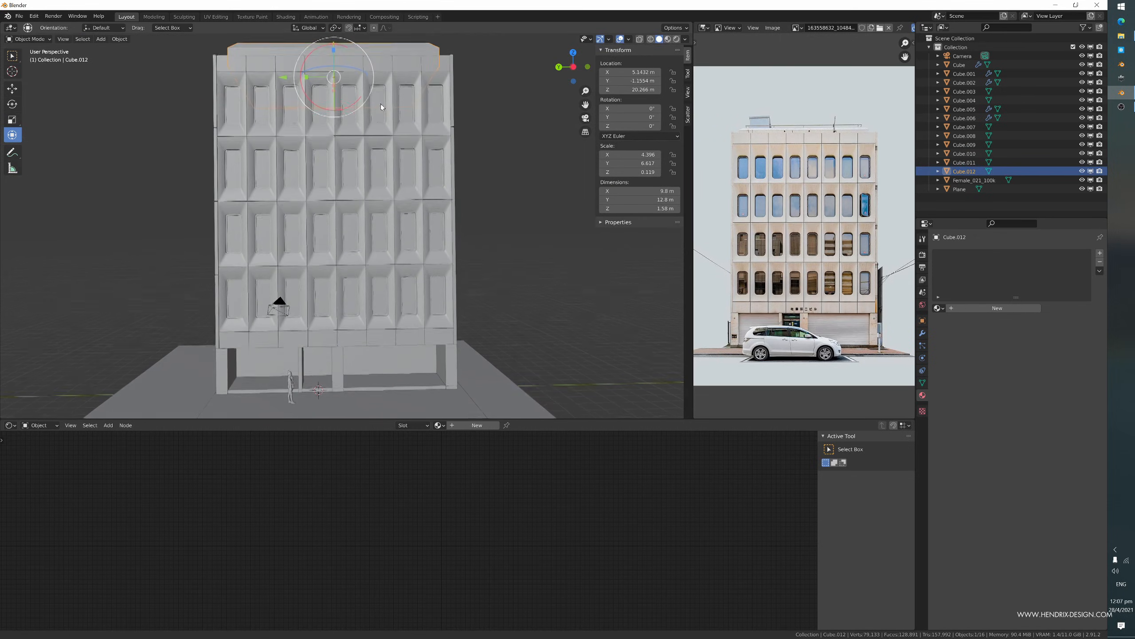
- Lower the roof slab along Z to a location of 19.866 m and deselect it
{"action": "scroll", "coordinate": [380, 102], "scroll_direction": "down", "scroll_amount": 2}
{"action": "key", "text": "g"}
{"action": "key", "text": "z"}
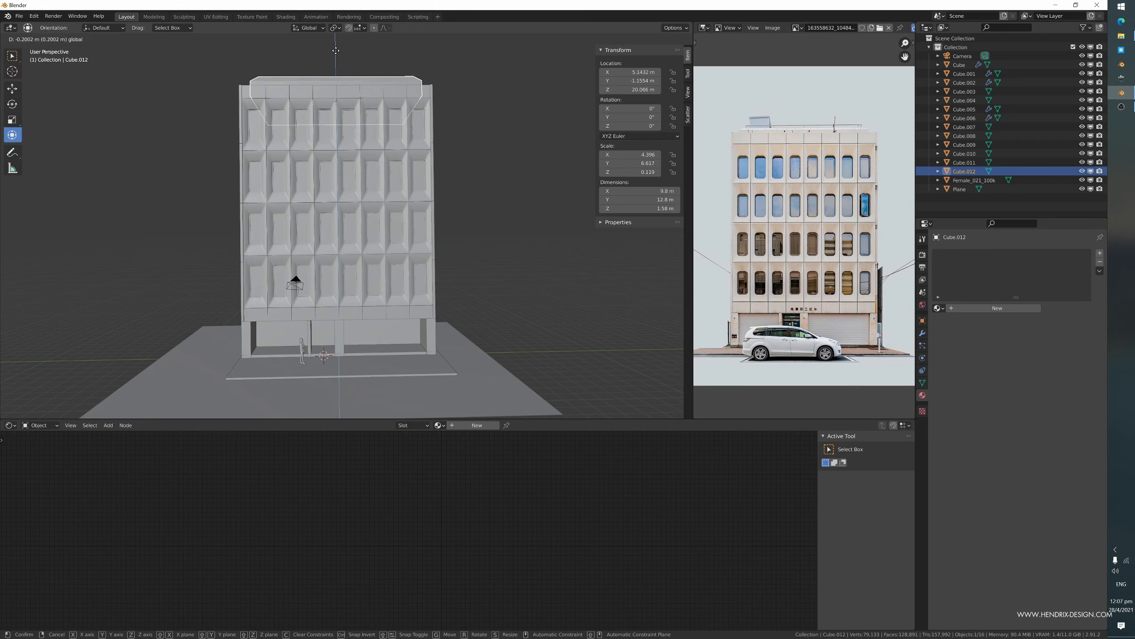
{"action": "left_click_drag", "start_coordinate": [335, 51], "coordinate": [335, 53]}
{"action": "left_click", "coordinate": [506, 215]}
{"action": "scroll", "coordinate": [480, 214], "scroll_direction": "up", "scroll_amount": 2}
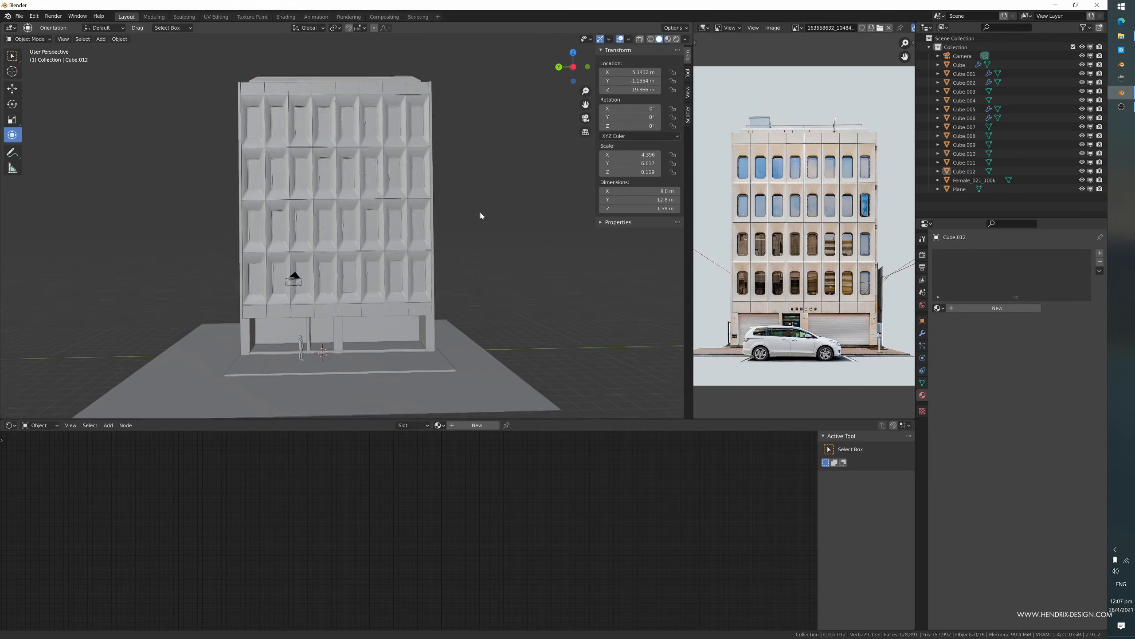
{"action": "middle_click_drag", "start_coordinate": [470, 216], "coordinate": [484, 247]}
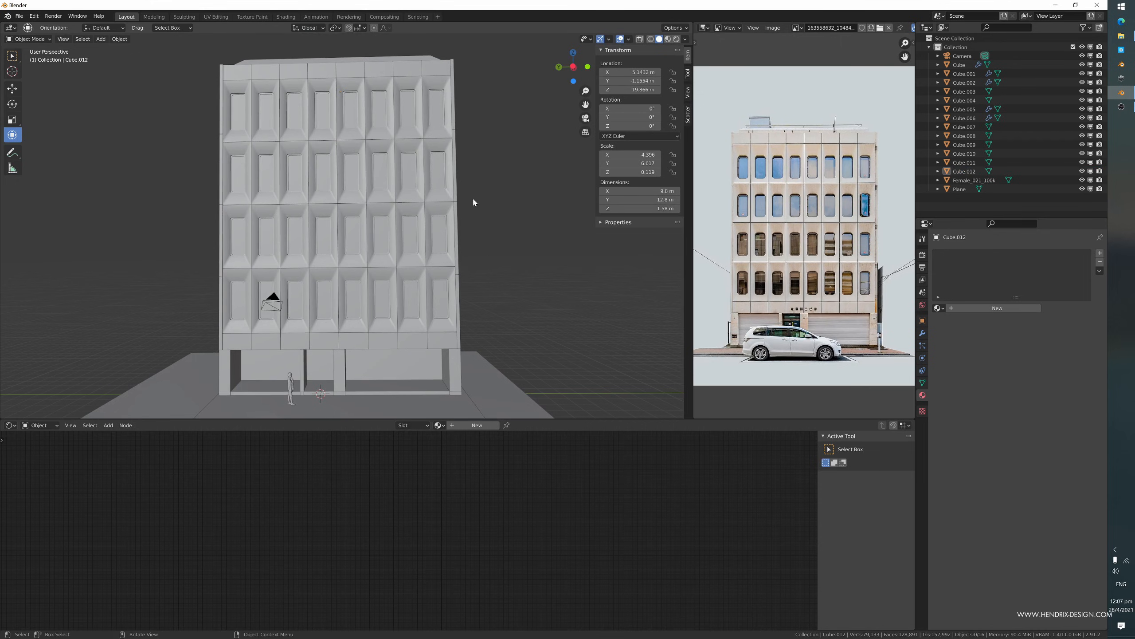
{"action": "middle_click_drag", "start_coordinate": [472, 203], "coordinate": [448, 244]}
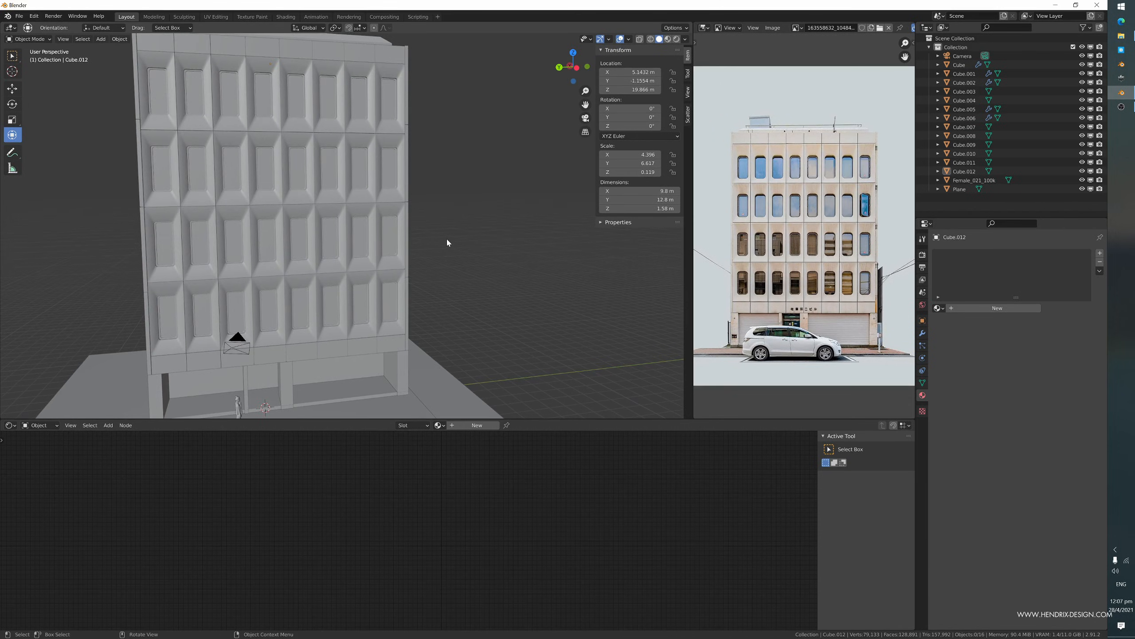
{"action": "left_click", "coordinate": [1121, 106]}
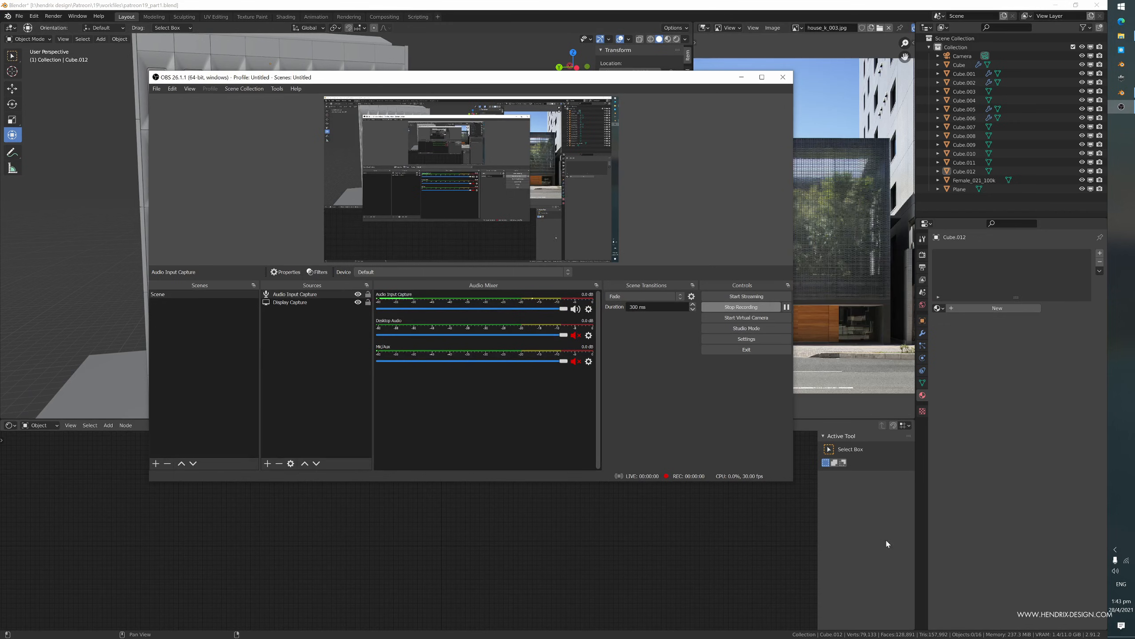
{"action": "left_click", "coordinate": [886, 540]}
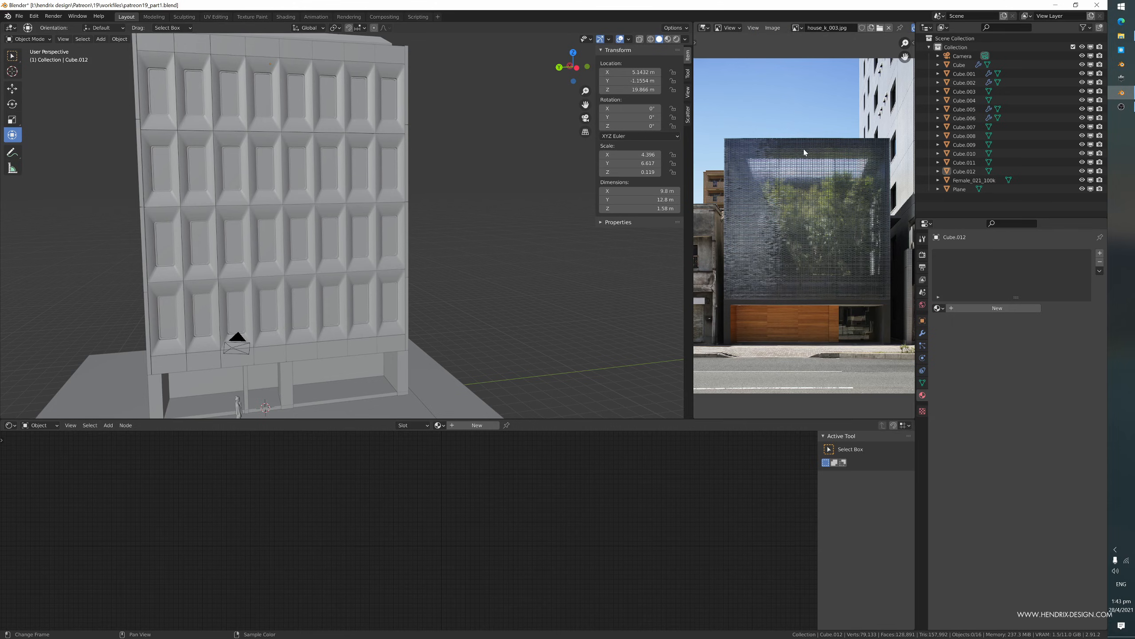
- Show the blue glass-block facade photo, 139730441, as the reference image
{"action": "left_click", "coordinate": [798, 28]}
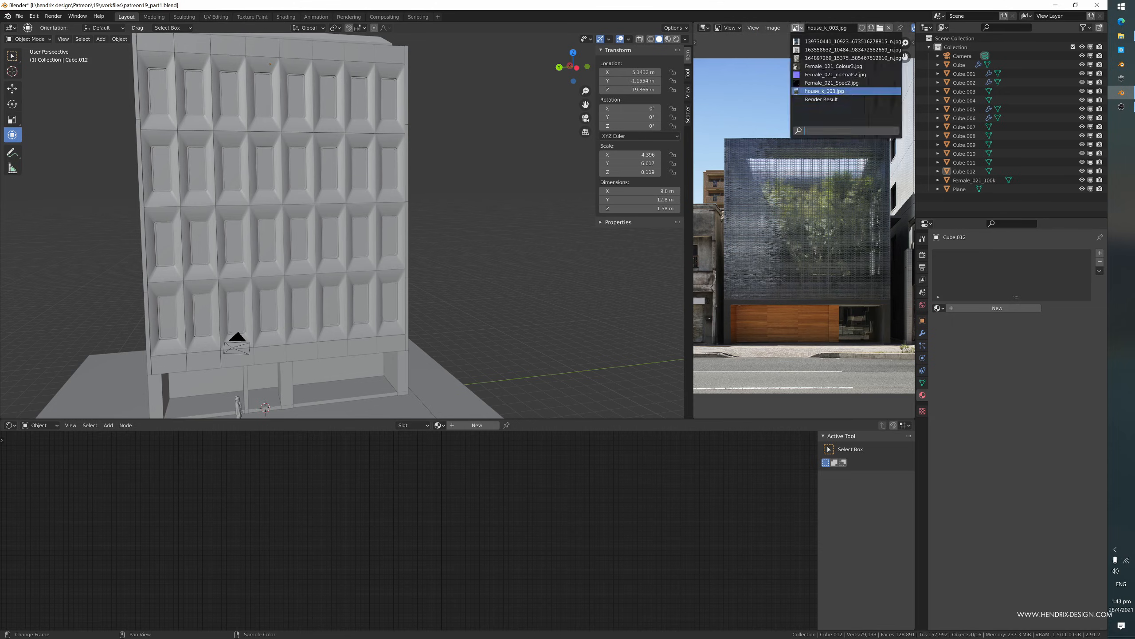
{"action": "left_click", "coordinate": [814, 41]}
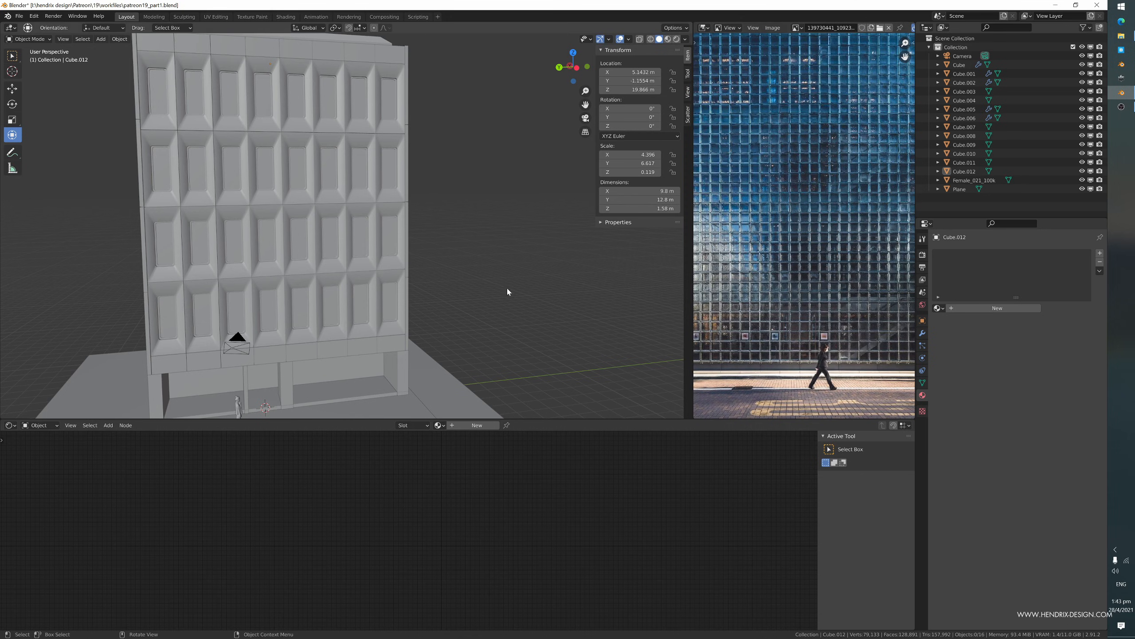
- Stretch the ground plane along Y, shift it along Y past the building's side, and select the building's base slab
{"action": "middle_click_drag", "start_coordinate": [520, 321], "coordinate": [286, 288]}
{"action": "left_click", "coordinate": [340, 318]}
{"action": "scroll", "coordinate": [308, 312], "scroll_direction": "down", "scroll_amount": 2}
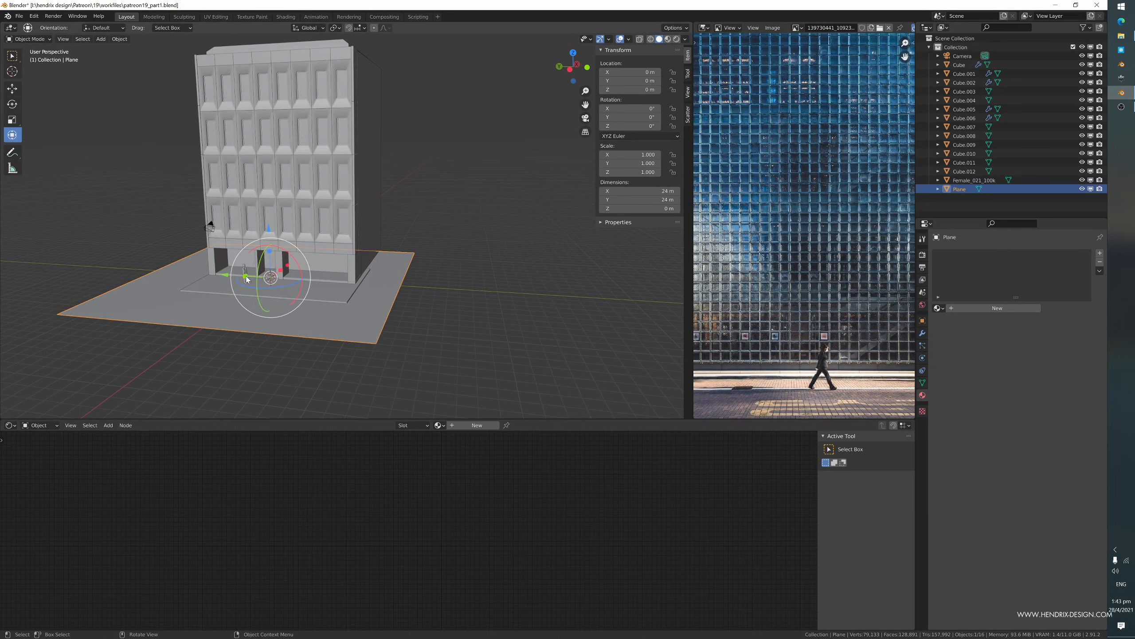
{"action": "key", "text": "s"}
{"action": "key", "text": "y"}
{"action": "left_click", "coordinate": [216, 279]}
{"action": "left_click_drag", "start_coordinate": [223, 275], "coordinate": [352, 290]}
{"action": "left_click", "coordinate": [337, 297]}
{"action": "scroll", "coordinate": [337, 297], "scroll_direction": "up", "scroll_amount": 2}
{"action": "mouse_move", "coordinate": [337, 297]}
{"action": "middle_mouse_down", "text": "shift"}
{"action": "mouse_move", "coordinate": [255, 273]}
{"action": "mouse_move", "coordinate": [342, 294]}
{"action": "middle_mouse_up", "text": "shift"}
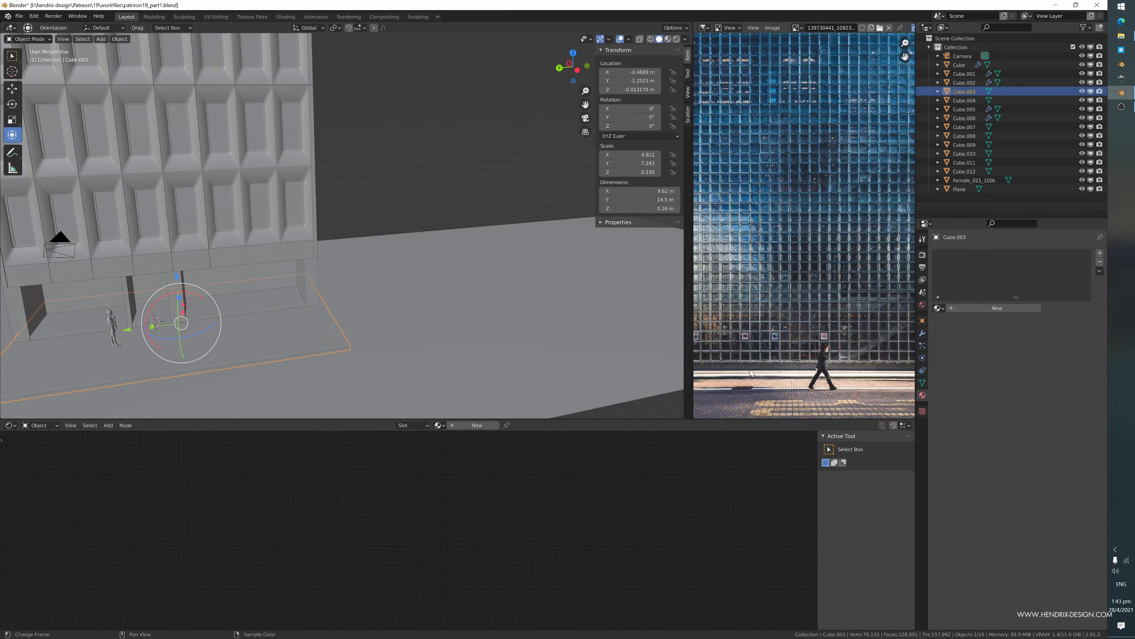
- Examine the street level of the glass-block facade photo and switch the reference image back to house_k_003.jpg
{"action": "scroll", "coordinate": [797, 372], "scroll_direction": "up", "scroll_amount": 4}
{"action": "scroll", "coordinate": [796, 373], "scroll_direction": "down", "scroll_amount": 3}
{"action": "middle_click_drag", "start_coordinate": [797, 373], "coordinate": [792, 300]}
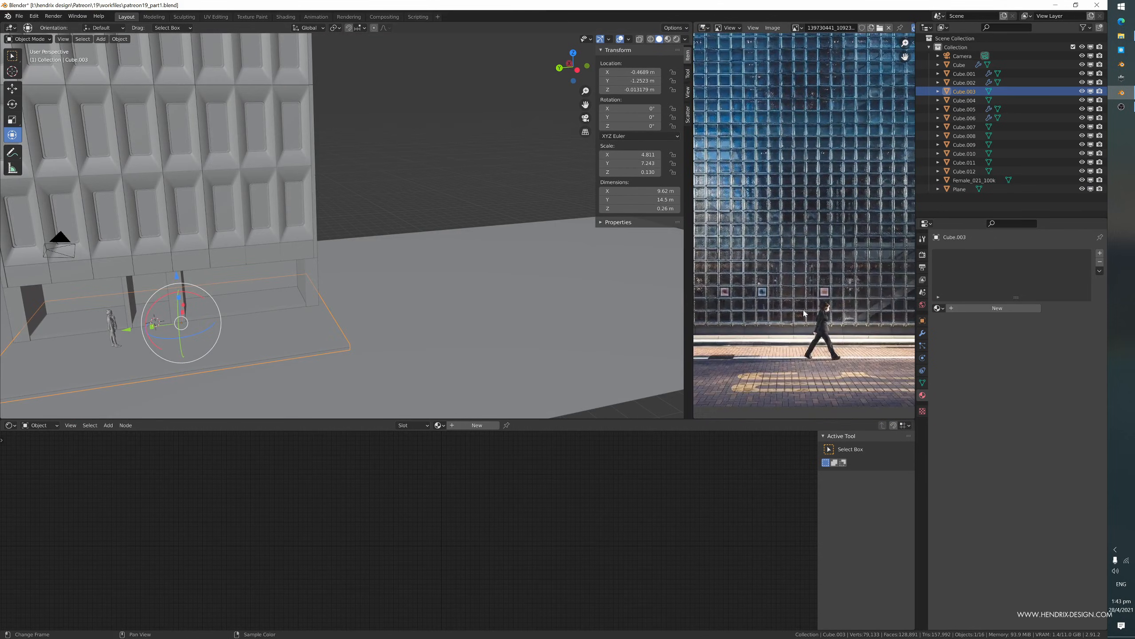
{"action": "scroll", "coordinate": [794, 345], "scroll_direction": "up", "scroll_amount": 2}
{"action": "scroll", "coordinate": [794, 345], "scroll_direction": "down", "scroll_amount": 1}
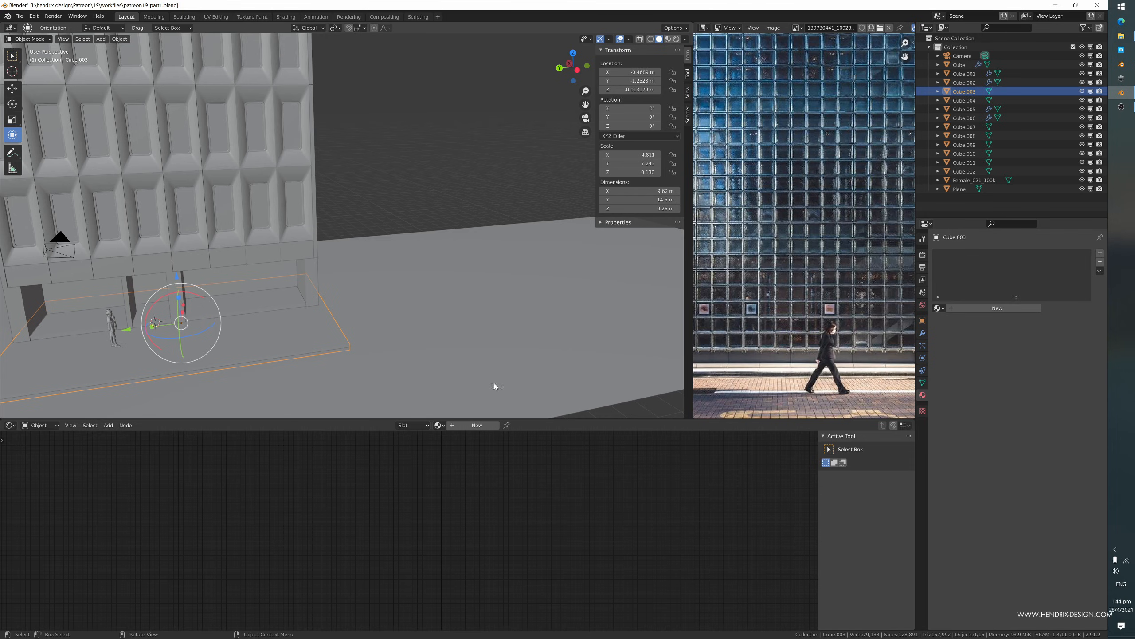
{"action": "middle_click_drag", "start_coordinate": [378, 337], "coordinate": [374, 333]}
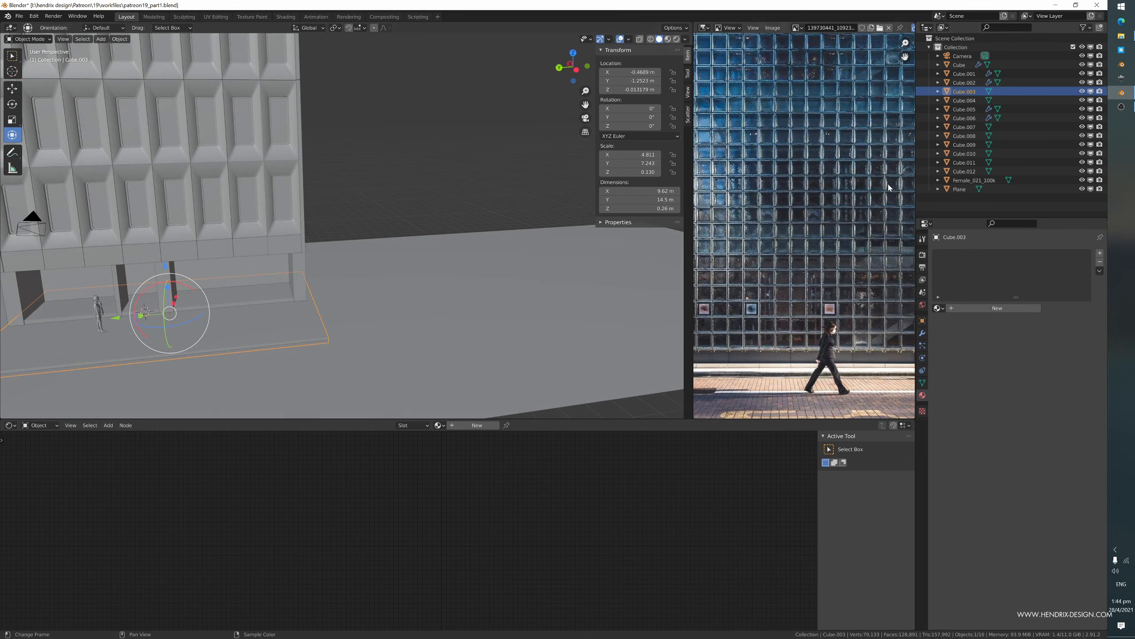
{"action": "scroll", "coordinate": [802, 226], "scroll_direction": "down", "scroll_amount": 3}
{"action": "left_click", "coordinate": [797, 29]}
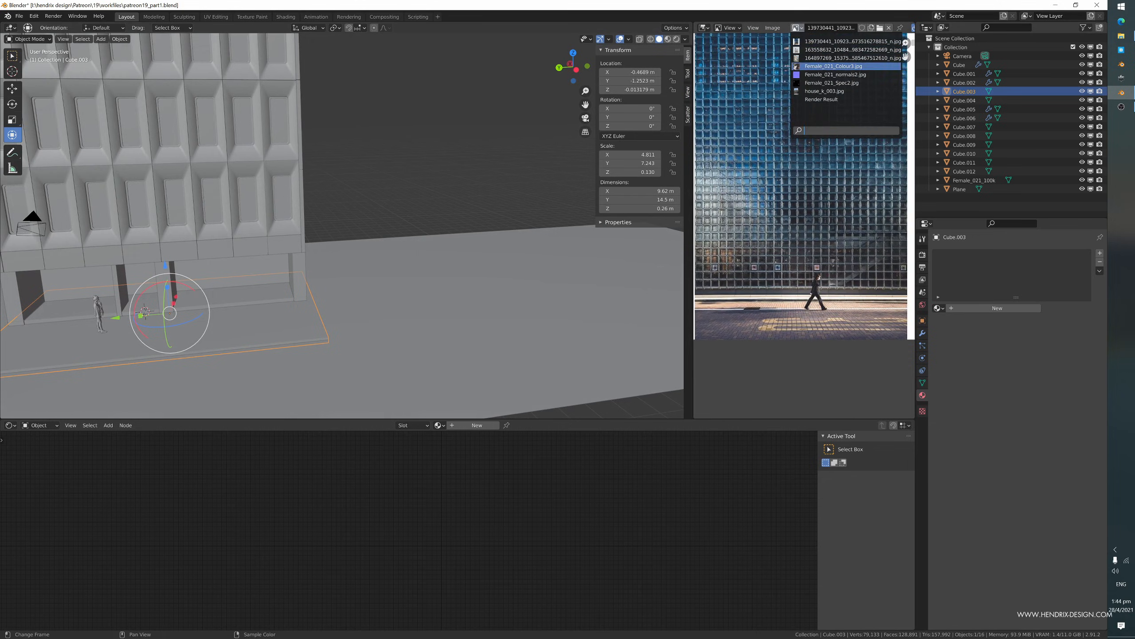
{"action": "left_click", "coordinate": [814, 107]}
{"action": "scroll", "coordinate": [800, 284], "scroll_direction": "up", "scroll_amount": 3}
{"action": "scroll", "coordinate": [800, 284], "scroll_direction": "down", "scroll_amount": 2}
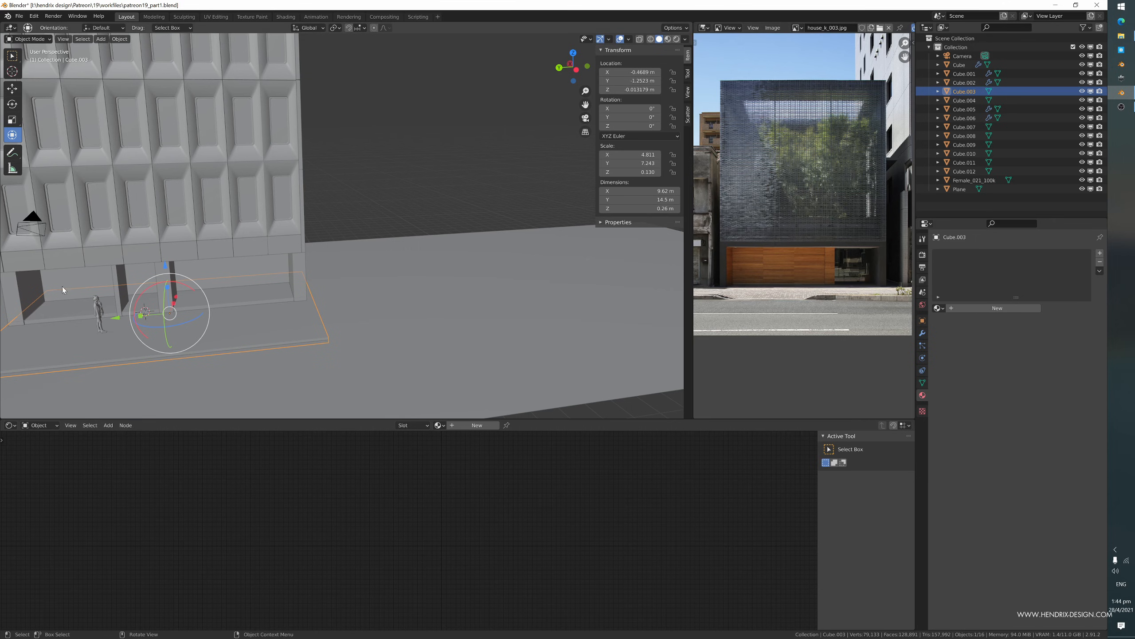
- Duplicate the base slab along Y onto the empty ground beside the building, at a Y location of -20.196 m
{"action": "middle_click_drag", "start_coordinate": [423, 311], "coordinate": [391, 331]}
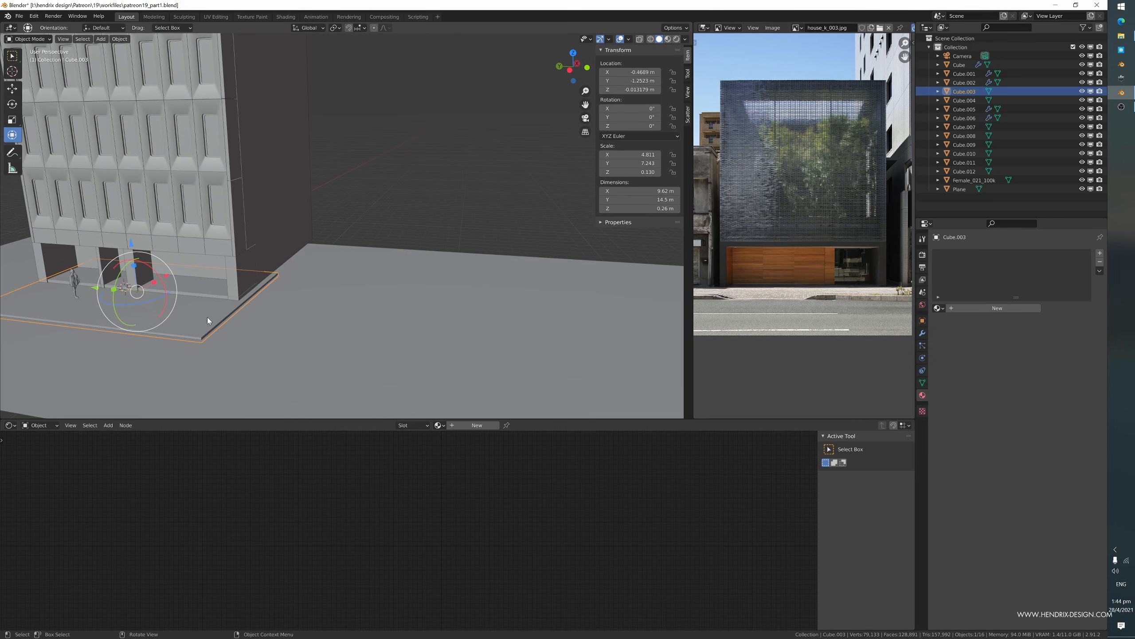
{"action": "middle_click_drag", "start_coordinate": [208, 320], "coordinate": [226, 317]}
{"action": "key", "text": "shift+d"}
{"action": "key", "text": "y"}
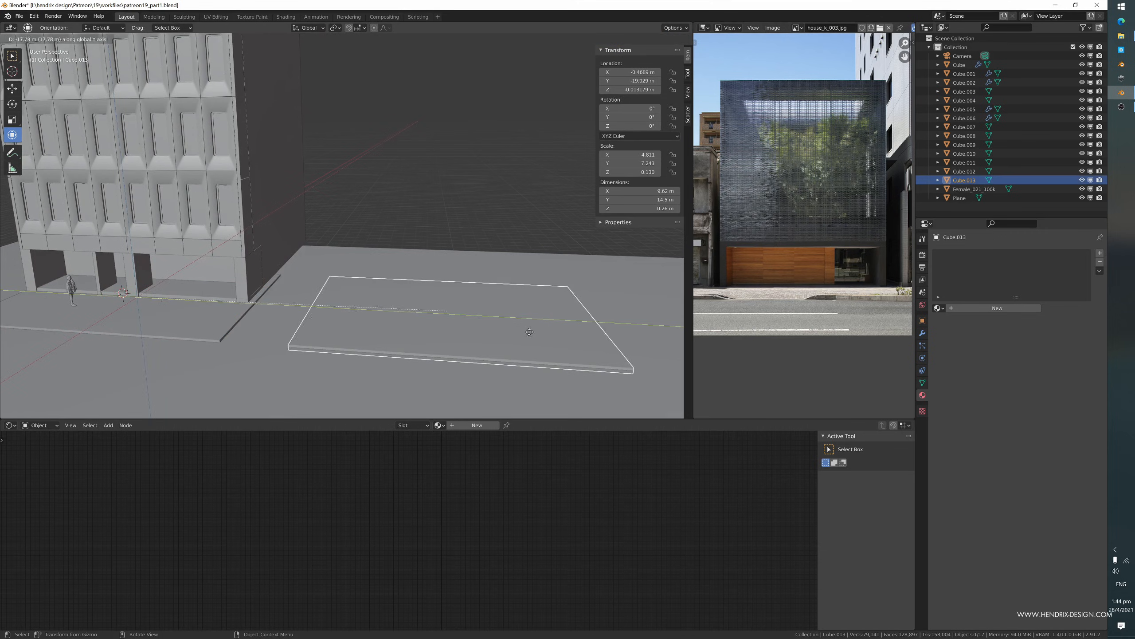
{"action": "left_click", "coordinate": [551, 332]}
{"action": "middle_click_drag", "start_coordinate": [553, 330], "coordinate": [479, 339]}
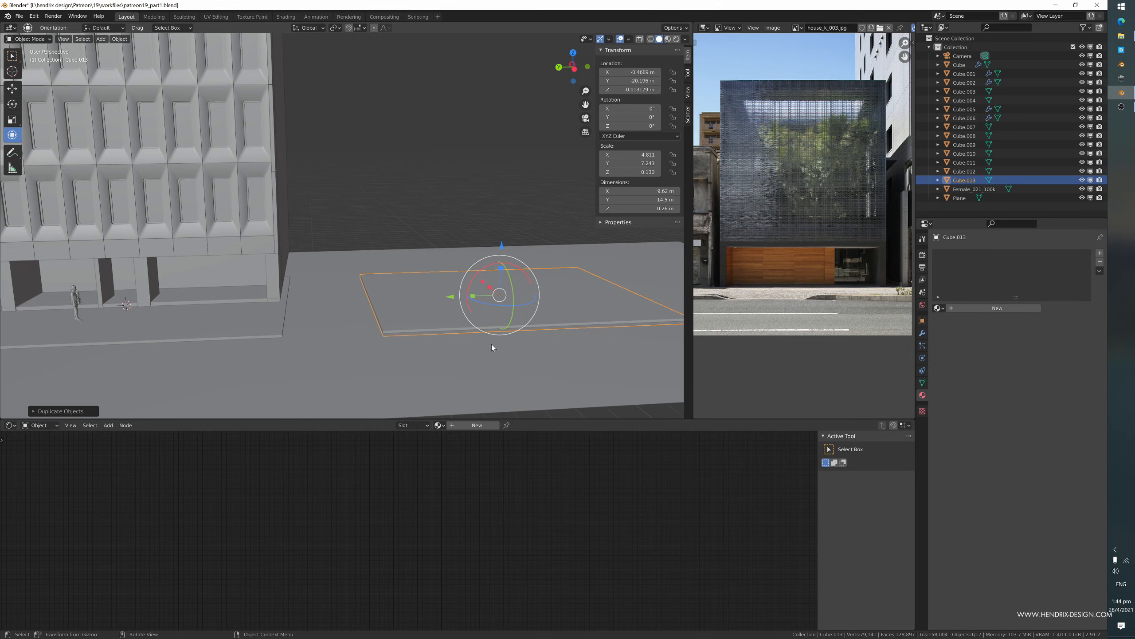
{"action": "middle_click_drag", "start_coordinate": [524, 299], "coordinate": [502, 278]}
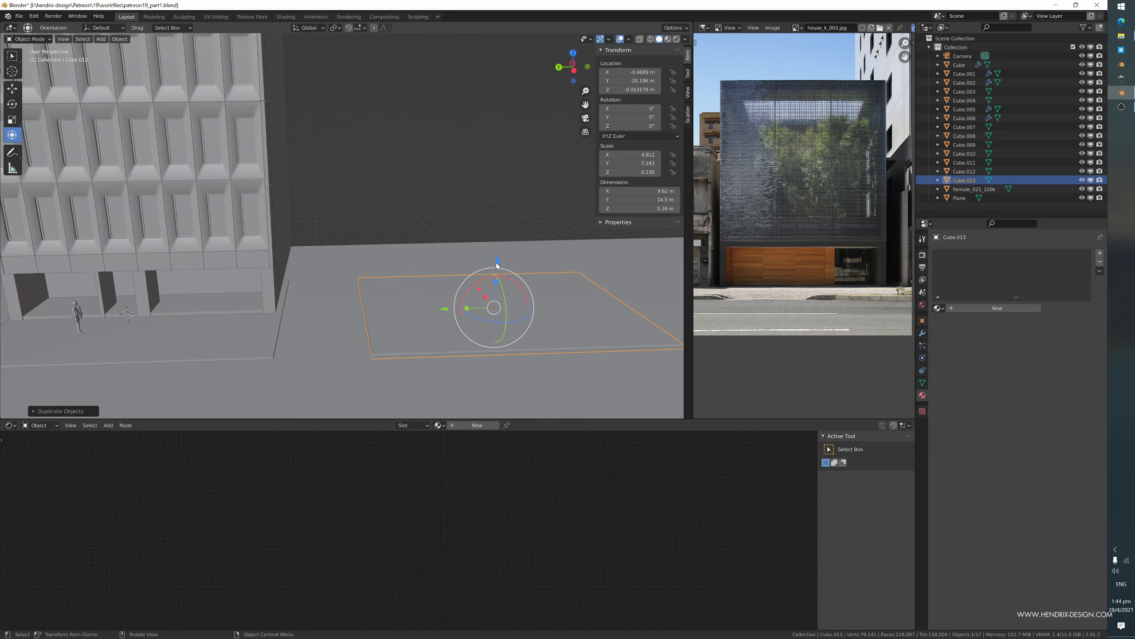
{"action": "left_click_drag", "start_coordinate": [497, 264], "coordinate": [497, 259]}
{"action": "right_click", "coordinate": [497, 259]}
{"action": "middle_click_drag", "start_coordinate": [498, 270], "coordinate": [514, 256]}
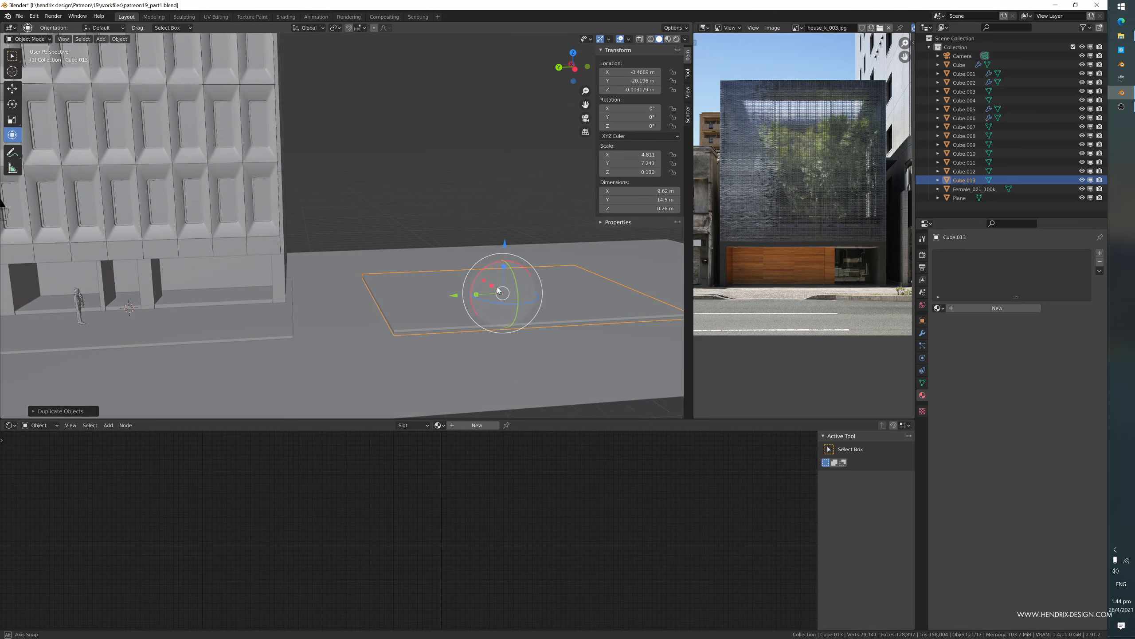
- Move the female scale figure from the first building onto the duplicated slab
{"action": "left_click", "coordinate": [81, 305]}
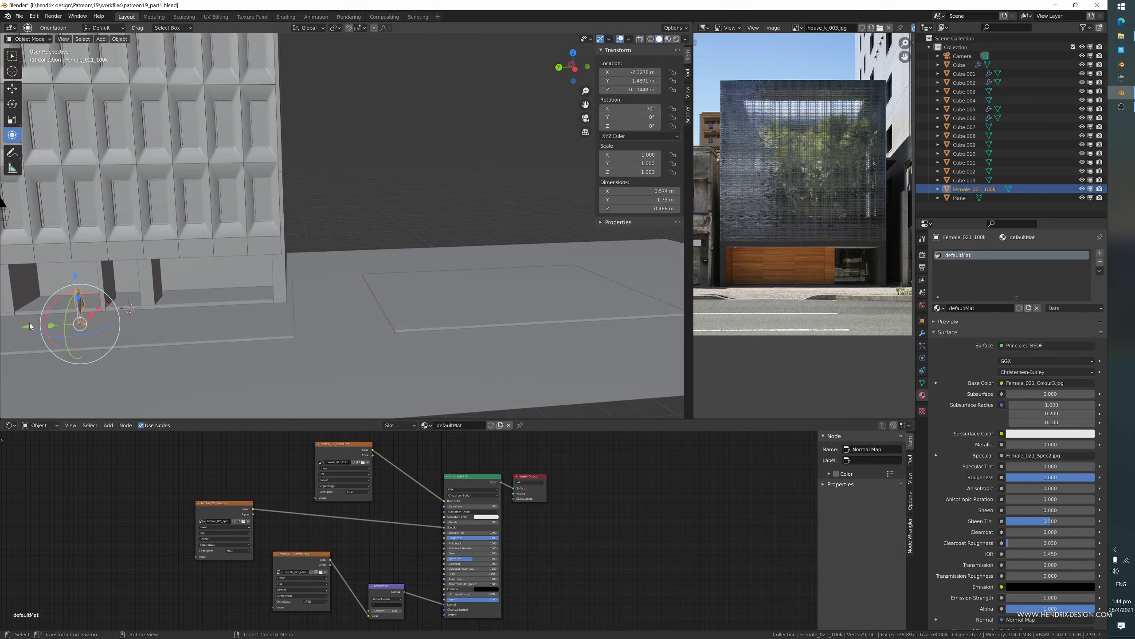
{"action": "key", "text": "g"}
{"action": "left_click", "coordinate": [460, 324]}
{"action": "middle_click_drag", "start_coordinate": [460, 324], "coordinate": [402, 312]}
- Duplicate the new base slab straight up along Z to 2.6032 m, above the figure's head
{"action": "left_click", "coordinate": [334, 292]}
{"action": "key", "text": "shift+d"}
{"action": "key", "text": "z"}
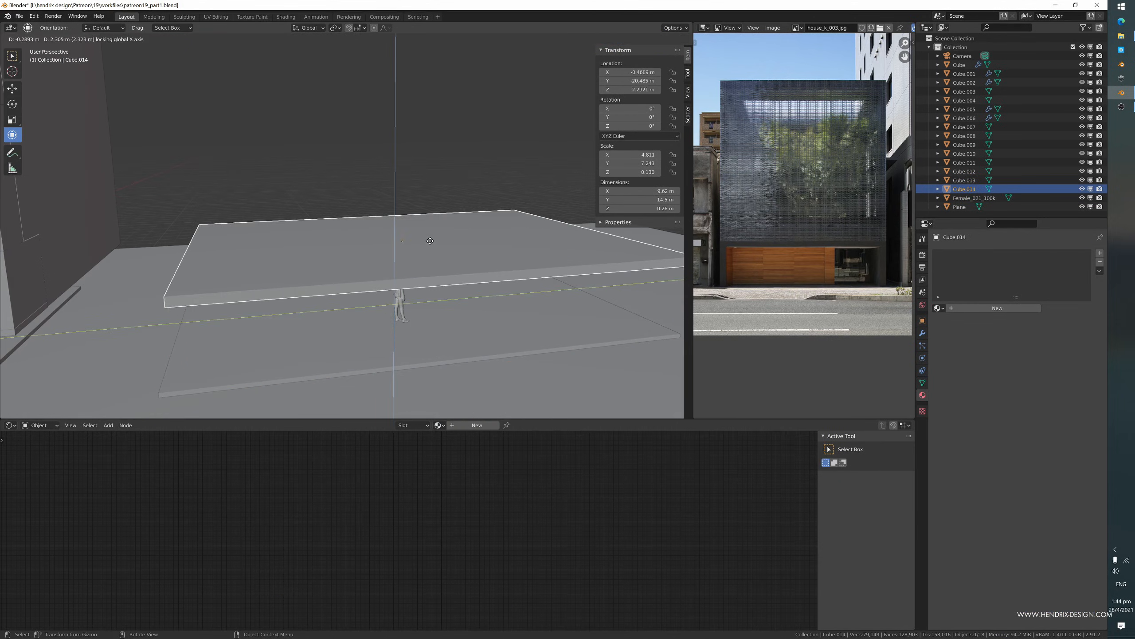
{"action": "left_click", "coordinate": [419, 232]}
{"action": "middle_click_drag", "start_coordinate": [431, 269], "coordinate": [433, 260]}
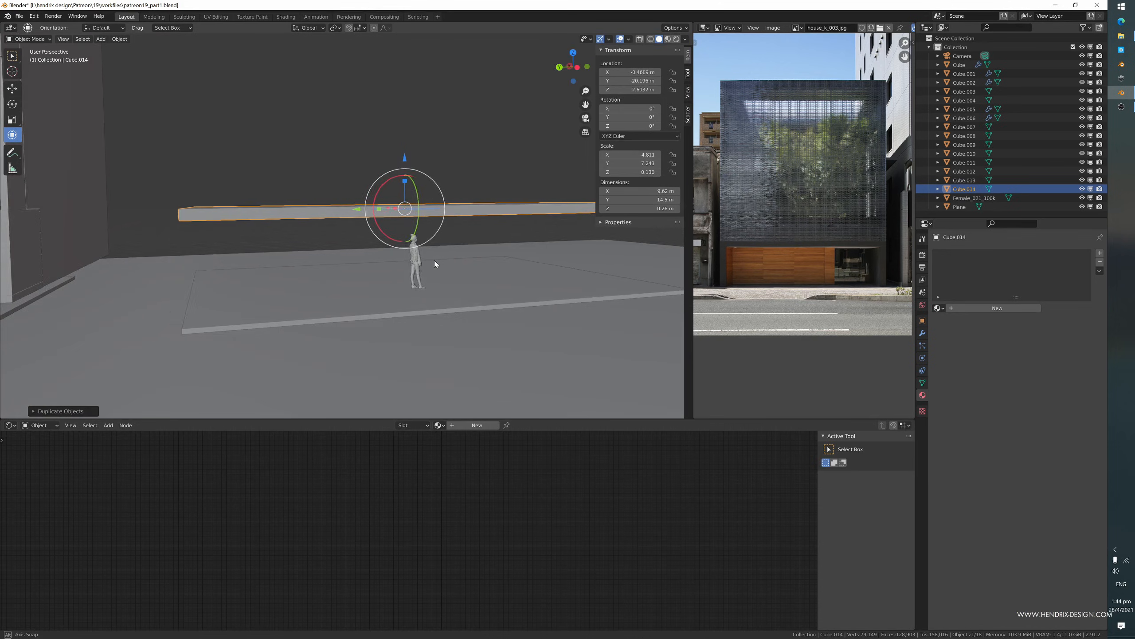
- Resize the upper slab to 0.369 m thick and 12.3 m along Y, and raise it to 2.7233 m on Z
{"action": "left_click_drag", "start_coordinate": [396, 182], "coordinate": [395, 165]}
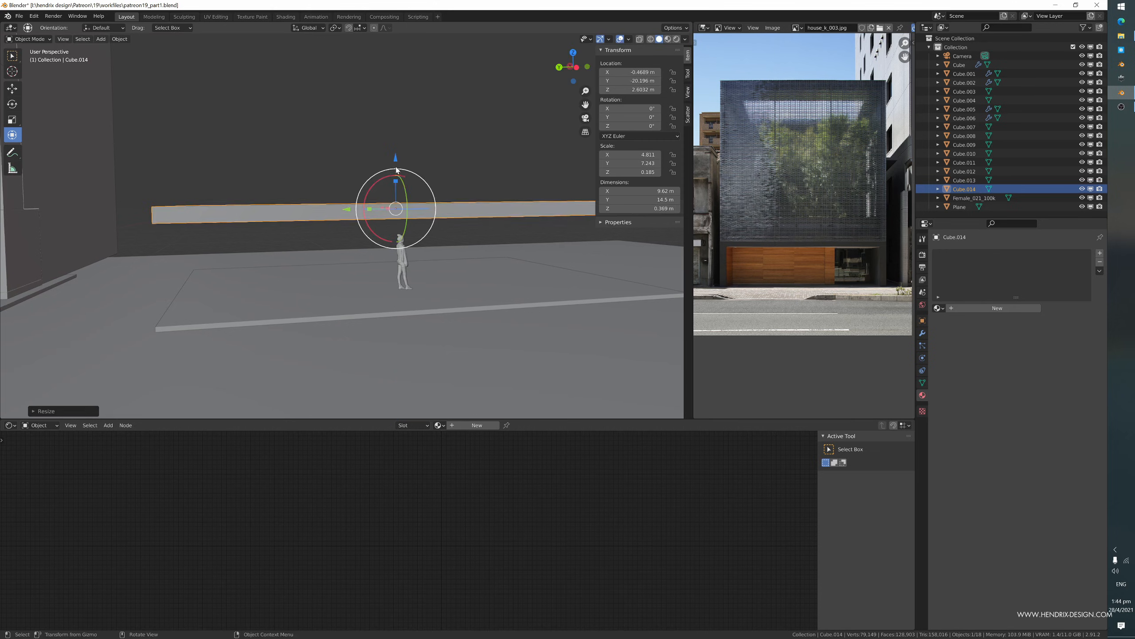
{"action": "middle_click_drag", "start_coordinate": [395, 165], "coordinate": [451, 154]}
{"action": "left_click_drag", "start_coordinate": [451, 156], "coordinate": [454, 152]}
{"action": "middle_click_drag", "start_coordinate": [464, 219], "coordinate": [401, 256]}
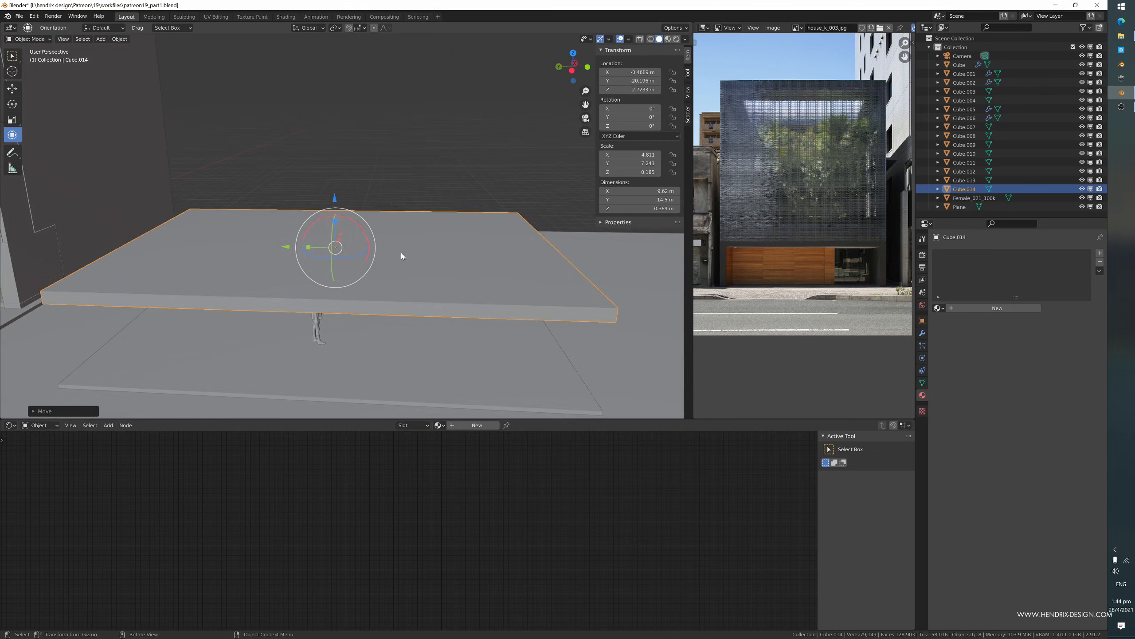
{"action": "left_click_drag", "start_coordinate": [312, 249], "coordinate": [316, 248]}
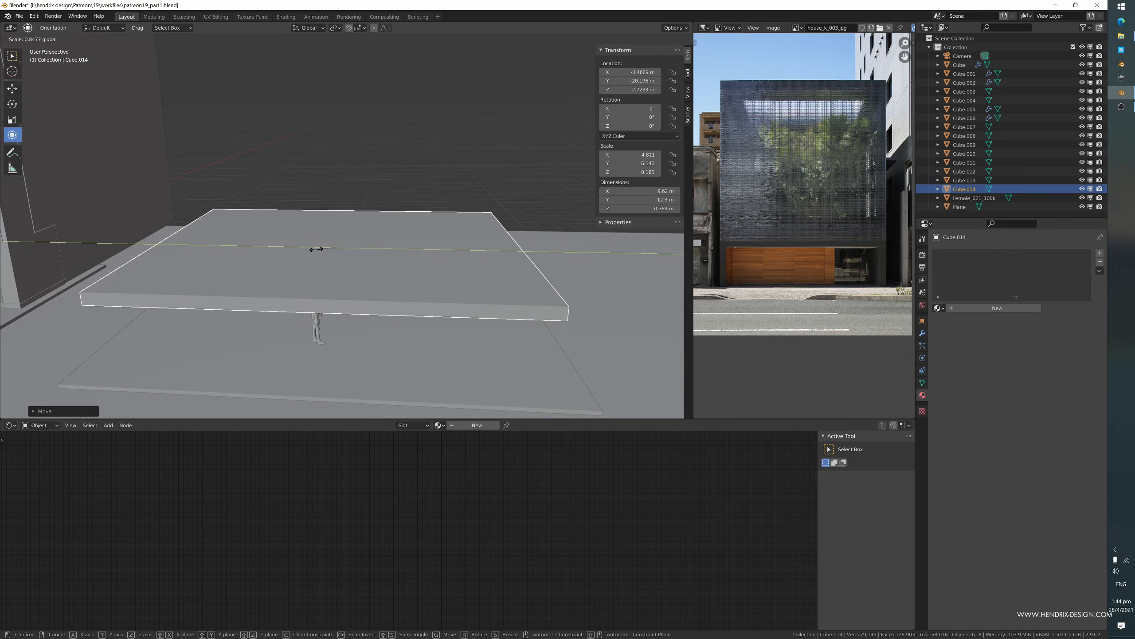
{"action": "middle_click_drag", "start_coordinate": [336, 249], "coordinate": [388, 243]}
- Extrude the upper slab's two Y-end faces slightly outward along their normals
{"action": "key", "text": "Tab"}
{"action": "left_click", "coordinate": [302, 236]}
{"action": "left_click", "coordinate": [378, 235], "text": "shift"}
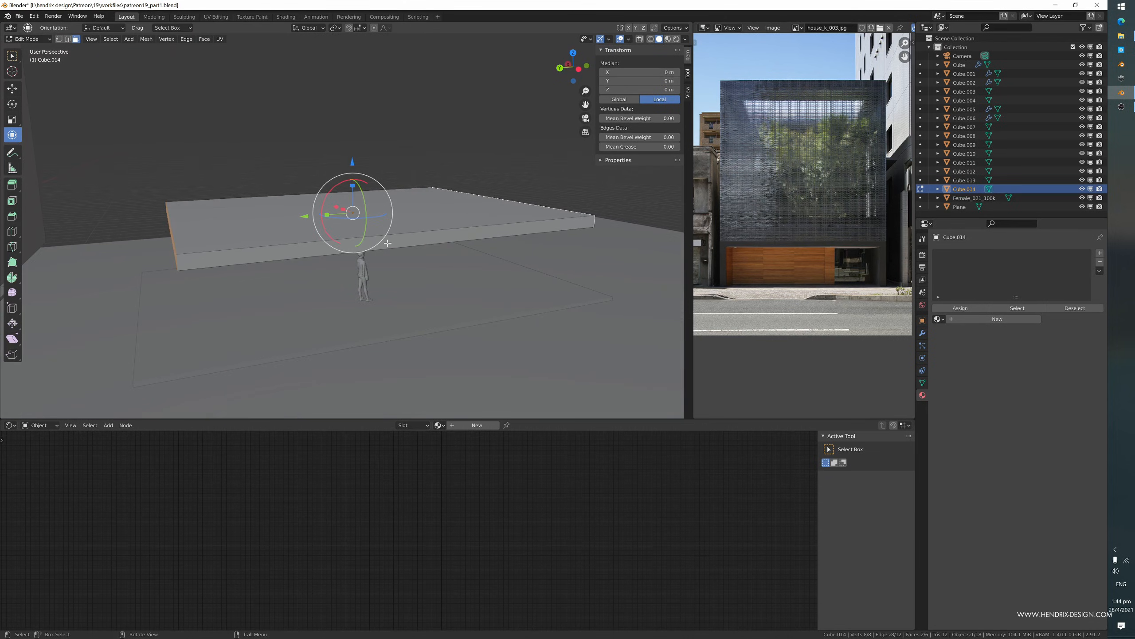
{"action": "key", "text": "alt+e"}
{"action": "left_click", "coordinate": [362, 243]}
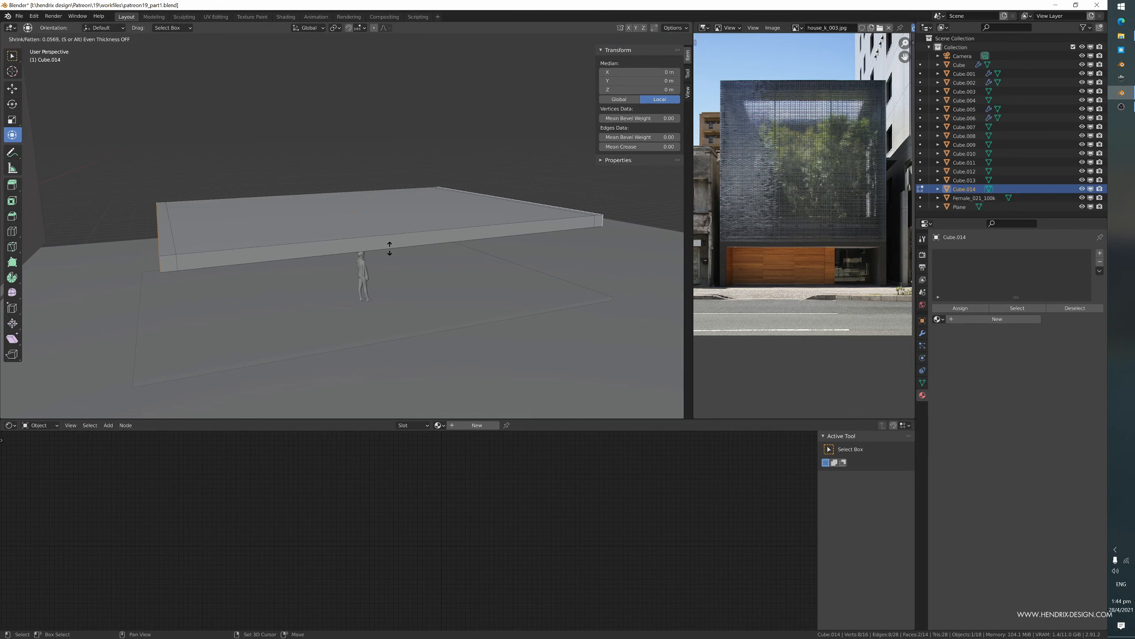
{"action": "left_click", "coordinate": [390, 248]}
- Extrude the undersides of both end strips about 2.5 m down to the base slab to form side walls
{"action": "middle_click_drag", "start_coordinate": [390, 249], "coordinate": [75, 123]}
{"action": "left_click", "coordinate": [144, 169]}
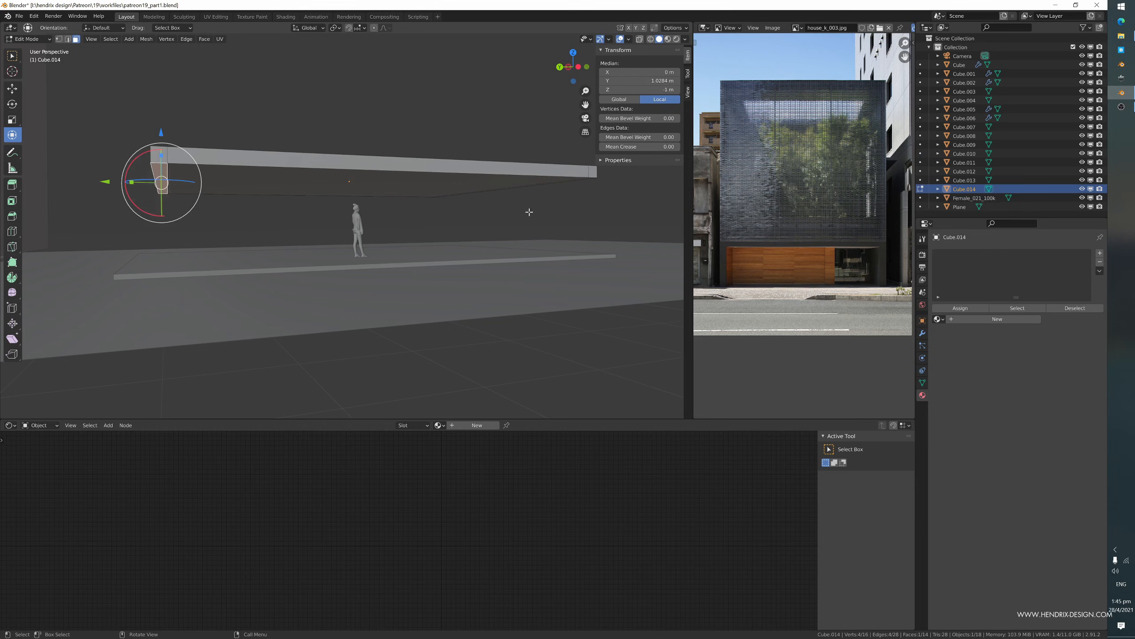
{"action": "key", "text": "e"}
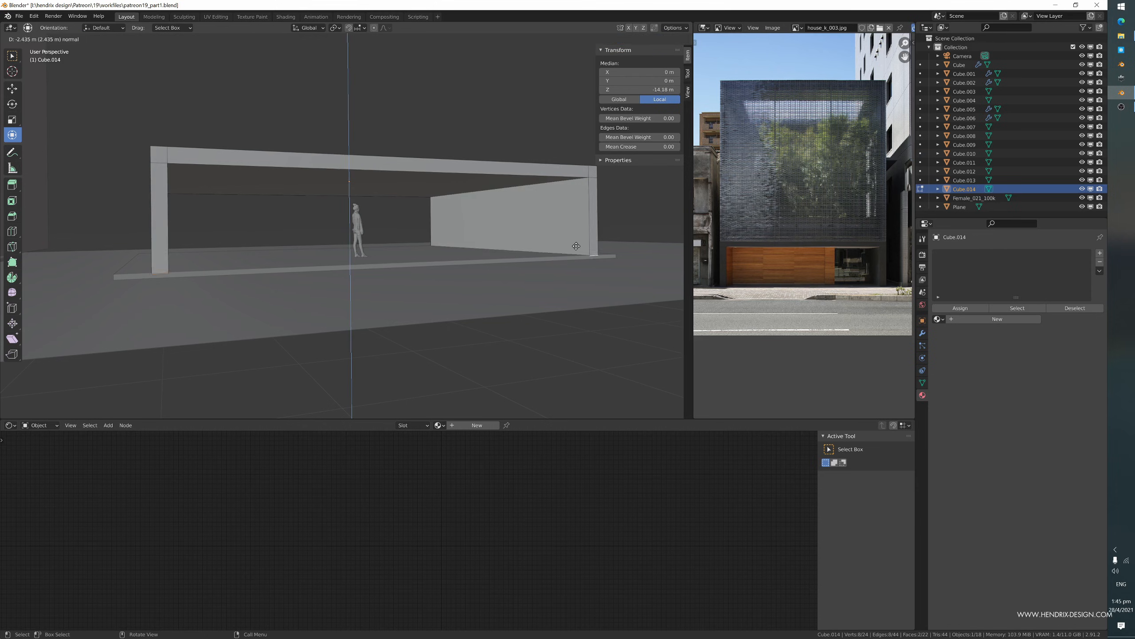
{"action": "left_click", "coordinate": [577, 248]}
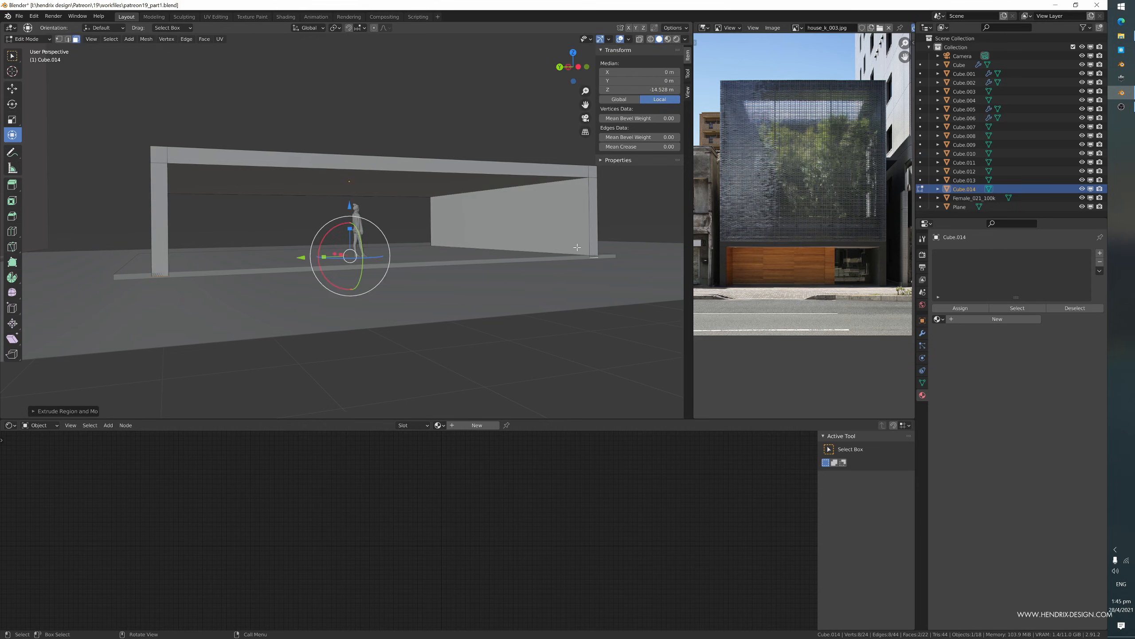
{"action": "middle_click_drag", "start_coordinate": [576, 247], "coordinate": [577, 254]}
{"action": "key", "text": "Tab"}
- Move the wall-and-roof frame back from the base slab's front edge to 3.5056 m on X
{"action": "middle_click_drag", "start_coordinate": [358, 229], "coordinate": [394, 215]}
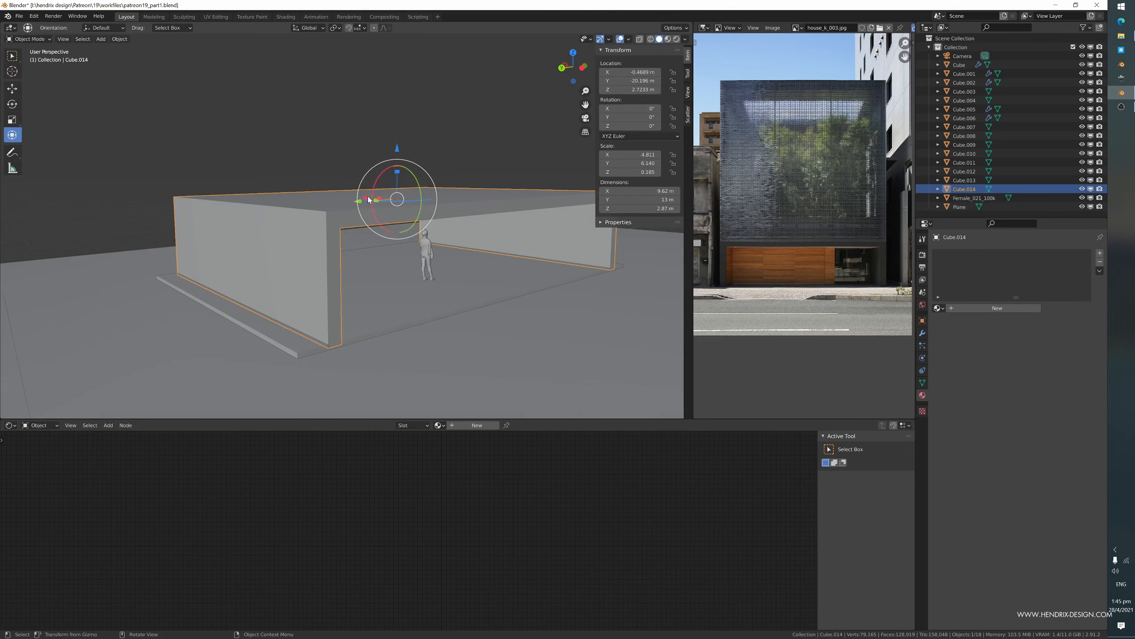
{"action": "left_click_drag", "start_coordinate": [369, 200], "coordinate": [310, 204]}
{"action": "middle_click_drag", "start_coordinate": [310, 204], "coordinate": [245, 200]}
{"action": "middle_click_drag", "start_coordinate": [224, 199], "coordinate": [328, 188]}
{"action": "left_click_drag", "start_coordinate": [311, 200], "coordinate": [298, 204]}
{"action": "right_click", "coordinate": [311, 199]}
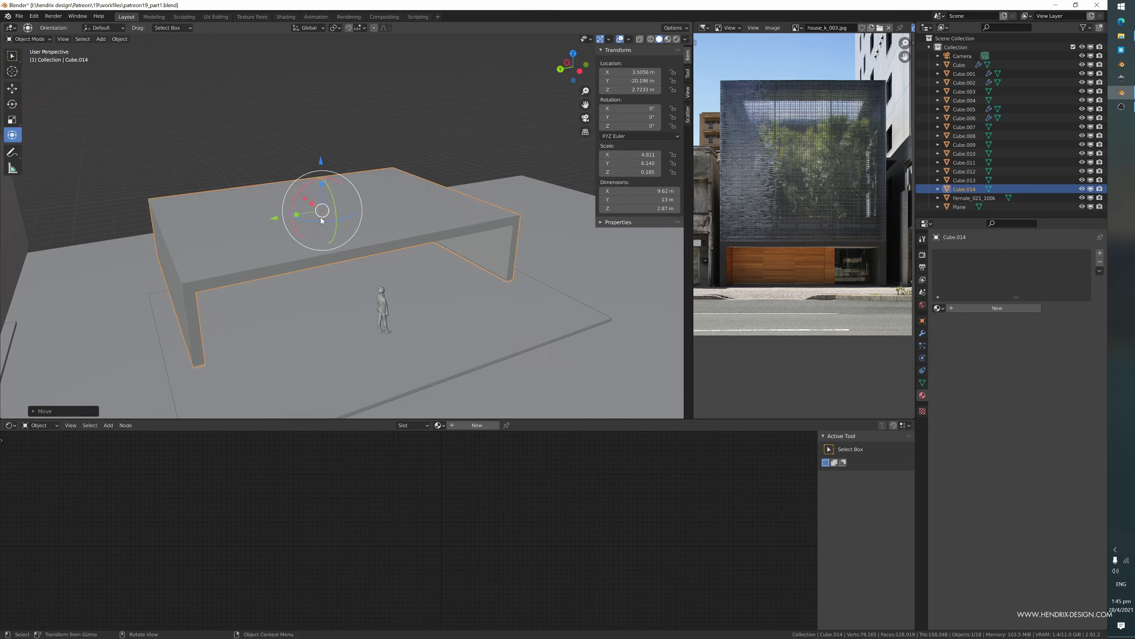
{"action": "middle_click_drag", "start_coordinate": [298, 204], "coordinate": [300, 278]}
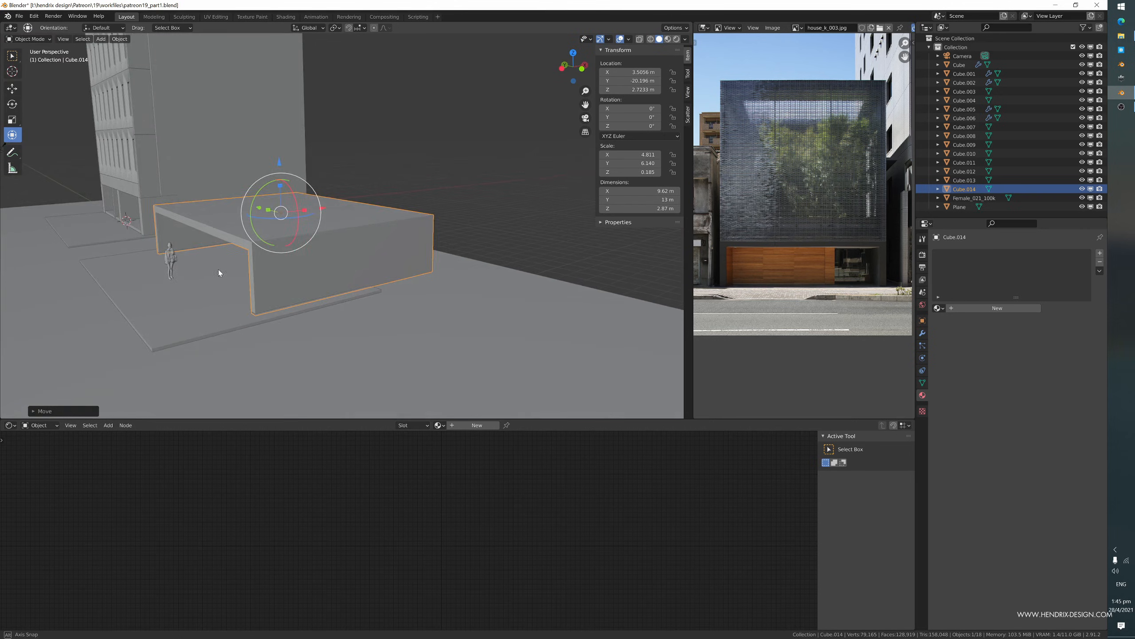
- Duplicate the frame's front beam face downward and scale it along Z to fill the opening between the side walls
{"action": "middle_click_drag", "start_coordinate": [218, 270], "coordinate": [421, 263]}
{"action": "key", "text": "Tab"}
{"action": "left_click", "coordinate": [409, 252]}
{"action": "key", "text": "shift+d"}
{"action": "key", "text": "z"}
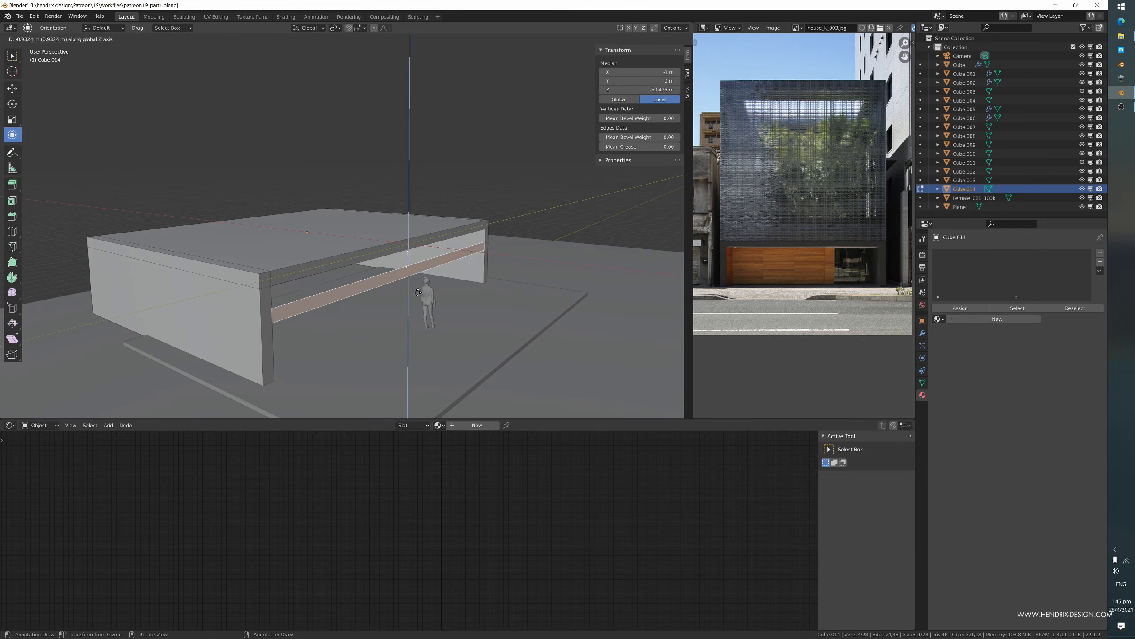
{"action": "left_click", "coordinate": [416, 296]}
{"action": "key", "text": "s"}
{"action": "key", "text": "z"}
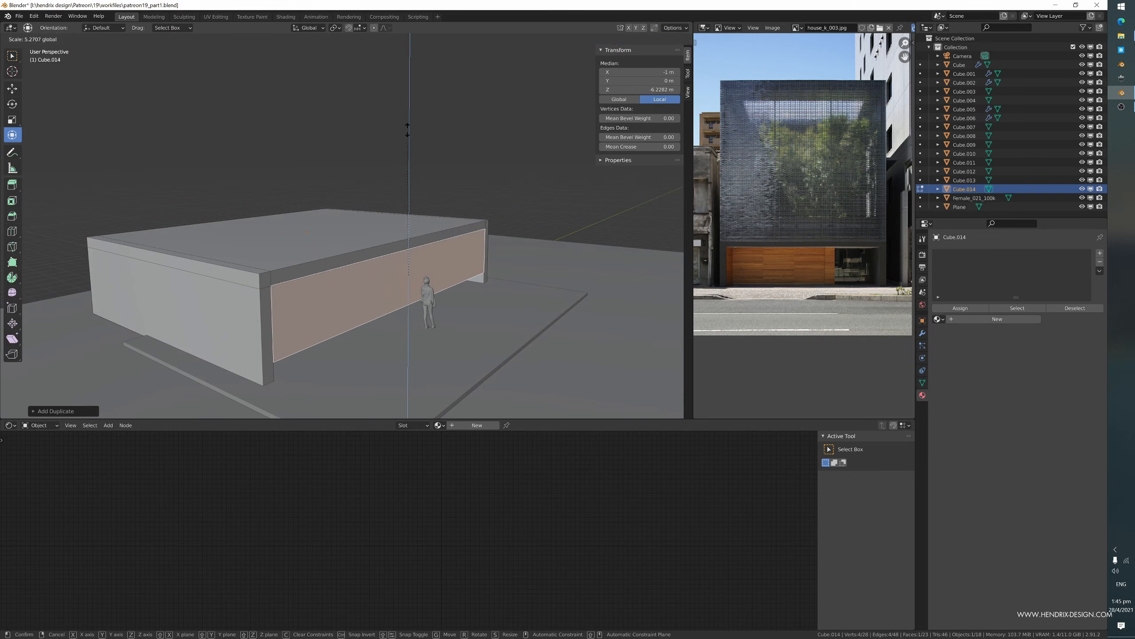
{"action": "left_click", "coordinate": [409, 107]}
{"action": "left_click_drag", "start_coordinate": [408, 229], "coordinate": [410, 253]}
- Extrude the front panel face to a thickness of 0.216 m
{"action": "middle_click_drag", "start_coordinate": [410, 263], "coordinate": [435, 303]}
{"action": "key", "text": "e"}
{"action": "right_click", "coordinate": [410, 304]}
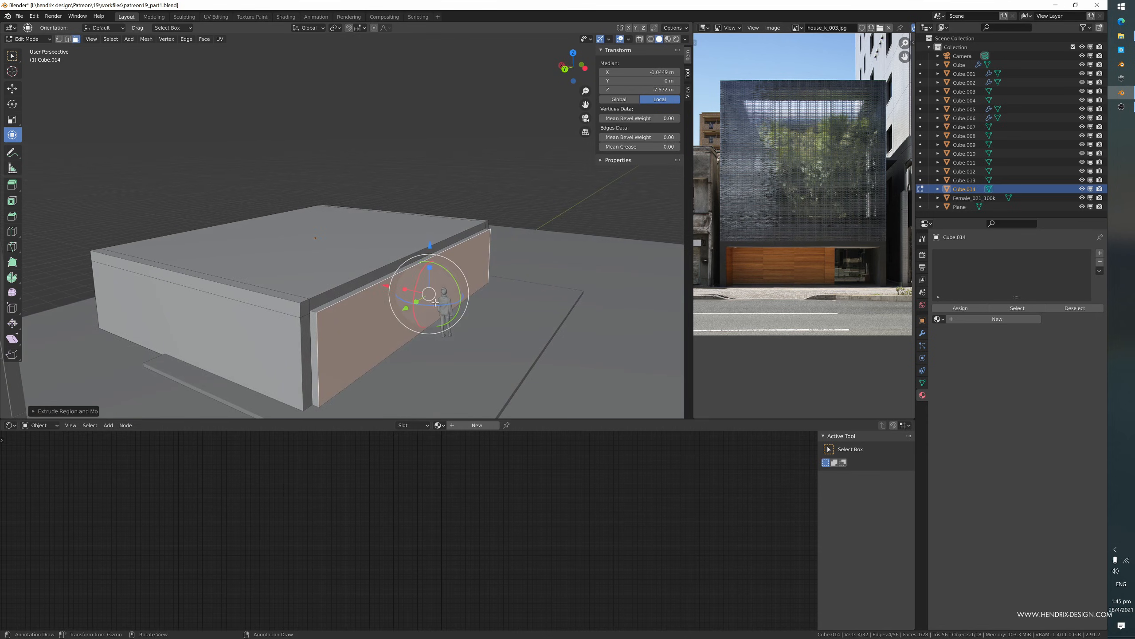
- Select all the geometry linked to the front panel and separate it into its own object
{"action": "key", "text": "Tab"}
{"action": "key", "text": "Tab"}
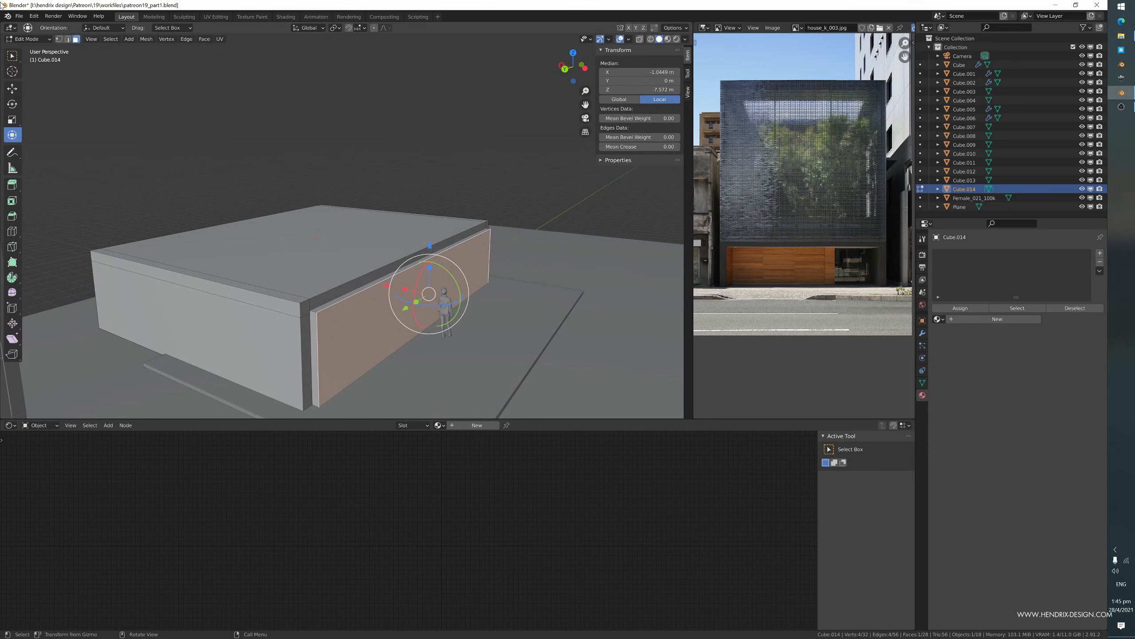
{"action": "key", "text": "ctrl+l"}
{"action": "key", "text": "p"}
{"action": "key", "text": "Return"}
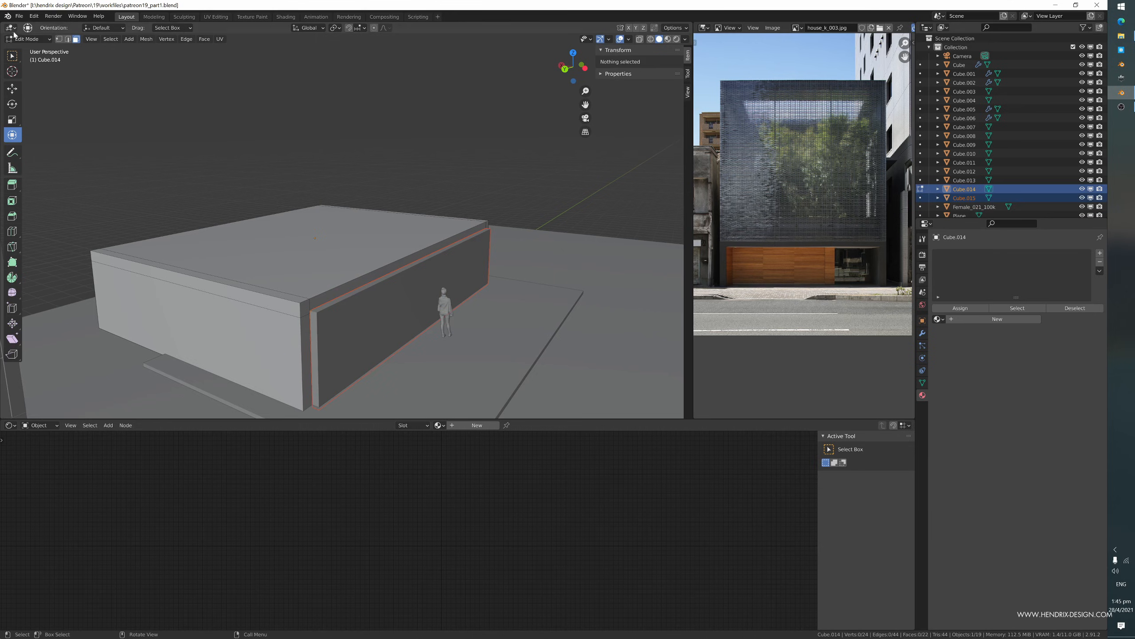
{"action": "key", "text": "Tab"}
- Set the separated front panel's origin to its geometry
{"action": "left_click", "coordinate": [375, 300]}
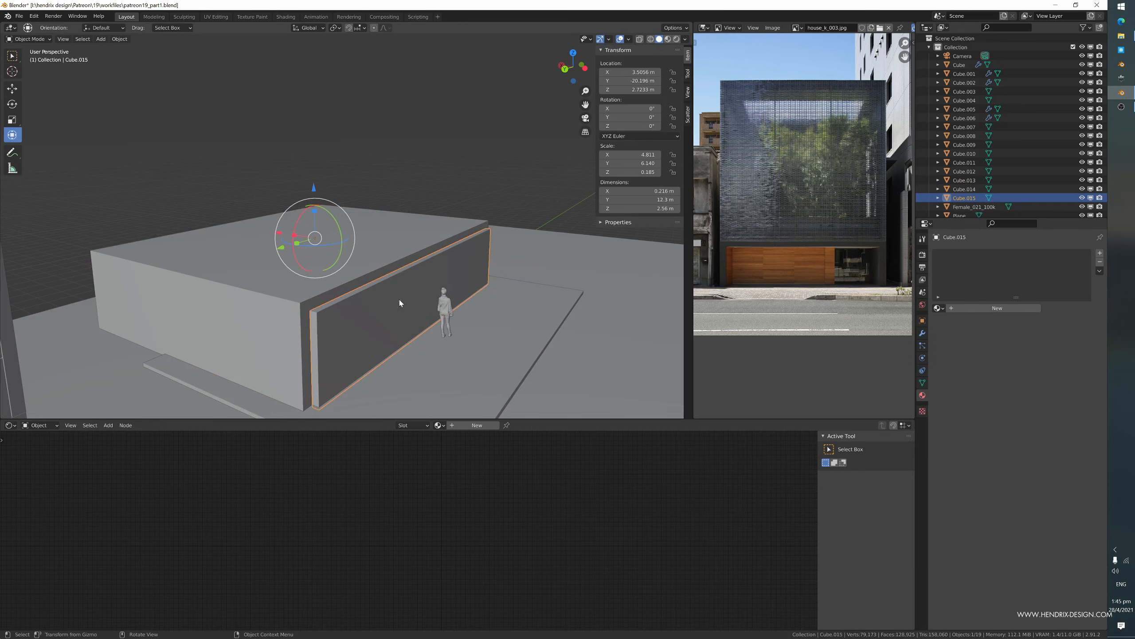
{"action": "middle_click_drag", "start_coordinate": [375, 300], "coordinate": [391, 304]}
{"action": "right_click", "coordinate": [391, 303]}
{"action": "mouse_move", "coordinate": [393, 308]}
{"action": "left_click", "coordinate": [436, 313]}
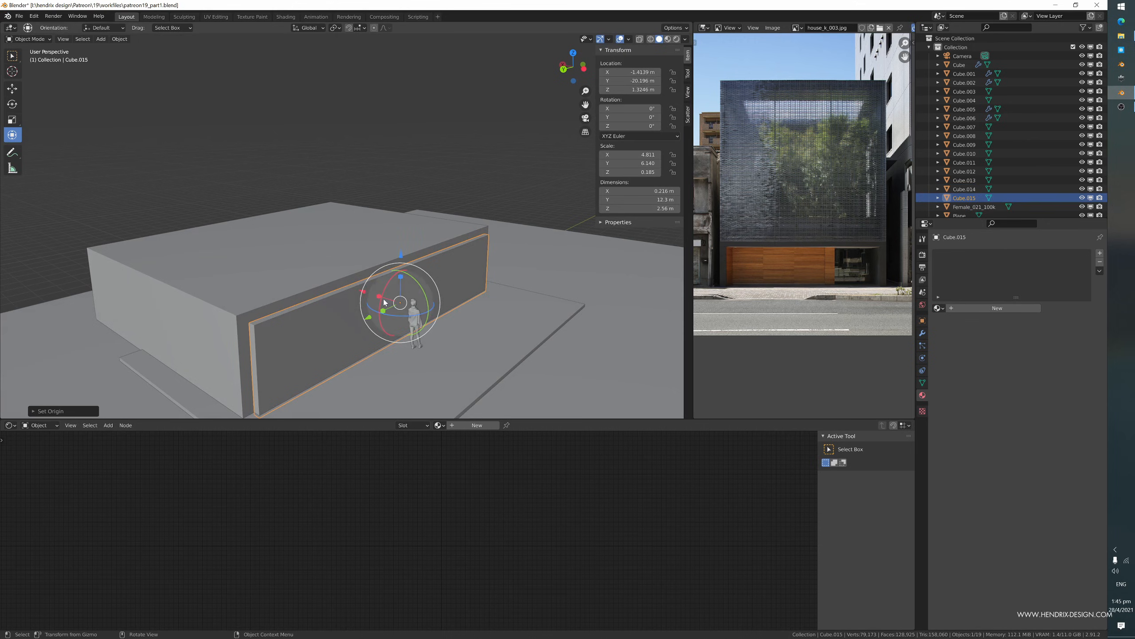
- Move the front panel along X back into the frame's opening and lower it to about Z 1.247 m
{"action": "left_click_drag", "start_coordinate": [363, 293], "coordinate": [292, 269]}
{"action": "middle_click_drag", "start_coordinate": [292, 269], "coordinate": [317, 263]}
{"action": "left_click_drag", "start_coordinate": [297, 259], "coordinate": [318, 272]}
{"action": "scroll", "coordinate": [319, 274], "scroll_direction": "up", "scroll_amount": 3}
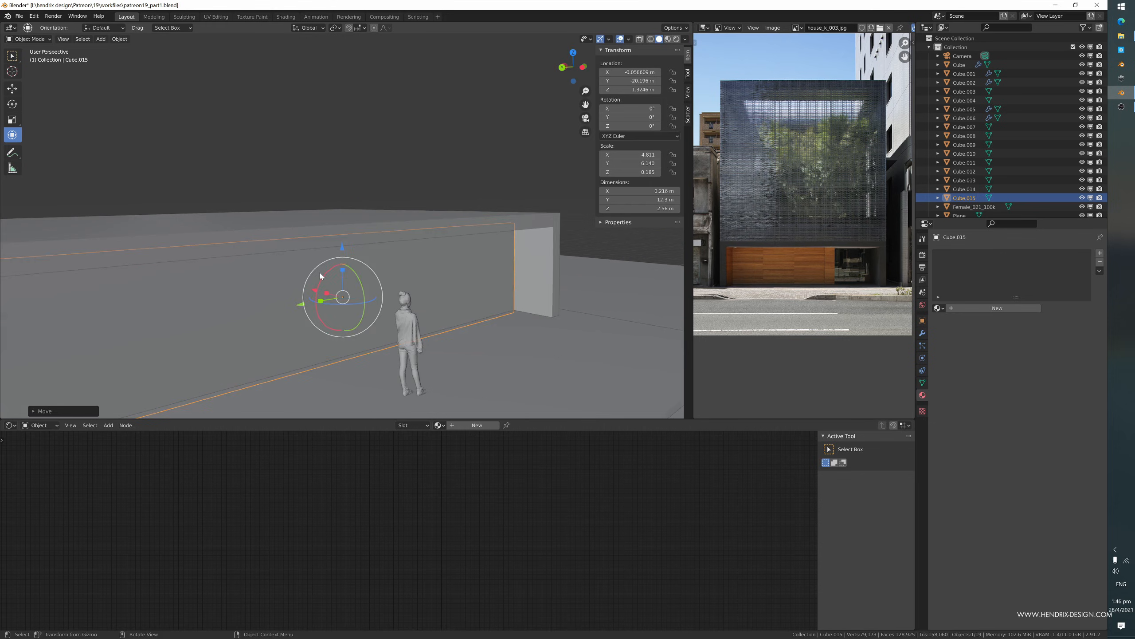
{"action": "middle_click_drag", "start_coordinate": [319, 275], "coordinate": [291, 273]}
{"action": "middle_click_drag", "start_coordinate": [291, 273], "coordinate": [355, 253], "text": "shift"}
{"action": "left_click_drag", "start_coordinate": [308, 207], "coordinate": [312, 208]}
- Narrow the front panel slightly along Y to fit between the side walls and recess it to about X 1.086 m
{"action": "middle_click_drag", "start_coordinate": [319, 249], "coordinate": [513, 282]}
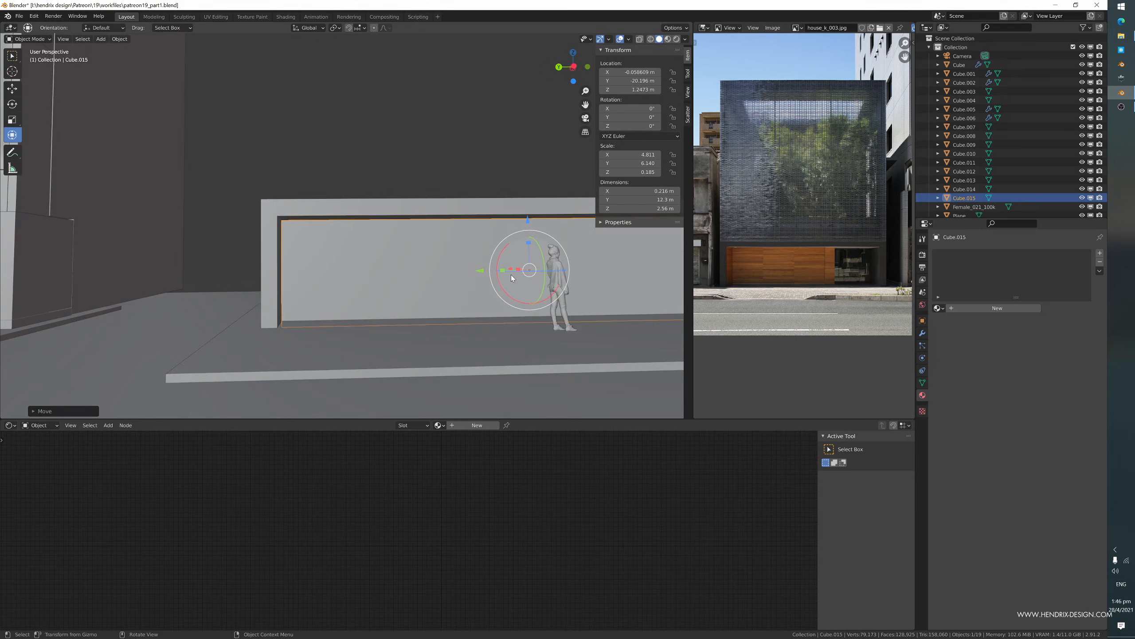
{"action": "left_click_drag", "start_coordinate": [502, 271], "coordinate": [505, 271]}
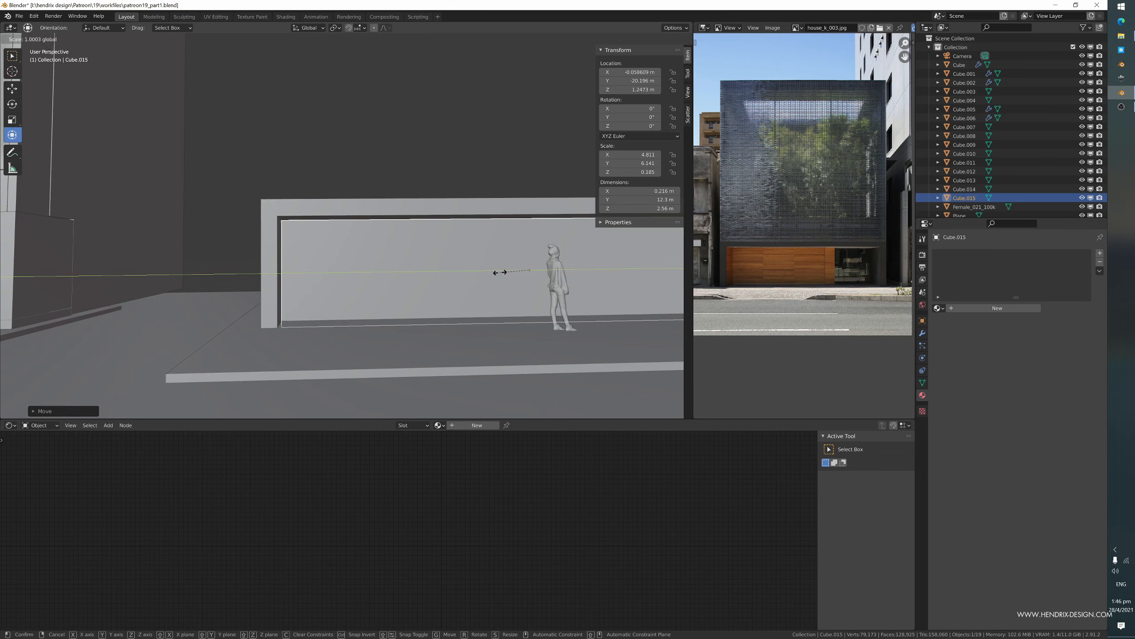
{"action": "left_click_drag", "start_coordinate": [500, 273], "coordinate": [500, 272]}
{"action": "middle_click_drag", "start_coordinate": [501, 273], "coordinate": [517, 281]}
{"action": "left_click_drag", "start_coordinate": [512, 275], "coordinate": [484, 265]}
{"action": "middle_click_drag", "start_coordinate": [483, 265], "coordinate": [402, 282]}
{"action": "left_click_drag", "start_coordinate": [408, 268], "coordinate": [400, 267]}
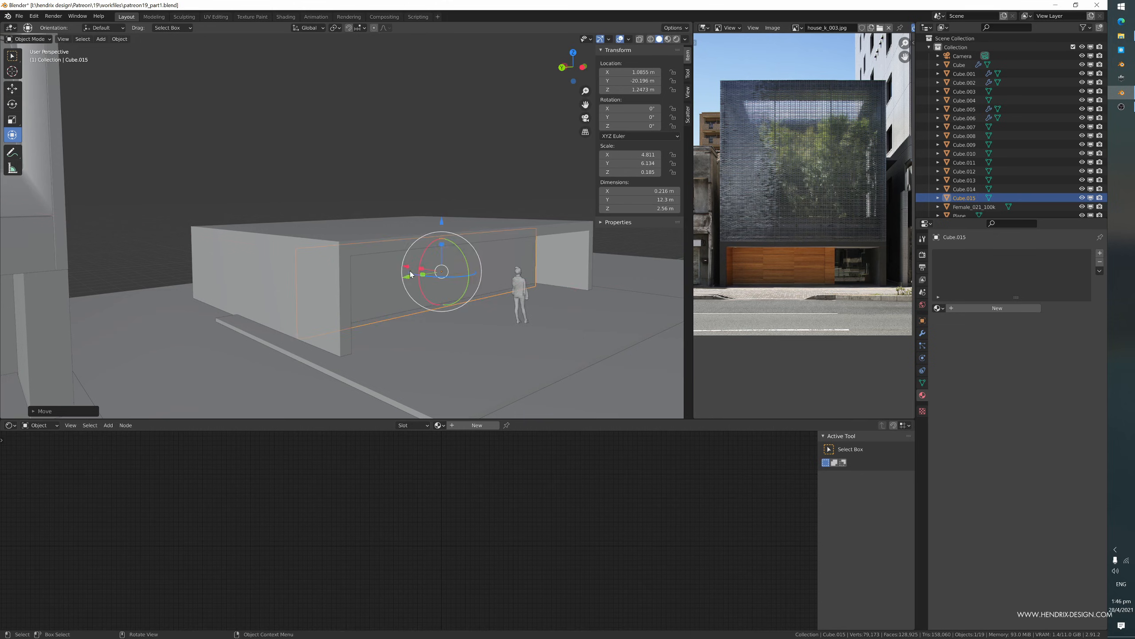
{"action": "middle_click_drag", "start_coordinate": [399, 267], "coordinate": [395, 289]}
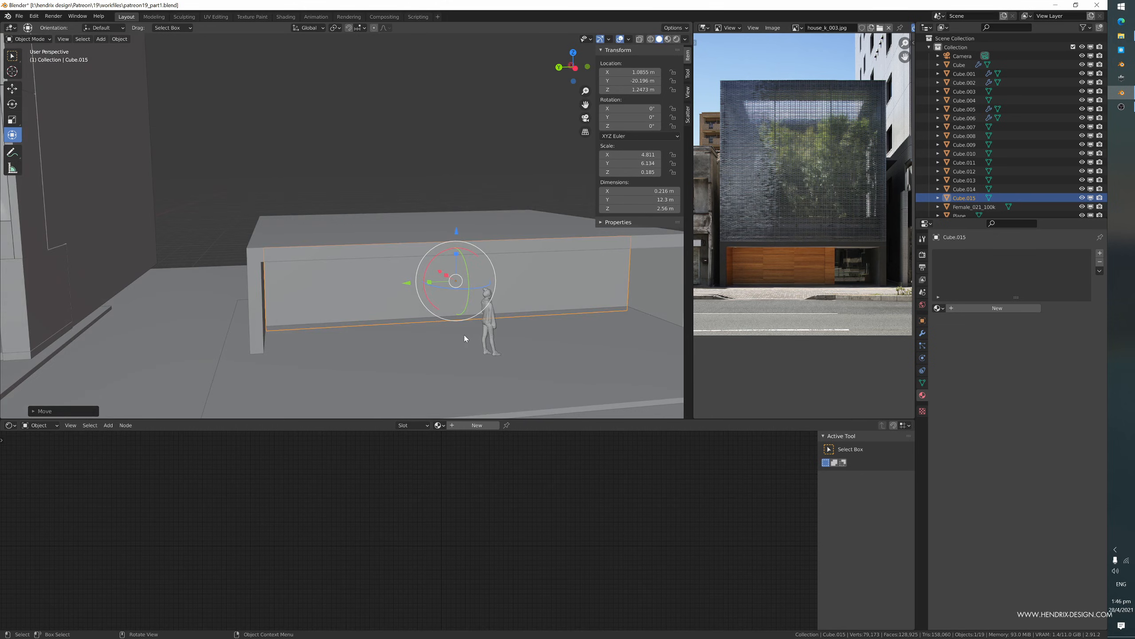
- Add two vertical loop cuts to the front panel, marking off a narrow strip beside its shorter end section
{"action": "middle_click_drag", "start_coordinate": [526, 332], "coordinate": [426, 316]}
{"action": "scroll", "coordinate": [519, 323], "scroll_direction": "up", "scroll_amount": 3}
{"action": "key", "text": "Tab"}
{"action": "left_click", "coordinate": [261, 223]}
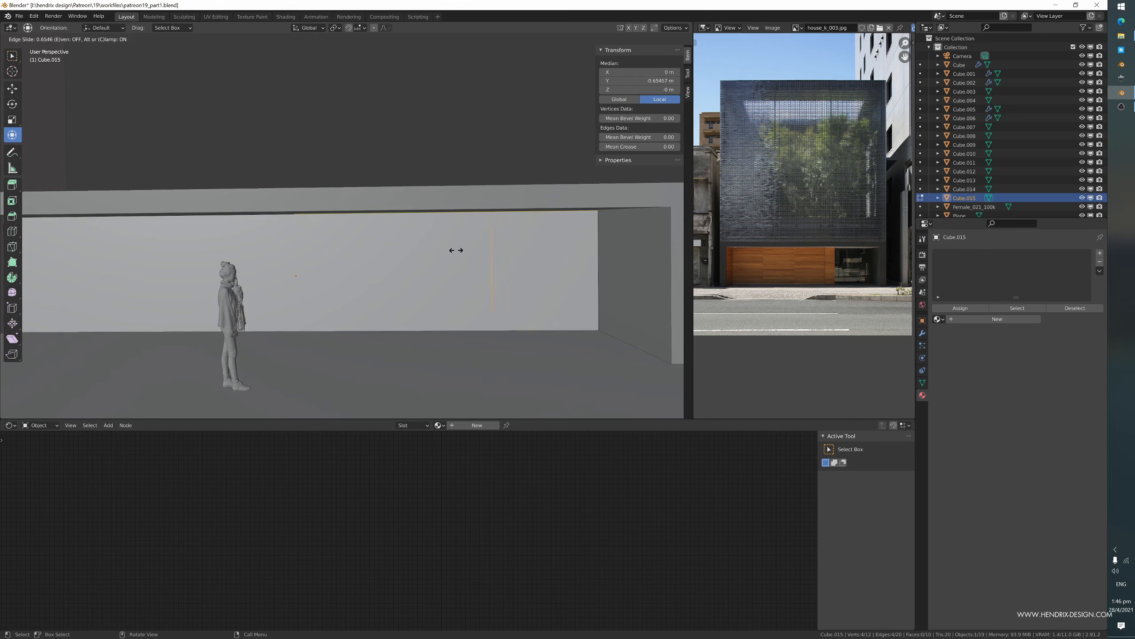
{"action": "left_click", "coordinate": [402, 251]}
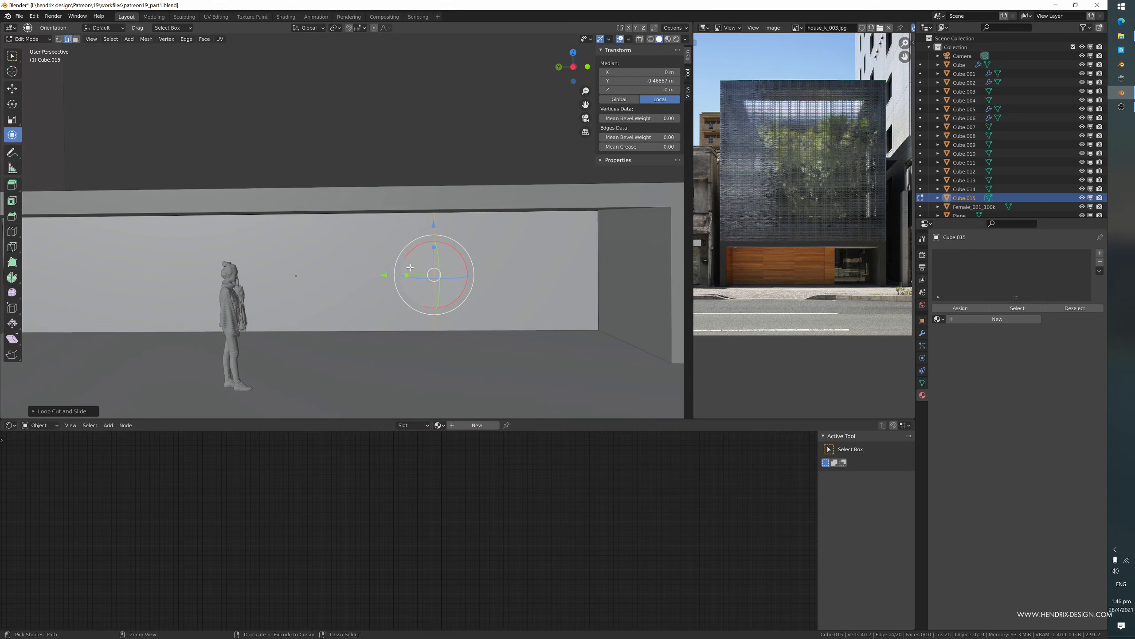
{"action": "left_click", "coordinate": [315, 220]}
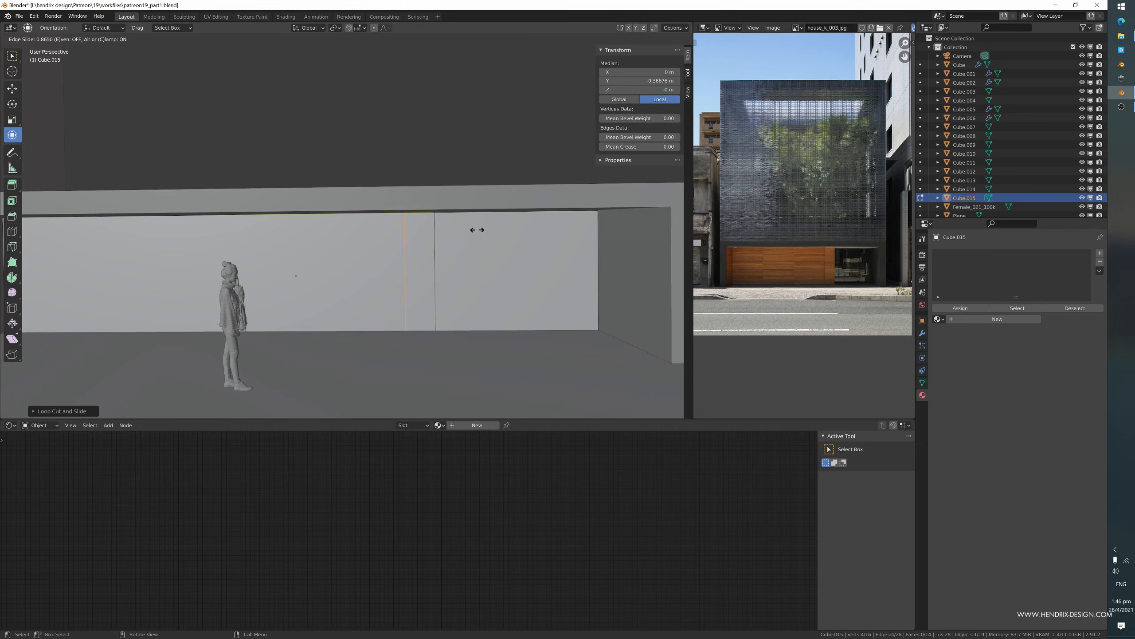
{"action": "left_click", "coordinate": [477, 230]}
- Extrude the narrow strip's front face slightly outward, bringing the panel's overall depth to 0.26 m
{"action": "key", "text": "3"}
{"action": "left_click", "coordinate": [423, 310]}
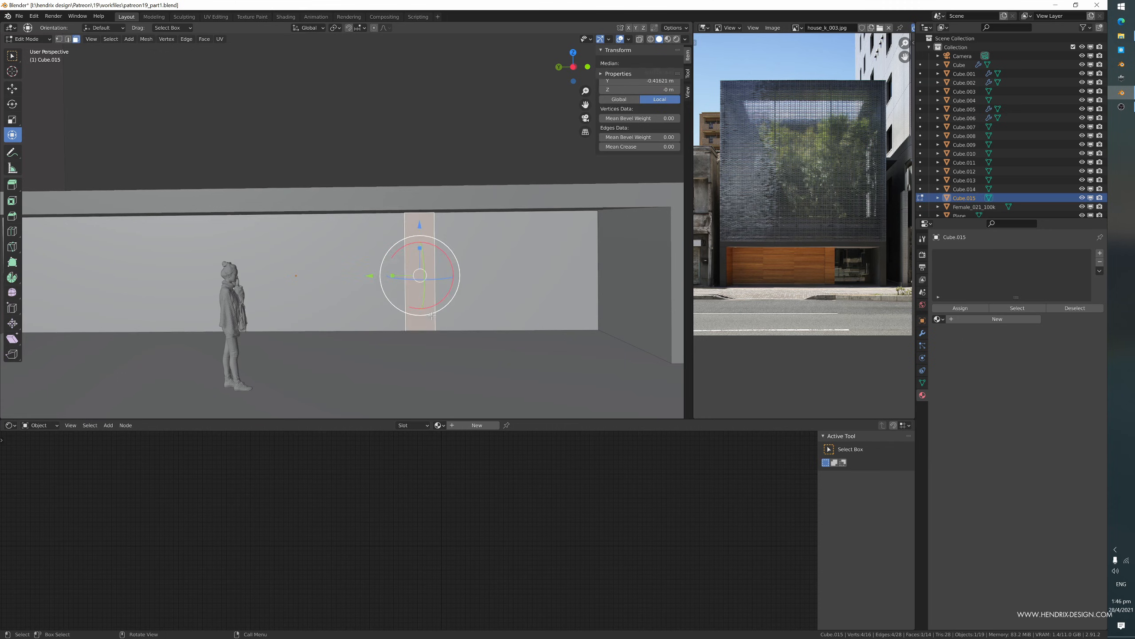
{"action": "middle_click_drag", "start_coordinate": [423, 310], "coordinate": [463, 322]}
{"action": "key", "text": "e"}
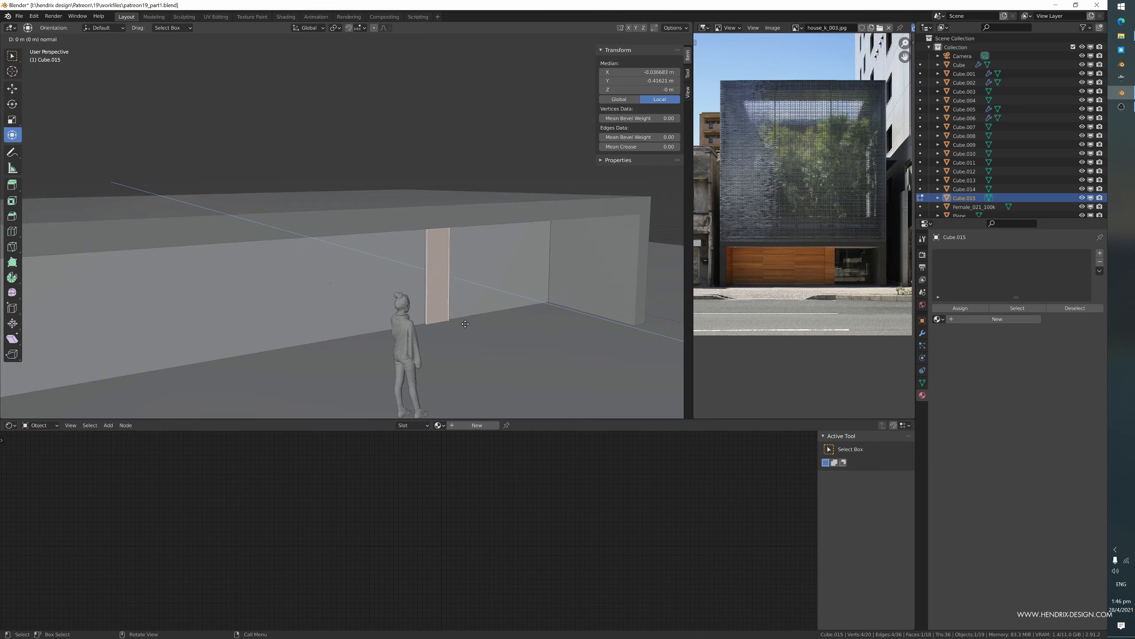
{"action": "right_click", "coordinate": [464, 324]}
{"action": "middle_click_drag", "start_coordinate": [469, 322], "coordinate": [420, 308]}
{"action": "key", "text": "Tab"}
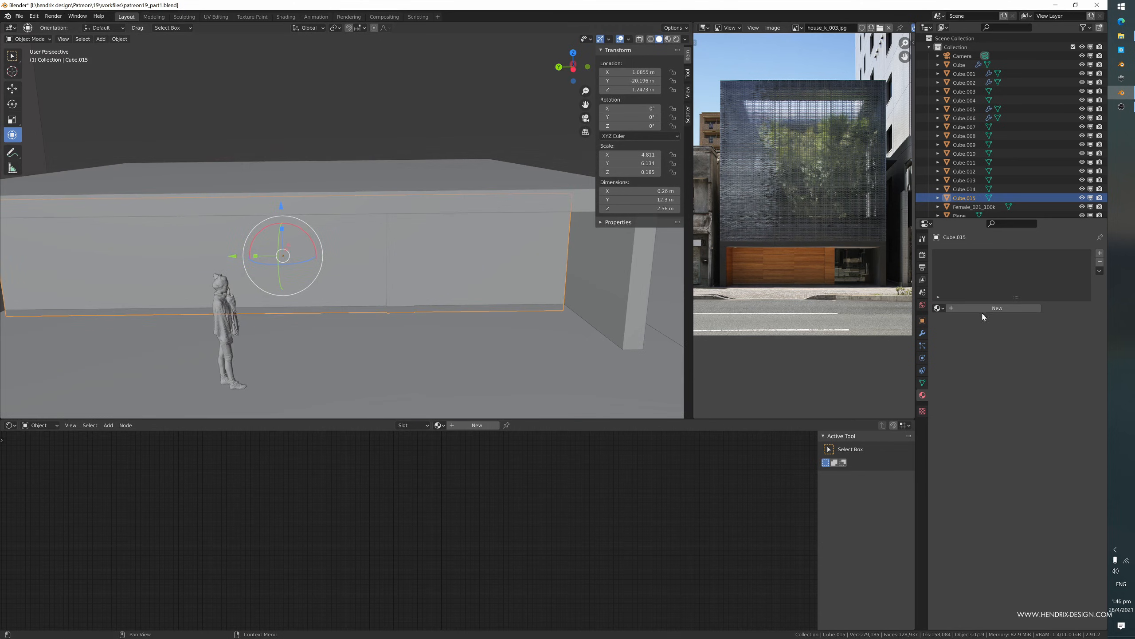
- Create a material named wood on the front panel and apply the existing concrete material to the surrounding frame
{"action": "left_click", "coordinate": [976, 307]}
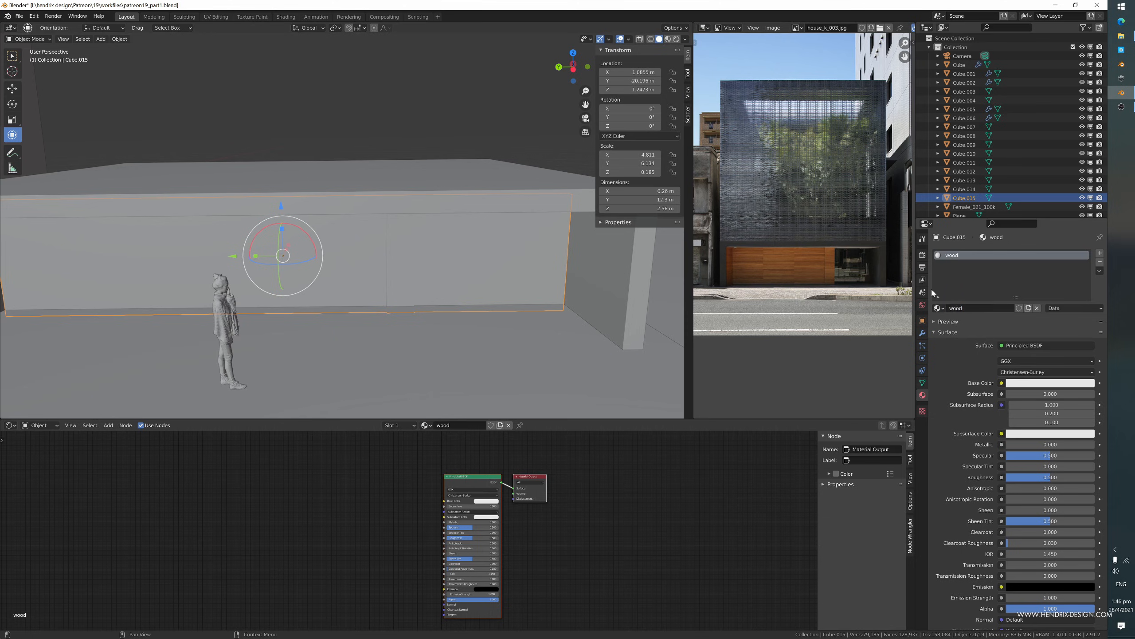
{"action": "left_click", "coordinate": [572, 242]}
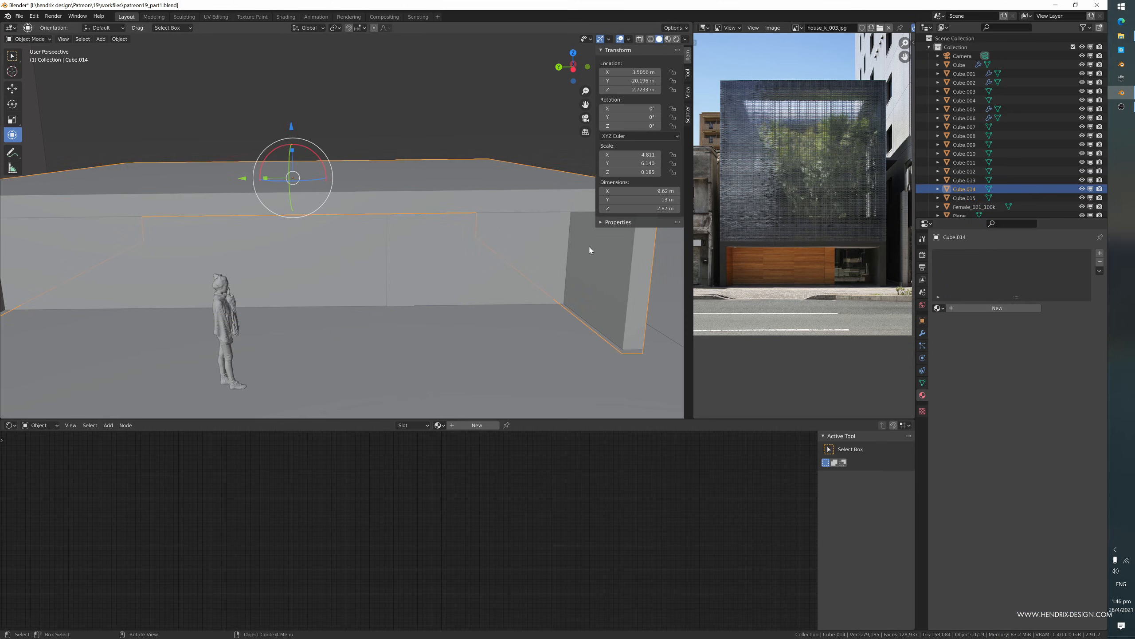
{"action": "left_click", "coordinate": [944, 307]}
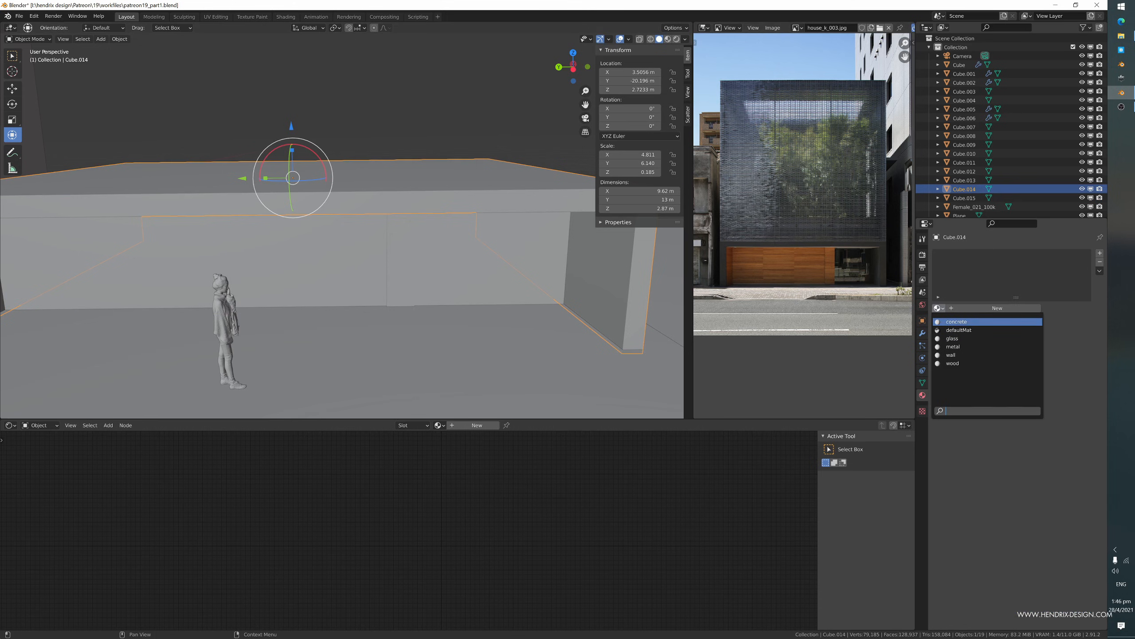
{"action": "left_click", "coordinate": [957, 321]}
- Select the front and back faces of the panel section beyond the narrow strip and add a second material slot with glass
{"action": "left_click", "coordinate": [443, 275]}
{"action": "middle_click_drag", "start_coordinate": [443, 276], "coordinate": [674, 265]}
{"action": "key", "text": "Tab"}
{"action": "left_click", "coordinate": [487, 270]}
{"action": "left_click", "coordinate": [297, 259], "text": "shift"}
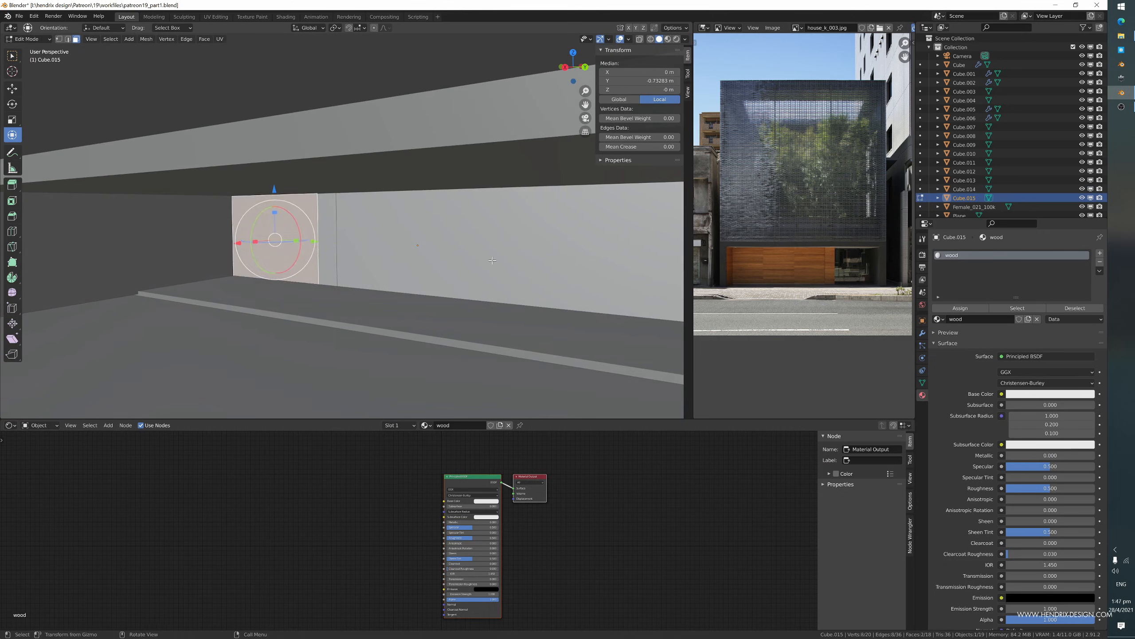
{"action": "middle_click_drag", "start_coordinate": [493, 260], "coordinate": [859, 322]}
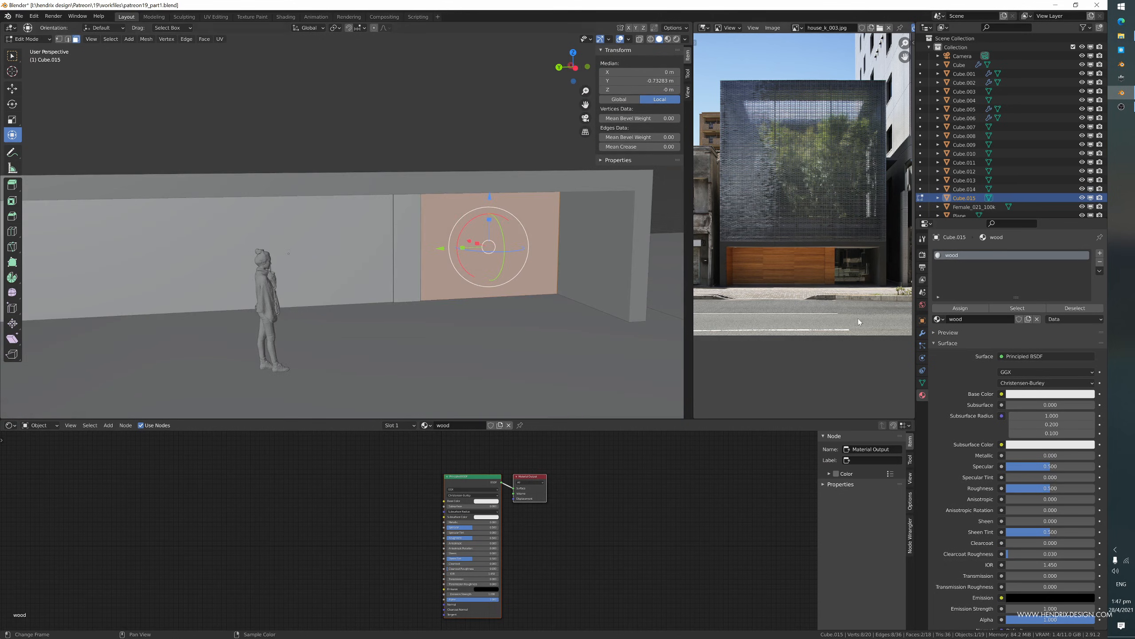
{"action": "left_click", "coordinate": [1100, 254]}
{"action": "left_click", "coordinate": [937, 319]}
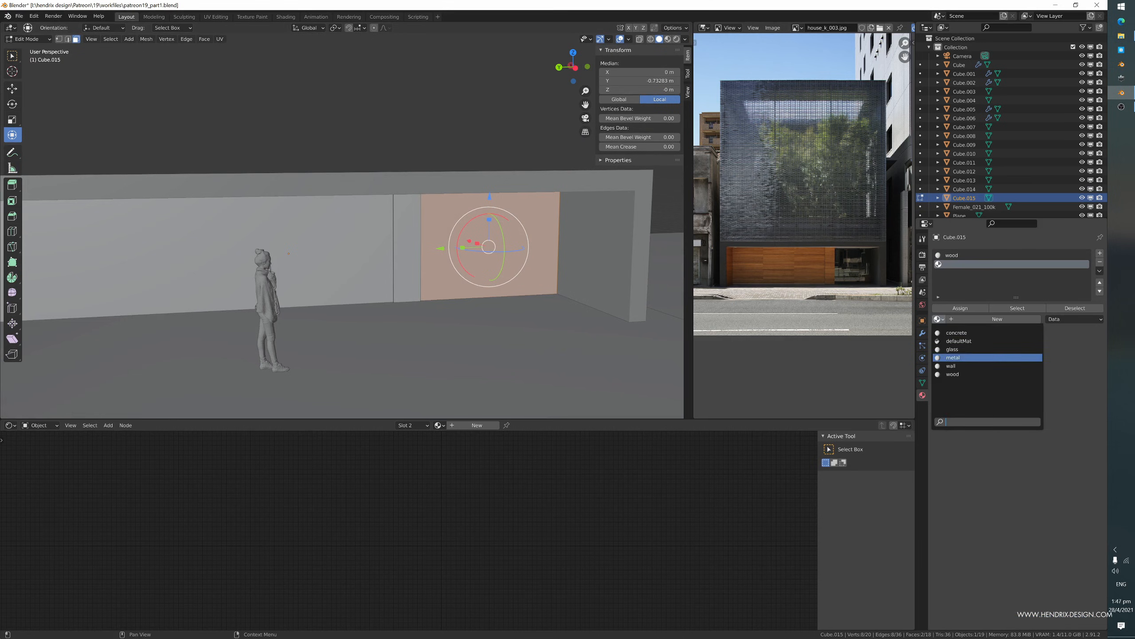
{"action": "left_click", "coordinate": [956, 325]}
{"action": "key", "text": "Tab"}
- Create a material named pavement on the second building's base slab
{"action": "middle_click_drag", "start_coordinate": [492, 291], "coordinate": [491, 317]}
{"action": "left_click", "coordinate": [414, 285]}
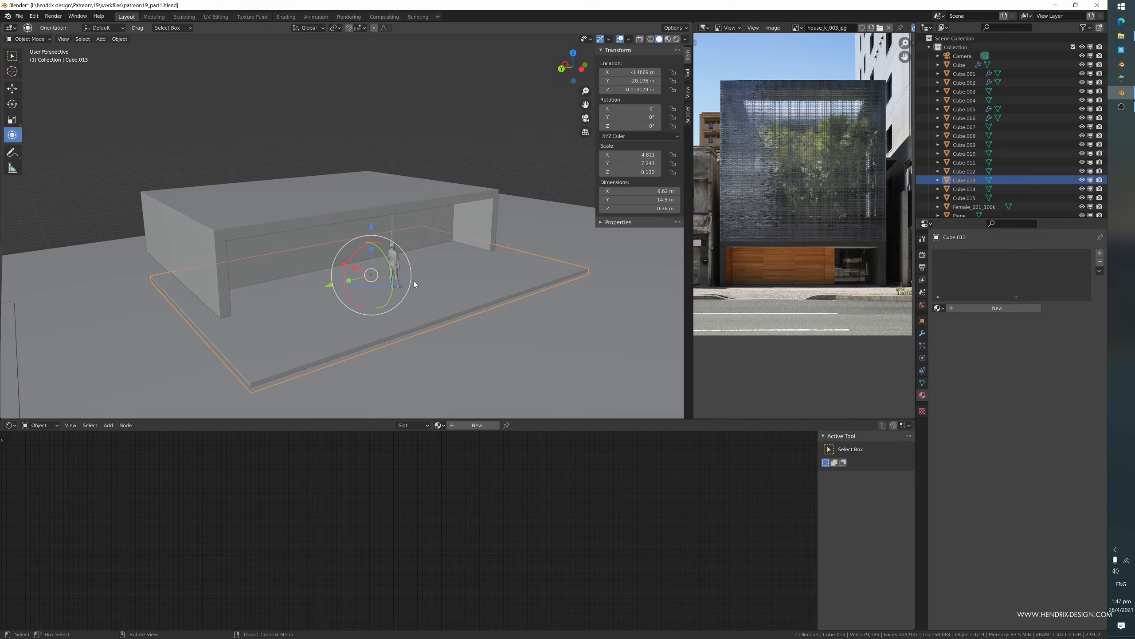
{"action": "left_click", "coordinate": [962, 308]}
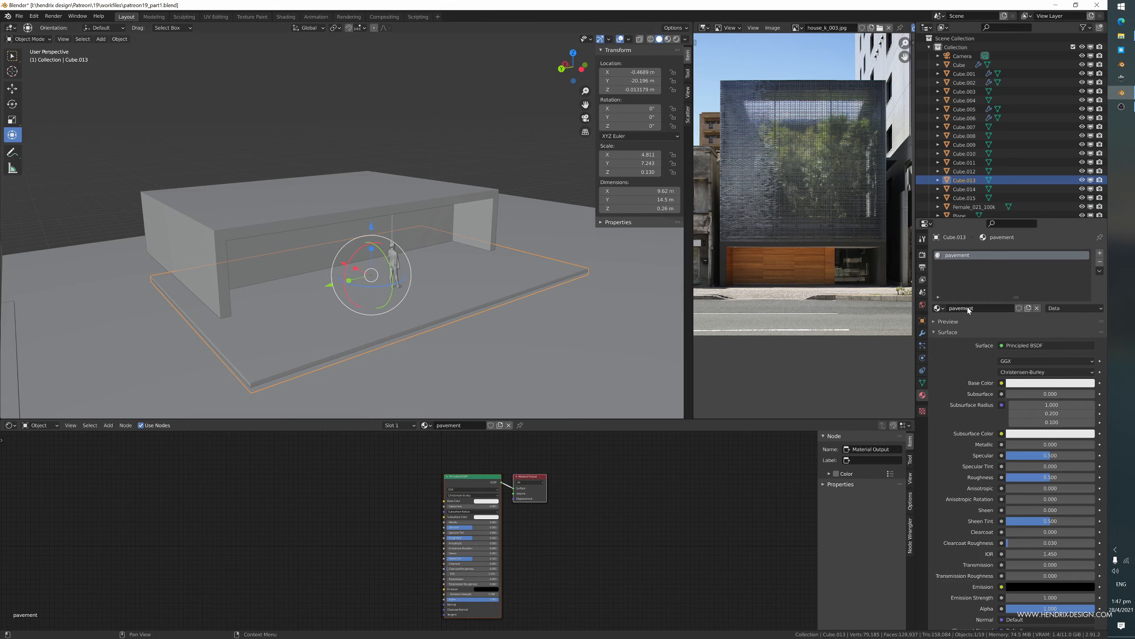
- Apply the existing pavement material to the base slab of the first multi-storey building
{"action": "middle_click_drag", "start_coordinate": [350, 238], "coordinate": [447, 244]}
{"action": "left_click", "coordinate": [70, 275]}
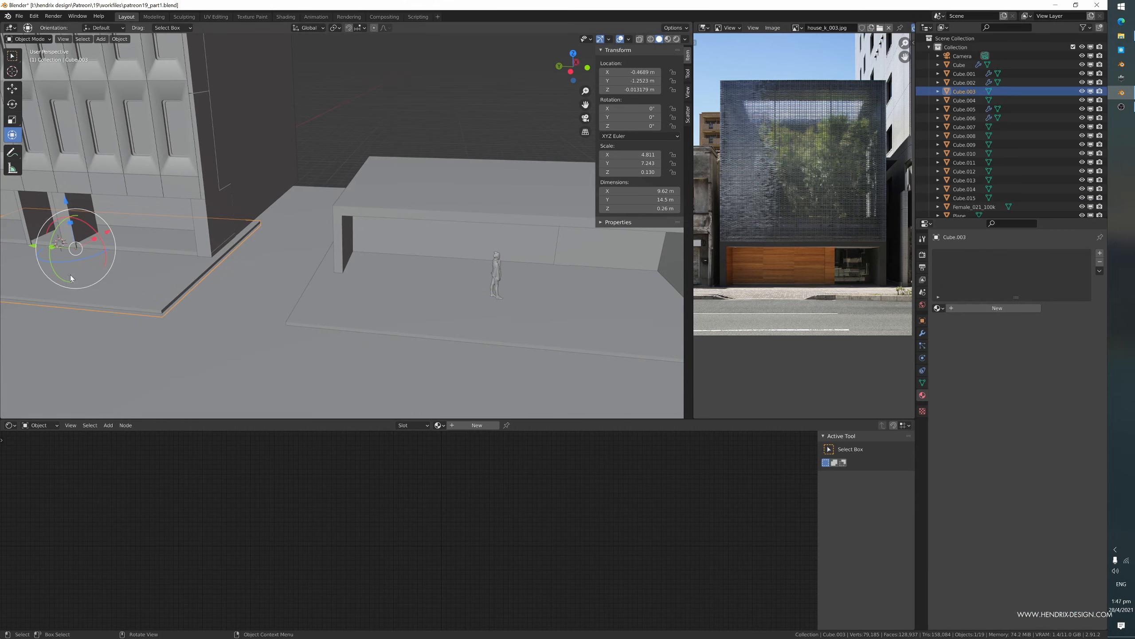
{"action": "left_click", "coordinate": [948, 309]}
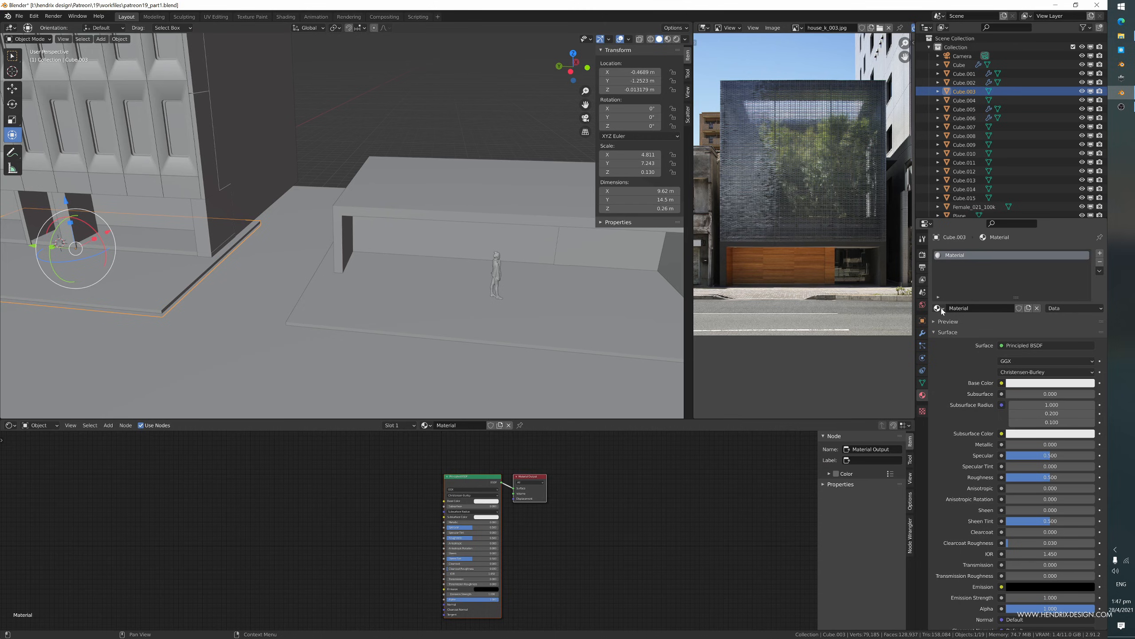
{"action": "key", "text": "ctrl+z"}
{"action": "left_click", "coordinate": [939, 308]}
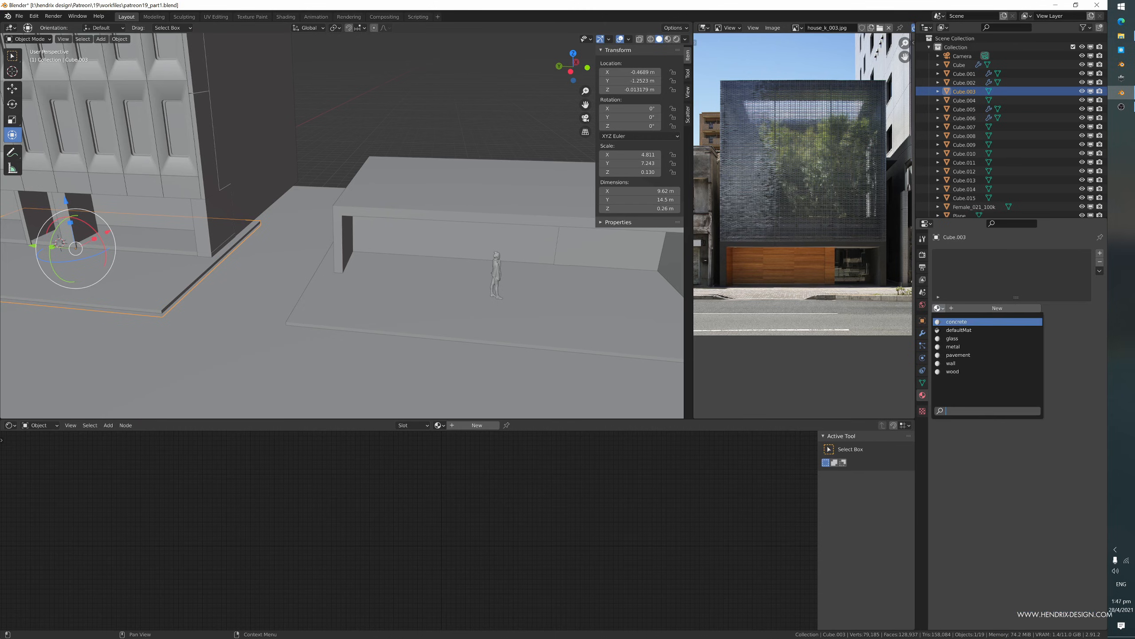
{"action": "left_click", "coordinate": [958, 355]}
- Select the ground plane and save the file
{"action": "middle_click_drag", "start_coordinate": [616, 322], "coordinate": [533, 313]}
{"action": "left_click", "coordinate": [553, 290]}
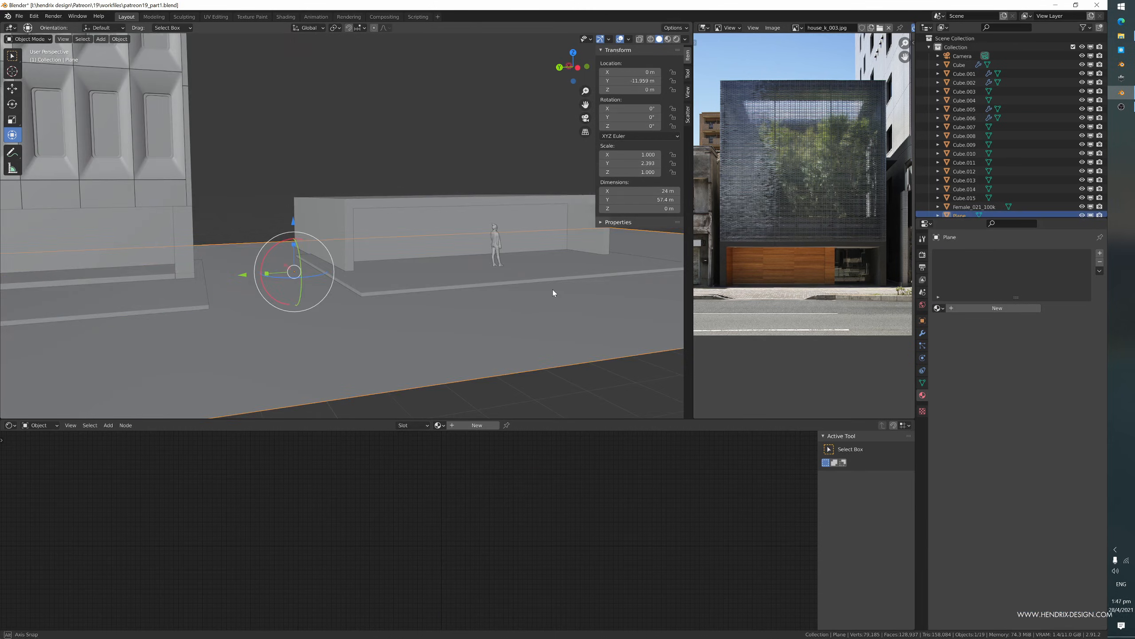
{"action": "scroll", "coordinate": [484, 286], "scroll_direction": "up", "scroll_amount": 6}
{"action": "key", "text": "ctrl+s"}
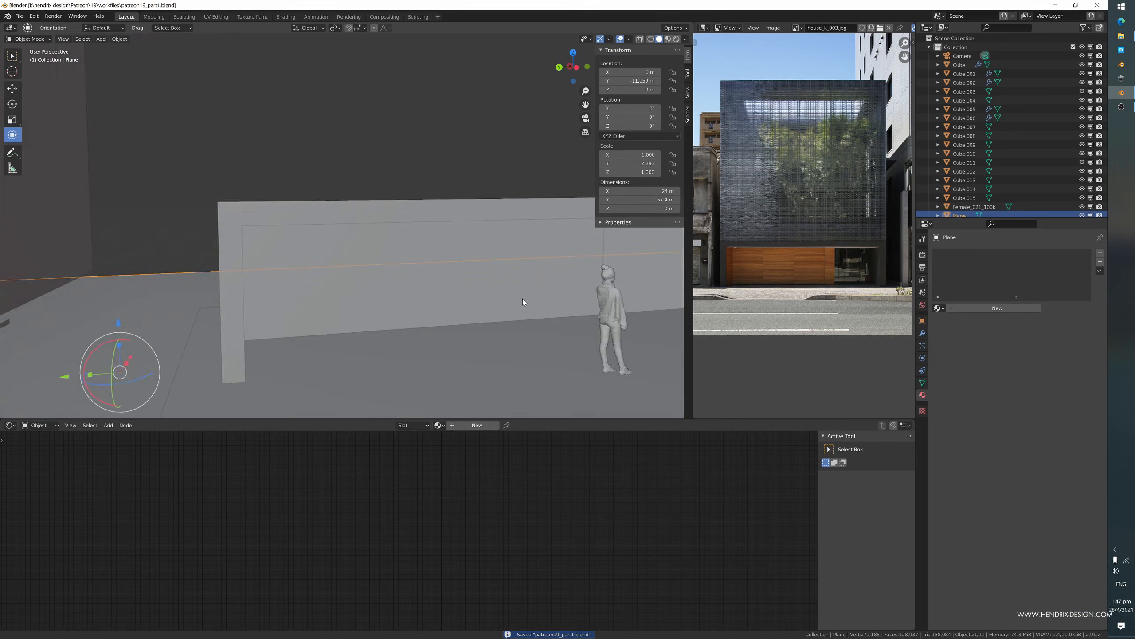
{"action": "scroll", "coordinate": [492, 286], "scroll_direction": "down", "scroll_amount": 5}
{"action": "middle_click_drag", "start_coordinate": [409, 265], "coordinate": [486, 276]}
{"action": "scroll", "coordinate": [465, 291], "scroll_direction": "up", "scroll_amount": 3}
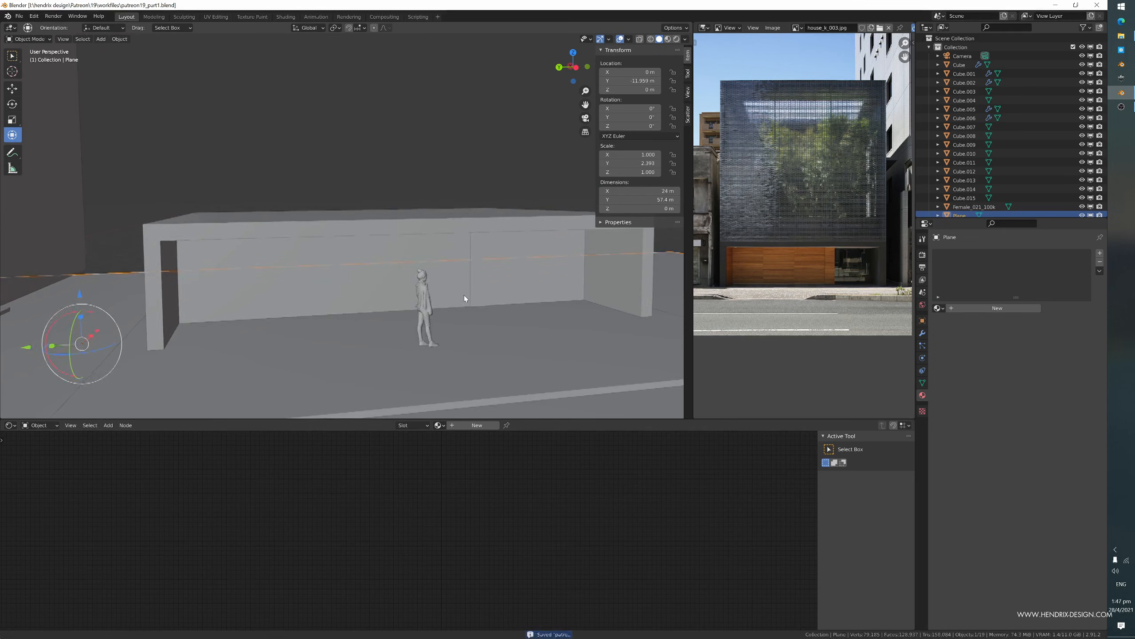
- Duplicate the second building's pavement slab upward along Z to about Z 0.116 m
{"action": "scroll", "coordinate": [474, 295], "scroll_direction": "down", "scroll_amount": 4}
{"action": "left_click", "coordinate": [429, 206]}
{"action": "middle_click_drag", "start_coordinate": [428, 206], "coordinate": [372, 276]}
{"action": "scroll", "coordinate": [280, 255], "scroll_direction": "down", "scroll_amount": 3}
{"action": "scroll", "coordinate": [447, 256], "scroll_direction": "down", "scroll_amount": 2}
{"action": "scroll", "coordinate": [447, 256], "scroll_direction": "up", "scroll_amount": 3}
{"action": "left_click", "coordinate": [423, 264]}
{"action": "key", "text": "g"}
{"action": "key", "text": "z"}
{"action": "left_click", "coordinate": [402, 239]}
{"action": "key", "text": "shift+d"}
{"action": "key", "text": "z"}
{"action": "left_click", "coordinate": [480, 294]}
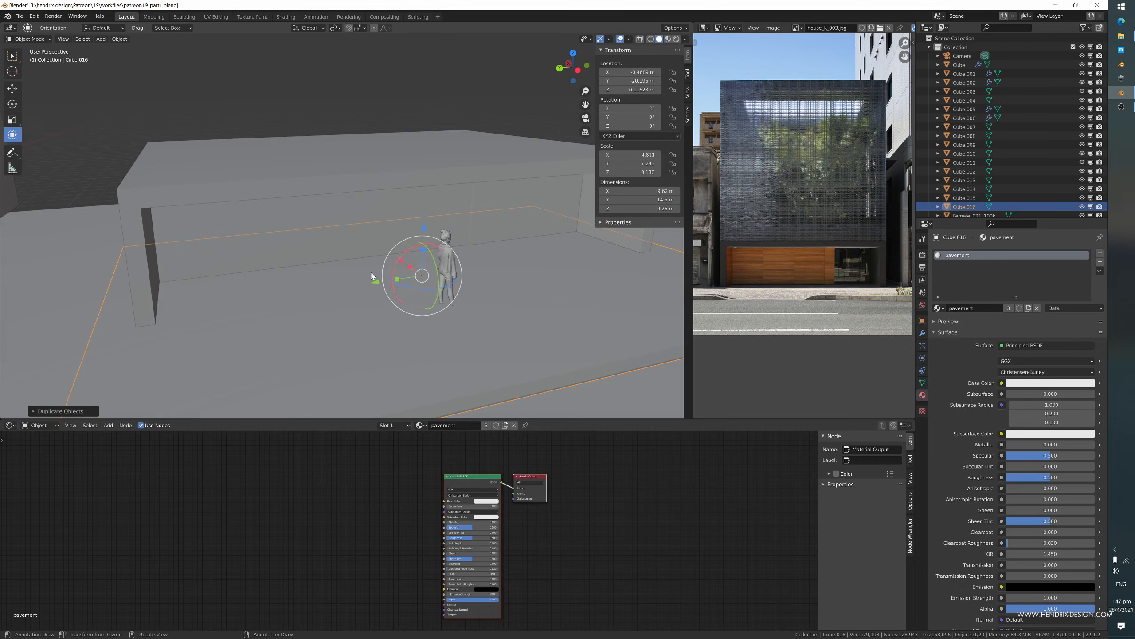
- Scale the duplicated slab along Y to a width of about 2.24 m
{"action": "key", "text": "s"}
{"action": "key", "text": "y"}
{"action": "left_click", "coordinate": [427, 283]}
- Switch the reference image to the glass-block facade photo with the pedestrian and inspect the paving at its base
{"action": "left_click", "coordinate": [798, 29]}
{"action": "left_click", "coordinate": [827, 42]}
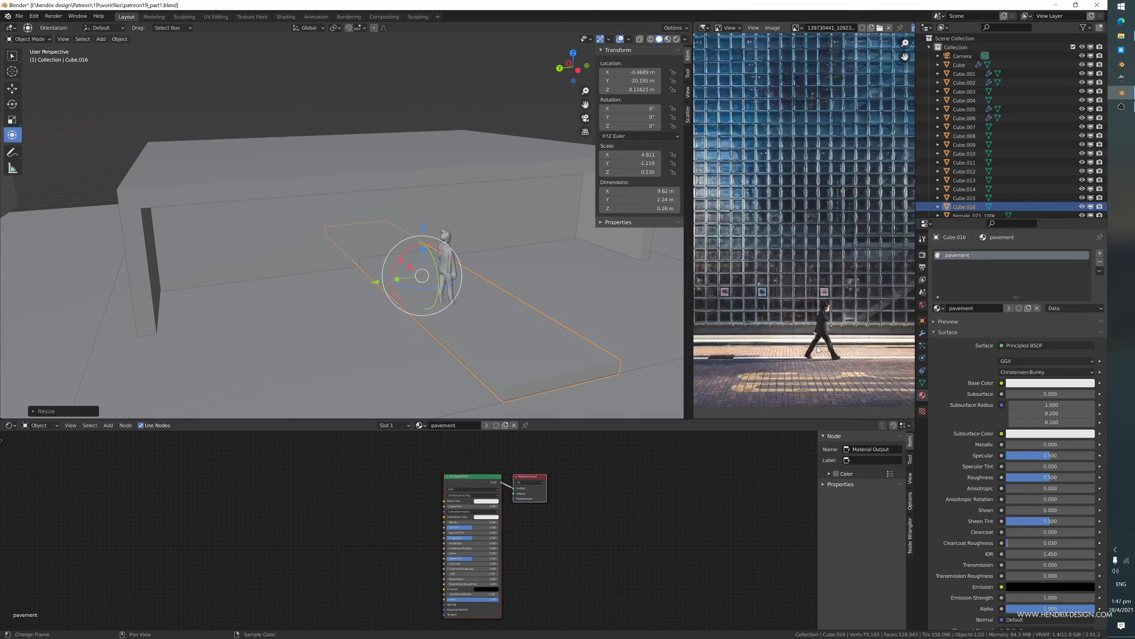
{"action": "scroll", "coordinate": [819, 349], "scroll_direction": "up", "scroll_amount": 5}
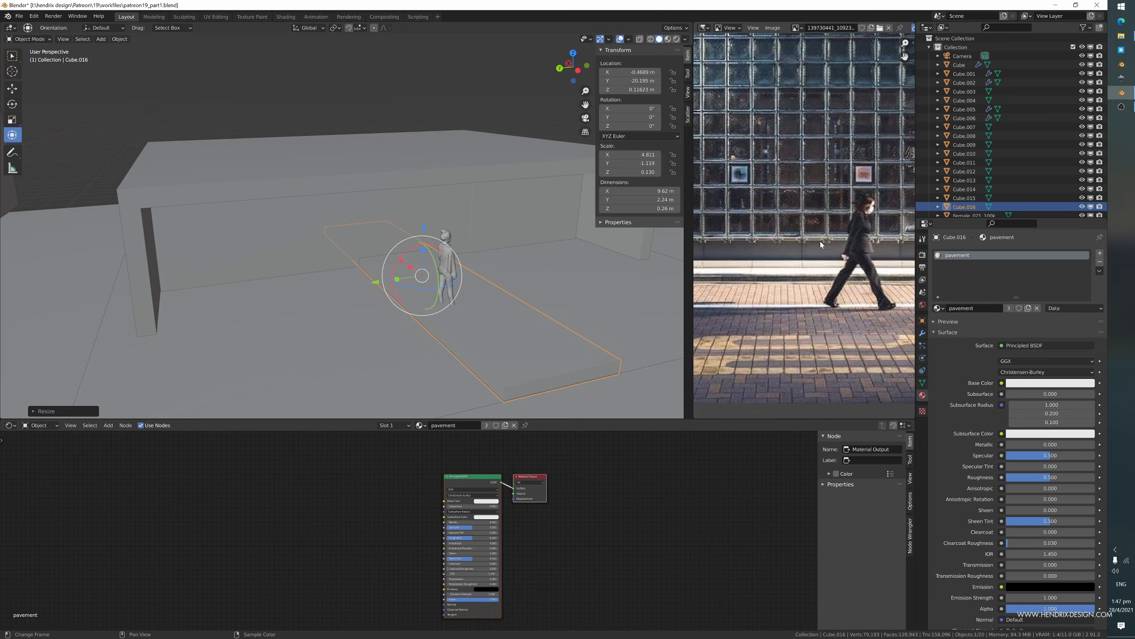
{"action": "scroll", "coordinate": [764, 277], "scroll_direction": "down", "scroll_amount": 4}
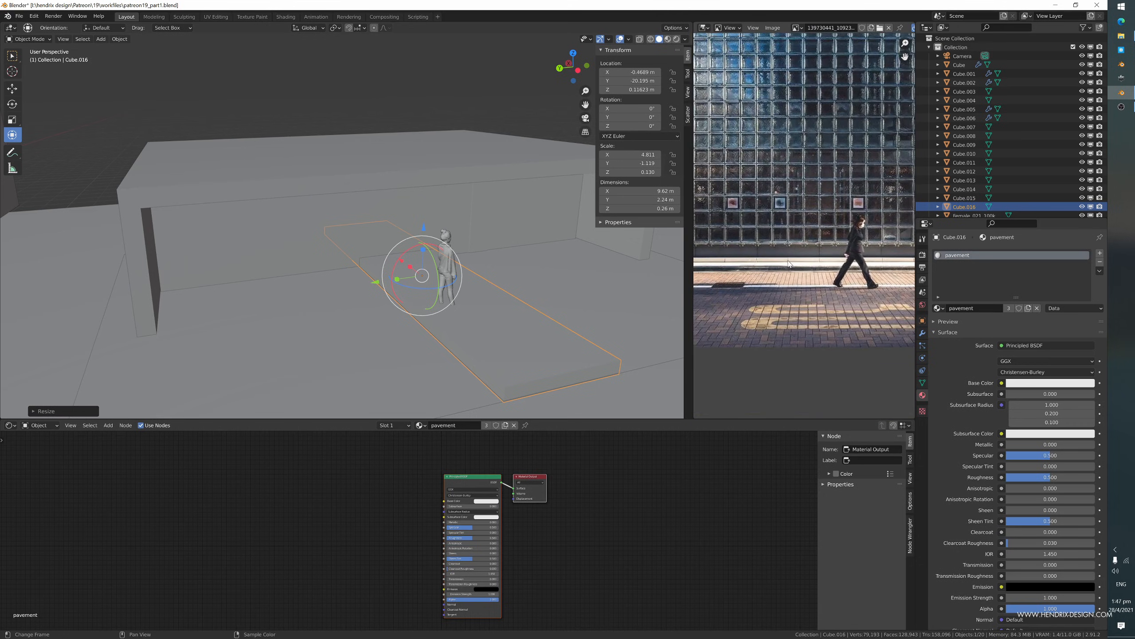
- Reduce the duplicated slab to about 2.47 m long and 0.084 m thick, and move it along Y to the frame's side wall
{"action": "left_click_drag", "start_coordinate": [407, 266], "coordinate": [425, 229]}
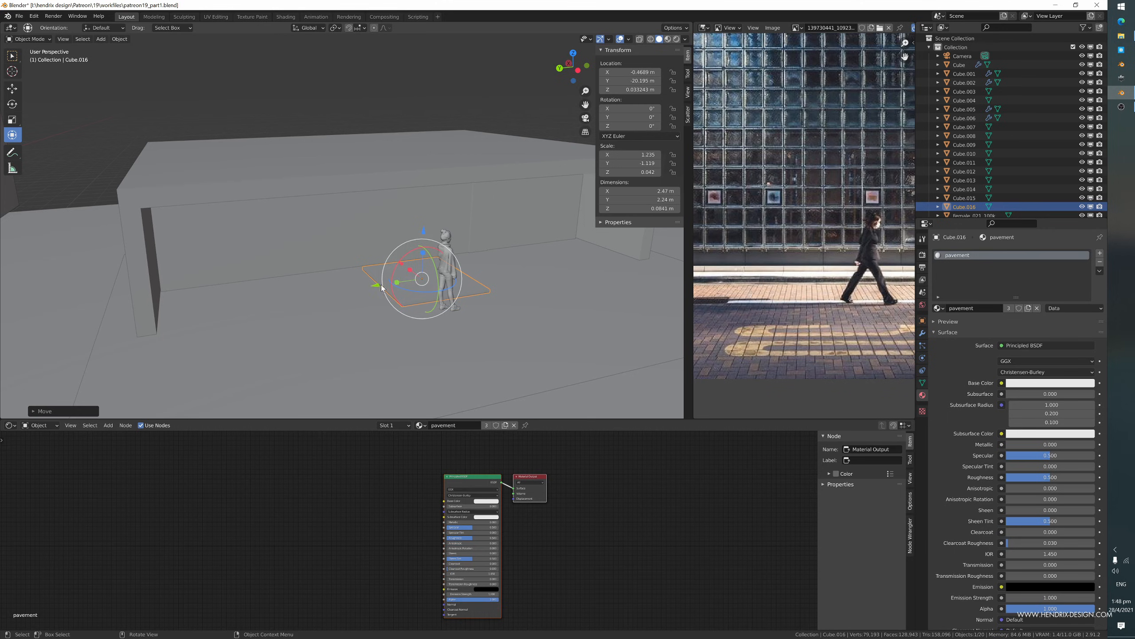
{"action": "left_click_drag", "start_coordinate": [382, 288], "coordinate": [162, 316]}
{"action": "middle_click_drag", "start_coordinate": [163, 316], "coordinate": [312, 235], "text": "shift"}
{"action": "scroll", "coordinate": [279, 293], "scroll_direction": "up", "scroll_amount": 3}
{"action": "left_click_drag", "start_coordinate": [289, 268], "coordinate": [294, 267]}
{"action": "middle_click_drag", "start_coordinate": [277, 279], "coordinate": [212, 280]}
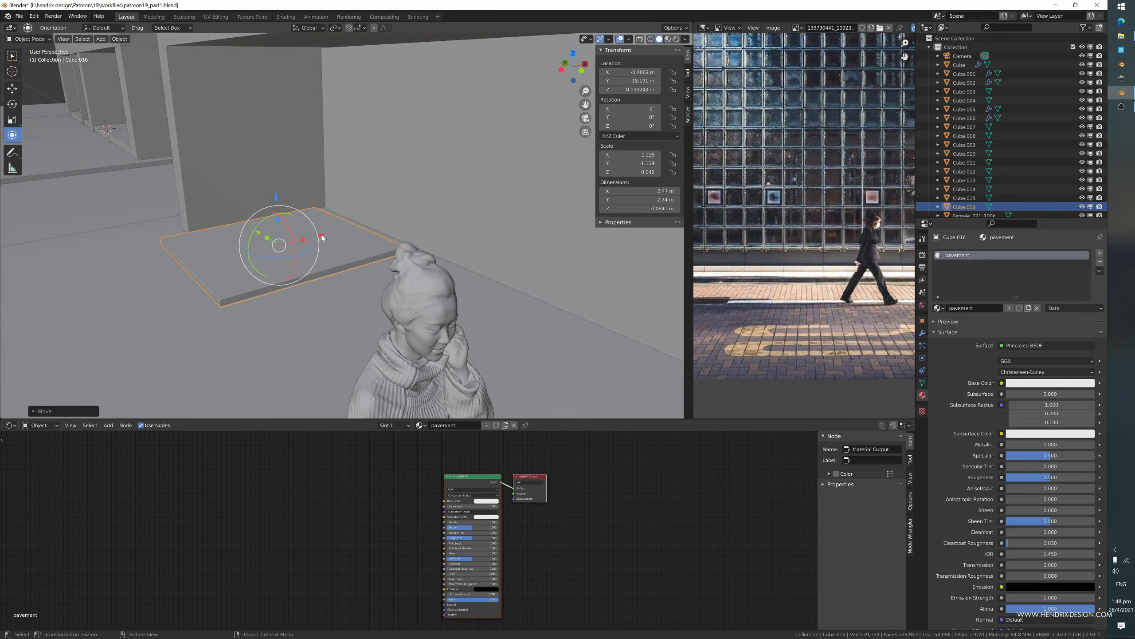
- Push the small slab back to about X -0.026 m, lower it almost flush with the base, and align it with the wall at Y -15.158 m
{"action": "left_click_drag", "start_coordinate": [322, 235], "coordinate": [353, 235]}
{"action": "scroll", "coordinate": [351, 250], "scroll_direction": "up", "scroll_amount": 3}
{"action": "middle_click_drag", "start_coordinate": [350, 252], "coordinate": [293, 223]}
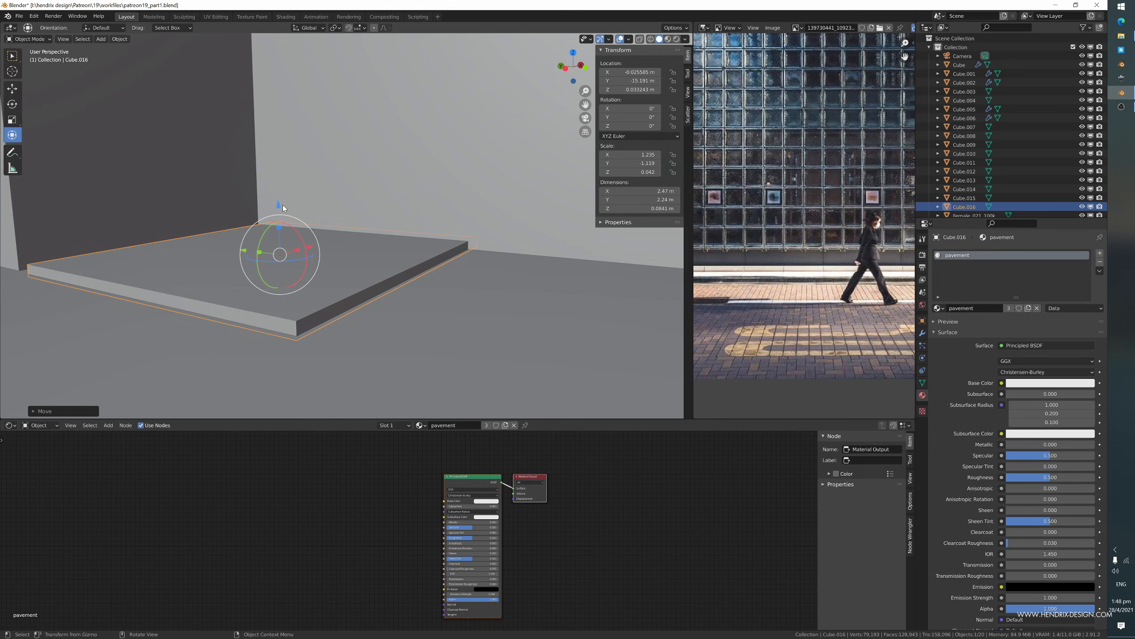
{"action": "left_click_drag", "start_coordinate": [283, 206], "coordinate": [281, 211]}
{"action": "middle_click_drag", "start_coordinate": [282, 214], "coordinate": [331, 250]}
{"action": "left_click_drag", "start_coordinate": [284, 259], "coordinate": [277, 259]}
{"action": "middle_click_drag", "start_coordinate": [277, 258], "coordinate": [310, 255]}
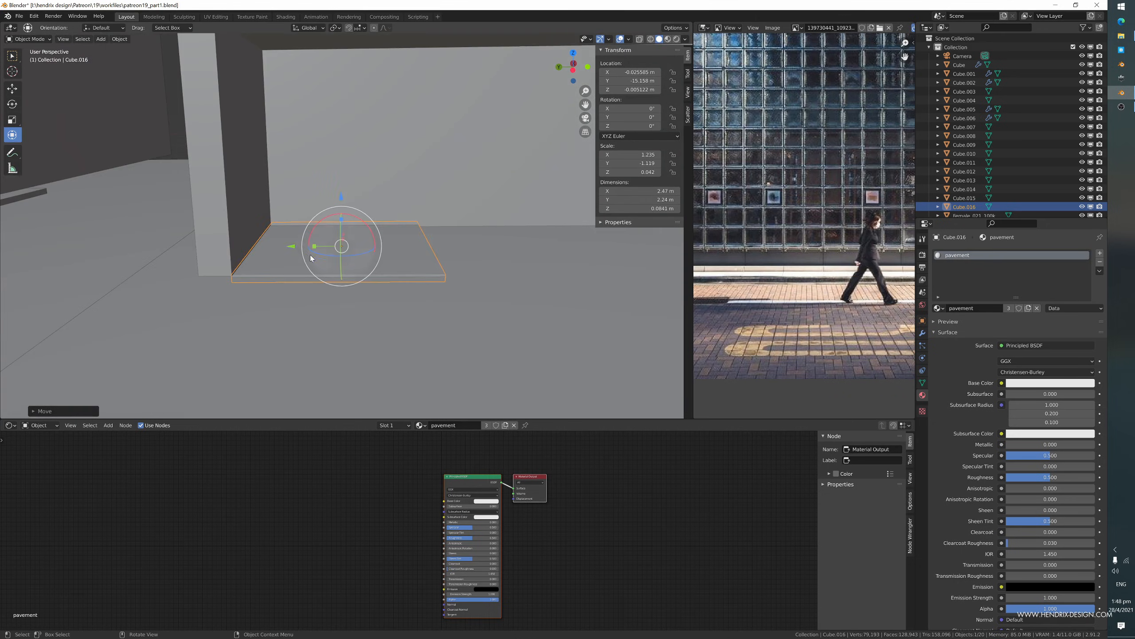
- Lower the concrete frame together with its glass wall, bringing the frame to about Z 2.67 m
{"action": "left_click", "coordinate": [203, 175]}
{"action": "middle_click_drag", "start_coordinate": [202, 175], "coordinate": [391, 232]}
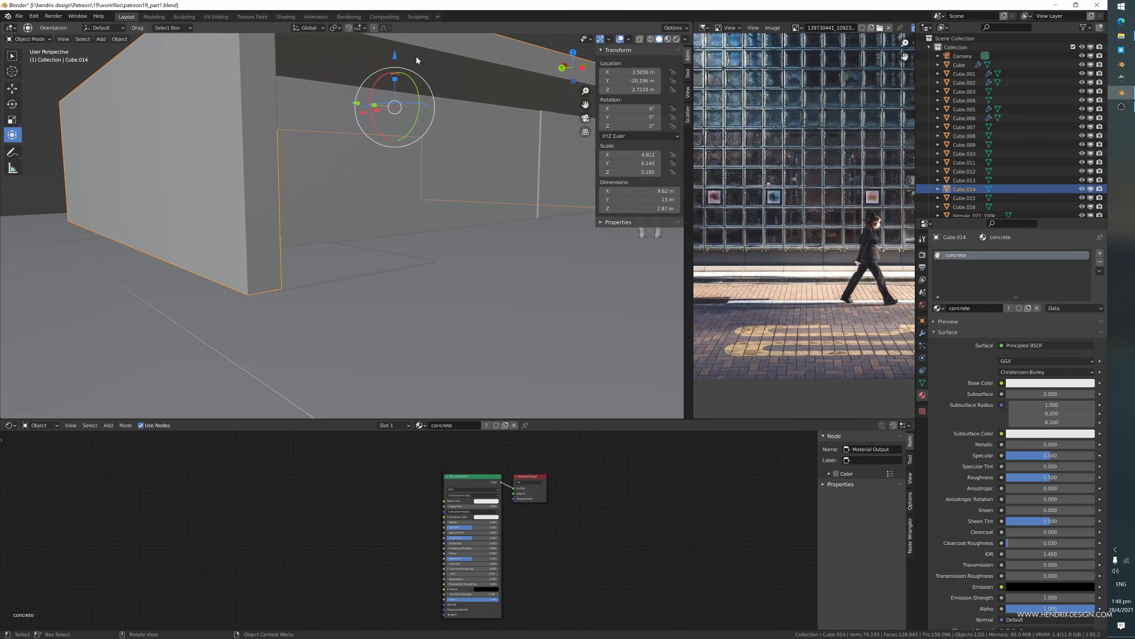
{"action": "left_click", "coordinate": [415, 113], "text": "shift"}
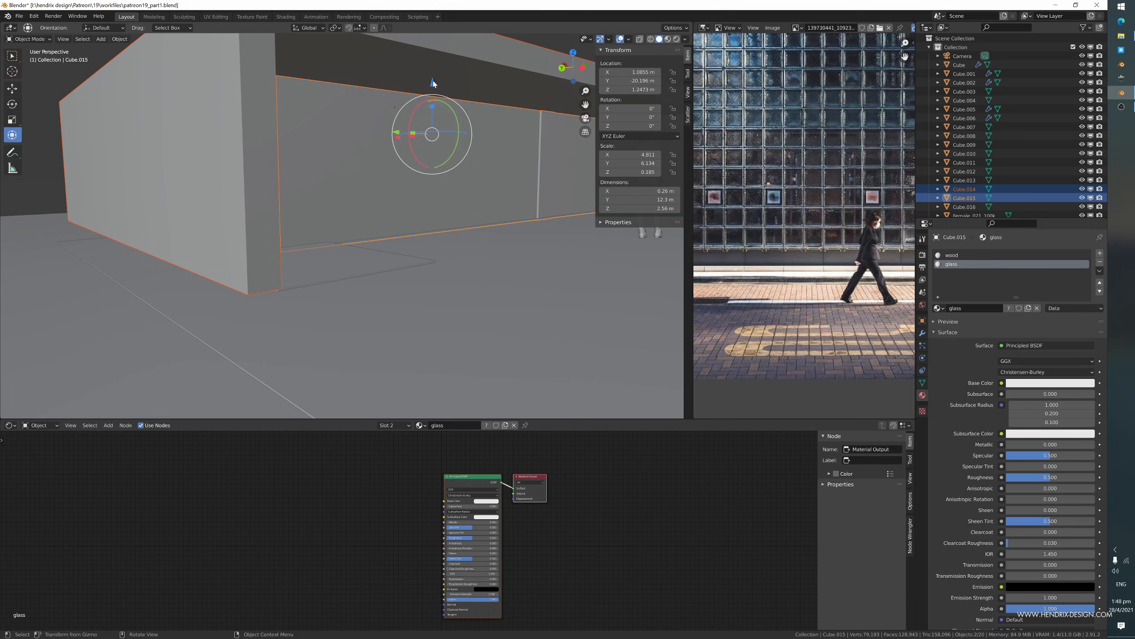
{"action": "left_click_drag", "start_coordinate": [432, 84], "coordinate": [434, 85]}
- Add a loop cut along the small paving slab's length, offset to about a quarter of its depth from the front edge
{"action": "middle_click_drag", "start_coordinate": [372, 226], "coordinate": [261, 273]}
{"action": "scroll", "coordinate": [316, 267], "scroll_direction": "up", "scroll_amount": 3}
{"action": "left_click", "coordinate": [297, 269]}
{"action": "key", "text": "Tab"}
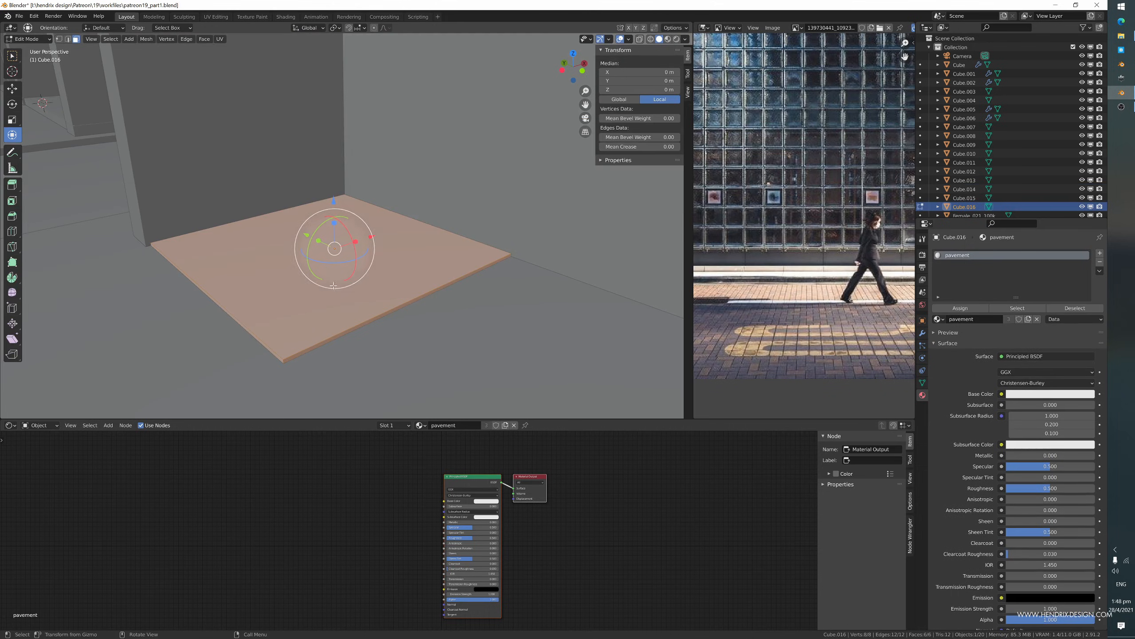
{"action": "left_click", "coordinate": [364, 312]}
{"action": "left_click", "coordinate": [318, 347]}
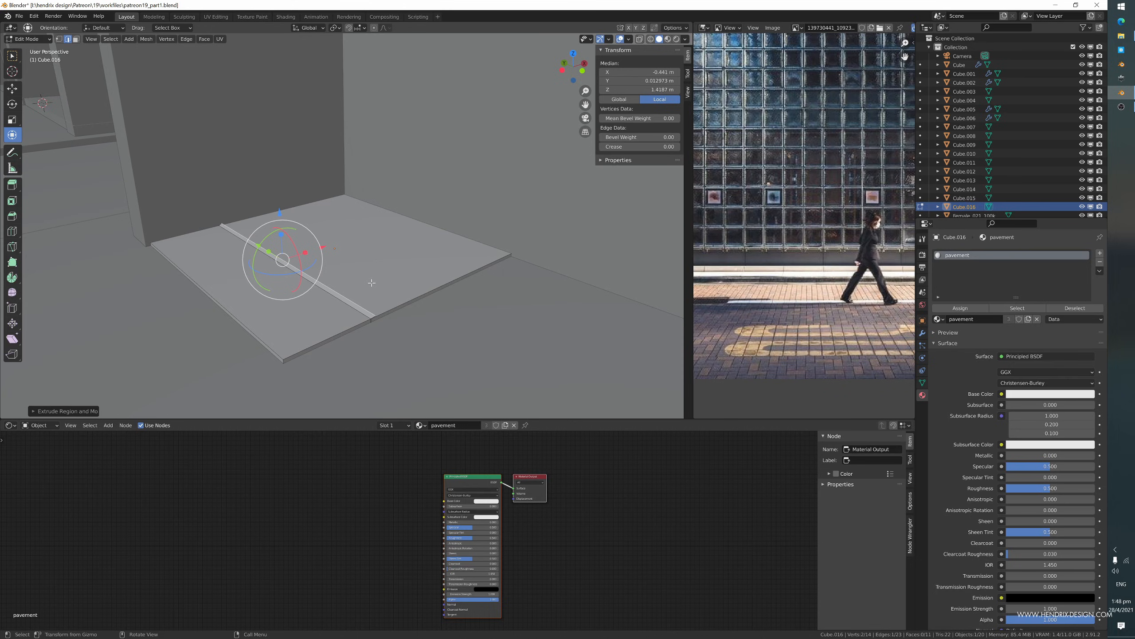
- Undo the extrusion of the cut edge and try extruding the slab's larger rear top face upward
{"action": "key", "text": "ctrl+z"}
{"action": "key", "text": "3"}
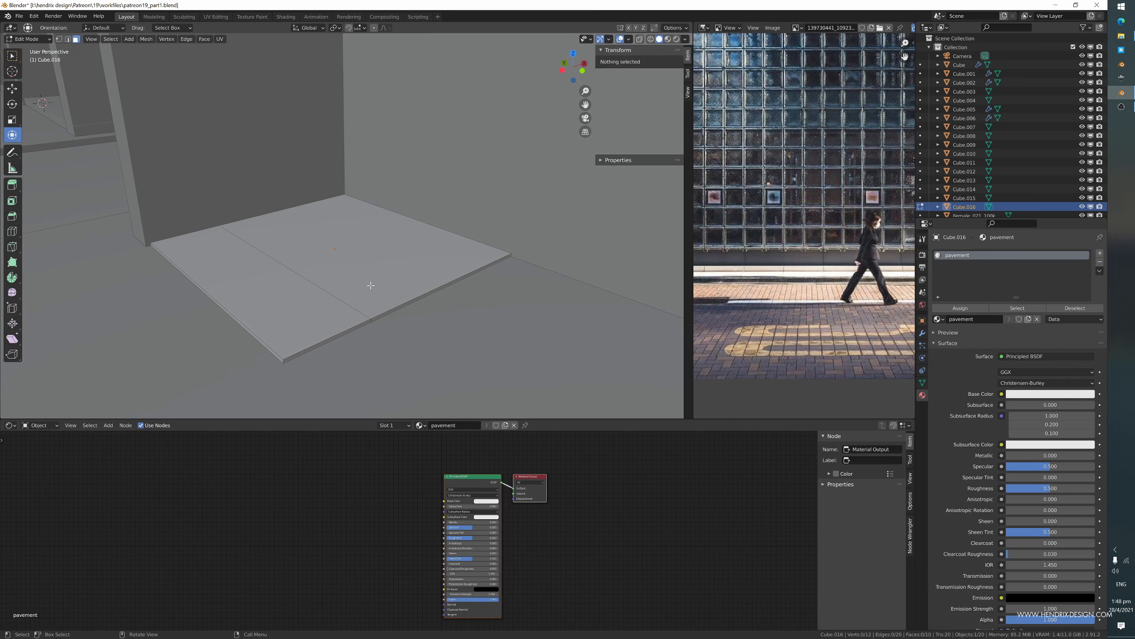
{"action": "left_click", "coordinate": [379, 280]}
{"action": "key", "text": "e"}
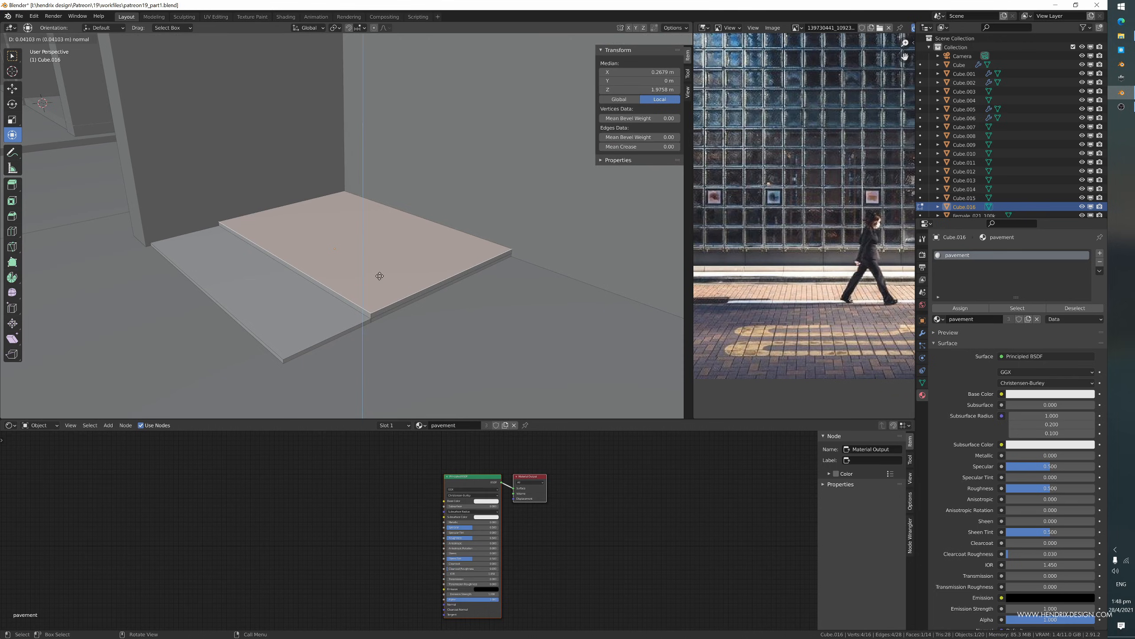
{"action": "key", "text": "Escape"}
{"action": "key", "text": "ctrl+z"}
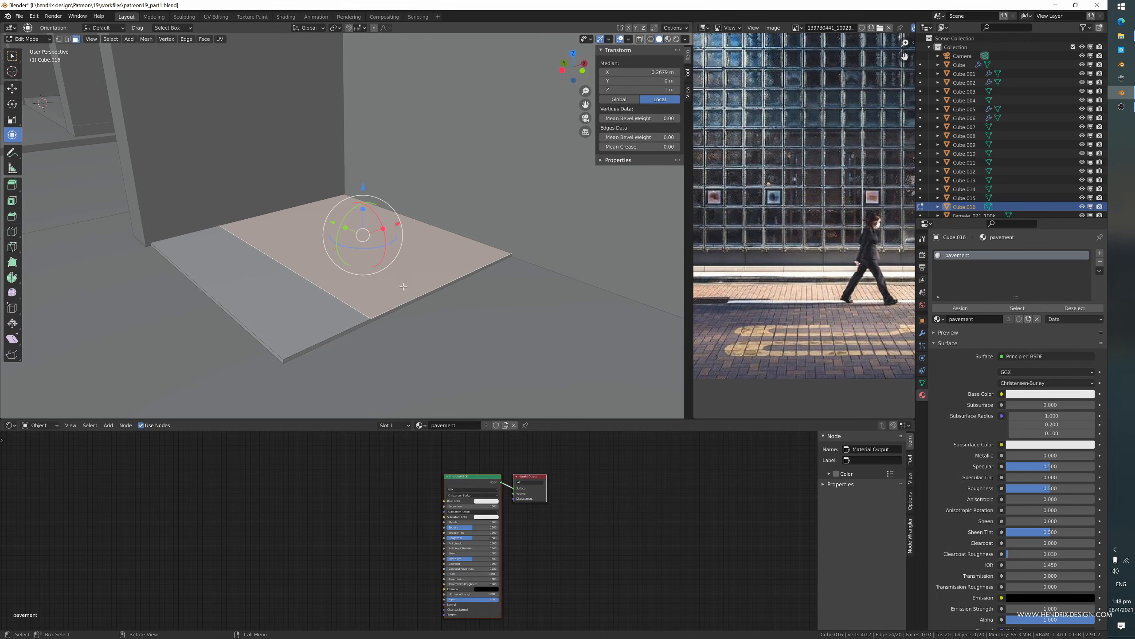
- Duplicate the slab's larger rear top face slightly above the original and separate it into its own object
{"action": "key", "text": "shift+d"}
{"action": "left_click", "coordinate": [402, 278]}
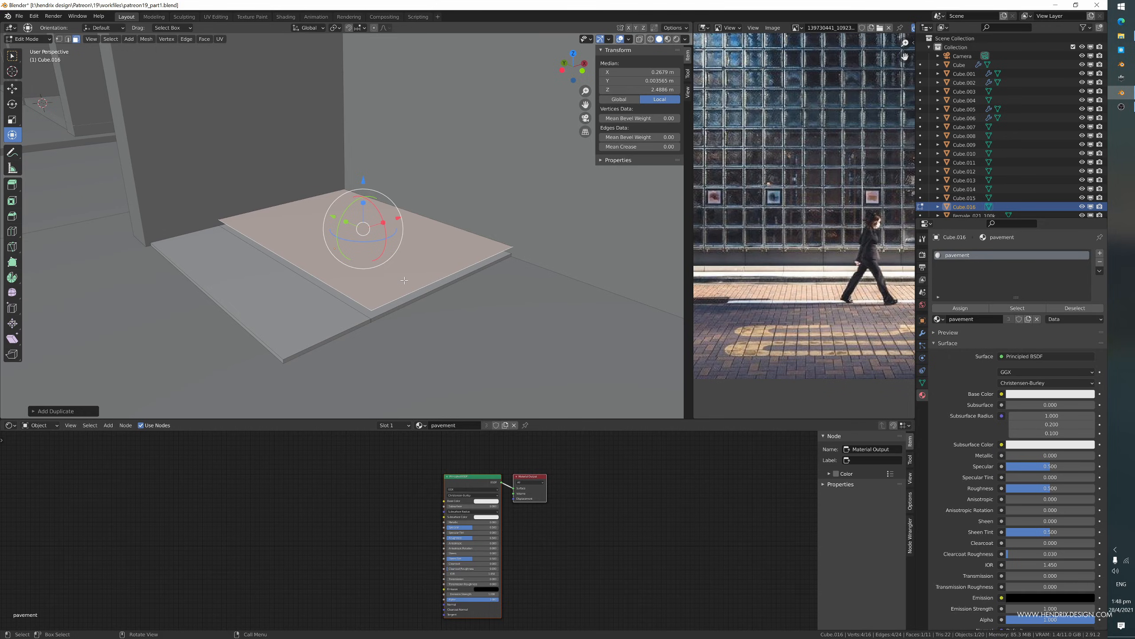
{"action": "key", "text": "p"}
{"action": "left_click", "coordinate": [404, 280]}
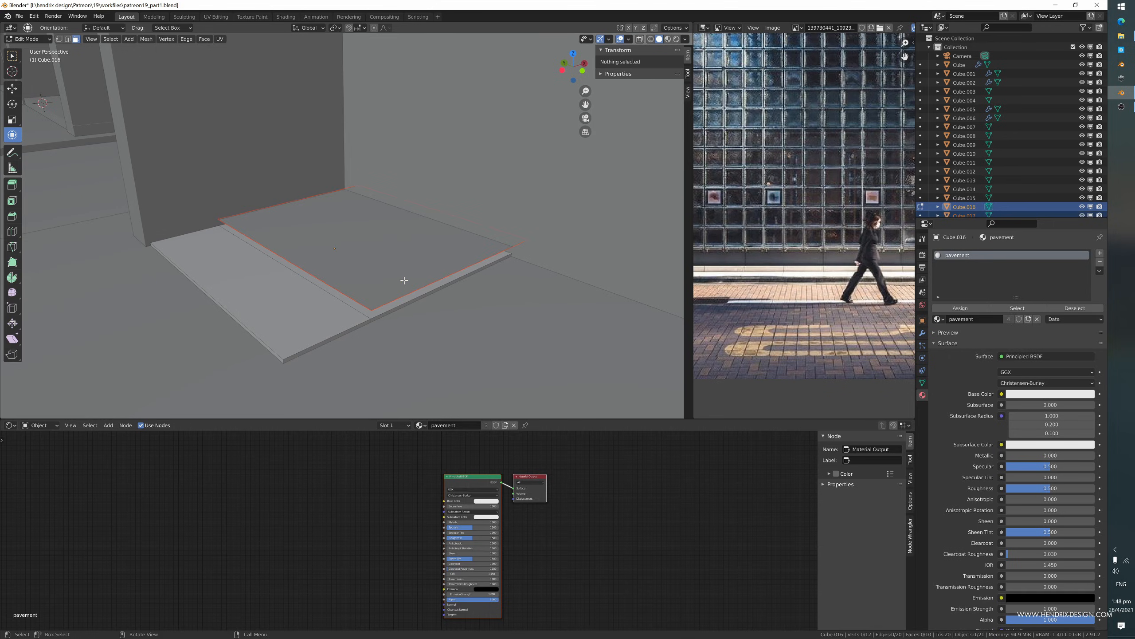
{"action": "left_click", "coordinate": [404, 280]}
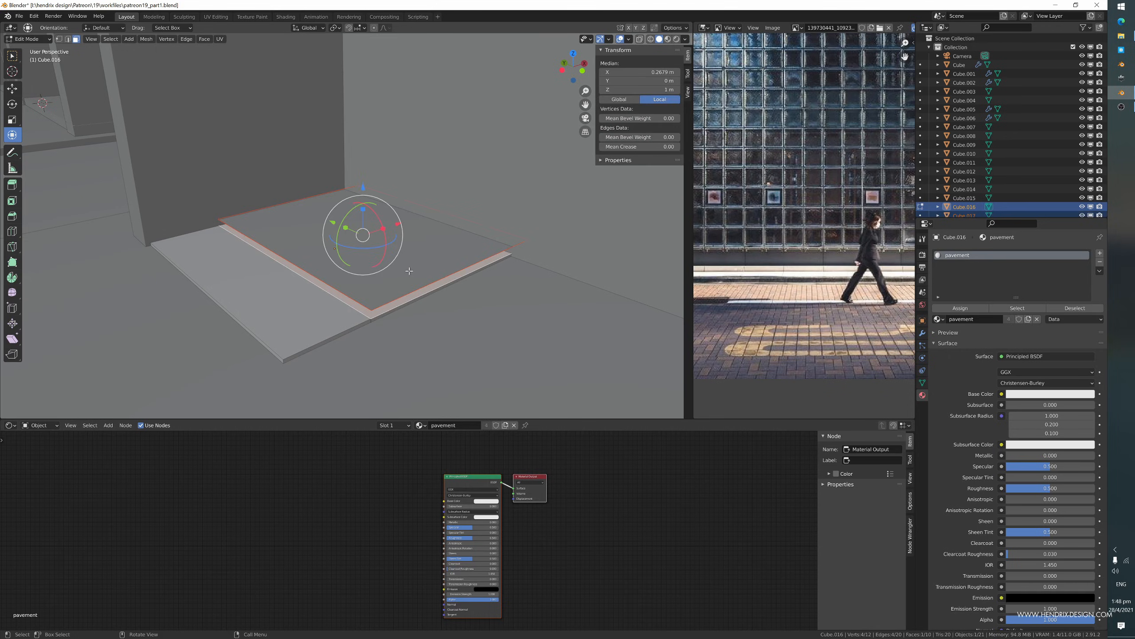
- Extrude the separated rear face upward into an upper slab about 0.064 m thick
{"action": "key", "text": "Tab"}
{"action": "left_click", "coordinate": [400, 266]}
{"action": "key", "text": "Tab"}
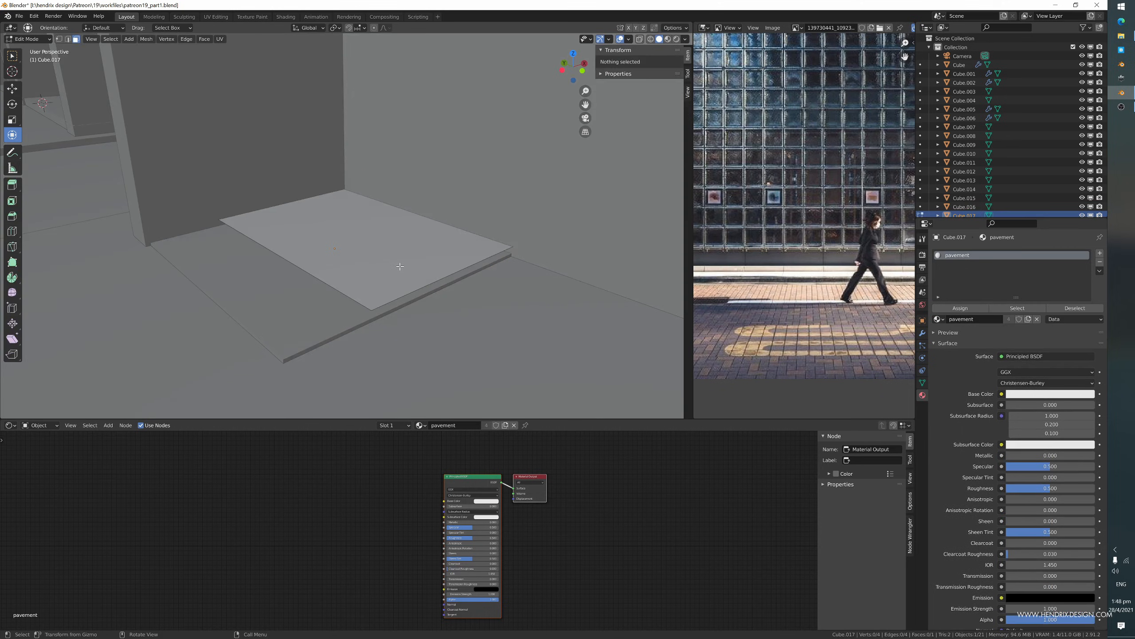
{"action": "left_click", "coordinate": [402, 266]}
{"action": "key", "text": "e"}
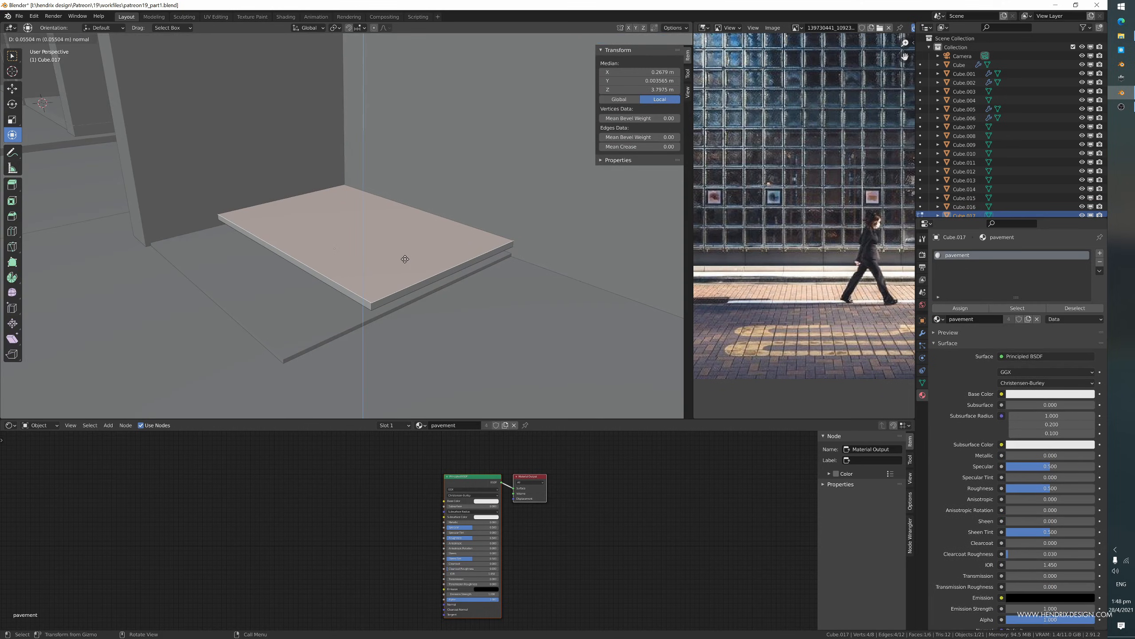
{"action": "left_click", "coordinate": [405, 258]}
- Narrow the upper slab along Y by moving its free end face toward the side wall
{"action": "middle_click_drag", "start_coordinate": [405, 257], "coordinate": [494, 282]}
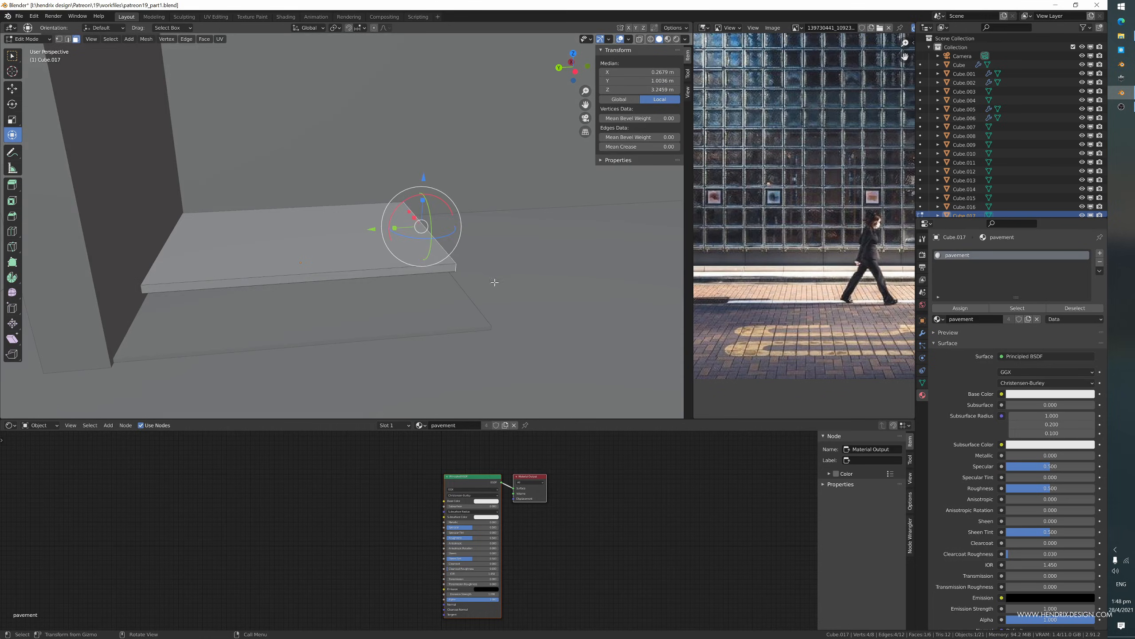
{"action": "left_click_drag", "start_coordinate": [376, 230], "coordinate": [275, 235]}
{"action": "key", "text": "Tab"}
{"action": "middle_click_drag", "start_coordinate": [276, 238], "coordinate": [331, 296]}
- Narrow the lower slab to about 0.88 m along Y by moving both of its end faces toward the side wall
{"action": "left_click", "coordinate": [332, 299]}
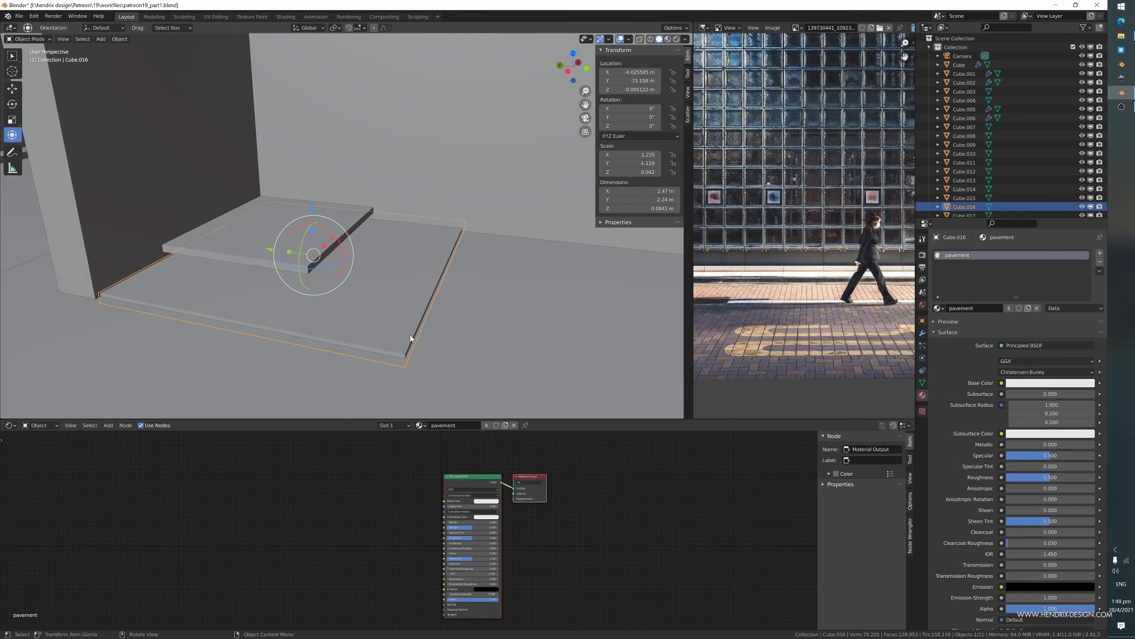
{"action": "middle_click_drag", "start_coordinate": [430, 332], "coordinate": [339, 277]}
{"action": "key", "text": "Tab"}
{"action": "left_click", "coordinate": [304, 254]}
{"action": "left_click", "coordinate": [267, 267], "text": "shift"}
{"action": "left_click_drag", "start_coordinate": [293, 265], "coordinate": [104, 280]}
{"action": "middle_click_drag", "start_coordinate": [292, 267], "coordinate": [271, 265]}
{"action": "key", "text": "Tab"}
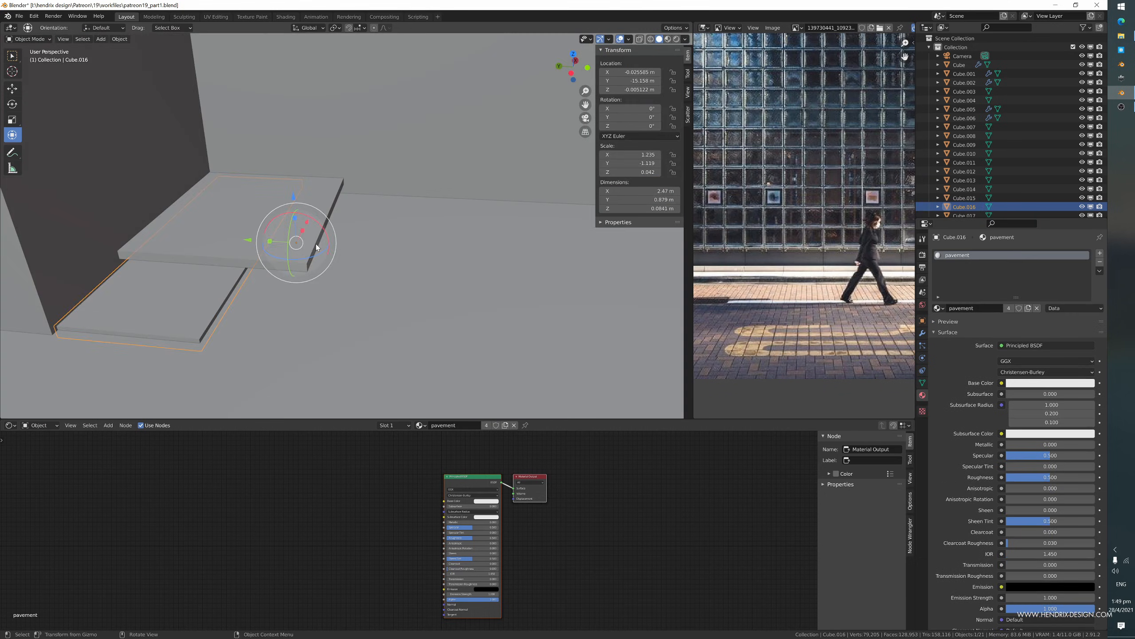
- Widen the upper slab to about 2.03 m along Y by moving its end face outward
{"action": "left_click", "coordinate": [316, 244]}
{"action": "key", "text": "Tab"}
{"action": "left_click_drag", "start_coordinate": [285, 207], "coordinate": [379, 226]}
{"action": "key", "text": "Tab"}
- Add an Array modifier to the lower slab with a relative offset of 0 in X and 1.010 in Y
{"action": "left_click", "coordinate": [181, 311]}
{"action": "scroll", "coordinate": [189, 312], "scroll_direction": "down", "scroll_amount": 1}
{"action": "scroll", "coordinate": [189, 314], "scroll_direction": "down", "scroll_amount": 1}
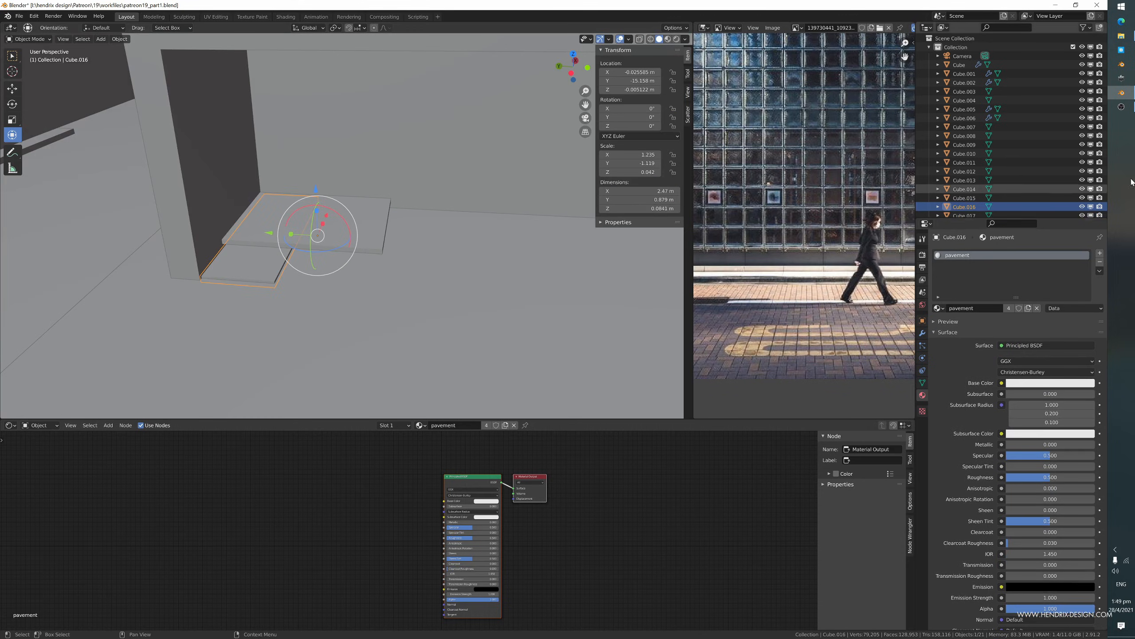
{"action": "left_click", "coordinate": [922, 333]}
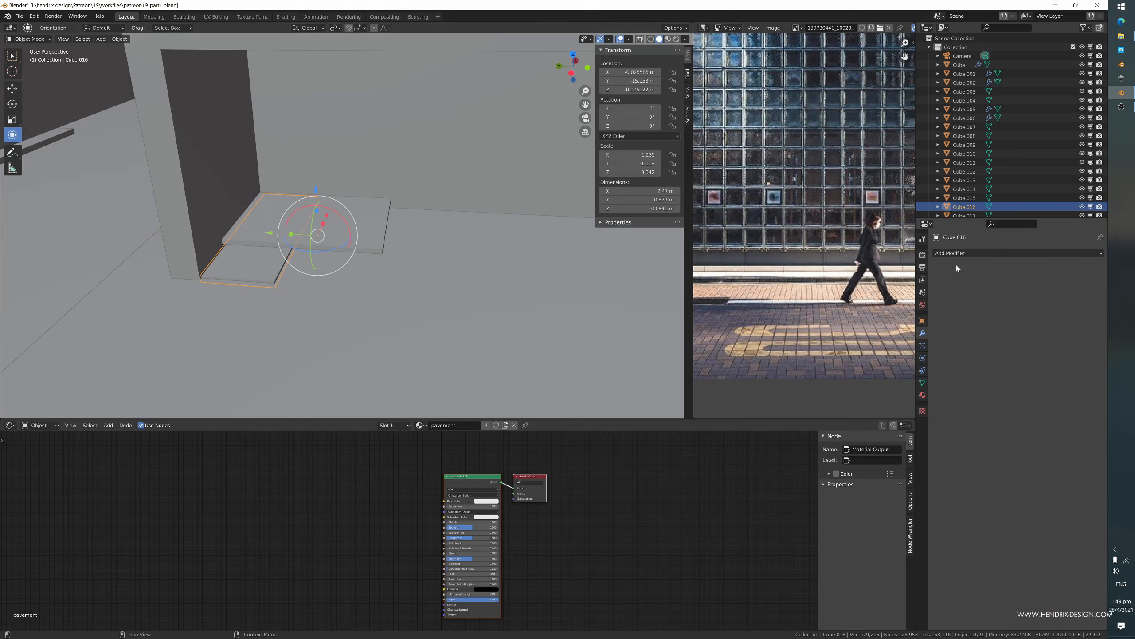
{"action": "left_click", "coordinate": [956, 253]}
{"action": "left_click", "coordinate": [950, 278]}
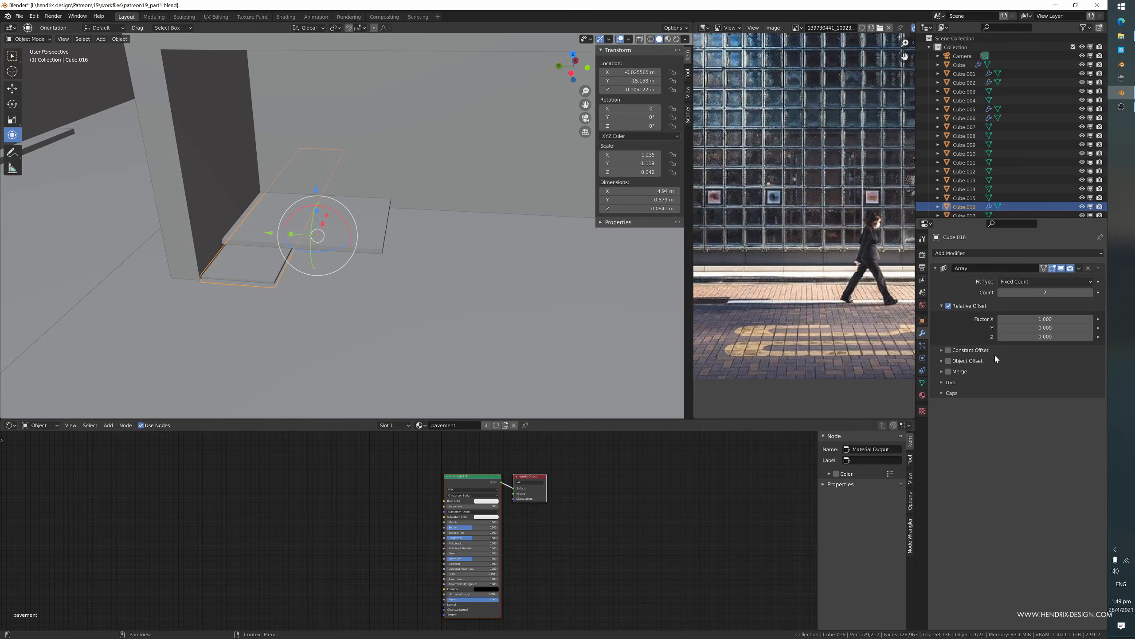
{"action": "left_click", "coordinate": [1035, 319]}
{"action": "key", "text": "shift+Tab"}
{"action": "type", "text": "1"}
{"action": "key", "text": "Return"}
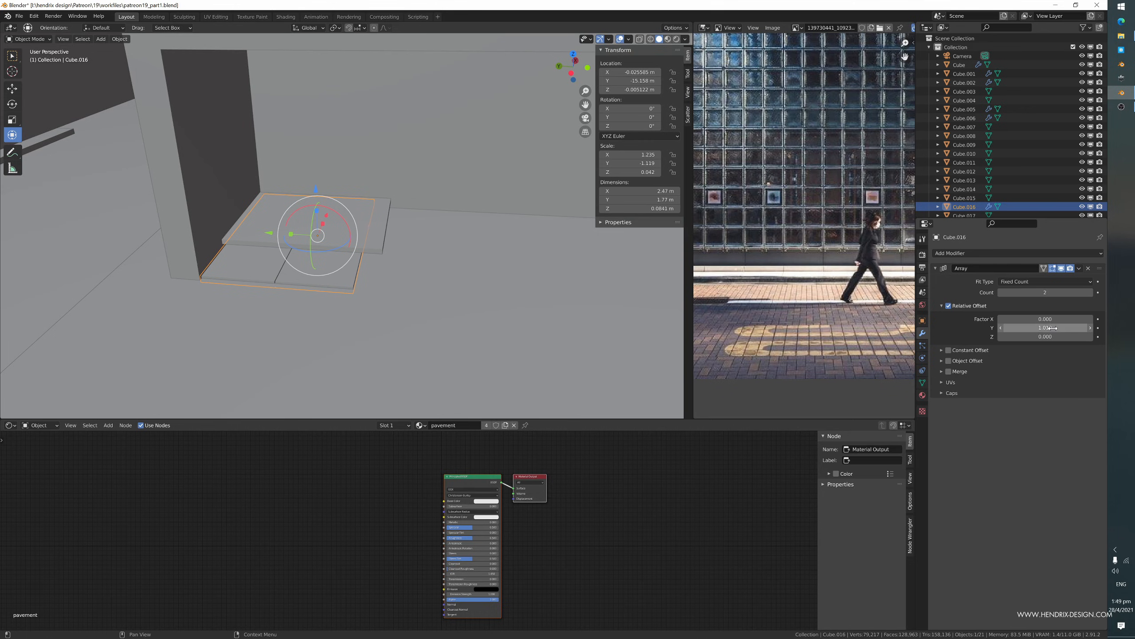
- Raise the lower slab's array count to 14 so the tiles span the frame's full opening
{"action": "left_click", "coordinate": [1090, 294]}
{"action": "left_click", "coordinate": [1090, 293]}
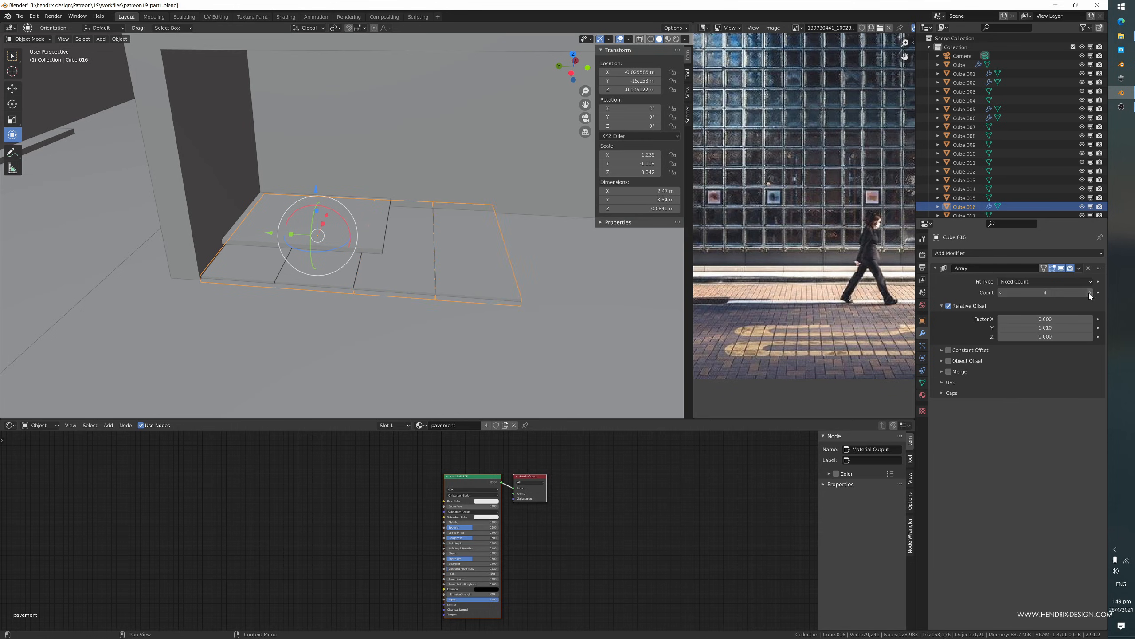
{"action": "left_click", "coordinate": [1090, 293]}
{"action": "scroll", "coordinate": [525, 335], "scroll_direction": "down", "scroll_amount": 2}
{"action": "middle_click_drag", "start_coordinate": [526, 335], "coordinate": [459, 286], "text": "shift"}
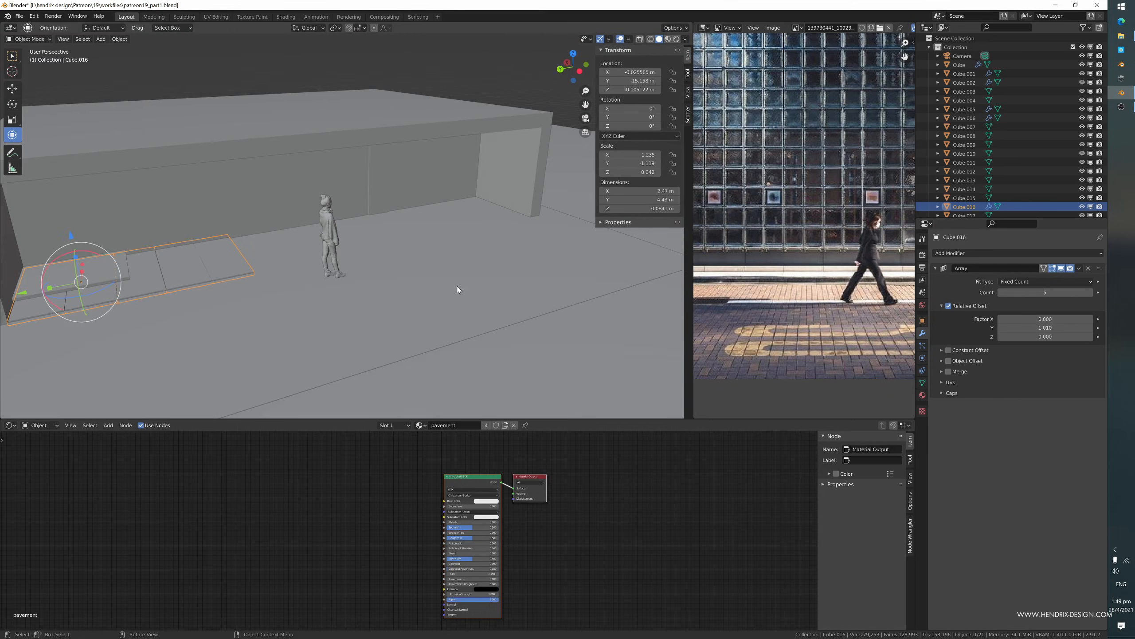
{"action": "left_click_drag", "start_coordinate": [1045, 293], "coordinate": [1053, 293]}
{"action": "middle_click_drag", "start_coordinate": [587, 252], "coordinate": [481, 223]}
{"action": "scroll", "coordinate": [504, 297], "scroll_direction": "up", "scroll_amount": 3}
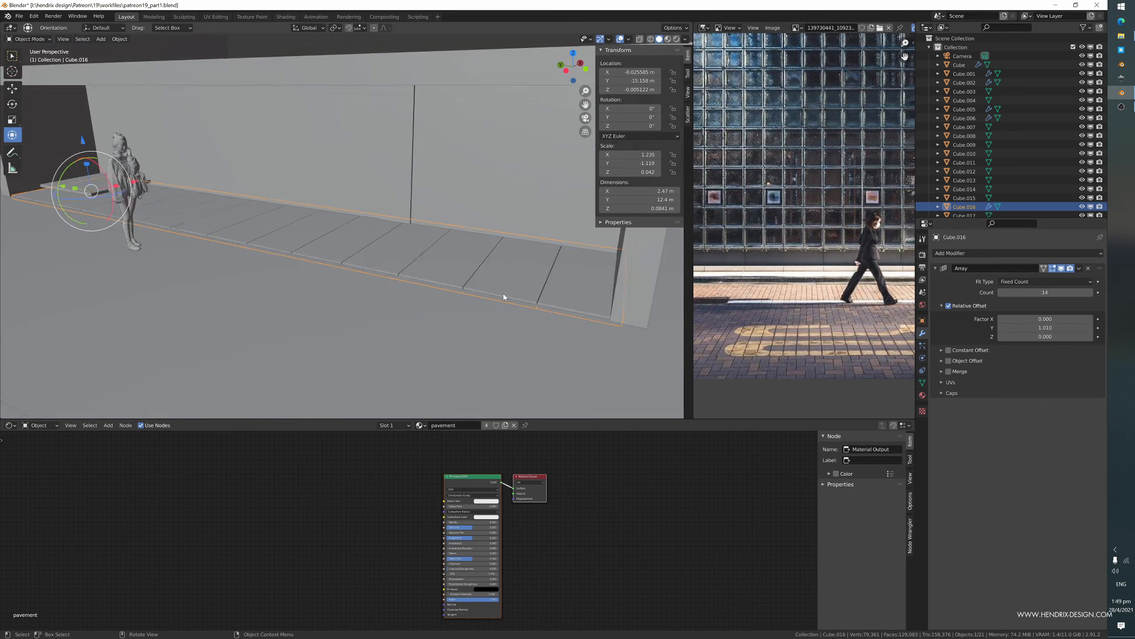
{"action": "middle_click_drag", "start_coordinate": [504, 298], "coordinate": [629, 306]}
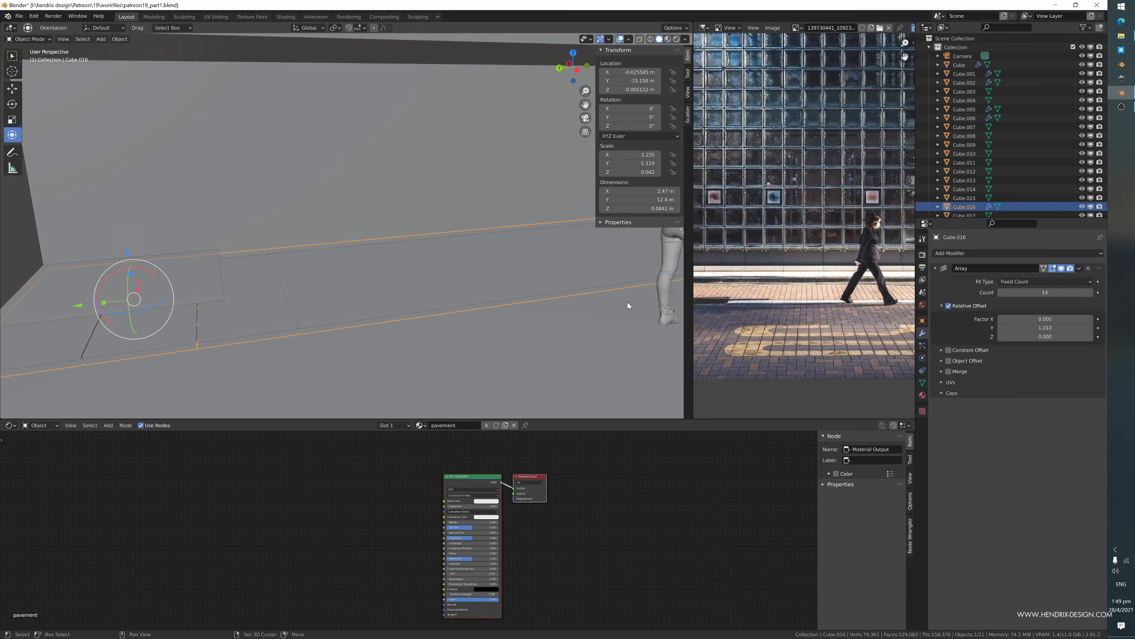
- Add an Array modifier to the upper slab with a relative offset of 0 in X and 1.010 in Y
{"action": "scroll", "coordinate": [231, 284], "scroll_direction": "down", "scroll_amount": 2}
{"action": "left_click", "coordinate": [233, 271]}
{"action": "middle_click_drag", "start_coordinate": [246, 282], "coordinate": [218, 287]}
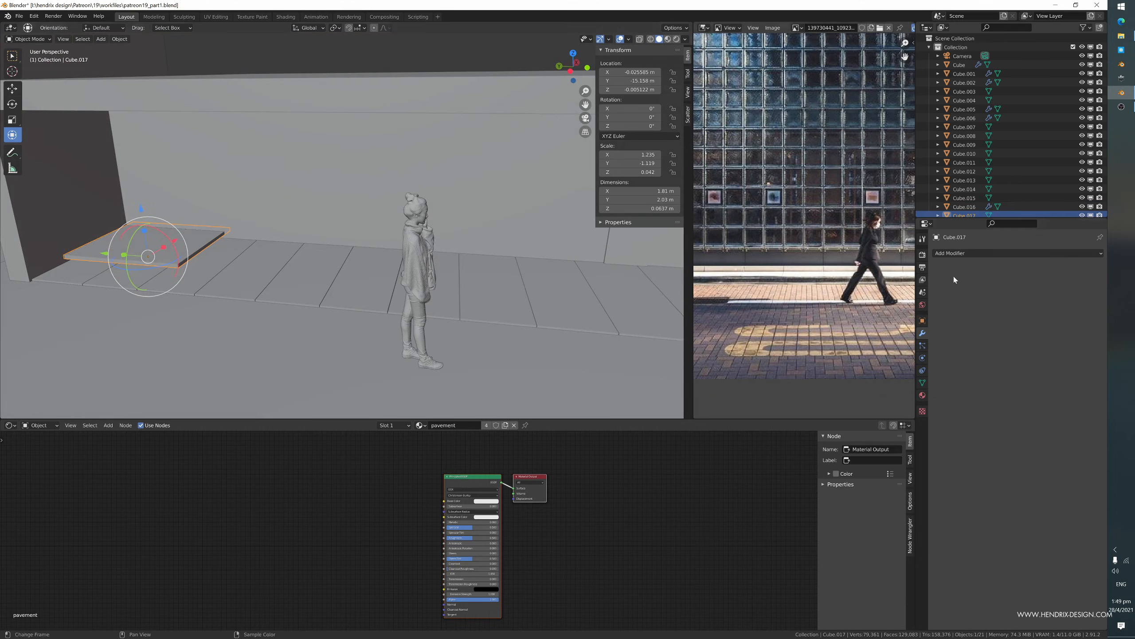
{"action": "left_click", "coordinate": [951, 253]}
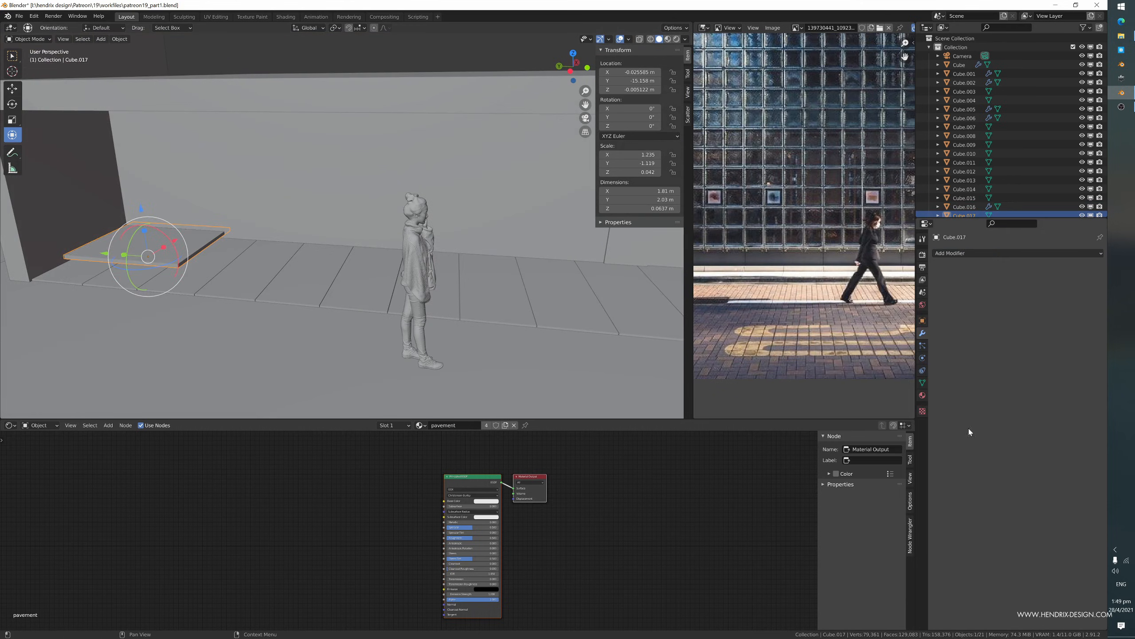
{"action": "left_click", "coordinate": [951, 254]}
{"action": "left_click", "coordinate": [908, 278]}
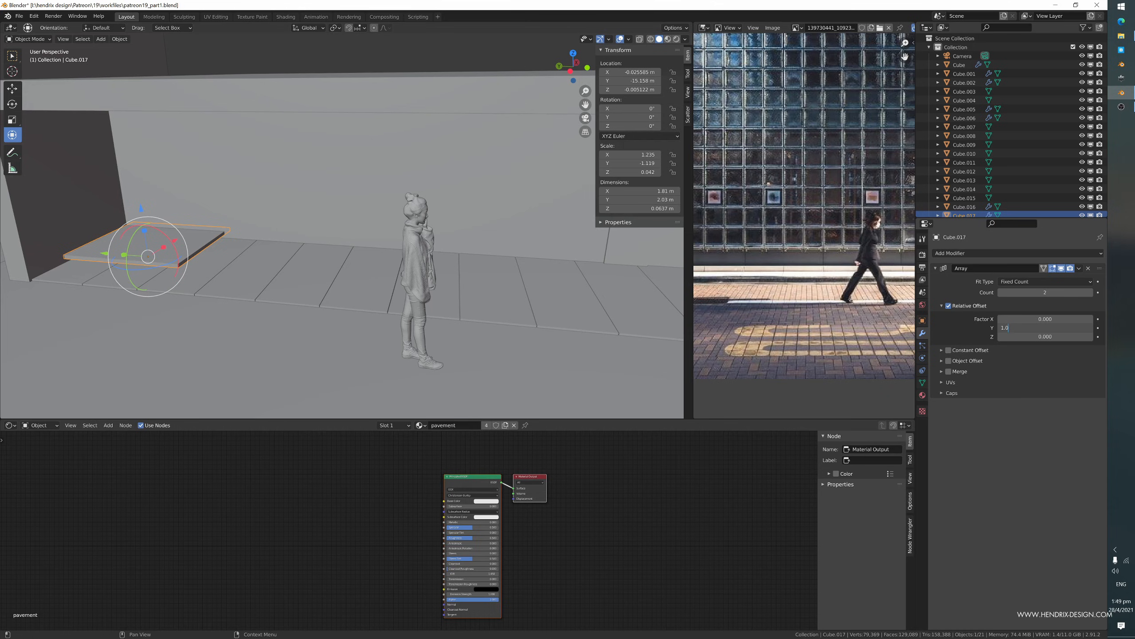
{"action": "type", "text": "1"}
{"action": "key", "text": "Return"}
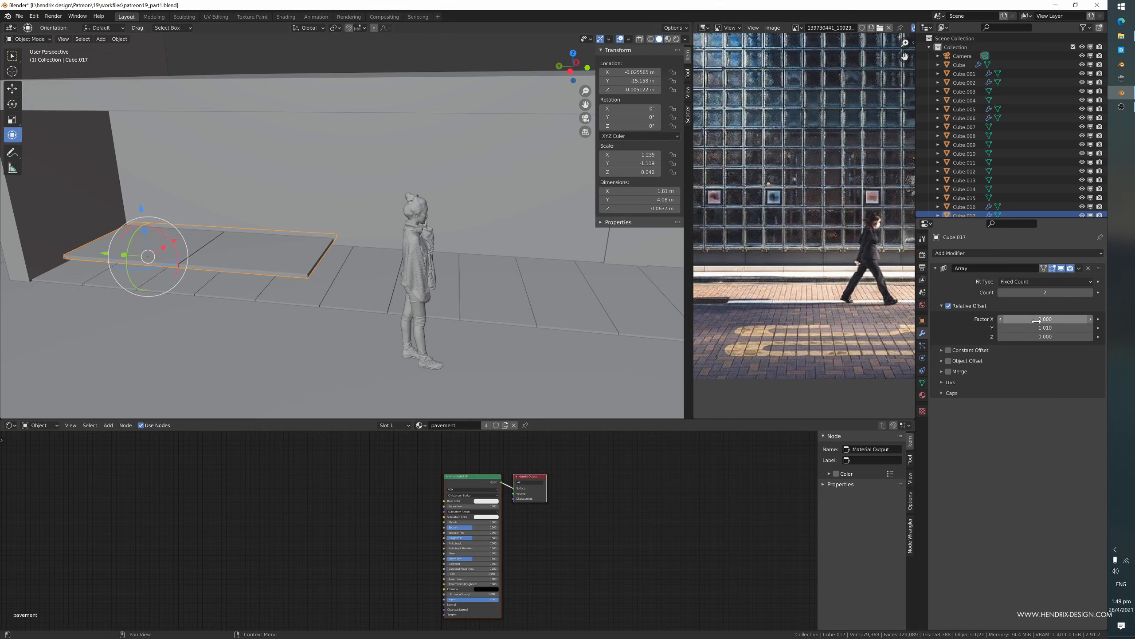
- Raise the upper slab's array count to 6 so the row reaches the far side wall
{"action": "left_click", "coordinate": [1091, 292]}
{"action": "scroll", "coordinate": [396, 275], "scroll_direction": "down", "scroll_amount": 2}
{"action": "middle_click_drag", "start_coordinate": [447, 277], "coordinate": [415, 273], "text": "shift"}
{"action": "left_click_drag", "start_coordinate": [1069, 296], "coordinate": [1091, 295]}
{"action": "middle_click_drag", "start_coordinate": [492, 302], "coordinate": [541, 254]}
{"action": "scroll", "coordinate": [460, 254], "scroll_direction": "up", "scroll_amount": 3}
{"action": "scroll", "coordinate": [304, 301], "scroll_direction": "up", "scroll_amount": 2}
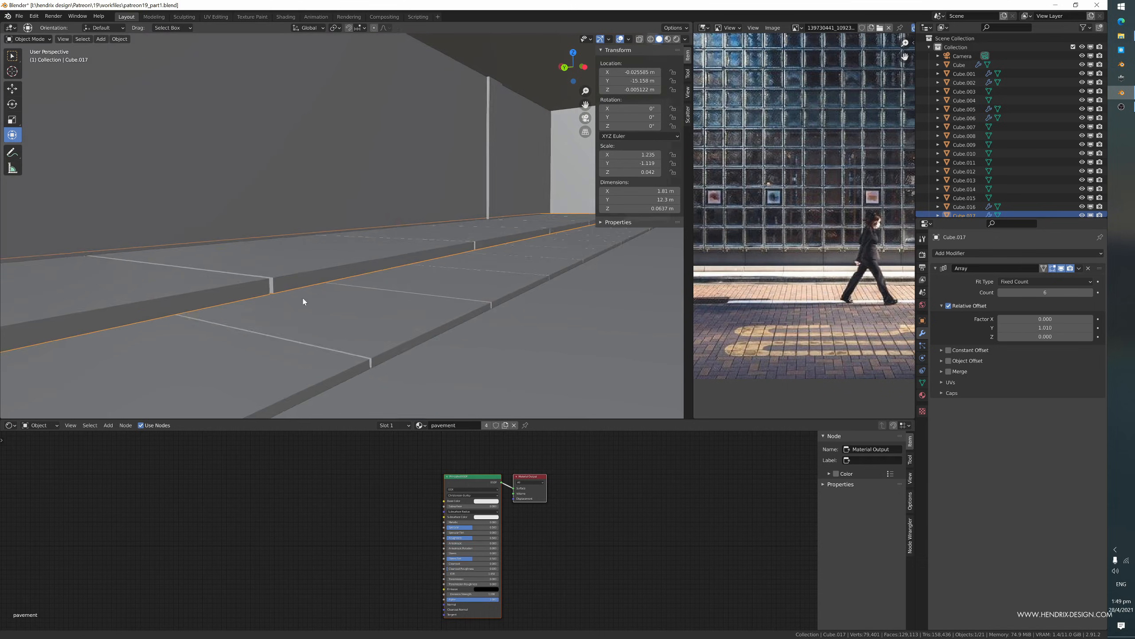
- Lower the upper slab row onto the lower tiles at about Z -0.064 m
{"action": "middle_click_drag", "start_coordinate": [304, 300], "coordinate": [390, 288]}
{"action": "scroll", "coordinate": [389, 288], "scroll_direction": "down", "scroll_amount": 5}
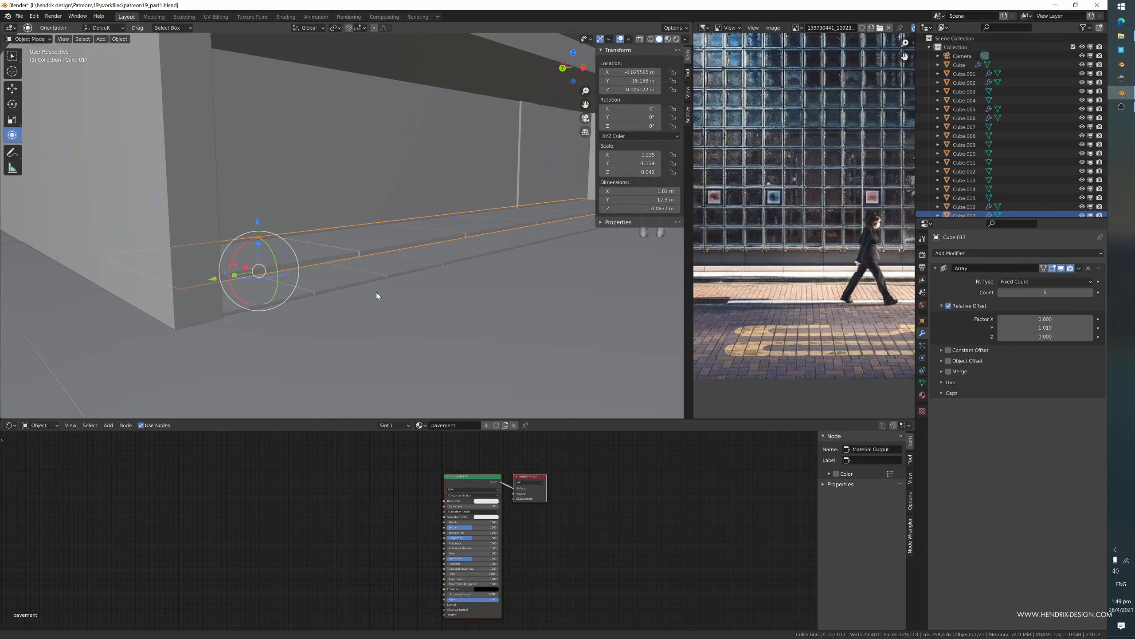
{"action": "left_click_drag", "start_coordinate": [258, 222], "coordinate": [256, 228]}
{"action": "scroll", "coordinate": [267, 260], "scroll_direction": "up", "scroll_amount": 5}
{"action": "mouse_move", "coordinate": [266, 261]}
{"action": "middle_mouse_down"}
{"action": "mouse_move", "coordinate": [322, 232]}
{"action": "mouse_move", "coordinate": [340, 242]}
{"action": "mouse_move", "coordinate": [284, 257]}
{"action": "middle_mouse_up"}
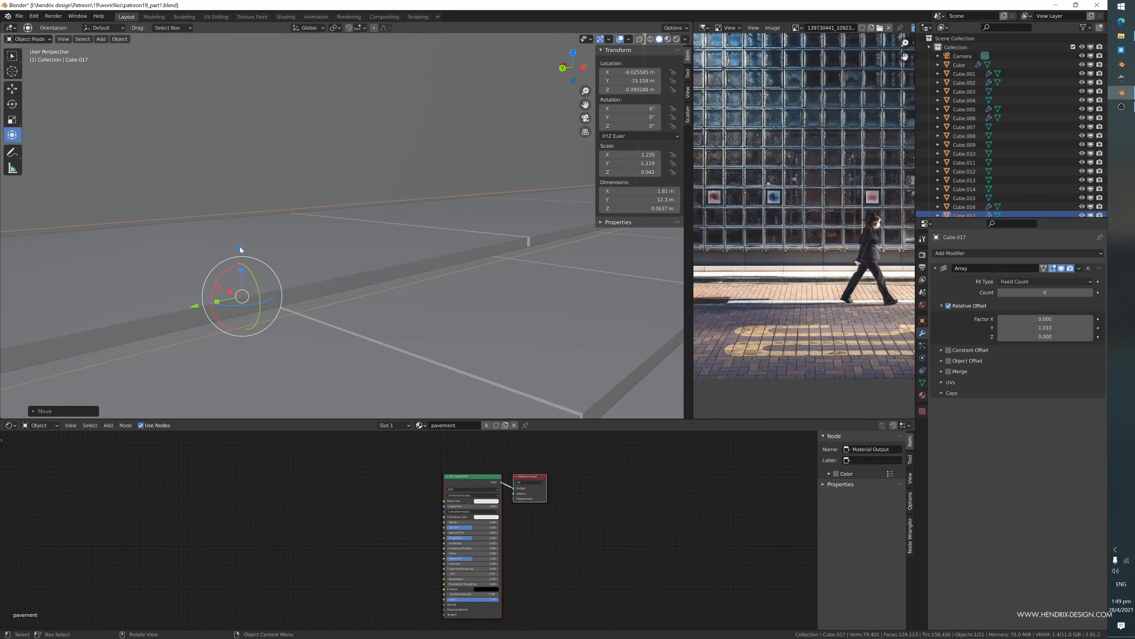
{"action": "left_click_drag", "start_coordinate": [240, 250], "coordinate": [243, 239]}
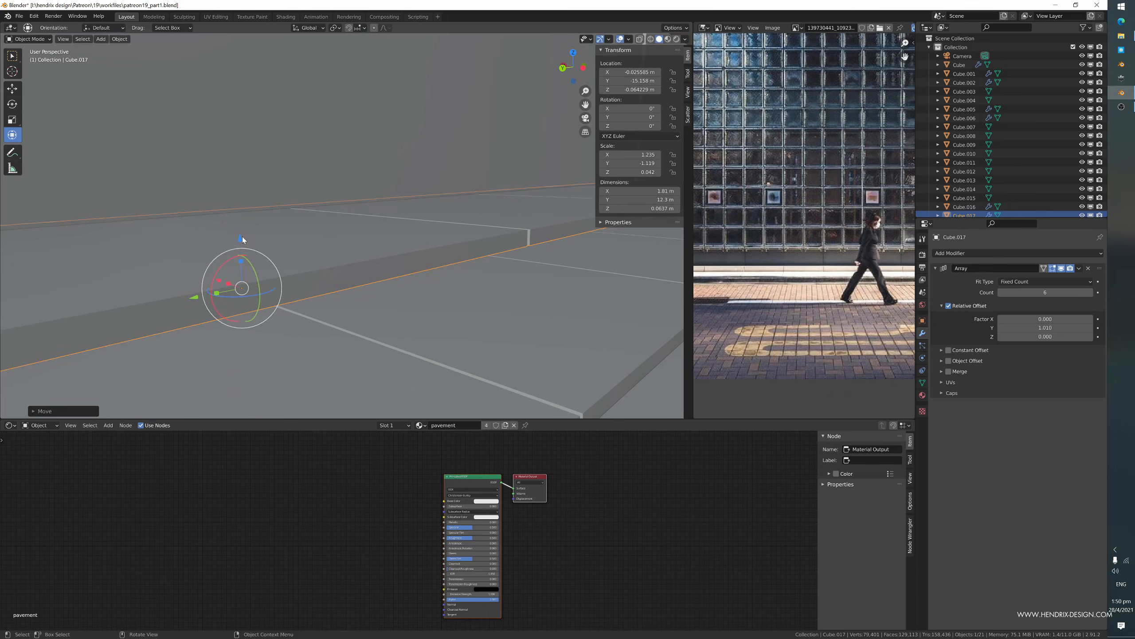
{"action": "middle_click_drag", "start_coordinate": [243, 236], "coordinate": [440, 305]}
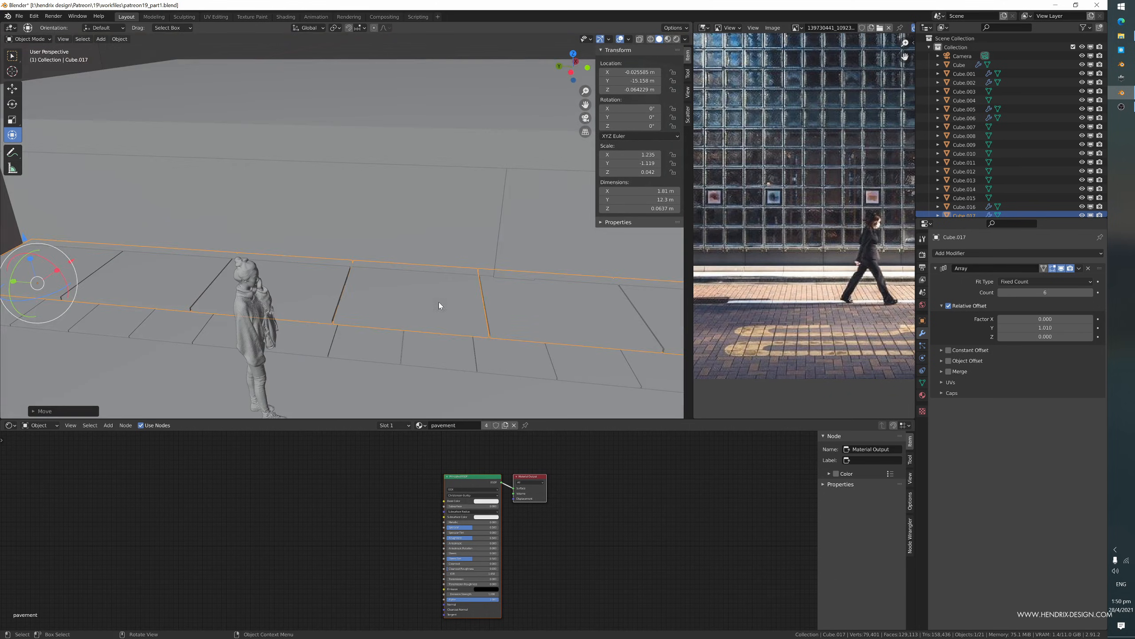
- Check the two paving rows inside the frame and save the scene file
{"action": "left_click", "coordinate": [500, 359]}
{"action": "middle_click_drag", "start_coordinate": [500, 359], "coordinate": [311, 272]}
{"action": "scroll", "coordinate": [530, 351], "scroll_direction": "down", "scroll_amount": 5}
{"action": "scroll", "coordinate": [310, 273], "scroll_direction": "up", "scroll_amount": 4}
{"action": "left_click", "coordinate": [309, 354]}
{"action": "middle_click_drag", "start_coordinate": [309, 354], "coordinate": [447, 279]}
{"action": "key", "text": "ctrl+s"}
- Select the concrete frame and compare the ground-floor bay with the glass-block facade photo
{"action": "left_click", "coordinate": [383, 192]}
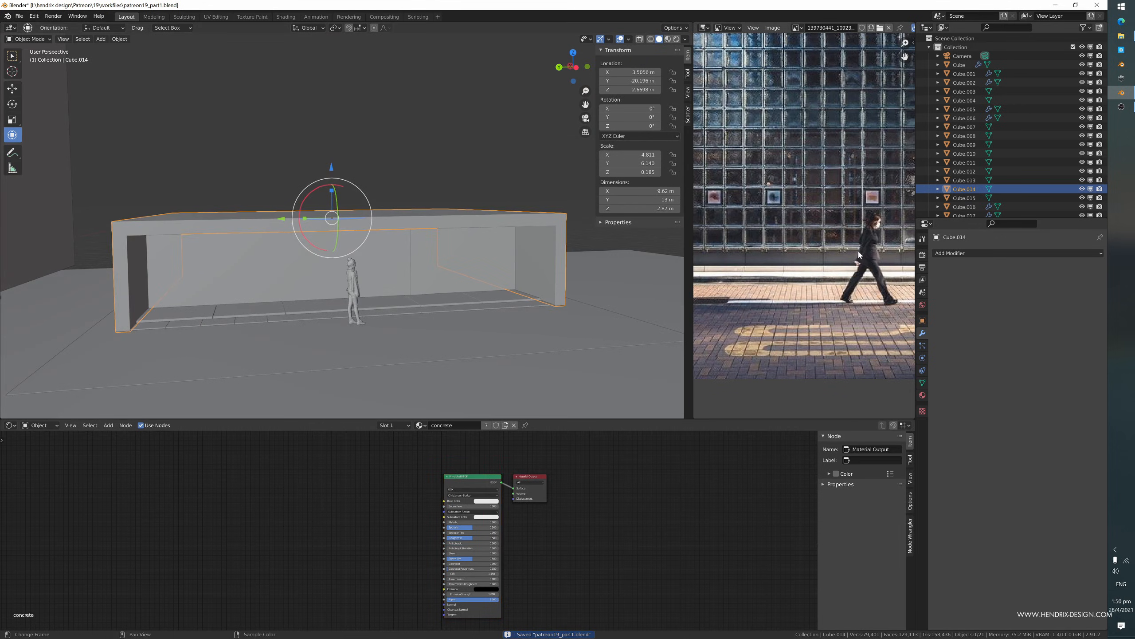
{"action": "scroll", "coordinate": [315, 326], "scroll_direction": "up", "scroll_amount": 3}
{"action": "middle_click_drag", "start_coordinate": [315, 325], "coordinate": [633, 275], "text": "shift"}
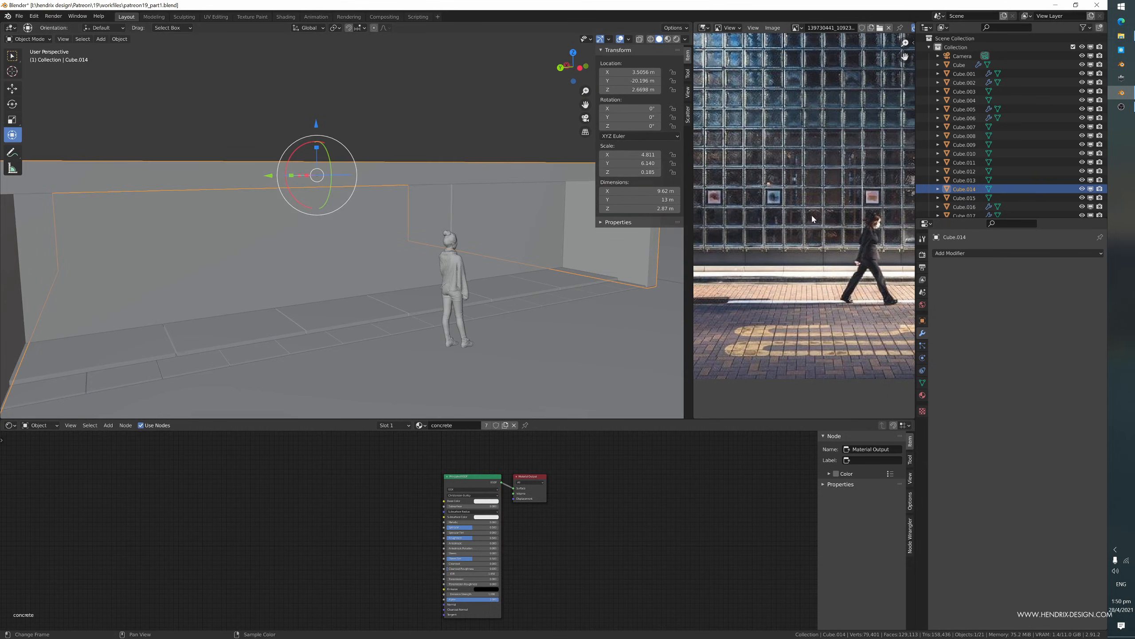
{"action": "scroll", "coordinate": [471, 360], "scroll_direction": "down", "scroll_amount": 6}
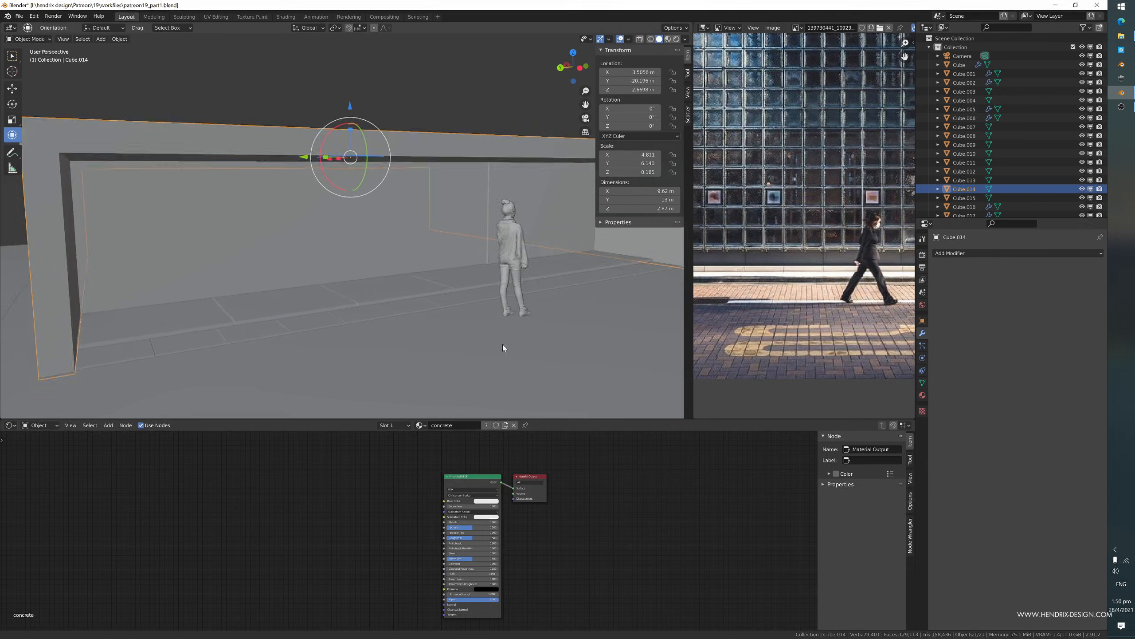
- Add a cube about 0.42 m wide in front of the ground-floor bay and raise it to about Z 1.01 m
{"action": "key", "text": "shift+a"}
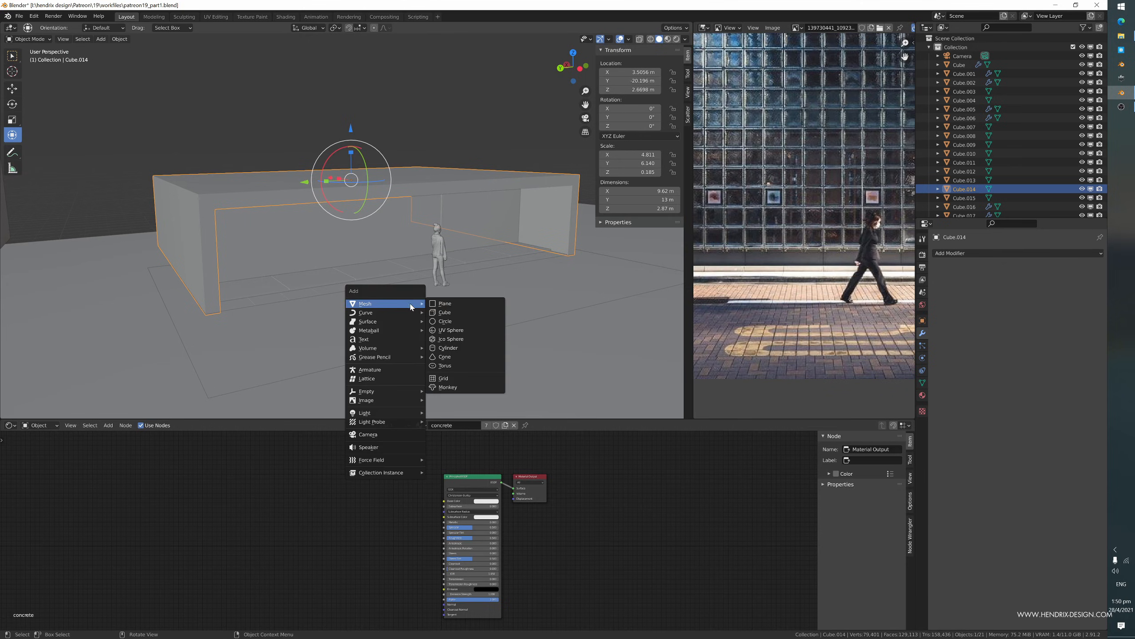
{"action": "left_click", "coordinate": [465, 312]}
{"action": "scroll", "coordinate": [449, 314], "scroll_direction": "up", "scroll_amount": 5}
{"action": "key", "text": "s"}
{"action": "left_click", "coordinate": [478, 364]}
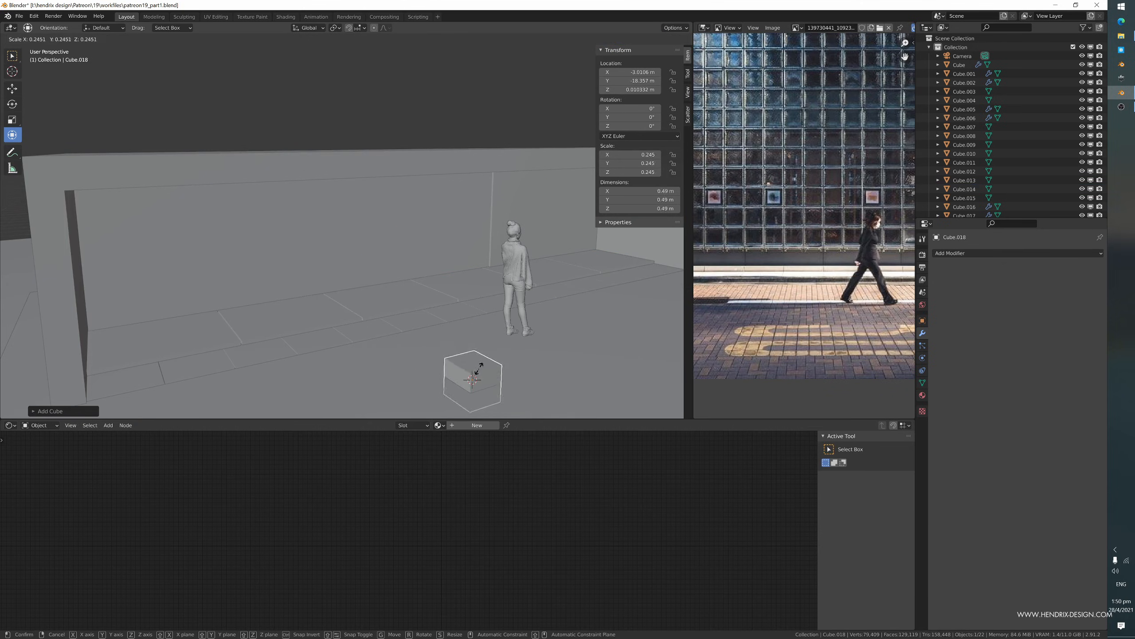
{"action": "scroll", "coordinate": [474, 349], "scroll_direction": "down", "scroll_amount": 3}
{"action": "key", "text": "g"}
{"action": "key", "text": "z"}
{"action": "left_click", "coordinate": [465, 177]}
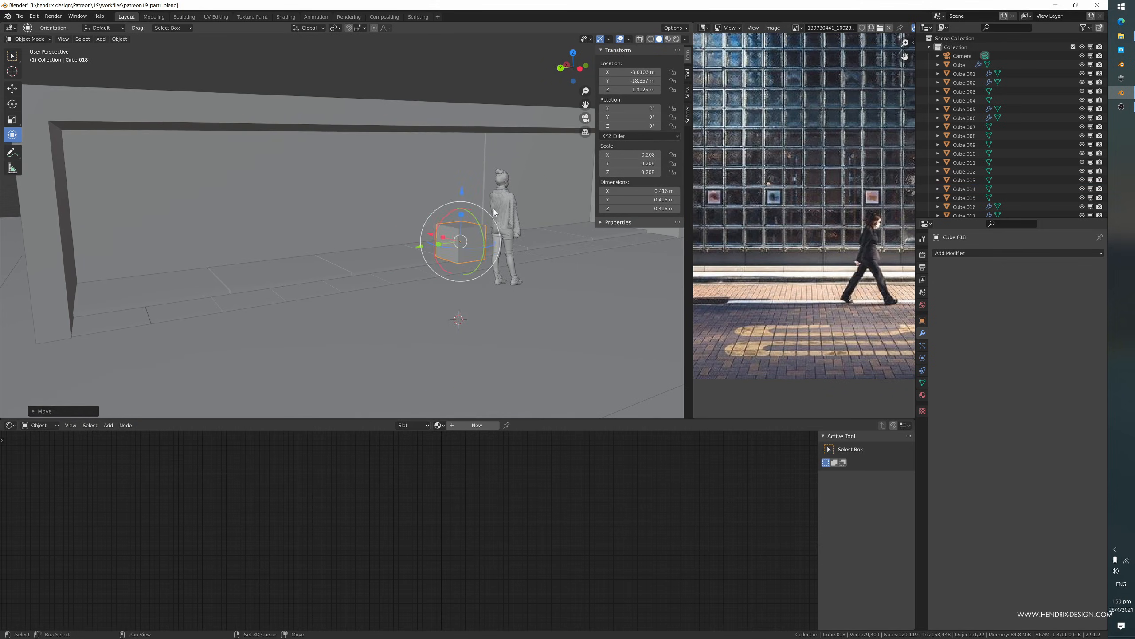
- Move the cube over the standing figure as a size reference and enlarge it to about 0.45 m per side
{"action": "middle_click_drag", "start_coordinate": [498, 211], "coordinate": [439, 223], "text": "shift"}
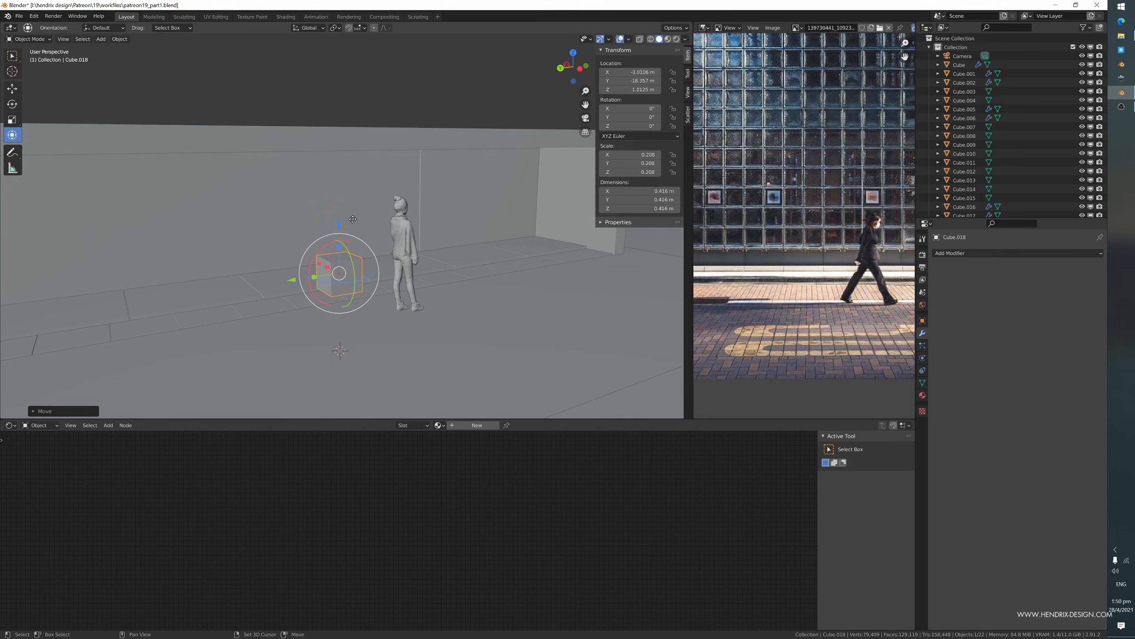
{"action": "key", "text": "g"}
{"action": "key", "text": "s"}
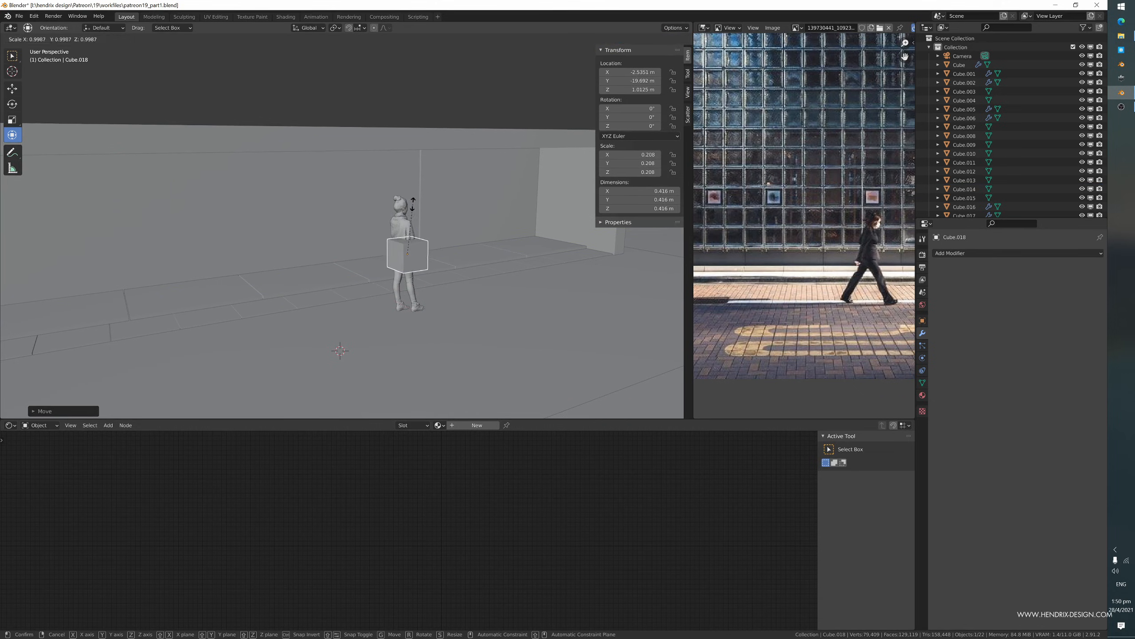
{"action": "left_click", "coordinate": [416, 200]}
{"action": "middle_click_drag", "start_coordinate": [416, 201], "coordinate": [412, 279]}
{"action": "scroll", "coordinate": [414, 277], "scroll_direction": "up", "scroll_amount": 2}
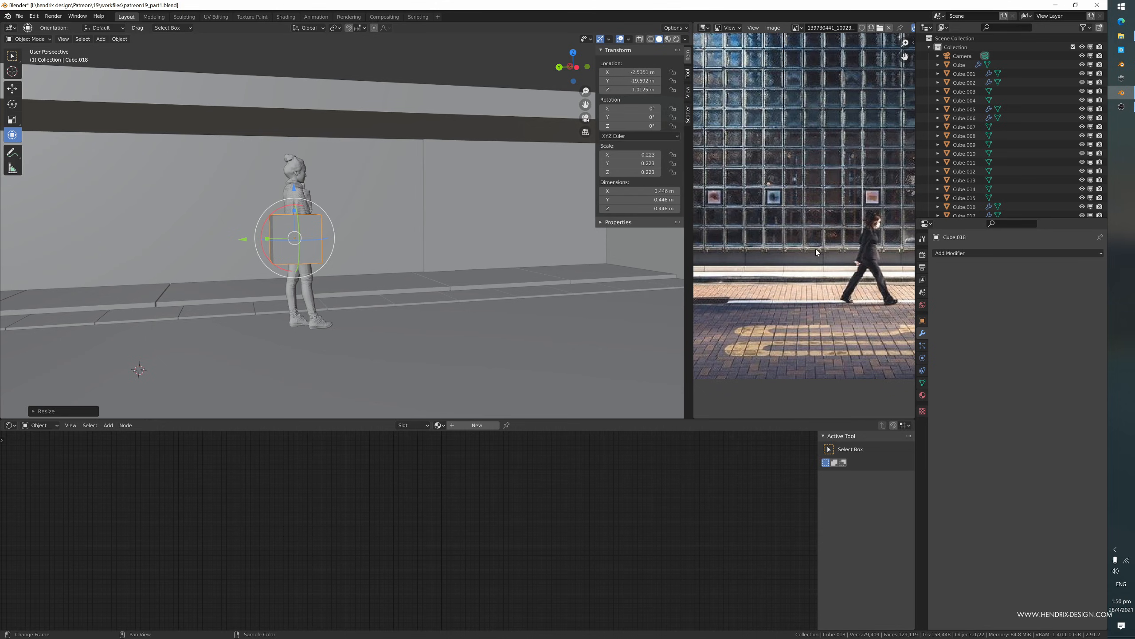
- Place the cube beside the figure at about X -3.01 m, Y -18.07 m and apply its scale
{"action": "middle_click_drag", "start_coordinate": [327, 227], "coordinate": [360, 272]}
{"action": "key", "text": "g"}
{"action": "left_click", "coordinate": [340, 220]}
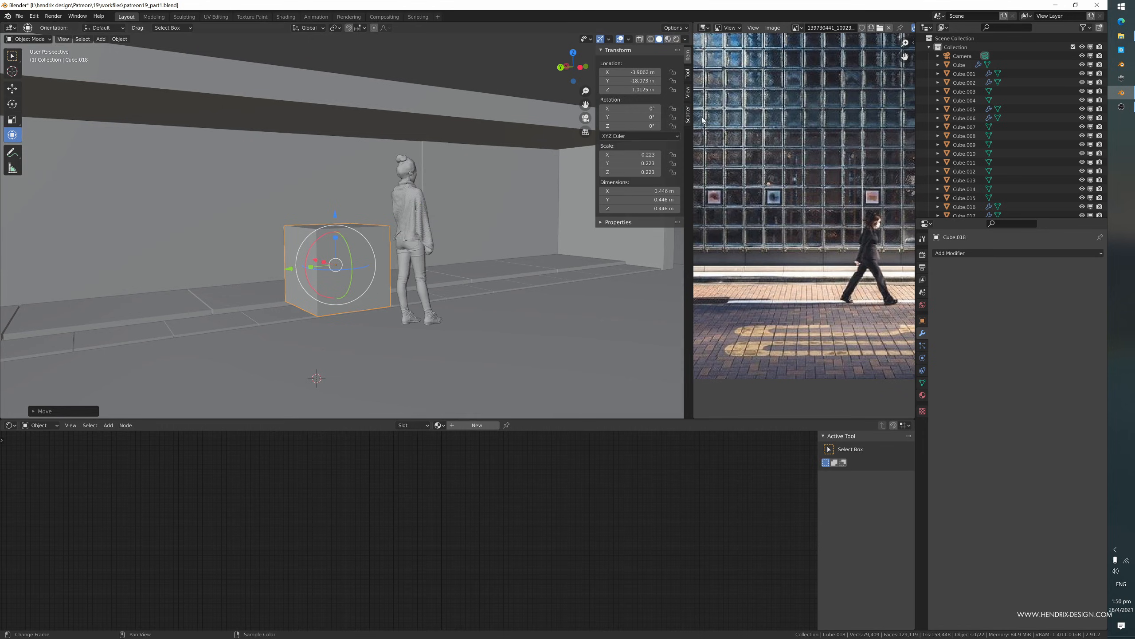
{"action": "middle_click_drag", "start_coordinate": [357, 289], "coordinate": [388, 279], "text": "shift"}
{"action": "middle_click_drag", "start_coordinate": [387, 329], "coordinate": [380, 280], "text": "ctrl"}
{"action": "key", "text": "ctrl+a"}
{"action": "left_click", "coordinate": [388, 274]}
{"action": "scroll", "coordinate": [387, 274], "scroll_direction": "down", "scroll_amount": 6}
{"action": "scroll", "coordinate": [382, 283], "scroll_direction": "up", "scroll_amount": 3}
{"action": "scroll", "coordinate": [381, 280], "scroll_direction": "down", "scroll_amount": 2}
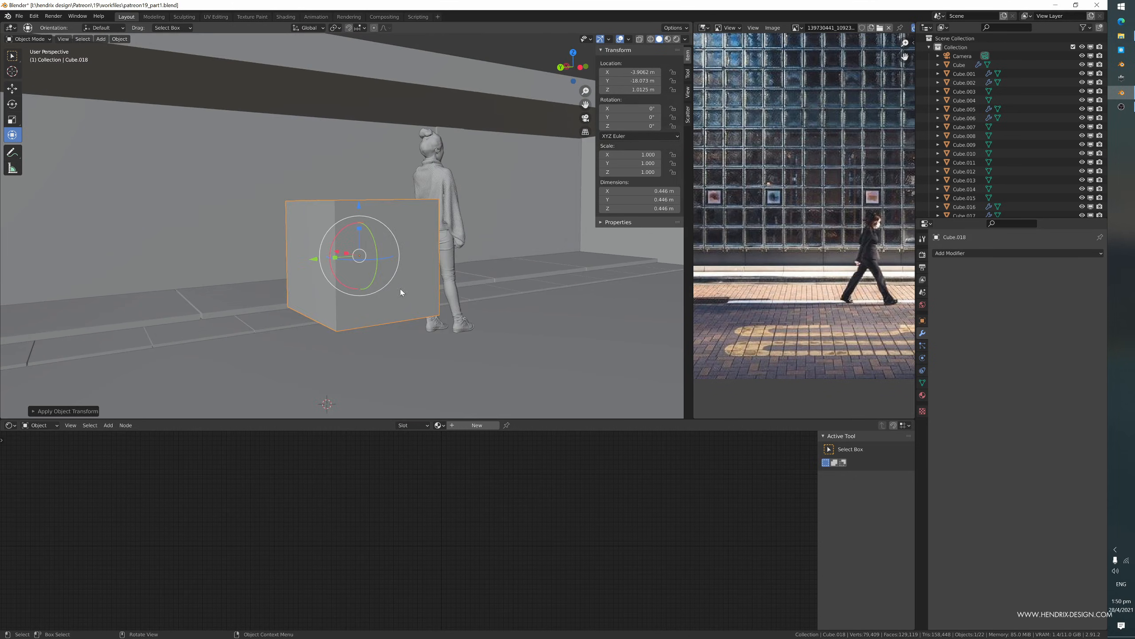
- Inset the cube's front face by about 0.035 m to form a block border
{"action": "key", "text": "Tab"}
{"action": "left_click", "coordinate": [399, 286]}
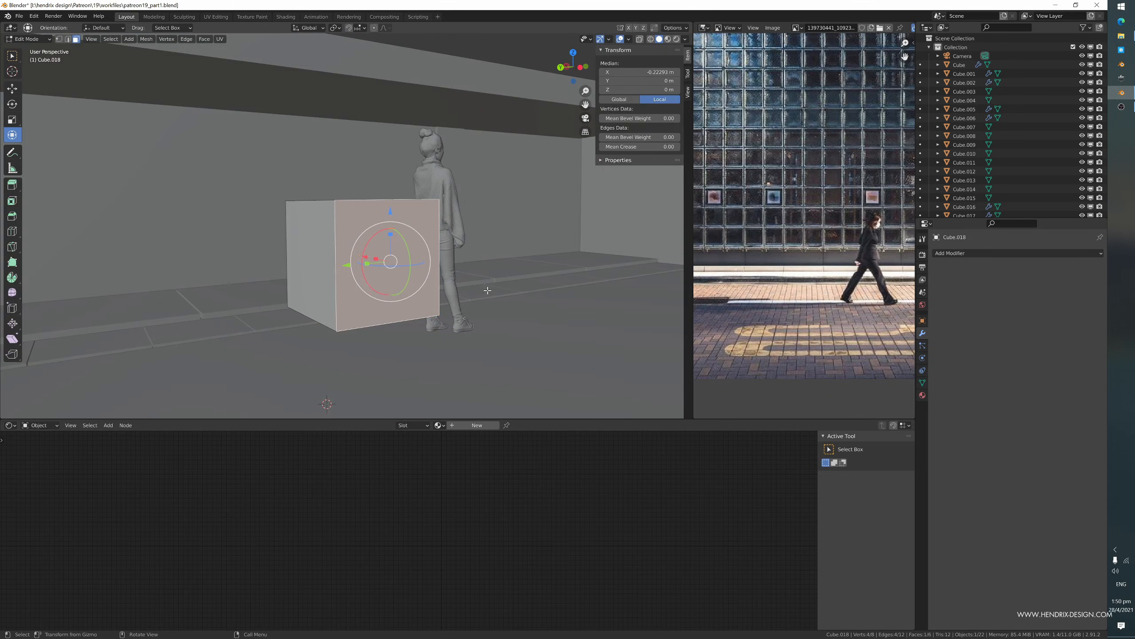
{"action": "key", "text": "i"}
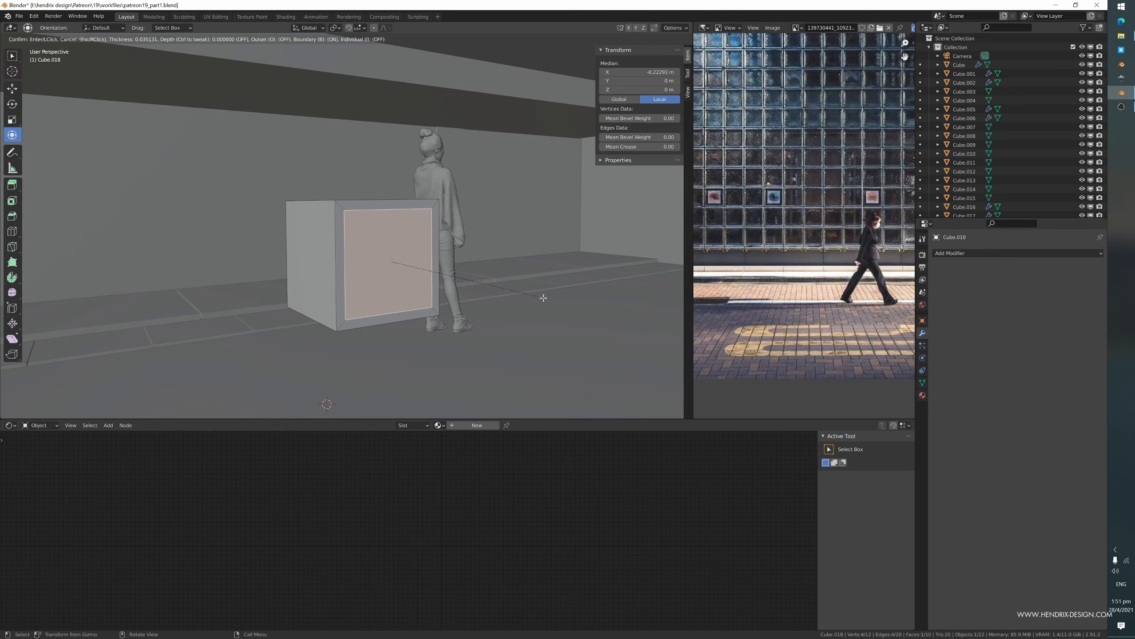
{"action": "left_click", "coordinate": [543, 298]}
{"action": "middle_click_drag", "start_coordinate": [483, 275], "coordinate": [458, 307]}
{"action": "key", "text": "KP_Decimal"}
{"action": "scroll", "coordinate": [474, 282], "scroll_direction": "down", "scroll_amount": 2}
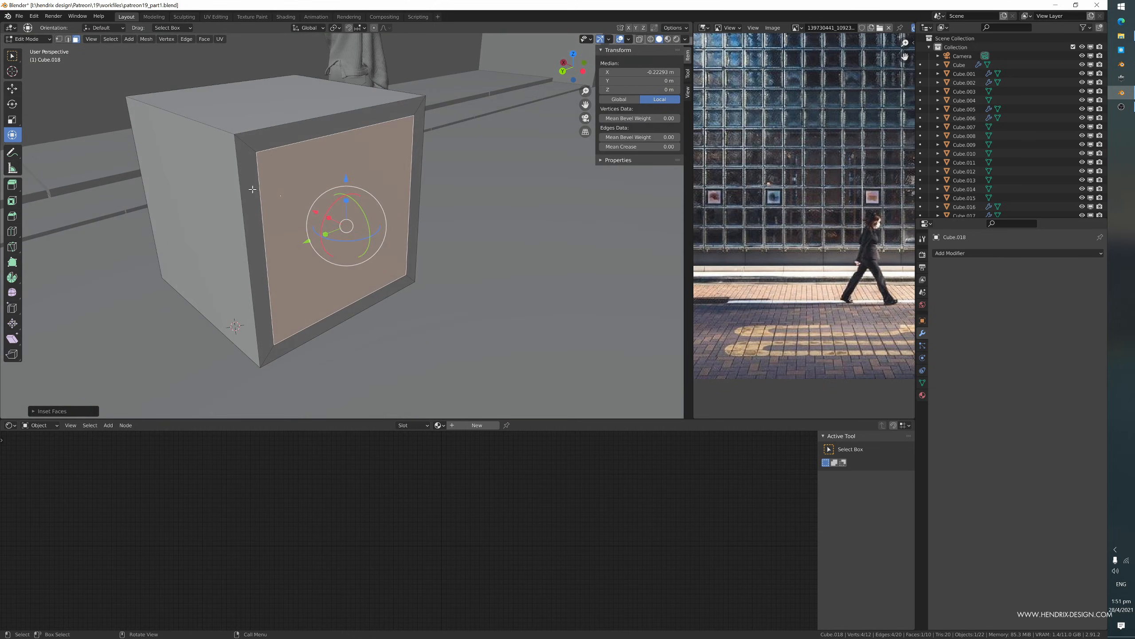
- Push the inset front face about 0.025 m into the cube along X
{"action": "key", "text": "g"}
{"action": "key", "text": "x"}
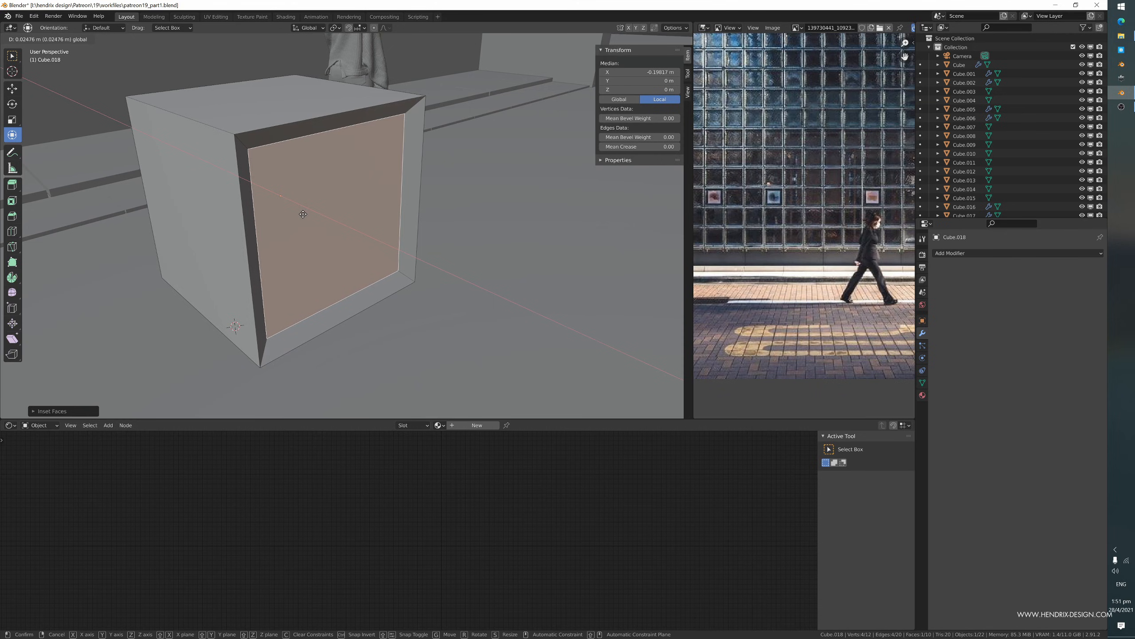
{"action": "left_click", "coordinate": [302, 216]}
{"action": "mouse_move", "coordinate": [302, 216]}
{"action": "middle_mouse_down"}
{"action": "mouse_move", "coordinate": [272, 220]}
{"action": "mouse_move", "coordinate": [297, 218]}
{"action": "middle_mouse_up"}
{"action": "scroll", "coordinate": [286, 224], "scroll_direction": "up", "scroll_amount": 2}
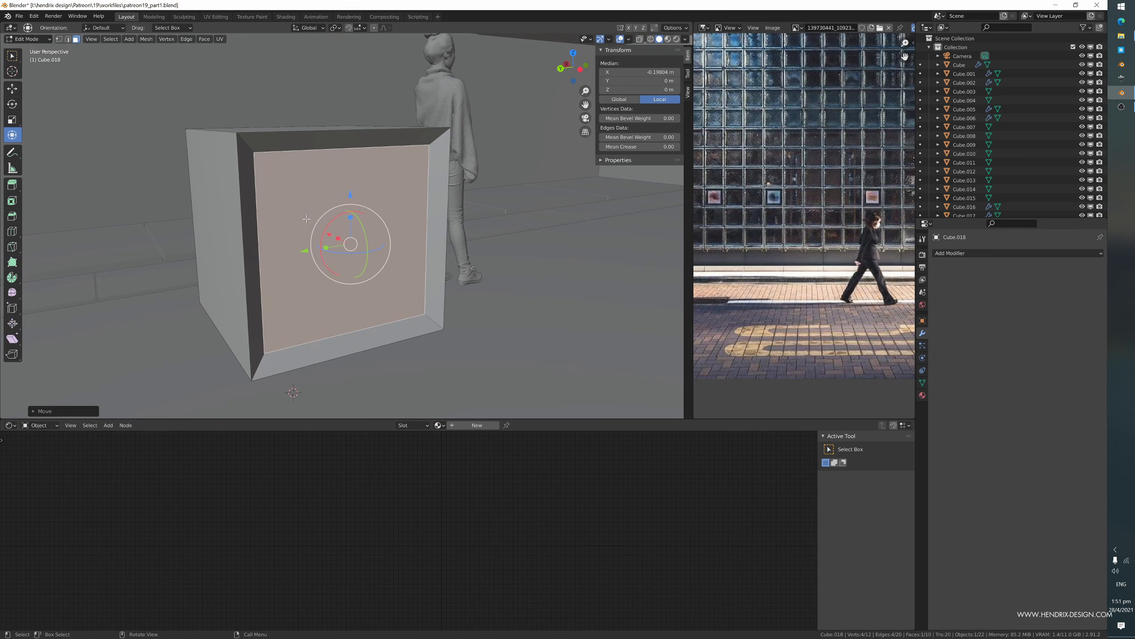
- Bevel the four edges around the recessed face with 13 segments and a width of about 0.0125 m
{"action": "key", "text": "2"}
{"action": "left_click", "coordinate": [255, 165], "text": "alt"}
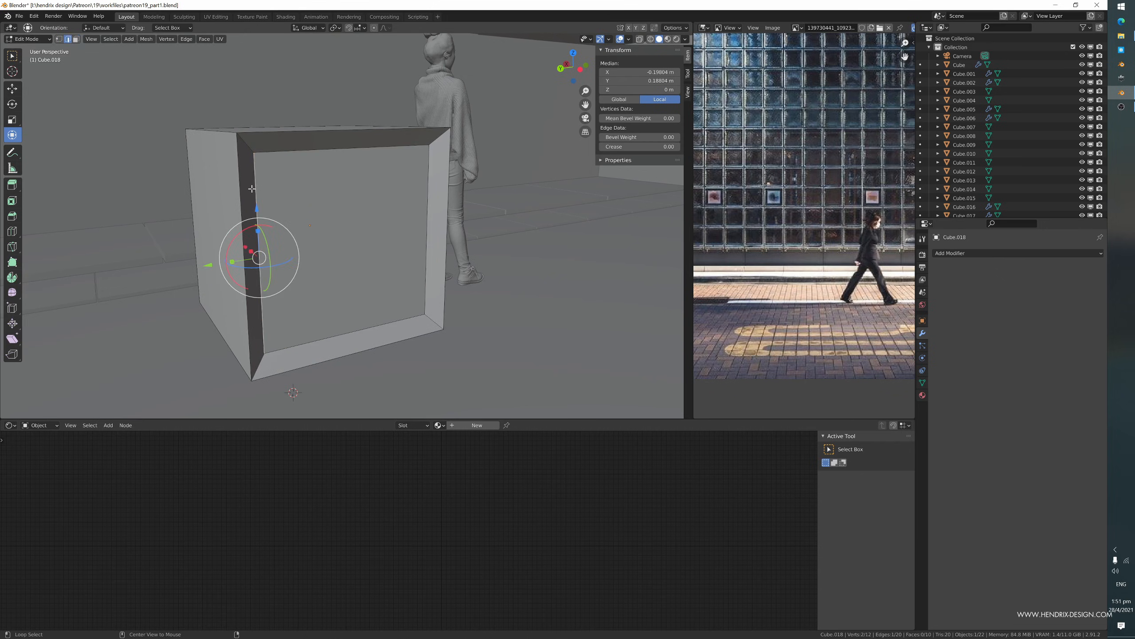
{"action": "left_click", "coordinate": [278, 152], "text": "shift"}
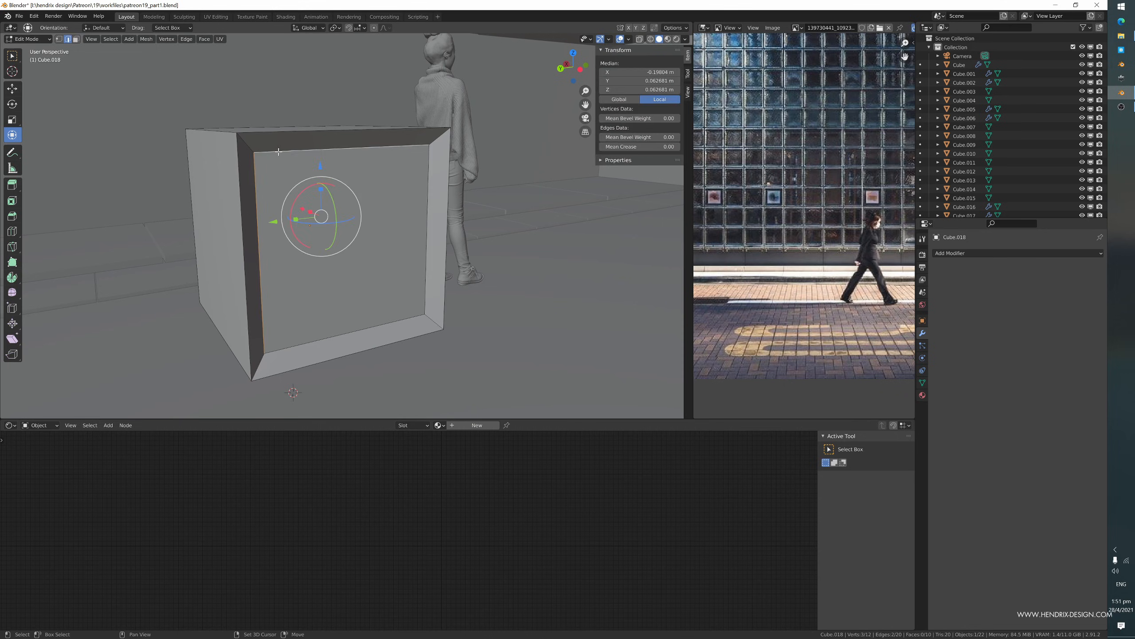
{"action": "left_click", "coordinate": [425, 277], "text": "shift"}
{"action": "left_click", "coordinate": [418, 318], "text": "shift"}
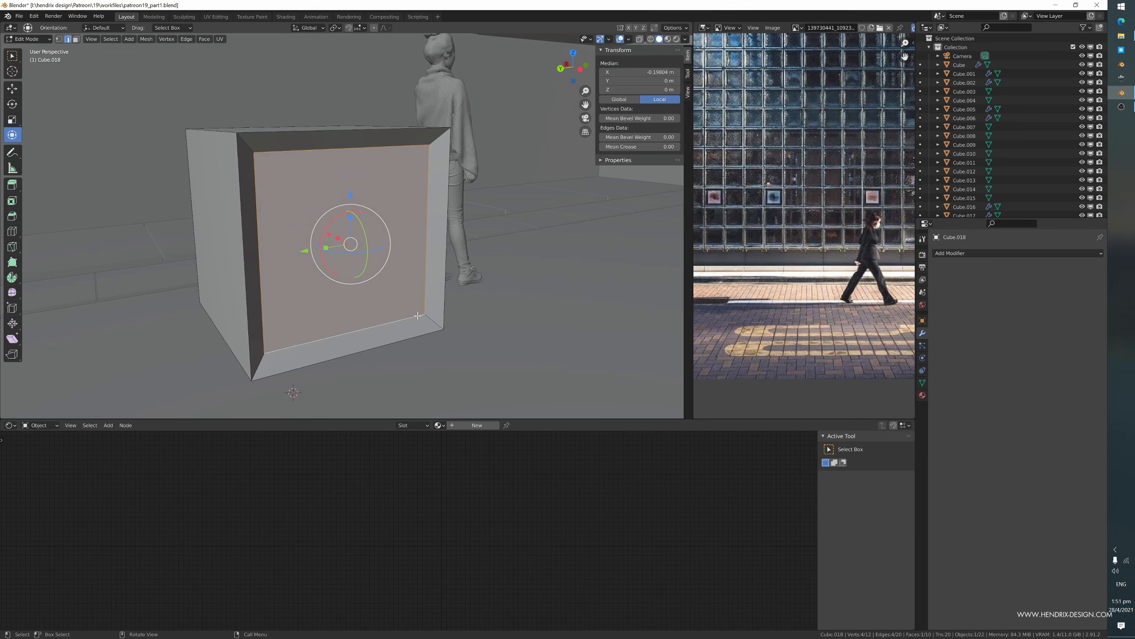
{"action": "key", "text": "ctrl+b"}
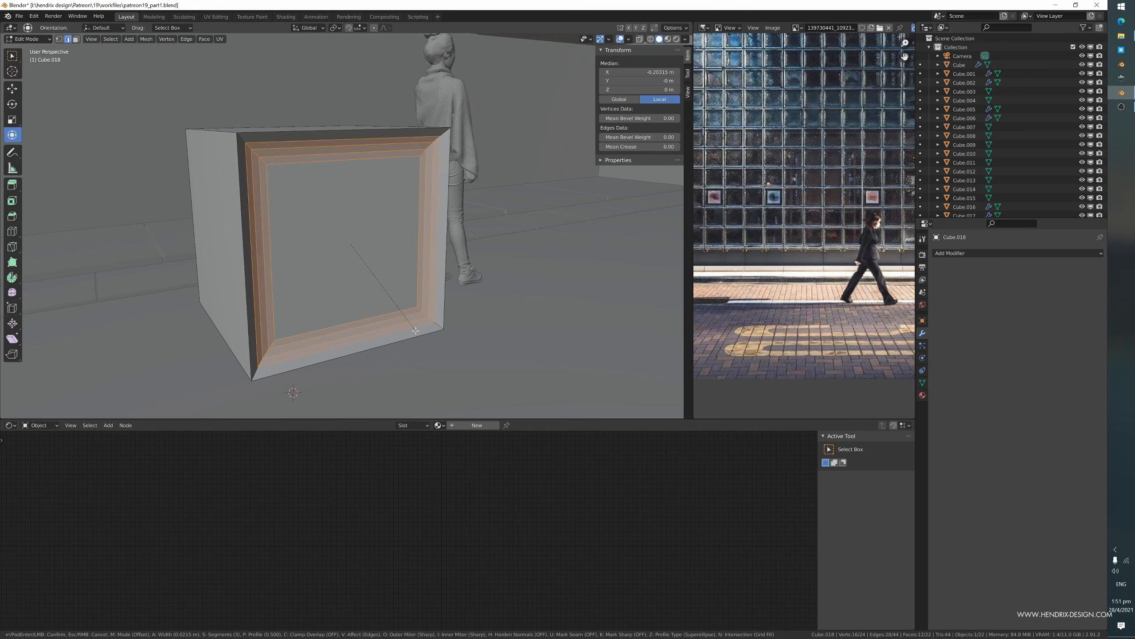
{"action": "scroll", "coordinate": [412, 320], "scroll_direction": "up", "scroll_amount": 12}
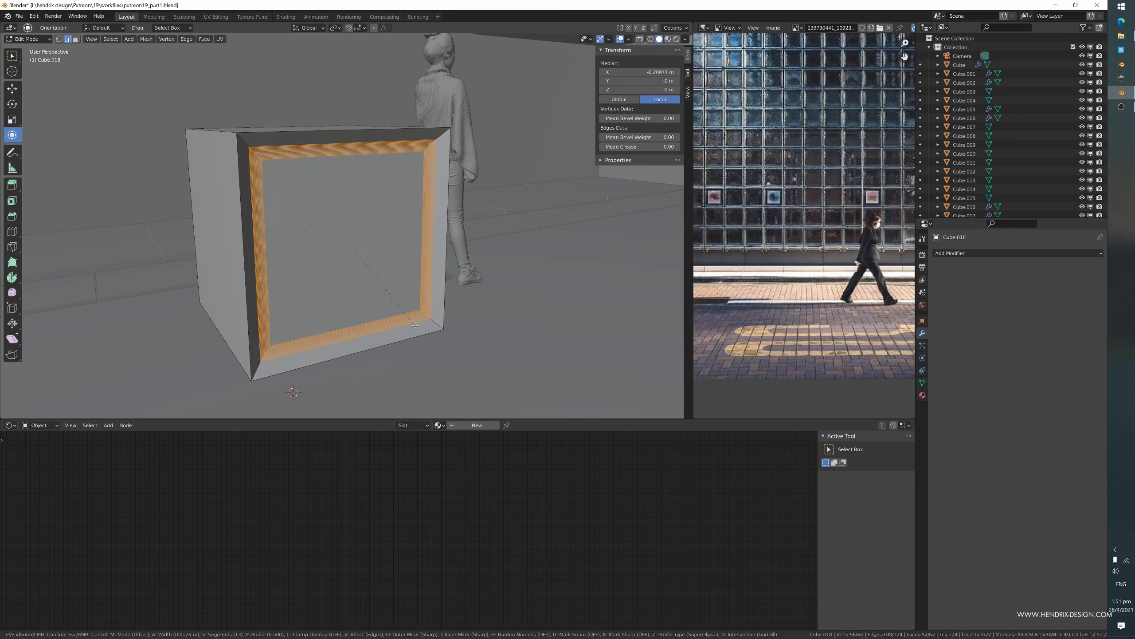
{"action": "left_click", "coordinate": [414, 323]}
{"action": "middle_click_drag", "start_coordinate": [415, 327], "coordinate": [414, 201]}
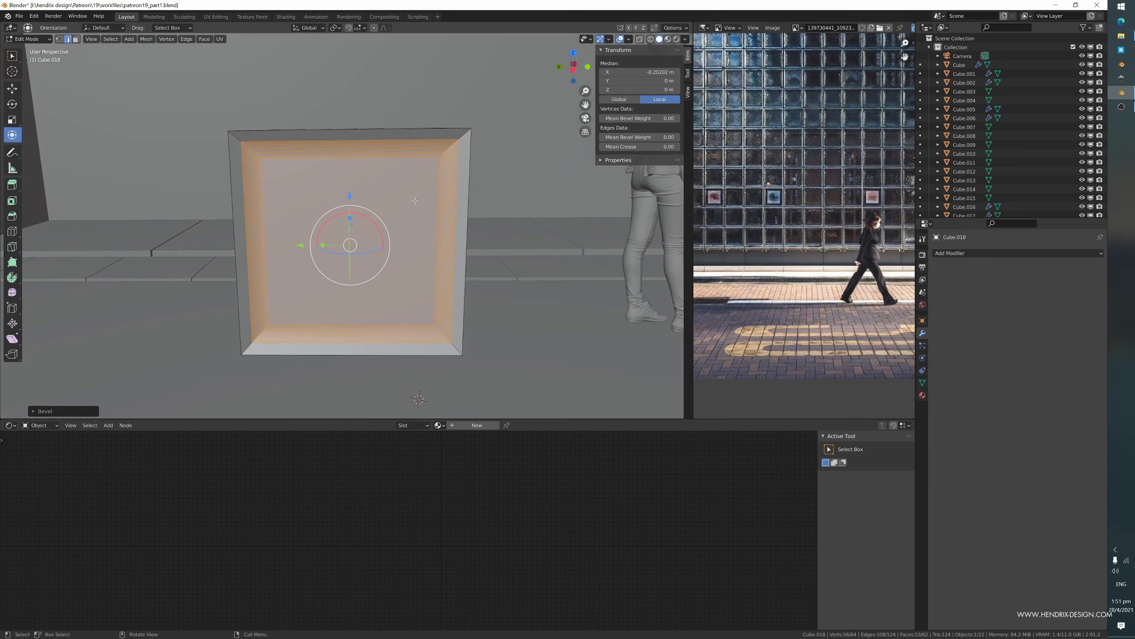
- Round the block's four corners by bevelling the corner edge loops about 0.03 m with 13 segments
{"action": "left_click", "coordinate": [464, 134], "text": "alt"}
{"action": "left_click", "coordinate": [234, 135], "text": "alt+shift"}
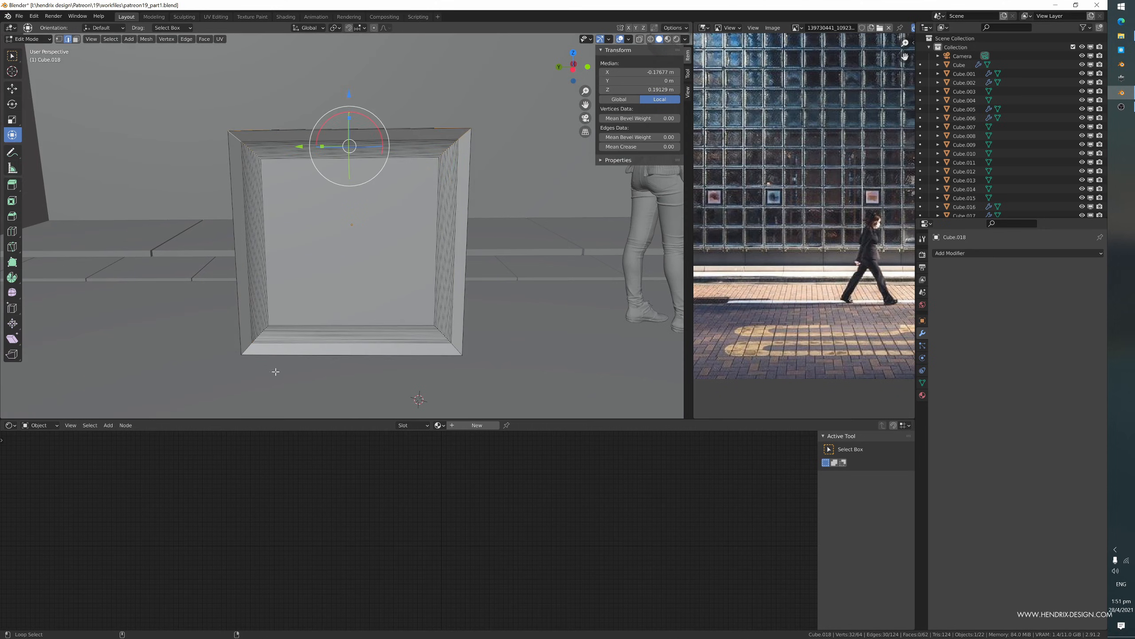
{"action": "left_click", "coordinate": [252, 347], "text": "alt+shift"}
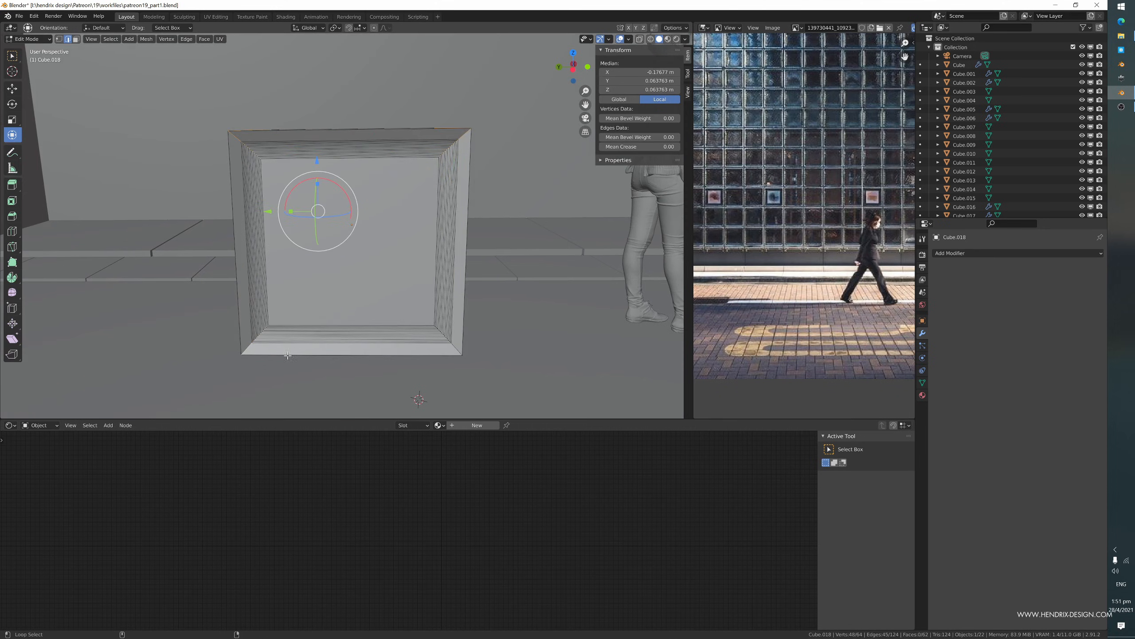
{"action": "left_click", "coordinate": [458, 350], "text": "alt+shift"}
{"action": "middle_click_drag", "start_coordinate": [458, 350], "coordinate": [487, 358]}
{"action": "key", "text": "ctrl+b"}
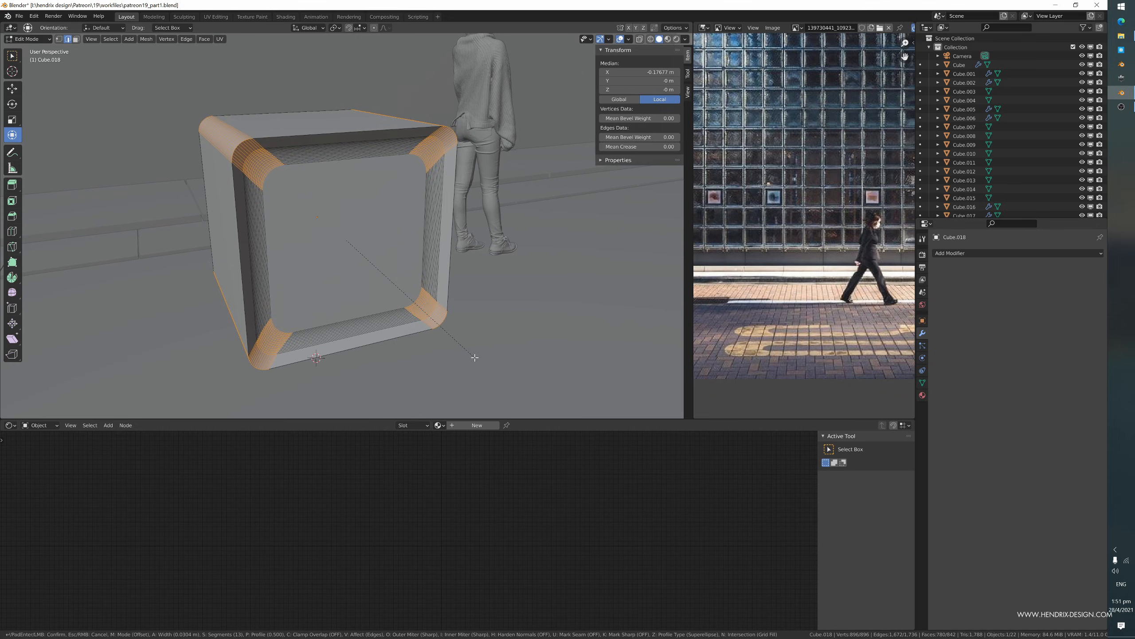
{"action": "left_click", "coordinate": [475, 357]}
{"action": "middle_click_drag", "start_coordinate": [475, 358], "coordinate": [414, 271]}
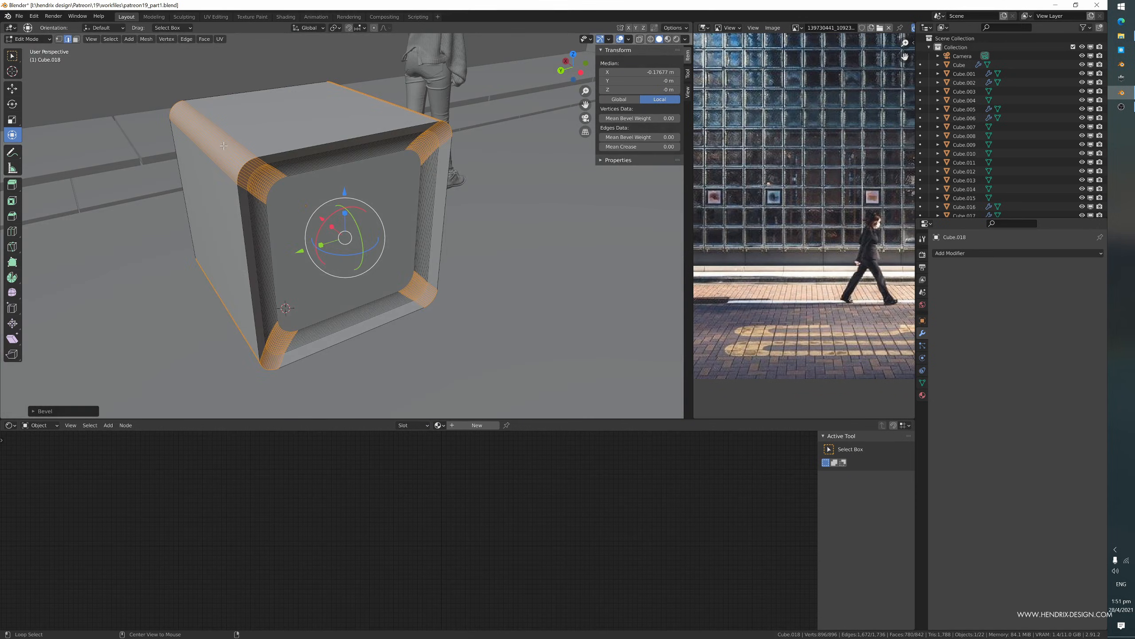
- Extrude the loop of outer side faces along their normals by about 0.009 m
{"action": "left_click", "coordinate": [240, 154], "text": "alt"}
{"action": "key", "text": "3"}
{"action": "left_click", "coordinate": [223, 133], "text": "alt"}
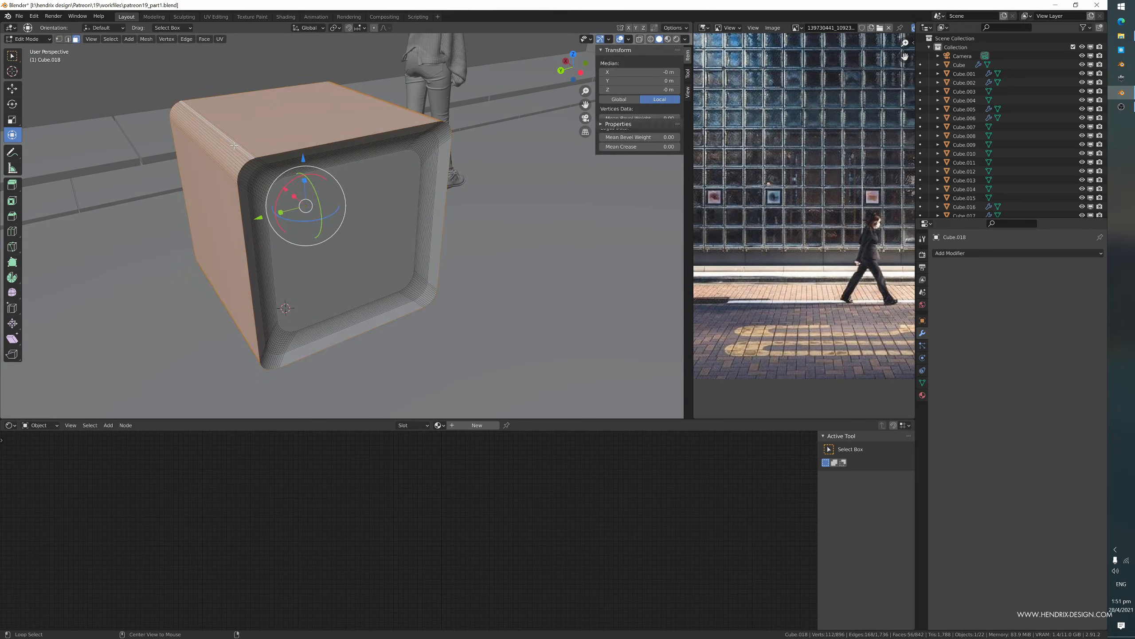
{"action": "mouse_move", "coordinate": [314, 197]}
{"action": "middle_mouse_down"}
{"action": "mouse_move", "coordinate": [269, 176]}
{"action": "mouse_move", "coordinate": [298, 201]}
{"action": "middle_mouse_up"}
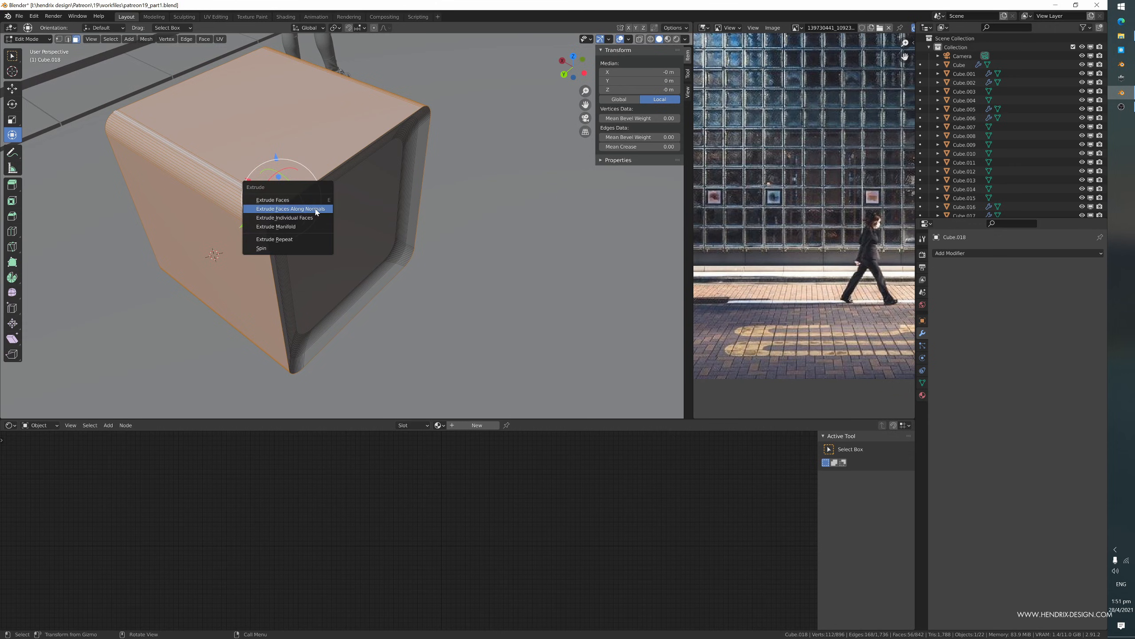
{"action": "left_click", "coordinate": [315, 210]}
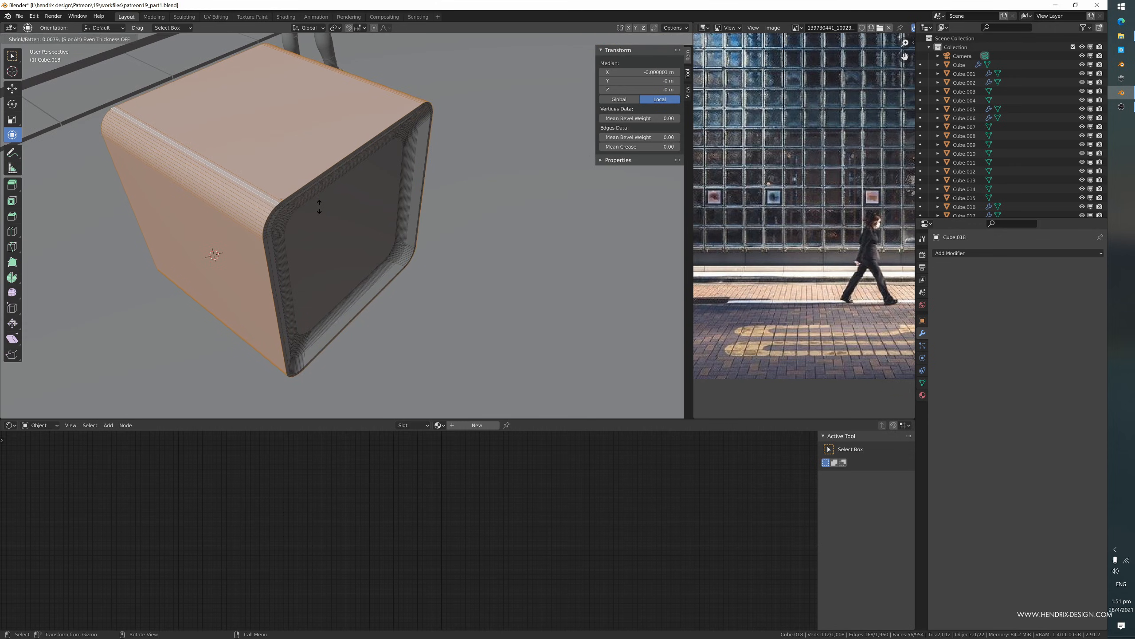
{"action": "left_click", "coordinate": [319, 206]}
- Extrude the thin front rim around the block outward by about 0.006 m
{"action": "left_click", "coordinate": [269, 194], "text": "alt"}
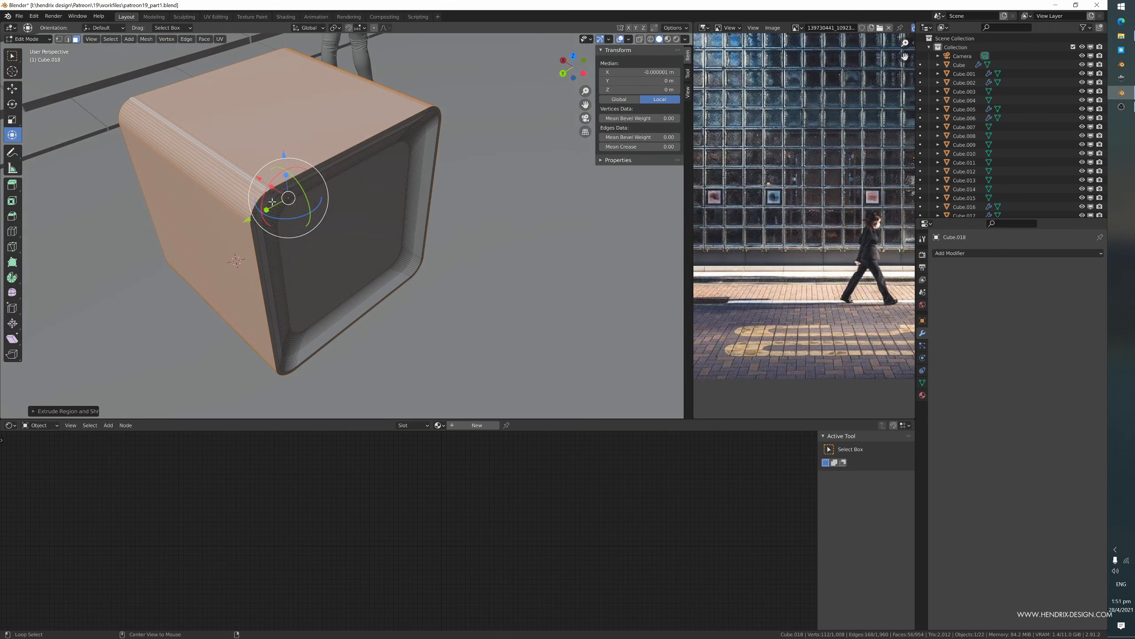
{"action": "left_click", "coordinate": [271, 192], "text": "alt"}
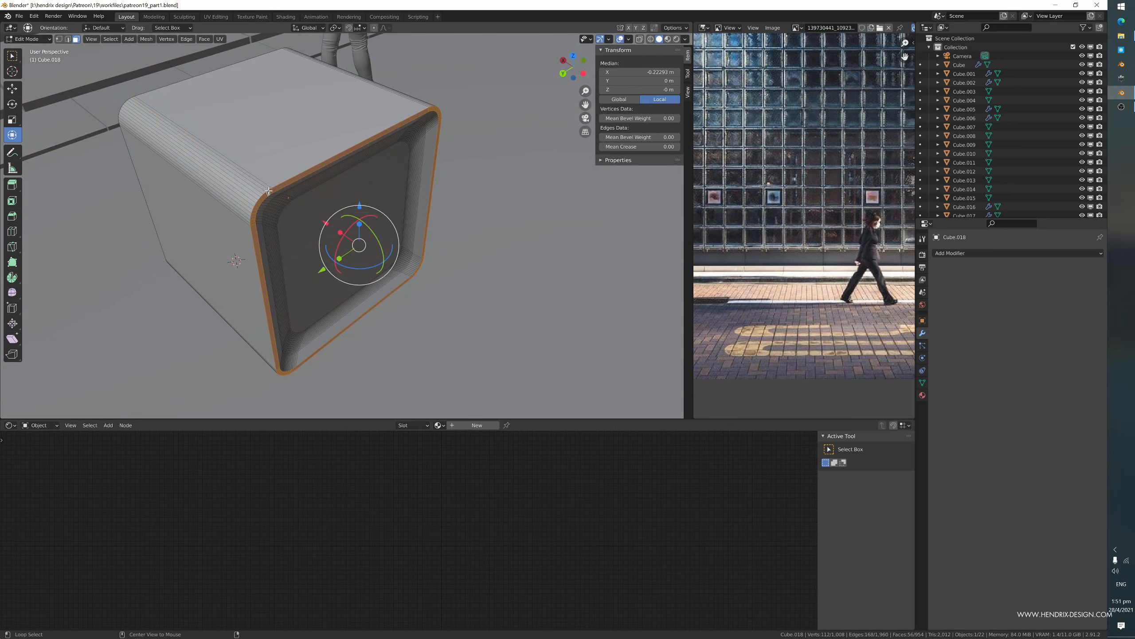
{"action": "middle_click_drag", "start_coordinate": [293, 226], "coordinate": [304, 231]}
{"action": "key", "text": "e"}
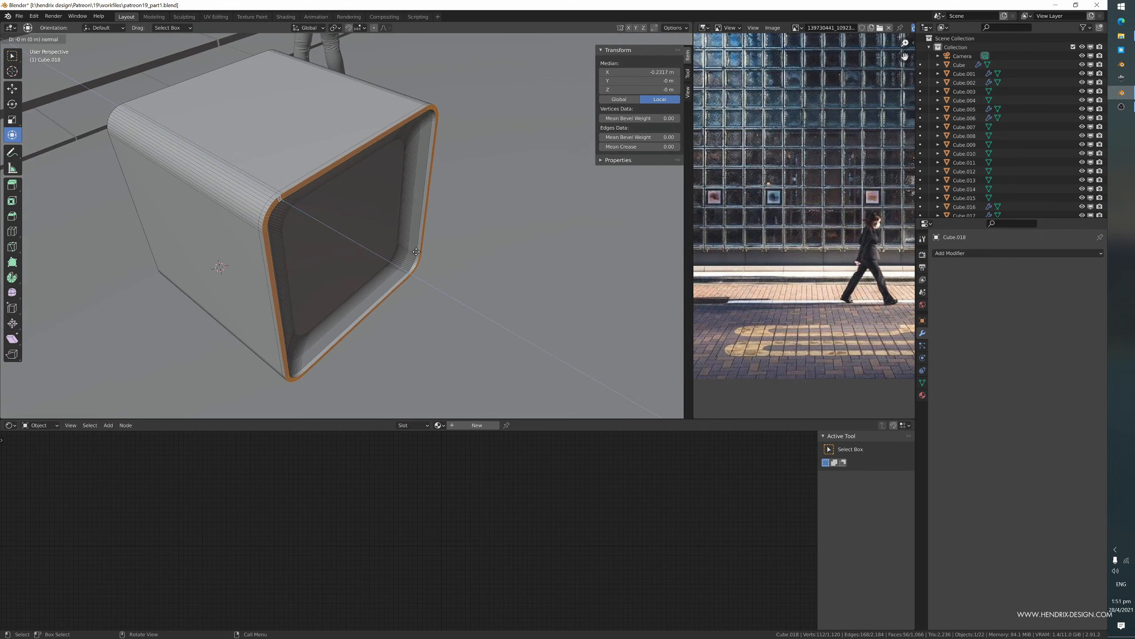
{"action": "left_click", "coordinate": [419, 262]}
{"action": "middle_click_drag", "start_coordinate": [424, 276], "coordinate": [424, 253]}
{"action": "key", "text": "Tab"}
- Shade the glass block smooth with Auto Smooth at 30° and check its shading from the side
{"action": "right_click", "coordinate": [412, 269]}
{"action": "mouse_move", "coordinate": [414, 271]}
{"action": "left_click", "coordinate": [396, 246]}
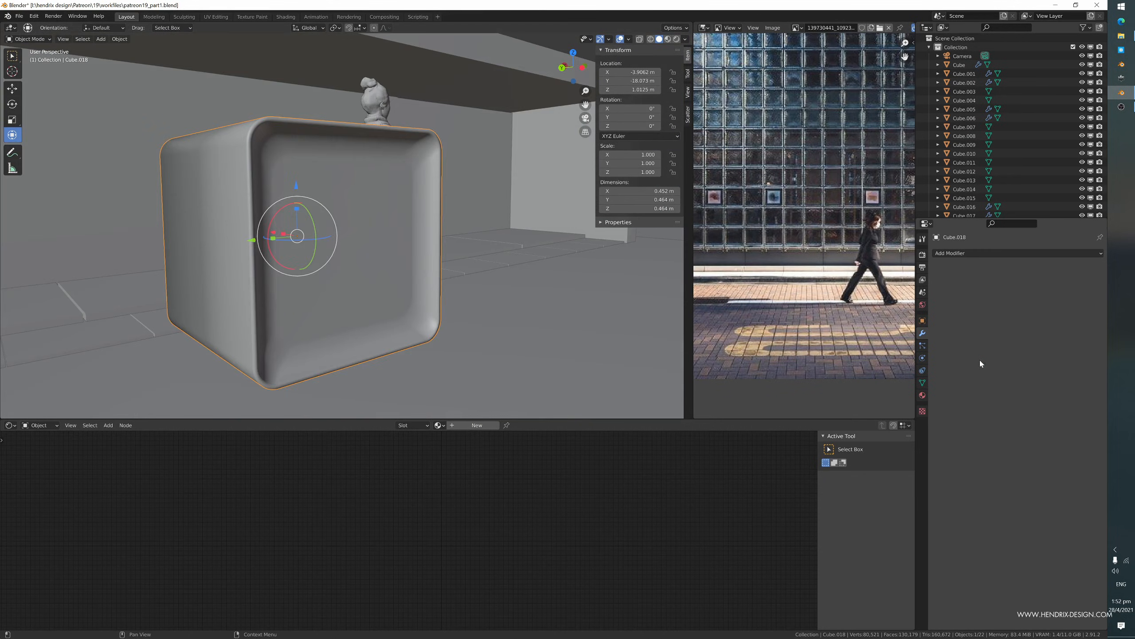
{"action": "left_click", "coordinate": [923, 381]}
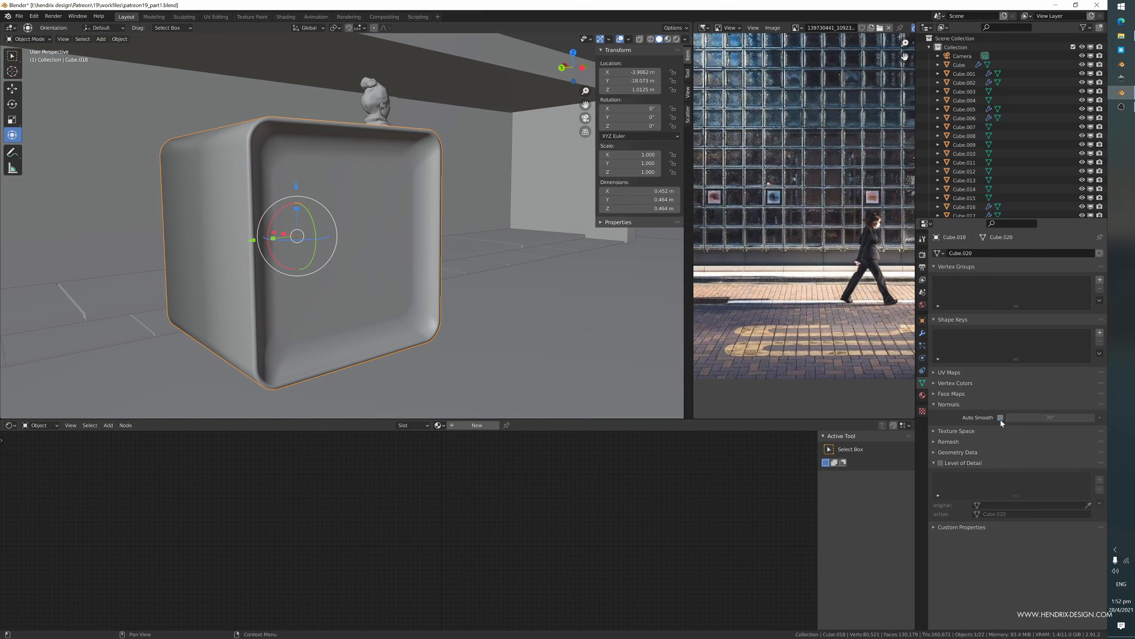
{"action": "left_click", "coordinate": [1000, 418]}
{"action": "middle_click_drag", "start_coordinate": [497, 276], "coordinate": [428, 267]}
{"action": "left_click", "coordinate": [563, 301]}
{"action": "mouse_move", "coordinate": [563, 302]}
{"action": "middle_mouse_down"}
{"action": "mouse_move", "coordinate": [485, 291]}
{"action": "mouse_move", "coordinate": [637, 303]}
{"action": "mouse_move", "coordinate": [550, 299]}
{"action": "mouse_move", "coordinate": [497, 329]}
{"action": "mouse_move", "coordinate": [589, 318]}
{"action": "mouse_move", "coordinate": [599, 304]}
{"action": "mouse_move", "coordinate": [519, 294]}
{"action": "middle_mouse_up"}
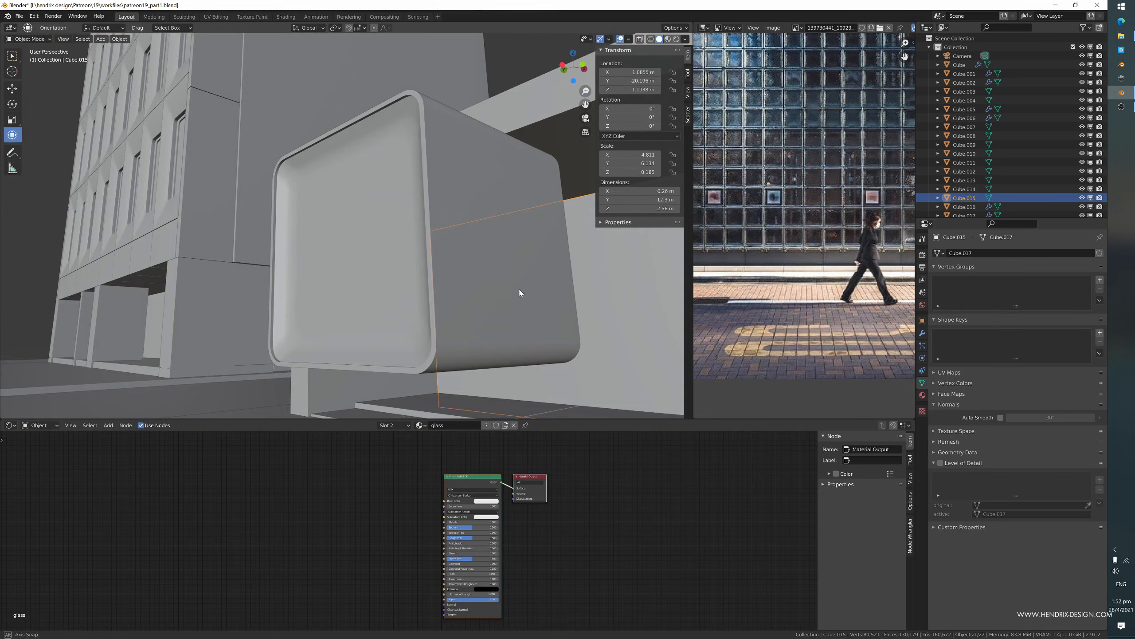
- Add an edge loop around the inside of the block's raised front rim
{"action": "middle_click_drag", "start_coordinate": [286, 172], "coordinate": [331, 232]}
{"action": "key", "text": "Tab"}
{"action": "key", "text": "Tab"}
{"action": "left_click", "coordinate": [276, 212]}
{"action": "key", "text": "Tab"}
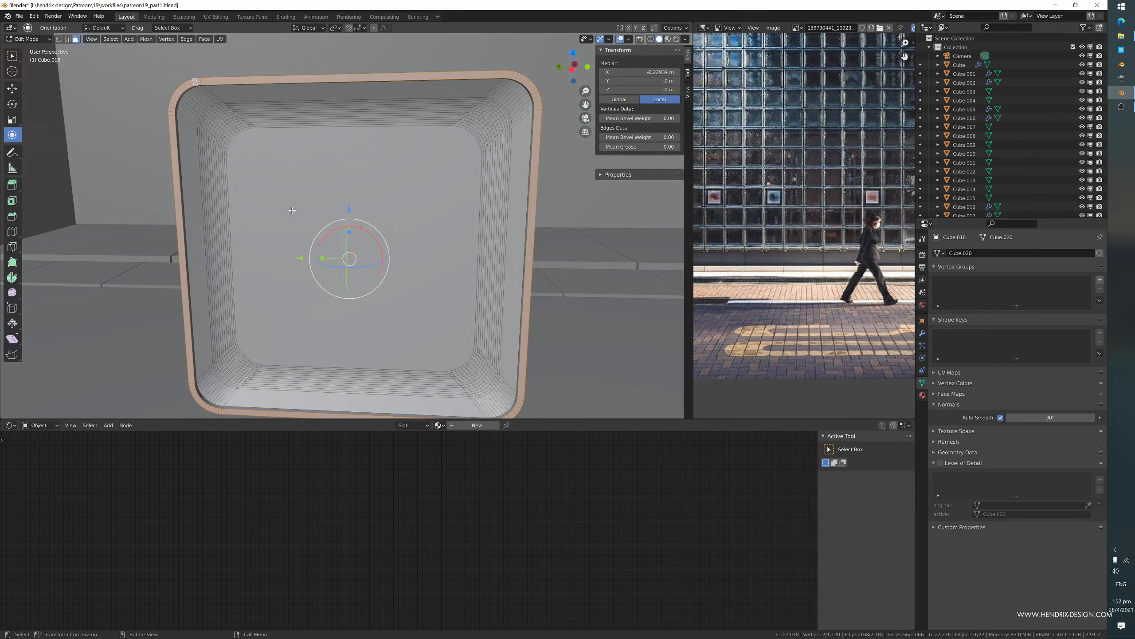
{"action": "middle_click_drag", "start_coordinate": [252, 159], "coordinate": [266, 161]}
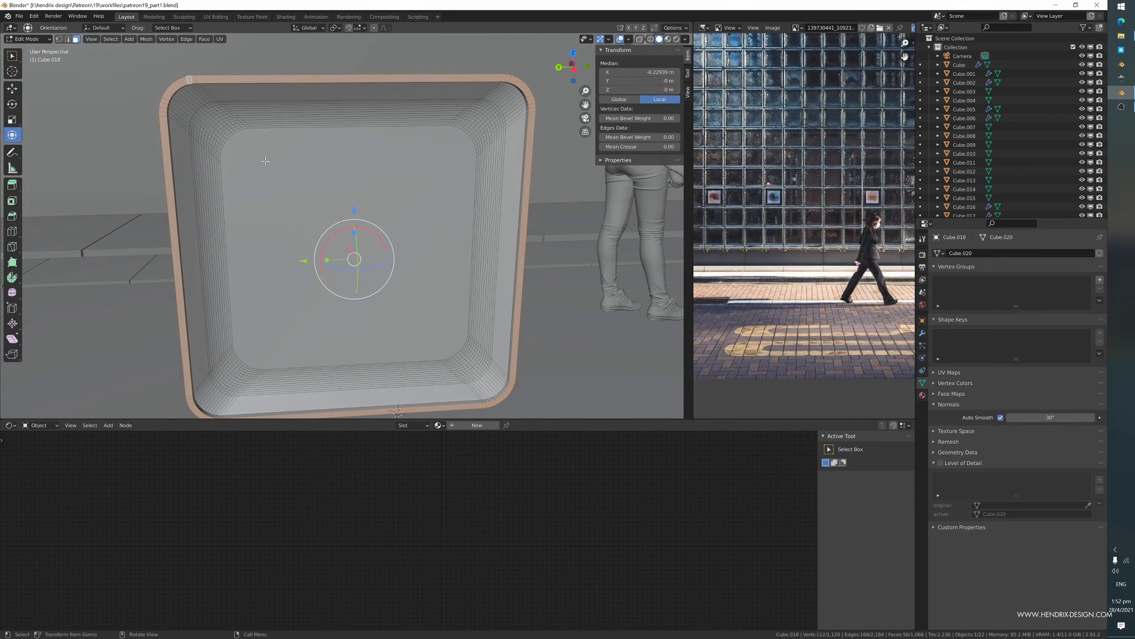
{"action": "key", "text": "ctrl+r"}
{"action": "left_click", "coordinate": [182, 96]}
{"action": "left_click", "coordinate": [176, 89]}
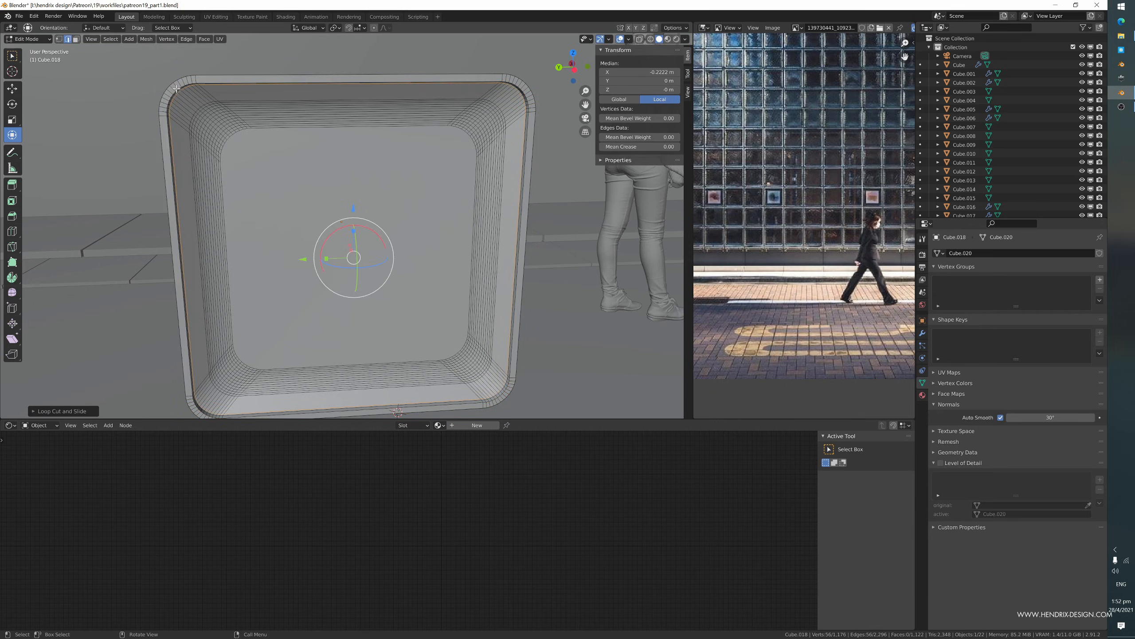
- Extrude the narrow face loop just inside the block's front rim by a small amount
{"action": "key", "text": "3"}
{"action": "left_click", "coordinate": [176, 92], "text": "alt"}
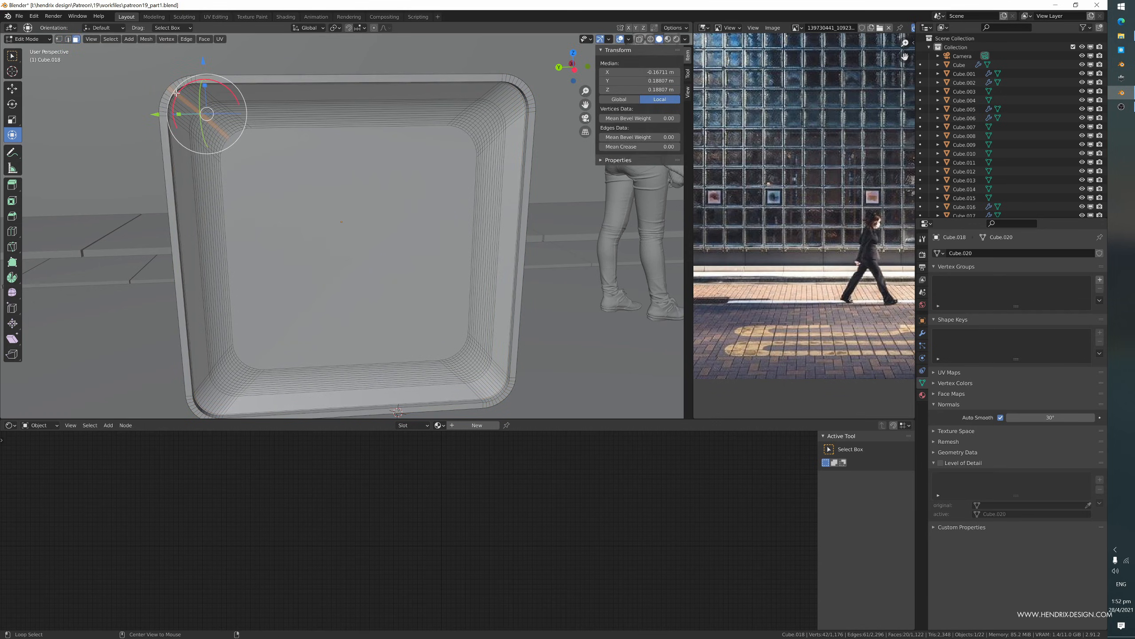
{"action": "left_click", "coordinate": [174, 95], "text": "alt"}
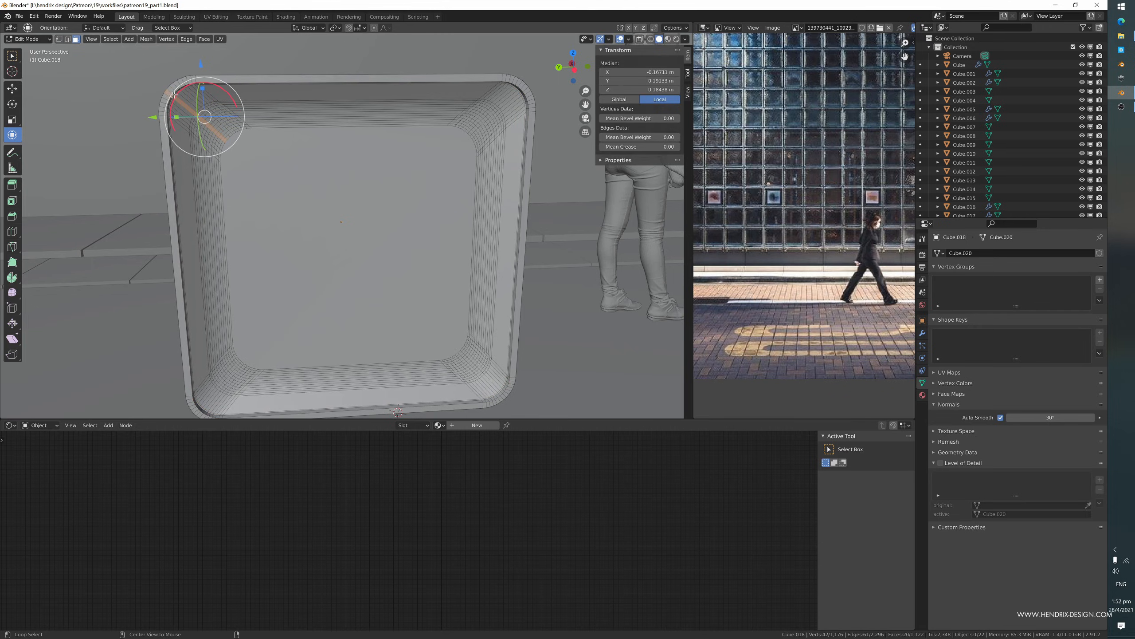
{"action": "left_click", "coordinate": [173, 95], "text": "alt"}
{"action": "scroll", "coordinate": [81, 78], "scroll_direction": "up", "scroll_amount": 2}
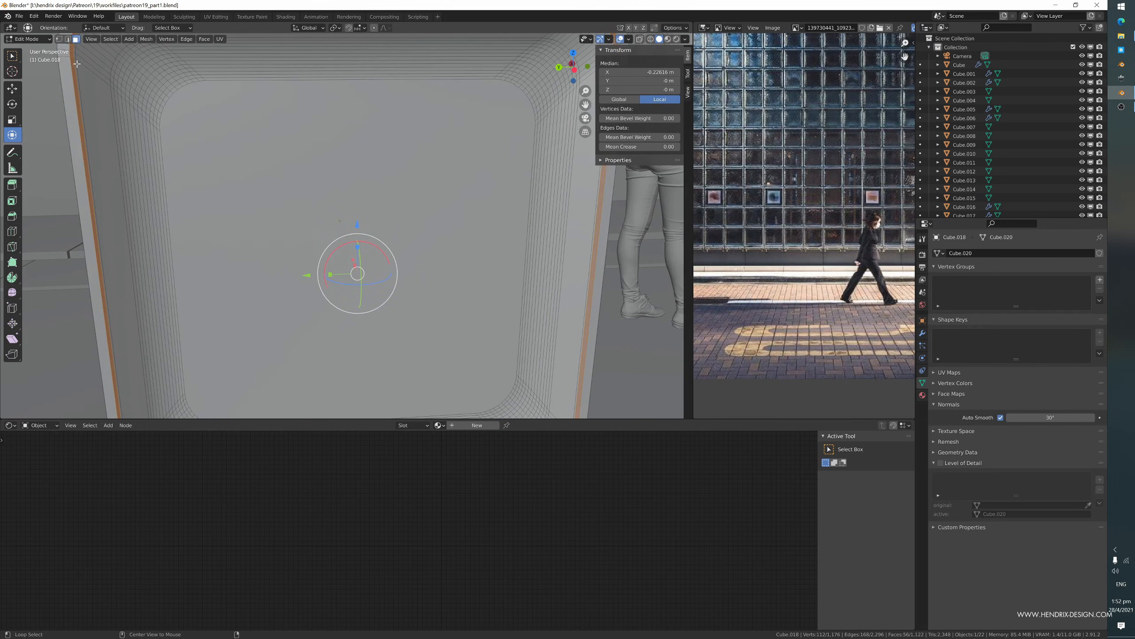
{"action": "middle_click_drag", "start_coordinate": [75, 58], "coordinate": [240, 148]}
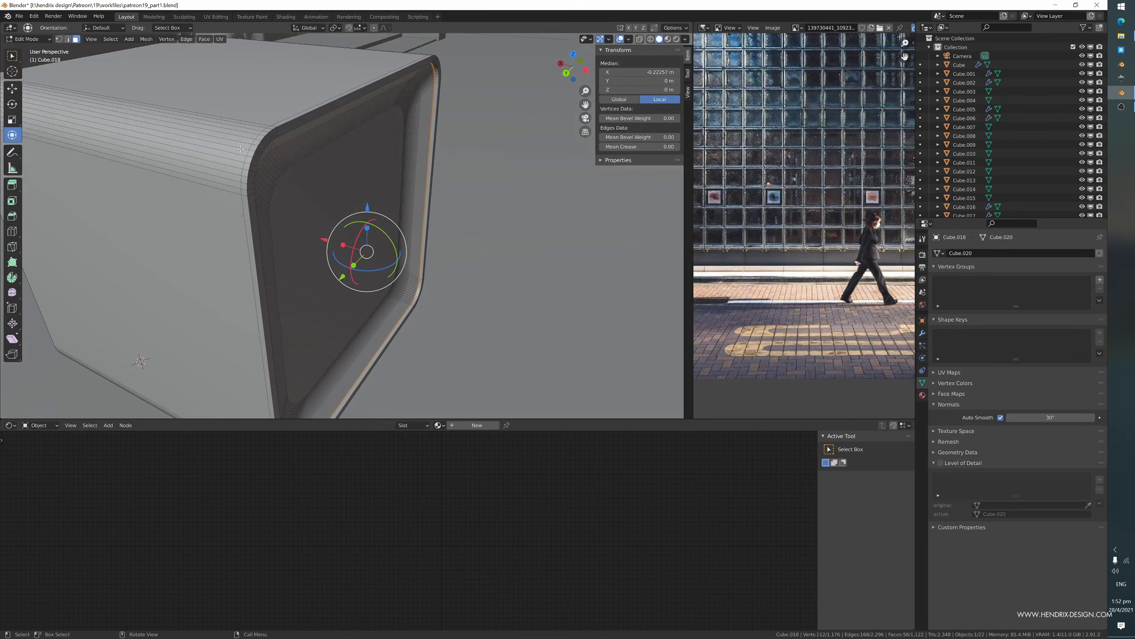
{"action": "key", "text": "e"}
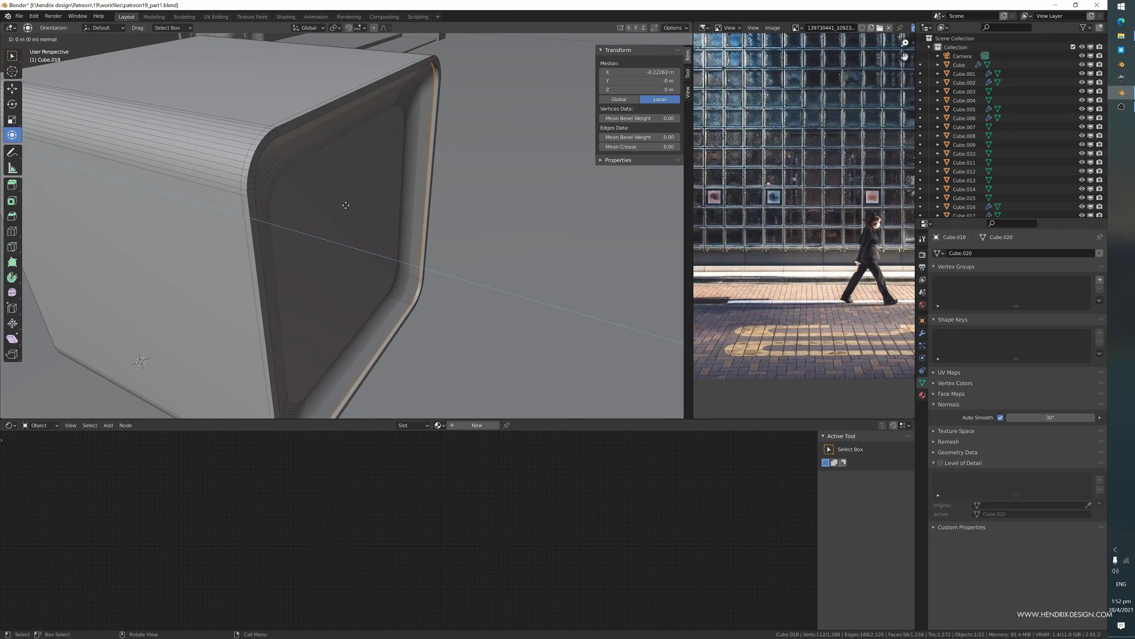
{"action": "left_click", "coordinate": [345, 204]}
{"action": "middle_click_drag", "start_coordinate": [394, 221], "coordinate": [359, 237]}
{"action": "key", "text": "Tab"}
{"action": "key", "text": "Tab"}
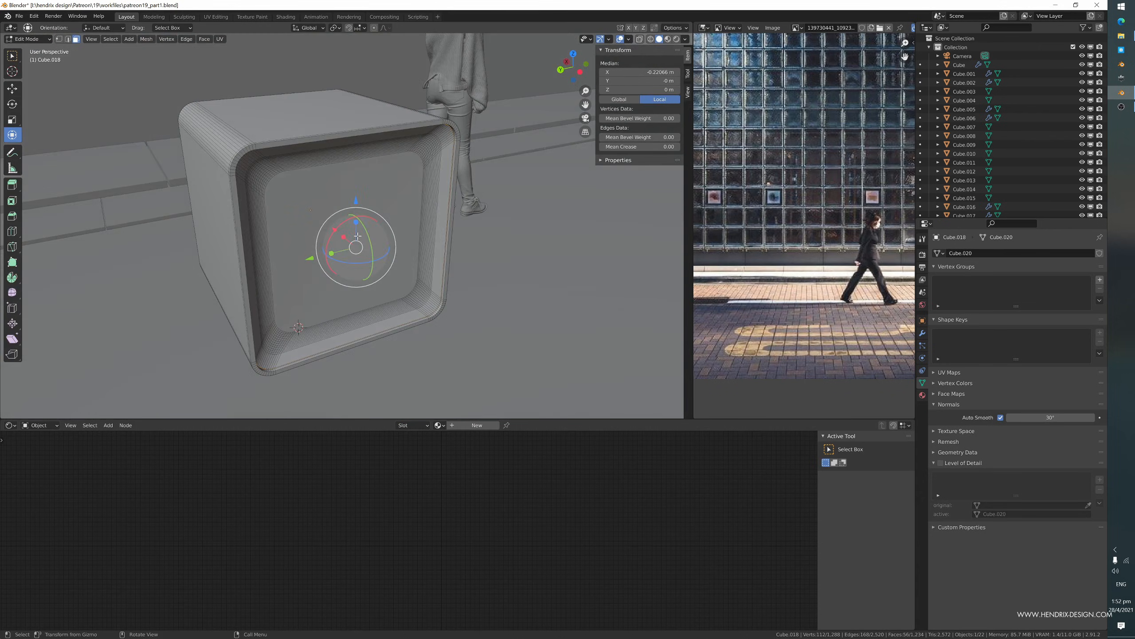
{"action": "key", "text": "Tab"}
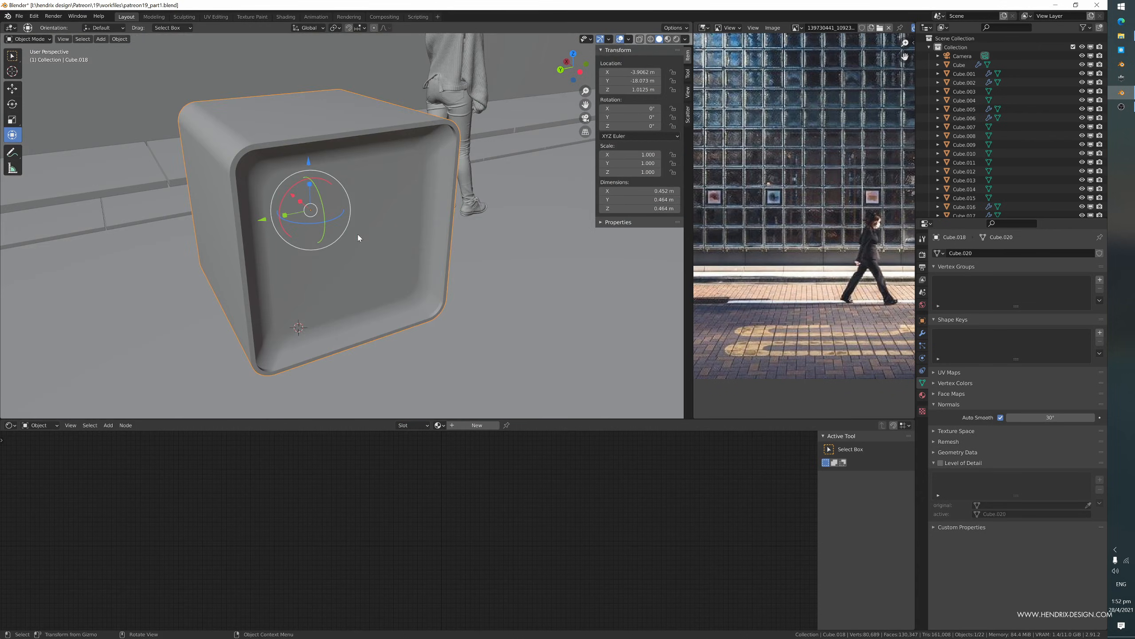
- Give the block a new material named glasscube
{"action": "left_click", "coordinate": [922, 395]}
{"action": "left_click", "coordinate": [971, 307]}
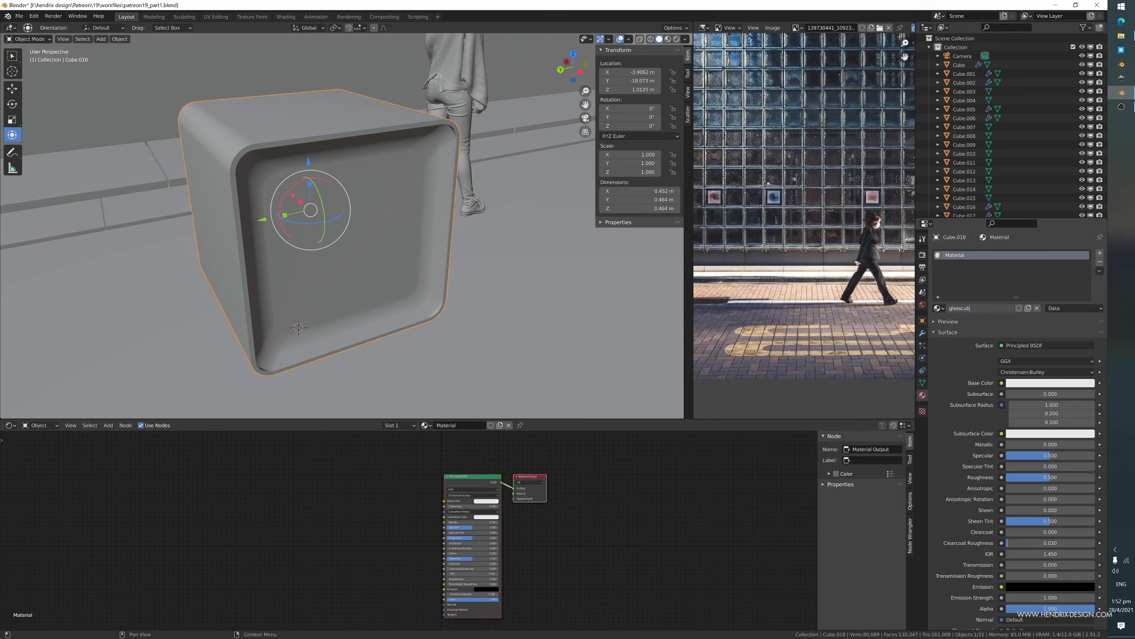
{"action": "key", "text": "Return"}
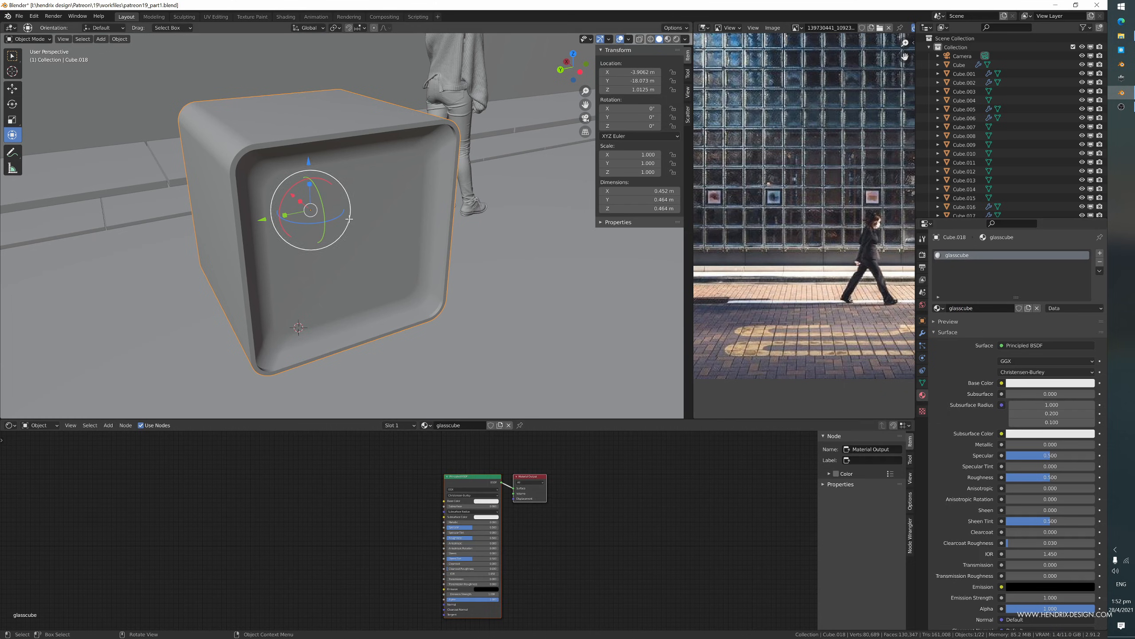
- Select the face loops of the block's front rim and its outer side walls
{"action": "key", "text": "Tab"}
{"action": "key", "text": "KP_Decimal"}
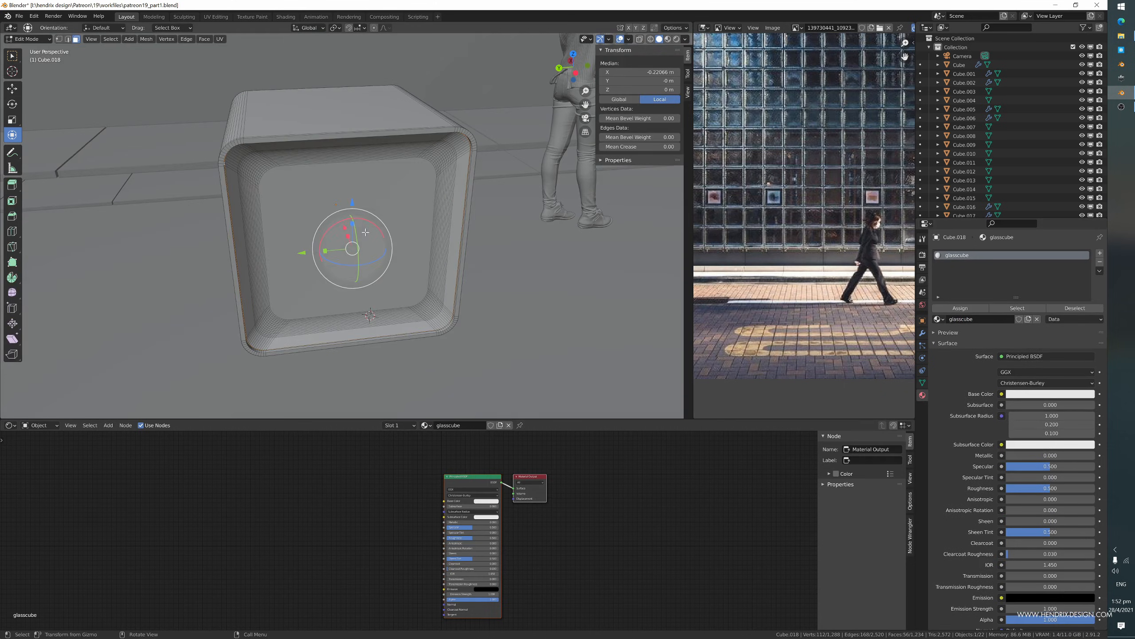
{"action": "left_click", "coordinate": [229, 145], "text": "alt"}
{"action": "middle_click_drag", "start_coordinate": [229, 145], "coordinate": [285, 157]}
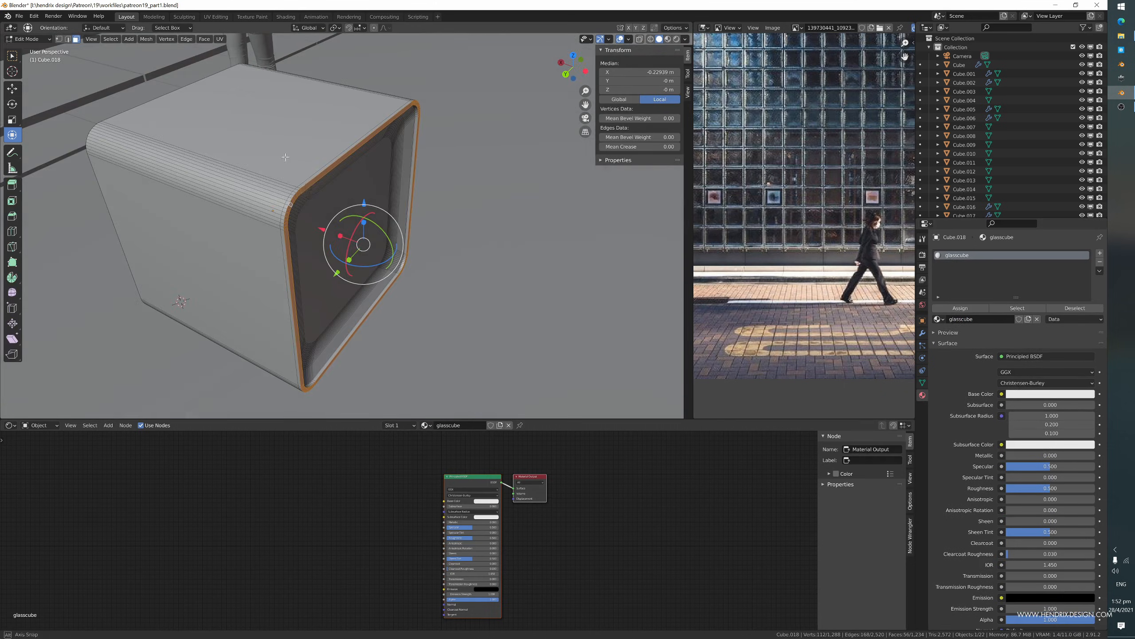
{"action": "left_click", "coordinate": [293, 190], "text": "alt+shift"}
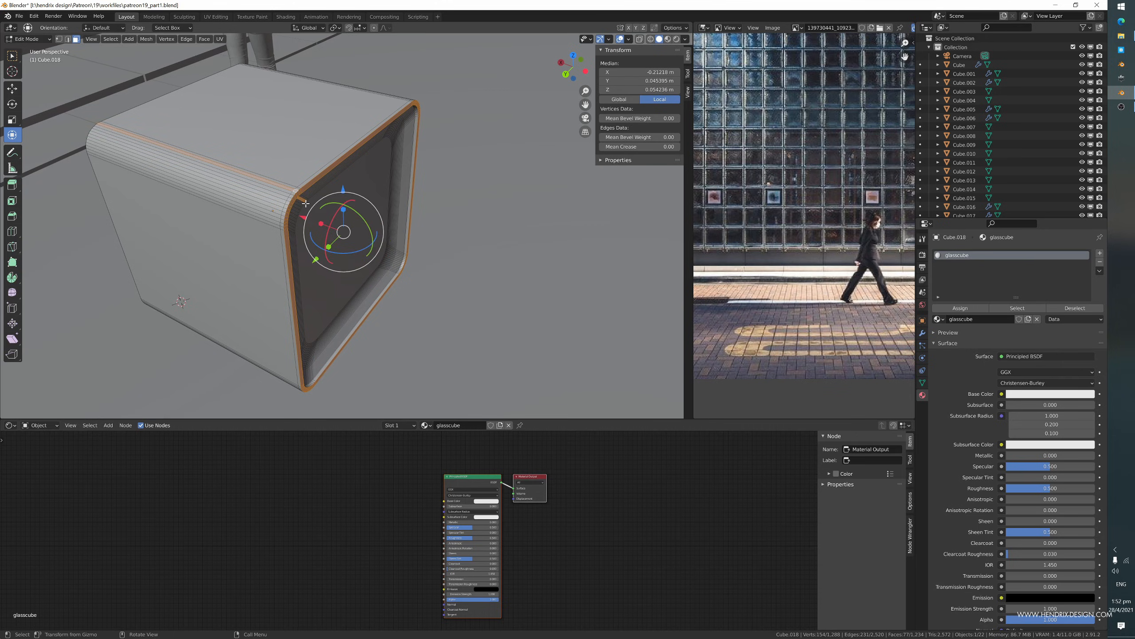
{"action": "left_click", "coordinate": [303, 199], "text": "alt+shift"}
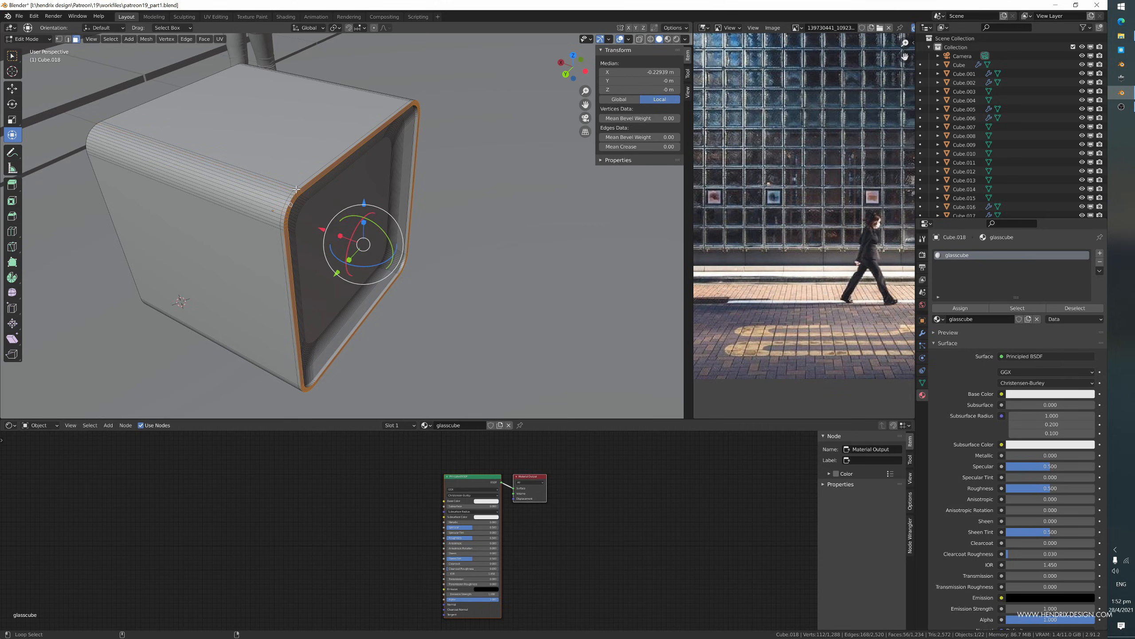
{"action": "left_click", "coordinate": [295, 190], "text": "alt+shift"}
{"action": "left_click", "coordinate": [292, 191], "text": "alt+shift"}
- Add the narrow face loops on the inner side of the front rim to the selection
{"action": "middle_click_drag", "start_coordinate": [308, 196], "coordinate": [239, 167]}
{"action": "scroll", "coordinate": [250, 160], "scroll_direction": "up", "scroll_amount": 4}
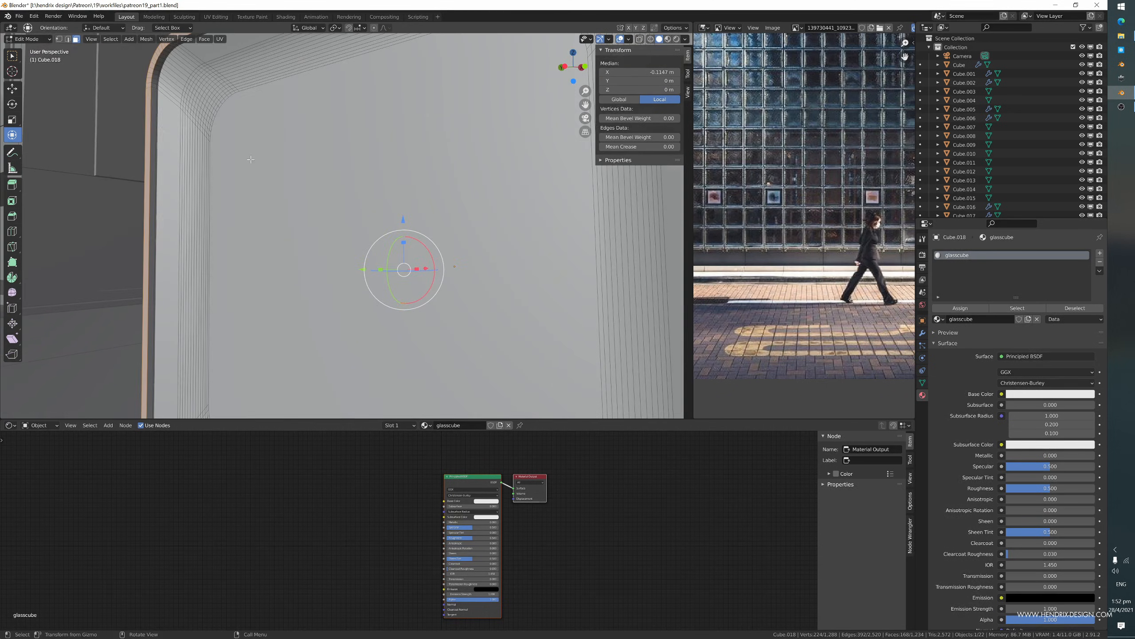
{"action": "left_click", "coordinate": [154, 90], "text": "alt+shift"}
{"action": "middle_click_drag", "start_coordinate": [154, 90], "coordinate": [392, 253]}
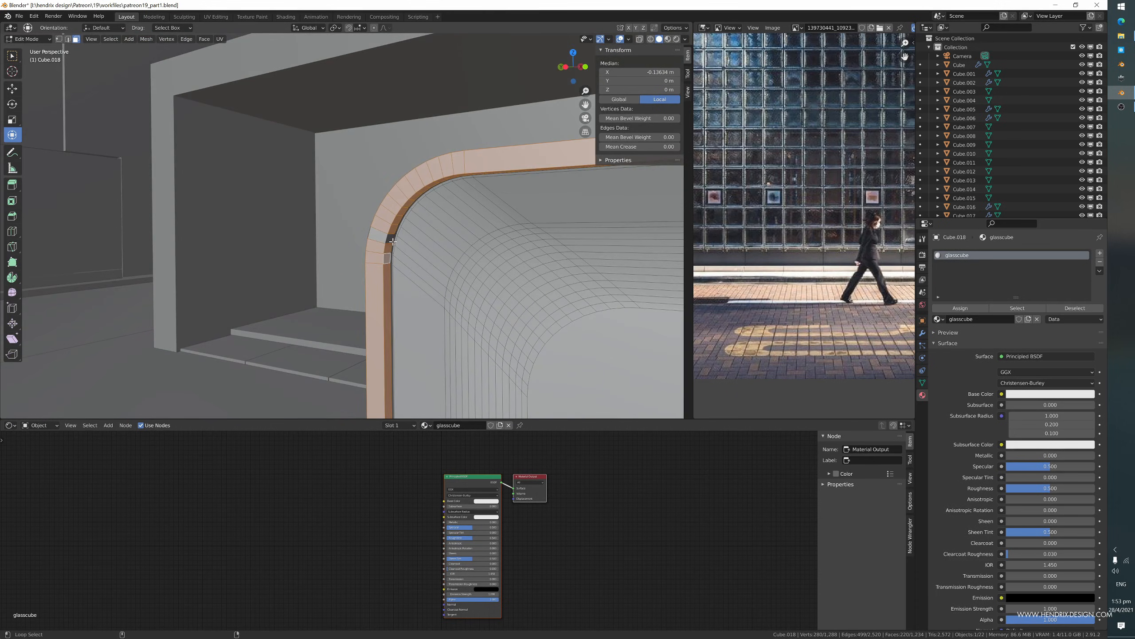
{"action": "middle_click_drag", "start_coordinate": [390, 249], "coordinate": [573, 273]}
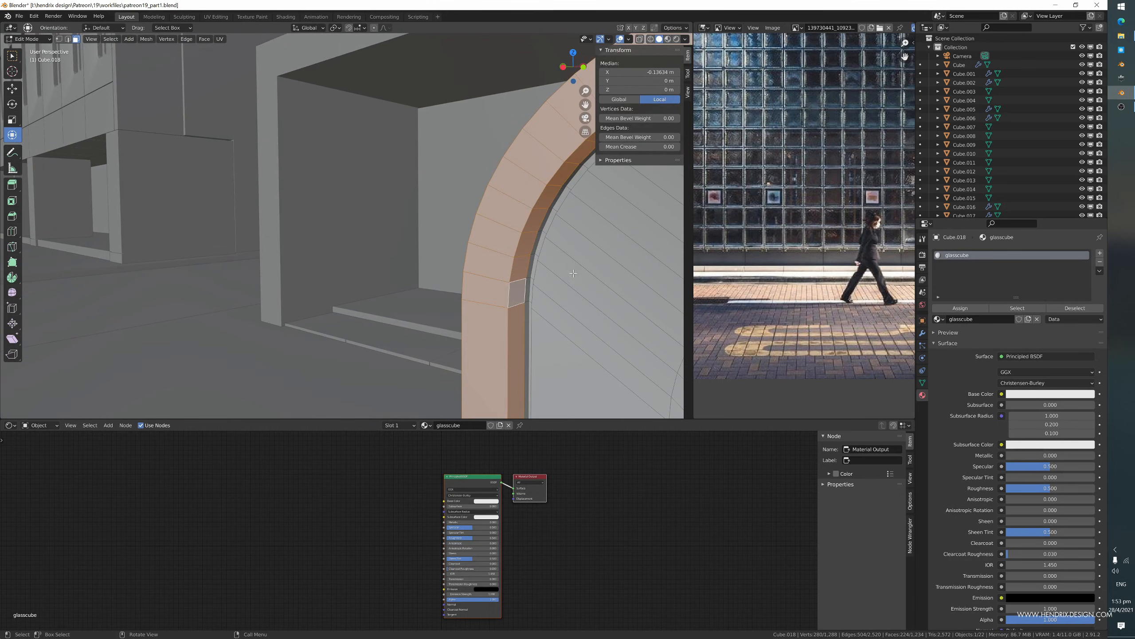
{"action": "left_click", "coordinate": [532, 254], "text": "alt+shift"}
{"action": "key", "text": "KP_Decimal"}
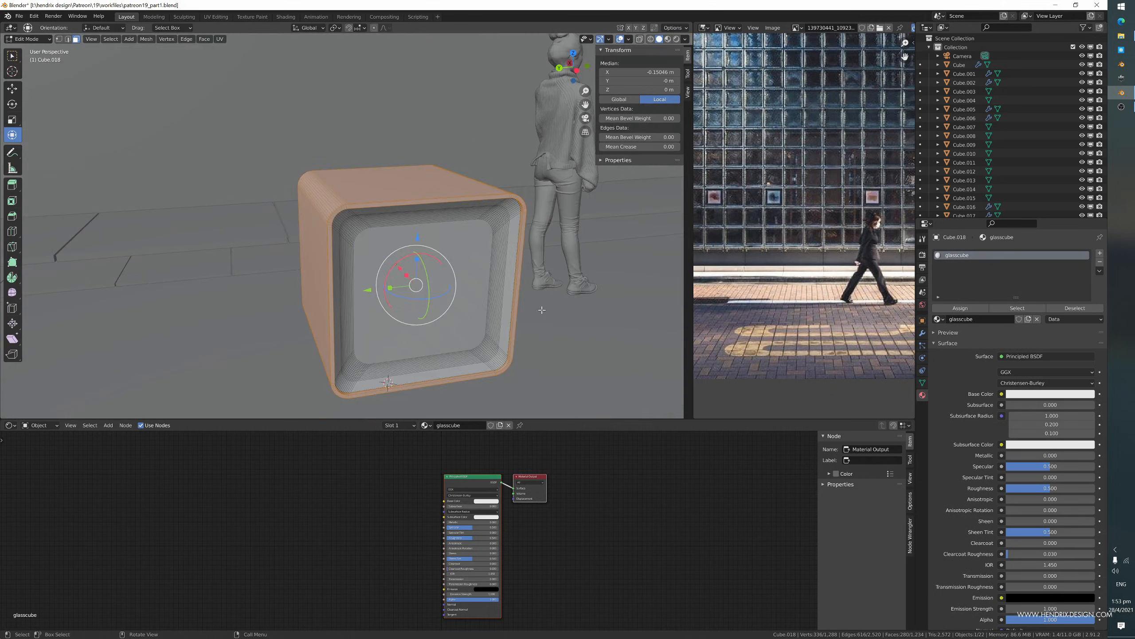
{"action": "middle_click_drag", "start_coordinate": [542, 309], "coordinate": [614, 317]}
- Add a second material slot with a new material named frame and assign it to the selected faces
{"action": "left_click", "coordinate": [1100, 253]}
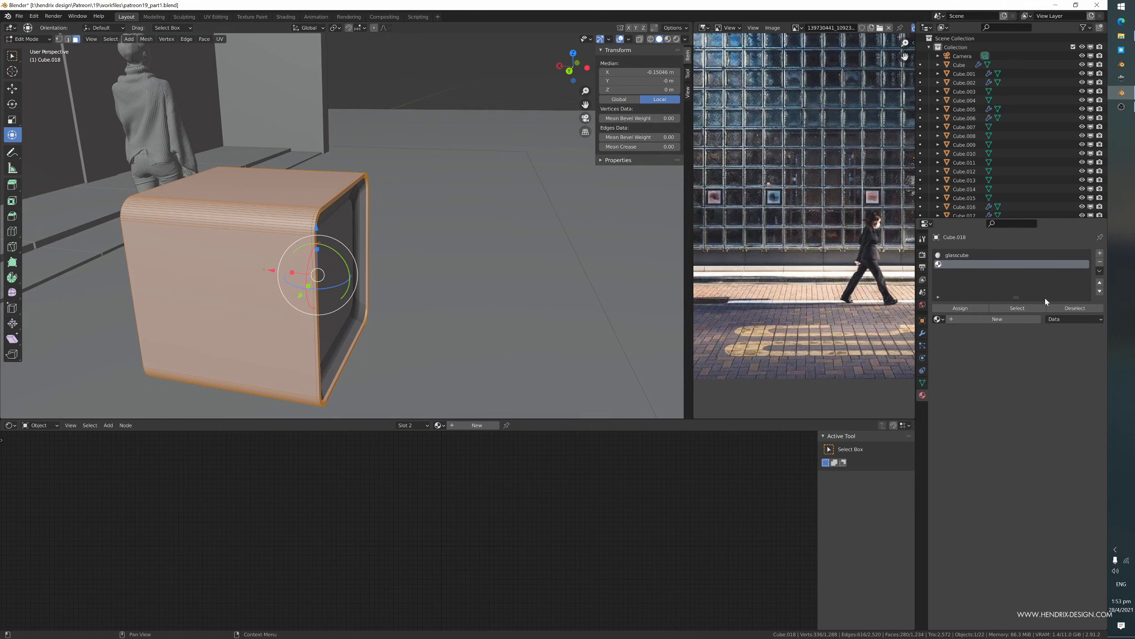
{"action": "left_click", "coordinate": [961, 319]}
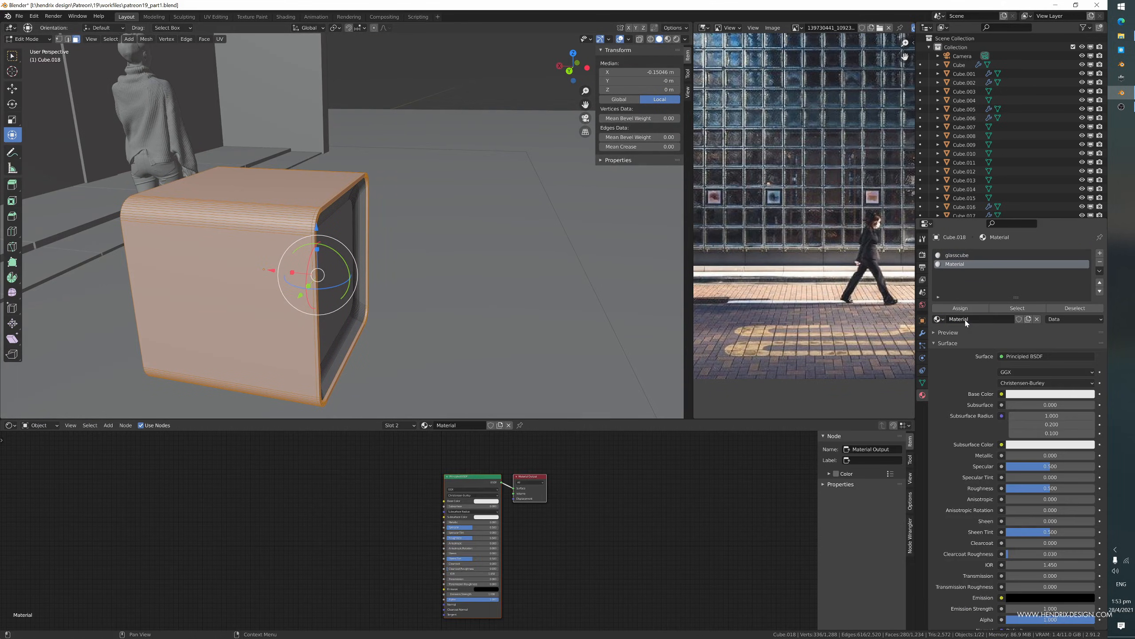
{"action": "type", "text": "frame"}
{"action": "key", "text": "Return"}
{"action": "left_click", "coordinate": [967, 308]}
{"action": "key", "text": "Tab"}
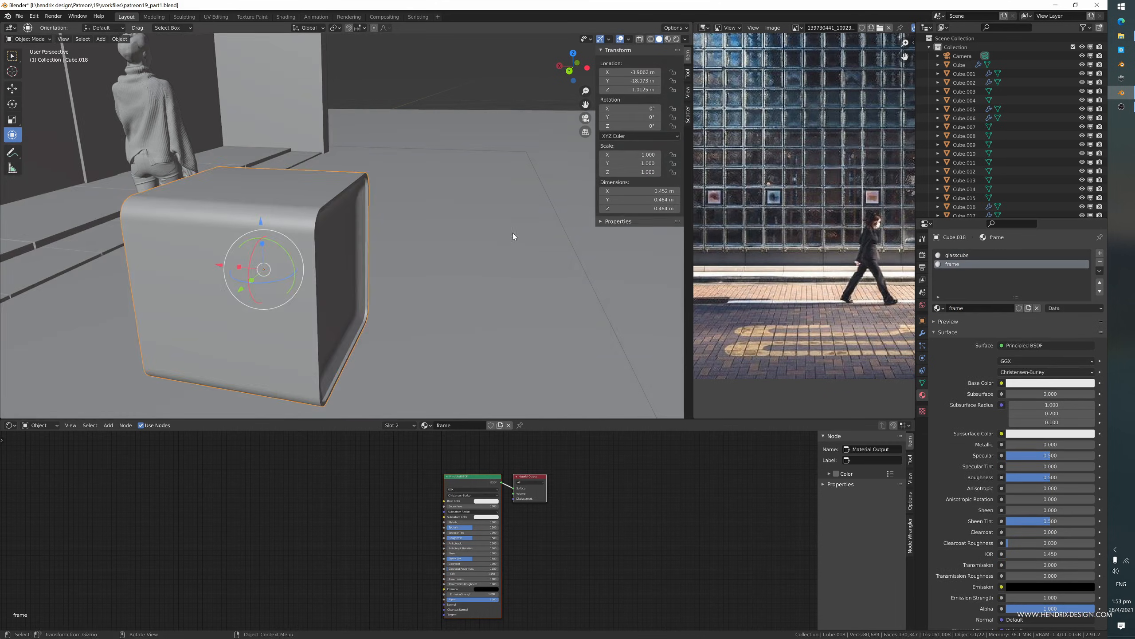
- Apply the glass block's object transform without changing its location
{"action": "middle_click_drag", "start_coordinate": [513, 232], "coordinate": [437, 273]}
{"action": "key", "text": "ctrl+a"}
{"action": "left_click", "coordinate": [418, 240]}
- Move the glass block to the ground-floor volume's top front corner, at about X -0.72 m, Y -13.95 m, Z 3.13 m
{"action": "scroll", "coordinate": [385, 253], "scroll_direction": "down", "scroll_amount": 5}
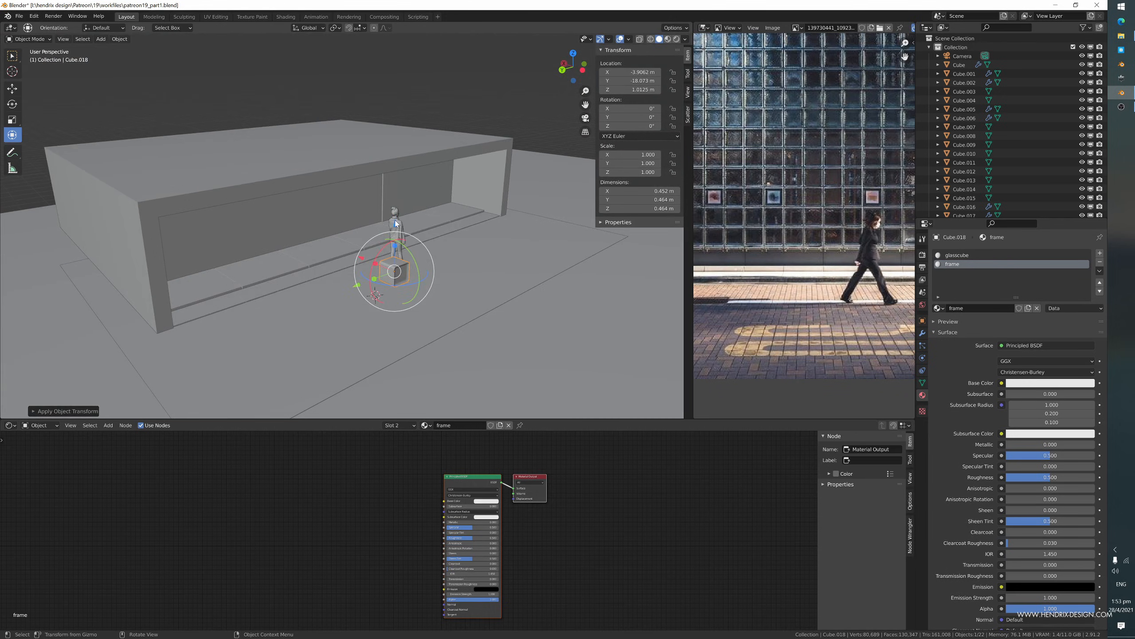
{"action": "left_click_drag", "start_coordinate": [396, 224], "coordinate": [395, 136]}
{"action": "mouse_move", "coordinate": [396, 136]}
{"action": "middle_mouse_down"}
{"action": "mouse_move", "coordinate": [416, 158]}
{"action": "mouse_move", "coordinate": [408, 123]}
{"action": "middle_mouse_up"}
{"action": "left_click_drag", "start_coordinate": [407, 123], "coordinate": [65, 201]}
{"action": "middle_click_drag", "start_coordinate": [65, 201], "coordinate": [373, 155]}
{"action": "scroll", "coordinate": [398, 295], "scroll_direction": "up", "scroll_amount": 5}
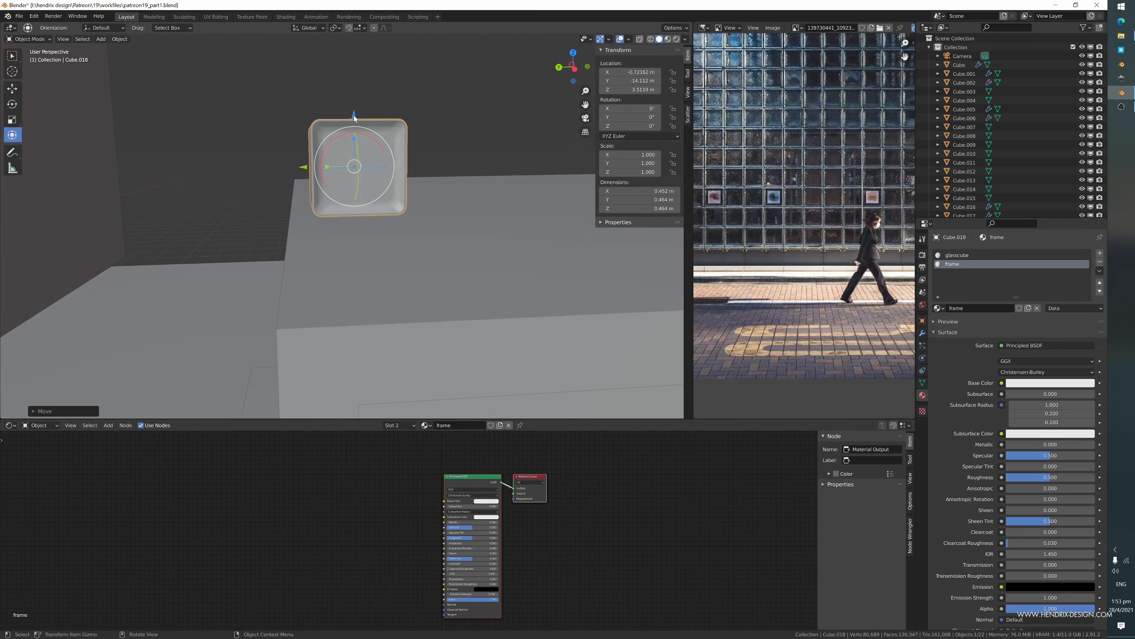
{"action": "left_click_drag", "start_coordinate": [354, 118], "coordinate": [355, 189]}
{"action": "left_click", "coordinate": [347, 240]}
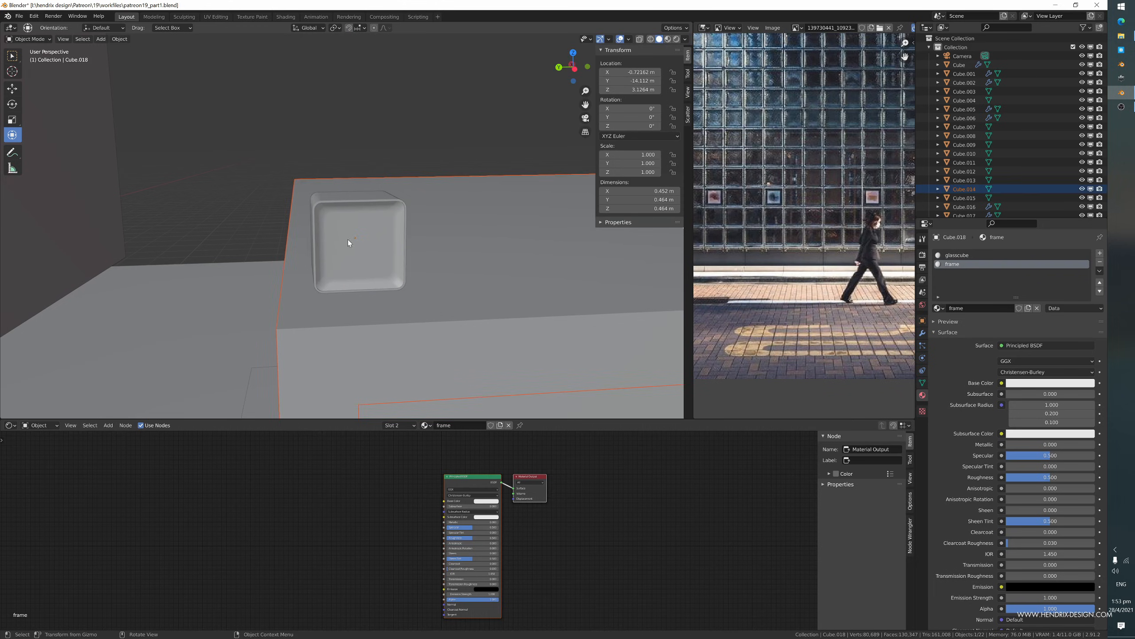
{"action": "left_click", "coordinate": [348, 240]}
{"action": "left_click_drag", "start_coordinate": [302, 239], "coordinate": [270, 239]}
- Add an Array modifier to the glass block with relative offset factors X 0 and Y -1.01
{"action": "middle_click_drag", "start_coordinate": [291, 242], "coordinate": [378, 301]}
{"action": "scroll", "coordinate": [293, 230], "scroll_direction": "down", "scroll_amount": 9}
{"action": "scroll", "coordinate": [378, 301], "scroll_direction": "up", "scroll_amount": 3}
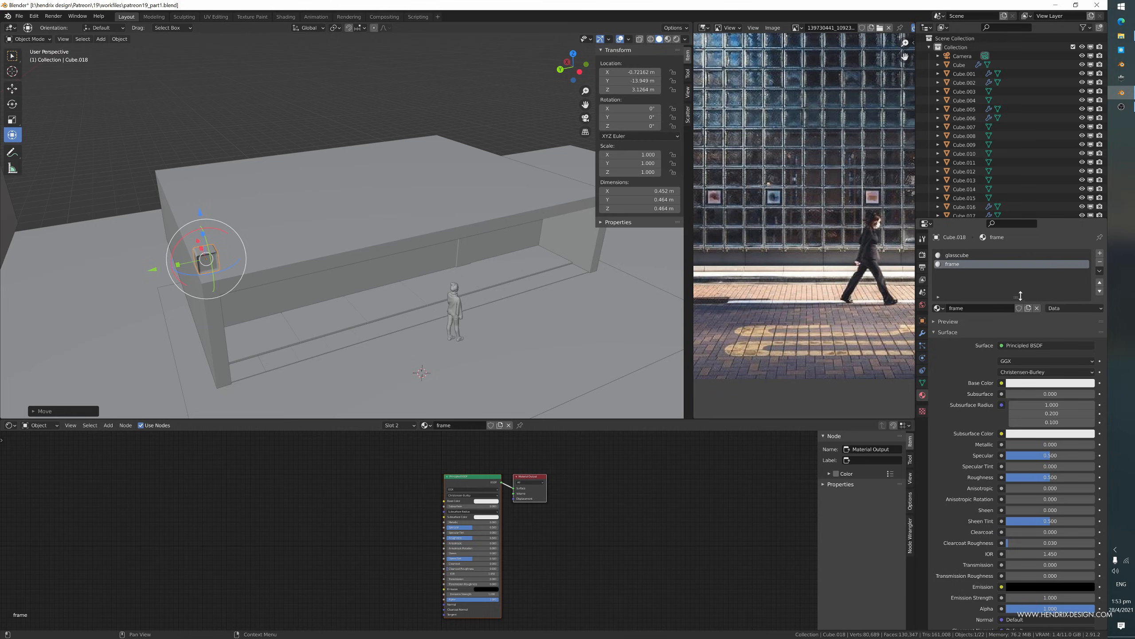
{"action": "left_click", "coordinate": [922, 332]}
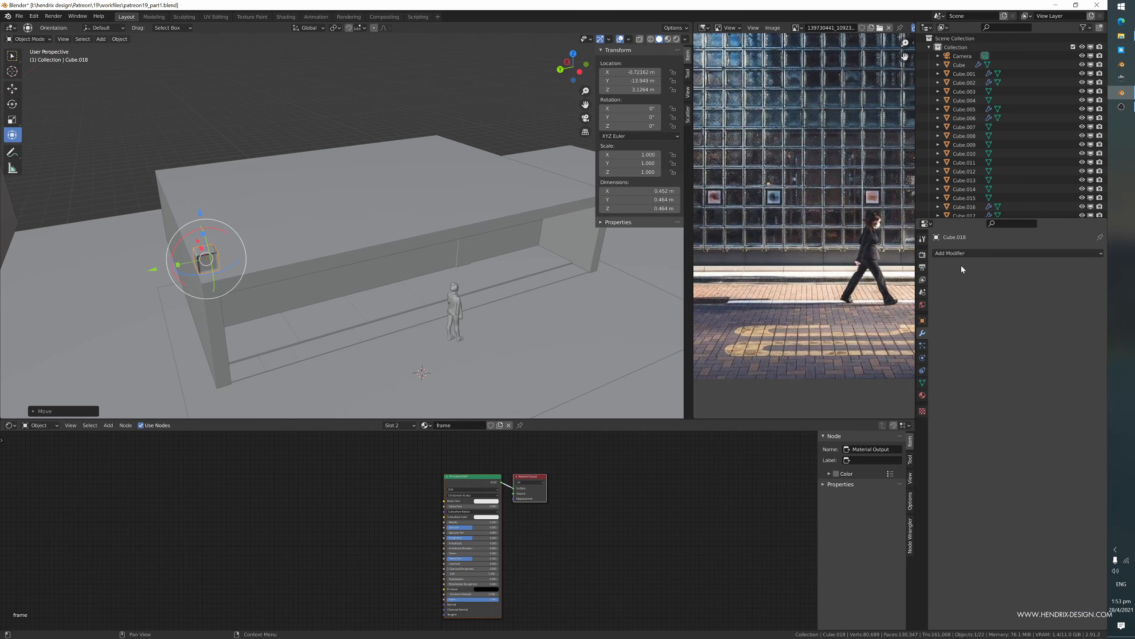
{"action": "left_click", "coordinate": [962, 255]}
{"action": "left_click", "coordinate": [917, 277]}
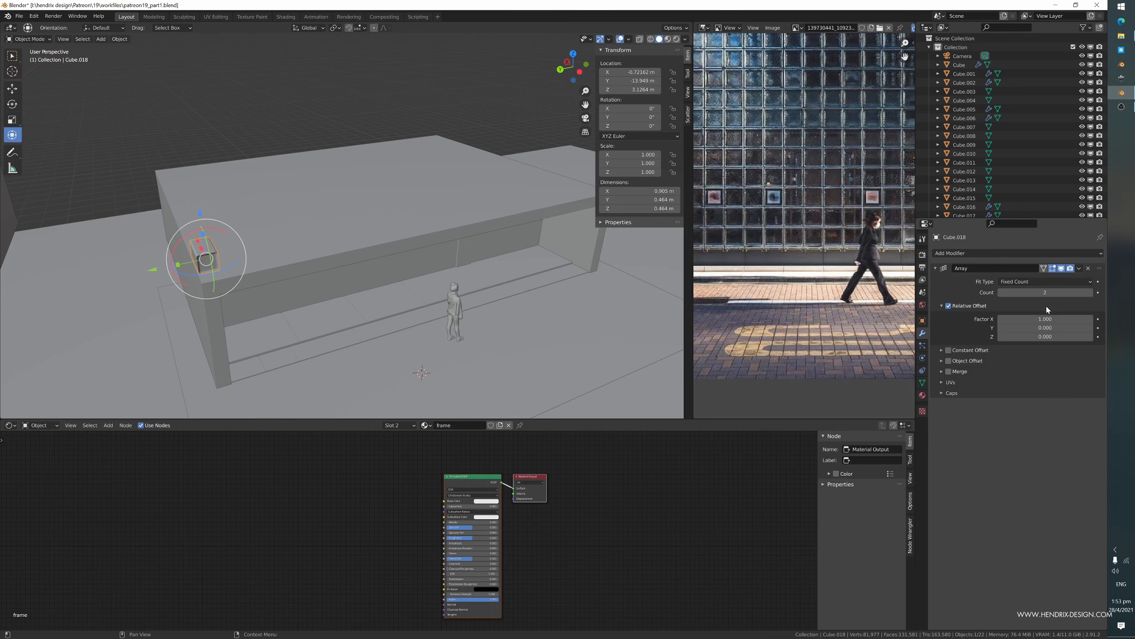
{"action": "left_click", "coordinate": [1045, 318]}
{"action": "key", "text": "Return"}
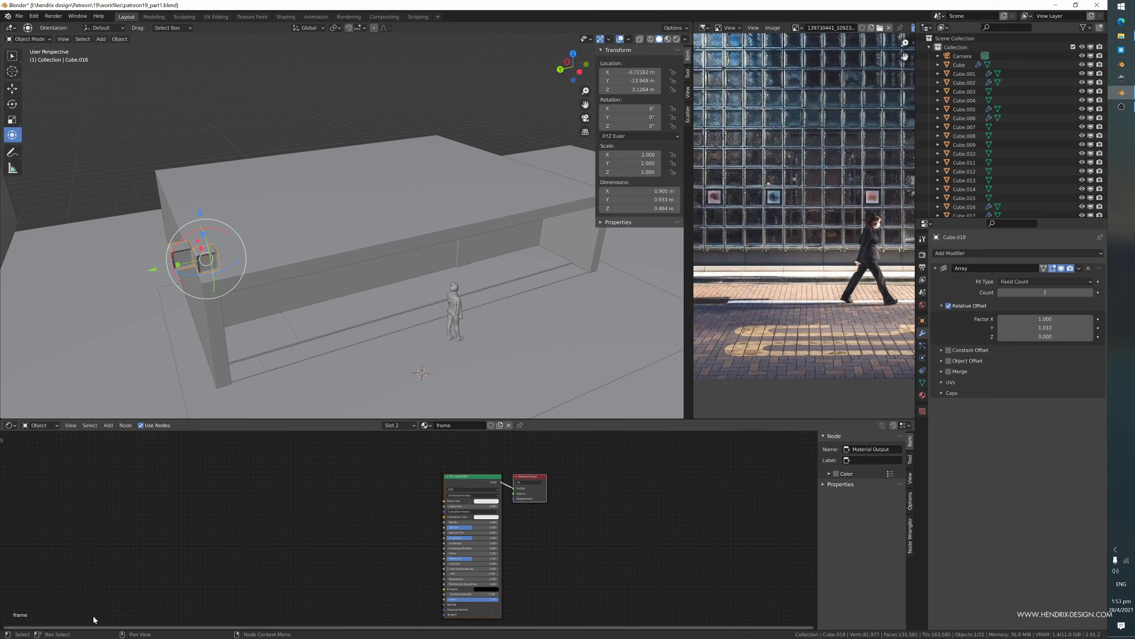
{"action": "left_click", "coordinate": [1029, 319]}
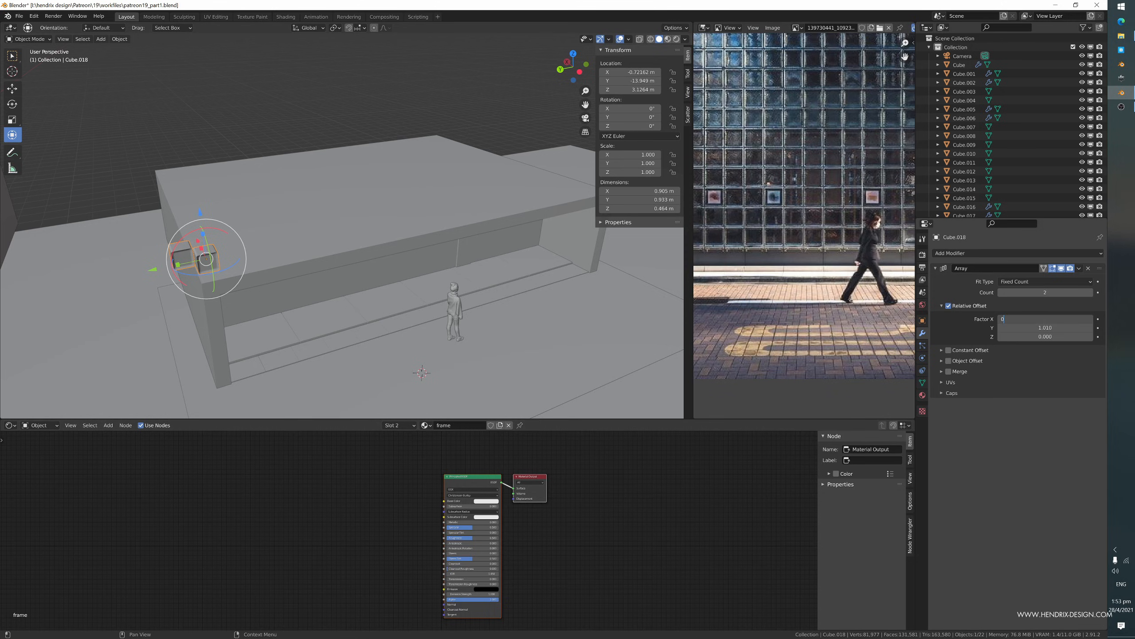
{"action": "type", "text": "000"}
{"action": "key", "text": "Tab"}
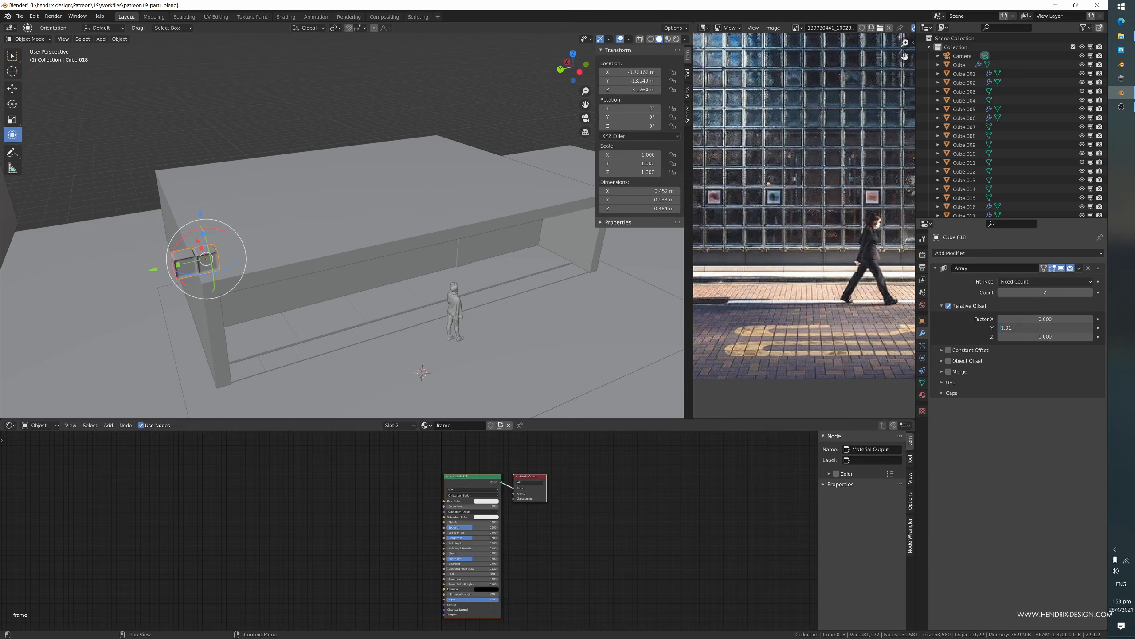
{"action": "type", "text": "-"}
{"action": "key", "text": "Return"}
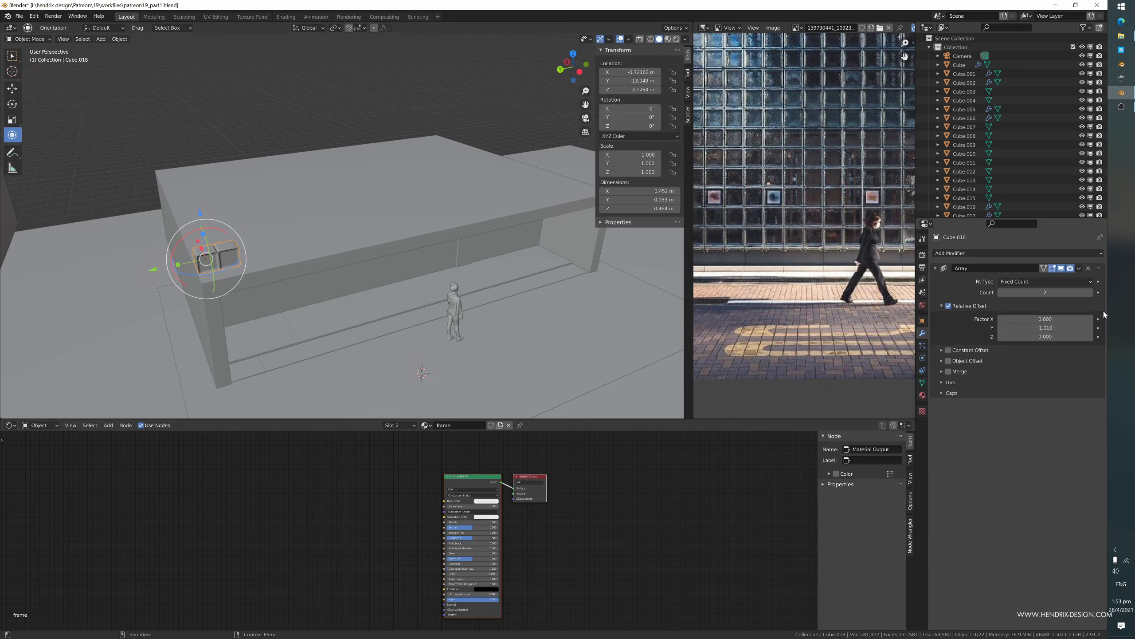
- Raise the Array count to 28 to span the building's front edge and check the far end of the row
{"action": "left_click", "coordinate": [1092, 294]}
{"action": "left_click", "coordinate": [1092, 294]}
{"action": "left_click", "coordinate": [1092, 293]}
{"action": "left_click", "coordinate": [1092, 293]}
{"action": "left_click", "coordinate": [1093, 293]}
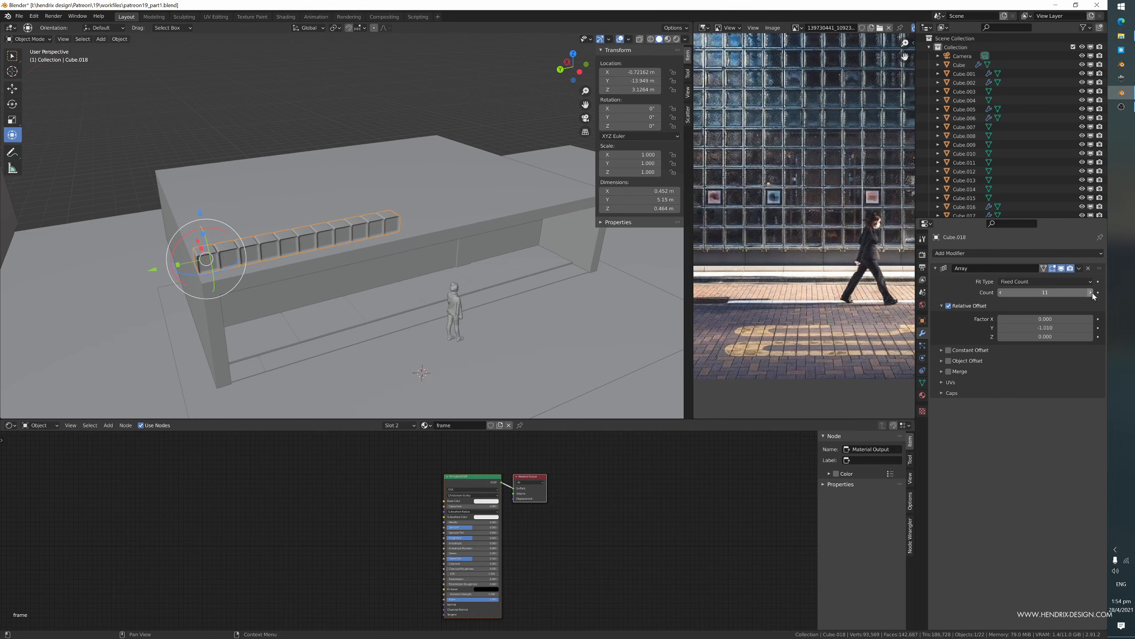
{"action": "left_click", "coordinate": [1091, 293]}
{"action": "left_click", "coordinate": [1092, 292]}
{"action": "left_click", "coordinate": [1091, 292]}
{"action": "middle_click_drag", "start_coordinate": [434, 325], "coordinate": [331, 336], "text": "shift"}
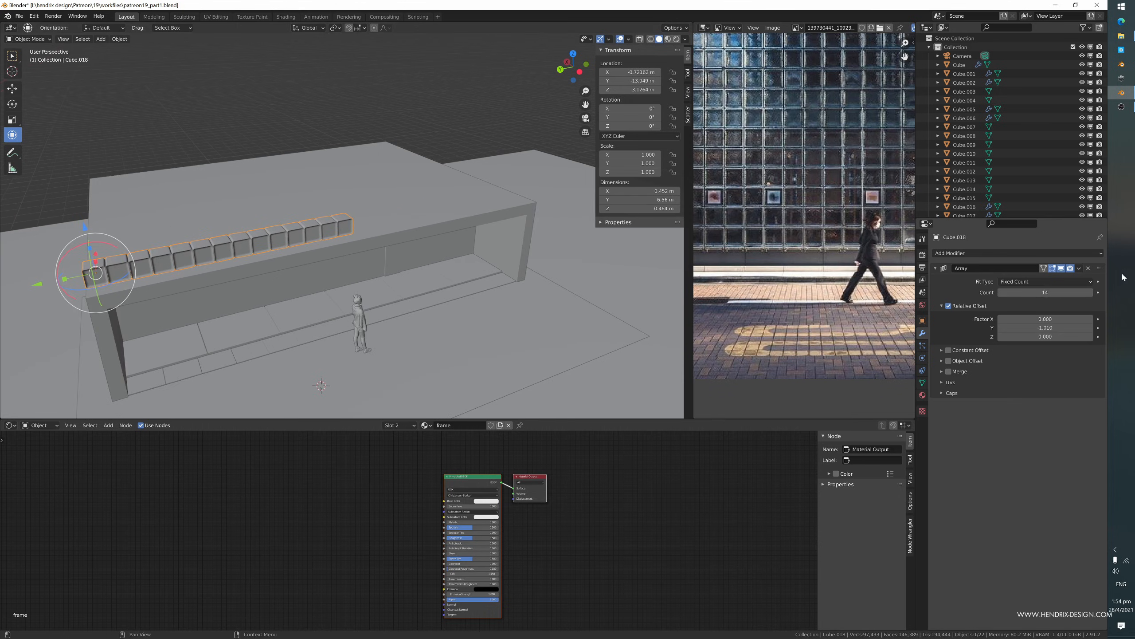
{"action": "left_click", "coordinate": [1091, 294]}
{"action": "left_click", "coordinate": [1091, 293]}
{"action": "left_click", "coordinate": [1091, 293]}
{"action": "left_click", "coordinate": [1091, 293]}
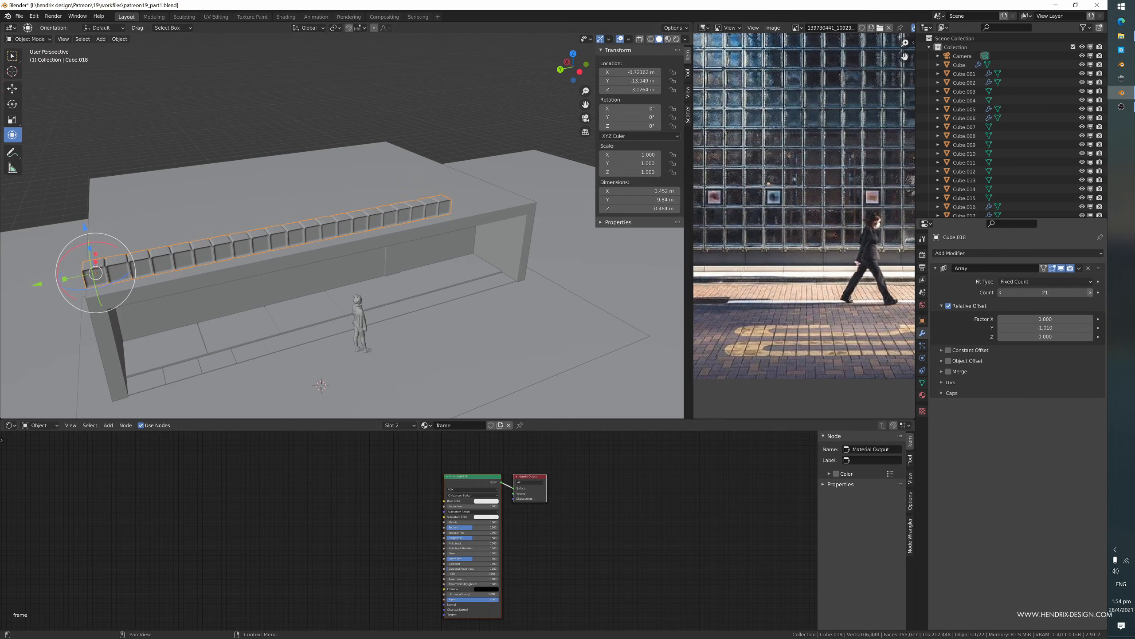
{"action": "left_click", "coordinate": [1091, 294]}
{"action": "left_click", "coordinate": [1091, 294]}
{"action": "left_click", "coordinate": [1091, 294]}
{"action": "left_click", "coordinate": [1091, 293]}
{"action": "left_click", "coordinate": [1092, 293]}
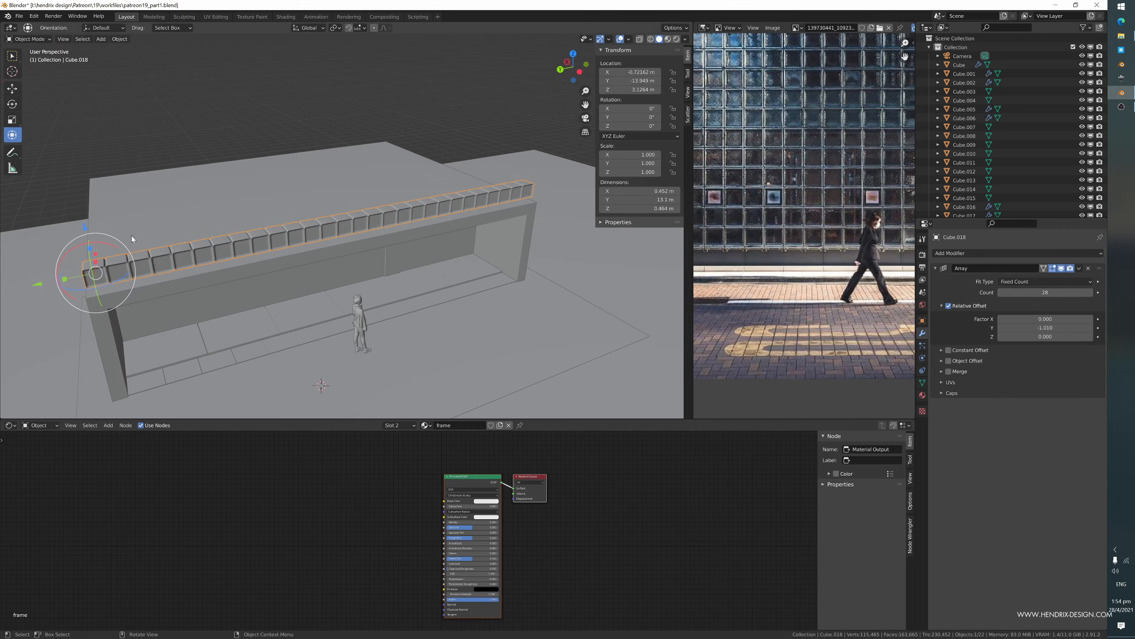
{"action": "scroll", "coordinate": [367, 233], "scroll_direction": "up", "scroll_amount": 6}
{"action": "middle_click_drag", "start_coordinate": [373, 256], "coordinate": [492, 293]}
{"action": "scroll", "coordinate": [353, 236], "scroll_direction": "down", "scroll_amount": 5}
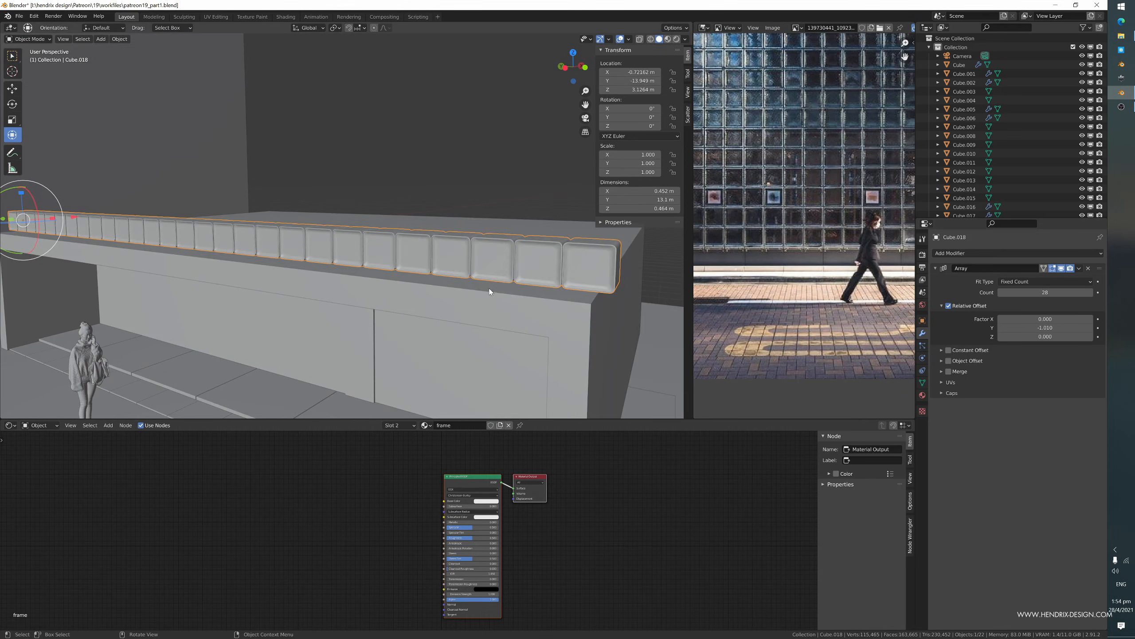
- Reduce the Array count to 27 and scale the glass block's mesh up uniformly by about 1.02
{"action": "left_click", "coordinate": [1000, 292]}
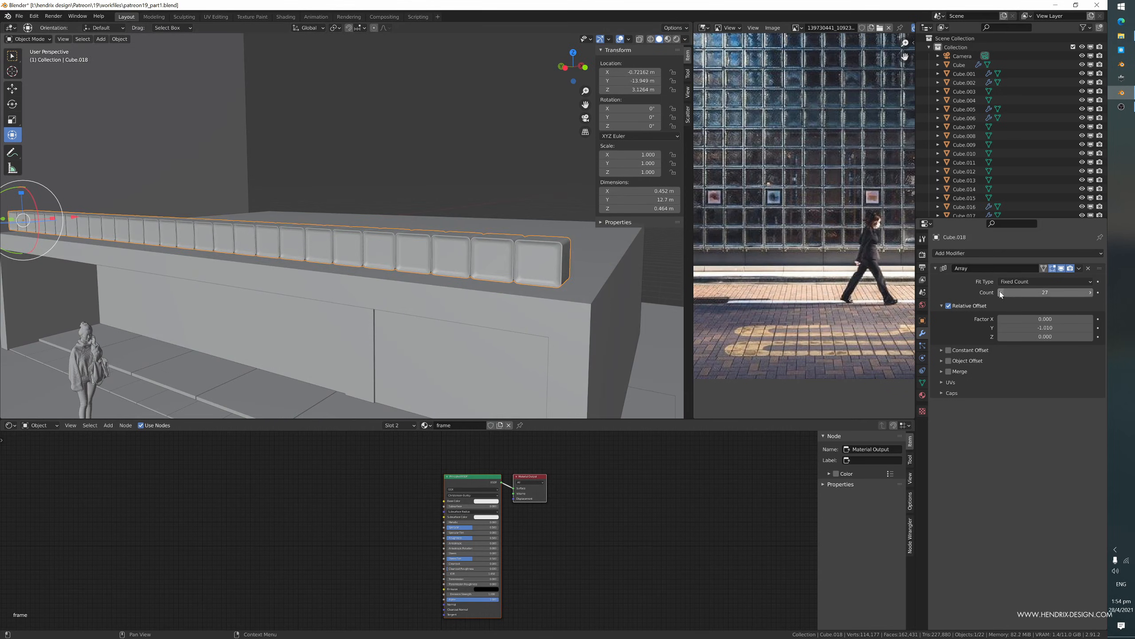
{"action": "key", "text": "Tab"}
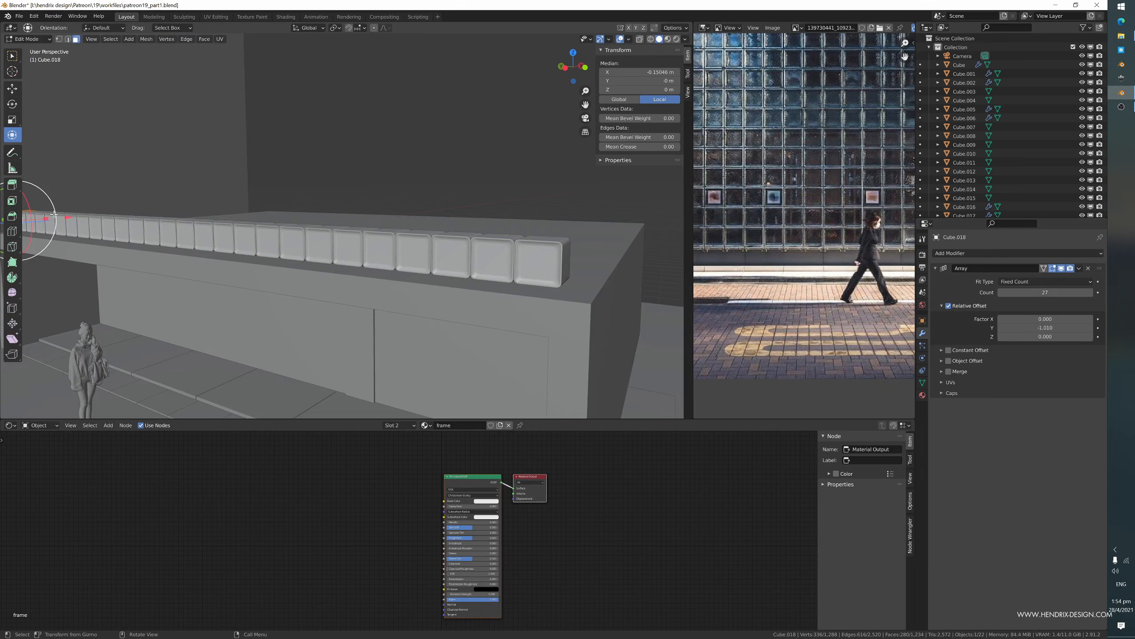
{"action": "key", "text": "a"}
{"action": "middle_click_drag", "start_coordinate": [74, 221], "coordinate": [98, 220], "text": "shift"}
{"action": "key", "text": "s"}
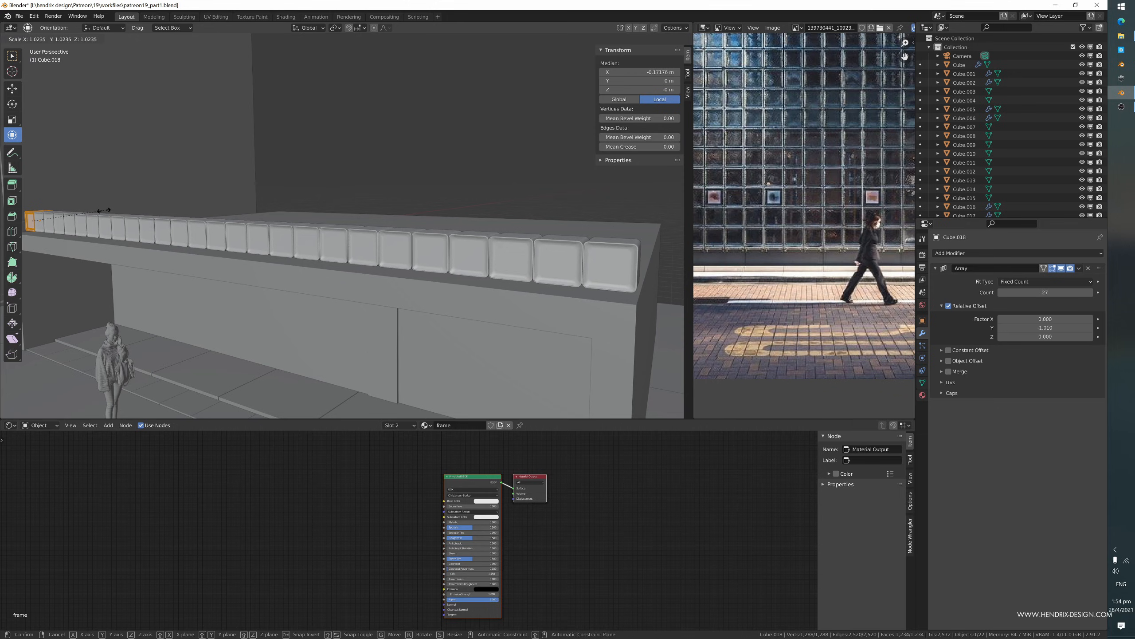
{"action": "left_click", "coordinate": [104, 210]}
{"action": "middle_click_drag", "start_coordinate": [109, 217], "coordinate": [152, 251]}
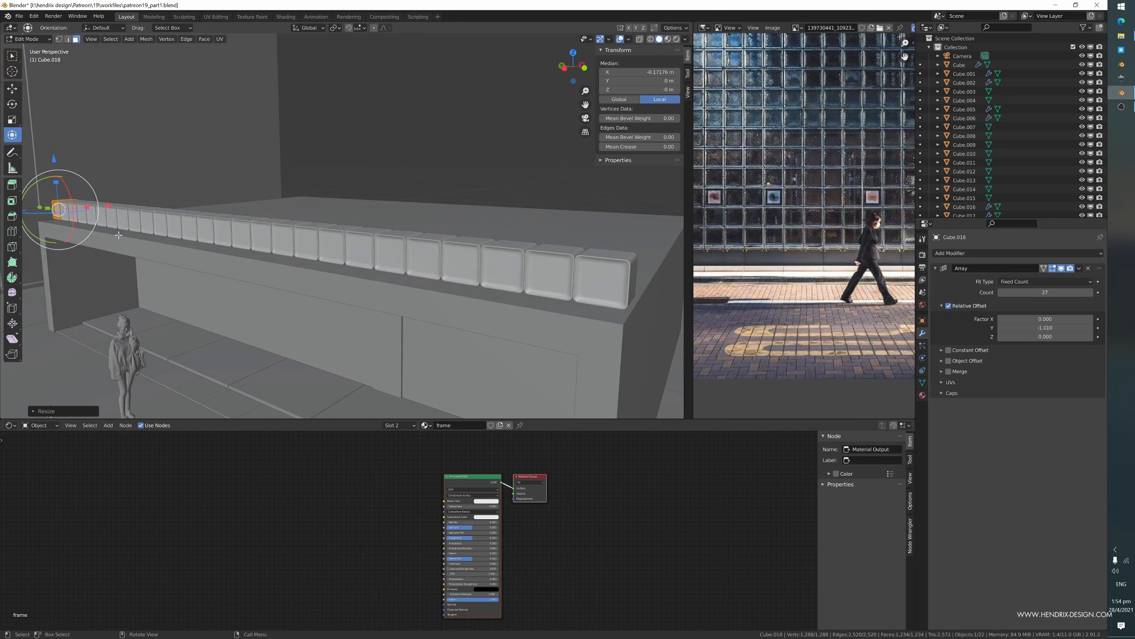
{"action": "key", "text": "Tab"}
- Shift the glass-block row to about Y -13.97 m and raise it to about Z 3.27 m
{"action": "middle_click_drag", "start_coordinate": [102, 225], "coordinate": [77, 303]}
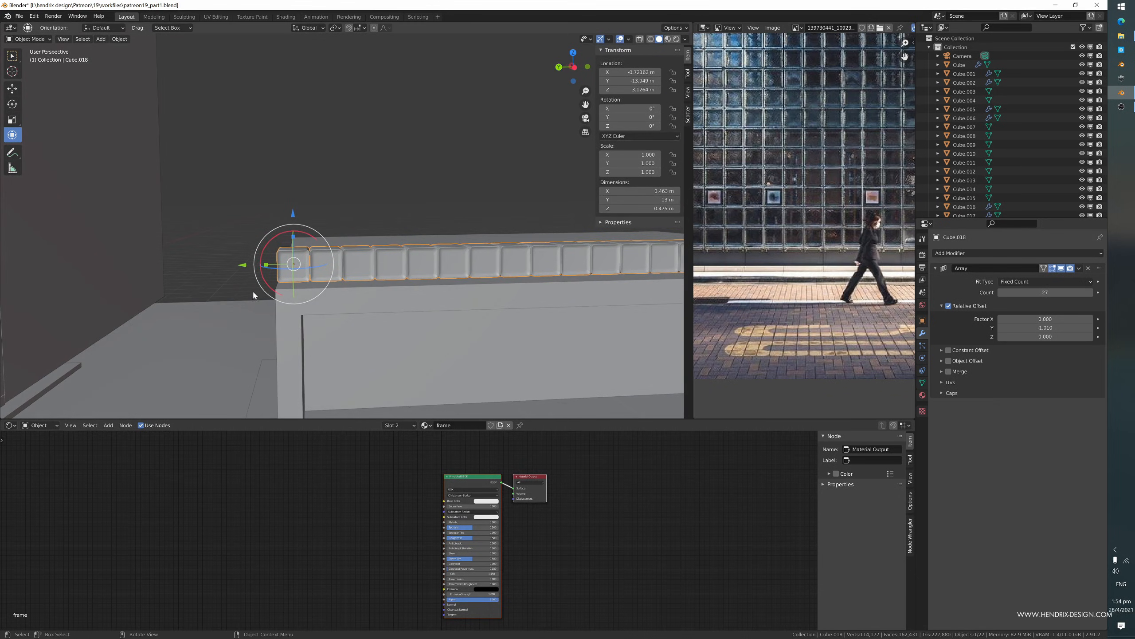
{"action": "left_click_drag", "start_coordinate": [244, 267], "coordinate": [246, 264]}
{"action": "middle_click_drag", "start_coordinate": [244, 305], "coordinate": [282, 301]}
{"action": "left_click_drag", "start_coordinate": [295, 224], "coordinate": [294, 214]}
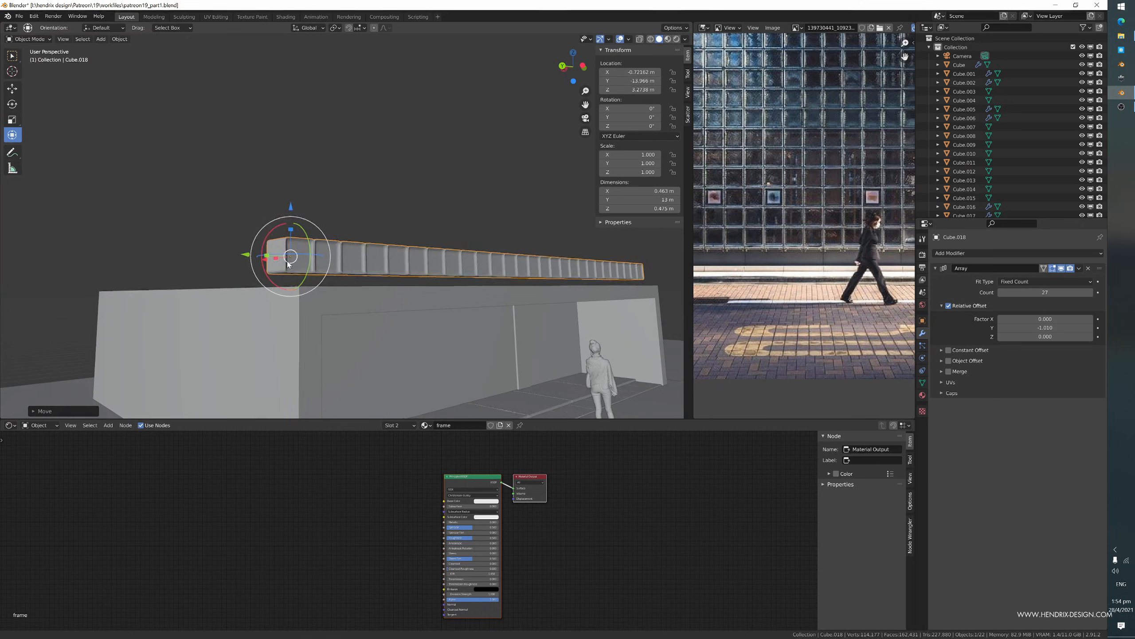
{"action": "middle_click_drag", "start_coordinate": [277, 268], "coordinate": [268, 329]}
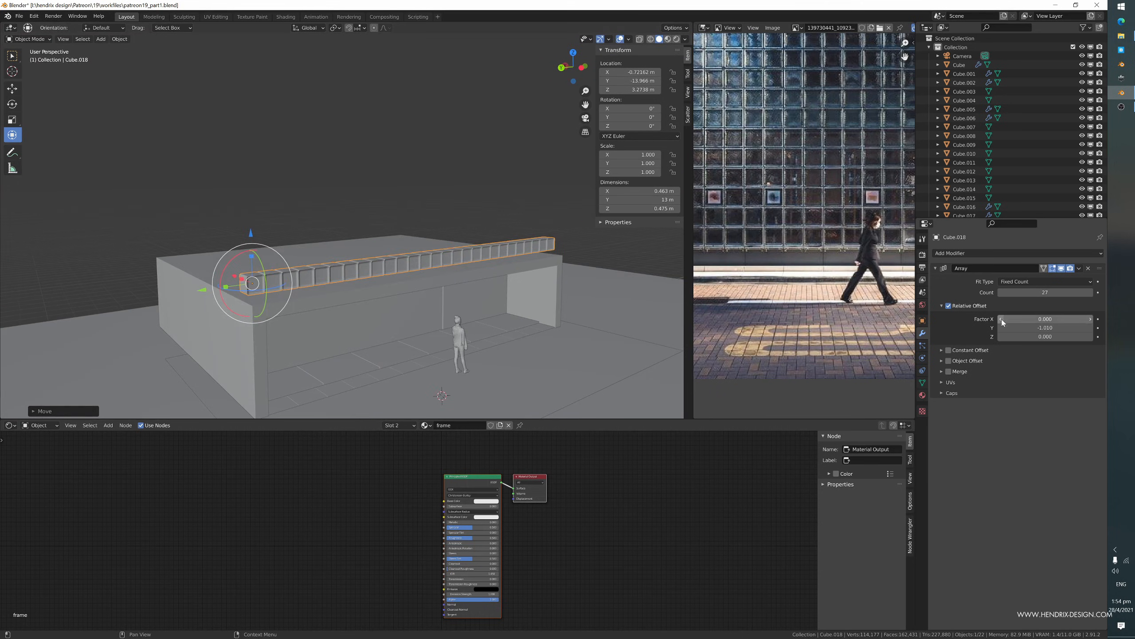
- Add a second Array modifier to the glass-block row with relative offset factors X 0 and Y 1.01
{"action": "left_click", "coordinate": [1000, 268]}
{"action": "left_click", "coordinate": [967, 253]}
{"action": "left_click", "coordinate": [938, 277]}
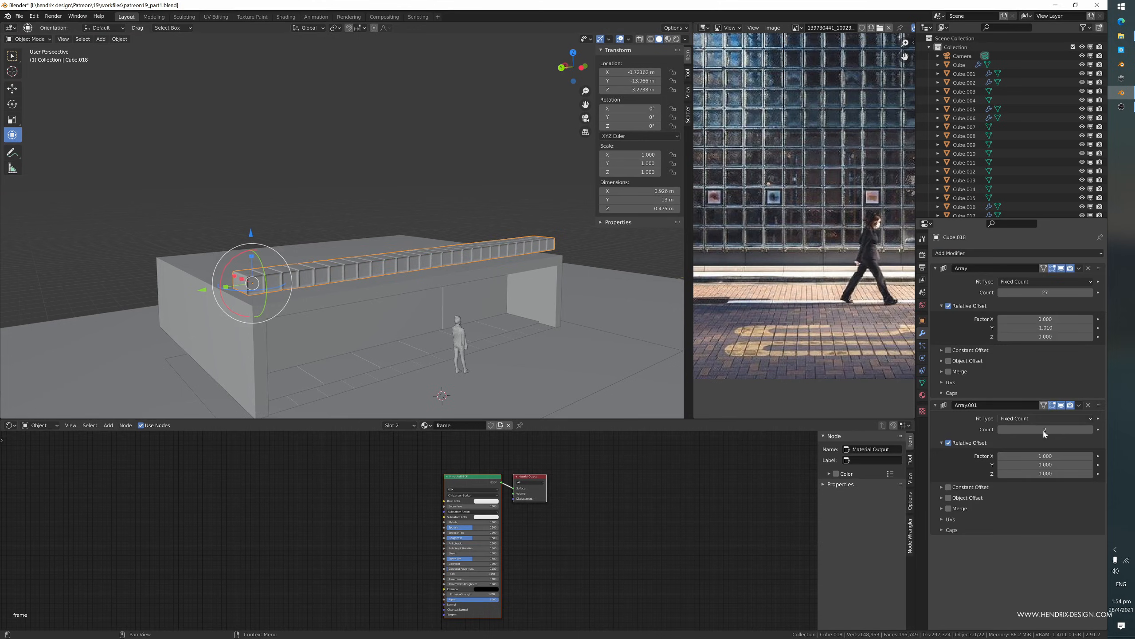
{"action": "left_click", "coordinate": [1042, 456]}
{"action": "type", "text": "0"}
{"action": "key", "text": "Tab"}
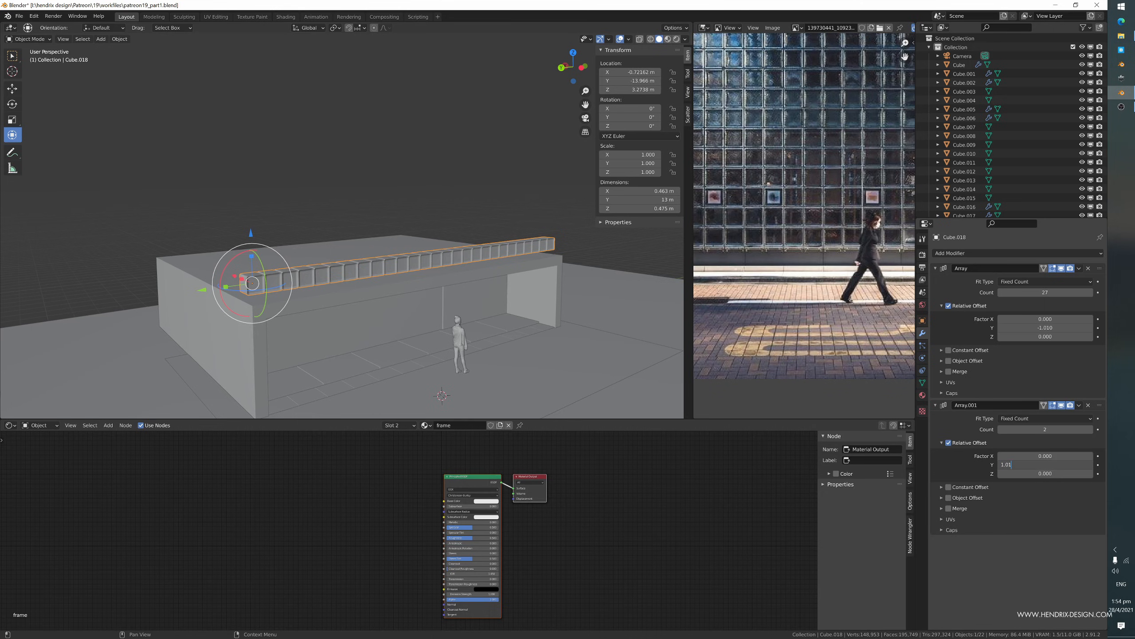
{"action": "type", "text": "1.01"}
{"action": "key", "text": "Return"}
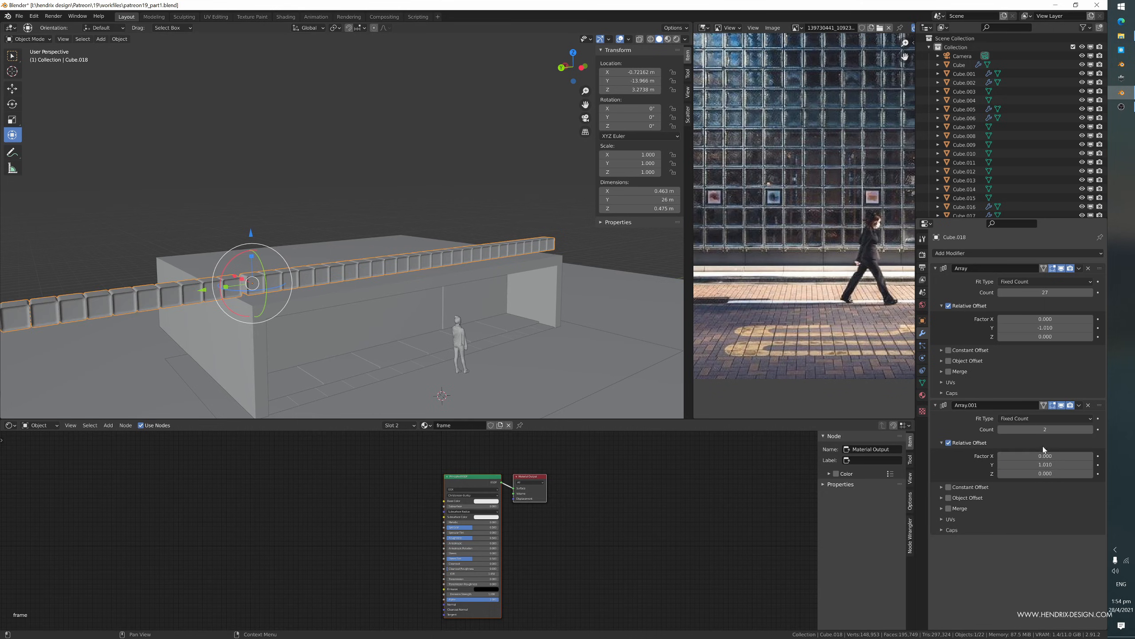
- Set the second Array's relative offset factors to Y 0 and Z 1.01 so it stacks the rows upward
{"action": "left_click", "coordinate": [1045, 465]}
{"action": "type", "text": "0"}
{"action": "key", "text": "Tab"}
{"action": "type", "text": "1"}
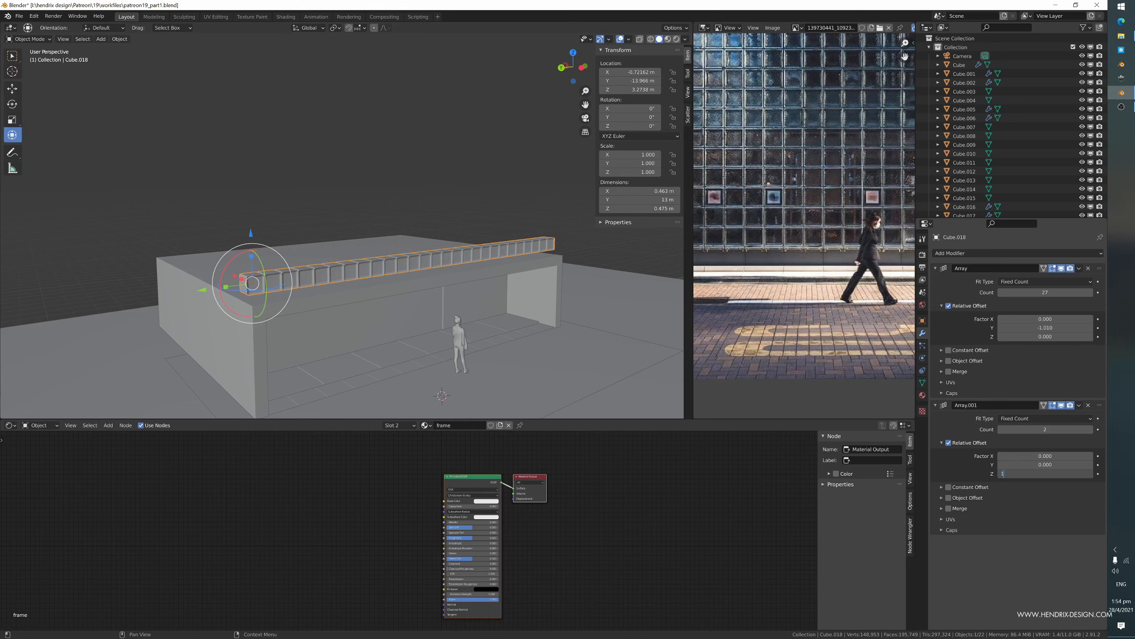
{"action": "type", "text": ".01"}
{"action": "key", "text": "Return"}
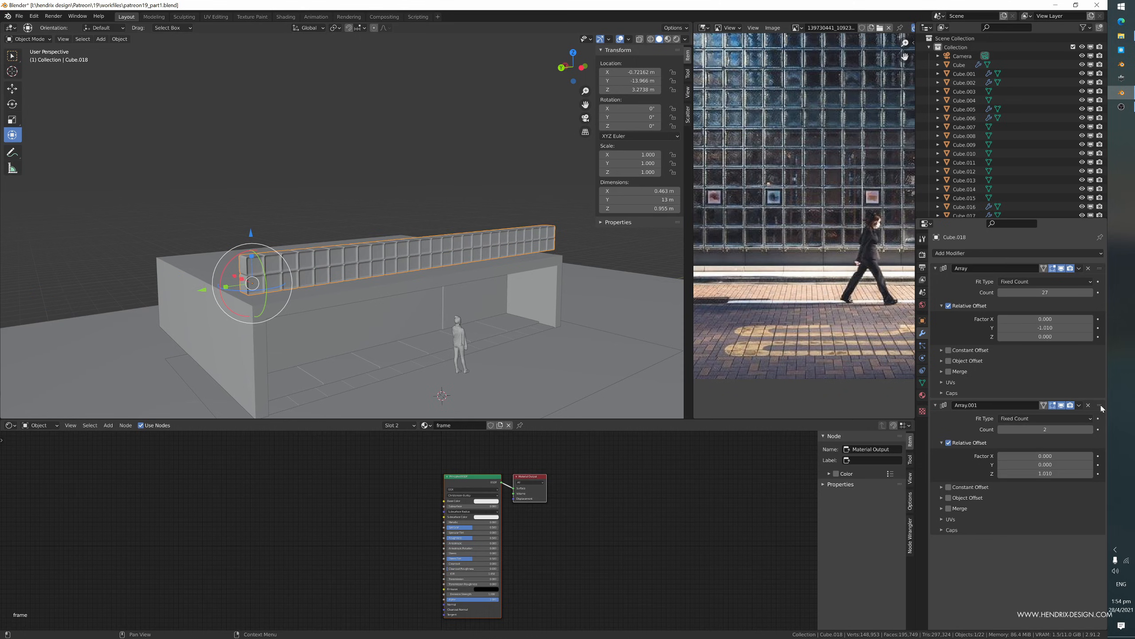
- Raise the second Array's count to 8 and compare the wall with the neighbouring building
{"action": "left_click", "coordinate": [1090, 430]}
{"action": "left_click", "coordinate": [1090, 430]}
{"action": "left_click", "coordinate": [1090, 430]}
{"action": "left_click", "coordinate": [1091, 429]}
{"action": "left_click", "coordinate": [1090, 430]}
{"action": "left_click", "coordinate": [1091, 430]}
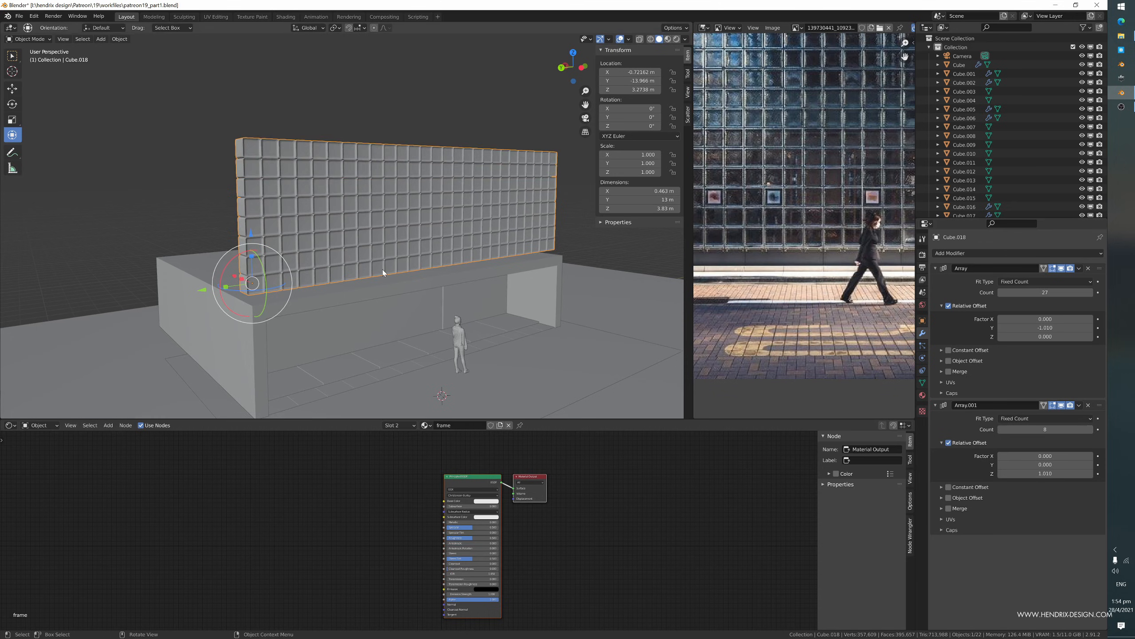
{"action": "scroll", "coordinate": [383, 270], "scroll_direction": "down", "scroll_amount": 4}
{"action": "middle_click_drag", "start_coordinate": [384, 272], "coordinate": [371, 277]}
{"action": "scroll", "coordinate": [370, 277], "scroll_direction": "down", "scroll_amount": 3}
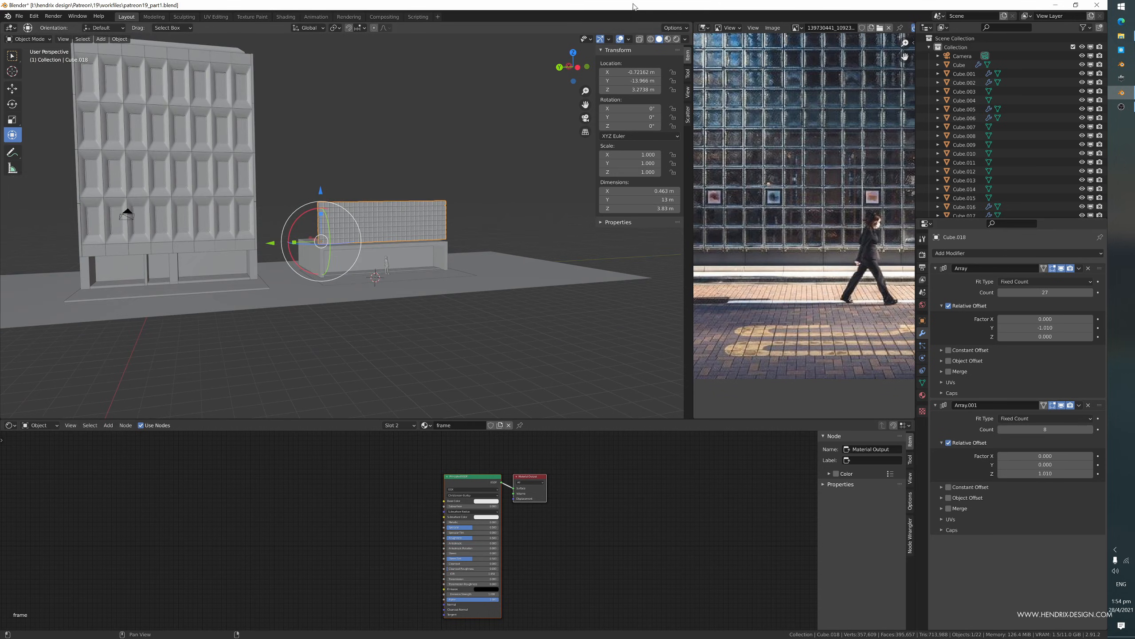
- Show the house_k_003.jpg reference photo in the image editor with the whole building in view
{"action": "left_click", "coordinate": [800, 28]}
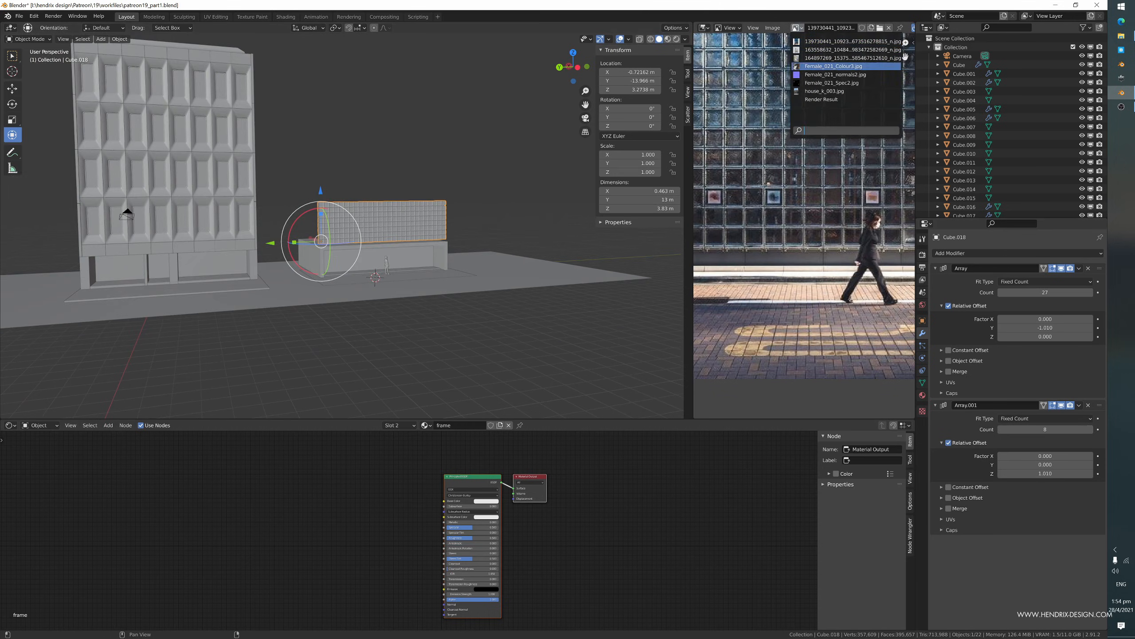
{"action": "left_click", "coordinate": [816, 92]}
{"action": "scroll", "coordinate": [752, 174], "scroll_direction": "down", "scroll_amount": 3}
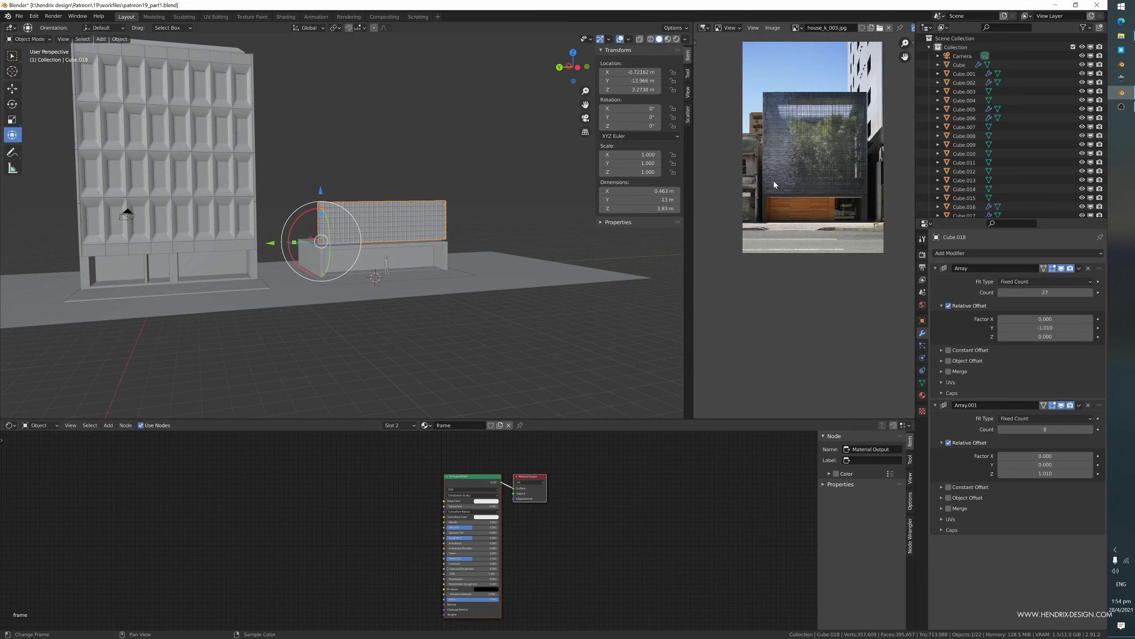
{"action": "scroll", "coordinate": [802, 206], "scroll_direction": "down", "scroll_amount": 1}
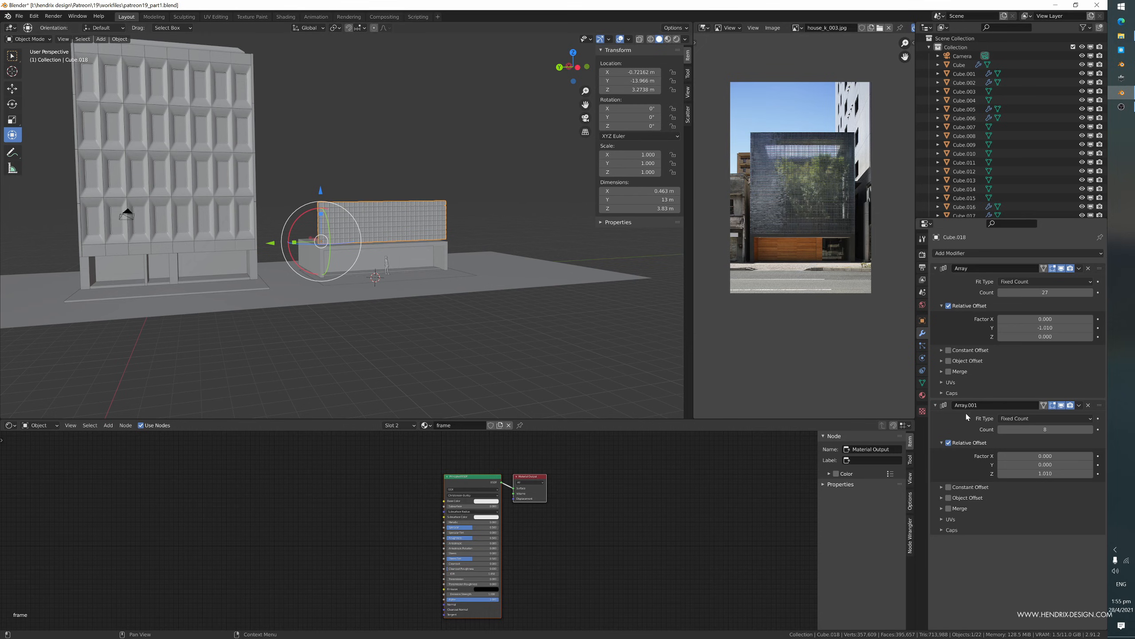
- Set the second Array's count to 27 and move the glass-block wall forward to about X -0.91 m
{"action": "left_click", "coordinate": [1073, 429]}
{"action": "key", "text": "Return"}
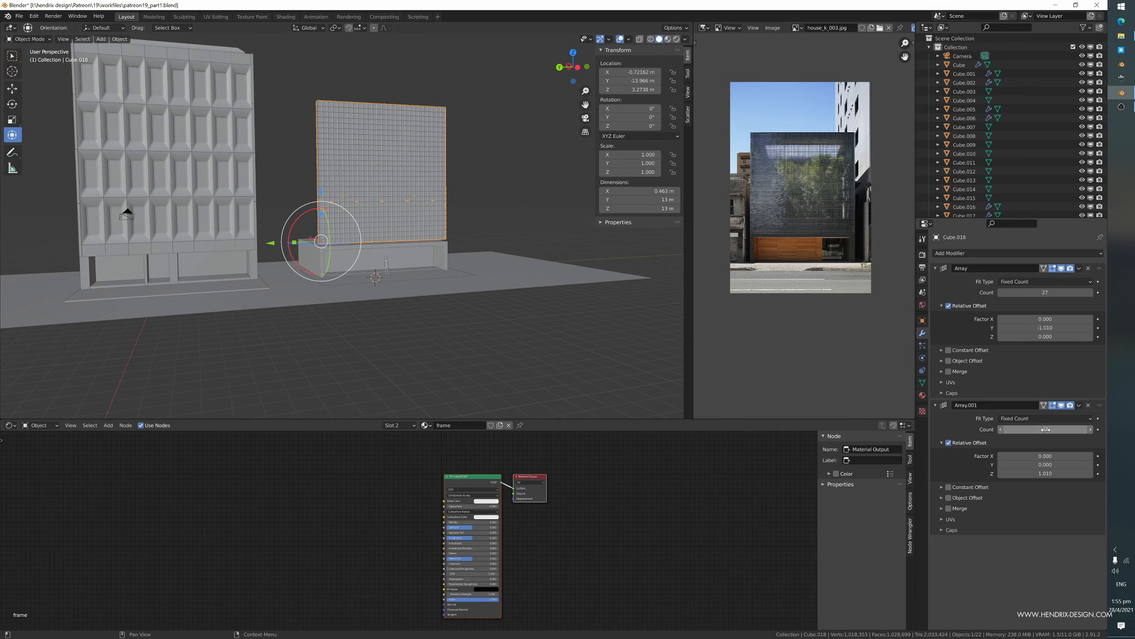
{"action": "mouse_move", "coordinate": [465, 254]}
{"action": "middle_mouse_down"}
{"action": "mouse_move", "coordinate": [440, 253]}
{"action": "mouse_move", "coordinate": [471, 254]}
{"action": "mouse_move", "coordinate": [455, 254]}
{"action": "middle_mouse_up"}
{"action": "scroll", "coordinate": [455, 254], "scroll_direction": "up", "scroll_amount": 3}
{"action": "middle_click_drag", "start_coordinate": [357, 314], "coordinate": [389, 247]}
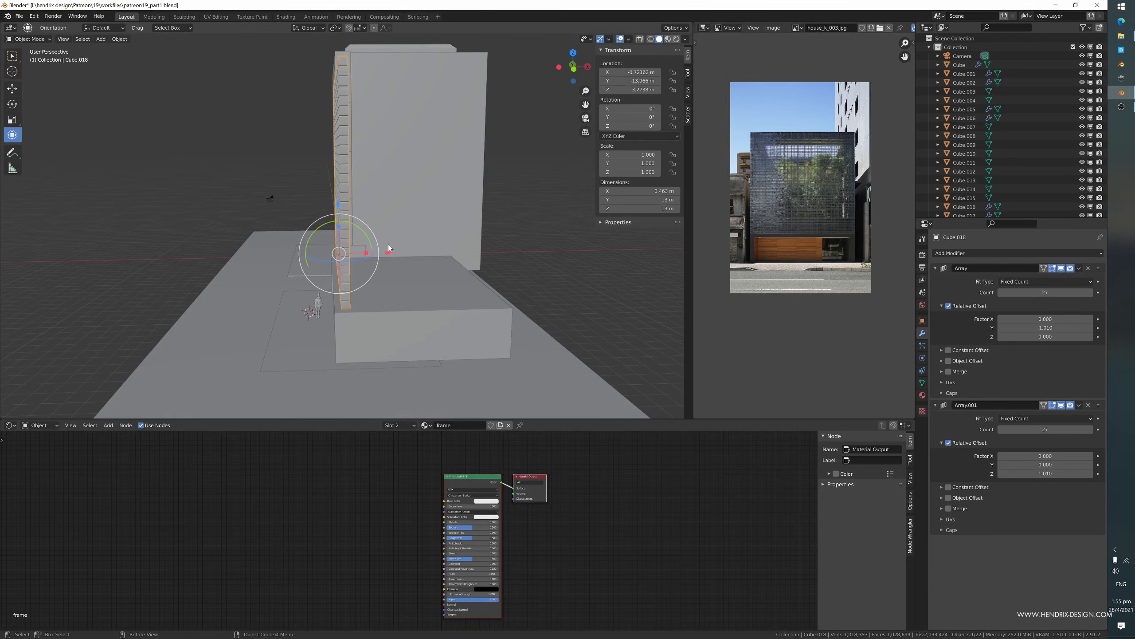
{"action": "left_click_drag", "start_coordinate": [388, 255], "coordinate": [380, 254]}
{"action": "middle_click_drag", "start_coordinate": [380, 254], "coordinate": [326, 246]}
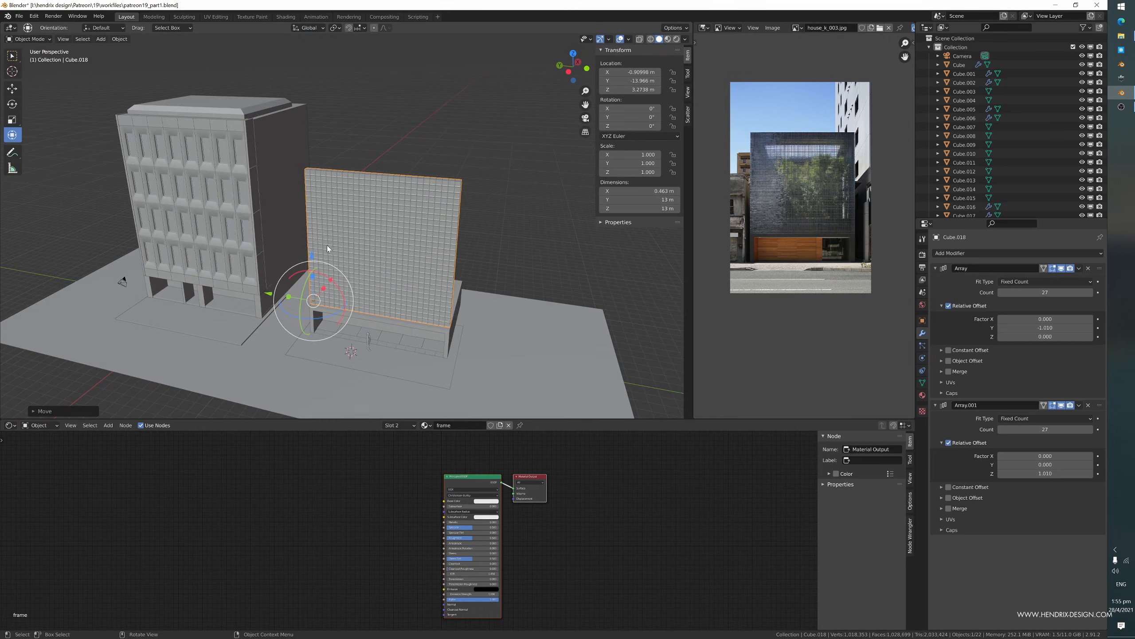
- Duplicate the first building's narrow side wall strip along Y to about Y -29.19 m
{"action": "left_click", "coordinate": [259, 207]}
{"action": "key", "text": "shift+d"}
{"action": "key", "text": "y"}
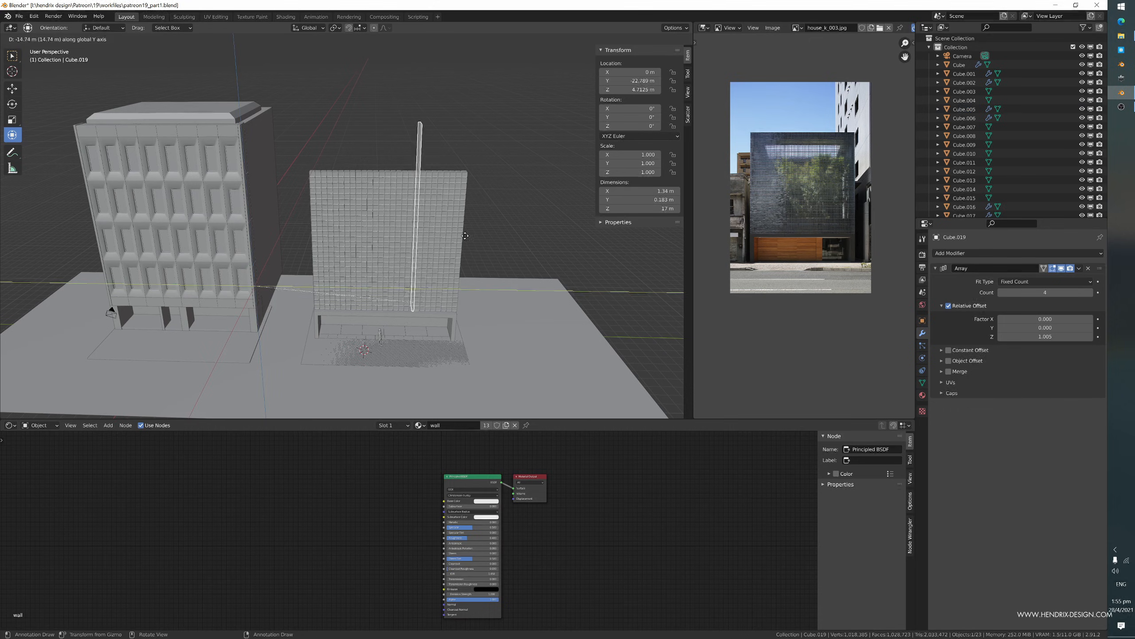
{"action": "left_click", "coordinate": [481, 224]}
{"action": "middle_click_drag", "start_coordinate": [480, 223], "coordinate": [430, 250]}
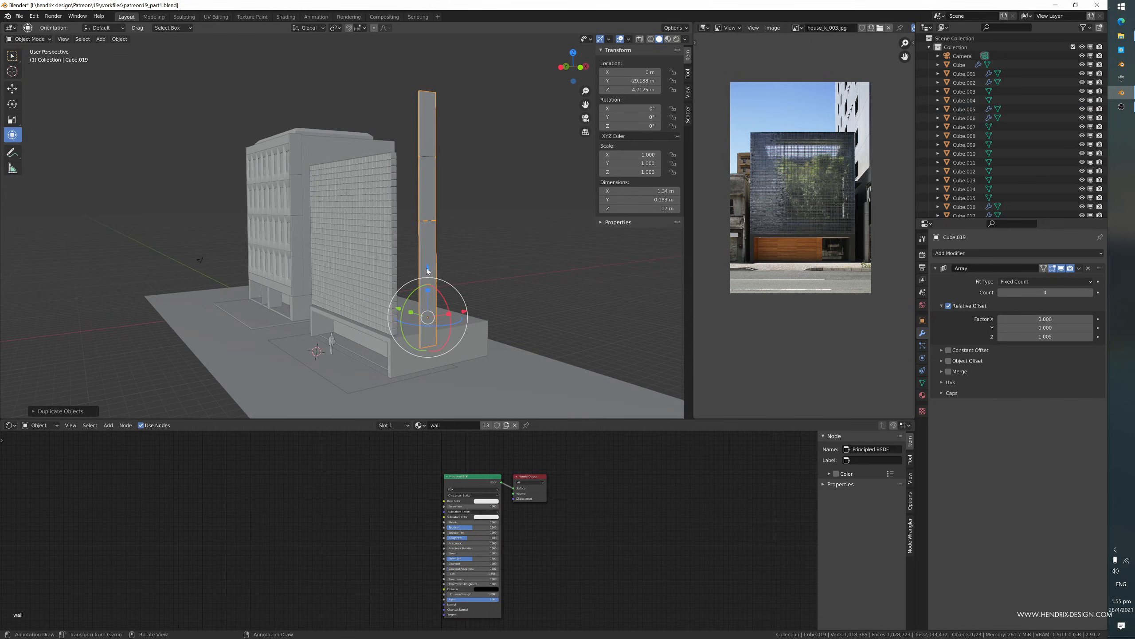
- Move the duplicated wall strip against the glass-block wall's far end, at about X -0.89 m, Y -26.86 m, Z 2.01 m
{"action": "left_click_drag", "start_coordinate": [427, 271], "coordinate": [399, 297]}
{"action": "scroll", "coordinate": [399, 298], "scroll_direction": "up", "scroll_amount": 3}
{"action": "middle_click_drag", "start_coordinate": [399, 297], "coordinate": [398, 233], "text": "shift"}
{"action": "left_click_drag", "start_coordinate": [490, 250], "coordinate": [493, 257]}
{"action": "middle_click_drag", "start_coordinate": [492, 257], "coordinate": [486, 296]}
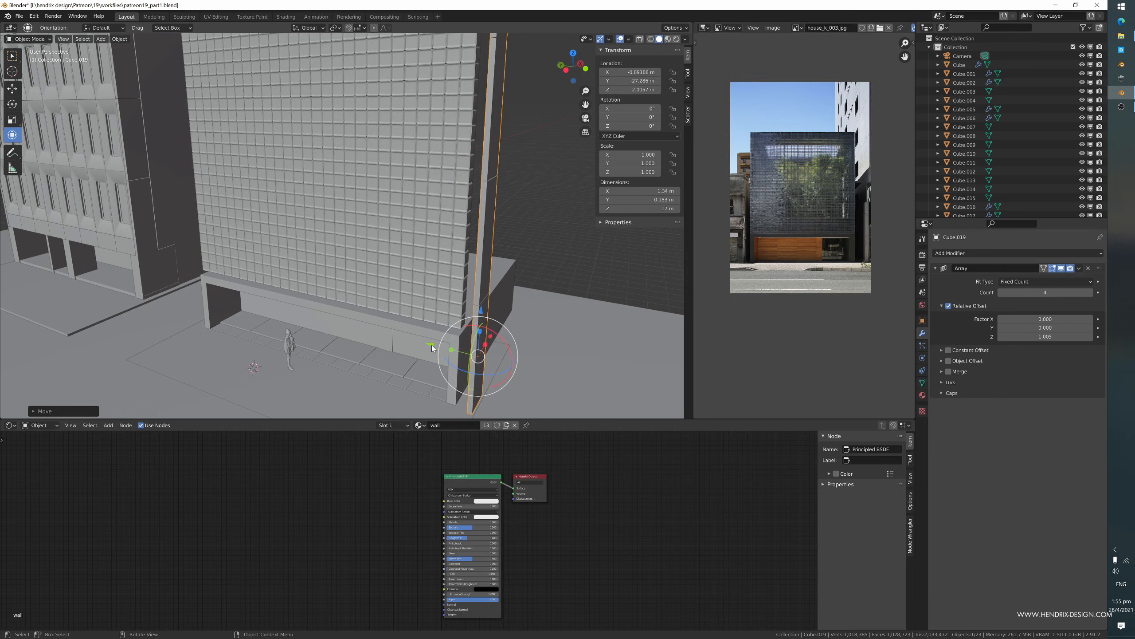
{"action": "left_click_drag", "start_coordinate": [436, 348], "coordinate": [415, 342]}
{"action": "middle_click_drag", "start_coordinate": [460, 366], "coordinate": [449, 347]}
{"action": "middle_click_drag", "start_coordinate": [450, 347], "coordinate": [353, 269], "text": "shift"}
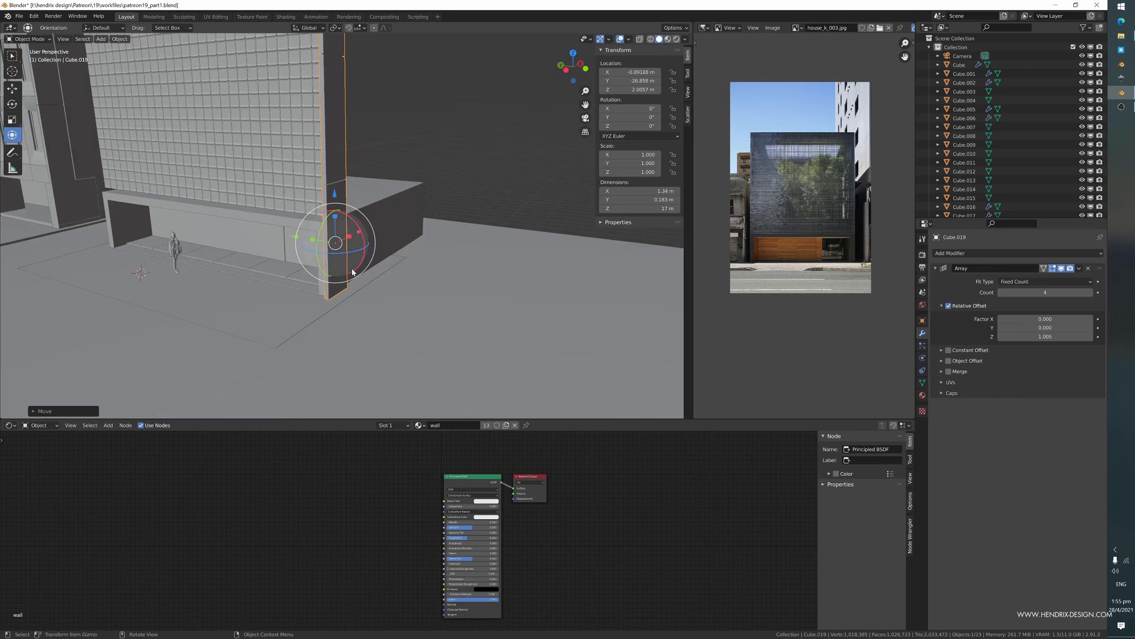
- Fine-tune the wall strip at the second building's corner to about X -0.63 m and Y -26.79 m
{"action": "scroll", "coordinate": [348, 267], "scroll_direction": "up", "scroll_amount": 4}
{"action": "left_click_drag", "start_coordinate": [344, 256], "coordinate": [352, 251]}
{"action": "middle_click_drag", "start_coordinate": [354, 252], "coordinate": [393, 265]}
{"action": "middle_click_drag", "start_coordinate": [521, 311], "coordinate": [432, 276], "text": "shift"}
{"action": "left_click_drag", "start_coordinate": [412, 255], "coordinate": [405, 256]}
{"action": "middle_click_drag", "start_coordinate": [404, 256], "coordinate": [304, 246]}
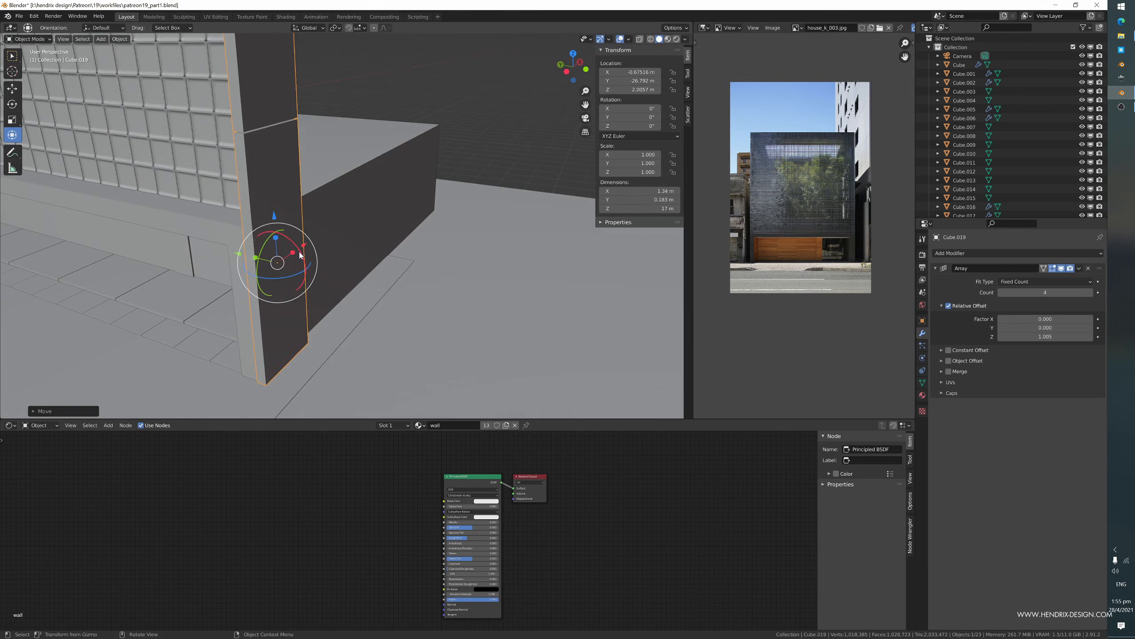
{"action": "left_click_drag", "start_coordinate": [305, 245], "coordinate": [311, 248]}
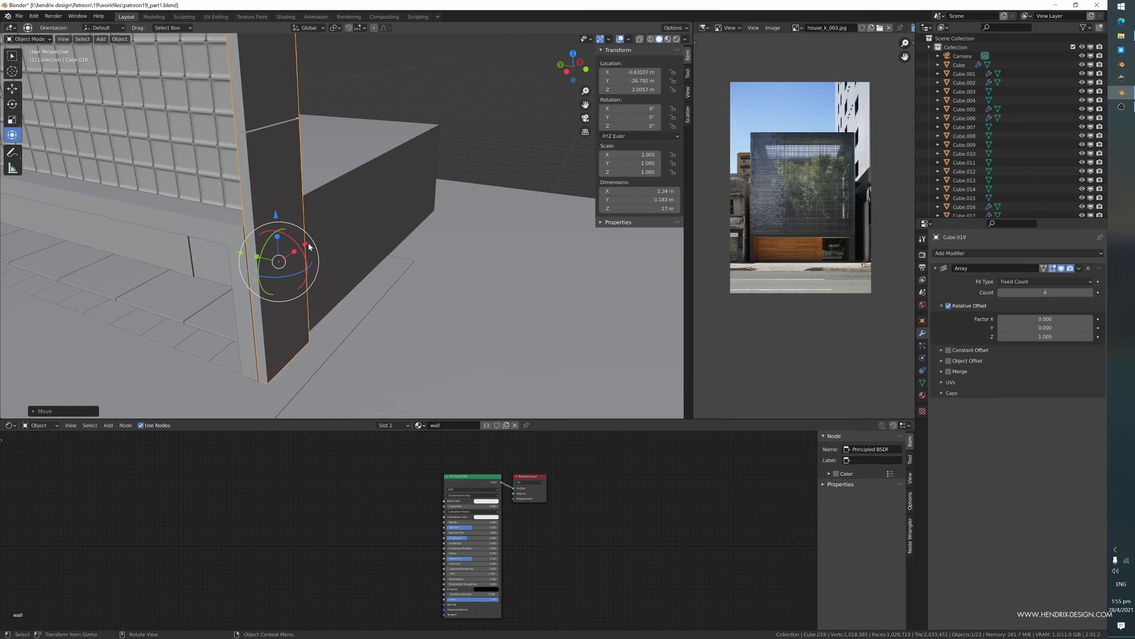
{"action": "middle_click_drag", "start_coordinate": [310, 247], "coordinate": [315, 251]}
- Thin the wall strip to a Y scale of 0.644 and nudge it to about Y -26.76 m, Z 1.97 m
{"action": "left_click_drag", "start_coordinate": [287, 273], "coordinate": [267, 269]}
{"action": "middle_click_drag", "start_coordinate": [266, 268], "coordinate": [274, 249]}
{"action": "left_click_drag", "start_coordinate": [348, 101], "coordinate": [347, 105]}
{"action": "middle_click_drag", "start_coordinate": [346, 106], "coordinate": [237, 249]}
{"action": "scroll", "coordinate": [244, 177], "scroll_direction": "down", "scroll_amount": 3}
- Extend the wall strip's rear face along X until the side wall is about 9.64 m deep
{"action": "key", "text": "Tab"}
{"action": "left_click", "coordinate": [209, 280]}
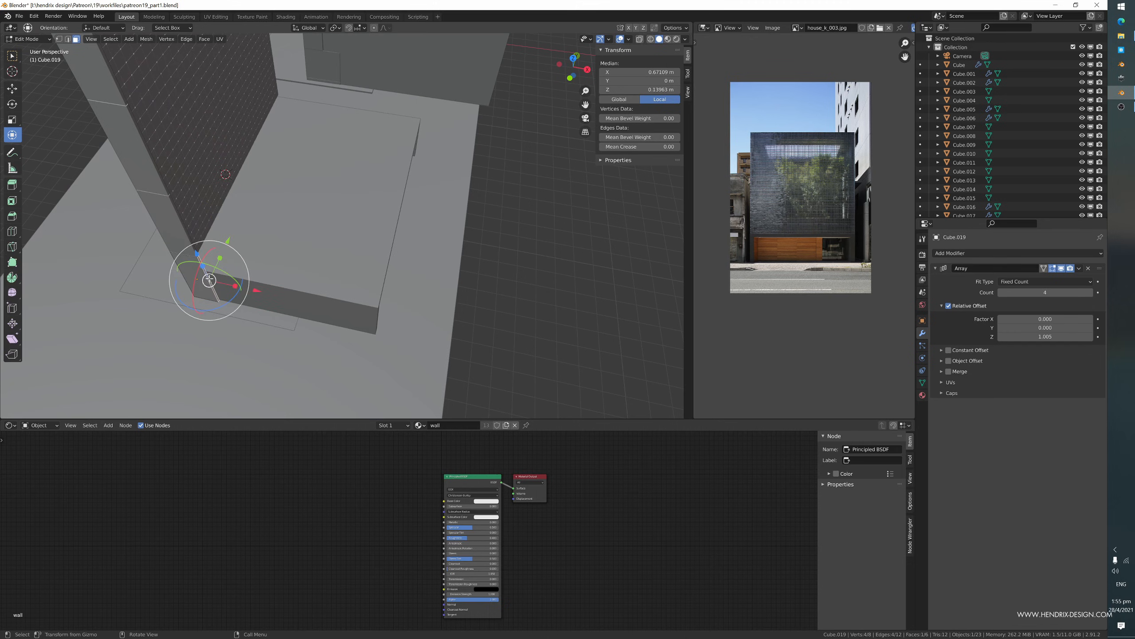
{"action": "left_click_drag", "start_coordinate": [249, 290], "coordinate": [432, 316]}
{"action": "key", "text": "Tab"}
{"action": "middle_click_drag", "start_coordinate": [432, 316], "coordinate": [434, 216]}
{"action": "scroll", "coordinate": [421, 224], "scroll_direction": "down", "scroll_amount": 4}
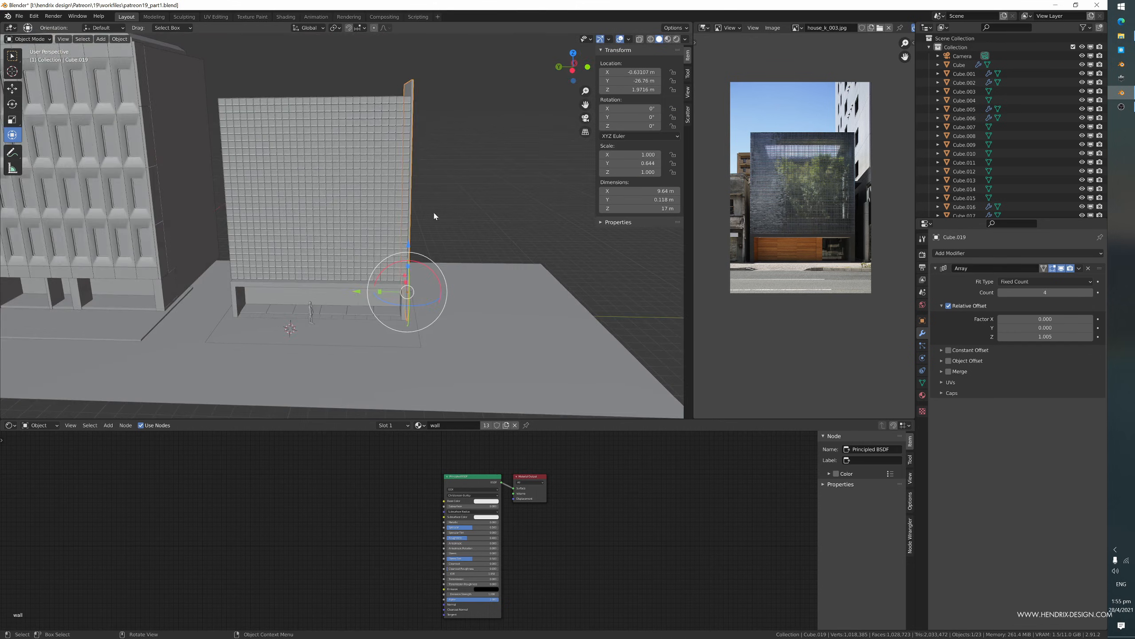
- Lower the top face of the side wall's base panel so the arrayed wall is about 16.5 m tall
{"action": "scroll", "coordinate": [434, 215], "scroll_direction": "up", "scroll_amount": 4}
{"action": "middle_click_drag", "start_coordinate": [423, 99], "coordinate": [318, 223], "text": "shift"}
{"action": "middle_click_drag", "start_coordinate": [319, 223], "coordinate": [245, 202], "text": "shift"}
{"action": "scroll", "coordinate": [290, 196], "scroll_direction": "down", "scroll_amount": 4}
{"action": "scroll", "coordinate": [288, 285], "scroll_direction": "up", "scroll_amount": 4}
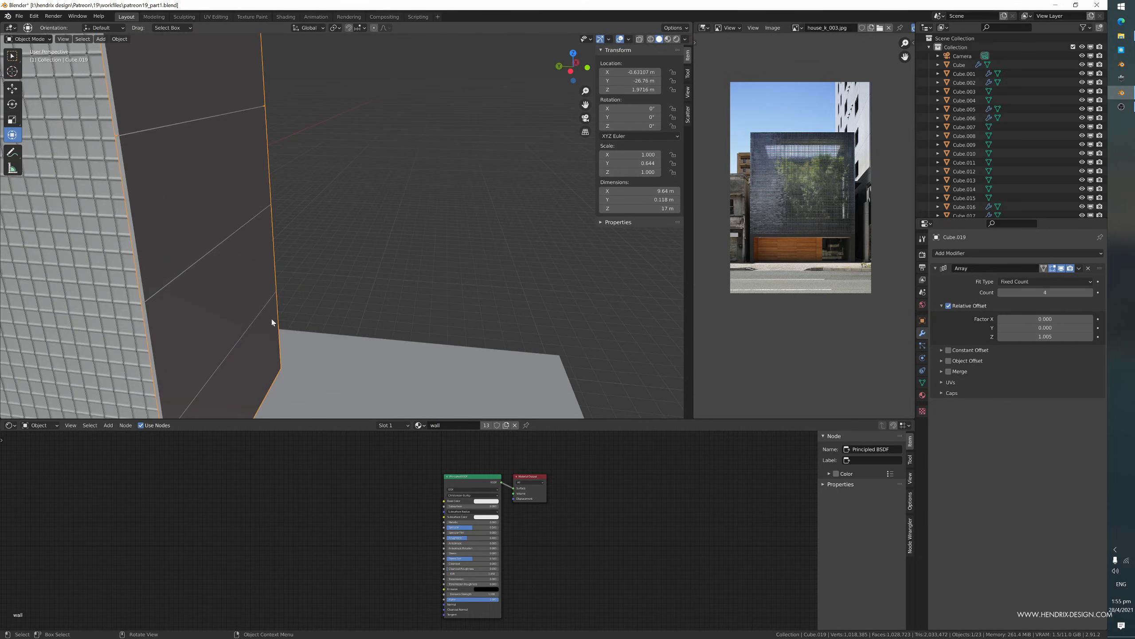
{"action": "middle_click_drag", "start_coordinate": [273, 322], "coordinate": [355, 291], "text": "shift"}
{"action": "key", "text": "Tab"}
{"action": "left_click", "coordinate": [228, 296]}
{"action": "left_click", "coordinate": [234, 292]}
{"action": "scroll", "coordinate": [244, 255], "scroll_direction": "down", "scroll_amount": 2}
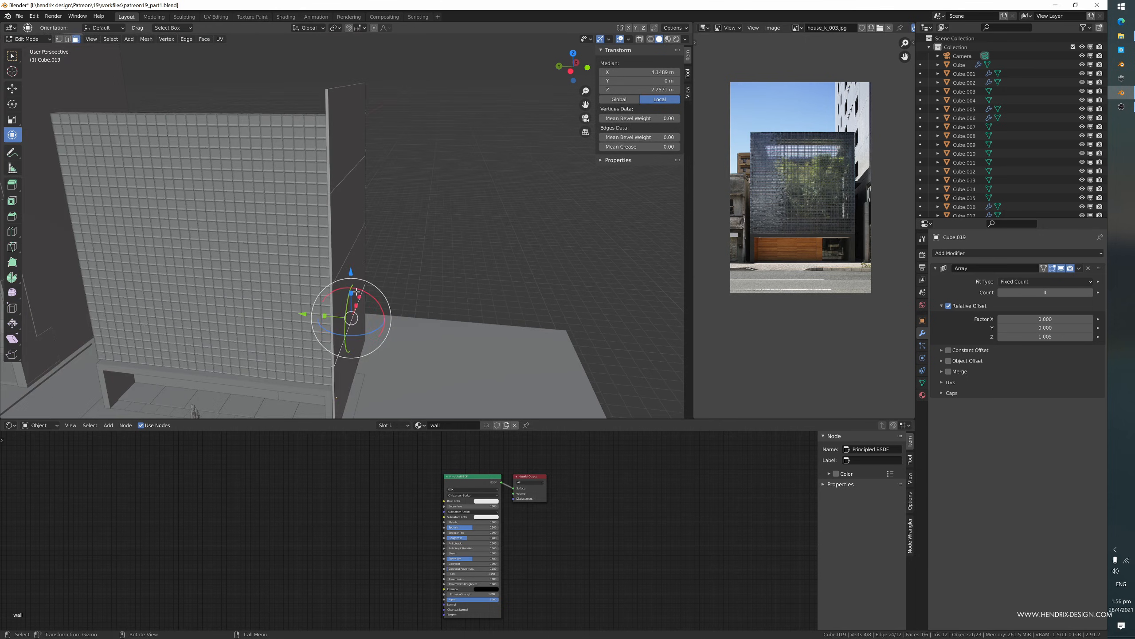
{"action": "left_click_drag", "start_coordinate": [353, 272], "coordinate": [351, 271]}
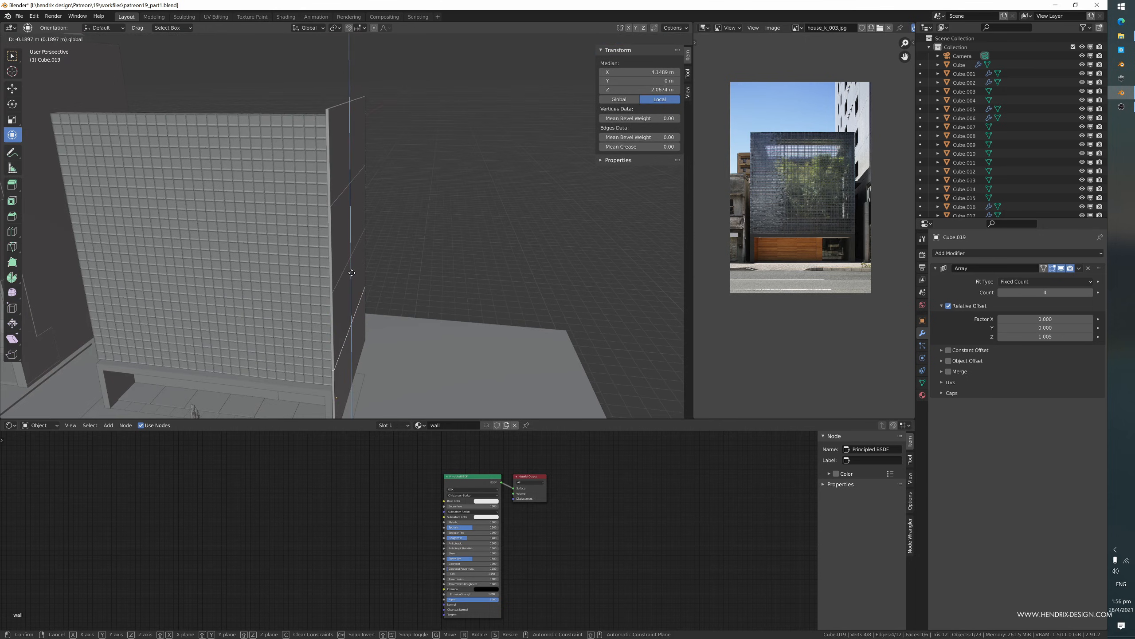
{"action": "left_click", "coordinate": [351, 271]}
{"action": "key", "text": "Tab"}
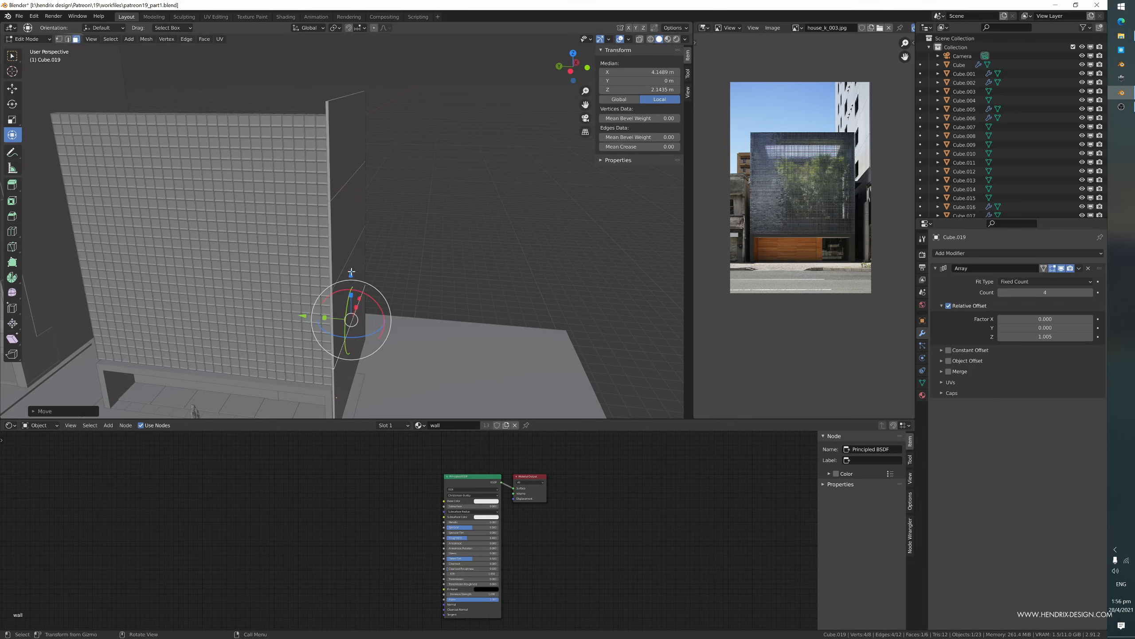
- Duplicate the side wall about 13.12 m along Y to the glass-block wall's opposite end, at about Y -13.64 m
{"action": "middle_click_drag", "start_coordinate": [352, 271], "coordinate": [365, 258]}
{"action": "key", "text": "shift+d"}
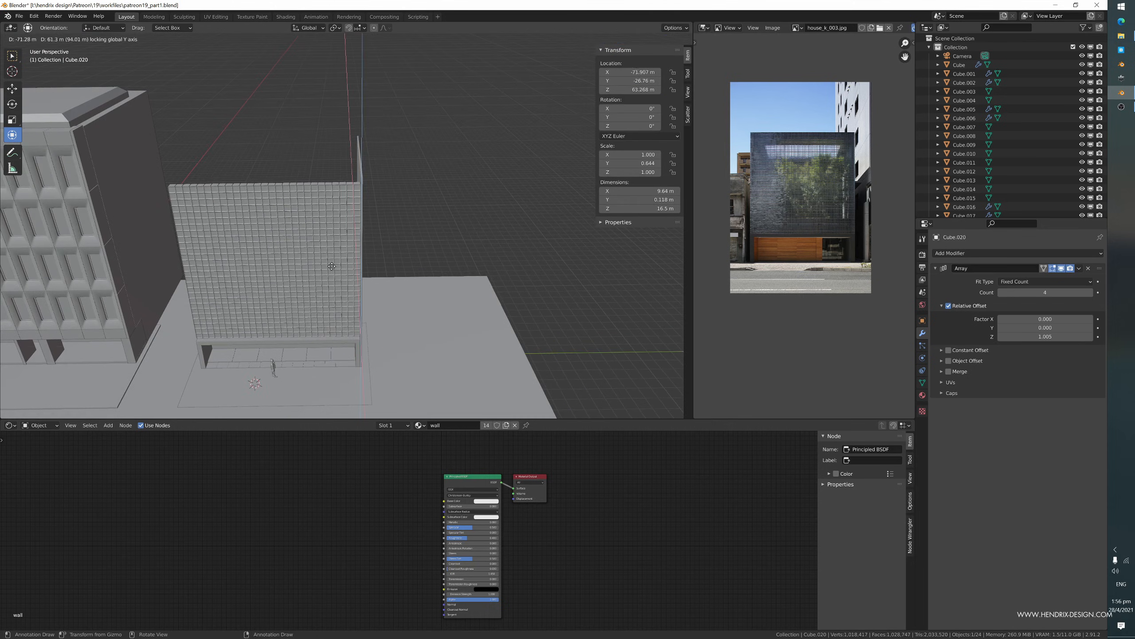
{"action": "key", "text": "y"}
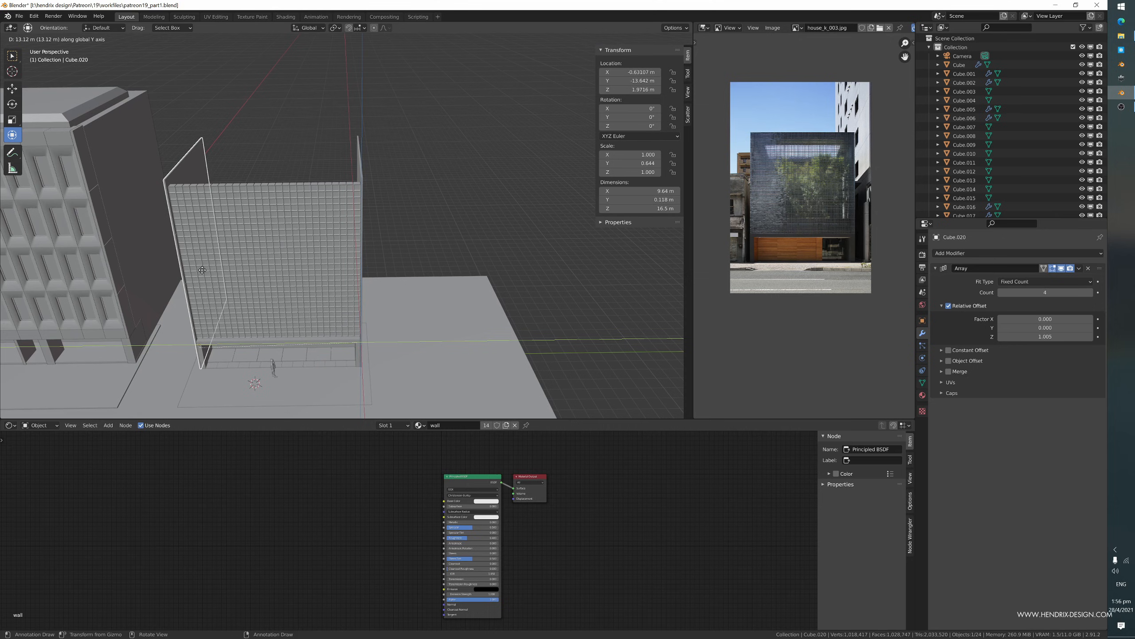
{"action": "left_click", "coordinate": [202, 270]}
{"action": "middle_click_drag", "start_coordinate": [203, 269], "coordinate": [324, 270]}
{"action": "scroll", "coordinate": [344, 298], "scroll_direction": "up", "scroll_amount": 3}
{"action": "scroll", "coordinate": [344, 298], "scroll_direction": "up", "scroll_amount": 2}
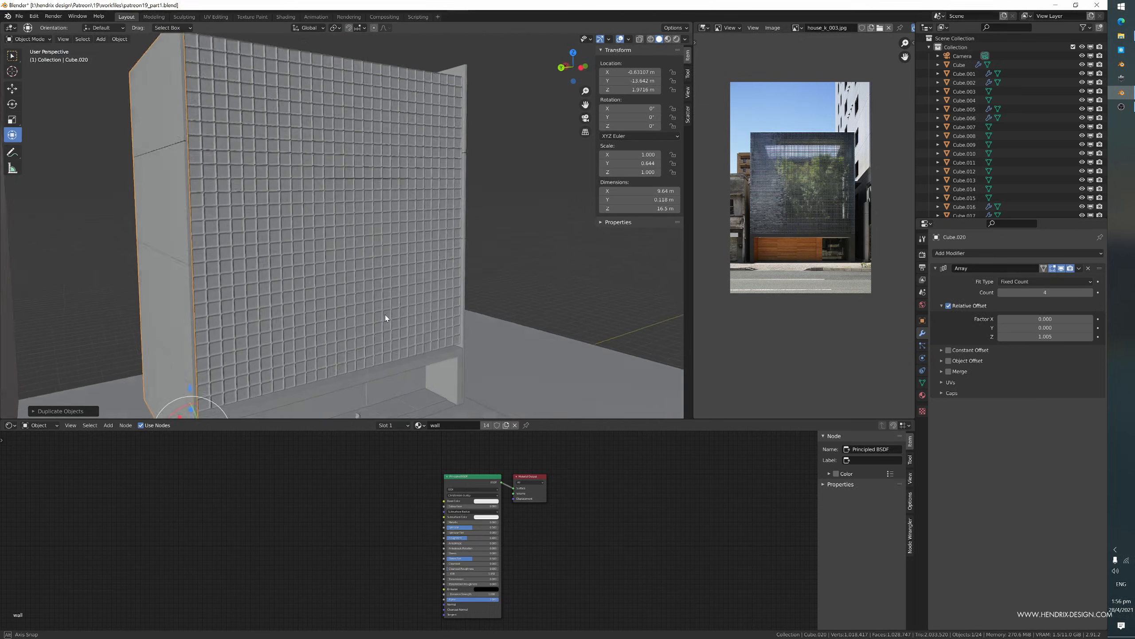
- Move the glass-block wall along X to about -1.03 m, relative to the side walls
{"action": "middle_click_drag", "start_coordinate": [385, 314], "coordinate": [342, 271]}
{"action": "middle_click_drag", "start_coordinate": [485, 256], "coordinate": [450, 304]}
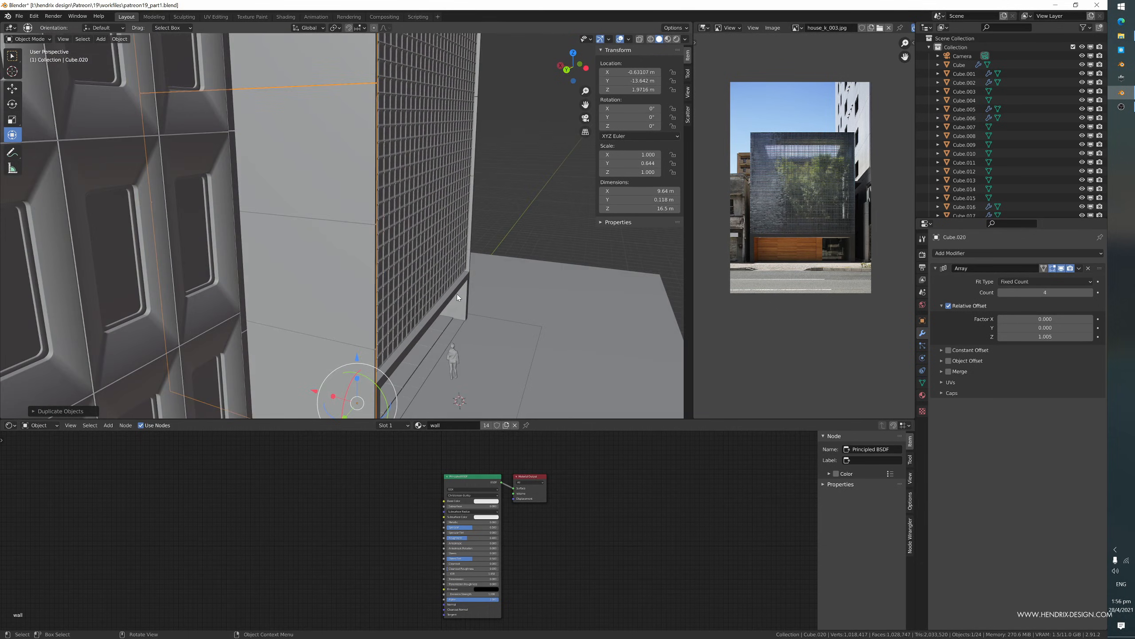
{"action": "left_click", "coordinate": [437, 271]}
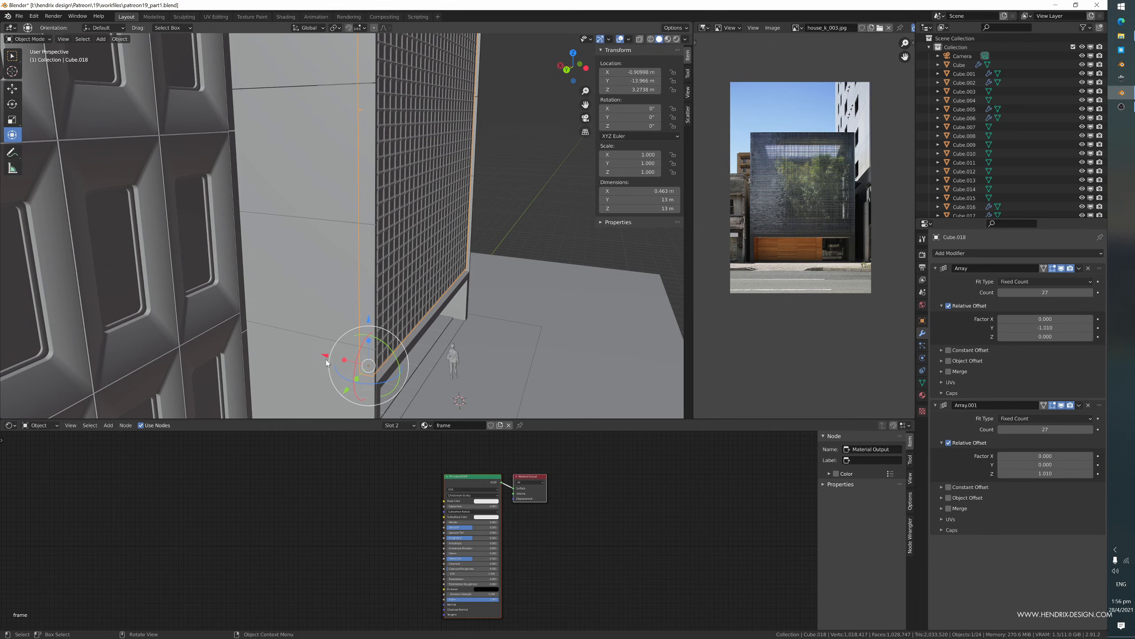
{"action": "left_click_drag", "start_coordinate": [327, 359], "coordinate": [331, 360]}
{"action": "middle_click_drag", "start_coordinate": [339, 377], "coordinate": [387, 294]}
{"action": "left_click", "coordinate": [411, 340]}
- Duplicate the base glass block within the glass-block wall's mesh about 0.42 m downward along Z
{"action": "scroll", "coordinate": [376, 329], "scroll_direction": "up", "scroll_amount": 5}
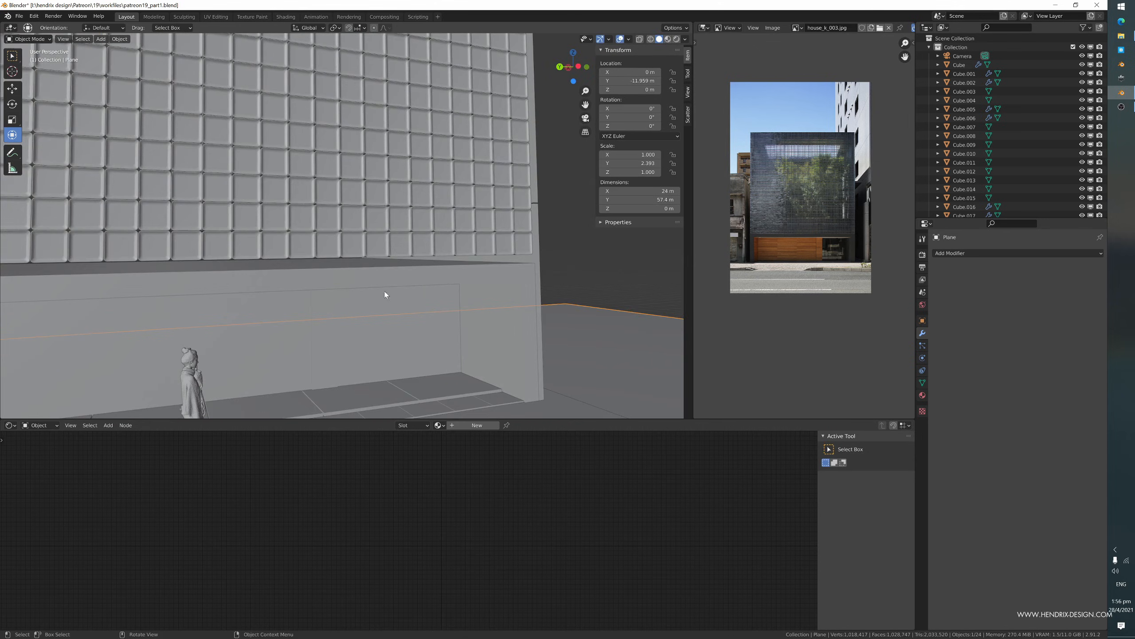
{"action": "left_click", "coordinate": [367, 249]}
{"action": "middle_click_drag", "start_coordinate": [147, 268], "coordinate": [392, 269], "text": "shift"}
{"action": "scroll", "coordinate": [131, 272], "scroll_direction": "up", "scroll_amount": 5}
{"action": "middle_click_drag", "start_coordinate": [131, 272], "coordinate": [275, 262], "text": "shift"}
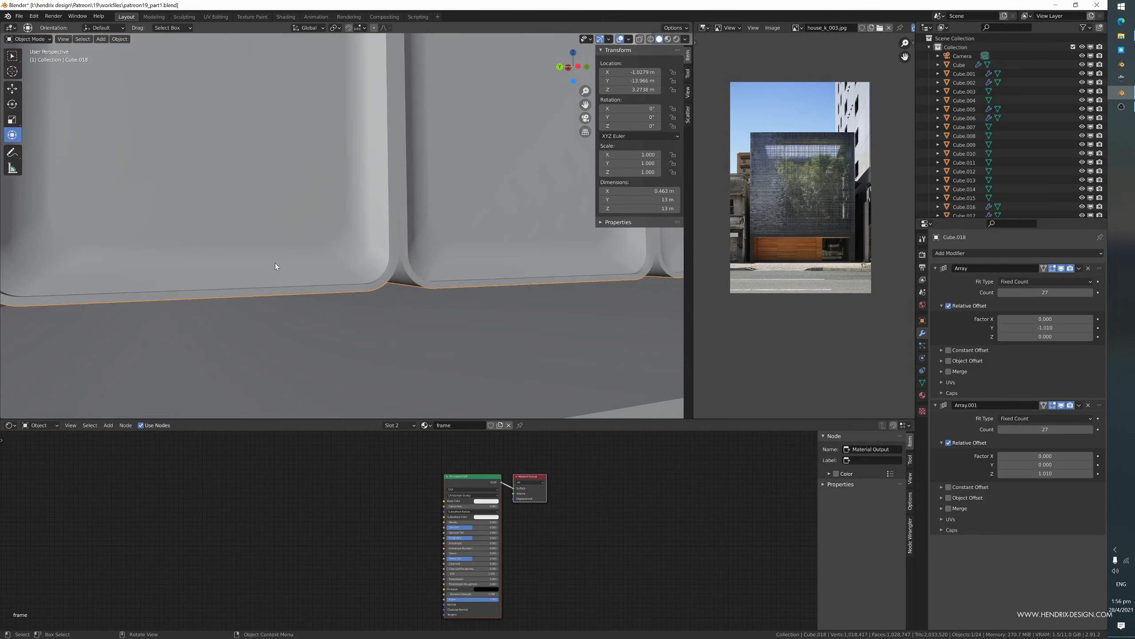
{"action": "scroll", "coordinate": [271, 262], "scroll_direction": "down", "scroll_amount": 5}
{"action": "key", "text": "Tab"}
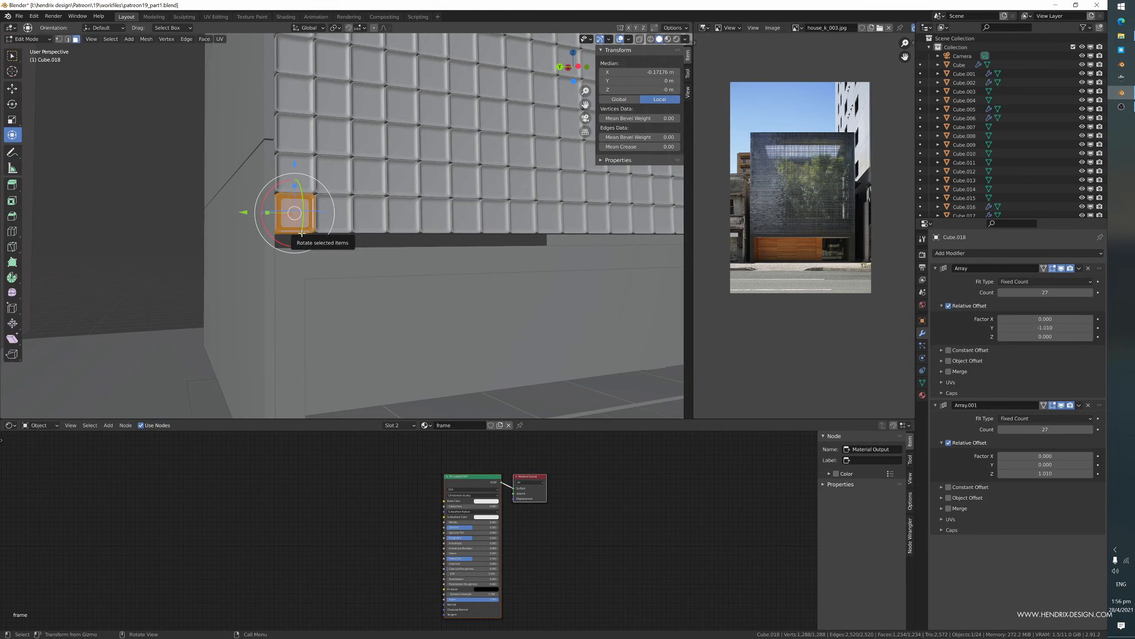
{"action": "key", "text": "shift+d"}
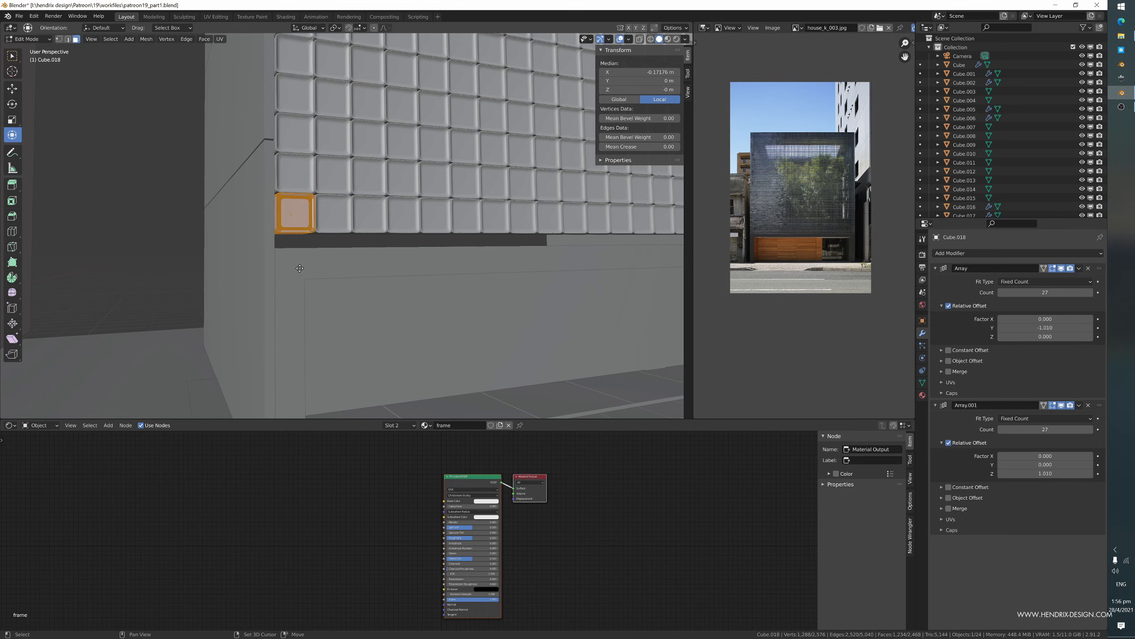
{"action": "key", "text": "z"}
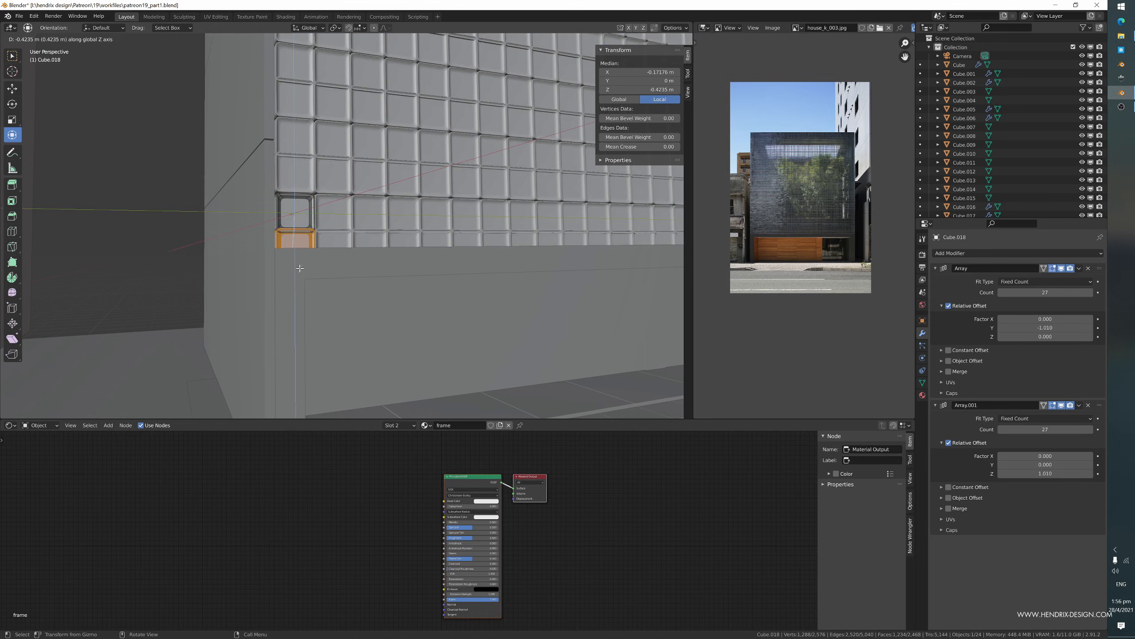
{"action": "left_click", "coordinate": [300, 268]}
- Remove the Array modifier that repeats the glass blocks along Y, keeping only the vertical array
{"action": "left_click", "coordinate": [1088, 268]}
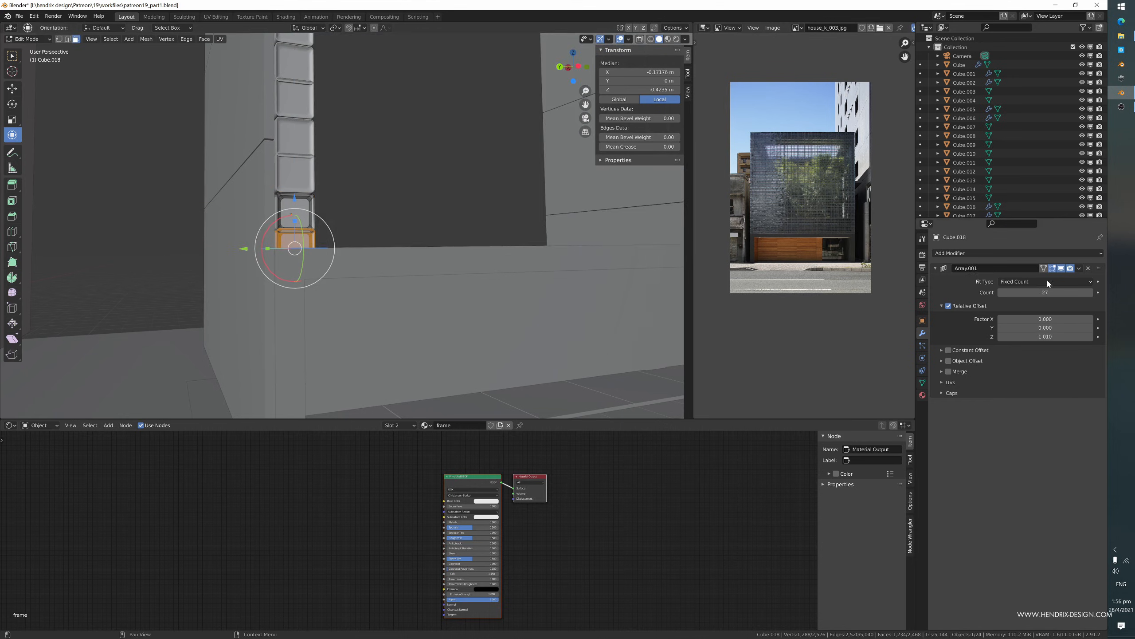
{"action": "scroll", "coordinate": [315, 259], "scroll_direction": "up", "scroll_amount": 8}
{"action": "scroll", "coordinate": [315, 259], "scroll_direction": "down", "scroll_amount": 10}
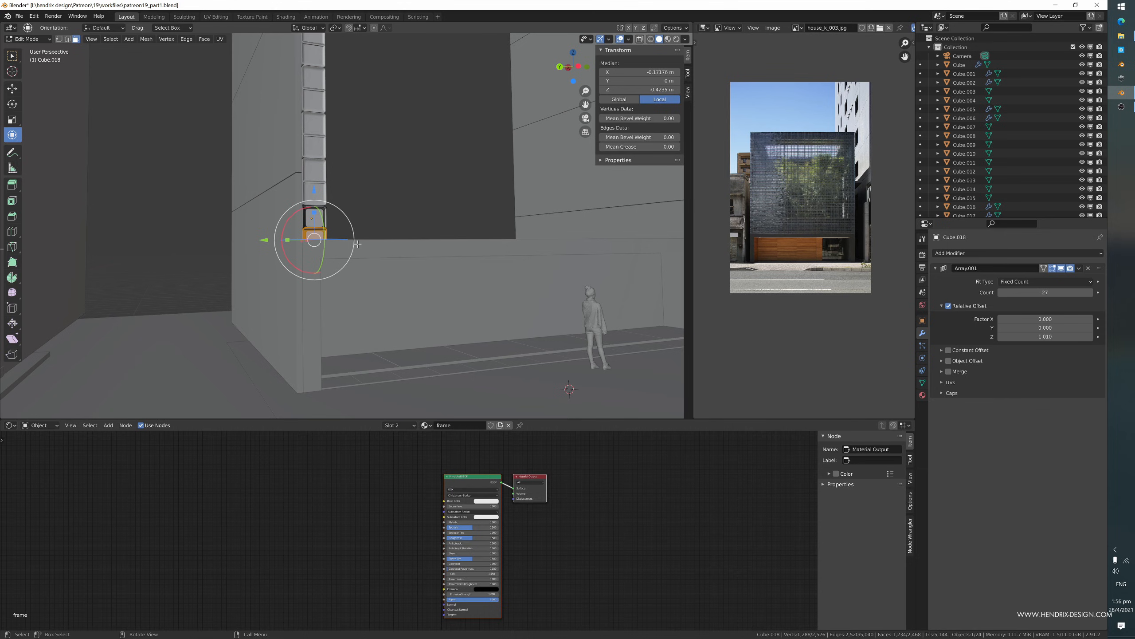
- Select the front glass face of the duplicated block at the foot of the glass-block column in Edit Mode
{"action": "key", "text": "Tab"}
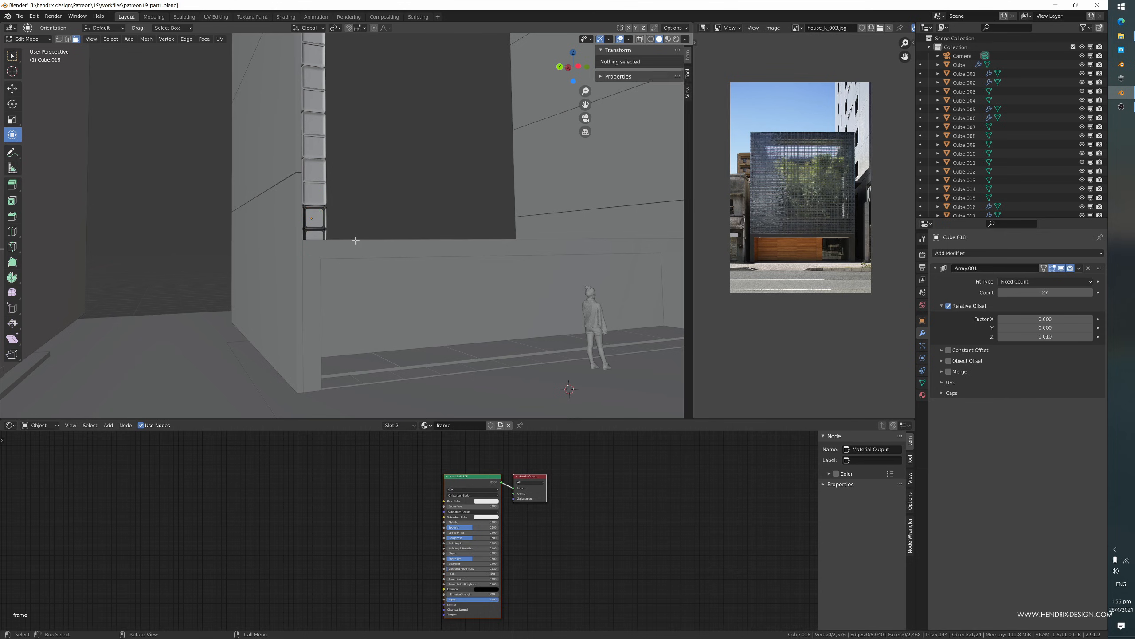
{"action": "middle_click_drag", "start_coordinate": [355, 240], "coordinate": [338, 269]}
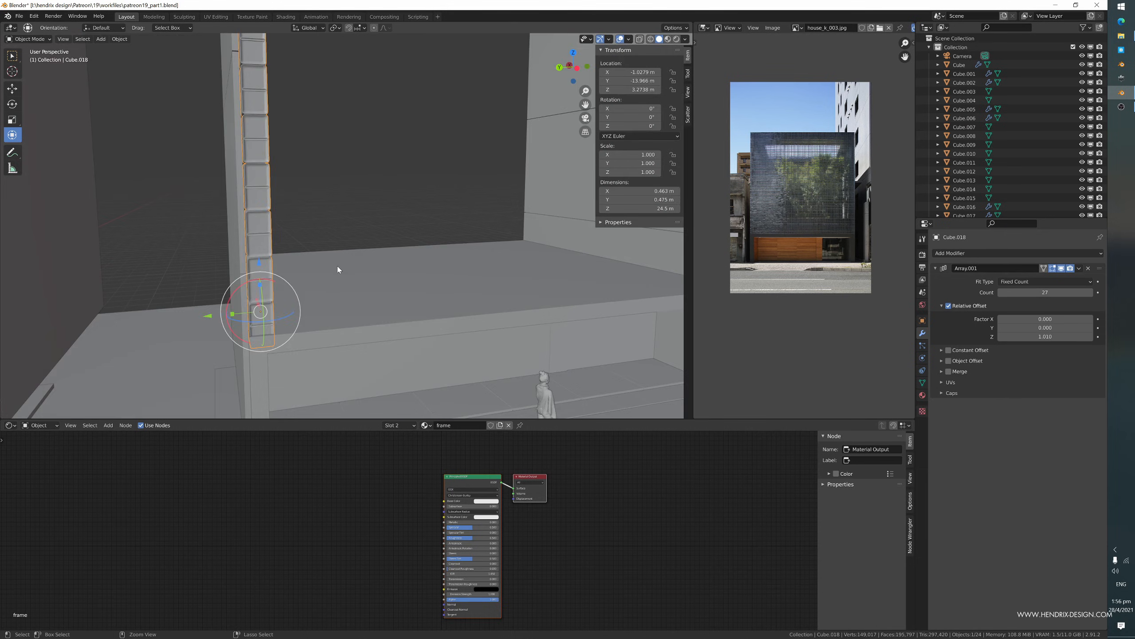
{"action": "key", "text": "Tab"}
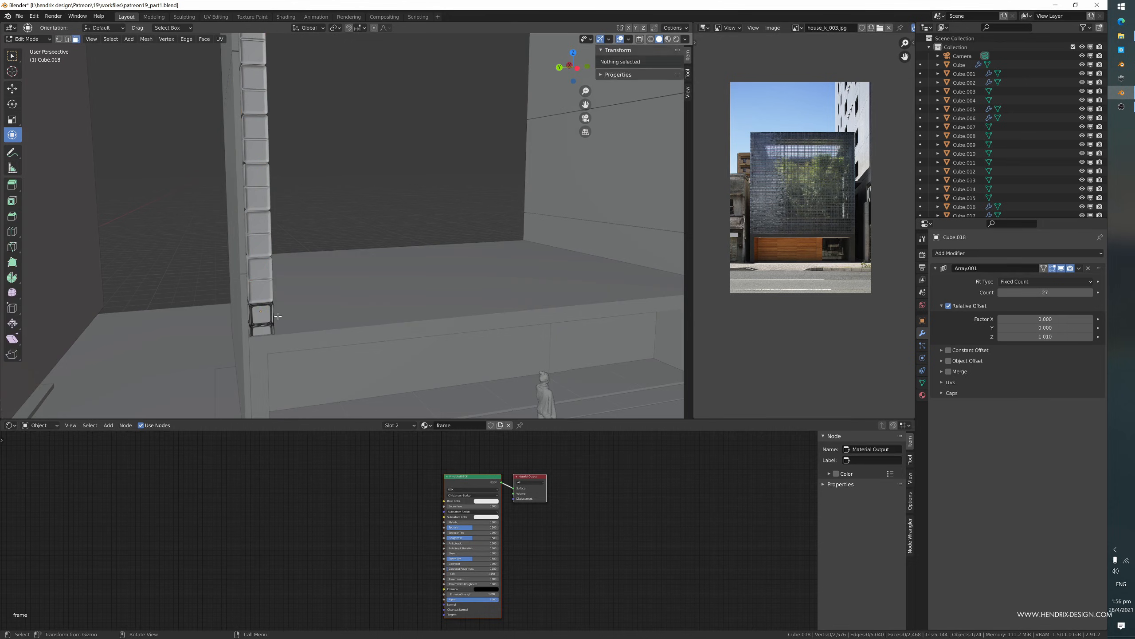
{"action": "left_click", "coordinate": [267, 329]}
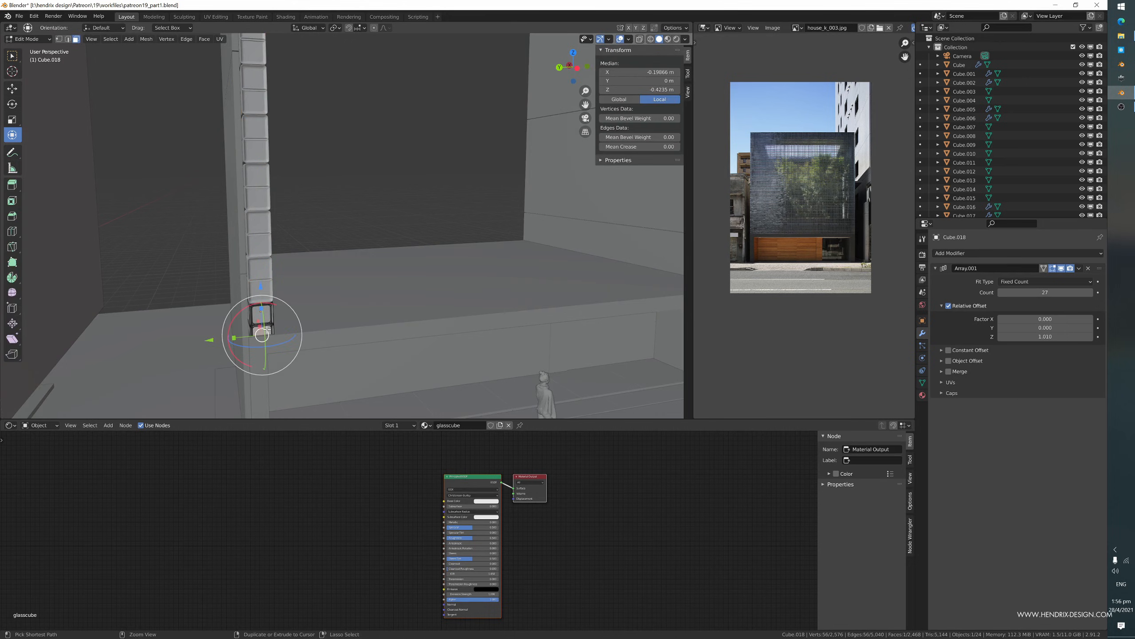
- Separate the bottom glass block's linked geometry from the column into its own object, and return to Object Mode
{"action": "key", "text": "ctrl+l"}
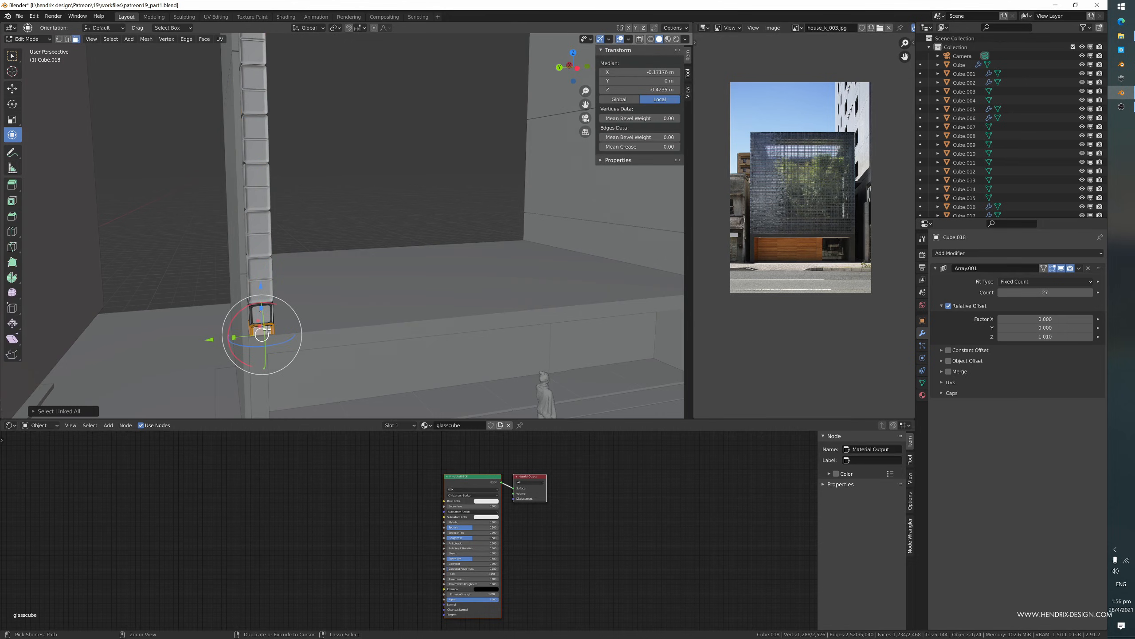
{"action": "key", "text": "x"}
{"action": "left_click", "coordinate": [261, 284]}
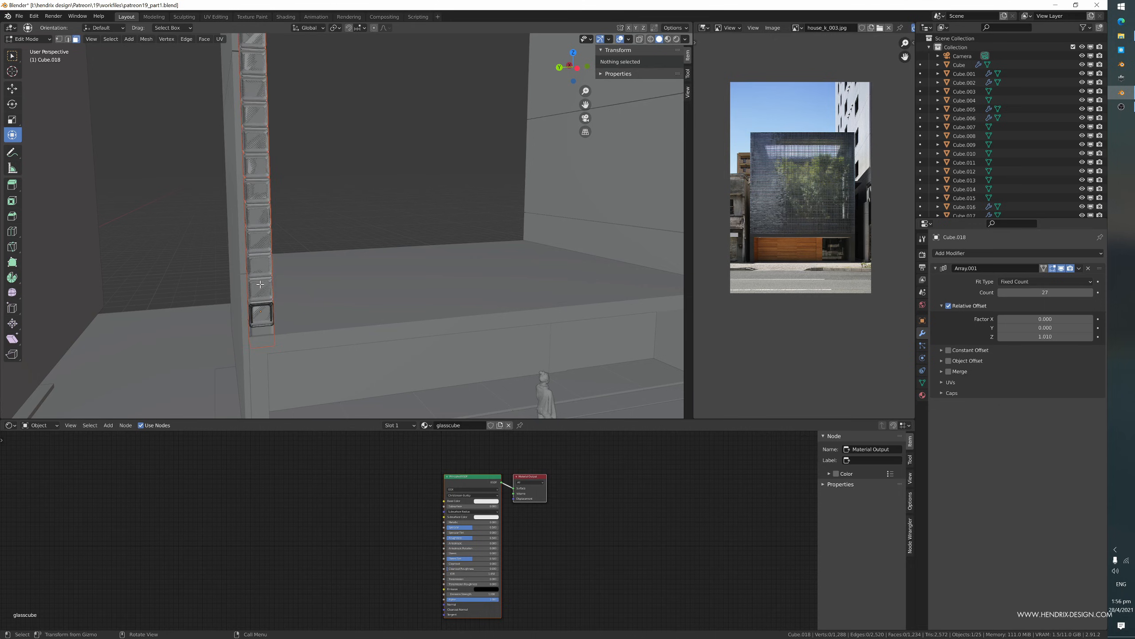
{"action": "key", "text": "Tab"}
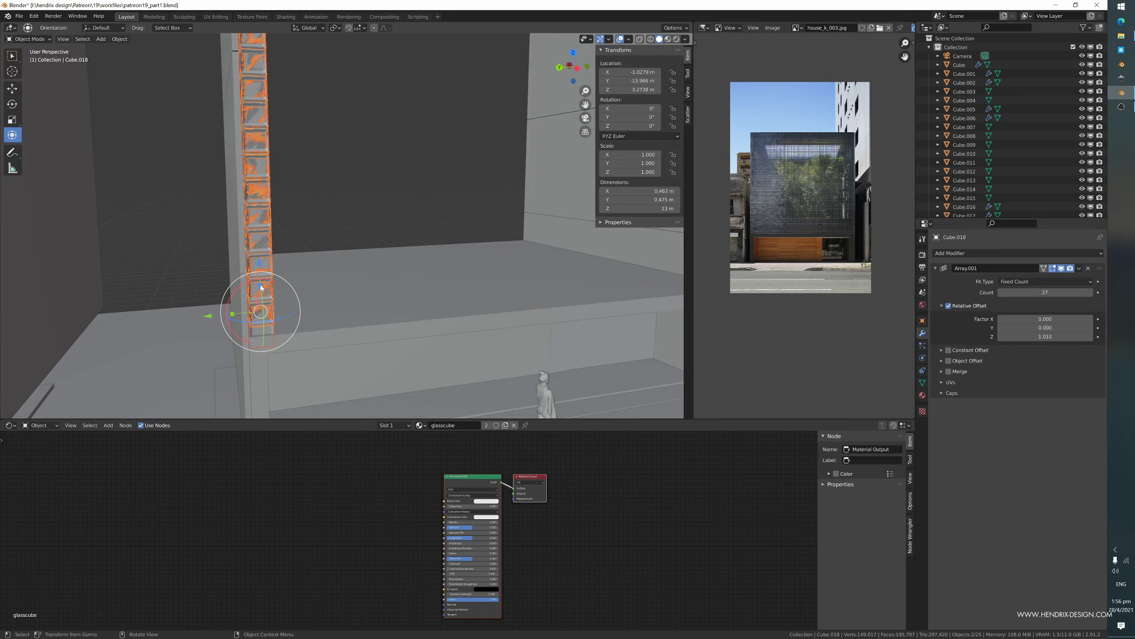
- Set the separated bottom block's array relative offset to -1.01 in Y and 0 in Z
{"action": "left_click", "coordinate": [279, 323]}
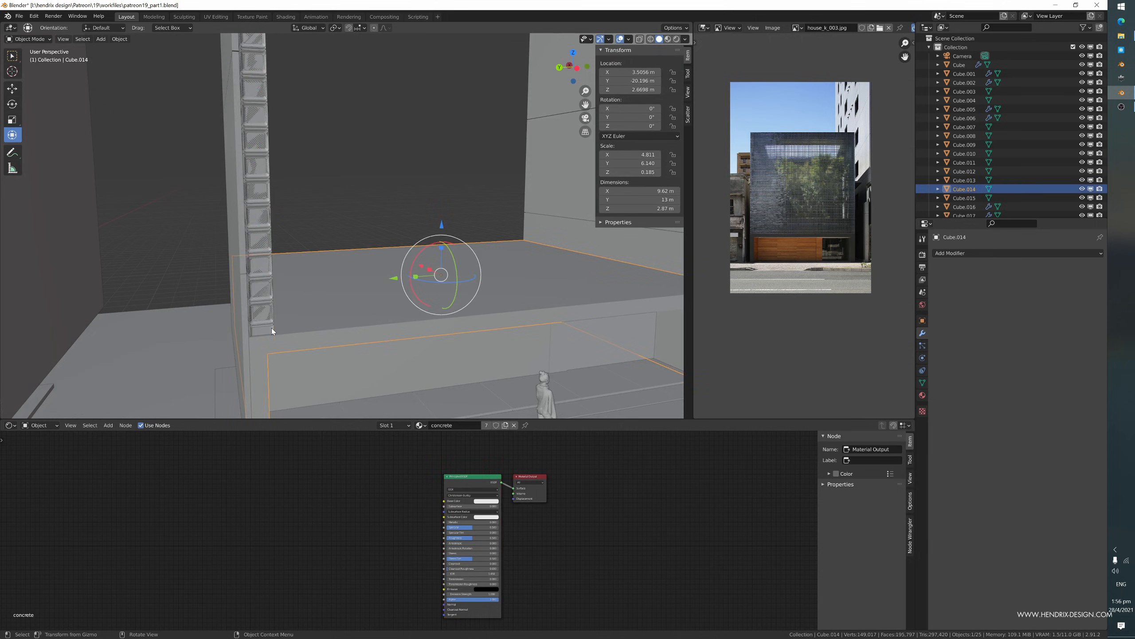
{"action": "left_click", "coordinate": [271, 329]}
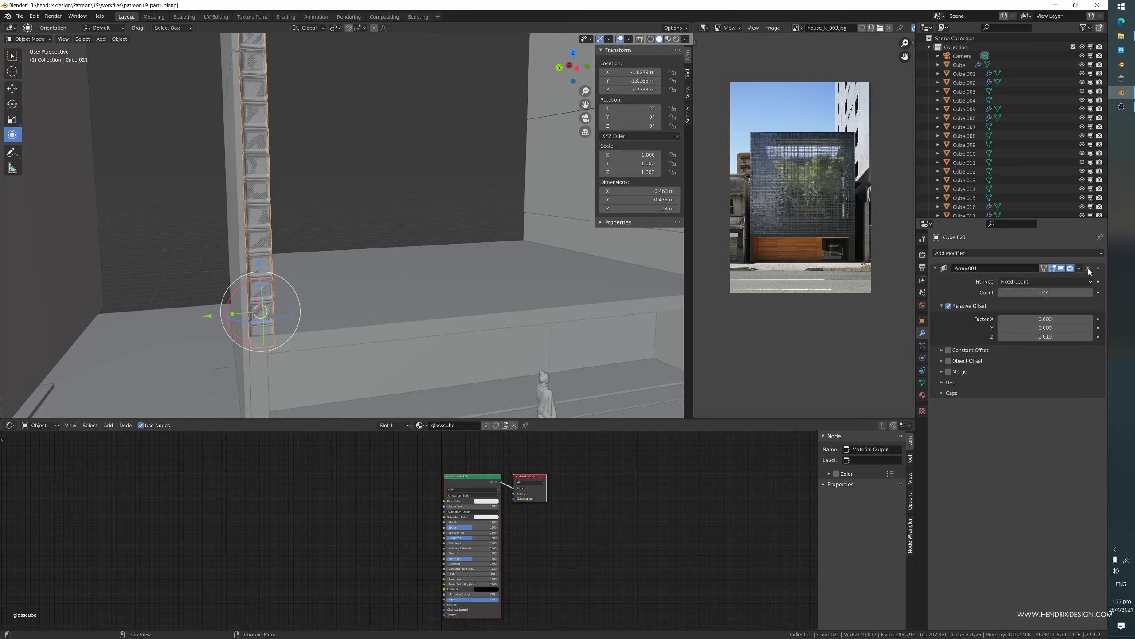
{"action": "left_click", "coordinate": [1088, 268]}
{"action": "key", "text": "ctrl+z"}
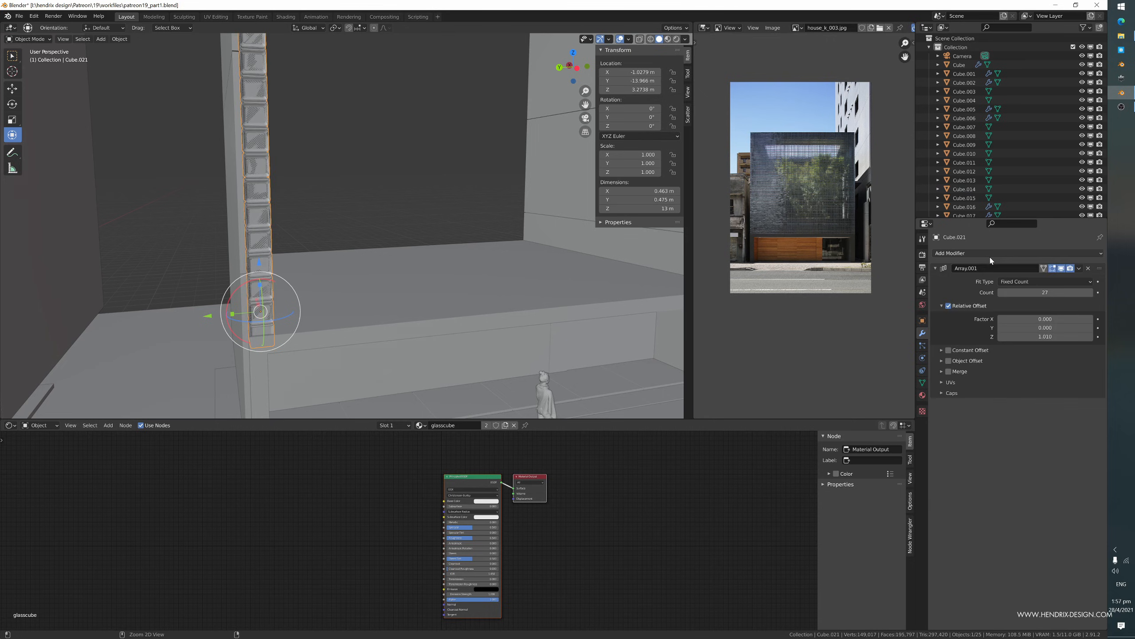
{"action": "left_click", "coordinate": [1037, 336]}
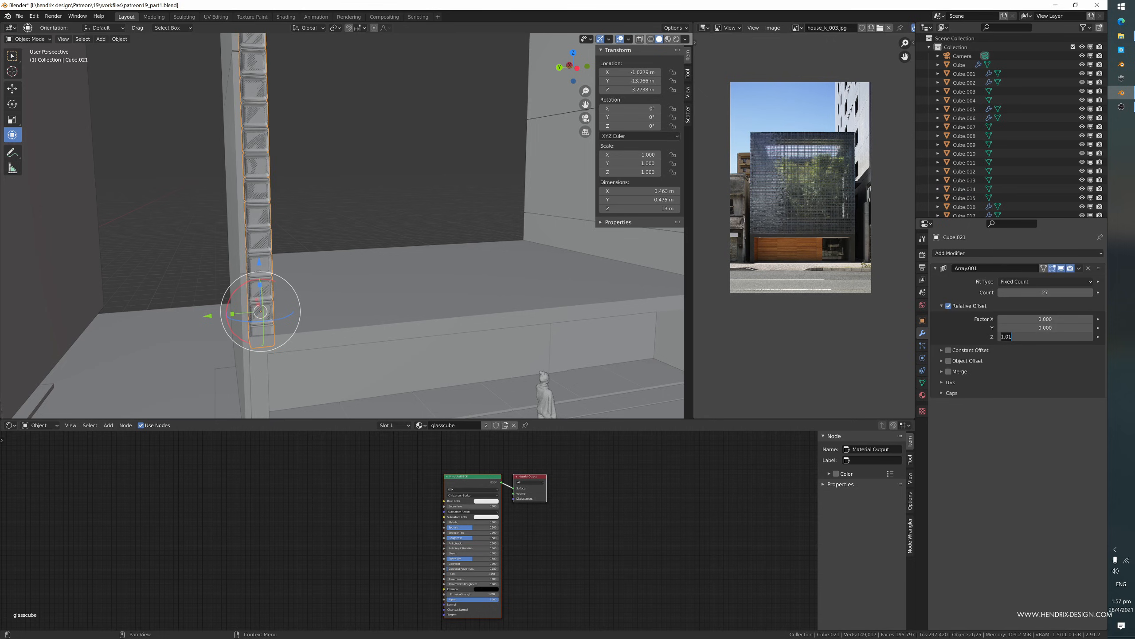
{"action": "key", "text": "Tab"}
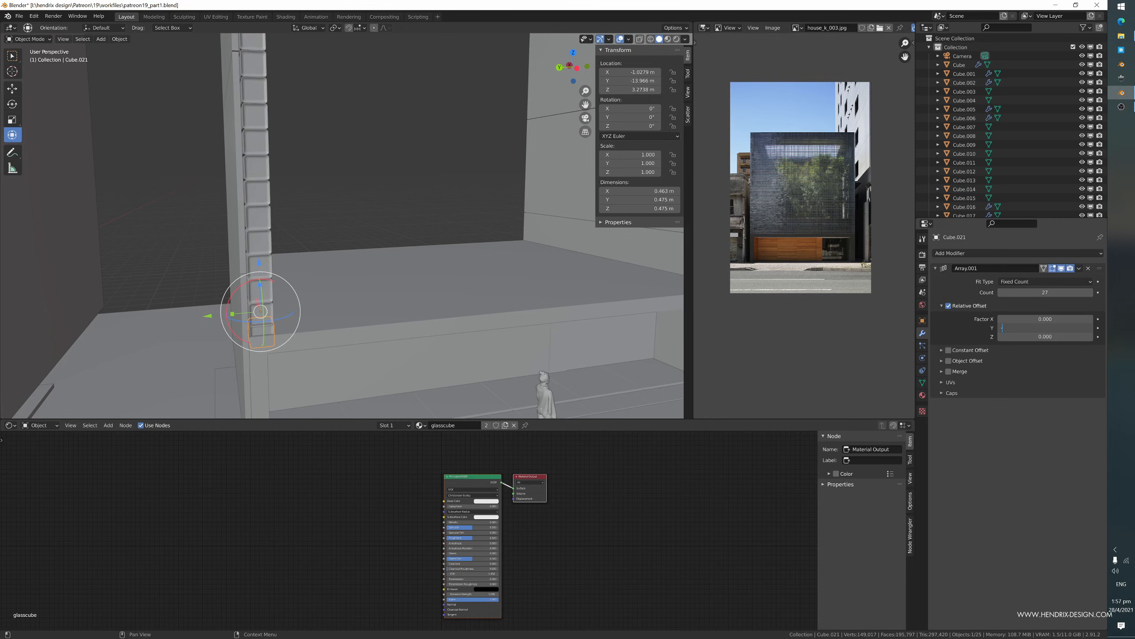
{"action": "type", "text": "-1.01"}
{"action": "key", "text": "Return"}
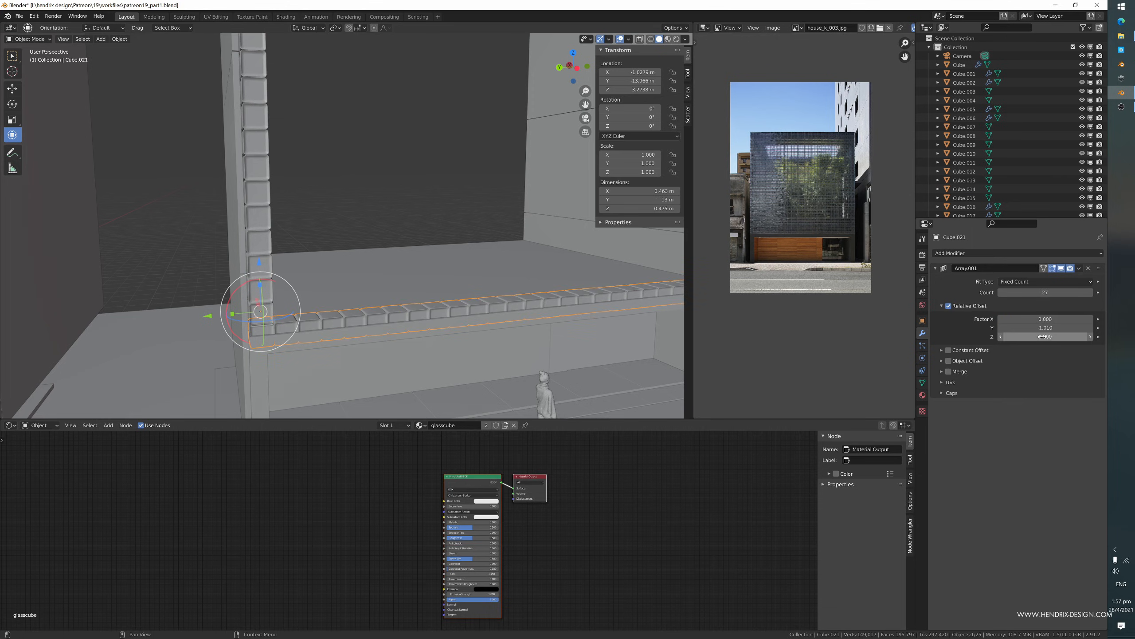
- Add a second Array modifier with a count of 27 to the vertical glass block column
{"action": "left_click", "coordinate": [259, 227]}
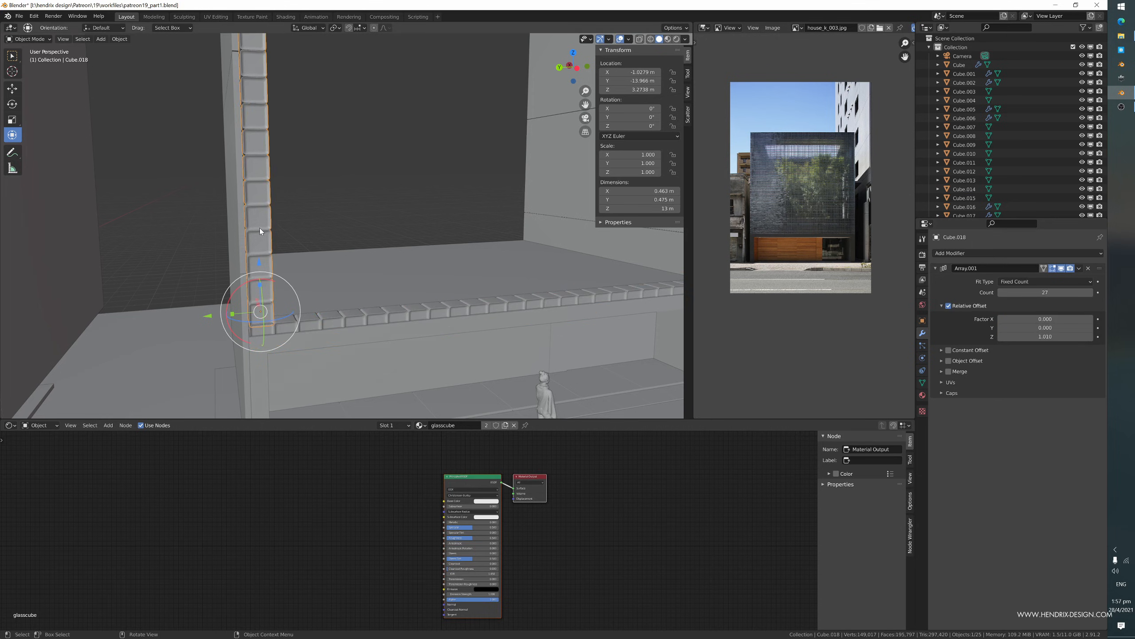
{"action": "left_click", "coordinate": [976, 253]}
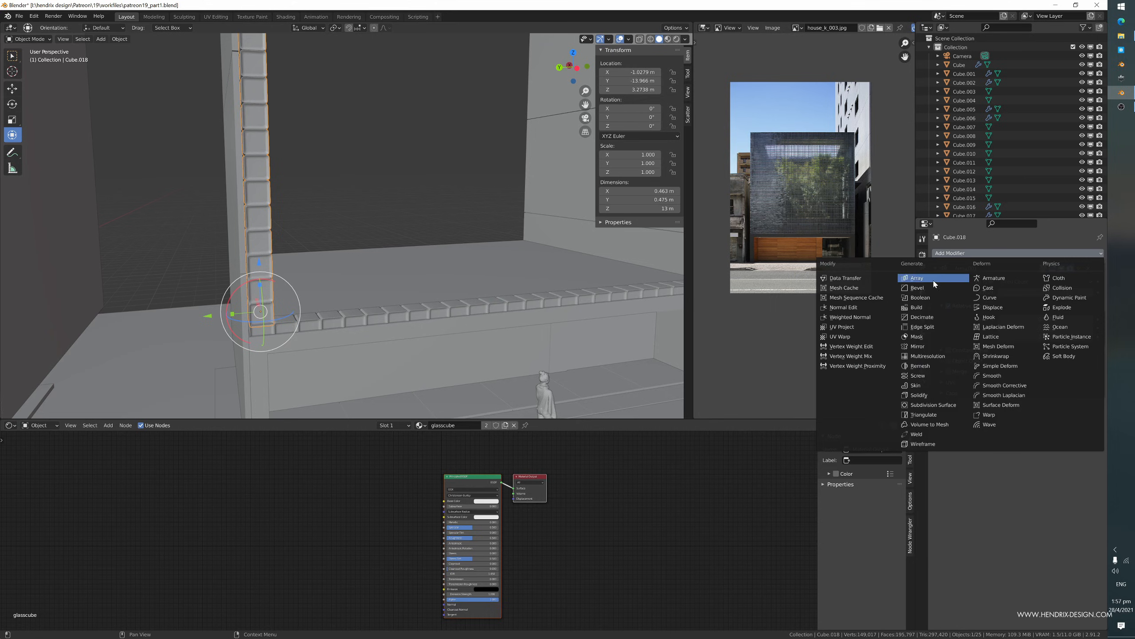
{"action": "left_click", "coordinate": [919, 281]}
{"action": "left_click", "coordinate": [1045, 429]}
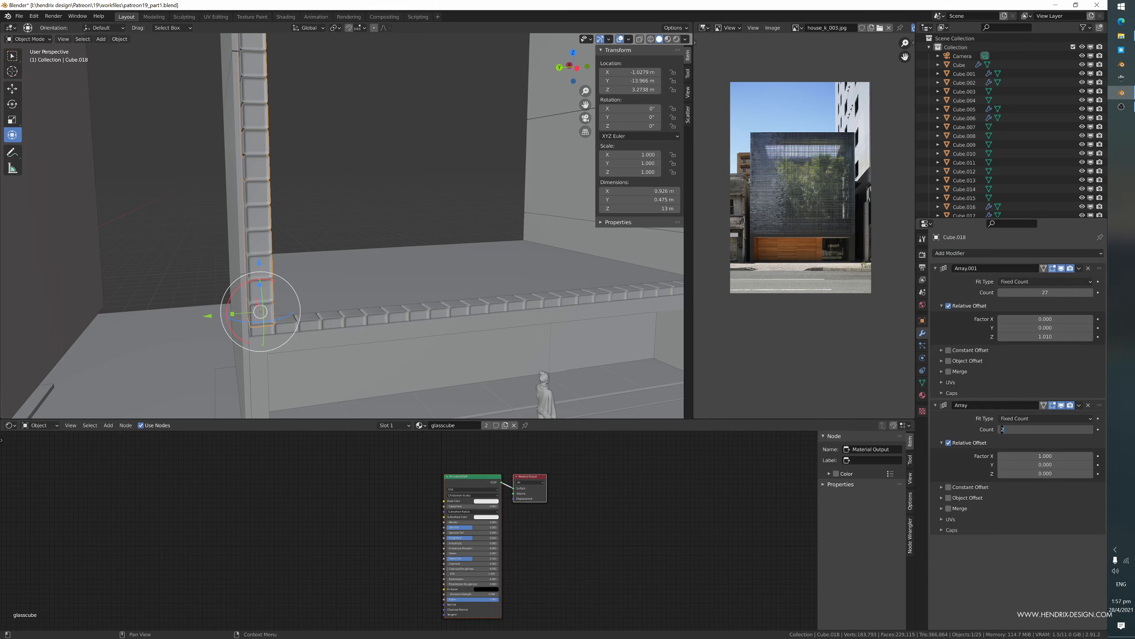
{"action": "key", "text": "Tab"}
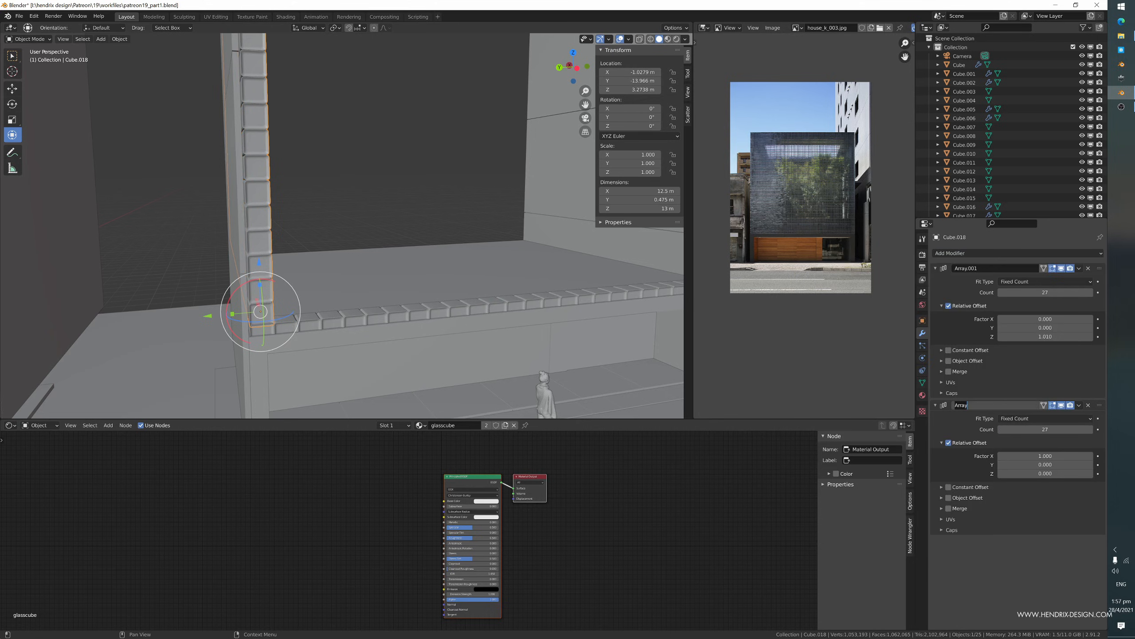
{"action": "key", "text": "Tab"}
{"action": "key", "text": "Tab"}
- Set the second array's relative offset to 0 in X and -1.01 in Y
{"action": "left_click", "coordinate": [1053, 455]}
{"action": "type", "text": "1.0"}
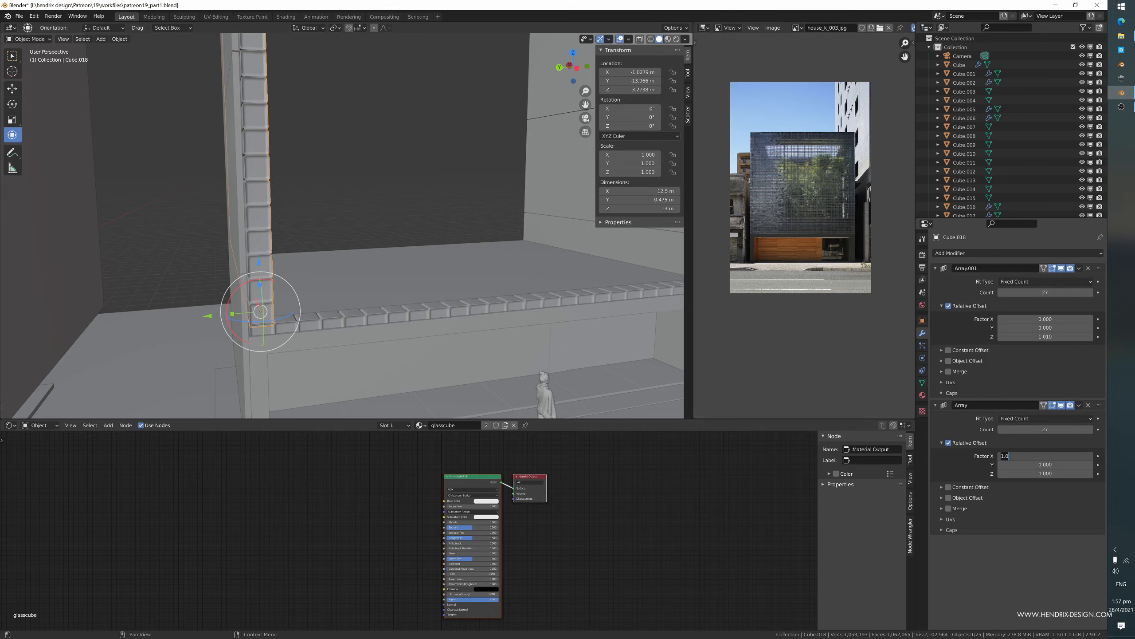
{"action": "key", "text": "Tab"}
{"action": "type", "text": "0.0"}
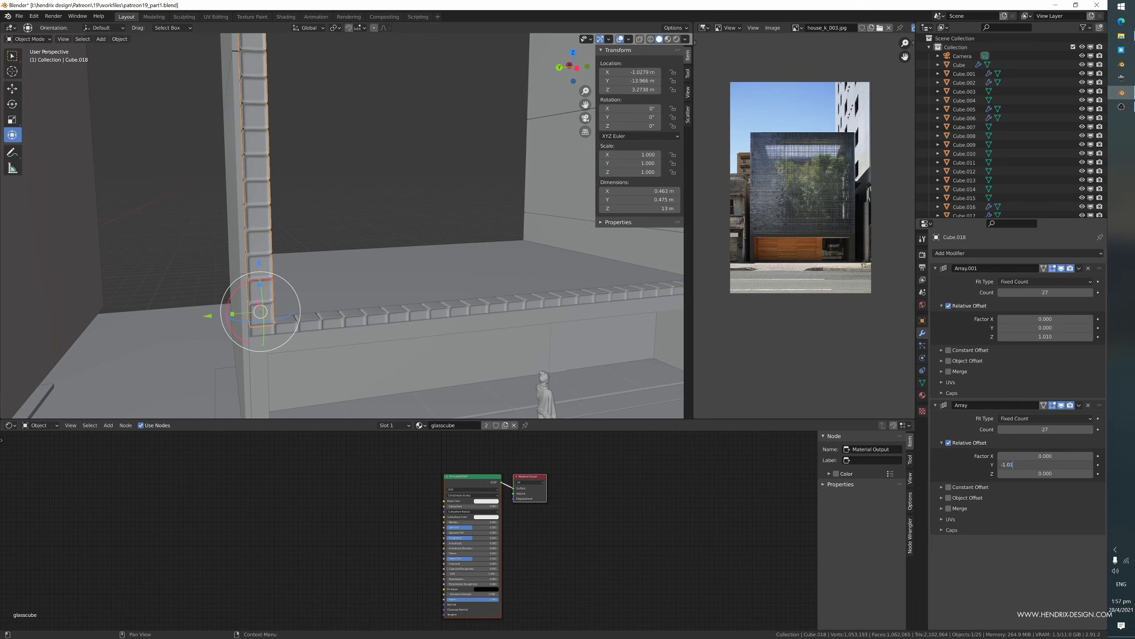
{"action": "key", "text": "Return"}
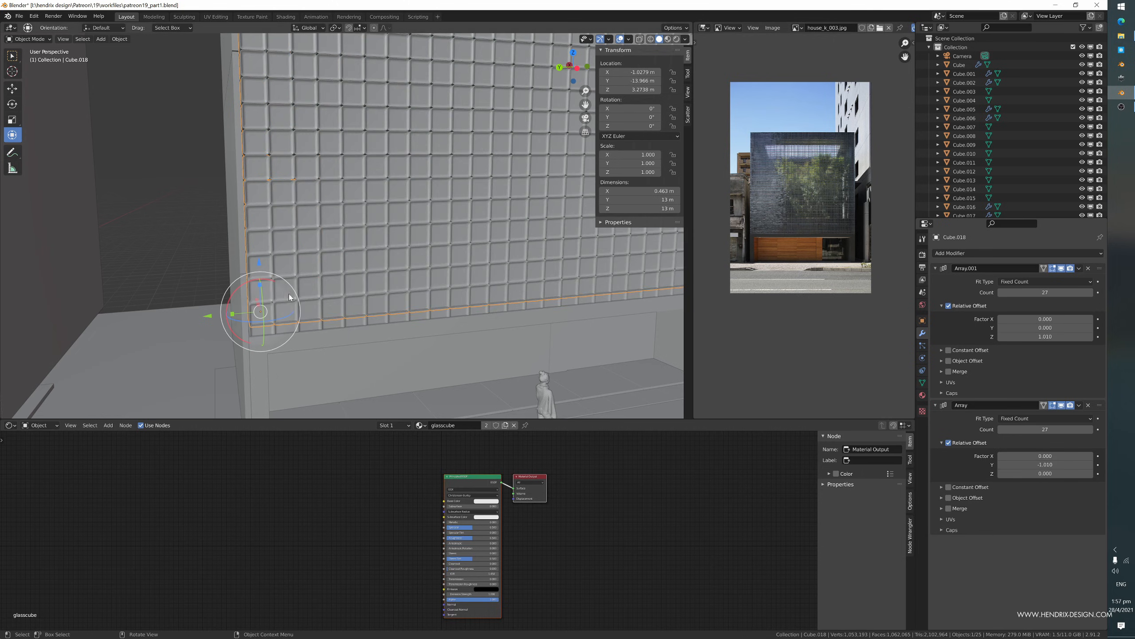
- Select the bottom block row and display the reference photo of the glass block wall with the pedestrian
{"action": "left_click", "coordinate": [309, 328]}
{"action": "scroll", "coordinate": [315, 330], "scroll_direction": "up", "scroll_amount": 12}
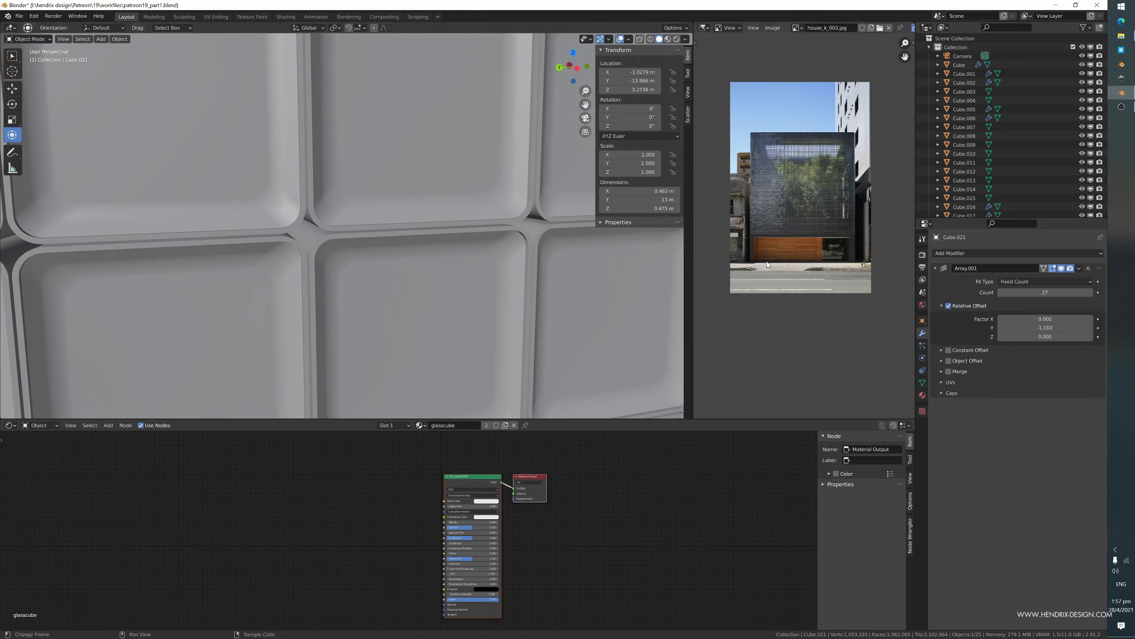
{"action": "left_click", "coordinate": [797, 28]}
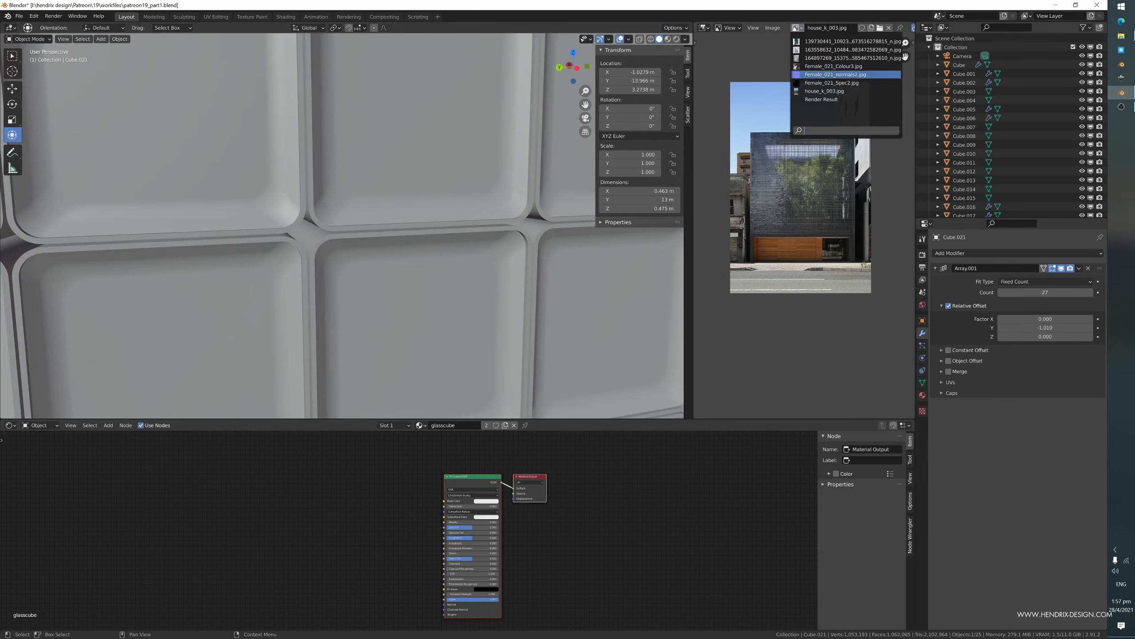
{"action": "left_click", "coordinate": [823, 41]}
{"action": "scroll", "coordinate": [800, 256], "scroll_direction": "up", "scroll_amount": 7}
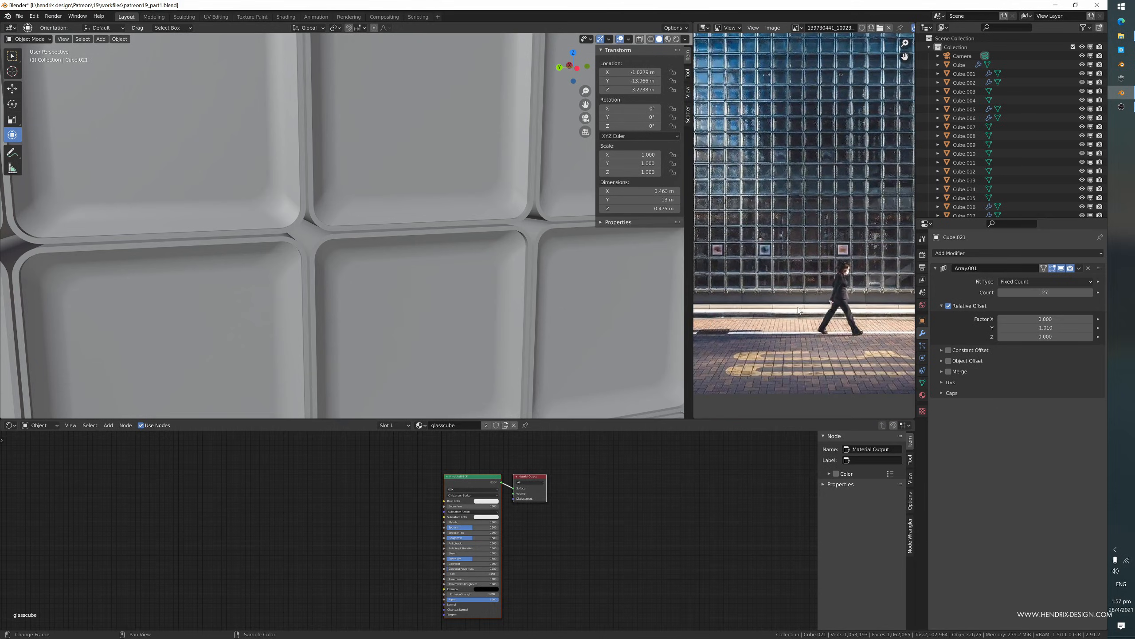
{"action": "scroll", "coordinate": [778, 359], "scroll_direction": "down", "scroll_amount": 3}
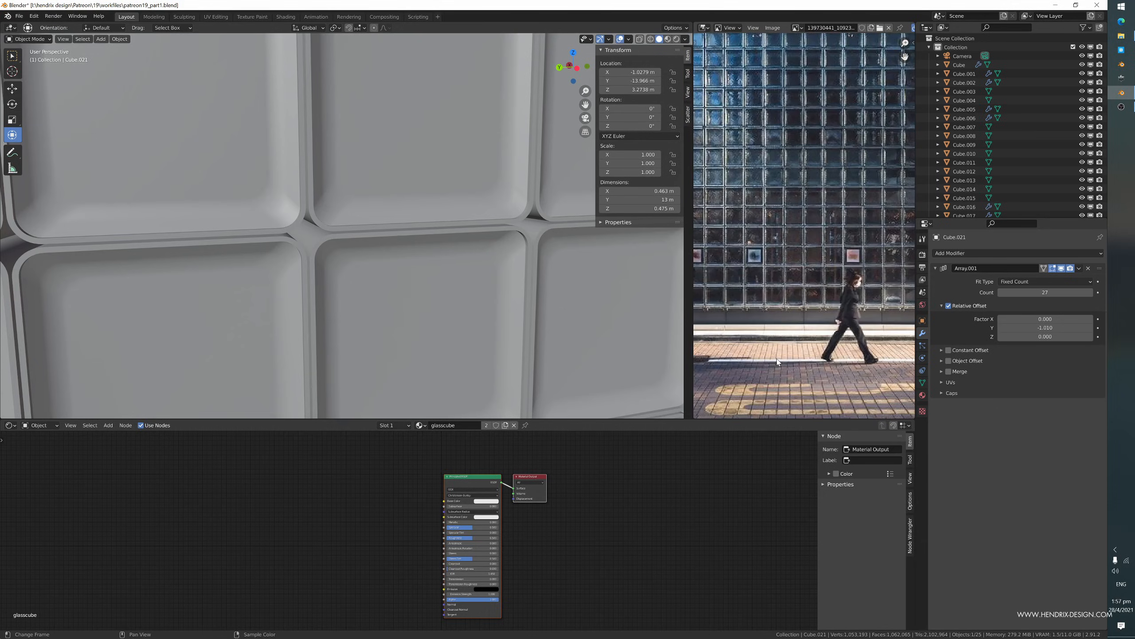
{"action": "scroll", "coordinate": [464, 307], "scroll_direction": "down", "scroll_amount": 10}
{"action": "scroll", "coordinate": [450, 273], "scroll_direction": "up", "scroll_amount": 5}
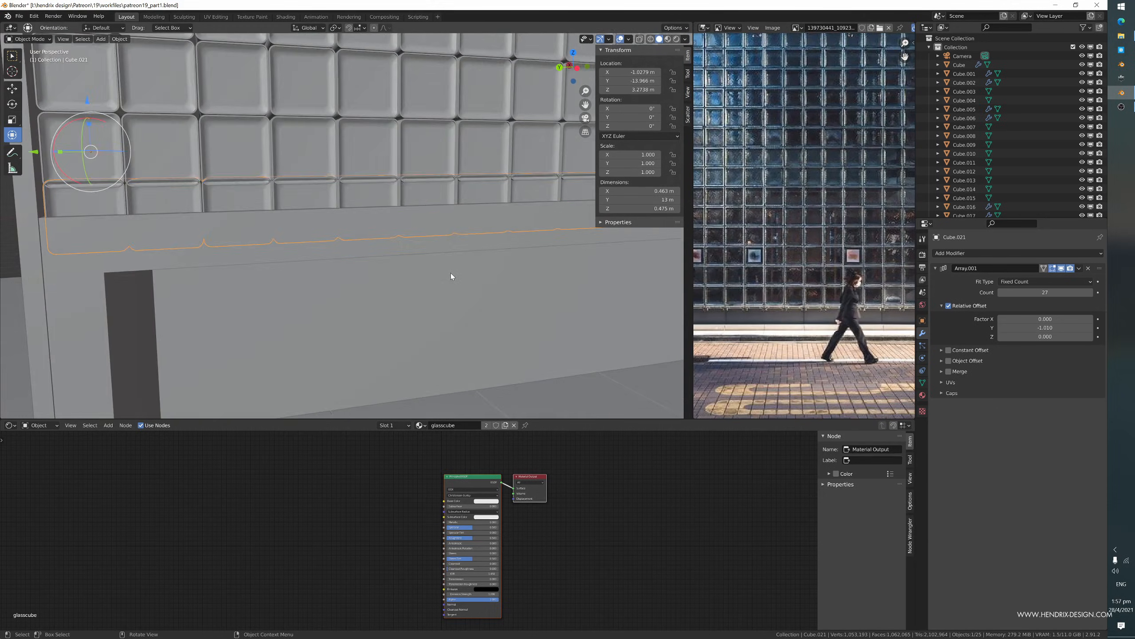
- Open the bottom row's block for mesh editing with X-ray display enabled
{"action": "left_click_drag", "start_coordinate": [126, 135], "coordinate": [119, 135]}
{"action": "key", "text": "Tab"}
{"action": "scroll", "coordinate": [173, 245], "scroll_direction": "up", "scroll_amount": 3}
{"action": "middle_click_drag", "start_coordinate": [173, 245], "coordinate": [216, 264]}
{"action": "key", "text": "alt+z"}
{"action": "middle_click_drag", "start_coordinate": [250, 313], "coordinate": [251, 291]}
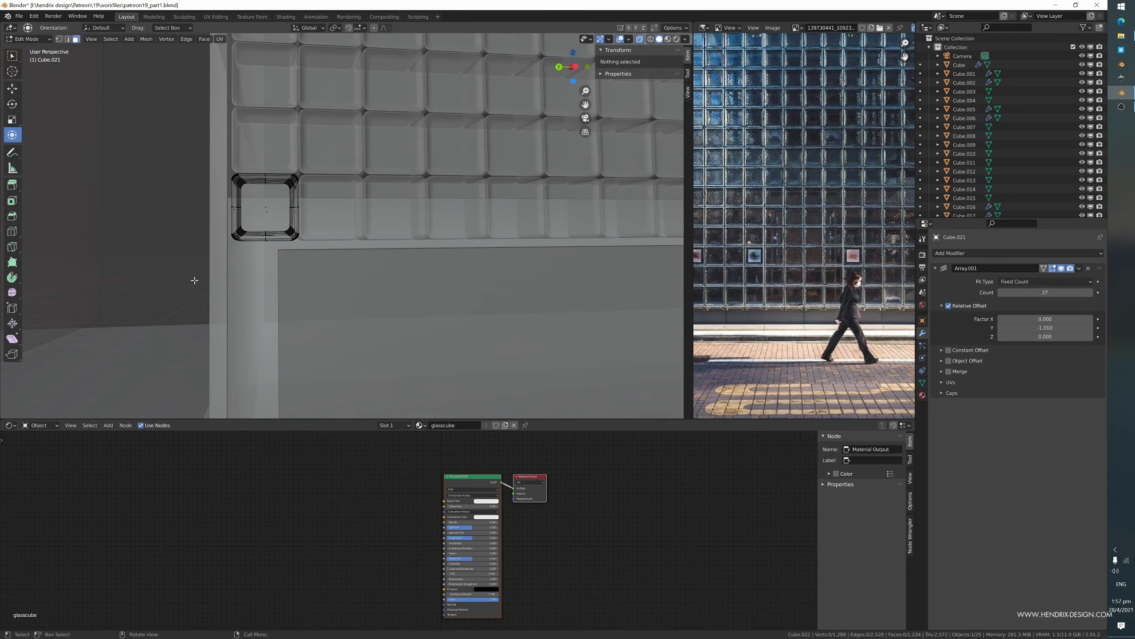
- Delete the lower half of the bottom row's block, including its flat centre panel
{"action": "left_click_drag", "start_coordinate": [191, 285], "coordinate": [357, 197]}
{"action": "middle_click_drag", "start_coordinate": [357, 211], "coordinate": [356, 214]}
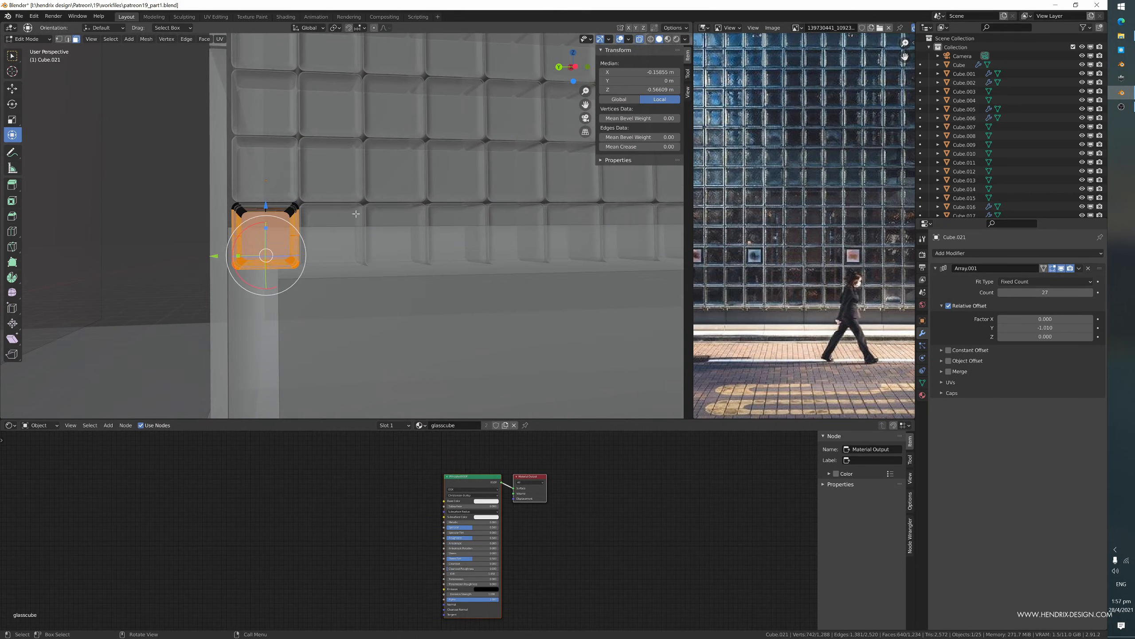
{"action": "scroll", "coordinate": [313, 289], "scroll_direction": "up", "scroll_amount": 3}
{"action": "scroll", "coordinate": [311, 289], "scroll_direction": "down", "scroll_amount": 3}
{"action": "left_click_drag", "start_coordinate": [203, 290], "coordinate": [318, 247]}
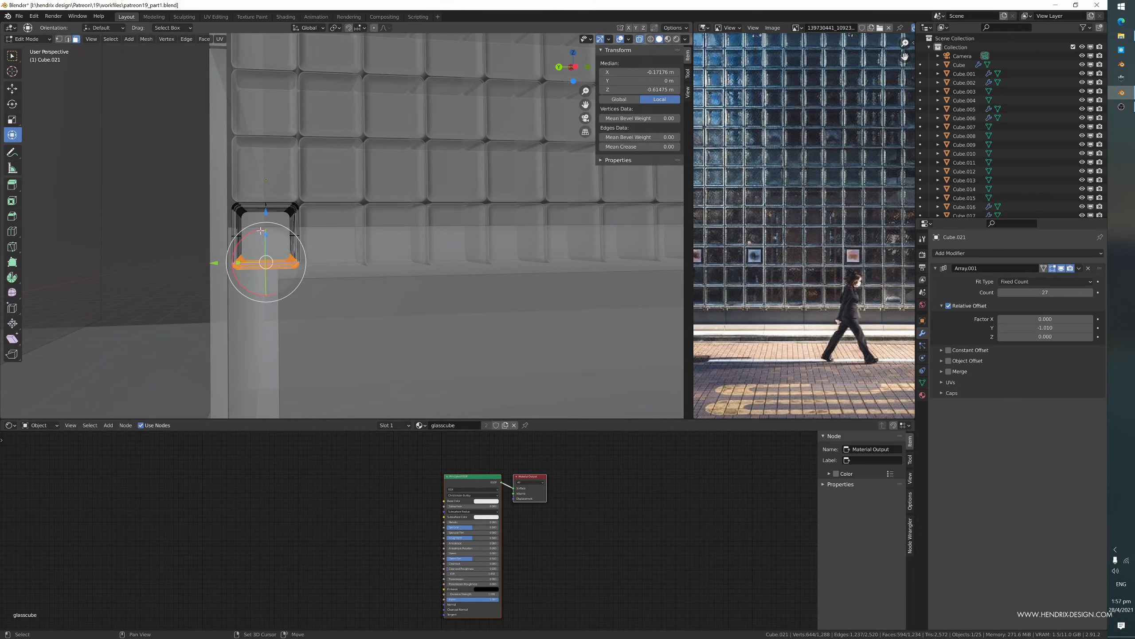
{"action": "key", "text": "x"}
{"action": "left_click", "coordinate": [278, 258]}
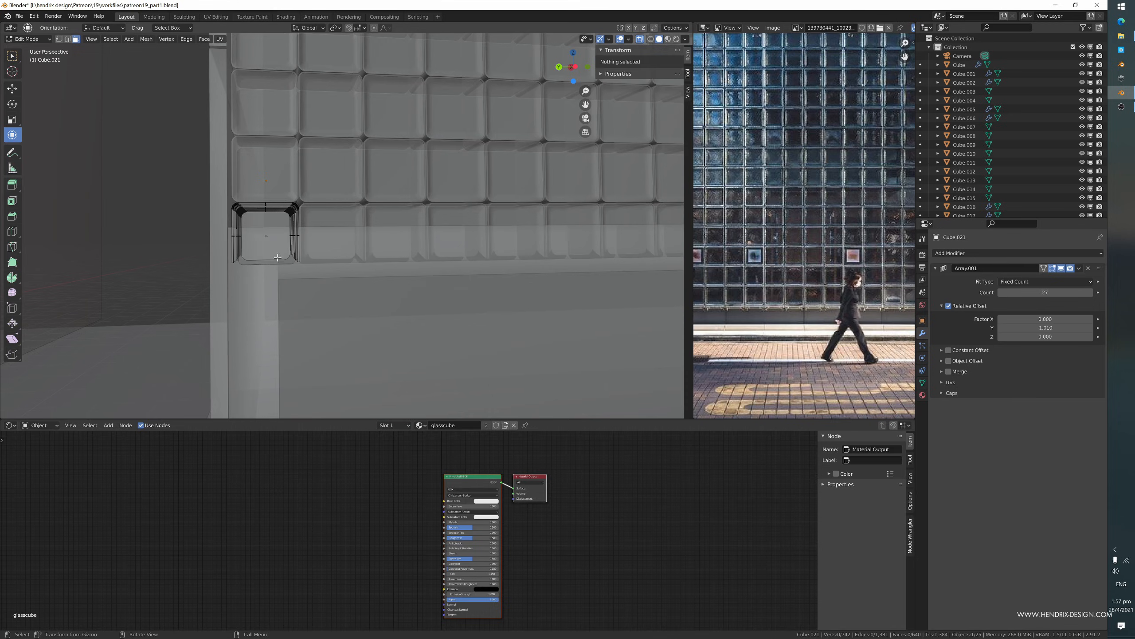
{"action": "key", "text": "ctrl+z"}
{"action": "key", "text": "x"}
{"action": "left_click", "coordinate": [277, 250]}
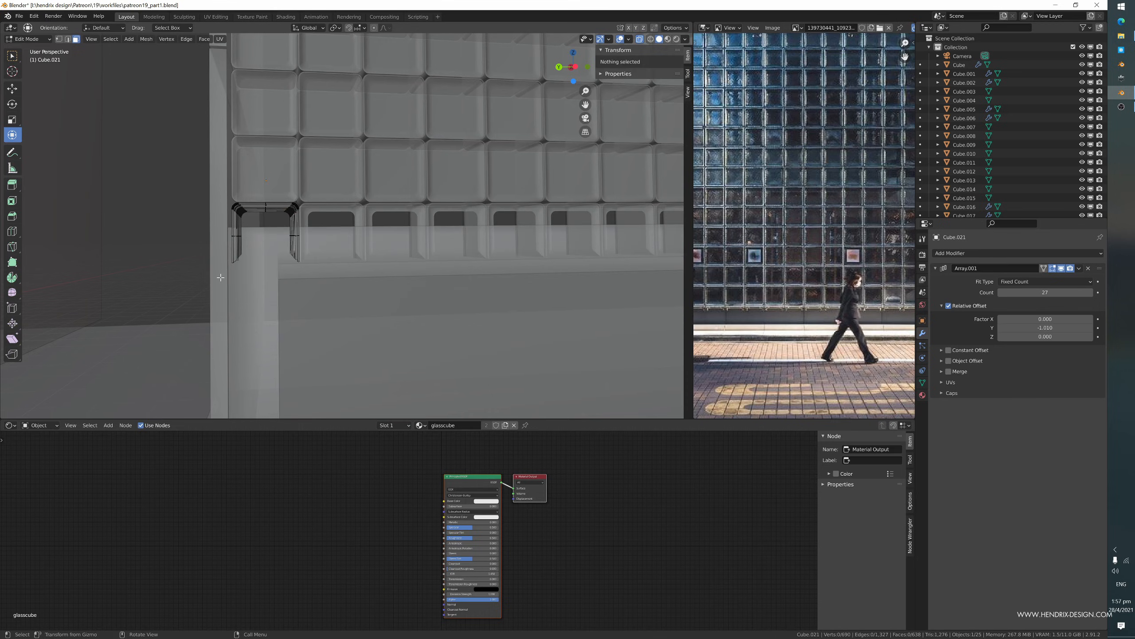
- Flatten the open lower edges of the cut block by scaling them to 0 along Z
{"action": "key", "text": "2"}
{"action": "left_click_drag", "start_coordinate": [220, 276], "coordinate": [326, 246]}
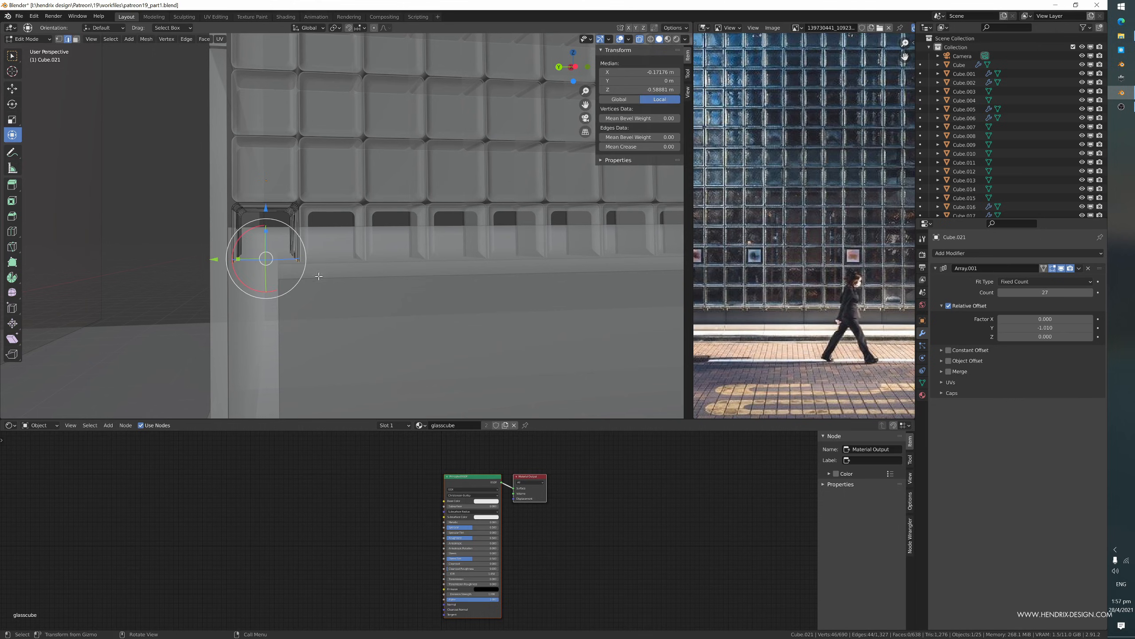
{"action": "key", "text": "s"}
{"action": "key", "text": "z"}
{"action": "key", "text": "0"}
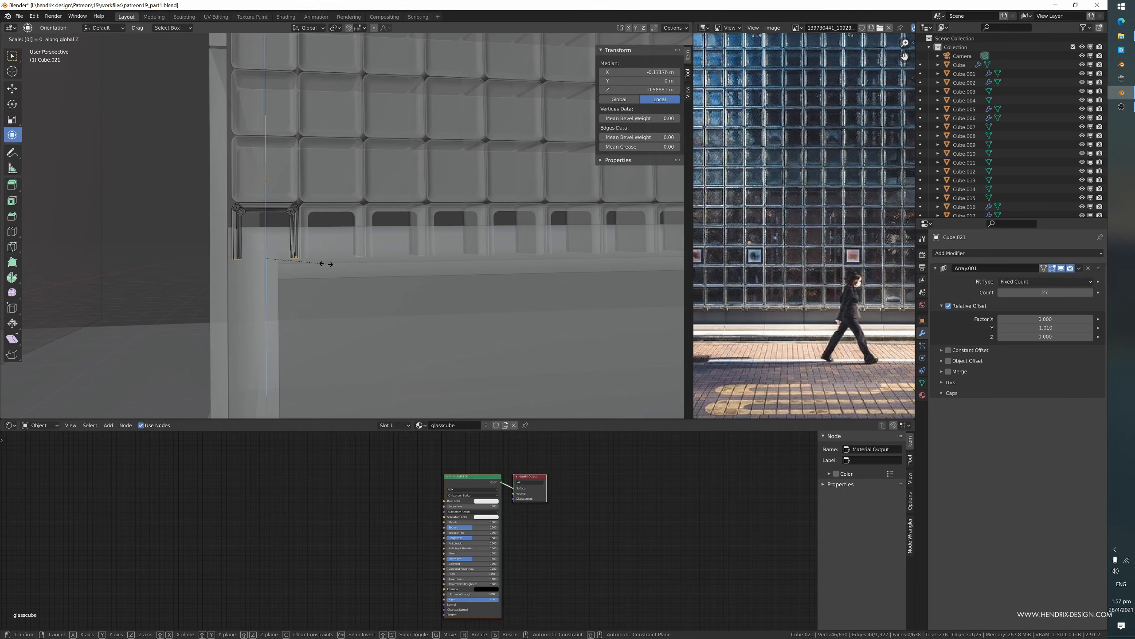
{"action": "key", "text": "Return"}
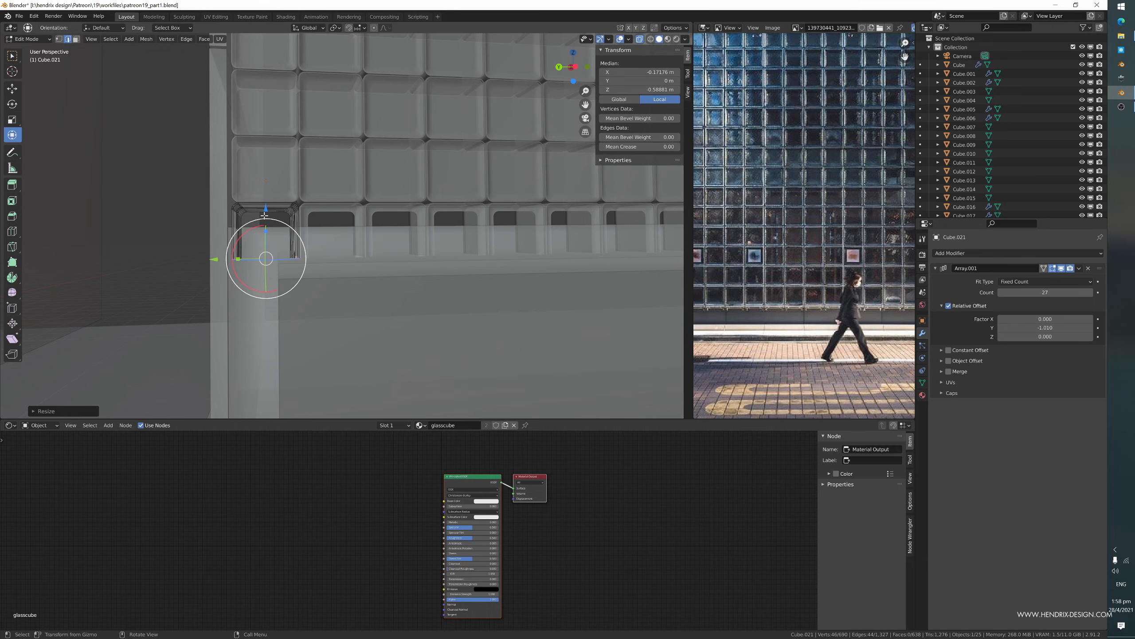
- Raise the flattened lower edges about 0.29 m along Z to shorten the bottom row
{"action": "key", "text": "g"}
{"action": "key", "text": "z"}
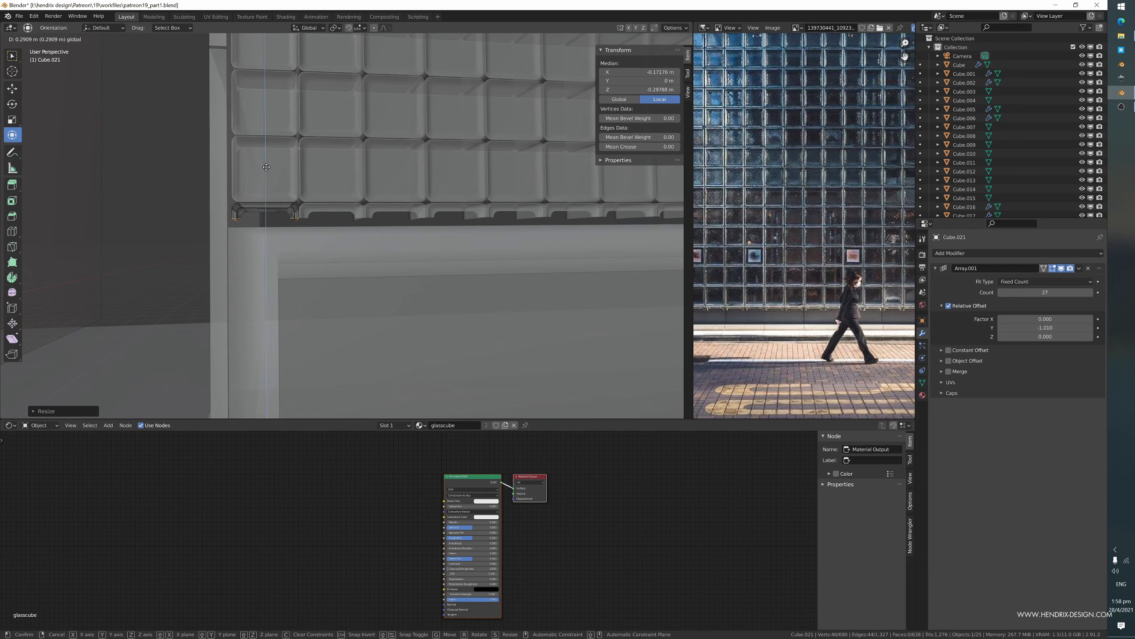
{"action": "left_click", "coordinate": [267, 167]}
- Examine the shortened bottom row's cut ends and how they meet the wall base
{"action": "scroll", "coordinate": [257, 206], "scroll_direction": "up", "scroll_amount": 6}
{"action": "scroll", "coordinate": [257, 206], "scroll_direction": "down", "scroll_amount": 1}
{"action": "key", "text": "Tab"}
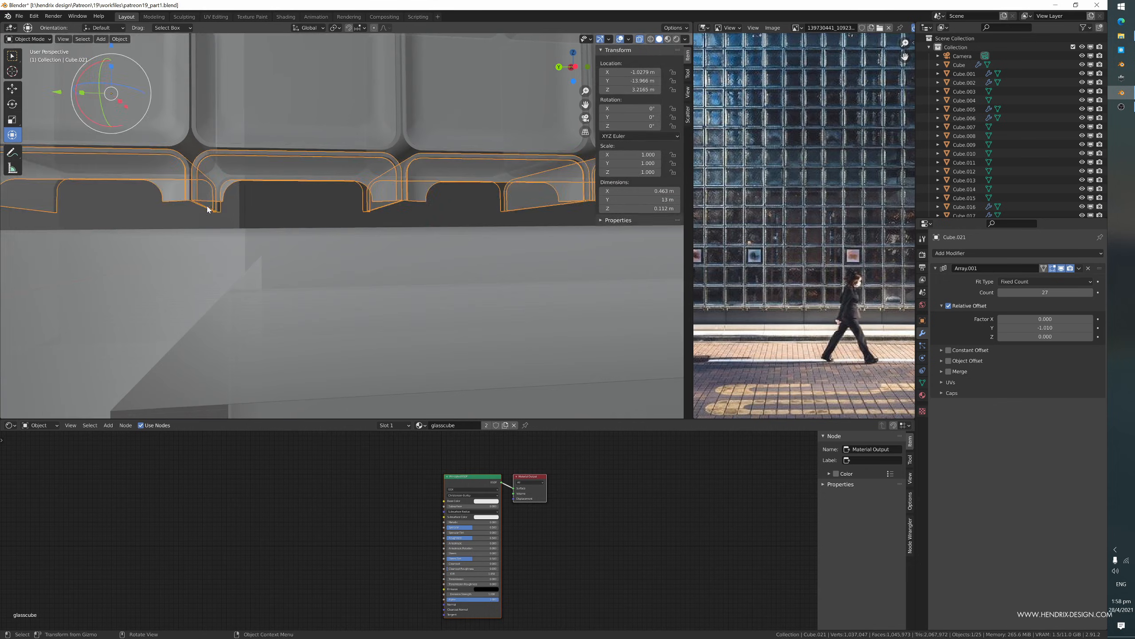
{"action": "scroll", "coordinate": [215, 211], "scroll_direction": "up", "scroll_amount": 2}
{"action": "key", "text": "Tab"}
{"action": "middle_click_drag", "start_coordinate": [226, 212], "coordinate": [182, 210]}
{"action": "scroll", "coordinate": [215, 215], "scroll_direction": "down", "scroll_amount": 4}
{"action": "scroll", "coordinate": [197, 211], "scroll_direction": "up", "scroll_amount": 2}
{"action": "key", "text": "Tab"}
{"action": "key", "text": "Tab"}
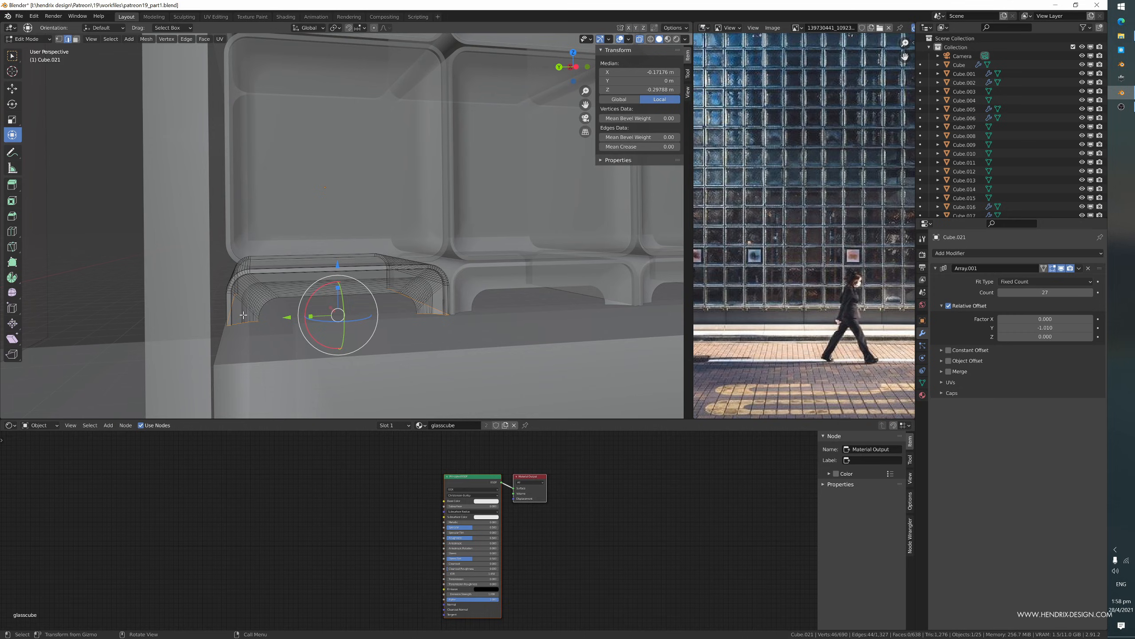
- Delete the band of flat faces between the outer frame and the inner curved shell of the bottom row's cut block
{"action": "key", "text": "alt+z"}
{"action": "key", "text": "3"}
{"action": "key", "text": "alt+a"}
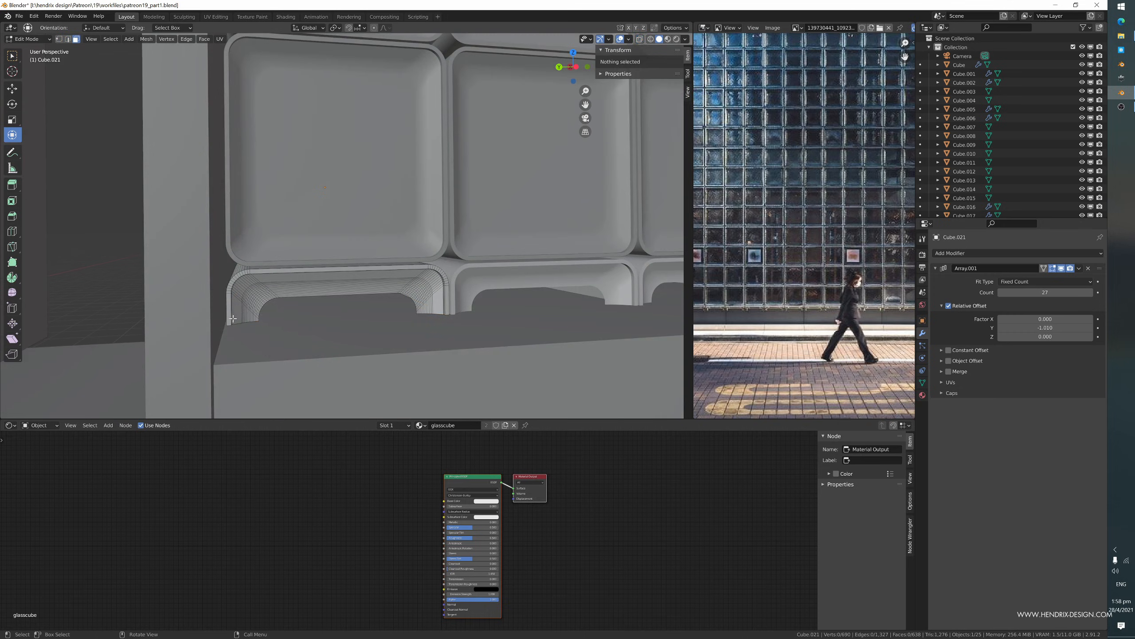
{"action": "key", "text": "super"}
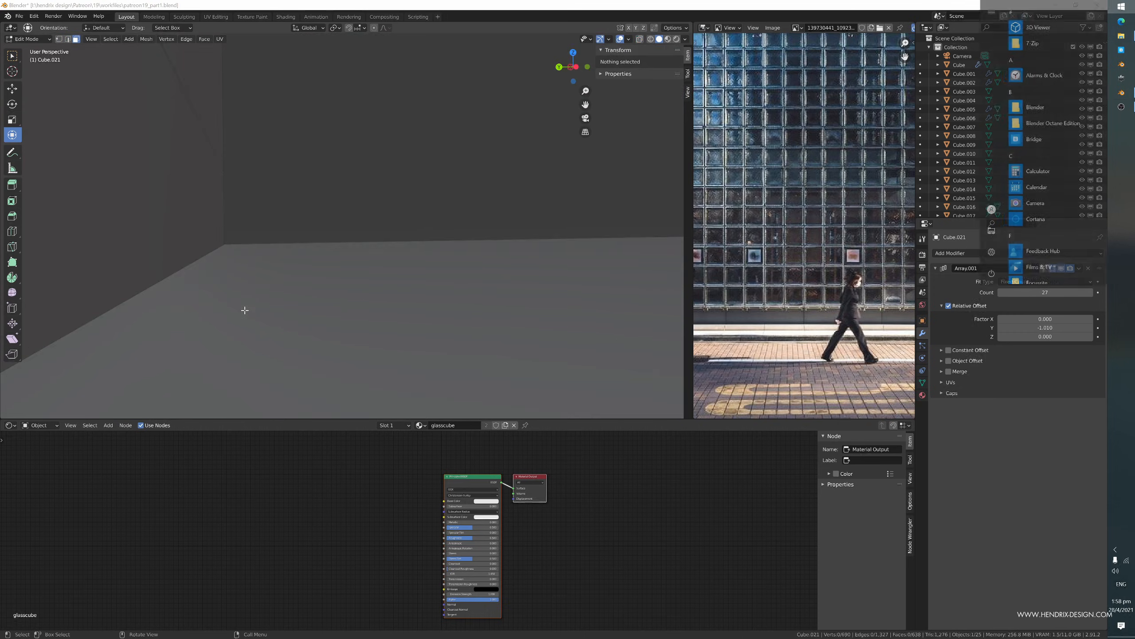
{"action": "left_click", "coordinate": [245, 309]}
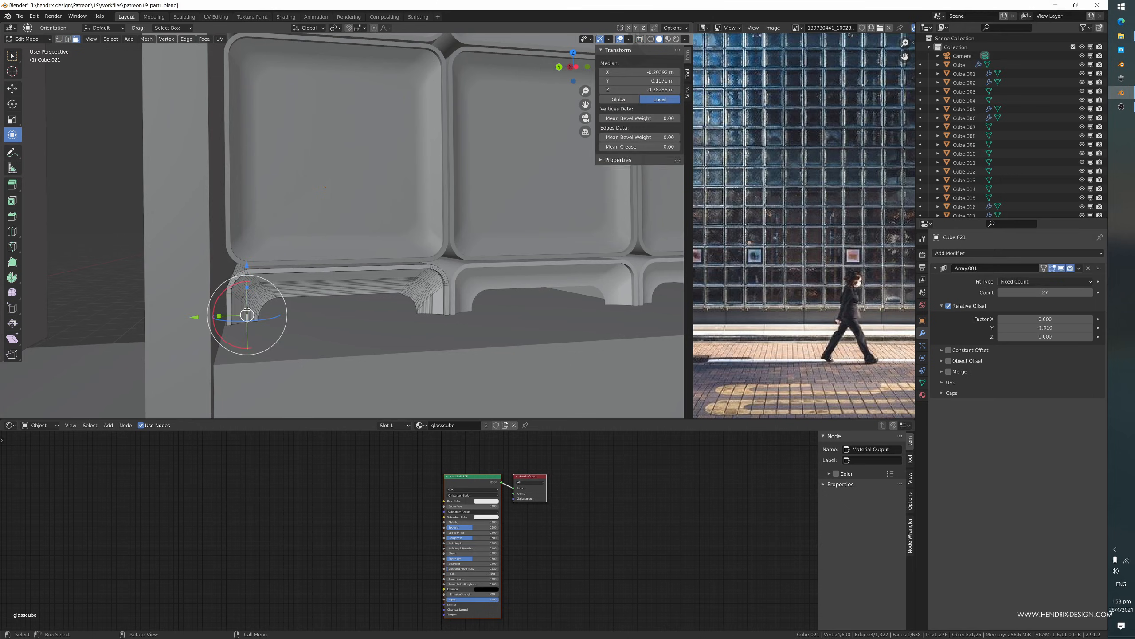
{"action": "left_click", "coordinate": [241, 303]}
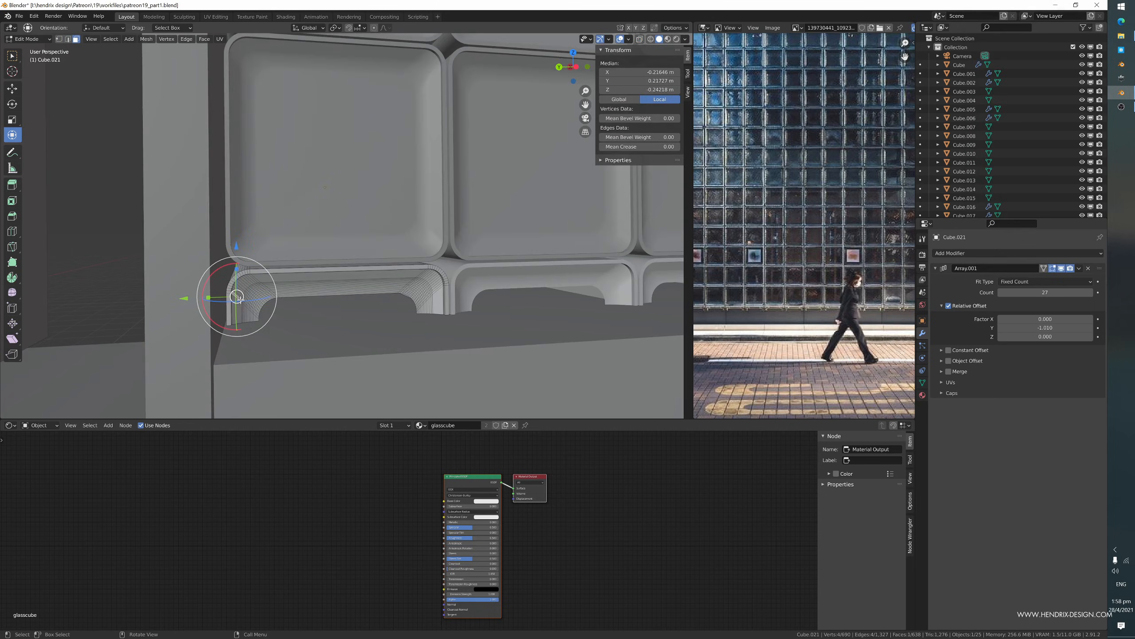
{"action": "key", "text": "KP_Decimal"}
{"action": "scroll", "coordinate": [287, 296], "scroll_direction": "down", "scroll_amount": 5}
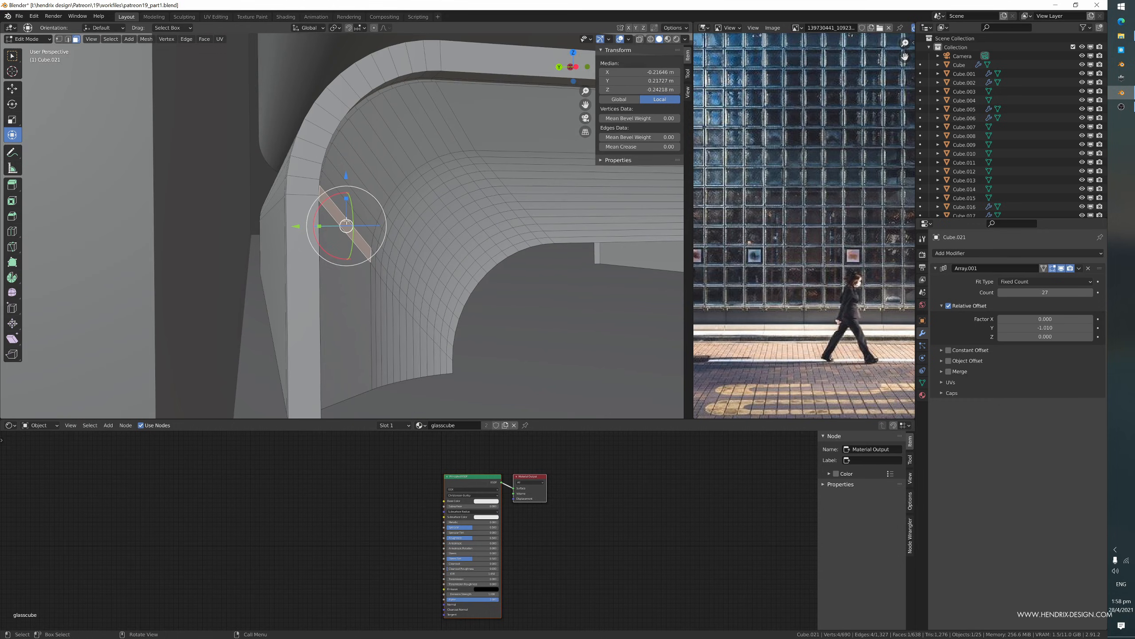
{"action": "key", "text": "super"}
{"action": "left_click", "coordinate": [345, 215]}
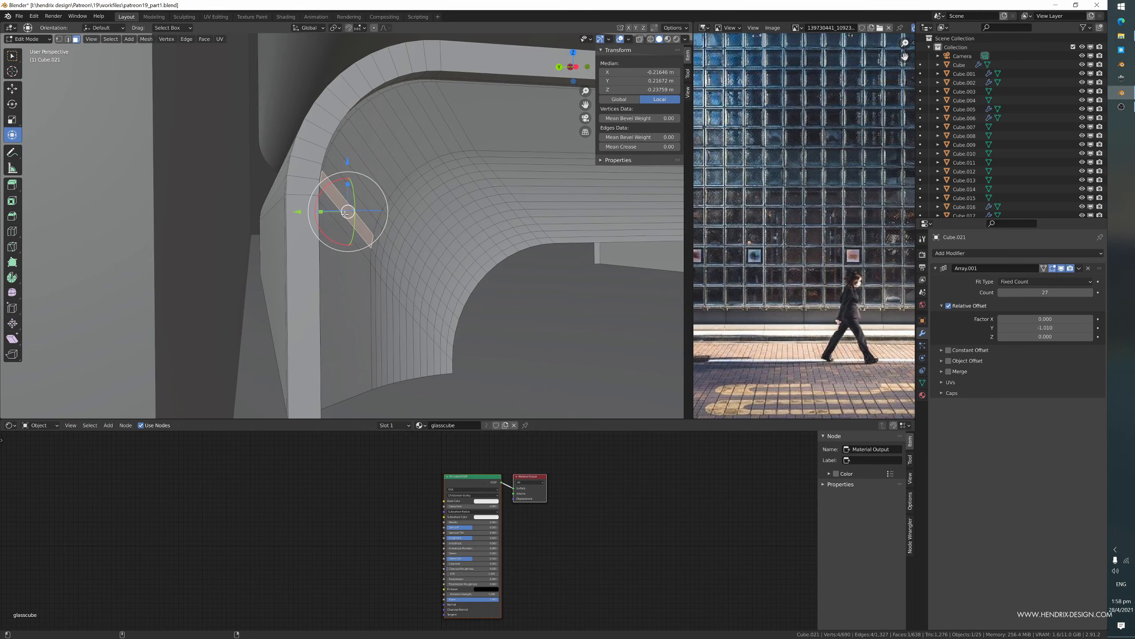
{"action": "key", "text": "super"}
{"action": "key", "text": "super"}
{"action": "left_click", "coordinate": [346, 221], "text": "alt"}
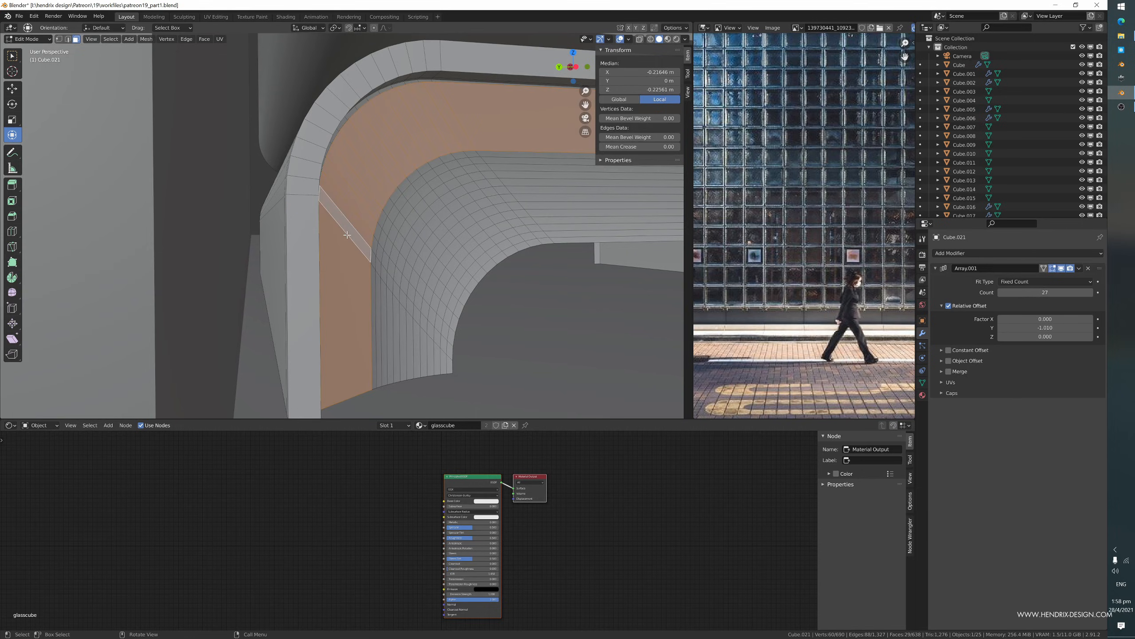
{"action": "key", "text": "x"}
{"action": "left_click", "coordinate": [348, 238]}
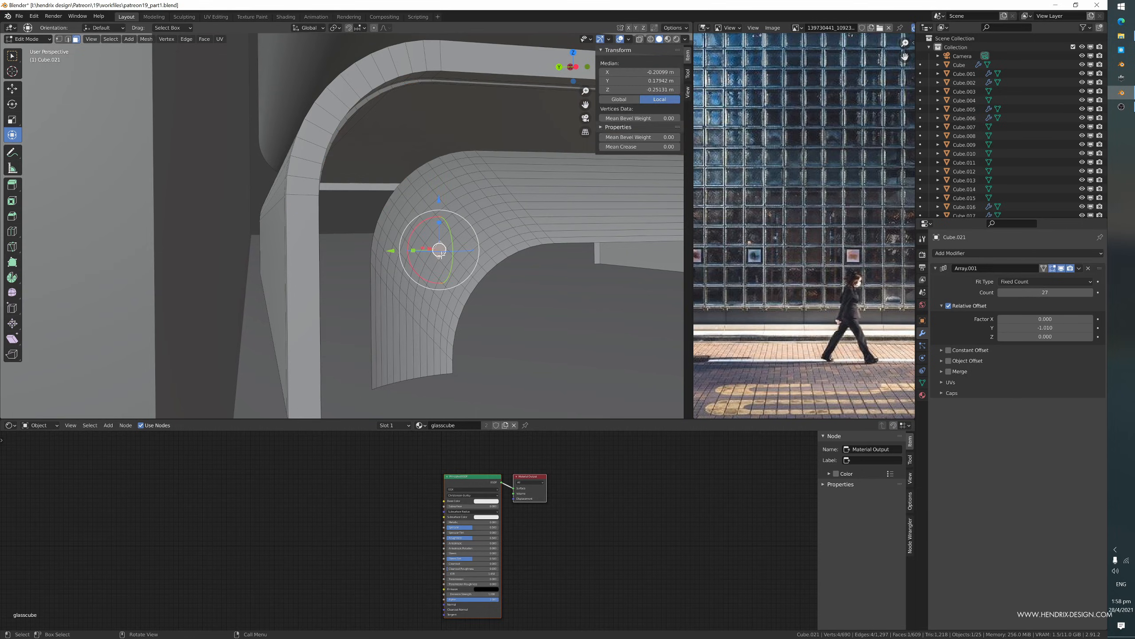
- Delete the entire linked inner curved shell of the cut block and return to Object Mode
{"action": "key", "text": "ctrl+l"}
{"action": "key", "text": "x"}
{"action": "left_click", "coordinate": [442, 256]}
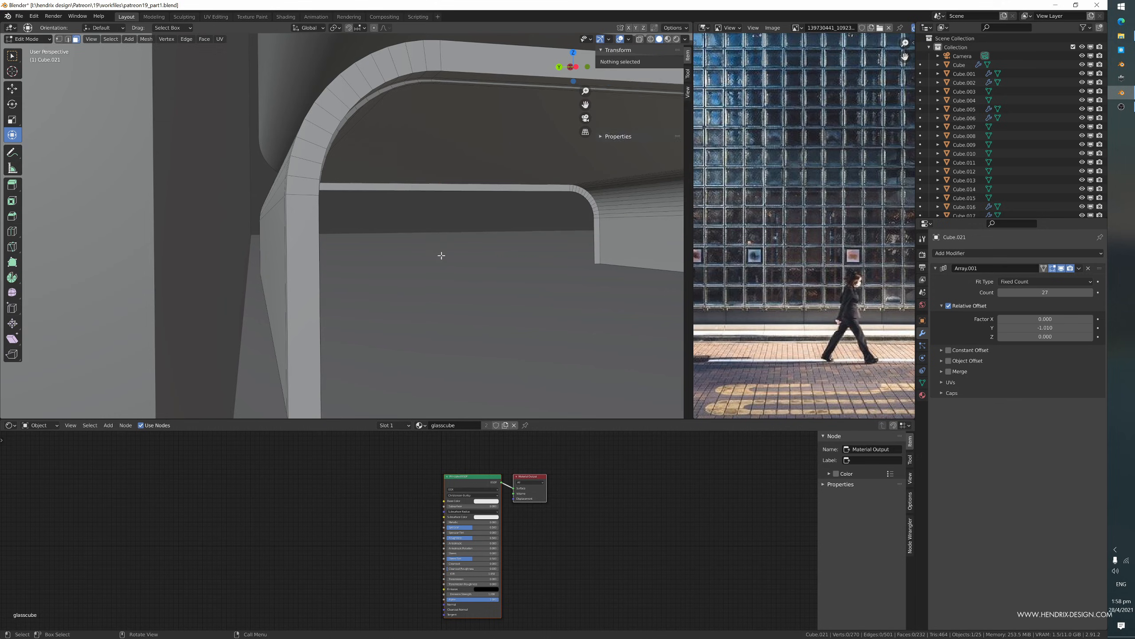
{"action": "key", "text": "Tab"}
{"action": "scroll", "coordinate": [441, 264], "scroll_direction": "up", "scroll_amount": 4}
{"action": "scroll", "coordinate": [413, 268], "scroll_direction": "down", "scroll_amount": 5}
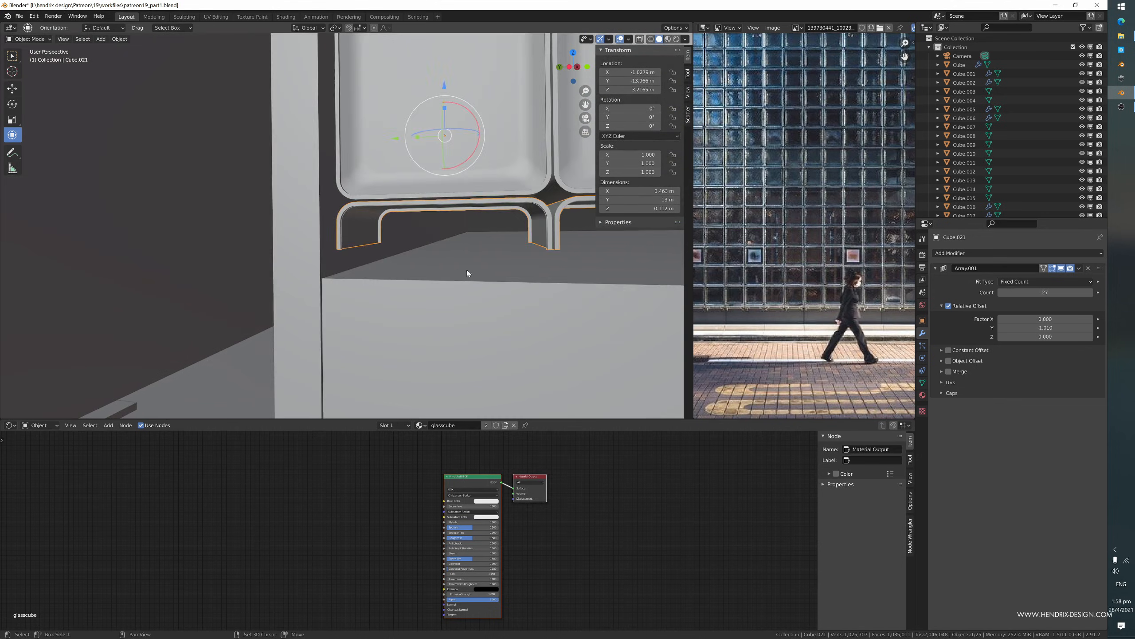
- Try to raise the lower edges of the cut block's outer frame about 0.03 m along Z
{"action": "middle_click_drag", "start_coordinate": [466, 269], "coordinate": [358, 281], "text": "shift"}
{"action": "key", "text": "Tab"}
{"action": "left_click_drag", "start_coordinate": [186, 254], "coordinate": [434, 306]}
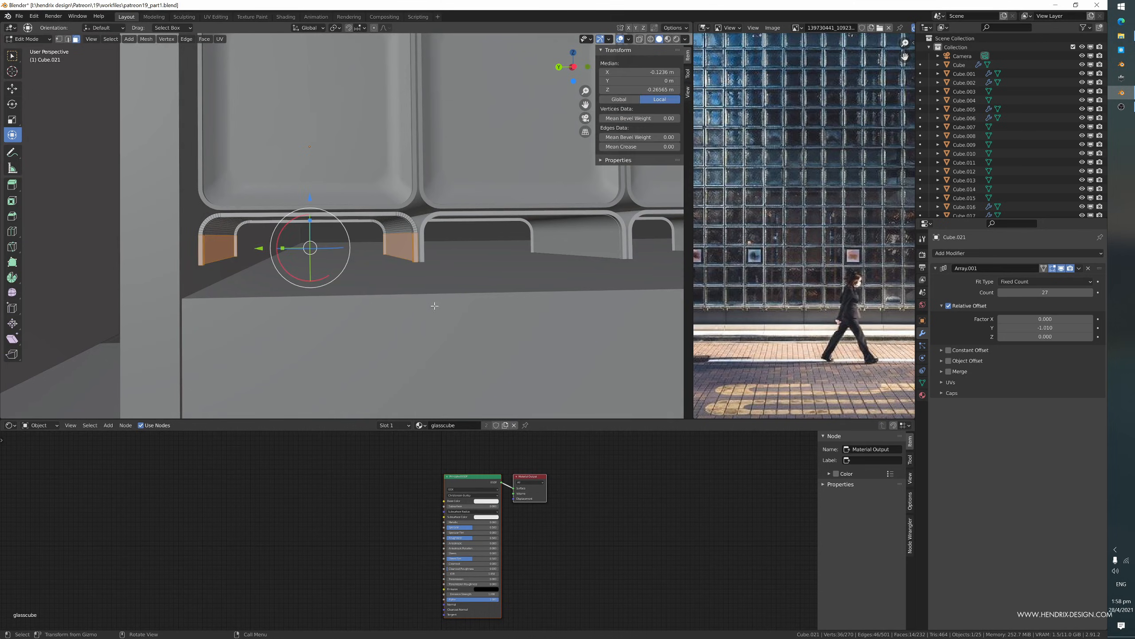
{"action": "key", "text": "alt+a"}
{"action": "left_click_drag", "start_coordinate": [191, 250], "coordinate": [435, 299]}
{"action": "key", "text": "g"}
{"action": "key", "text": "z"}
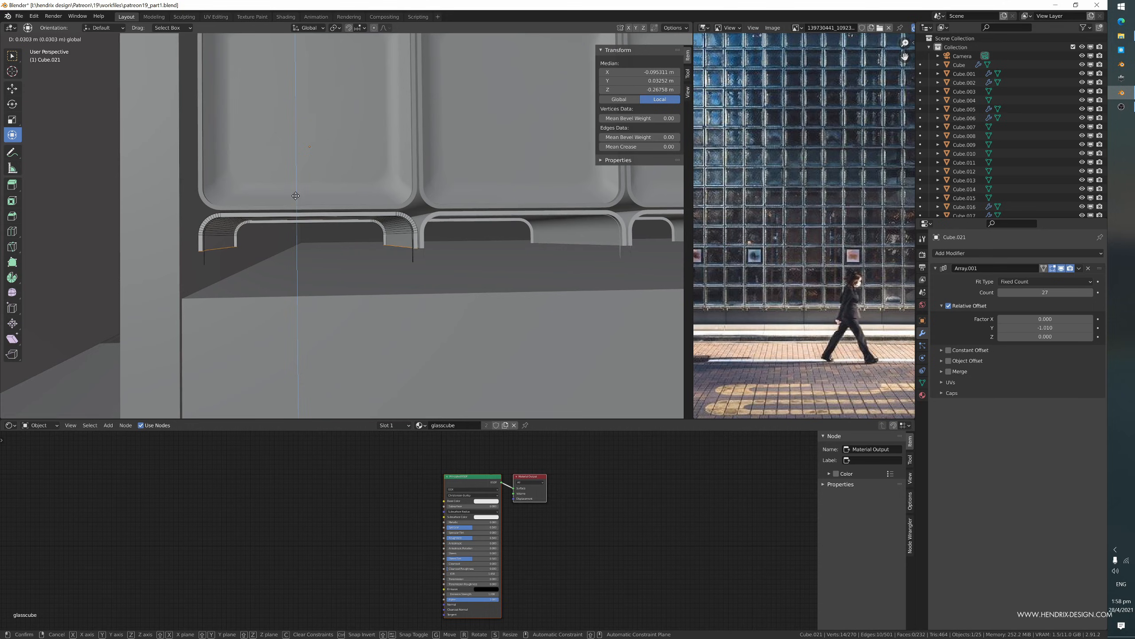
{"action": "left_click", "coordinate": [296, 195]}
{"action": "key", "text": "ctrl+z"}
- Select all the frame's lower edges with X-ray on, raise them about 0.05 m along Z, and return to Object Mode
{"action": "middle_click_drag", "start_coordinate": [296, 196], "coordinate": [297, 191]}
{"action": "key", "text": "alt+a"}
{"action": "key", "text": "alt+z"}
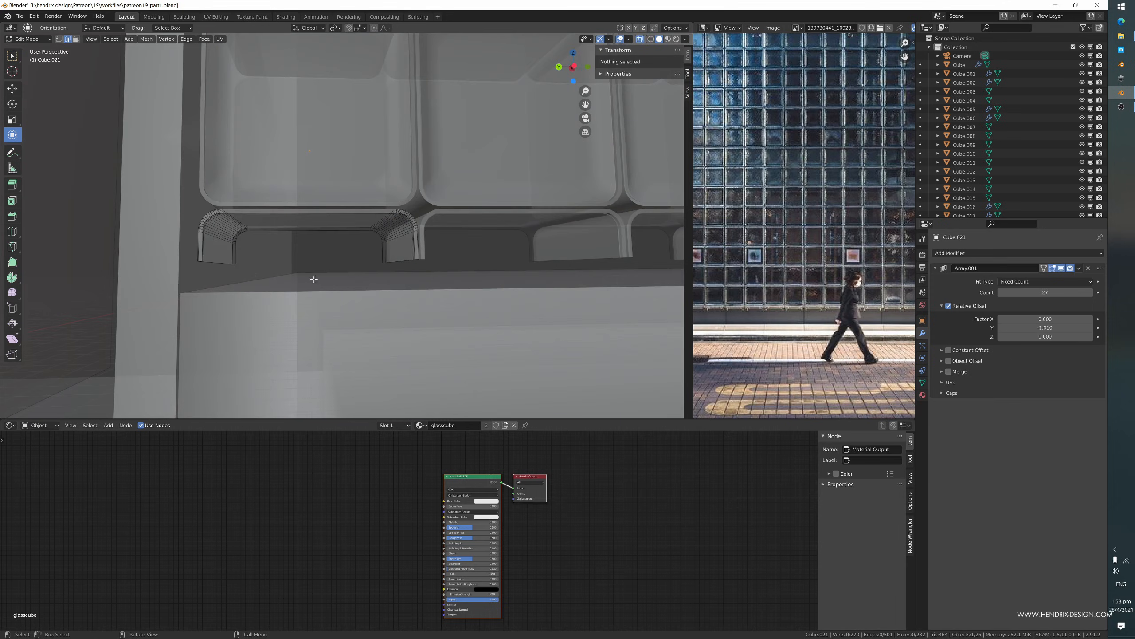
{"action": "left_click_drag", "start_coordinate": [175, 280], "coordinate": [477, 256]}
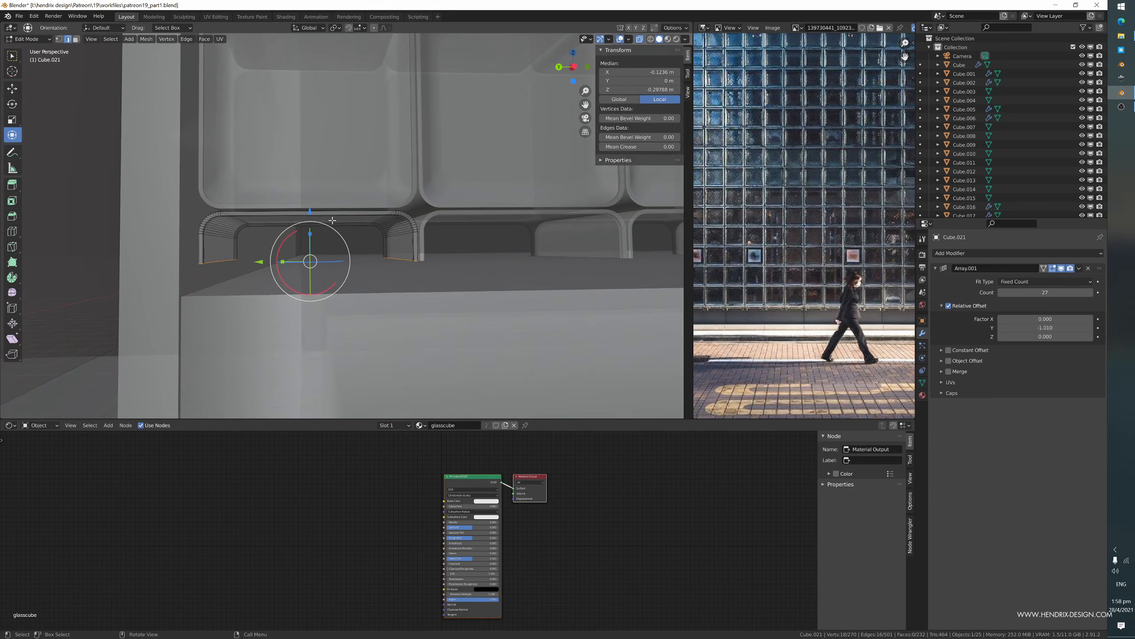
{"action": "key", "text": "g"}
{"action": "key", "text": "z"}
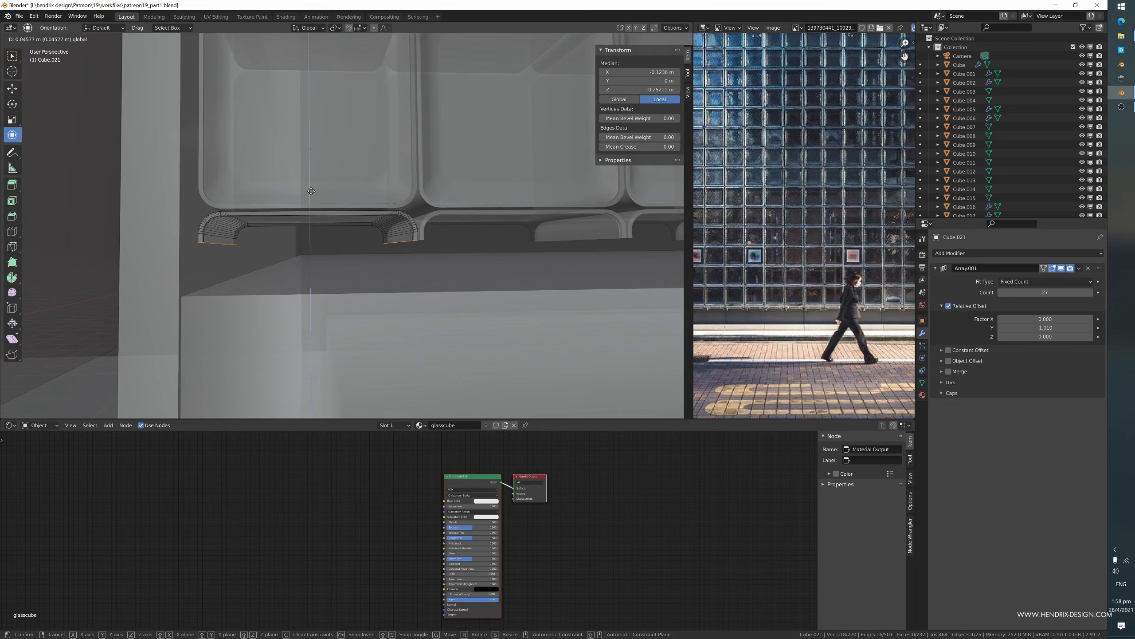
{"action": "left_click", "coordinate": [312, 188]}
{"action": "key", "text": "grave"}
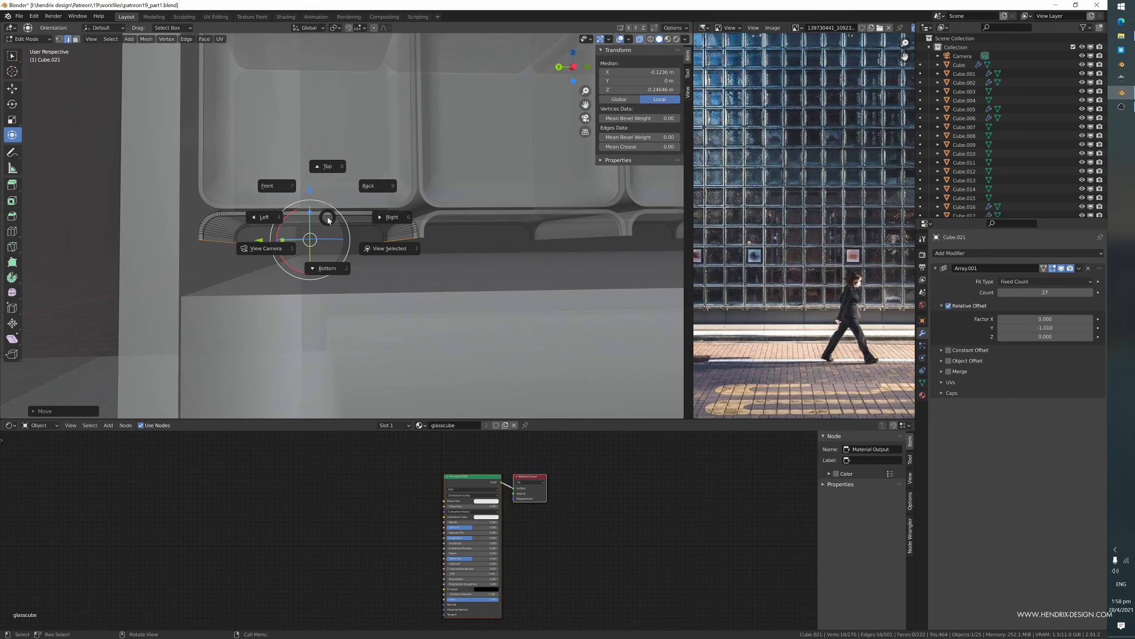
{"action": "key", "text": "Escape"}
{"action": "key", "text": "Tab"}
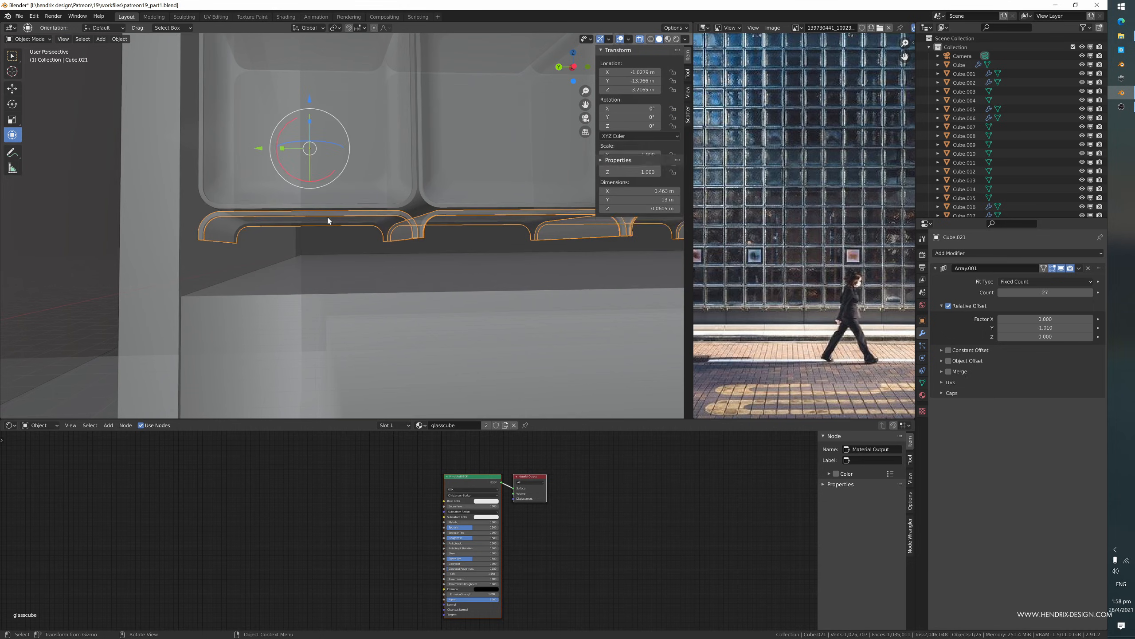
- Set the shortened bottom row's origin to its geometry
{"action": "mouse_move", "coordinate": [328, 221]}
{"action": "middle_mouse_down"}
{"action": "mouse_move", "coordinate": [348, 244]}
{"action": "mouse_move", "coordinate": [326, 218]}
{"action": "mouse_move", "coordinate": [315, 227]}
{"action": "middle_mouse_up"}
{"action": "right_click", "coordinate": [316, 227]}
{"action": "mouse_move", "coordinate": [314, 250]}
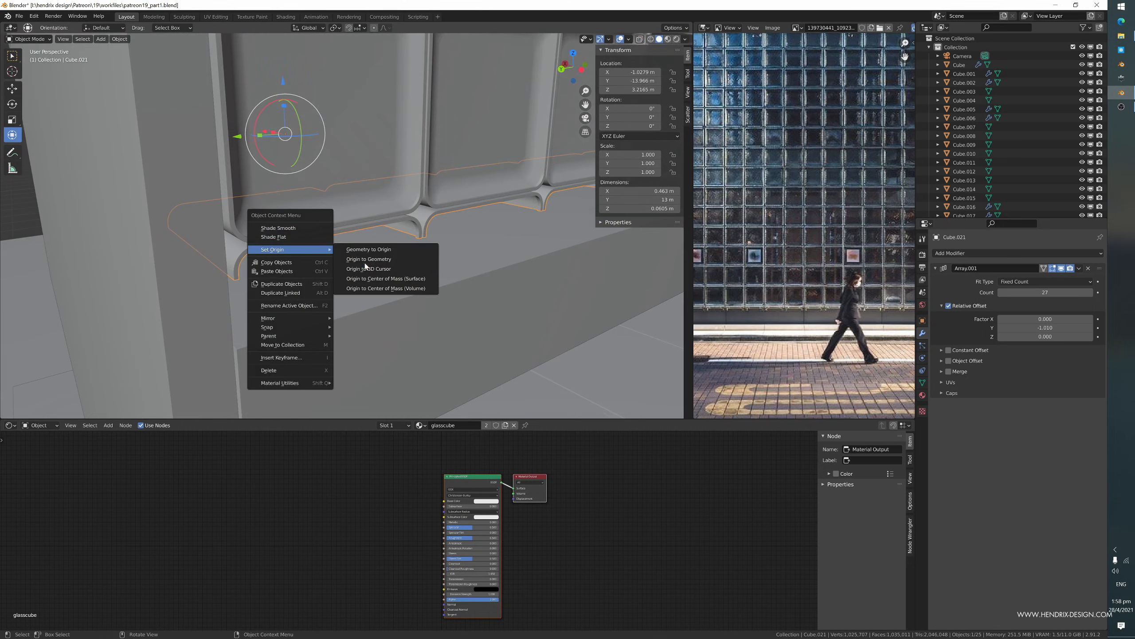
{"action": "left_click", "coordinate": [365, 260]}
{"action": "left_click_drag", "start_coordinate": [290, 220], "coordinate": [277, 214]}
{"action": "key", "text": "Escape"}
- Duplicate the arrayed pavement slab and raise the copy about 3 m along Z to the base of the glass block wall
{"action": "middle_click_drag", "start_coordinate": [298, 227], "coordinate": [374, 346]}
{"action": "scroll", "coordinate": [263, 221], "scroll_direction": "down", "scroll_amount": 4}
{"action": "left_click", "coordinate": [240, 276]}
{"action": "left_click", "coordinate": [371, 366]}
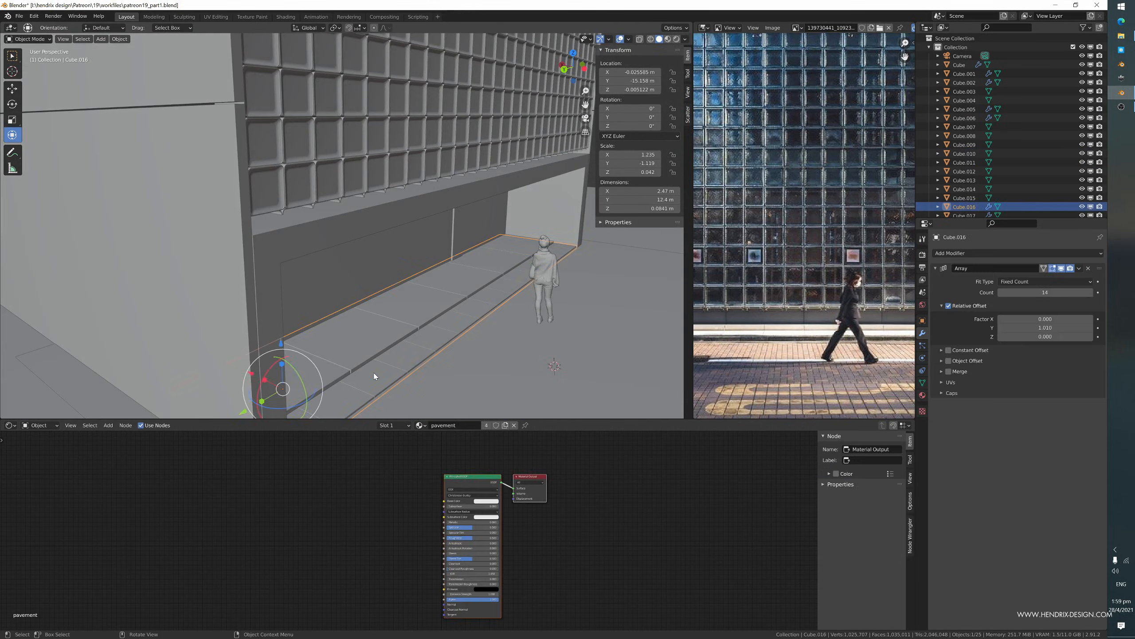
{"action": "key", "text": "shift+d"}
{"action": "key", "text": "z"}
{"action": "left_click", "coordinate": [392, 176]}
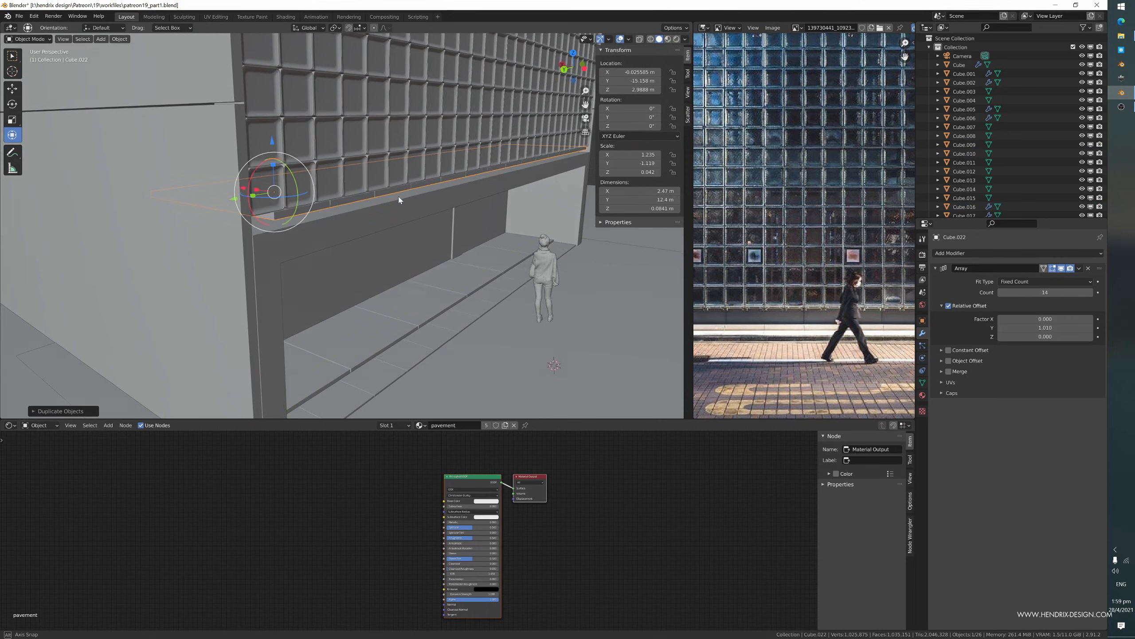
- Scale the raised slab copy along Z to a thickness of about 0.2 m
{"action": "middle_click_drag", "start_coordinate": [398, 198], "coordinate": [358, 198]}
{"action": "key", "text": "s"}
{"action": "key", "text": "z"}
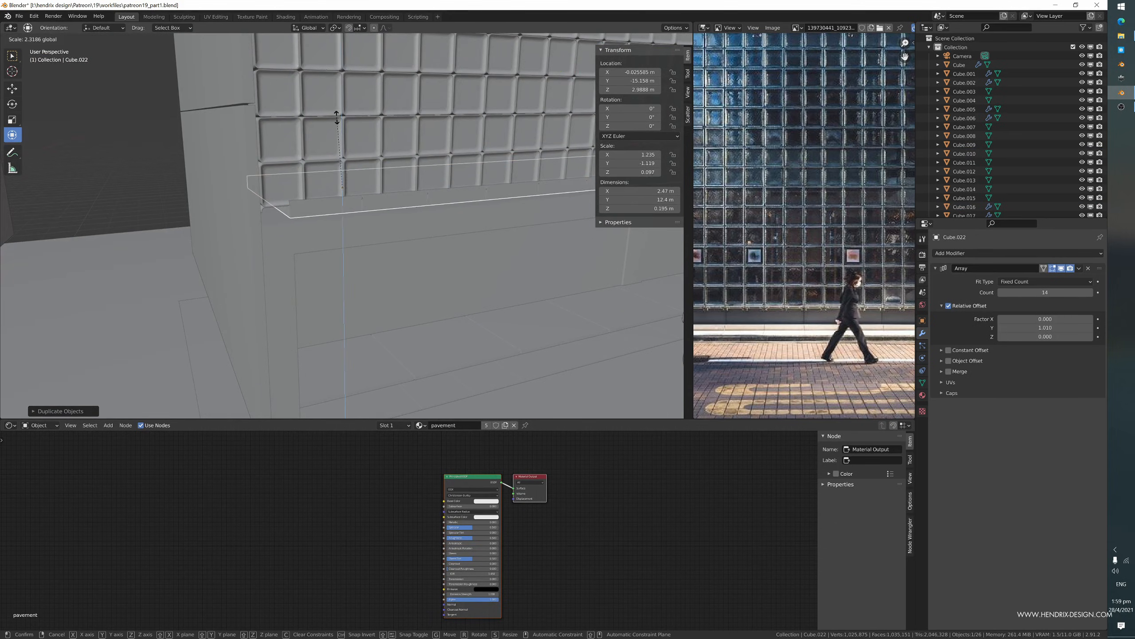
{"action": "left_click", "coordinate": [338, 120]}
{"action": "middle_click_drag", "start_coordinate": [338, 120], "coordinate": [378, 156]}
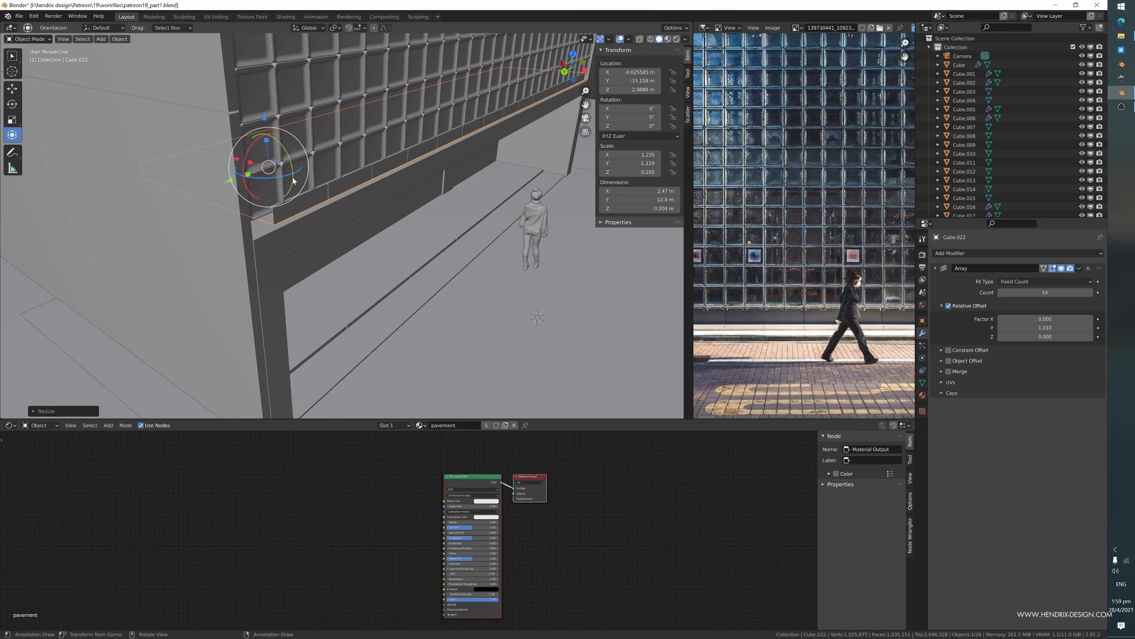
{"action": "key", "text": "s"}
{"action": "key", "text": "x"}
{"action": "right_click", "coordinate": [221, 156]}
- Move the thickened slab copy about 0.17 m along X and lower it about 0.07 m along Z
{"action": "left_click_drag", "start_coordinate": [238, 160], "coordinate": [192, 149]}
{"action": "middle_click_drag", "start_coordinate": [193, 150], "coordinate": [215, 168]}
{"action": "left_click_drag", "start_coordinate": [265, 146], "coordinate": [278, 157]}
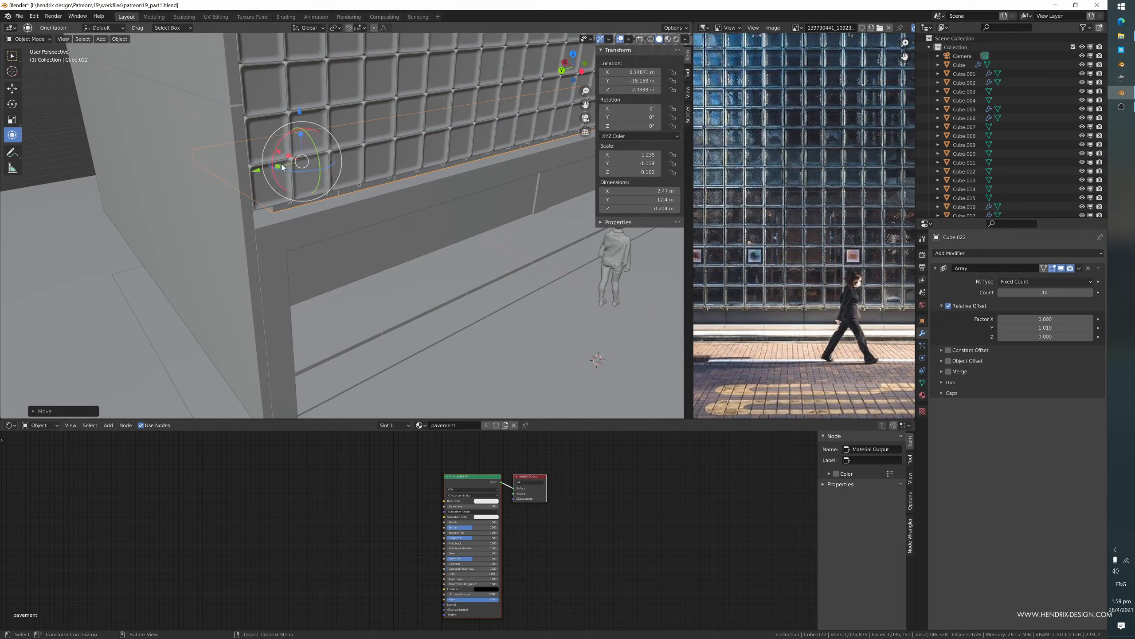
{"action": "middle_click_drag", "start_coordinate": [278, 157], "coordinate": [251, 150]}
{"action": "key", "text": "g"}
{"action": "key", "text": "z"}
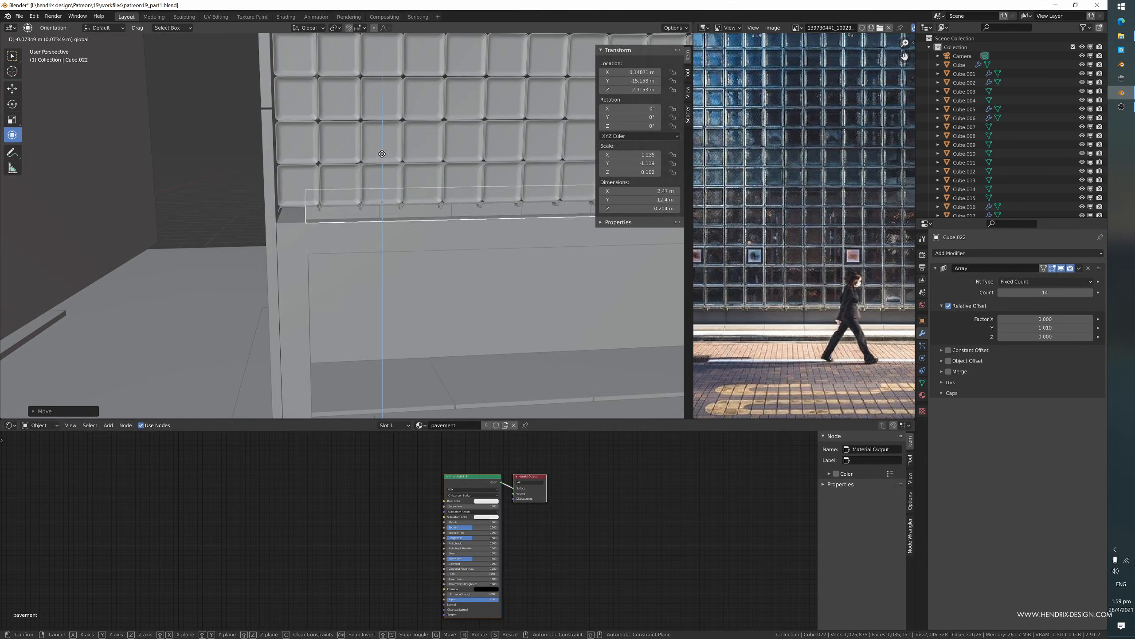
{"action": "left_click_drag", "start_coordinate": [382, 154], "coordinate": [381, 154]}
- Slide the slab copy about 0.3 m along Y to line up with the wall's end
{"action": "middle_click_drag", "start_coordinate": [384, 181], "coordinate": [375, 174]}
{"action": "left_click_drag", "start_coordinate": [342, 220], "coordinate": [332, 221]}
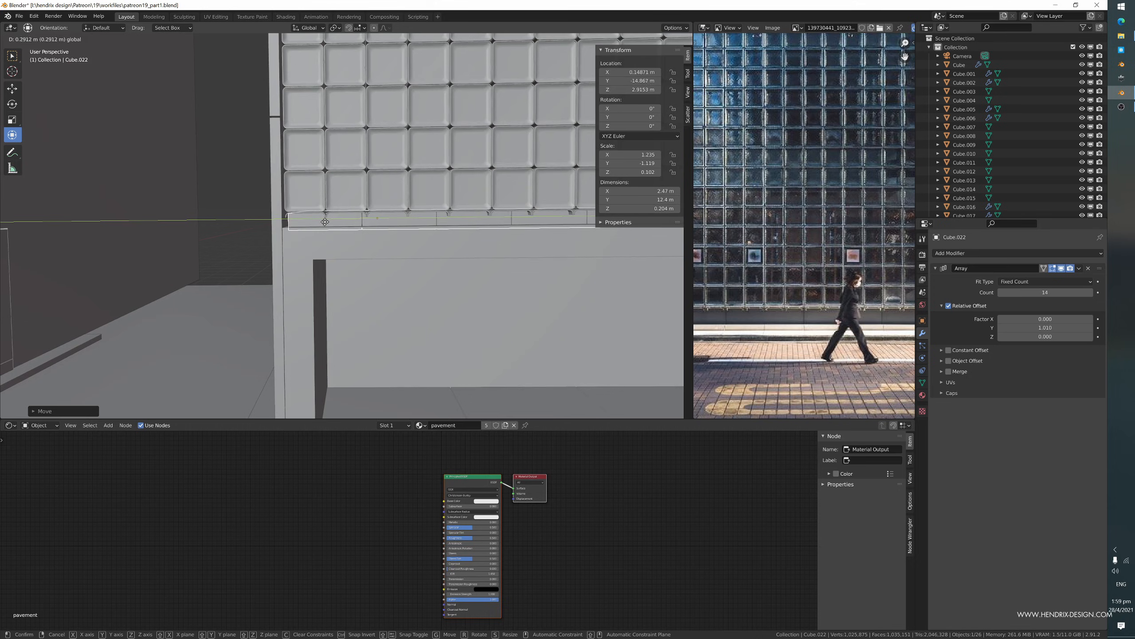
{"action": "left_click", "coordinate": [320, 223]}
{"action": "middle_click_drag", "start_coordinate": [319, 223], "coordinate": [437, 219]}
{"action": "left_click_drag", "start_coordinate": [467, 188], "coordinate": [465, 185]}
- Lengthen the slab's mesh along Y in Edit Mode until its array extends to the far end of the glass wall
{"action": "middle_click_drag", "start_coordinate": [449, 236], "coordinate": [362, 231], "text": "shift"}
{"action": "scroll", "coordinate": [363, 231], "scroll_direction": "down", "scroll_amount": 2}
{"action": "middle_click_drag", "start_coordinate": [521, 254], "coordinate": [539, 247]}
{"action": "middle_click_drag", "start_coordinate": [540, 251], "coordinate": [237, 253], "text": "shift"}
{"action": "key", "text": "Tab"}
{"action": "scroll", "coordinate": [74, 225], "scroll_direction": "down", "scroll_amount": 2}
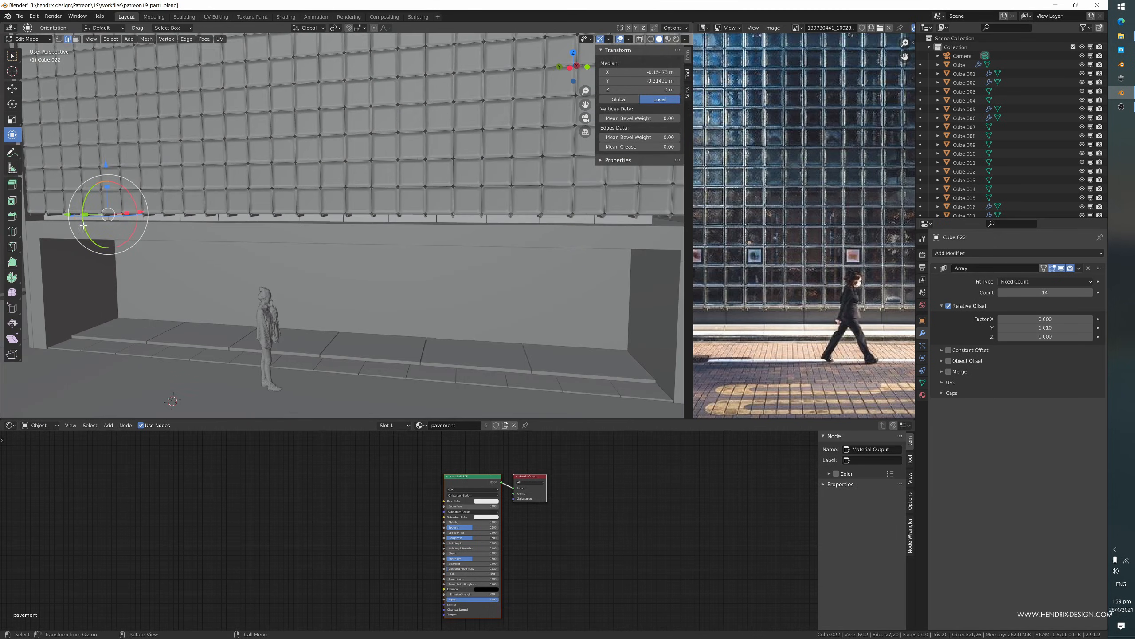
{"action": "middle_click_drag", "start_coordinate": [152, 229], "coordinate": [299, 262]}
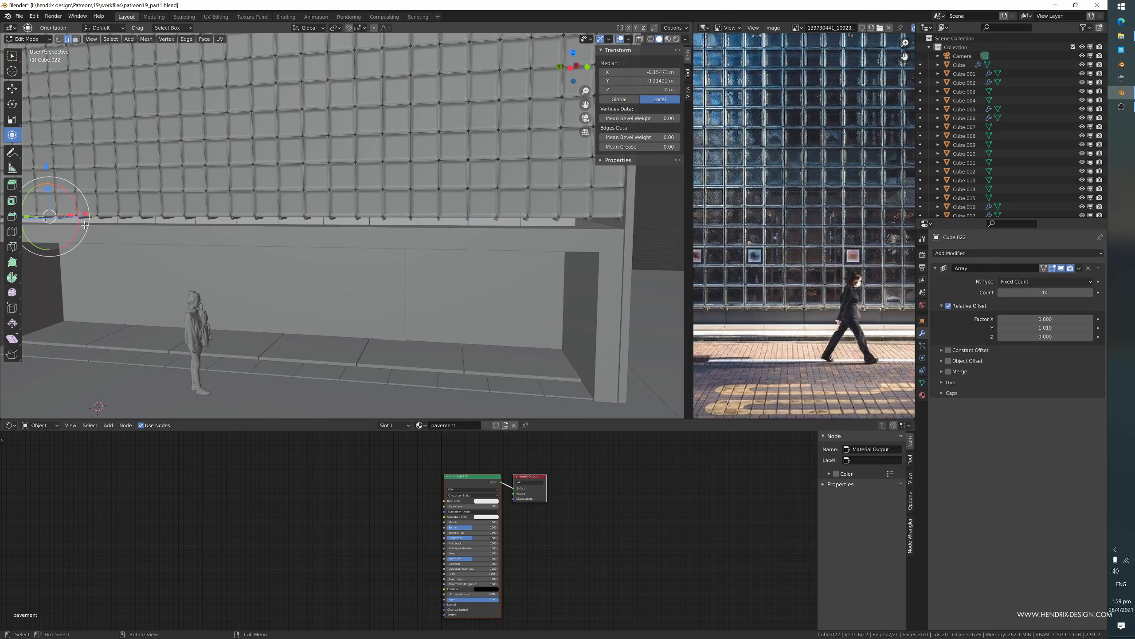
{"action": "middle_click_drag", "start_coordinate": [85, 225], "coordinate": [130, 232], "text": "shift"}
{"action": "left_click_drag", "start_coordinate": [57, 224], "coordinate": [62, 226]}
{"action": "mouse_move", "coordinate": [62, 225]}
{"action": "middle_mouse_down"}
{"action": "mouse_move", "coordinate": [146, 243]}
{"action": "mouse_move", "coordinate": [64, 227]}
{"action": "middle_mouse_up"}
{"action": "left_click_drag", "start_coordinate": [46, 221], "coordinate": [46, 222]}
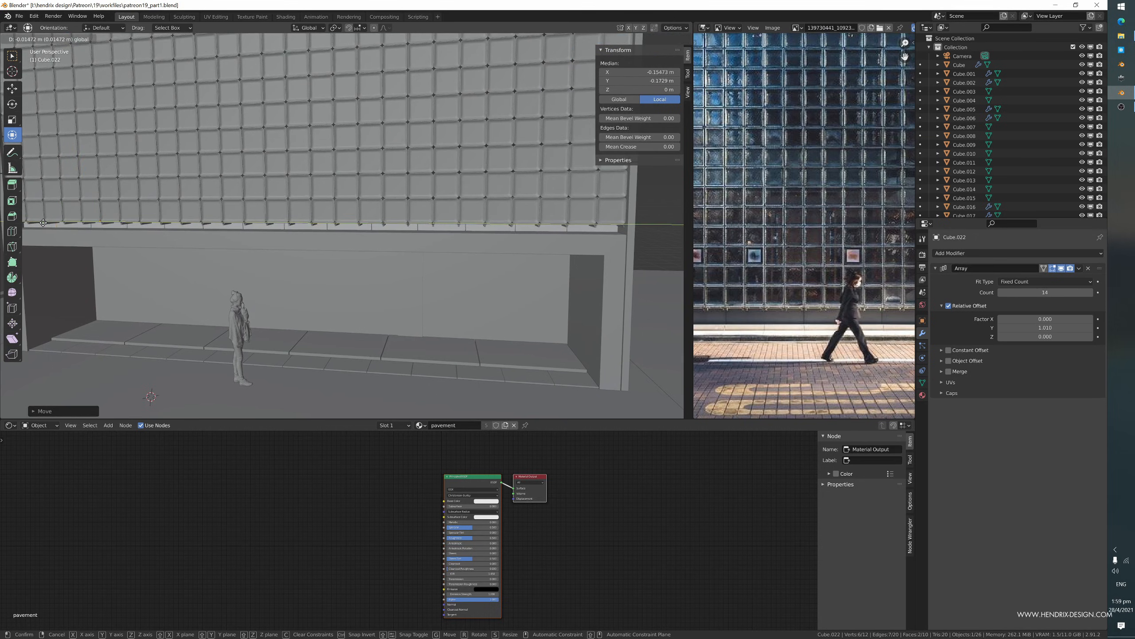
{"action": "left_click_drag", "start_coordinate": [43, 225], "coordinate": [42, 225]}
{"action": "key", "text": "Tab"}
- Duplicate the concrete frame around the ground-floor opening and raise the copy along Z
{"action": "middle_click_drag", "start_coordinate": [42, 224], "coordinate": [187, 213]}
{"action": "left_click", "coordinate": [520, 291]}
{"action": "middle_click_drag", "start_coordinate": [256, 225], "coordinate": [436, 325]}
{"action": "left_click", "coordinate": [334, 267]}
{"action": "middle_click_drag", "start_coordinate": [335, 265], "coordinate": [374, 212]}
{"action": "key", "text": "shift+d"}
{"action": "key", "text": "z"}
{"action": "left_click", "coordinate": [423, 283]}
- Scale the frame copy along X to about 6.11 m deep and position it behind the wall at about X 5.26 m, Z 5.56 m
{"action": "key", "text": "s"}
{"action": "key", "text": "x"}
{"action": "left_click", "coordinate": [332, 293]}
{"action": "key", "text": "g"}
{"action": "key", "text": "x"}
{"action": "left_click", "coordinate": [236, 269]}
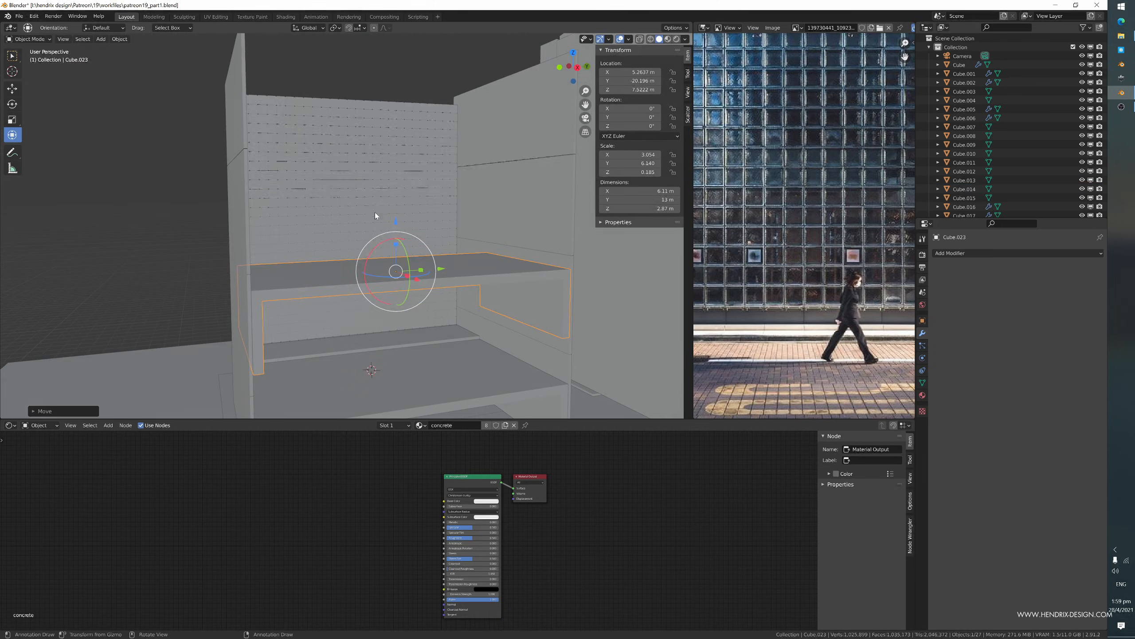
{"action": "left_click_drag", "start_coordinate": [394, 225], "coordinate": [394, 269]}
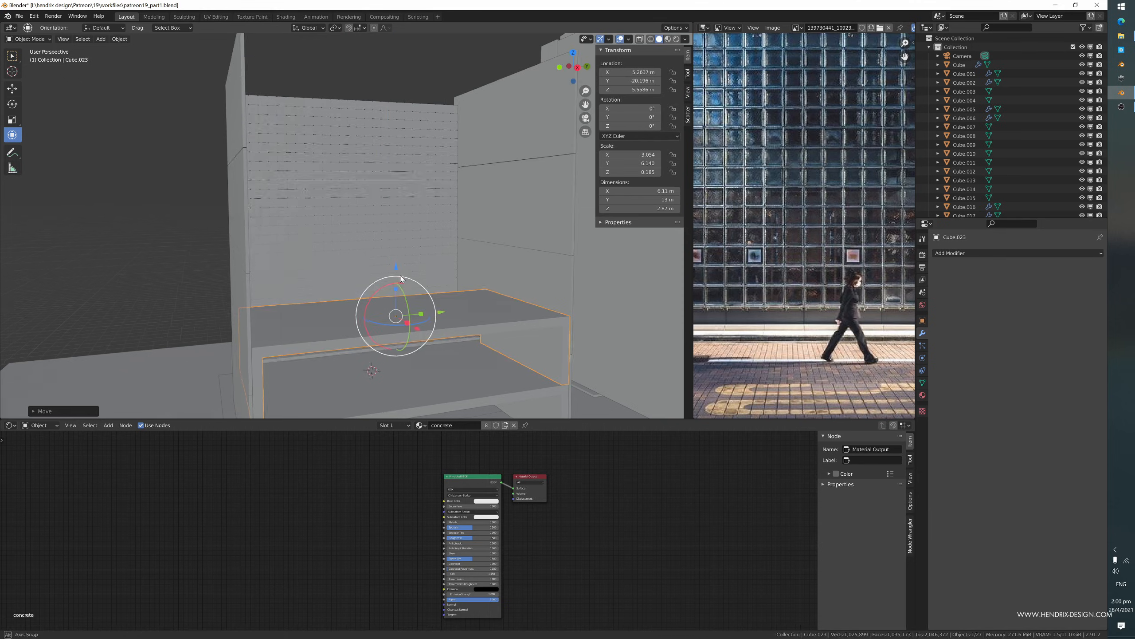
{"action": "middle_click_drag", "start_coordinate": [396, 271], "coordinate": [392, 263]}
{"action": "mouse_move", "coordinate": [392, 263]}
{"action": "middle_mouse_down", "text": "shift"}
{"action": "mouse_move", "coordinate": [382, 235]}
{"action": "mouse_move", "coordinate": [404, 264]}
{"action": "middle_mouse_up", "text": "shift"}
- Add an Array modifier to the frame copy with relative offset X 0, Z 1 and enough copies to fill the building's height
{"action": "middle_click_drag", "start_coordinate": [576, 329], "coordinate": [650, 312]}
{"action": "left_click", "coordinate": [989, 254]}
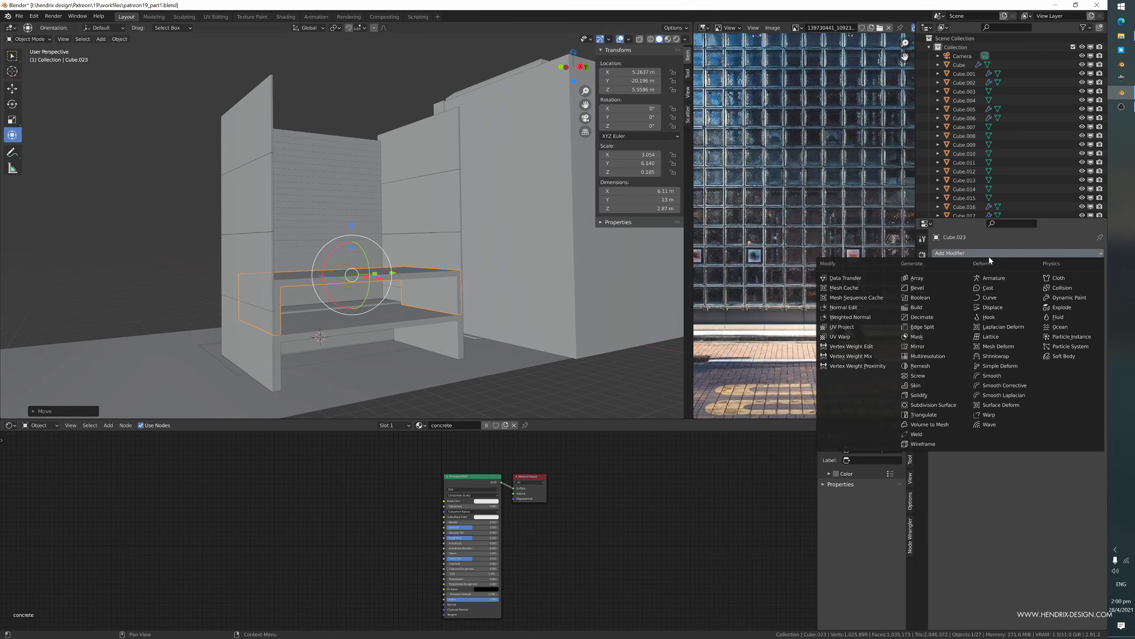
{"action": "left_click", "coordinate": [933, 280]}
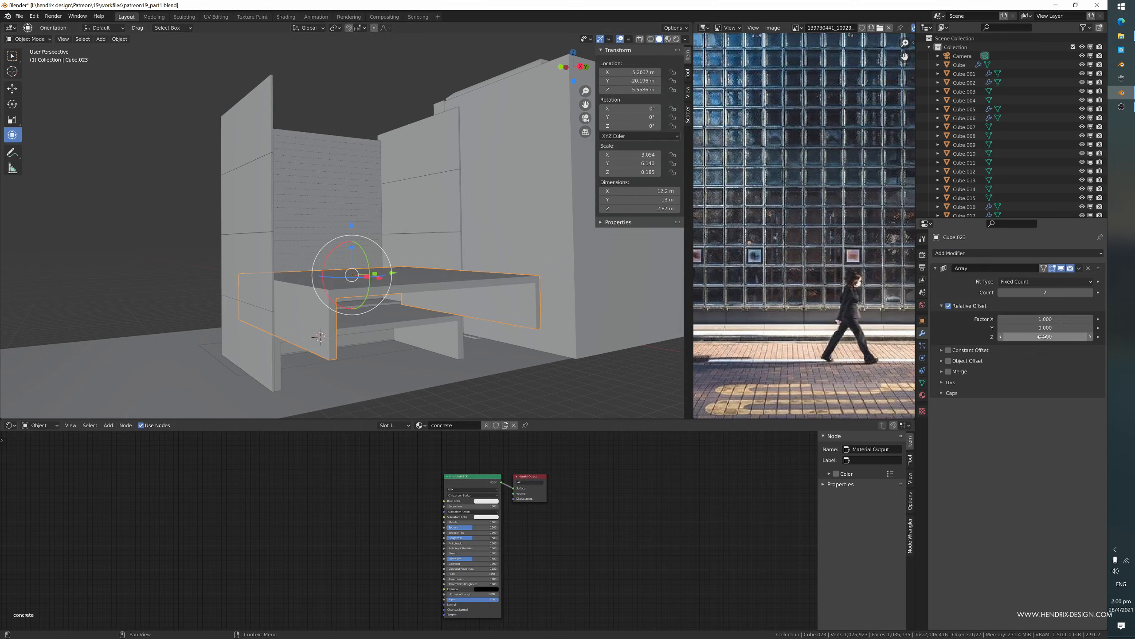
{"action": "key", "text": "Tab"}
{"action": "type", "text": "1"}
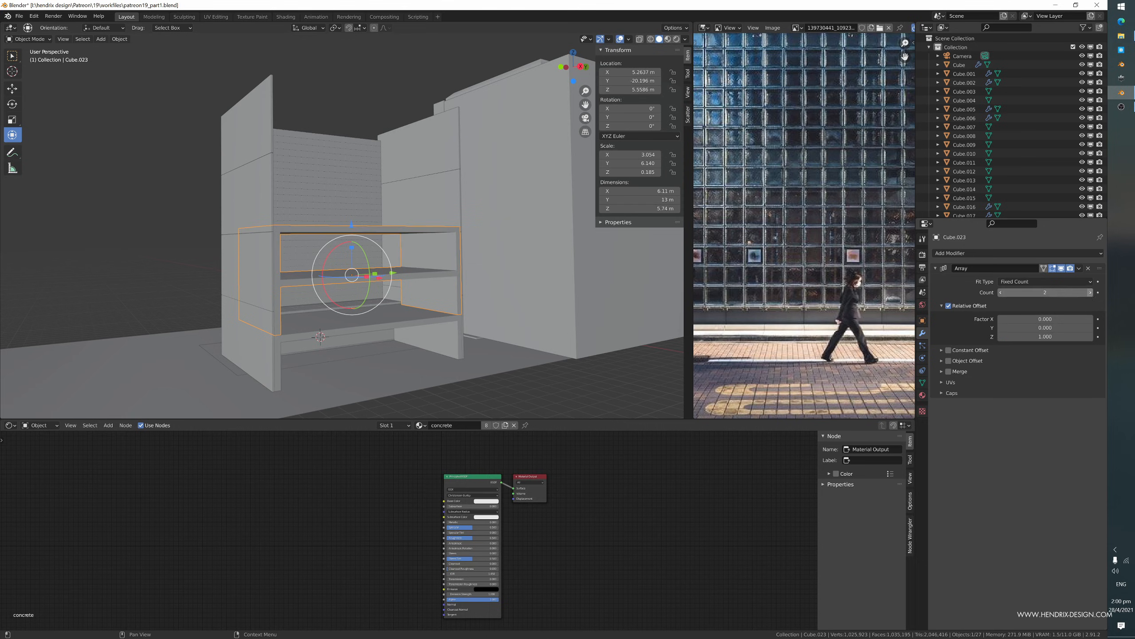
{"action": "left_click_drag", "start_coordinate": [1045, 292], "coordinate": [1064, 292]}
- Duplicate the pavement base slab about 15 m along X behind the building and rotate the copy to about 95° around Y
{"action": "middle_click_drag", "start_coordinate": [612, 271], "coordinate": [399, 323]}
{"action": "left_click", "coordinate": [464, 203]}
{"action": "middle_click_drag", "start_coordinate": [463, 203], "coordinate": [283, 323]}
{"action": "left_click", "coordinate": [296, 340]}
{"action": "key", "text": "shift+d"}
{"action": "key", "text": "x"}
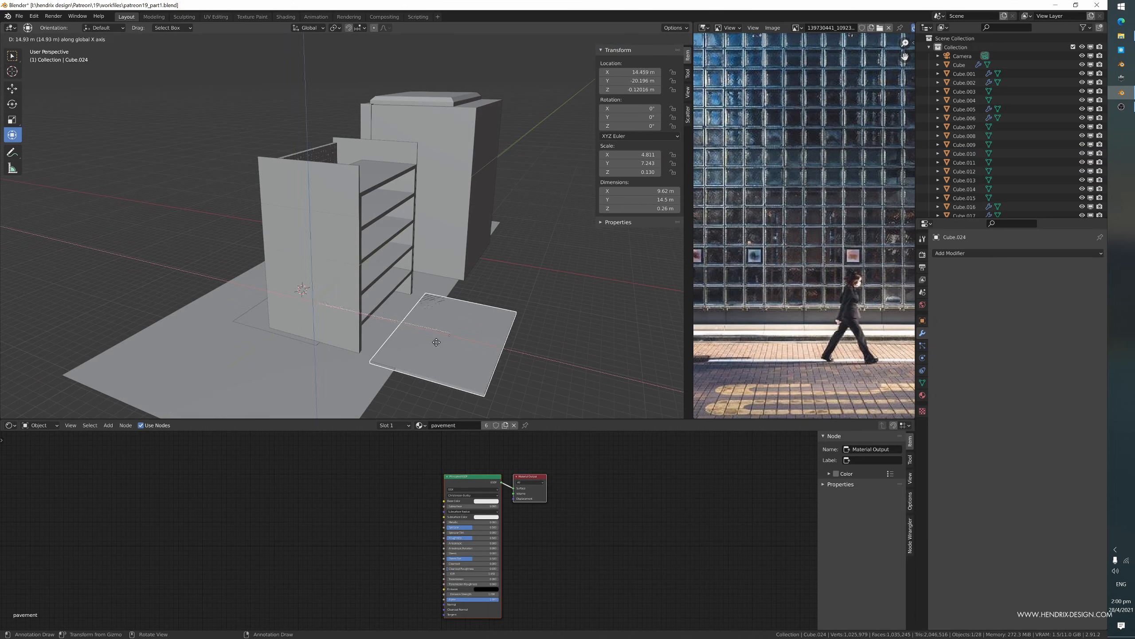
{"action": "left_click", "coordinate": [438, 348]}
{"action": "left_click_drag", "start_coordinate": [478, 325], "coordinate": [465, 353]}
{"action": "middle_click_drag", "start_coordinate": [464, 354], "coordinate": [505, 325]}
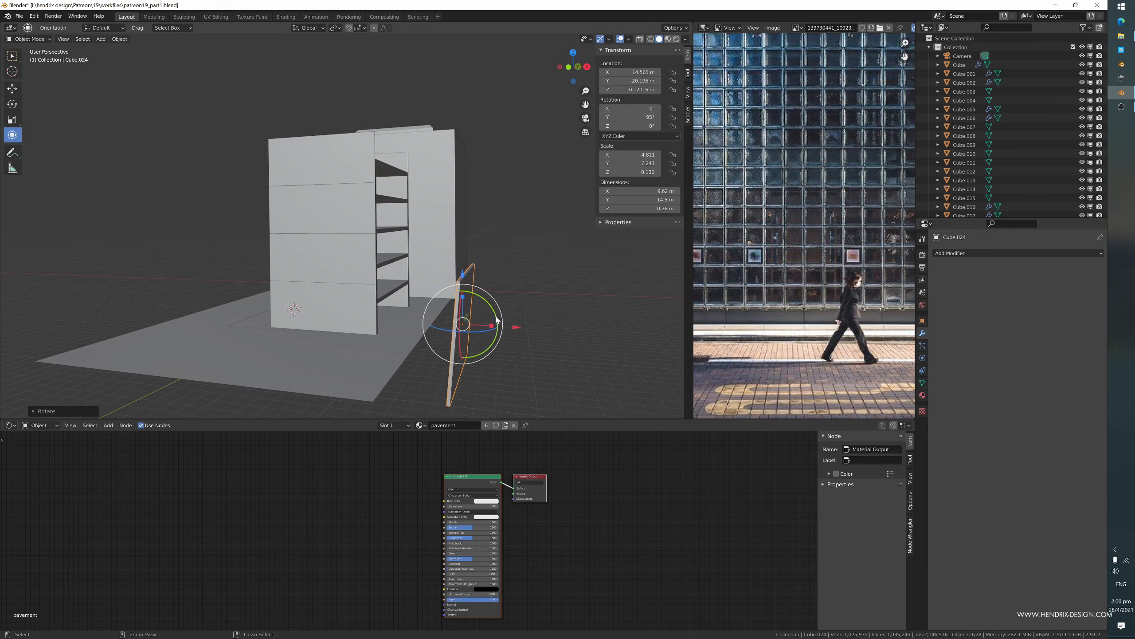
- Rotate the slab copy to 90° around Y and move it behind the building at about Z 12.29 m
{"action": "left_click_drag", "start_coordinate": [497, 320], "coordinate": [497, 313], "text": "ctrl"}
{"action": "middle_click_drag", "start_coordinate": [497, 314], "coordinate": [478, 344]}
{"action": "left_click_drag", "start_coordinate": [500, 356], "coordinate": [438, 340]}
{"action": "middle_click_drag", "start_coordinate": [438, 341], "coordinate": [422, 348]}
{"action": "left_click_drag", "start_coordinate": [382, 278], "coordinate": [371, 166]}
{"action": "middle_click_drag", "start_coordinate": [370, 167], "coordinate": [390, 228]}
- Scale the upright slab along X to about 2 m thick and along Y to about 13.2 m wide
{"action": "key", "text": "s"}
{"action": "key", "text": "x"}
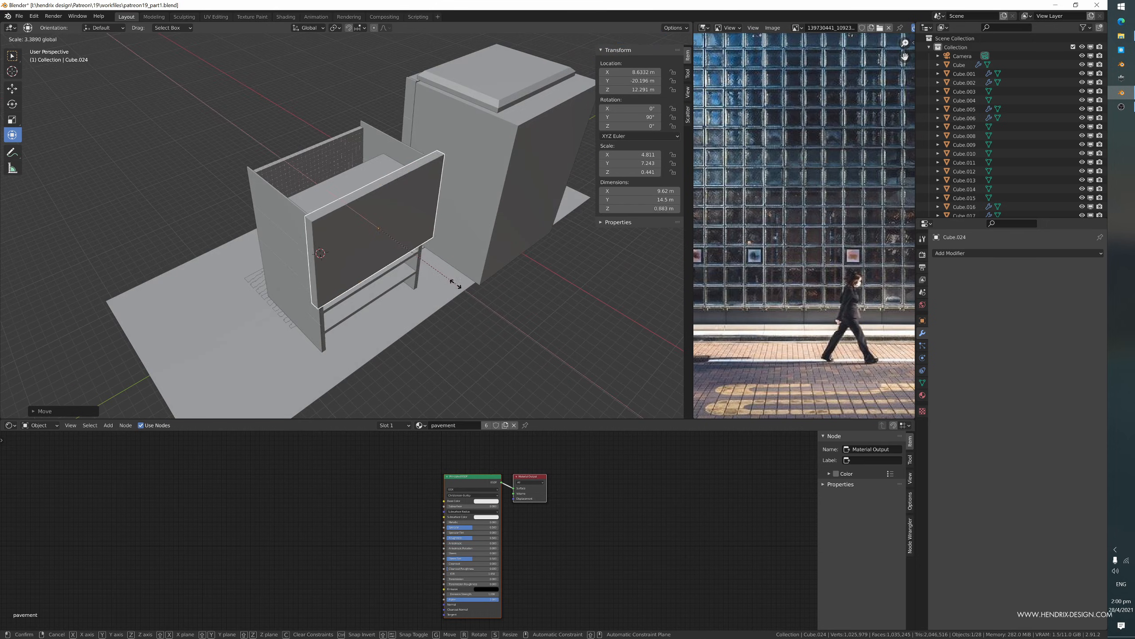
{"action": "left_click", "coordinate": [539, 342]}
{"action": "middle_click_drag", "start_coordinate": [538, 342], "coordinate": [390, 264]}
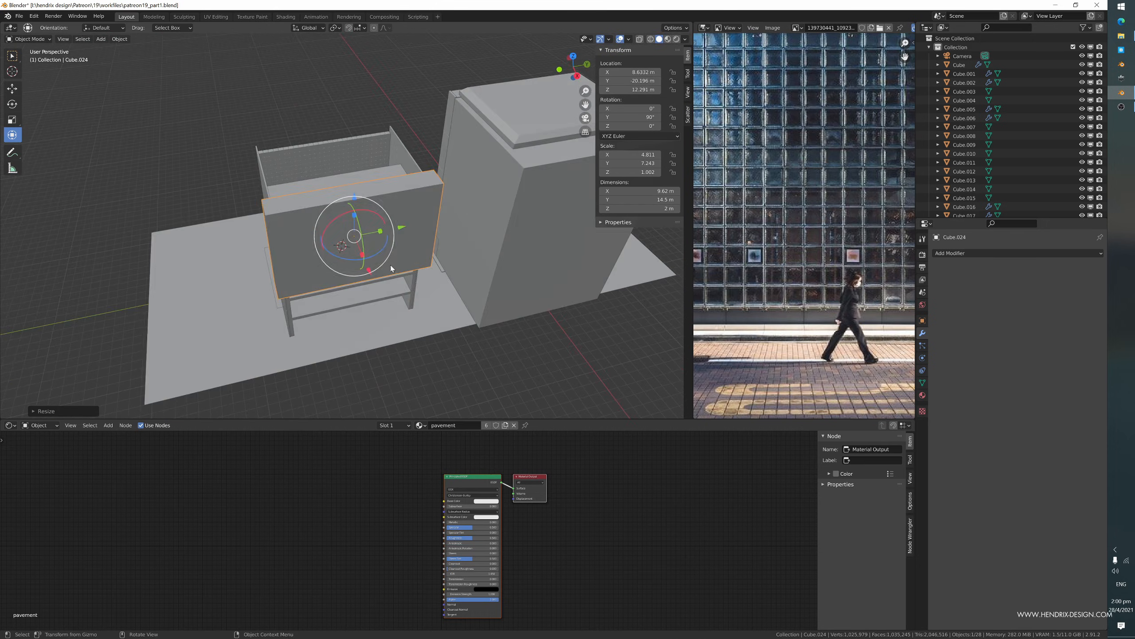
{"action": "left_click_drag", "start_coordinate": [379, 233], "coordinate": [384, 232]}
{"action": "middle_click_drag", "start_coordinate": [383, 232], "coordinate": [396, 147]}
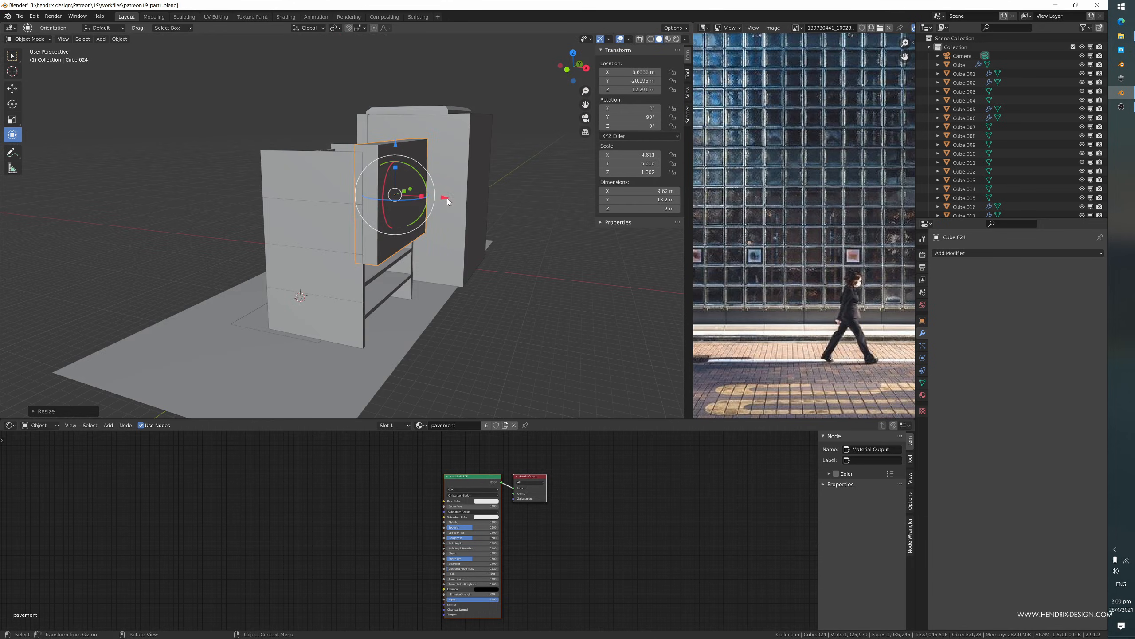
- Move the rear slab against the back of the building at about X 9.38 m, Z 11.75 m
{"action": "left_click_drag", "start_coordinate": [447, 199], "coordinate": [449, 196]}
{"action": "left_click_drag", "start_coordinate": [402, 144], "coordinate": [402, 154]}
{"action": "middle_click_drag", "start_coordinate": [395, 248], "coordinate": [370, 239]}
{"action": "scroll", "coordinate": [368, 266], "scroll_direction": "up", "scroll_amount": 5}
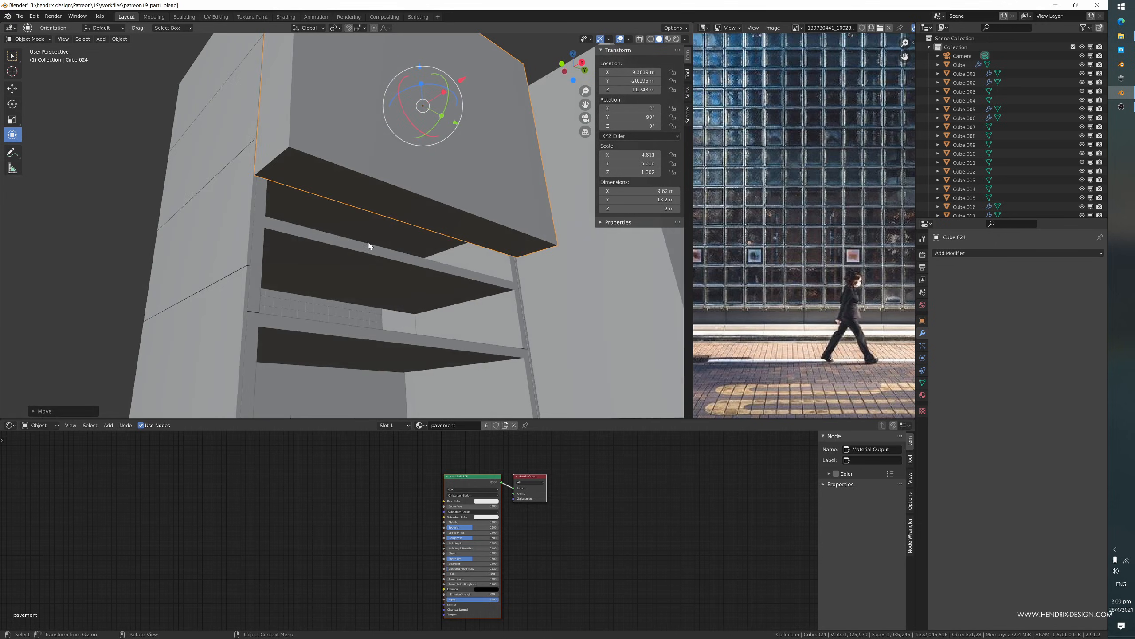
- Move the rear slab's bottom face down toward the ground so the slab is about 16.8 m tall
{"action": "key", "text": "Tab"}
{"action": "scroll", "coordinate": [411, 212], "scroll_direction": "down", "scroll_amount": 5}
{"action": "left_click", "coordinate": [411, 235]}
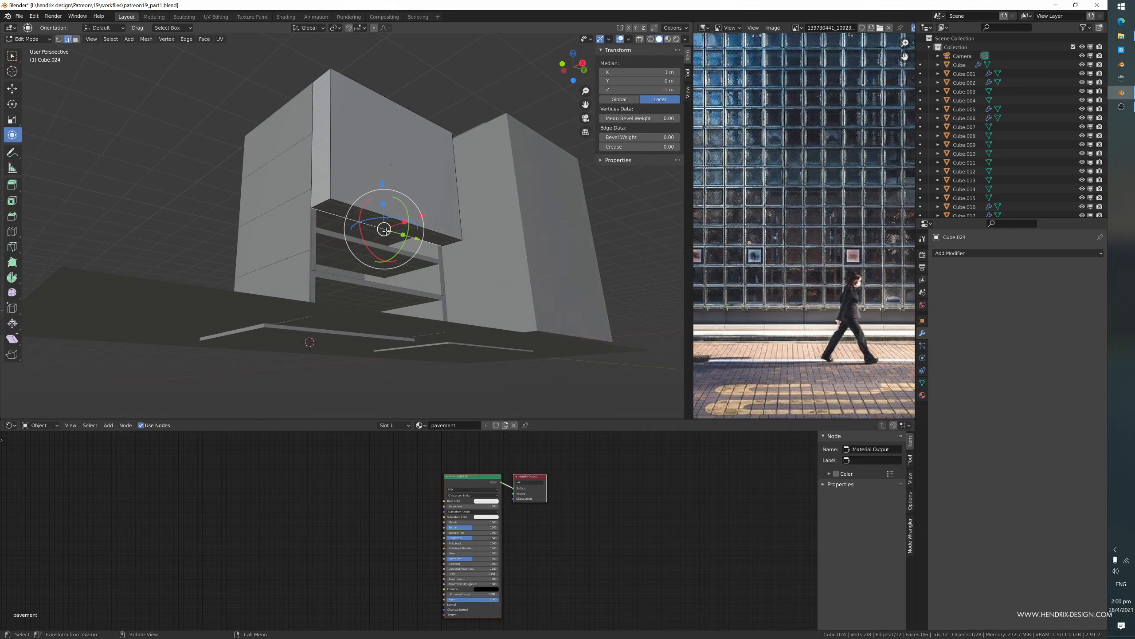
{"action": "key", "text": "3"}
{"action": "left_click", "coordinate": [382, 218]}
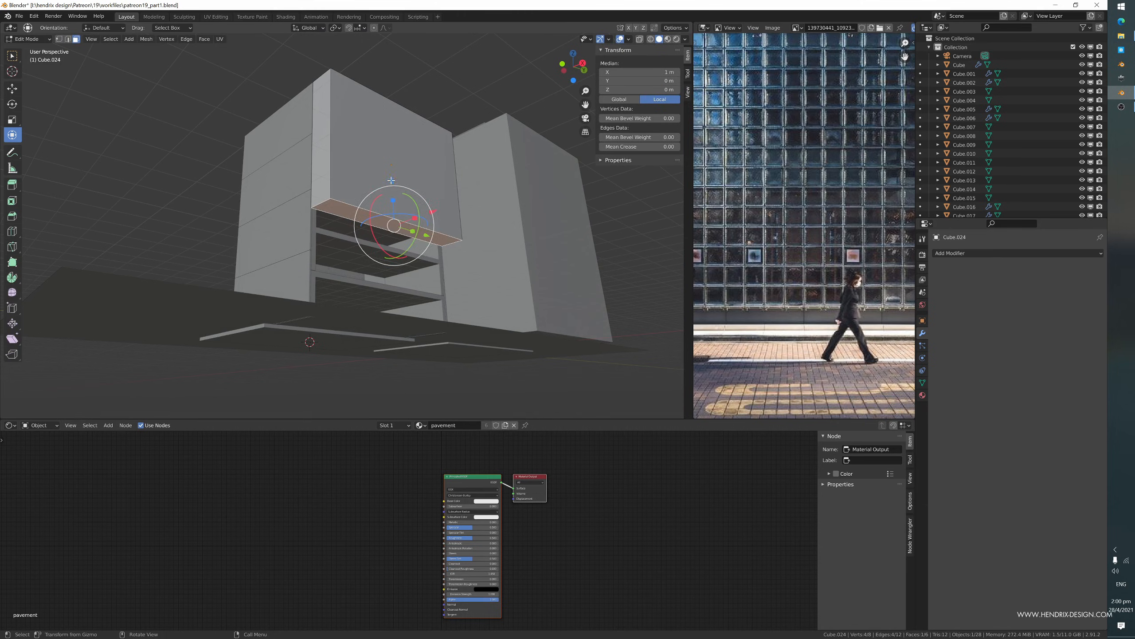
{"action": "left_click_drag", "start_coordinate": [391, 180], "coordinate": [397, 256]}
{"action": "middle_click_drag", "start_coordinate": [398, 257], "coordinate": [413, 286]}
{"action": "left_click_drag", "start_coordinate": [399, 272], "coordinate": [402, 294]}
{"action": "key", "text": "Tab"}
- Duplicate the neighbouring building's roof cap along Y onto the glass block building and lower it to about Z 16.08 m
{"action": "middle_click_drag", "start_coordinate": [402, 294], "coordinate": [469, 336]}
{"action": "middle_click_drag", "start_coordinate": [415, 213], "coordinate": [443, 290], "text": "shift"}
{"action": "scroll", "coordinate": [405, 284], "scroll_direction": "up", "scroll_amount": 3}
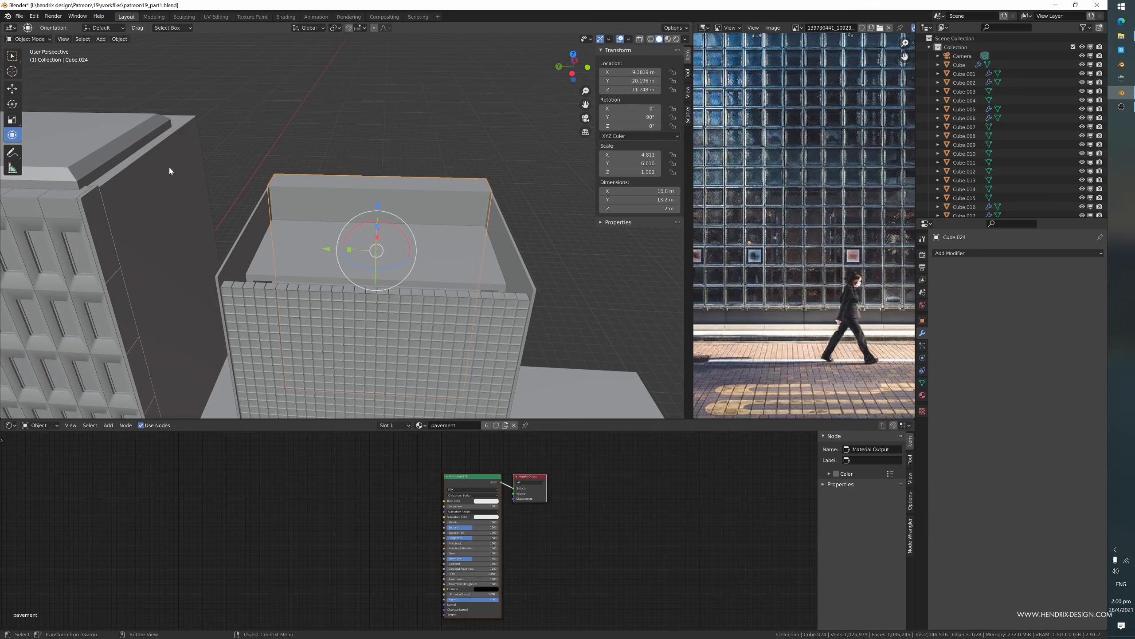
{"action": "left_click", "coordinate": [105, 146]}
{"action": "key", "text": "shift+d"}
{"action": "key", "text": "y"}
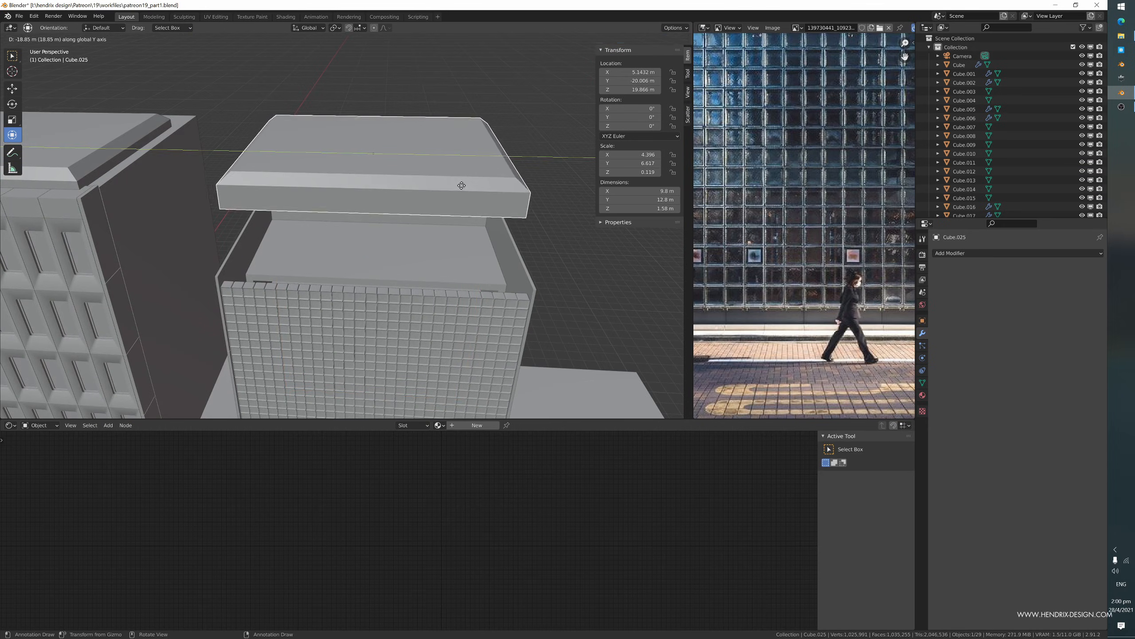
{"action": "left_click", "coordinate": [462, 185]}
{"action": "key", "text": "g"}
{"action": "key", "text": "z"}
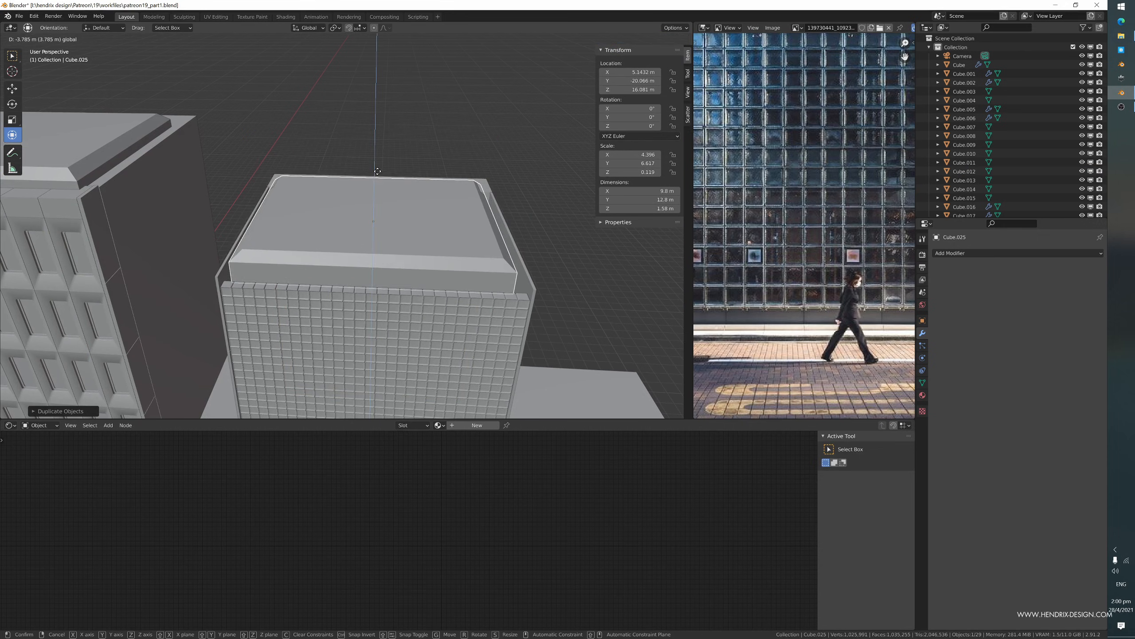
{"action": "left_click", "coordinate": [378, 171]}
- Scale the roof cap copy to about 10.1 m by 13.2 m and shift it along Y to about -20.29 m
{"action": "middle_click_drag", "start_coordinate": [377, 171], "coordinate": [369, 217]}
{"action": "key", "text": "s"}
{"action": "left_click", "coordinate": [381, 187]}
{"action": "key", "text": "g"}
{"action": "key", "text": "y"}
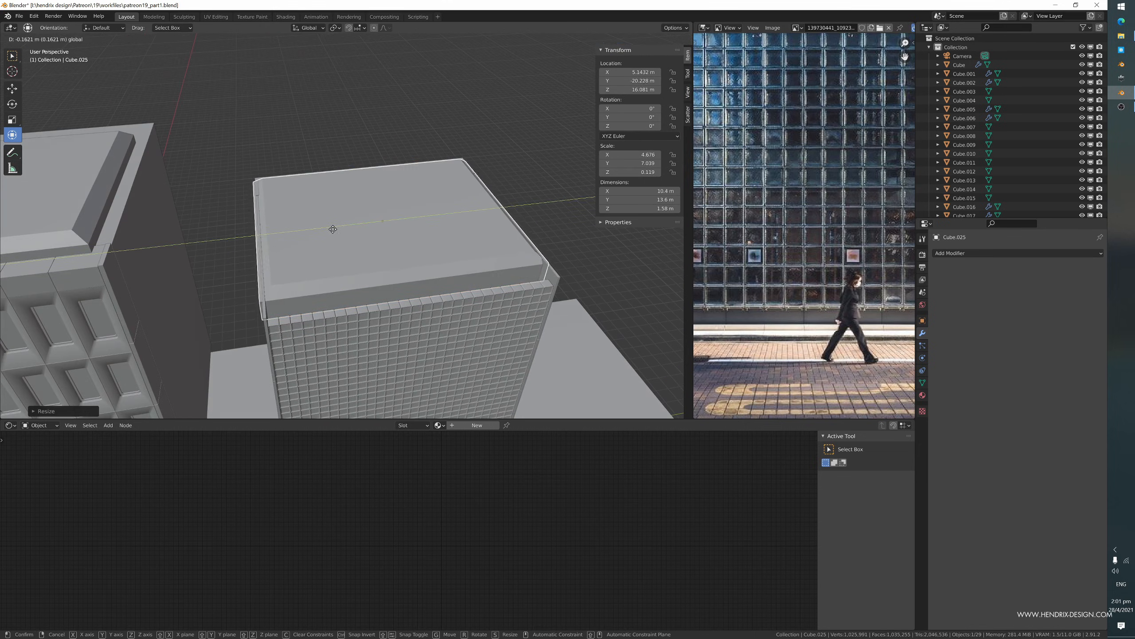
{"action": "left_click", "coordinate": [335, 233]}
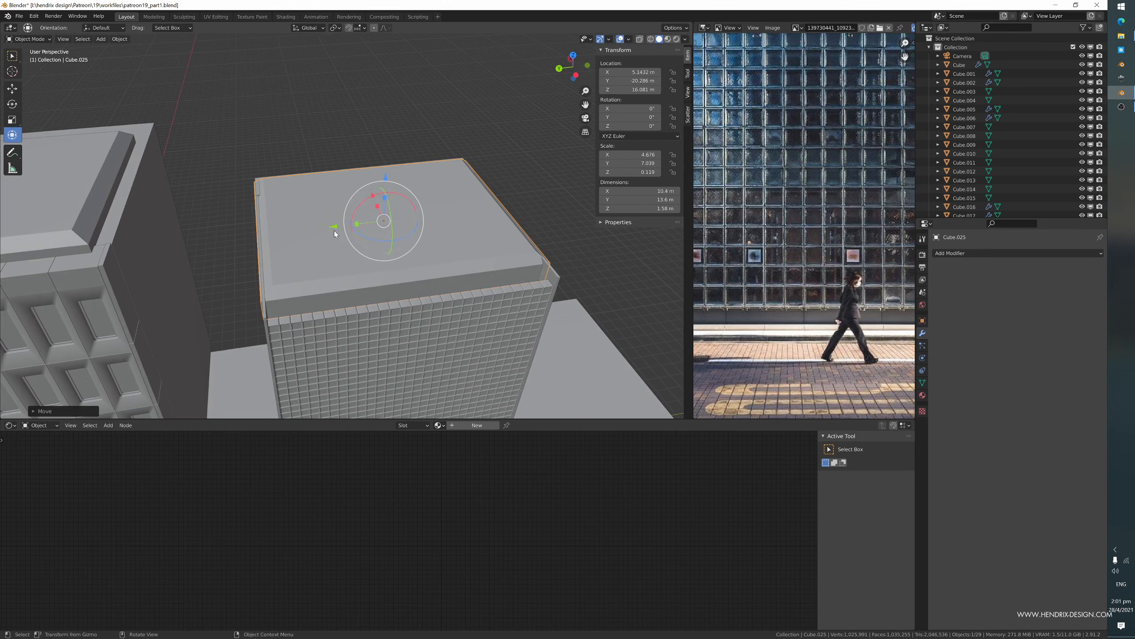
{"action": "key", "text": "s"}
{"action": "left_click", "coordinate": [382, 200]}
{"action": "middle_click_drag", "start_coordinate": [382, 199], "coordinate": [367, 195]}
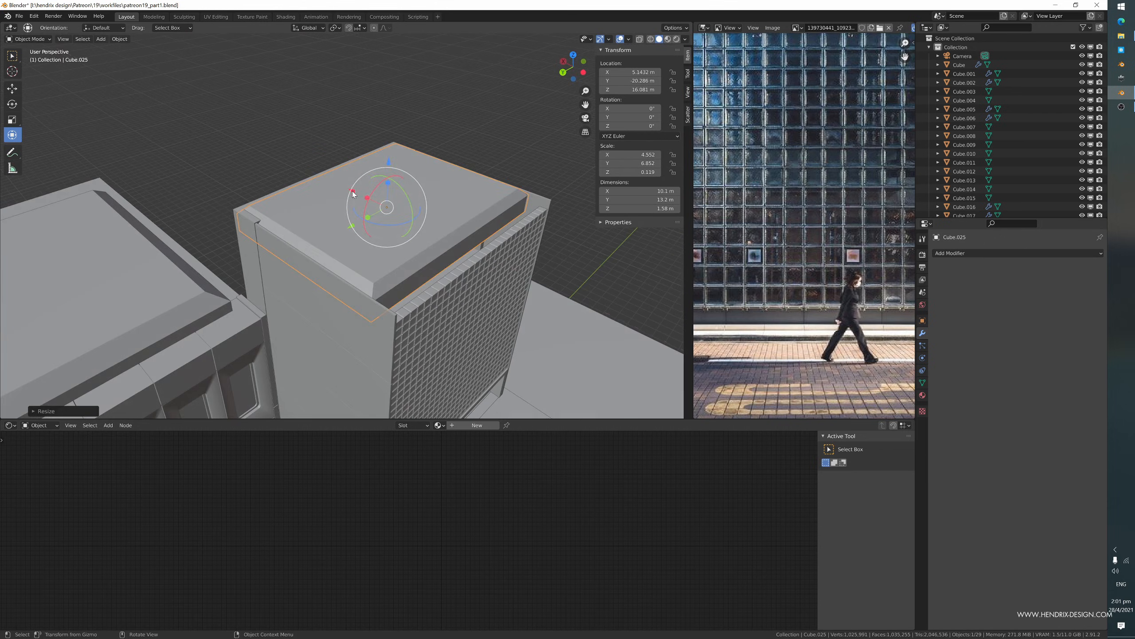
- Flatten the roof cap to about 0.7 m high and position it at about X 3.8 m, Z 16.42 m
{"action": "left_click_drag", "start_coordinate": [353, 194], "coordinate": [368, 202]}
{"action": "middle_click_drag", "start_coordinate": [368, 202], "coordinate": [414, 188]}
{"action": "left_click_drag", "start_coordinate": [404, 182], "coordinate": [404, 201]}
{"action": "left_click_drag", "start_coordinate": [405, 157], "coordinate": [406, 149]}
{"action": "middle_click_drag", "start_coordinate": [406, 149], "coordinate": [291, 229]}
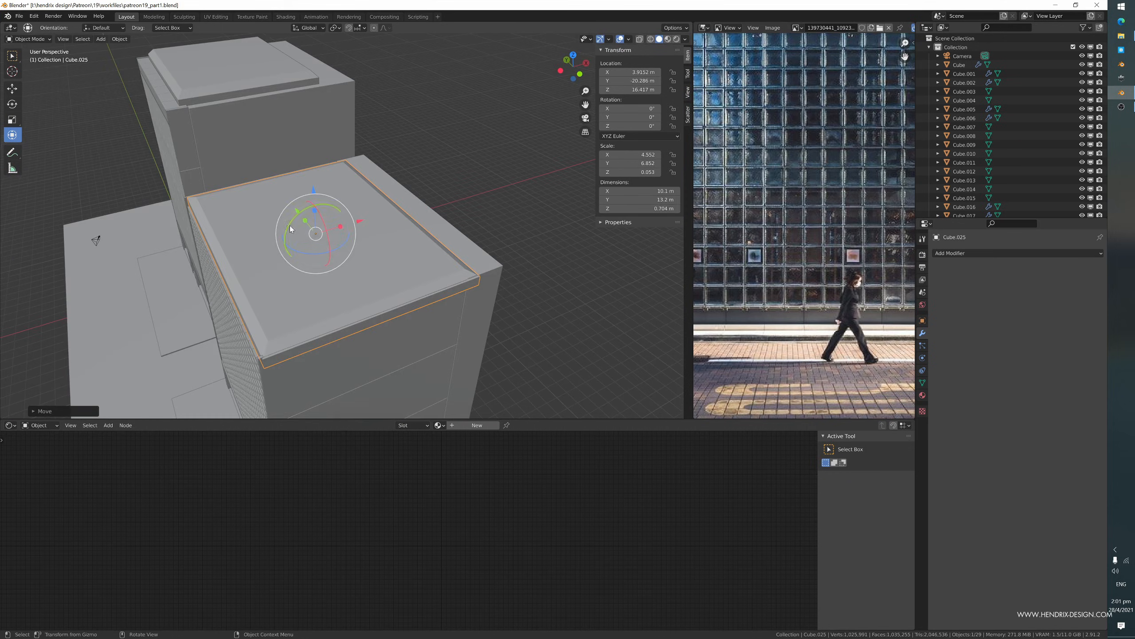
{"action": "left_click_drag", "start_coordinate": [356, 226], "coordinate": [361, 221]}
- Shift the roof cap along Y to about -20.2 m and scale it to about 10 m by 13.1 m
{"action": "middle_click_drag", "start_coordinate": [361, 222], "coordinate": [432, 235]}
{"action": "scroll", "coordinate": [432, 235], "scroll_direction": "up", "scroll_amount": 2}
{"action": "scroll", "coordinate": [432, 235], "scroll_direction": "up", "scroll_amount": 3}
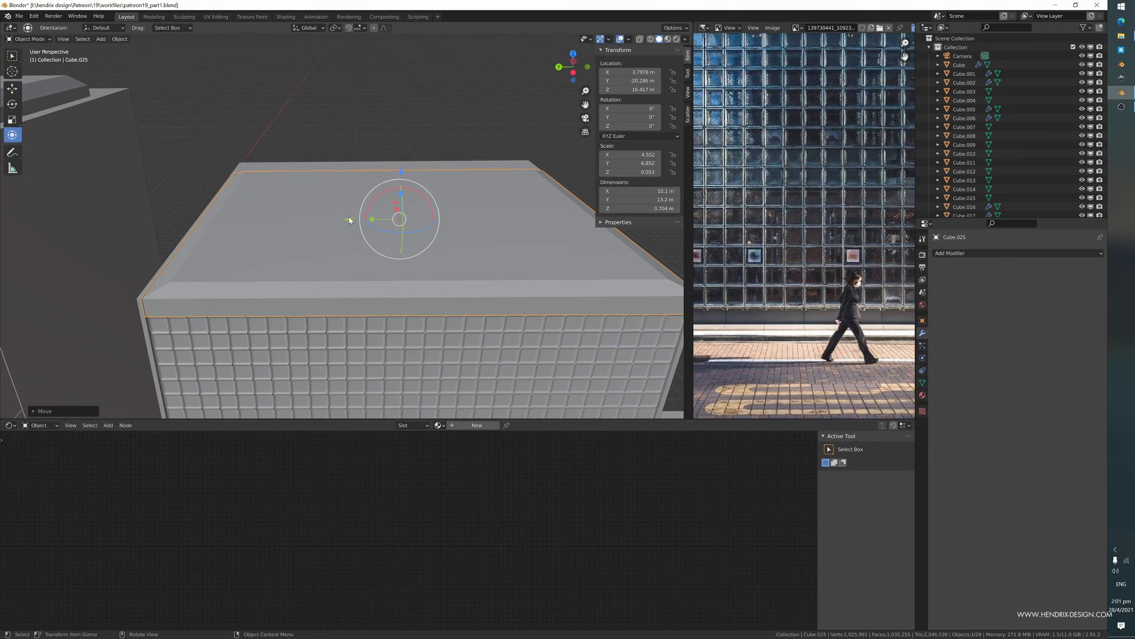
{"action": "left_click_drag", "start_coordinate": [350, 220], "coordinate": [344, 221]}
{"action": "key", "text": "s"}
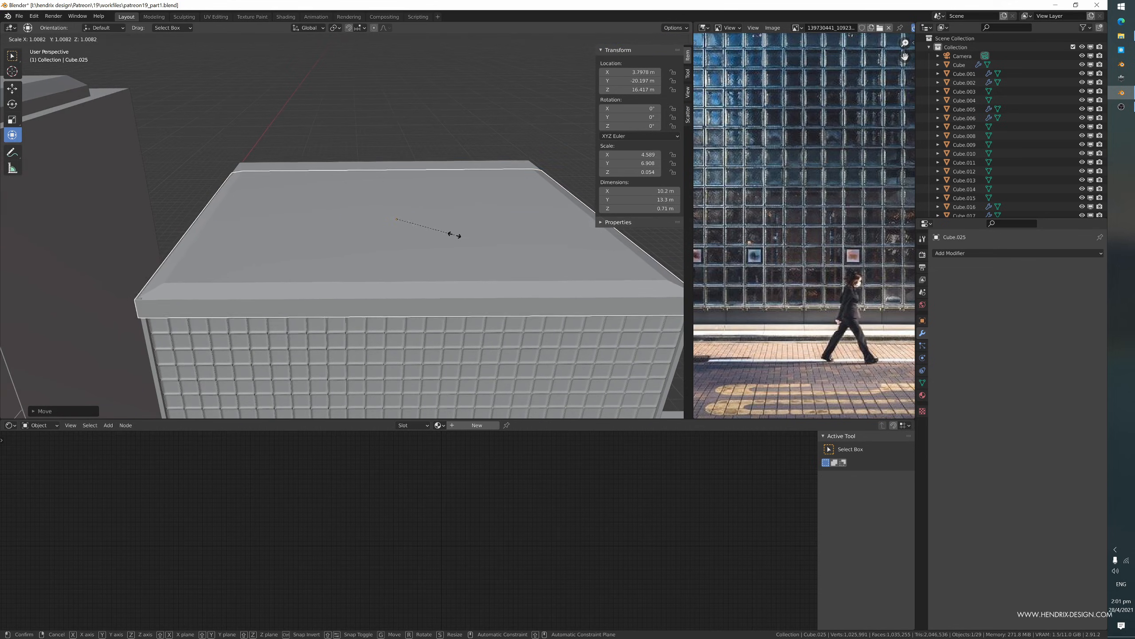
{"action": "left_click", "coordinate": [441, 235]}
{"action": "mouse_move", "coordinate": [441, 235]}
{"action": "middle_mouse_down"}
{"action": "mouse_move", "coordinate": [417, 231]}
{"action": "mouse_move", "coordinate": [447, 239]}
{"action": "middle_mouse_up"}
- Lower the roof cap's top face slightly along Z and inset it to form an inner rim
{"action": "key", "text": "Tab"}
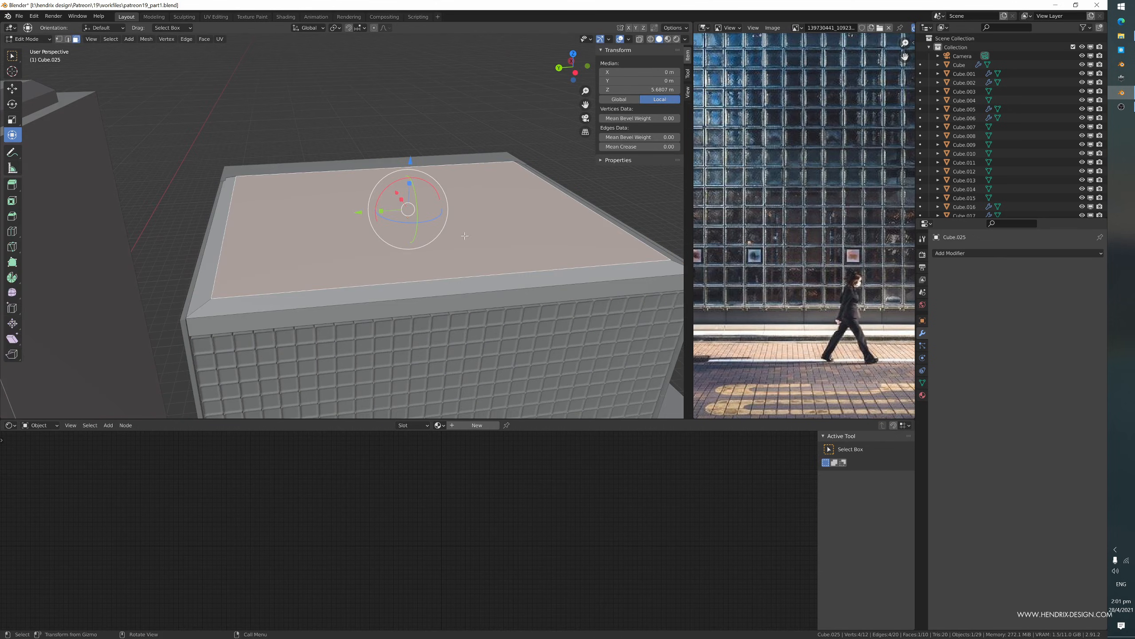
{"action": "key", "text": "g"}
{"action": "key", "text": "z"}
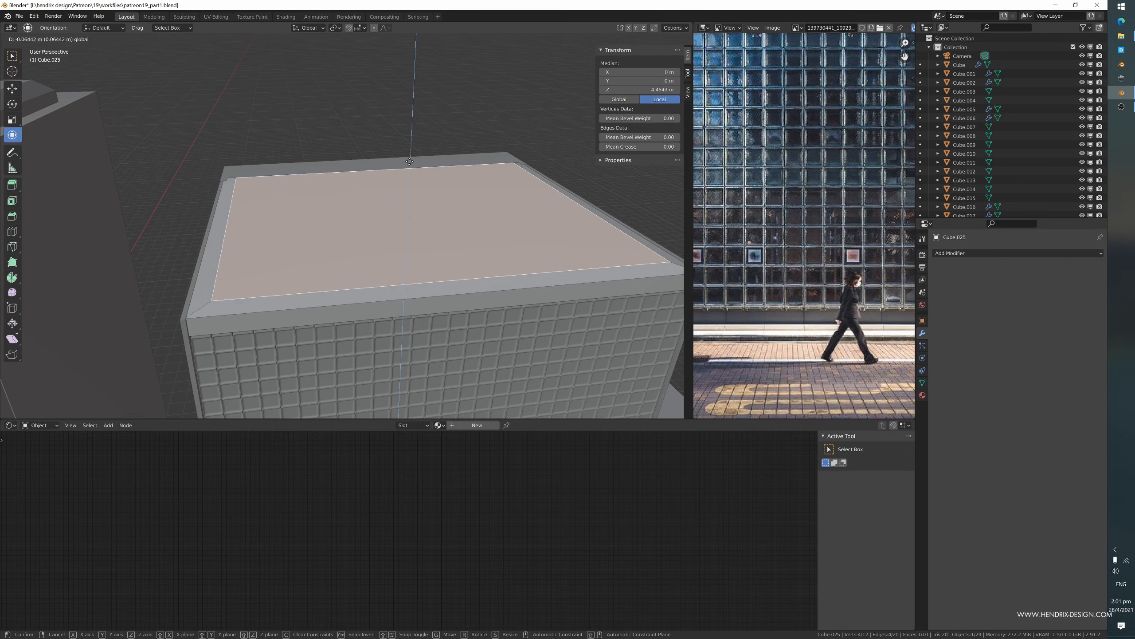
{"action": "left_click", "coordinate": [410, 161]}
{"action": "key", "text": "i"}
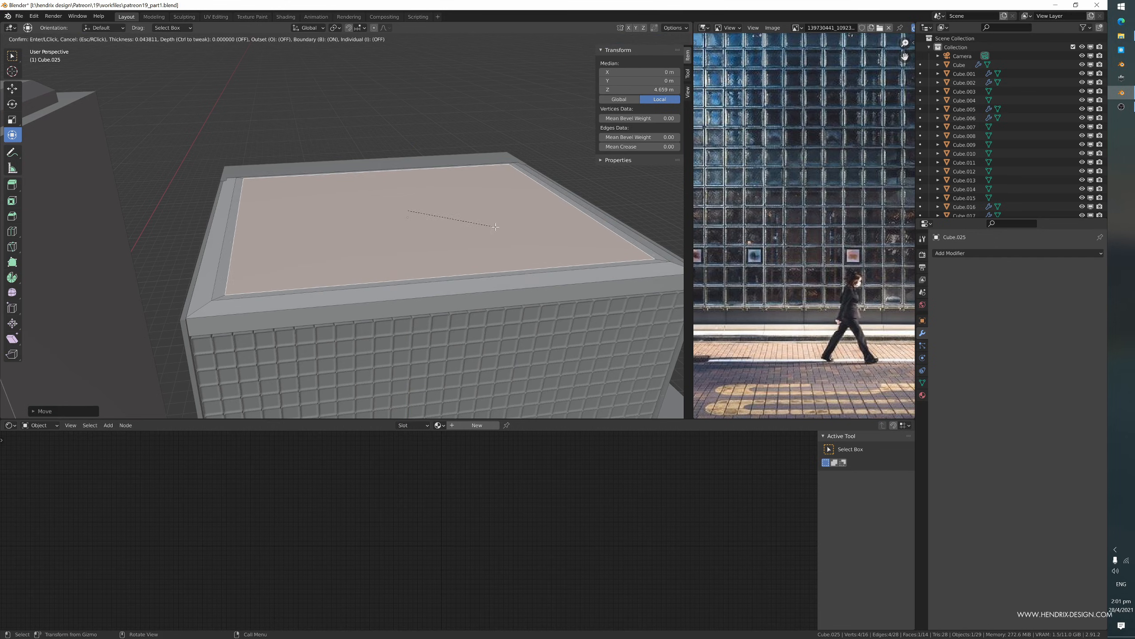
{"action": "left_click", "coordinate": [496, 228]}
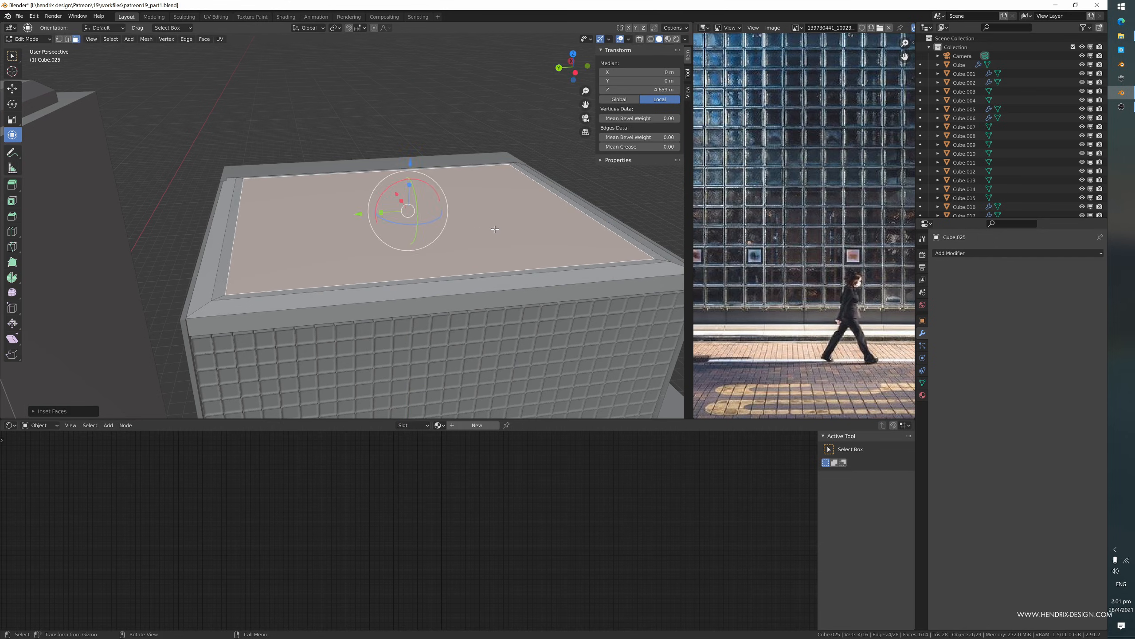
{"action": "mouse_move", "coordinate": [497, 228]}
{"action": "middle_mouse_down"}
{"action": "mouse_move", "coordinate": [478, 226]}
{"action": "mouse_move", "coordinate": [496, 224]}
{"action": "middle_mouse_up"}
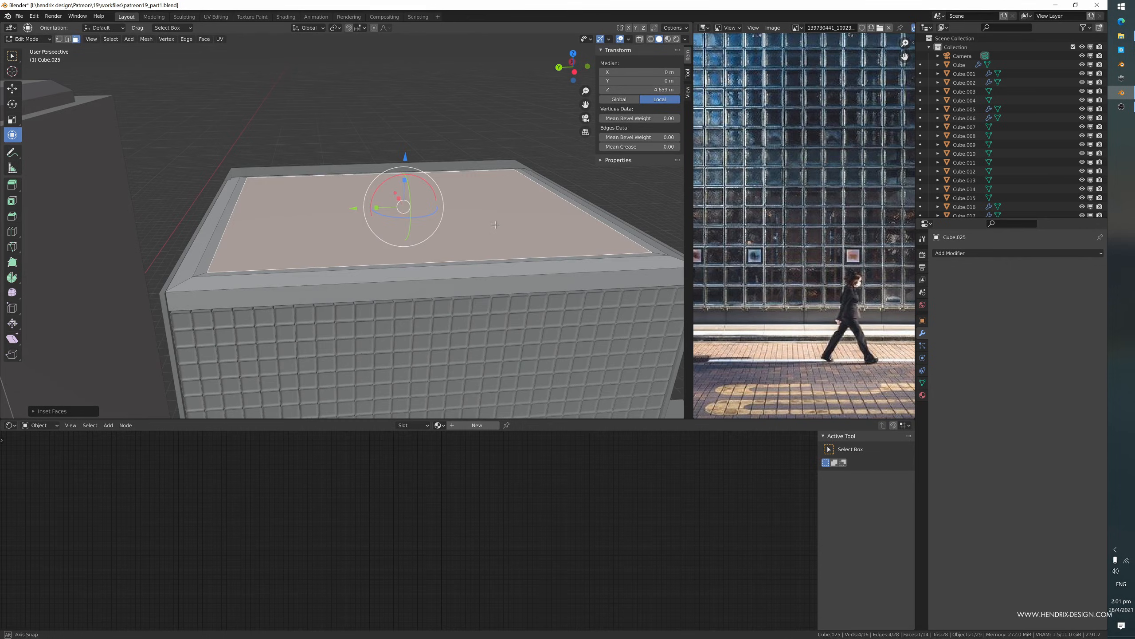
- Extrude the inset roof face downward, and delete the recessed face and the cap's bottom face to leave an open frame
{"action": "key", "text": "e"}
{"action": "left_click", "coordinate": [413, 177]}
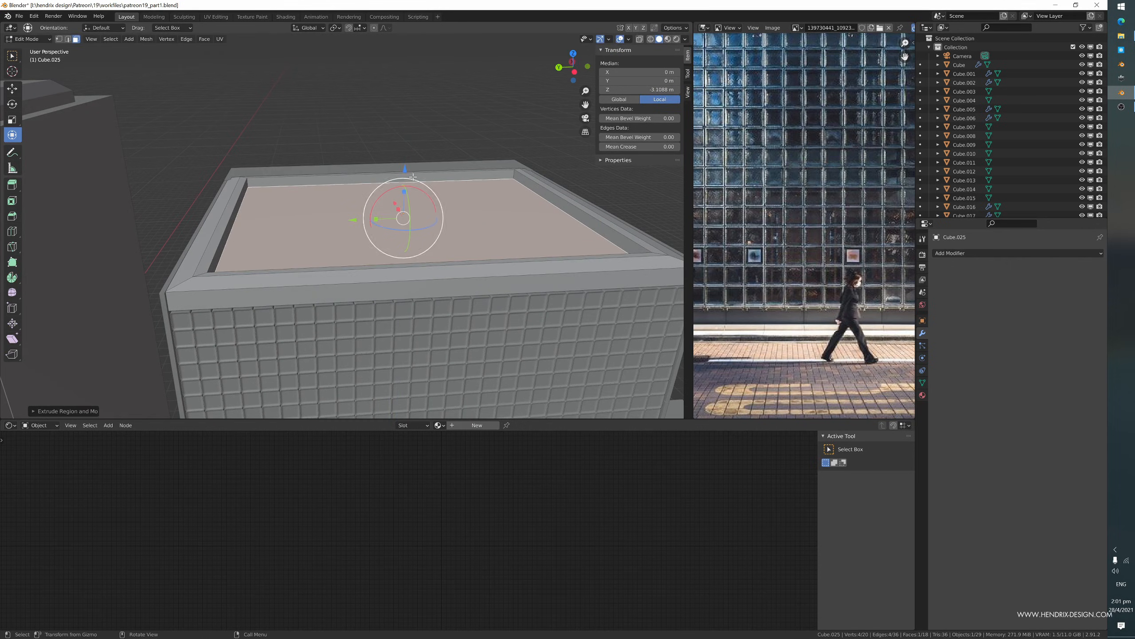
{"action": "key", "text": "x"}
{"action": "left_click", "coordinate": [431, 197]}
{"action": "middle_click_drag", "start_coordinate": [431, 196], "coordinate": [468, 347]}
{"action": "left_click", "coordinate": [420, 217]}
{"action": "key", "text": "x"}
{"action": "left_click", "coordinate": [419, 217]}
{"action": "key", "text": "Tab"}
- Move the arrayed interior floors along X to about 6.62 m
{"action": "left_click", "coordinate": [331, 241]}
{"action": "mouse_move", "coordinate": [453, 339]}
{"action": "left_mouse_down"}
{"action": "mouse_move", "coordinate": [473, 337]}
{"action": "mouse_move", "coordinate": [463, 323]}
{"action": "left_mouse_up"}
{"action": "middle_click_drag", "start_coordinate": [463, 323], "coordinate": [428, 279]}
{"action": "middle_click_drag", "start_coordinate": [476, 283], "coordinate": [430, 298]}
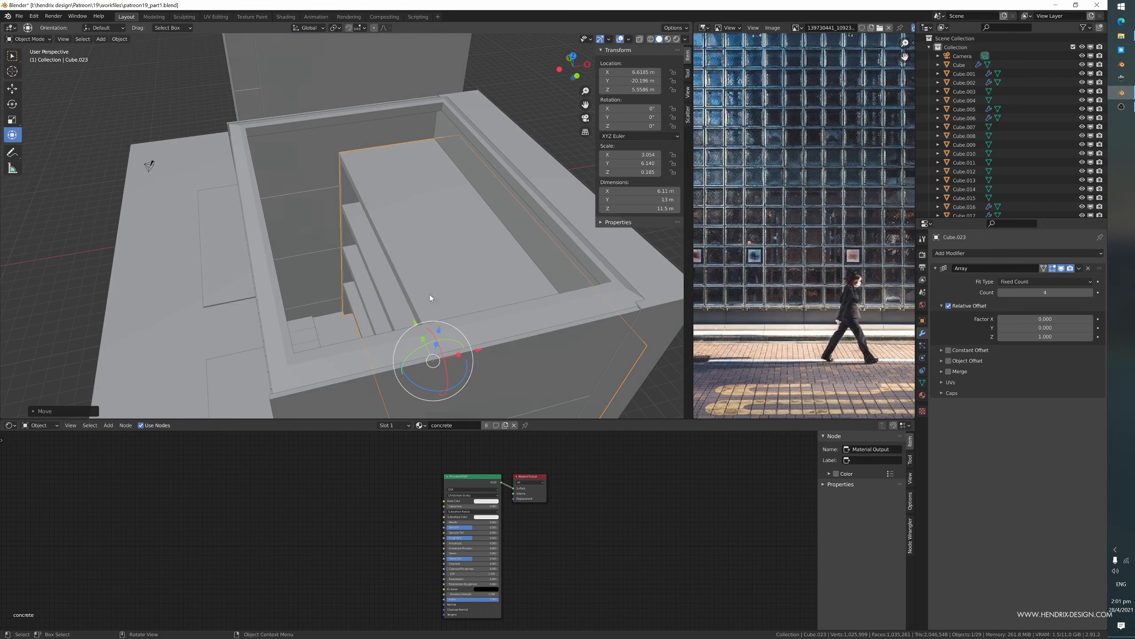
- Extrude the roof frame's inner face loop and scale it inward to about 0.87
{"action": "left_click", "coordinate": [270, 264]}
{"action": "key", "text": "Tab"}
{"action": "middle_click_drag", "start_coordinate": [275, 256], "coordinate": [241, 245]}
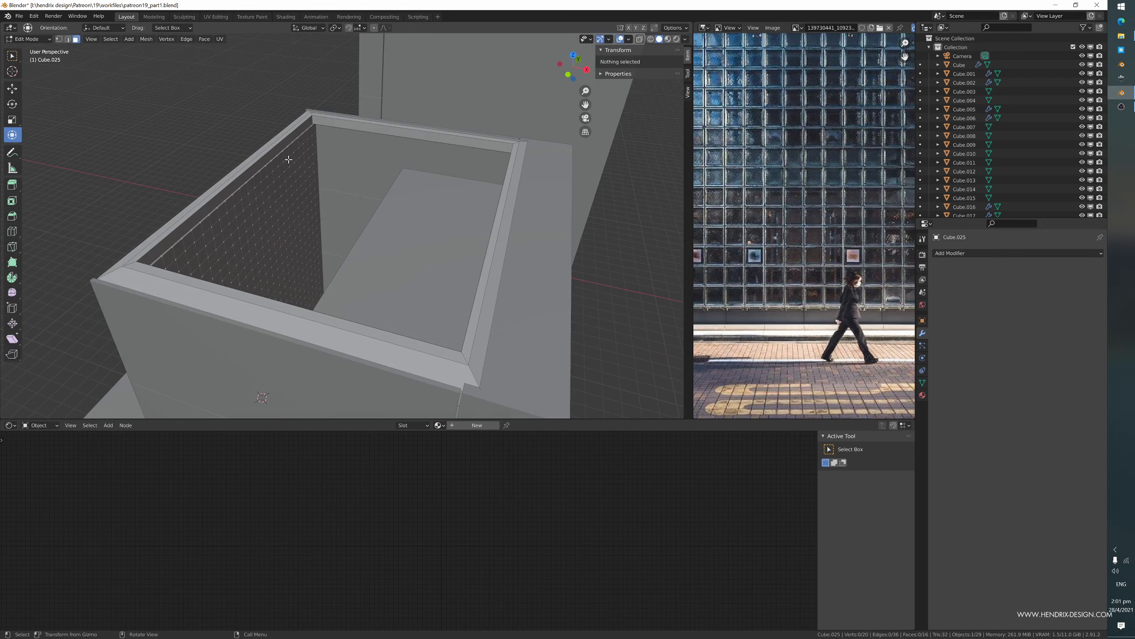
{"action": "left_click", "coordinate": [311, 120], "text": "alt"}
{"action": "middle_click_drag", "start_coordinate": [310, 121], "coordinate": [431, 228]}
{"action": "key", "text": "e"}
{"action": "key", "text": "s"}
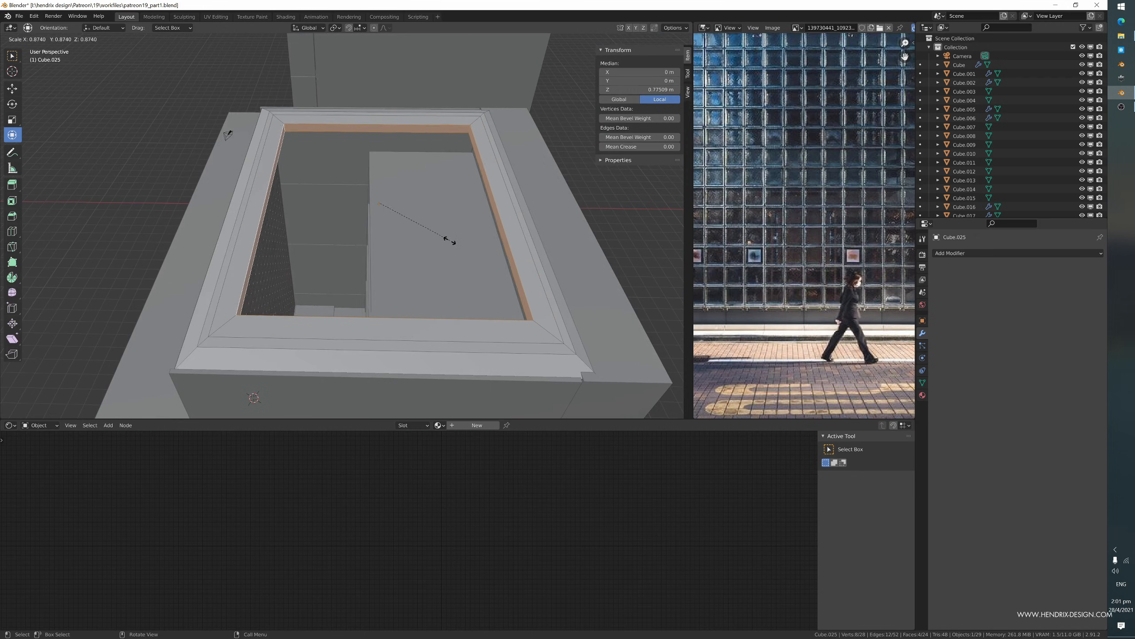
{"action": "left_click", "coordinate": [447, 241]}
{"action": "middle_click_drag", "start_coordinate": [447, 241], "coordinate": [411, 246]}
- Apply the roof frame's scale and save the file
{"action": "key", "text": "grave"}
{"action": "key", "text": "Escape"}
{"action": "key", "text": "Tab"}
{"action": "key", "text": "ctrl+a"}
{"action": "left_click", "coordinate": [492, 231]}
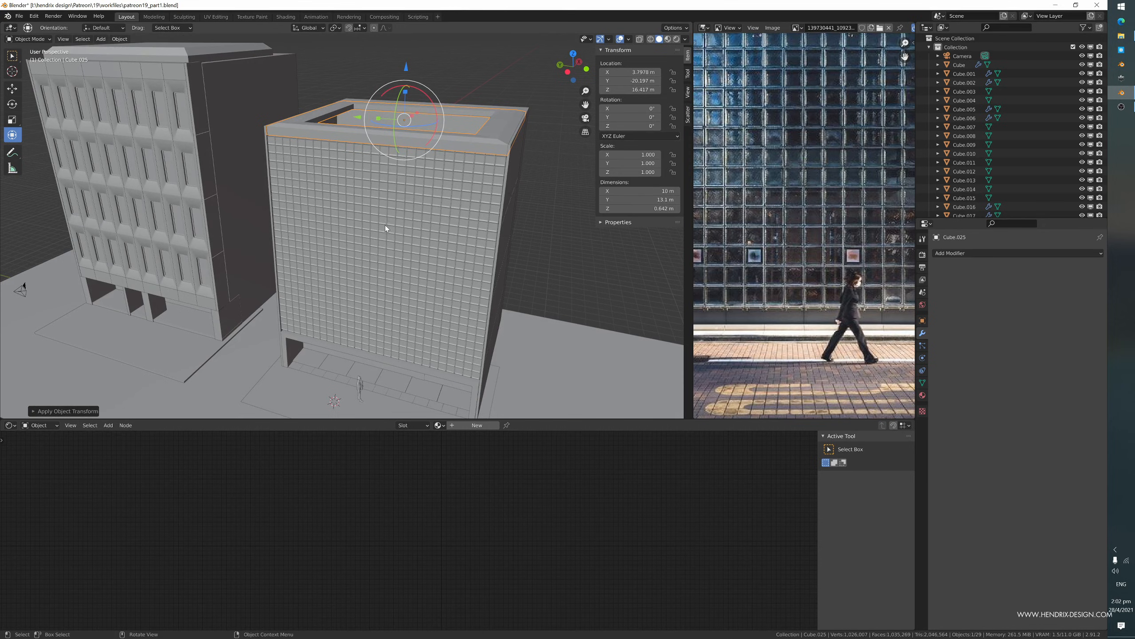
{"action": "middle_click_drag", "start_coordinate": [411, 279], "coordinate": [352, 287]}
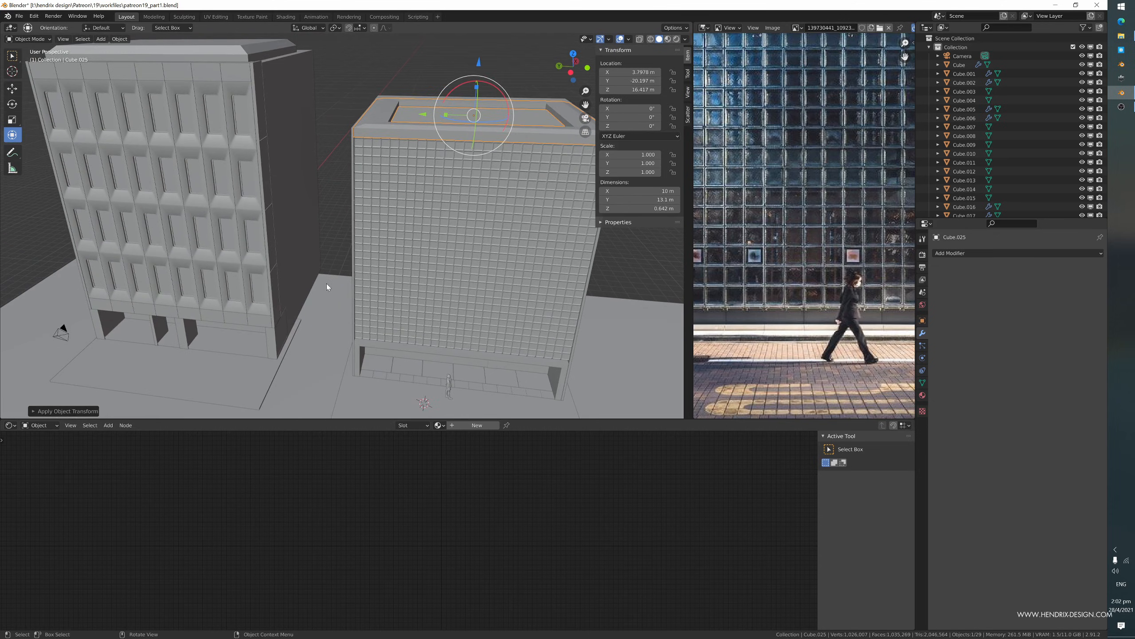
{"action": "middle_click_drag", "start_coordinate": [317, 295], "coordinate": [407, 306]}
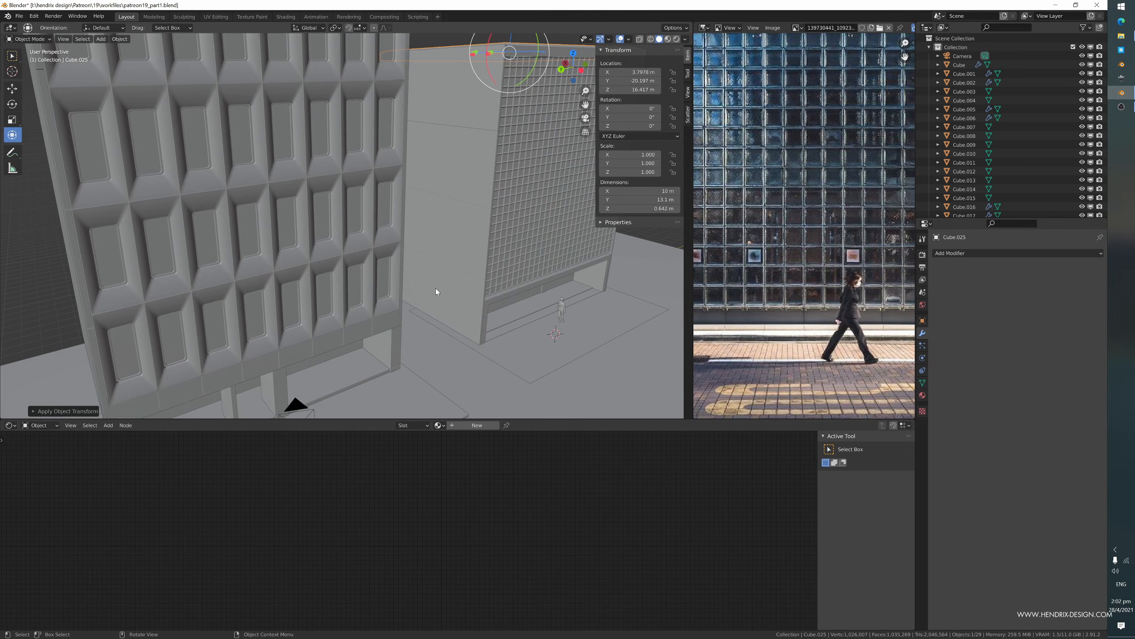
{"action": "key", "text": "ctrl+s"}
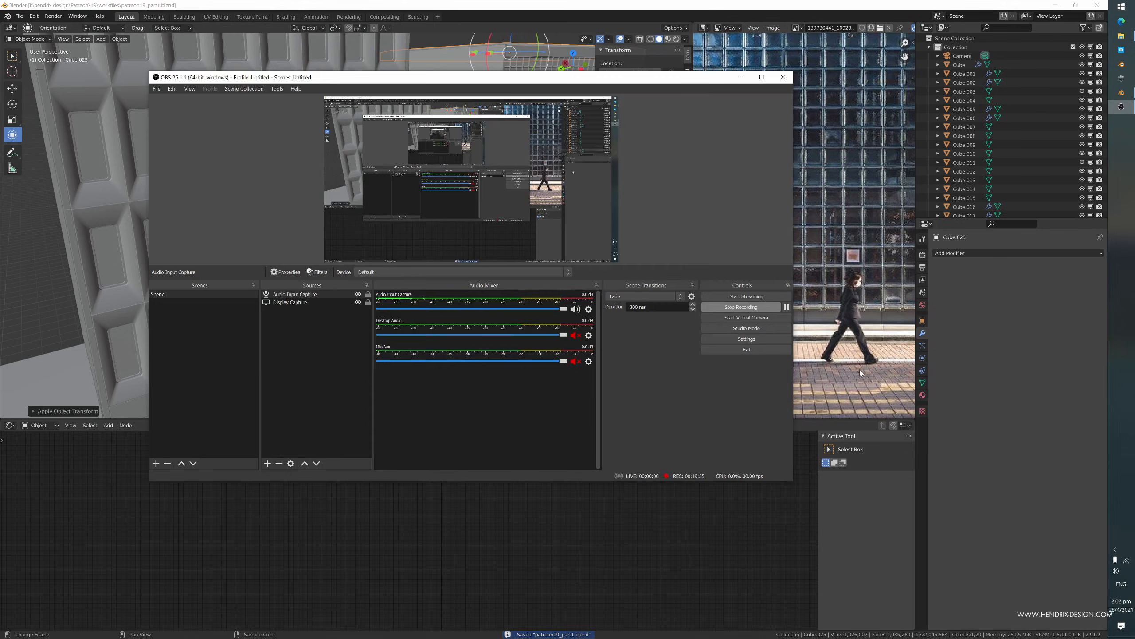
{"action": "left_click", "coordinate": [1121, 106]}
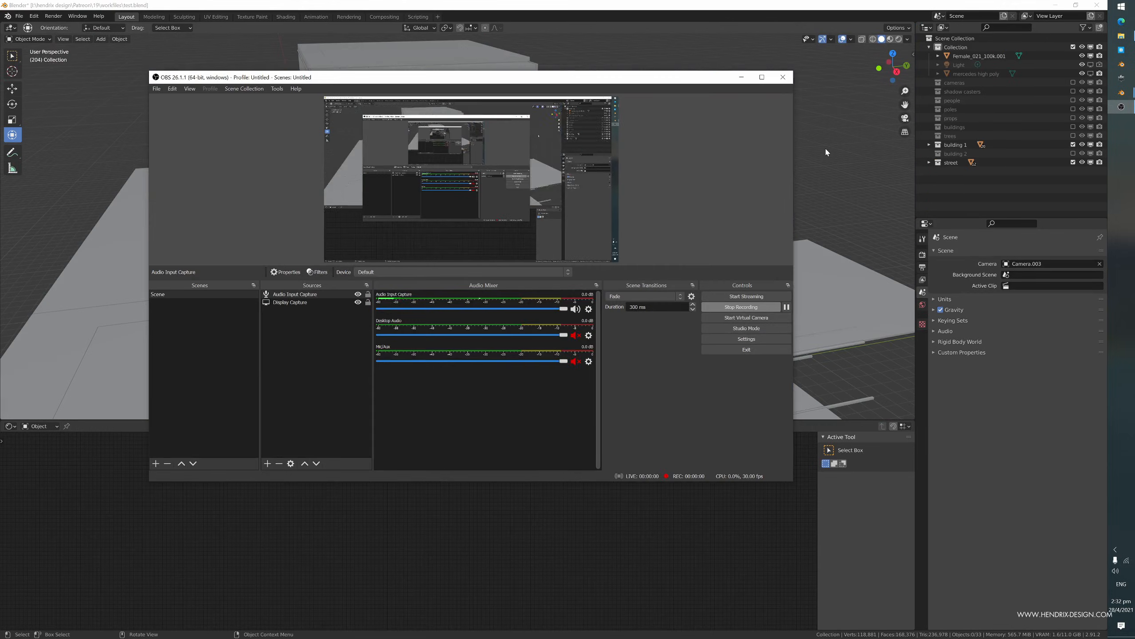
{"action": "left_click", "coordinate": [825, 147]}
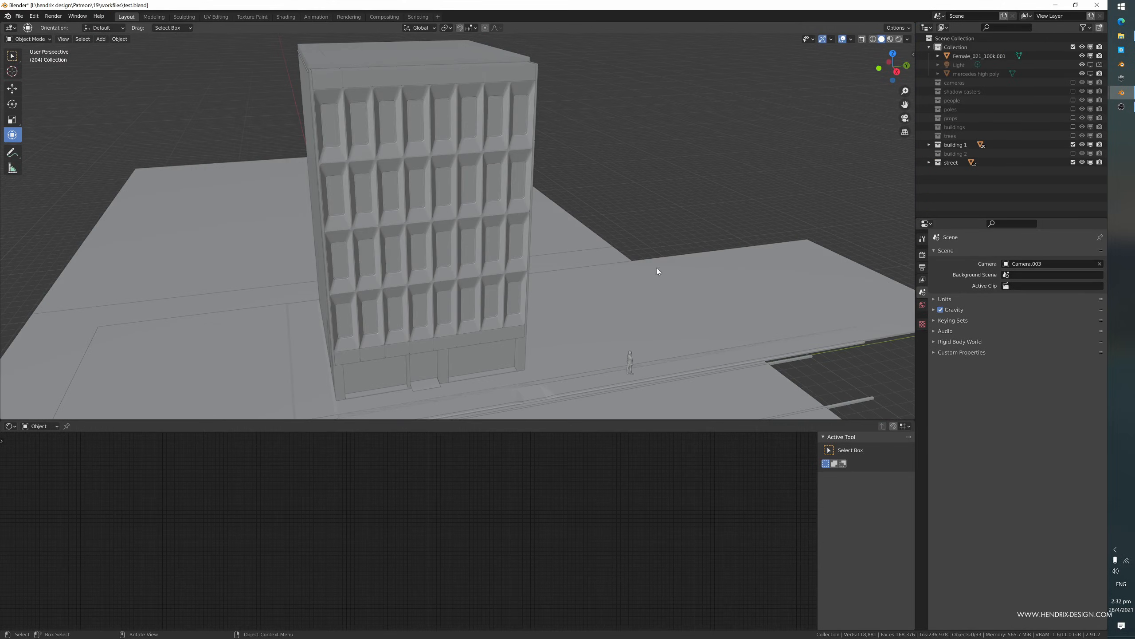
- Display the World shader nodes with the environment texture setup, and return the node editor to Object shading
{"action": "left_click", "coordinate": [39, 426]}
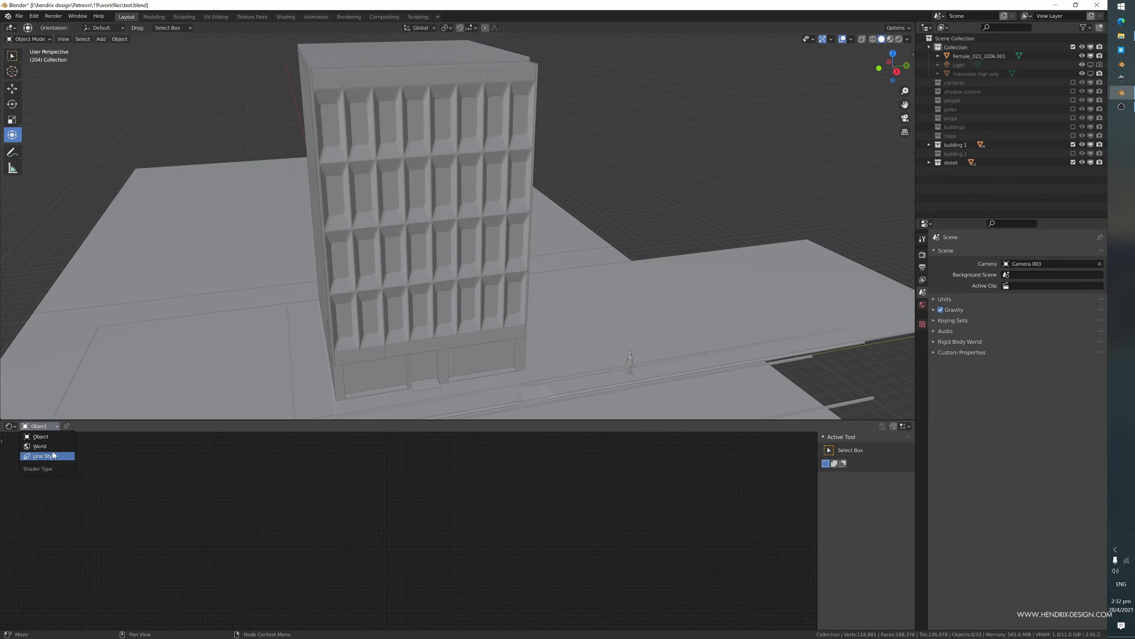
{"action": "left_click", "coordinate": [50, 447]}
{"action": "scroll", "coordinate": [361, 552], "scroll_direction": "up", "scroll_amount": 2}
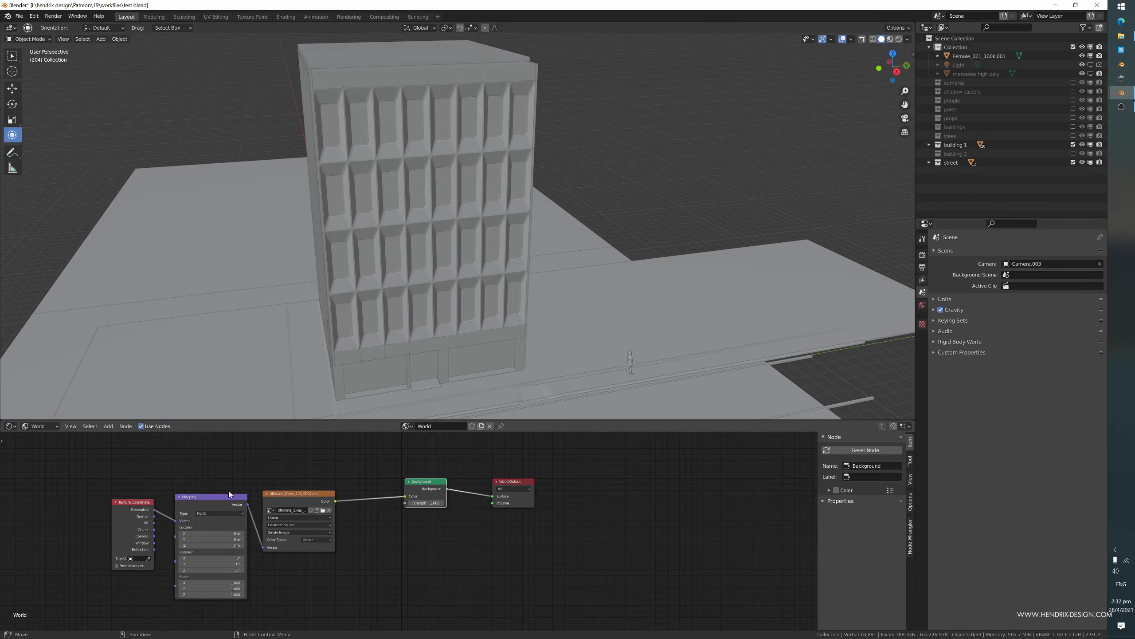
{"action": "middle_click_drag", "start_coordinate": [363, 585], "coordinate": [392, 602]}
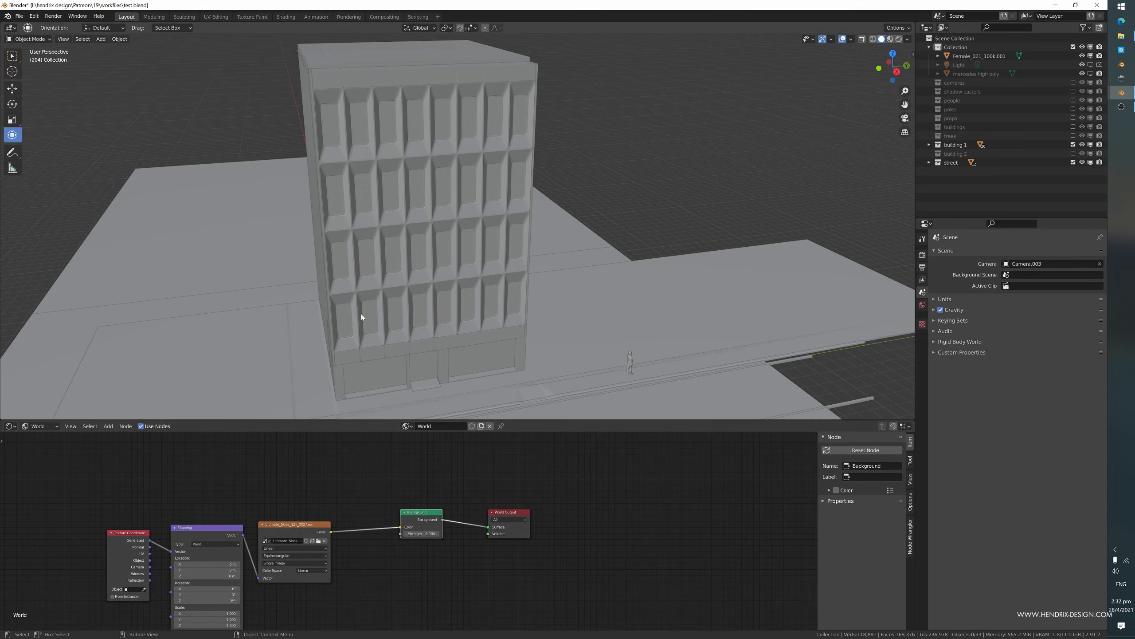
{"action": "left_click", "coordinate": [40, 426]}
{"action": "left_click", "coordinate": [47, 441]}
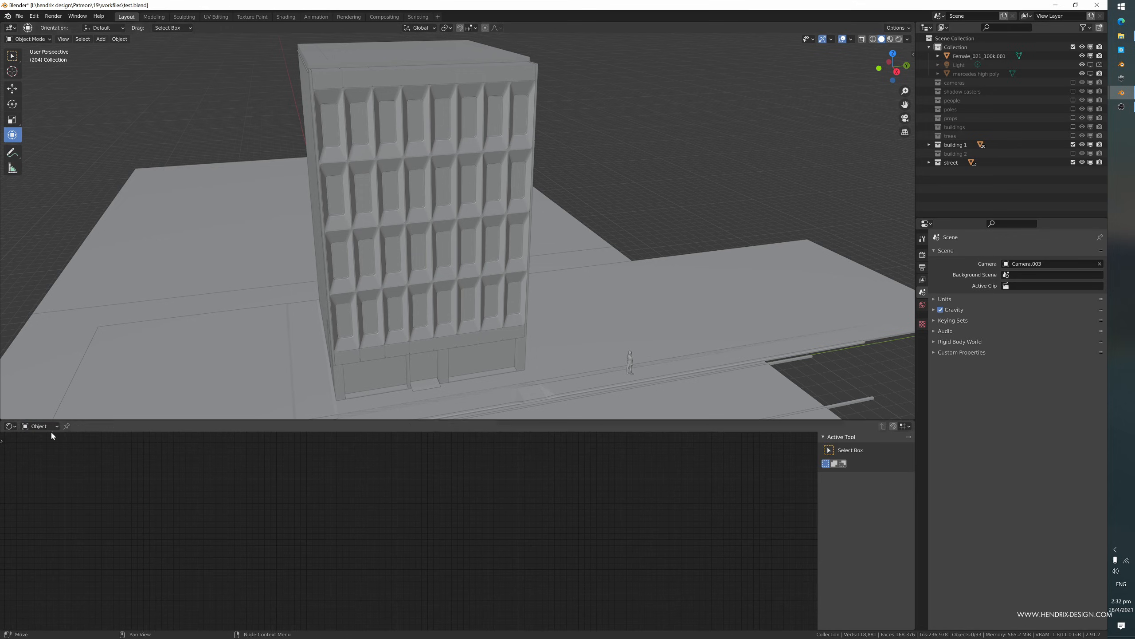
- Select the body of building 1 to show its offwhite.001 material nodes
{"action": "middle_click_drag", "start_coordinate": [340, 286], "coordinate": [360, 261]}
{"action": "left_click", "coordinate": [361, 260]}
{"action": "middle_click_drag", "start_coordinate": [351, 169], "coordinate": [604, 132]}
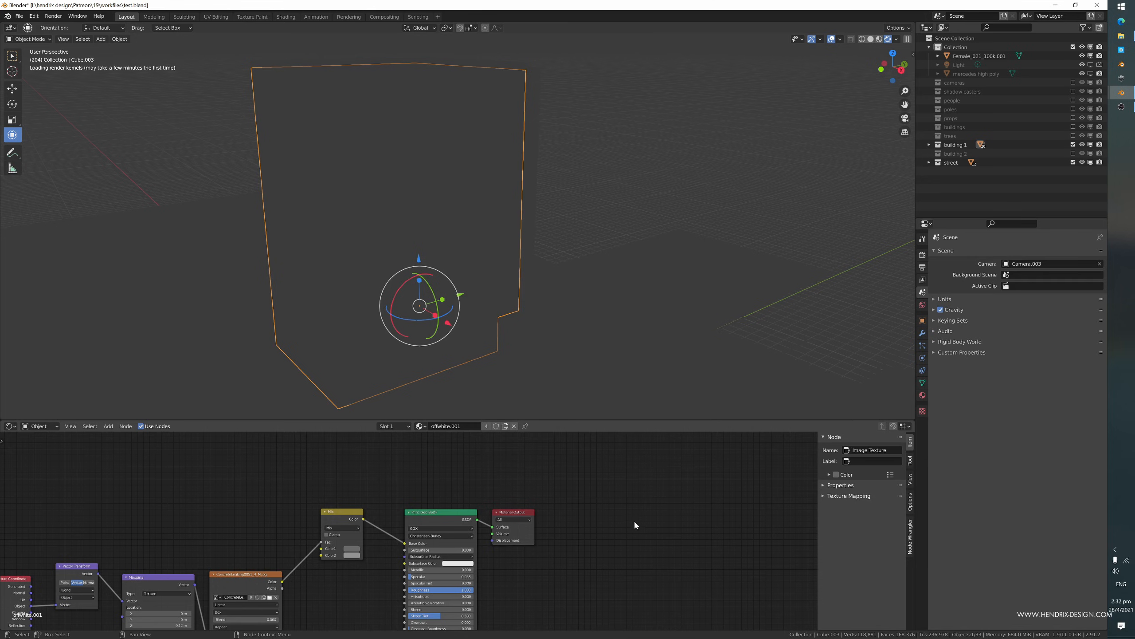
- Examine building 1, the sidewalk and the crosswalk in the rendered viewport, and display the Cycles render settings
{"action": "middle_click_drag", "start_coordinate": [611, 526], "coordinate": [651, 484]}
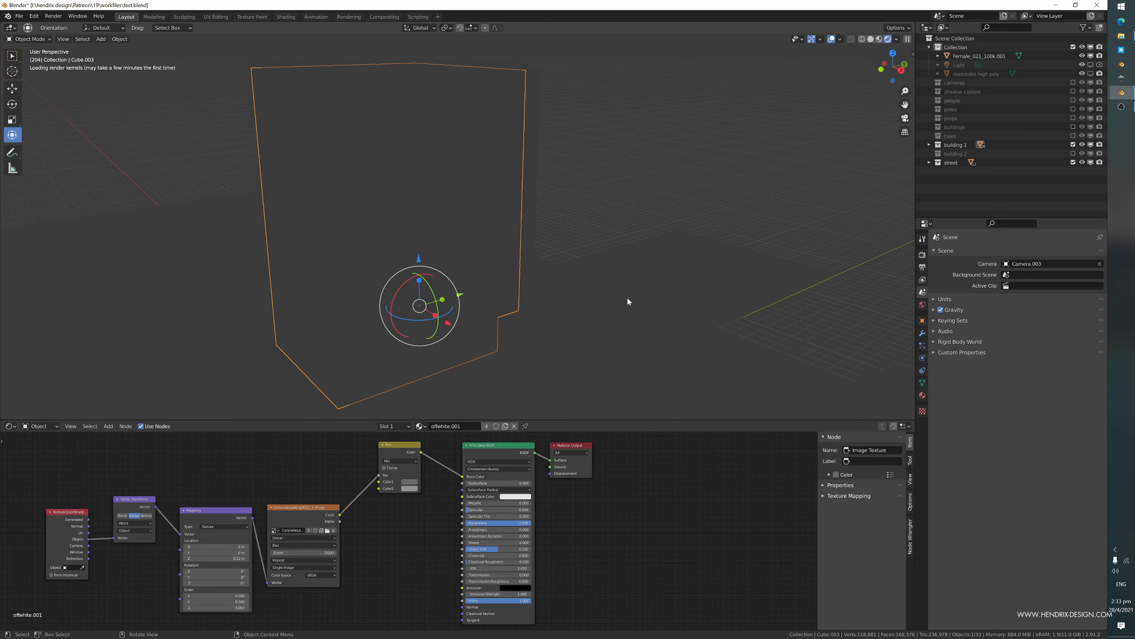
{"action": "middle_click_drag", "start_coordinate": [628, 302], "coordinate": [597, 294]}
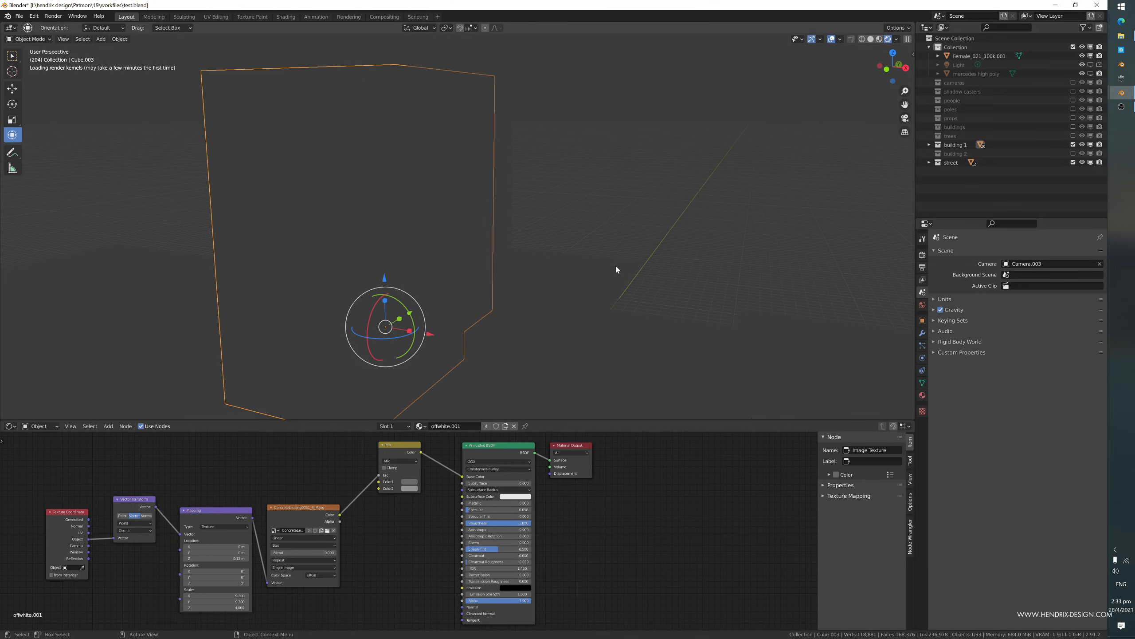
{"action": "mouse_move", "coordinate": [617, 267]}
{"action": "middle_mouse_down"}
{"action": "mouse_move", "coordinate": [626, 264]}
{"action": "mouse_move", "coordinate": [580, 284]}
{"action": "mouse_move", "coordinate": [610, 264]}
{"action": "mouse_move", "coordinate": [574, 264]}
{"action": "mouse_move", "coordinate": [583, 283]}
{"action": "mouse_move", "coordinate": [598, 274]}
{"action": "middle_mouse_up"}
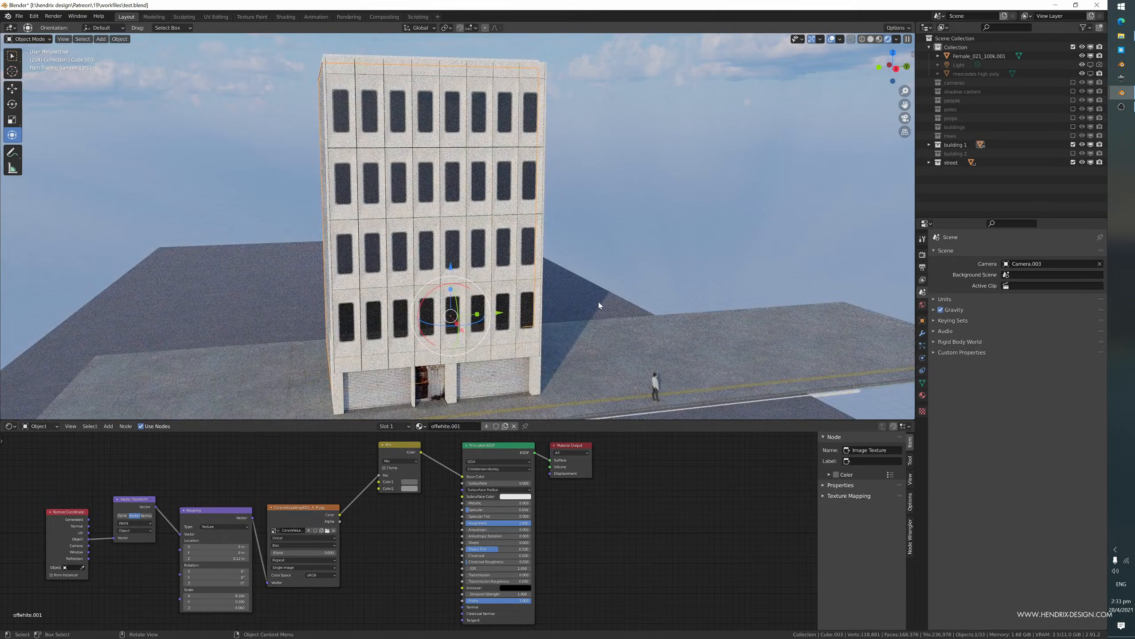
{"action": "mouse_move", "coordinate": [598, 302]}
{"action": "middle_mouse_down"}
{"action": "mouse_move", "coordinate": [559, 299]}
{"action": "mouse_move", "coordinate": [599, 192]}
{"action": "middle_mouse_up"}
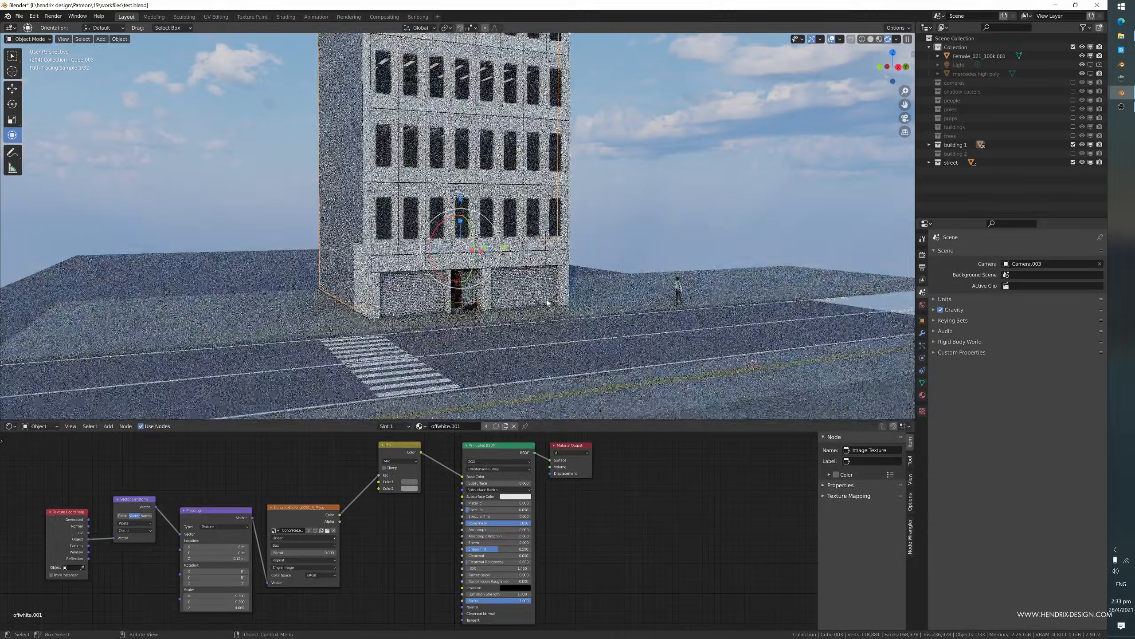
{"action": "mouse_move", "coordinate": [555, 299]}
{"action": "middle_mouse_down"}
{"action": "mouse_move", "coordinate": [590, 295]}
{"action": "mouse_move", "coordinate": [560, 302]}
{"action": "middle_mouse_up"}
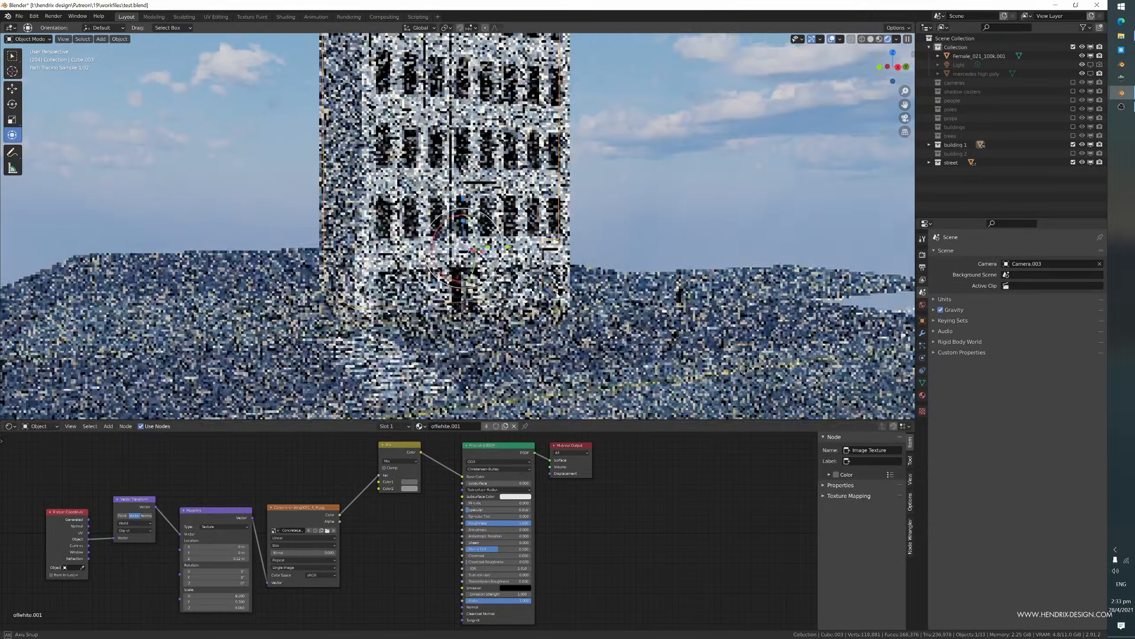
{"action": "middle_click_drag", "start_coordinate": [538, 263], "coordinate": [550, 275]}
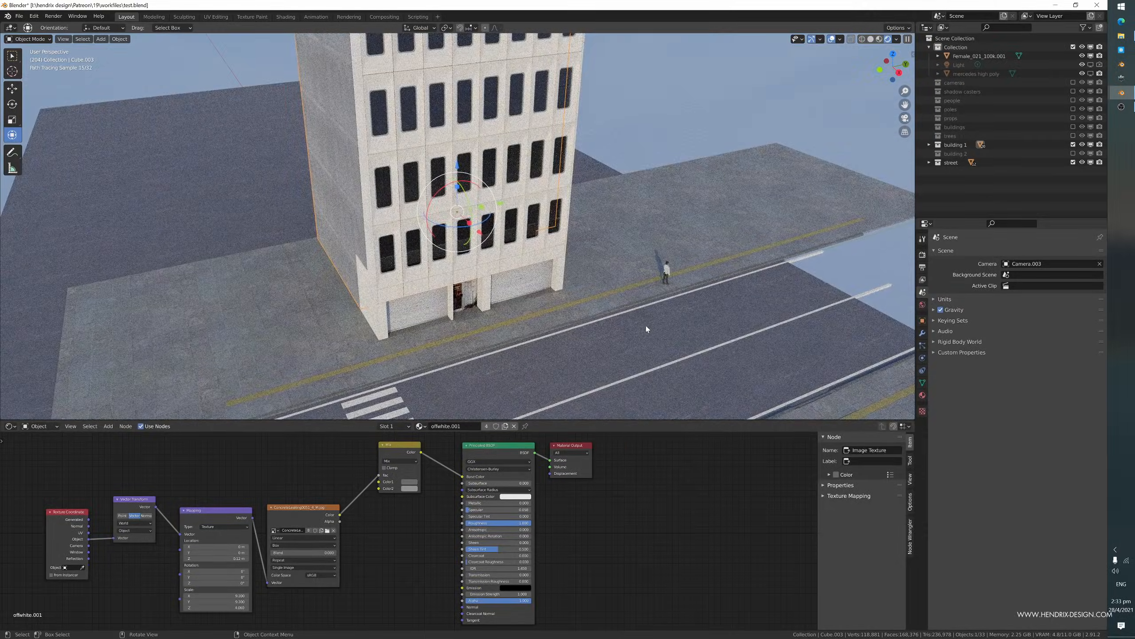
{"action": "middle_click_drag", "start_coordinate": [646, 325], "coordinate": [640, 202], "text": "shift"}
{"action": "scroll", "coordinate": [626, 277], "scroll_direction": "up", "scroll_amount": 3}
{"action": "middle_click_drag", "start_coordinate": [611, 318], "coordinate": [649, 310]}
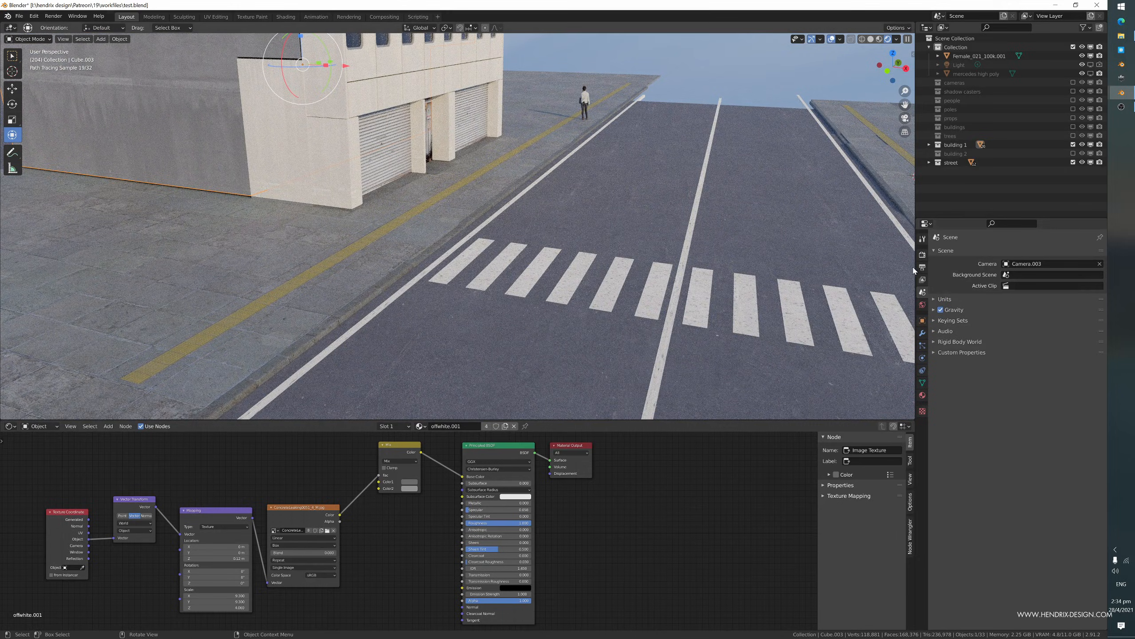
{"action": "left_click", "coordinate": [922, 254]}
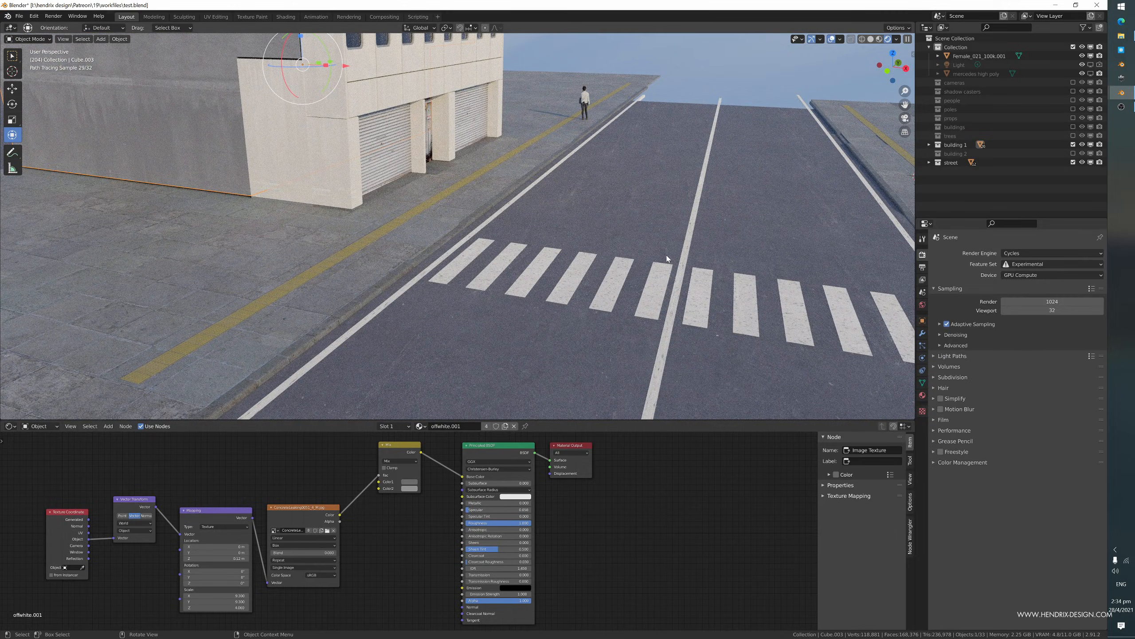
- Select the sidewalk, the kerb and the road surface in turn to show their pavement, concrete and ground material nodes
{"action": "middle_click_drag", "start_coordinate": [667, 258], "coordinate": [654, 266]}
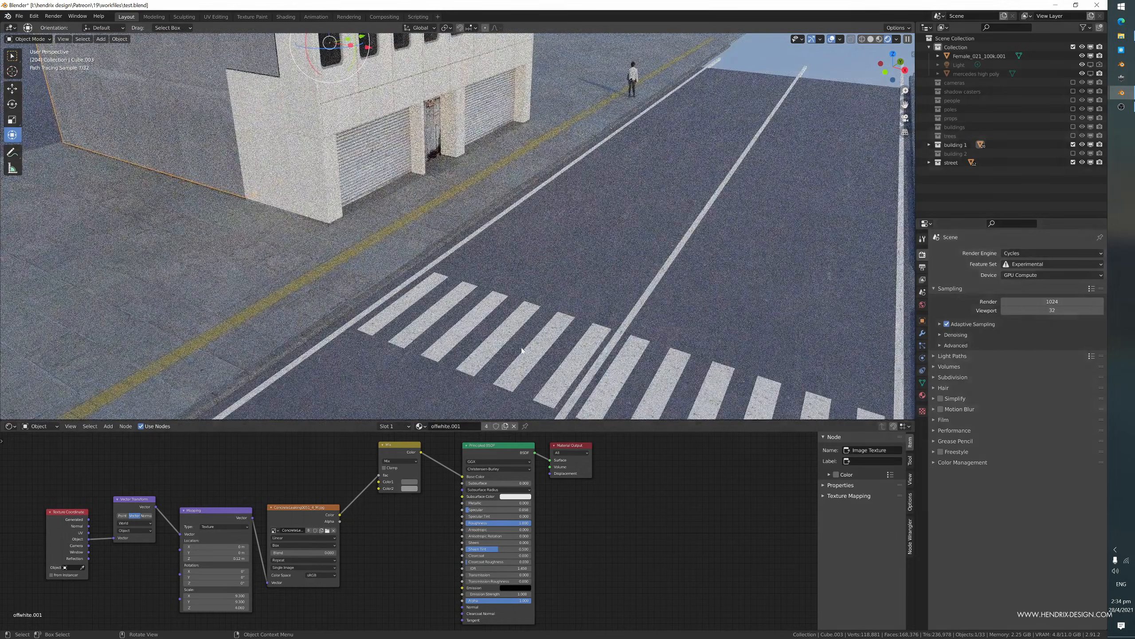
{"action": "scroll", "coordinate": [368, 305], "scroll_direction": "up", "scroll_amount": 4}
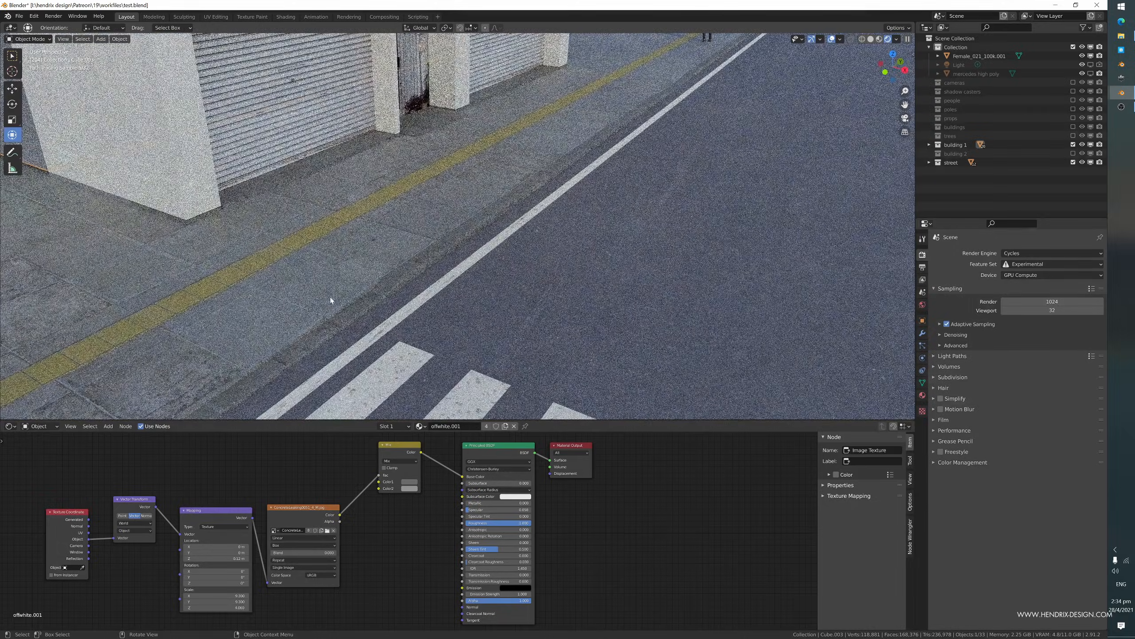
{"action": "left_click", "coordinate": [310, 288]}
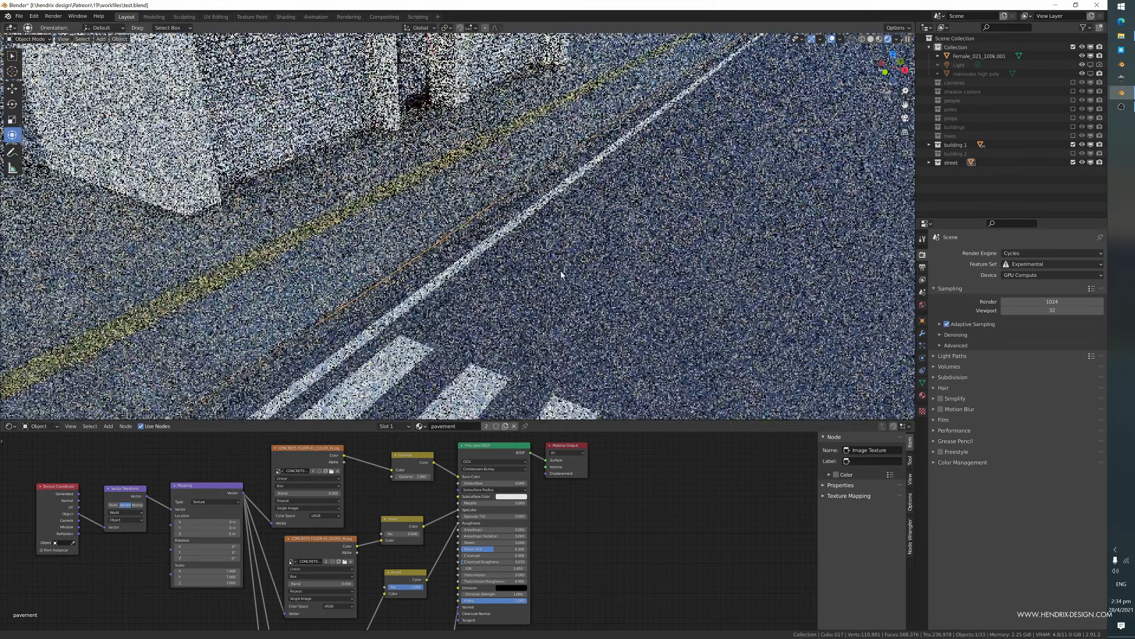
{"action": "scroll", "coordinate": [447, 282], "scroll_direction": "down", "scroll_amount": 4}
{"action": "left_click", "coordinate": [372, 289]}
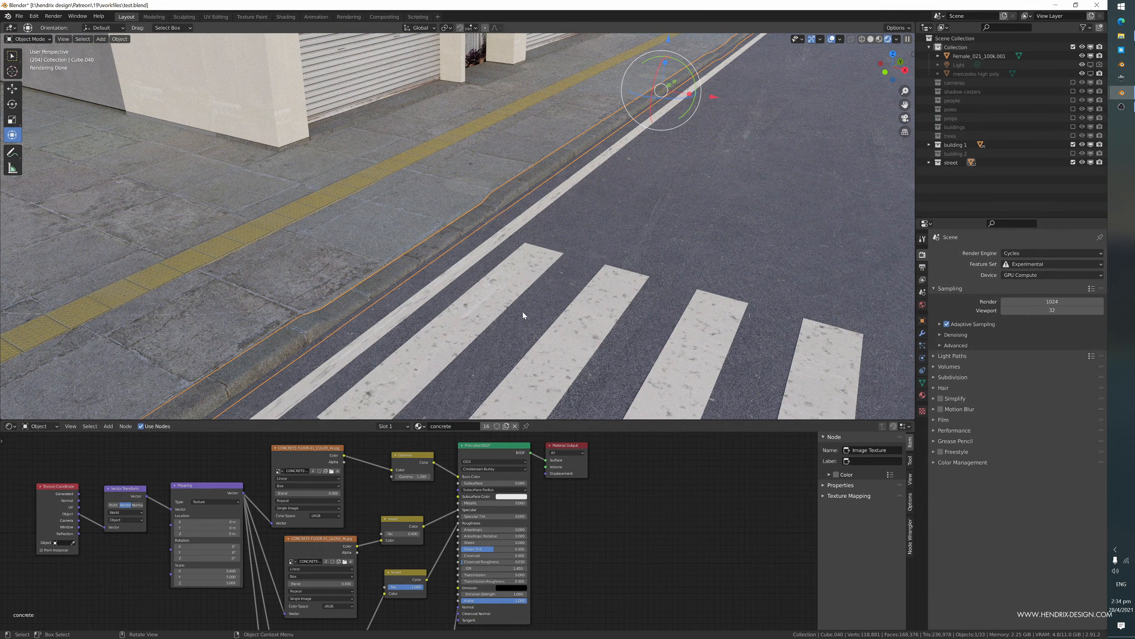
{"action": "scroll", "coordinate": [524, 316], "scroll_direction": "down", "scroll_amount": 2}
{"action": "middle_click_drag", "start_coordinate": [760, 286], "coordinate": [611, 217], "text": "shift"}
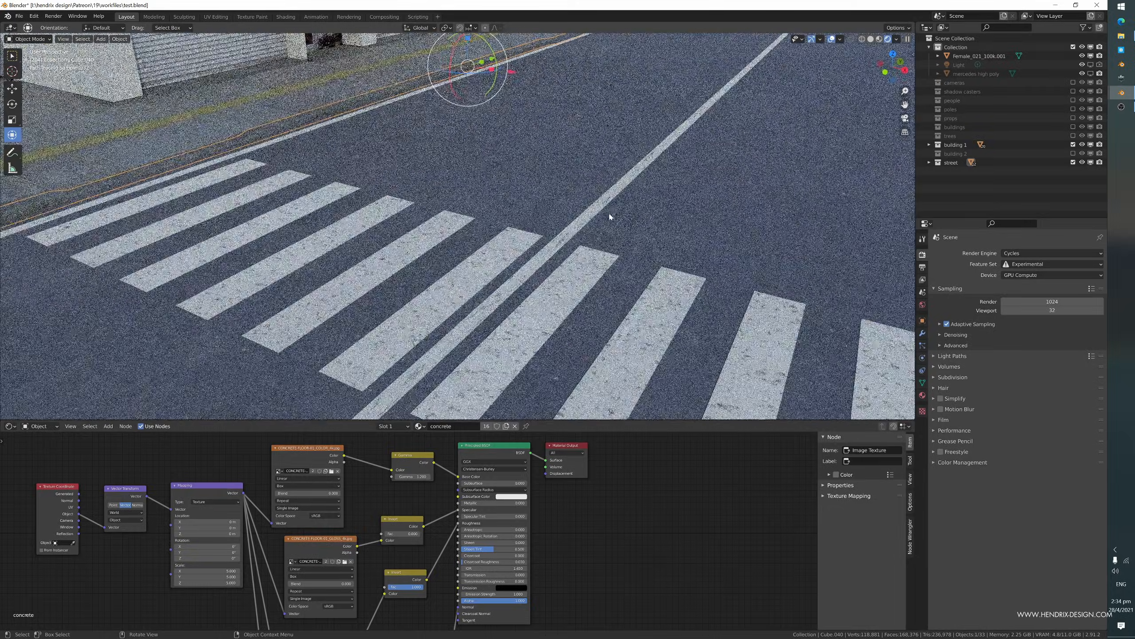
{"action": "left_click", "coordinate": [657, 233]}
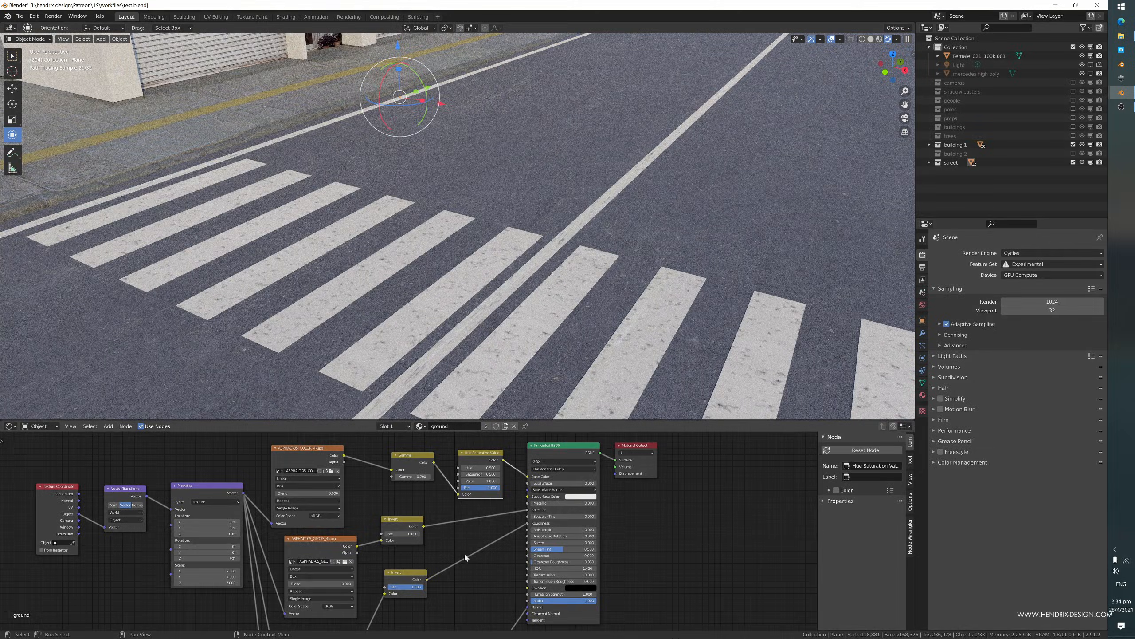
- Select the crosswalk stripes and show the Noise Texture and ColorRamp nodes of their white material
{"action": "scroll", "coordinate": [456, 541], "scroll_direction": "down", "scroll_amount": 2}
{"action": "scroll", "coordinate": [456, 541], "scroll_direction": "up", "scroll_amount": 2}
{"action": "middle_click_drag", "start_coordinate": [286, 353], "coordinate": [342, 342], "text": "shift"}
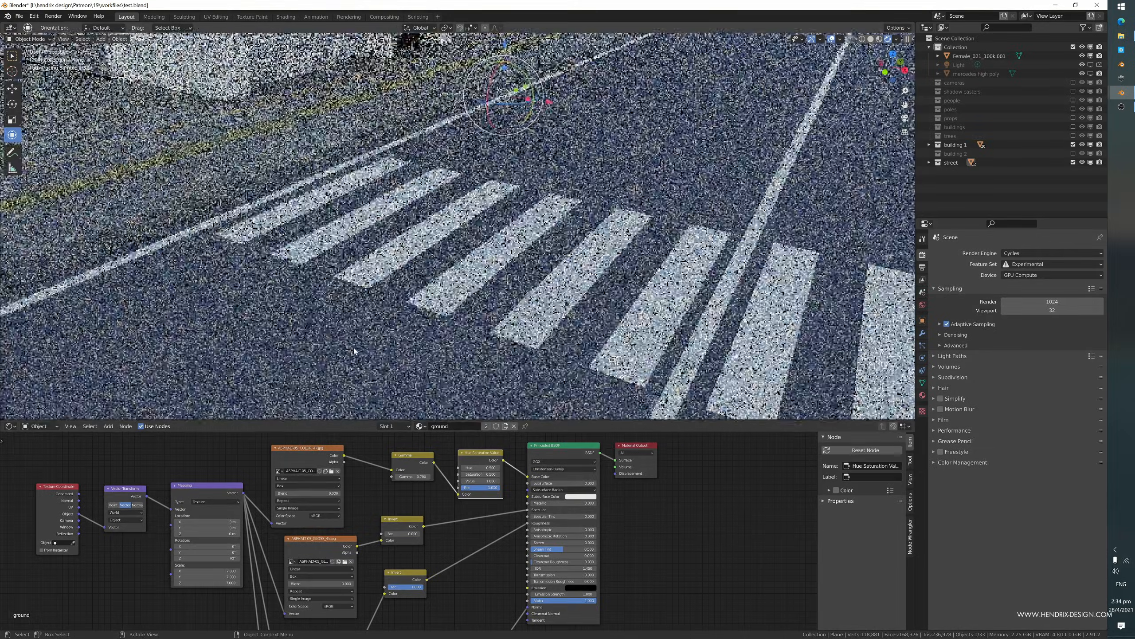
{"action": "scroll", "coordinate": [342, 342], "scroll_direction": "up", "scroll_amount": 12}
{"action": "scroll", "coordinate": [342, 342], "scroll_direction": "down", "scroll_amount": 9}
{"action": "scroll", "coordinate": [342, 342], "scroll_direction": "down", "scroll_amount": 5}
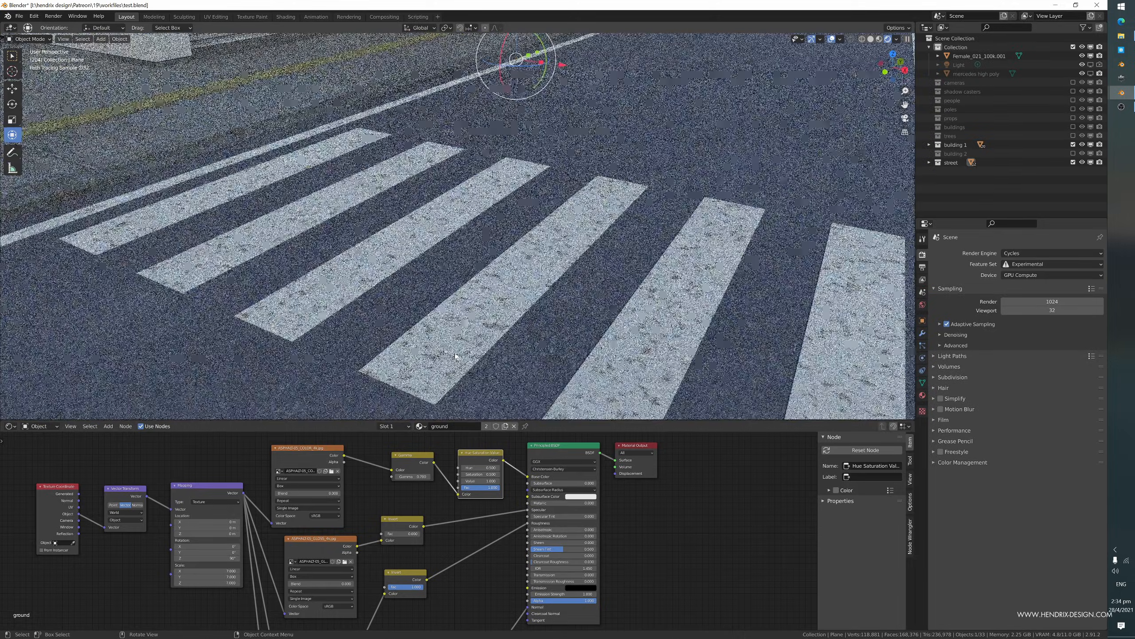
{"action": "left_click", "coordinate": [454, 355]}
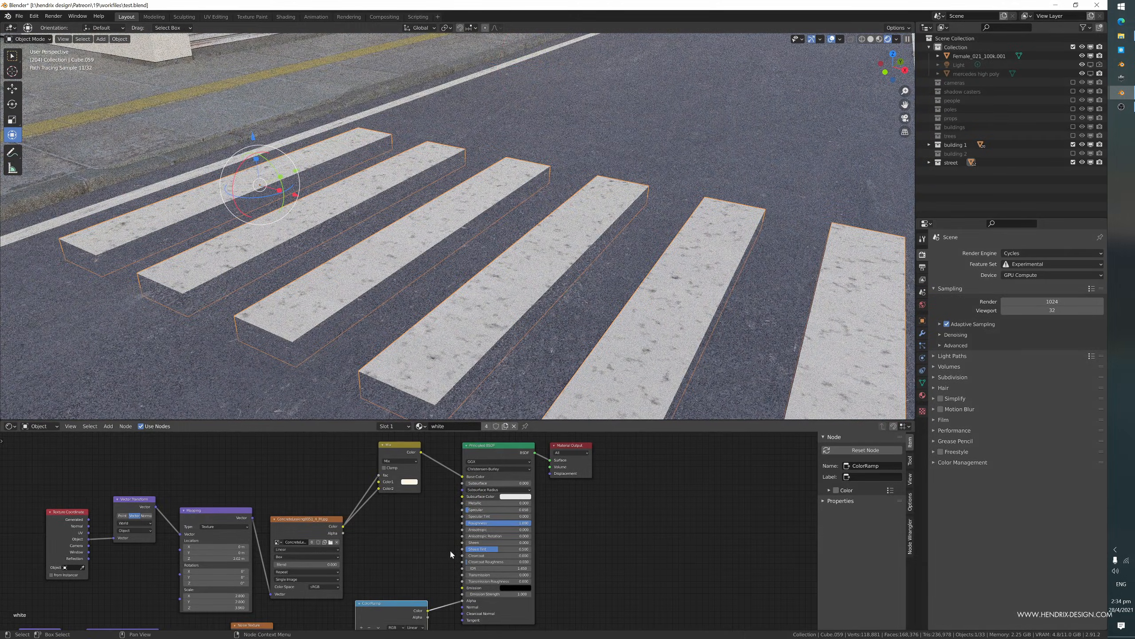
{"action": "middle_click_drag", "start_coordinate": [427, 534], "coordinate": [422, 524]}
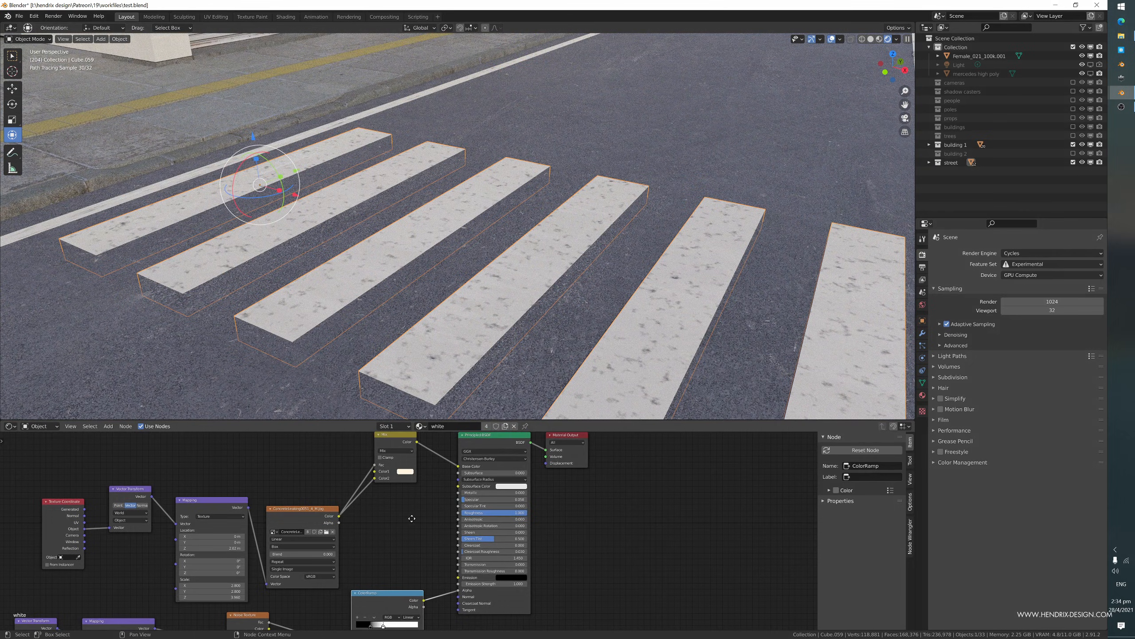
{"action": "middle_click_drag", "start_coordinate": [412, 518], "coordinate": [423, 412]}
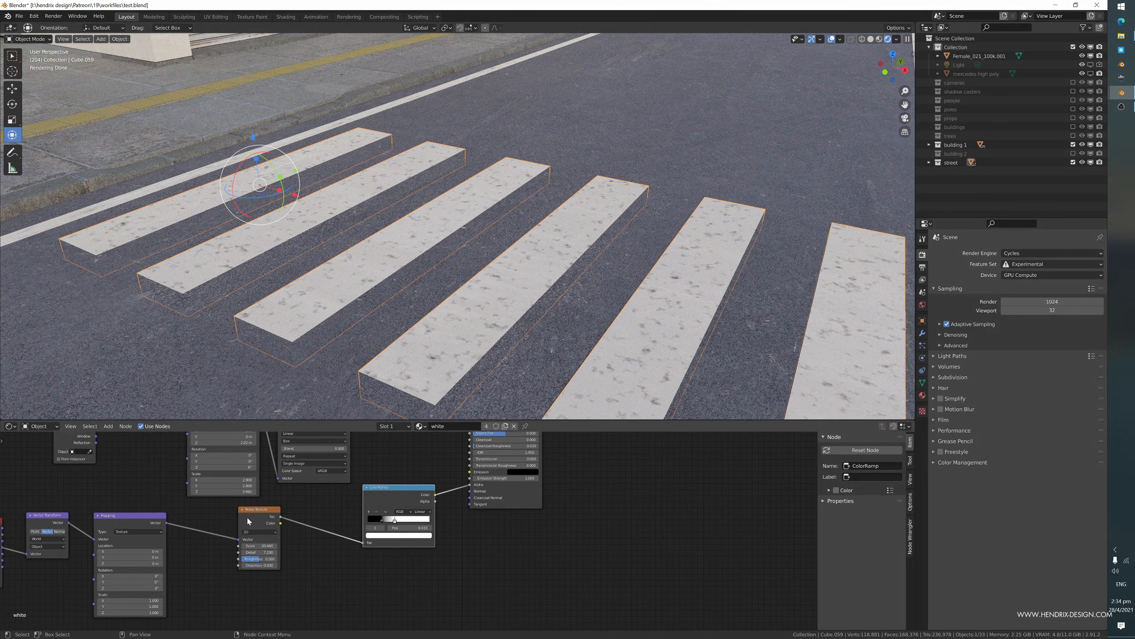
- Reposition the white material's Noise Texture node and adjust the ColorRamp stops to vary the worn spots on the crosswalk stripes
{"action": "left_click_drag", "start_coordinate": [266, 512], "coordinate": [248, 518]}
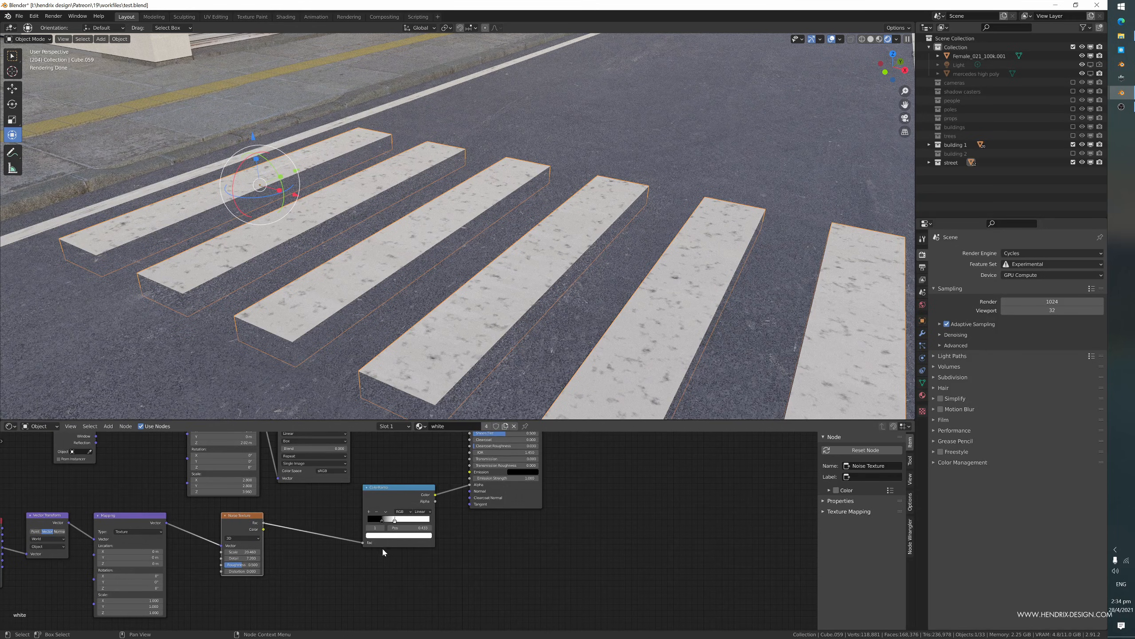
{"action": "left_click_drag", "start_coordinate": [395, 520], "coordinate": [389, 523]}
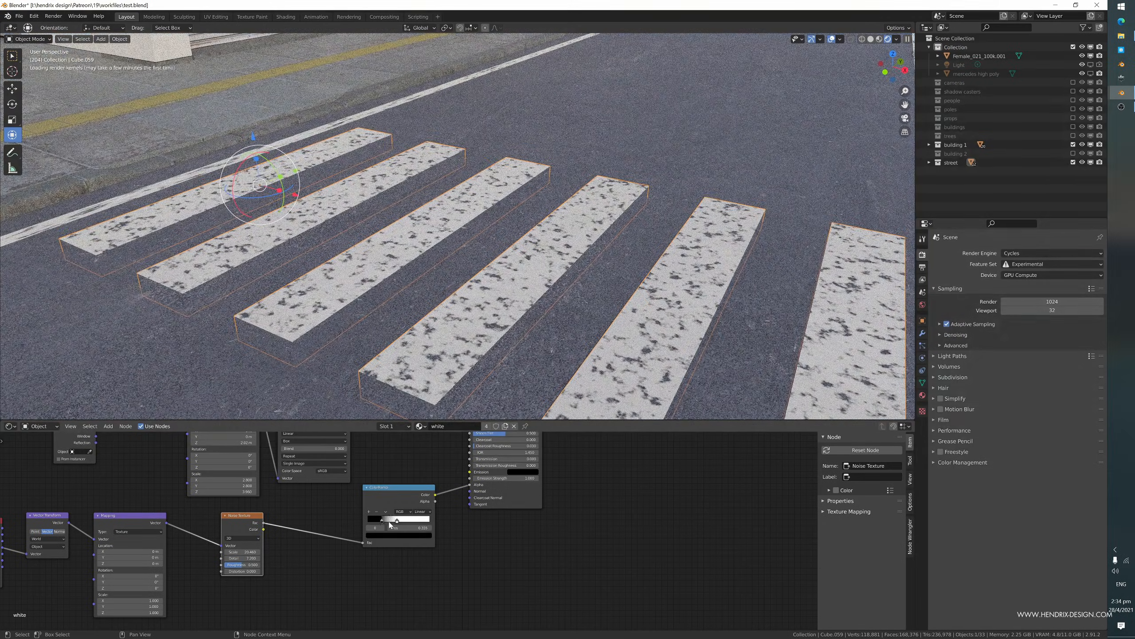
{"action": "left_click_drag", "start_coordinate": [391, 525], "coordinate": [385, 523]}
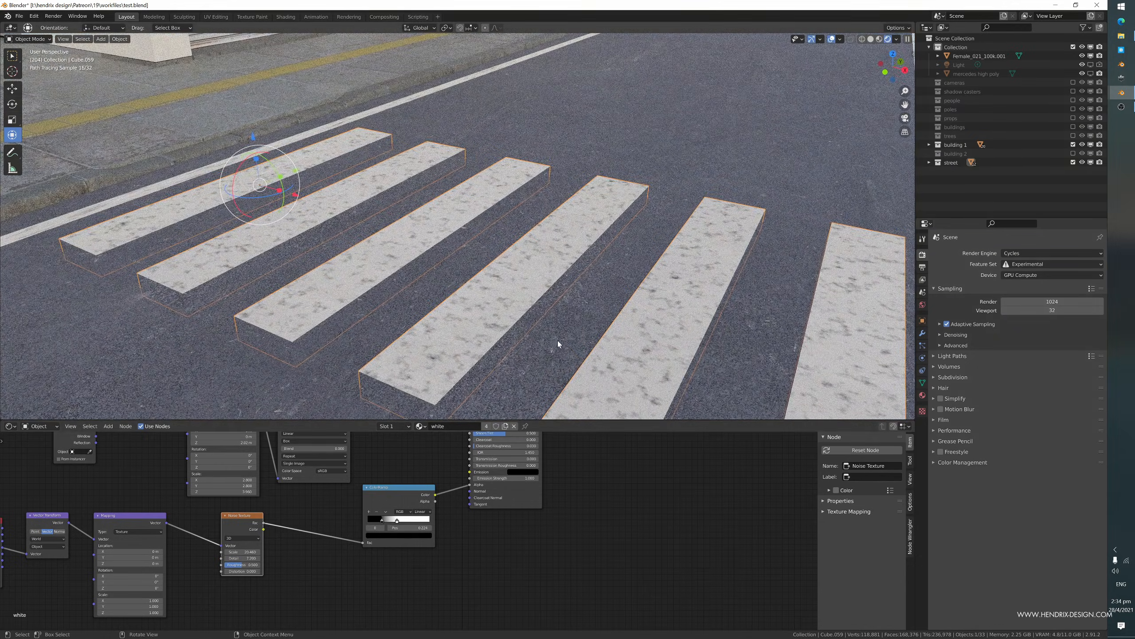
- Select the roller shutter beyond the barber door to show its image texture and Bump material nodes
{"action": "mouse_move", "coordinate": [558, 341]}
{"action": "middle_mouse_down"}
{"action": "mouse_move", "coordinate": [545, 356]}
{"action": "mouse_move", "coordinate": [563, 297]}
{"action": "mouse_move", "coordinate": [550, 308]}
{"action": "mouse_move", "coordinate": [516, 302]}
{"action": "mouse_move", "coordinate": [532, 344]}
{"action": "mouse_move", "coordinate": [511, 333]}
{"action": "middle_mouse_up"}
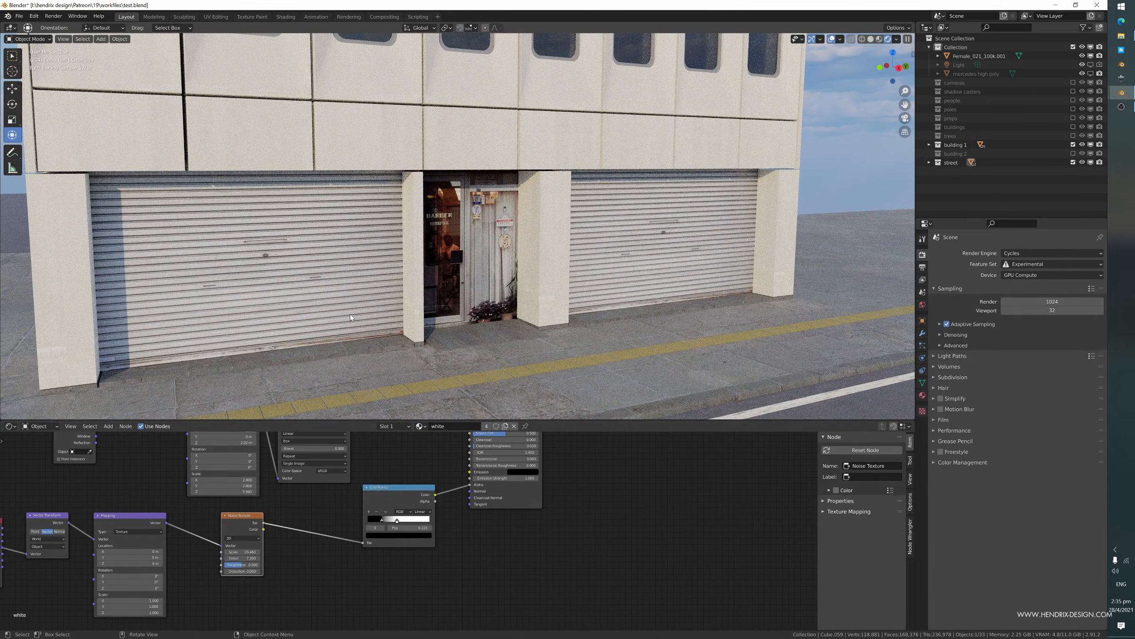
{"action": "left_click", "coordinate": [594, 288]}
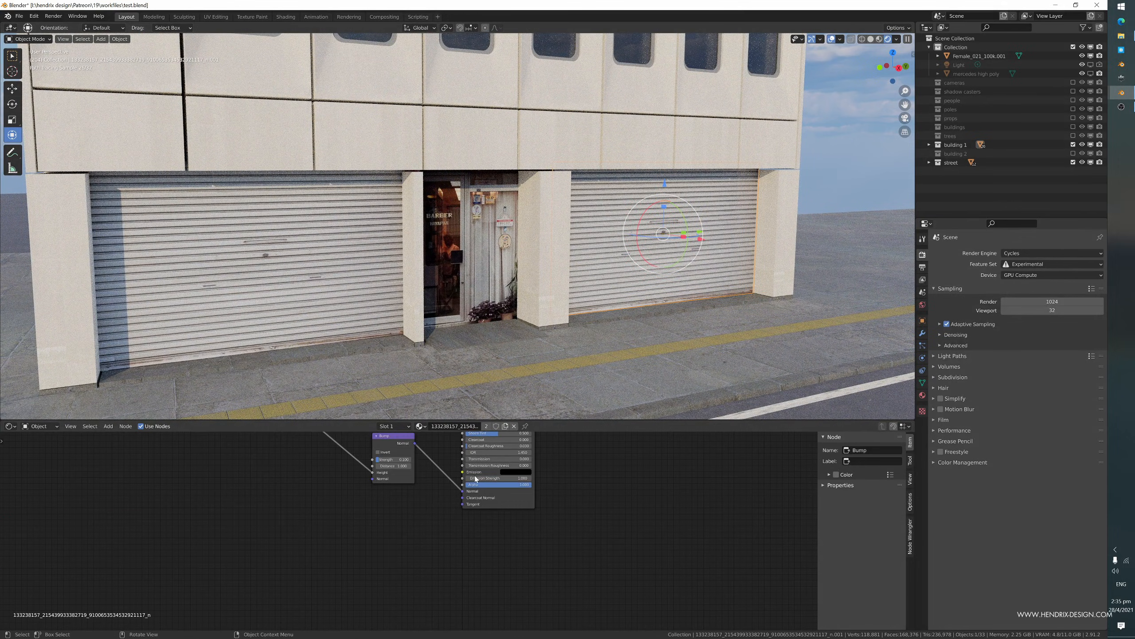
{"action": "middle_click_drag", "start_coordinate": [388, 445], "coordinate": [406, 490]}
{"action": "middle_click_drag", "start_coordinate": [435, 430], "coordinate": [415, 497]}
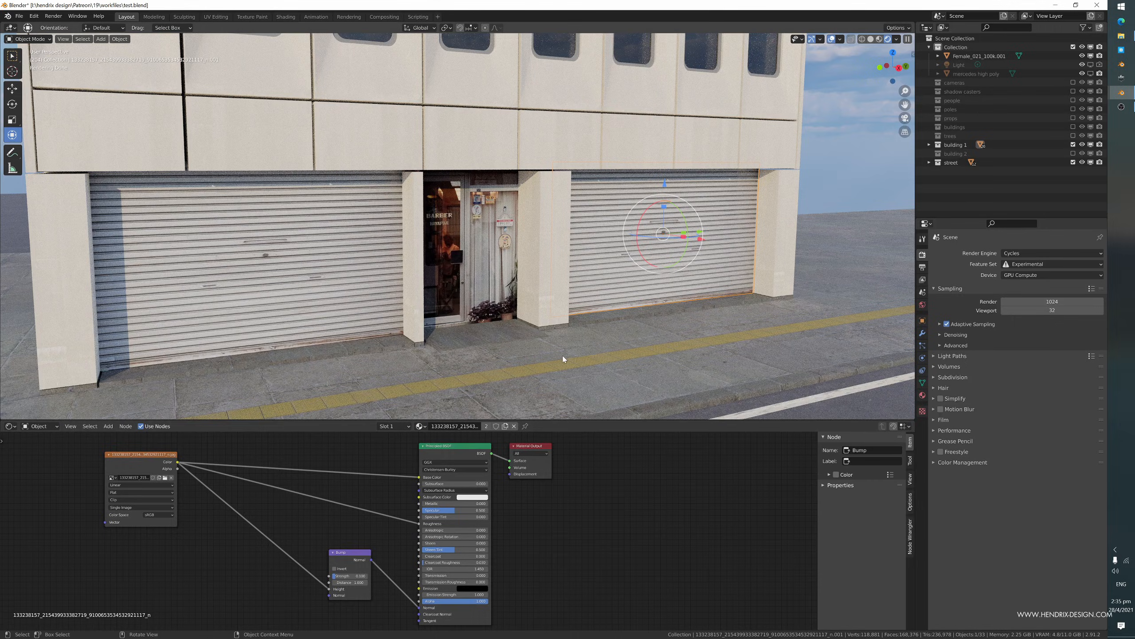
- Import the lit storefront photo whose file name starts with 151413549 from the ref folder as an image plane
{"action": "middle_click_drag", "start_coordinate": [548, 361], "coordinate": [520, 326]}
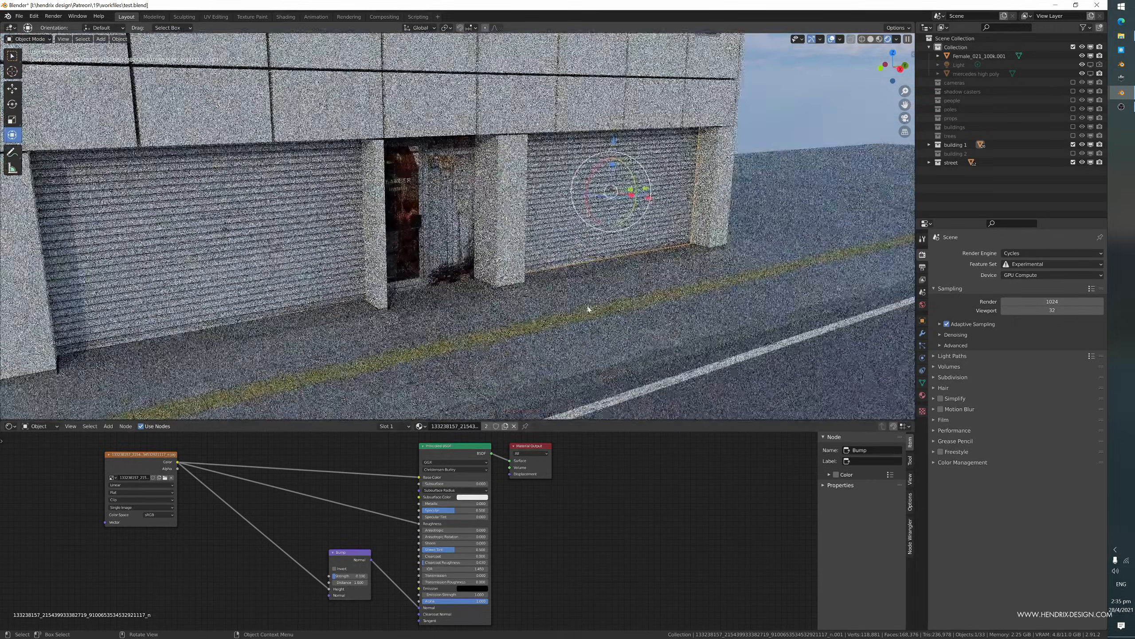
{"action": "key", "text": "shift+a"}
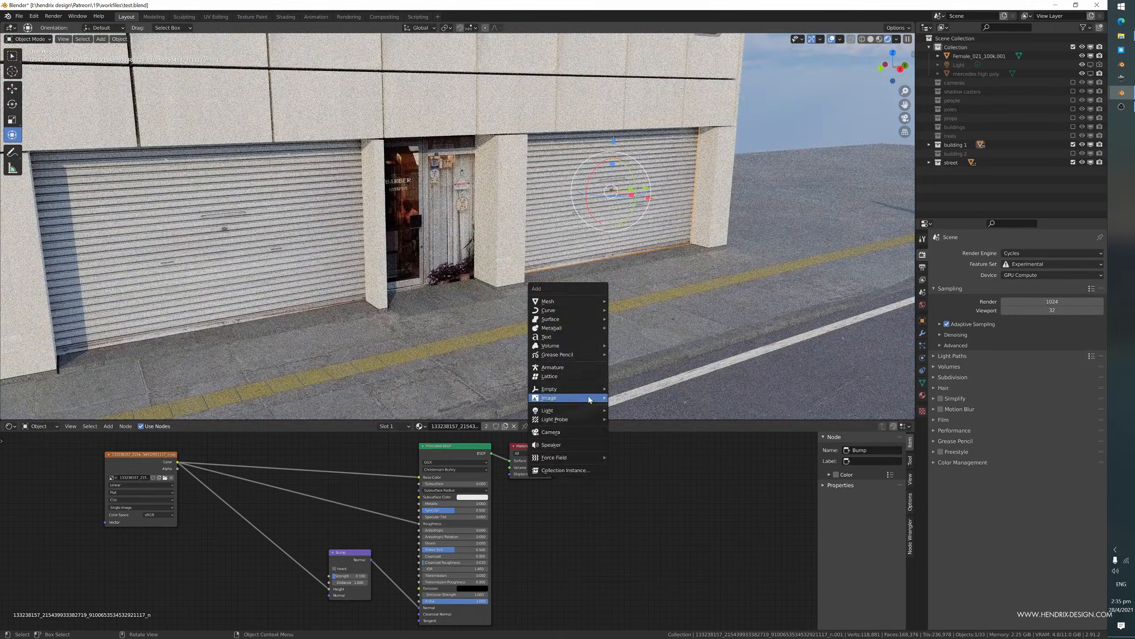
{"action": "mouse_move", "coordinate": [581, 397]}
{"action": "left_click", "coordinate": [628, 416]}
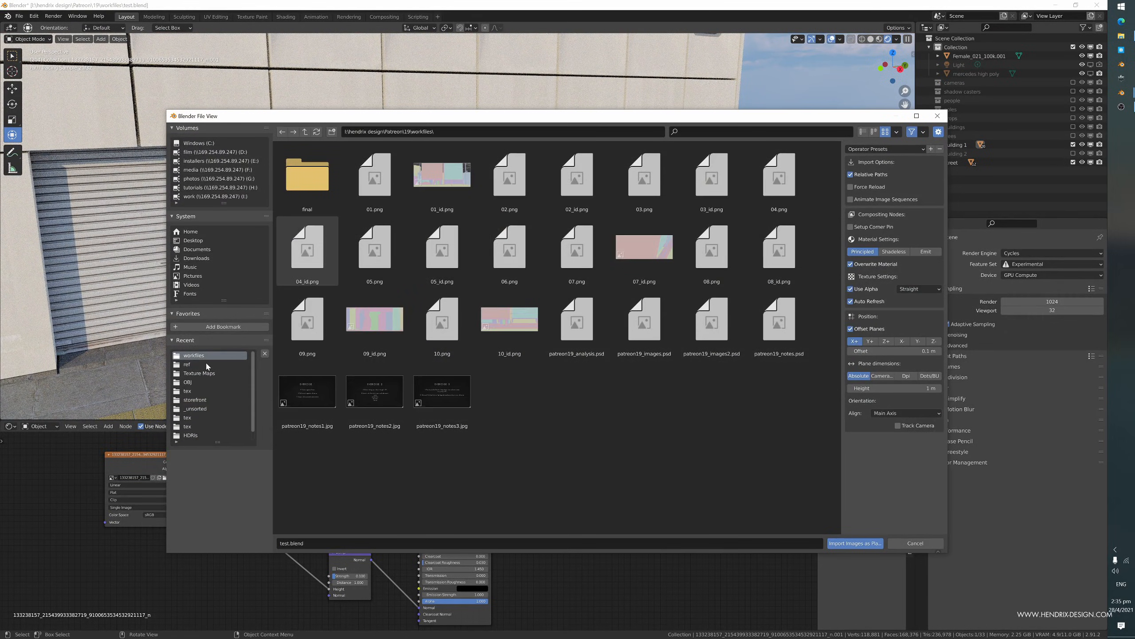
{"action": "left_click", "coordinate": [207, 364]}
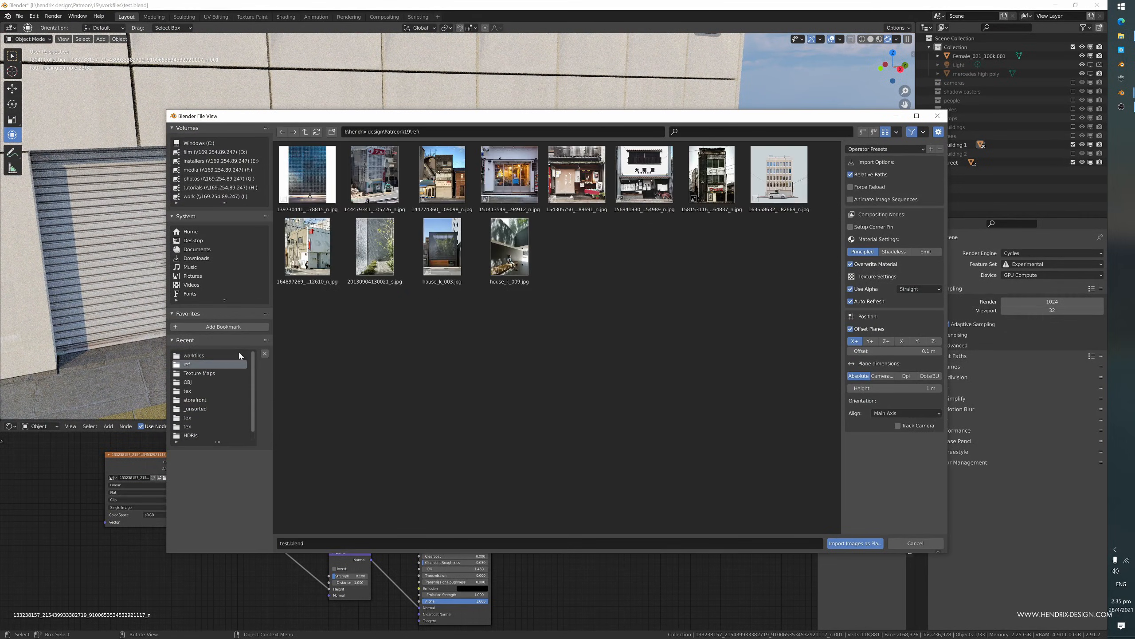
{"action": "left_click", "coordinate": [514, 177]}
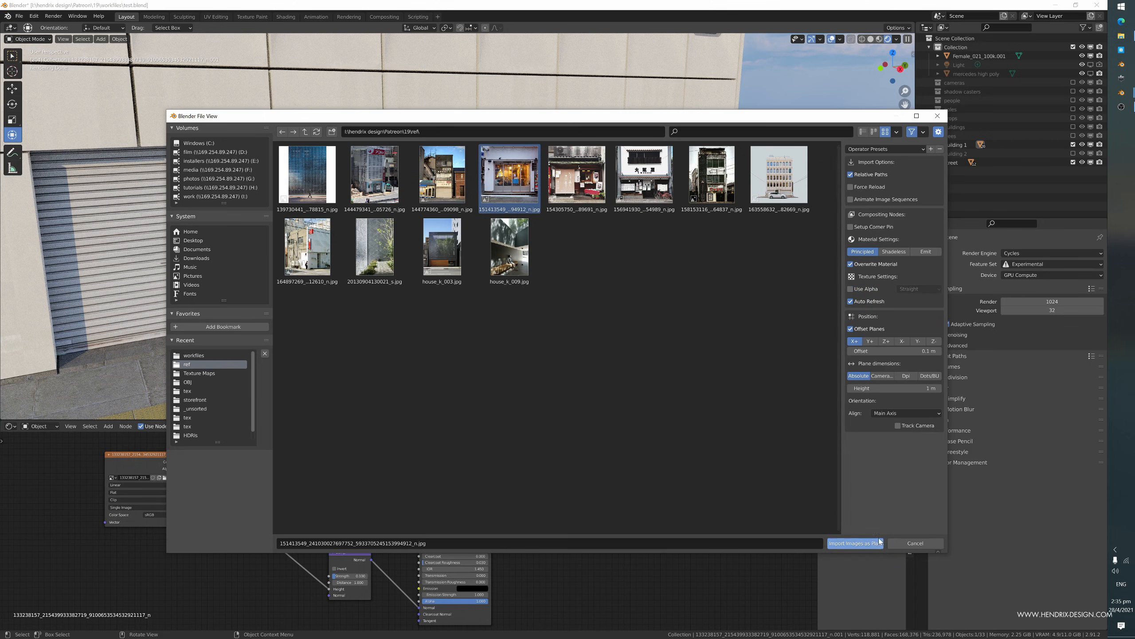
{"action": "left_click", "coordinate": [855, 543]}
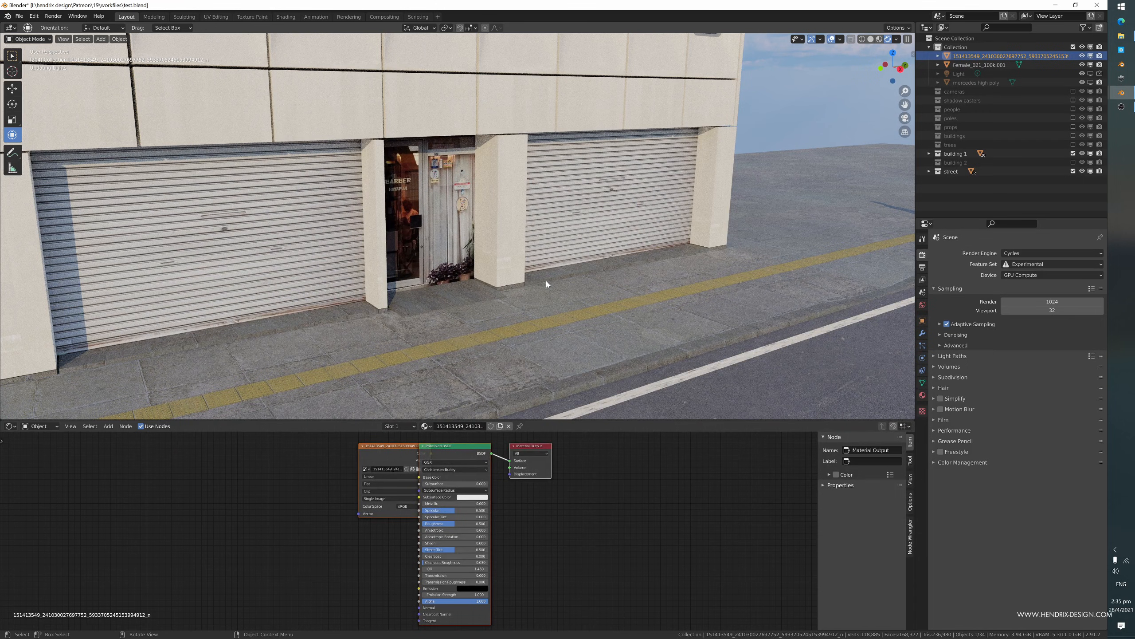
- Move the storefront image plane across the road toward building 1 and scale it up
{"action": "scroll", "coordinate": [546, 281], "scroll_direction": "down", "scroll_amount": 5}
{"action": "middle_click_drag", "start_coordinate": [549, 280], "coordinate": [670, 295]}
{"action": "scroll", "coordinate": [620, 295], "scroll_direction": "down", "scroll_amount": 3}
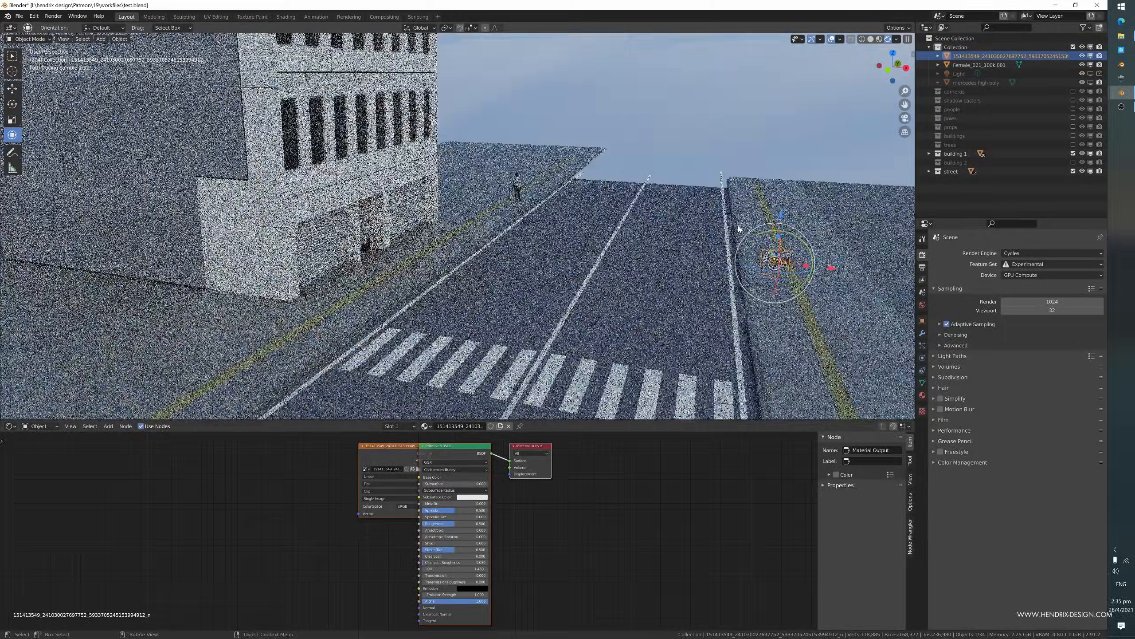
{"action": "left_click_drag", "start_coordinate": [739, 228], "coordinate": [469, 228]}
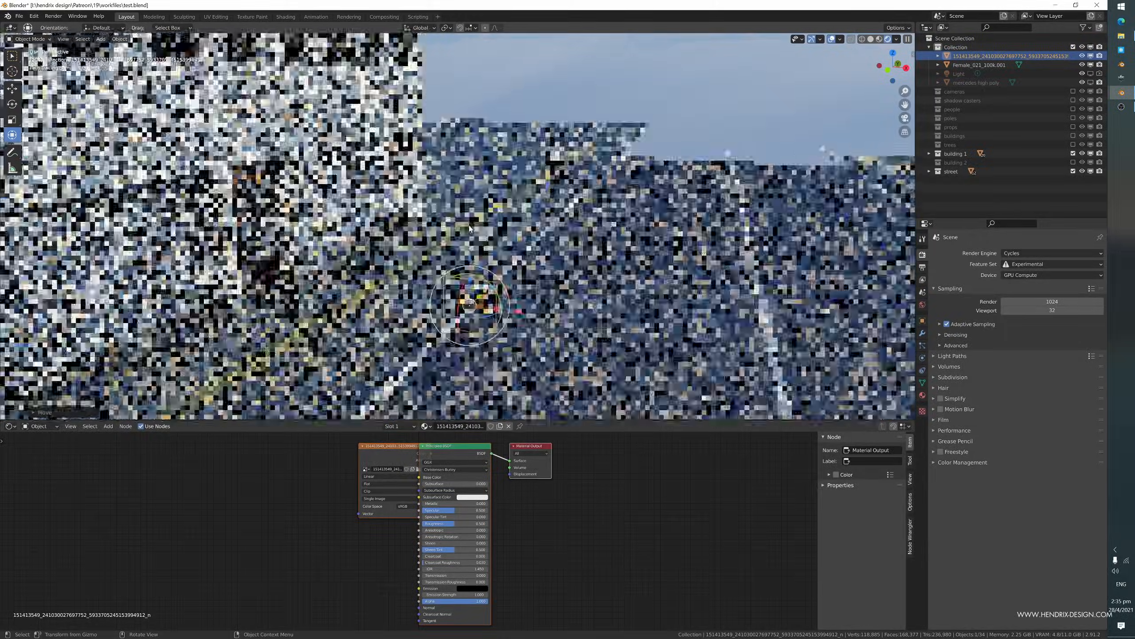
{"action": "scroll", "coordinate": [470, 228], "scroll_direction": "up", "scroll_amount": 1}
{"action": "key", "text": "s"}
{"action": "left_click", "coordinate": [511, 319]}
{"action": "middle_click_drag", "start_coordinate": [510, 320], "coordinate": [572, 293]}
- Switch the render engine to Eevee for viewing the storefront image plane
{"action": "left_click", "coordinate": [1026, 253]}
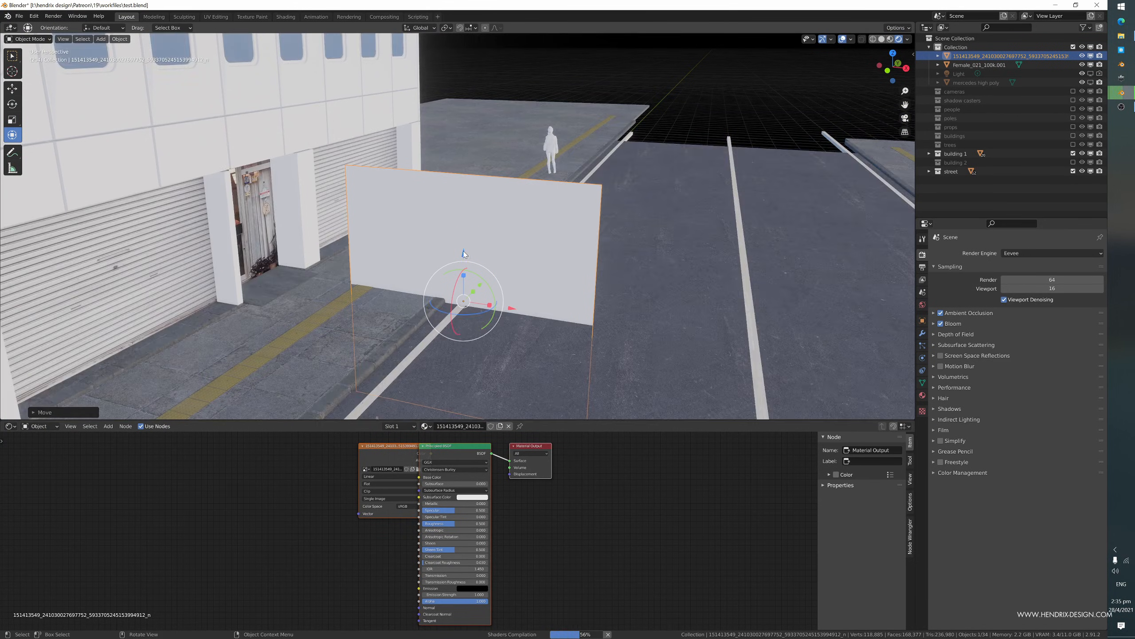
{"action": "left_click", "coordinate": [486, 246]}
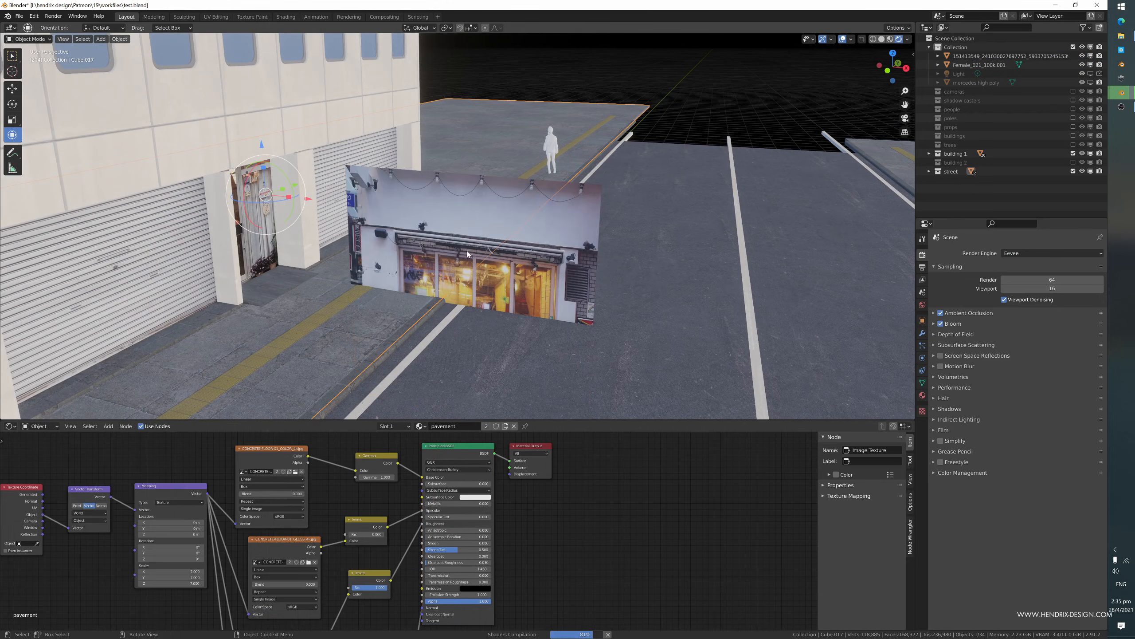
- Select the storefront image plane and raise it above the road surface
{"action": "left_click", "coordinate": [470, 228]}
{"action": "left_click_drag", "start_coordinate": [463, 254], "coordinate": [464, 111]}
{"action": "middle_click_drag", "start_coordinate": [505, 150], "coordinate": [499, 210]}
{"action": "middle_click_drag", "start_coordinate": [498, 210], "coordinate": [493, 200]}
{"action": "scroll", "coordinate": [500, 224], "scroll_direction": "up", "scroll_amount": 1}
{"action": "mouse_move", "coordinate": [496, 242]}
{"action": "middle_mouse_down"}
{"action": "mouse_move", "coordinate": [494, 230]}
{"action": "mouse_move", "coordinate": [497, 261]}
{"action": "middle_mouse_up"}
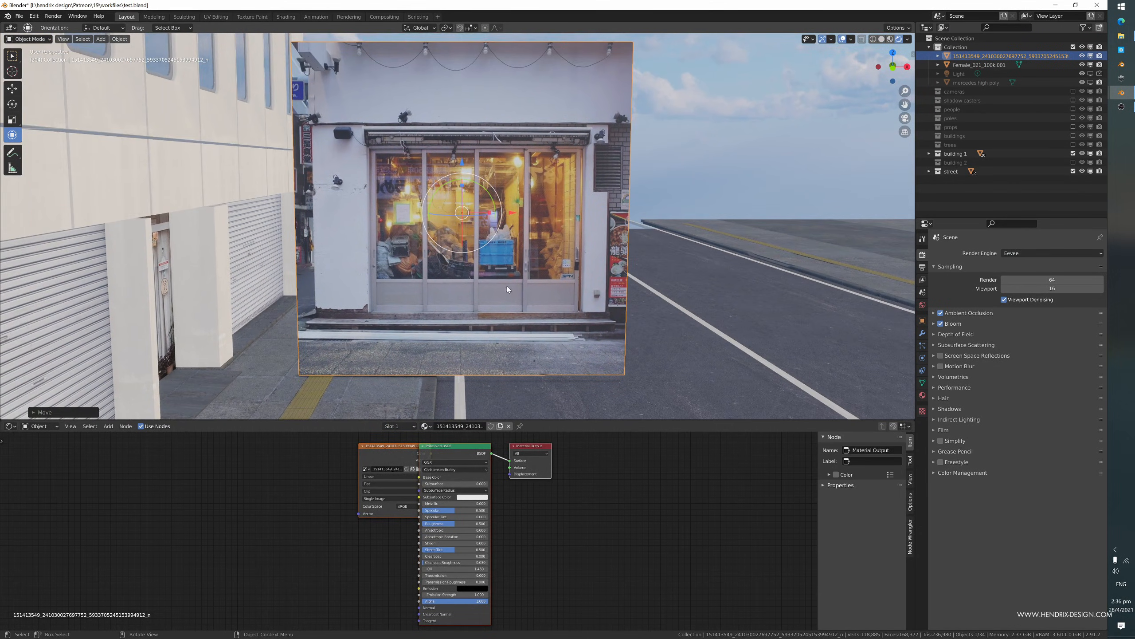
- In Edit Mode, add horizontal loop cuts to the storefront plane along the shop window's upper edge and base
{"action": "key", "text": "Tab"}
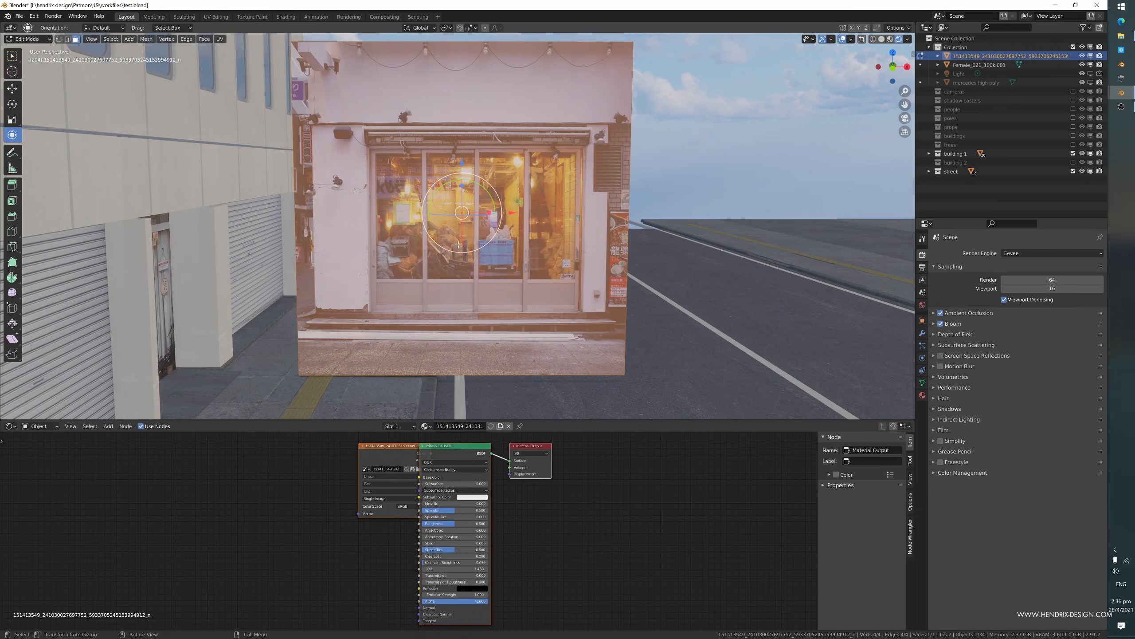
{"action": "key", "text": "ctrl+r"}
{"action": "left_click", "coordinate": [286, 122]}
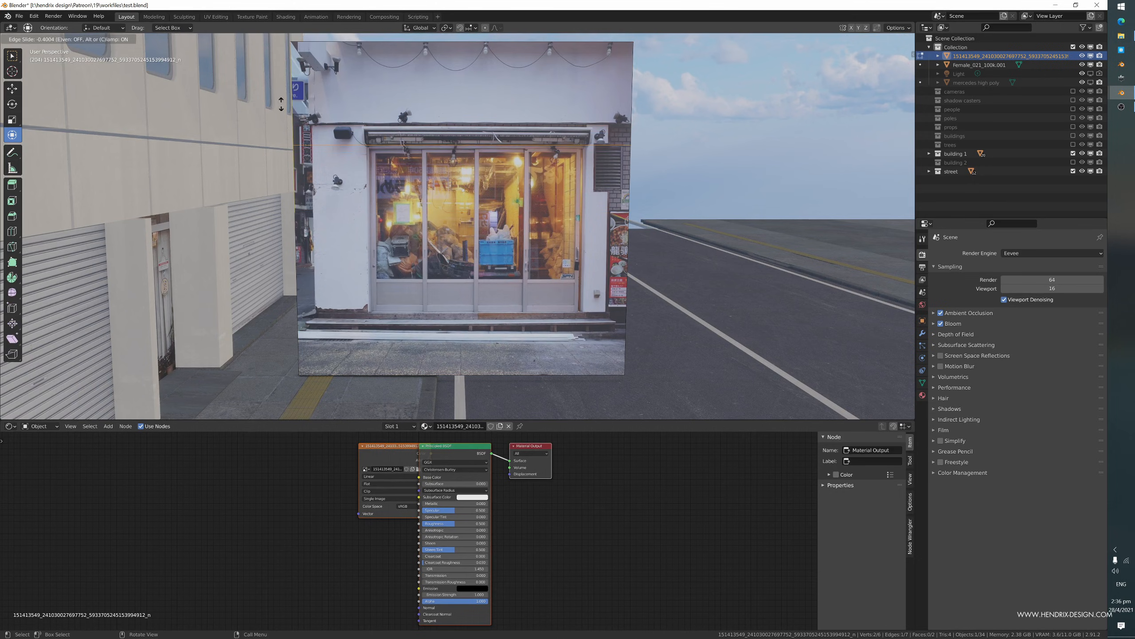
{"action": "left_click", "coordinate": [281, 105]}
{"action": "key", "text": "ctrl+r"}
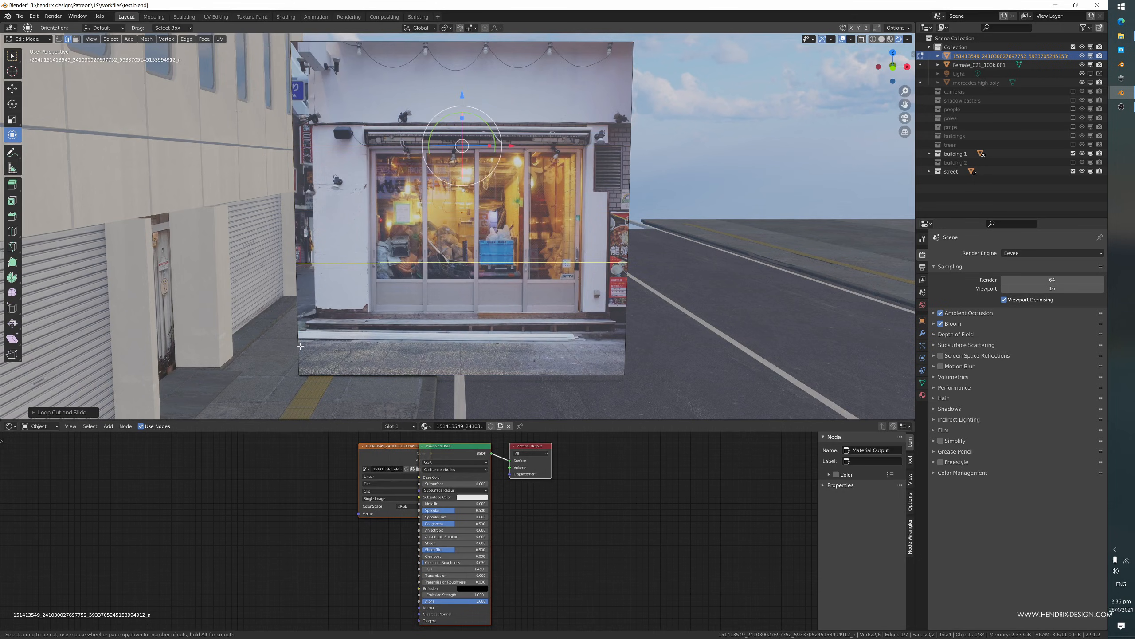
{"action": "left_click", "coordinate": [300, 348]}
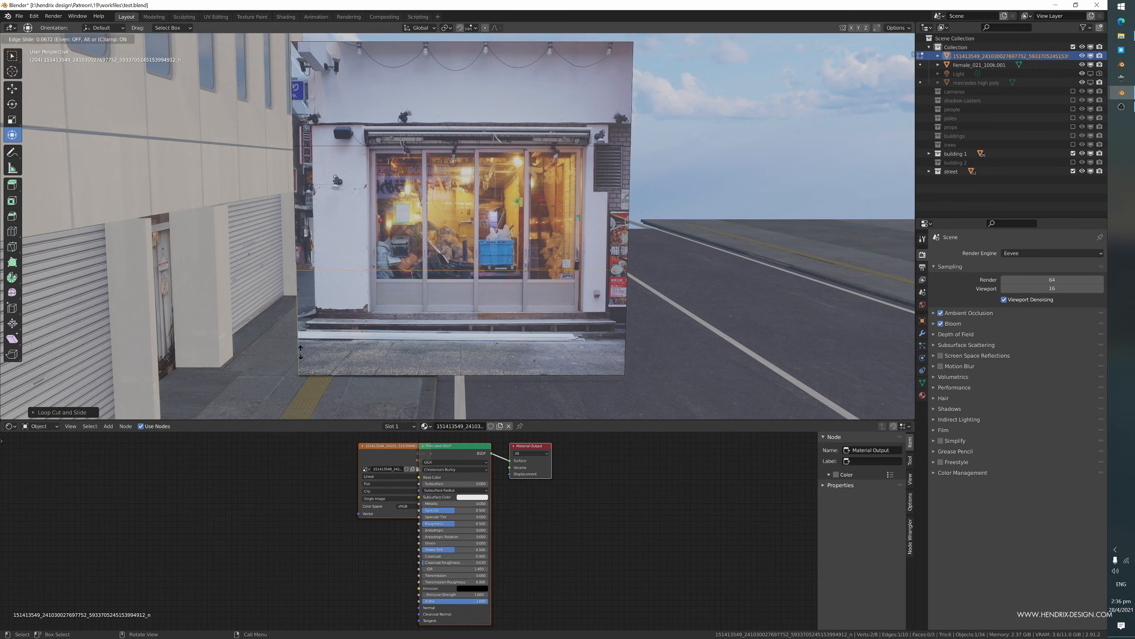
{"action": "left_click", "coordinate": [308, 392]}
- Add two vertical loop cuts to the storefront plane, one along each side of the shop window
{"action": "key", "text": "ctrl+r"}
{"action": "left_click", "coordinate": [376, 45]}
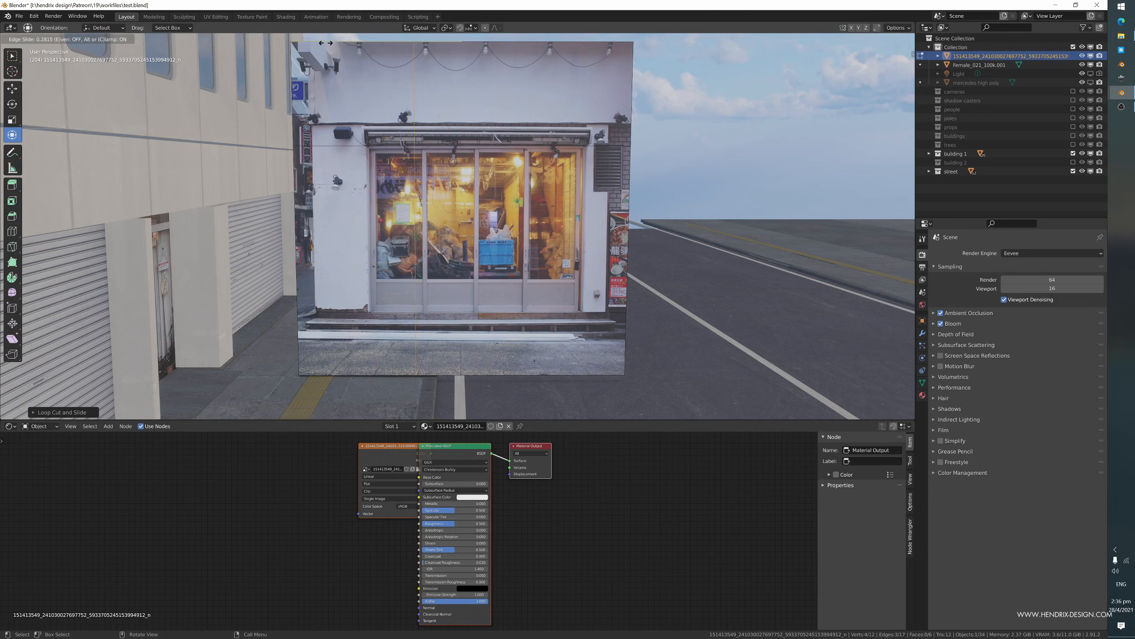
{"action": "left_click", "coordinate": [284, 45]}
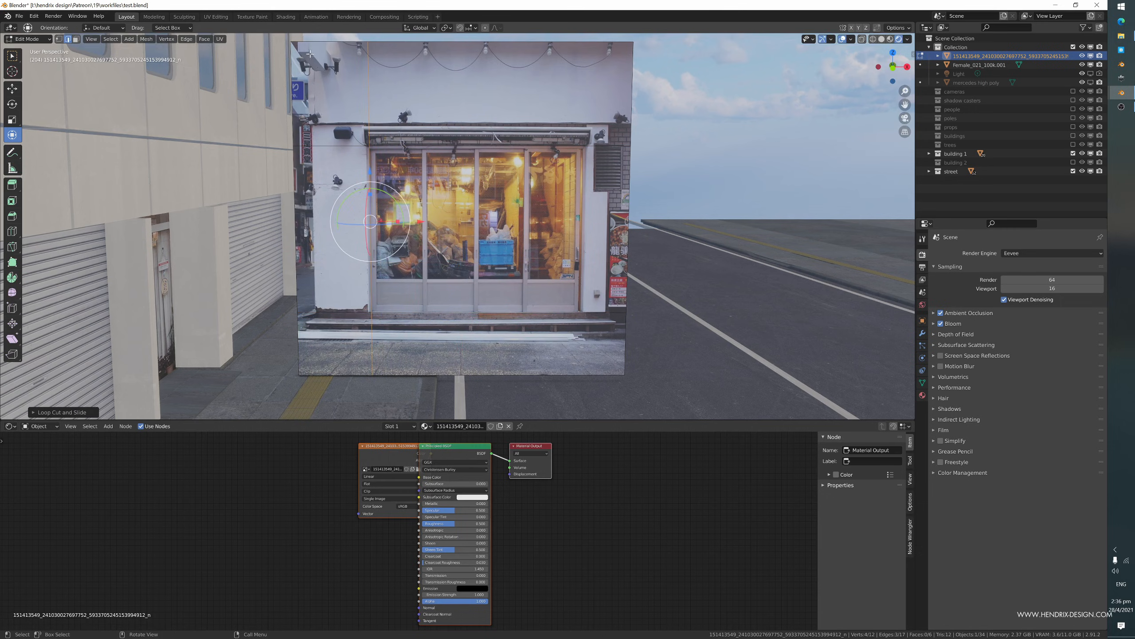
{"action": "key", "text": "ctrl+r"}
{"action": "left_click", "coordinate": [501, 47]}
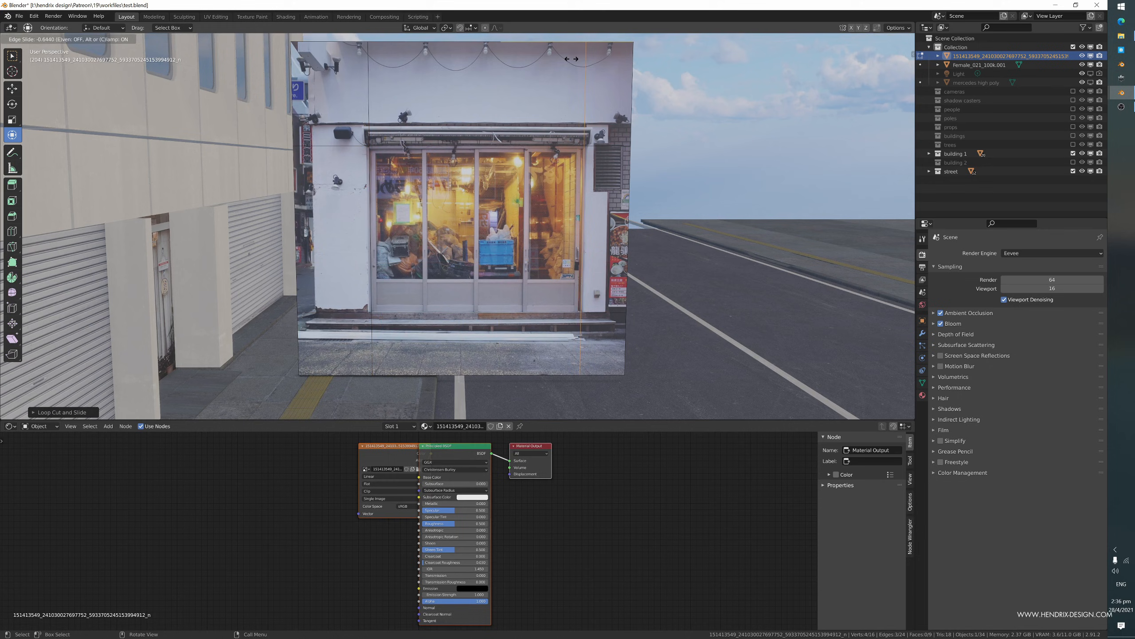
{"action": "left_click", "coordinate": [570, 59]}
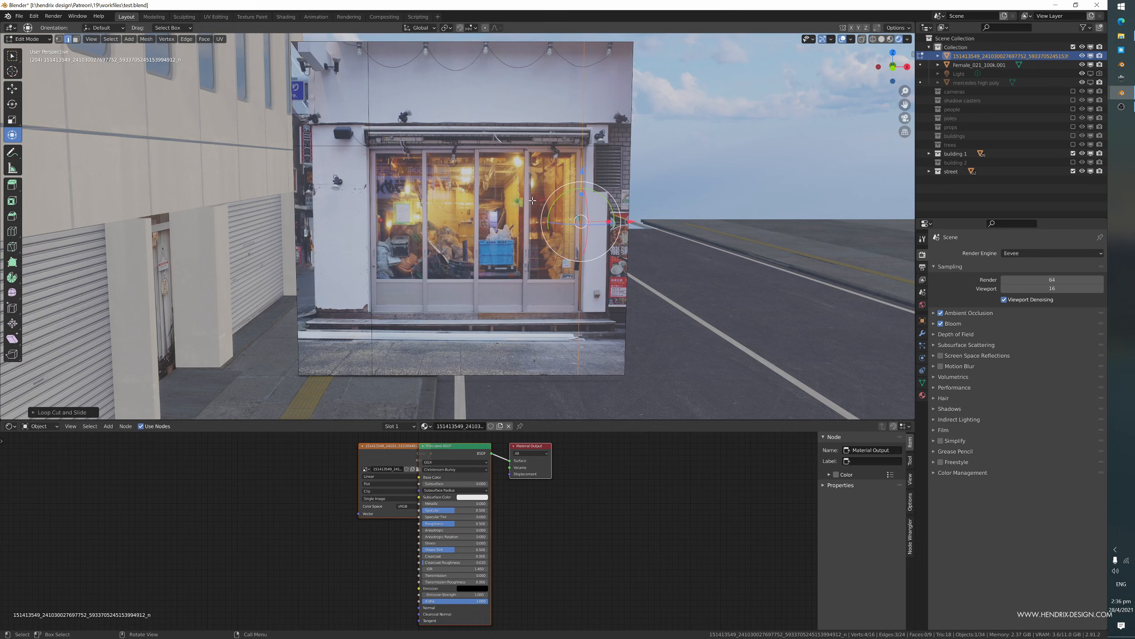
- Delete the eight faces surrounding the shop window so only the window face of the storefront plane is kept
{"action": "key", "text": "3"}
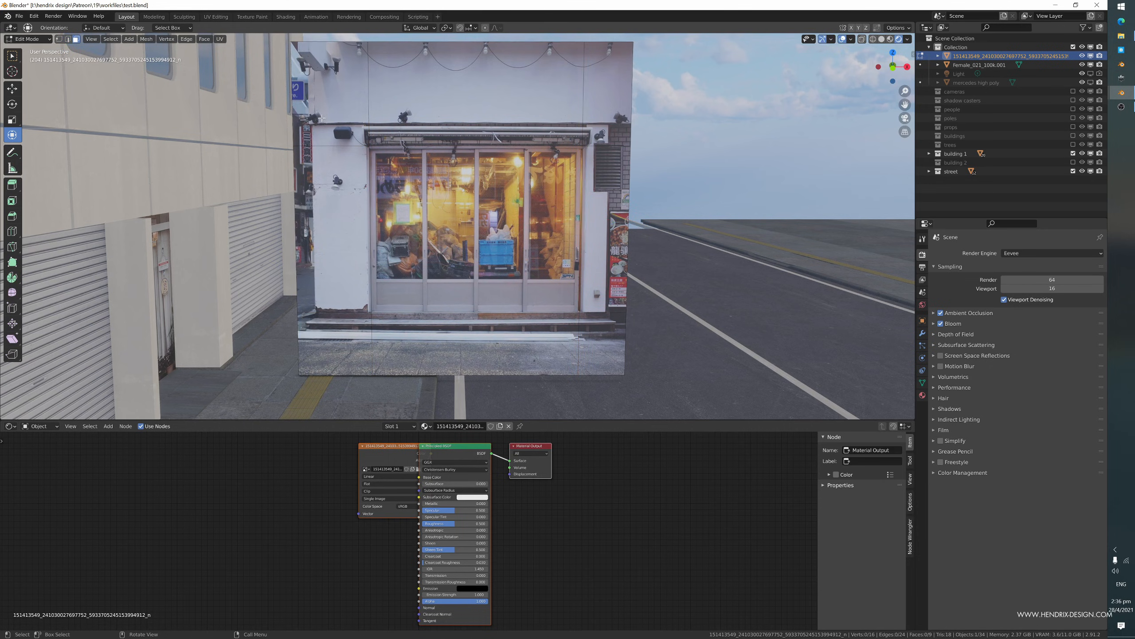
{"action": "left_click", "coordinate": [339, 117]}
{"action": "left_click", "coordinate": [464, 107], "text": "shift"}
{"action": "left_click", "coordinate": [611, 119], "text": "shift"}
{"action": "left_click", "coordinate": [611, 213], "text": "shift"}
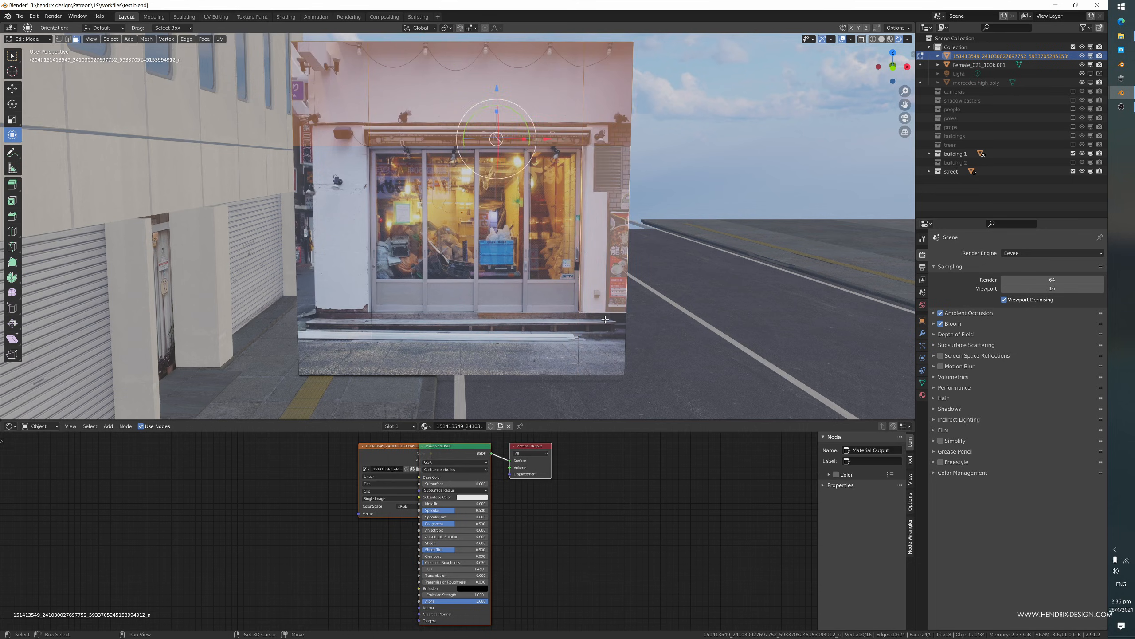
{"action": "left_click", "coordinate": [602, 341], "text": "shift"}
{"action": "left_click", "coordinate": [480, 346], "text": "shift"}
{"action": "left_click", "coordinate": [378, 350], "text": "shift"}
{"action": "left_click", "coordinate": [370, 350], "text": "shift"}
{"action": "left_click", "coordinate": [376, 350], "text": "shift"}
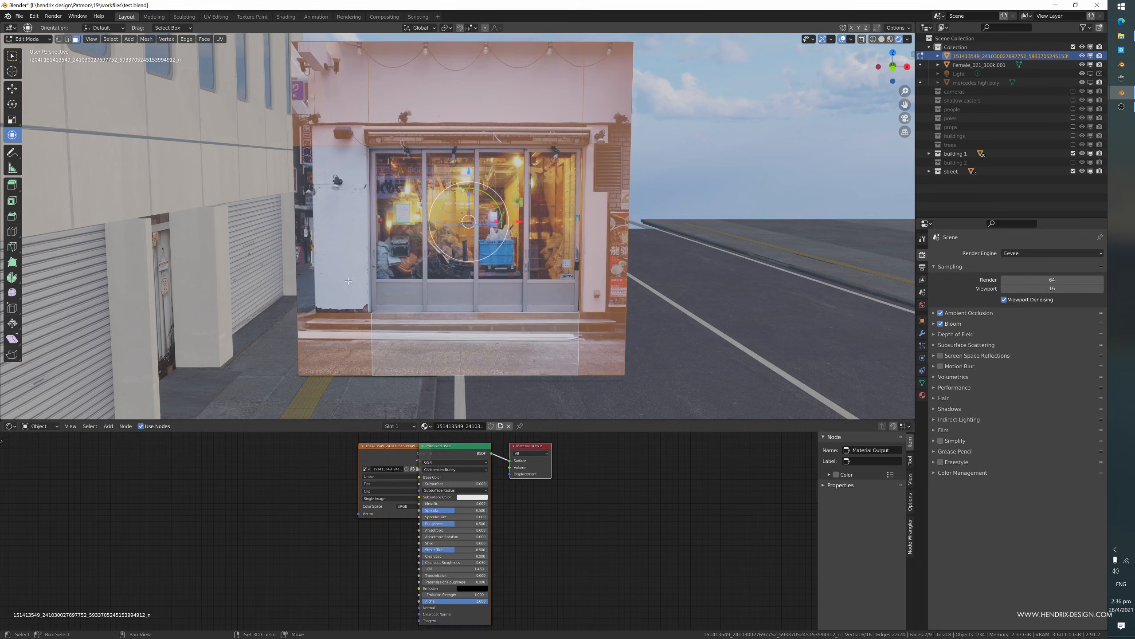
{"action": "left_click", "coordinate": [372, 273], "text": "shift"}
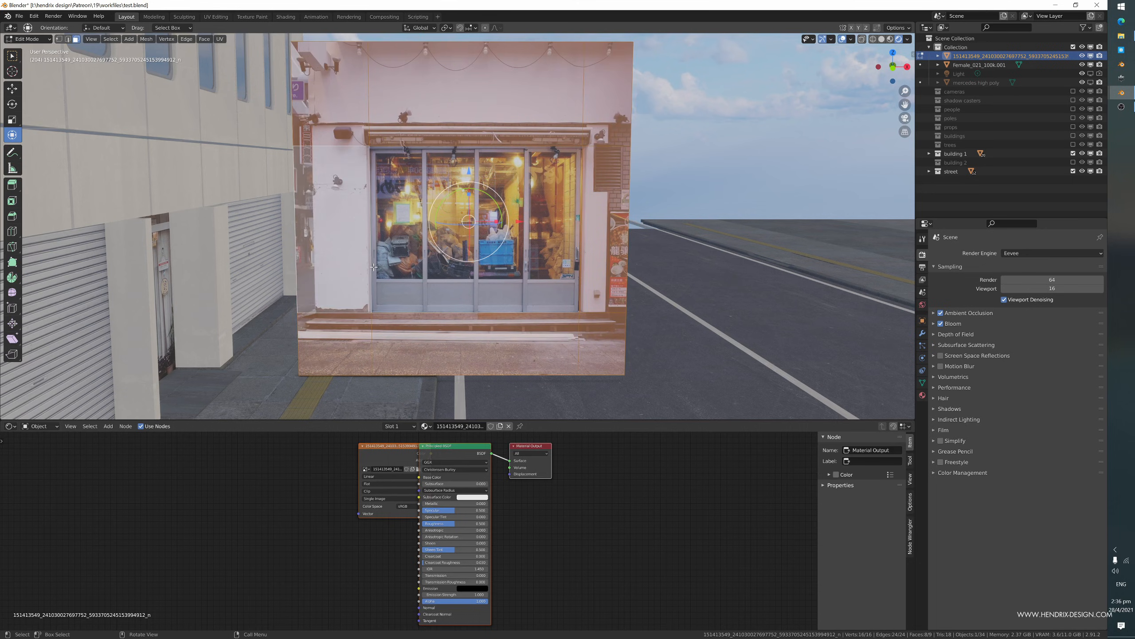
{"action": "key", "text": "x"}
{"action": "left_click", "coordinate": [374, 269]}
{"action": "key", "text": "Tab"}
- Rotate the cropped storefront plane parallel to building 1's front and move it over the shutter beside the barber door
{"action": "middle_click_drag", "start_coordinate": [425, 258], "coordinate": [387, 277]}
{"action": "left_click_drag", "start_coordinate": [406, 244], "coordinate": [413, 220]}
{"action": "middle_click_drag", "start_coordinate": [413, 221], "coordinate": [384, 232]}
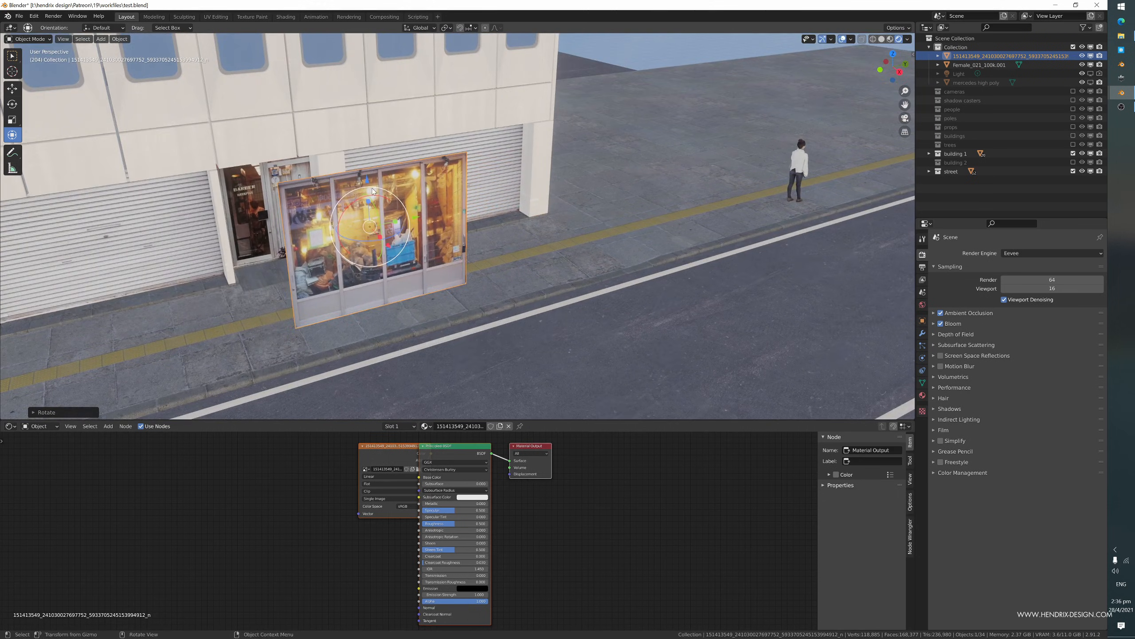
{"action": "left_click_drag", "start_coordinate": [396, 235], "coordinate": [105, 160]}
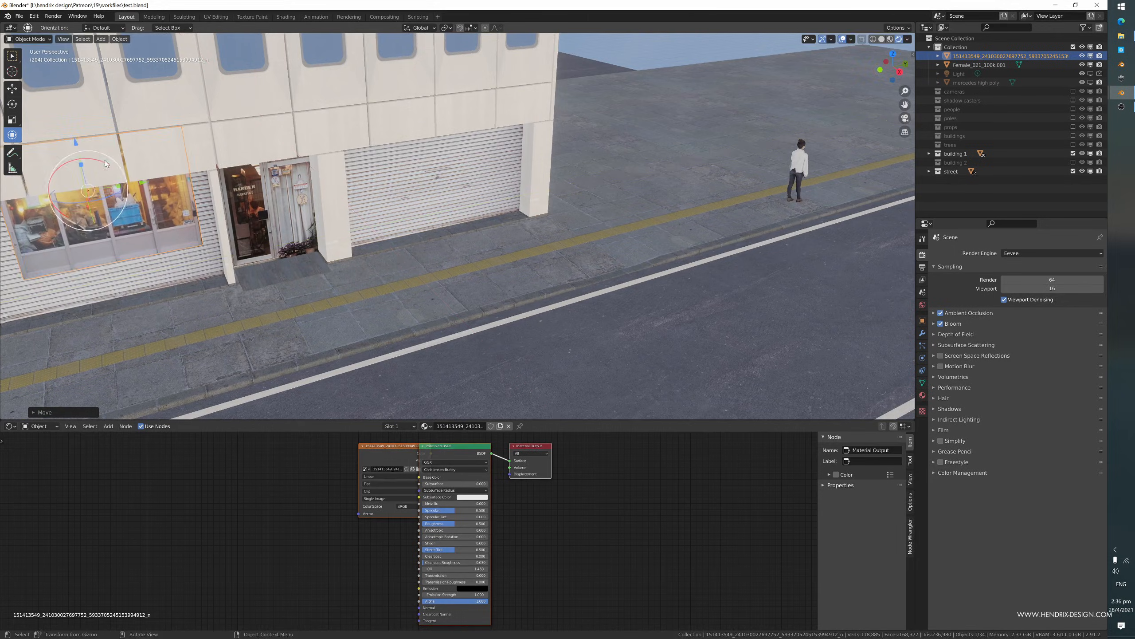
{"action": "middle_click_drag", "start_coordinate": [105, 160], "coordinate": [266, 198], "text": "shift"}
{"action": "left_click_drag", "start_coordinate": [266, 199], "coordinate": [260, 259]}
- Fit the storefront plane into the shutter opening, flush with the building's corner pillar and the ground
{"action": "middle_click_drag", "start_coordinate": [260, 259], "coordinate": [410, 235]}
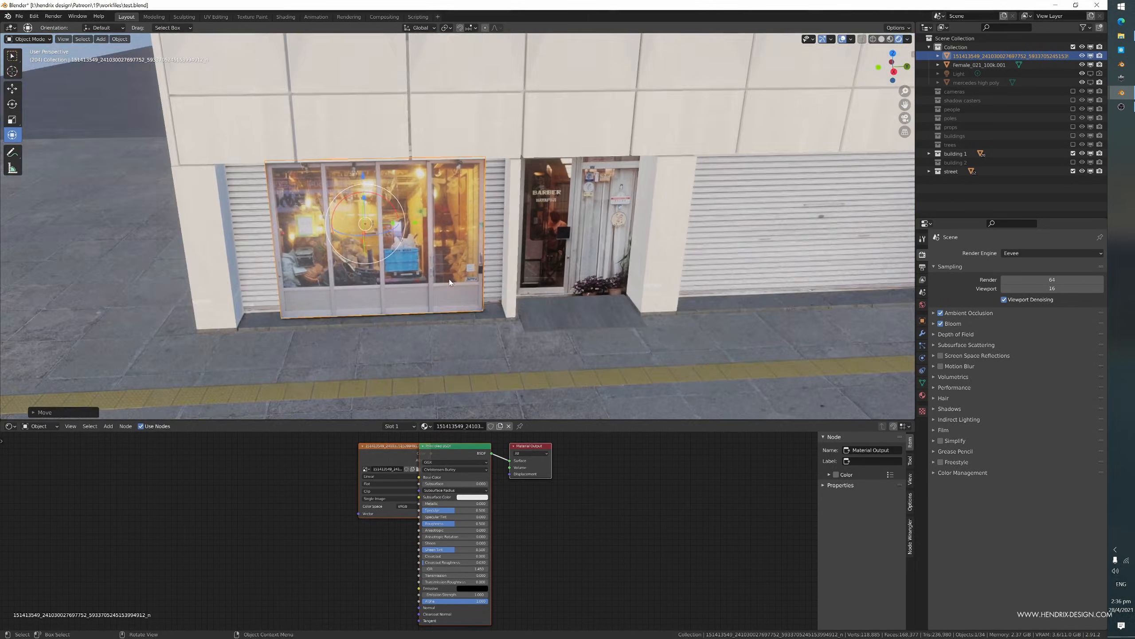
{"action": "left_click_drag", "start_coordinate": [418, 226], "coordinate": [366, 227]}
{"action": "middle_click_drag", "start_coordinate": [366, 227], "coordinate": [268, 290]}
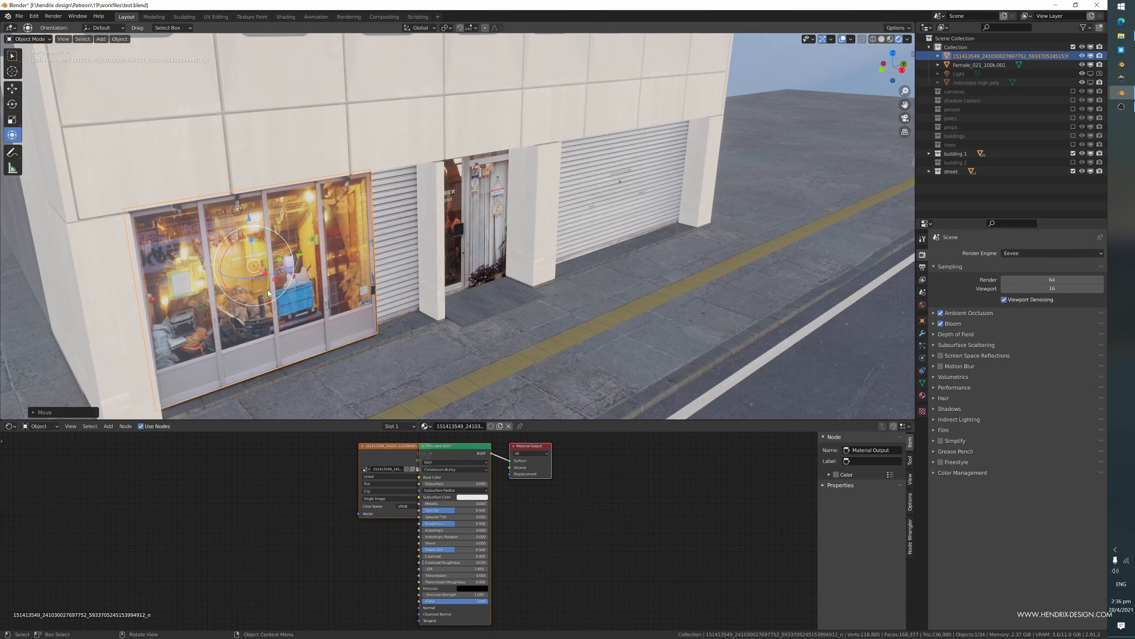
{"action": "mouse_move", "coordinate": [274, 280]}
{"action": "left_mouse_down"}
{"action": "mouse_move", "coordinate": [250, 268]}
{"action": "mouse_move", "coordinate": [262, 279]}
{"action": "left_mouse_up"}
{"action": "middle_click_drag", "start_coordinate": [262, 279], "coordinate": [289, 235]}
{"action": "left_click_drag", "start_coordinate": [262, 215], "coordinate": [261, 219]}
- Widen the pillar between the storefront and the barber door by moving its side face to the storefront's edge
{"action": "middle_click_drag", "start_coordinate": [330, 261], "coordinate": [511, 250]}
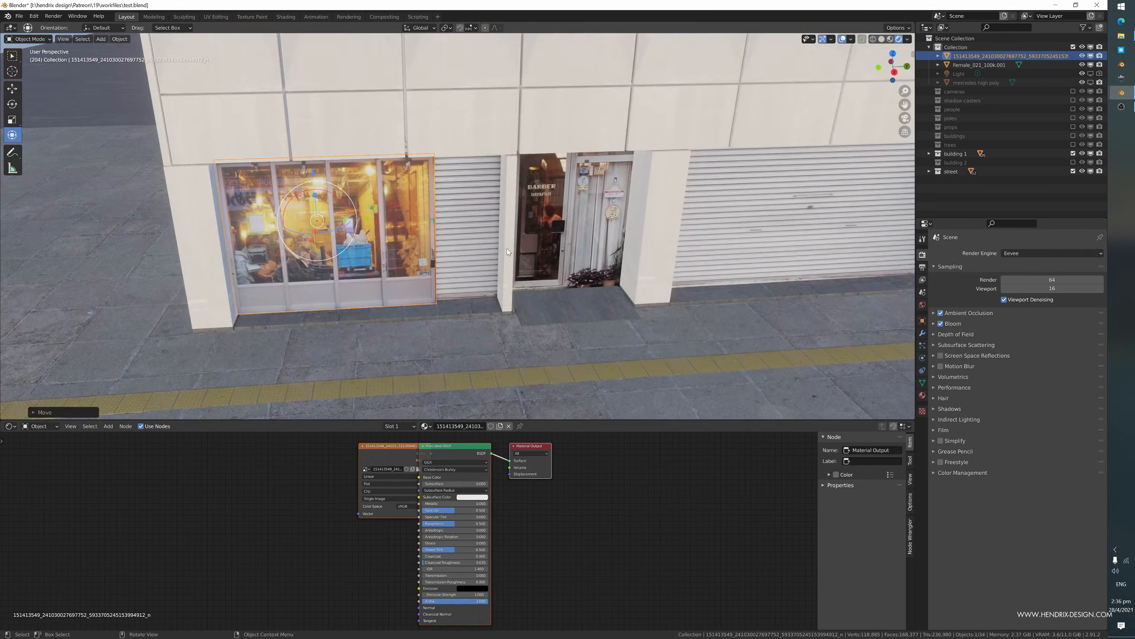
{"action": "left_click", "coordinate": [511, 250]}
{"action": "key", "text": "Tab"}
{"action": "left_click", "coordinate": [502, 243]}
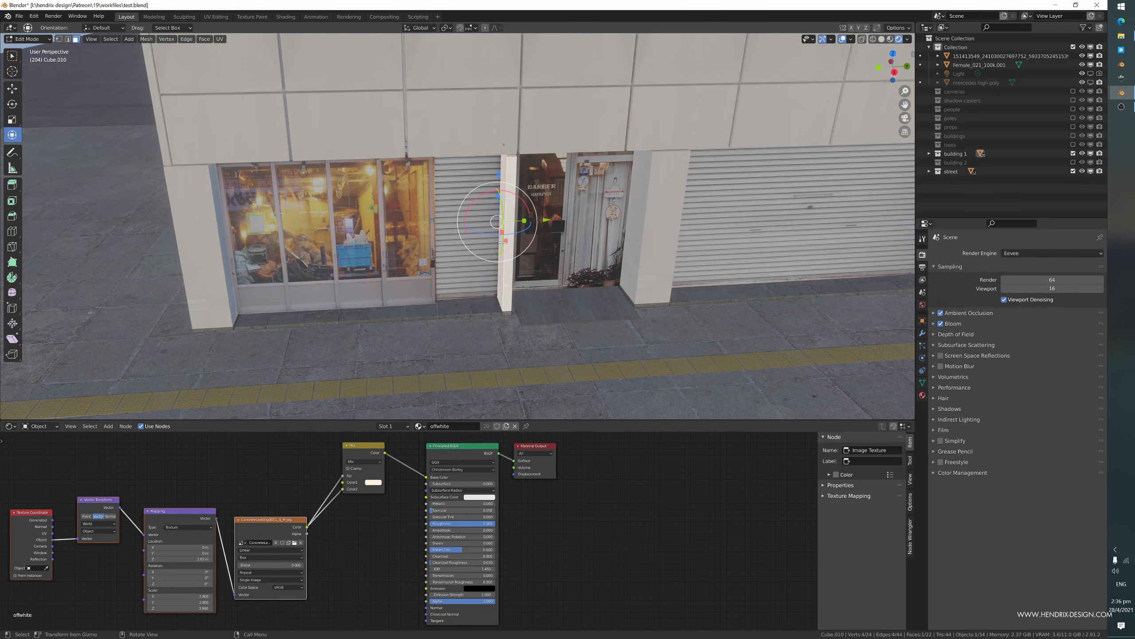
{"action": "left_click_drag", "start_coordinate": [550, 219], "coordinate": [478, 225]}
{"action": "key", "text": "Tab"}
{"action": "middle_click_drag", "start_coordinate": [477, 255], "coordinate": [509, 239]}
{"action": "left_click", "coordinate": [523, 309]}
{"action": "middle_click_drag", "start_coordinate": [524, 337], "coordinate": [408, 303]}
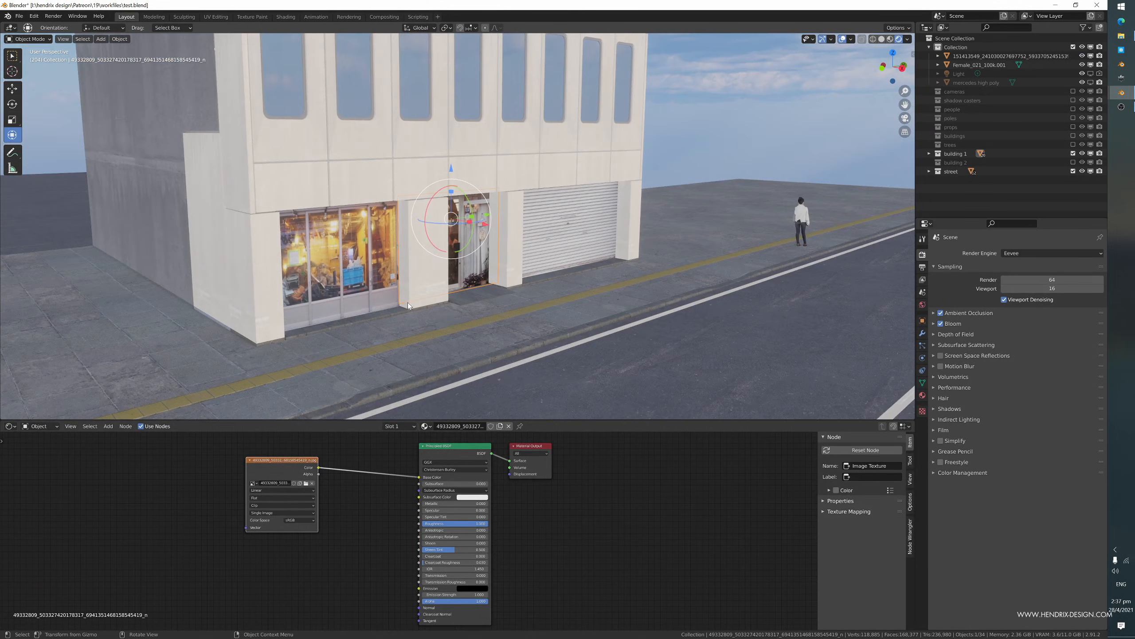
- Undo the widening of the pillar between the storefront and the barber door
{"action": "left_click", "coordinate": [408, 292]}
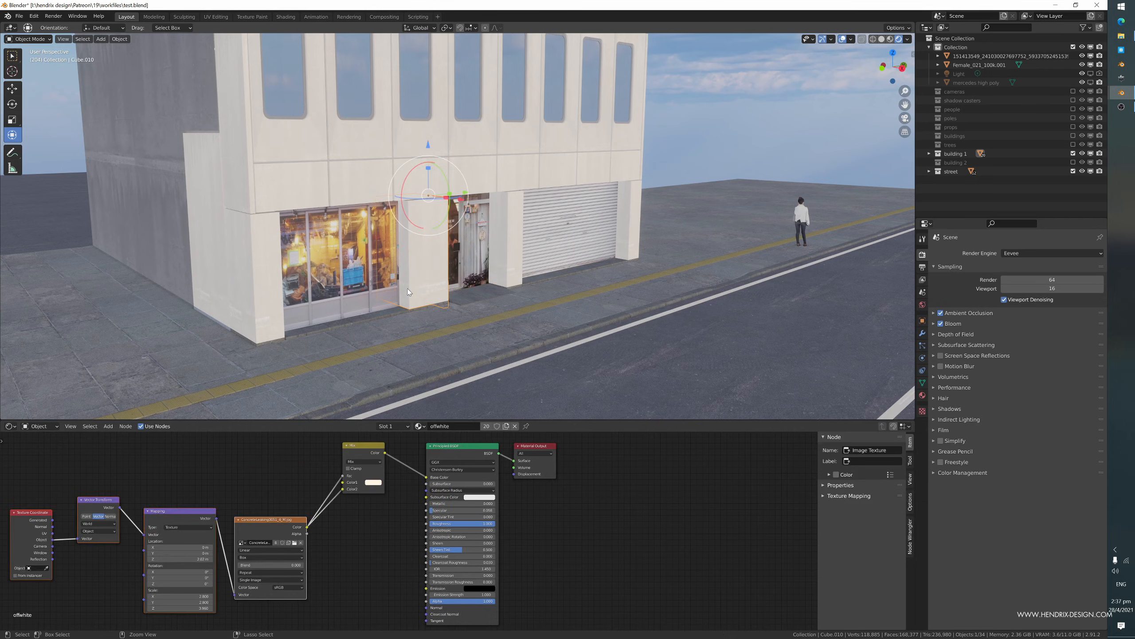
{"action": "key", "text": "Tab"}
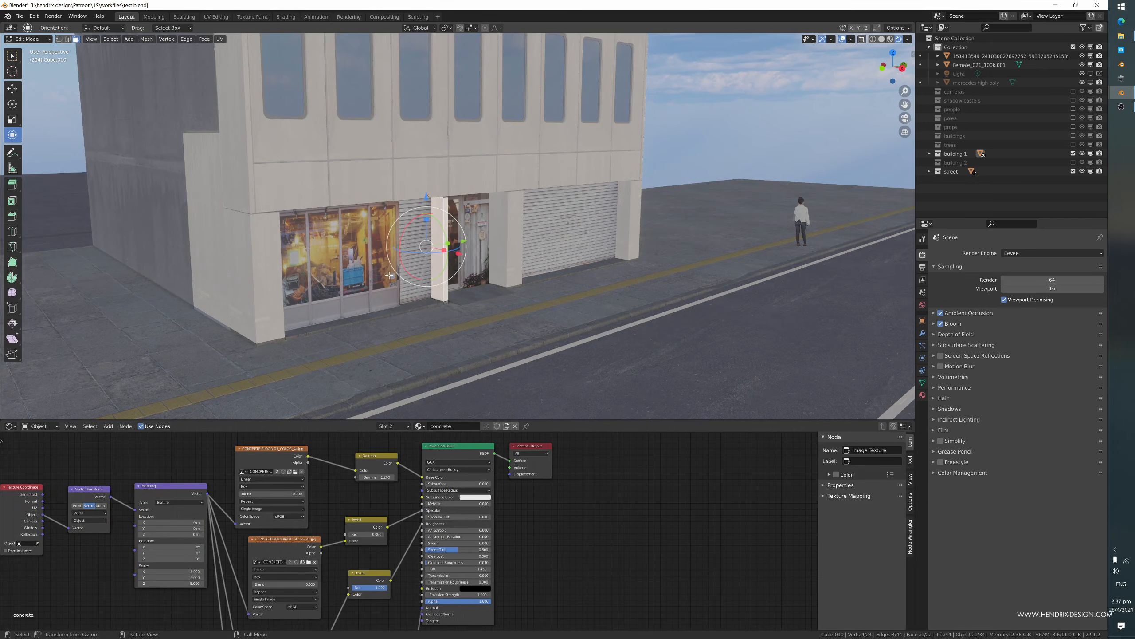
{"action": "key", "text": "Tab"}
- Delete the cropped storefront image plane from the building front
{"action": "left_click", "coordinate": [370, 266]}
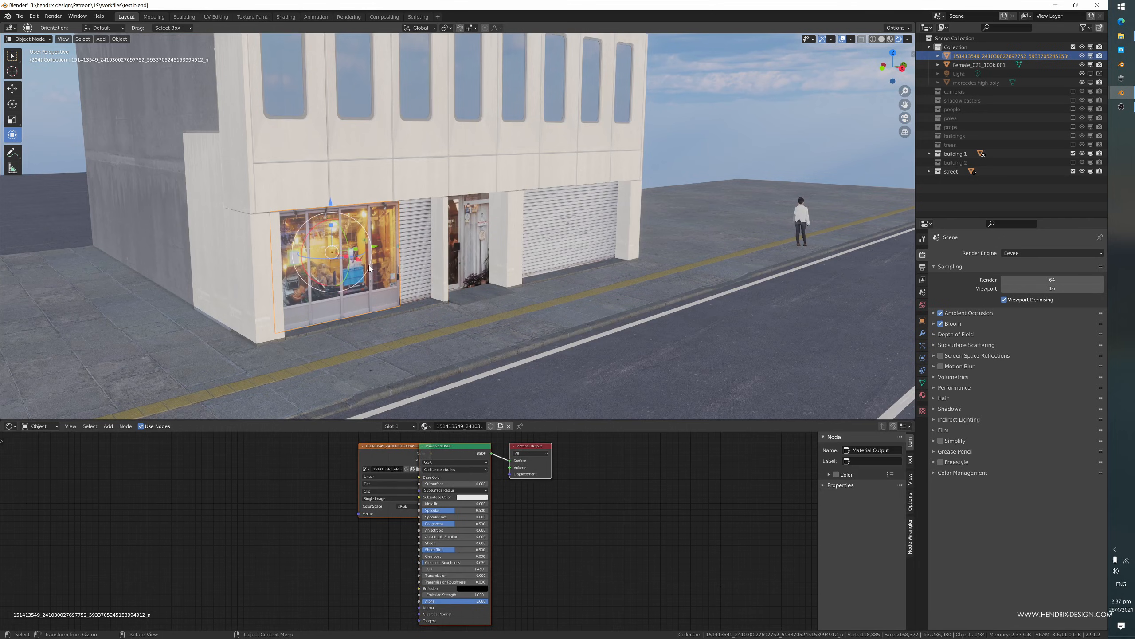
{"action": "key", "text": "x"}
{"action": "left_click", "coordinate": [371, 266]}
- Examine building 1's facade, from the barber door and roller shutters up to the upper floors
{"action": "left_click", "coordinate": [408, 296]}
{"action": "middle_click_drag", "start_coordinate": [408, 295], "coordinate": [383, 293]}
{"action": "scroll", "coordinate": [383, 293], "scroll_direction": "up", "scroll_amount": 3}
{"action": "left_click", "coordinate": [492, 263]}
{"action": "scroll", "coordinate": [511, 296], "scroll_direction": "down", "scroll_amount": 4}
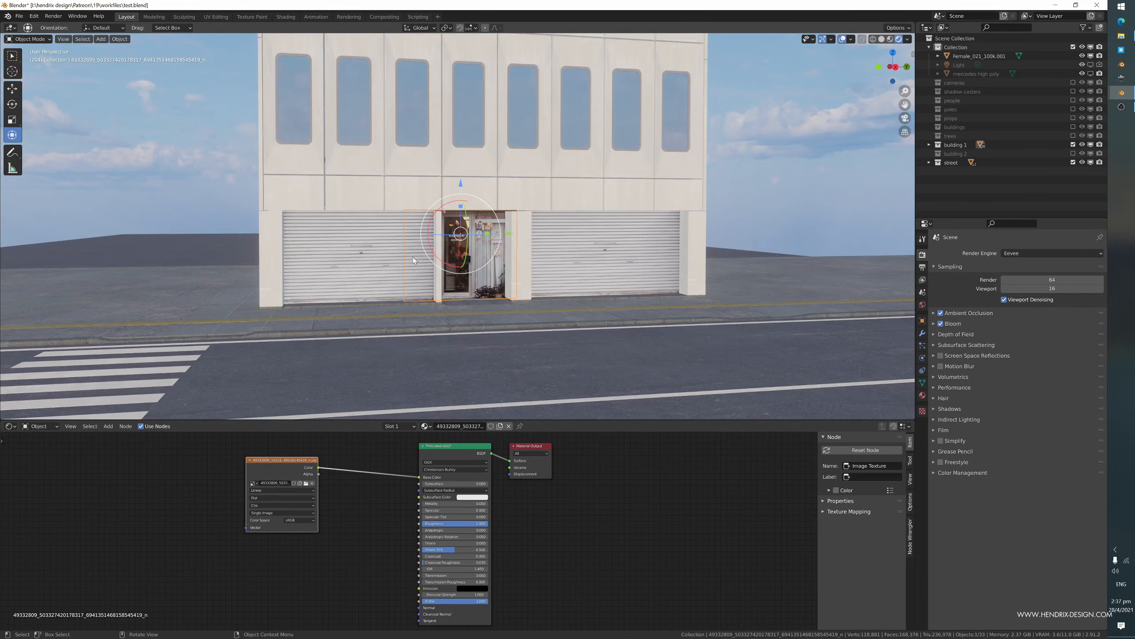
{"action": "scroll", "coordinate": [481, 294], "scroll_direction": "down", "scroll_amount": 2}
{"action": "middle_click_drag", "start_coordinate": [477, 271], "coordinate": [473, 318], "text": "shift"}
{"action": "scroll", "coordinate": [477, 290], "scroll_direction": "down", "scroll_amount": 2}
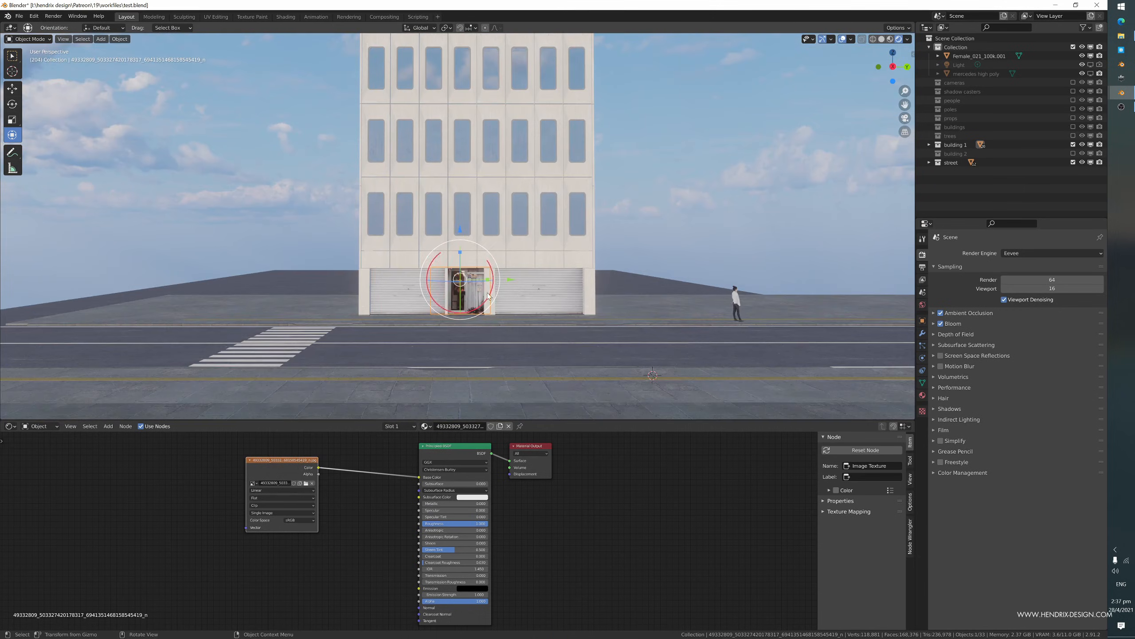
{"action": "middle_click_drag", "start_coordinate": [486, 240], "coordinate": [463, 309], "text": "shift"}
{"action": "scroll", "coordinate": [457, 315], "scroll_direction": "up", "scroll_amount": 3}
{"action": "middle_click_drag", "start_coordinate": [385, 358], "coordinate": [407, 307], "text": "shift"}
{"action": "scroll", "coordinate": [364, 300], "scroll_direction": "down", "scroll_amount": 2}
- Adjust the brightness of Color2 in the Mix node of the gray side wall's offwhite.001 material
{"action": "left_click", "coordinate": [371, 297]}
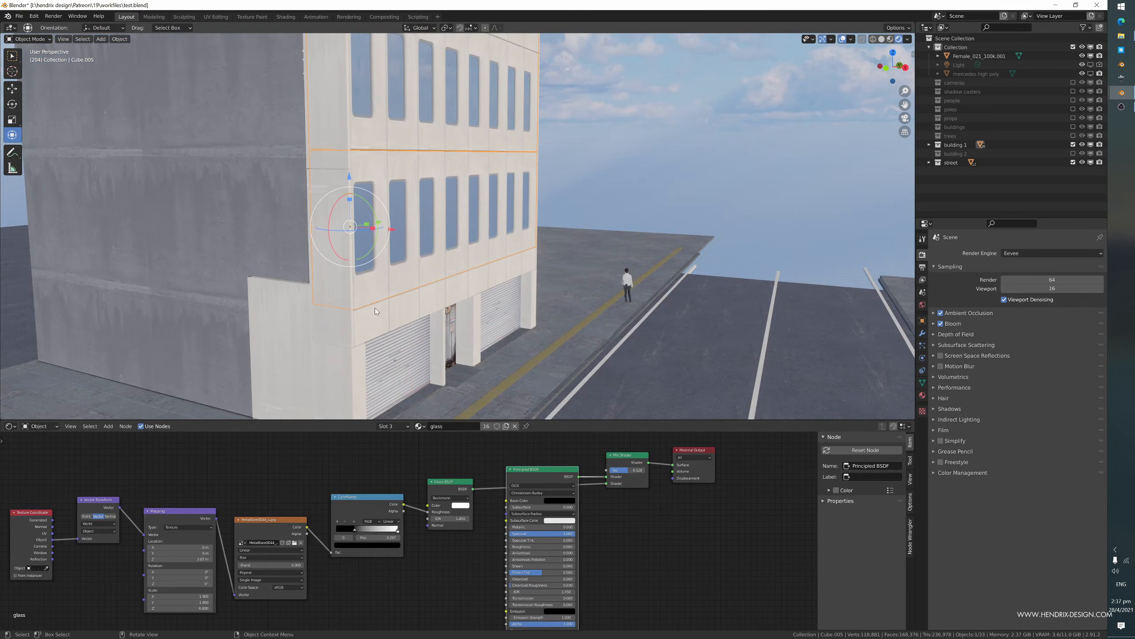
{"action": "left_click", "coordinate": [261, 227]}
{"action": "middle_click_drag", "start_coordinate": [261, 227], "coordinate": [357, 237]}
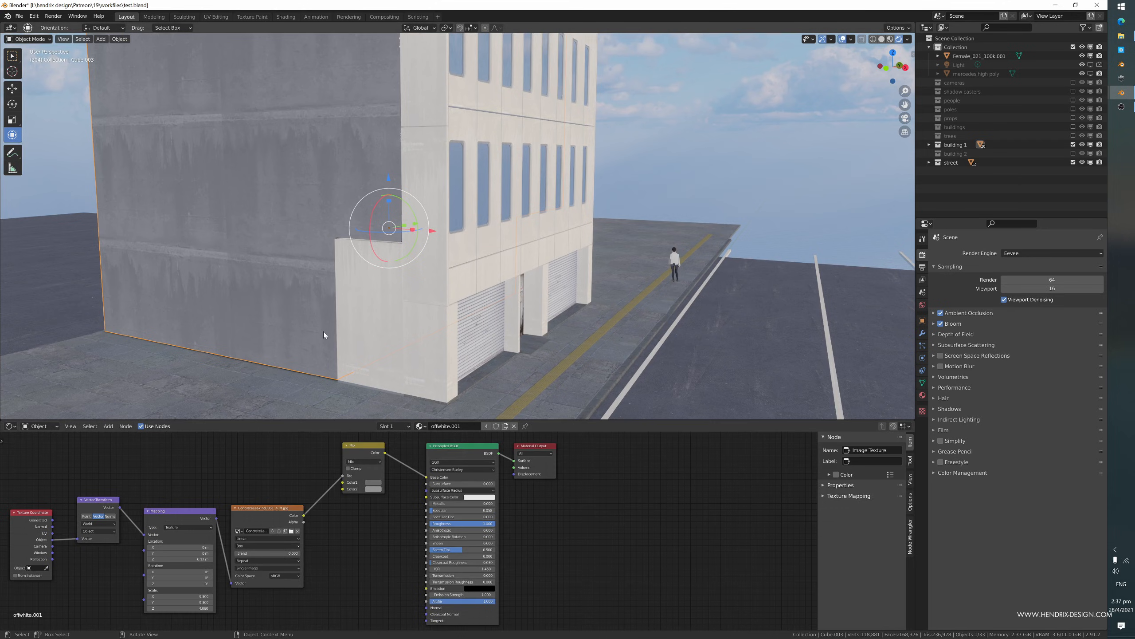
{"action": "left_click", "coordinate": [373, 488]}
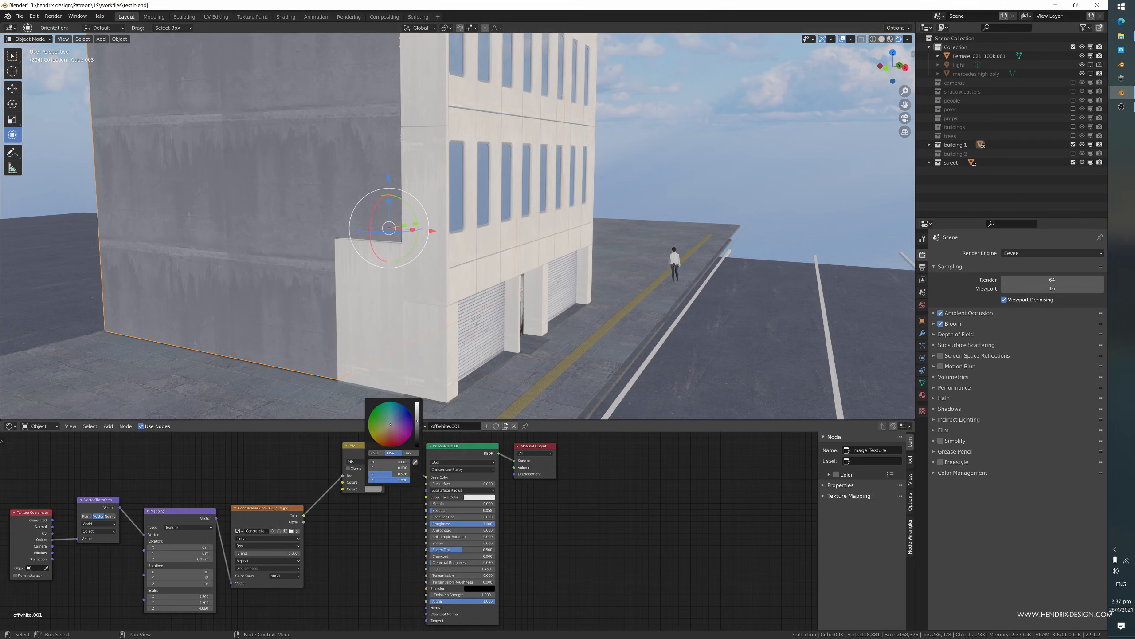
{"action": "mouse_move", "coordinate": [417, 420]}
{"action": "left_mouse_down"}
{"action": "mouse_move", "coordinate": [417, 432]}
{"action": "mouse_move", "coordinate": [417, 422]}
{"action": "left_mouse_up"}
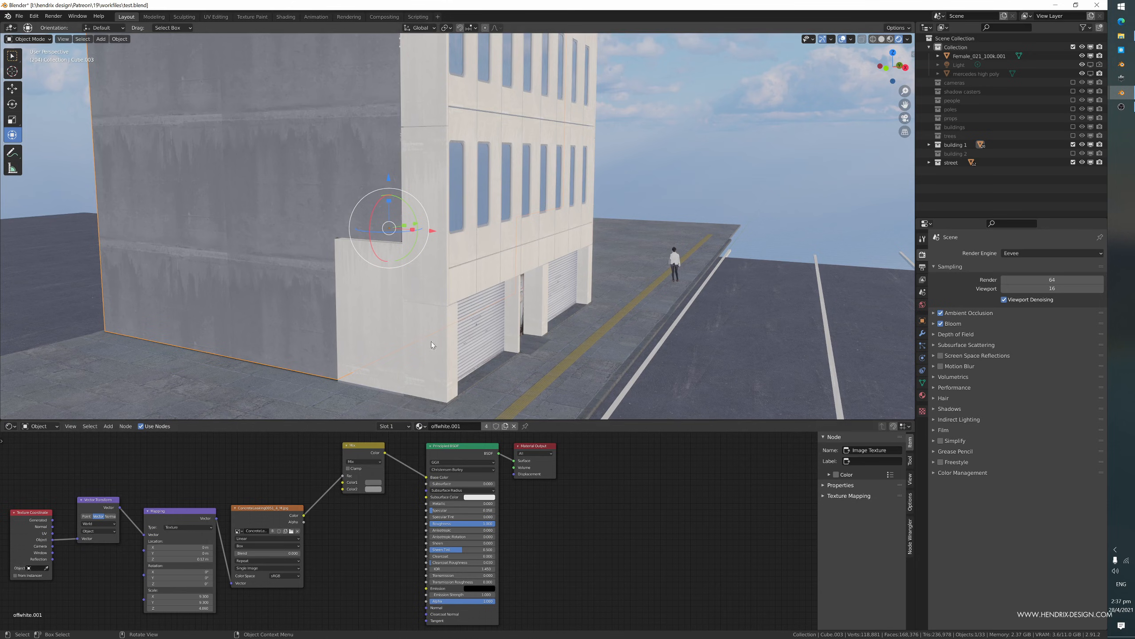
- Select the first upper floor of the facade and show its offwhite material nodes
{"action": "middle_click_drag", "start_coordinate": [431, 342], "coordinate": [394, 348]}
{"action": "scroll", "coordinate": [393, 288], "scroll_direction": "up", "scroll_amount": 4}
{"action": "left_click", "coordinate": [371, 302]}
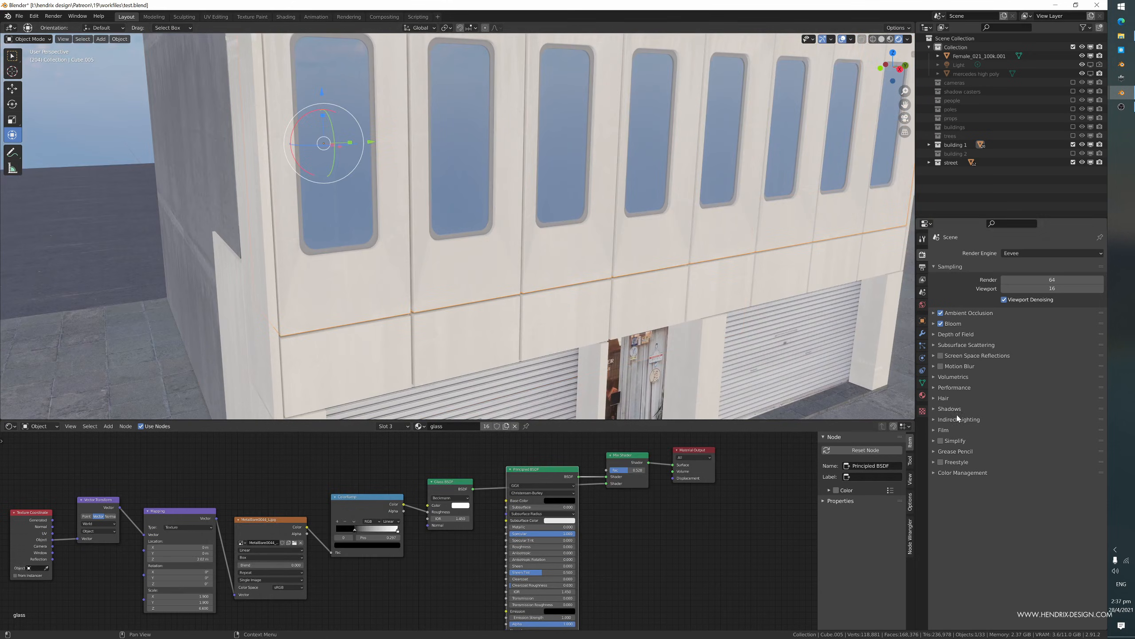
{"action": "left_click", "coordinate": [921, 394]}
{"action": "left_click", "coordinate": [955, 255]}
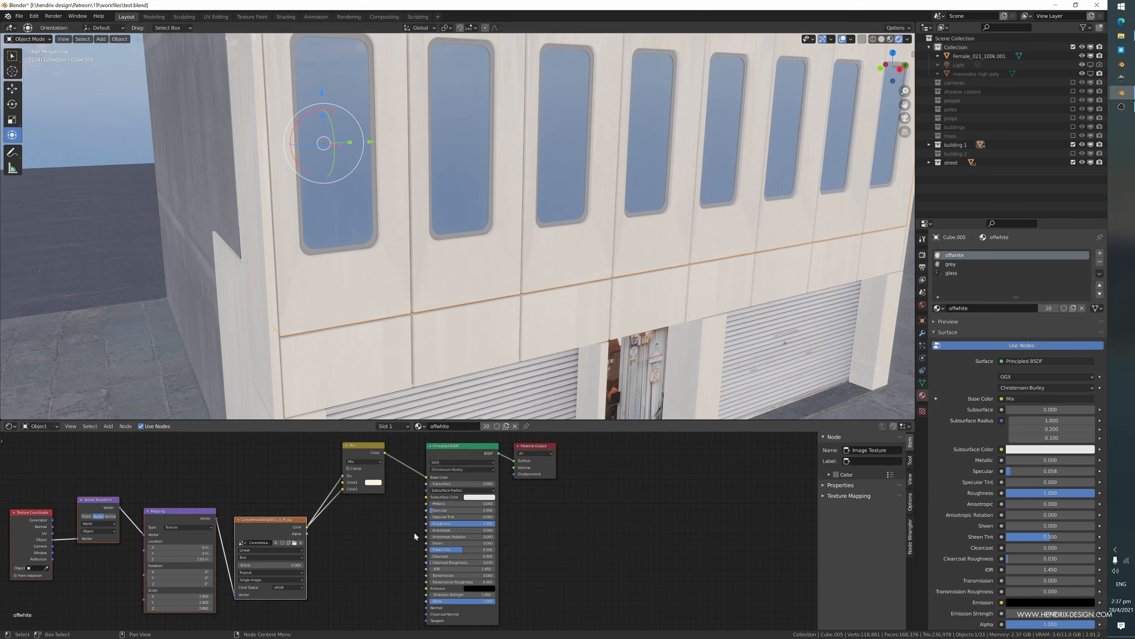
- Look up the leaking-concrete image in the _unsorted texture folder without replacing it, and inspect the staining on the upper facade panels
{"action": "left_click", "coordinate": [295, 542]}
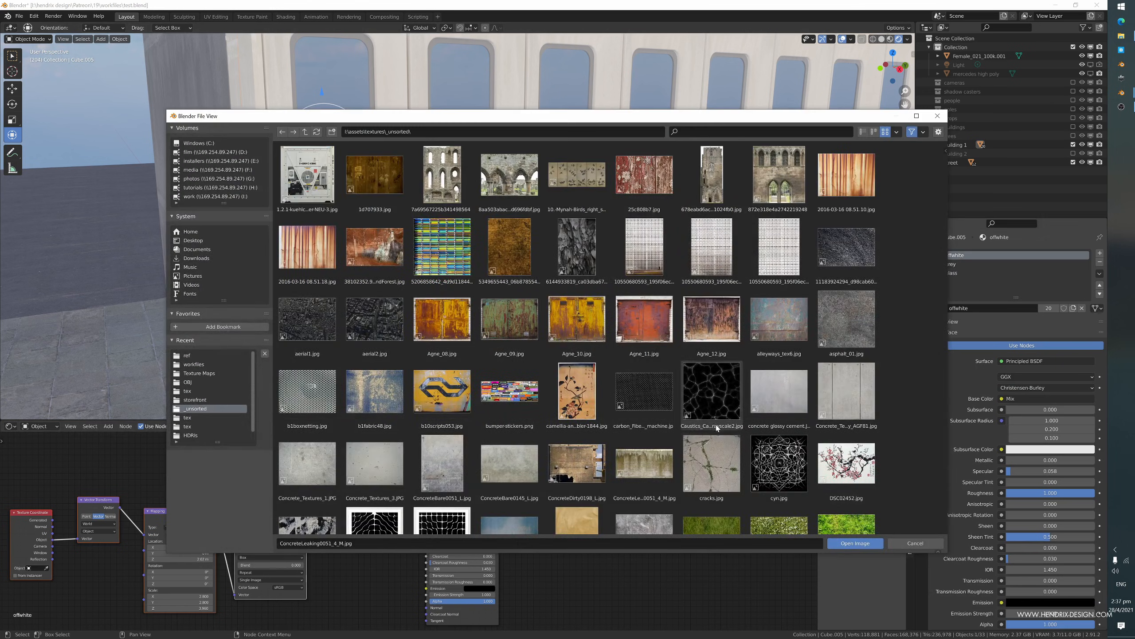
{"action": "scroll", "coordinate": [717, 428], "scroll_direction": "down", "scroll_amount": 2}
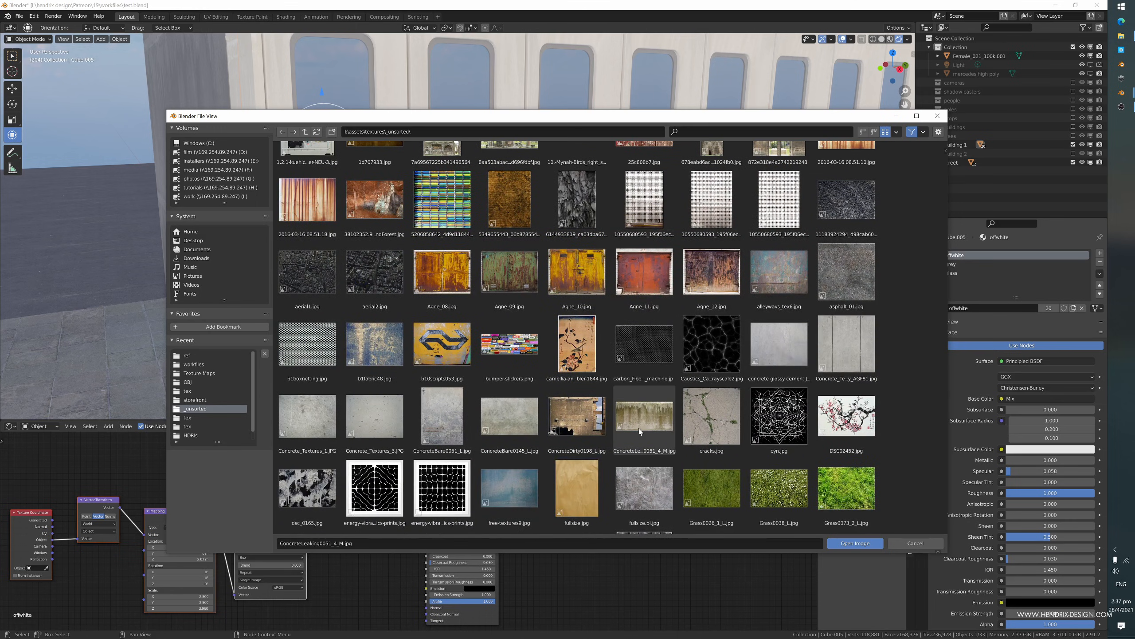
{"action": "left_click", "coordinate": [914, 544]}
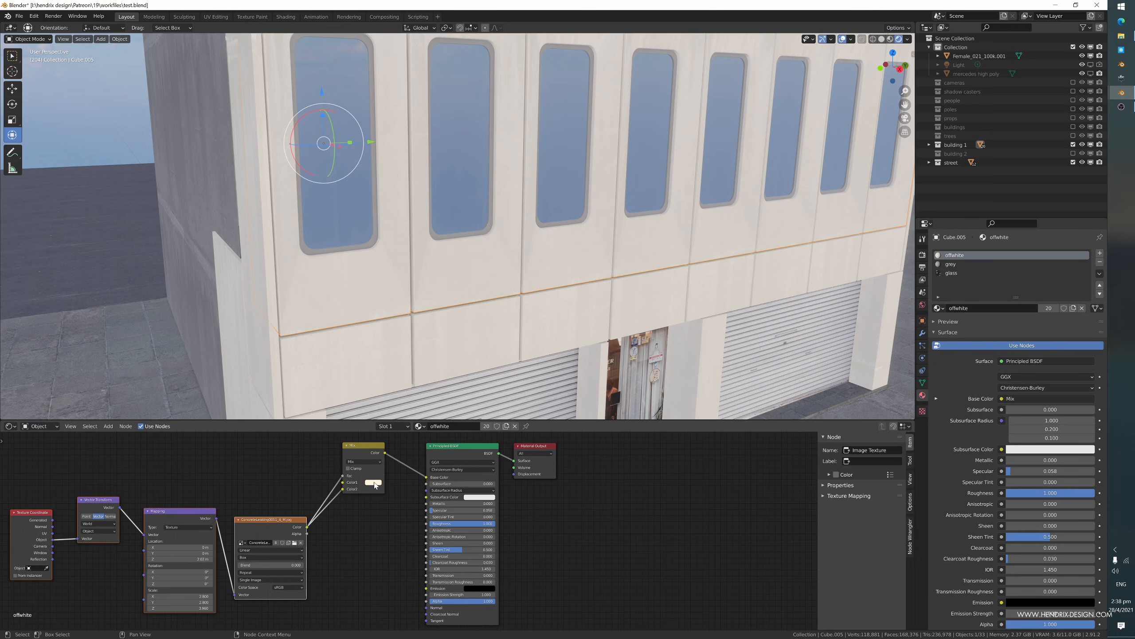
{"action": "middle_click_drag", "start_coordinate": [422, 316], "coordinate": [374, 233]}
{"action": "scroll", "coordinate": [345, 301], "scroll_direction": "up", "scroll_amount": 3}
{"action": "scroll", "coordinate": [362, 301], "scroll_direction": "up", "scroll_amount": 3}
{"action": "scroll", "coordinate": [385, 240], "scroll_direction": "up", "scroll_amount": 2}
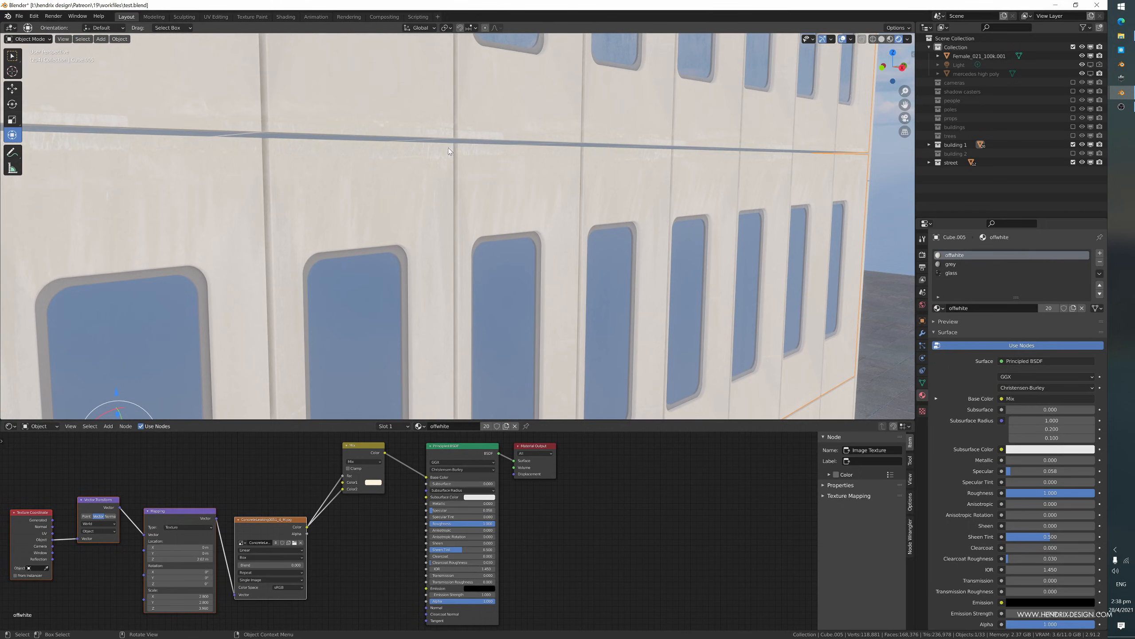
- Examine the offwhite panel staining and joints around building 1's upper-floor windows, from an angle and up close
{"action": "middle_click_drag", "start_coordinate": [458, 204], "coordinate": [428, 210]}
{"action": "scroll", "coordinate": [429, 207], "scroll_direction": "down", "scroll_amount": 3}
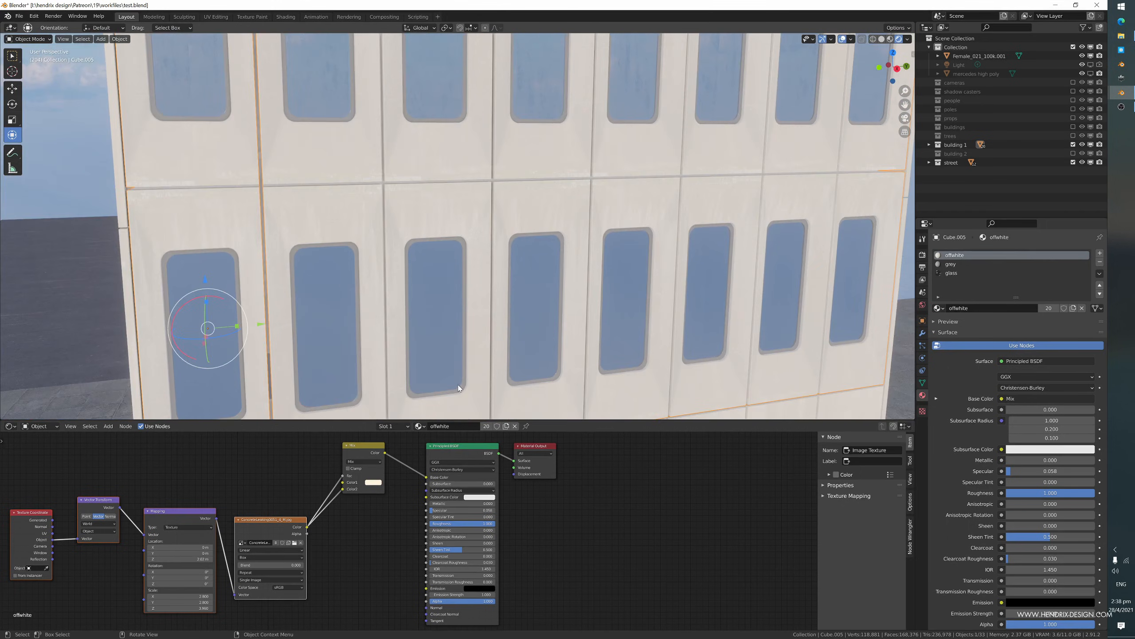
{"action": "middle_click_drag", "start_coordinate": [525, 529], "coordinate": [511, 517]}
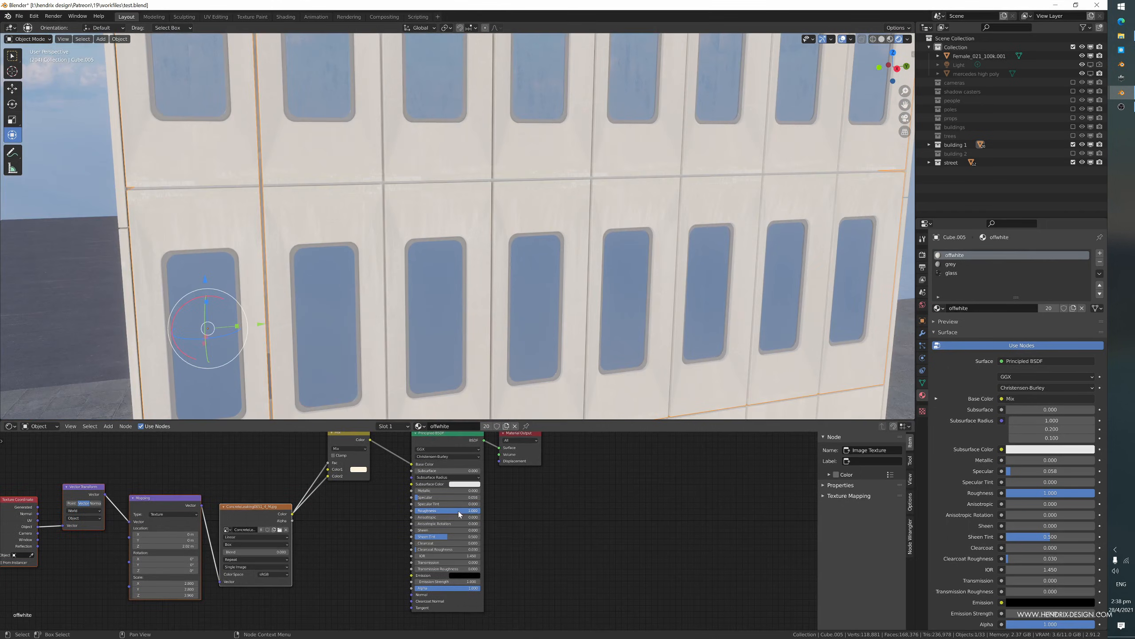
{"action": "middle_click_drag", "start_coordinate": [445, 309], "coordinate": [372, 316]}
{"action": "scroll", "coordinate": [329, 325], "scroll_direction": "up", "scroll_amount": 5}
{"action": "scroll", "coordinate": [372, 316], "scroll_direction": "up", "scroll_amount": 4}
{"action": "scroll", "coordinate": [371, 318], "scroll_direction": "up", "scroll_amount": 2}
{"action": "scroll", "coordinate": [336, 357], "scroll_direction": "down", "scroll_amount": 3}
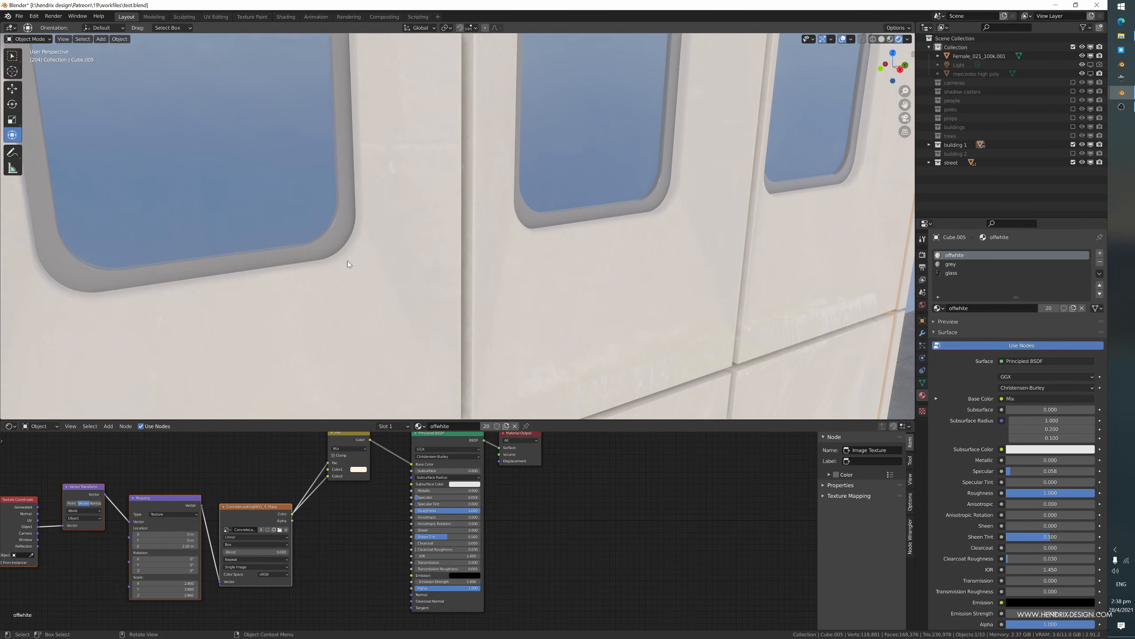
- Examine building 1's facade as a whole, from the upper floors down to the roller shutters and barber door
{"action": "scroll", "coordinate": [326, 283], "scroll_direction": "down", "scroll_amount": 4}
{"action": "middle_click_drag", "start_coordinate": [324, 283], "coordinate": [289, 269]}
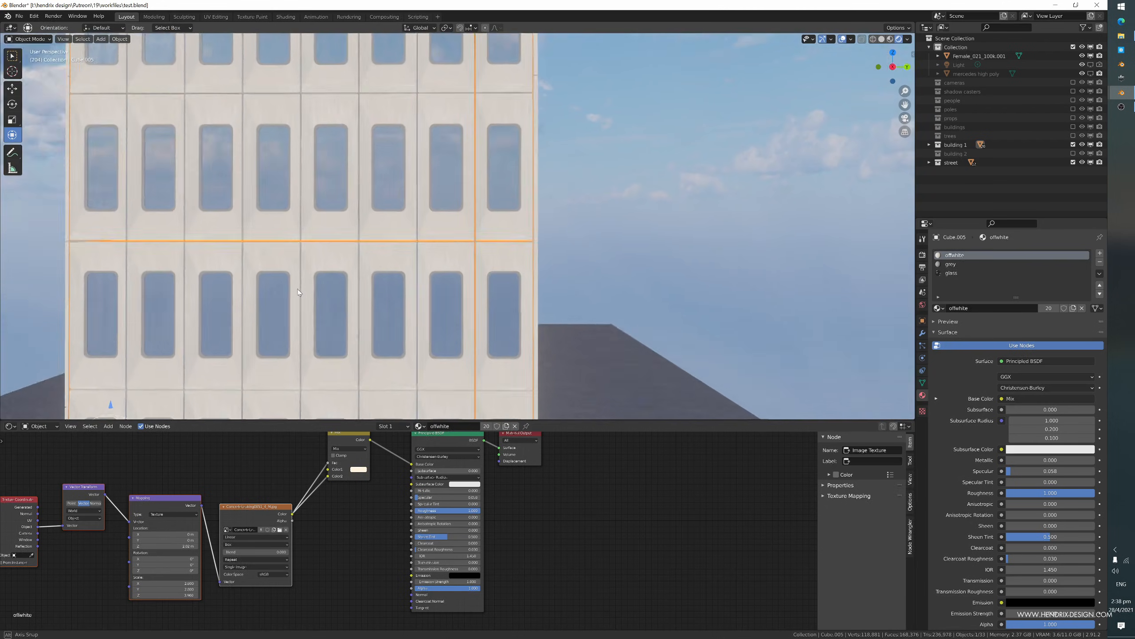
{"action": "scroll", "coordinate": [288, 273], "scroll_direction": "down", "scroll_amount": 3}
{"action": "middle_click_drag", "start_coordinate": [287, 316], "coordinate": [381, 248]}
{"action": "scroll", "coordinate": [317, 234], "scroll_direction": "up", "scroll_amount": 5}
{"action": "scroll", "coordinate": [292, 228], "scroll_direction": "down", "scroll_amount": 5}
{"action": "scroll", "coordinate": [331, 219], "scroll_direction": "down", "scroll_amount": 4}
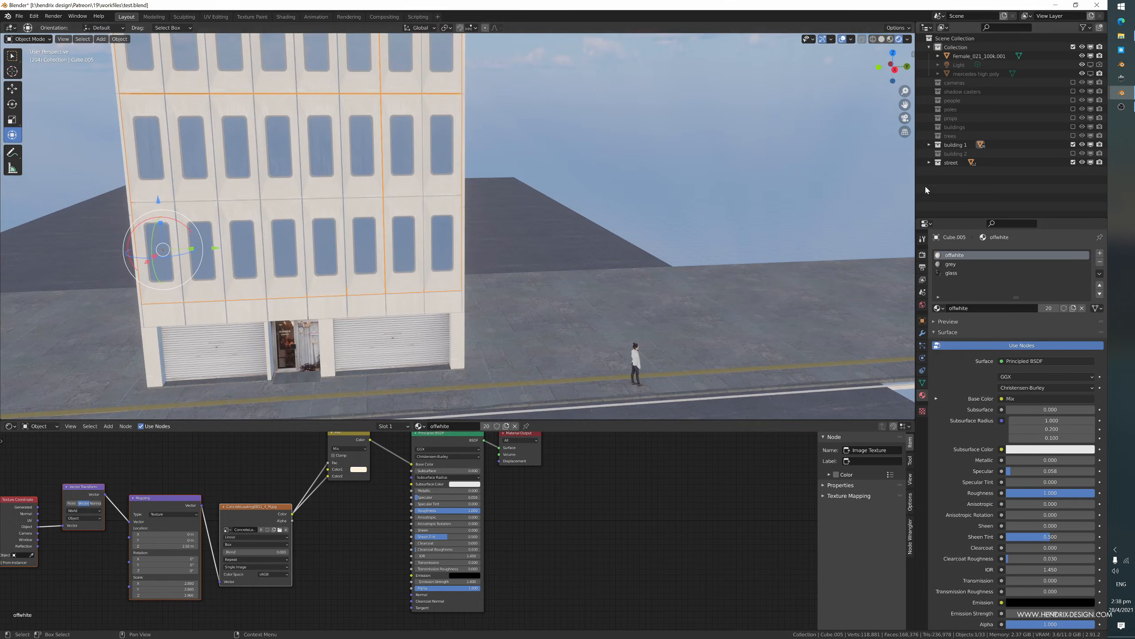
- Enable the building 2 collection and bring its ground-floor entrance into view
{"action": "left_click", "coordinate": [1073, 154]}
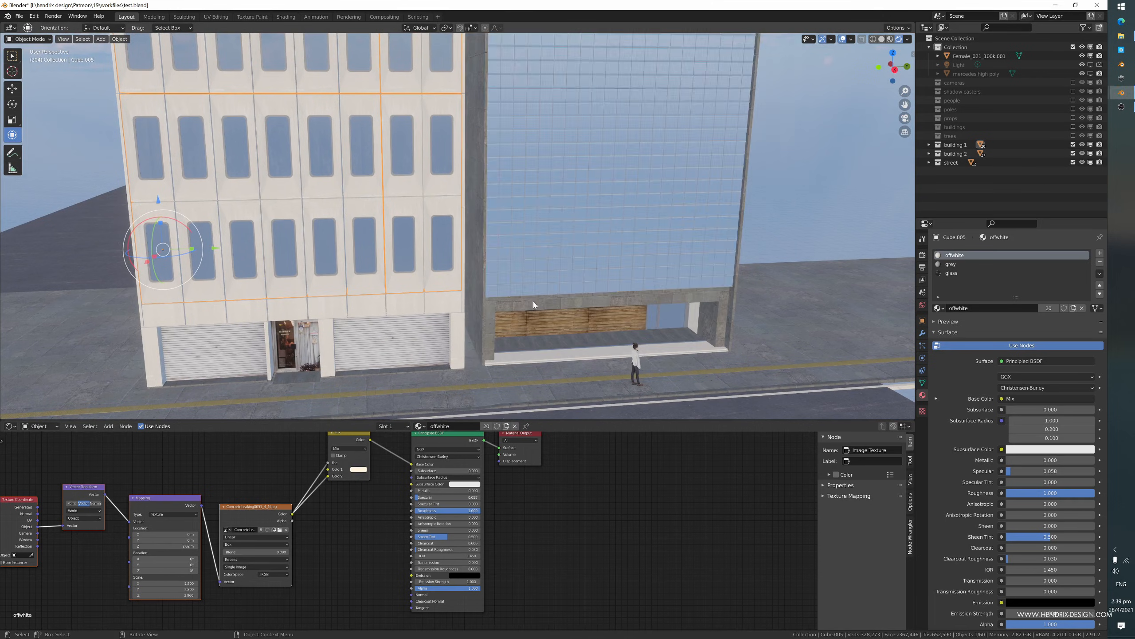
{"action": "mouse_move", "coordinate": [547, 299]}
{"action": "middle_mouse_down"}
{"action": "mouse_move", "coordinate": [504, 291]}
{"action": "mouse_move", "coordinate": [339, 206]}
{"action": "middle_mouse_up"}
{"action": "scroll", "coordinate": [371, 273], "scroll_direction": "up", "scroll_amount": 4}
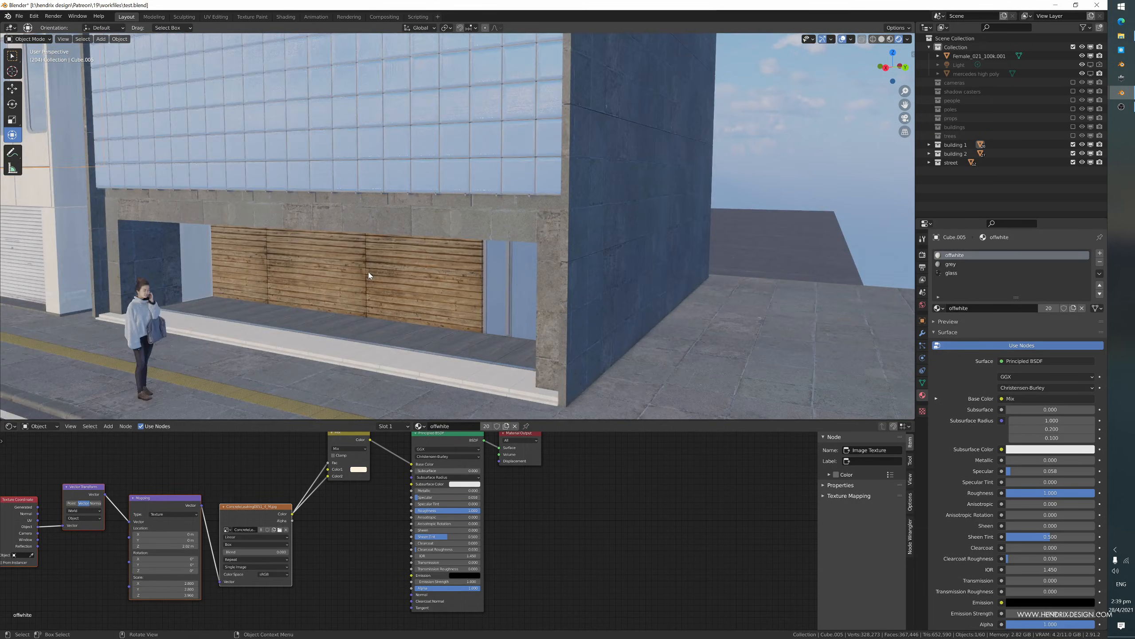
{"action": "middle_click_drag", "start_coordinate": [370, 273], "coordinate": [459, 260]}
{"action": "middle_click_drag", "start_coordinate": [546, 222], "coordinate": [362, 246]}
- Select building 2's concrete entrance frame and its wood-clad wall in turn, and inspect their materials
{"action": "left_click", "coordinate": [411, 179]}
{"action": "middle_click_drag", "start_coordinate": [265, 213], "coordinate": [285, 238]}
{"action": "scroll", "coordinate": [286, 238], "scroll_direction": "up", "scroll_amount": 8}
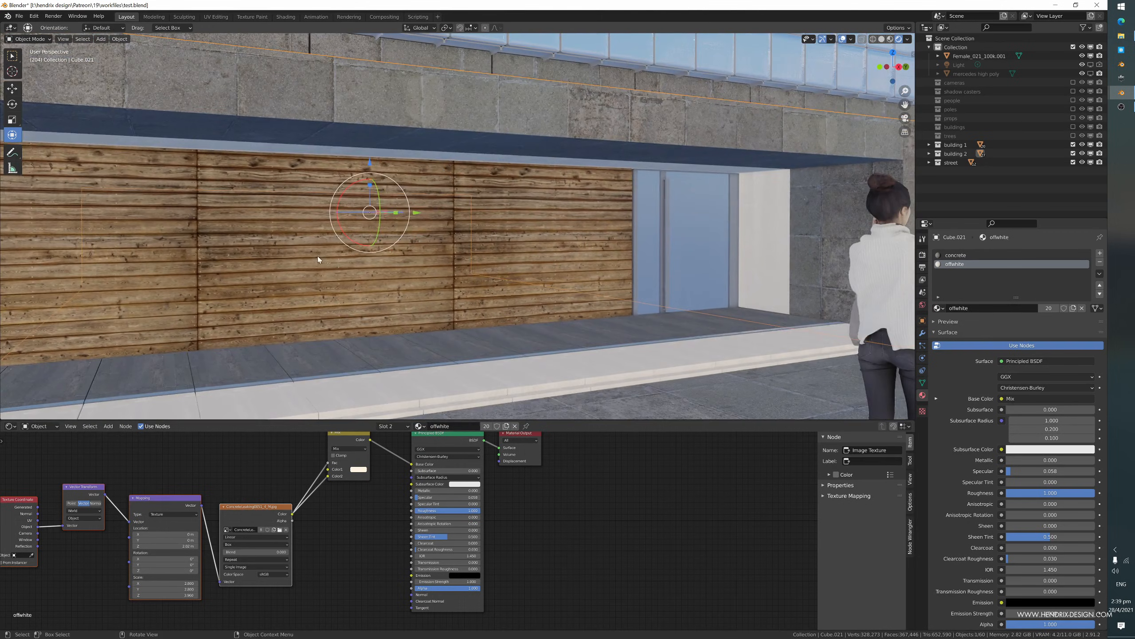
{"action": "left_click", "coordinate": [305, 261]}
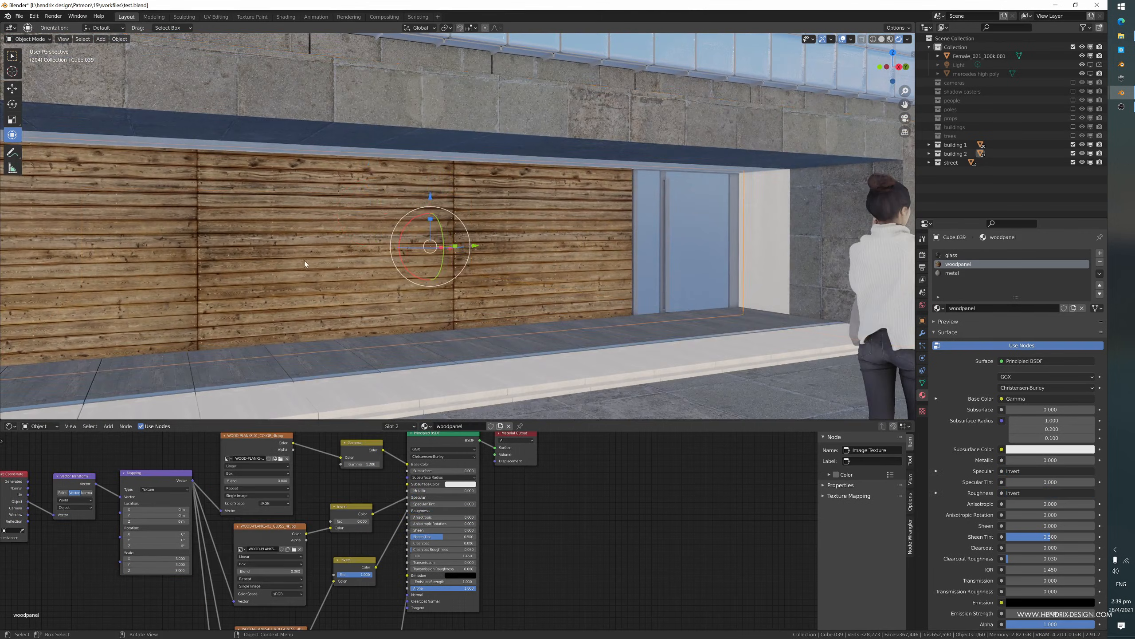
{"action": "scroll", "coordinate": [291, 260], "scroll_direction": "down", "scroll_amount": 6}
{"action": "scroll", "coordinate": [290, 259], "scroll_direction": "up", "scroll_amount": 2}
{"action": "middle_click_drag", "start_coordinate": [291, 260], "coordinate": [302, 280]}
{"action": "middle_click_drag", "start_coordinate": [228, 211], "coordinate": [228, 260]}
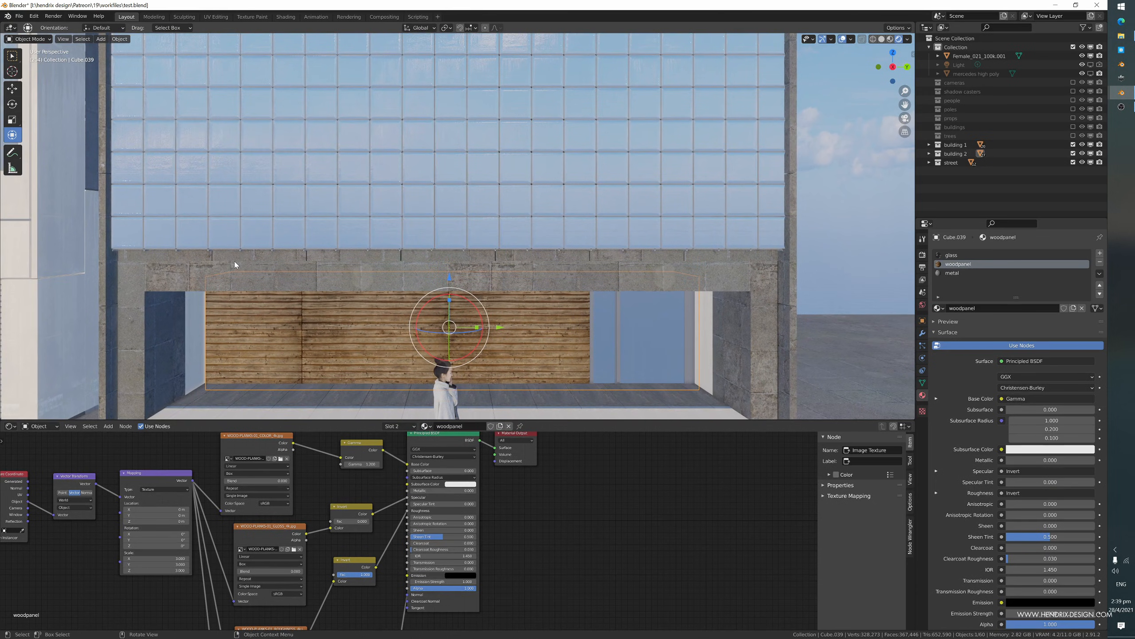
{"action": "middle_click_drag", "start_coordinate": [250, 274], "coordinate": [266, 275]}
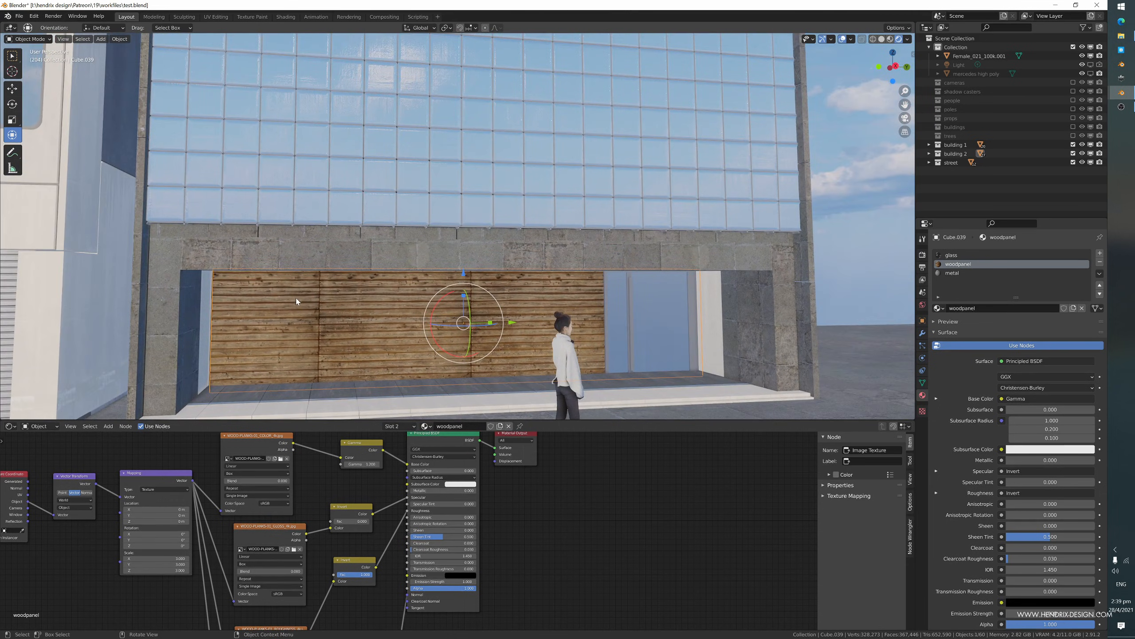
- View building 2's storefront from the front and compare the materials of the concrete frame and the wood cladding again
{"action": "scroll", "coordinate": [295, 295], "scroll_direction": "down", "scroll_amount": 4}
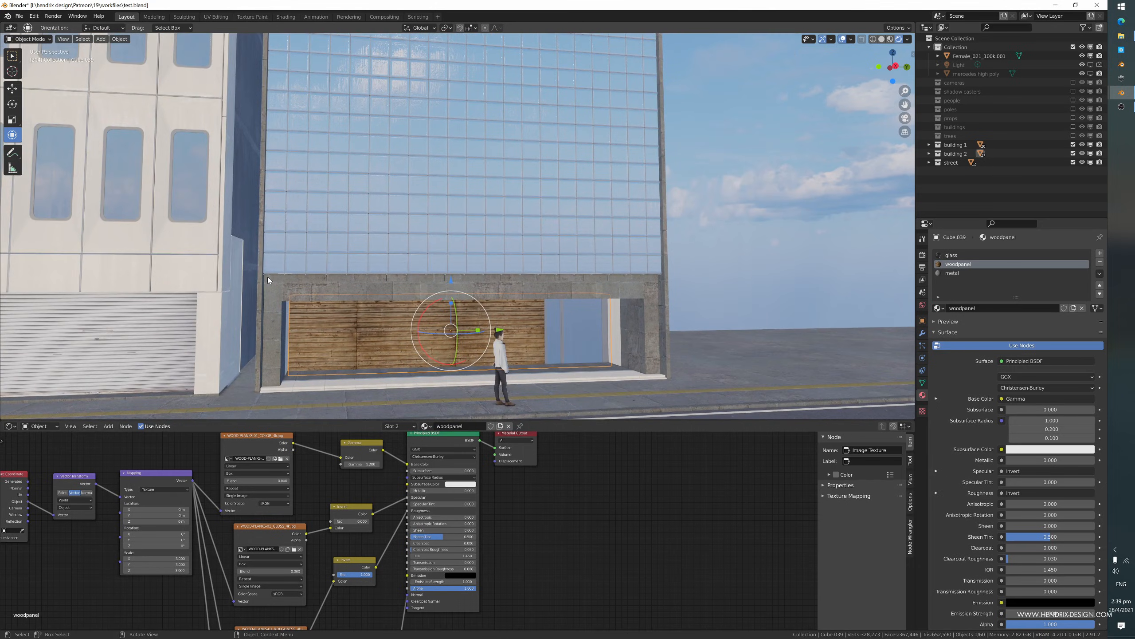
{"action": "middle_click_drag", "start_coordinate": [302, 305], "coordinate": [275, 314]}
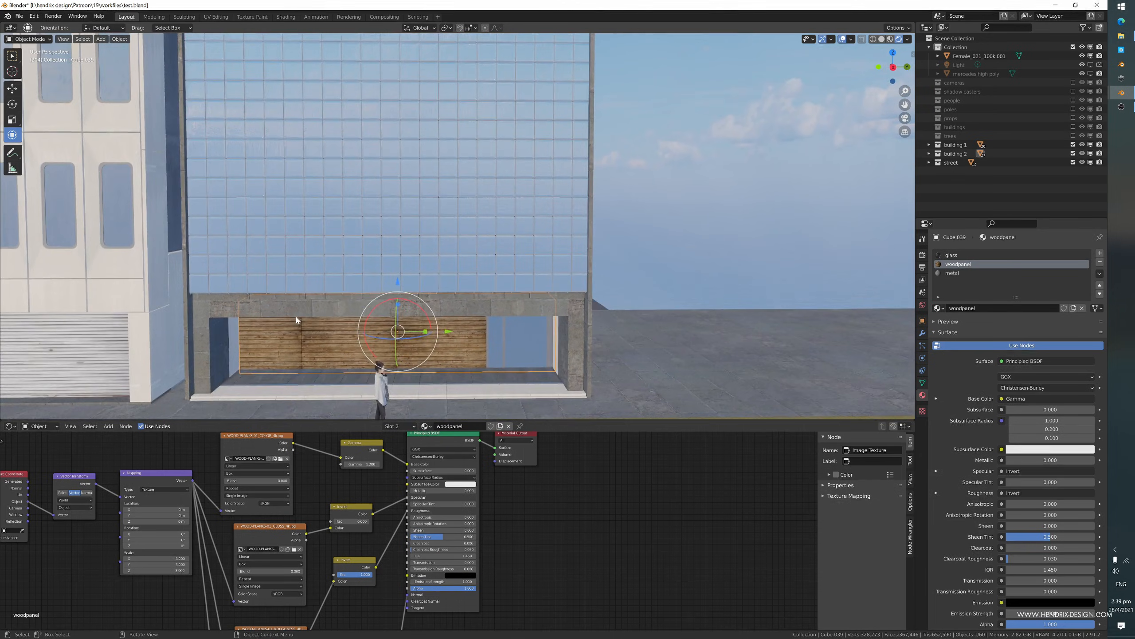
{"action": "scroll", "coordinate": [296, 317], "scroll_direction": "up", "scroll_amount": 2}
{"action": "middle_click_drag", "start_coordinate": [230, 350], "coordinate": [251, 283], "text": "shift"}
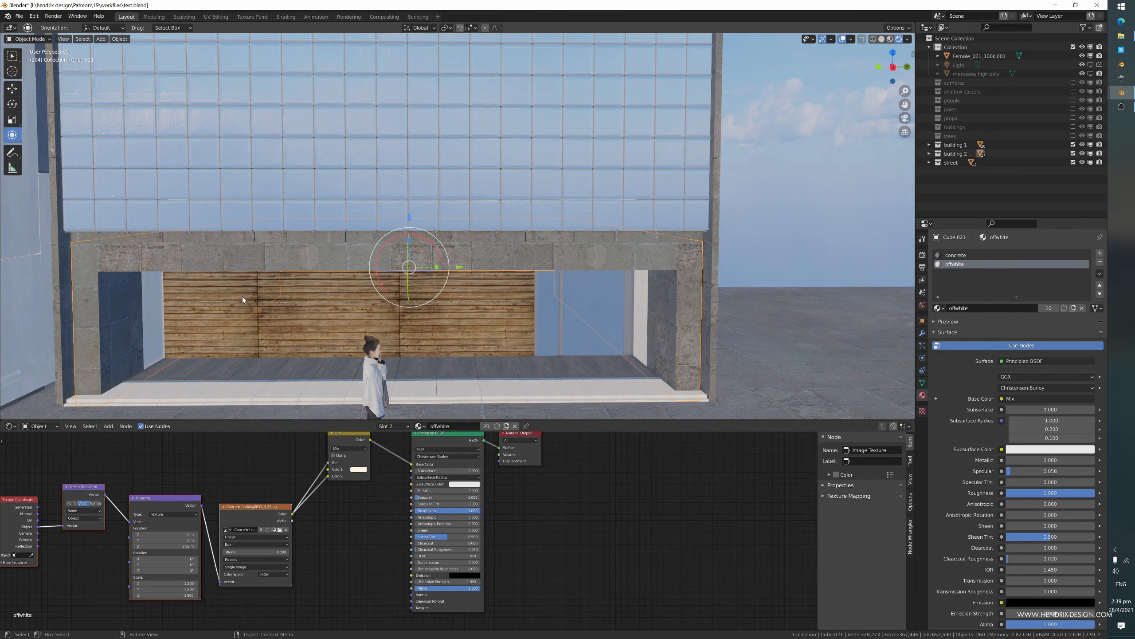
{"action": "left_click", "coordinate": [248, 263]}
{"action": "left_click", "coordinate": [251, 302]}
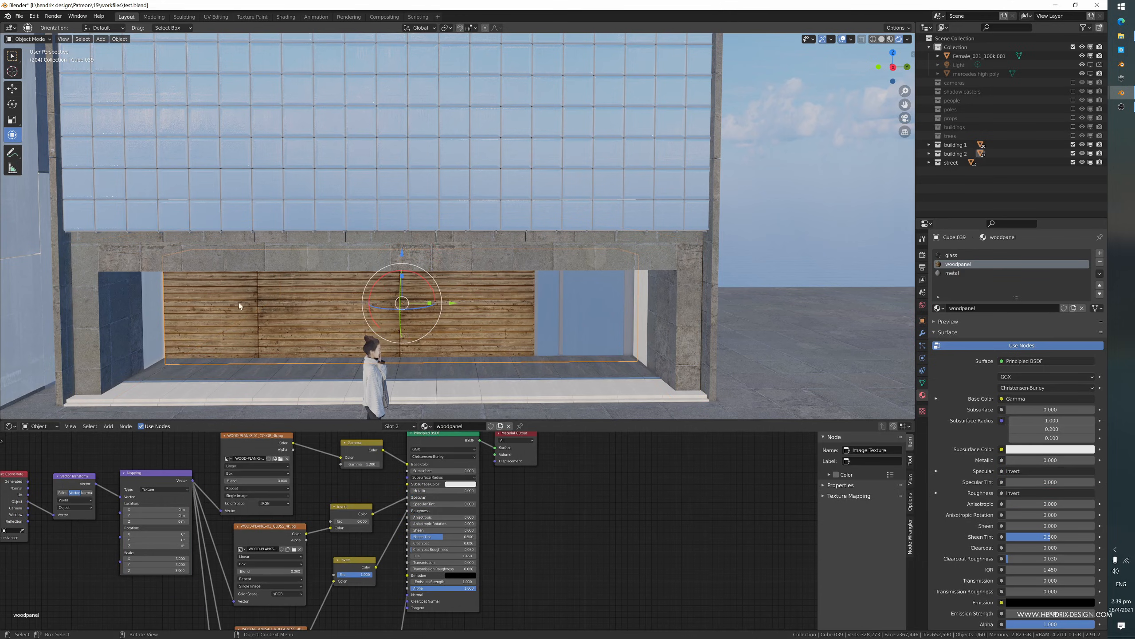
- Select building 2's glass-block facade, show its glasscube nodes, and look up the image feeding the Bump node without replacing it
{"action": "middle_click_drag", "start_coordinate": [186, 253], "coordinate": [243, 376], "text": "shift"}
{"action": "middle_click_drag", "start_coordinate": [242, 309], "coordinate": [206, 307]}
{"action": "scroll", "coordinate": [236, 310], "scroll_direction": "up", "scroll_amount": 4}
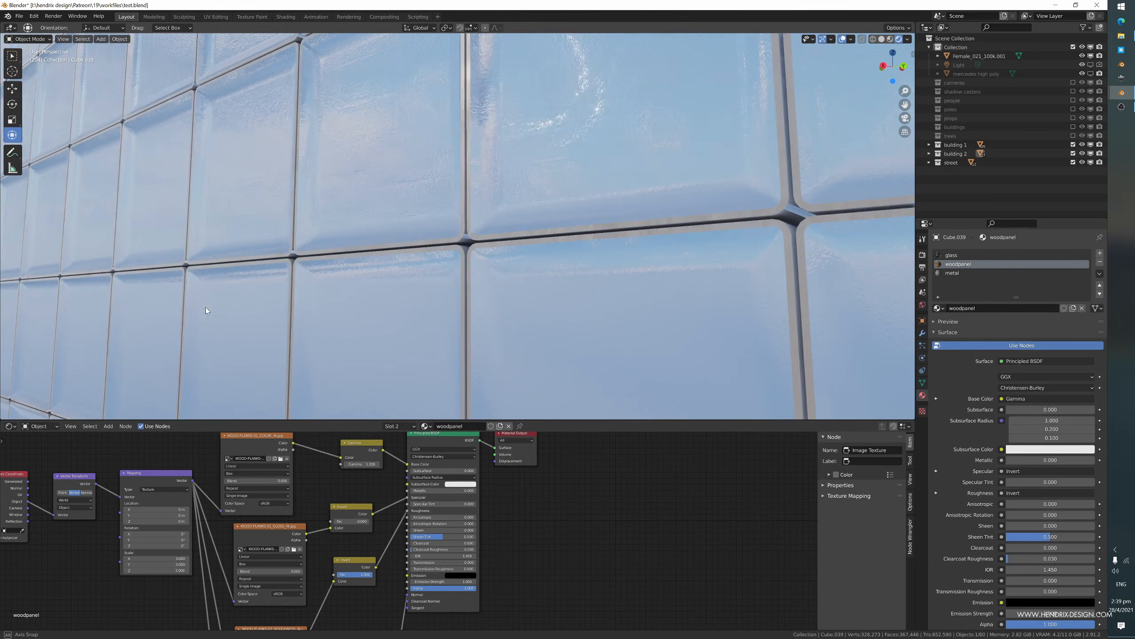
{"action": "left_click", "coordinate": [185, 253]}
{"action": "middle_click_drag", "start_coordinate": [191, 259], "coordinate": [249, 242]}
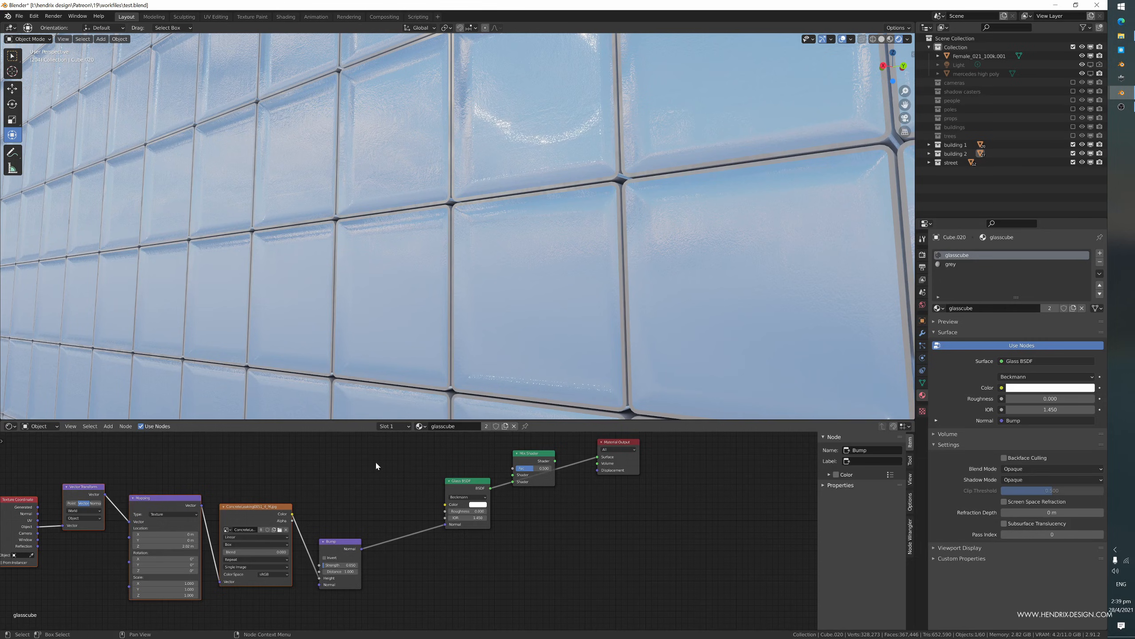
{"action": "left_click", "coordinate": [280, 530]}
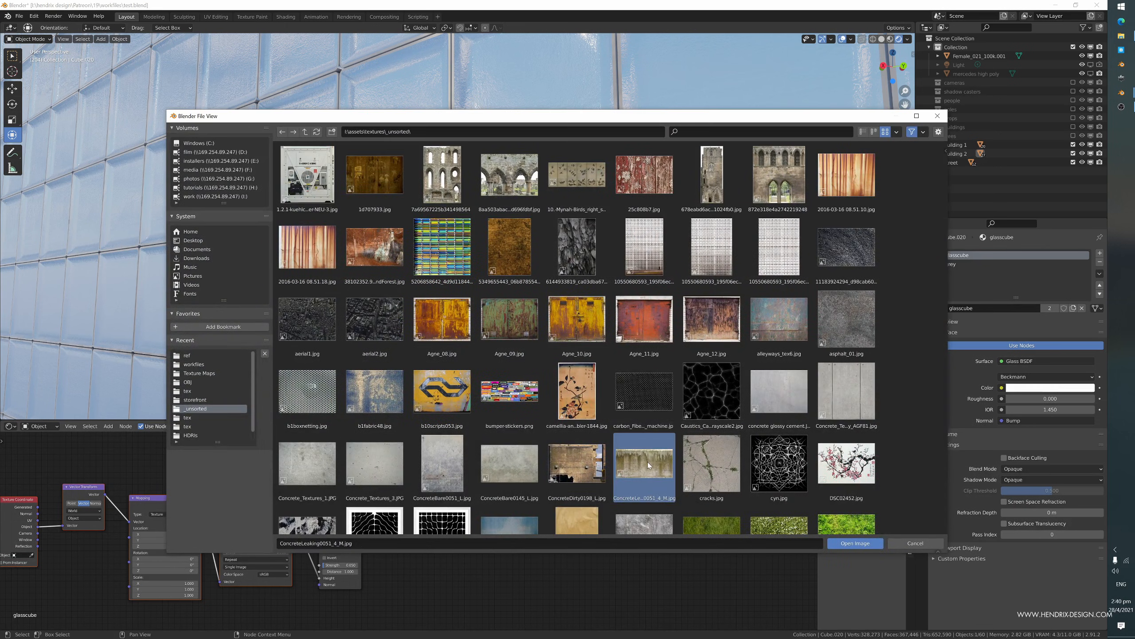
{"action": "left_click", "coordinate": [915, 543]}
- Duplicate the Conifer Trees (16) image plane from inside building 2 and place the copy in front of the facade
{"action": "middle_click_drag", "start_coordinate": [300, 245], "coordinate": [489, 213]}
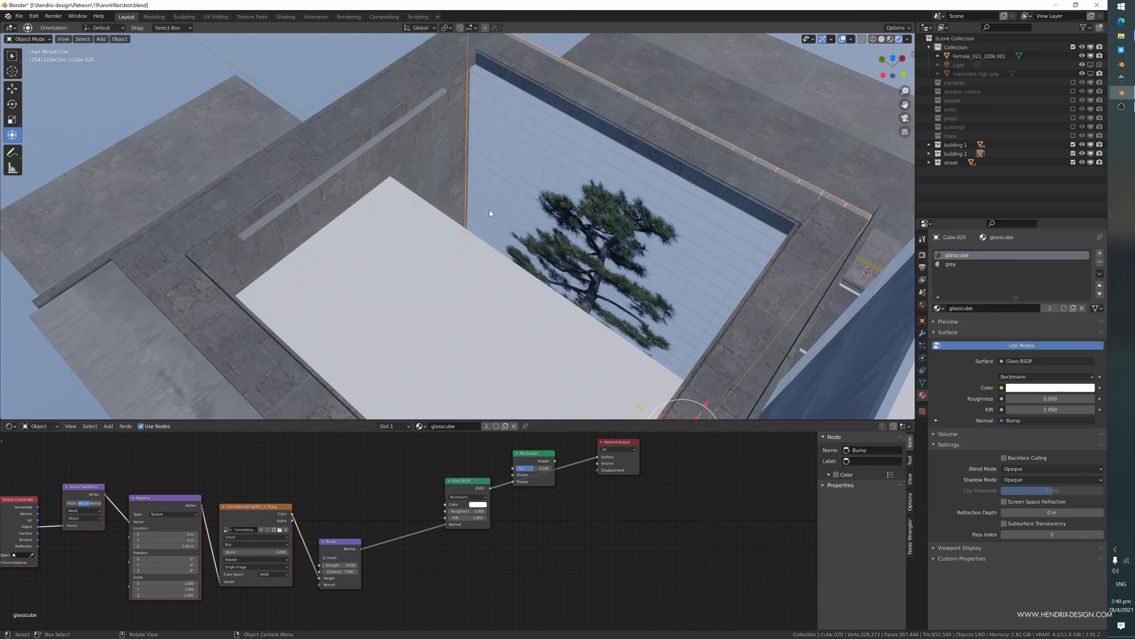
{"action": "left_click", "coordinate": [617, 246]}
{"action": "middle_click_drag", "start_coordinate": [617, 245], "coordinate": [372, 265]}
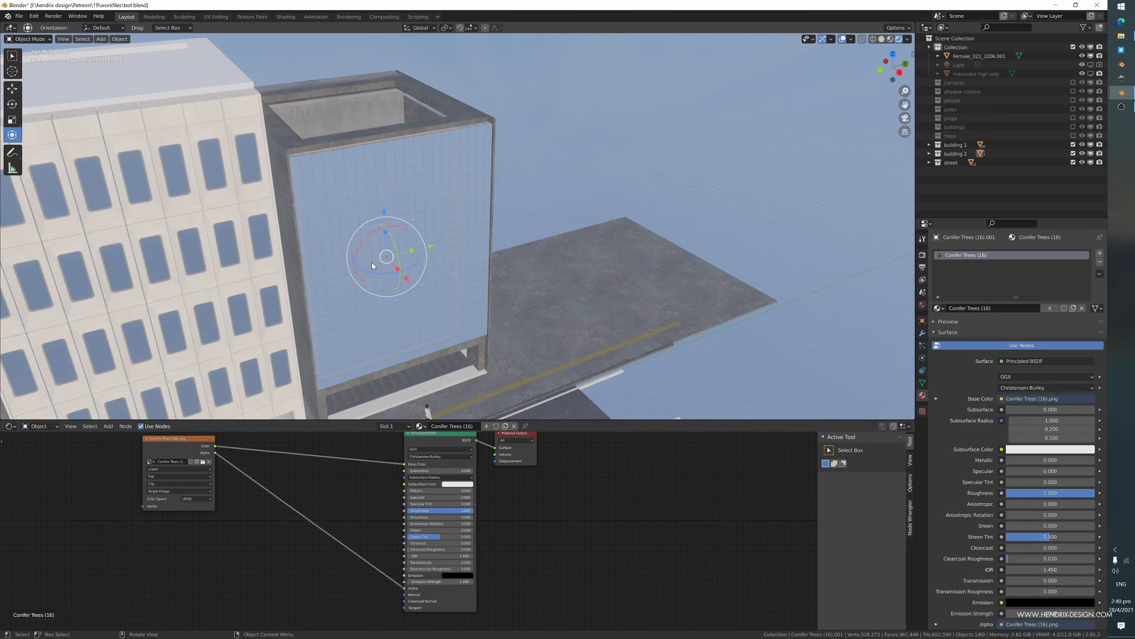
{"action": "left_click", "coordinate": [421, 295]}
{"action": "middle_click_drag", "start_coordinate": [508, 343], "coordinate": [478, 294]}
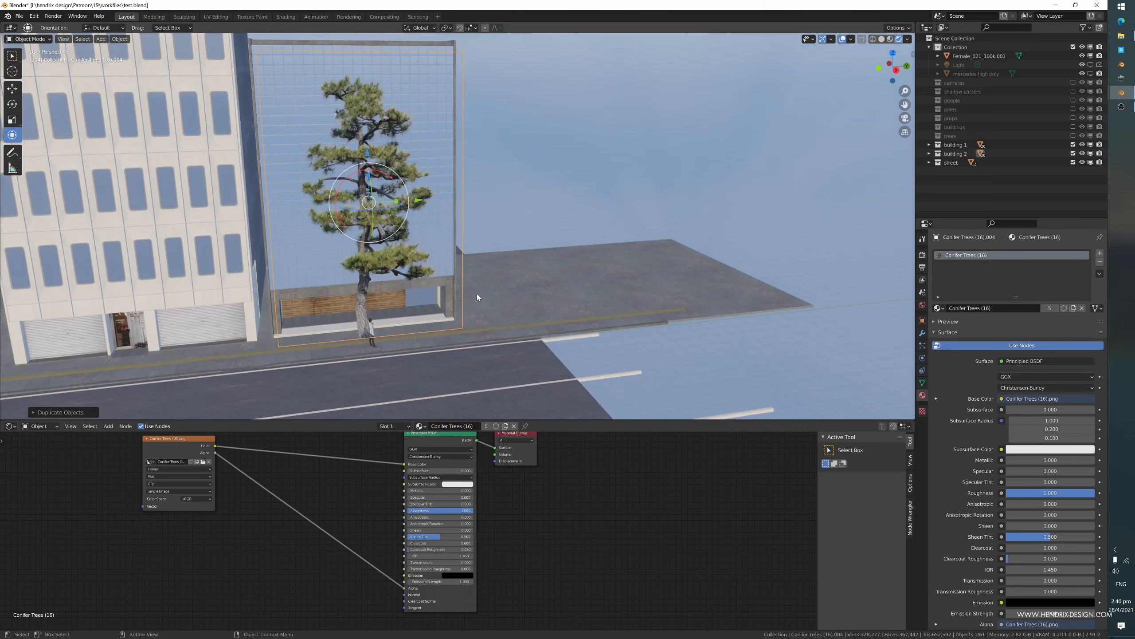
{"action": "middle_click_drag", "start_coordinate": [330, 295], "coordinate": [368, 311]}
{"action": "scroll", "coordinate": [346, 287], "scroll_direction": "up", "scroll_amount": 3}
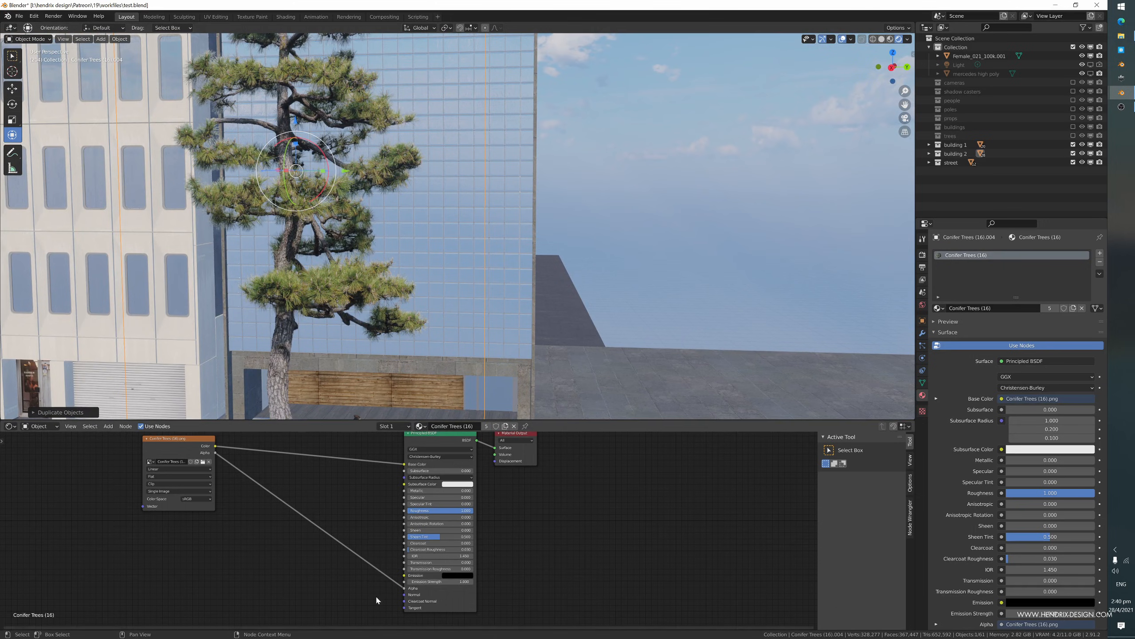
- Delete the duplicated conifer tree from in front of building 2 and view the facade from the street
{"action": "middle_click_drag", "start_coordinate": [300, 557], "coordinate": [291, 574]}
{"action": "middle_click_drag", "start_coordinate": [319, 364], "coordinate": [461, 358]}
{"action": "middle_click_drag", "start_coordinate": [650, 301], "coordinate": [367, 227]}
{"action": "left_click", "coordinate": [615, 254]}
{"action": "middle_click_drag", "start_coordinate": [374, 266], "coordinate": [372, 286]}
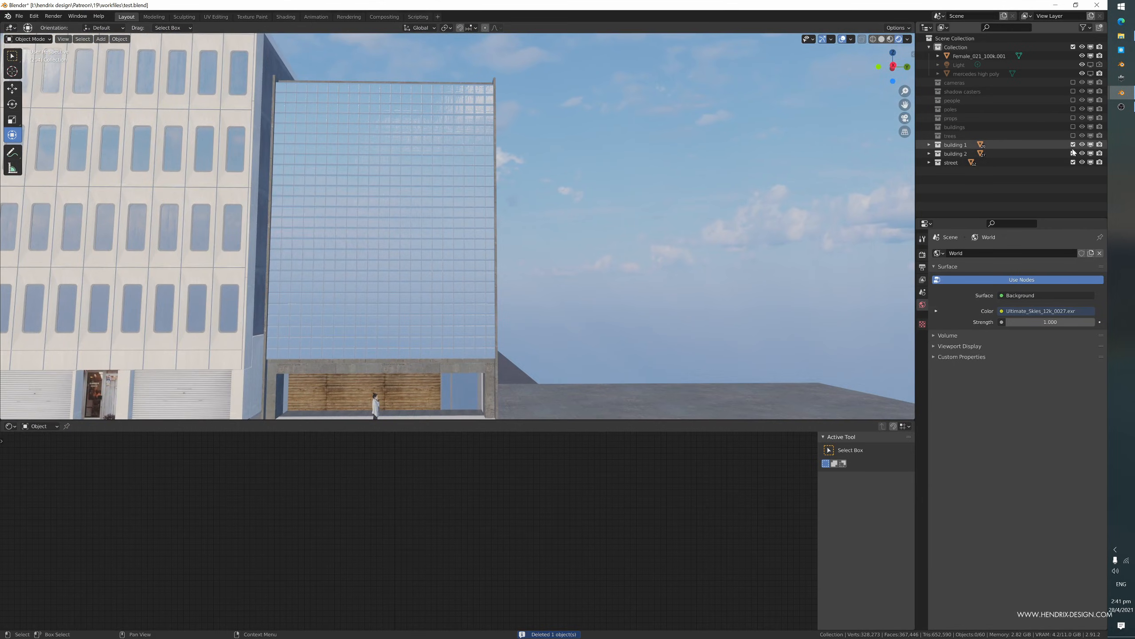
- Switch the scene's render engine from Eevee to Cycles
{"action": "left_click", "coordinate": [922, 255]}
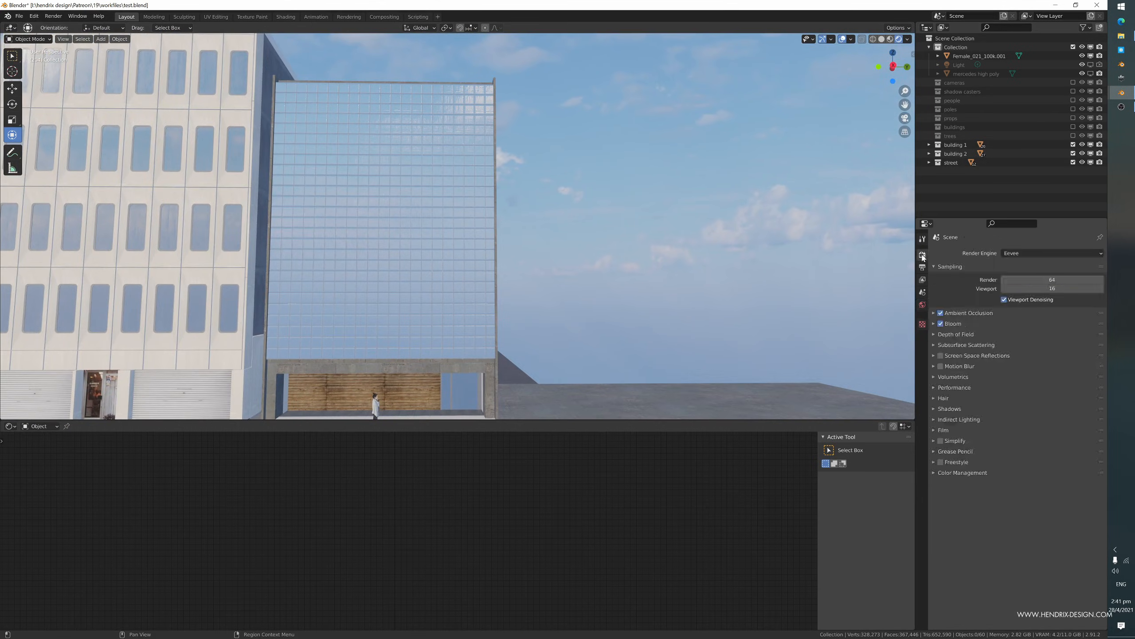
{"action": "left_click", "coordinate": [1018, 253]}
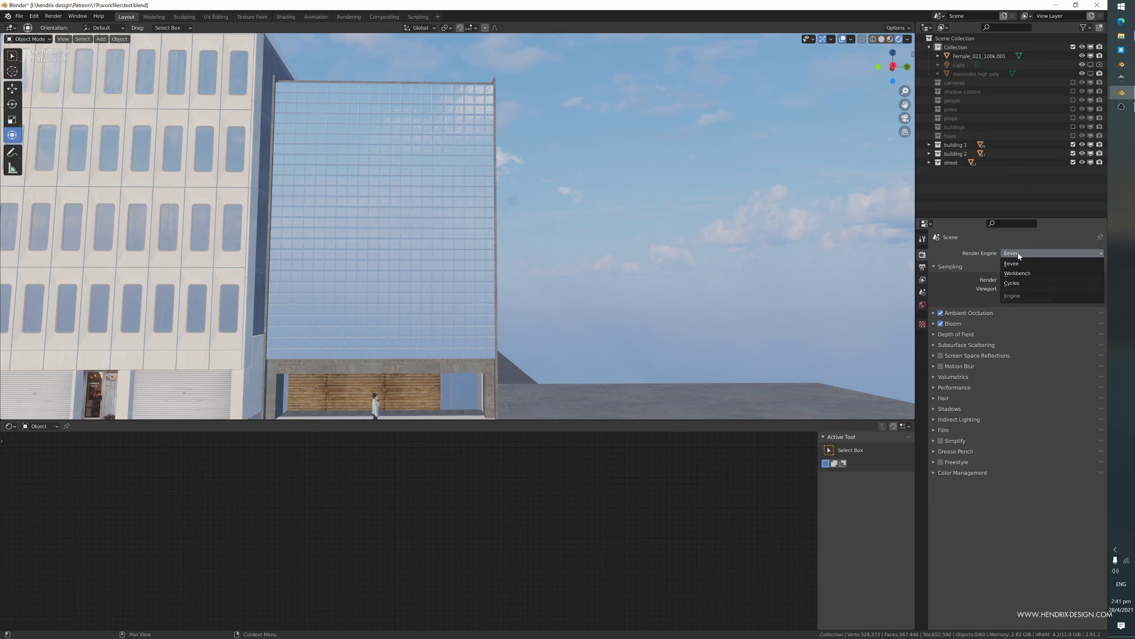
{"action": "left_click", "coordinate": [1021, 283]}
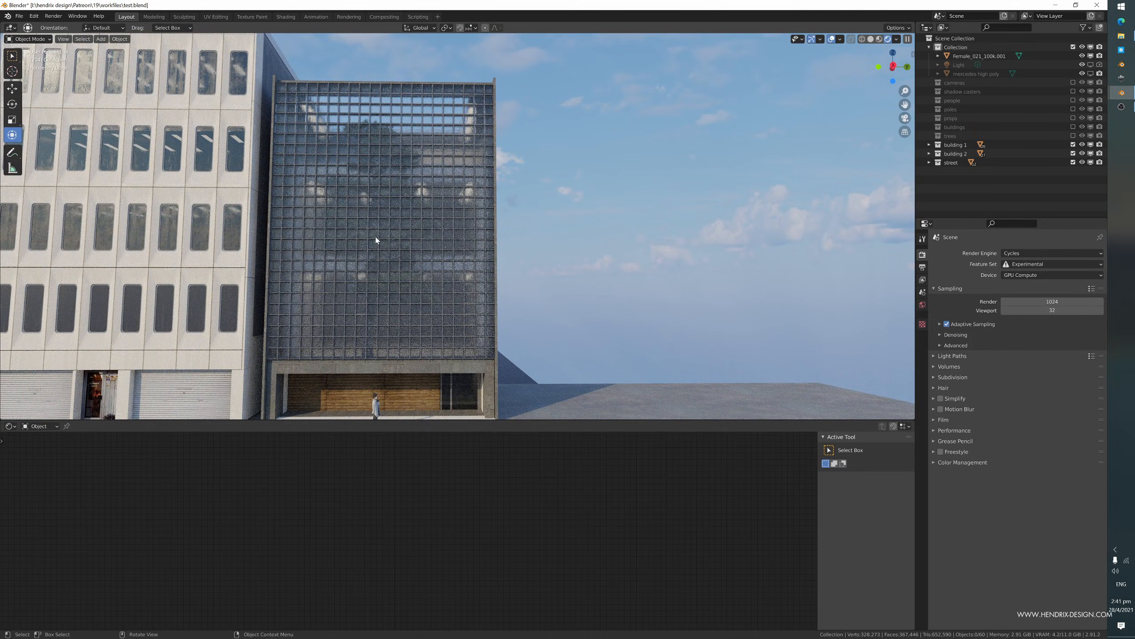
- Examine both building facades in the Cycles view, from the front and from building 2's corner, including the tree behind the glass blocks
{"action": "mouse_move", "coordinate": [376, 240]}
{"action": "middle_mouse_down"}
{"action": "mouse_move", "coordinate": [452, 215]}
{"action": "mouse_move", "coordinate": [476, 242]}
{"action": "middle_mouse_up"}
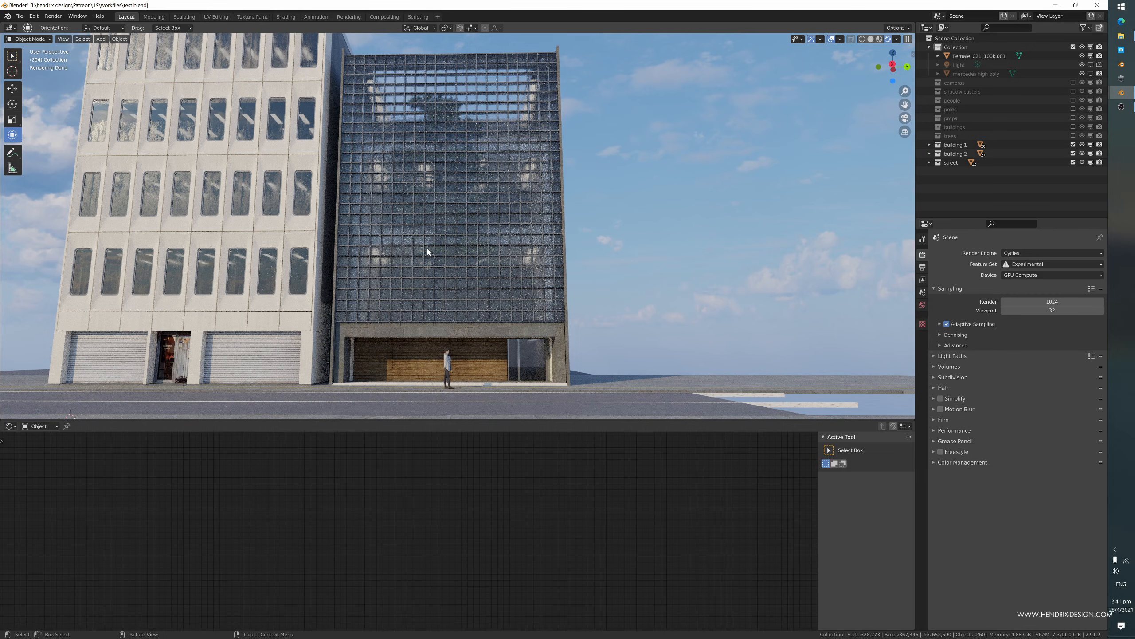
{"action": "middle_click_drag", "start_coordinate": [390, 251], "coordinate": [372, 233]}
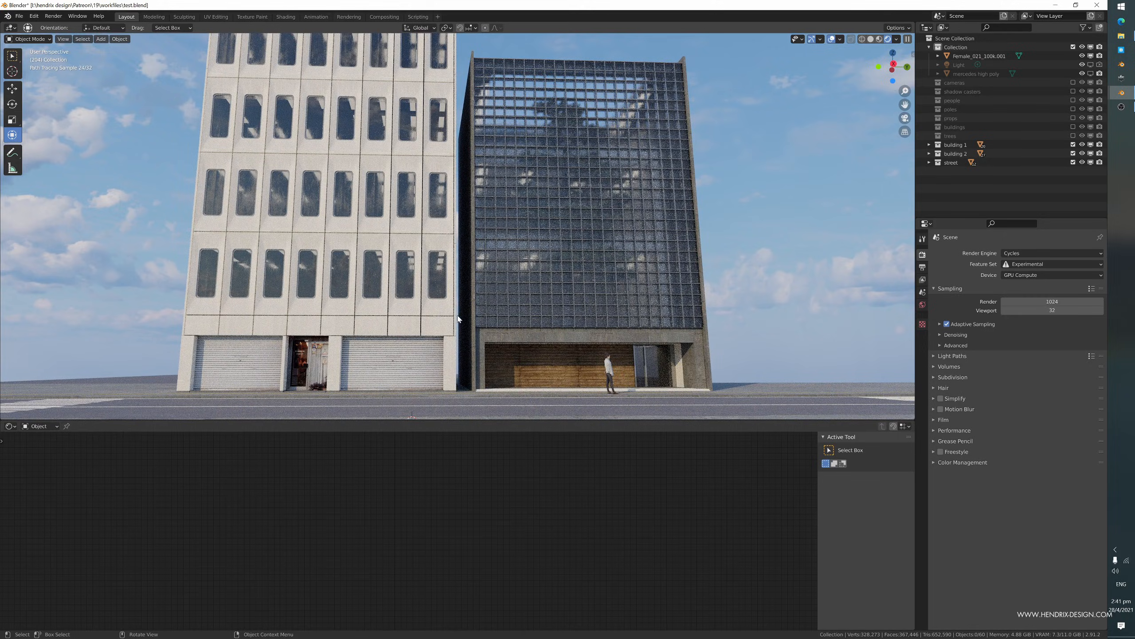
{"action": "middle_click_drag", "start_coordinate": [480, 316], "coordinate": [476, 311]}
{"action": "middle_click_drag", "start_coordinate": [316, 270], "coordinate": [394, 159]}
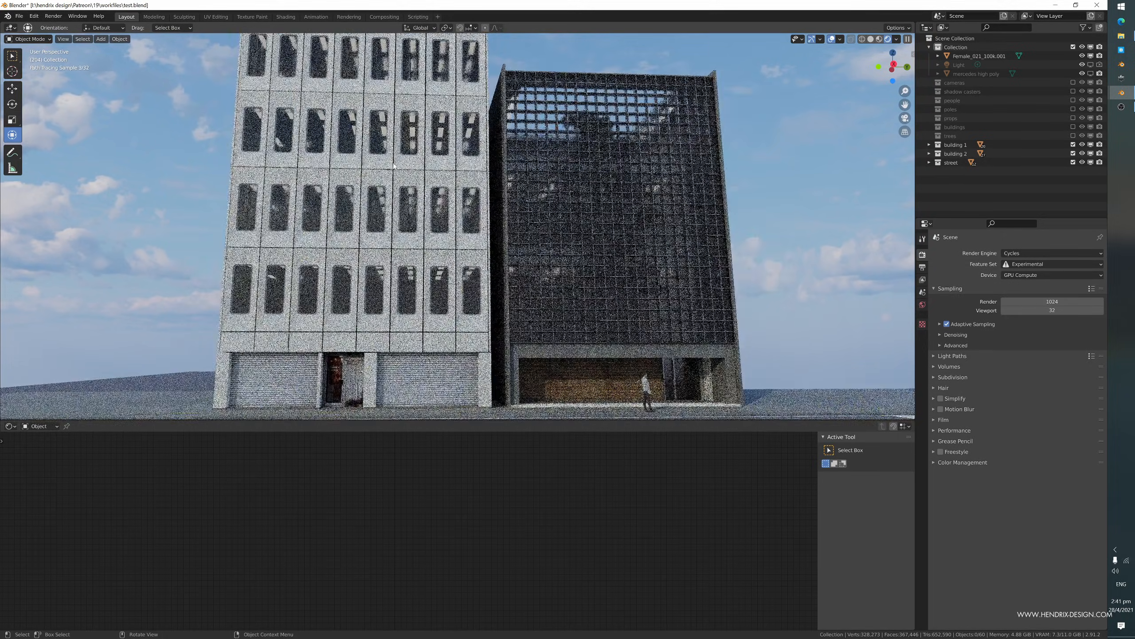
{"action": "middle_click_drag", "start_coordinate": [374, 231], "coordinate": [292, 231], "text": "shift"}
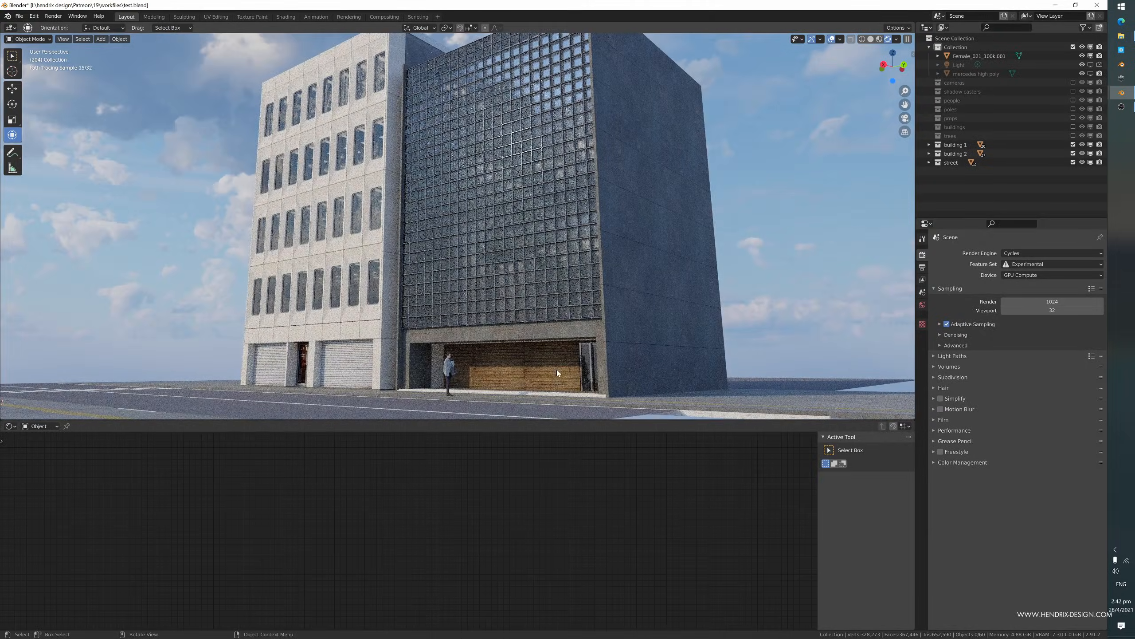
- Examine the ground-floor storefronts from street level in the Cycles view, and return to a full front view of both buildings
{"action": "scroll", "coordinate": [557, 370], "scroll_direction": "up", "scroll_amount": 8}
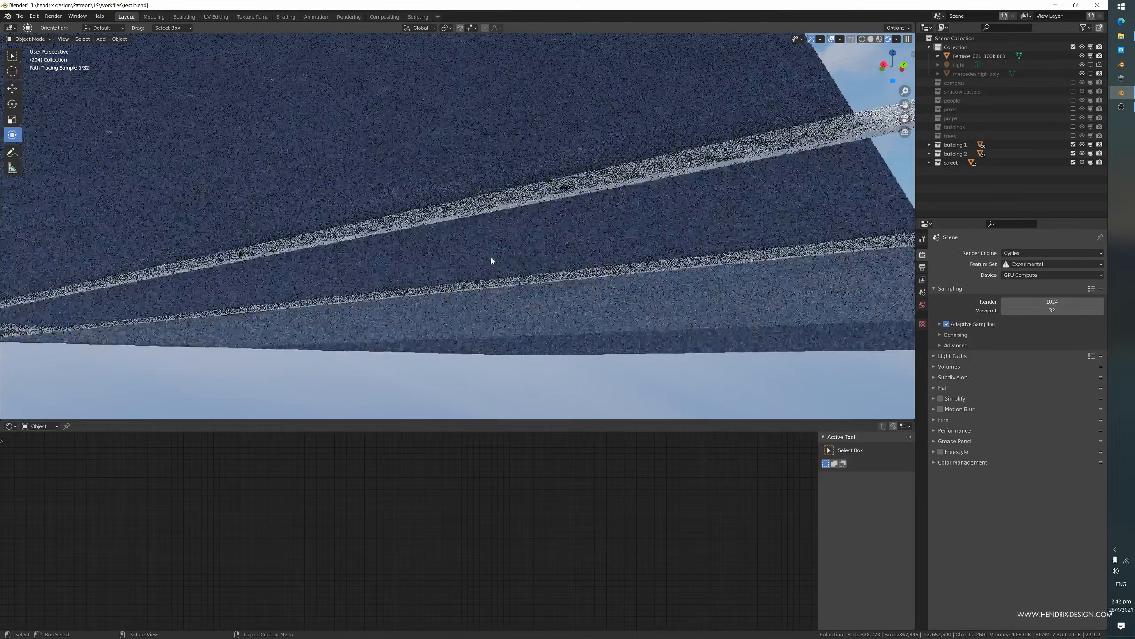
{"action": "middle_click_drag", "start_coordinate": [494, 259], "coordinate": [495, 265]}
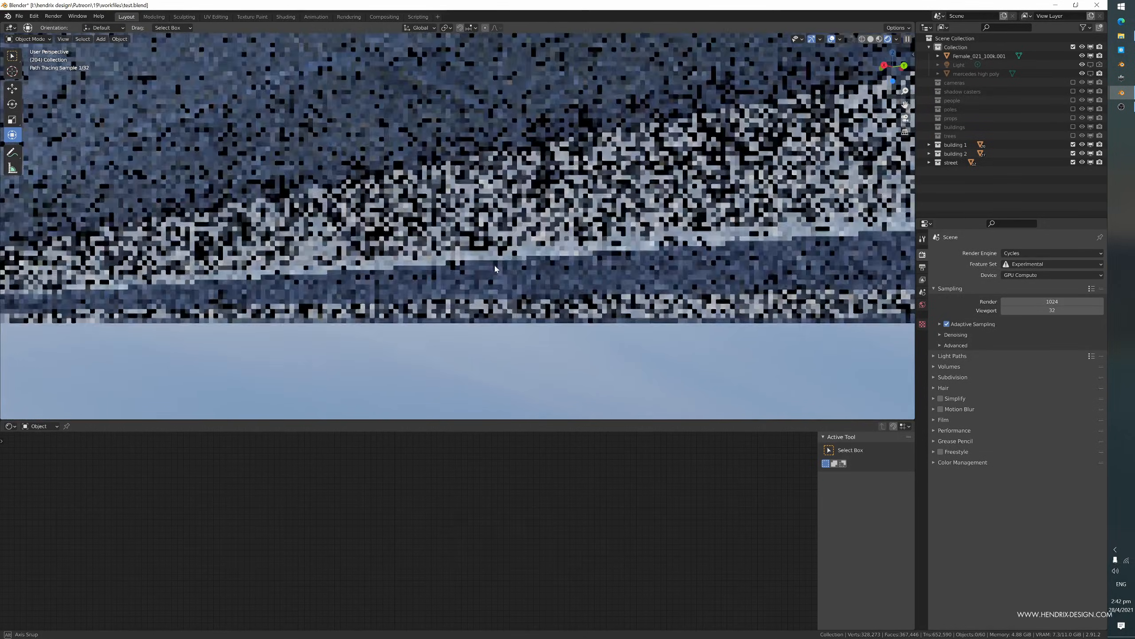
{"action": "scroll", "coordinate": [494, 266], "scroll_direction": "down", "scroll_amount": 8}
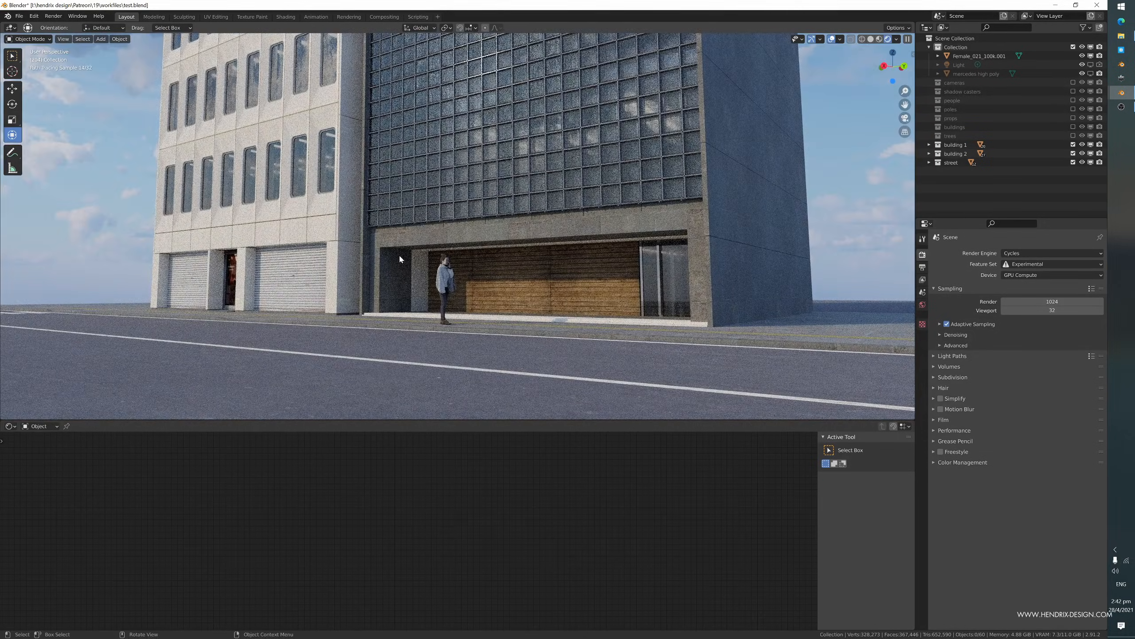
{"action": "scroll", "coordinate": [436, 243], "scroll_direction": "up", "scroll_amount": 6}
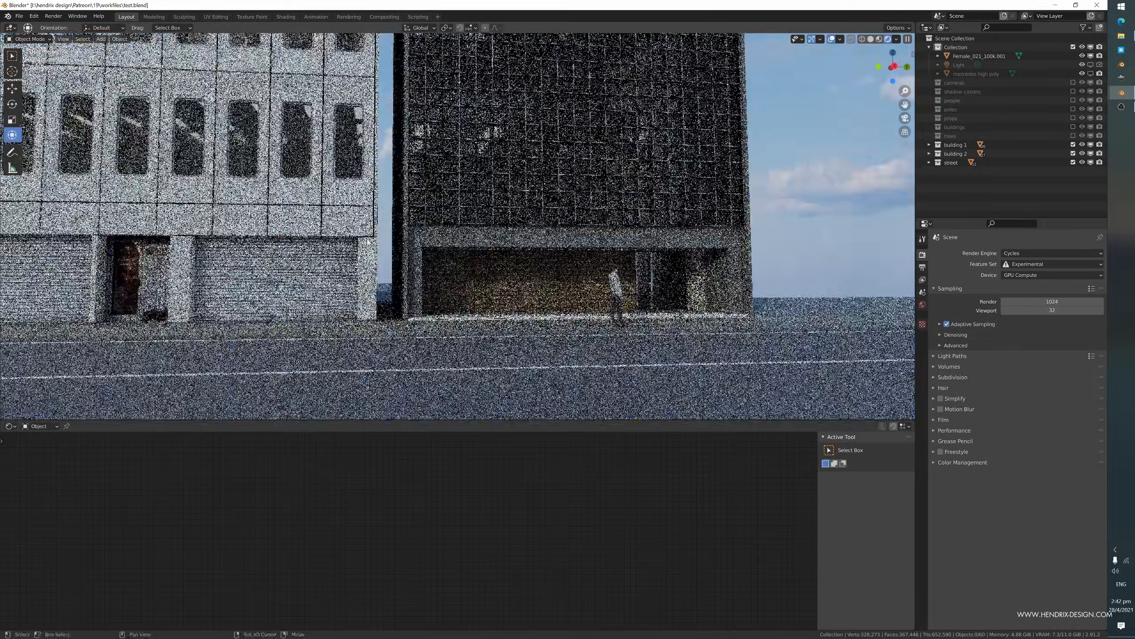
{"action": "middle_click_drag", "start_coordinate": [367, 243], "coordinate": [529, 293], "text": "shift"}
{"action": "middle_click_drag", "start_coordinate": [385, 292], "coordinate": [399, 333]}
{"action": "scroll", "coordinate": [392, 338], "scroll_direction": "down", "scroll_amount": 2}
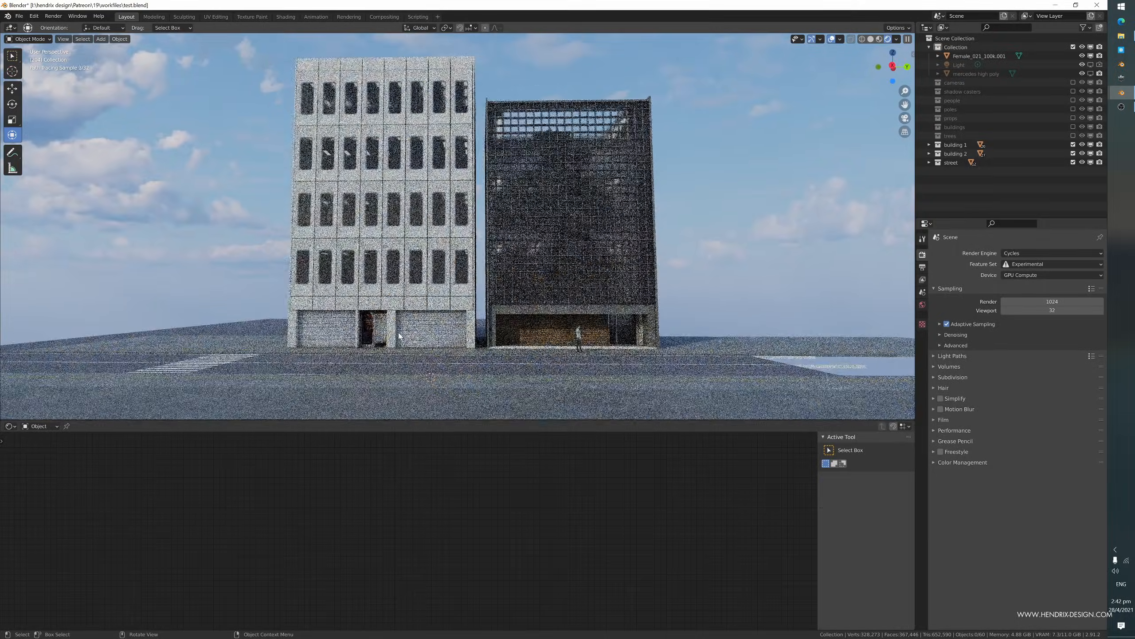
- Examine the facades of buildings 1 and 2 in the Cycles view from the front and from both oblique street angles
{"action": "scroll", "coordinate": [399, 335], "scroll_direction": "up", "scroll_amount": 1}
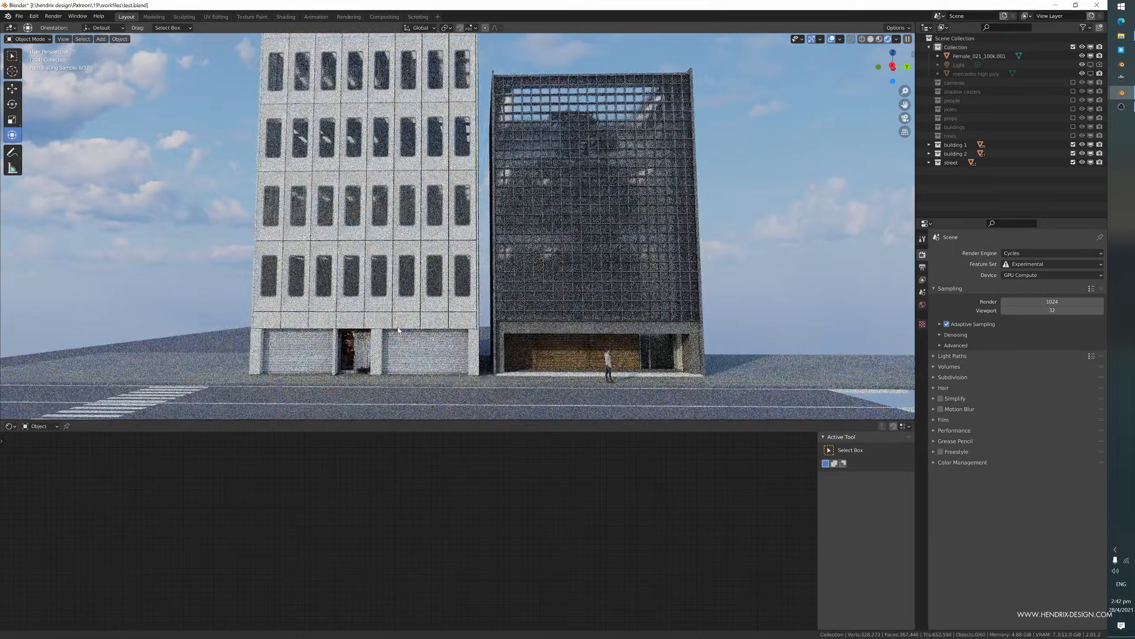
{"action": "middle_click_drag", "start_coordinate": [399, 331], "coordinate": [363, 317]}
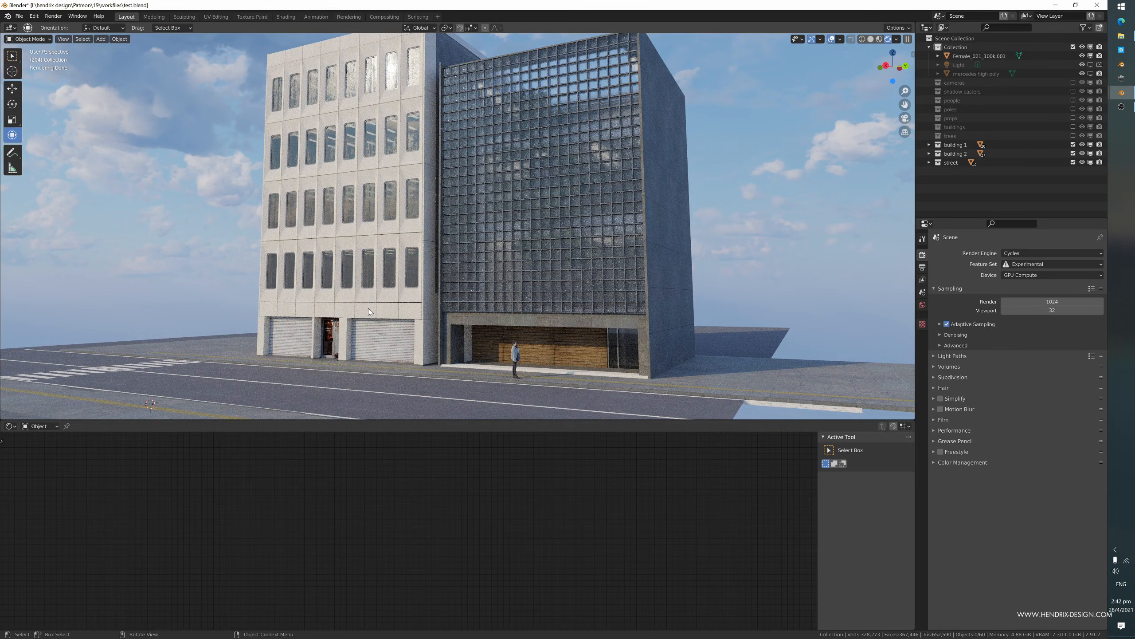
{"action": "scroll", "coordinate": [409, 317], "scroll_direction": "up", "scroll_amount": 5}
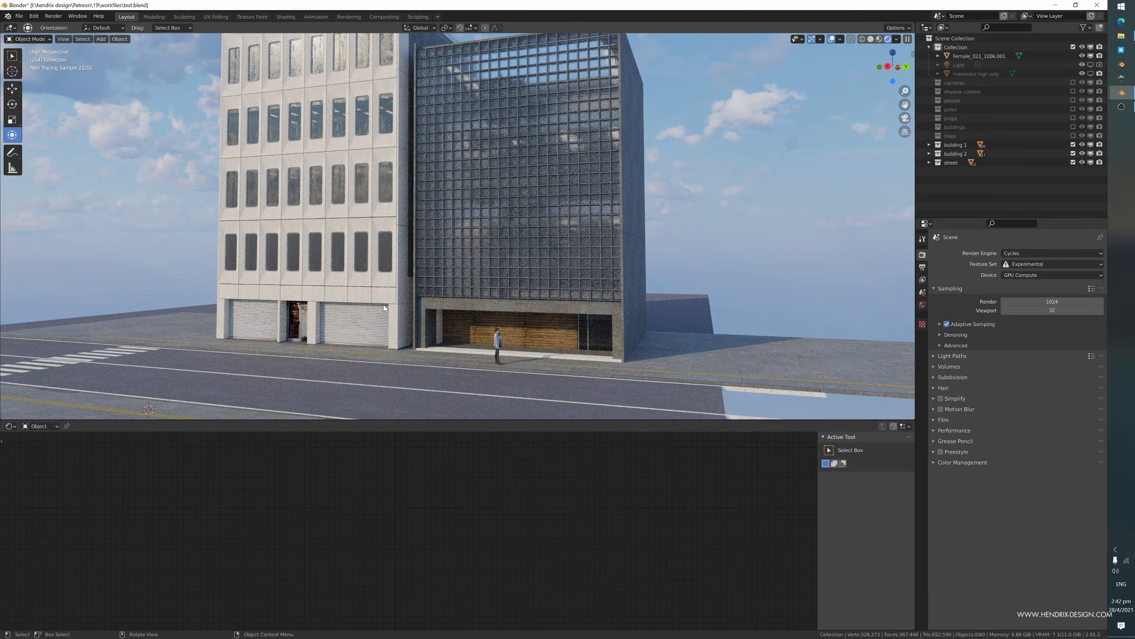
{"action": "scroll", "coordinate": [393, 307], "scroll_direction": "up", "scroll_amount": 2}
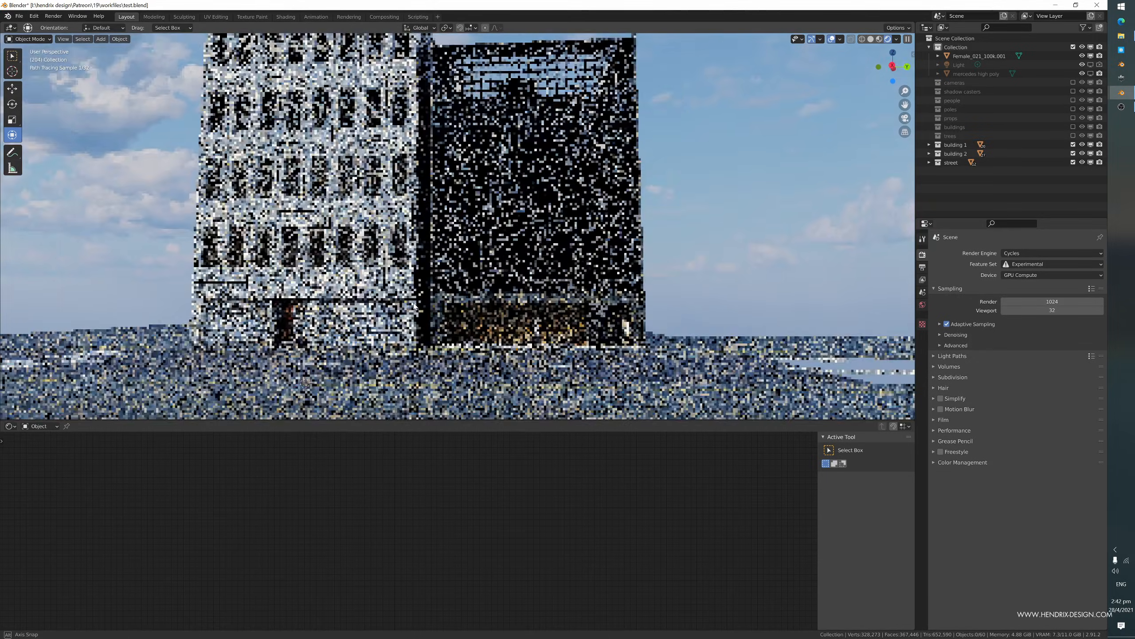
{"action": "mouse_move", "coordinate": [401, 308]}
{"action": "middle_mouse_down"}
{"action": "mouse_move", "coordinate": [453, 329]}
{"action": "mouse_move", "coordinate": [424, 331]}
{"action": "middle_mouse_up"}
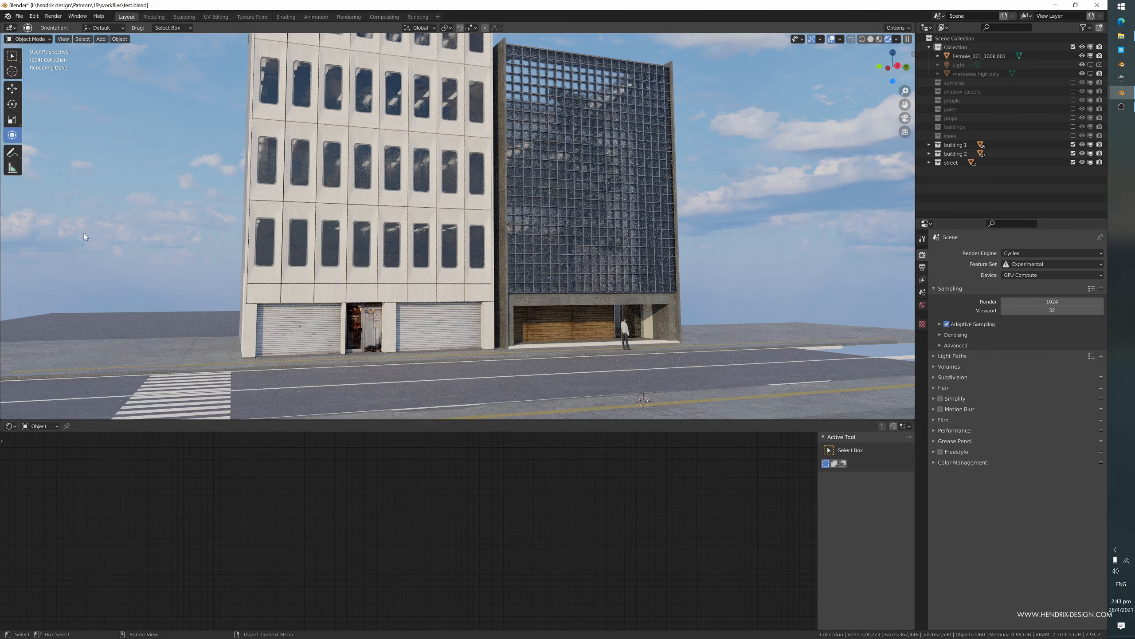
{"action": "mouse_move", "coordinate": [133, 261]}
{"action": "middle_mouse_down"}
{"action": "mouse_move", "coordinate": [112, 256]}
{"action": "mouse_move", "coordinate": [134, 259]}
{"action": "middle_mouse_up"}
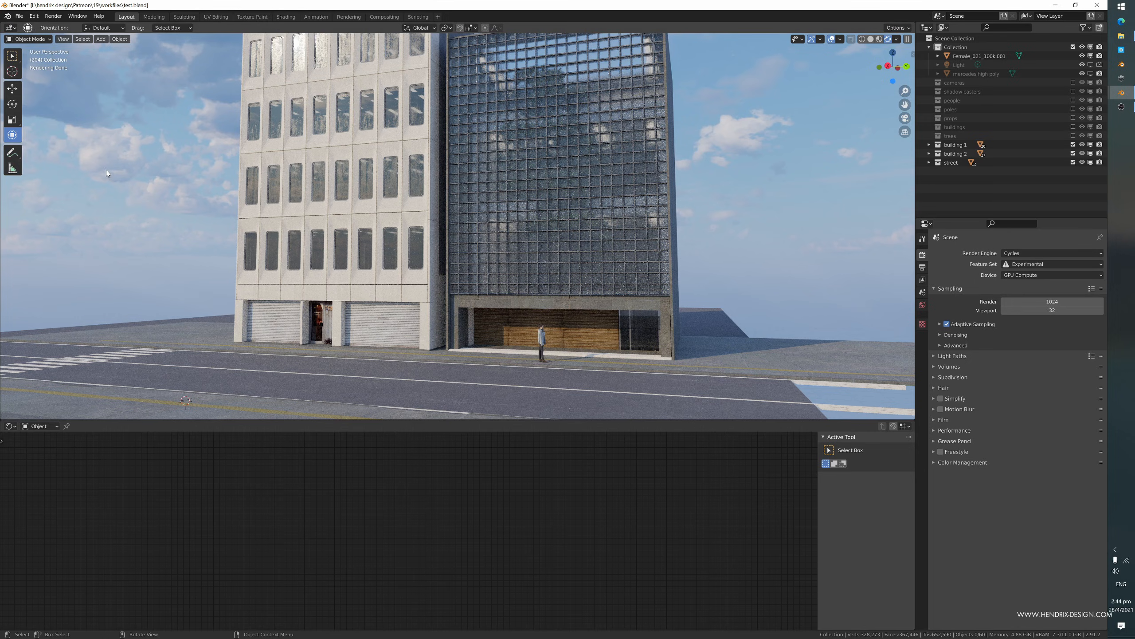
{"action": "middle_click_drag", "start_coordinate": [99, 170], "coordinate": [174, 188]}
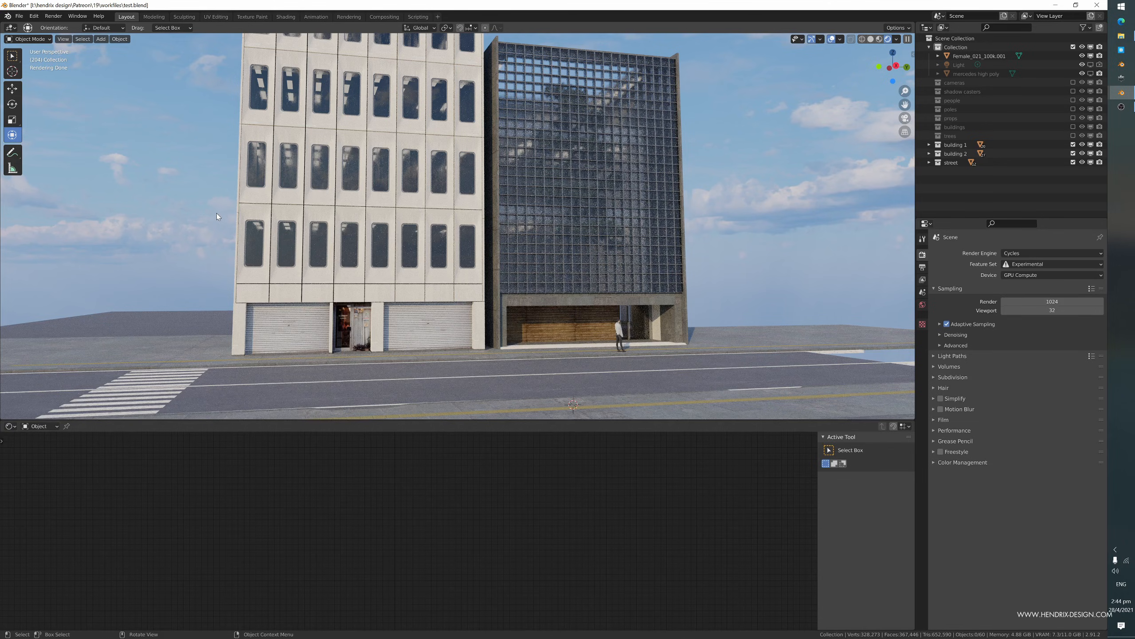
{"action": "scroll", "coordinate": [382, 276], "scroll_direction": "up", "scroll_amount": 3}
{"action": "middle_click_drag", "start_coordinate": [356, 280], "coordinate": [363, 278]}
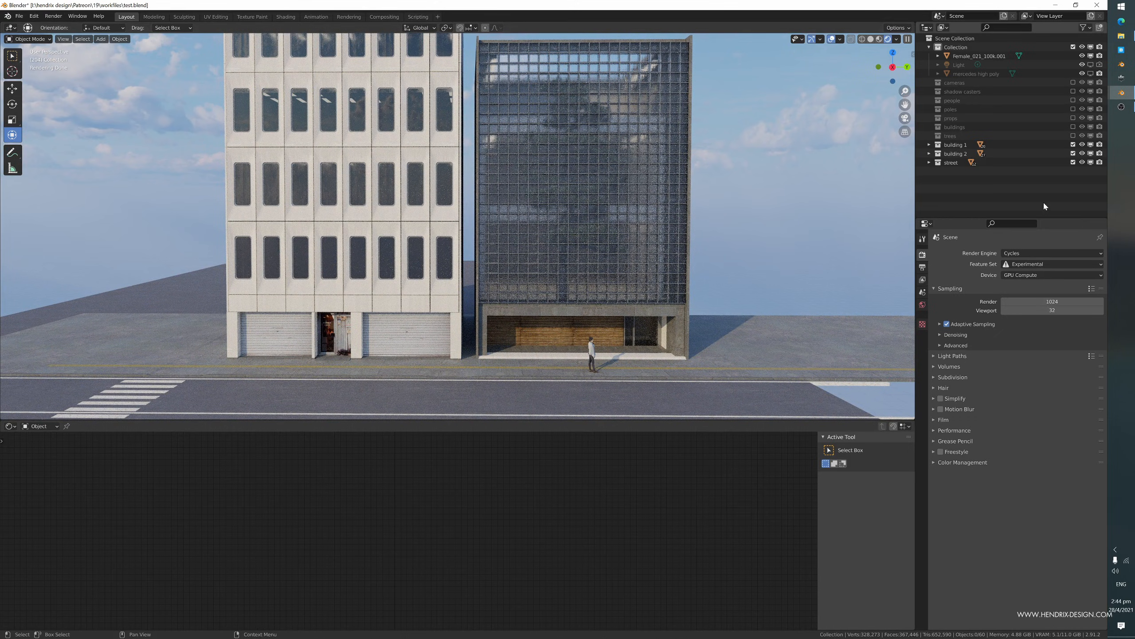
{"action": "left_click", "coordinate": [1122, 108]}
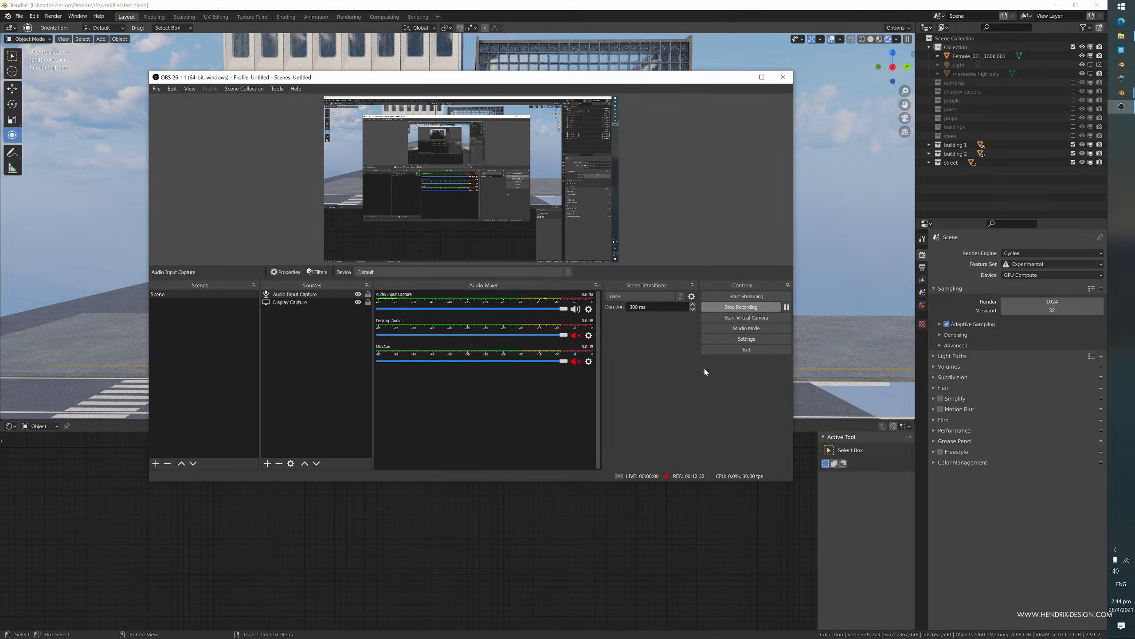
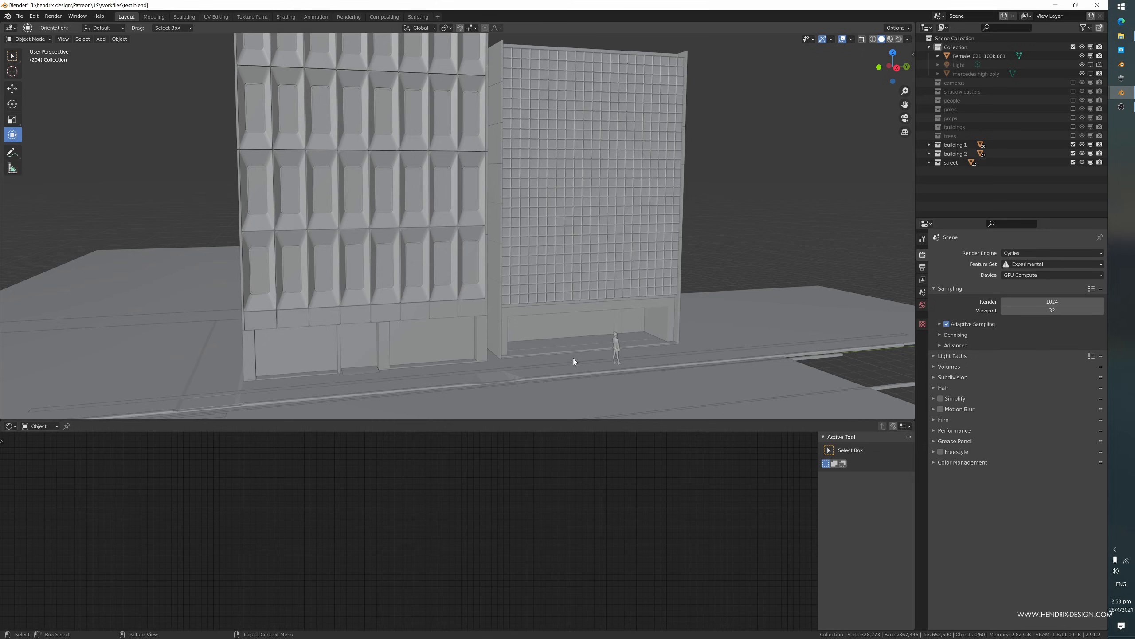
- Examine the untextured geometry of both buildings and the surrounding street in solid shading, from close up and from a distance
{"action": "mouse_move", "coordinate": [538, 328]}
{"action": "middle_mouse_down"}
{"action": "mouse_move", "coordinate": [484, 327]}
{"action": "mouse_move", "coordinate": [542, 327]}
{"action": "mouse_move", "coordinate": [499, 335]}
{"action": "mouse_move", "coordinate": [508, 320]}
{"action": "mouse_move", "coordinate": [496, 335]}
{"action": "mouse_move", "coordinate": [520, 334]}
{"action": "mouse_move", "coordinate": [487, 339]}
{"action": "mouse_move", "coordinate": [482, 352]}
{"action": "mouse_move", "coordinate": [558, 330]}
{"action": "middle_mouse_up"}
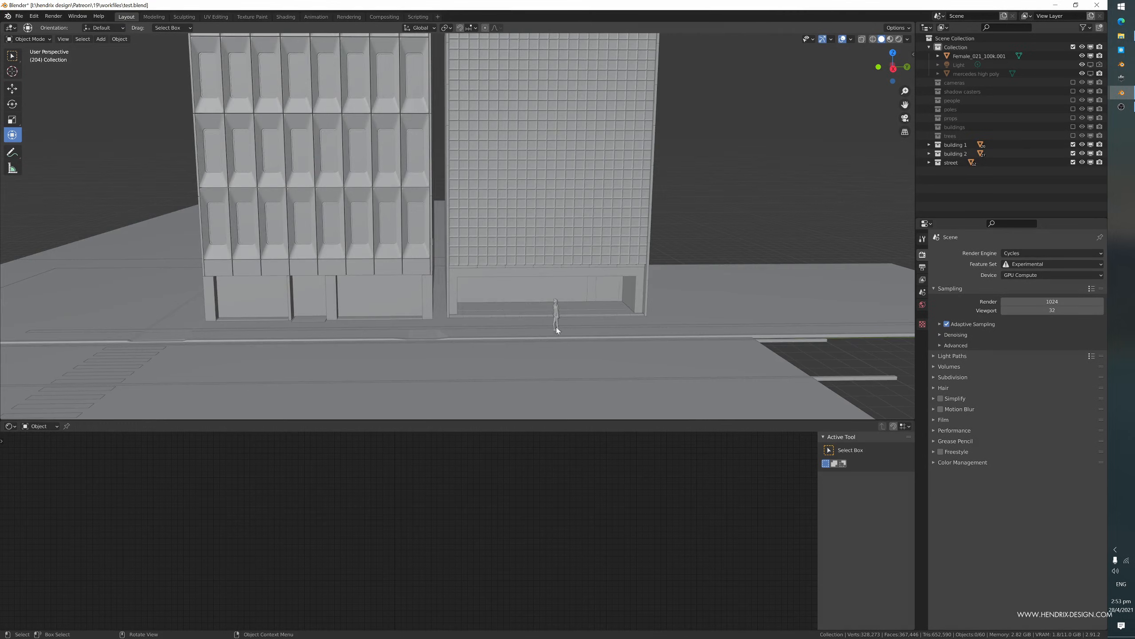
{"action": "middle_click_drag", "start_coordinate": [476, 312], "coordinate": [466, 356]}
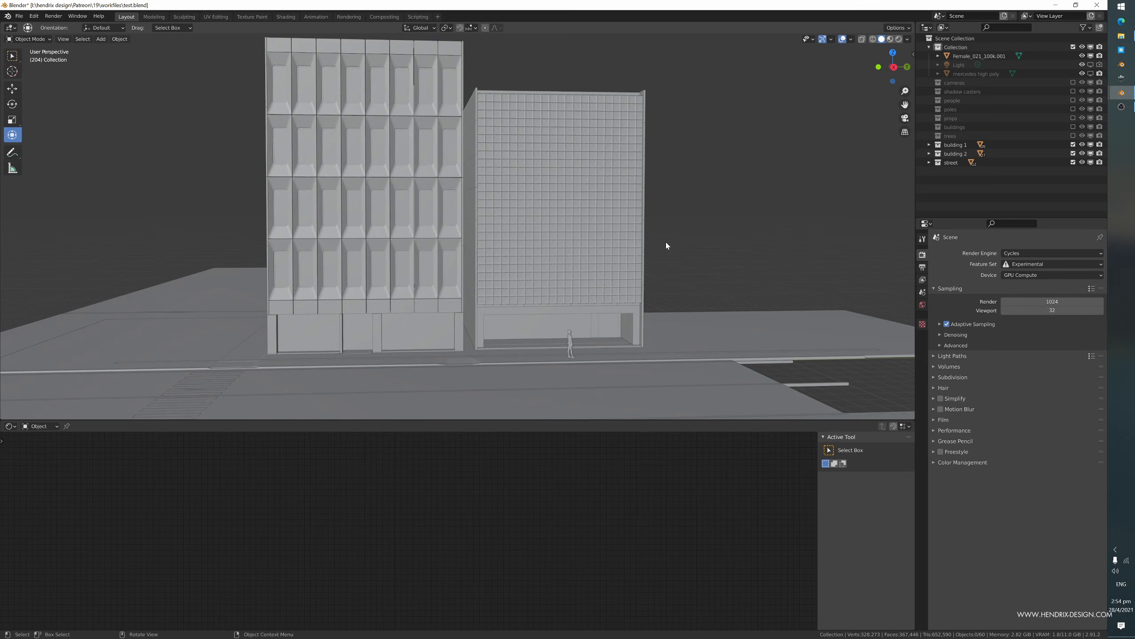
{"action": "middle_click_drag", "start_coordinate": [666, 246], "coordinate": [578, 262]}
{"action": "scroll", "coordinate": [557, 275], "scroll_direction": "up", "scroll_amount": 5}
{"action": "scroll", "coordinate": [550, 271], "scroll_direction": "down", "scroll_amount": 5}
{"action": "scroll", "coordinate": [557, 274], "scroll_direction": "up", "scroll_amount": 4}
{"action": "scroll", "coordinate": [560, 274], "scroll_direction": "down", "scroll_amount": 5}
{"action": "scroll", "coordinate": [557, 280], "scroll_direction": "up", "scroll_amount": 5}
{"action": "scroll", "coordinate": [574, 284], "scroll_direction": "down", "scroll_amount": 5}
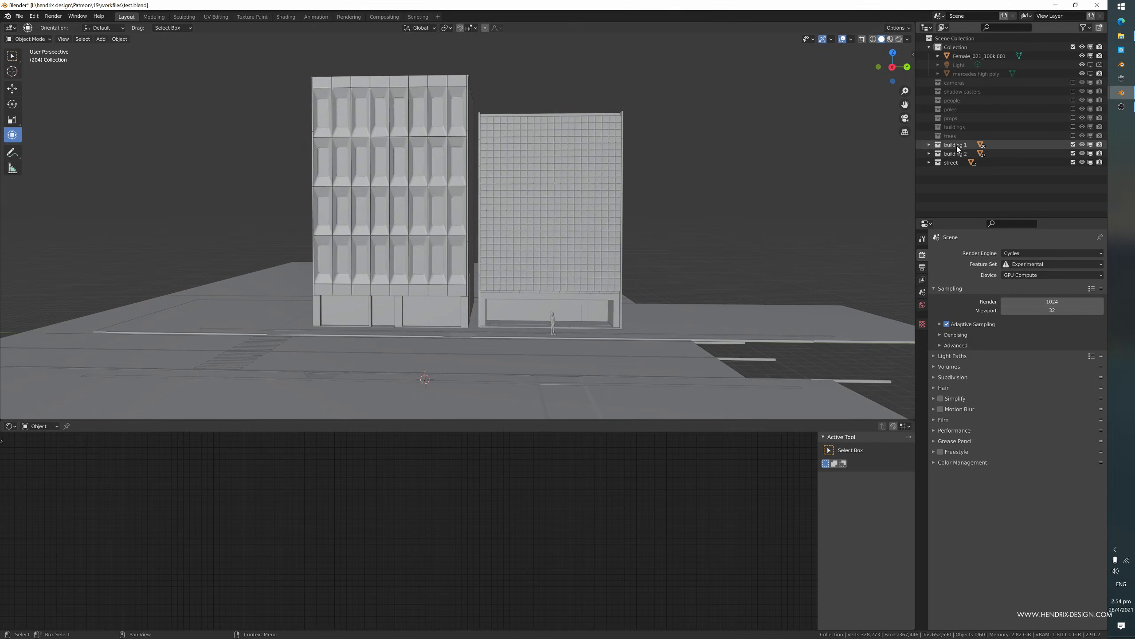
- Exclude and re-include the building 1 and street collections one at a time to check what each contains
{"action": "left_click", "coordinate": [1074, 145]}
{"action": "left_click", "coordinate": [1073, 145]}
{"action": "left_click", "coordinate": [1073, 162]}
{"action": "left_click", "coordinate": [1074, 161]}
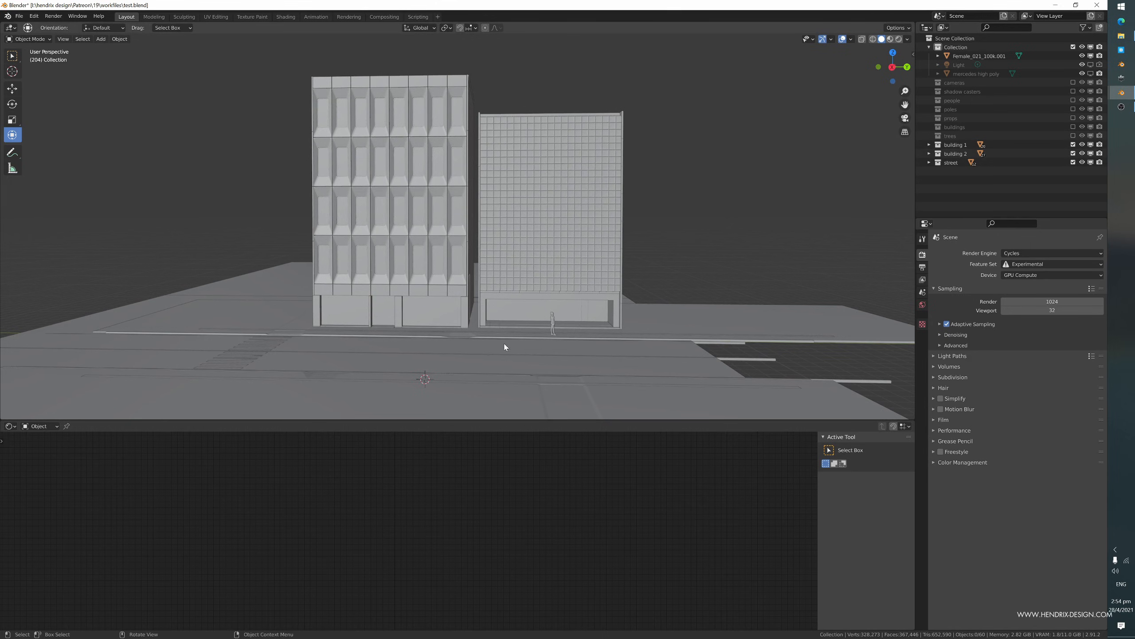
- Look through the scene's active camera, enable the cameras collection and expand it to list its cameras
{"action": "middle_click_drag", "start_coordinate": [504, 344], "coordinate": [491, 317], "text": "shift"}
{"action": "scroll", "coordinate": [528, 295], "scroll_direction": "up", "scroll_amount": 5}
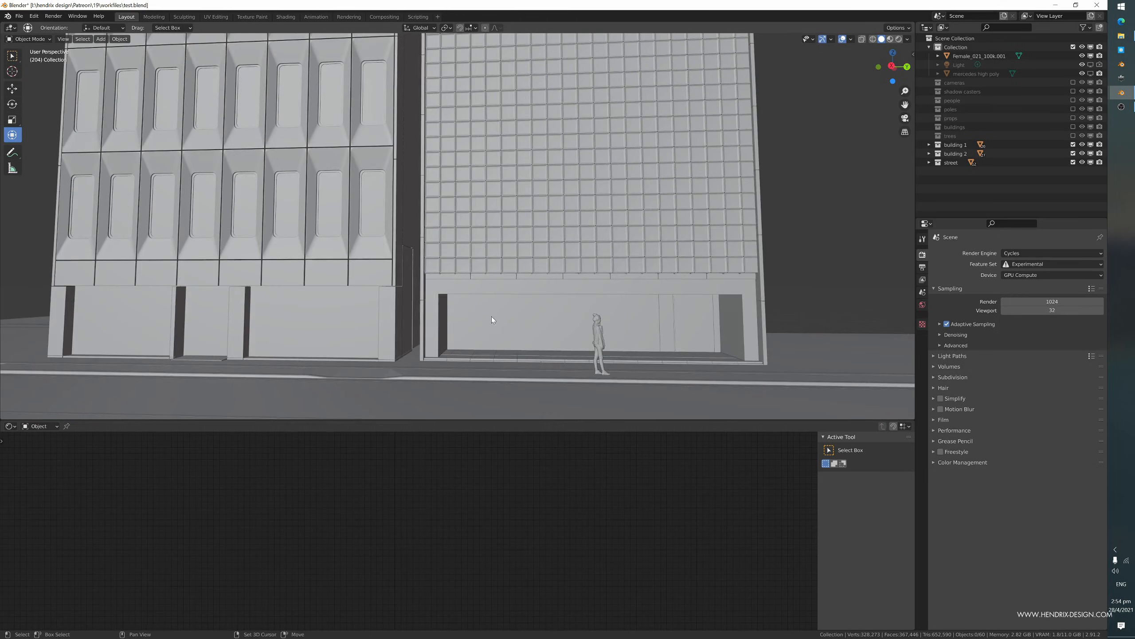
{"action": "scroll", "coordinate": [524, 317], "scroll_direction": "down", "scroll_amount": 3}
{"action": "key", "text": "KP_0"}
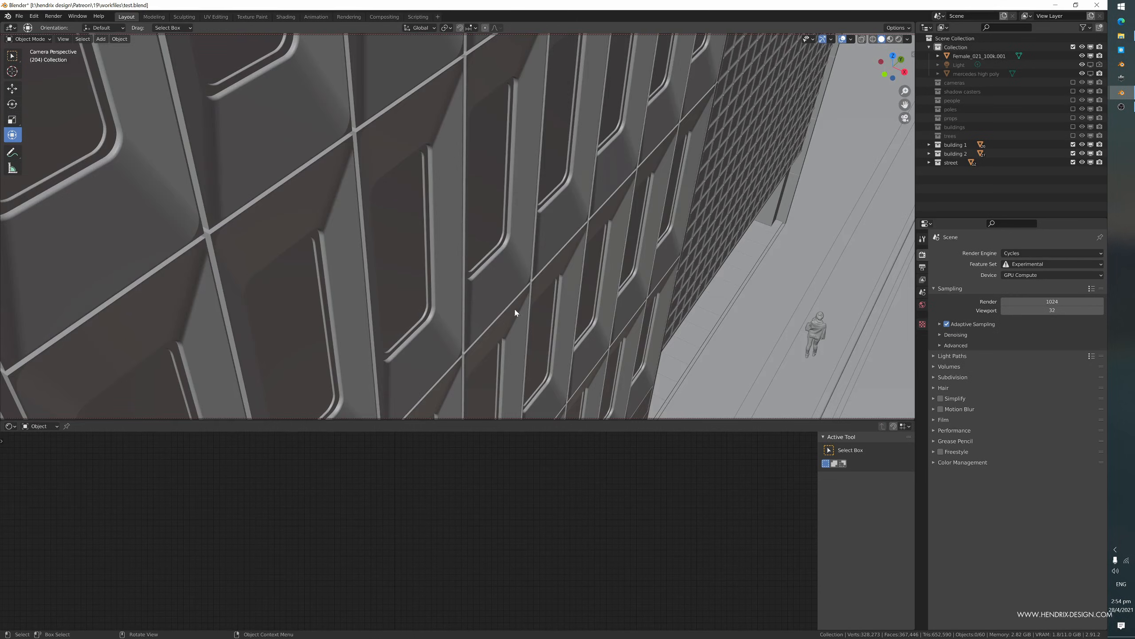
{"action": "left_click", "coordinate": [1074, 82]}
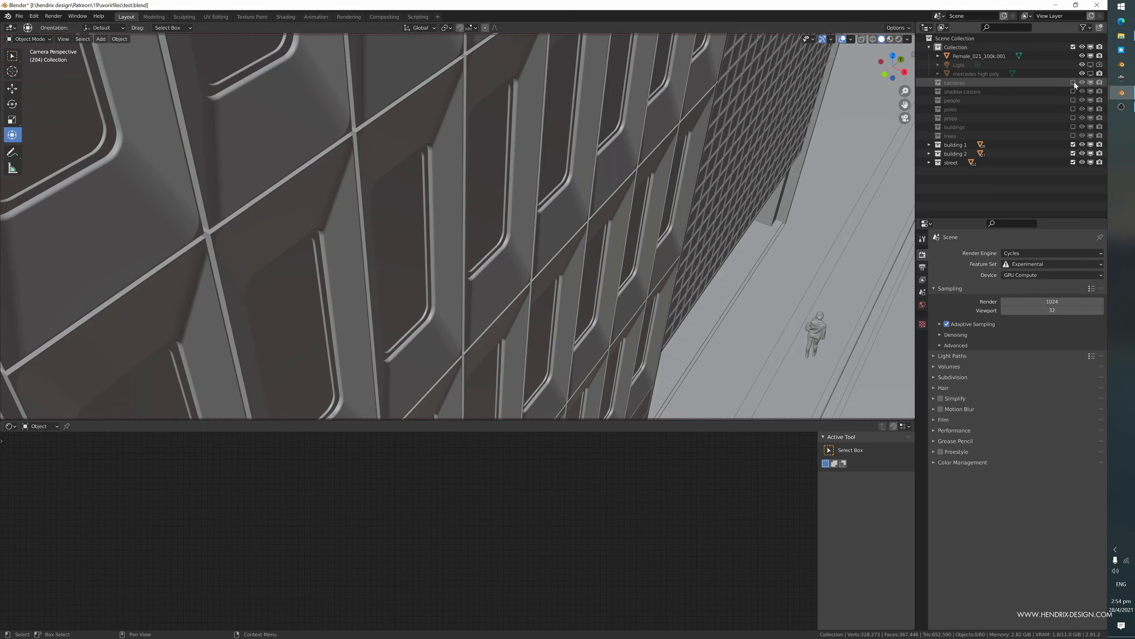
{"action": "left_click", "coordinate": [929, 83]}
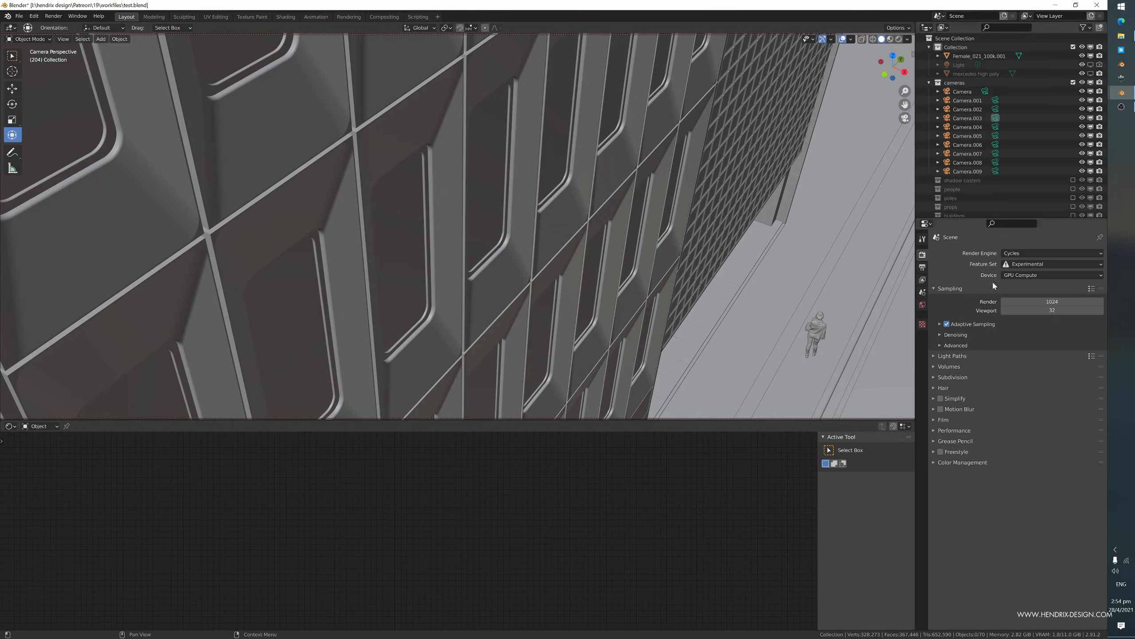
- Preview the scene cameras Camera and Camera.001, and set Camera.002 as the active scene camera
{"action": "left_click", "coordinate": [922, 291]}
{"action": "left_click", "coordinate": [1018, 265]}
{"action": "left_click", "coordinate": [1027, 277]}
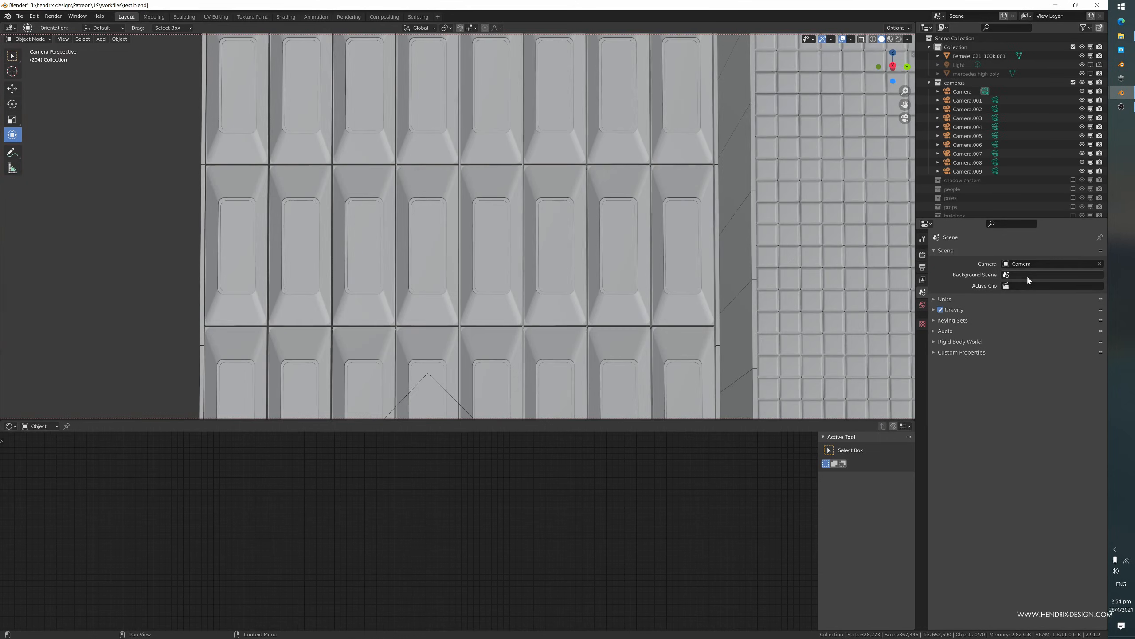
{"action": "left_click", "coordinate": [1028, 264]}
{"action": "left_click", "coordinate": [1032, 275]}
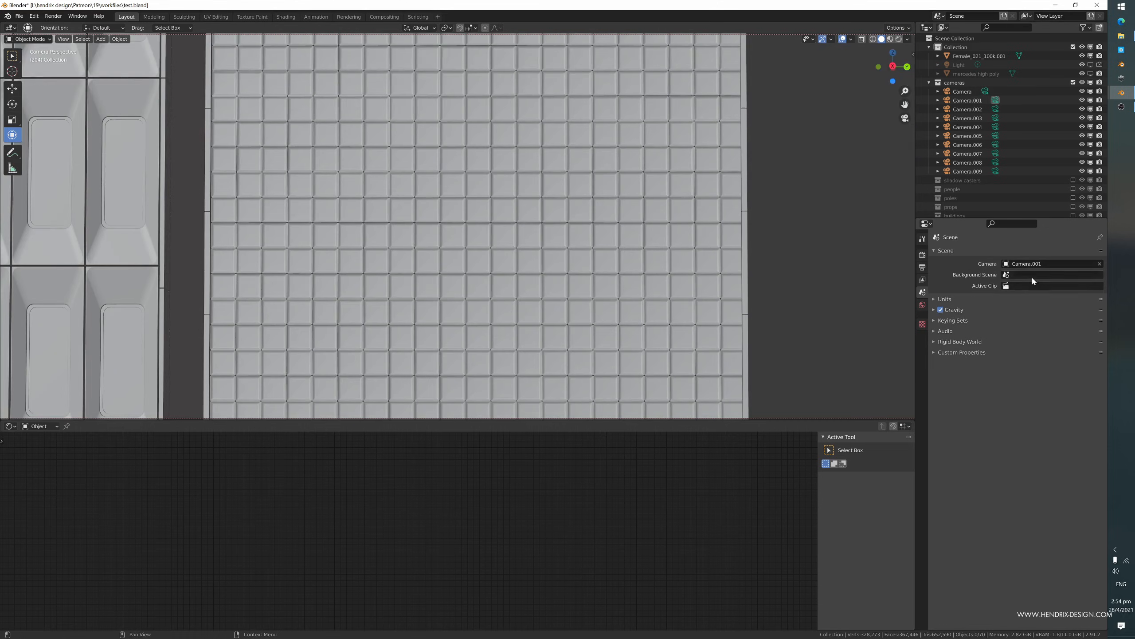
{"action": "left_click", "coordinate": [1031, 264]}
{"action": "left_click", "coordinate": [1006, 293]}
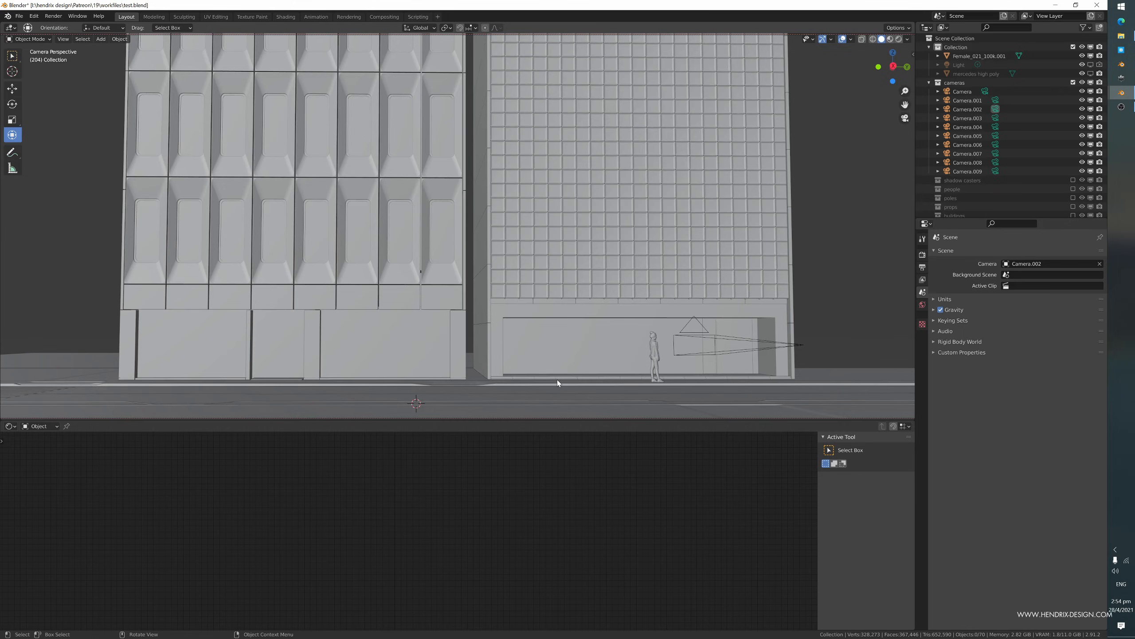
- Leave the camera view and inspect the materials of the sidewalk pavement and its tactile strip in front of the buildings
{"action": "key", "text": "KP_0"}
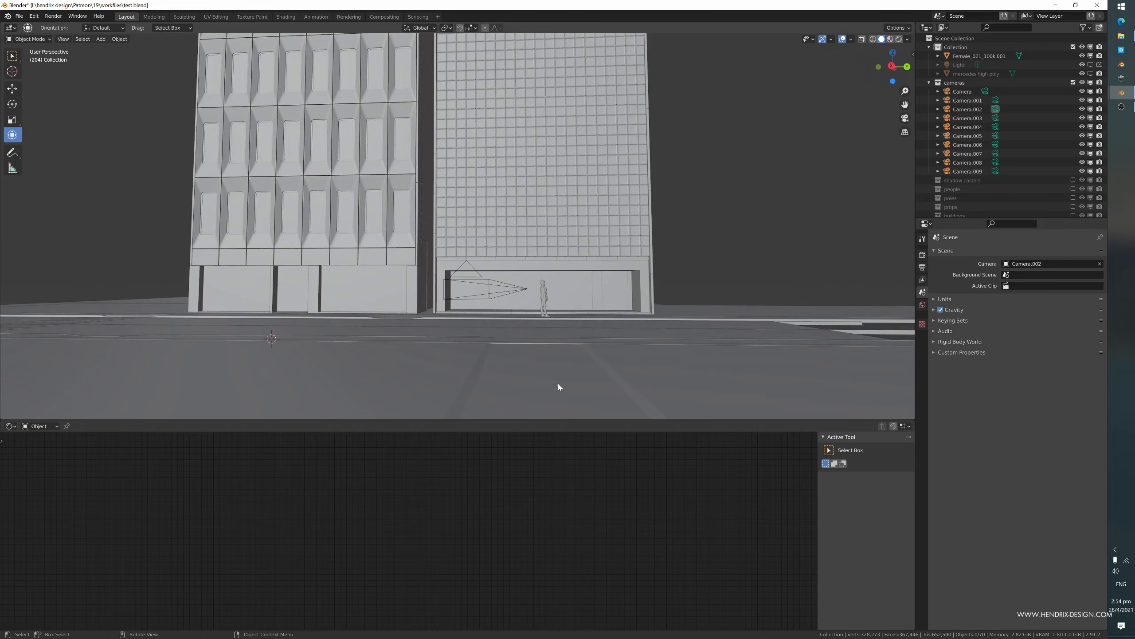
{"action": "middle_click_drag", "start_coordinate": [466, 349], "coordinate": [438, 292]}
{"action": "scroll", "coordinate": [448, 358], "scroll_direction": "up", "scroll_amount": 3}
{"action": "scroll", "coordinate": [416, 275], "scroll_direction": "up", "scroll_amount": 4}
{"action": "left_click", "coordinate": [498, 303]}
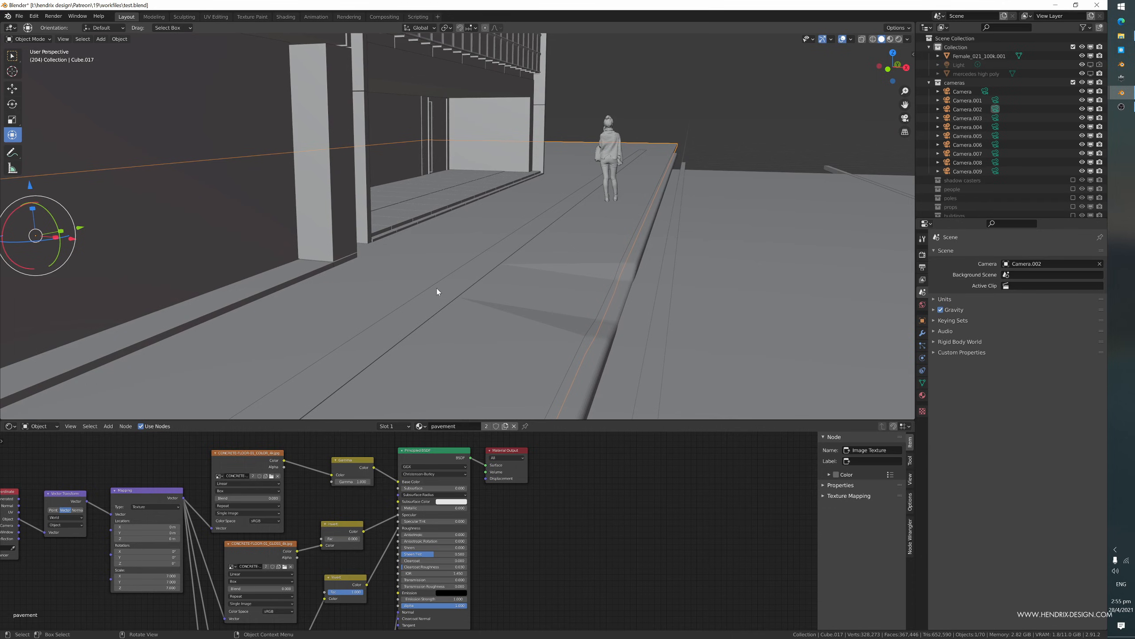
{"action": "left_click", "coordinate": [481, 276]}
{"action": "middle_click_drag", "start_coordinate": [481, 277], "coordinate": [568, 211]}
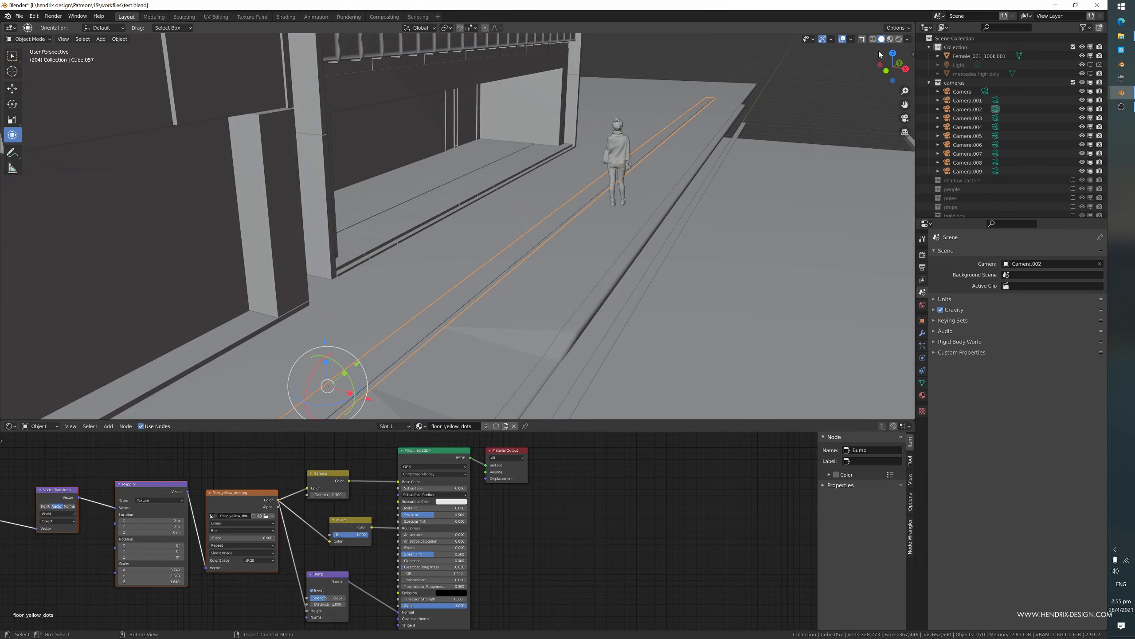
- Switch to rendered shading and examine the road's ground material and the kerb's concrete material, up close and through the camera
{"action": "left_click", "coordinate": [899, 39]}
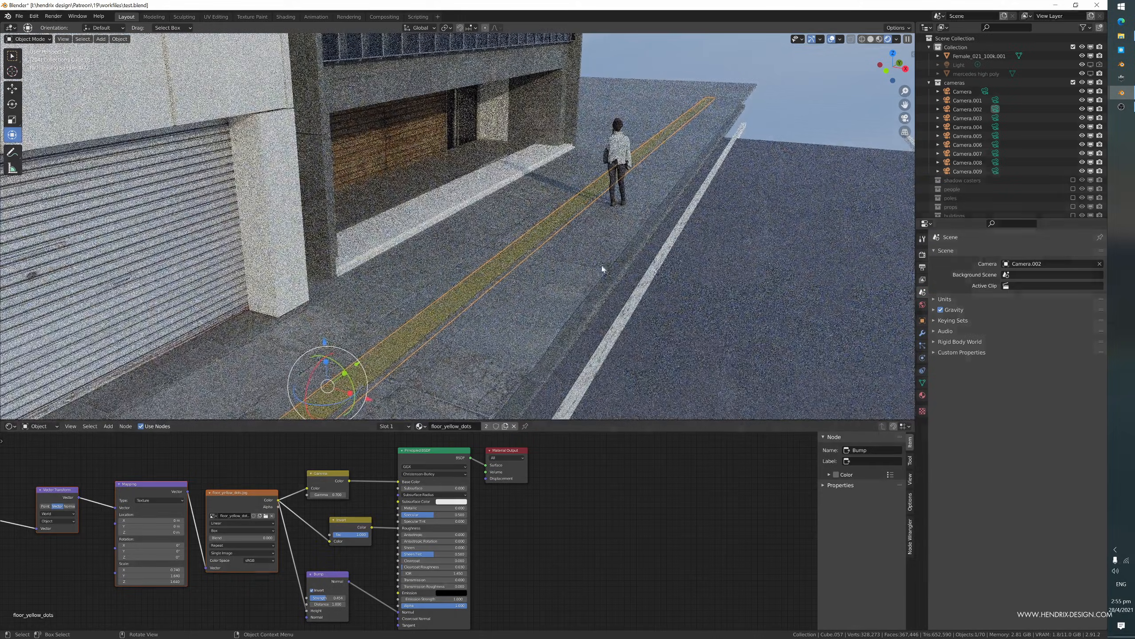
{"action": "left_click", "coordinate": [604, 285]}
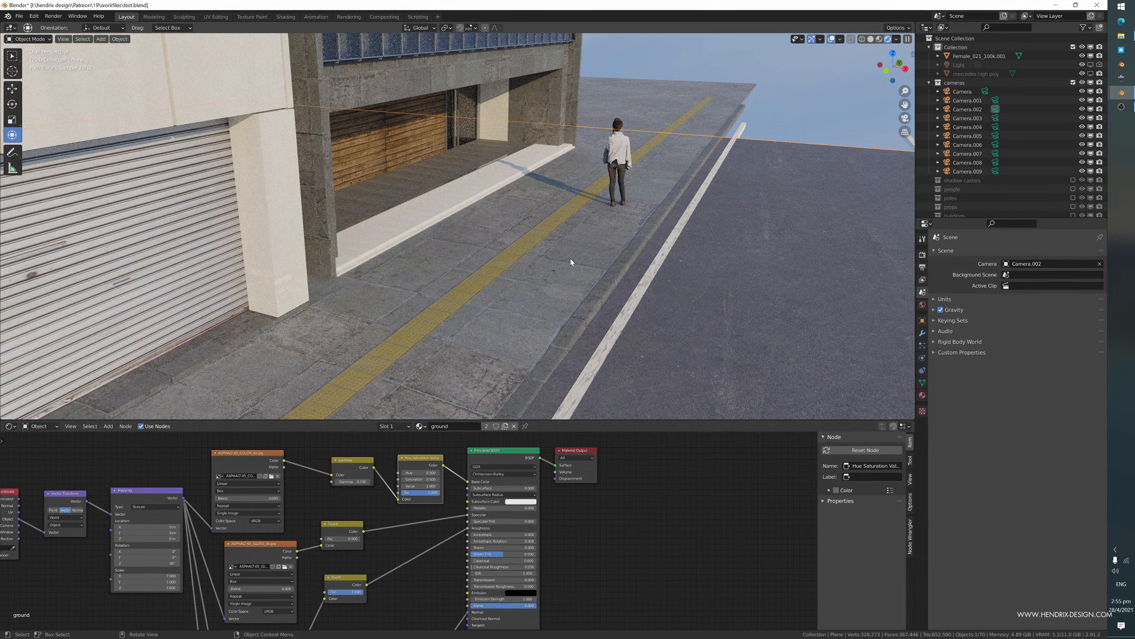
{"action": "mouse_move", "coordinate": [649, 267]}
{"action": "middle_mouse_down"}
{"action": "mouse_move", "coordinate": [662, 260]}
{"action": "mouse_move", "coordinate": [626, 267]}
{"action": "mouse_move", "coordinate": [595, 295]}
{"action": "mouse_move", "coordinate": [560, 286]}
{"action": "mouse_move", "coordinate": [655, 283]}
{"action": "middle_mouse_up"}
{"action": "scroll", "coordinate": [559, 287], "scroll_direction": "up", "scroll_amount": 2}
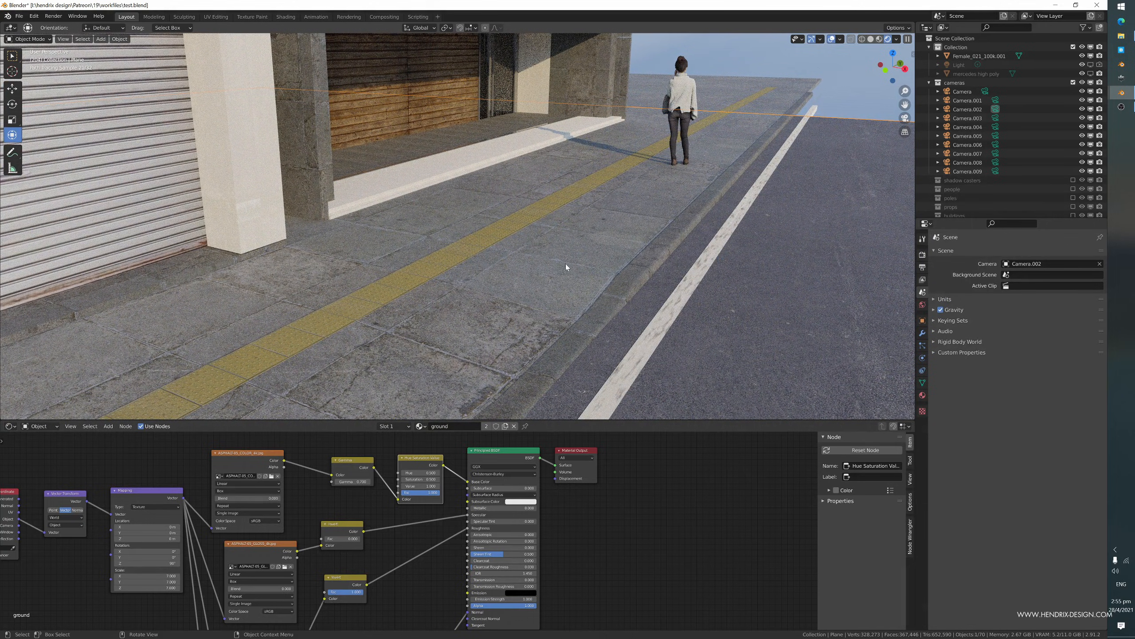
{"action": "middle_click_drag", "start_coordinate": [598, 289], "coordinate": [655, 279]}
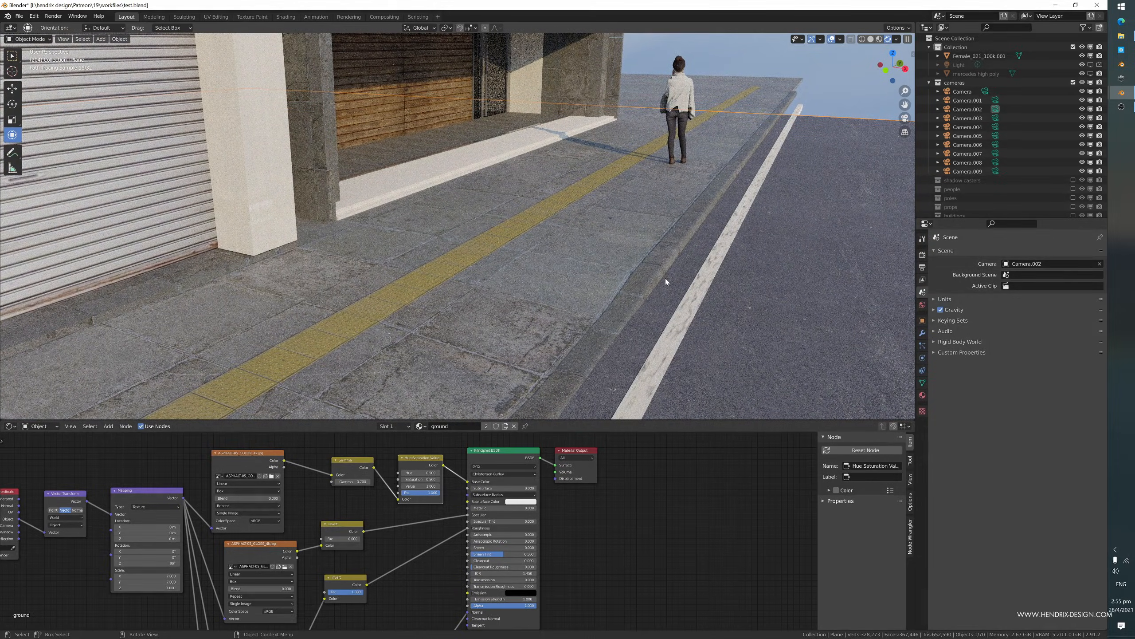
{"action": "key", "text": "KP_0"}
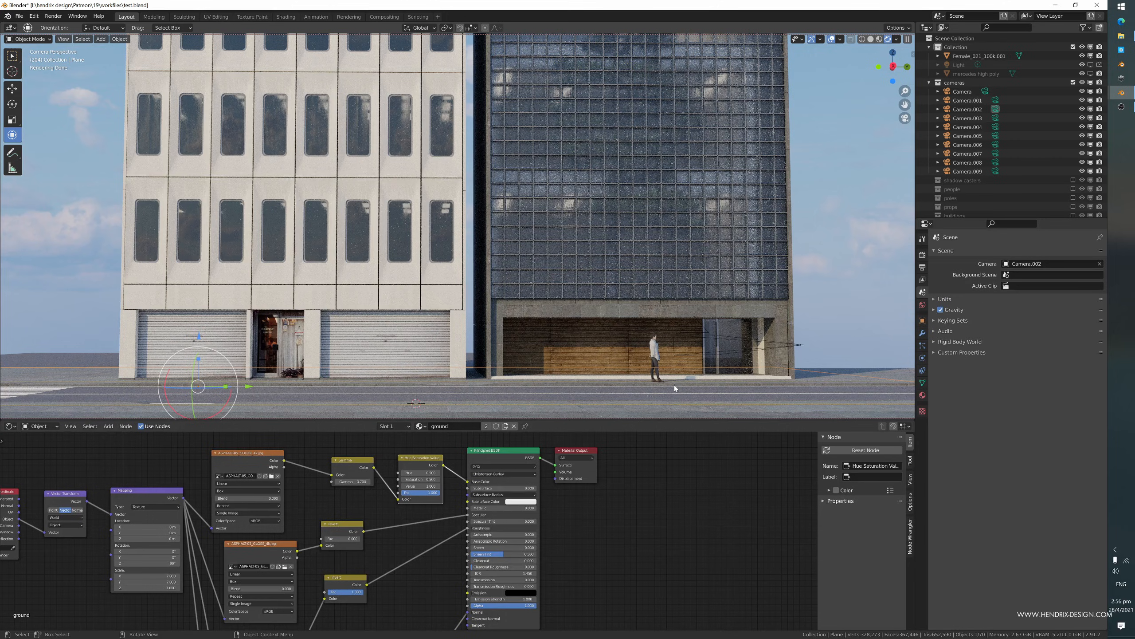
{"action": "left_click", "coordinate": [375, 383]}
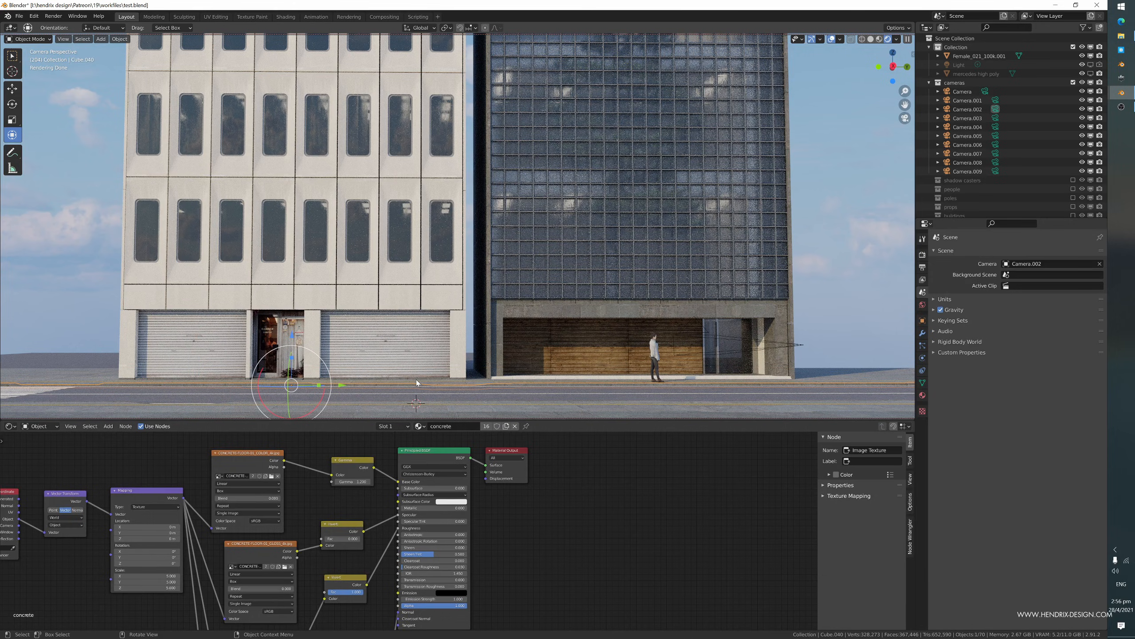
- Select the white line along the edge of the road and apply its rotation and scale
{"action": "middle_click_drag", "start_coordinate": [536, 388], "coordinate": [531, 272]}
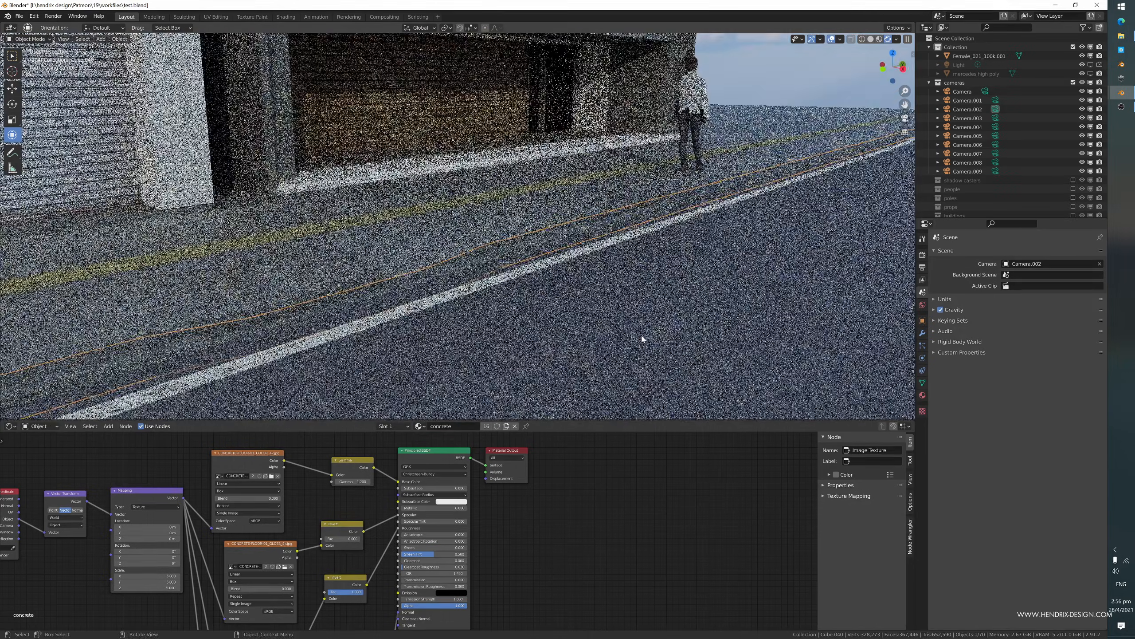
{"action": "left_click", "coordinate": [530, 272]}
{"action": "right_click", "coordinate": [530, 272]}
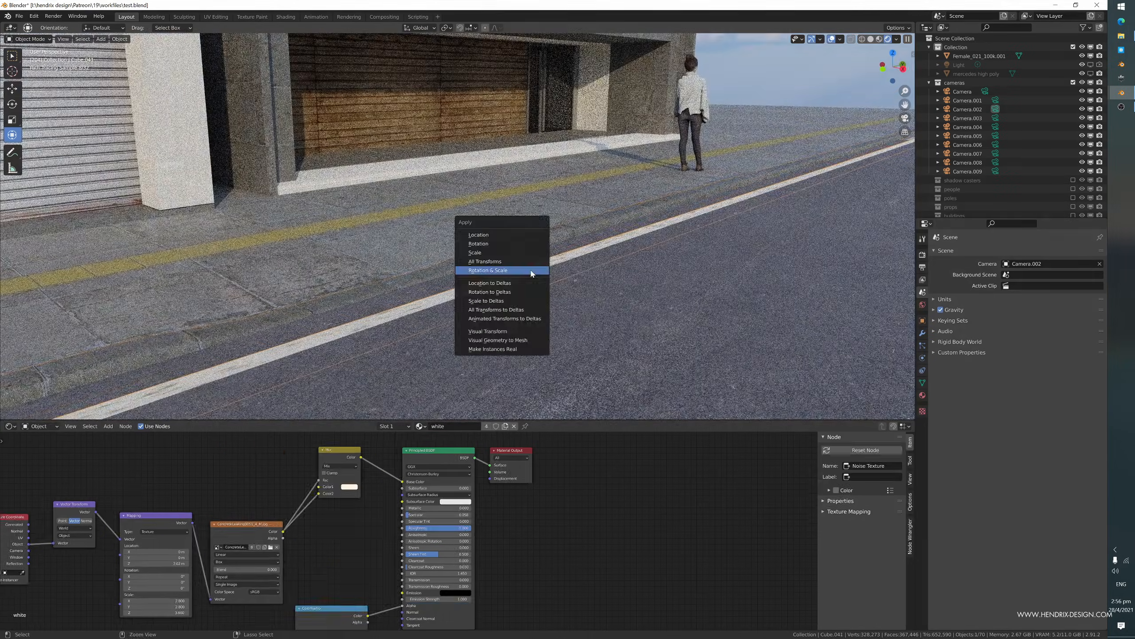
{"action": "left_click", "coordinate": [655, 301]}
- Inspect the floor_yellow_dots material of the tactile strip on the sidewalk up close in the rendered view
{"action": "middle_click_drag", "start_coordinate": [641, 314], "coordinate": [732, 315]}
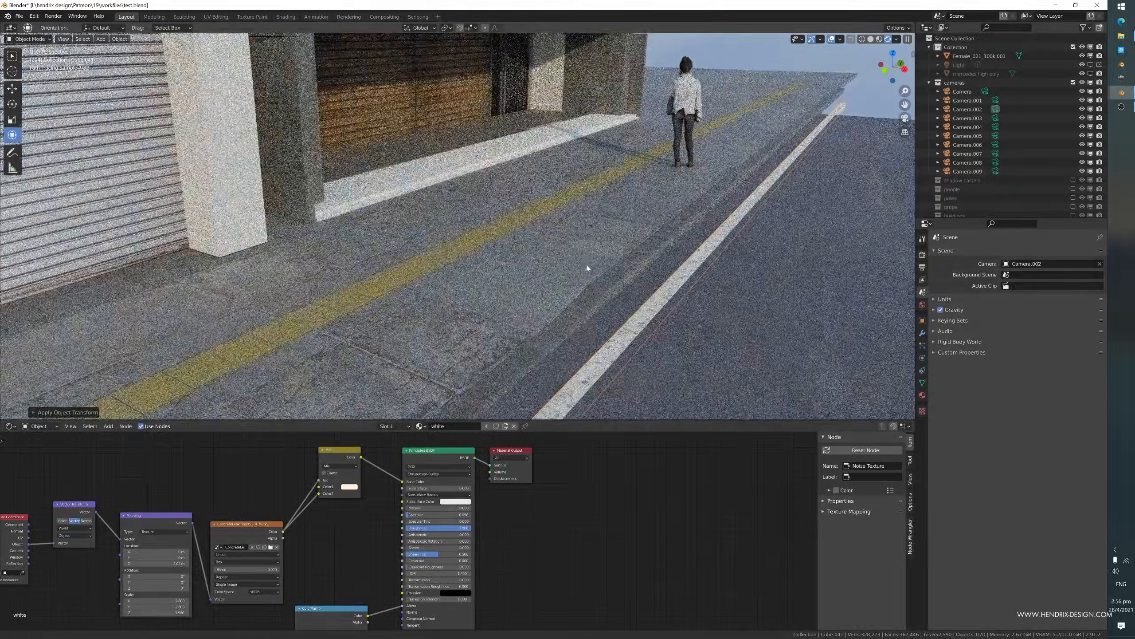
{"action": "scroll", "coordinate": [564, 259], "scroll_direction": "up", "scroll_amount": 3}
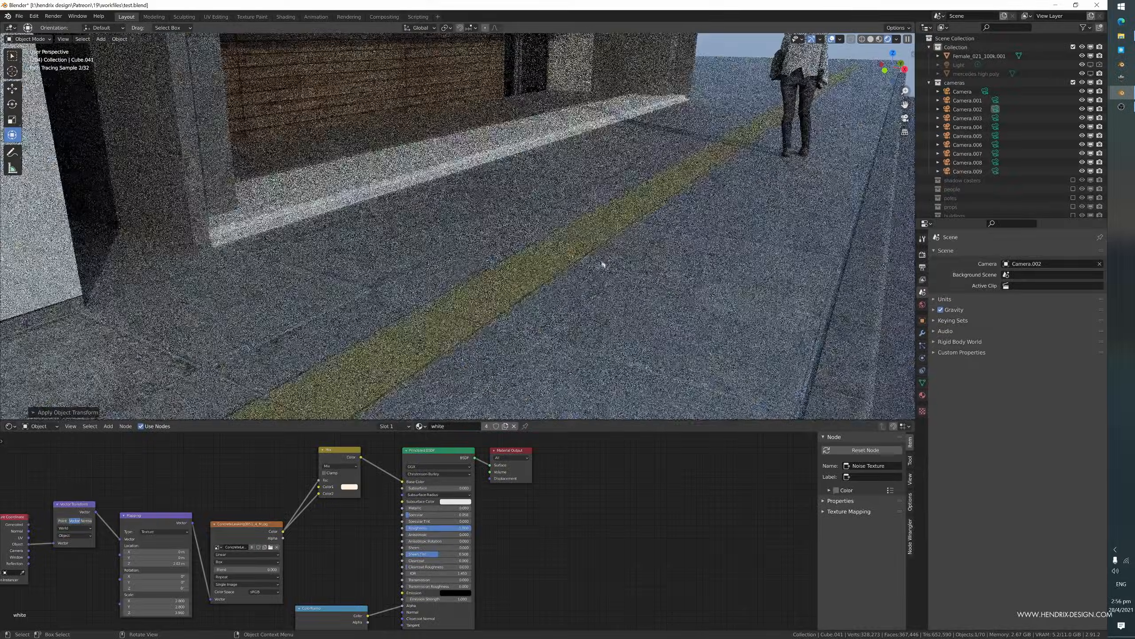
{"action": "left_click", "coordinate": [598, 263]}
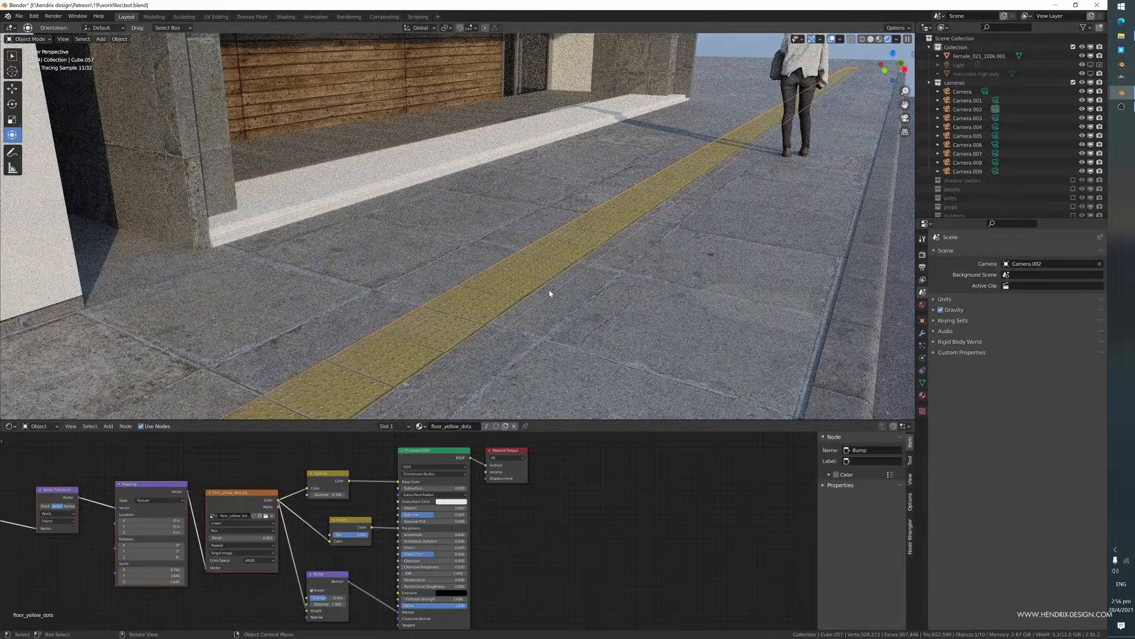
- Inspect the white material of the line along the road's edge in the rendered view
{"action": "middle_click_drag", "start_coordinate": [551, 292], "coordinate": [514, 313]}
{"action": "left_click", "coordinate": [566, 344]}
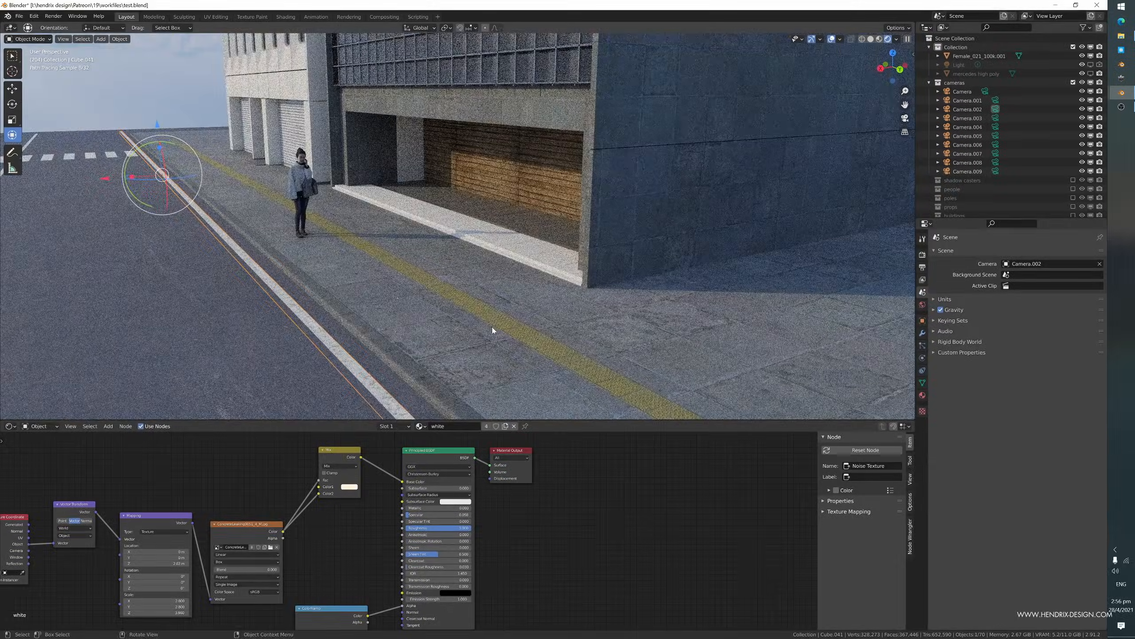
{"action": "middle_click_drag", "start_coordinate": [396, 292], "coordinate": [370, 230]}
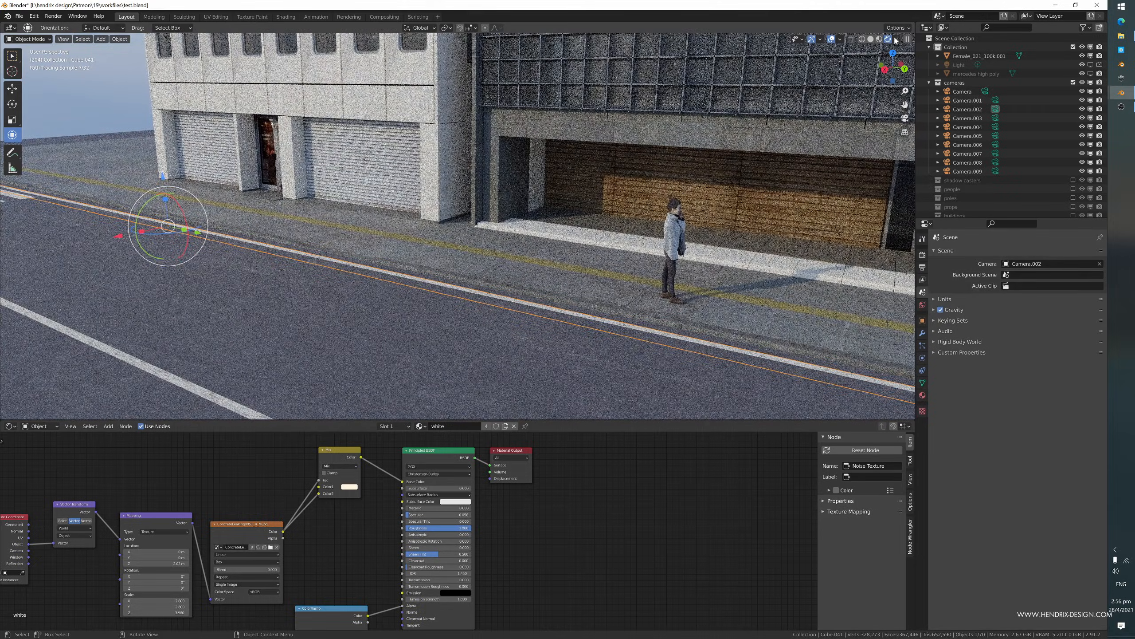
- Switch the viewport to solid shading and enable the people collection
{"action": "left_click", "coordinate": [871, 40]}
{"action": "middle_click_drag", "start_coordinate": [581, 224], "coordinate": [492, 255]}
{"action": "scroll", "coordinate": [980, 159], "scroll_direction": "down", "scroll_amount": 3}
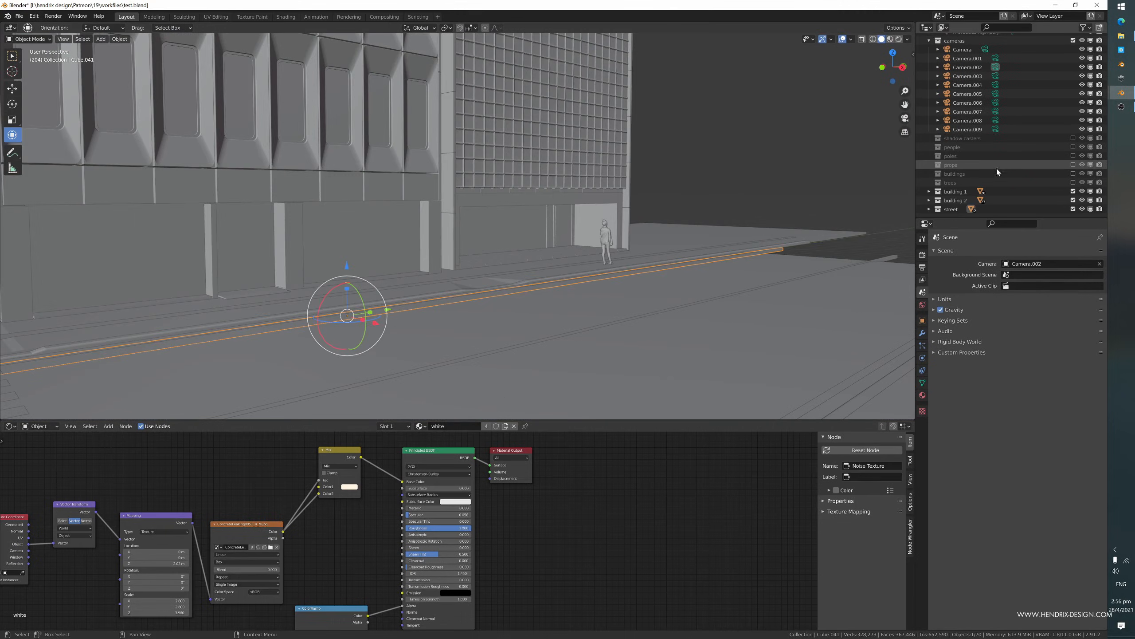
{"action": "scroll", "coordinate": [1003, 163], "scroll_direction": "up", "scroll_amount": 3}
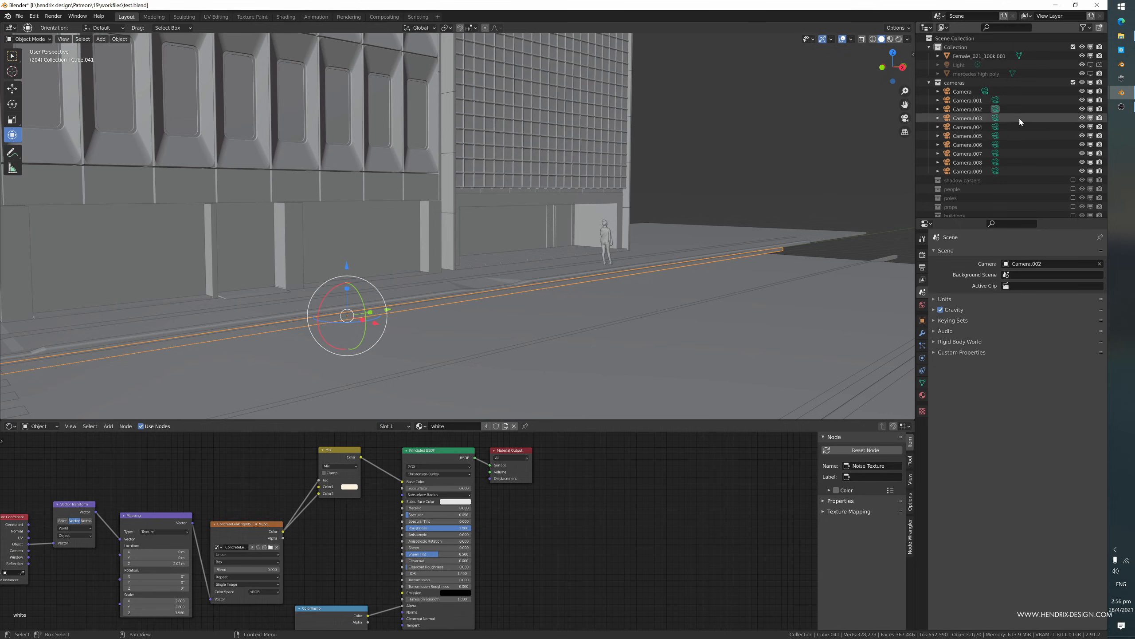
{"action": "scroll", "coordinate": [1024, 112], "scroll_direction": "down", "scroll_amount": 3}
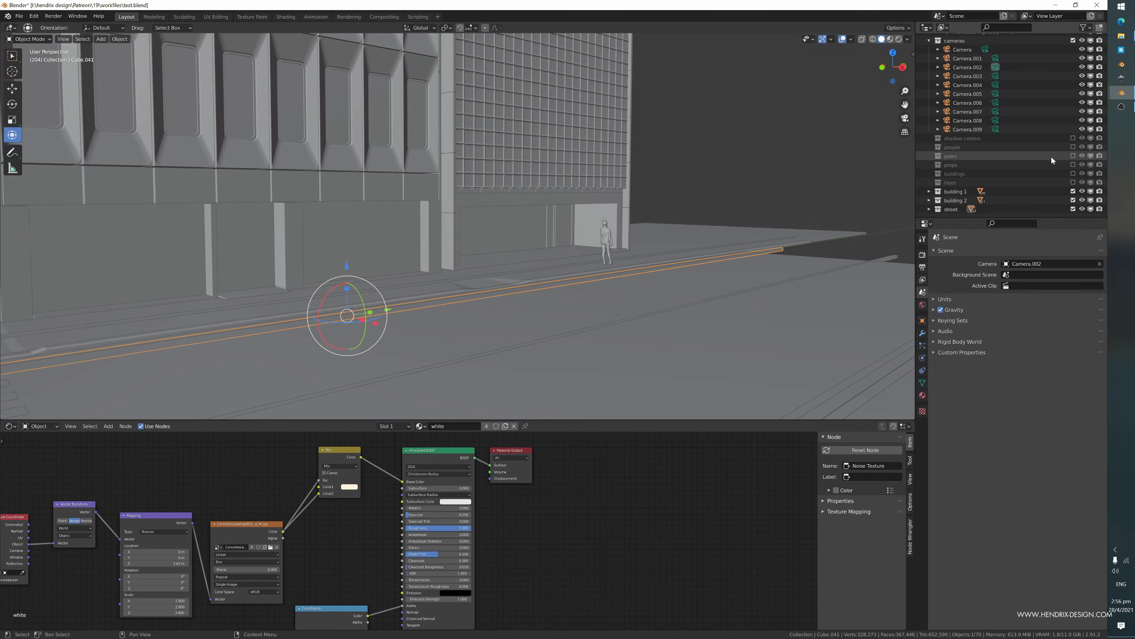
{"action": "left_click", "coordinate": [1073, 147]}
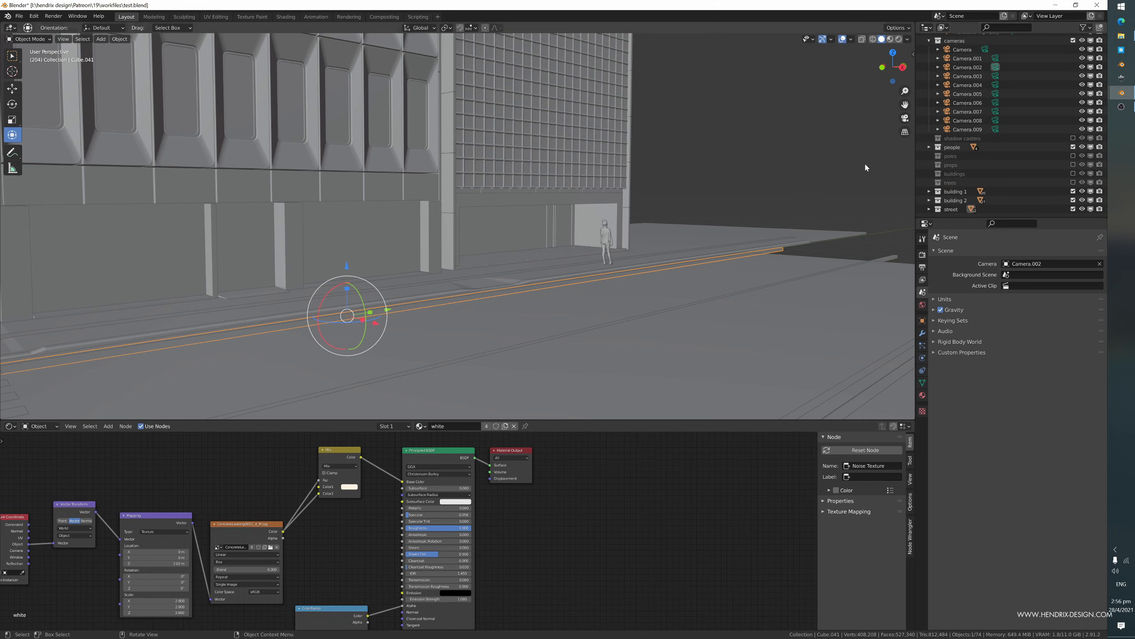
- Review the people placed in the street through the camera, selecting the woman near the building and the walking man
{"action": "middle_click_drag", "start_coordinate": [864, 162], "coordinate": [675, 242]}
{"action": "left_click", "coordinate": [644, 236]}
{"action": "key", "text": "KP_0"}
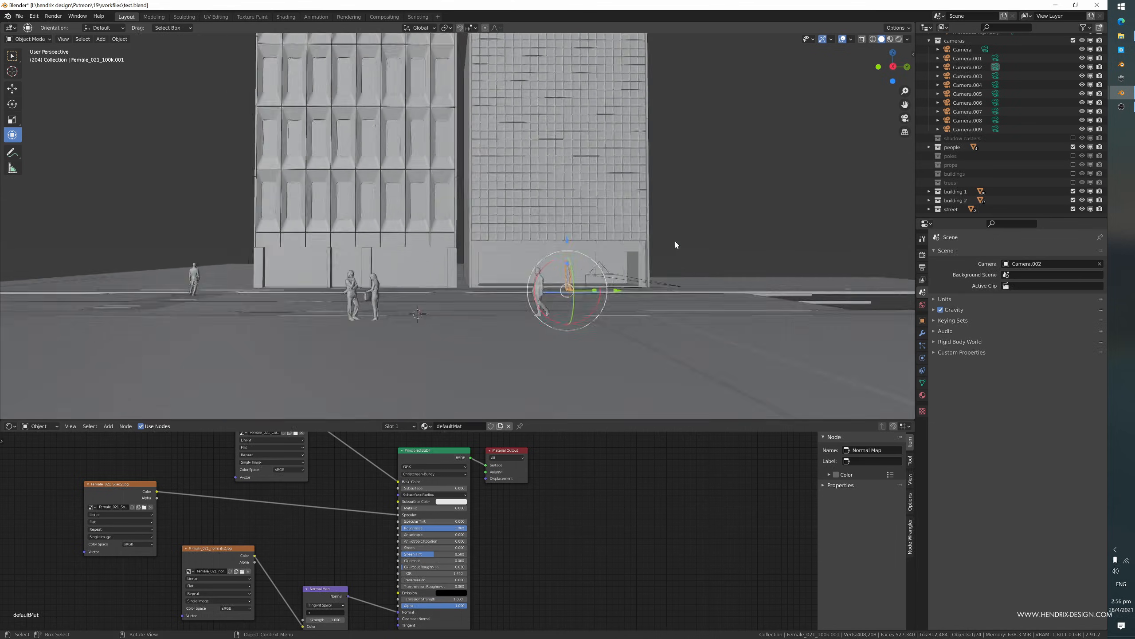
{"action": "key", "text": "Home"}
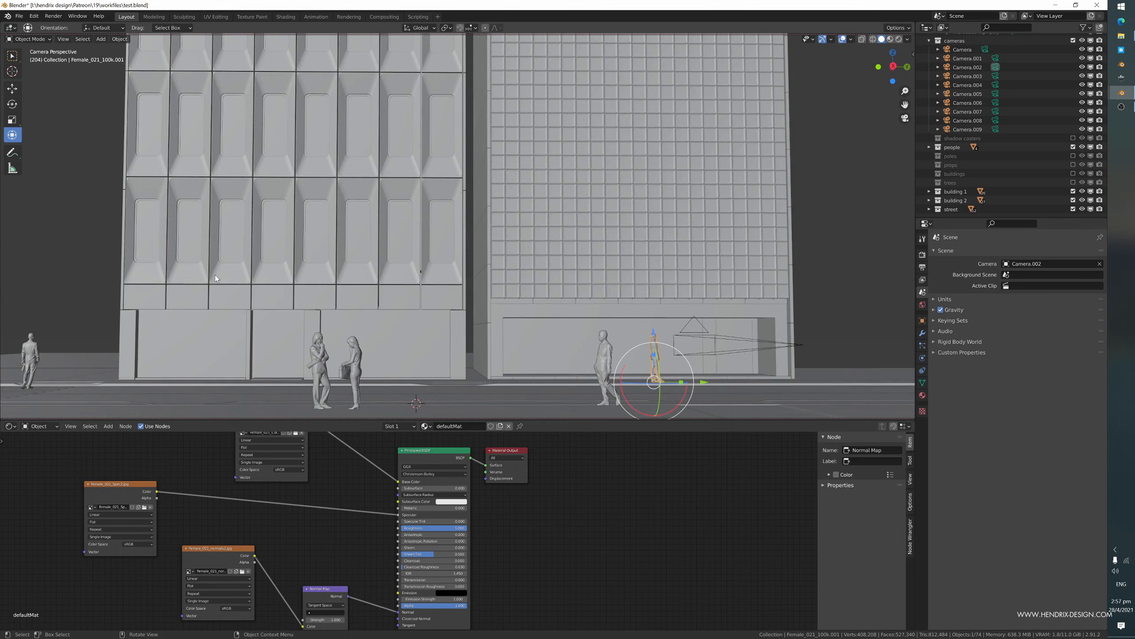
{"action": "left_click", "coordinate": [833, 258]}
{"action": "left_click", "coordinate": [605, 363]}
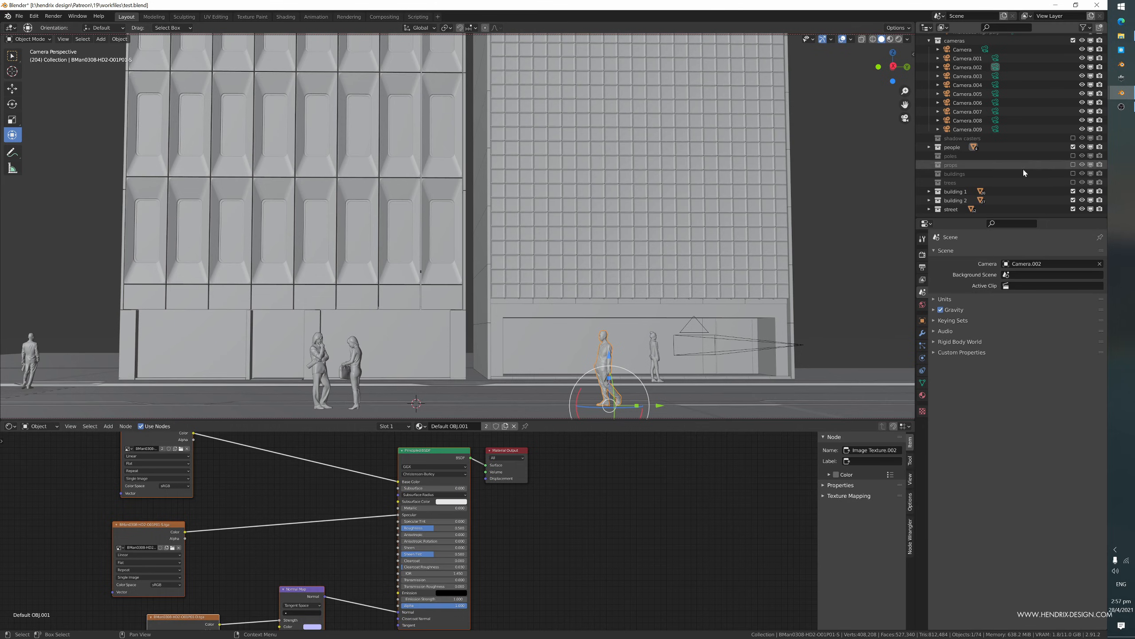
- Show the mercedes high poly car in the viewport and enable the shadow casters collection
{"action": "scroll", "coordinate": [1028, 161], "scroll_direction": "up", "scroll_amount": 3}
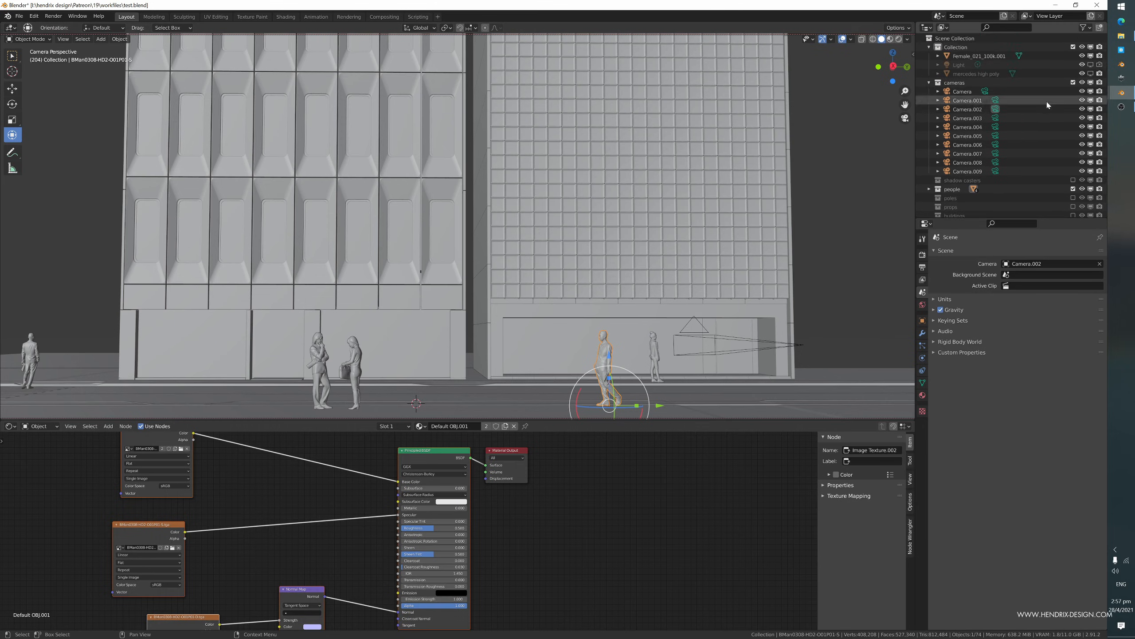
{"action": "left_click", "coordinate": [1090, 73]}
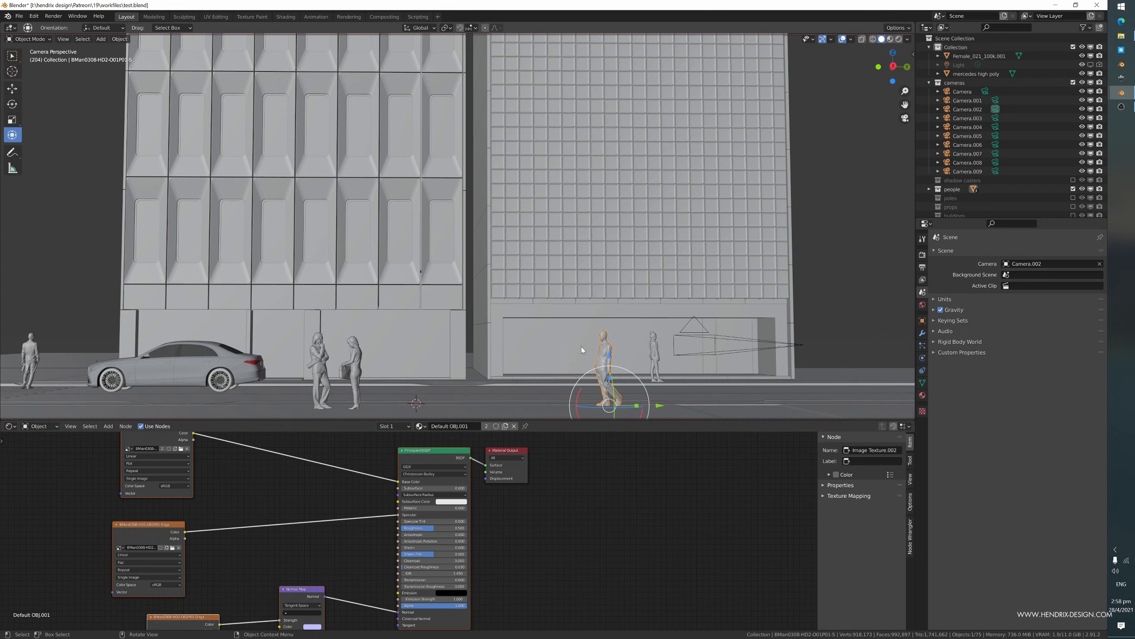
{"action": "left_click", "coordinate": [1073, 180]}
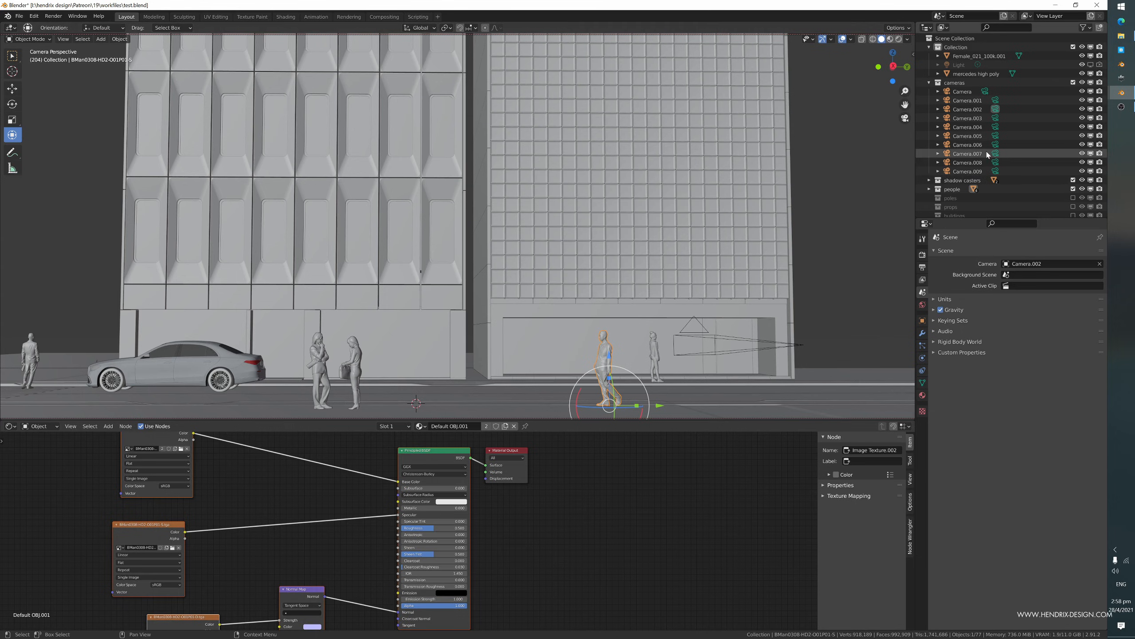
- Examine the shadow casters around the street scene, comparing the outside view with the camera view
{"action": "key", "text": "KP_0"}
{"action": "scroll", "coordinate": [694, 201], "scroll_direction": "down", "scroll_amount": 7}
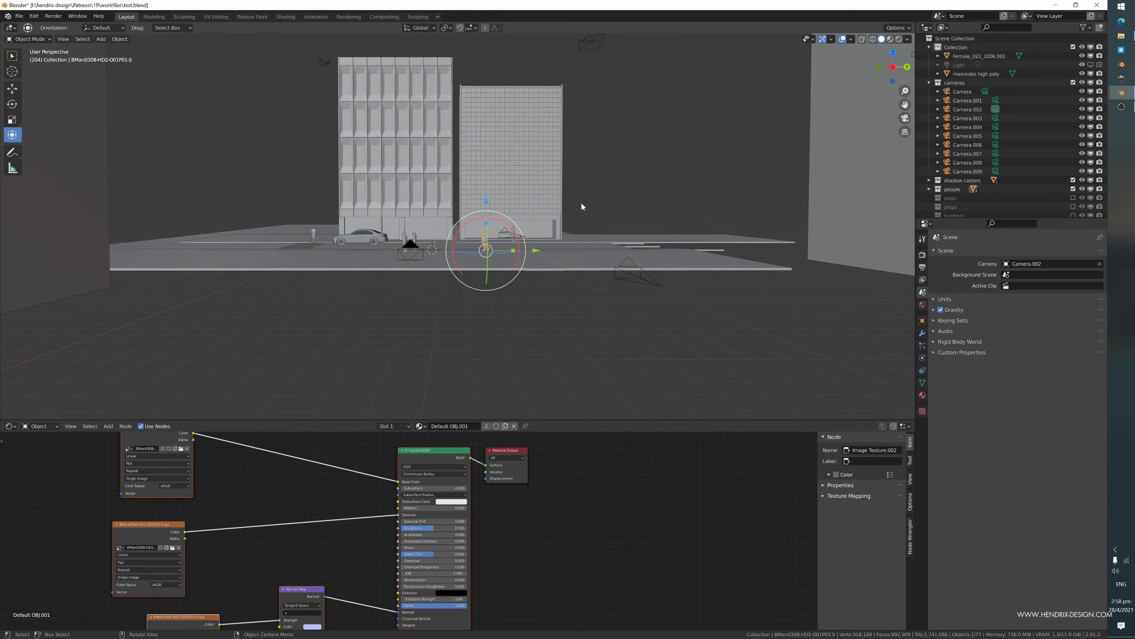
{"action": "middle_click_drag", "start_coordinate": [581, 207], "coordinate": [531, 248]}
{"action": "scroll", "coordinate": [575, 249], "scroll_direction": "down", "scroll_amount": 4}
{"action": "scroll", "coordinate": [485, 196], "scroll_direction": "up", "scroll_amount": 5}
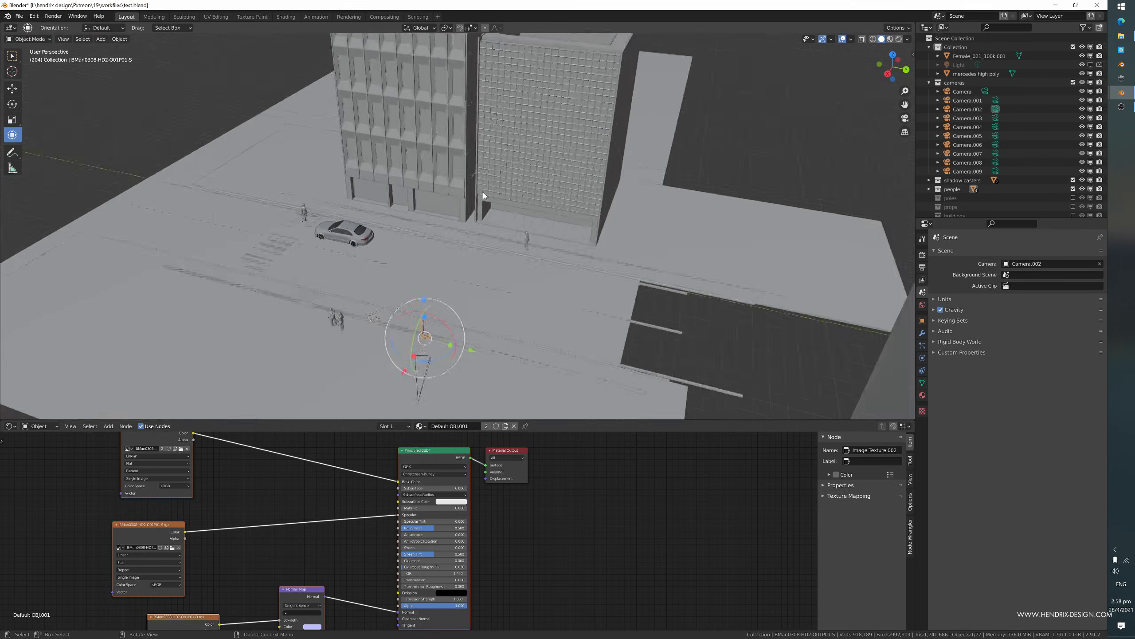
{"action": "key", "text": "KP_0"}
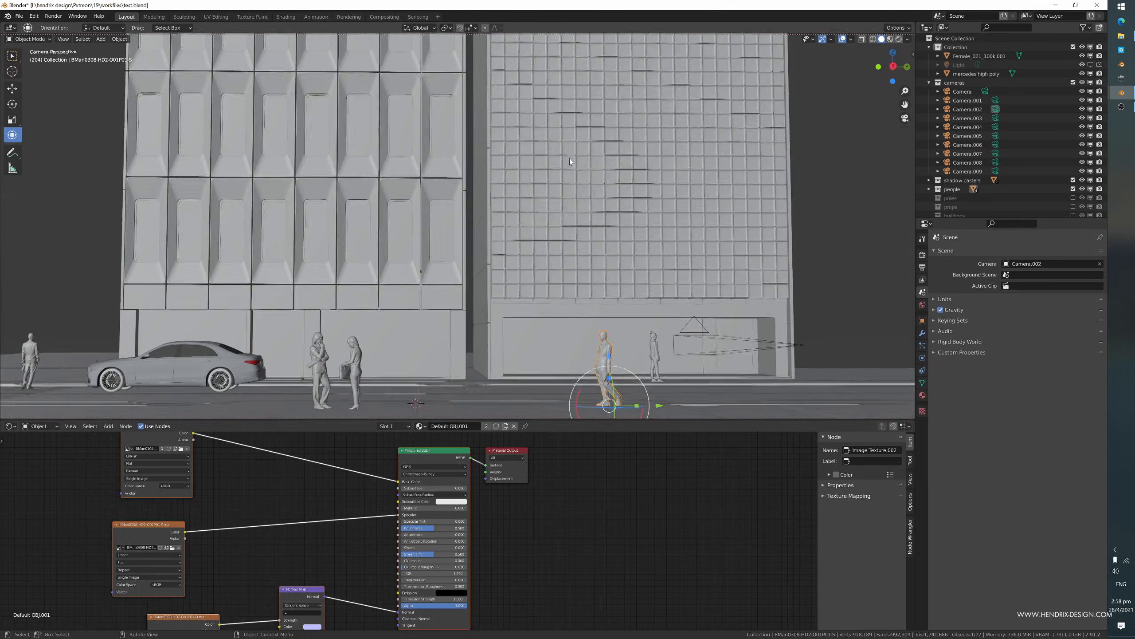
{"action": "key", "text": "KP_0"}
{"action": "scroll", "coordinate": [570, 162], "scroll_direction": "down", "scroll_amount": 3}
{"action": "mouse_move", "coordinate": [570, 162]}
{"action": "middle_mouse_down"}
{"action": "mouse_move", "coordinate": [557, 142]}
{"action": "mouse_move", "coordinate": [554, 165]}
{"action": "middle_mouse_up"}
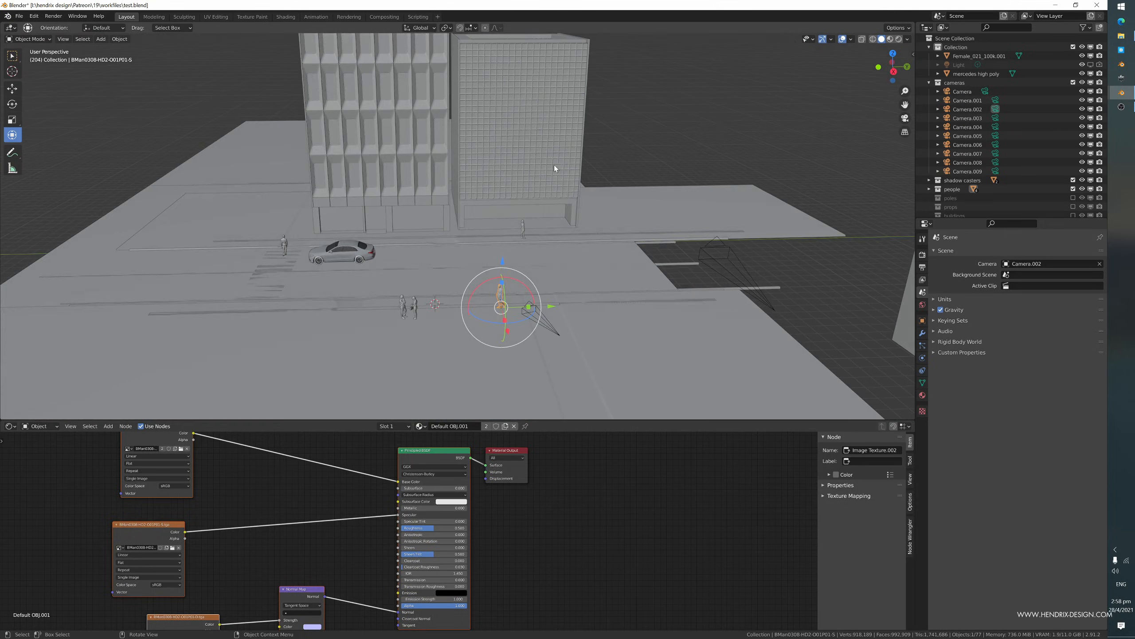
- Enable the trees collection and look over its upright planes on both sides of the buildings
{"action": "scroll", "coordinate": [1046, 85], "scroll_direction": "down", "scroll_amount": 5}
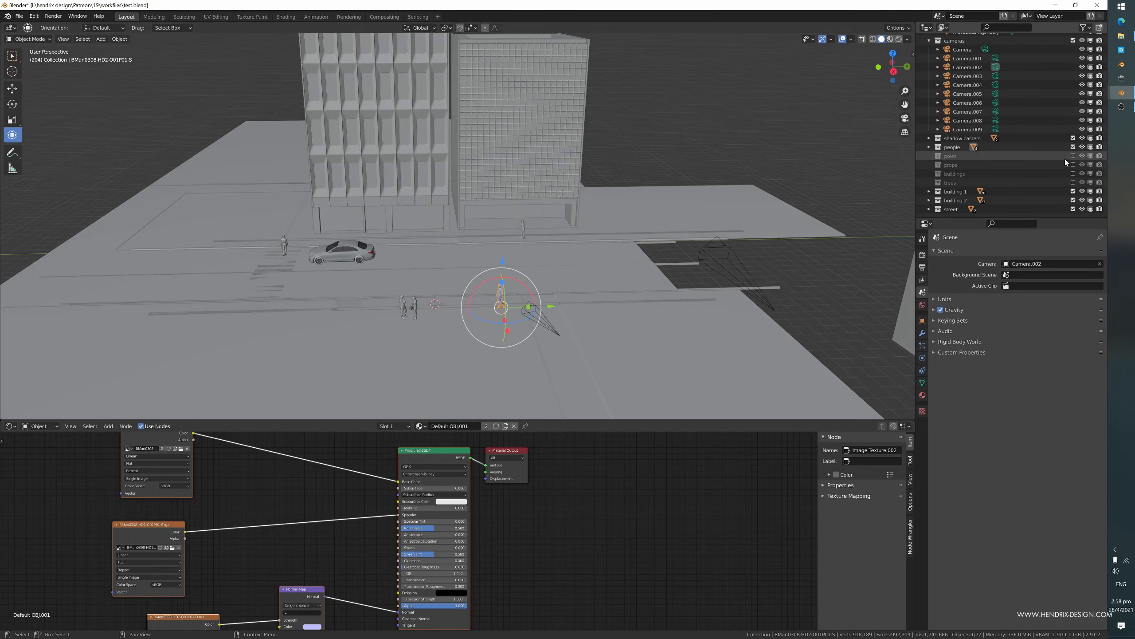
{"action": "scroll", "coordinate": [1066, 162], "scroll_direction": "up", "scroll_amount": 5}
{"action": "scroll", "coordinate": [1070, 158], "scroll_direction": "down", "scroll_amount": 5}
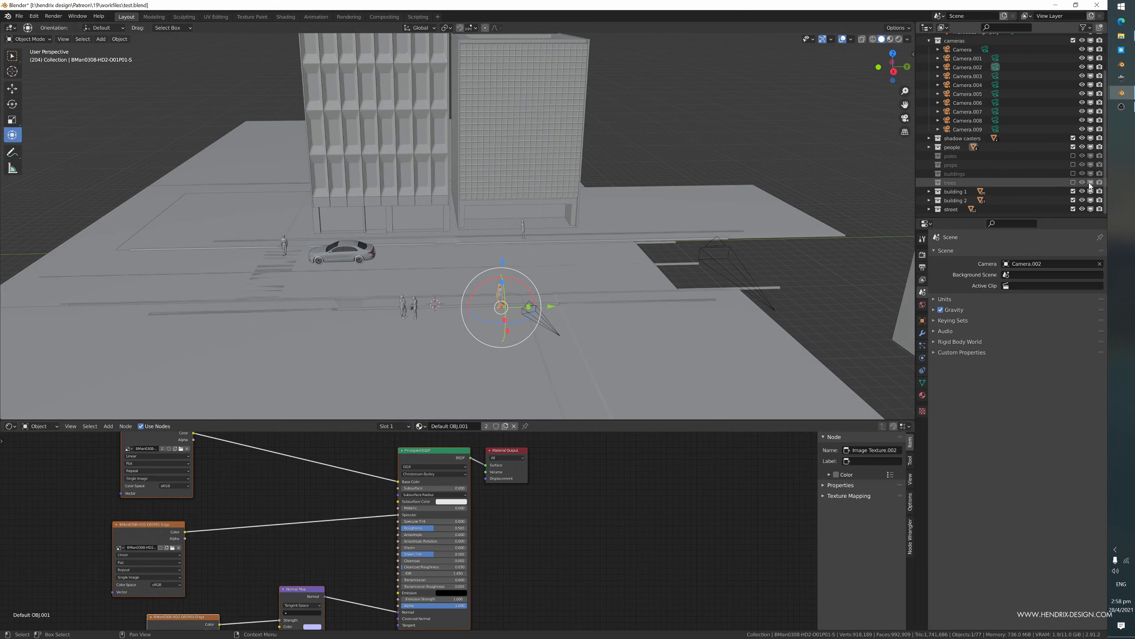
{"action": "left_click", "coordinate": [1074, 182]}
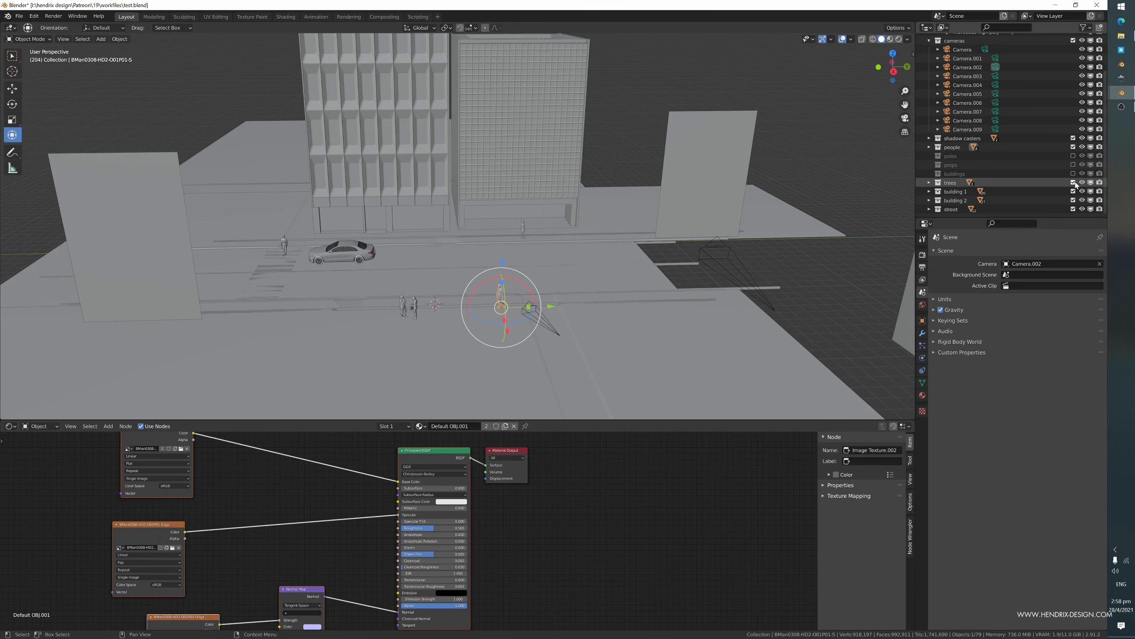
{"action": "mouse_move", "coordinate": [682, 197]}
{"action": "middle_mouse_down"}
{"action": "mouse_move", "coordinate": [659, 193]}
{"action": "mouse_move", "coordinate": [668, 199]}
{"action": "middle_mouse_up"}
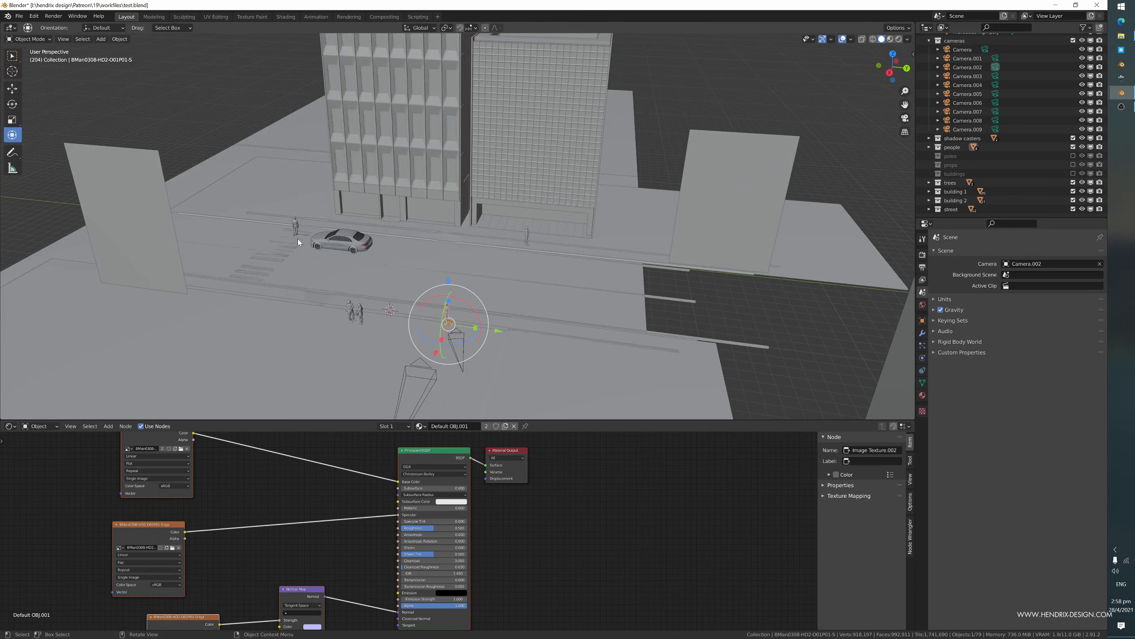
{"action": "middle_click_drag", "start_coordinate": [298, 238], "coordinate": [415, 271]}
- Examine the ground-floor band and facade panels of the building behind the car, and clear the selection
{"action": "scroll", "coordinate": [367, 264], "scroll_direction": "up", "scroll_amount": 5}
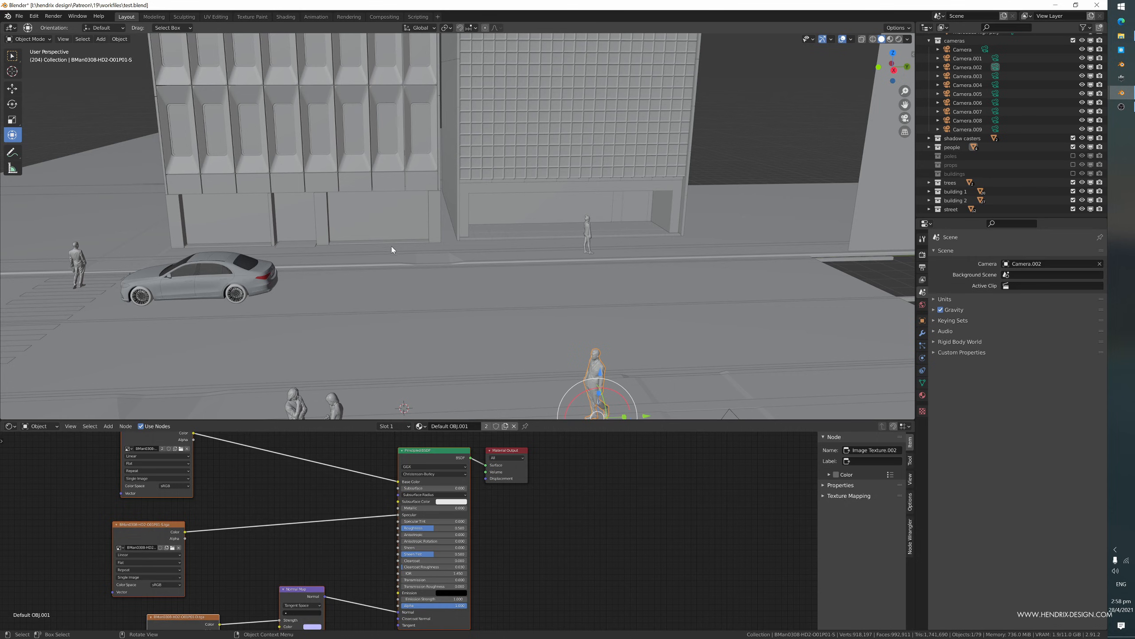
{"action": "middle_click_drag", "start_coordinate": [386, 201], "coordinate": [397, 191]}
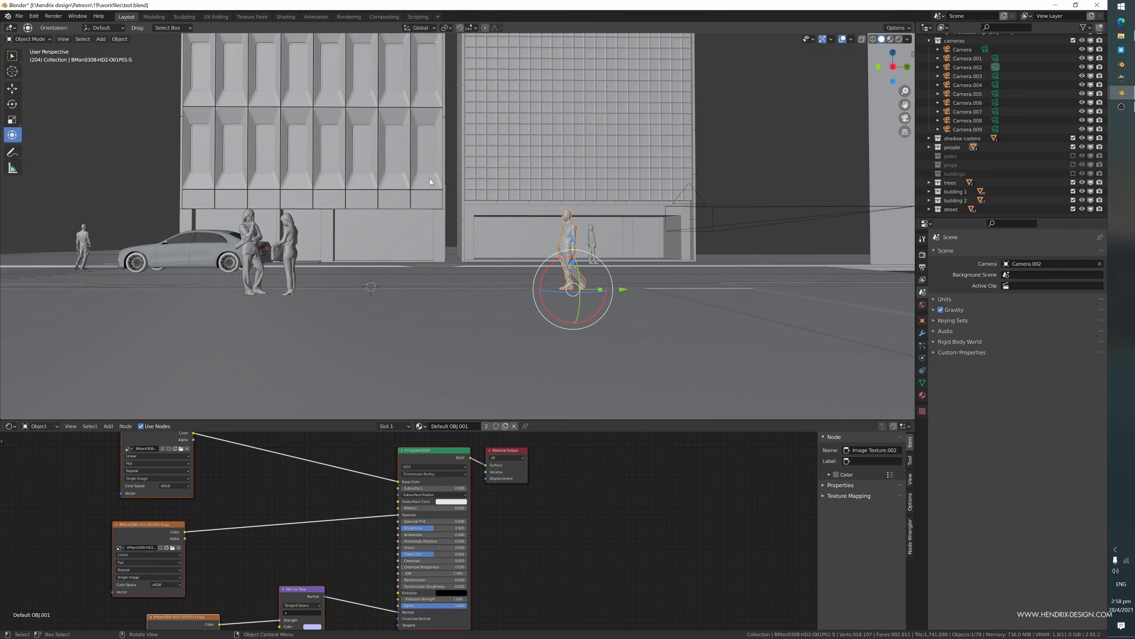
{"action": "left_click", "coordinate": [398, 192]}
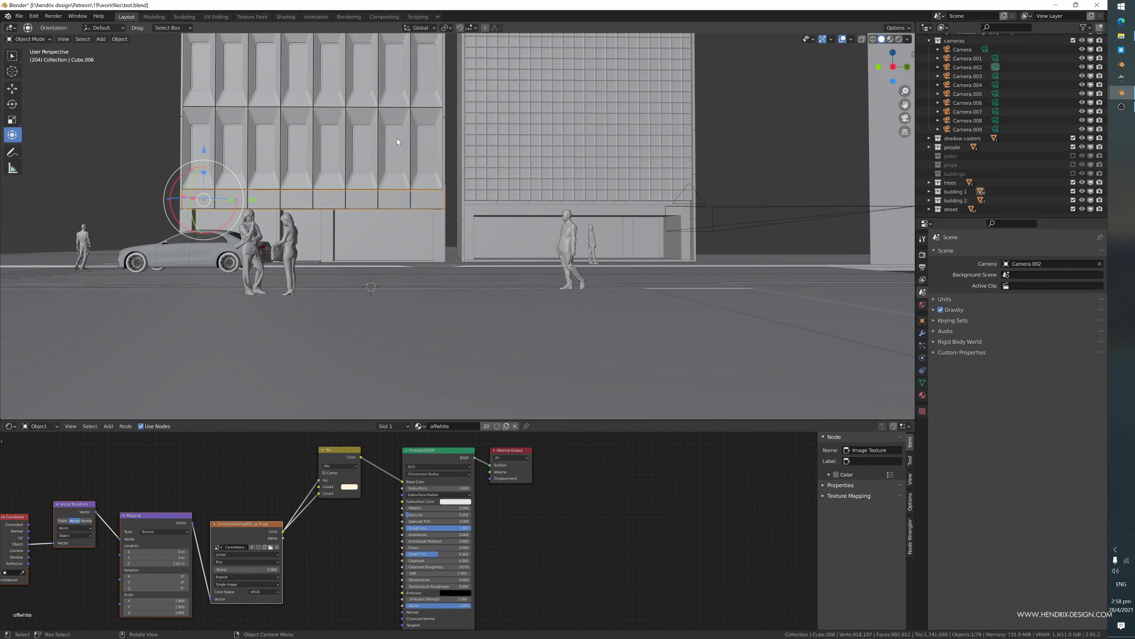
{"action": "left_click", "coordinate": [350, 116]}
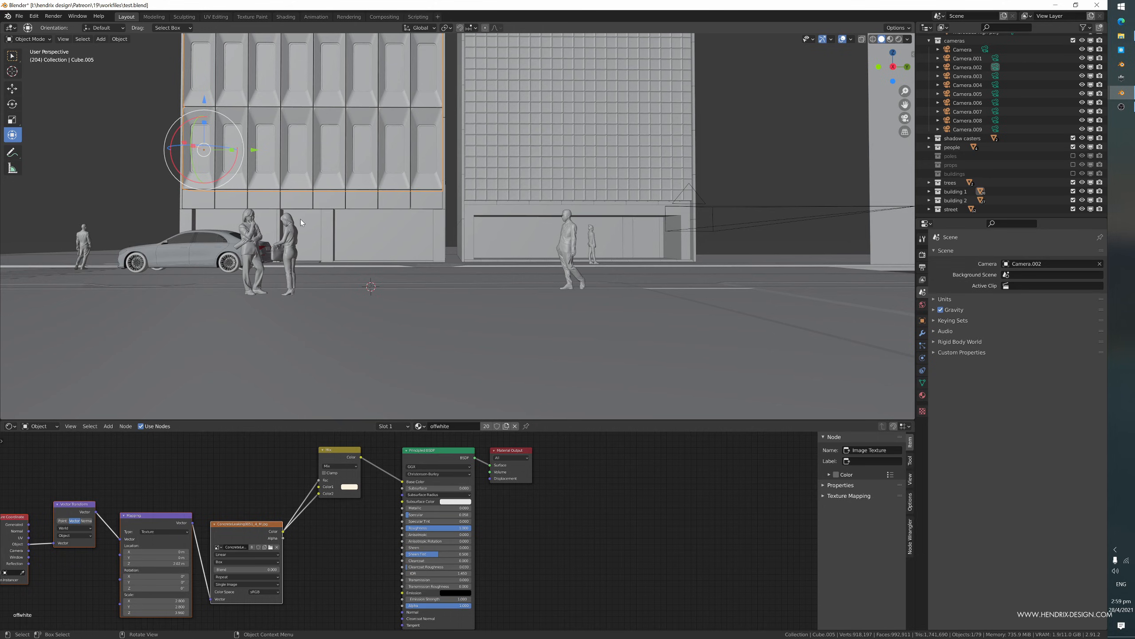
{"action": "key", "text": "alt+a"}
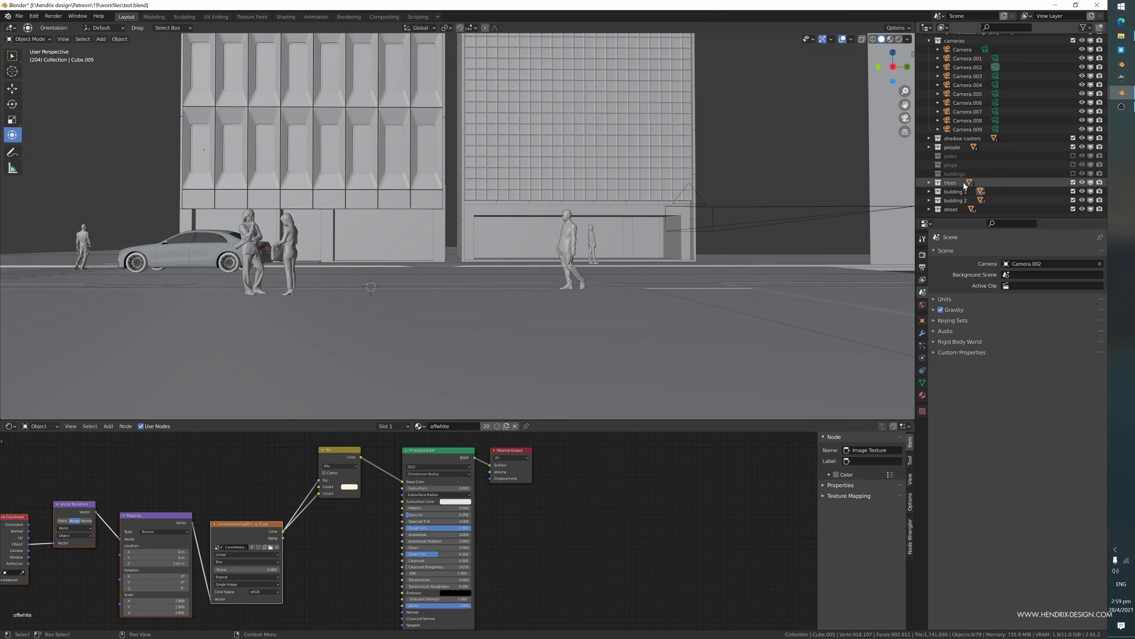
- Enable the poles and props collections and deselect all objects
{"action": "middle_click_drag", "start_coordinate": [460, 251], "coordinate": [470, 277]}
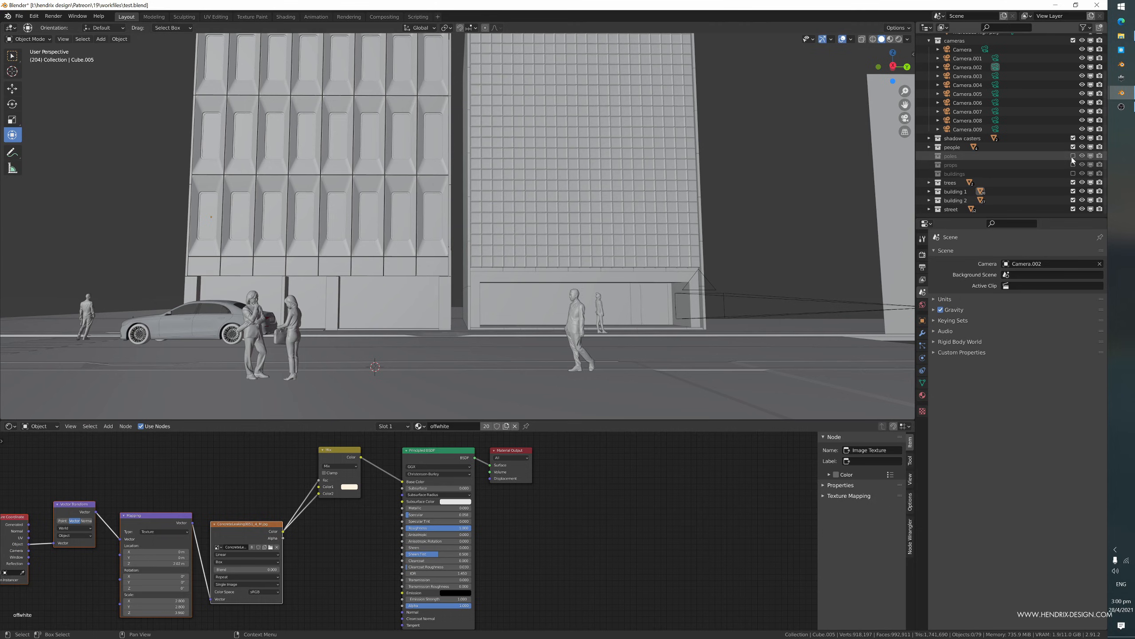
{"action": "left_click", "coordinate": [1046, 181]}
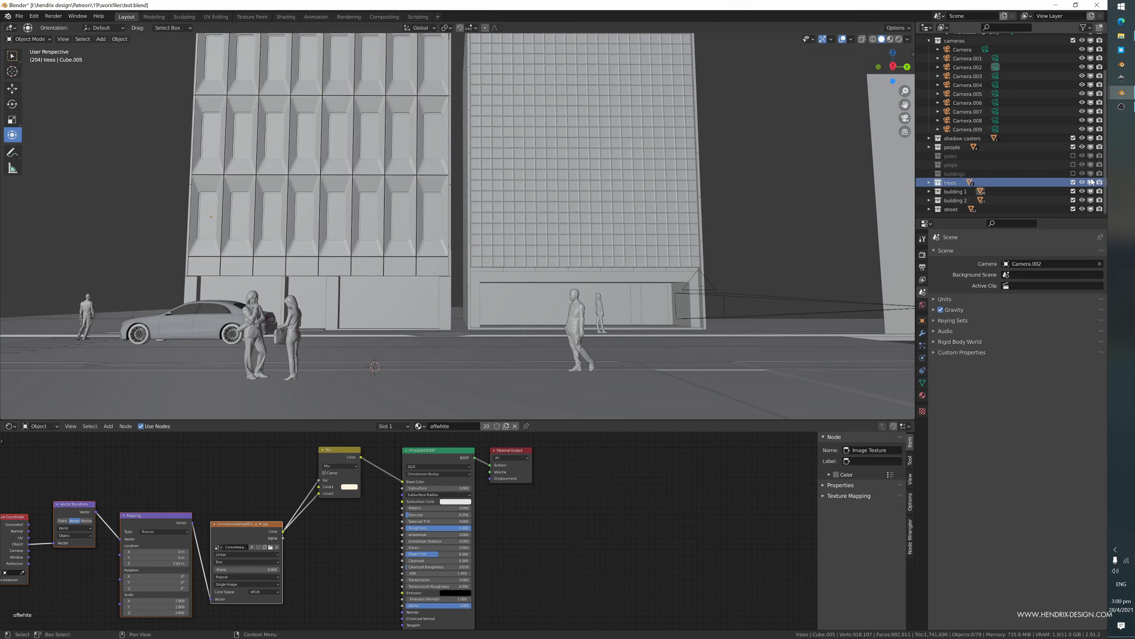
{"action": "left_click", "coordinate": [1073, 156]}
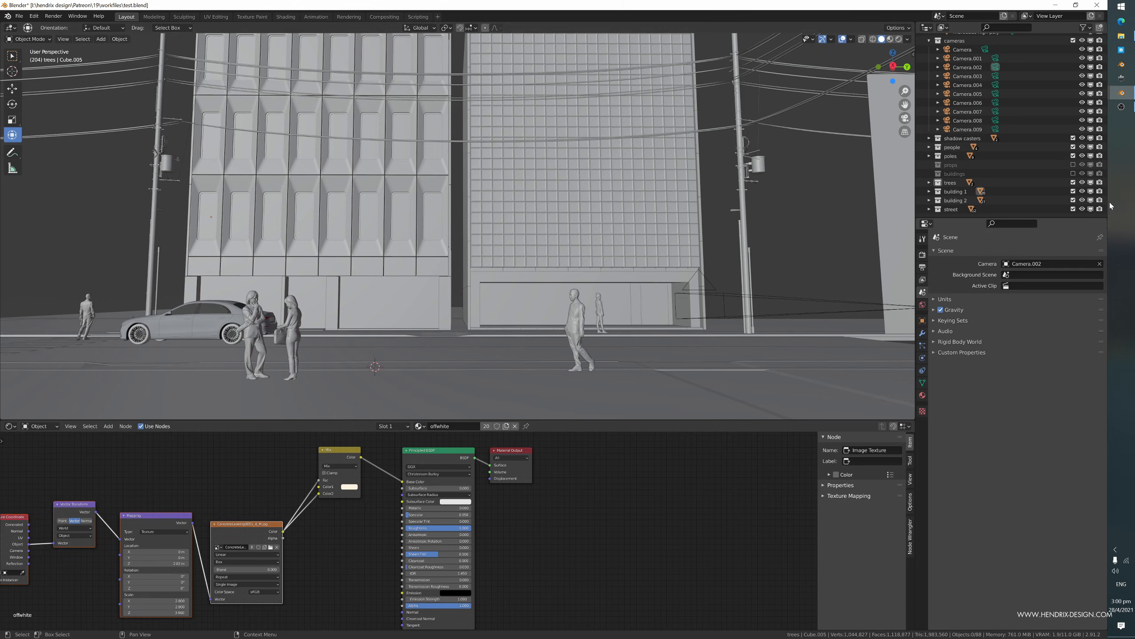
{"action": "left_click", "coordinate": [1074, 165]}
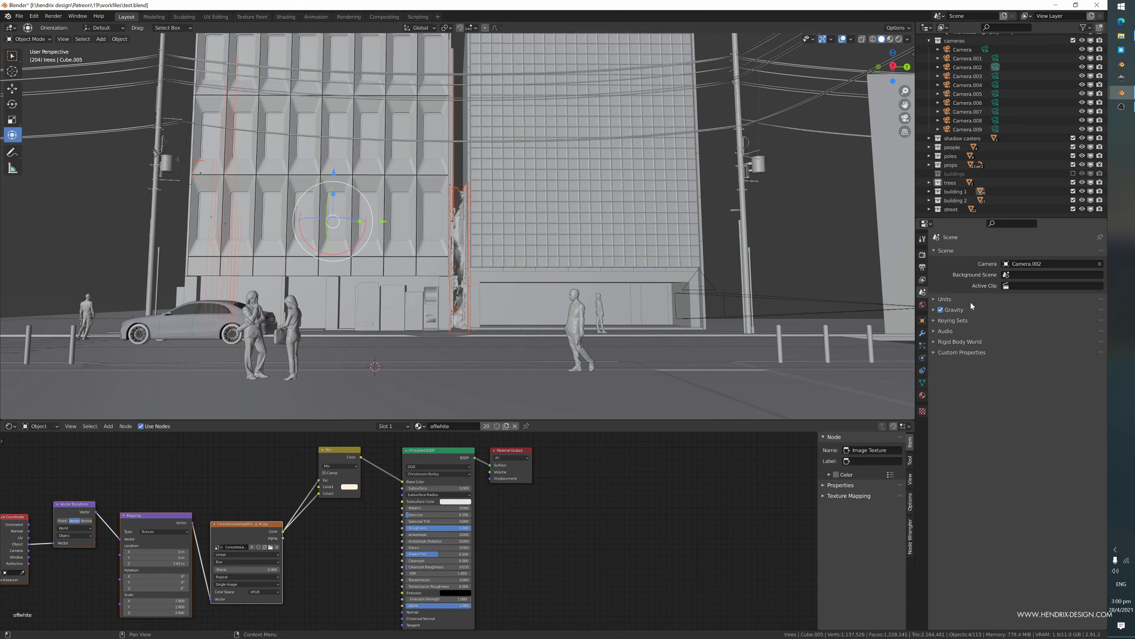
{"action": "left_click", "coordinate": [816, 244]}
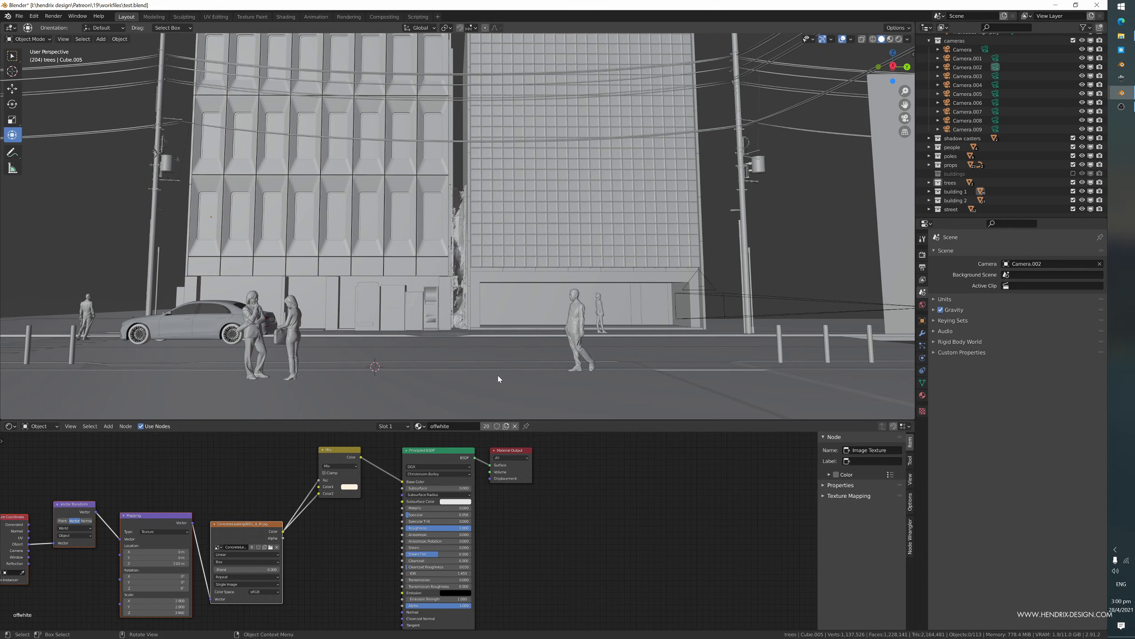
- Inspect a street bollard's metal.002 material, deselect it and check the populated street through the camera
{"action": "left_click", "coordinate": [780, 337]}
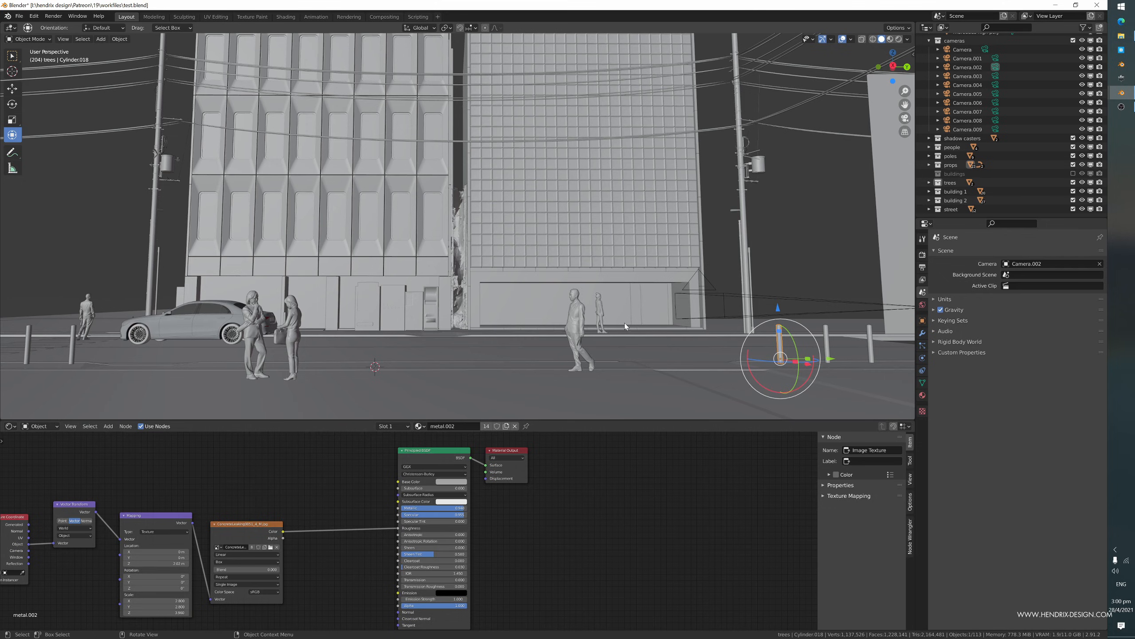
{"action": "left_click", "coordinate": [818, 320]}
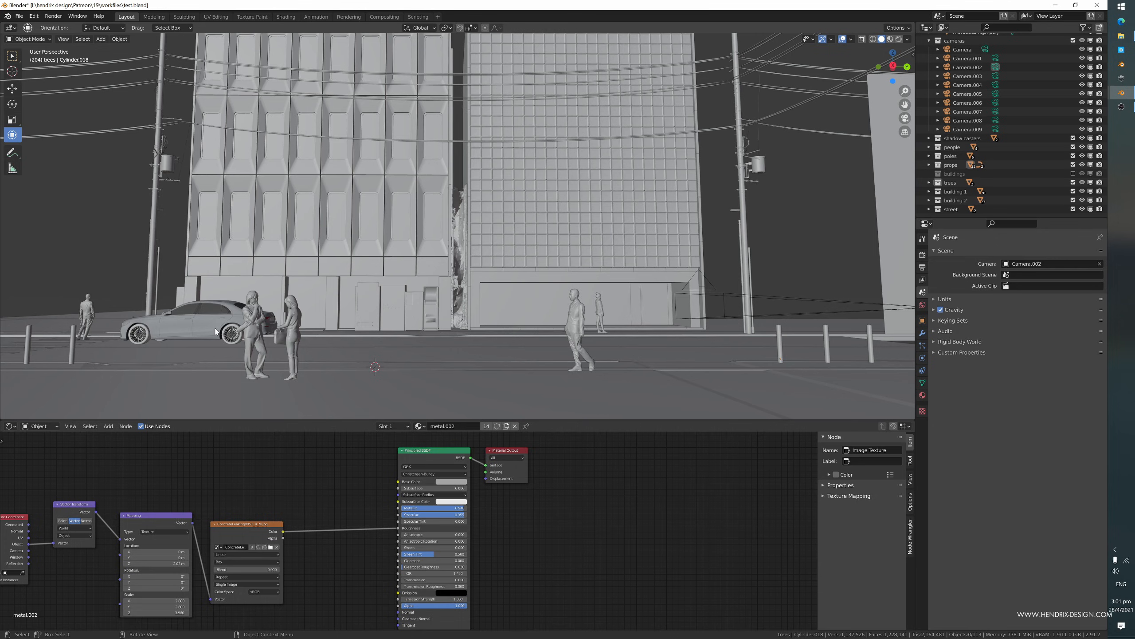
{"action": "middle_click_drag", "start_coordinate": [226, 273], "coordinate": [328, 309]}
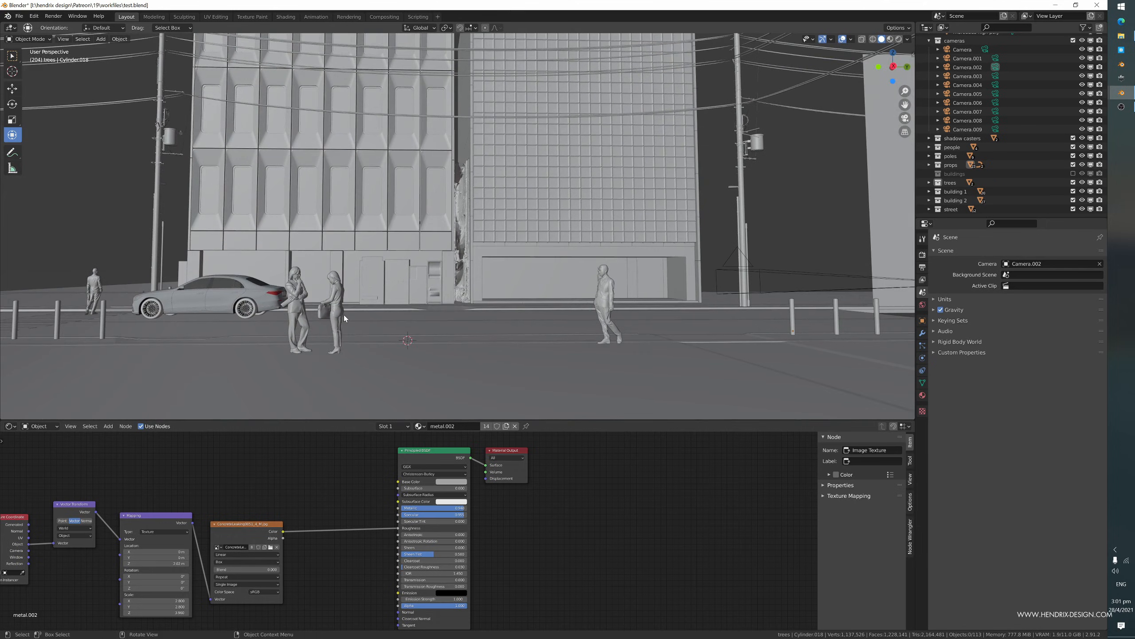
{"action": "key", "text": "KP_0"}
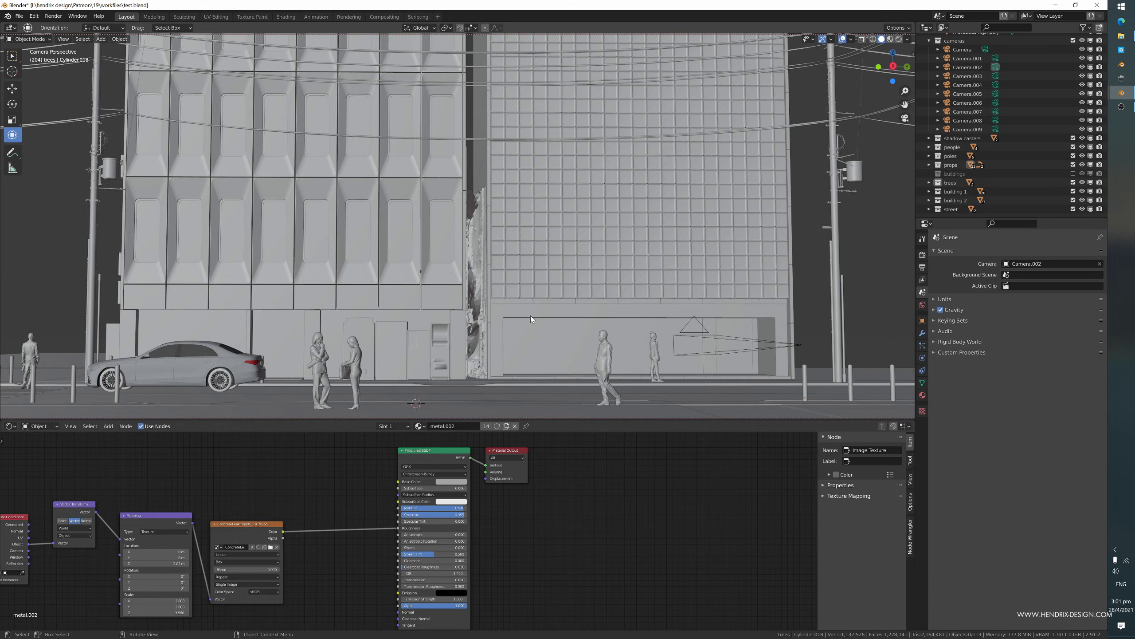
{"action": "key", "text": "KP_0"}
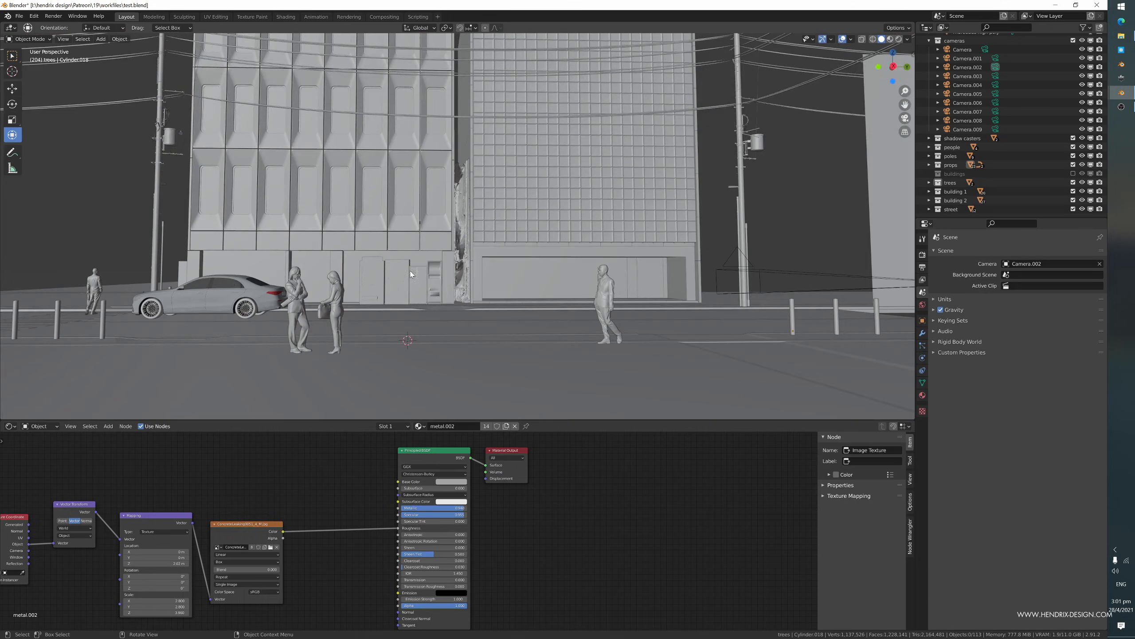
- Inspect the wall-mounted air conditioner and the vending machines along the paneled building's ground floor
{"action": "middle_click_drag", "start_coordinate": [318, 257], "coordinate": [289, 271]}
{"action": "left_click", "coordinate": [178, 236]}
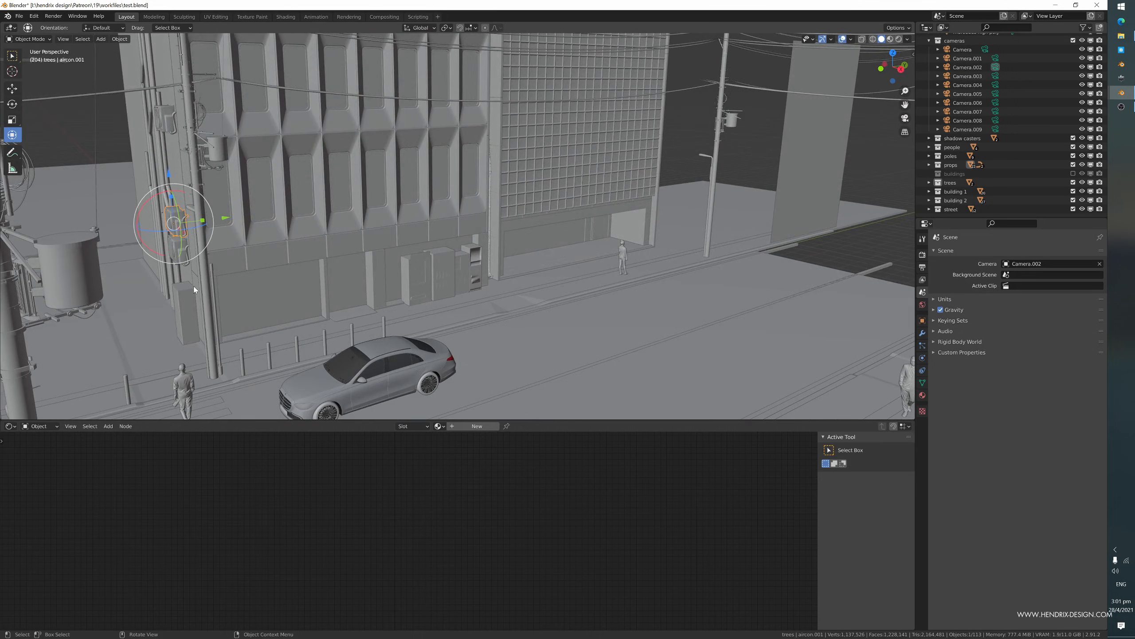
{"action": "left_click", "coordinate": [188, 295]}
{"action": "scroll", "coordinate": [439, 307], "scroll_direction": "up", "scroll_amount": 4}
{"action": "middle_click_drag", "start_coordinate": [439, 307], "coordinate": [323, 265]}
{"action": "left_click", "coordinate": [346, 269]}
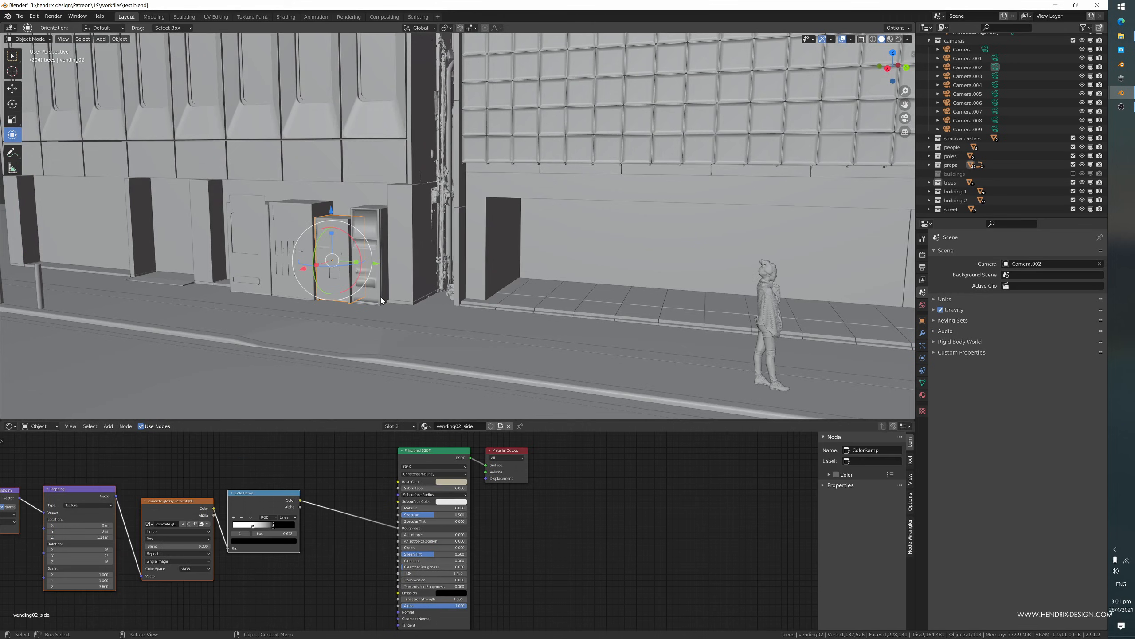
- Inspect the end vending machine and the pipe curve running up the gap between the two main buildings
{"action": "middle_click_drag", "start_coordinate": [377, 298], "coordinate": [401, 296]}
{"action": "middle_click_drag", "start_coordinate": [313, 299], "coordinate": [435, 294], "text": "shift"}
{"action": "left_click", "coordinate": [406, 271]}
{"action": "left_click", "coordinate": [427, 292]}
{"action": "scroll", "coordinate": [403, 294], "scroll_direction": "down", "scroll_amount": 5}
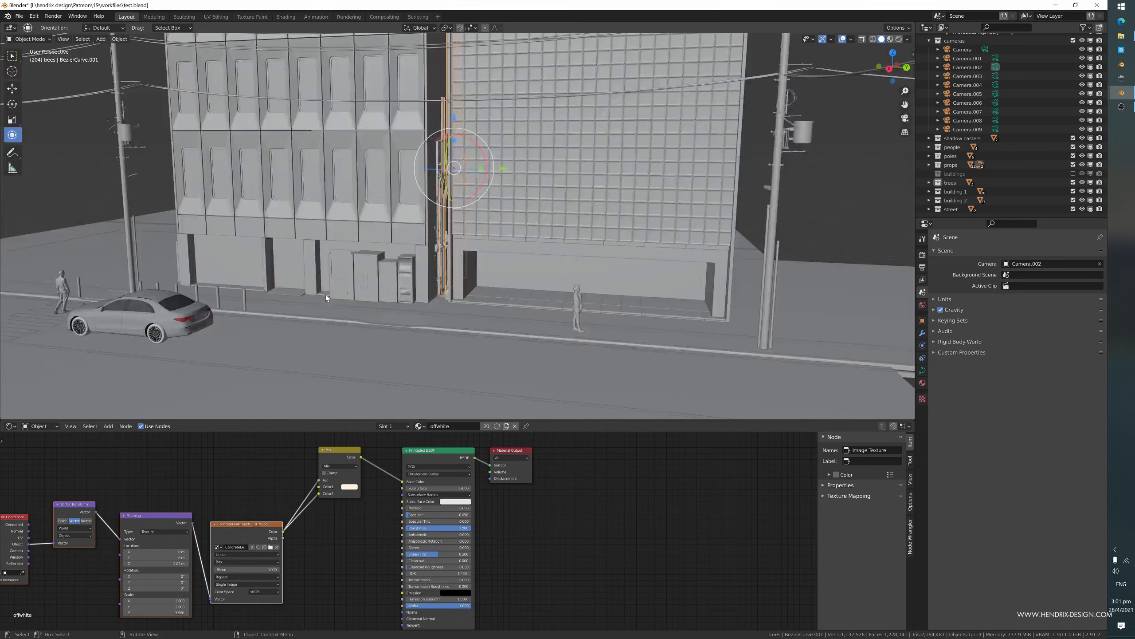
- Examine the scanned facade strip filling the gap between the two main buildings from several angles
{"action": "middle_click_drag", "start_coordinate": [326, 295], "coordinate": [28, 167]}
{"action": "left_click", "coordinate": [422, 219]}
{"action": "middle_click_drag", "start_coordinate": [233, 246], "coordinate": [432, 175]}
{"action": "left_click", "coordinate": [423, 258]}
{"action": "middle_click_drag", "start_coordinate": [423, 260], "coordinate": [345, 288]}
{"action": "scroll", "coordinate": [436, 277], "scroll_direction": "down", "scroll_amount": 5}
{"action": "scroll", "coordinate": [376, 279], "scroll_direction": "down", "scroll_amount": 6}
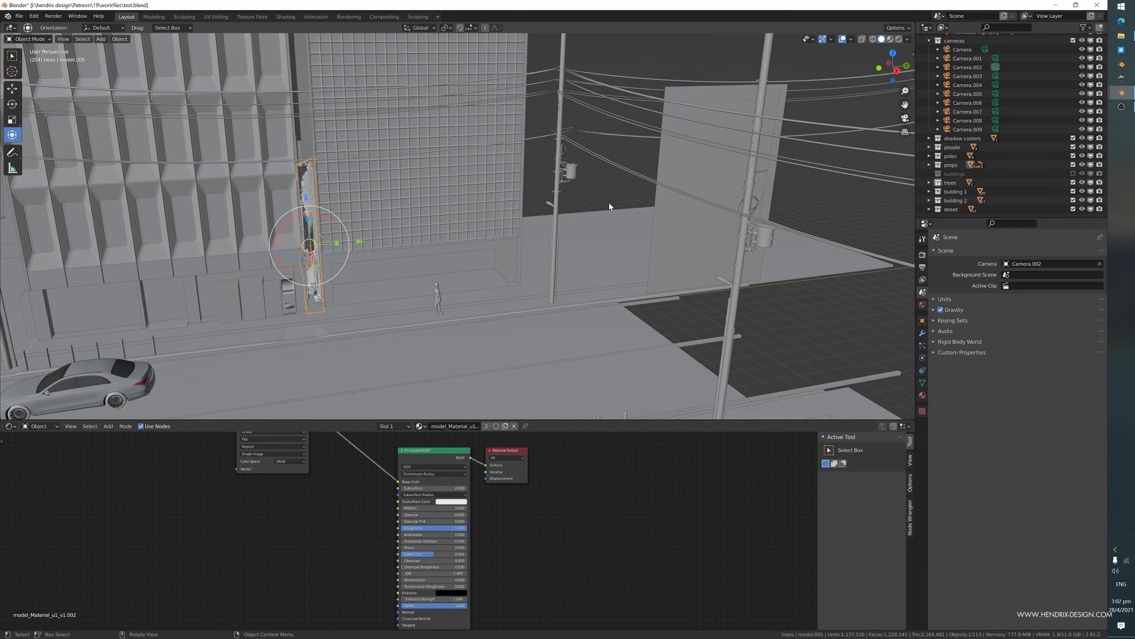
{"action": "middle_click_drag", "start_coordinate": [319, 237], "coordinate": [300, 238]}
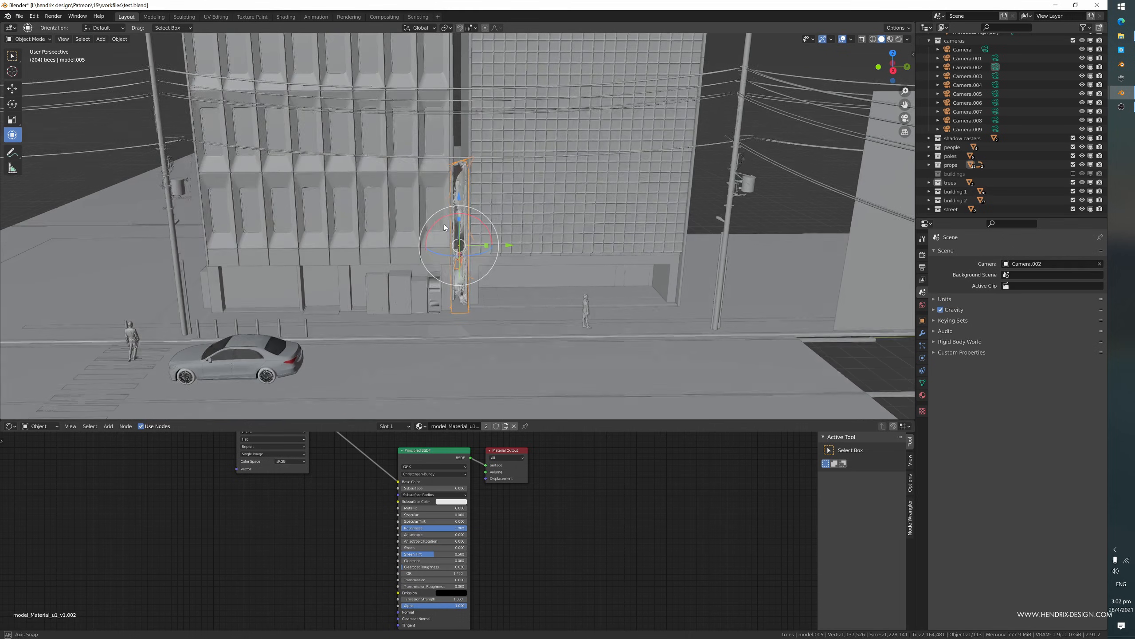
- Enable the buildings collection and clear the selection
{"action": "left_click", "coordinate": [1073, 173]}
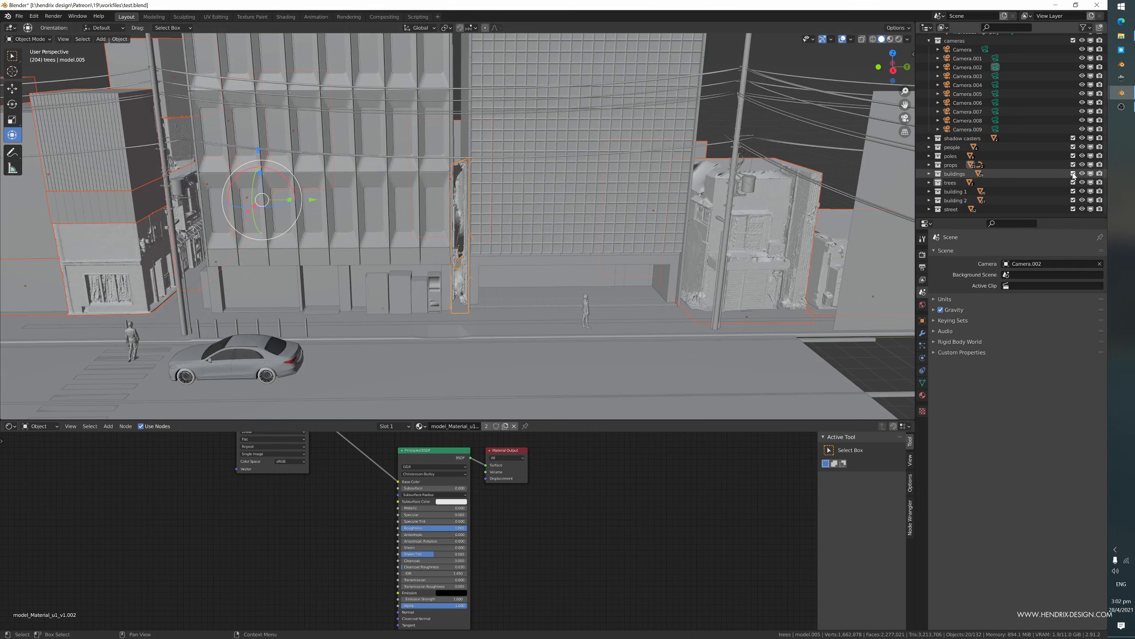
{"action": "mouse_move", "coordinate": [626, 280]}
{"action": "middle_mouse_down", "text": "shift"}
{"action": "mouse_move", "coordinate": [556, 282]}
{"action": "mouse_move", "coordinate": [613, 296]}
{"action": "middle_mouse_up", "text": "shift"}
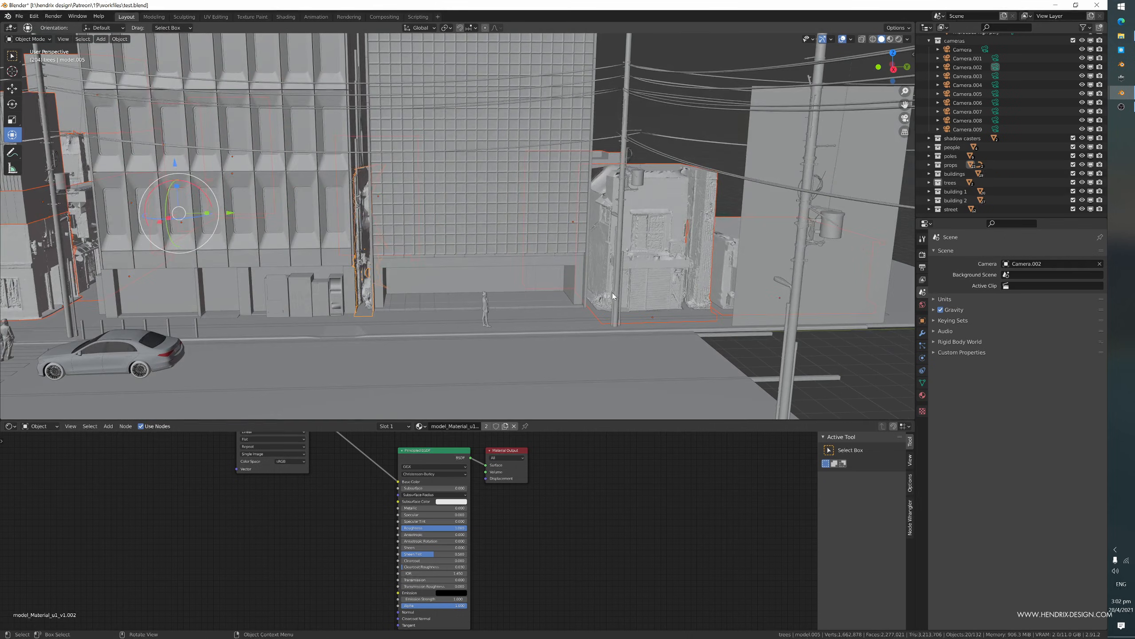
{"action": "left_click", "coordinate": [677, 143]}
- Select the scanned shuttered shopfront beside the grid-facade building and examine its geometry up close
{"action": "middle_click_drag", "start_coordinate": [678, 218], "coordinate": [551, 279], "text": "shift"}
{"action": "scroll", "coordinate": [568, 241], "scroll_direction": "up", "scroll_amount": 4}
{"action": "left_click", "coordinate": [538, 263]}
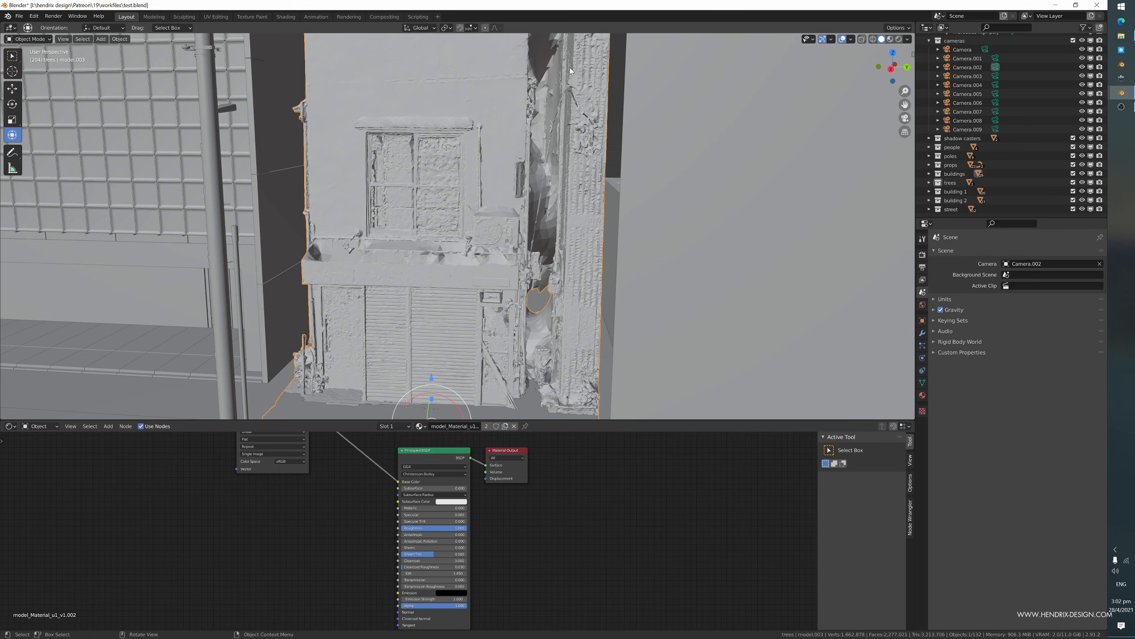
{"action": "middle_click_drag", "start_coordinate": [474, 349], "coordinate": [644, 308]}
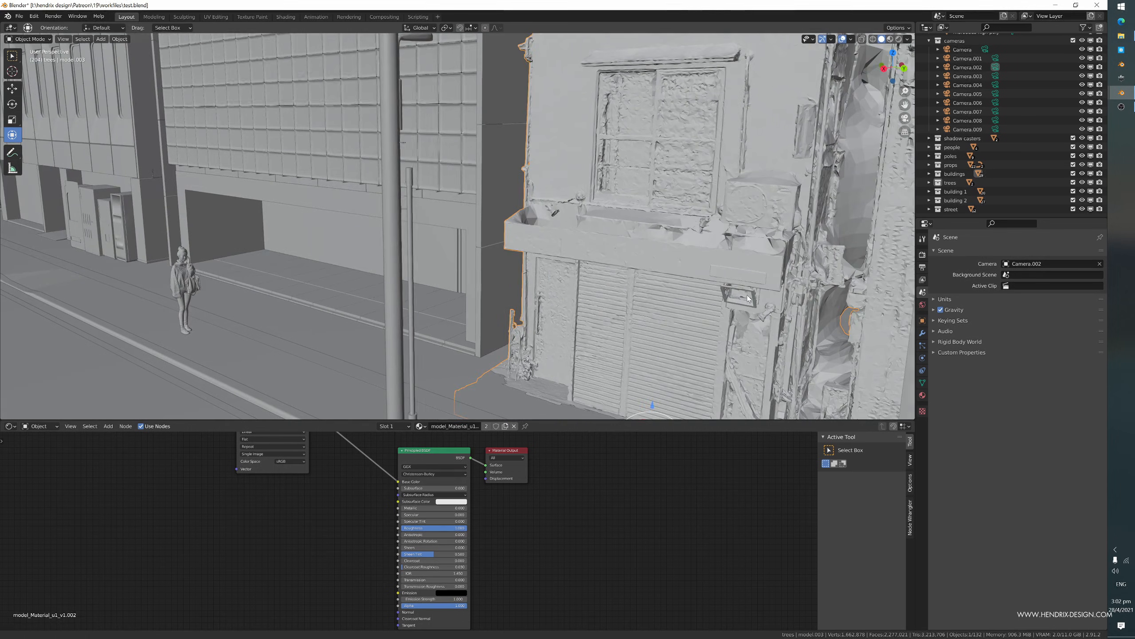
{"action": "left_click", "coordinate": [510, 215]}
- Inspect the scanned strip in the gap again, as well as the low scanned building at the street's end
{"action": "middle_click_drag", "start_coordinate": [358, 293], "coordinate": [297, 291]}
{"action": "left_click", "coordinate": [214, 251]}
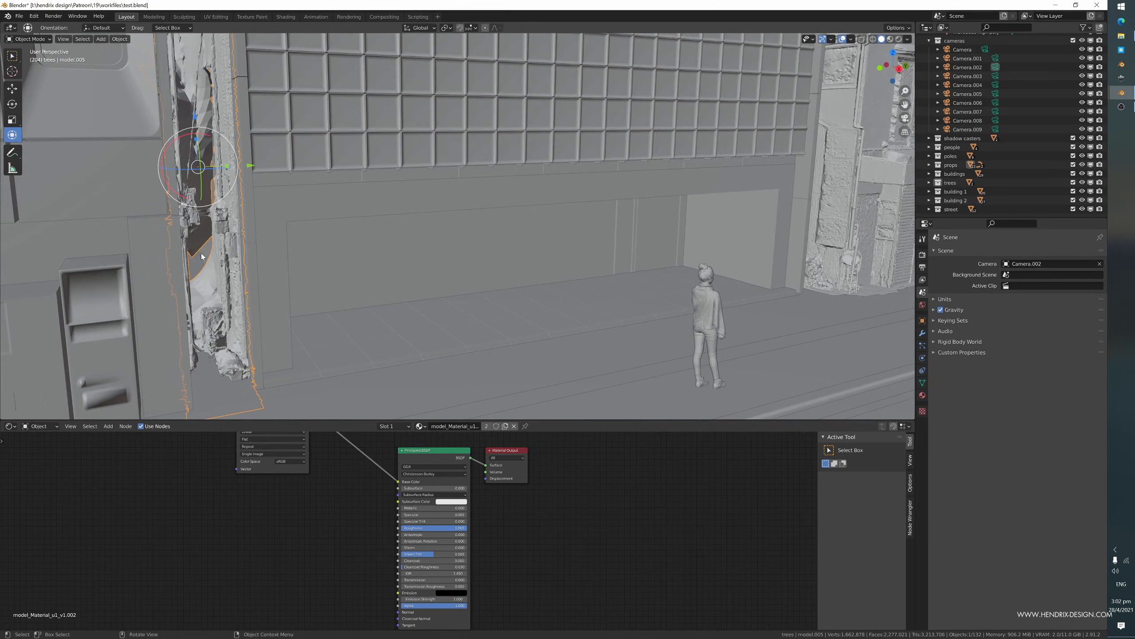
{"action": "middle_click_drag", "start_coordinate": [202, 256], "coordinate": [372, 323]}
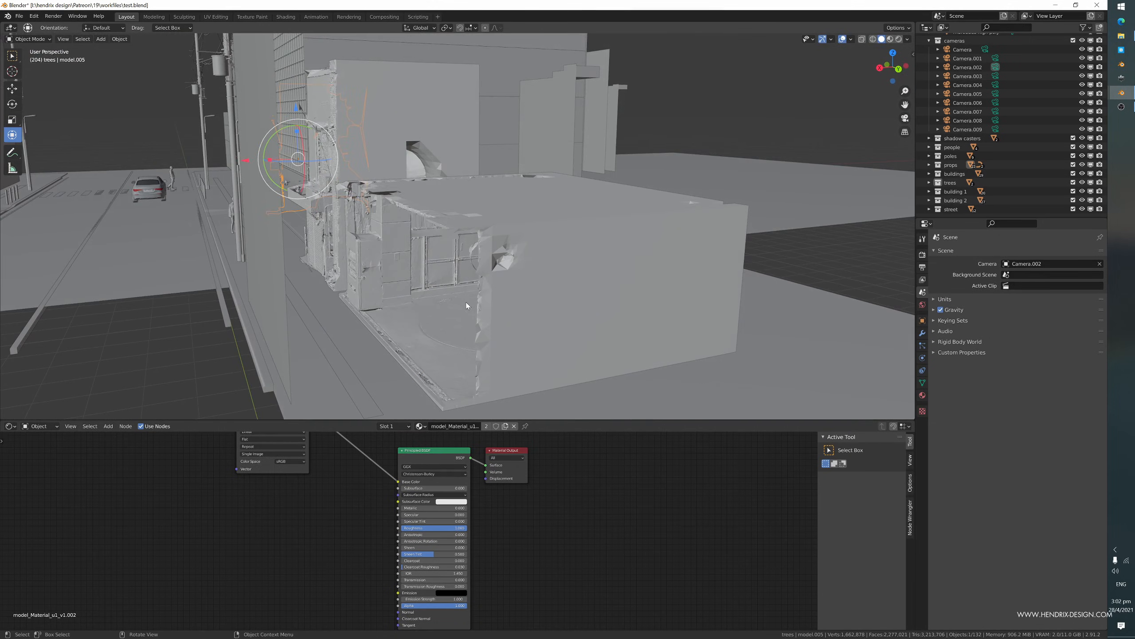
{"action": "left_click", "coordinate": [374, 295]}
{"action": "middle_click_drag", "start_coordinate": [308, 282], "coordinate": [475, 316], "text": "shift"}
{"action": "middle_click_drag", "start_coordinate": [344, 255], "coordinate": [421, 242]}
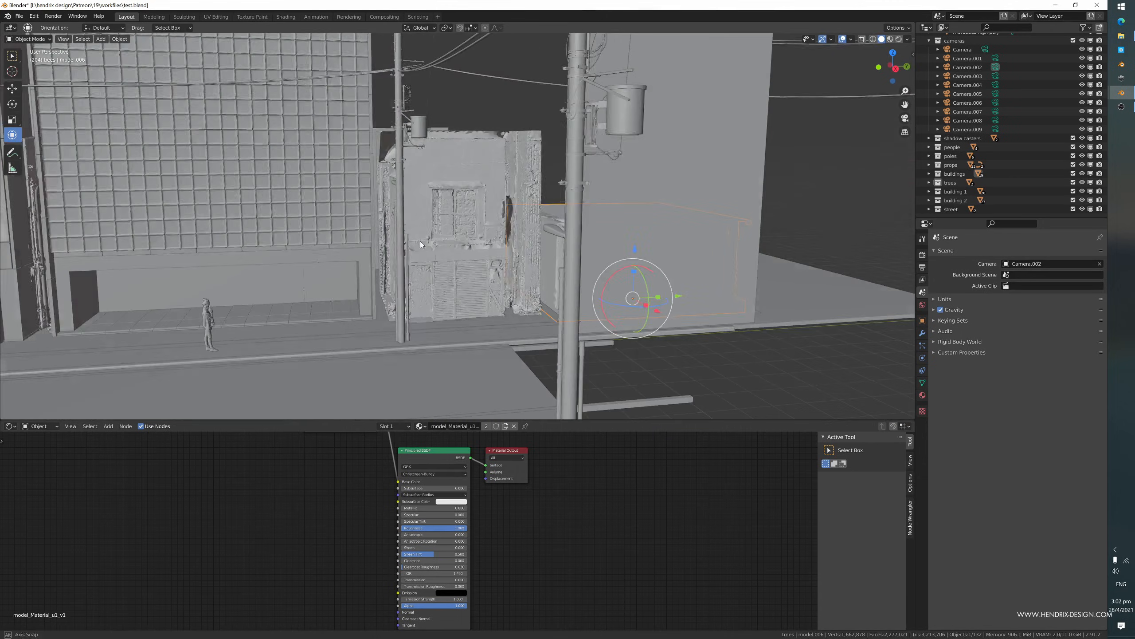
- Inspect the small scanned building near the crosswalk and the photo-textured shopfront farther along the street
{"action": "middle_click_drag", "start_coordinate": [250, 246], "coordinate": [662, 248], "text": "shift"}
{"action": "middle_click_drag", "start_coordinate": [170, 283], "coordinate": [501, 264], "text": "shift"}
{"action": "left_click", "coordinate": [291, 282]}
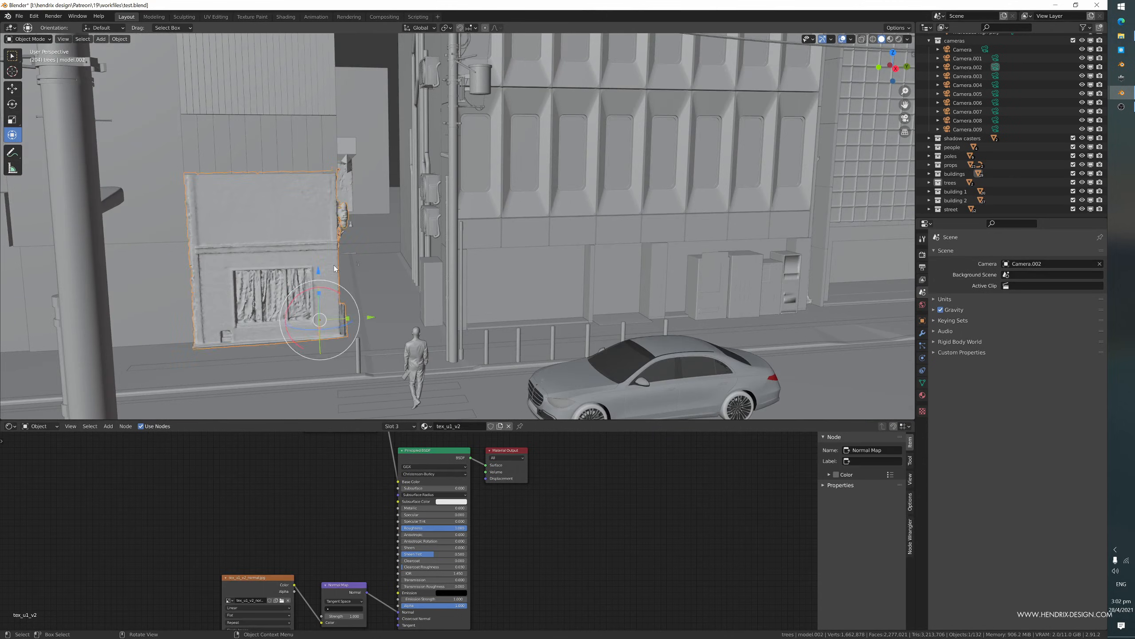
{"action": "middle_click_drag", "start_coordinate": [291, 282], "coordinate": [269, 323]}
{"action": "left_click", "coordinate": [372, 143]}
{"action": "mouse_move", "coordinate": [372, 146]}
{"action": "middle_mouse_down", "text": "shift"}
{"action": "mouse_move", "coordinate": [381, 333]}
{"action": "mouse_move", "coordinate": [400, 376]}
{"action": "mouse_move", "coordinate": [419, 365]}
{"action": "mouse_move", "coordinate": [400, 378]}
{"action": "mouse_move", "coordinate": [253, 359]}
{"action": "mouse_move", "coordinate": [347, 328]}
{"action": "mouse_move", "coordinate": [395, 234]}
{"action": "mouse_move", "coordinate": [400, 272]}
{"action": "mouse_move", "coordinate": [379, 284]}
{"action": "mouse_move", "coordinate": [427, 301]}
{"action": "mouse_move", "coordinate": [313, 265]}
{"action": "middle_mouse_up", "text": "shift"}
{"action": "left_click", "coordinate": [379, 284]}
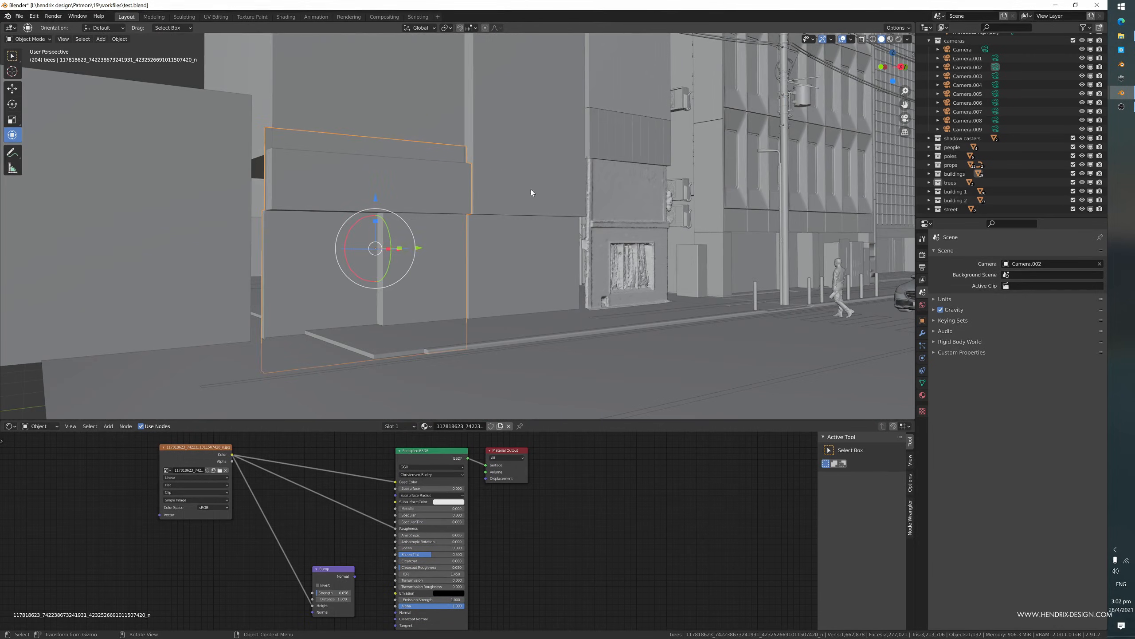
- Switch the viewport to rendered shading and view the row of textured shopfronts
{"action": "left_click", "coordinate": [899, 40]}
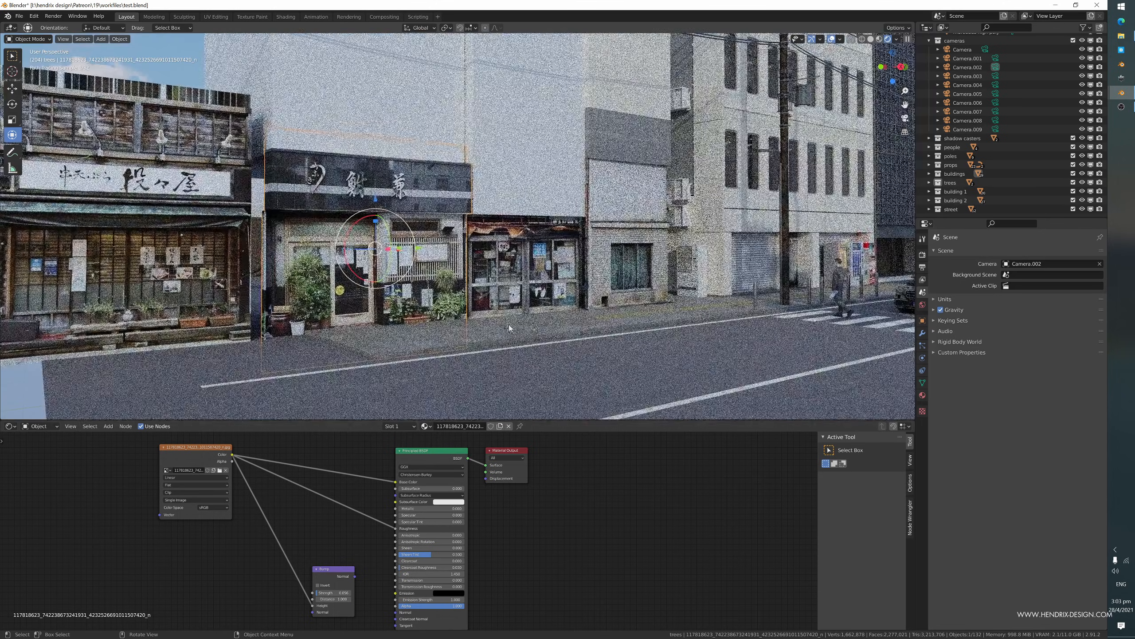
{"action": "middle_click_drag", "start_coordinate": [509, 320], "coordinate": [481, 324]}
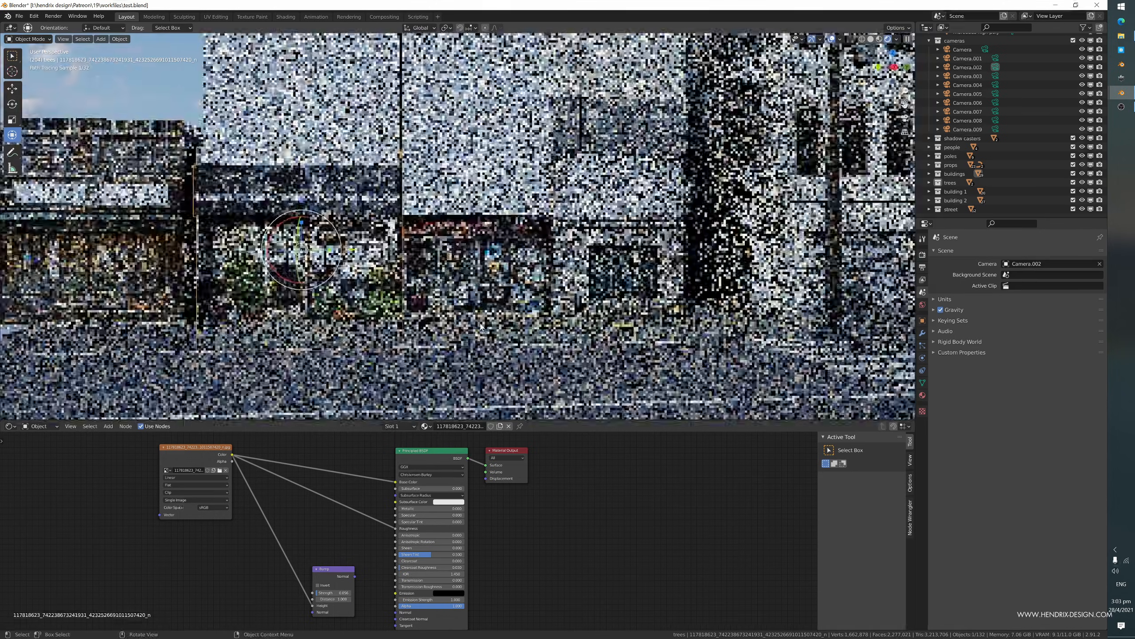
{"action": "scroll", "coordinate": [480, 324], "scroll_direction": "down", "scroll_amount": 1}
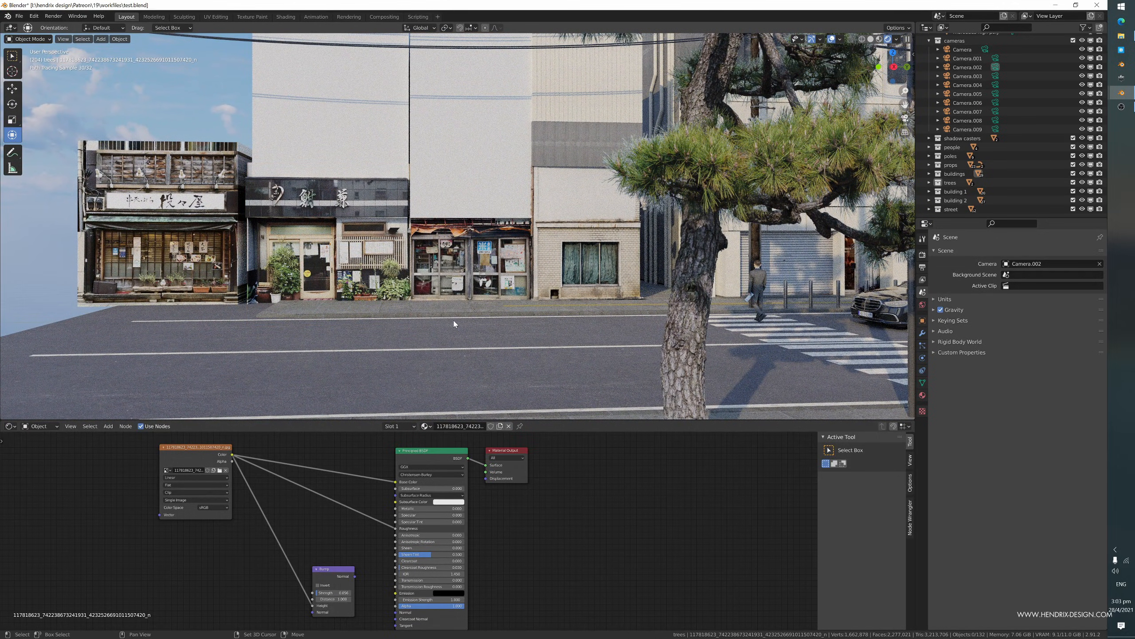
{"action": "middle_click_drag", "start_coordinate": [454, 321], "coordinate": [459, 293], "text": "shift"}
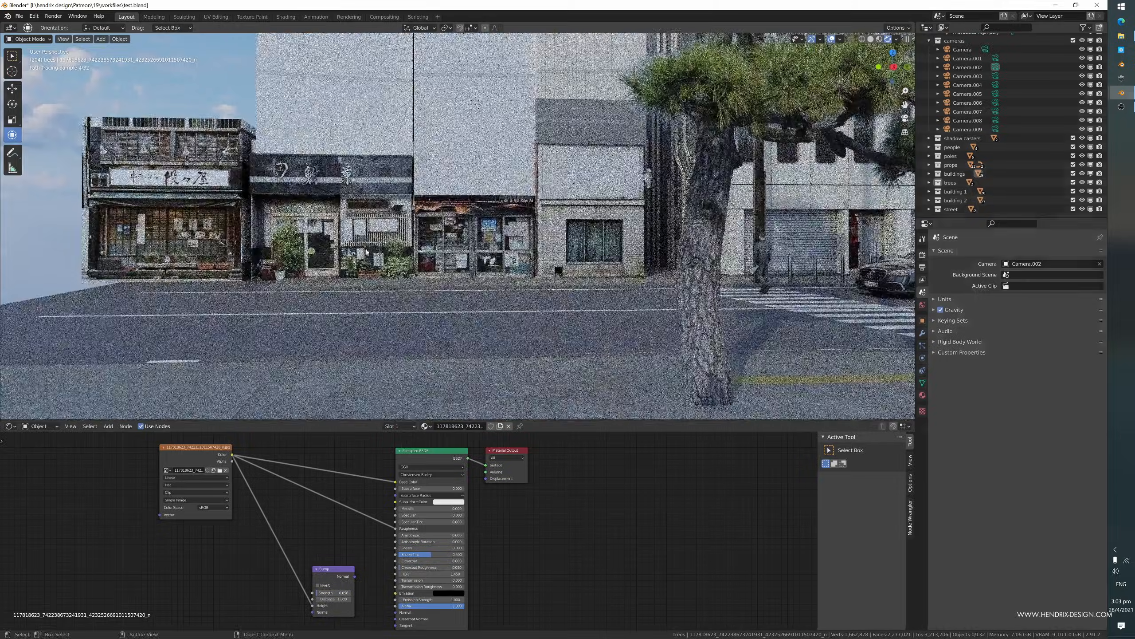
{"action": "middle_click_drag", "start_coordinate": [268, 207], "coordinate": [438, 230]}
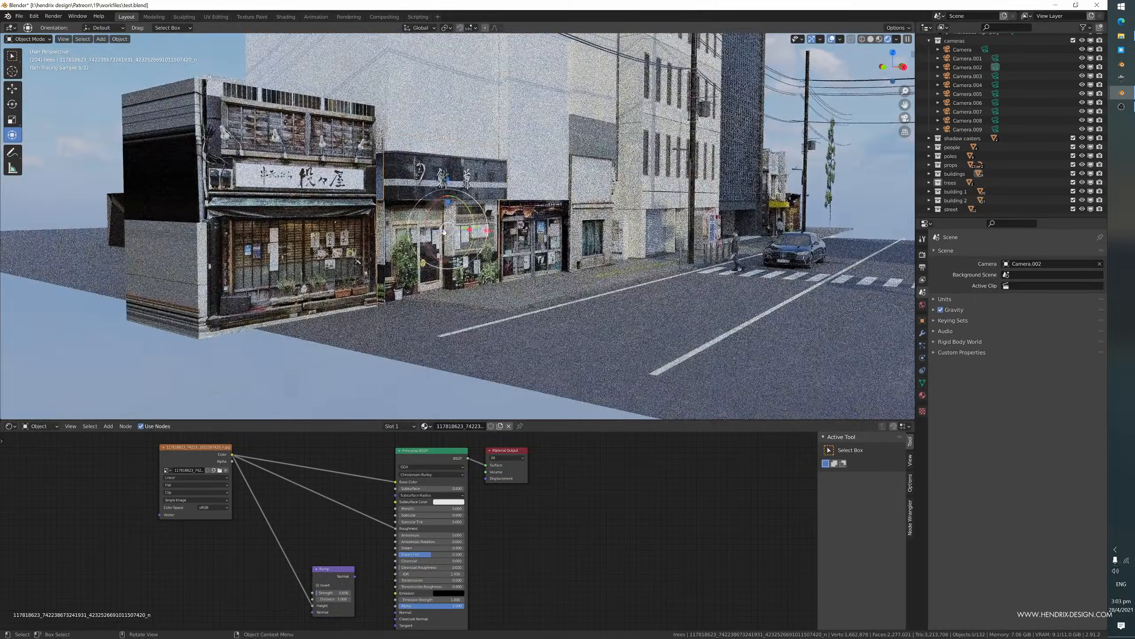
- Examine the rendered shopfronts up close, along with the pine tree, the crosswalk and the black car
{"action": "left_click", "coordinate": [438, 230]}
{"action": "scroll", "coordinate": [438, 230], "scroll_direction": "up", "scroll_amount": 4}
{"action": "middle_click_drag", "start_coordinate": [417, 271], "coordinate": [417, 247]}
{"action": "middle_click_drag", "start_coordinate": [445, 211], "coordinate": [241, 229]}
{"action": "scroll", "coordinate": [389, 223], "scroll_direction": "down", "scroll_amount": 4}
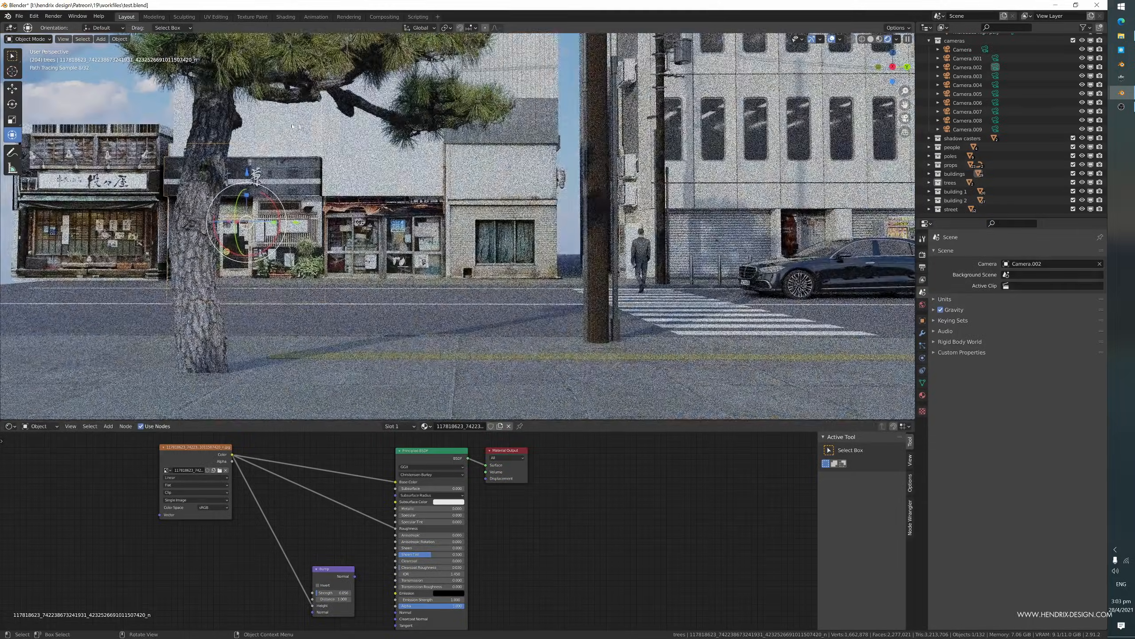
{"action": "middle_click_drag", "start_coordinate": [606, 209], "coordinate": [569, 244], "text": "shift"}
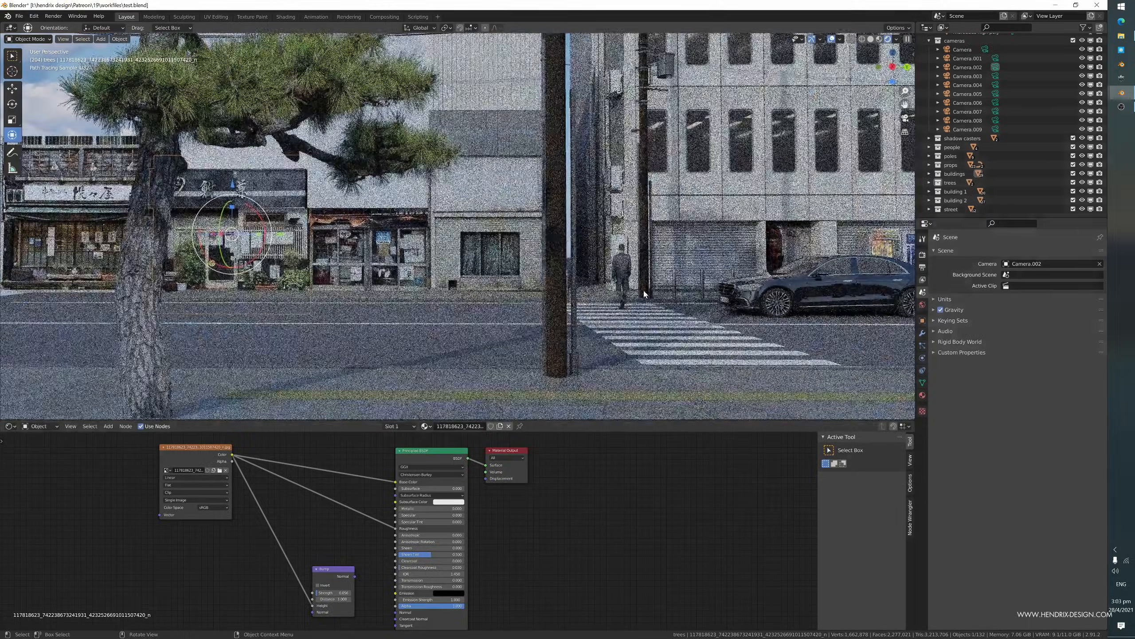
{"action": "middle_click_drag", "start_coordinate": [600, 303], "coordinate": [626, 291], "text": "shift"}
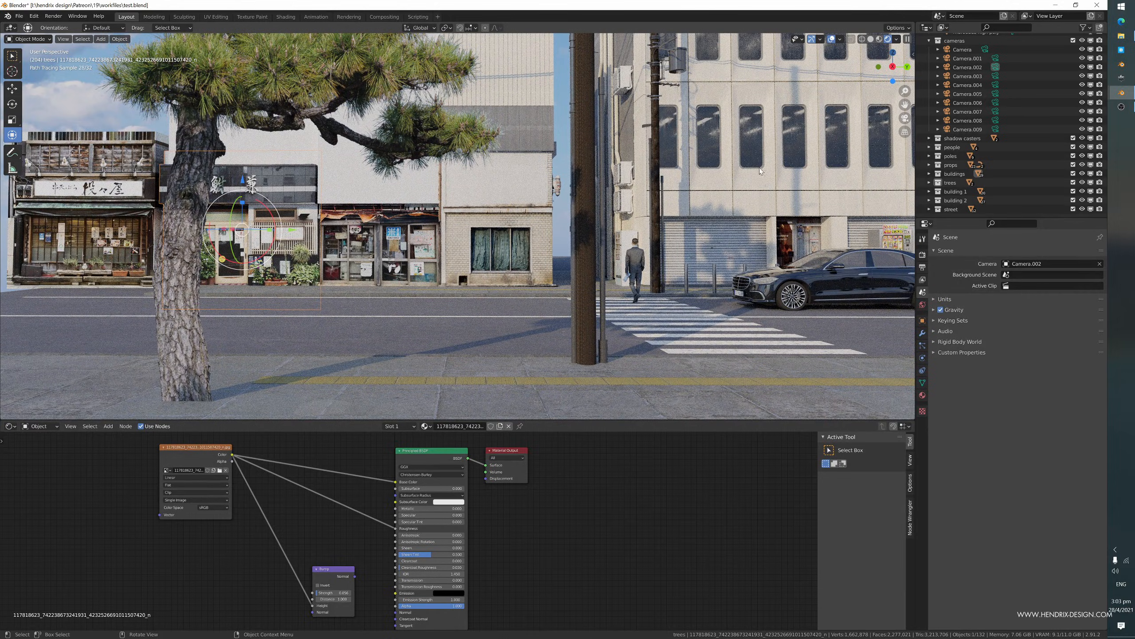
{"action": "middle_click_drag", "start_coordinate": [761, 181], "coordinate": [715, 181], "text": "shift"}
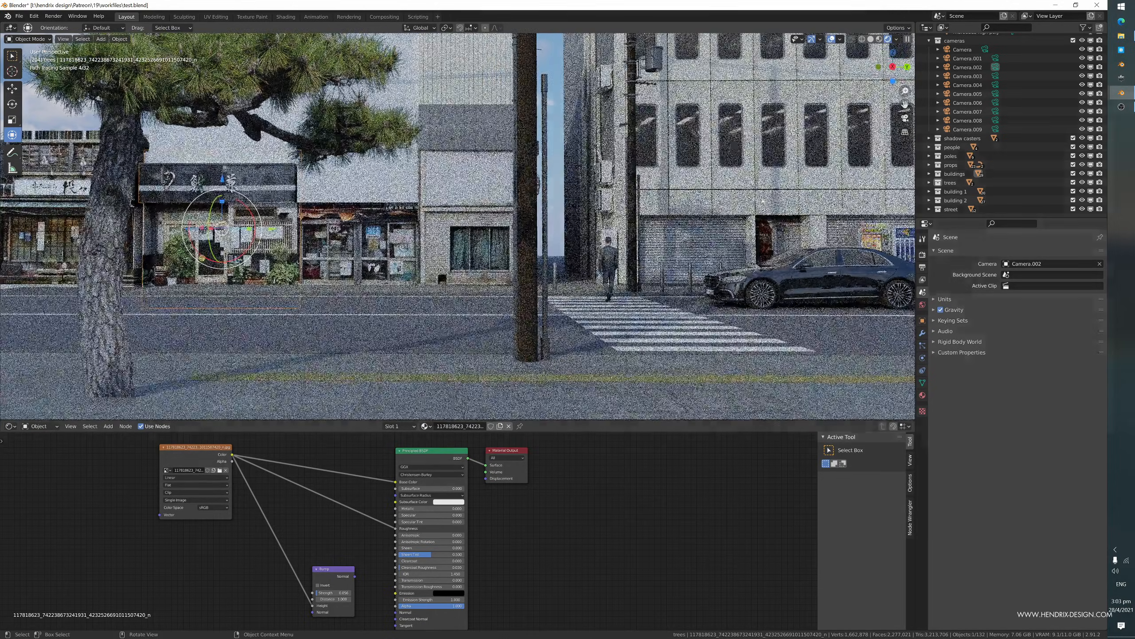
{"action": "middle_click_drag", "start_coordinate": [752, 182], "coordinate": [644, 178], "text": "shift"}
{"action": "middle_click_drag", "start_coordinate": [725, 214], "coordinate": [593, 219]}
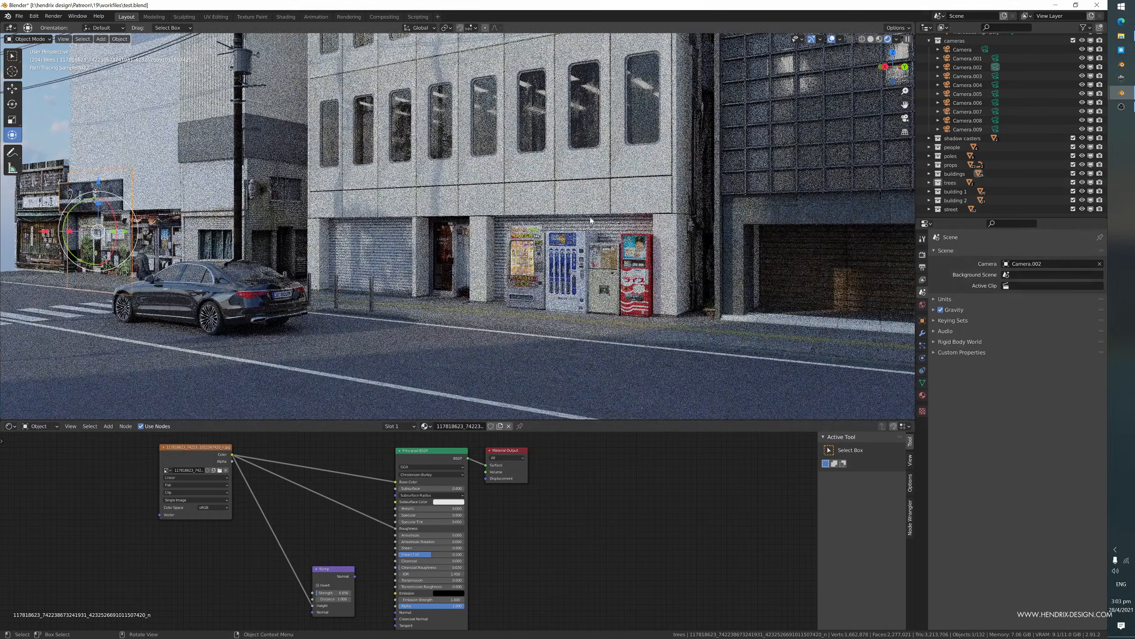
- Examine the rendered vending machines and the ground floors of the two main buildings at different distances
{"action": "left_click", "coordinate": [45, 133]}
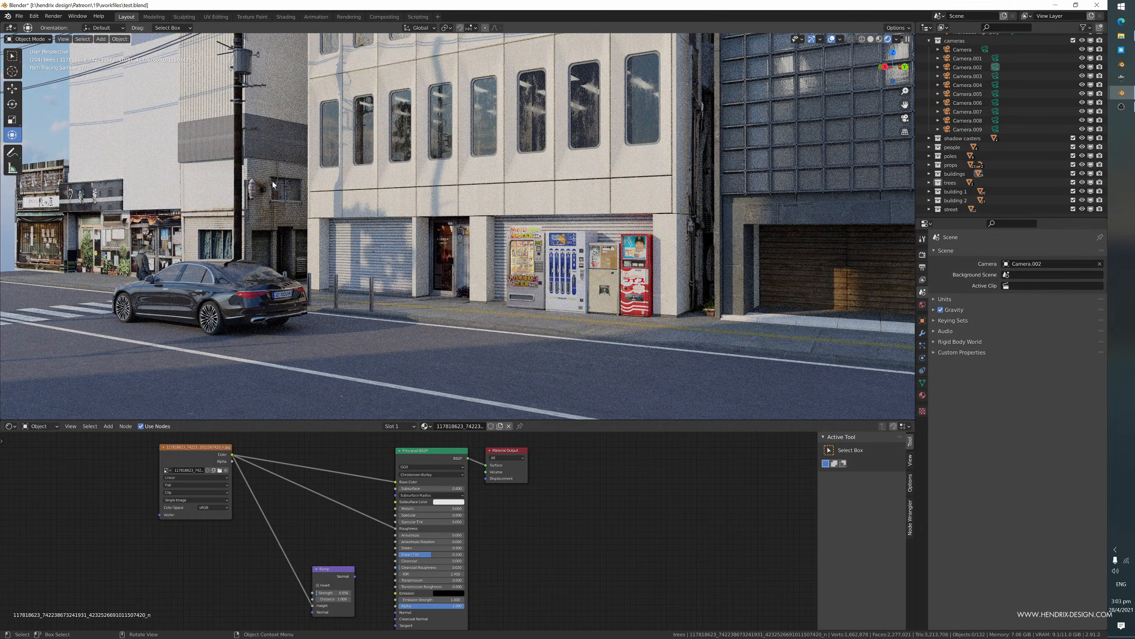
{"action": "middle_click_drag", "start_coordinate": [287, 179], "coordinate": [129, 181], "text": "shift"}
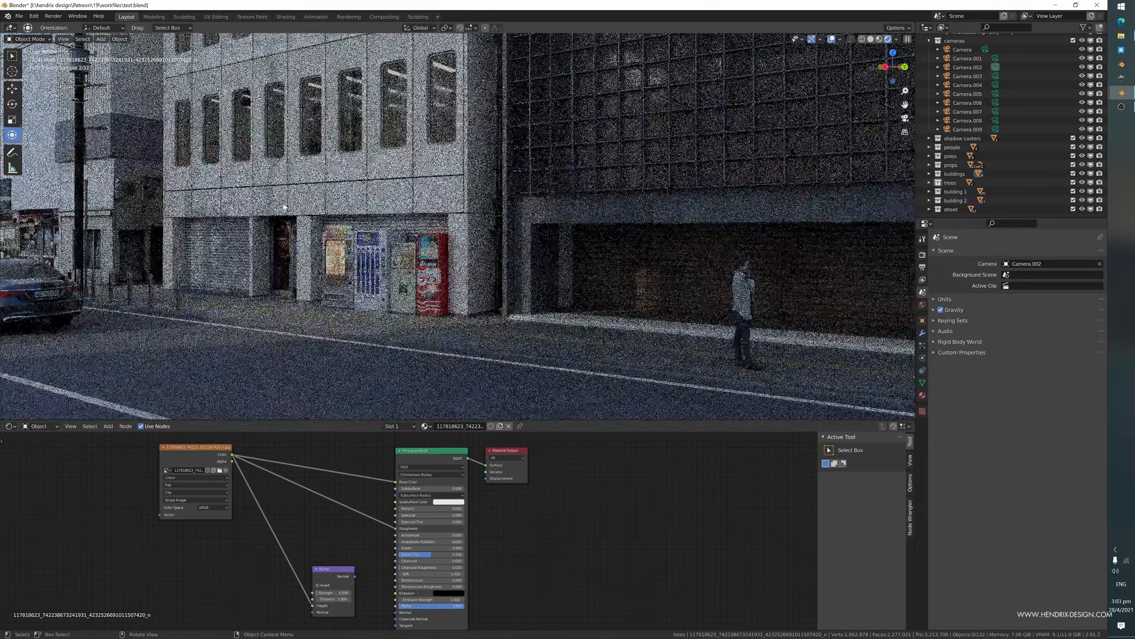
{"action": "scroll", "coordinate": [246, 203], "scroll_direction": "up", "scroll_amount": 2}
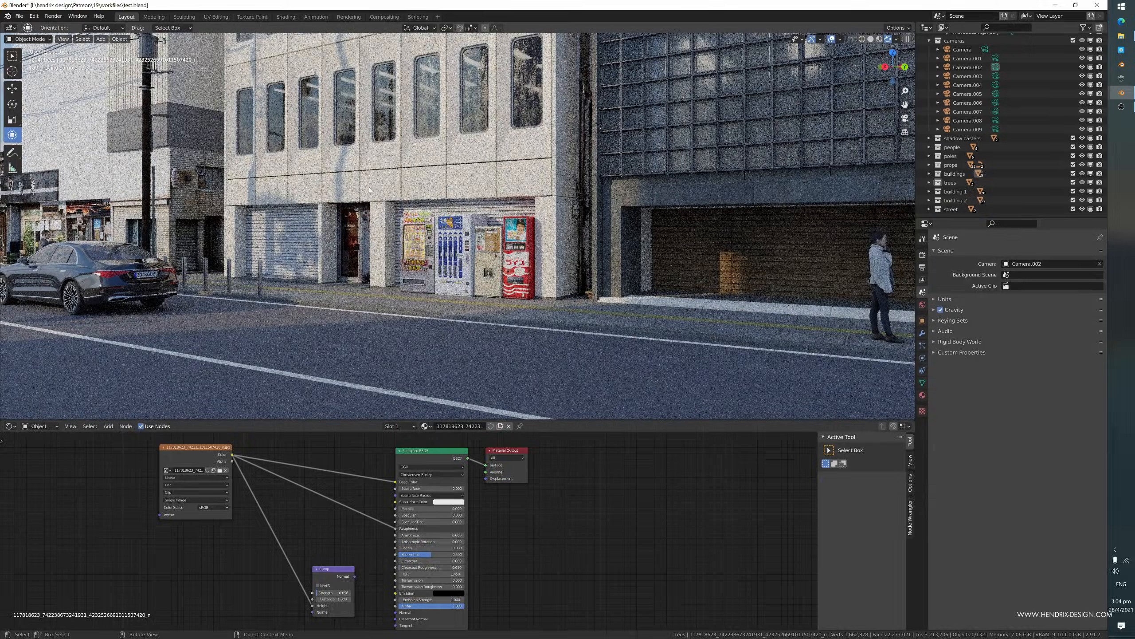
{"action": "scroll", "coordinate": [348, 183], "scroll_direction": "down", "scroll_amount": 2}
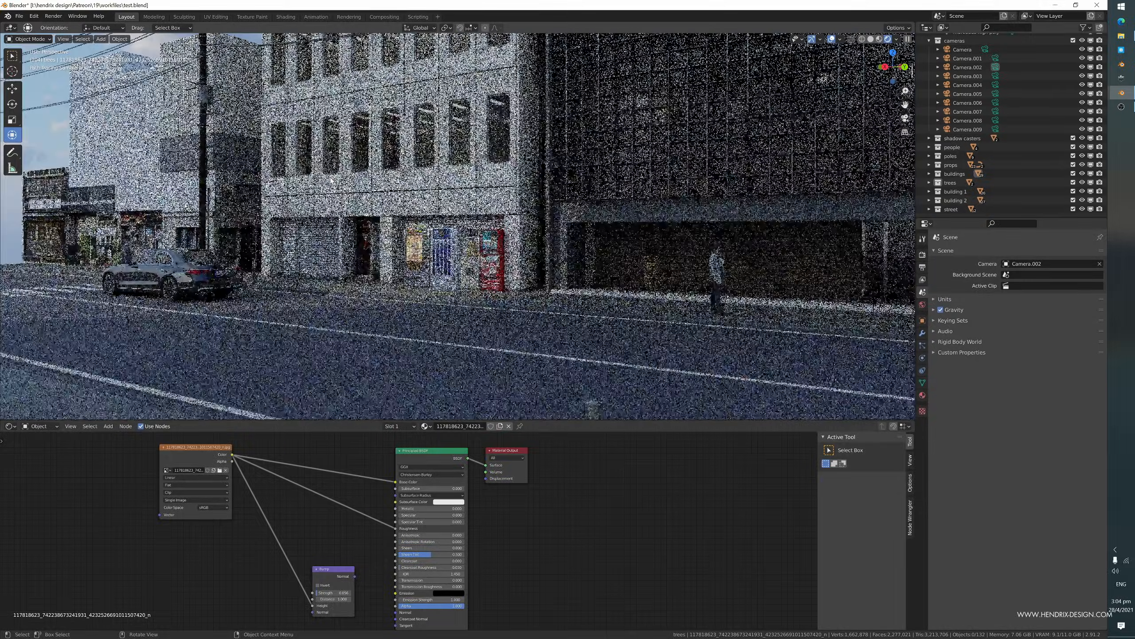
{"action": "scroll", "coordinate": [349, 215], "scroll_direction": "up", "scroll_amount": 3}
{"action": "scroll", "coordinate": [362, 251], "scroll_direction": "down", "scroll_amount": 3}
{"action": "scroll", "coordinate": [374, 273], "scroll_direction": "up", "scroll_amount": 3}
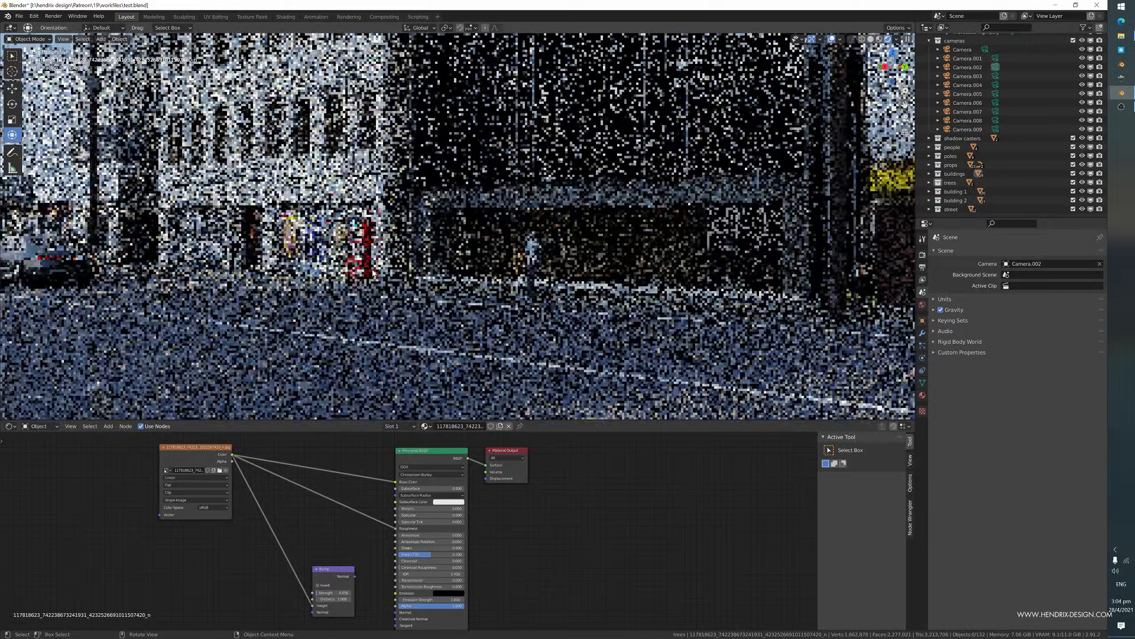
{"action": "scroll", "coordinate": [374, 273], "scroll_direction": "down", "scroll_amount": 3}
{"action": "scroll", "coordinate": [353, 276], "scroll_direction": "up", "scroll_amount": 1}
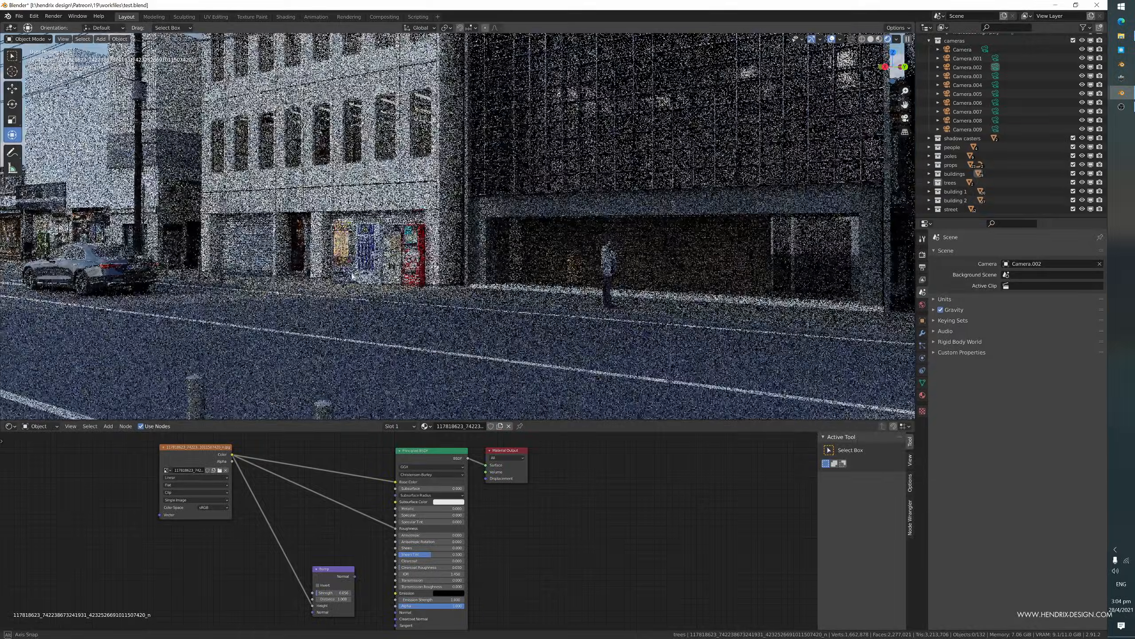
{"action": "scroll", "coordinate": [353, 276], "scroll_direction": "down", "scroll_amount": 1}
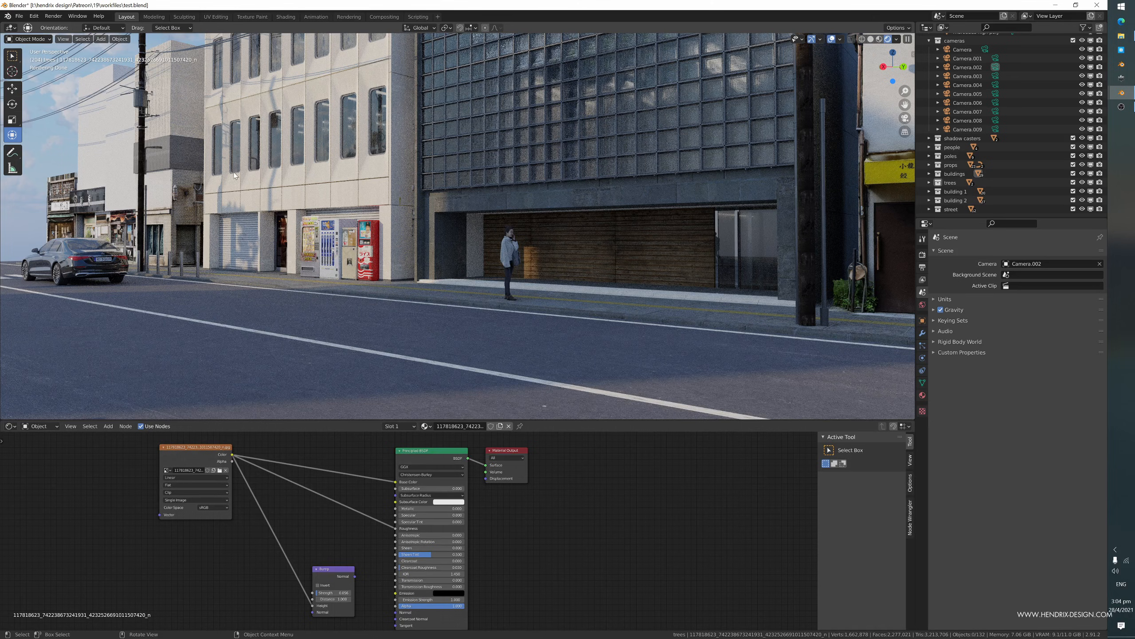
- Review the rendered grid facade, the yellow-sign shopfront and the full street frontage with poles, people and bollards
{"action": "middle_click_drag", "start_coordinate": [309, 195], "coordinate": [346, 198]}
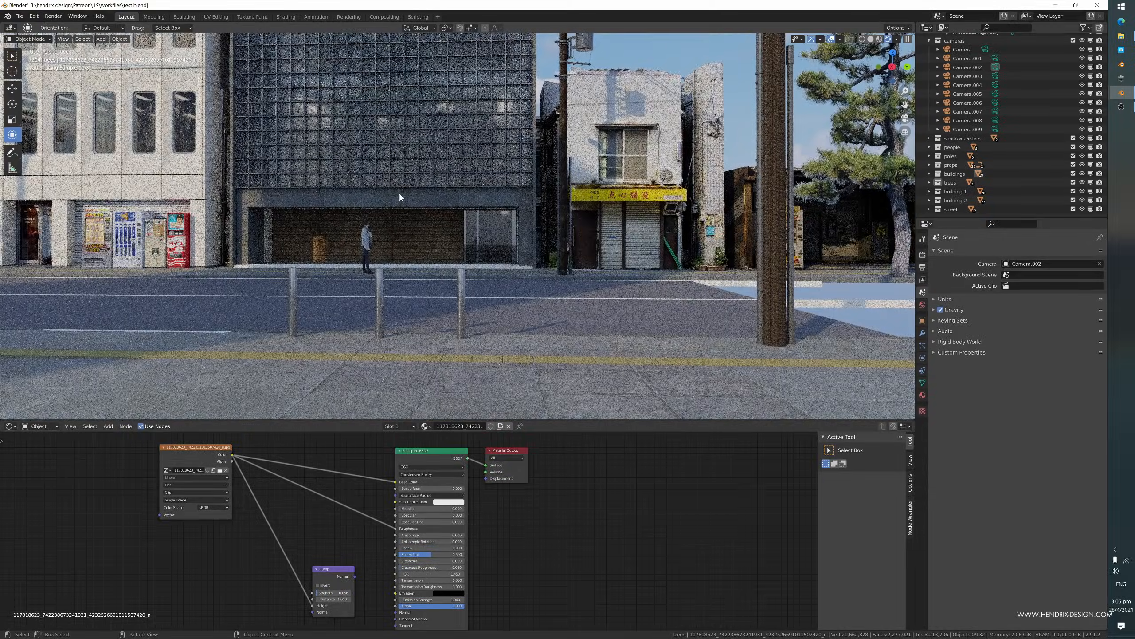
{"action": "middle_click_drag", "start_coordinate": [399, 194], "coordinate": [450, 262]}
{"action": "scroll", "coordinate": [453, 253], "scroll_direction": "down", "scroll_amount": 3}
{"action": "scroll", "coordinate": [454, 253], "scroll_direction": "up", "scroll_amount": 1}
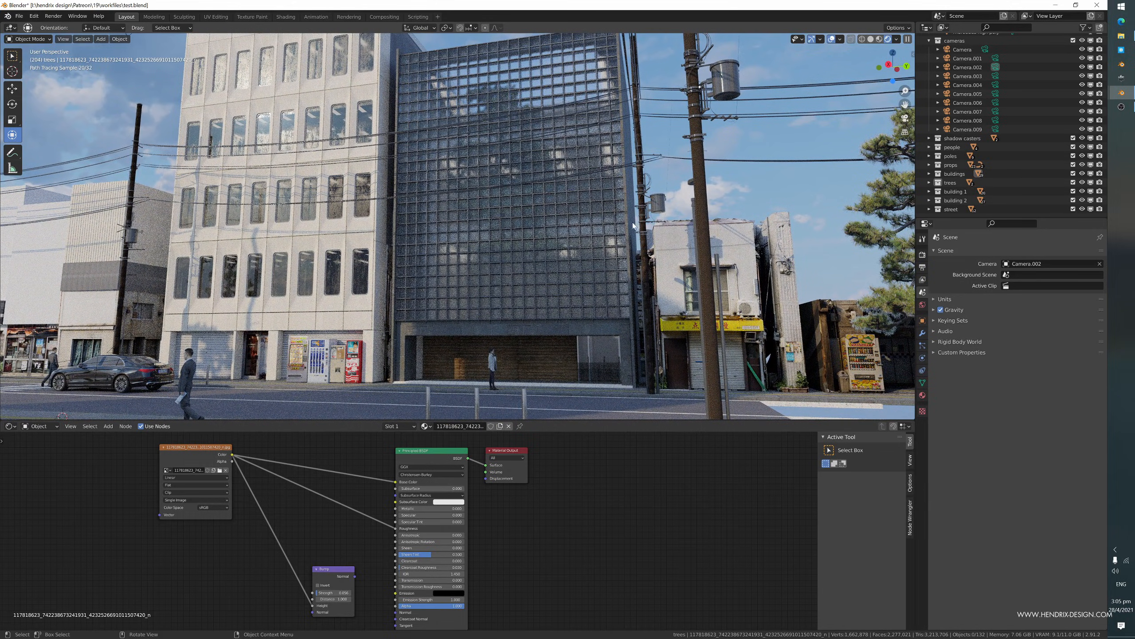
{"action": "middle_click_drag", "start_coordinate": [456, 263], "coordinate": [529, 256], "text": "shift"}
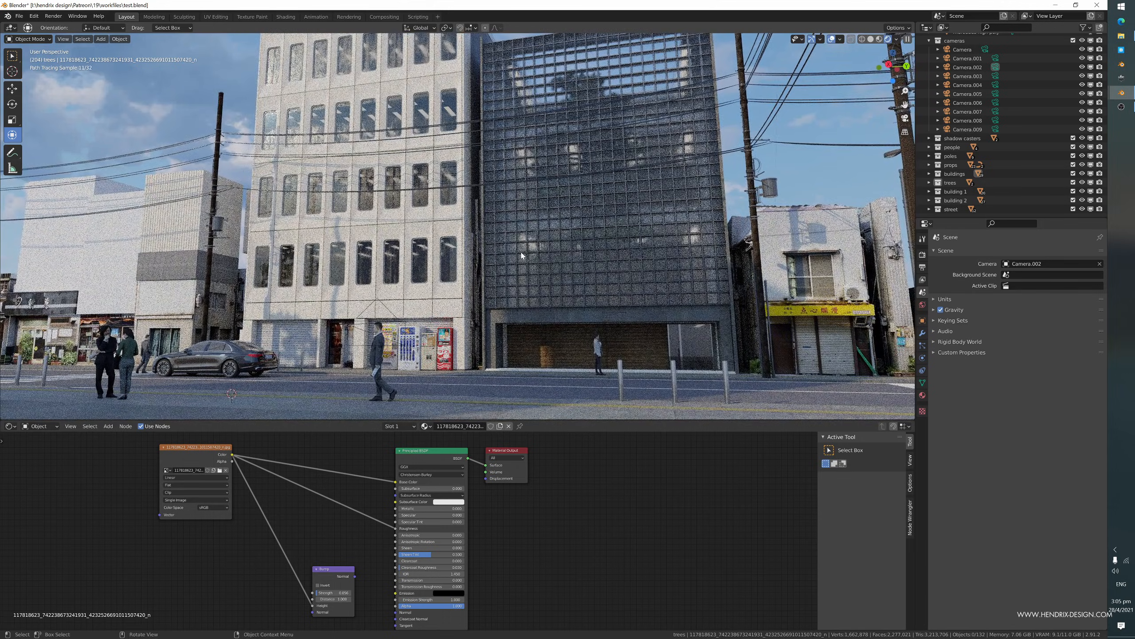
{"action": "scroll", "coordinate": [918, 89], "scroll_direction": "up", "scroll_amount": 3}
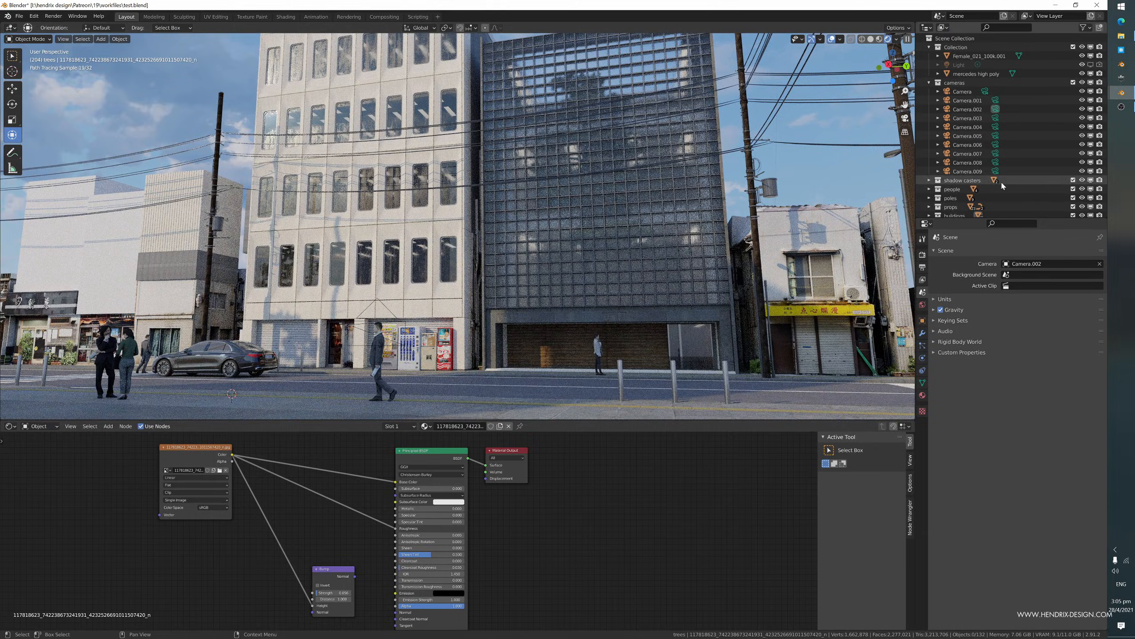
- Collapse the cameras collection, look through the active camera and switch the scene camera to Camera.003
{"action": "left_click", "coordinate": [929, 83]}
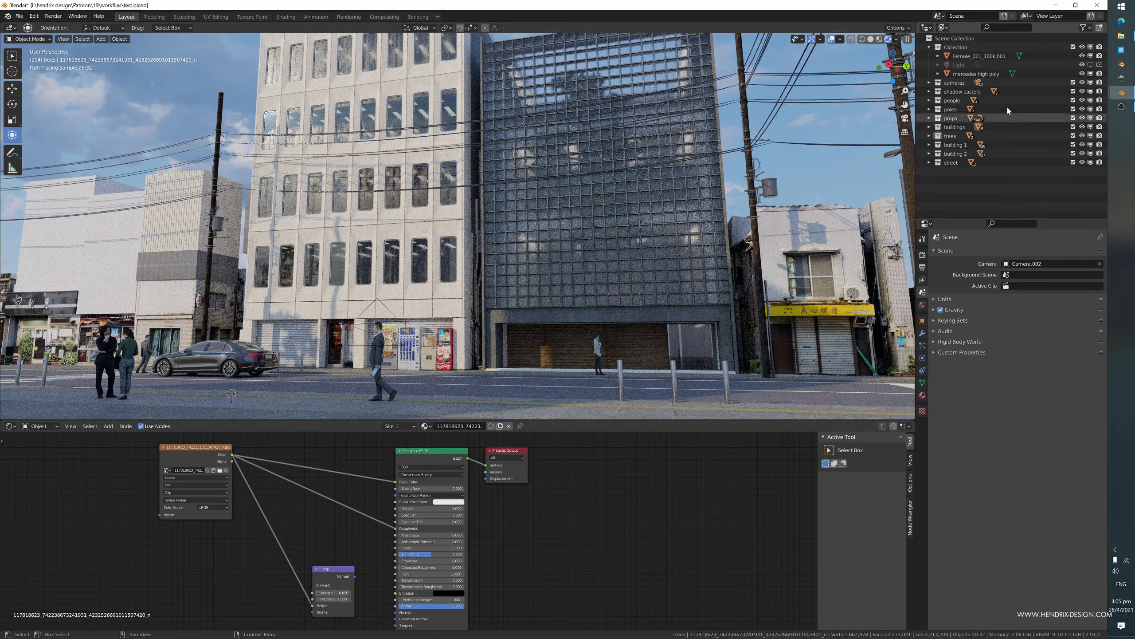
{"action": "key", "text": "KP_0"}
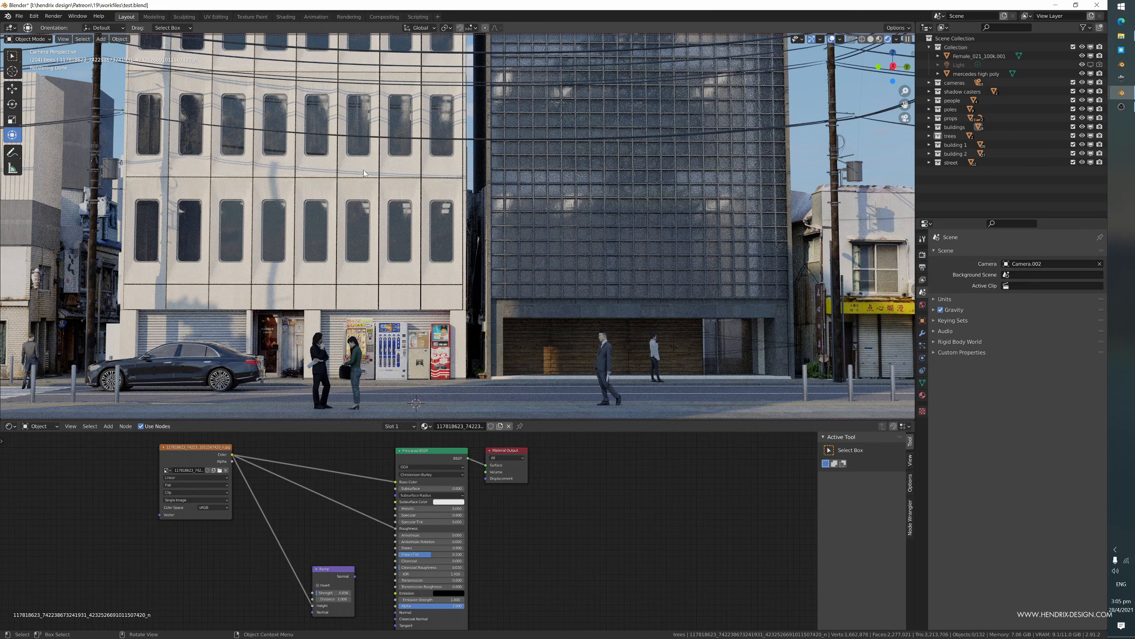
{"action": "left_click", "coordinate": [1037, 264]}
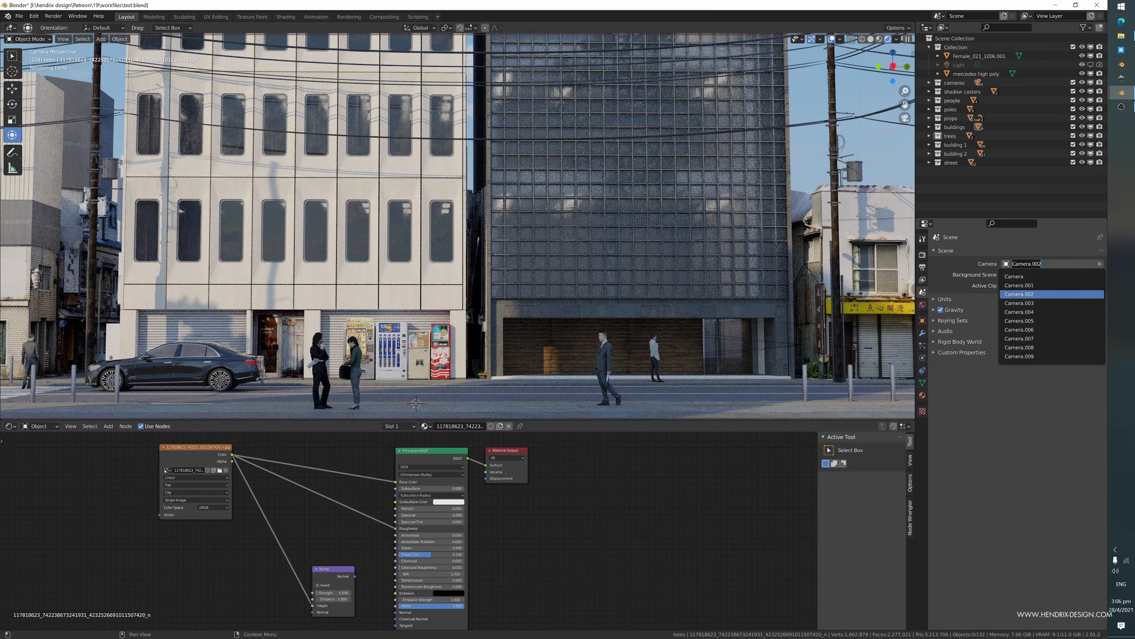
{"action": "left_click", "coordinate": [1037, 302]}
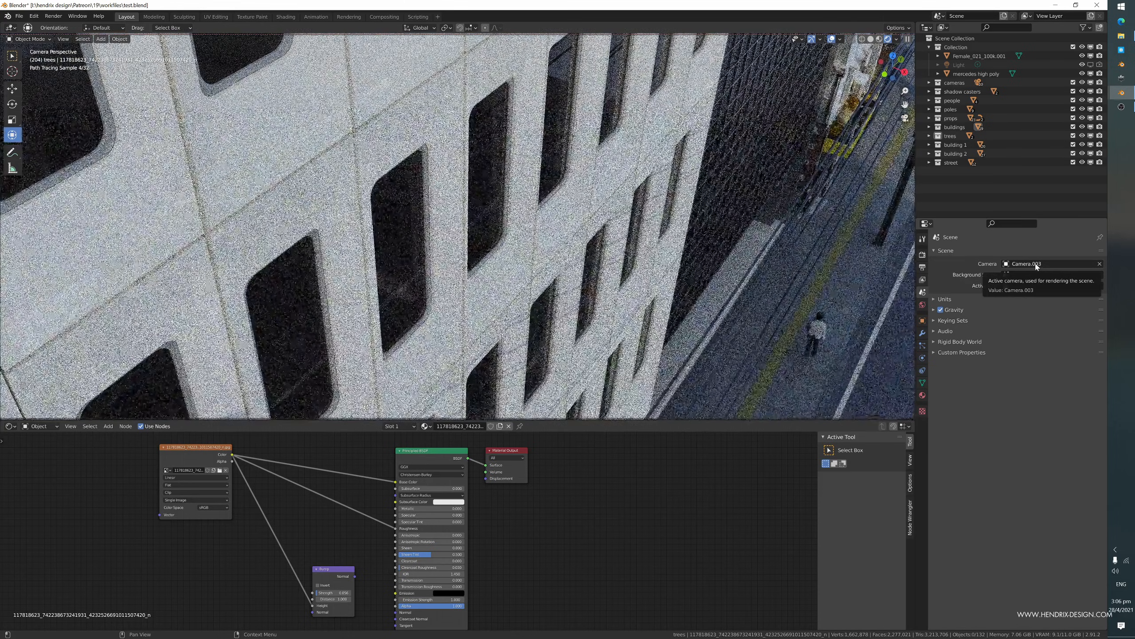
- Return the active scene camera to Camera.002 to view both building fronts
{"action": "left_click", "coordinate": [1037, 264]}
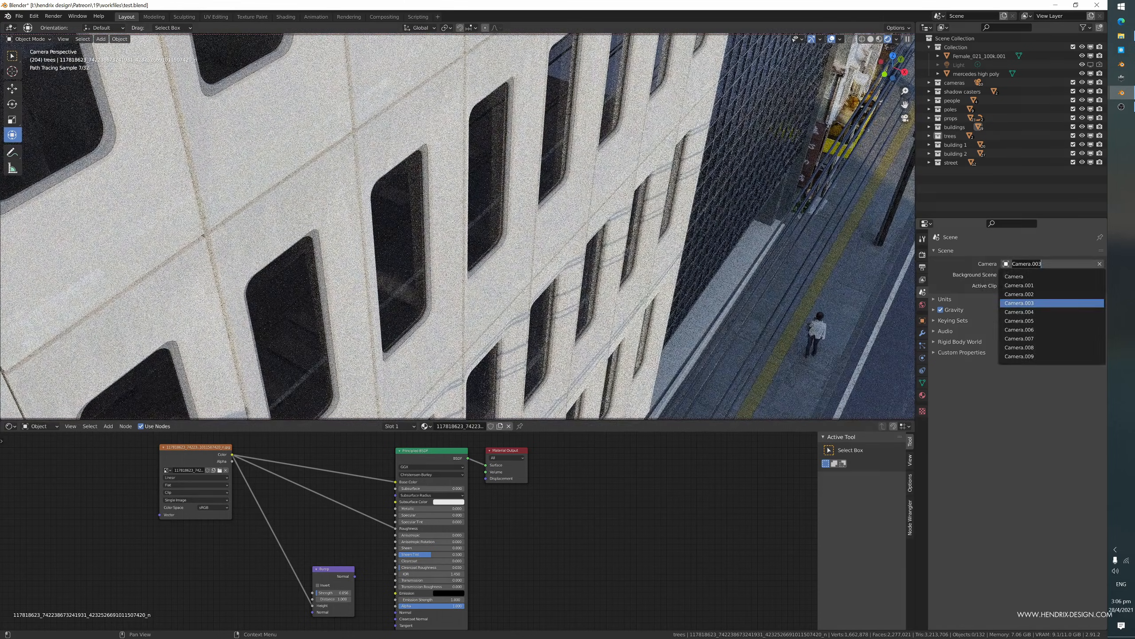
{"action": "left_click", "coordinate": [1055, 239]}
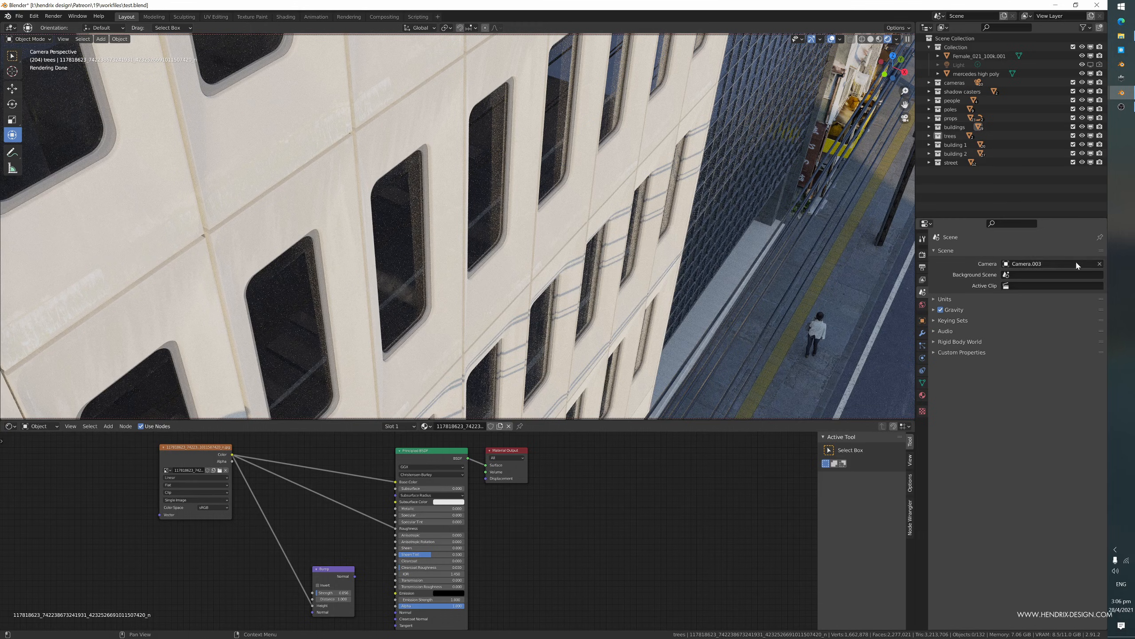
{"action": "left_click", "coordinate": [1028, 264]}
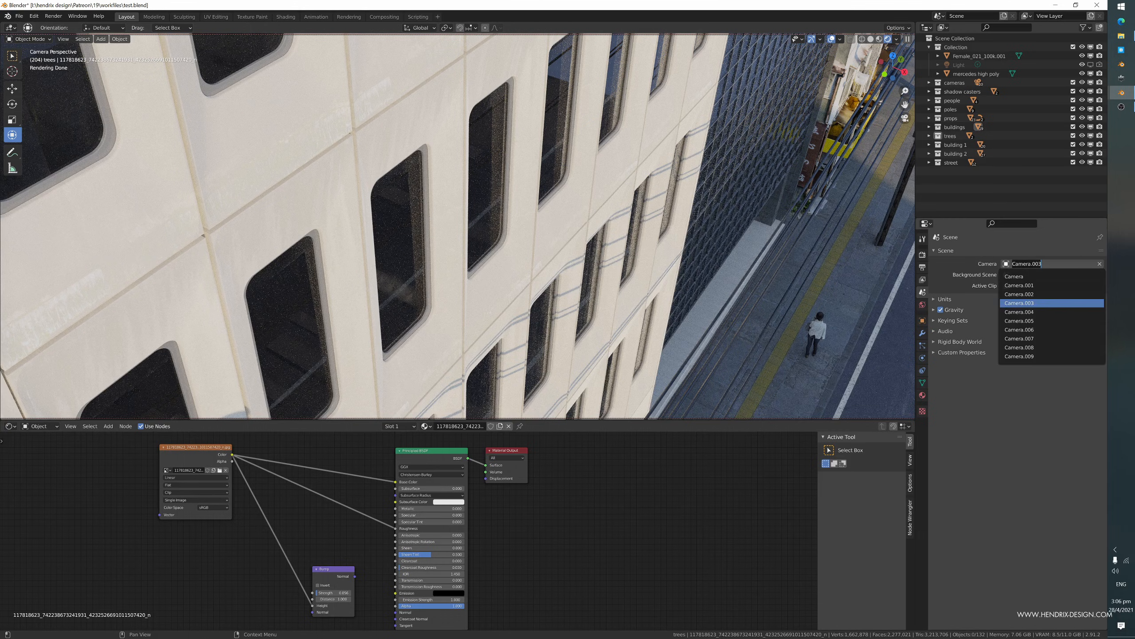
{"action": "left_click", "coordinate": [1045, 295]}
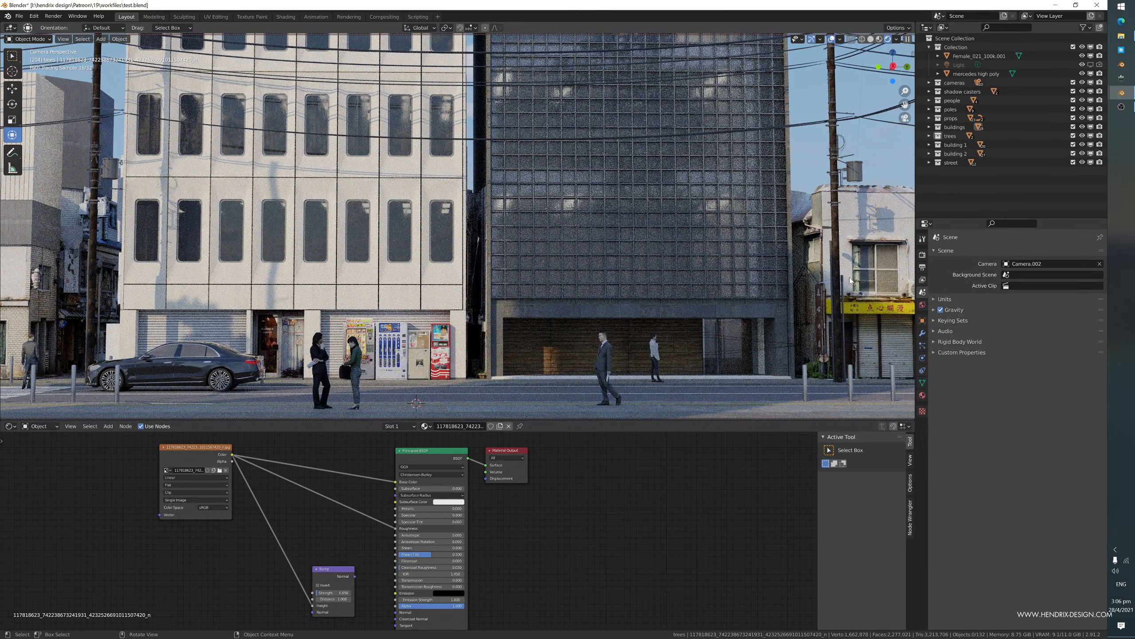
- Review the rendered views from Camera.003 and Camera.004 by making each the active scene camera in turn
{"action": "left_click", "coordinate": [1036, 264]}
{"action": "key", "text": "Down"}
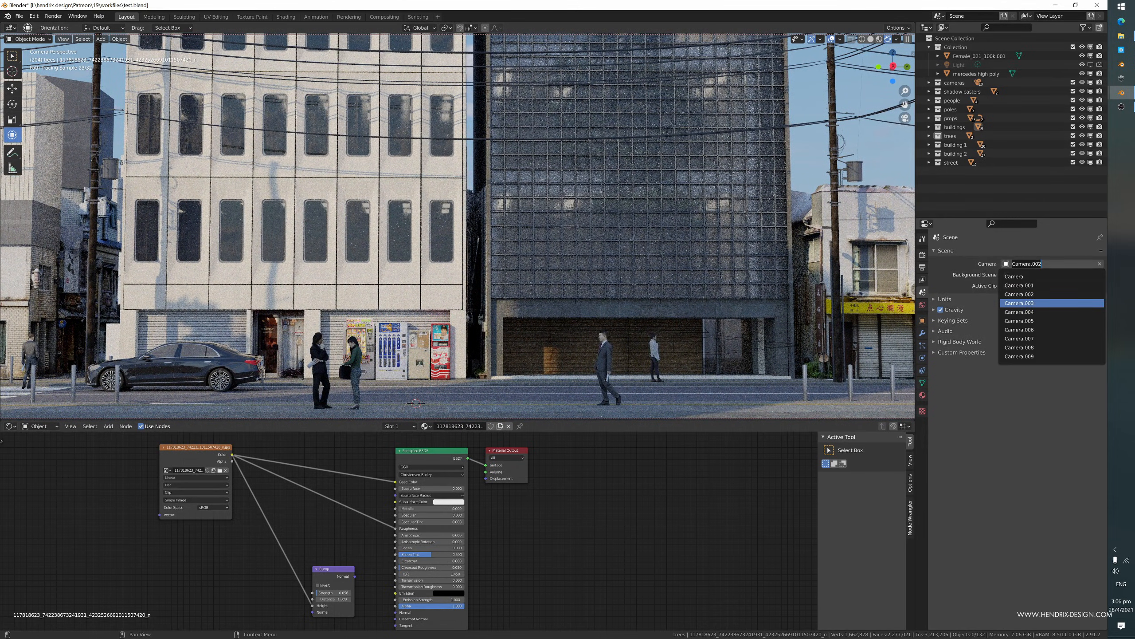
{"action": "key", "text": "Return"}
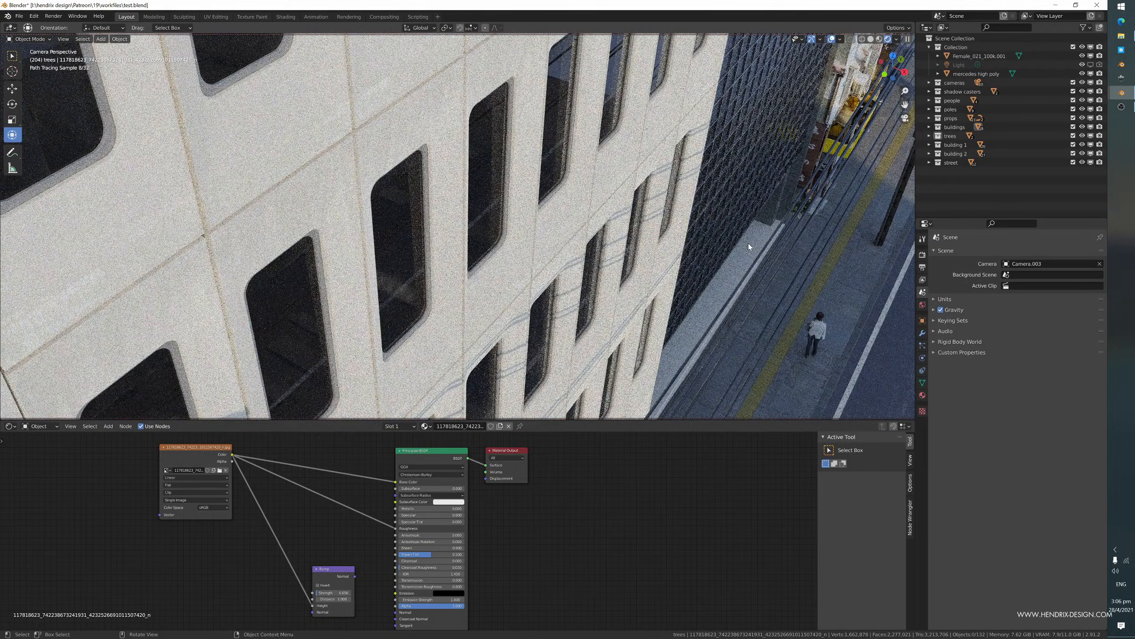
{"action": "left_click", "coordinate": [1040, 266]}
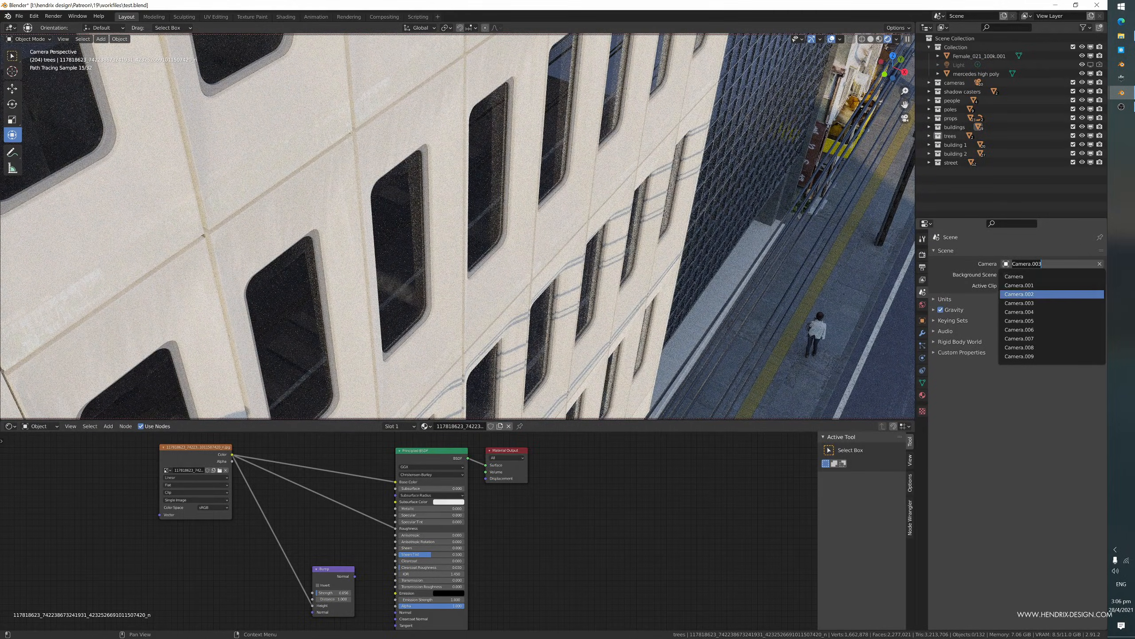
{"action": "key", "text": "Down"}
{"action": "key", "text": "Return"}
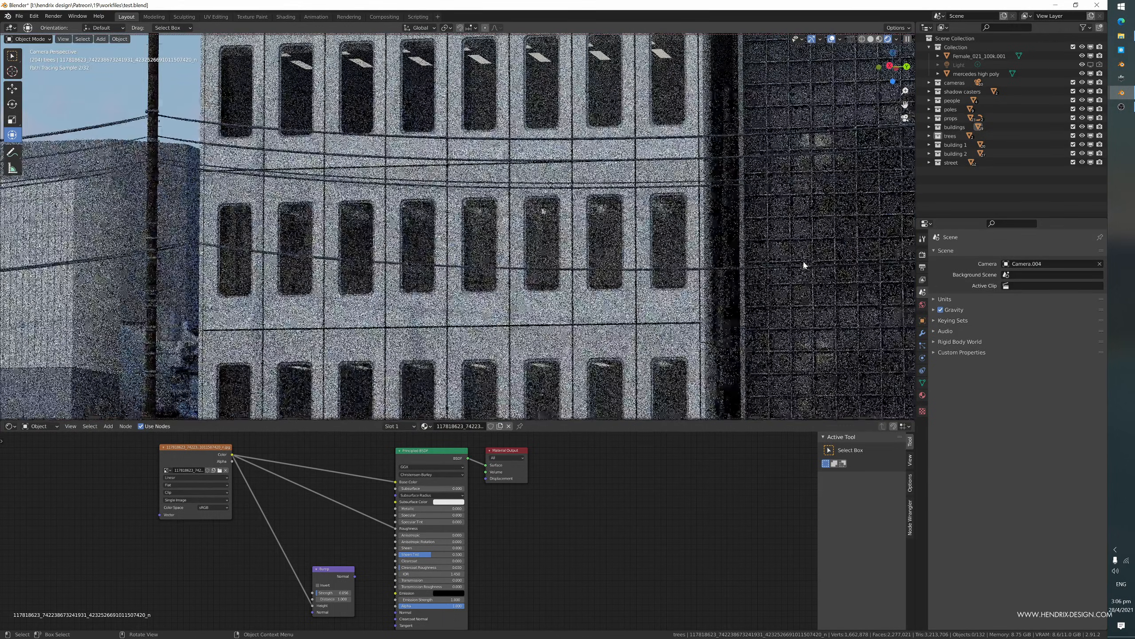
- Set the scene camera to Camera.005, then Camera.006, to examine the rendered grid facade
{"action": "left_click", "coordinate": [1049, 264]}
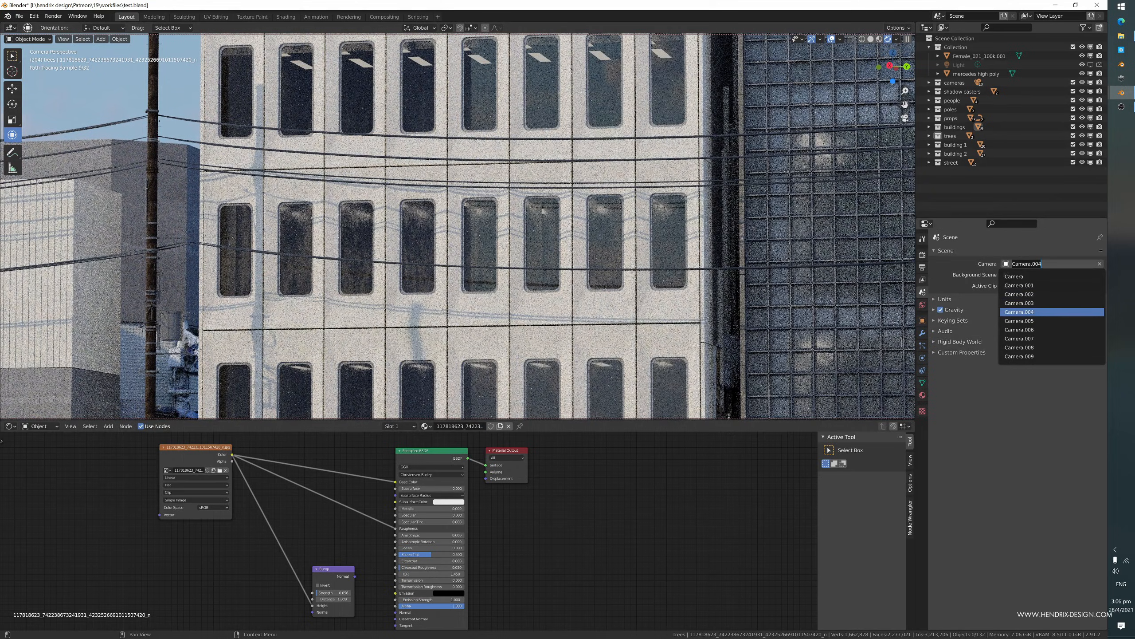
{"action": "key", "text": "Down"}
{"action": "left_click", "coordinate": [1043, 318]}
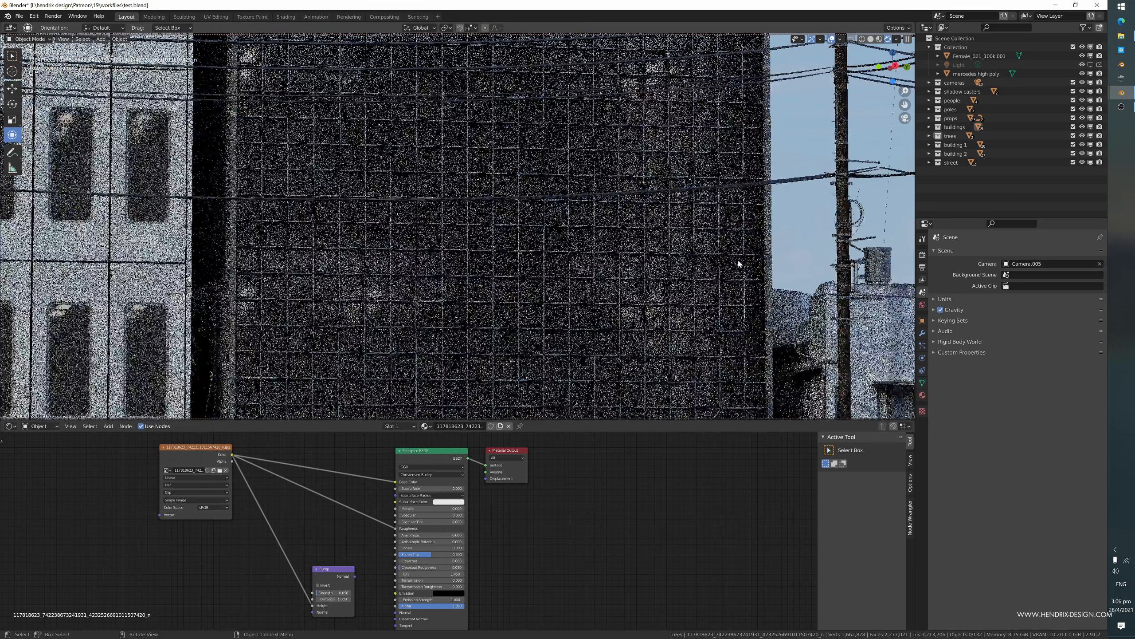
{"action": "left_click", "coordinate": [1063, 264]}
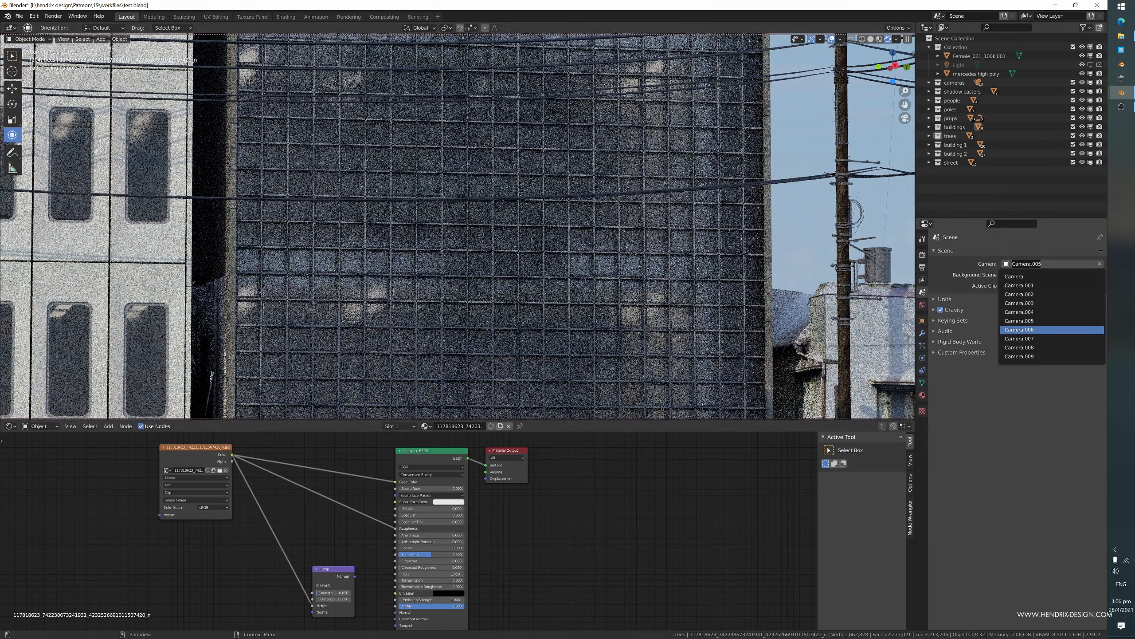
{"action": "left_click", "coordinate": [1024, 329]}
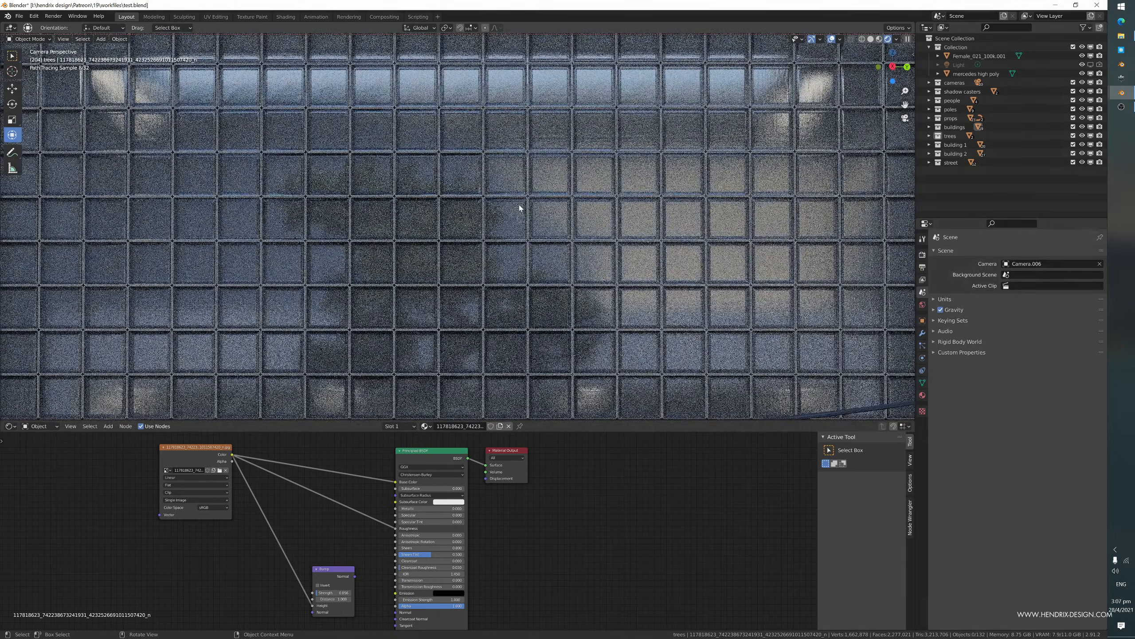
- Step the scene camera through Camera.007, Camera.008 and Camera.009 to review the remaining street-level and elevated views
{"action": "left_click", "coordinate": [1042, 262]}
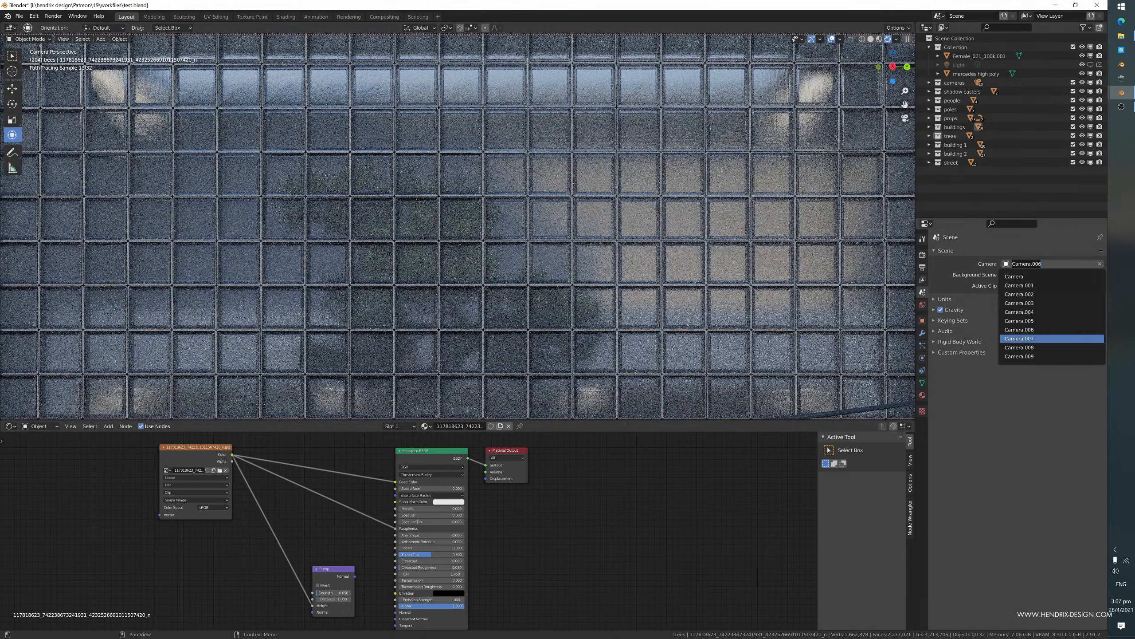
{"action": "key", "text": "Return"}
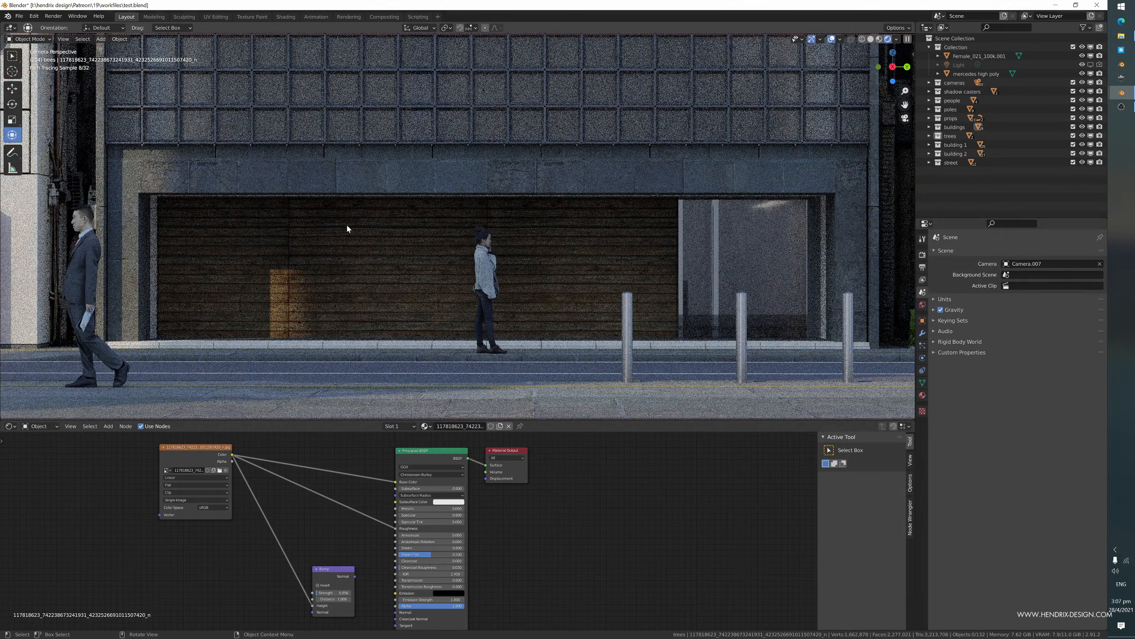
{"action": "left_click", "coordinate": [1023, 264]}
{"action": "left_click", "coordinate": [1031, 347]}
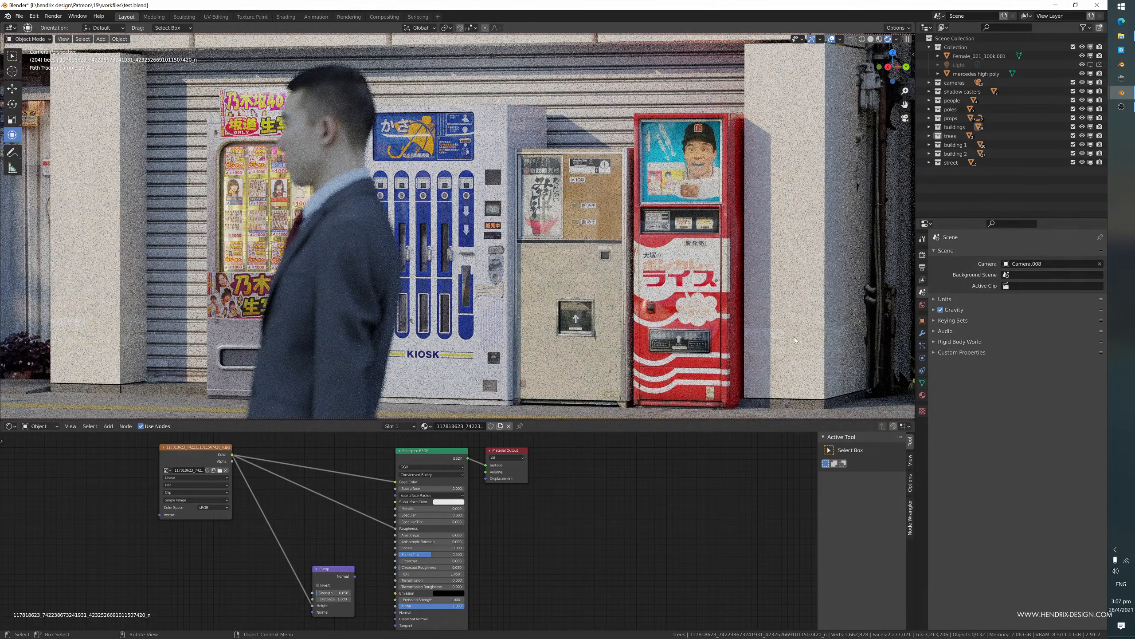
{"action": "left_click", "coordinate": [1046, 264]}
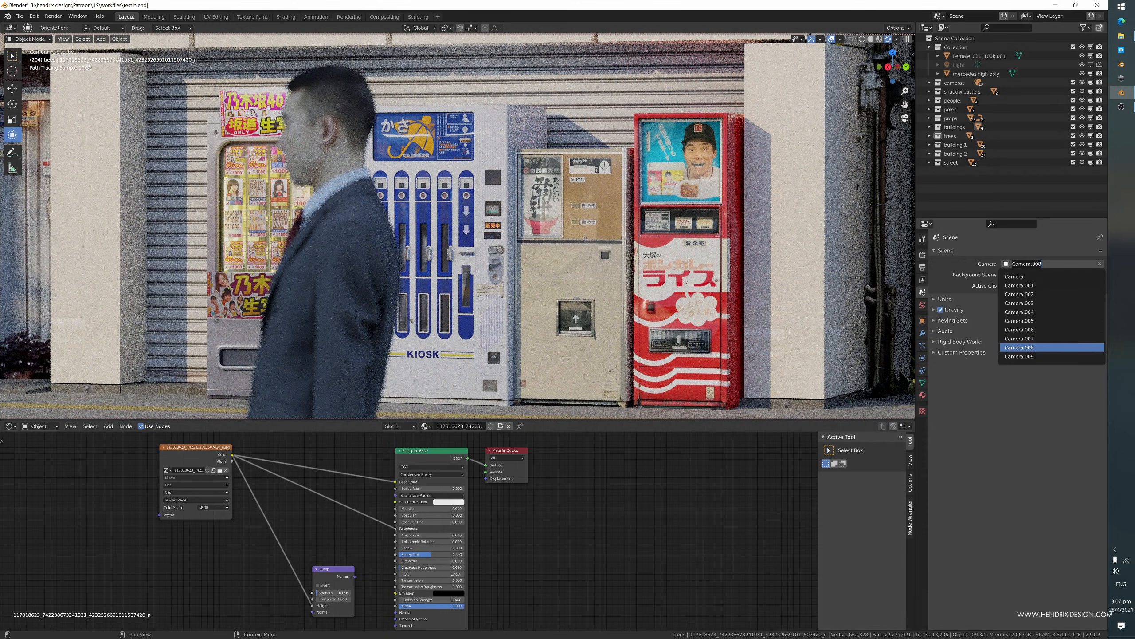
{"action": "key", "text": "Return"}
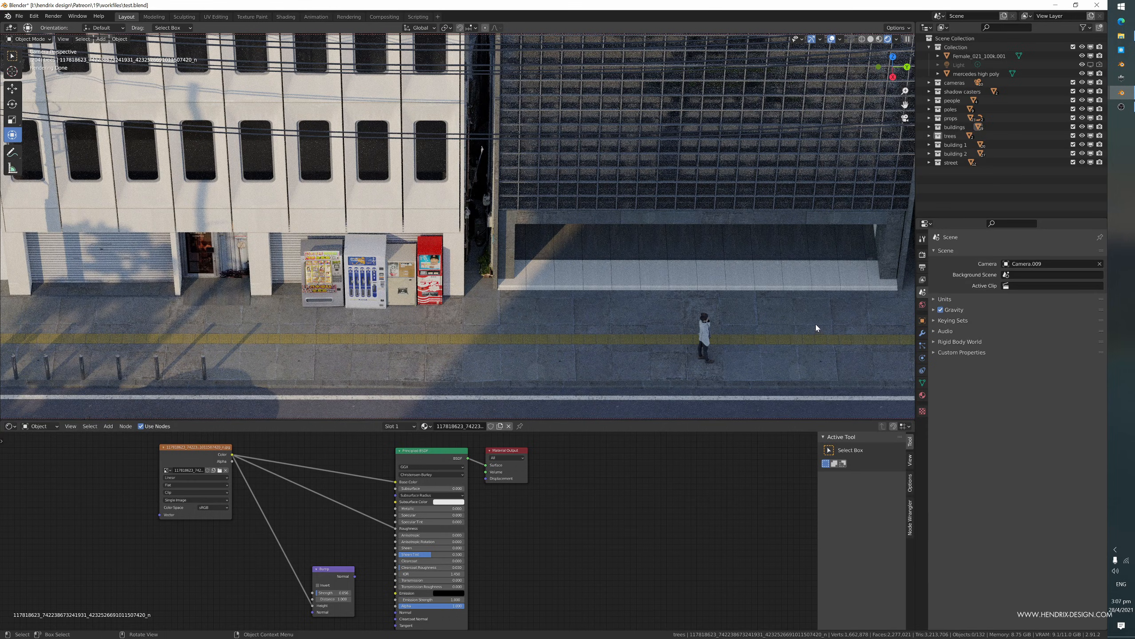
{"action": "left_click", "coordinate": [1029, 263]}
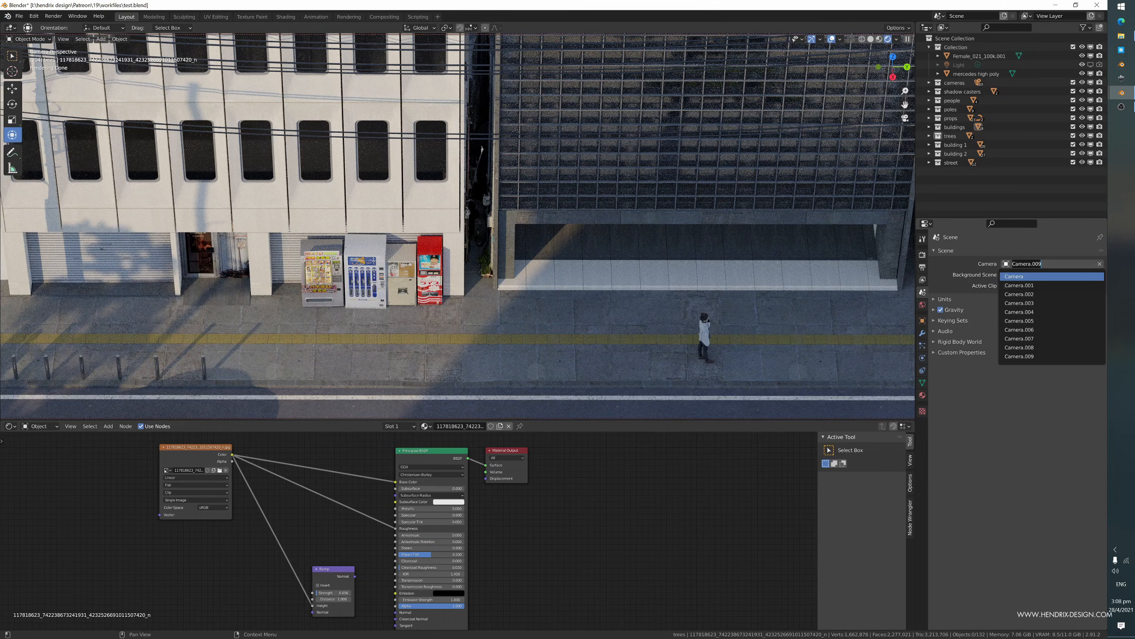
{"action": "left_click", "coordinate": [1121, 106]}
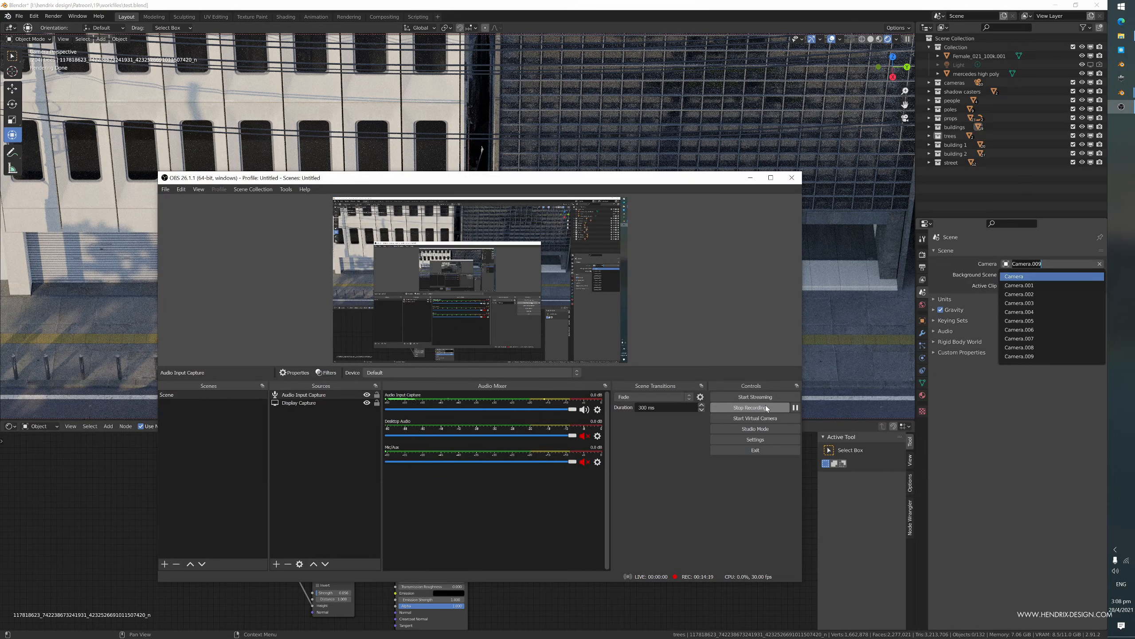
{"action": "left_click", "coordinate": [765, 405]}
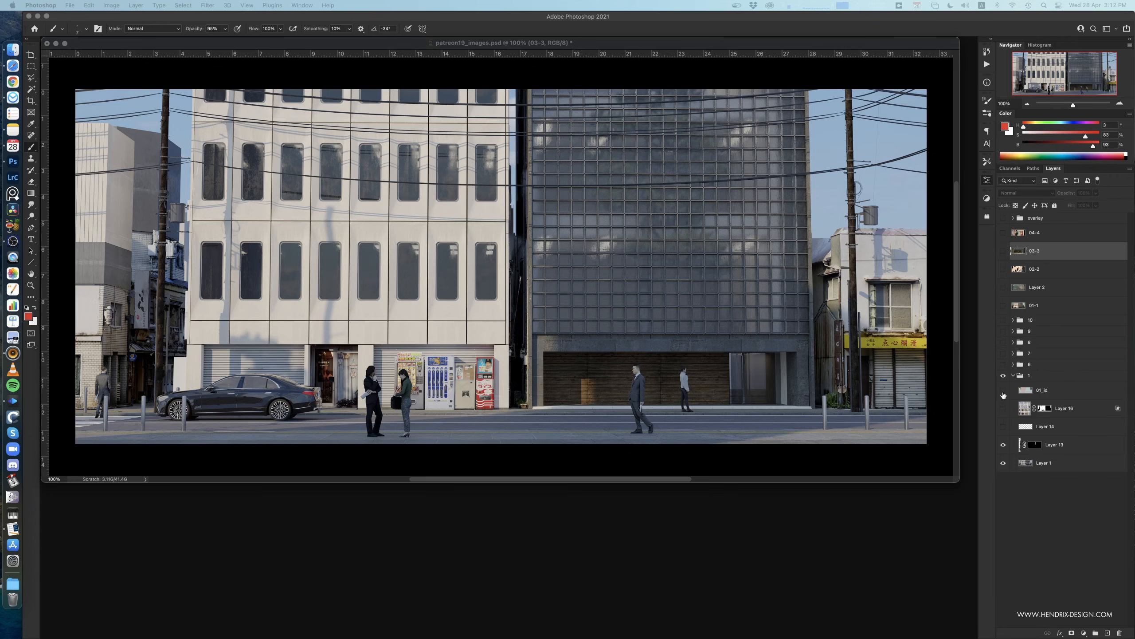
- In Photoshop, toggle the 01_id layer over the first render to compare them, leave it hidden and collapse the properties
{"action": "left_click", "coordinate": [1004, 391]}
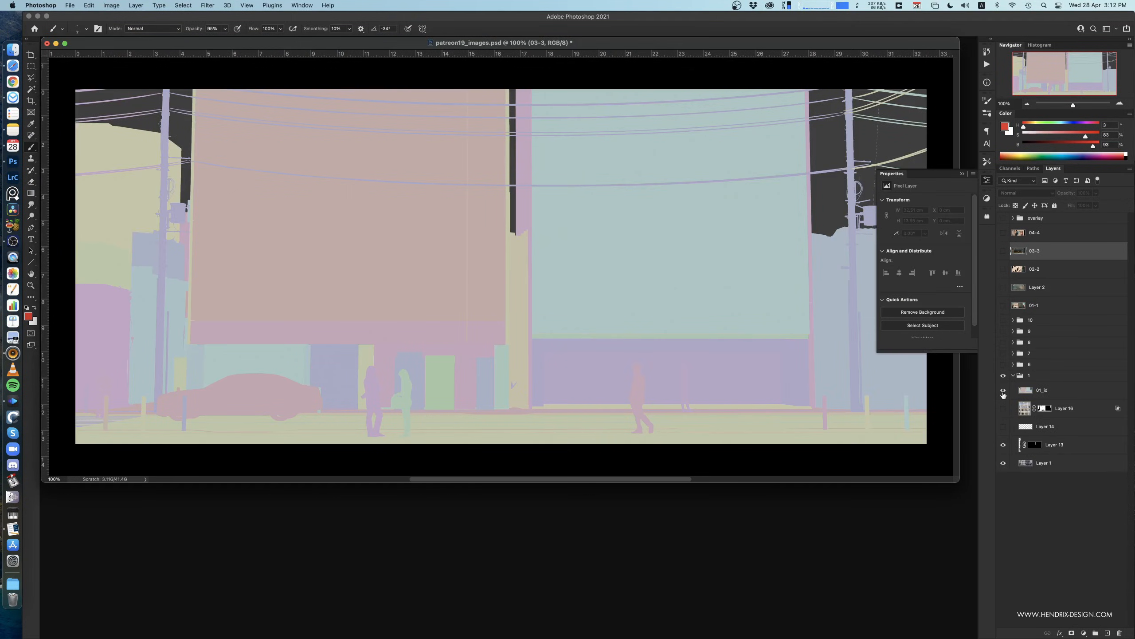
{"action": "left_click", "coordinate": [1004, 391]}
{"action": "left_click", "coordinate": [1003, 390]}
{"action": "left_click", "coordinate": [1004, 391]}
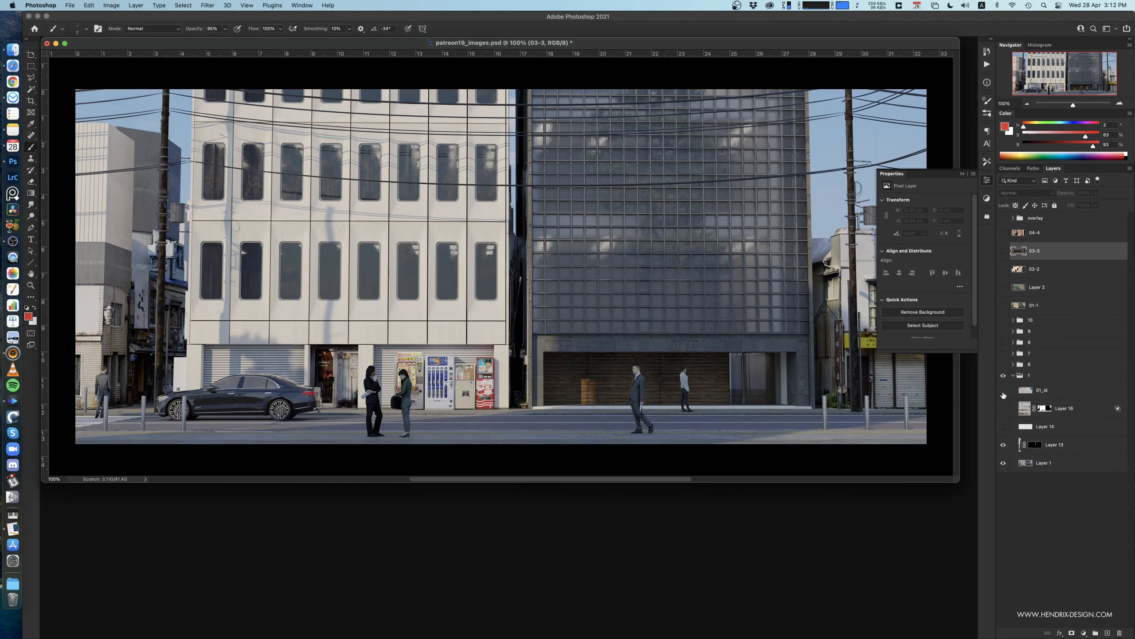
{"action": "left_click", "coordinate": [1004, 391]}
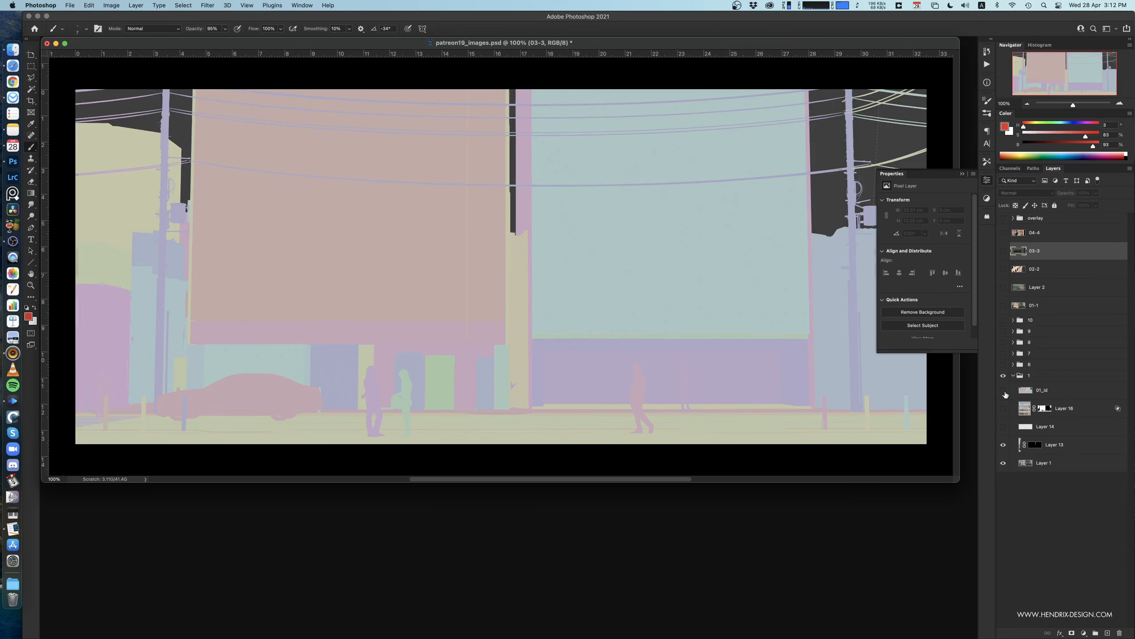
{"action": "left_click", "coordinate": [1004, 391]}
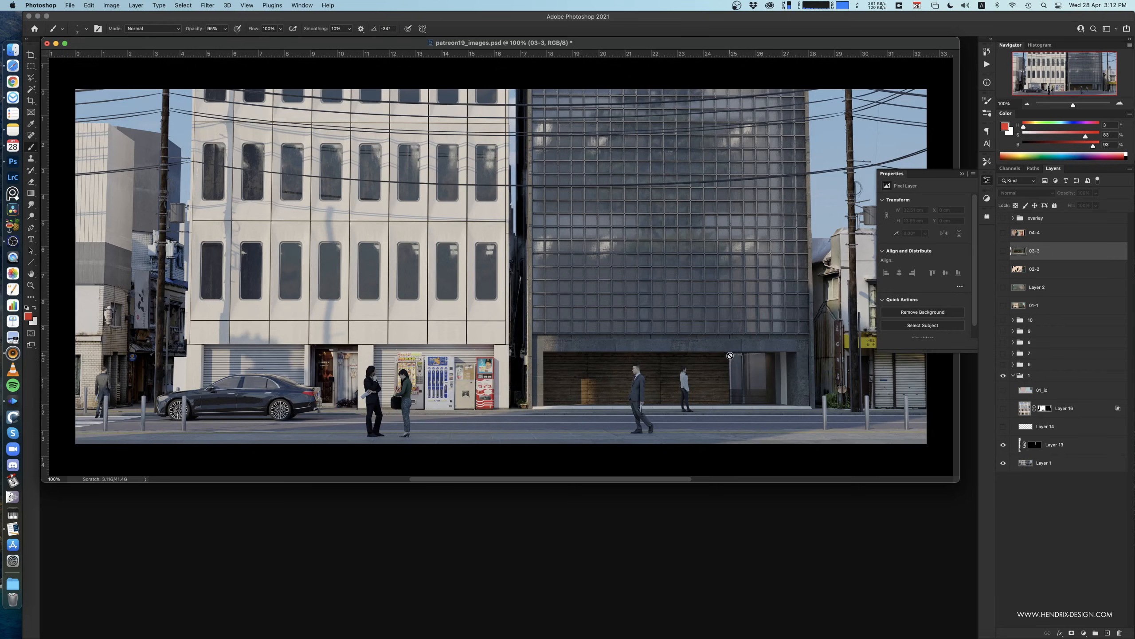
{"action": "left_click", "coordinate": [988, 179]}
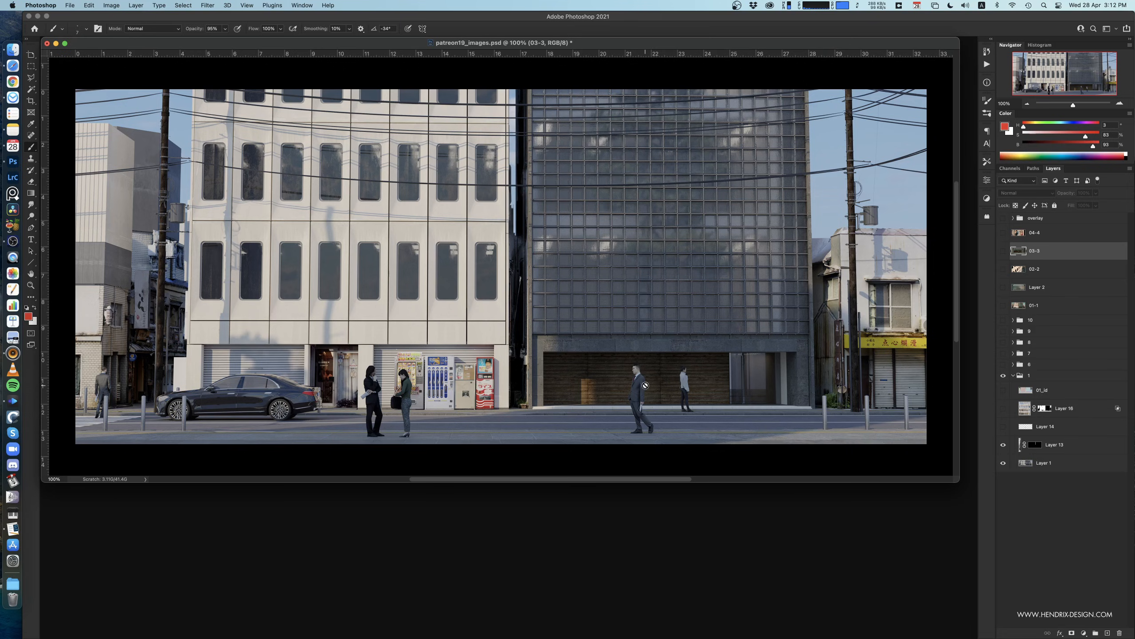
- Toggle Layer 14 in group 1 on and off to compare its effect on the render, leaving it visible
{"action": "left_click", "coordinate": [1003, 427]}
{"action": "left_click", "coordinate": [1003, 426]}
{"action": "left_click", "coordinate": [1004, 426]}
{"action": "left_click", "coordinate": [1005, 427]}
{"action": "left_click", "coordinate": [1004, 427]}
{"action": "left_click", "coordinate": [1004, 427]}
{"action": "left_click", "coordinate": [1003, 427]}
- Toggle the masked Layer 16 in group 1 repeatedly to compare the white building's windows, leaving the layer visible
{"action": "left_click", "coordinate": [1002, 410]}
{"action": "left_click", "coordinate": [1003, 410]}
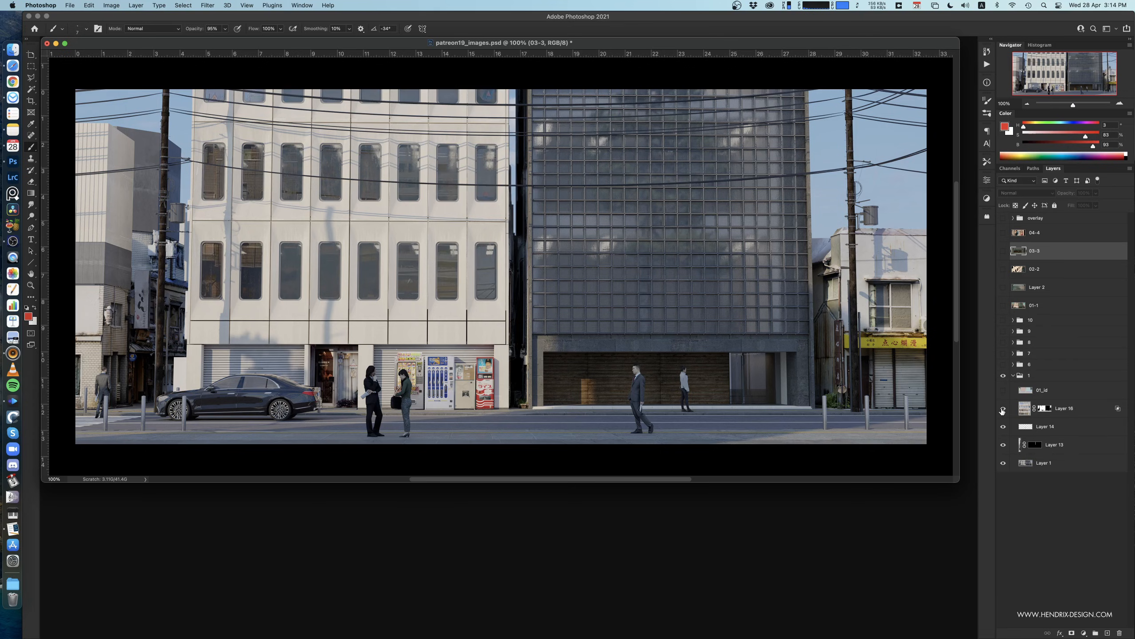
{"action": "left_click", "coordinate": [1003, 409]}
{"action": "left_click", "coordinate": [1003, 409]}
{"action": "left_click", "coordinate": [1003, 410]}
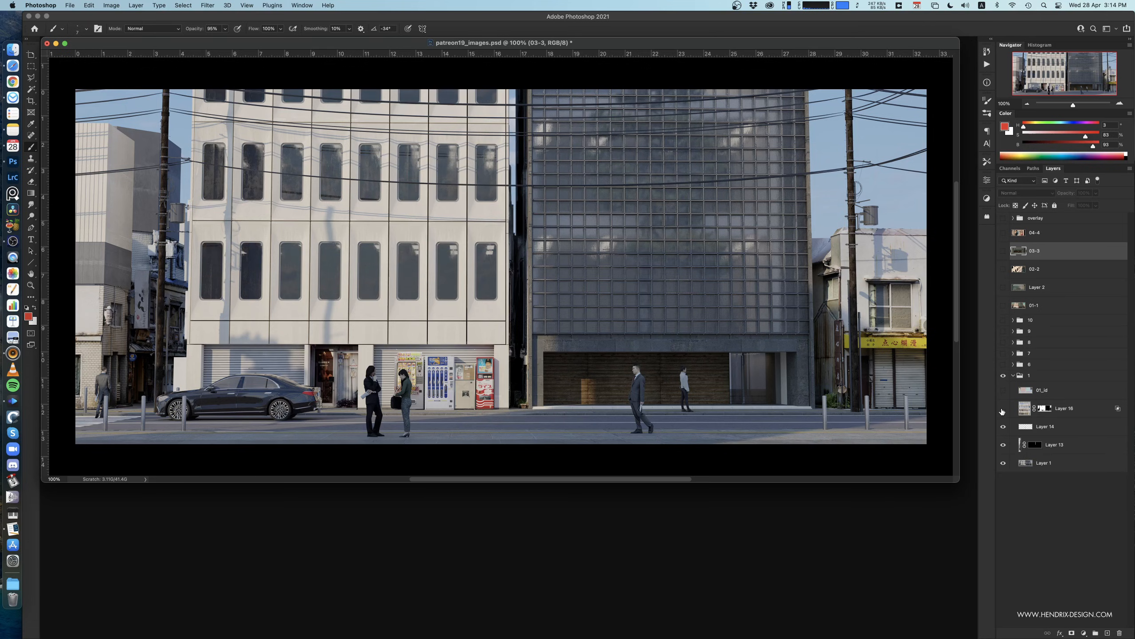
{"action": "left_click", "coordinate": [1003, 410]}
{"action": "left_click", "coordinate": [1003, 409]}
{"action": "left_click", "coordinate": [1003, 409]}
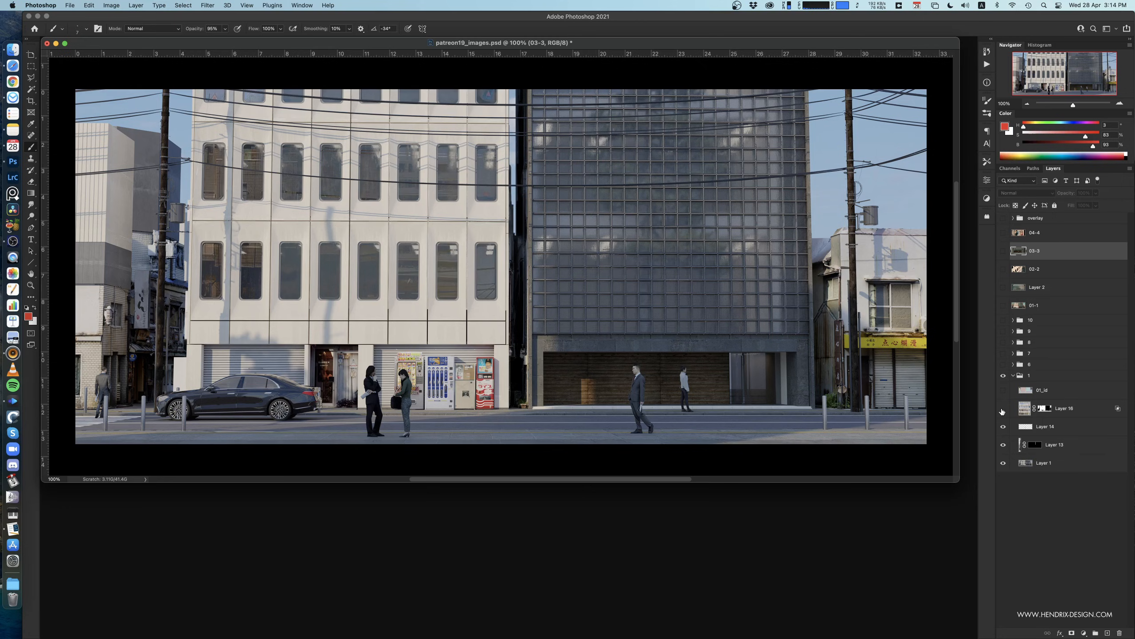
{"action": "left_click", "coordinate": [1003, 410]}
{"action": "left_click", "coordinate": [1003, 409]}
- Show and expand group 6 to inspect its contents, then collapse and hide it again
{"action": "left_click", "coordinate": [1002, 366]}
{"action": "left_click", "coordinate": [1016, 365]}
{"action": "left_click", "coordinate": [1013, 364]}
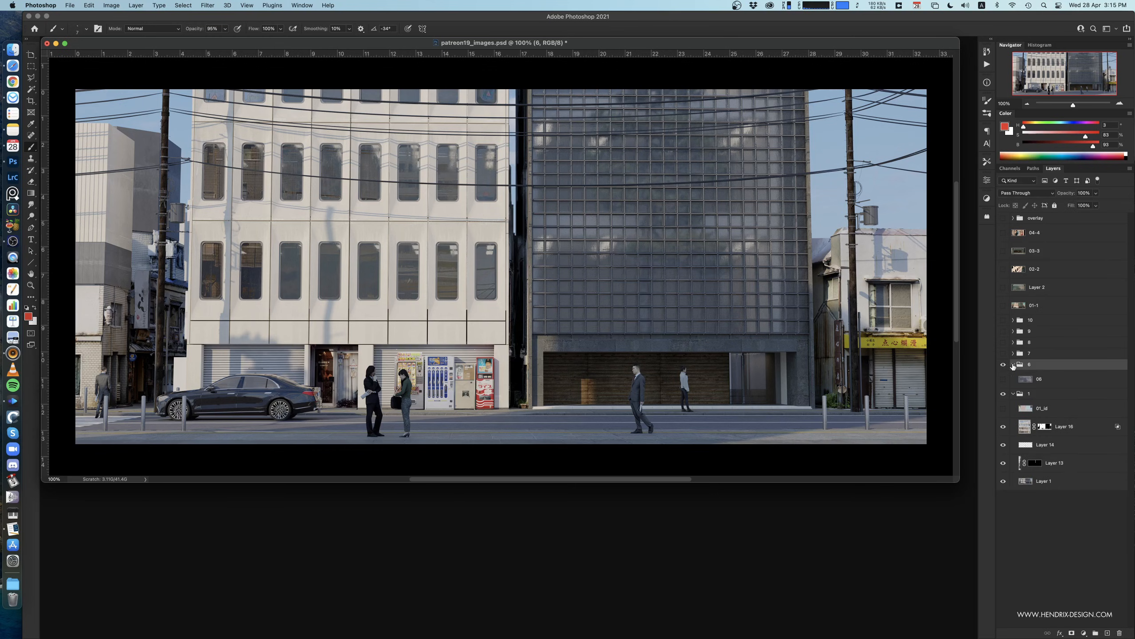
{"action": "left_click", "coordinate": [1013, 365]}
{"action": "left_click", "coordinate": [1003, 365]}
- Show group 7 and then group 8 to present their rendered images
{"action": "left_click", "coordinate": [1003, 353]}
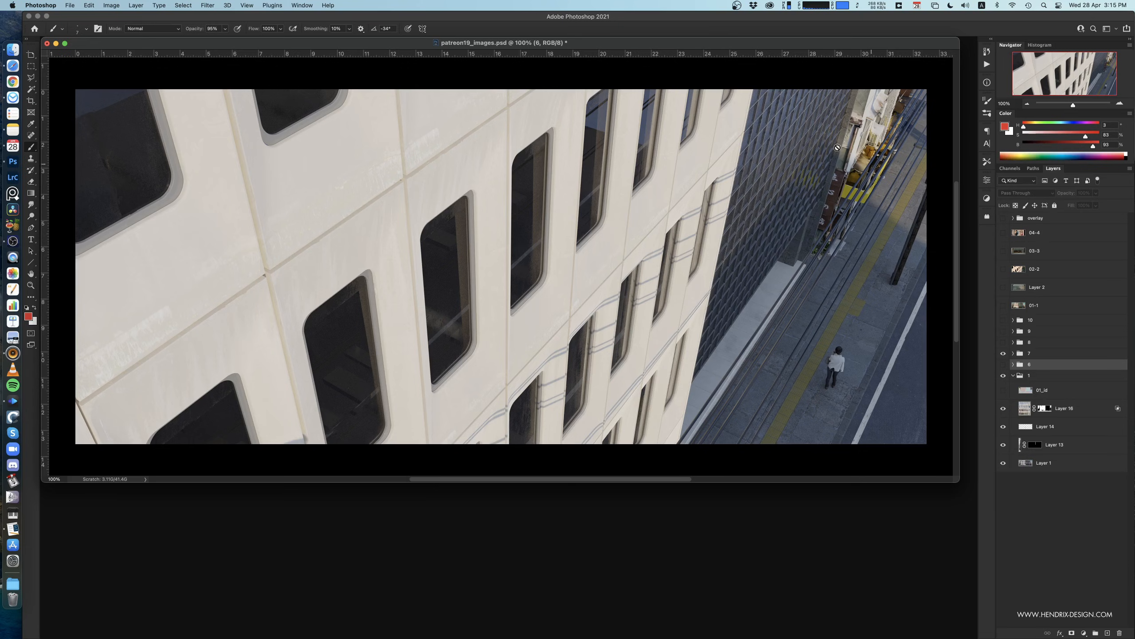
{"action": "left_click", "coordinate": [1003, 342]}
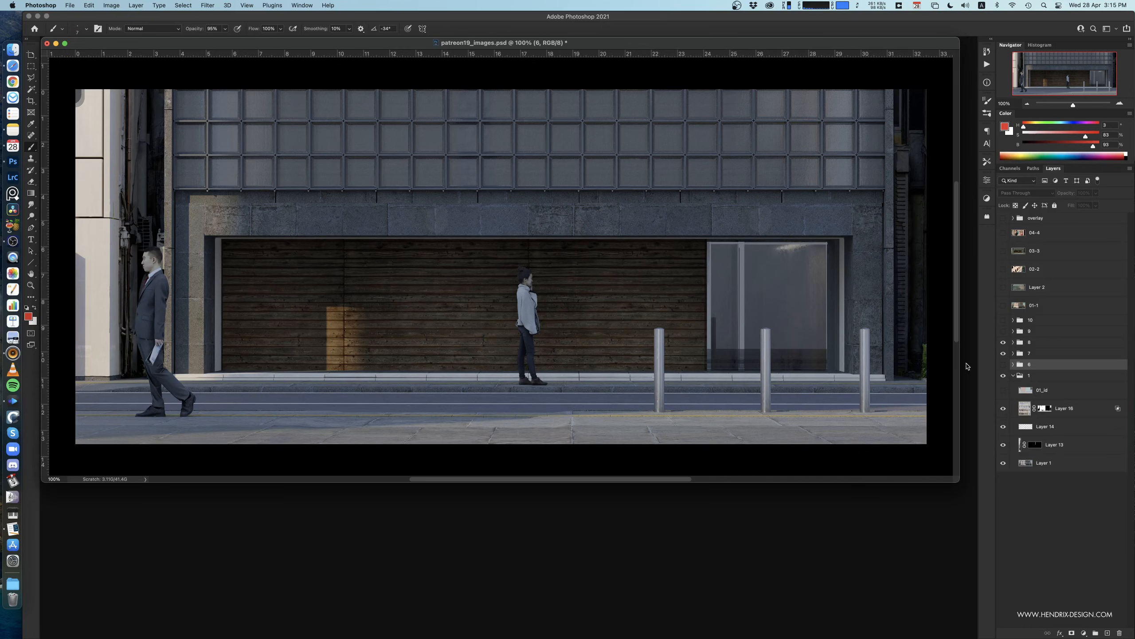
- Show groups 9 and 10, followed by layers 01-1, Layer 2, 02-2 and 03-3, to present their images
{"action": "left_click", "coordinate": [1001, 331]}
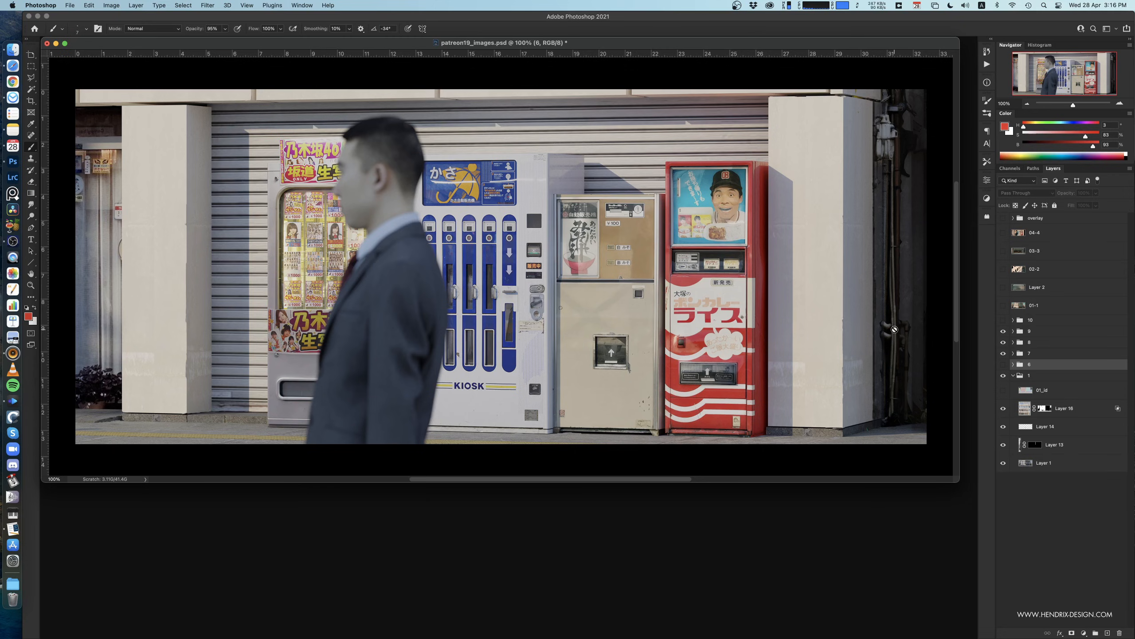
{"action": "left_click", "coordinate": [1004, 320]}
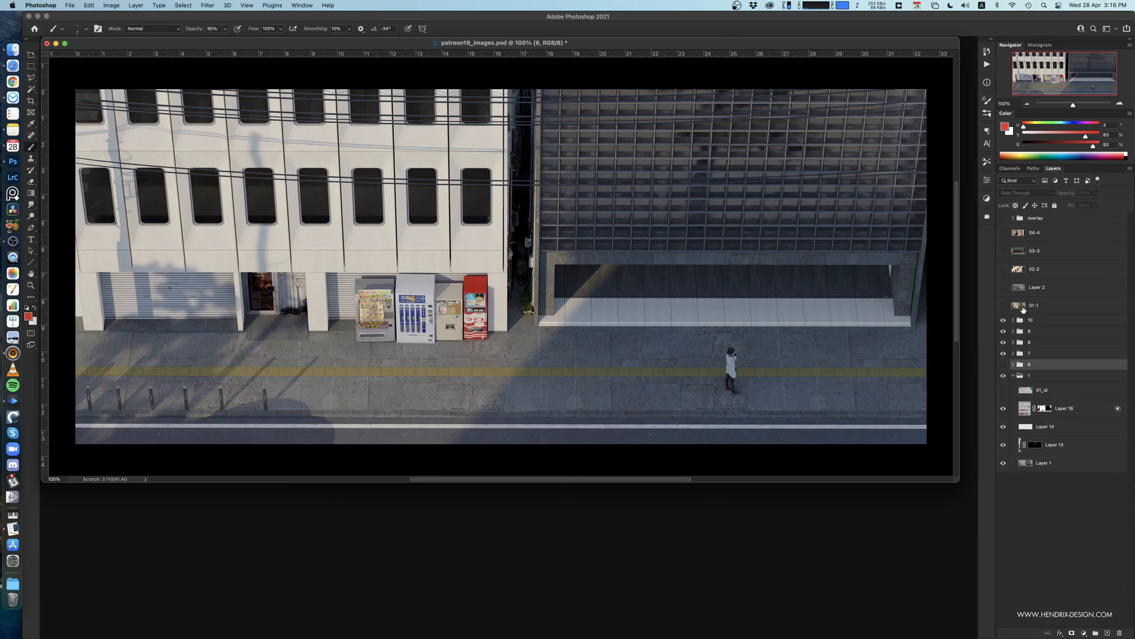
{"action": "left_click", "coordinate": [1002, 306]}
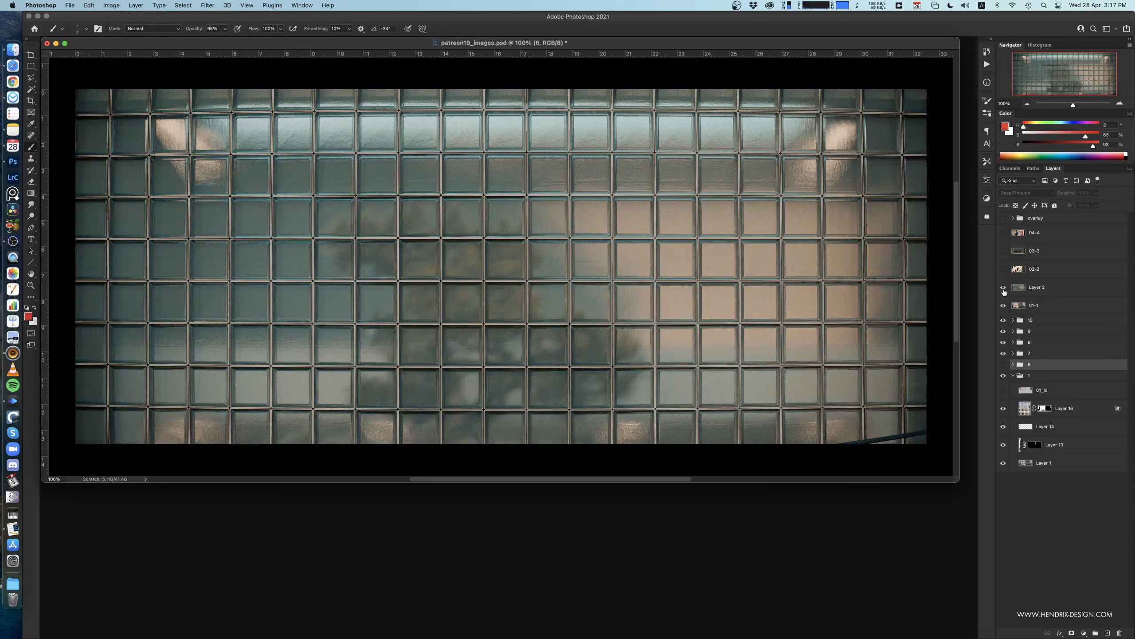
{"action": "left_click", "coordinate": [1003, 270]}
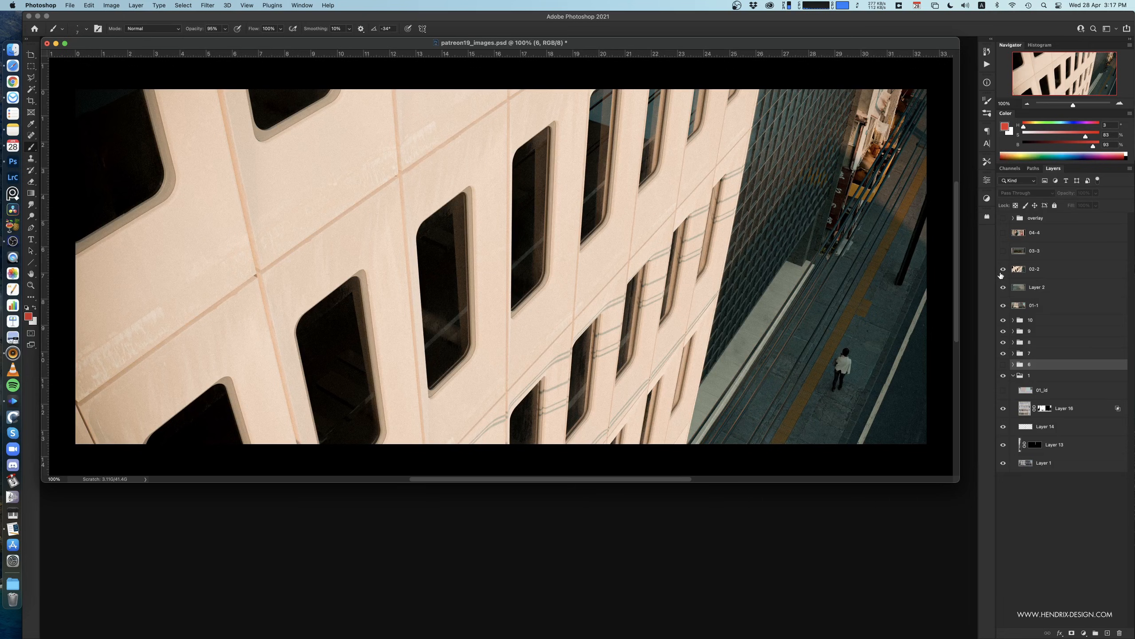
{"action": "left_click", "coordinate": [1003, 252]}
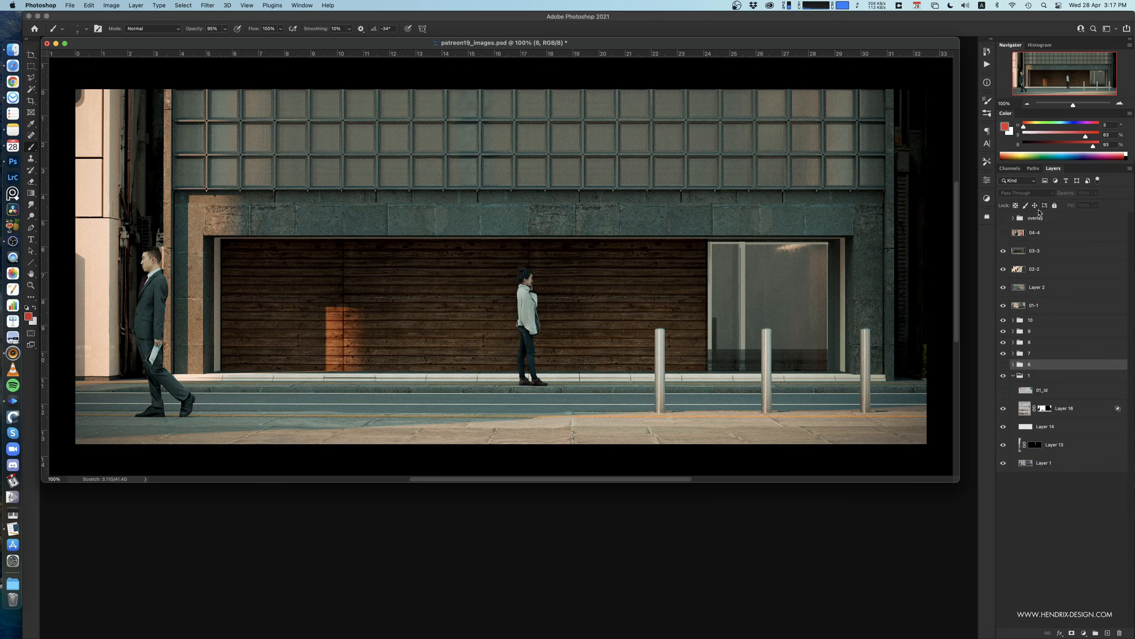
- Hide all the layers and groups from 03-3 down through group 7, leaving the street render in group 1 displayed
{"action": "left_click_drag", "start_coordinate": [1003, 233], "coordinate": [1003, 343]}
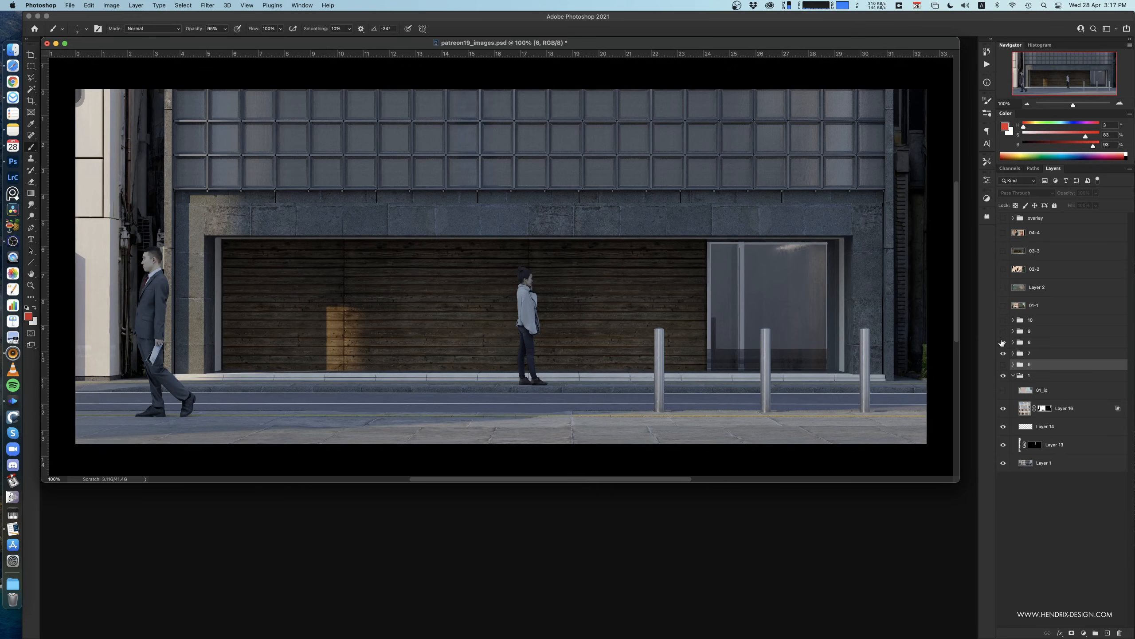
{"action": "left_click", "coordinate": [1003, 353]}
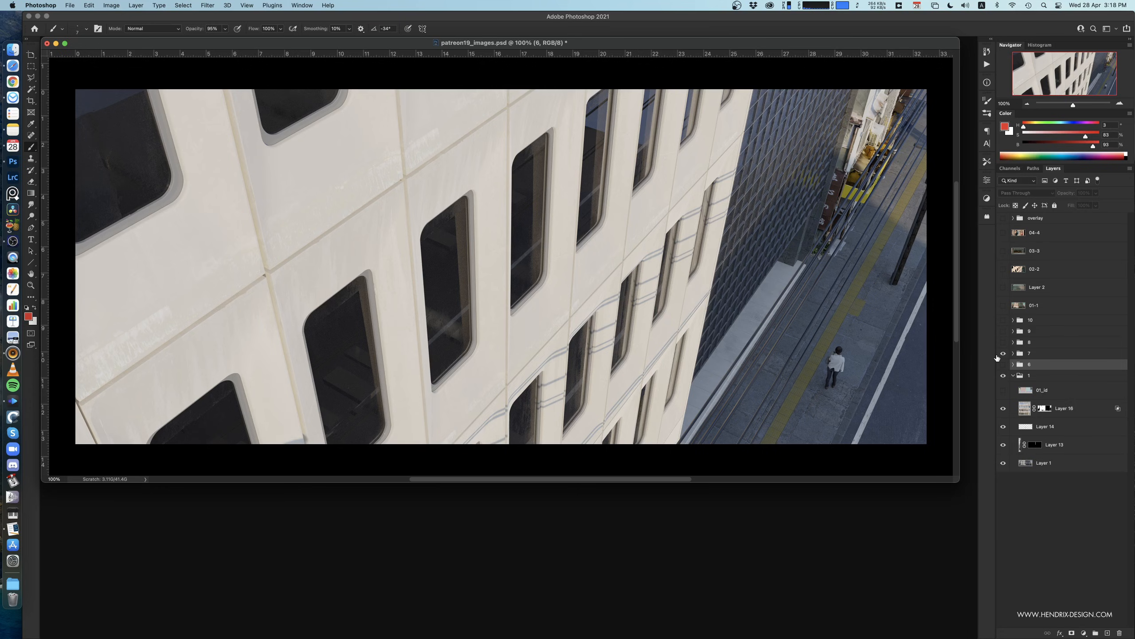
{"action": "left_click", "coordinate": [1001, 354]}
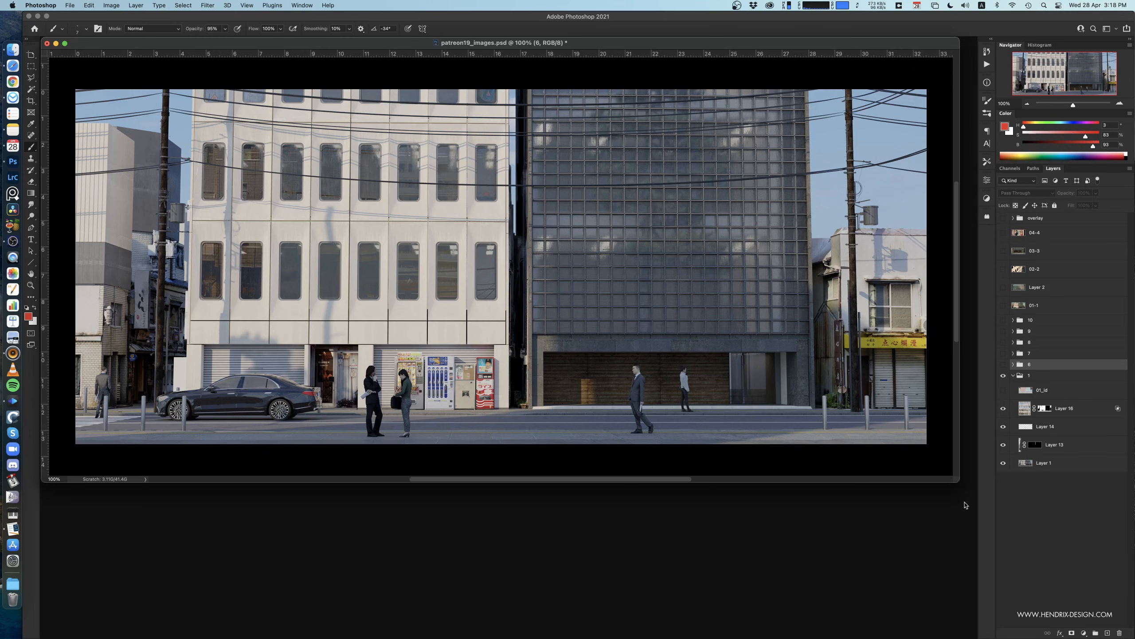
- Enlarge the document window slightly and shift the street render sideways within it
{"action": "left_click_drag", "start_coordinate": [960, 482], "coordinate": [970, 509]}
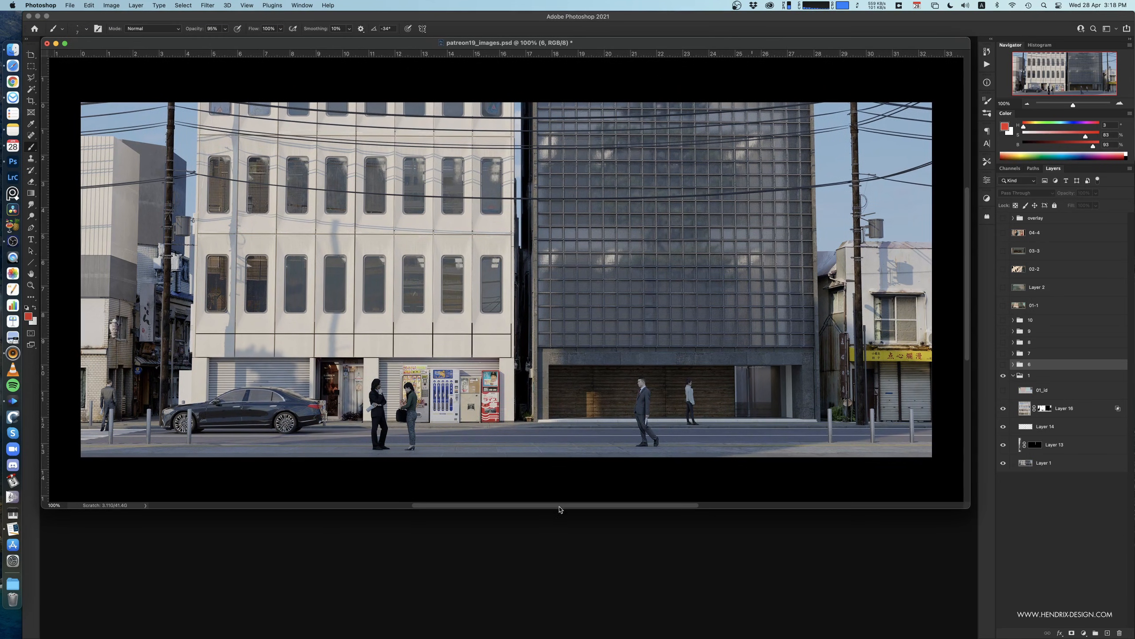
{"action": "mouse_move", "coordinate": [561, 505]}
{"action": "left_mouse_down"}
{"action": "mouse_move", "coordinate": [504, 515]}
{"action": "mouse_move", "coordinate": [574, 512]}
{"action": "left_mouse_up"}
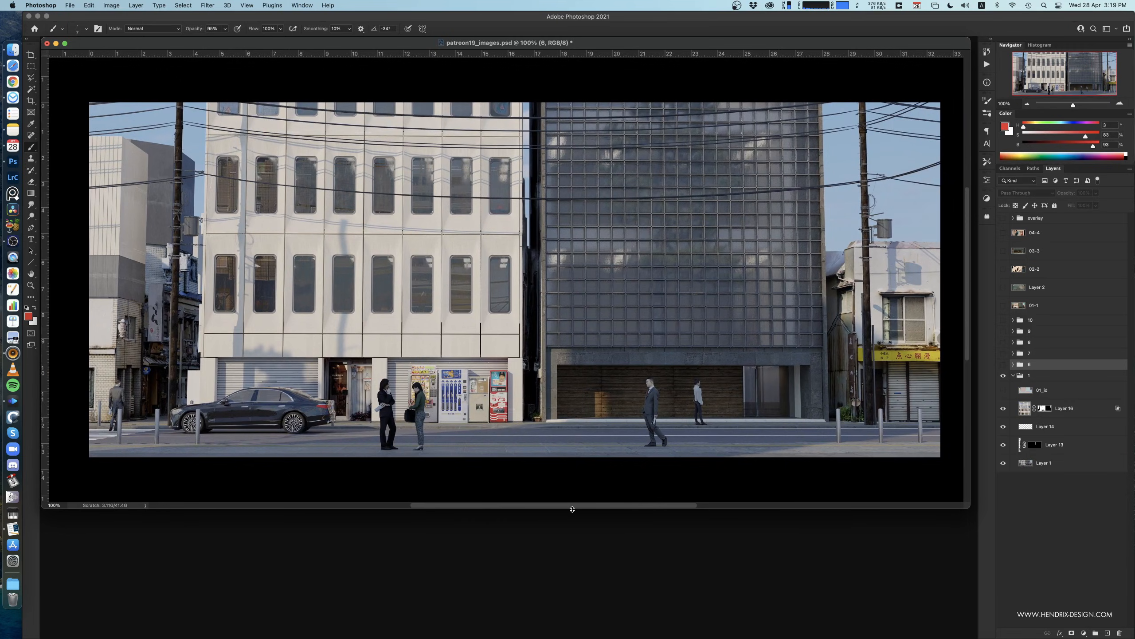